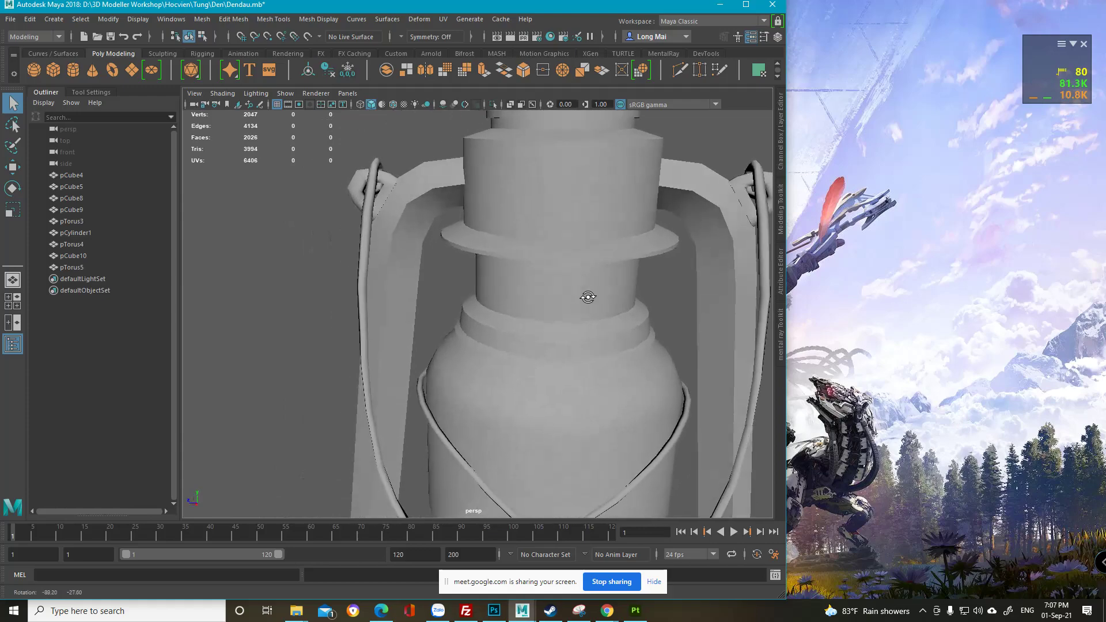
Step: Select the lantern's wire carrying handle and pick an edge on its lowest segment
left_click(415, 216)
left_click_drag(414, 216, 375, 322, "alt")
left_click(626, 306)
scroll(398, 328, "up", 5)
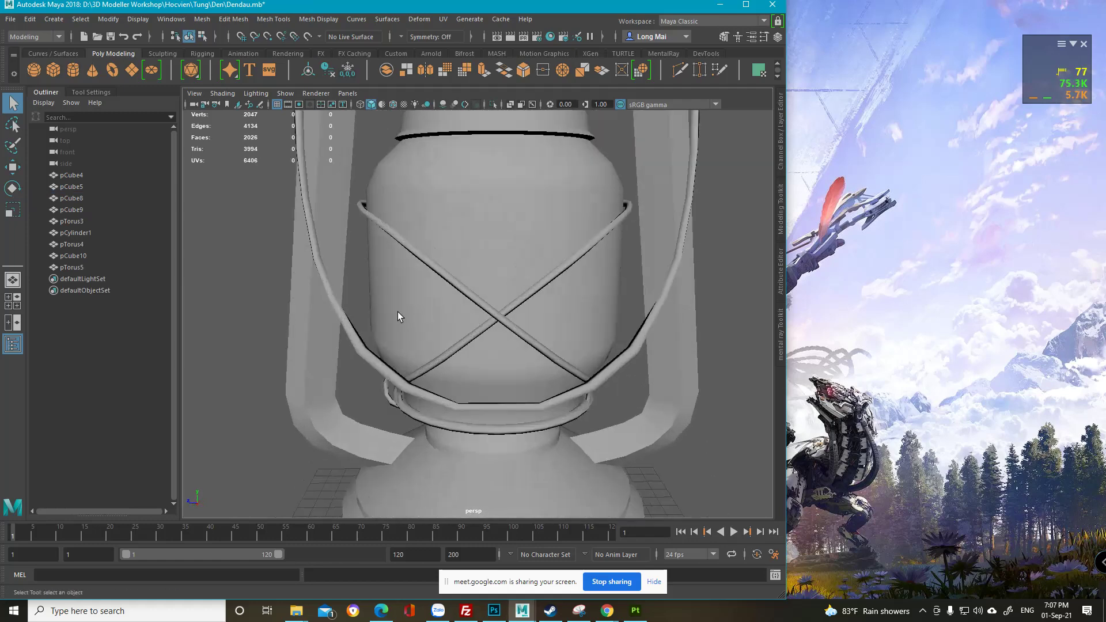
left_click(373, 354)
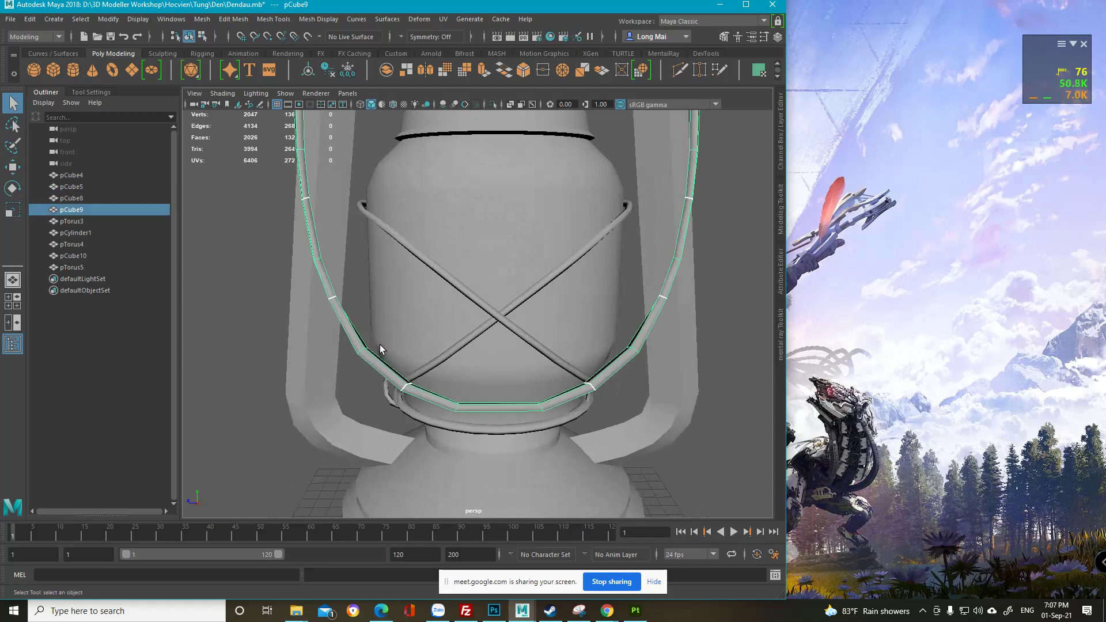
left_click(453, 406)
key("f")
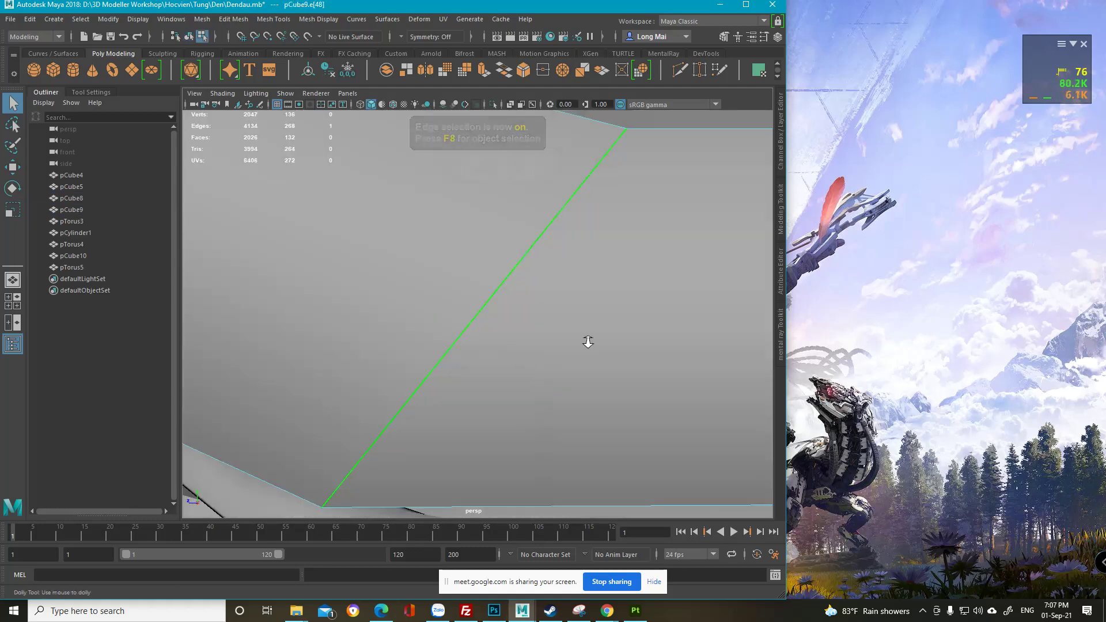
Step: Examine the handle's mesh around the lantern, from its lowest bend up to both hooked ends, in wireframe and shaded display
left_click_drag(585, 341, 334, 340, "alt")
right_click_drag(334, 340, 274, 209, "alt")
left_click_drag(272, 208, 333, 290, "alt")
right_click_drag(332, 290, 590, 376, "alt")
mouse_move(590, 376)
left_mouse_down("alt")
mouse_move(501, 328)
mouse_move(581, 282)
mouse_move(618, 242)
mouse_move(620, 281)
mouse_move(558, 345)
mouse_move(582, 360)
mouse_move(478, 300)
mouse_move(345, 276)
mouse_move(358, 296)
mouse_move(276, 289)
mouse_move(348, 316)
mouse_move(486, 329)
mouse_move(539, 309)
mouse_move(603, 343)
mouse_move(420, 291)
mouse_move(470, 258)
mouse_move(424, 291)
mouse_move(348, 316)
mouse_move(296, 314)
mouse_move(304, 279)
left_mouse_up("alt")
key("4")
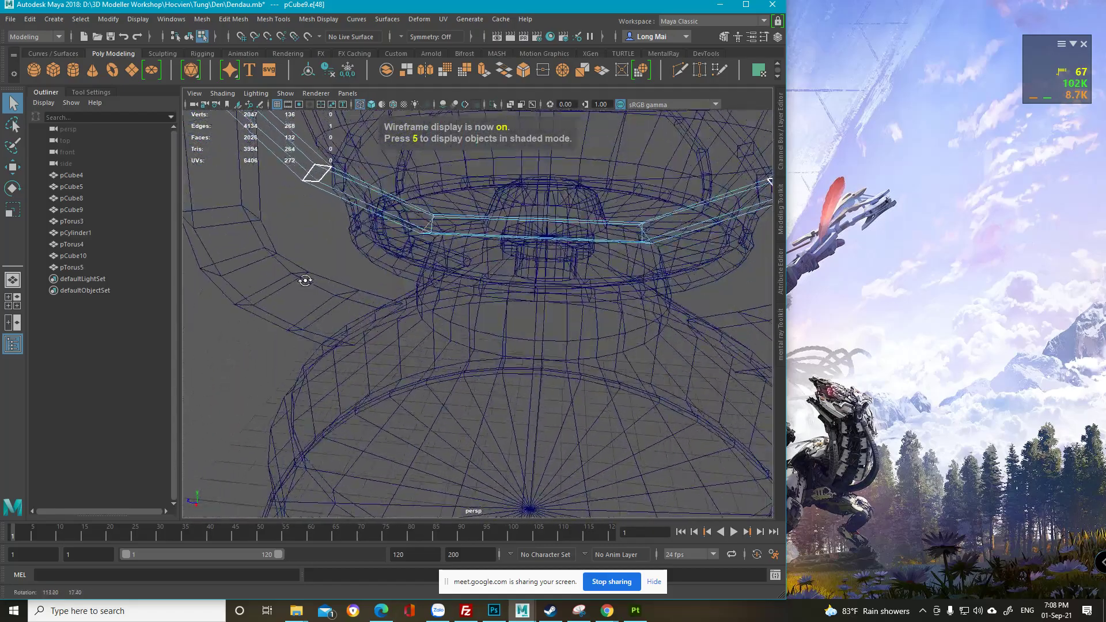
key("5")
scroll(449, 267, "down", 5)
left_click_drag(505, 271, 506, 286, "alt")
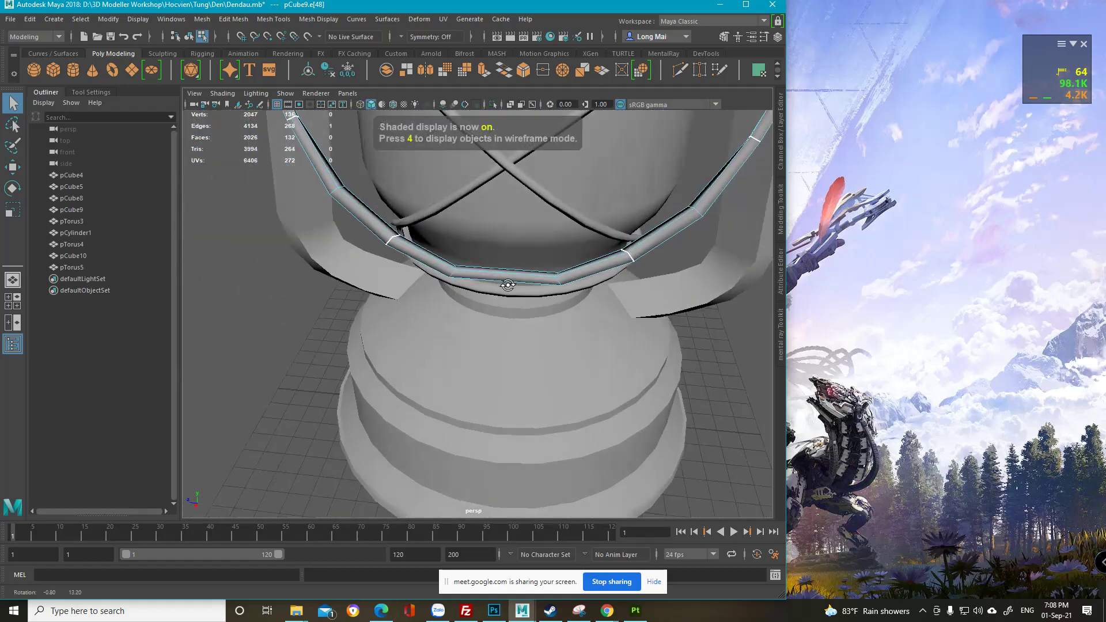
middle_click_drag(506, 286, 521, 286, "alt")
left_click_drag(521, 286, 468, 418, "alt")
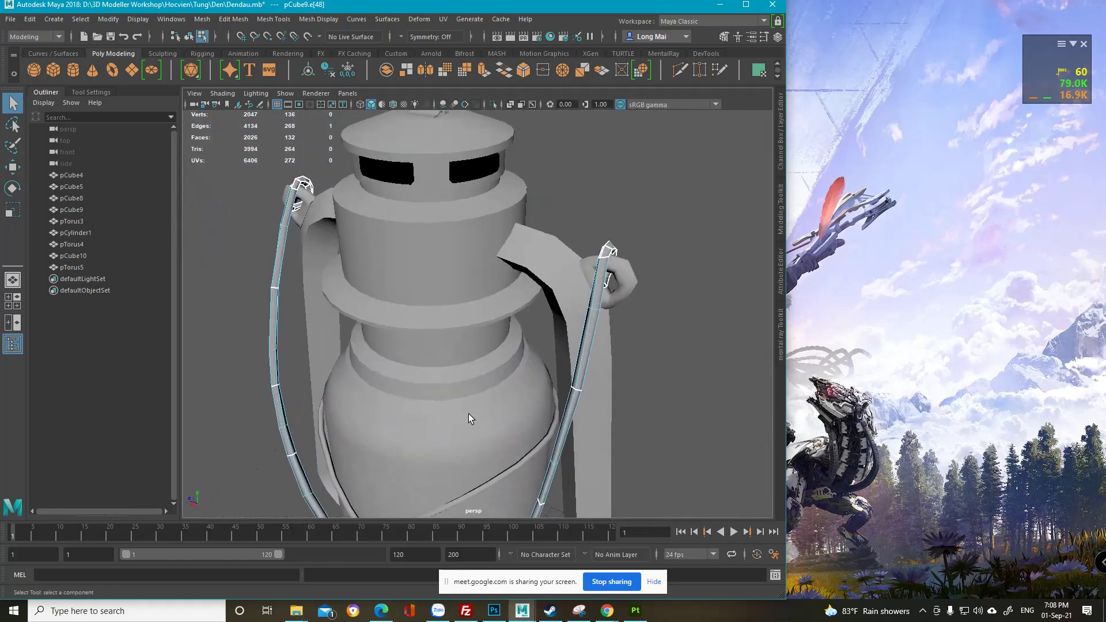
left_click_drag(517, 351, 426, 372, "alt")
middle_click_drag(426, 377, 489, 286, "alt")
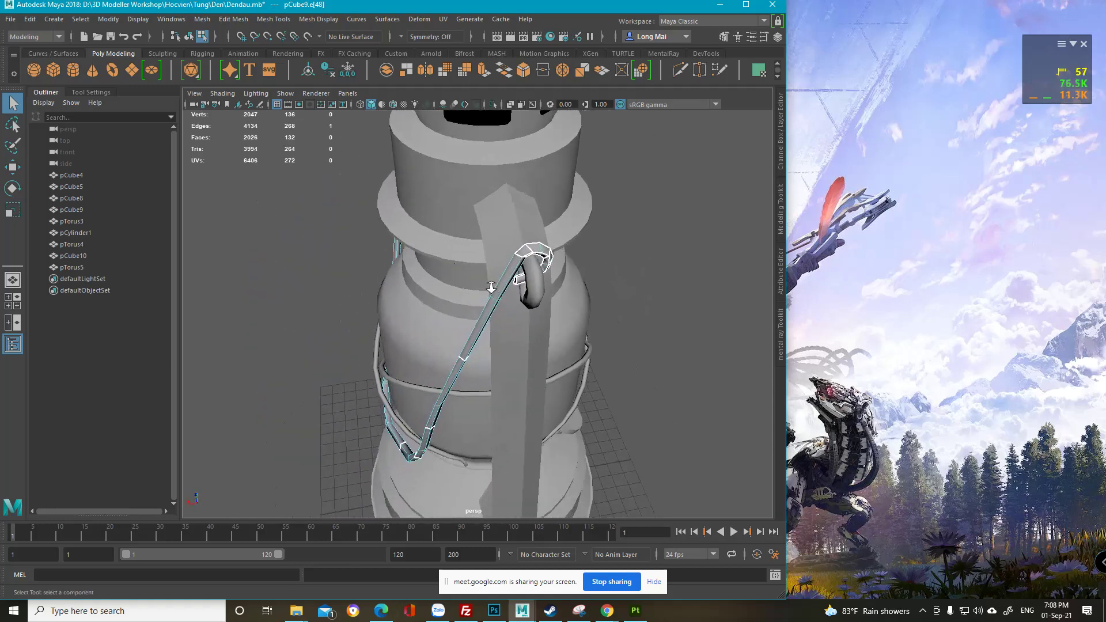
scroll(489, 286, "up", 3)
left_click_drag(489, 287, 580, 341, "alt")
scroll(569, 342, "down", 4)
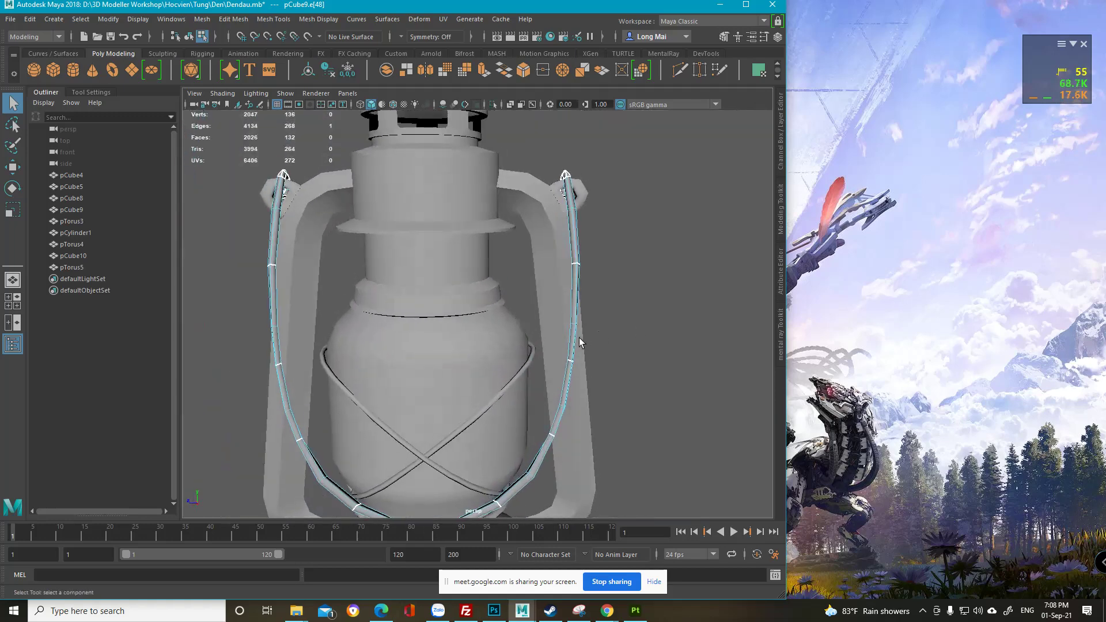
middle_click_drag(581, 342, 596, 293, "alt")
scroll(596, 294, "up", 2)
left_click_drag(609, 288, 510, 192, "alt")
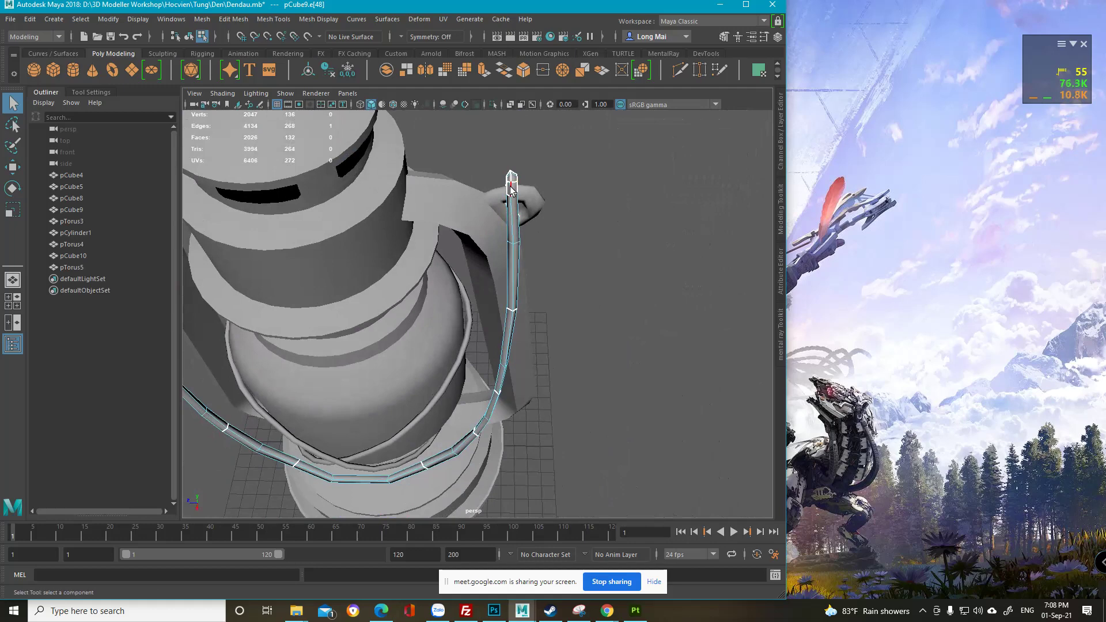
left_click_drag(510, 331, 489, 389, "alt")
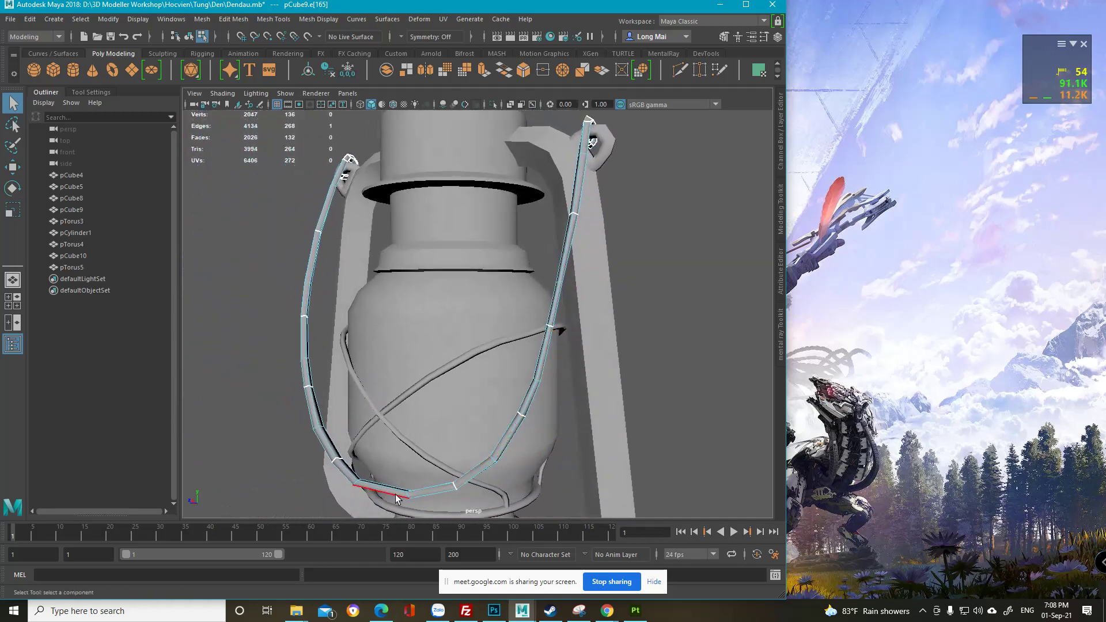
left_click_drag(373, 469, 427, 485, "alt")
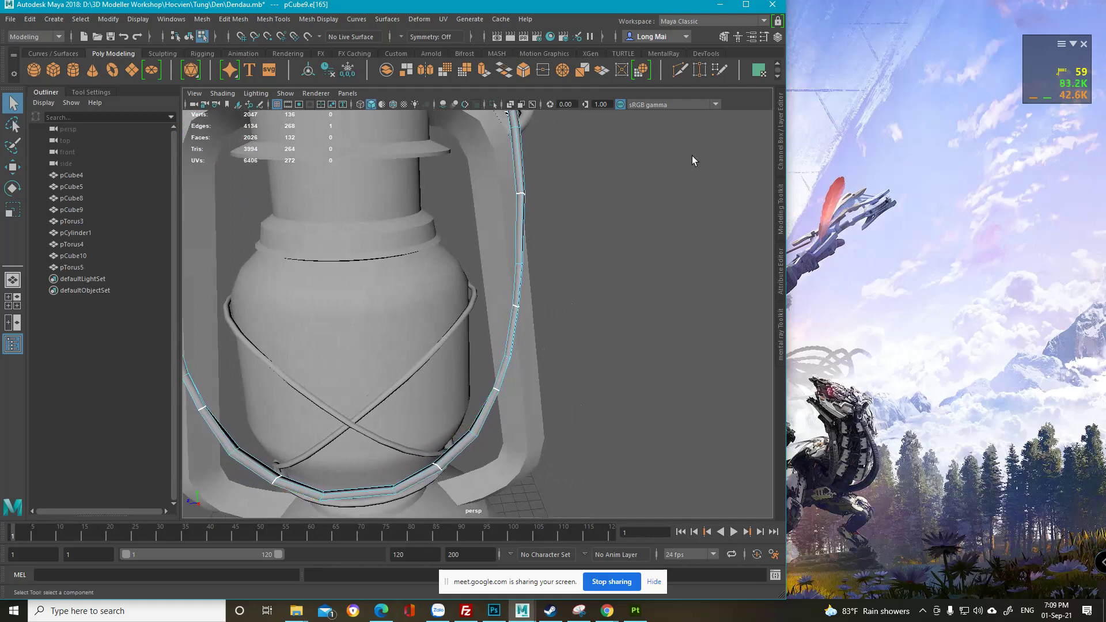
Step: Maximize the modelling window and bring the whole carrying handle into view
left_click(745, 5)
left_click_drag(711, 255, 709, 227, "alt")
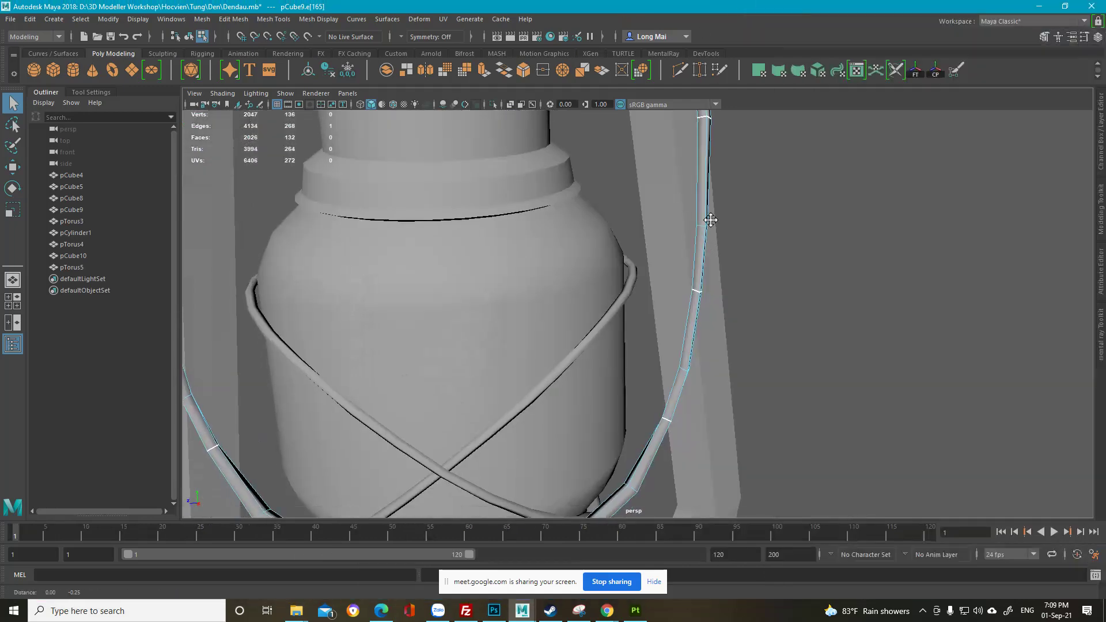
right_click_drag(708, 227, 691, 182, "alt")
left_click_drag(691, 182, 687, 298, "alt")
right_click_drag(688, 298, 614, 288, "alt")
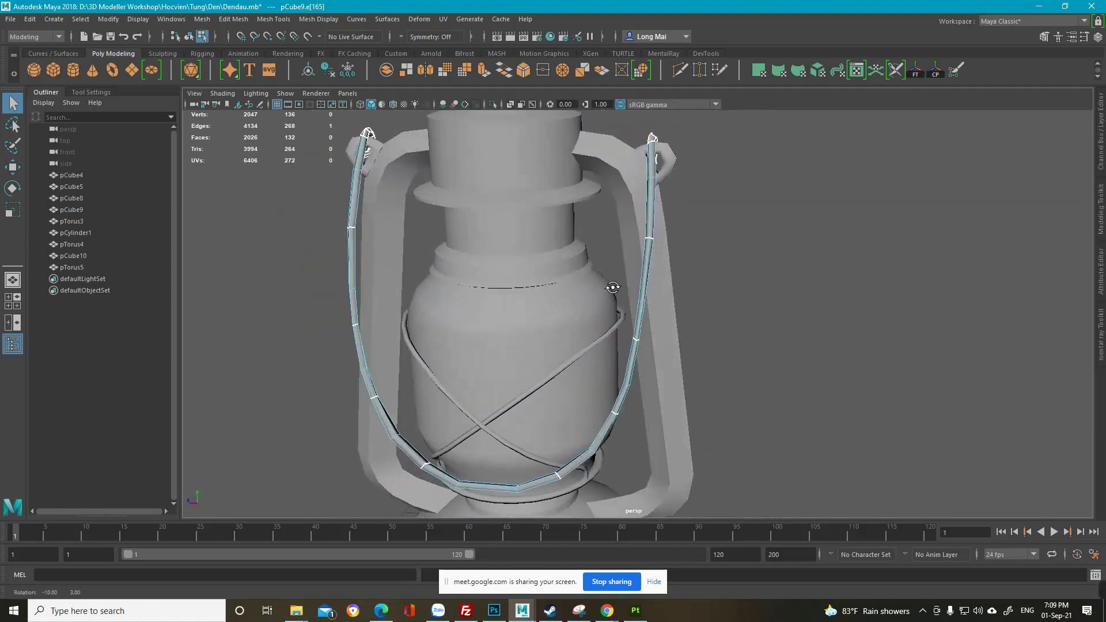
left_click_drag(611, 280, 658, 254, "alt")
Step: Select a face on the carrying handle and examine the open hooked end where it passes through the ring
scroll(658, 230, "up", 2)
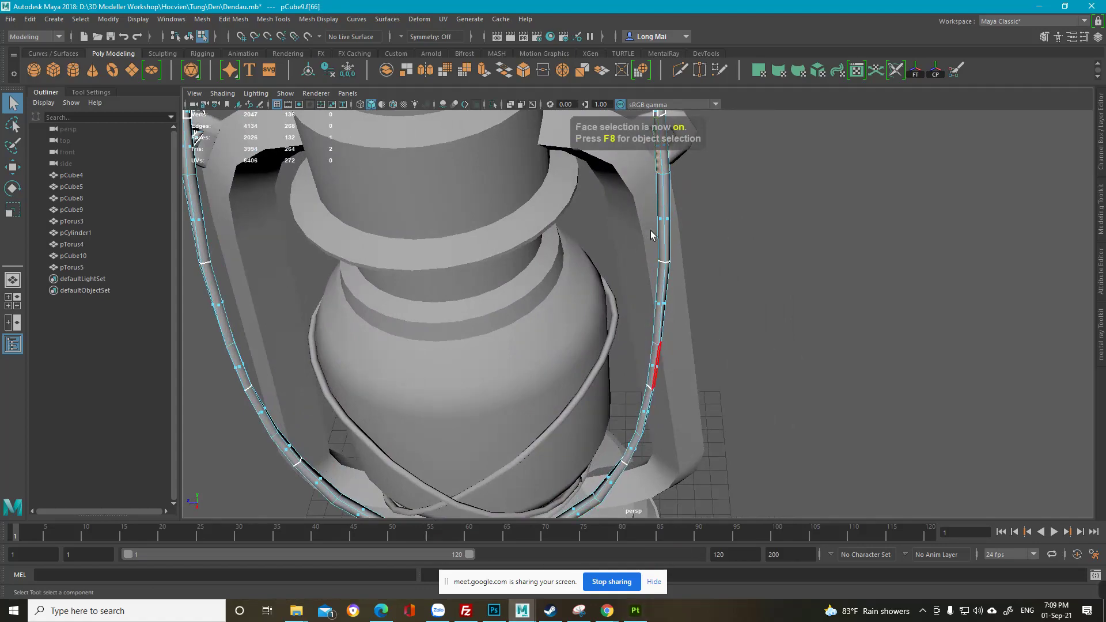
middle_click_drag(651, 230, 657, 339, "alt")
left_click_drag(656, 339, 537, 243, "alt")
middle_click_drag(537, 243, 578, 282, "alt")
scroll(578, 282, "up", 4)
mouse_move(578, 282)
left_mouse_down("alt")
mouse_move(545, 251)
mouse_move(522, 266)
left_mouse_up("alt")
scroll(578, 281, "down", 3)
key("4")
key("5")
scroll(525, 273, "up", 2)
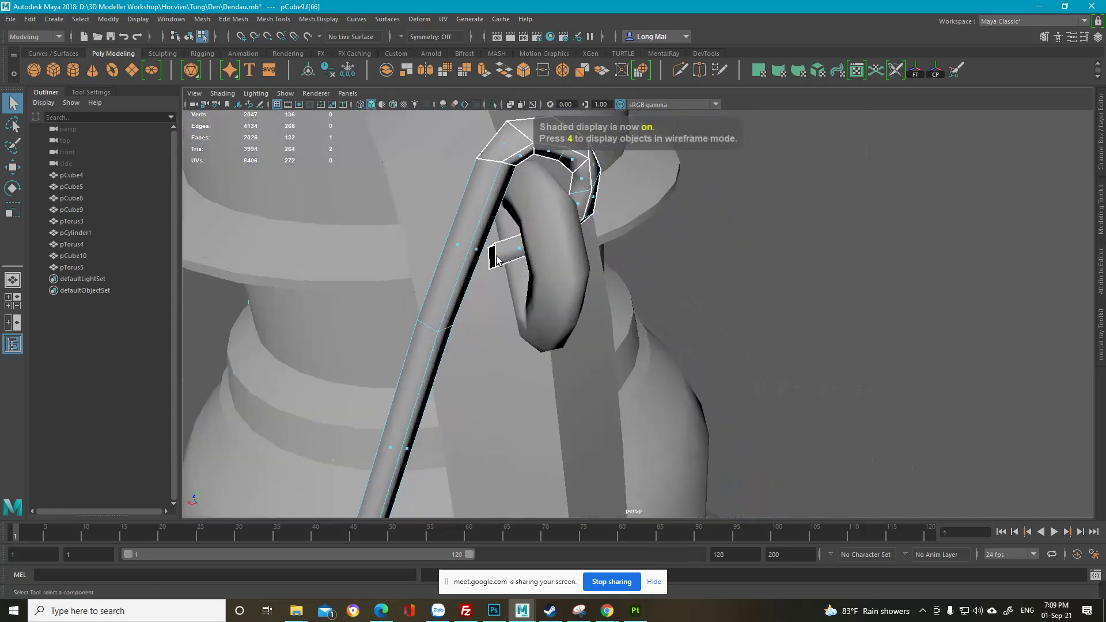
scroll(496, 260, "up", 3)
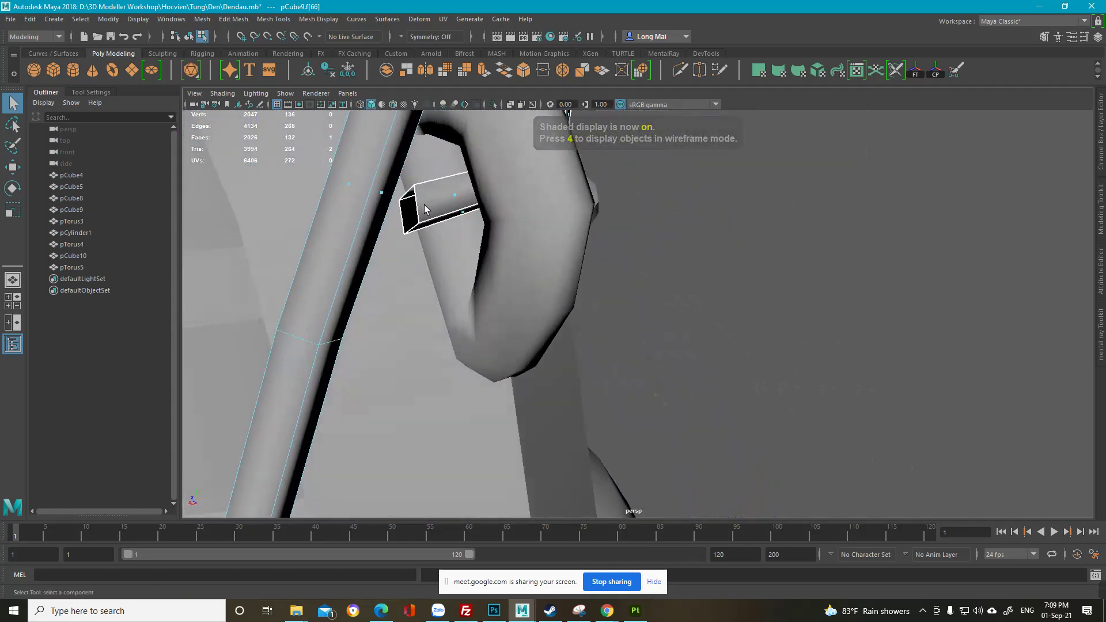
Step: Examine how the handle's hook, the side frame and the crossed wires run around the lantern body
right_click_drag(426, 210, 305, 176, "alt")
left_click_drag(599, 259, 526, 256, "alt")
scroll(553, 282, "down", 3)
middle_click_drag(581, 306, 577, 190, "alt")
left_click_drag(581, 323, 651, 386, "alt")
middle_click_drag(576, 340, 378, 205, "alt")
left_click_drag(378, 205, 519, 276, "alt")
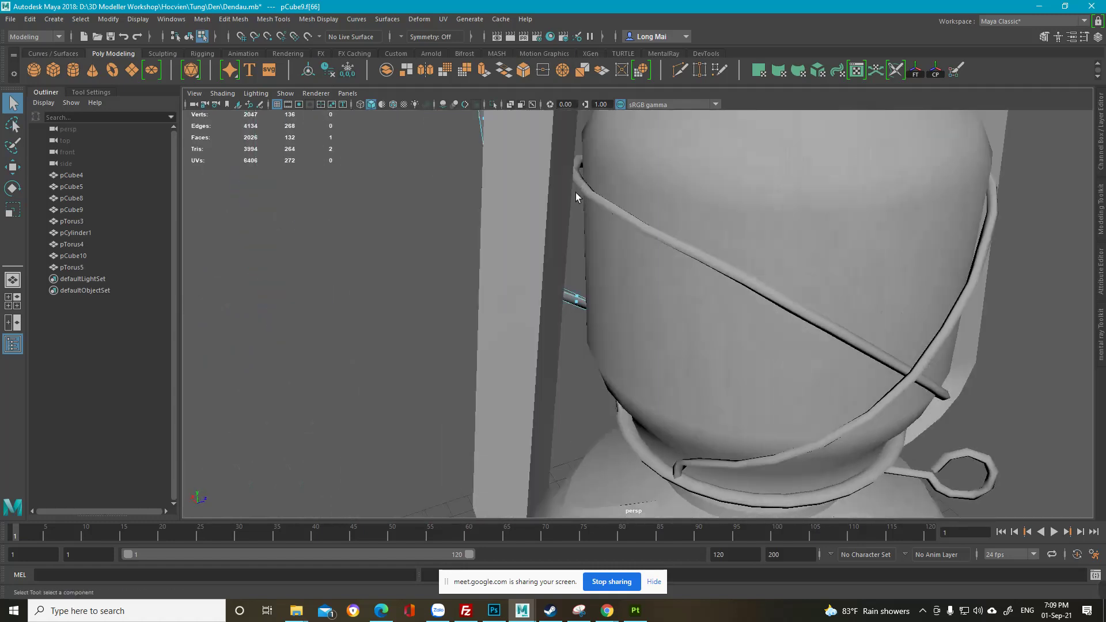
right_click_drag(621, 208, 486, 165, "alt")
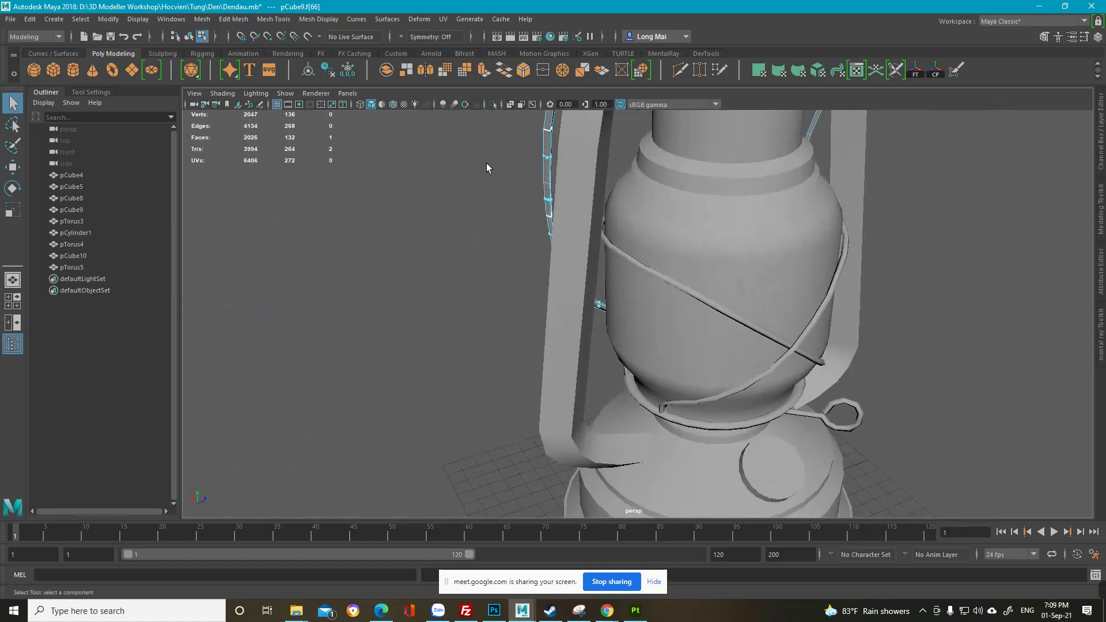
middle_click_drag(486, 167, 458, 346, "alt")
left_click_drag(458, 239, 576, 236, "alt")
middle_click_drag(496, 299, 544, 273, "alt")
right_click_drag(544, 273, 671, 308, "alt")
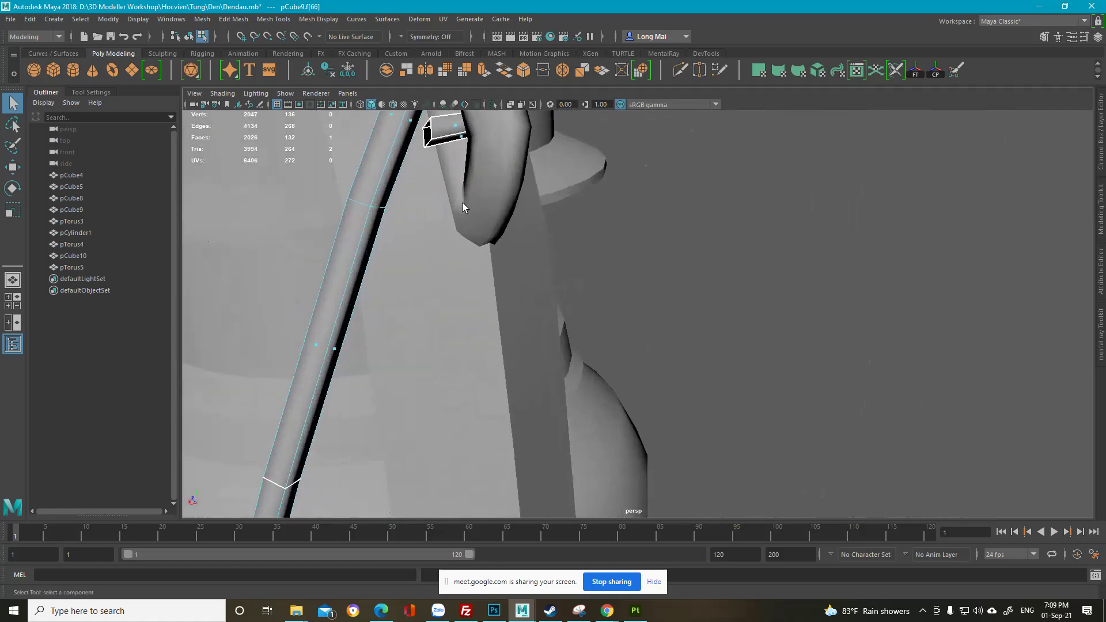
Step: Reduce the carrying handle to a single lengthwise strip of faces and delete one half of that strip
middle_click_drag(463, 205, 648, 368, "alt")
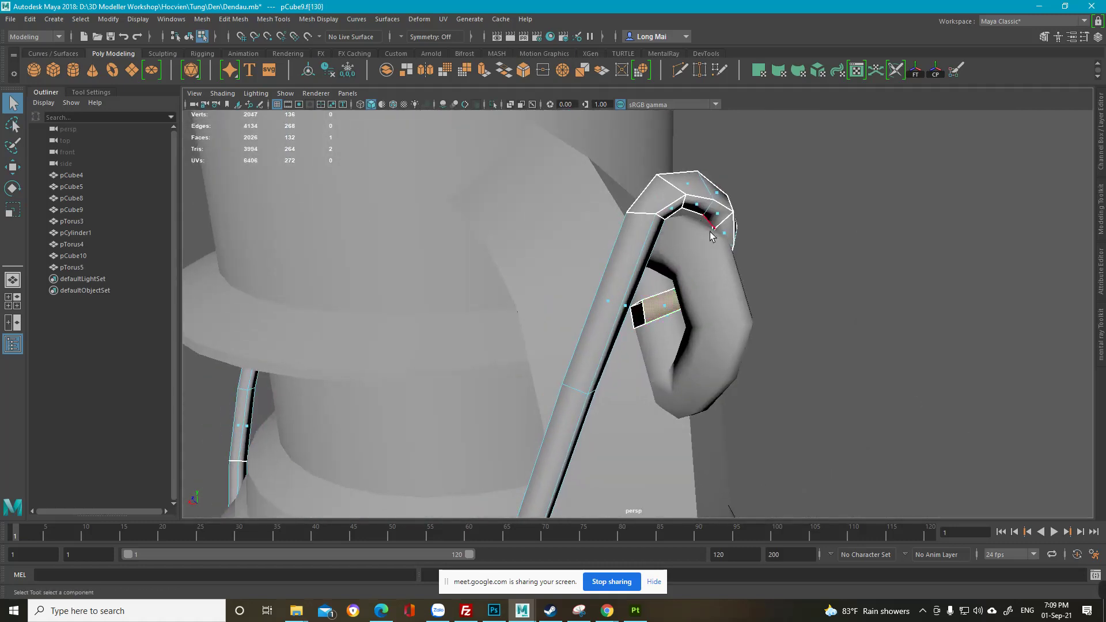
scroll(711, 237, "down", 5)
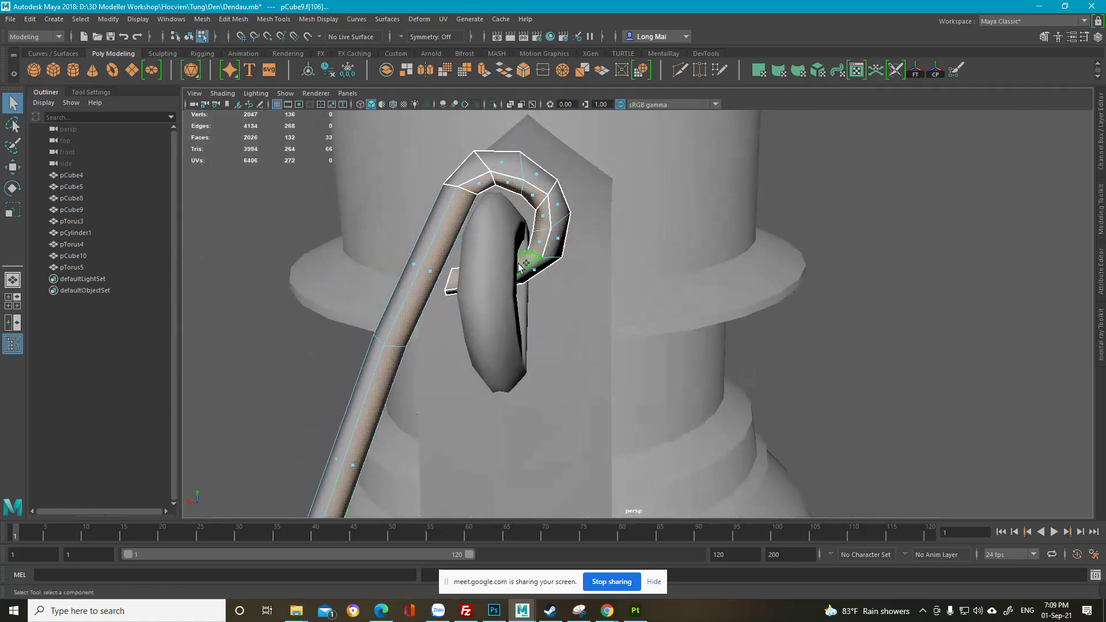
scroll(518, 266, "down", 5)
middle_click_drag(553, 328, 561, 123, "alt")
left_click_drag(455, 340, 590, 289, "alt")
right_click_drag(590, 289, 535, 279, "alt")
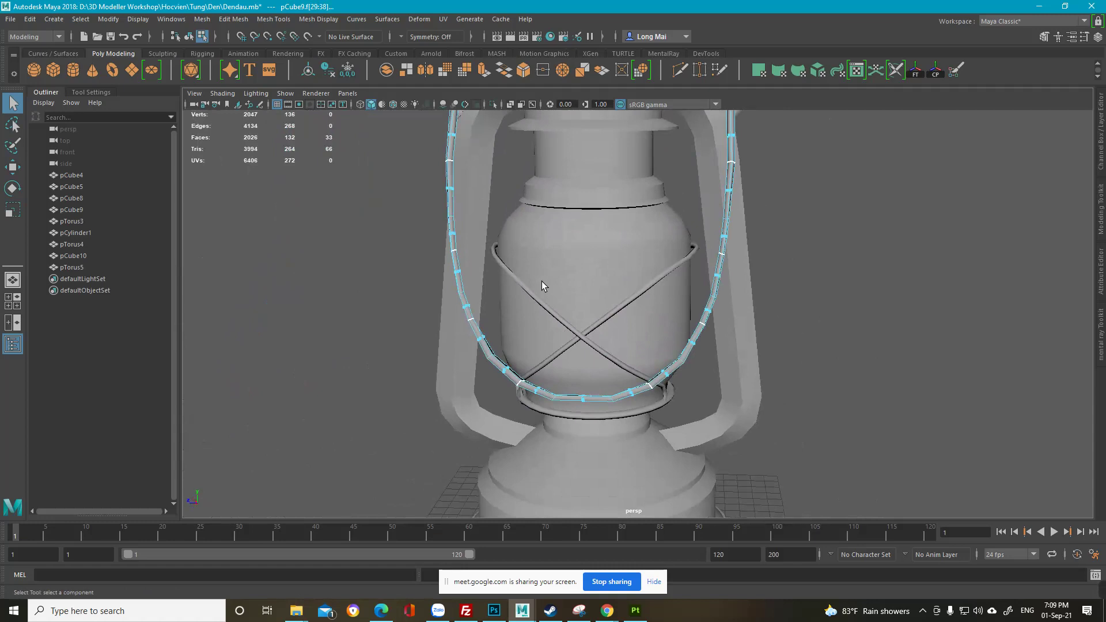
key("ctrl+shift+i")
key("Delete")
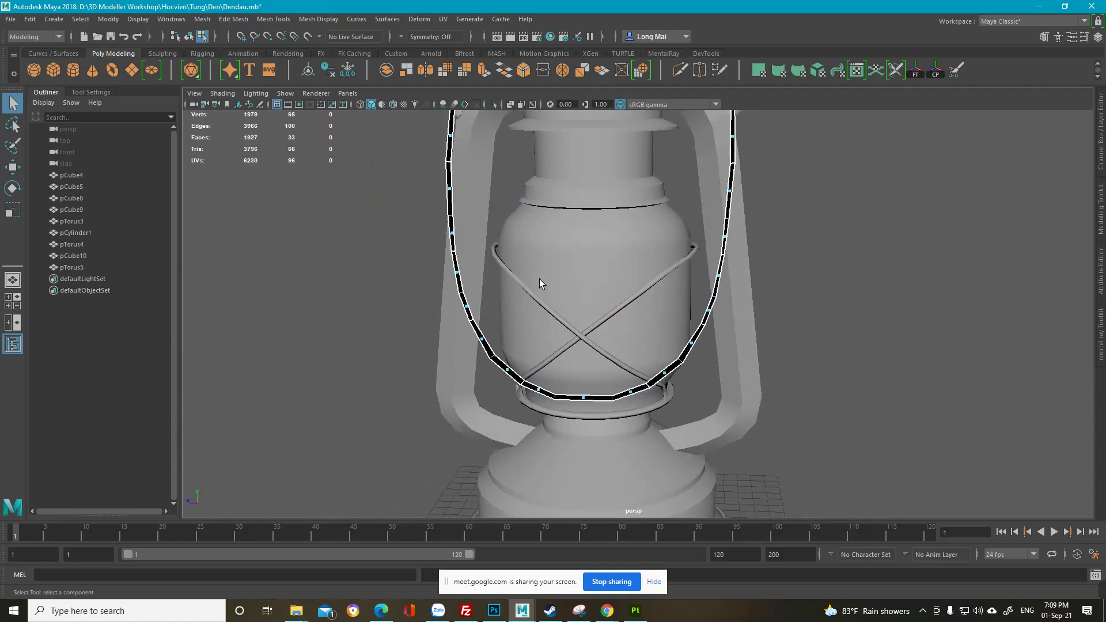
scroll(539, 279, "down", 3)
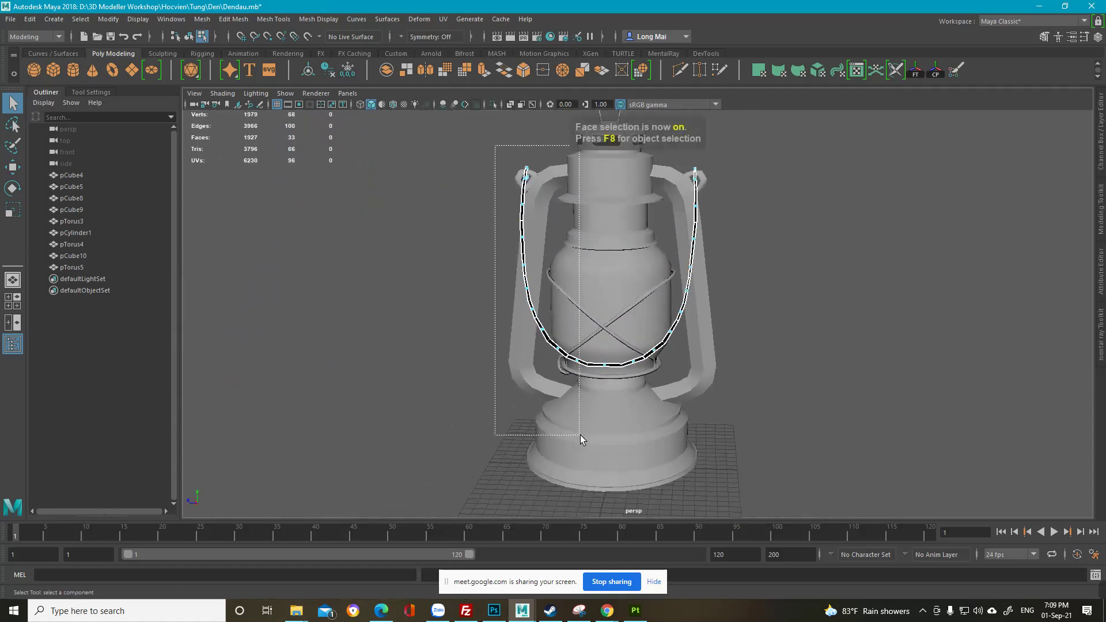
key("Delete")
Step: Move the two end vertices at the bottom of the handle strip toward the lantern's centre line
key("F9")
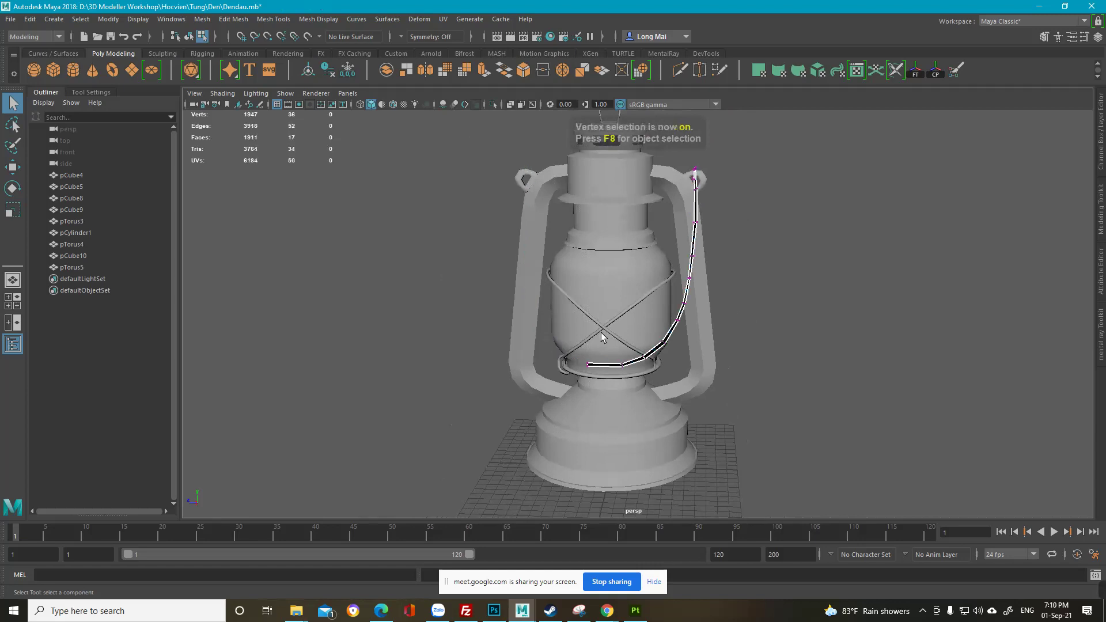
left_click_drag(573, 332, 597, 385)
key("w")
left_click_drag(531, 357, 563, 351)
key("f")
scroll(583, 334, "down", 10)
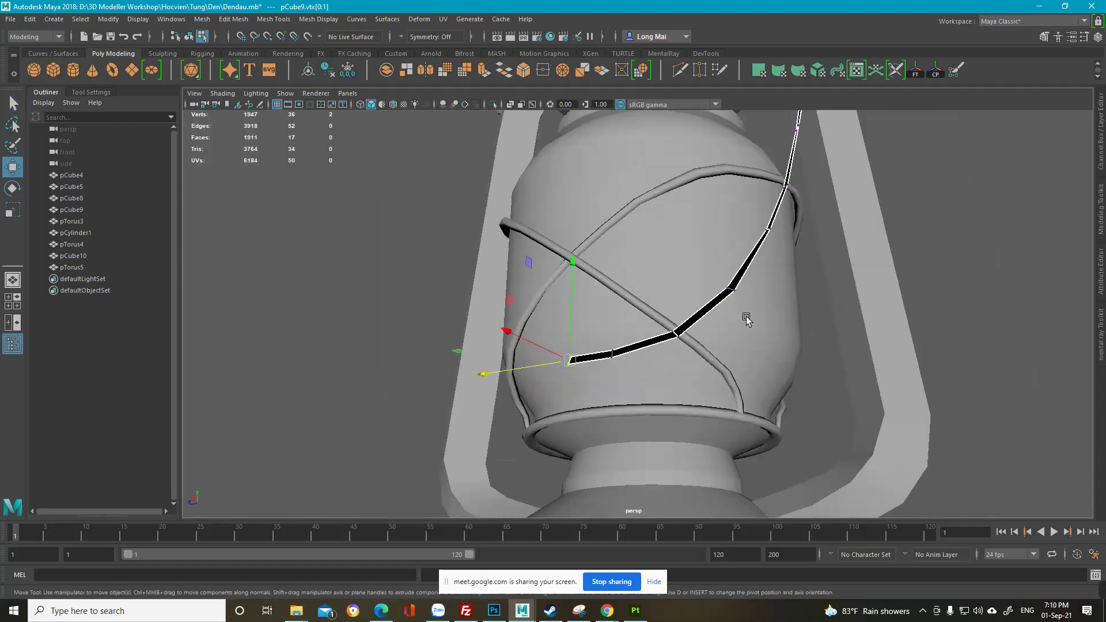
Step: Scale groups of the handle strip's vertices along one axis to flatten the strip from the hook downward
left_click_drag(746, 320, 676, 346, "alt")
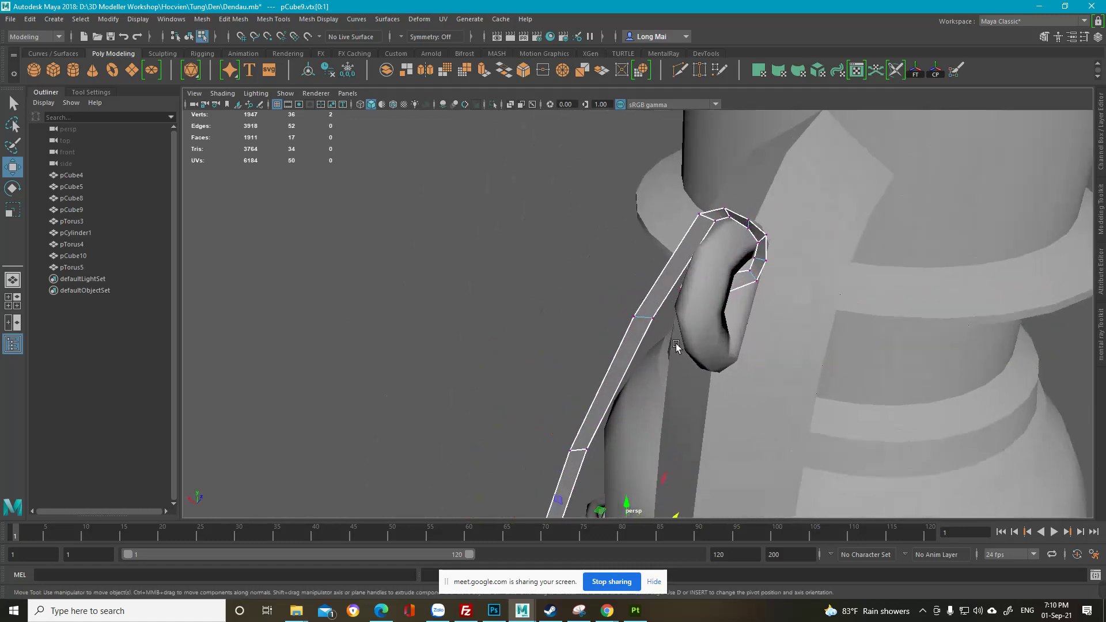
right_click_drag(774, 272, 587, 268, "alt")
left_click_drag(612, 289, 736, 291, "alt")
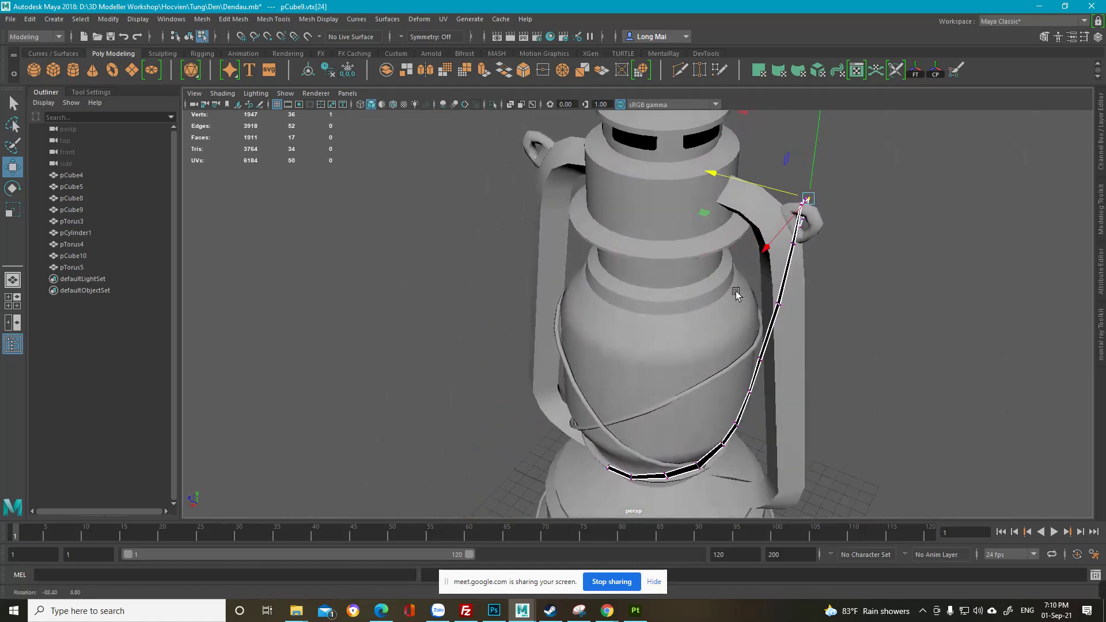
right_click_drag(736, 291, 618, 189, "alt")
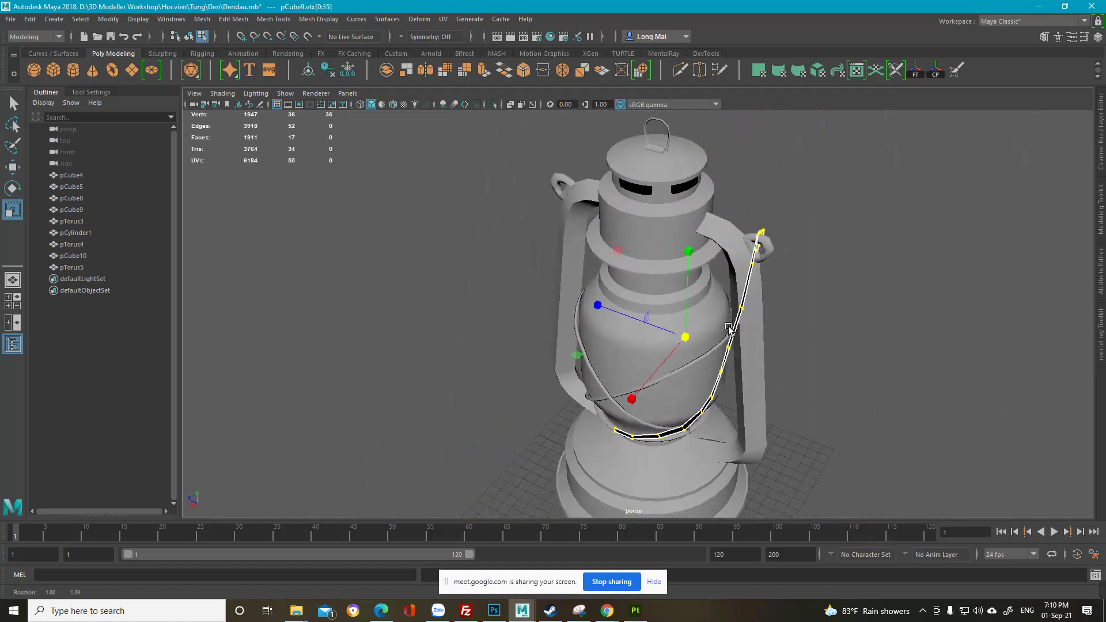
scroll(729, 329, "up", 5)
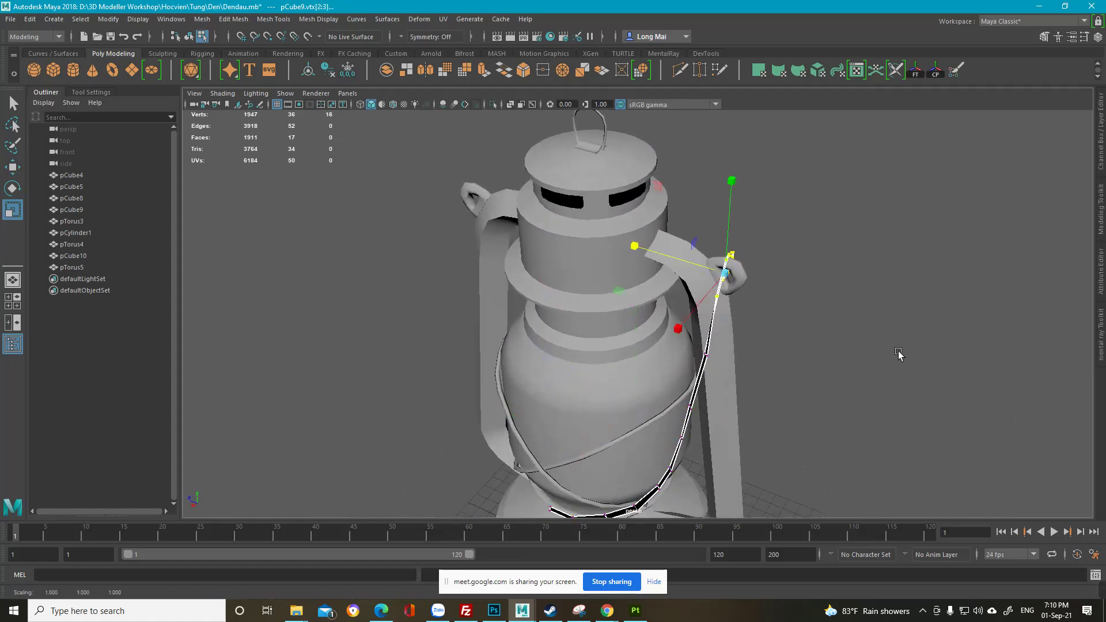
left_click_drag(752, 356, 757, 348, "alt")
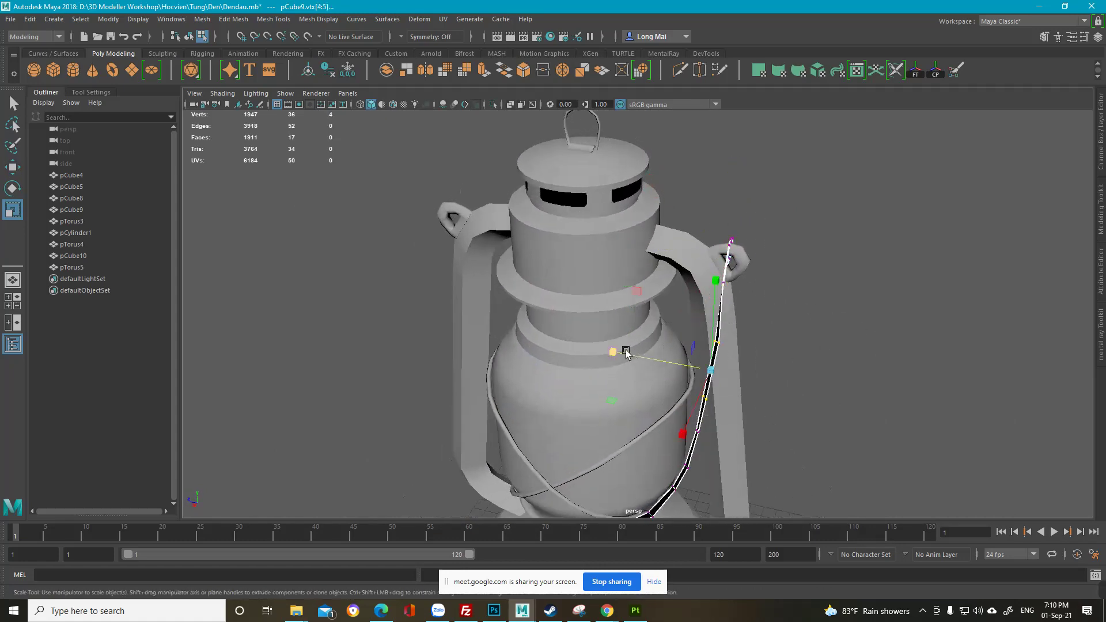
left_click_drag(687, 390, 735, 217, "alt")
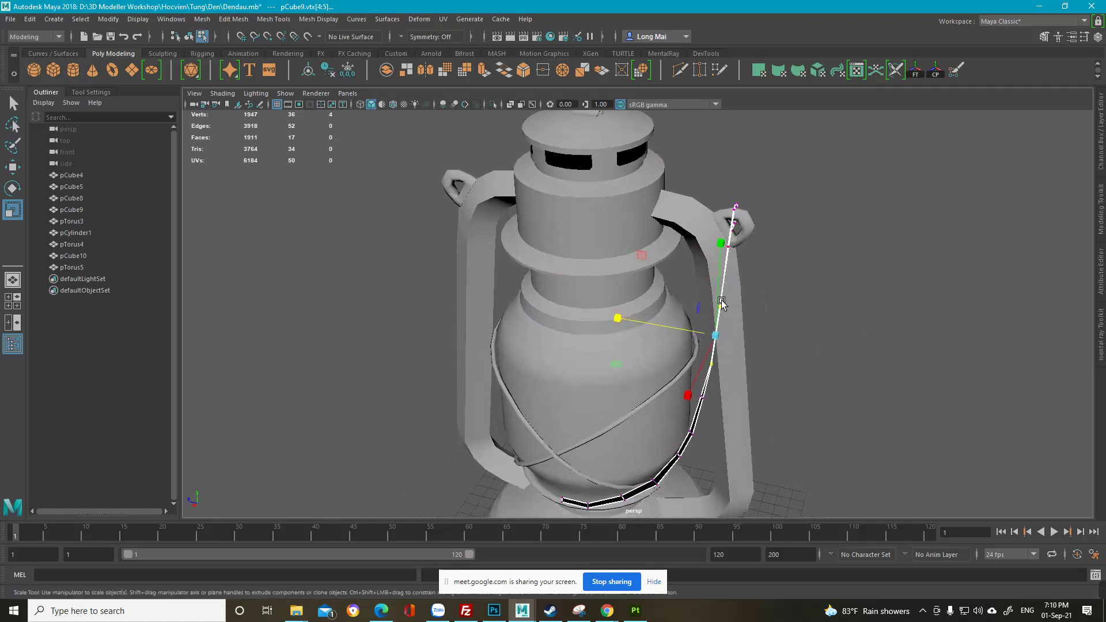
Step: Move the vertices along the strip's lower curve and a single vertex midway up to even out its width
left_click_drag(686, 438, 749, 372, "alt")
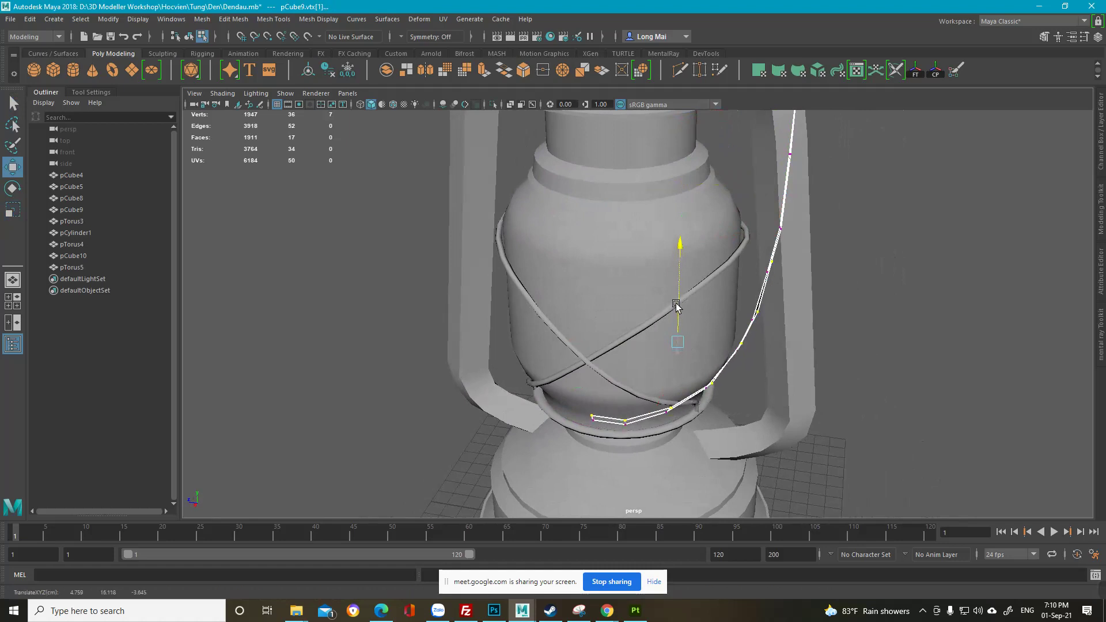
left_click_drag(673, 311, 605, 334, "alt")
scroll(633, 272, "up", 1)
left_click(636, 252)
middle_click_drag(636, 253, 630, 295, "alt")
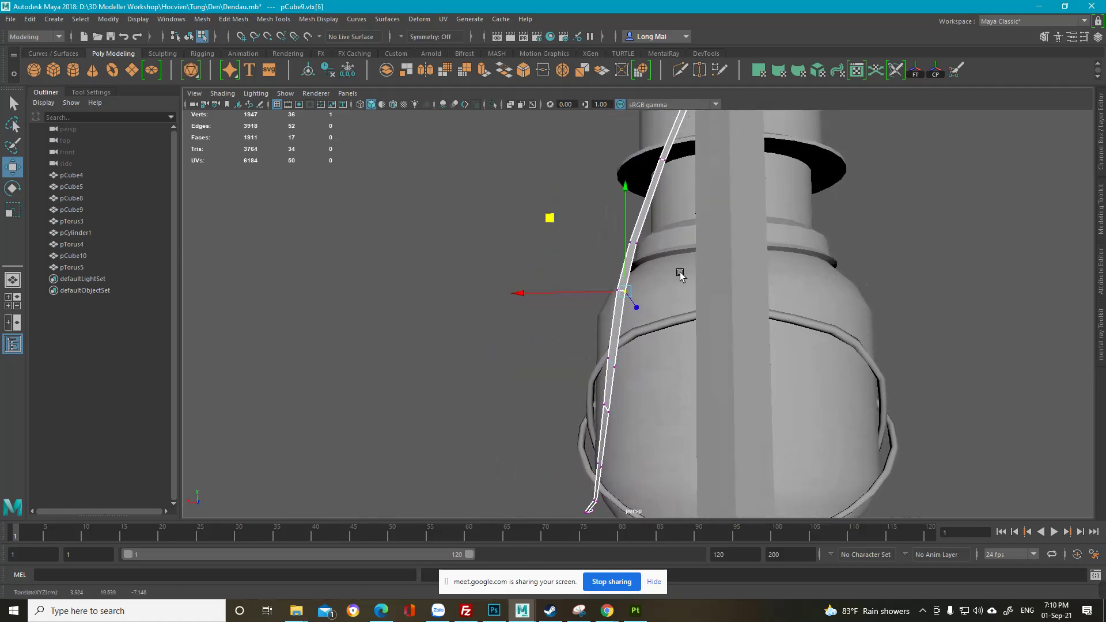
Step: Move the outer vertices across the top and far side of the handle's hook outward to round the bend
left_click_drag(680, 275, 617, 406, "alt")
key("f")
left_click_drag(632, 204, 637, 273)
scroll(693, 285, "down", 4)
mouse_move(587, 222)
left_mouse_down("alt")
mouse_move(597, 217)
mouse_move(590, 236)
mouse_move(599, 223)
left_mouse_up("alt")
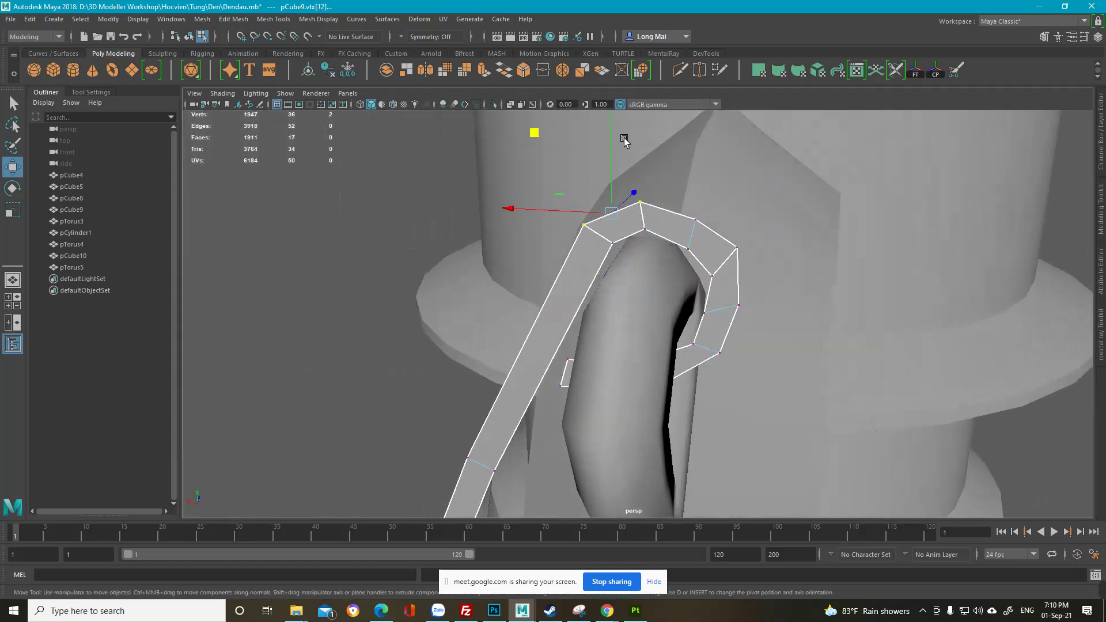
left_click(694, 223)
left_click_drag(694, 222, 612, 135, "alt")
left_click(735, 244)
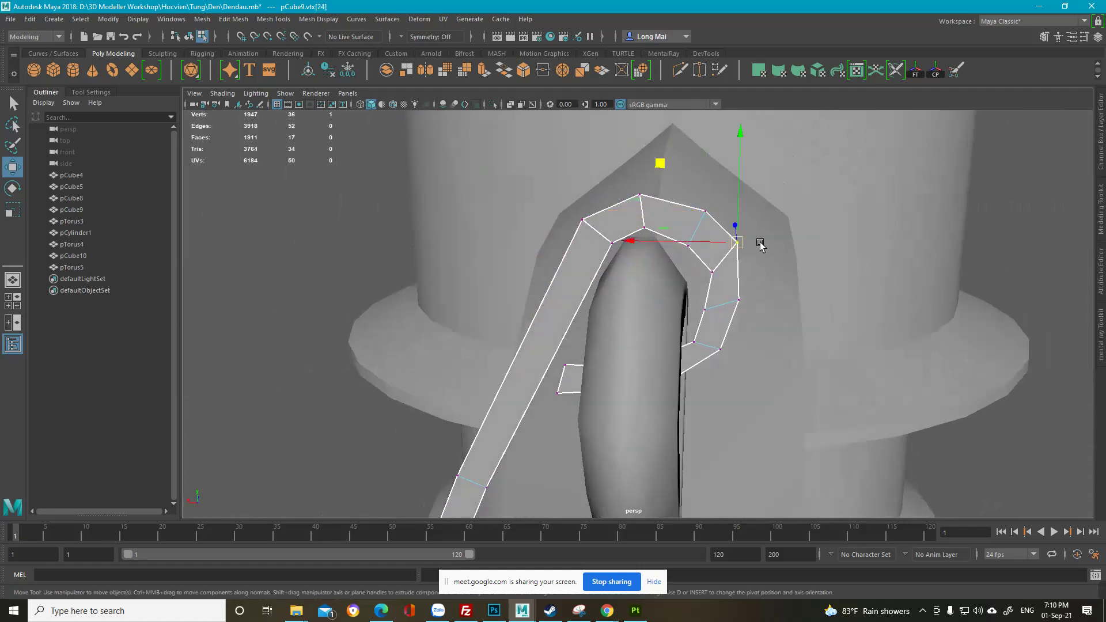
left_click_drag(759, 243, 740, 242, "alt")
left_click_drag(663, 161, 673, 179)
left_click_drag(697, 242, 734, 296, "alt")
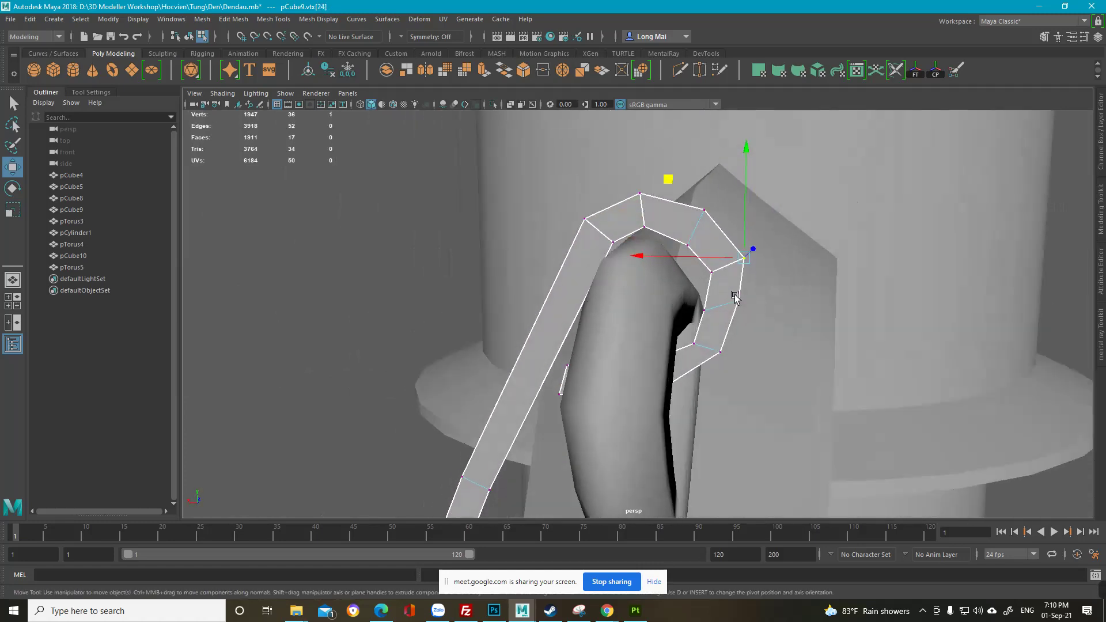
Step: Reposition the vertices on the hook's lower curl and check its topmost outer vertex to even out the strip's width around the ring
left_click_drag(663, 223, 666, 228)
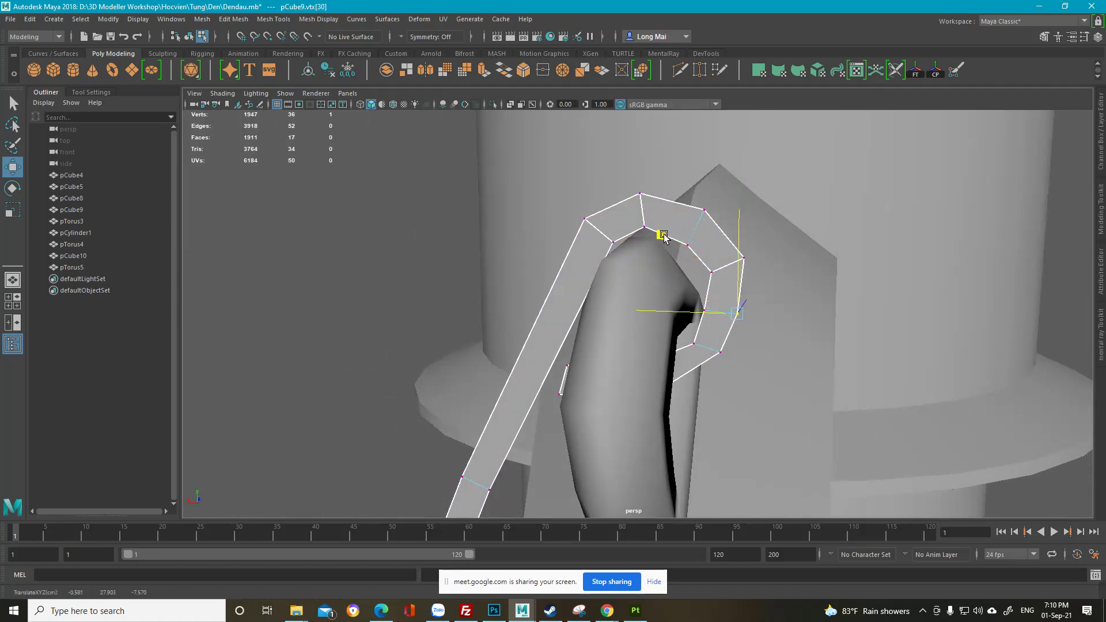
left_click(712, 271, "shift")
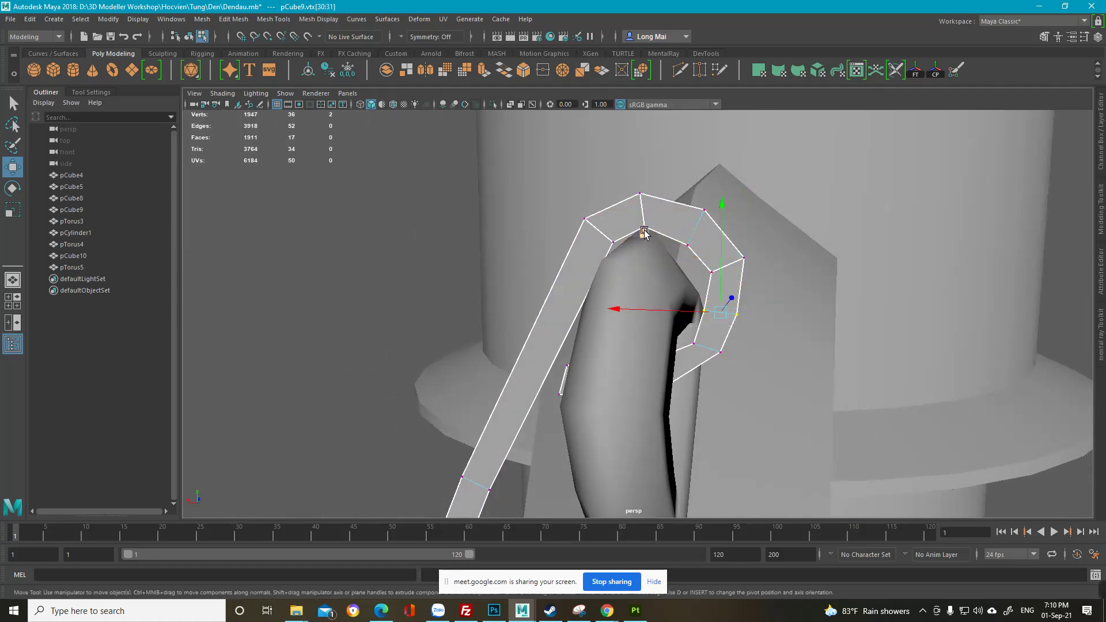
middle_click_drag(645, 232, 650, 233)
middle_click_drag(701, 358, 690, 318, "alt")
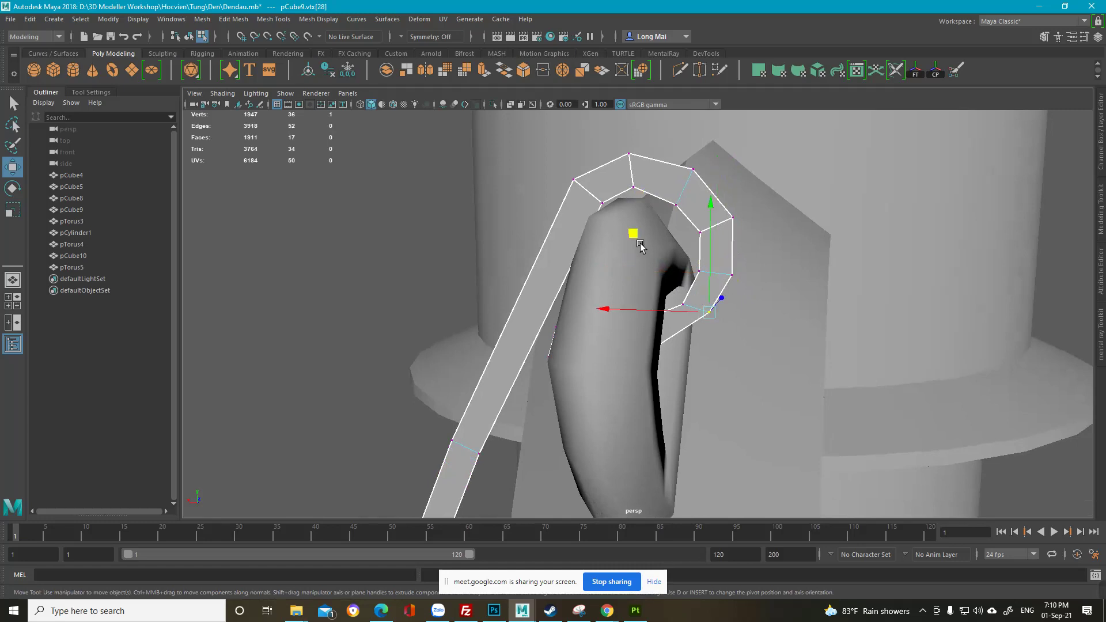
left_click_drag(633, 234, 628, 250)
right_click_drag(628, 251, 406, 138, "alt")
mouse_move(547, 271)
left_mouse_down("alt")
mouse_move(557, 305)
mouse_move(565, 276)
mouse_move(575, 276)
mouse_move(563, 267)
left_mouse_up("alt")
right_click_drag(562, 267, 605, 276, "alt")
left_click(655, 219)
middle_click_drag(602, 441, 599, 358, "alt")
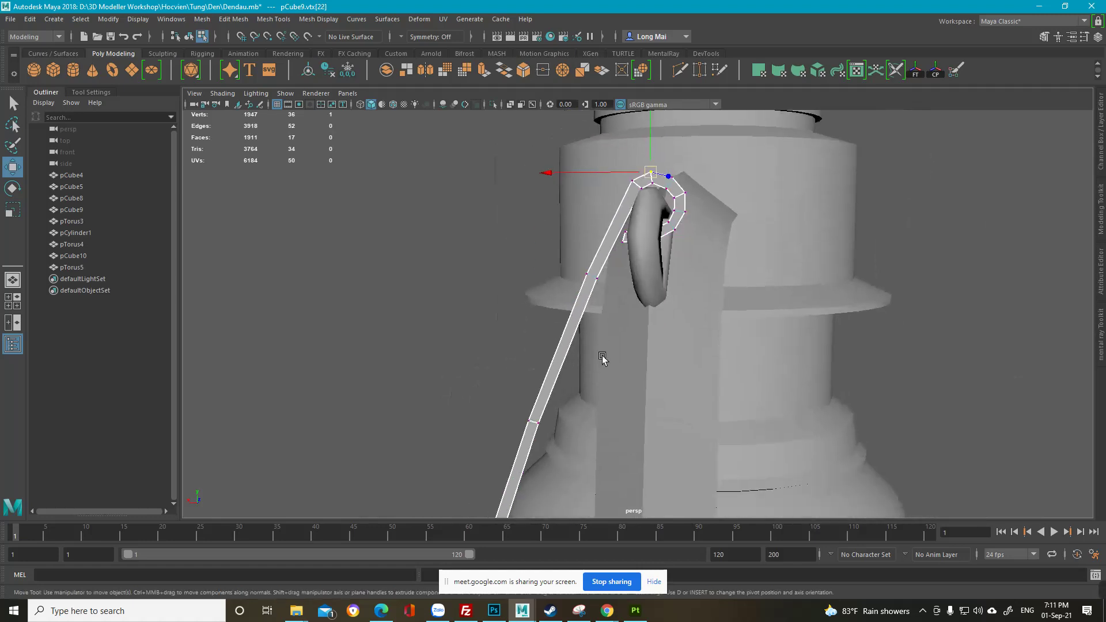
Step: Examine the handle strip's shape from the hook down to its lower end beside the lantern's glass
left_click_drag(600, 357, 585, 383, "alt")
middle_click_drag(585, 382, 598, 285, "alt")
left_click_drag(599, 284, 612, 353, "alt")
key("3")
middle_click_drag(607, 376, 630, 329, "alt")
left_click_drag(620, 337, 508, 351, "alt")
right_click_drag(508, 352, 543, 363, "alt")
left_click_drag(543, 363, 510, 380, "alt")
middle_click_drag(548, 395, 544, 329, "alt")
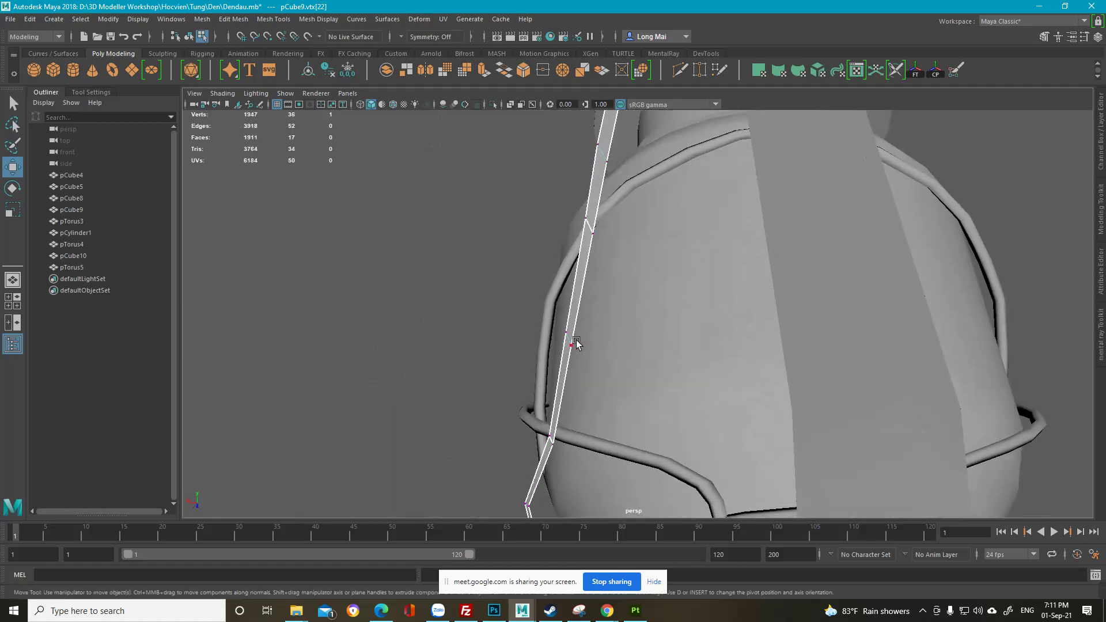
Step: Move single vertices along the strip beside the glass to straighten its edges and remove the twist
left_click(576, 340)
scroll(580, 338, "up", 3)
left_click_drag(582, 338, 557, 338, "alt")
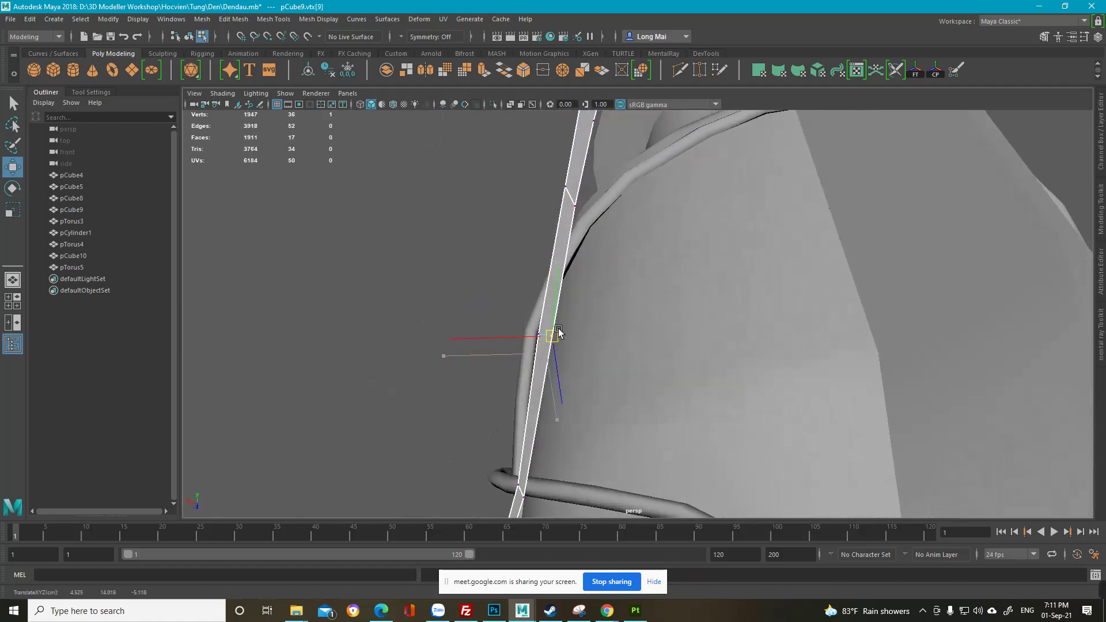
left_click(575, 235)
left_click_drag(576, 235, 638, 205, "alt")
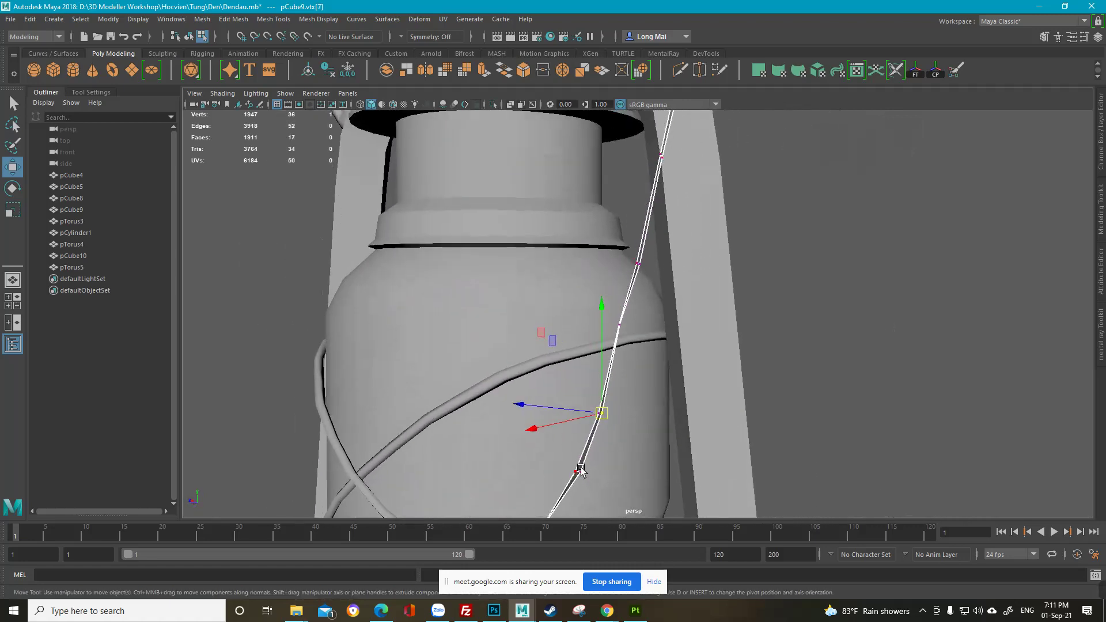
left_click_drag(588, 478, 584, 479)
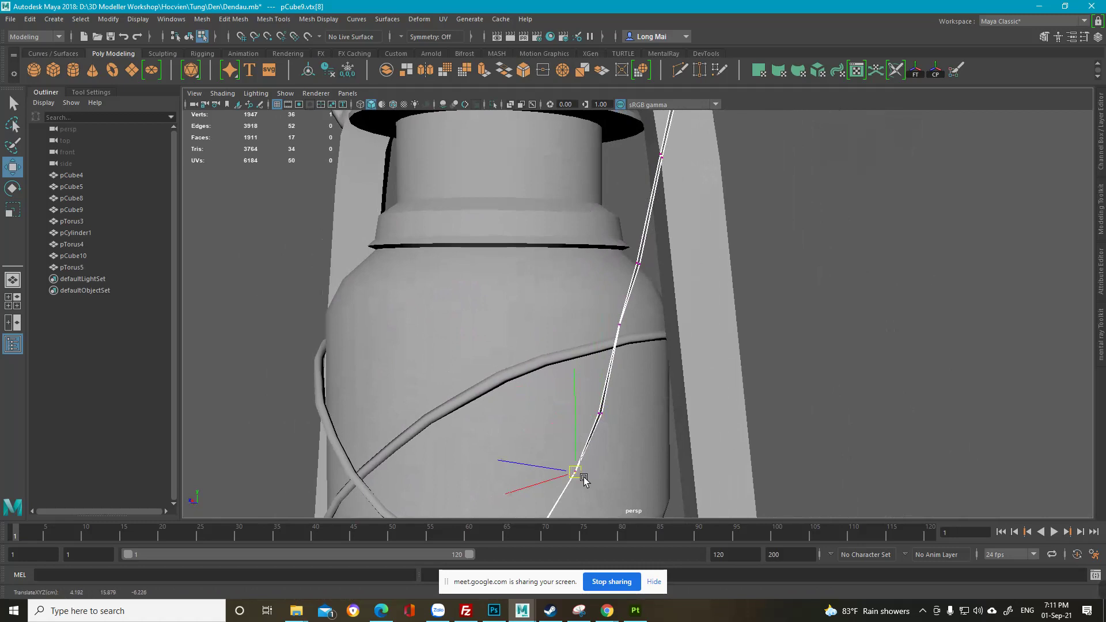
left_click(607, 418)
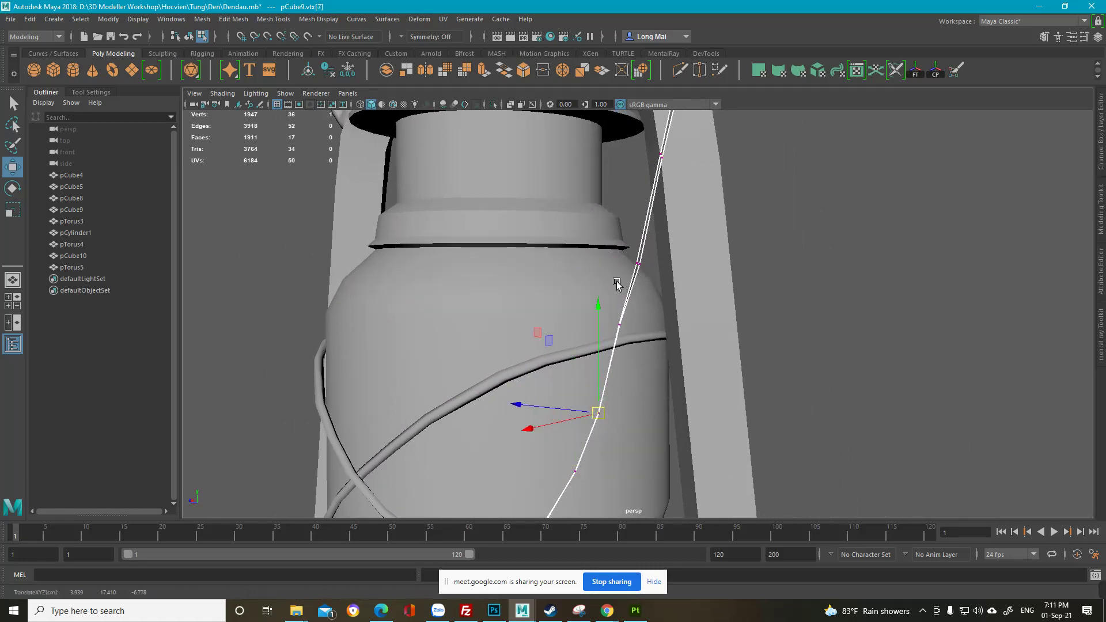
Step: Shift individual vertices on the lower half of the handle strip so its cross edges line up evenly
left_click_drag(616, 283, 502, 328, "alt")
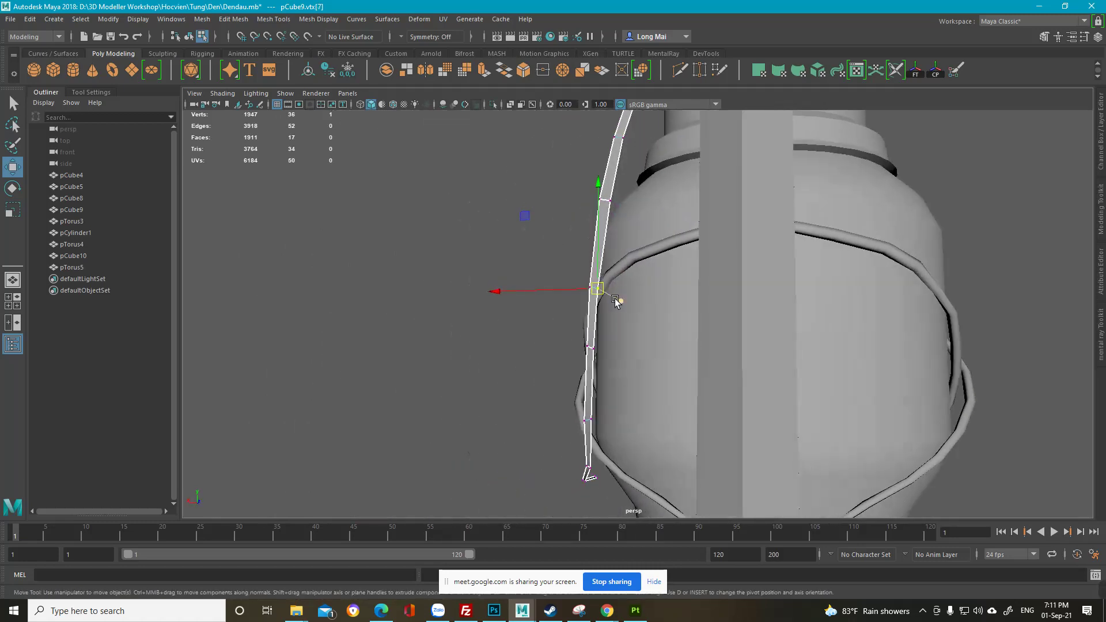
left_click_drag(565, 296, 563, 303)
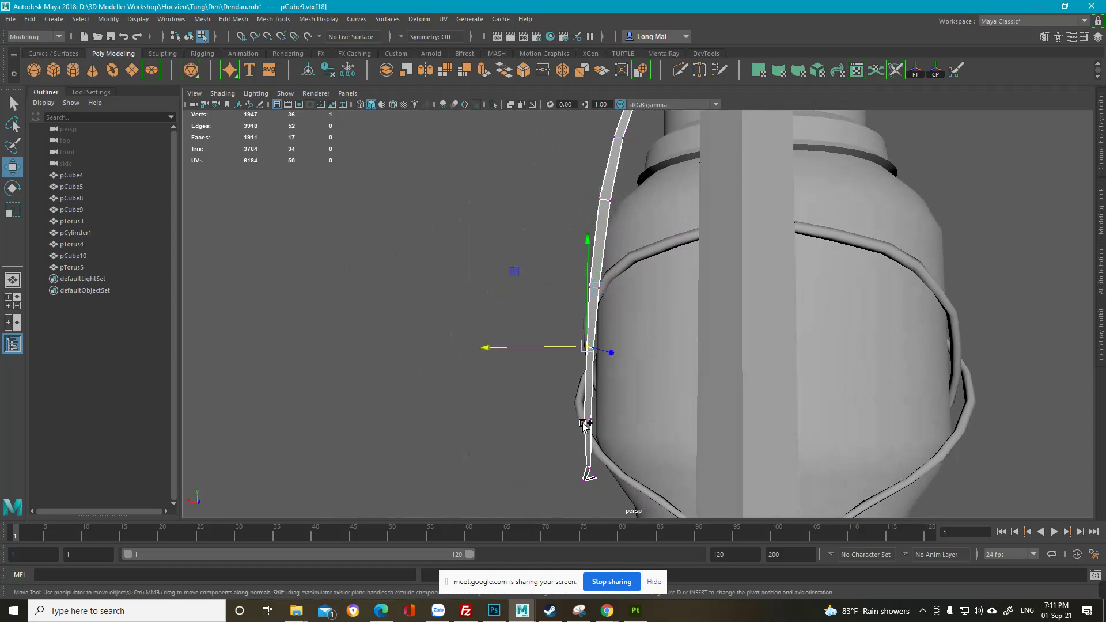
left_click_drag(538, 384, 594, 238)
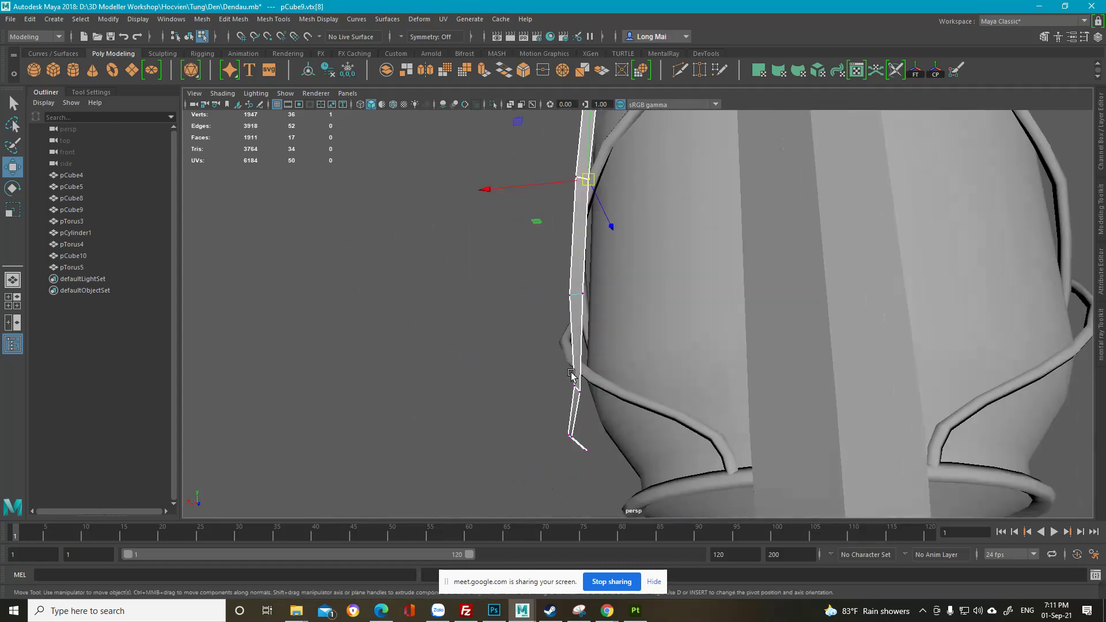
left_click_drag(603, 385, 540, 380, "alt")
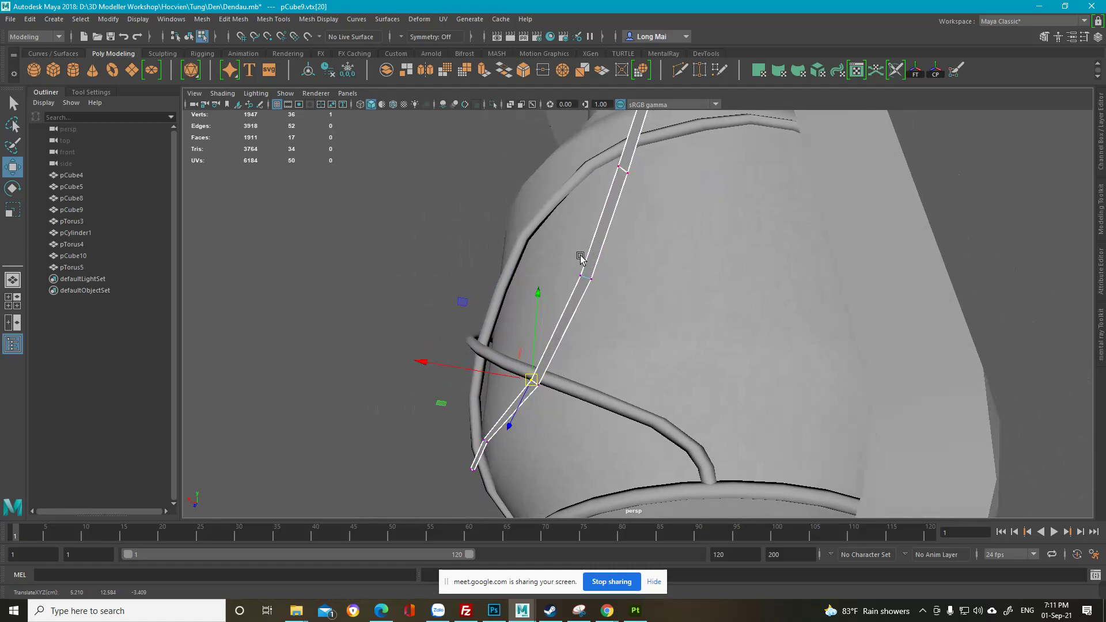
left_click_drag(563, 295, 615, 240, "alt")
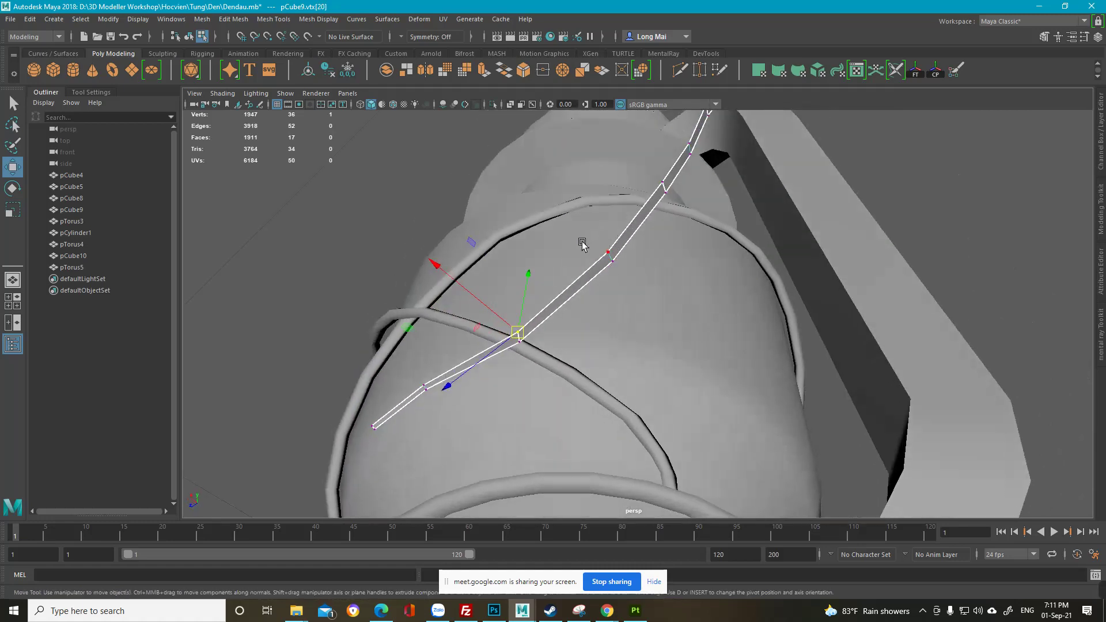
left_click_drag(525, 336, 696, 233)
Step: Select the four vertices at the strip's lower end and move them sideways in line with the curve
key("q")
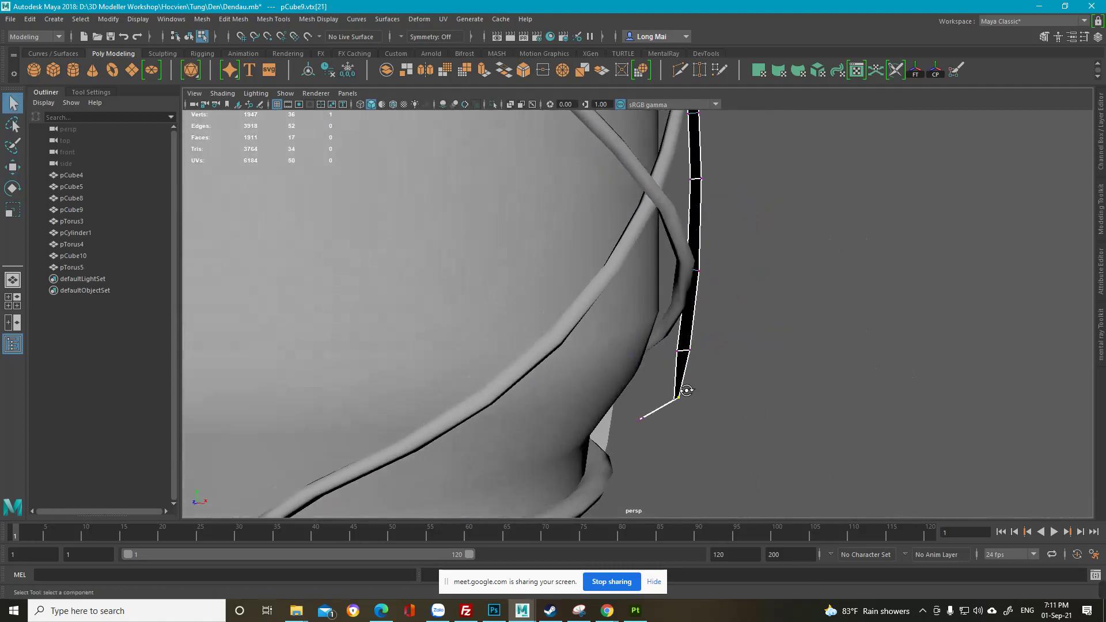
left_click_drag(687, 390, 683, 417, "alt")
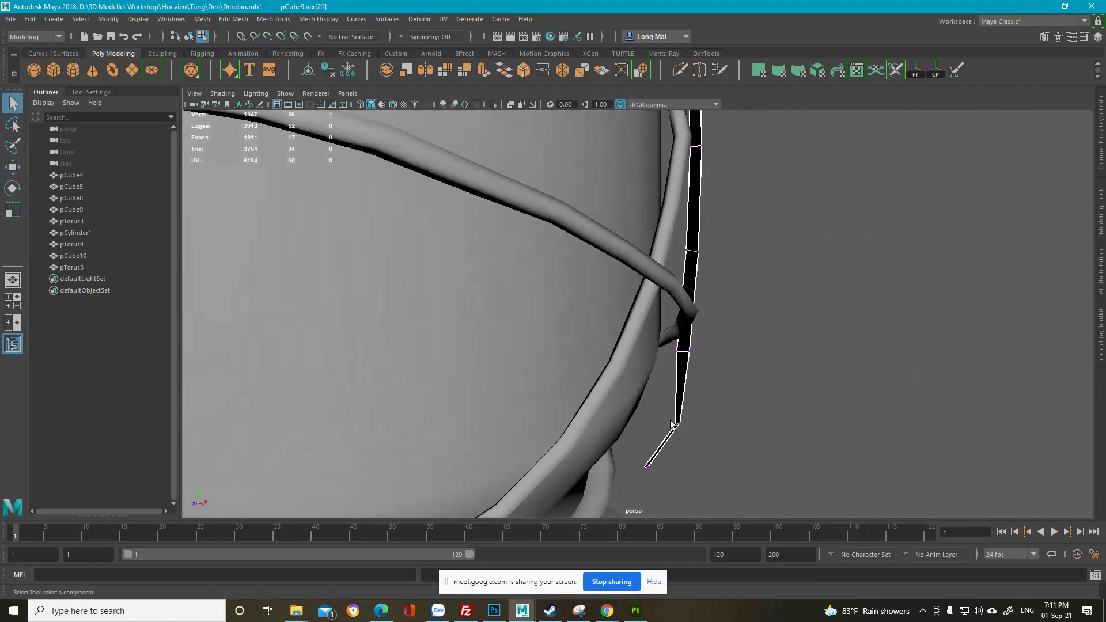
left_click_drag(635, 457, 621, 491, "alt")
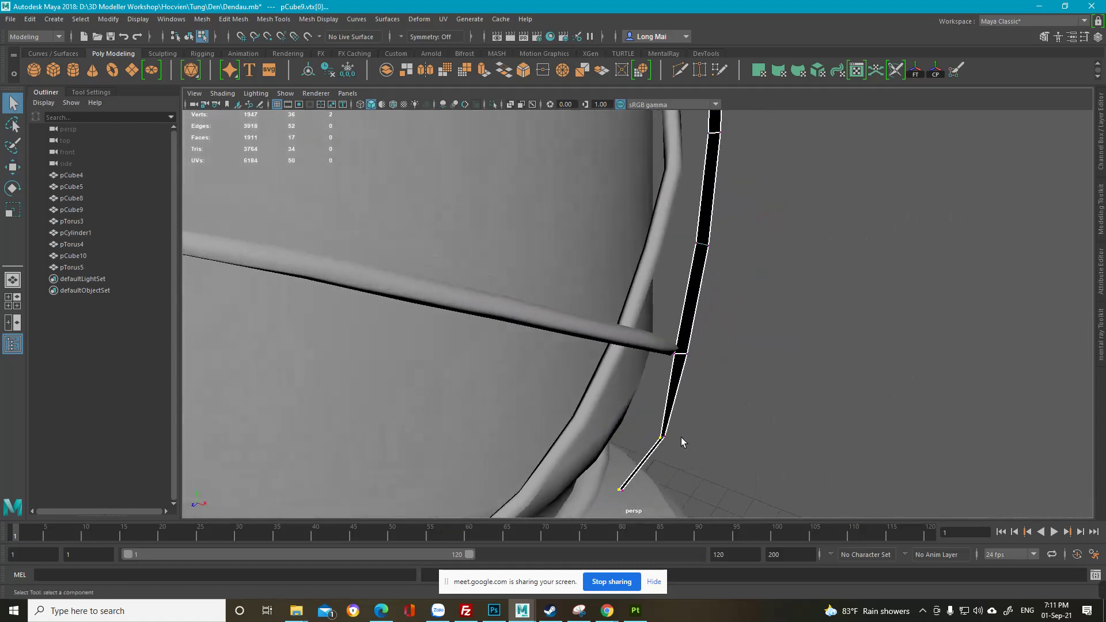
key("w")
left_click_drag(682, 443, 688, 416, "alt")
left_click_drag(707, 406, 514, 402, "alt")
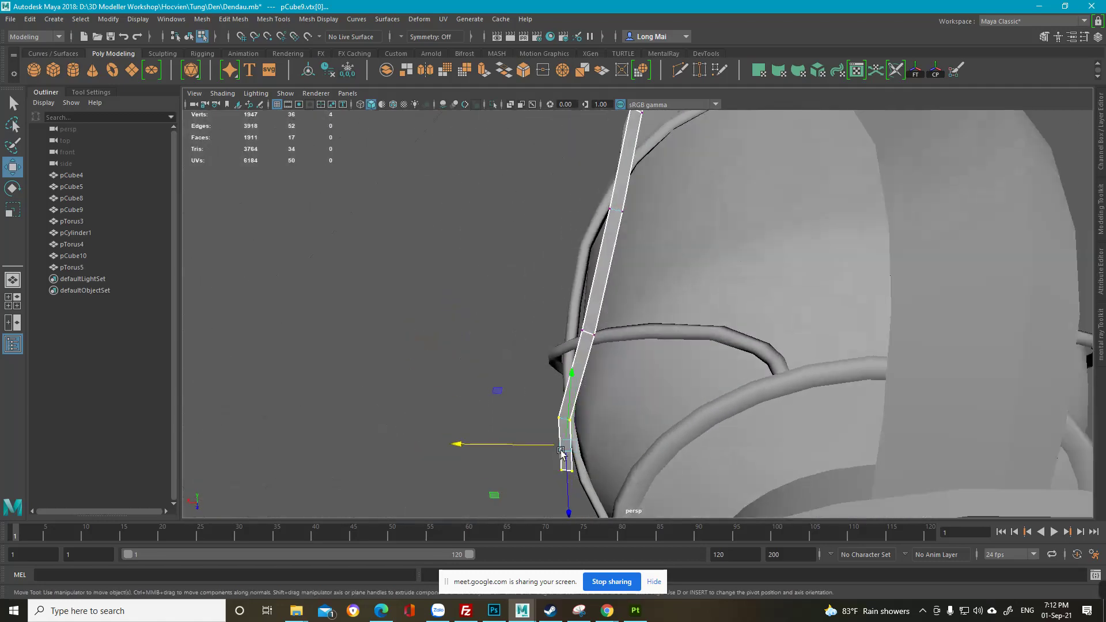
left_click_drag(512, 444, 507, 444)
Step: Move the vertex pairs just above the strip's lower end sideways to smooth the curve
left_click_drag(534, 302, 611, 356)
left_click_drag(515, 332, 548, 262)
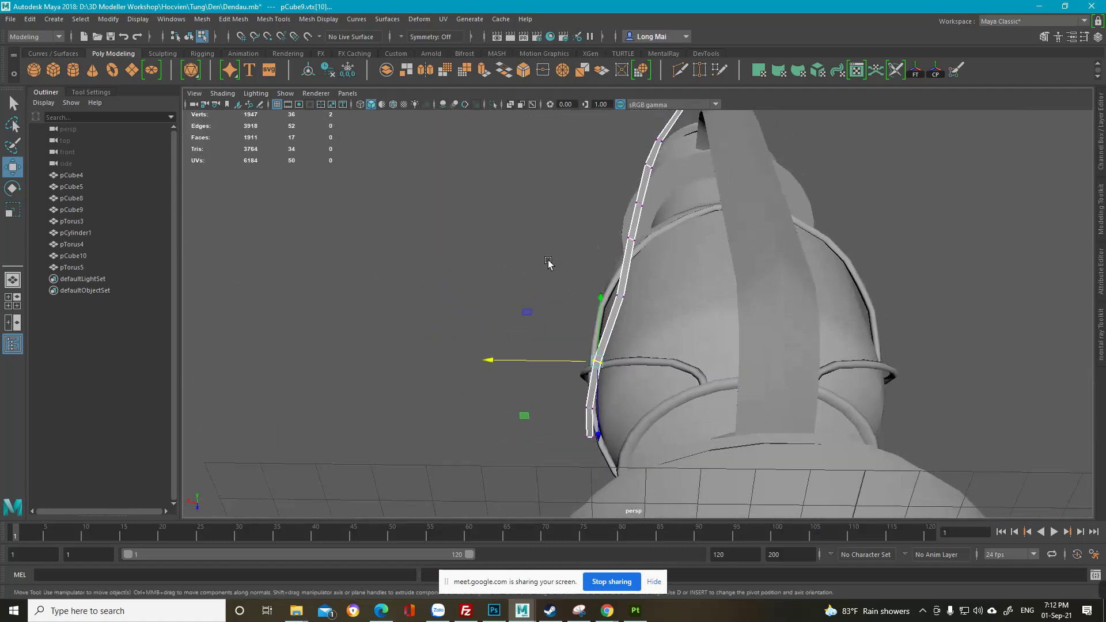
mouse_move(580, 300)
left_mouse_down()
mouse_move(569, 298)
mouse_move(631, 314)
mouse_move(576, 325)
mouse_move(682, 328)
mouse_move(589, 332)
mouse_move(563, 310)
left_mouse_up()
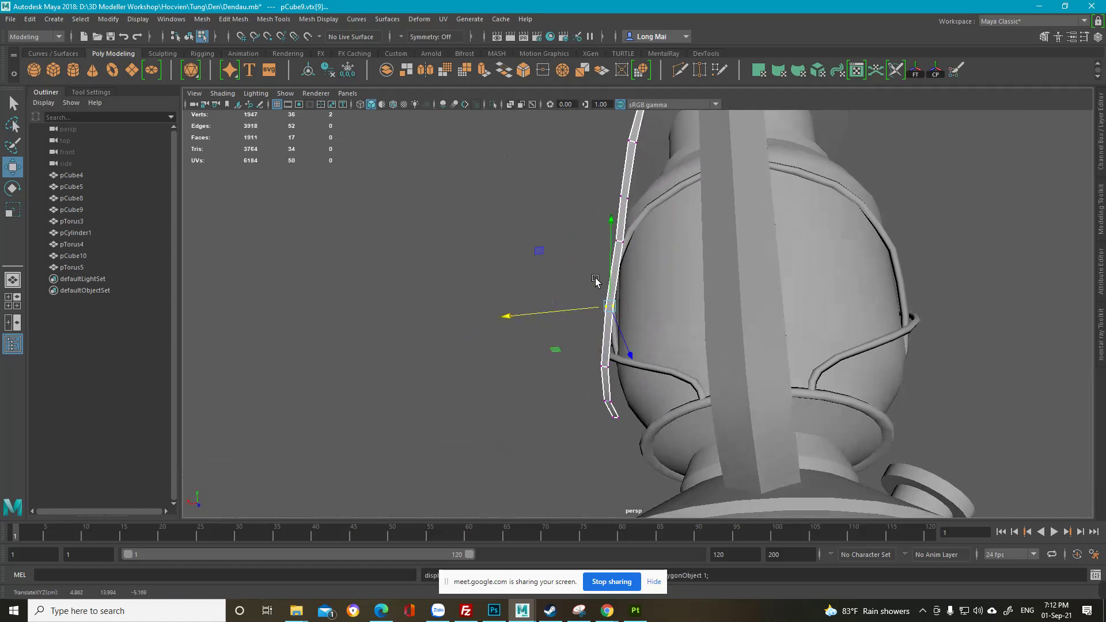
Step: Return the handle strip to object mode and smooth its mesh with 1 division
middle_click_drag(595, 260, 593, 306, "alt")
left_click_drag(593, 306, 614, 323, "alt")
middle_click_drag(633, 271, 622, 345, "alt")
left_click_drag(622, 348, 633, 268, "alt")
key("F8")
right_click_drag(633, 266, 618, 335, "shift")
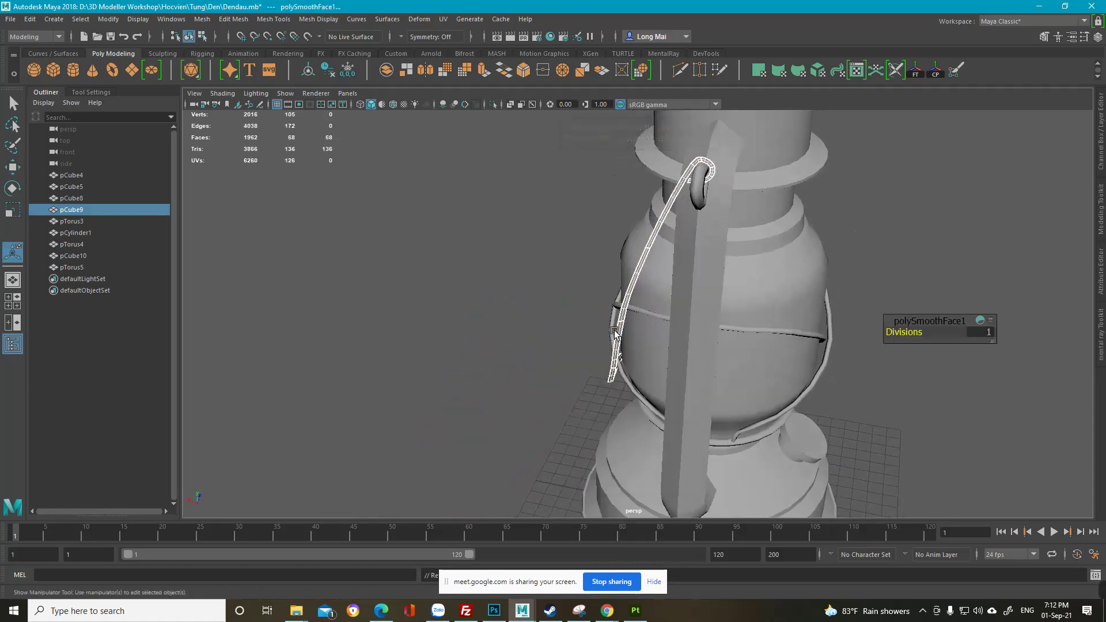
Step: Delete the lengthwise edge loop running down the middle of the smoothed handle strip
scroll(631, 299, "up", 3)
left_click_drag(630, 300, 679, 210, "alt")
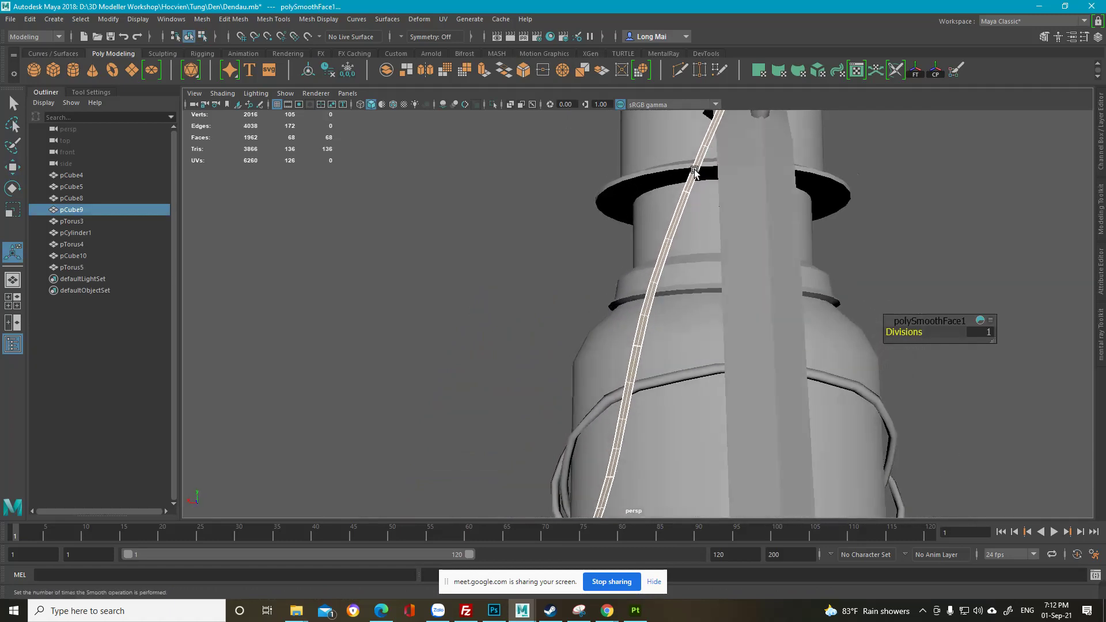
left_click_drag(611, 443, 632, 356, "alt")
key("q")
right_click_drag(632, 356, 639, 253)
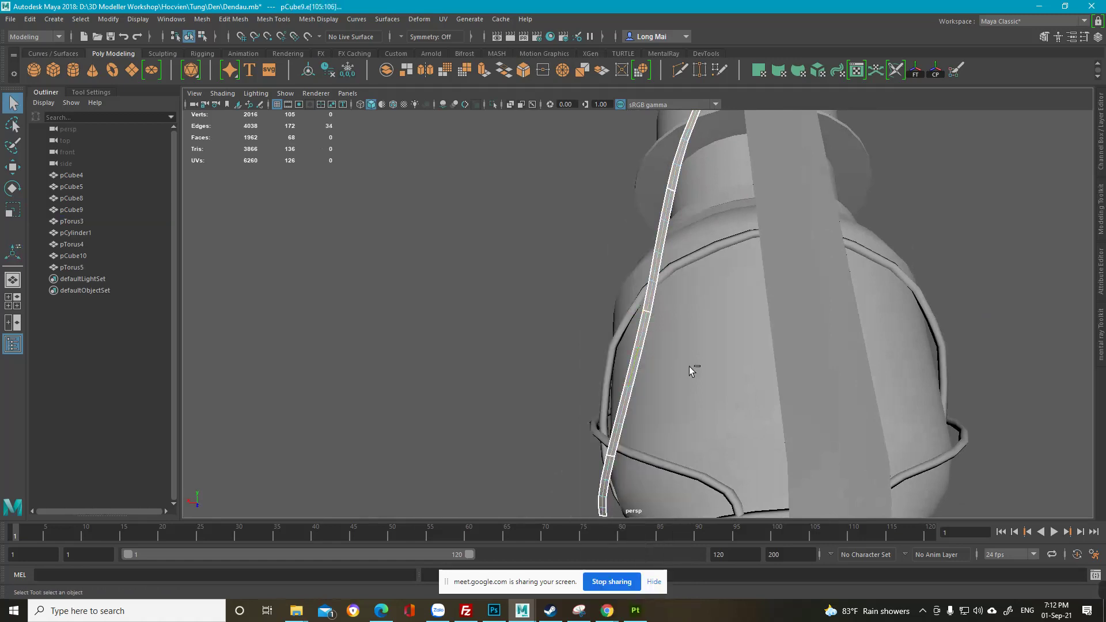
key("Delete")
Step: Collapse the short lengthwise edge pairs around the hook to remove surplus segments from its curl
left_click_drag(683, 365, 636, 385, "alt")
scroll(737, 328, "up", 3)
left_click_drag(737, 328, 615, 357, "alt")
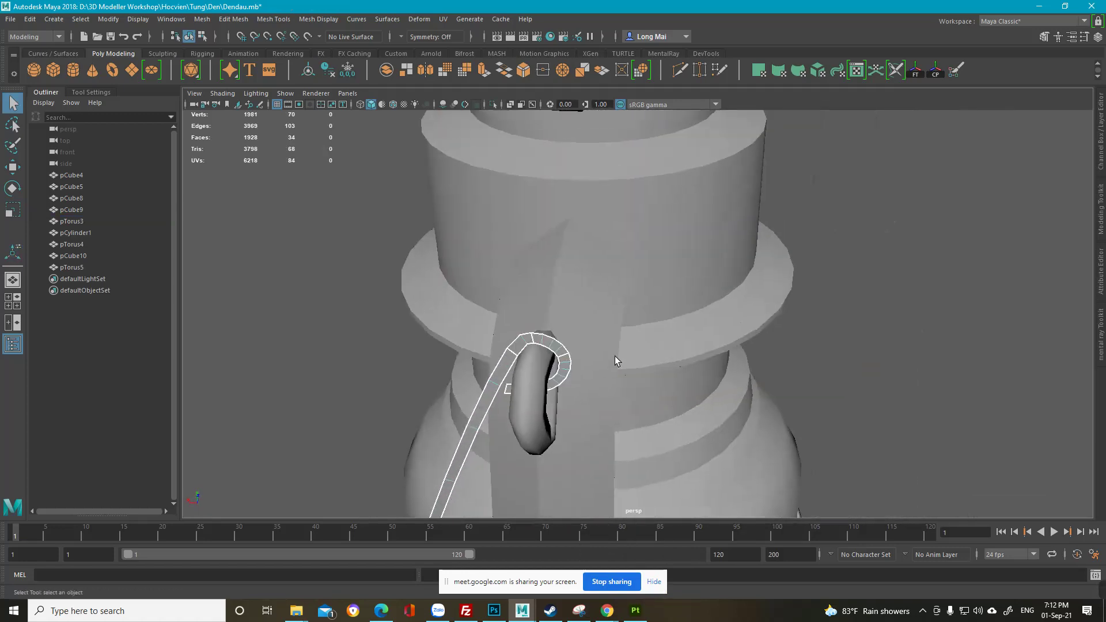
scroll(614, 356, "up", 4)
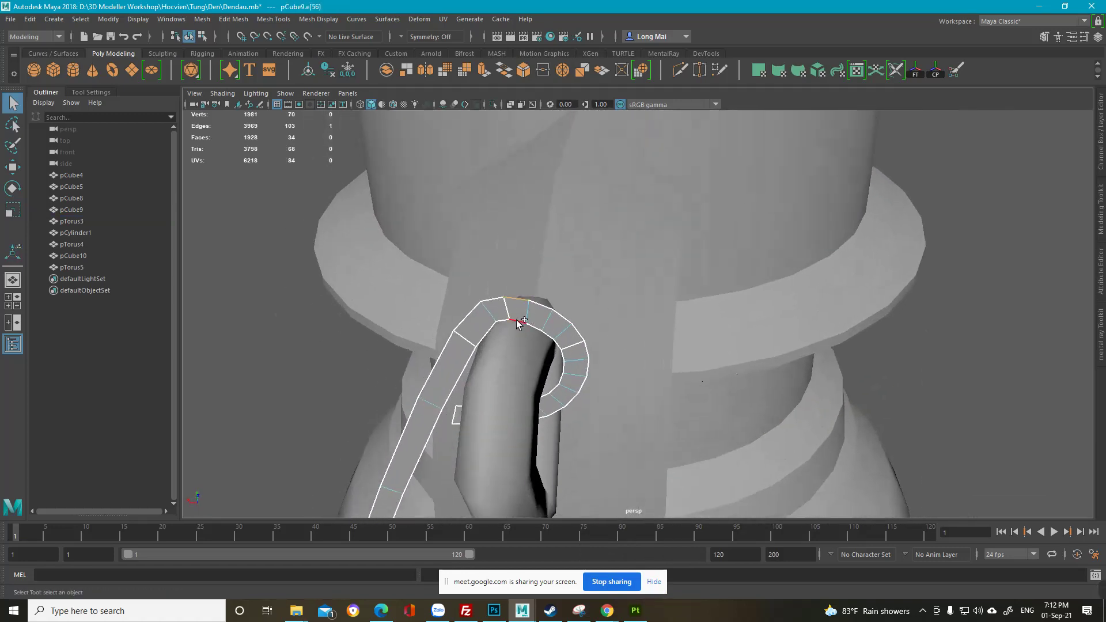
right_click_drag(517, 323, 576, 239, "shift")
left_click_drag(581, 373, 543, 222, "alt")
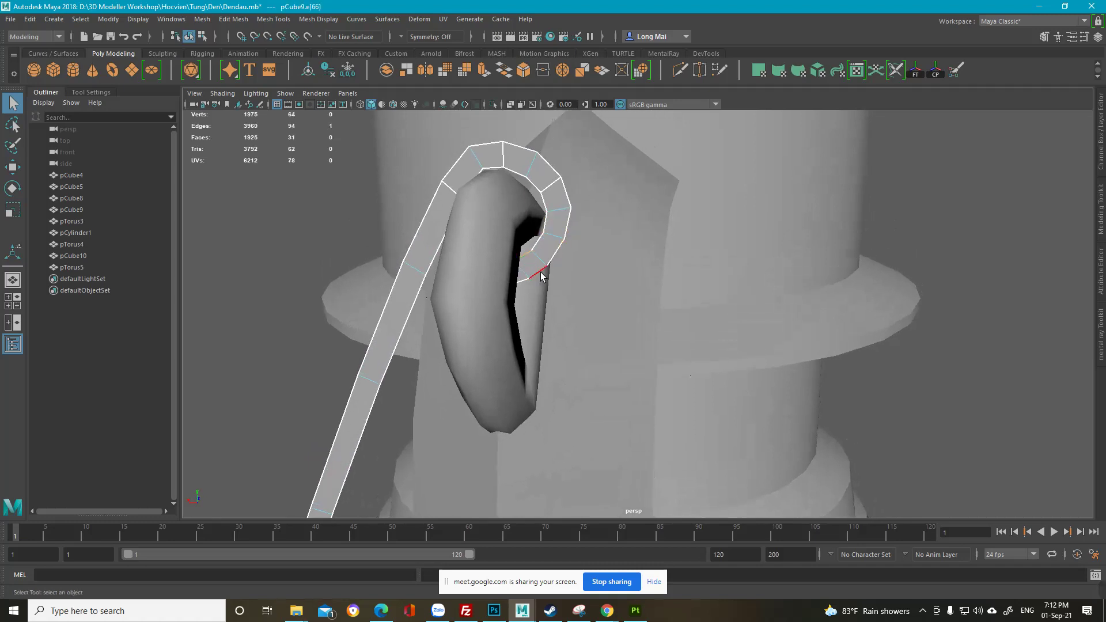
left_click_drag(541, 277, 509, 267, "alt")
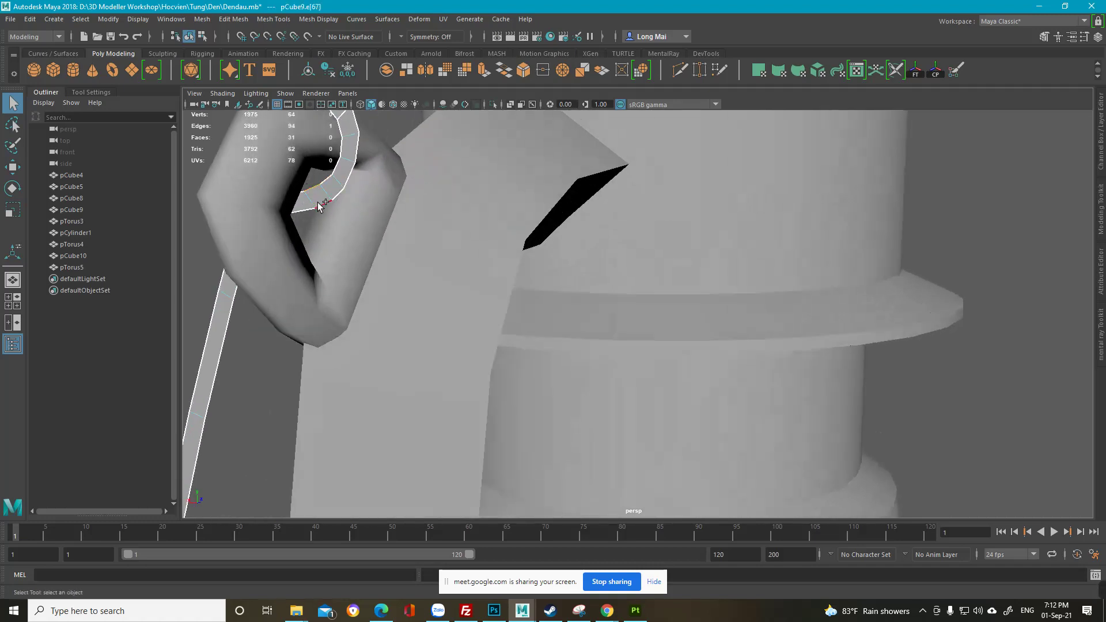
right_click_drag(419, 208, 374, 228, "alt")
left_click_drag(375, 228, 487, 239, "alt")
right_click_drag(488, 239, 452, 303, "alt")
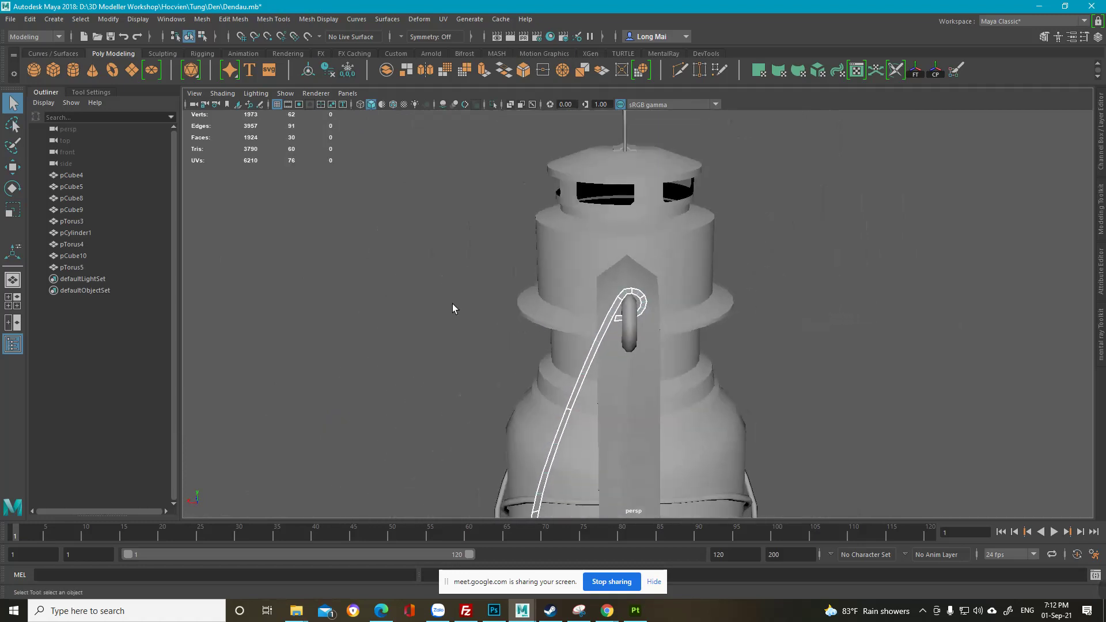
Step: Select all faces of the handle strip, extrude them to give the wire thickness, and show the model in wireframe
middle_click_drag(451, 303, 411, 215, "alt")
left_click_drag(410, 215, 495, 236, "alt")
scroll(496, 234, "down", 3)
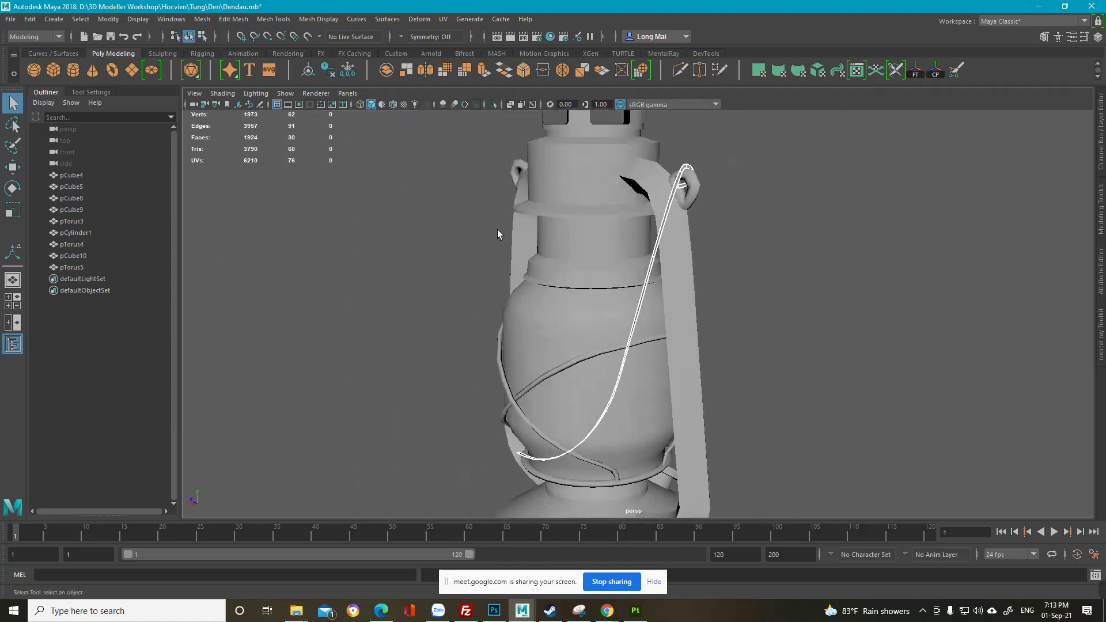
key("F11")
left_click_drag(478, 154, 796, 480)
left_click_drag(677, 426, 645, 337, "alt")
scroll(637, 345, "up", 4)
scroll(645, 337, "down", 3)
left_click_drag(614, 279, 637, 336, "alt")
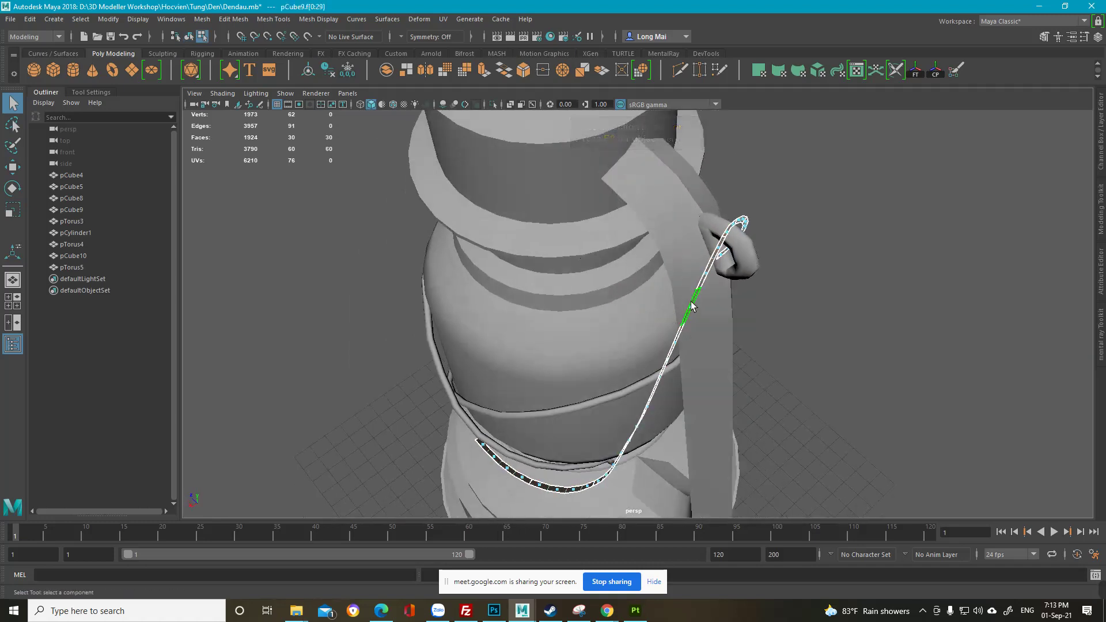
right_click(697, 297, "shift")
left_click(708, 326)
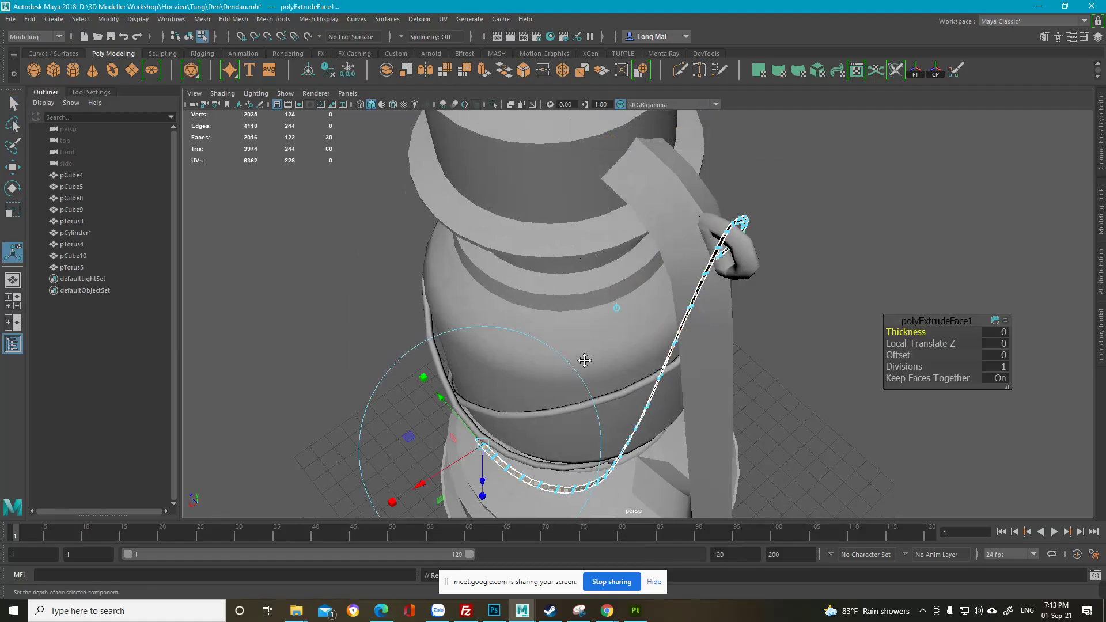
left_click_drag(585, 360, 619, 258, "alt")
key("4")
key("ctrl+z")
key("q")
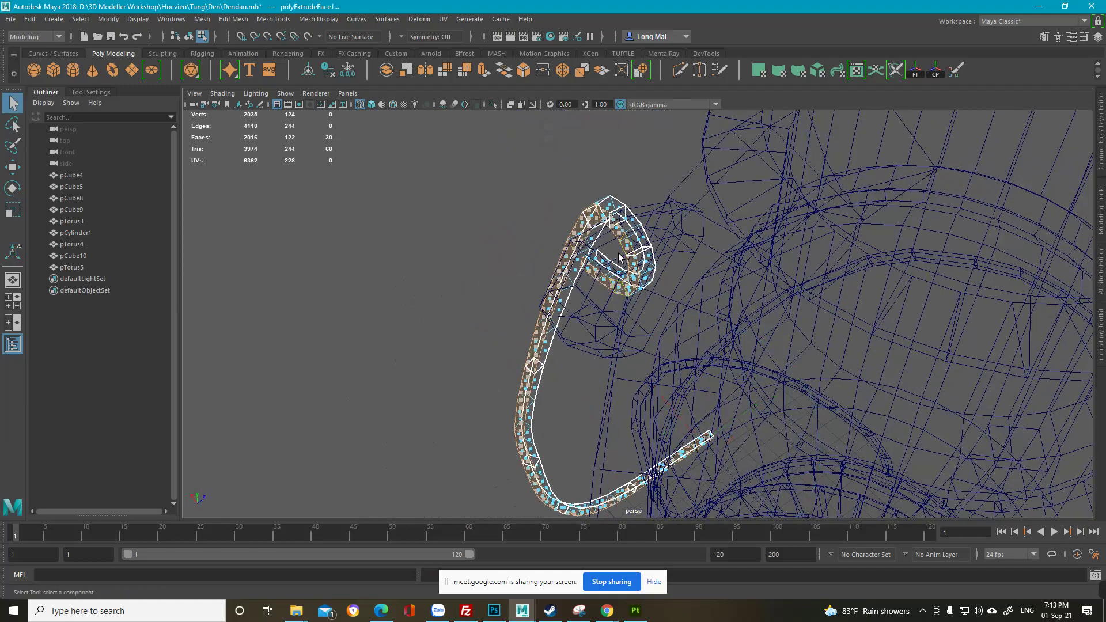
Step: Connect the crosswise edges of the wire handle to add lengthwise edge loops along the middle of its sides, and show the model shaded
key("F10")
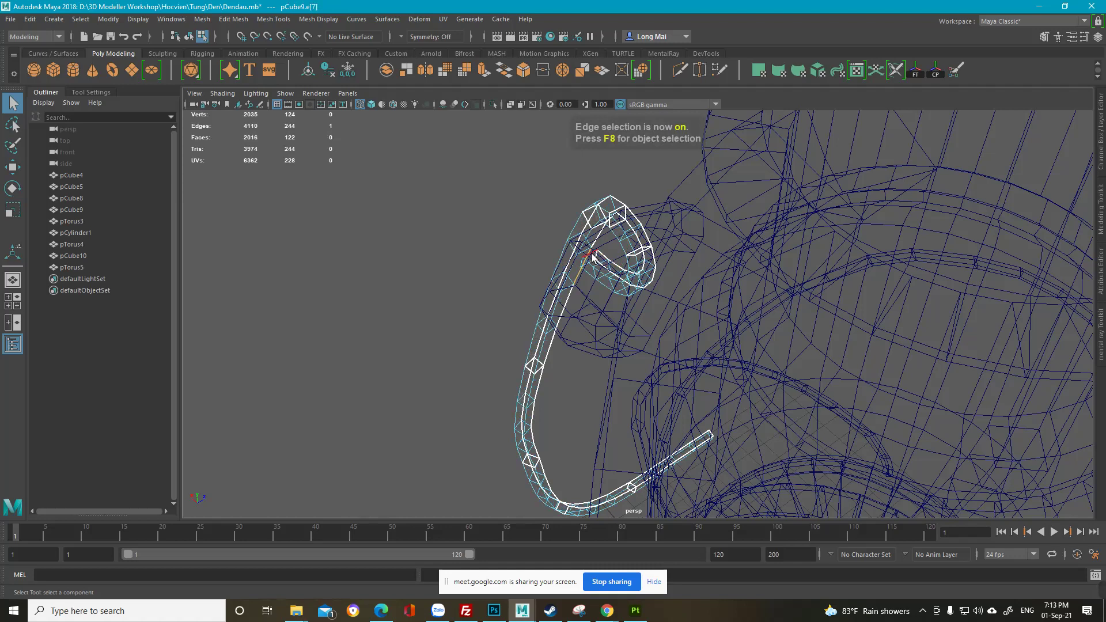
right_click_drag(616, 206, 592, 400, "shift")
key("q")
key("5")
left_click_drag(556, 303, 601, 318, "alt")
left_click(617, 326)
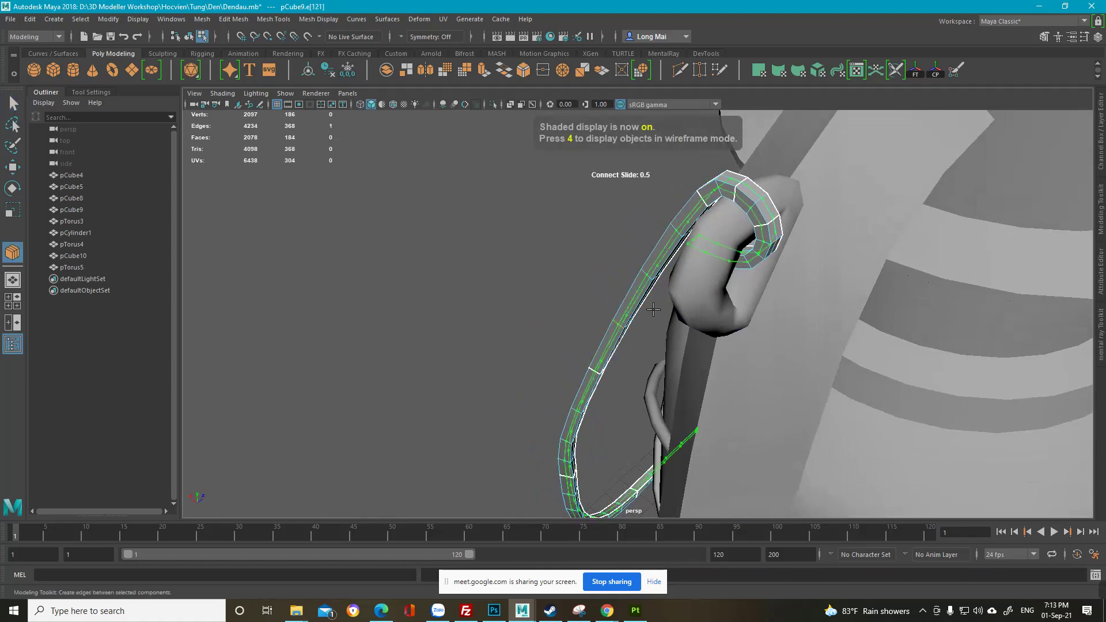
key("q")
Step: Delete the faces capping the free lower end of the wire handle
left_click_drag(686, 323, 810, 305, "alt")
middle_click_drag(692, 444, 604, 279, "alt")
left_click_drag(604, 279, 506, 367, "alt")
key("F11")
left_click_drag(490, 322, 497, 357)
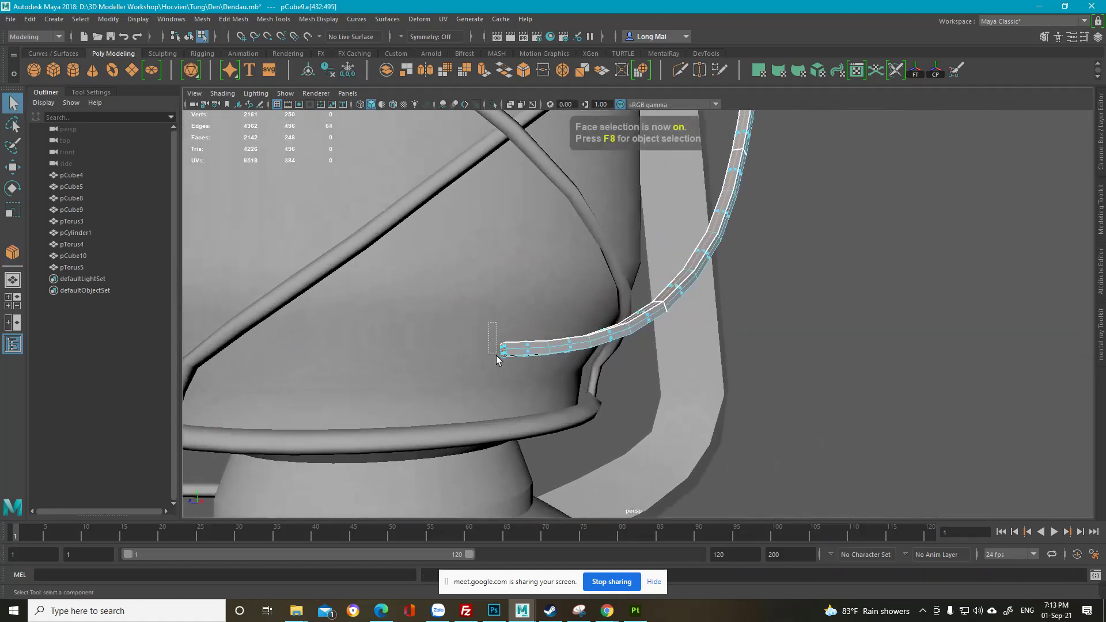
key("Delete")
Step: Select the four lengthwise corner edge loops of the wire handle and delete them to simplify its cross-section
scroll(506, 368, "up", 3)
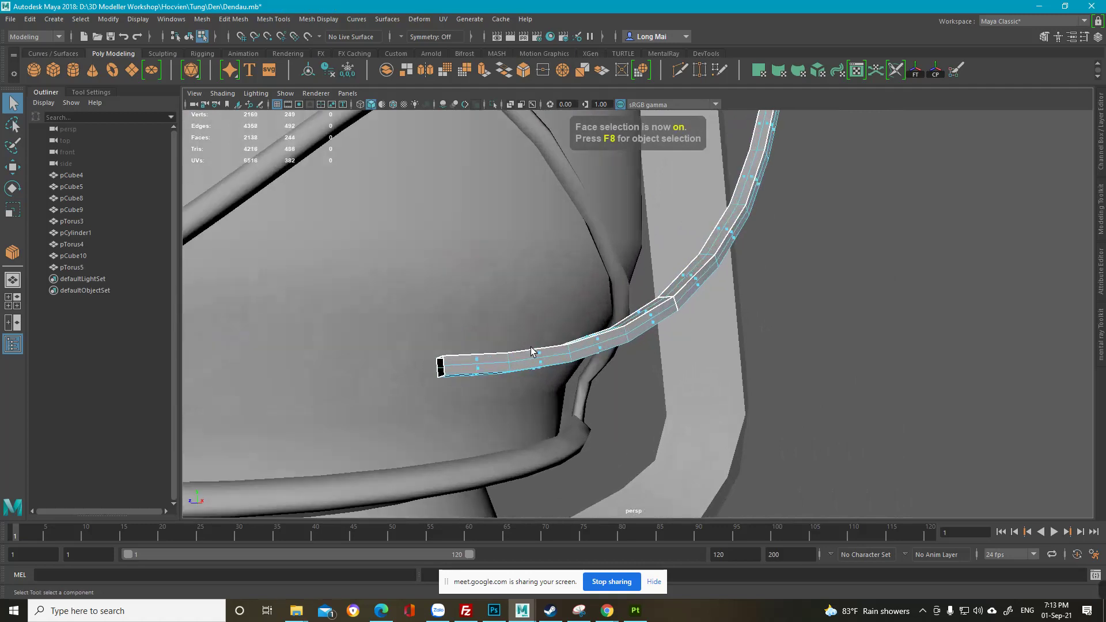
key("F10")
left_click_drag(536, 358, 665, 375, "alt")
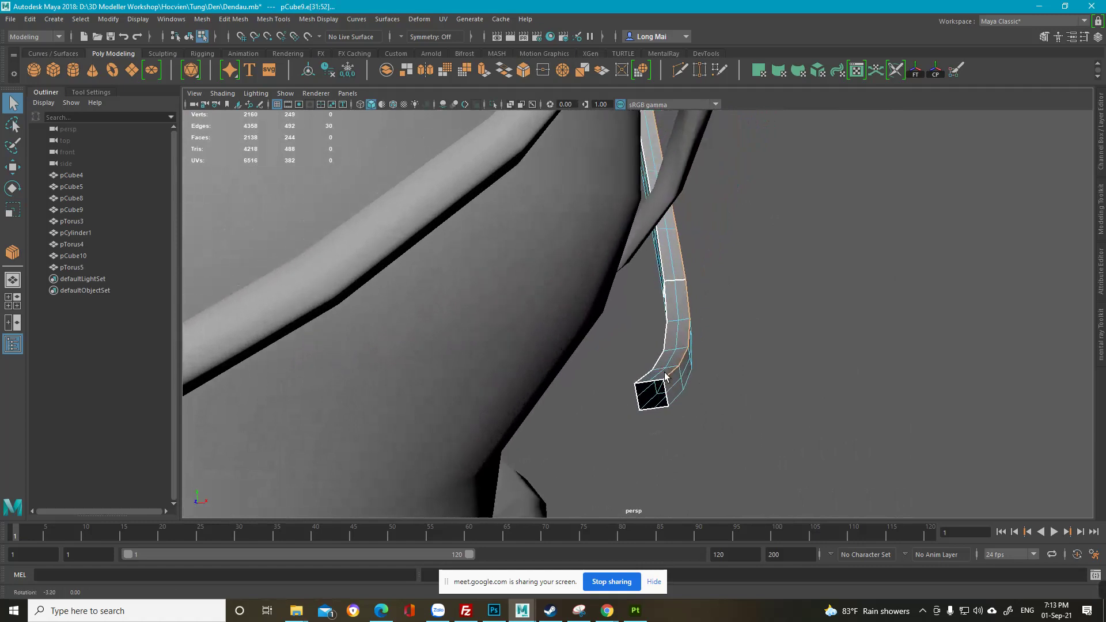
double_click(679, 399, "shift")
scroll(695, 377, "down", 5)
left_click_drag(696, 377, 506, 300, "alt")
middle_click_drag(506, 301, 426, 534, "alt")
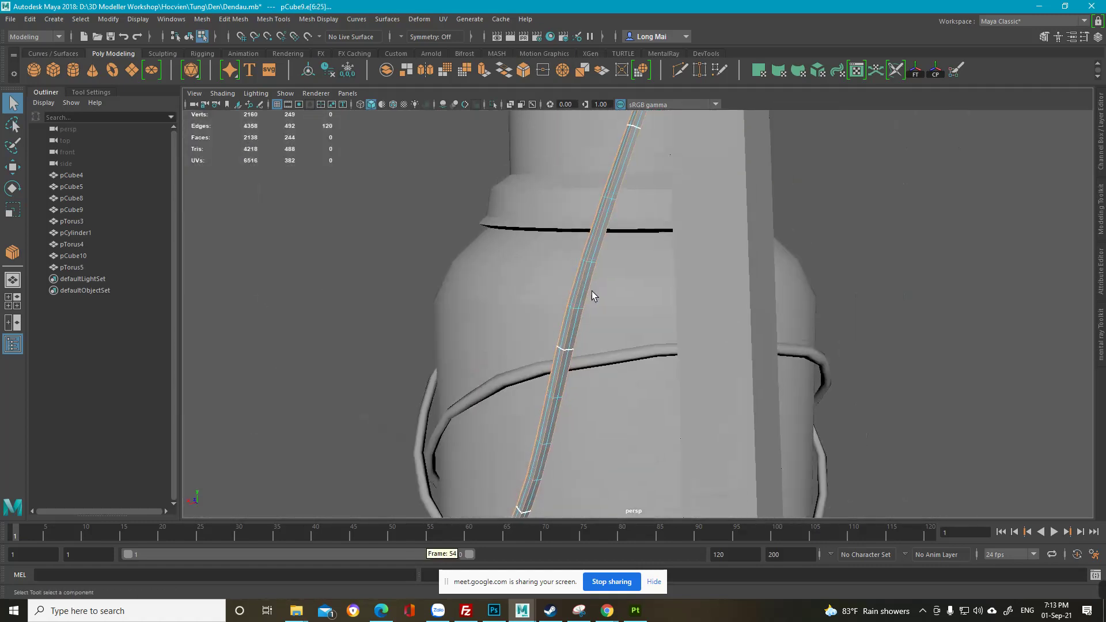
scroll(592, 291, "down", 5)
middle_click_drag(592, 291, 507, 379, "alt")
scroll(504, 381, "up", 6)
left_click_drag(503, 383, 551, 425, "alt")
scroll(551, 425, "up", 3)
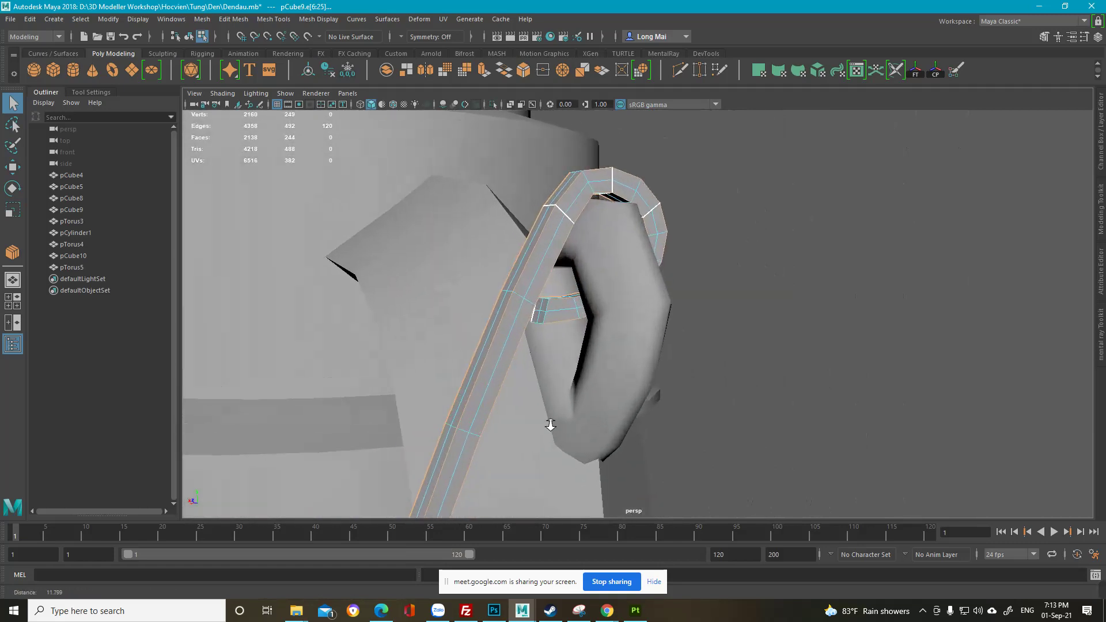
scroll(550, 424, "up", 2)
key("Delete")
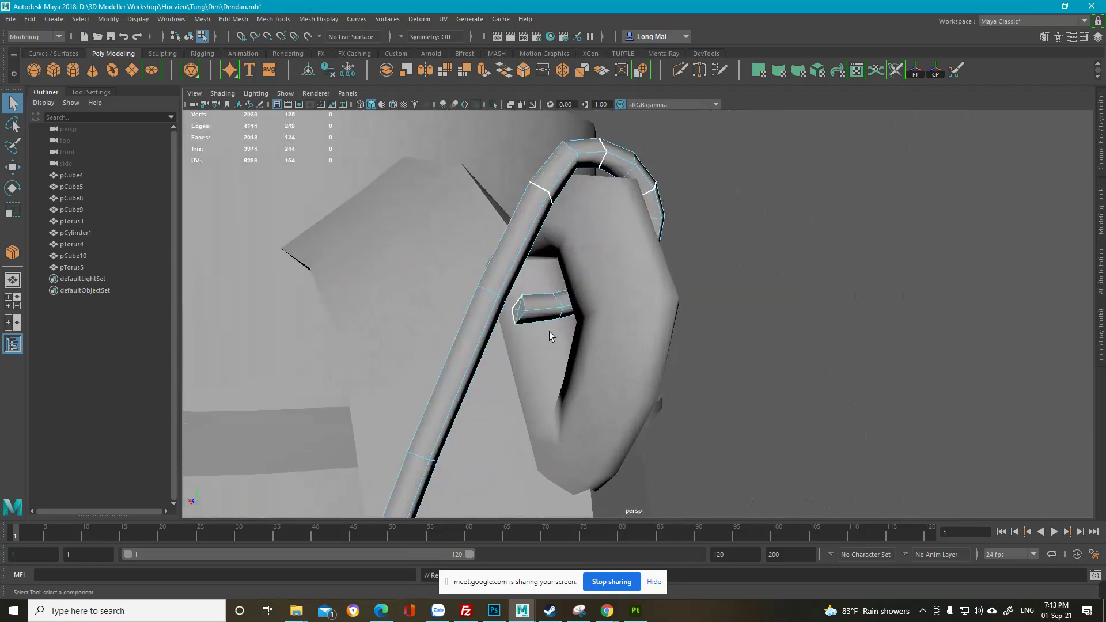
Step: Return the finished wire handle to object mode and clear the selection
scroll(547, 334, "down", 5)
left_click_drag(543, 334, 486, 338, "alt")
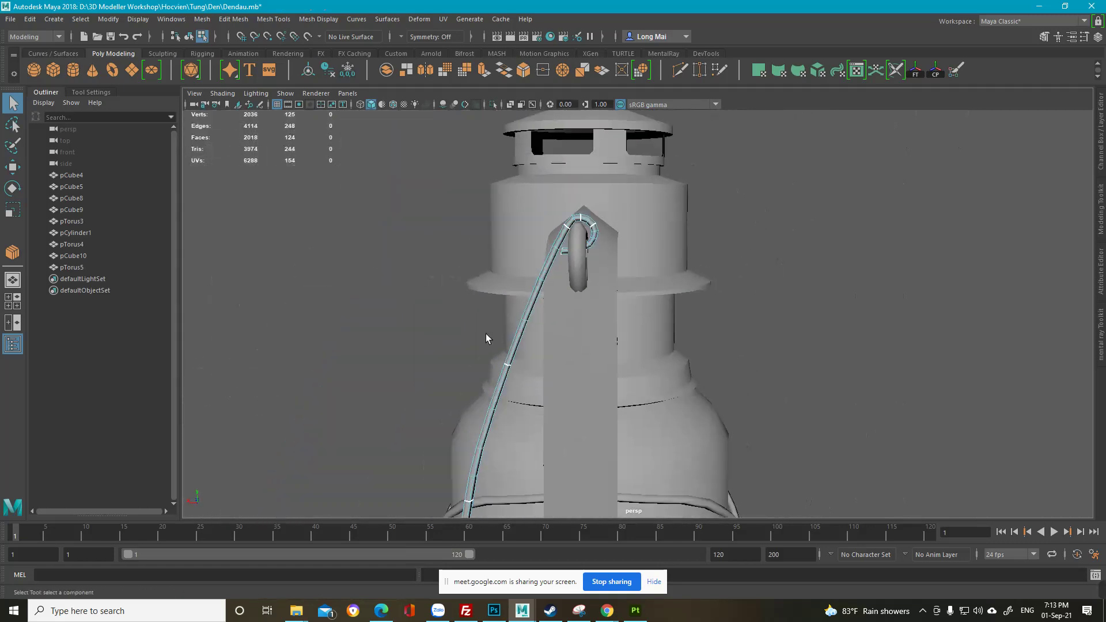
middle_click_drag(485, 335, 492, 273, "alt")
left_click_drag(492, 273, 506, 279, "alt")
right_click_drag(506, 279, 455, 274, "alt")
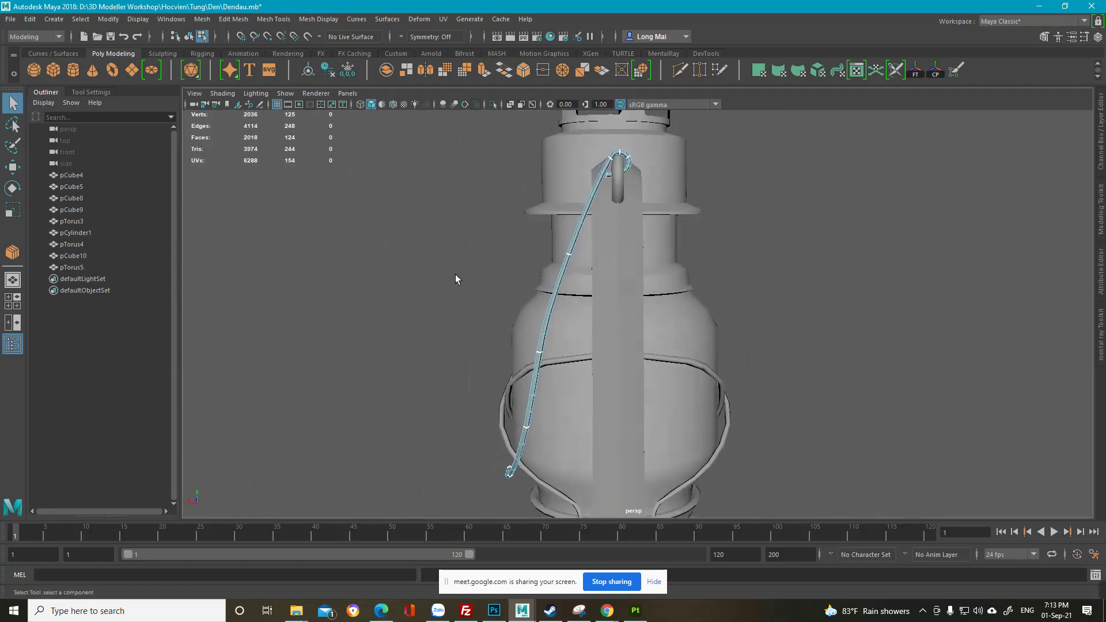
key("F8")
left_click(765, 269)
Step: Check the polygon count of the whole lantern and examine the ring-shaped wire knob beside the fuel cap
left_click_drag(766, 269, 681, 291, "alt")
middle_click_drag(682, 291, 630, 228, "alt")
left_click_drag(541, 296, 679, 323, "alt")
scroll(589, 299, "up", 3)
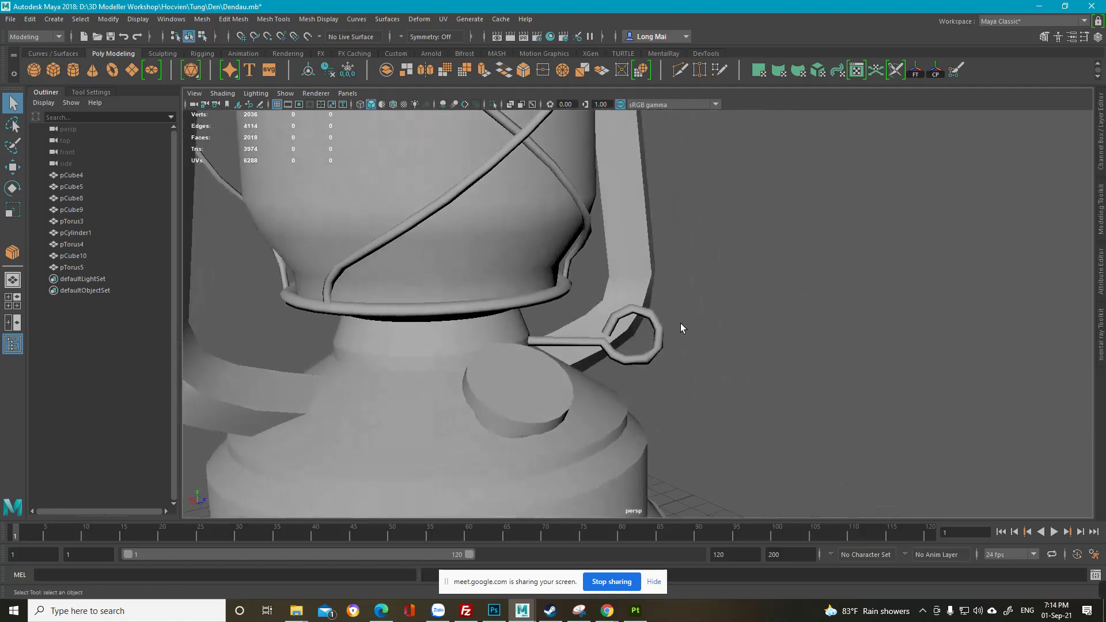
scroll(677, 327, "down", 5)
scroll(707, 363, "down", 3)
left_click_drag(543, 154, 701, 381)
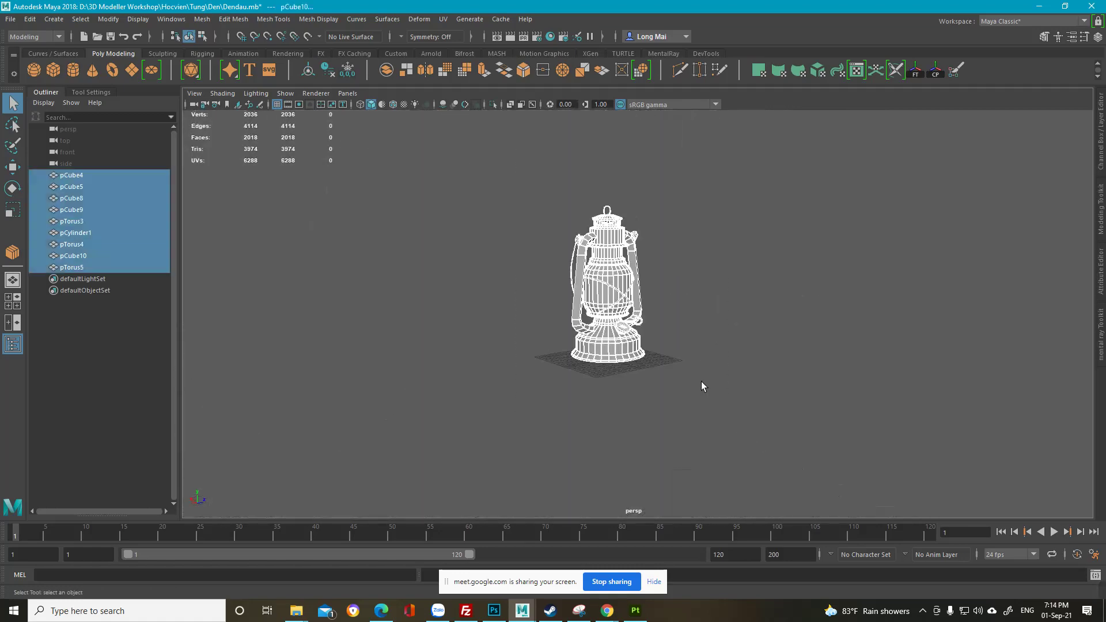
scroll(674, 341, "up", 5)
left_click(697, 356)
scroll(693, 346, "up", 6)
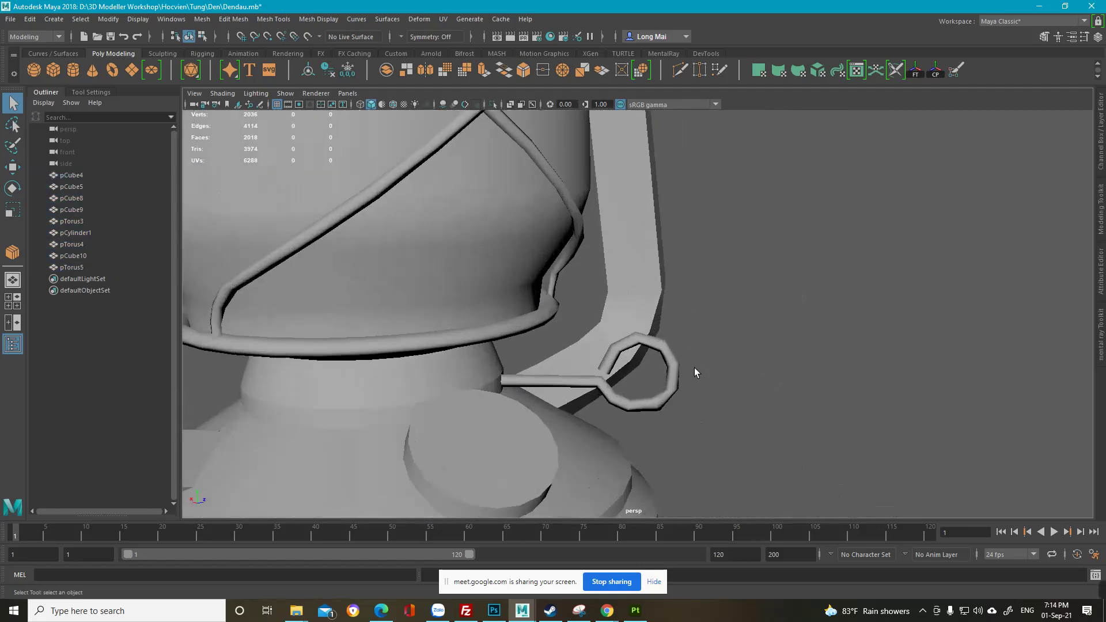
Step: Move two outer vertices on the lower part of the wire knob's ring to round its outline
left_click(701, 382)
scroll(700, 353, "up", 2)
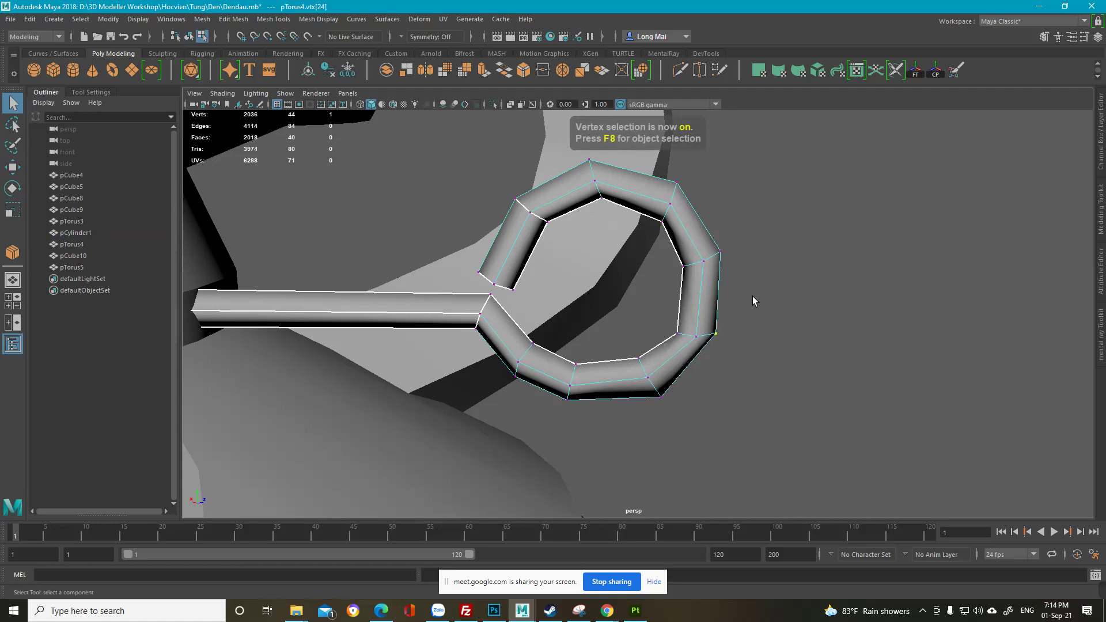
key("w")
left_click_drag(725, 301, 819, 334, "alt")
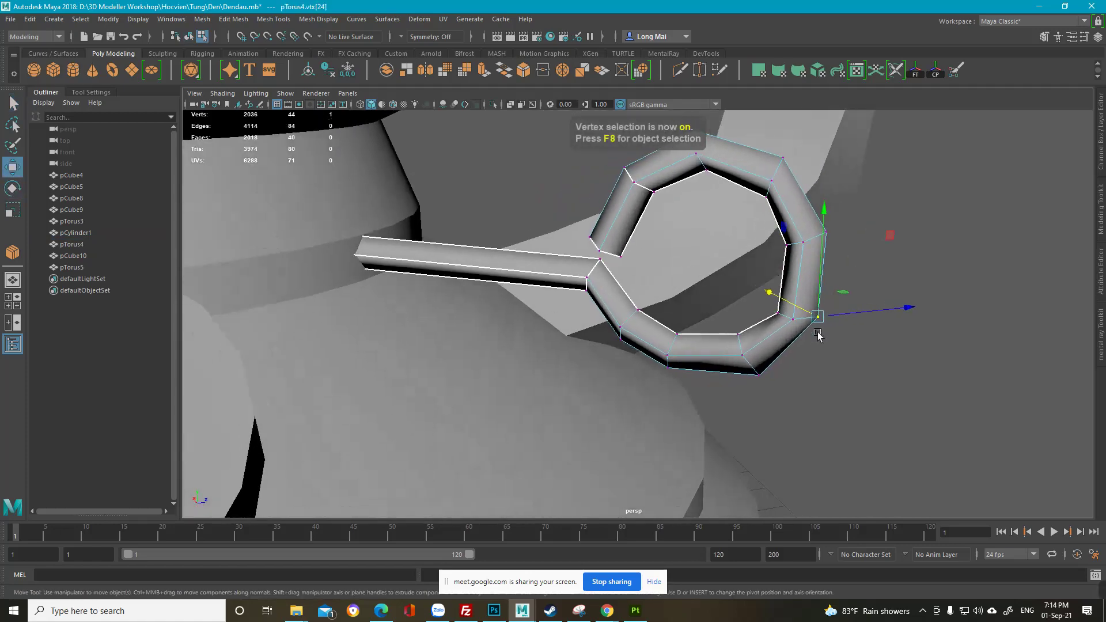
key("f")
left_click_drag(734, 321, 673, 263, "alt")
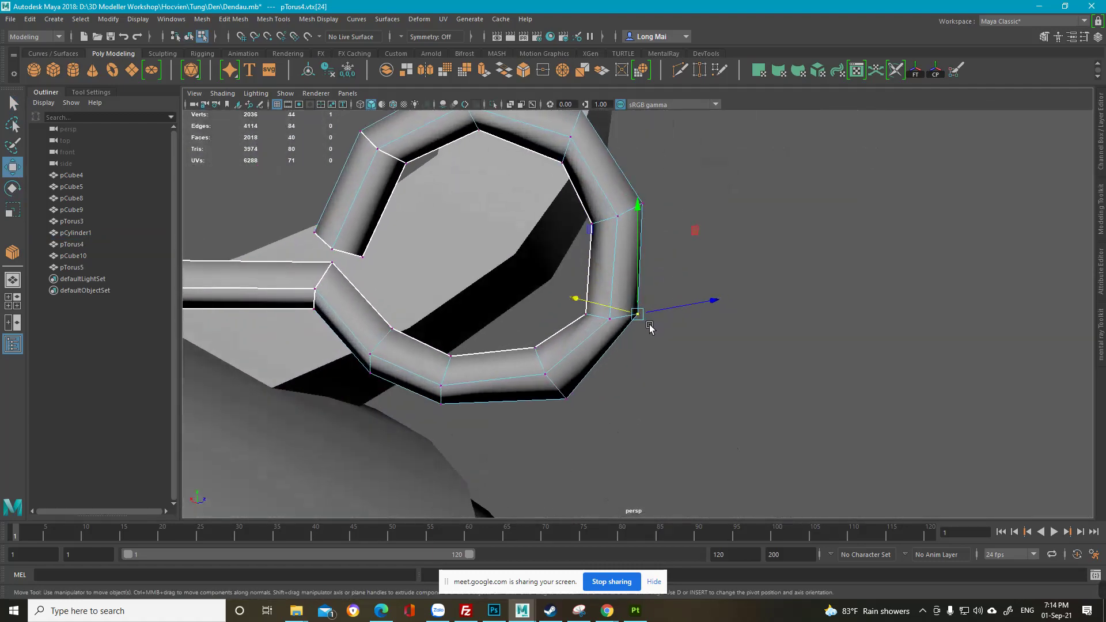
left_click_drag(639, 317, 642, 322)
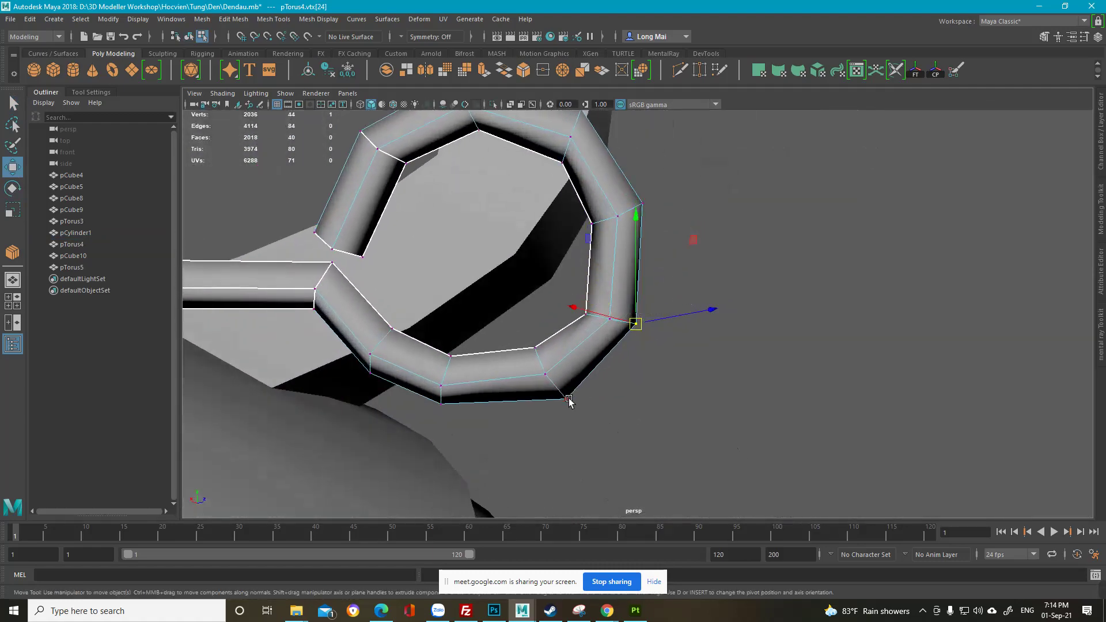
left_click_drag(570, 410, 558, 406)
Step: Adjust the outer vertex at the top of the knob's ring, return to object mode and clear the selection
scroll(604, 262, "down", 3)
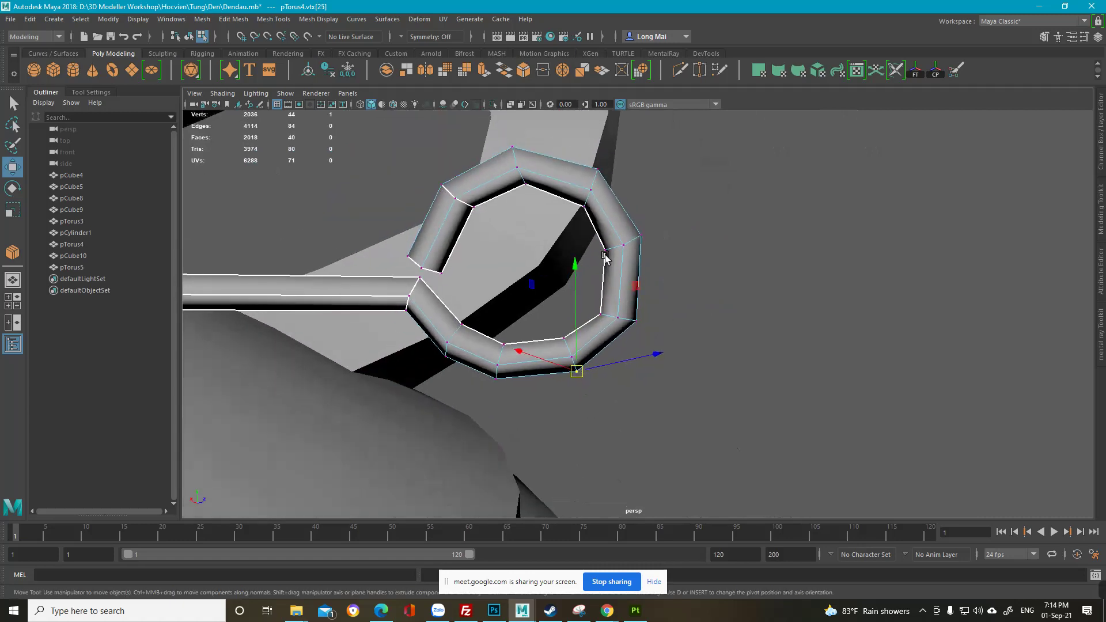
left_click_drag(604, 262, 593, 261, "alt")
middle_click_drag(592, 261, 615, 346, "alt")
left_click_drag(622, 264, 628, 263, "alt")
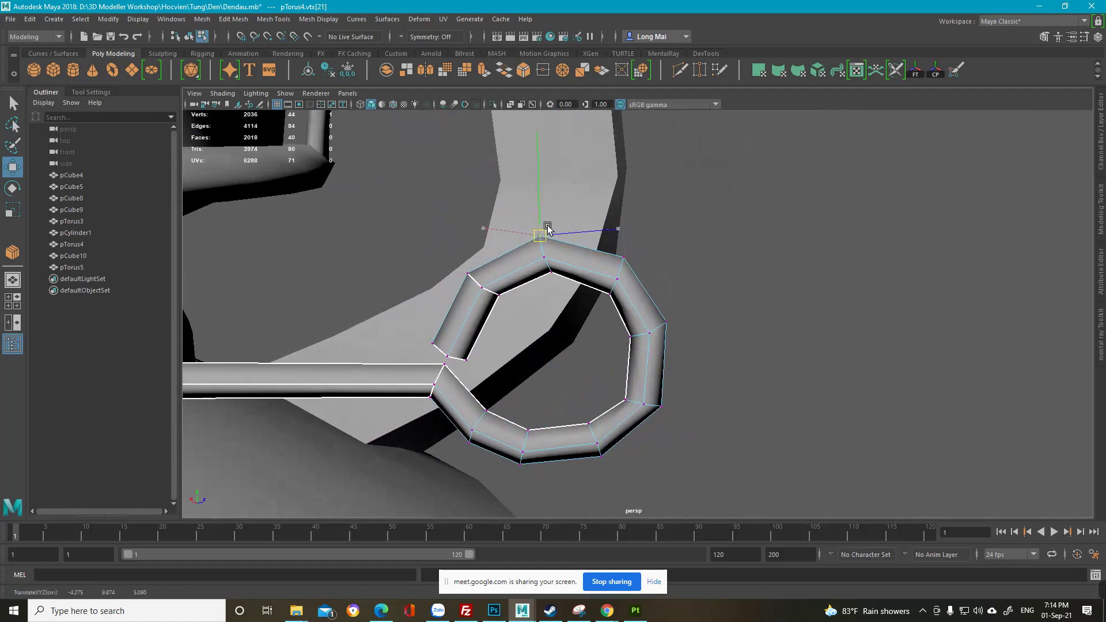
scroll(553, 229, "down", 10)
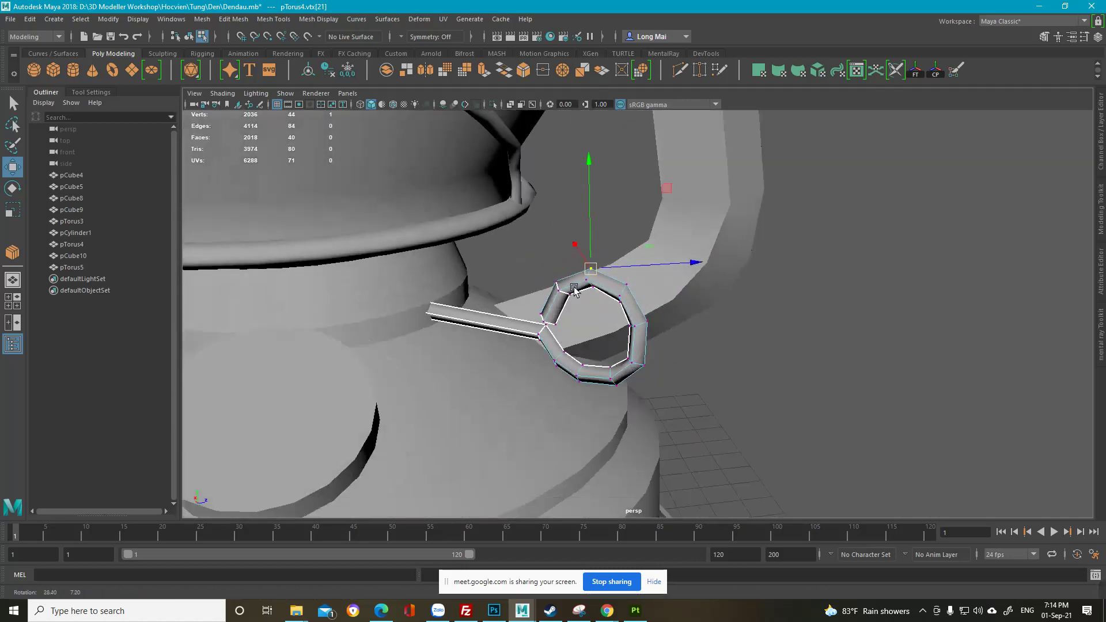
key("q")
key("F8")
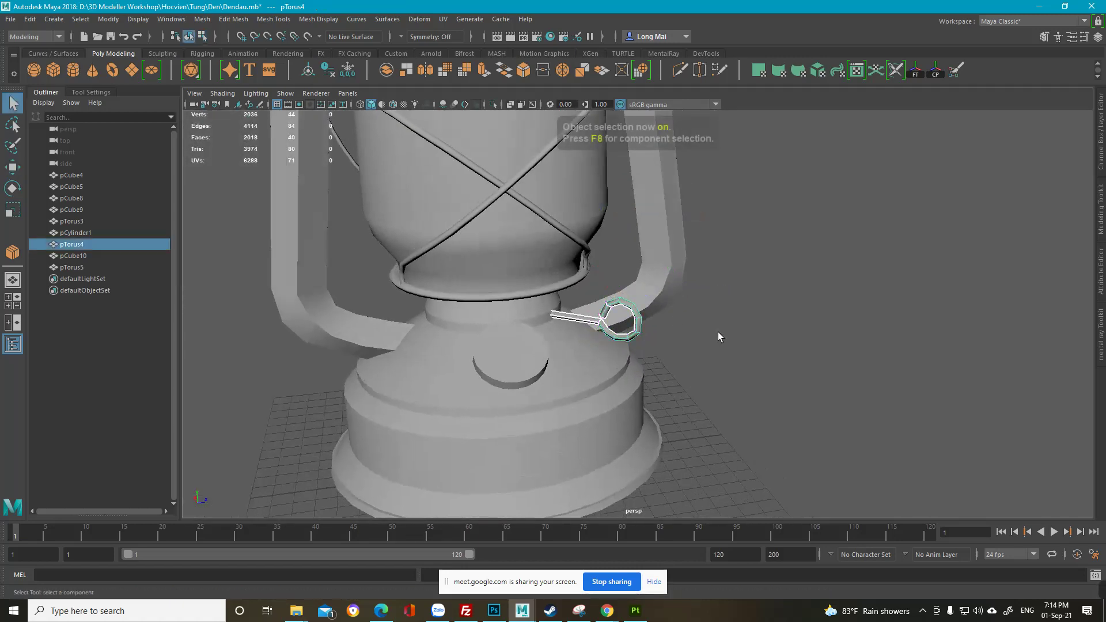
left_click(718, 332)
Step: Examine the lantern's base, neck and fuel cap meshes from several angles
scroll(718, 332, "down", 5)
left_click_drag(640, 336, 676, 341, "alt")
scroll(676, 341, "up", 1)
right_click_drag(675, 340, 478, 340, "alt")
left_click(478, 344)
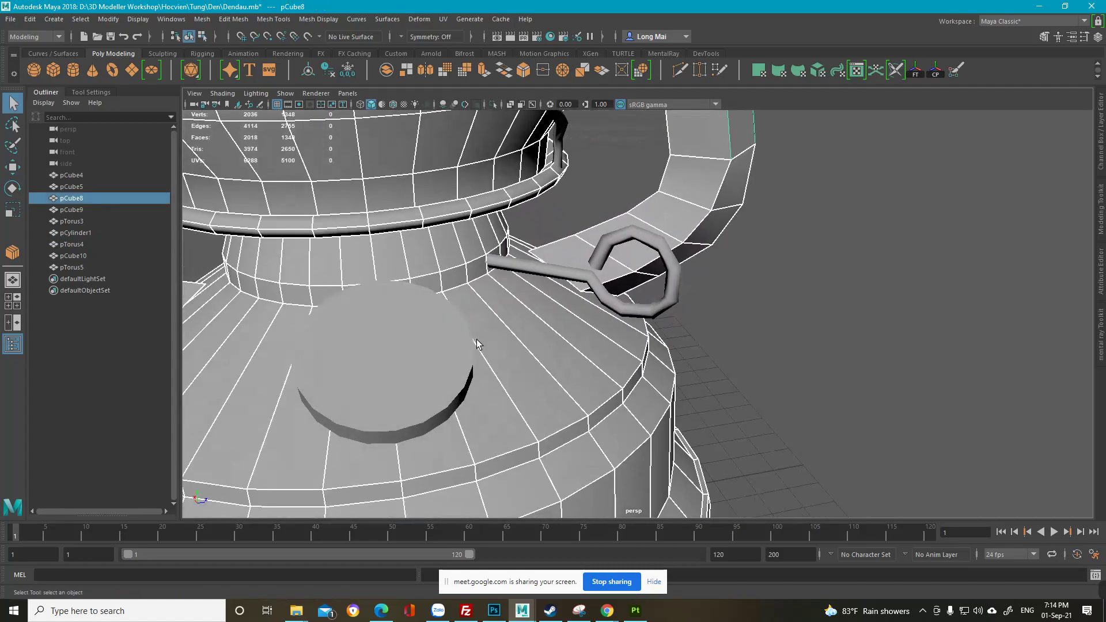
left_click_drag(478, 344, 545, 300, "alt")
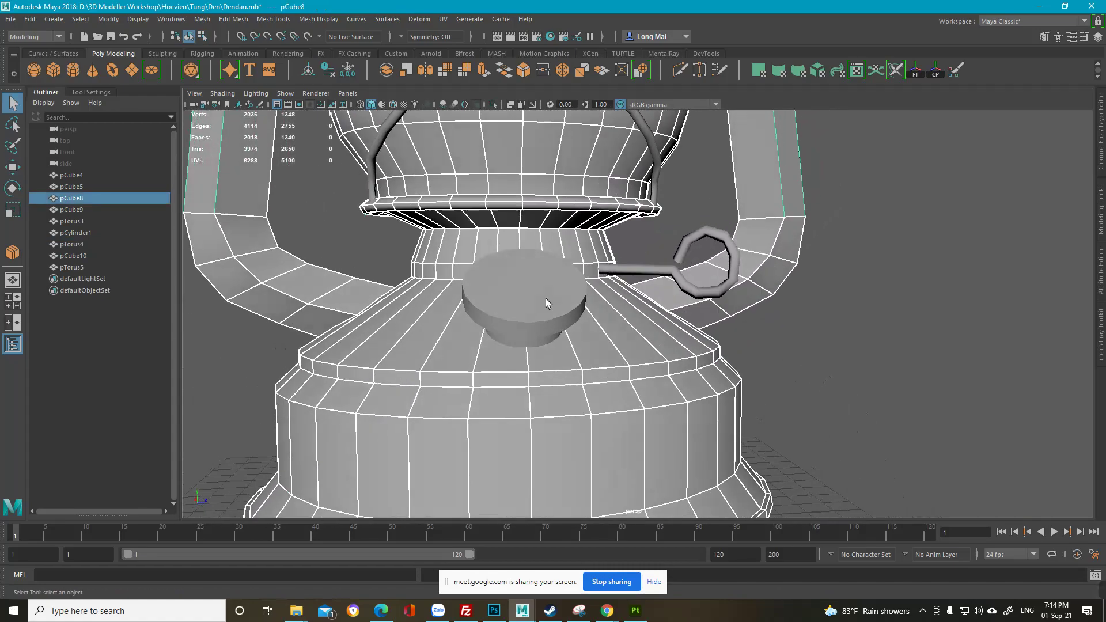
right_click_drag(545, 300, 583, 362, "alt")
left_click_drag(583, 363, 525, 322, "alt")
left_click(525, 318)
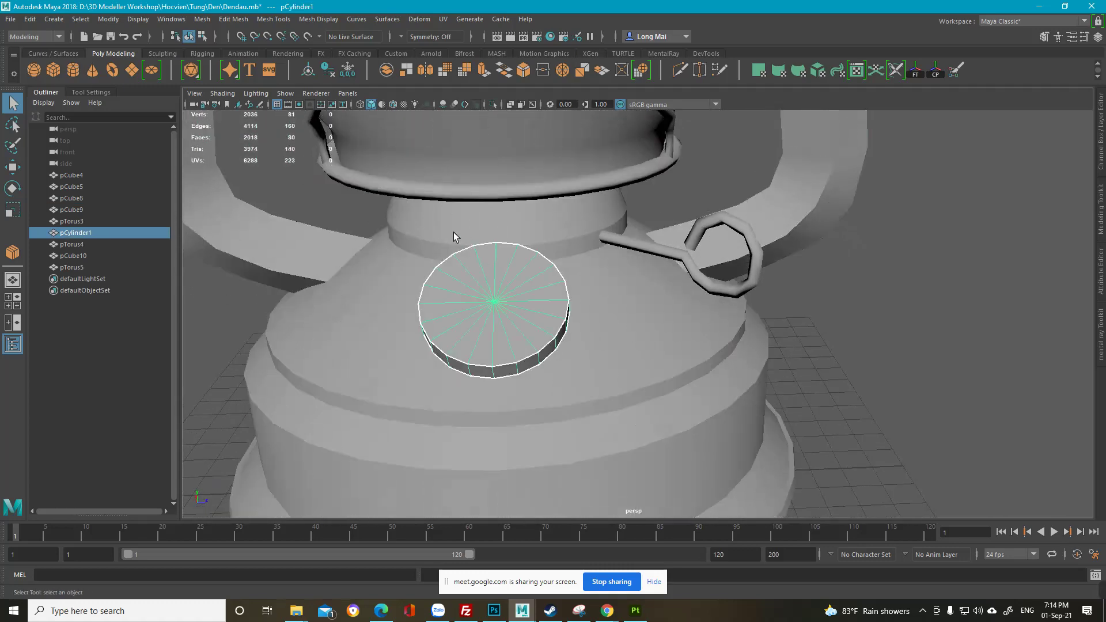
right_click_drag(542, 328, 414, 201, "alt")
left_click(518, 351)
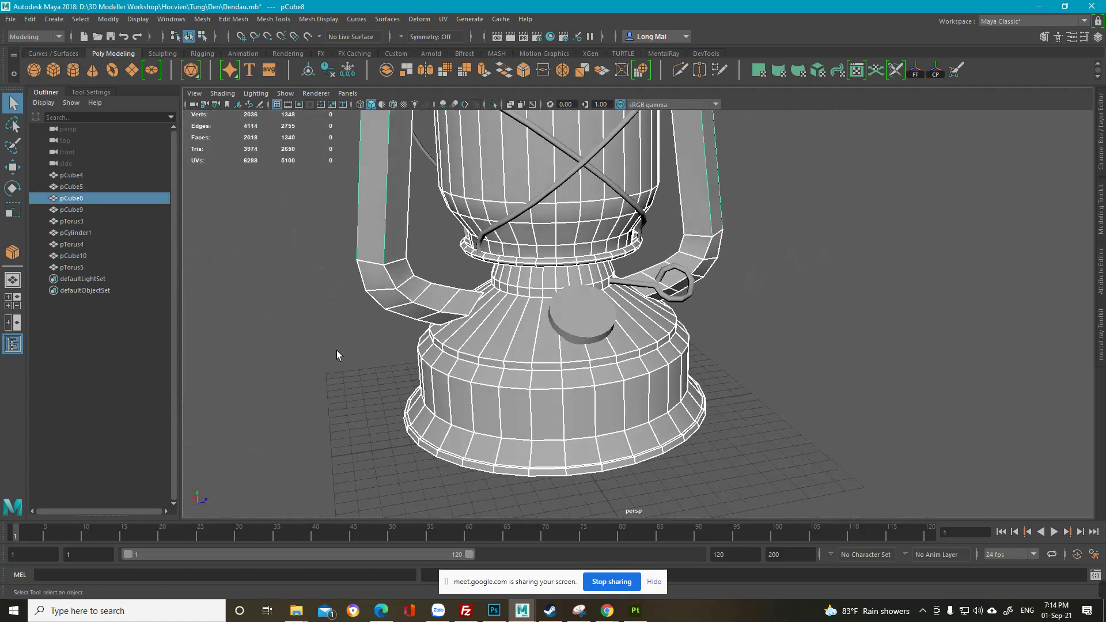
left_click(336, 350)
left_click_drag(336, 350, 385, 308, "alt")
right_click_drag(416, 316, 592, 350, "alt")
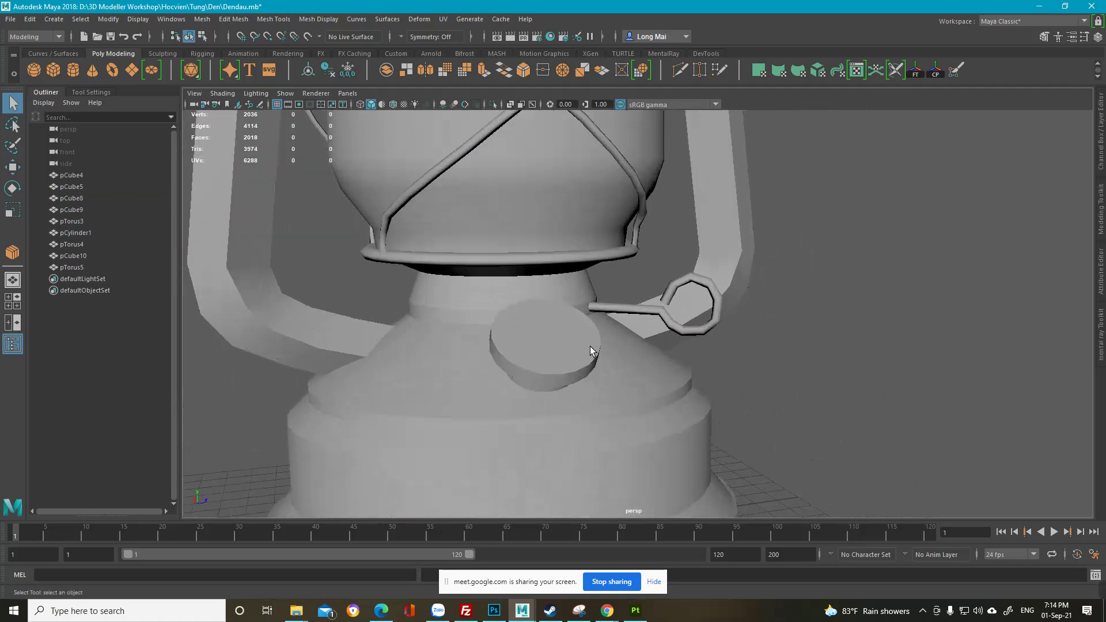
Step: Move an inner vertex on the lower outer side of the knob's ring slightly upward and return to object mode
left_click(710, 324)
right_click_drag(710, 323, 749, 329, "alt")
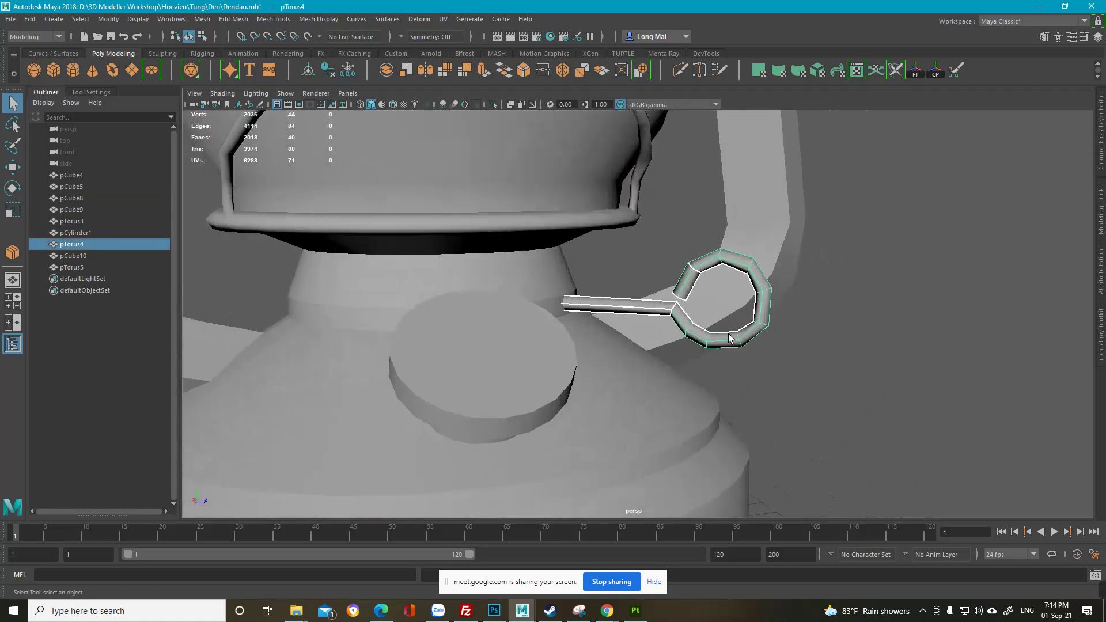
key("F10")
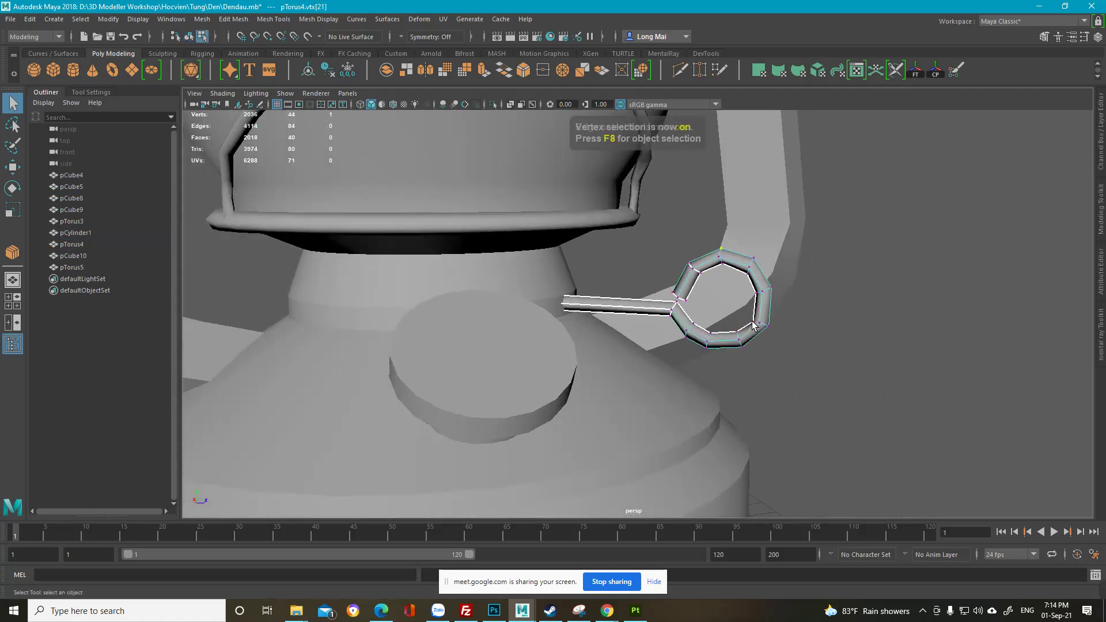
key("f")
scroll(765, 331, "down", 4)
key("w")
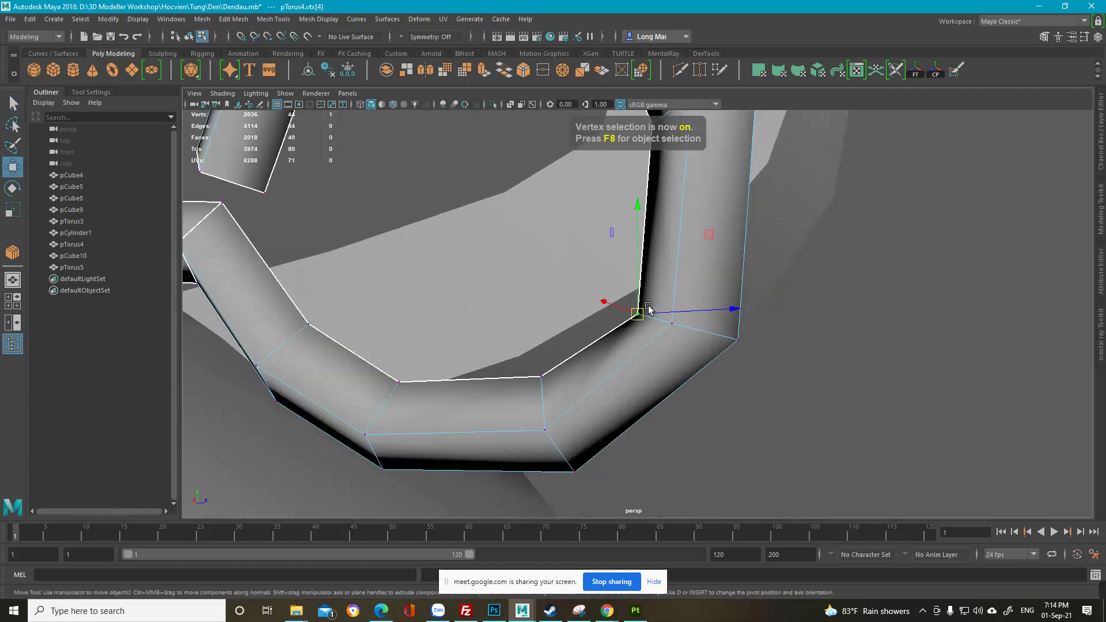
left_click_drag(643, 305, 643, 298)
scroll(644, 303, "down", 6)
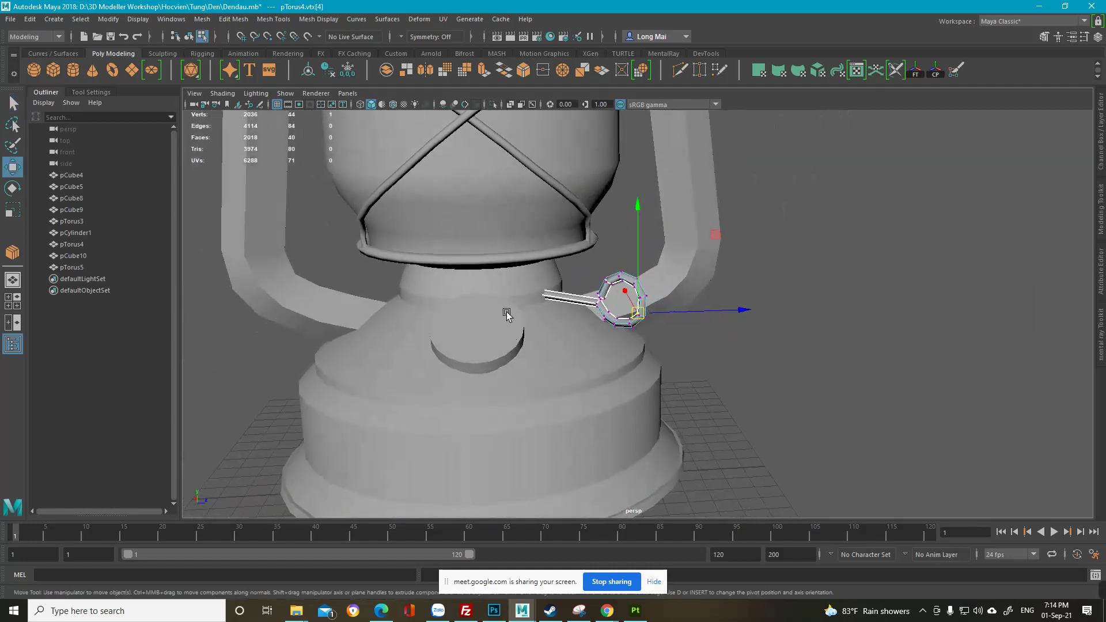
left_click_drag(621, 304, 643, 289, "alt")
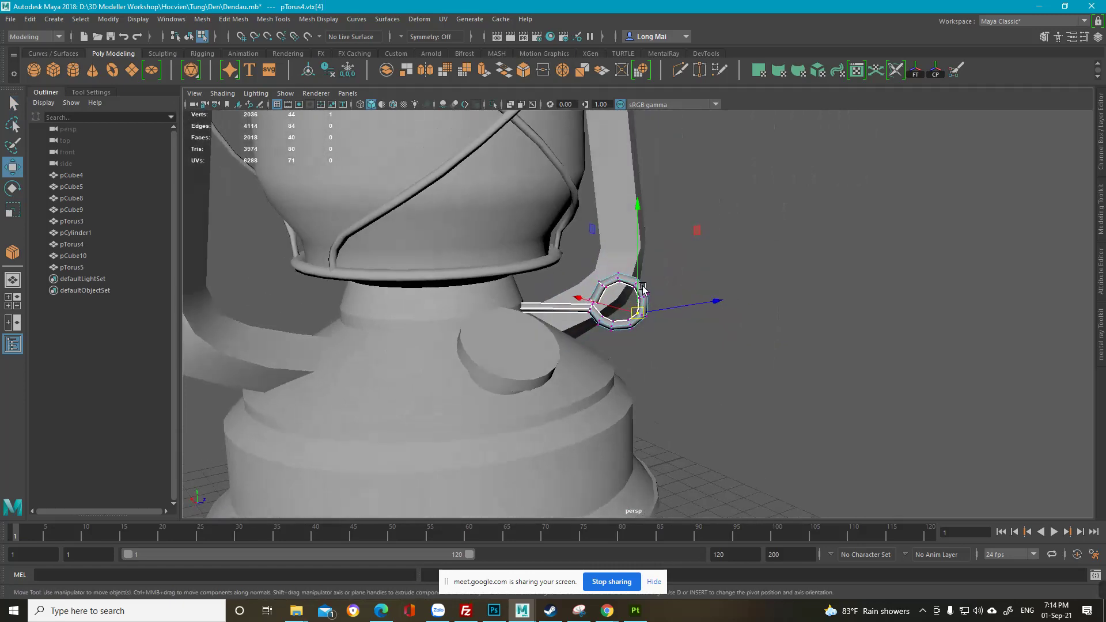
key("F8")
left_click(688, 346)
scroll(691, 343, "down", 5)
scroll(692, 343, "up", 9)
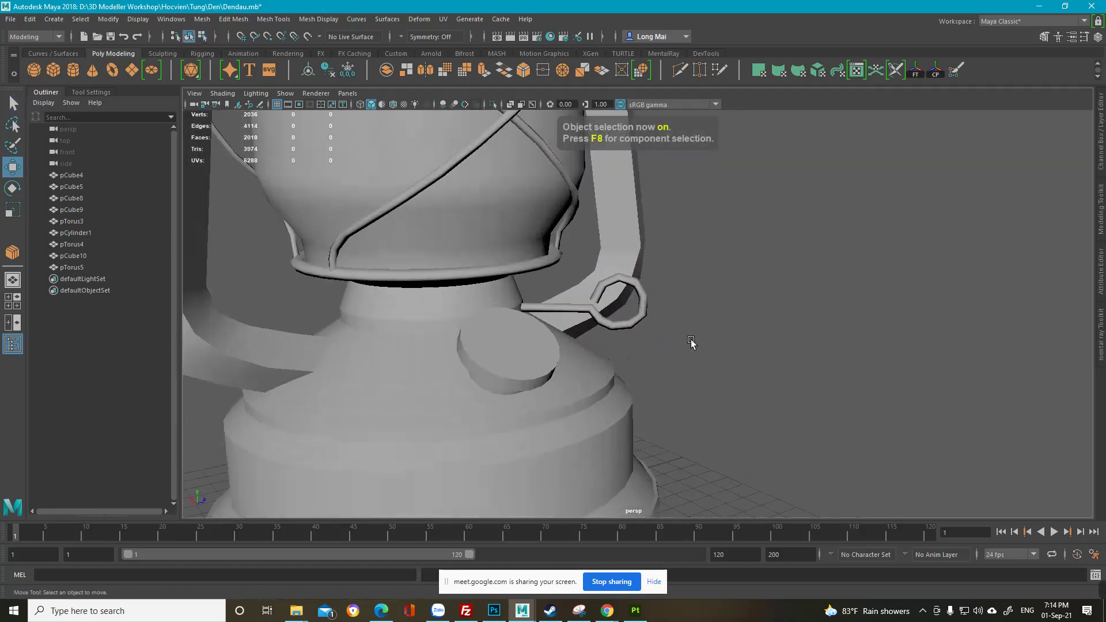
Step: Nudge the vertices on the knob ring's far lower side upward and adjust an inner vertex near its top
left_click(672, 327)
key("F8")
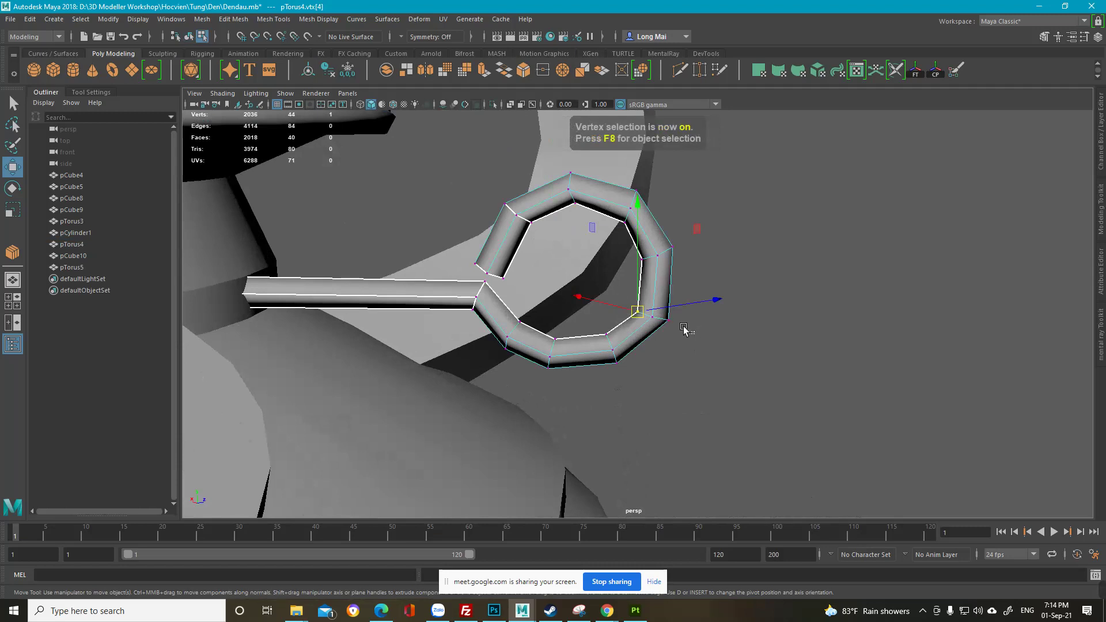
left_click_drag(656, 309, 658, 303)
left_click(622, 222)
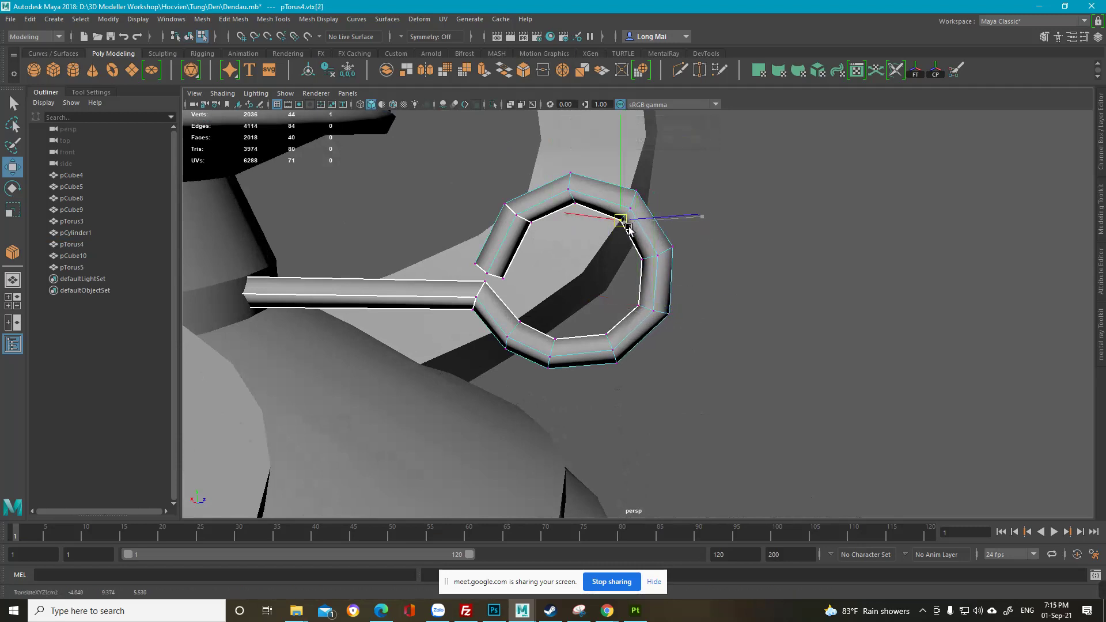
left_click_drag(673, 294, 598, 259, "alt")
scroll(694, 306, "down", 5)
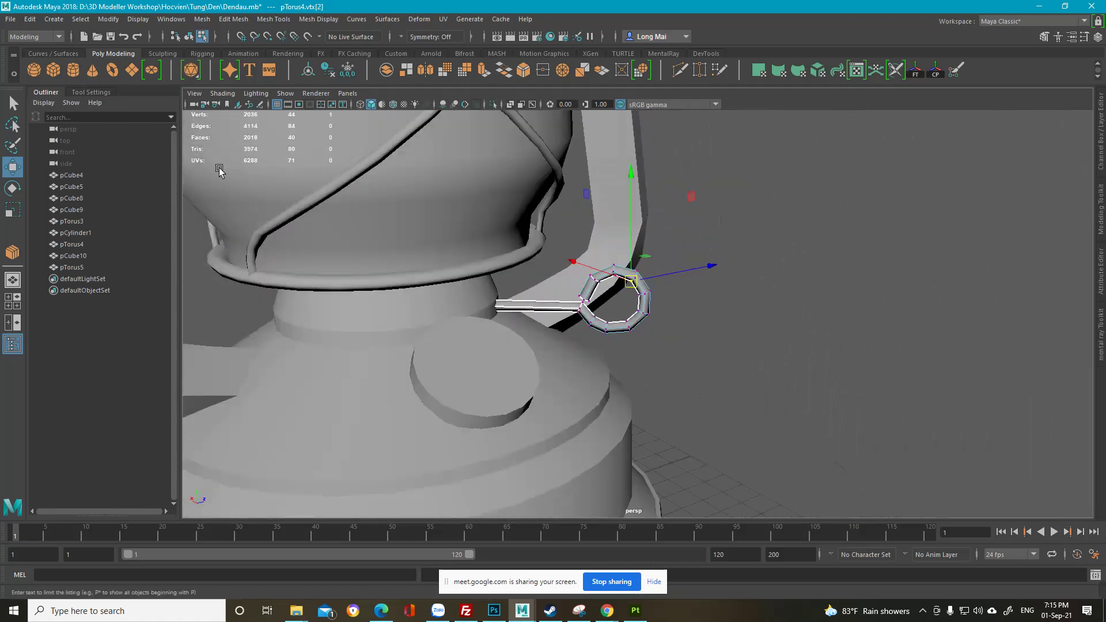
Step: Create a polygon cylinder and move it beside the wire knob, to about X -3.497, Y 7.824, Z 6.461
scroll(644, 353, "down", 8)
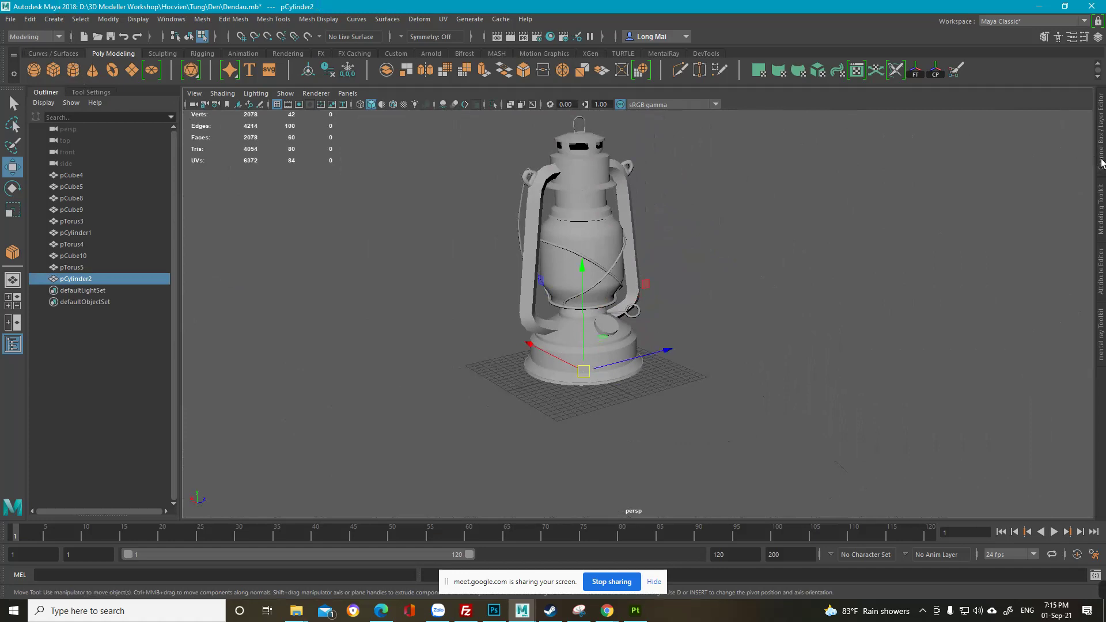
left_click(1101, 163)
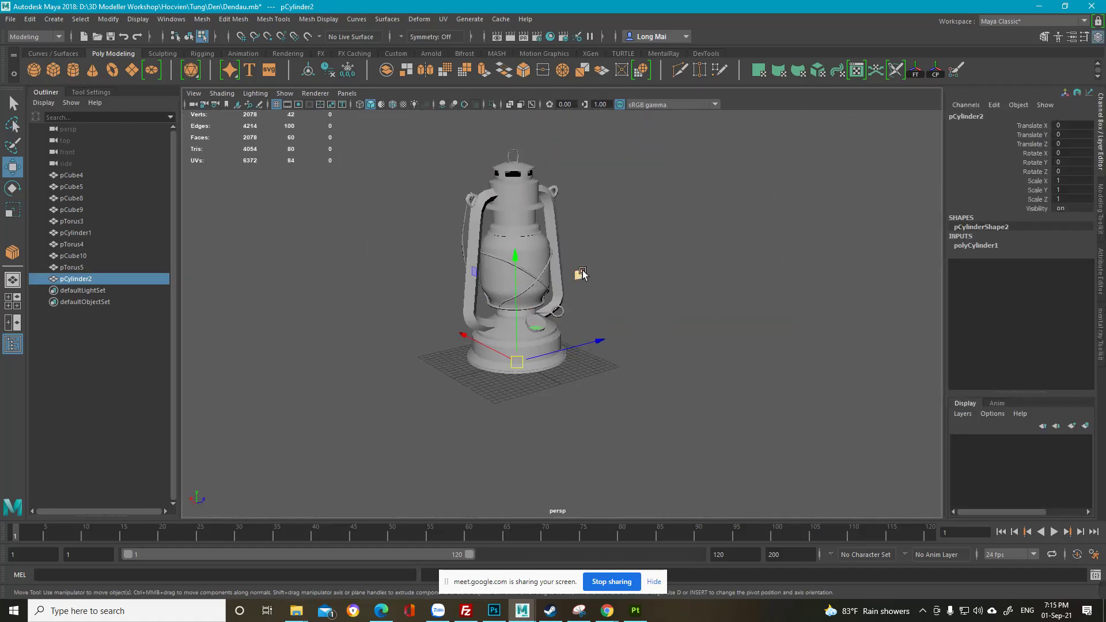
left_click_drag(581, 273, 627, 223)
key("f")
scroll(698, 301, "down", 8)
left_click_drag(639, 302, 579, 308, "alt")
Step: Set the new cylinder's axis subdivisions to 14
left_click(976, 246)
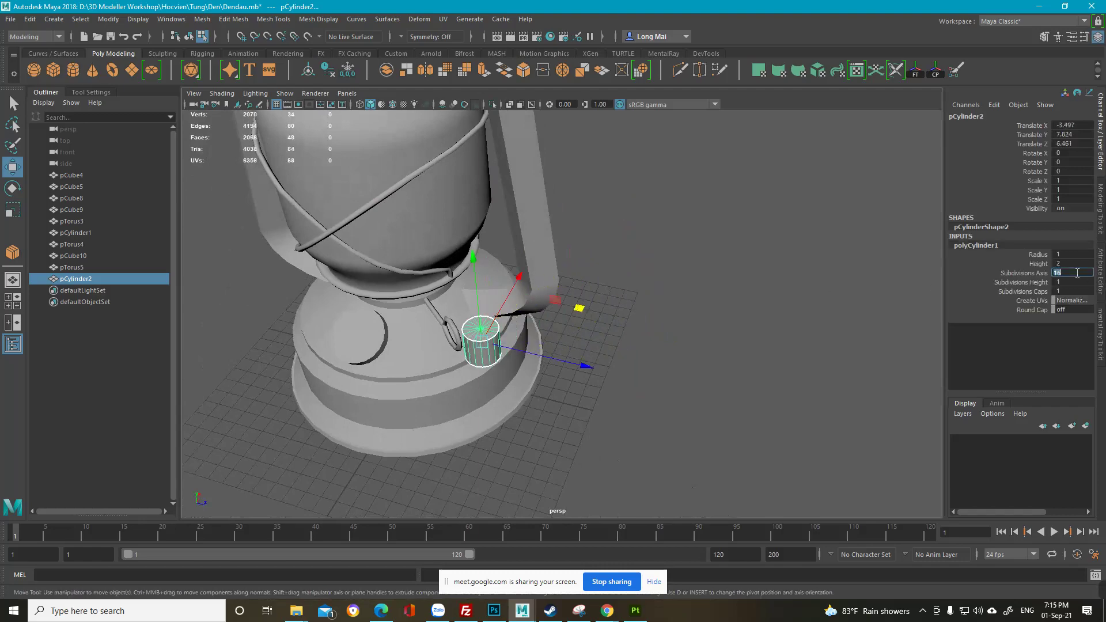
left_click_drag(668, 264, 679, 276, "alt")
middle_click_drag(525, 301, 616, 267, "alt")
scroll(617, 266, "up", 8)
left_click_drag(675, 252, 704, 288, "alt")
left_click_drag(379, 363, 362, 358, "alt")
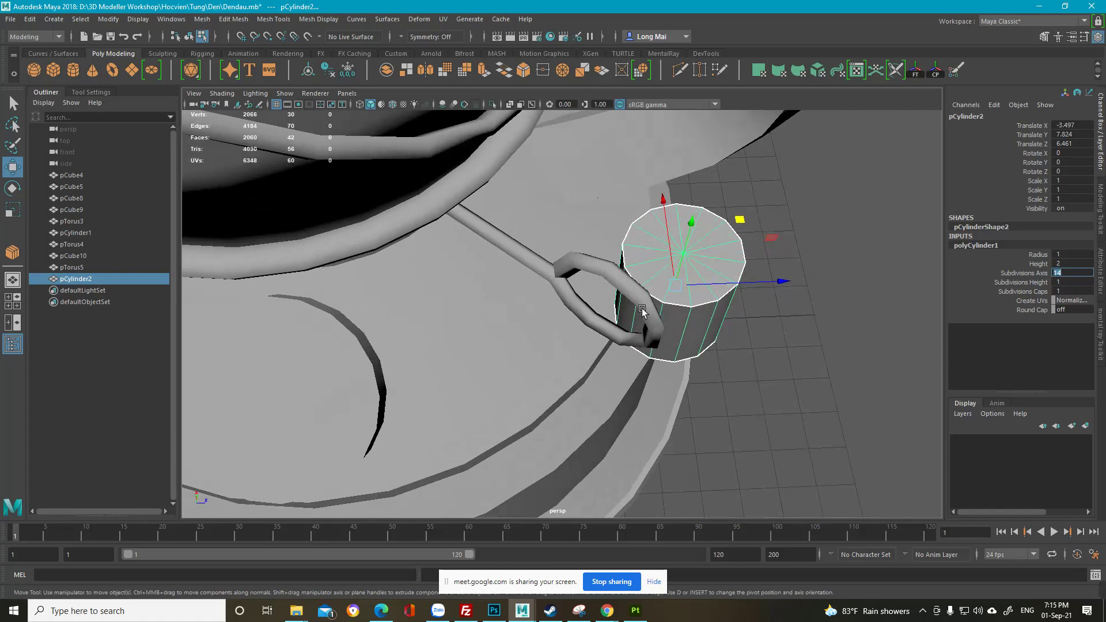
left_click_drag(642, 311, 667, 290, "alt")
key("e")
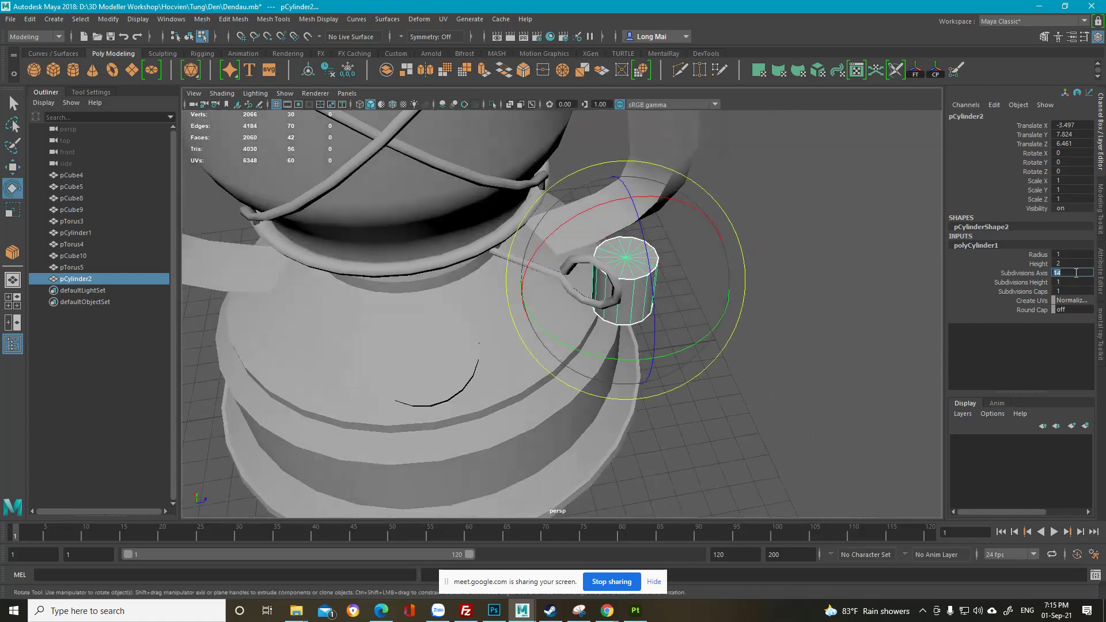
key("Return")
left_click_drag(694, 279, 681, 286, "alt")
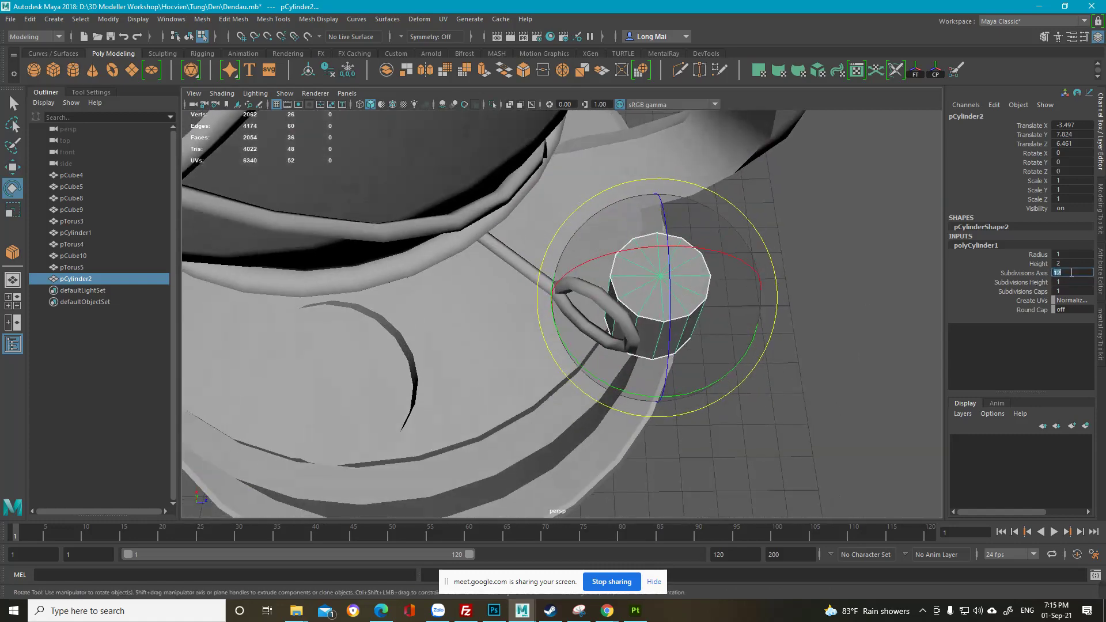
key("Return")
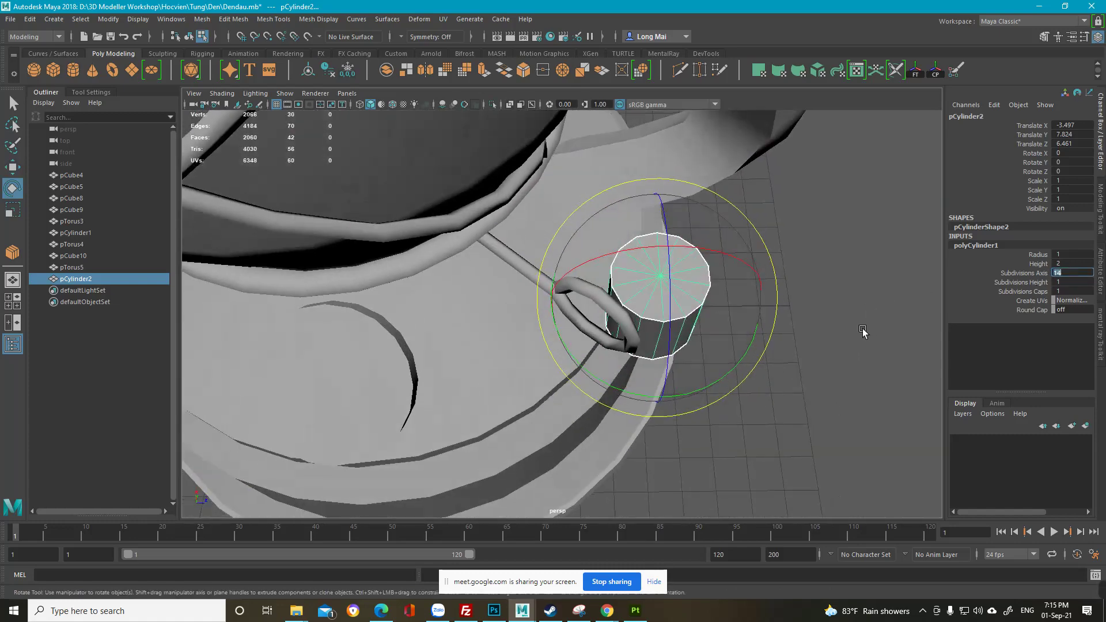
Step: Rotate the cylinder to -90 on Z and flatten it along its length to a Y scale of about 0.282
left_click_drag(862, 329, 864, 316, "alt")
left_click_drag(677, 236, 656, 314)
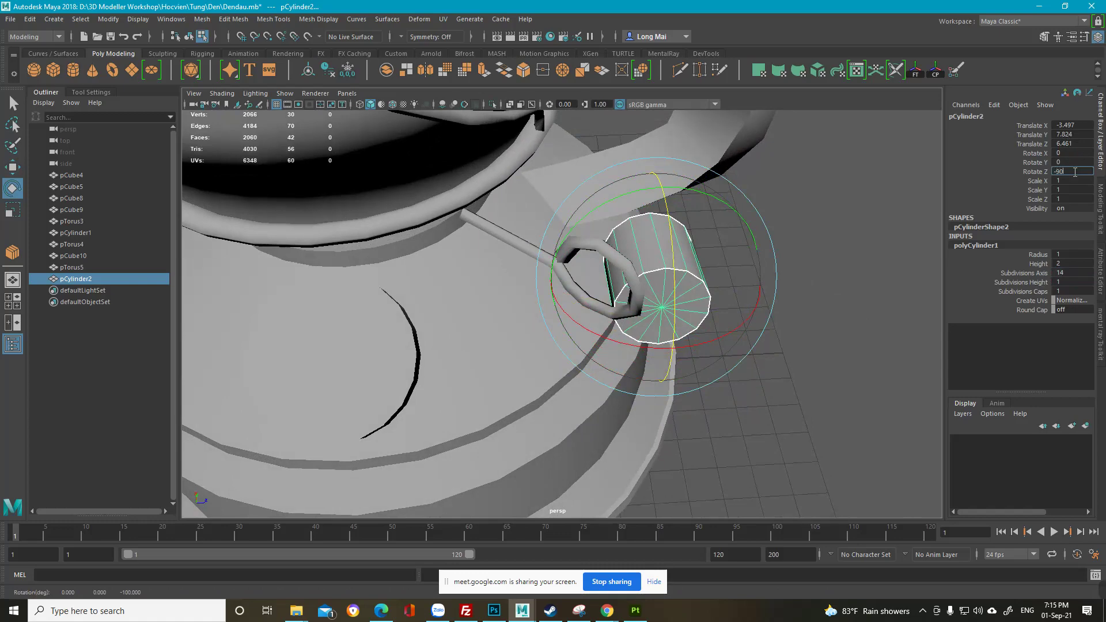
key("Return")
left_click_drag(729, 240, 634, 242, "alt")
key("r")
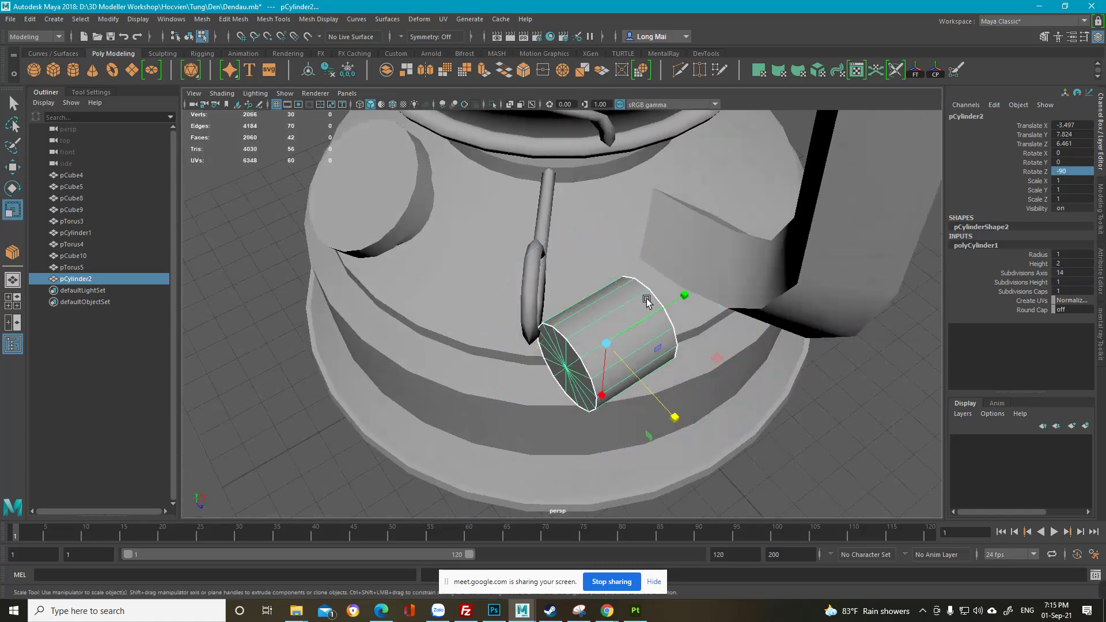
mouse_move(689, 296)
left_mouse_down()
mouse_move(629, 326)
mouse_move(707, 303)
left_mouse_up()
Step: Delete the cap faces of the flattened cylinder, keeping only its side band
middle_click_drag(707, 303, 649, 306, "alt")
scroll(649, 306, "up", 5)
left_click_drag(649, 314, 664, 274, "alt")
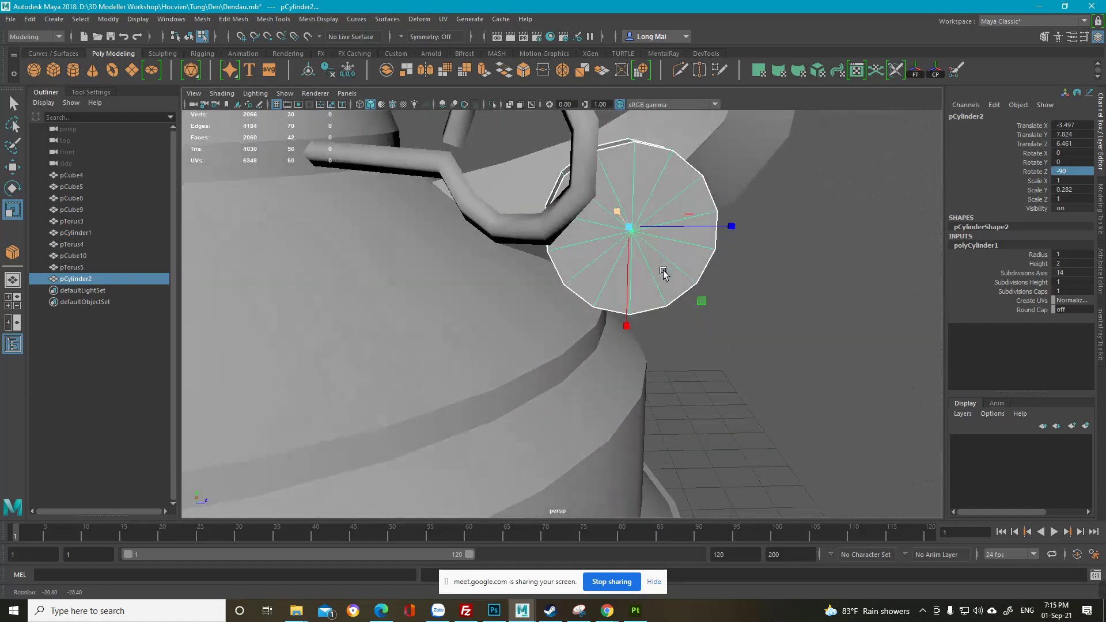
middle_click_drag(664, 275, 649, 346, "alt")
left_click_drag(649, 344, 662, 302, "alt")
key("q")
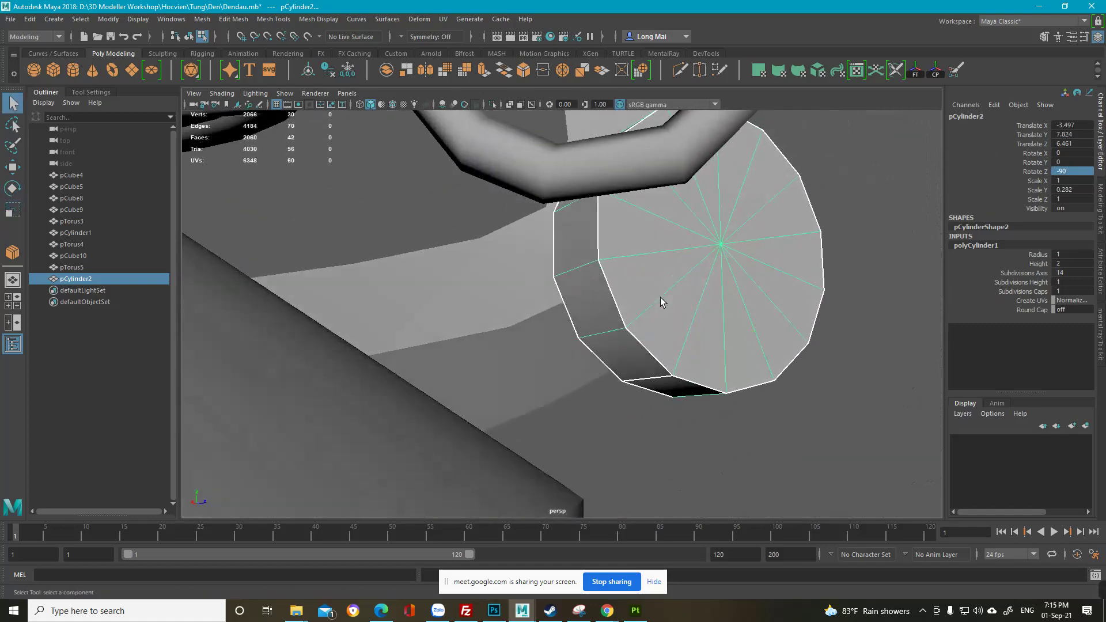
key("F11")
left_click(593, 299)
double_click(575, 236, "shift")
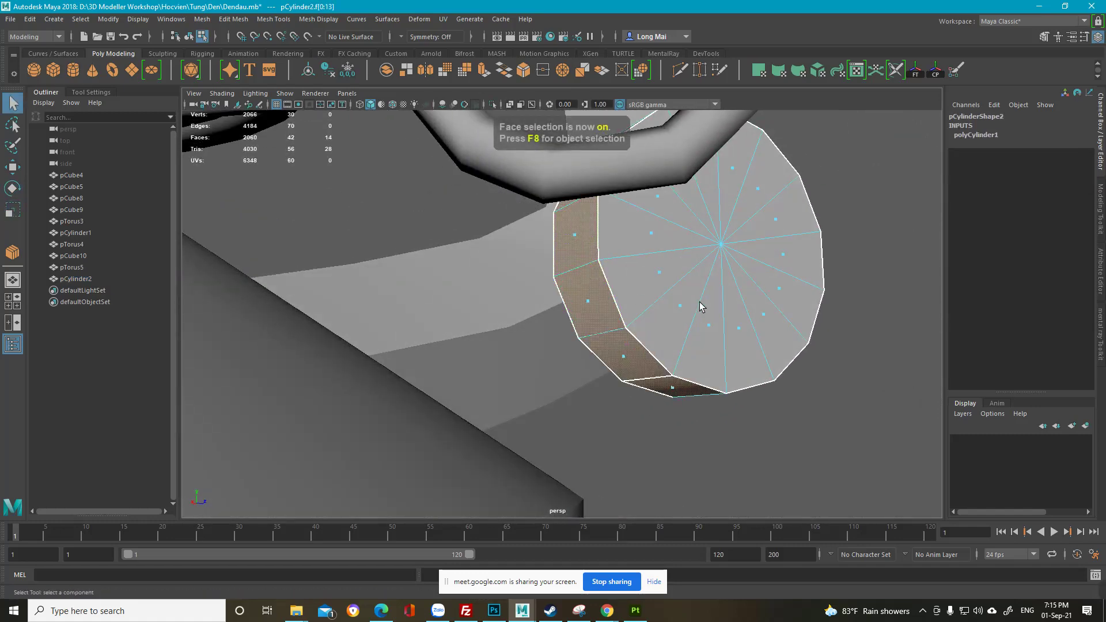
key("Delete")
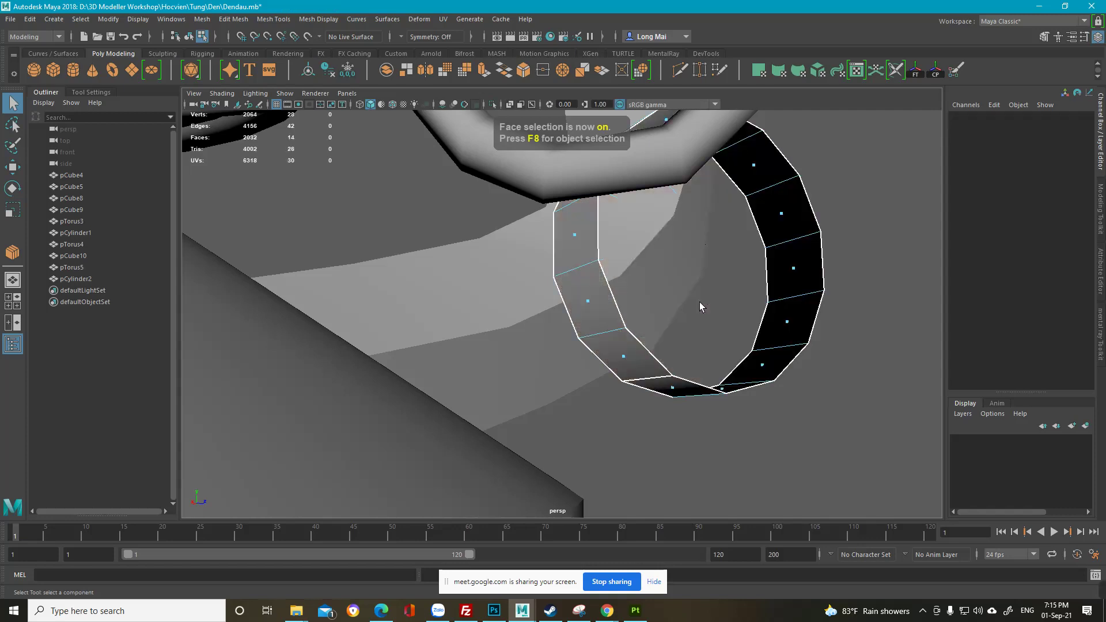
Step: Delete the band's side face nearest the lantern to open the ring
left_click(573, 235)
left_click_drag(610, 247, 599, 279, "alt")
key("Delete")
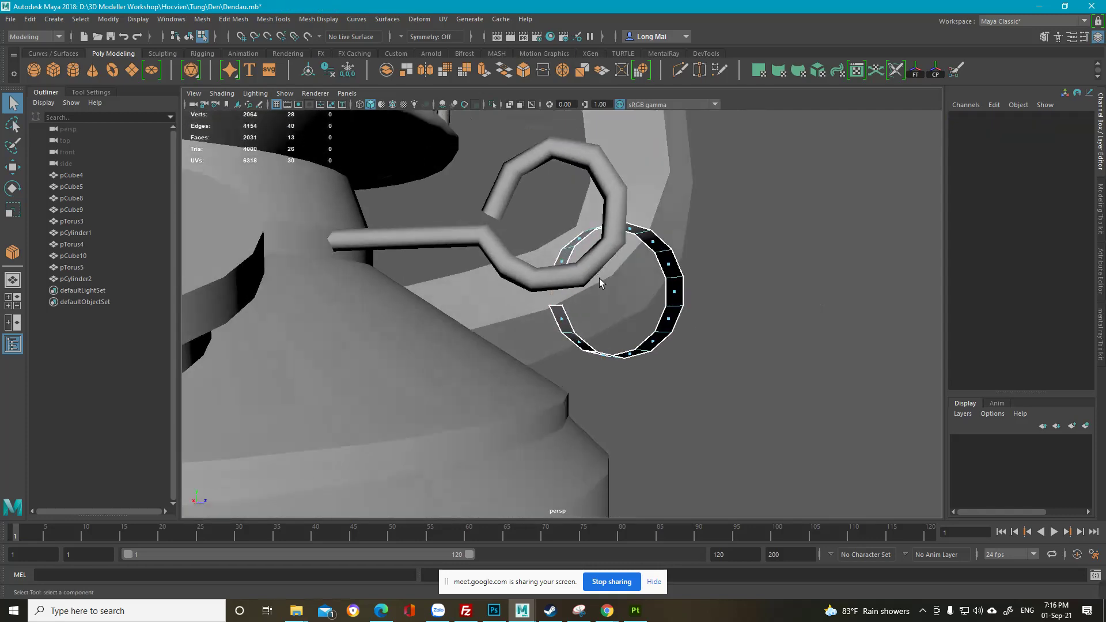
Step: Extrude the lower edge at the ring's opening toward the lantern body to form a straight stem
key("F10")
left_click(560, 307)
key("w")
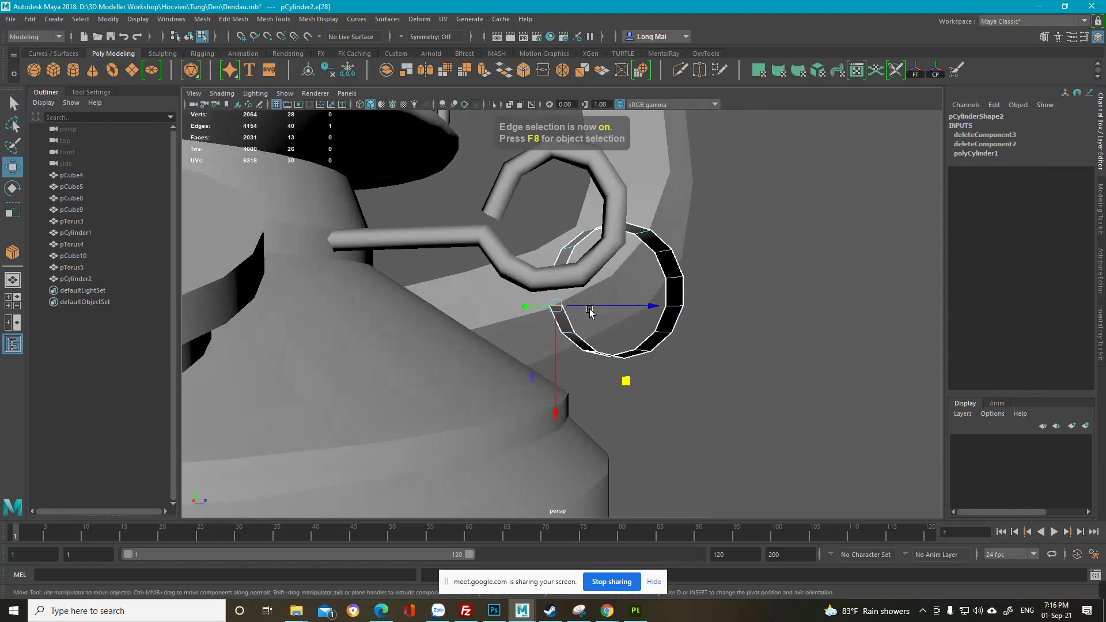
left_click_drag(590, 311, 411, 308, "alt")
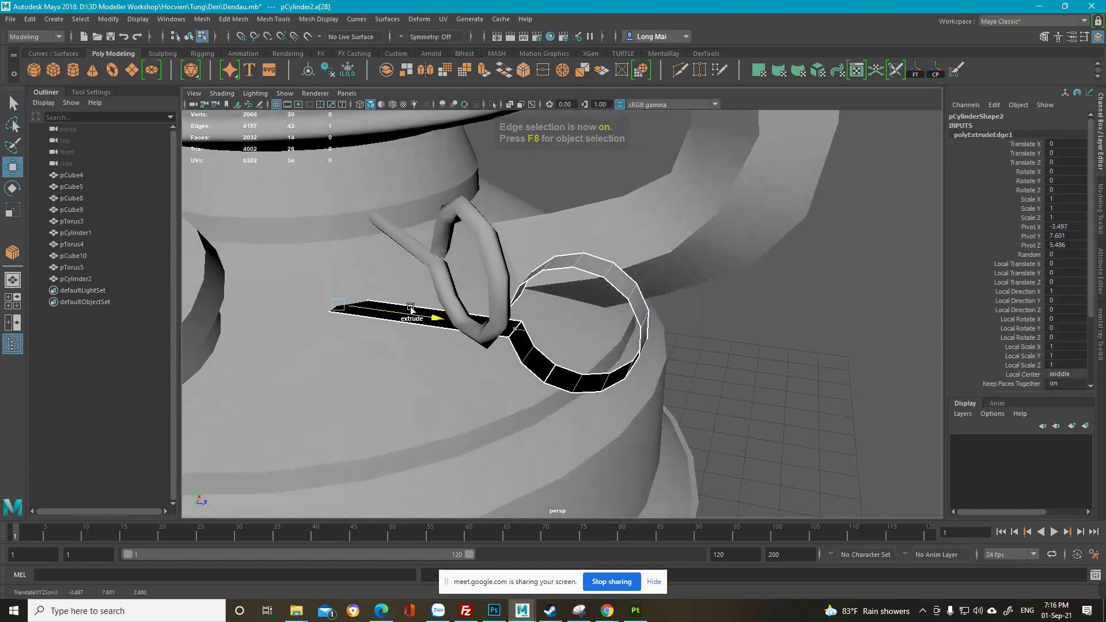
left_click_drag(525, 317, 613, 470, "alt")
Step: Return to object mode and scale the ring and stem band narrower across its width
key("F8")
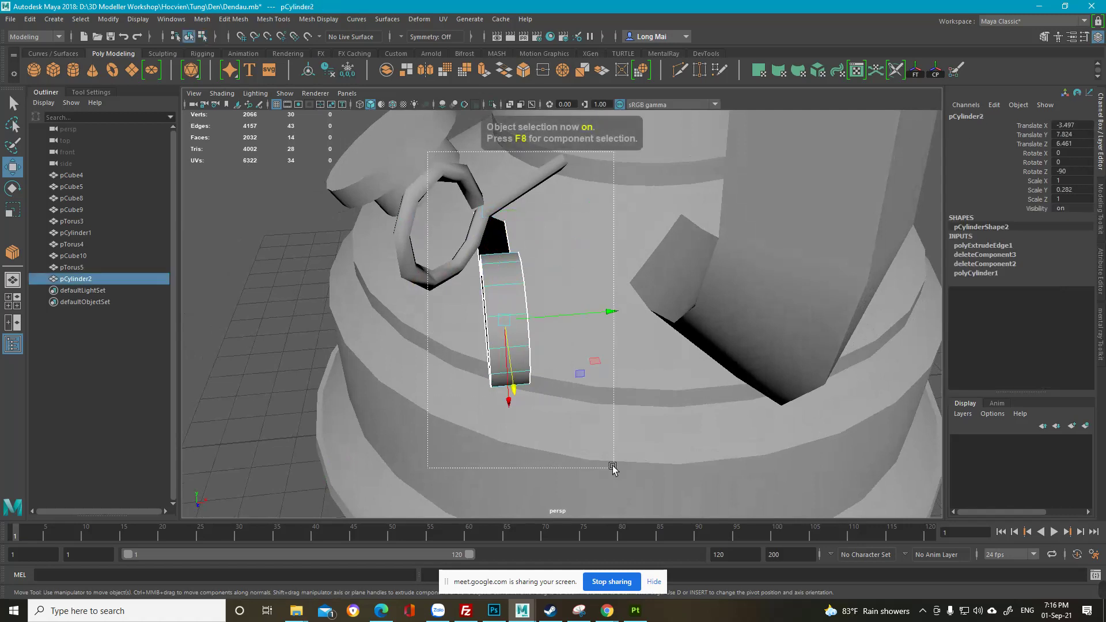
left_click_drag(533, 377, 534, 378)
key("ctrl+z")
key("r")
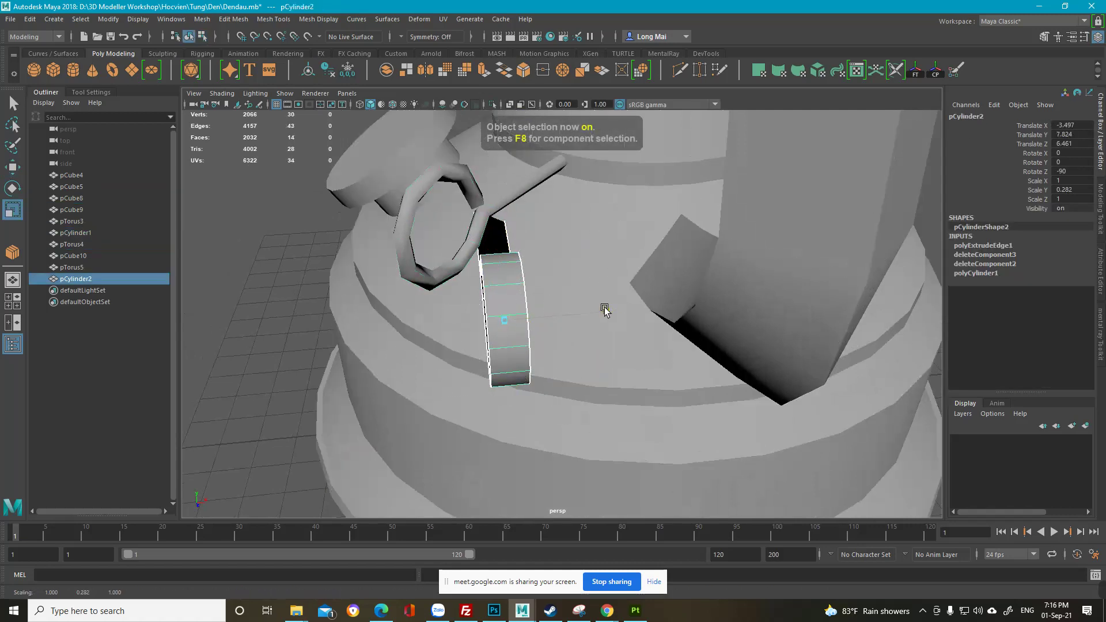
left_click_drag(604, 310, 552, 316)
Step: Extrude all faces of the ring and stem with a local Z translation of about -0.247 to give them thickness
left_click_drag(551, 315, 596, 290, "alt")
key("q")
key("F11")
left_click(578, 277)
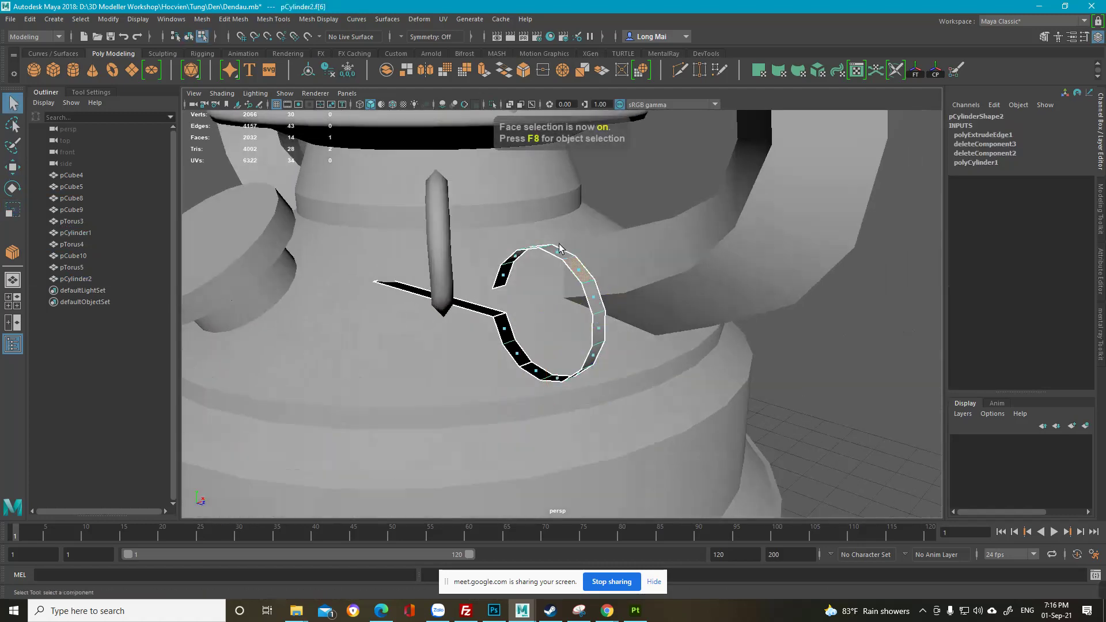
double_click(558, 251)
right_click_drag(560, 253, 563, 288, "shift")
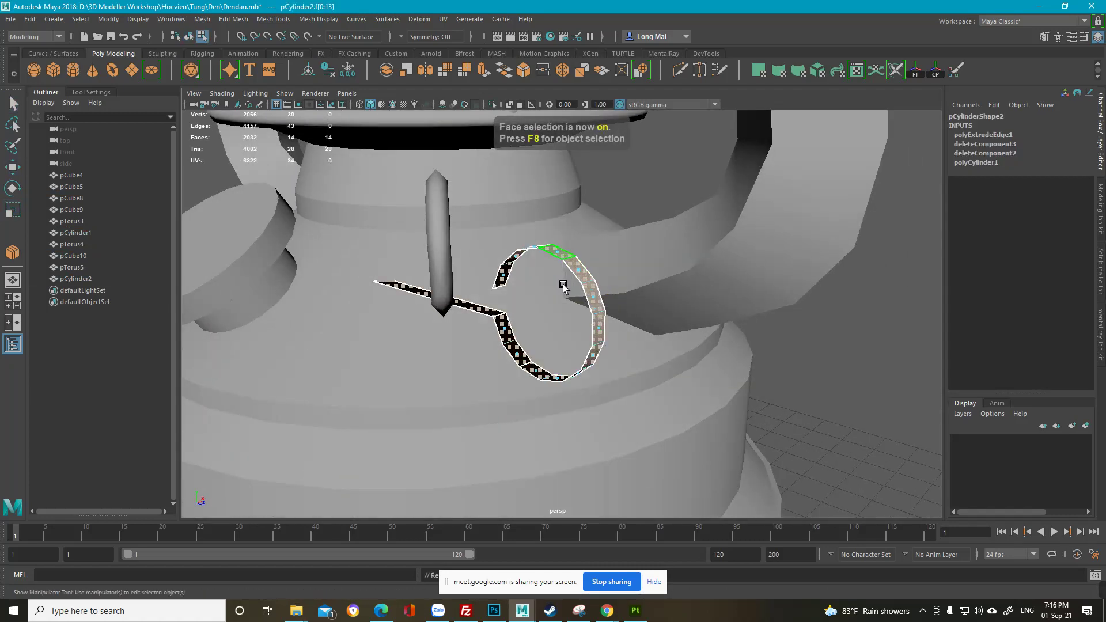
left_click_drag(568, 311, 592, 344, "alt")
key("q")
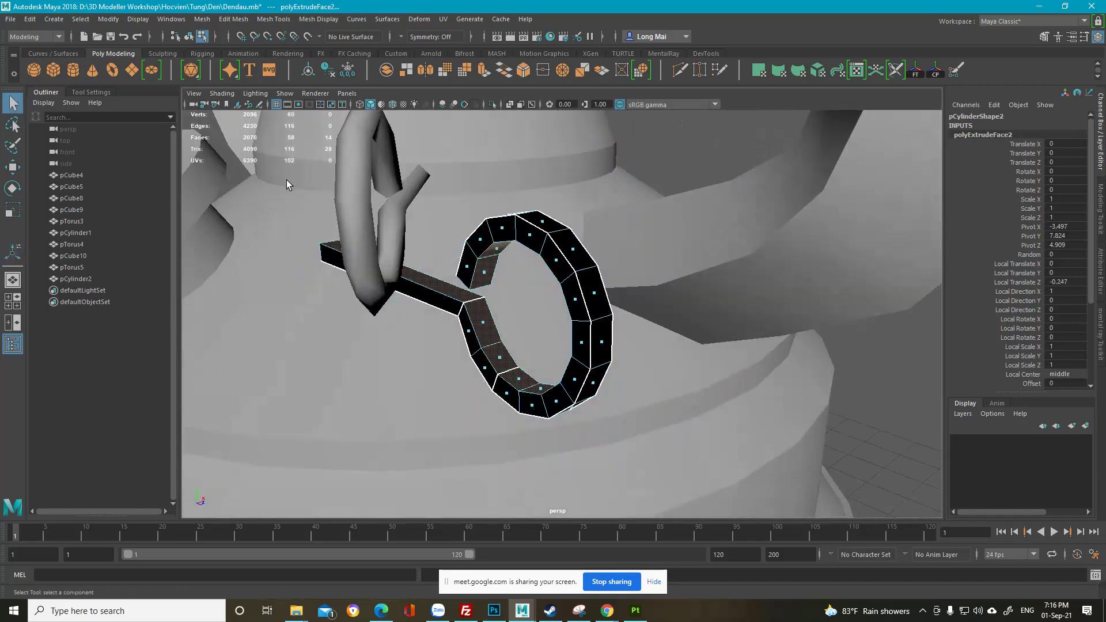
Step: Select all faces of the new ring and stem and reverse their normals
left_click_drag(286, 181, 724, 535)
right_click_drag(578, 304, 673, 318, "shift")
left_click_drag(557, 323, 547, 281, "alt")
Step: Shift the outer corner edge where the stem meets the ring slightly along the stem's direction
key("F10")
scroll(523, 308, "up", 3)
left_click(526, 241)
key("w")
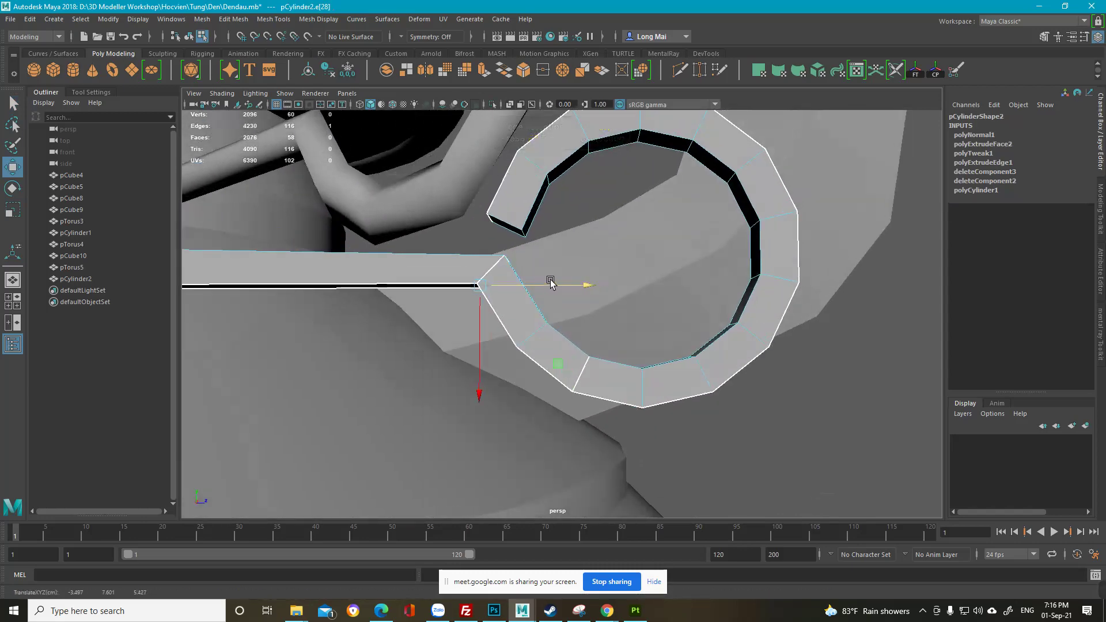
scroll(550, 282, "down", 5)
Step: Insert centred edge loops along the sides of the ring and stem with the Connect tool at slide 0.5
key("q")
left_click_drag(553, 329, 577, 288, "alt")
right_click_drag(567, 235, 565, 427, "shift")
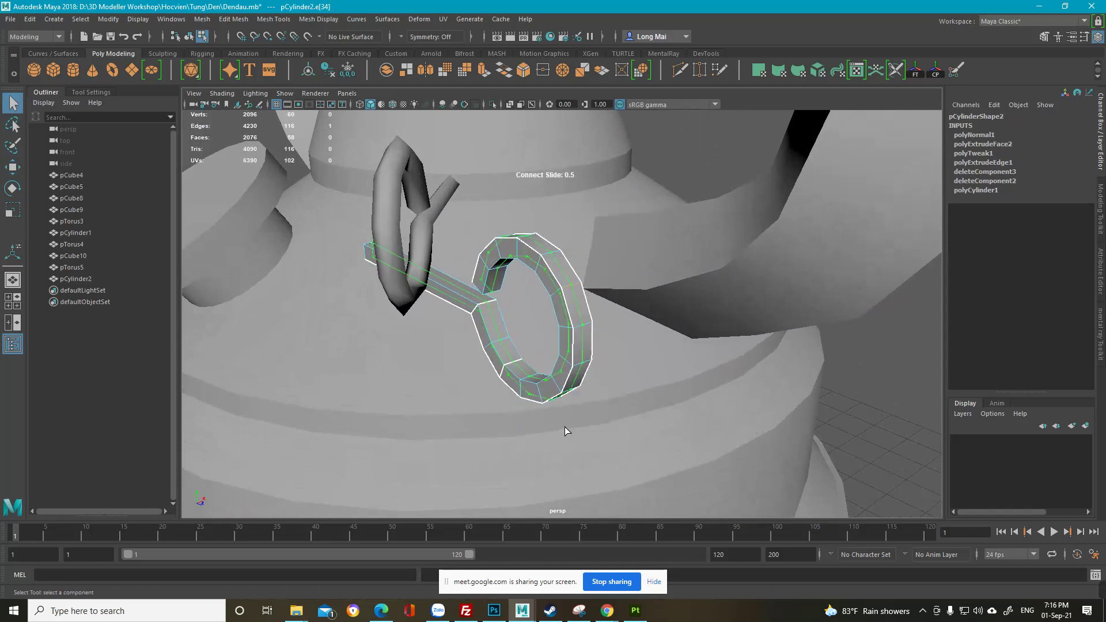
left_click(501, 348)
key("g")
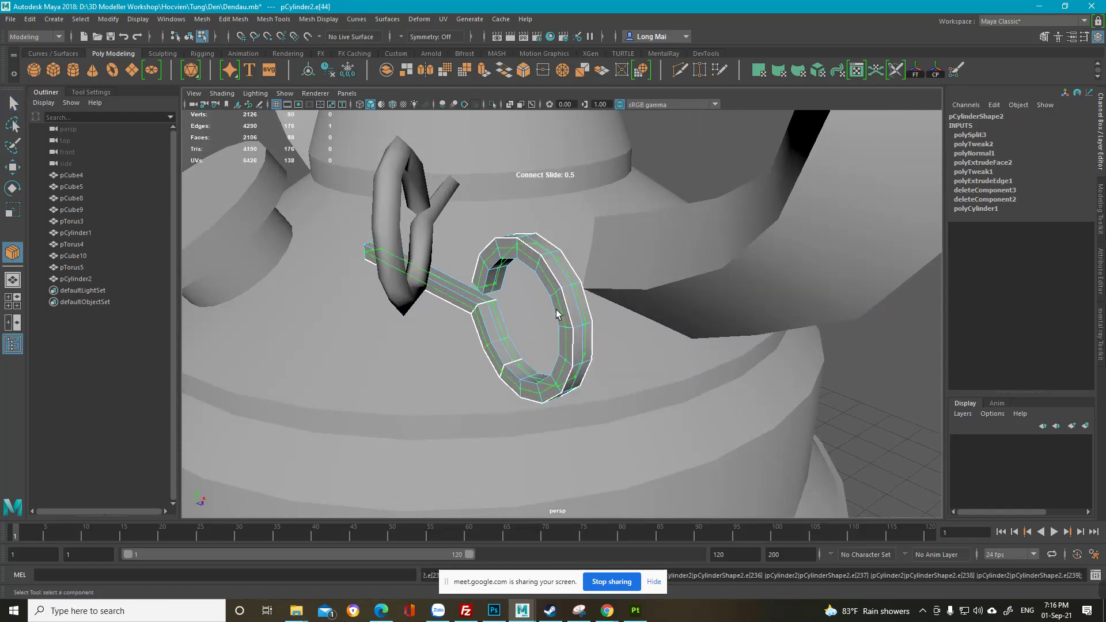
left_click(564, 321)
key("q")
Step: Select the original corner edge loops along the ring and stem and delete them to leave a diamond cross-section
left_click_drag(563, 320, 537, 277, "alt")
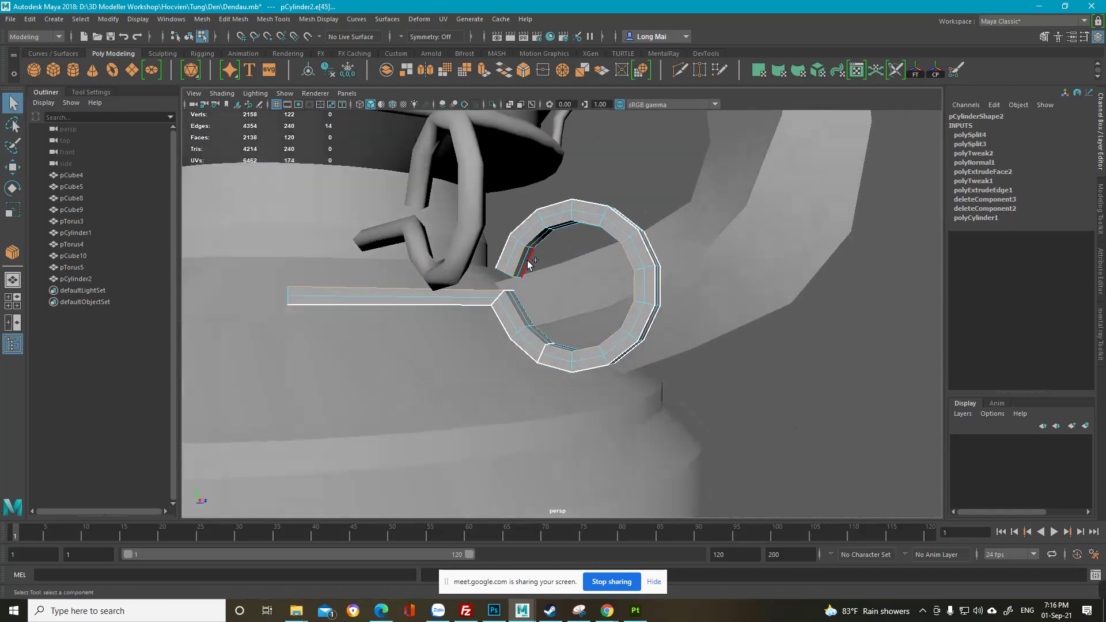
right_click_drag(533, 269, 504, 331, "alt")
double_click(448, 341, "shift")
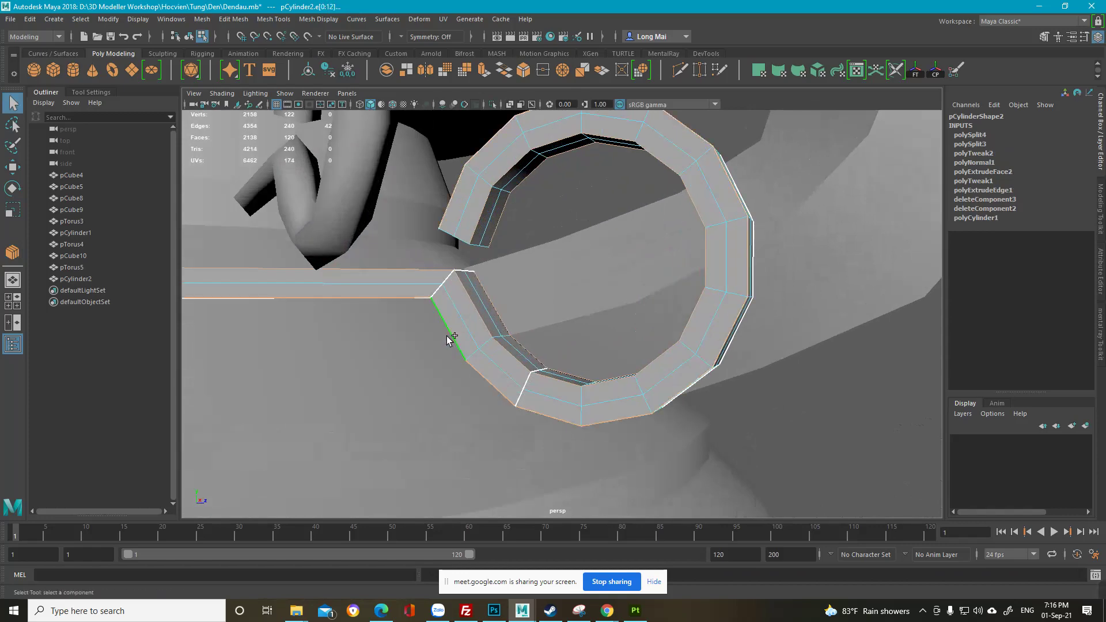
left_click_drag(446, 338, 410, 320, "alt")
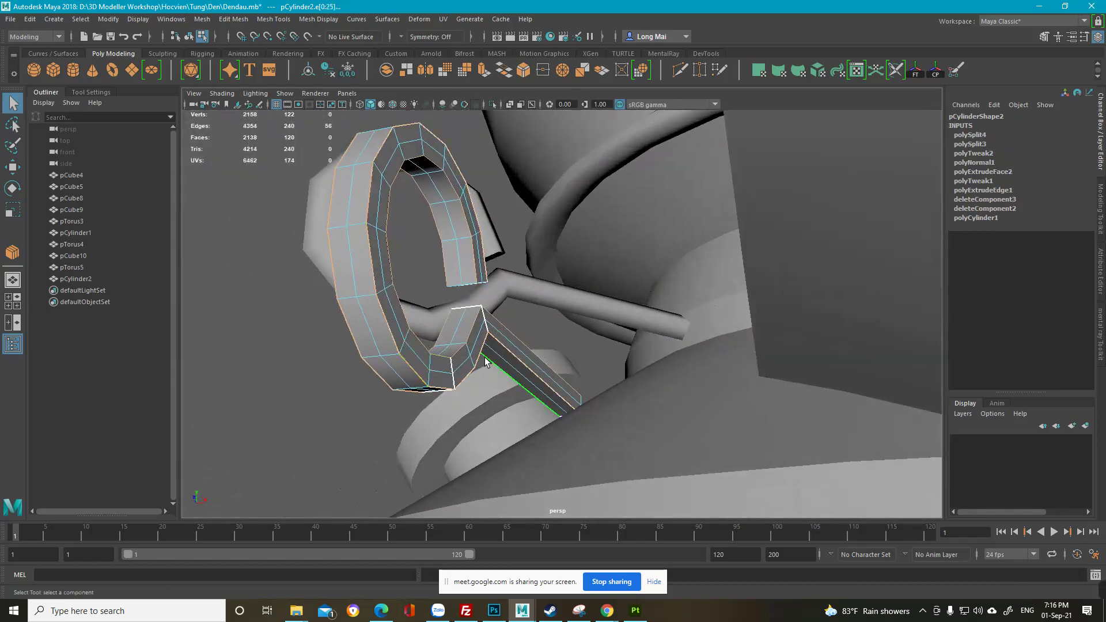
key("Delete")
Step: Return to object mode, clear the selection and compare the new wire ring with the existing knob from several angles
left_click_drag(485, 361, 512, 322, "alt")
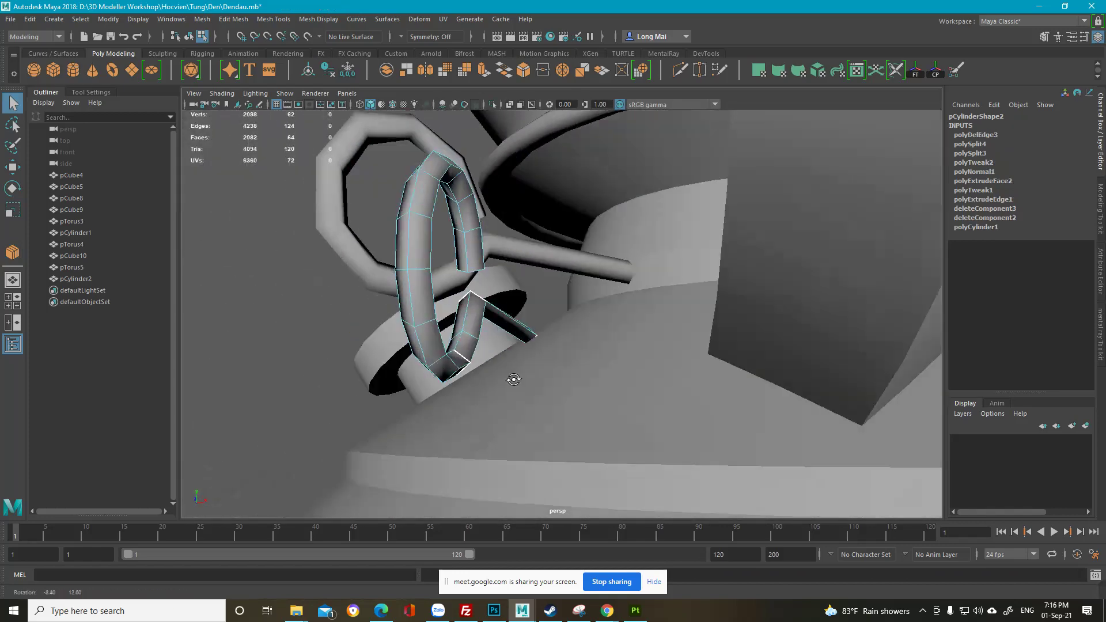
right_click_drag(513, 323, 546, 340, "alt")
left_click_drag(545, 340, 506, 294, "alt")
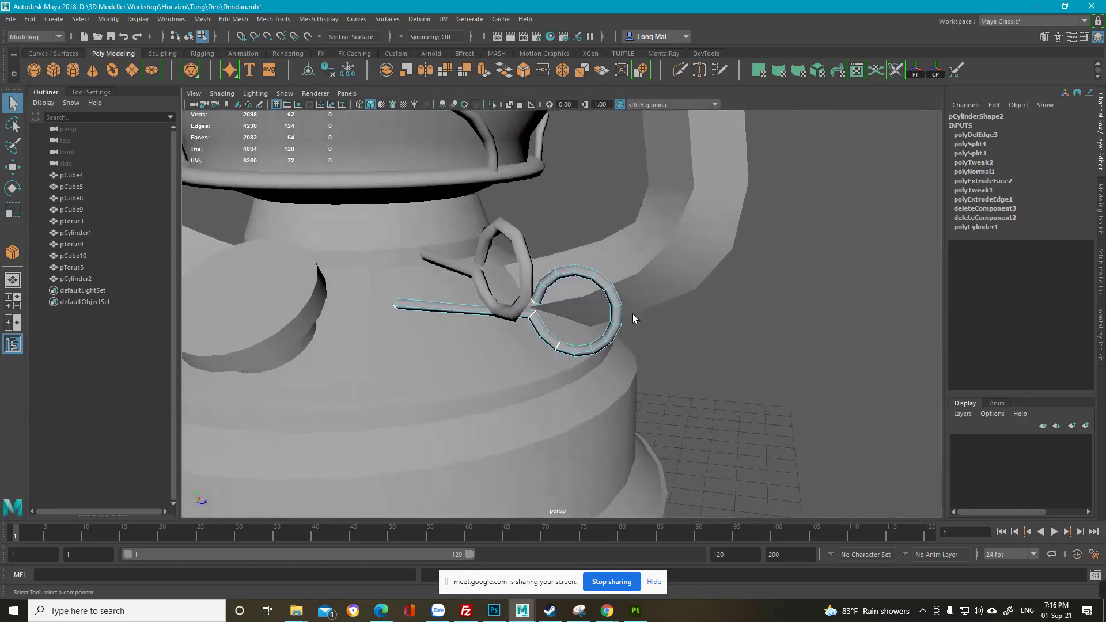
key("F8")
left_click(743, 318)
scroll(720, 329, "down", 5)
left_click_drag(694, 331, 668, 326, "alt")
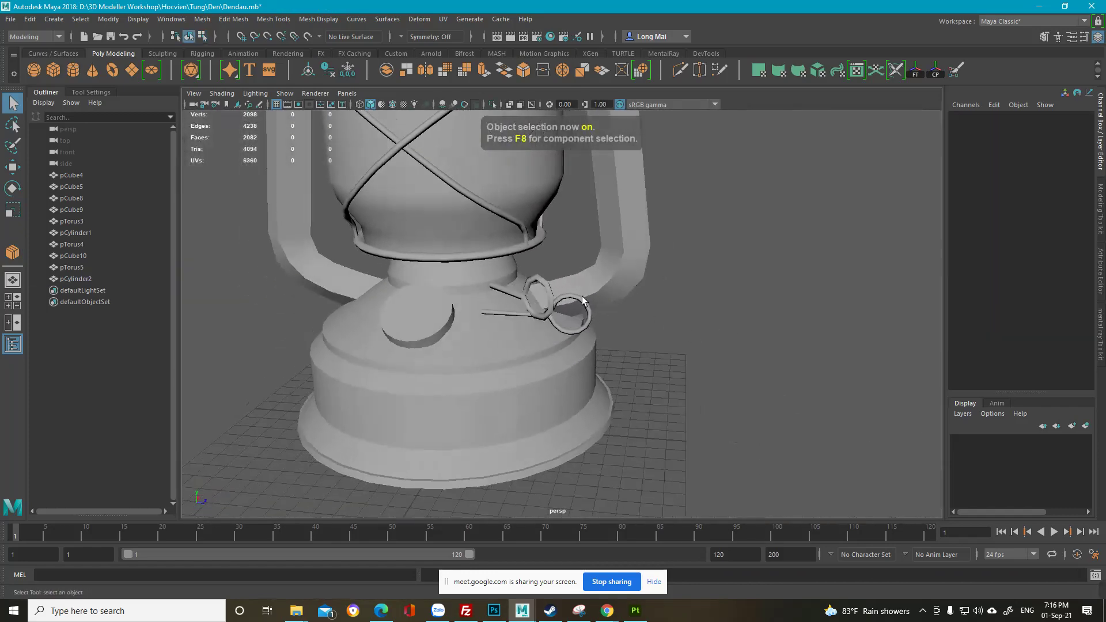
scroll(583, 302, "up", 8)
left_click_drag(590, 332, 525, 297, "alt")
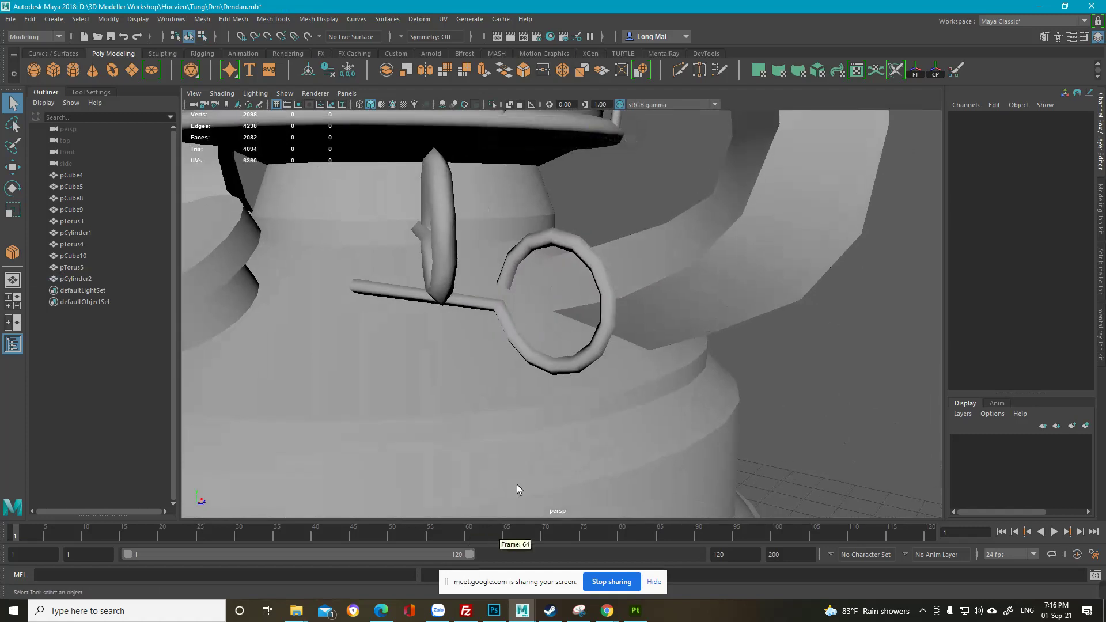
scroll(601, 302, "down", 5)
left_click_drag(597, 304, 610, 367, "alt")
scroll(633, 308, "up", 4)
Step: Extrude all faces of the new ring and stem with a local Z translation of about 0.117 to thicken the wire
left_click(634, 314)
key("F11")
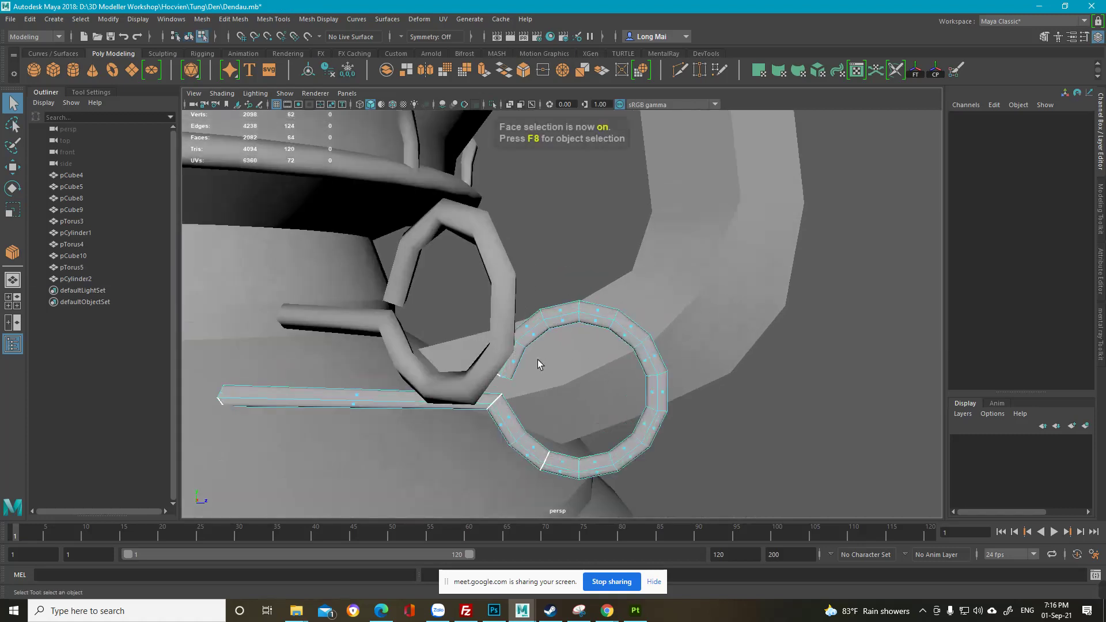
double_click(515, 363)
left_click_drag(535, 358, 530, 333, "alt")
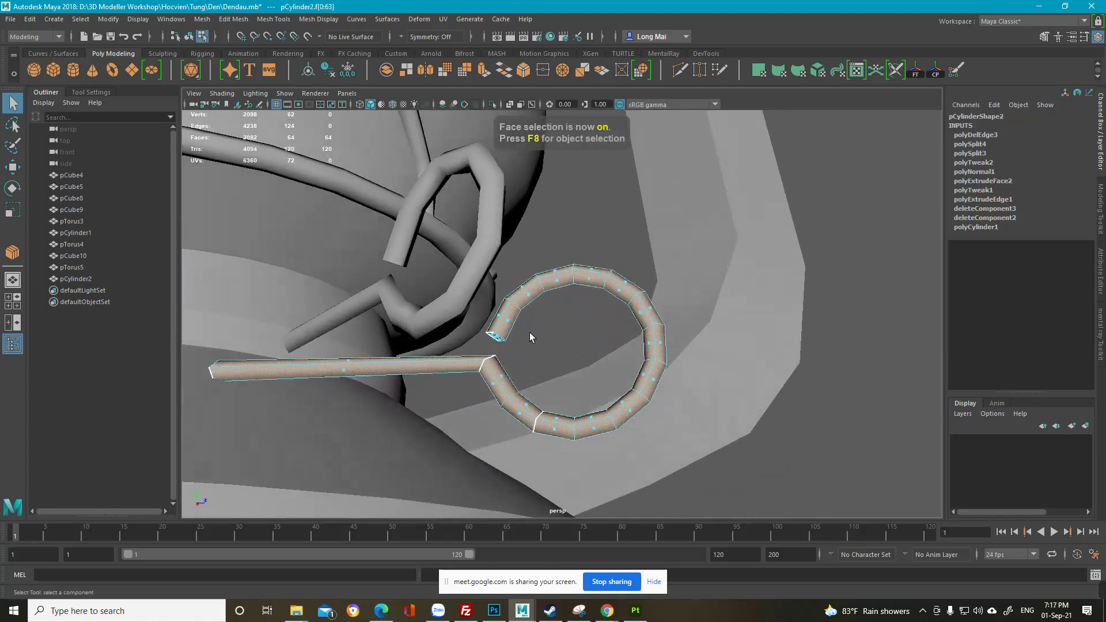
left_click_drag(517, 279, 527, 330, "alt")
right_click_drag(527, 329, 526, 353, "shift")
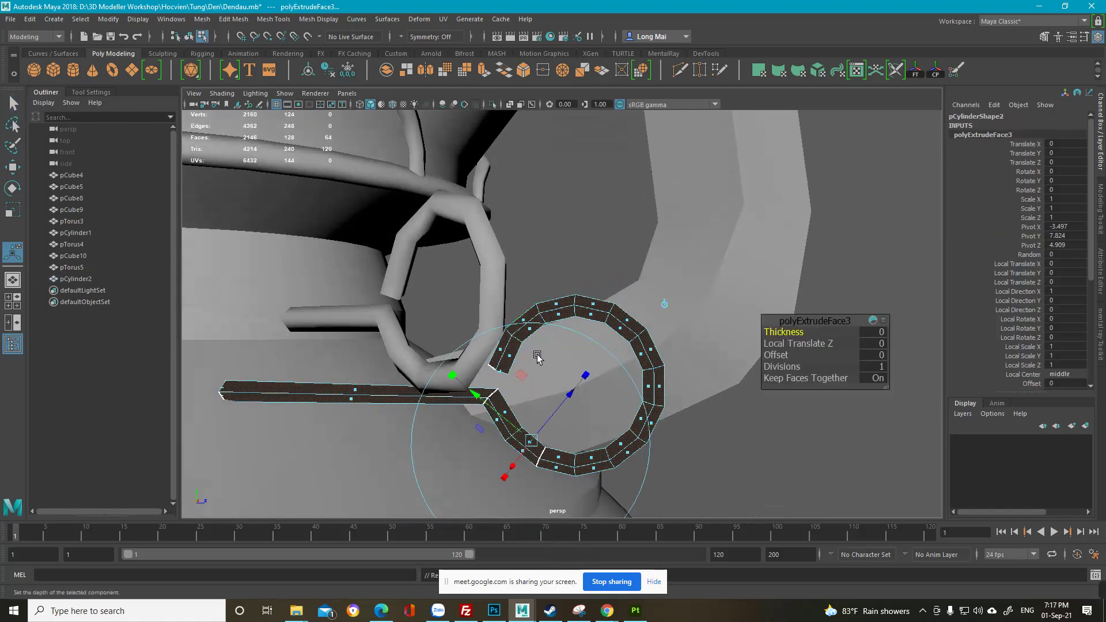
left_click_drag(538, 357, 618, 355, "alt")
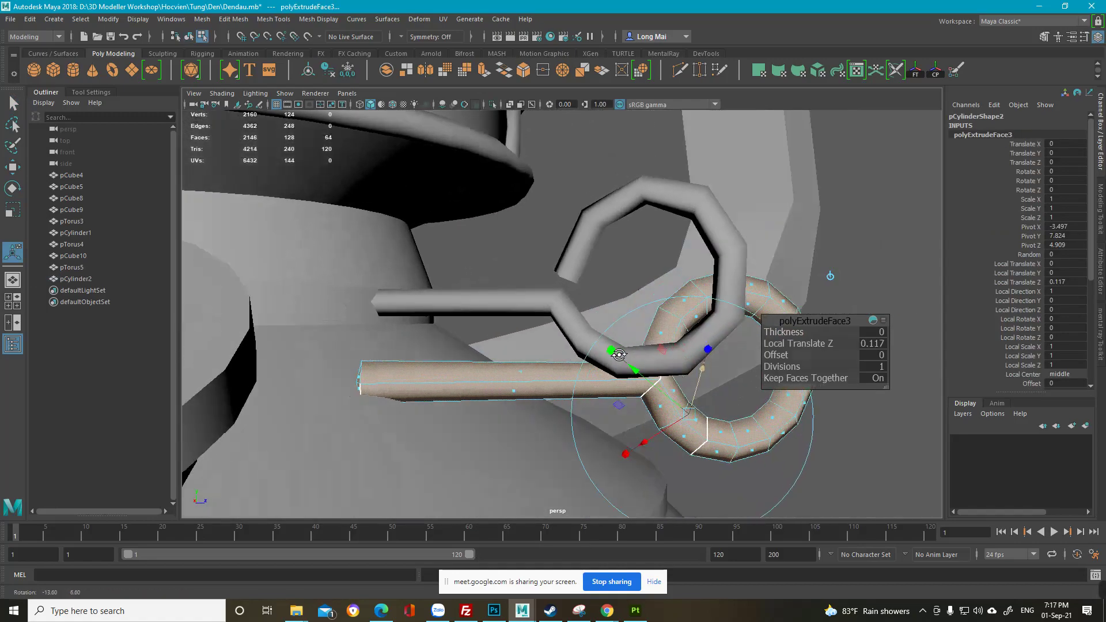
Step: Delete the leftover inner face shell enclosed in the thickened ring and stem, and return to object mode with nothing selected
key("4")
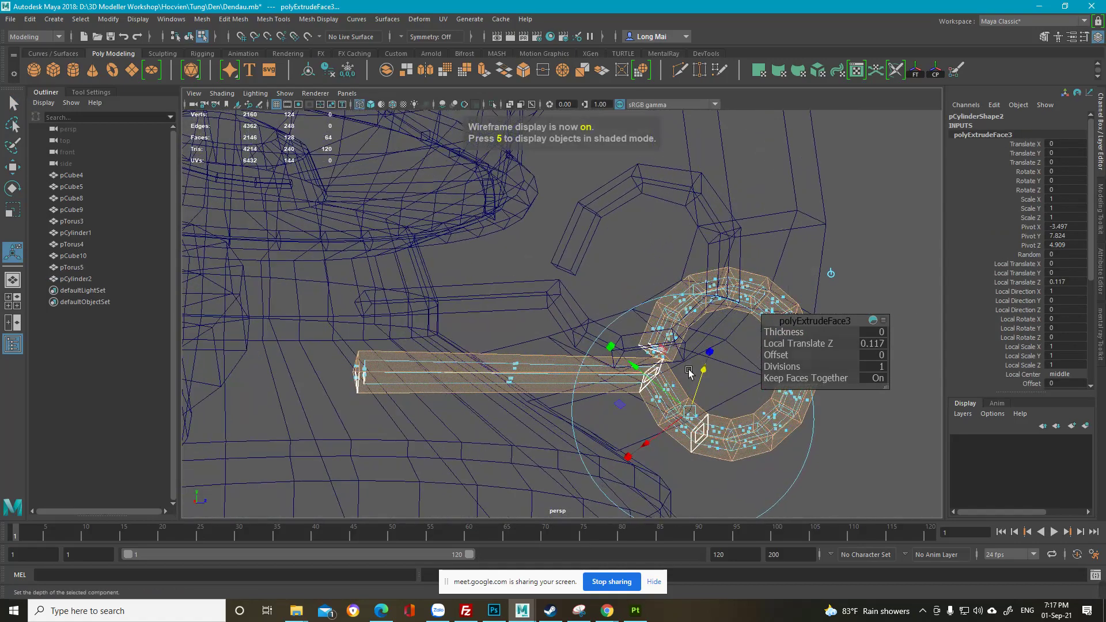
middle_click_drag(444, 365, 509, 333, "alt")
scroll(507, 333, "up", 3)
key("q")
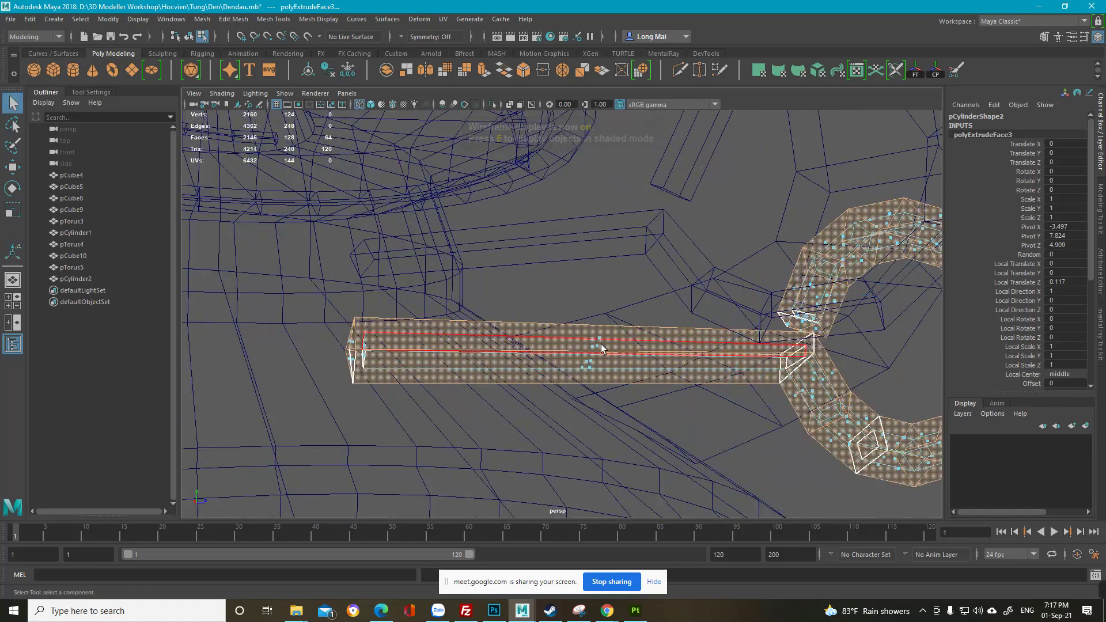
left_click(597, 348)
double_click(597, 348)
scroll(679, 352, "down", 3)
middle_click_drag(683, 353, 578, 349, "alt")
mouse_move(578, 349)
left_mouse_down("alt")
mouse_move(572, 358)
mouse_move(593, 352)
mouse_move(557, 335)
left_mouse_up("alt")
key("Delete")
key("5")
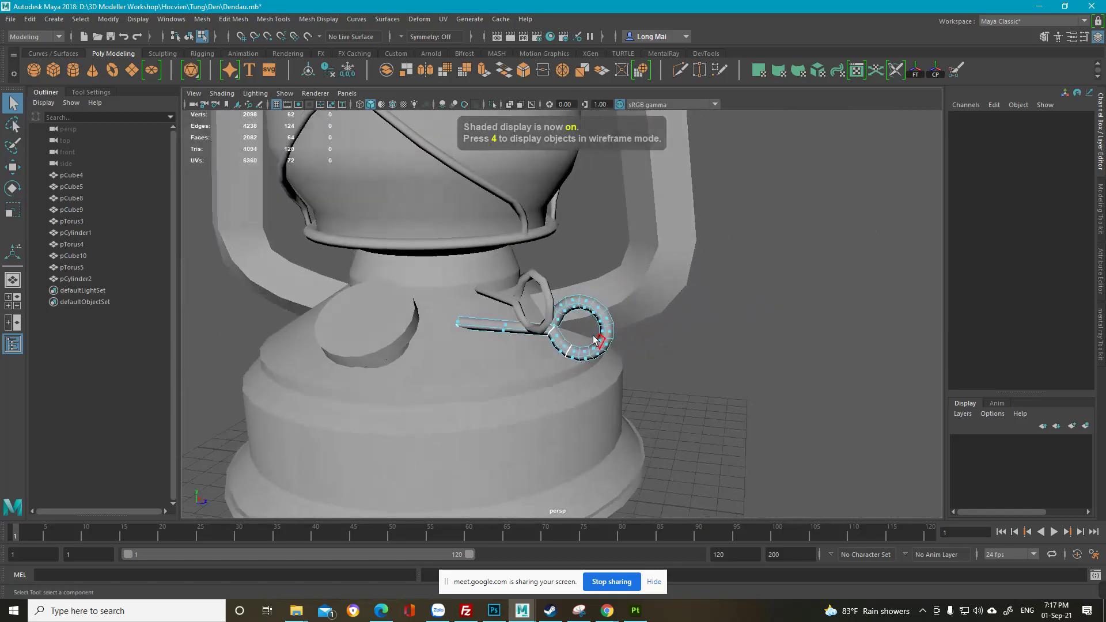
key("F8")
left_click(710, 349)
scroll(710, 349, "down", 4)
left_click_drag(693, 356, 667, 357, "alt")
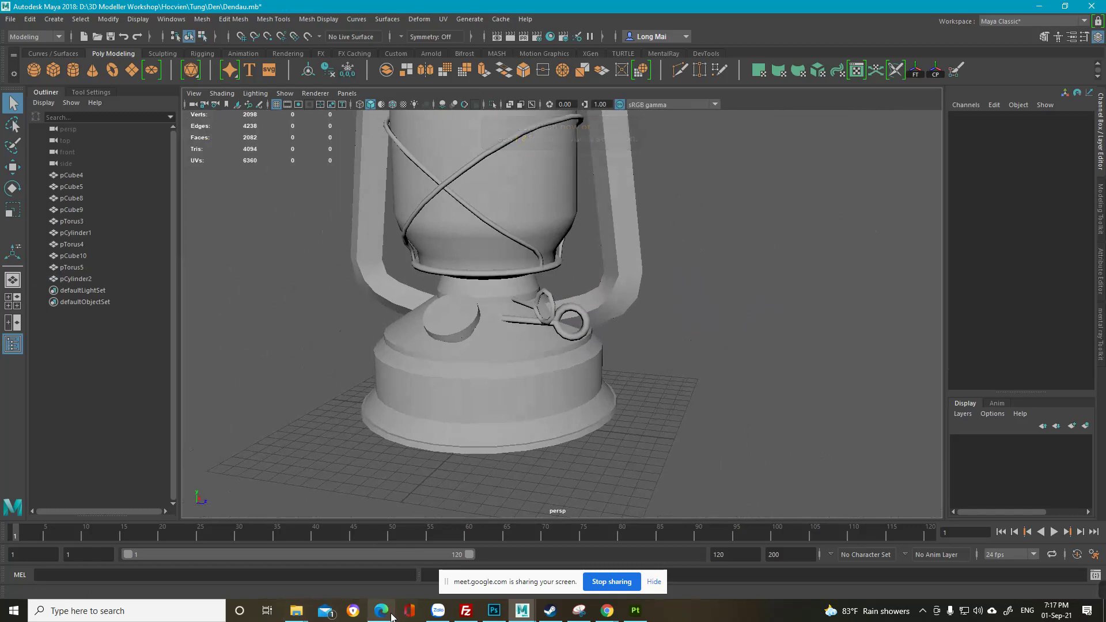
Step: Switch to the Google Meet call window to check it and minimize it again
mouse_move(602, 615)
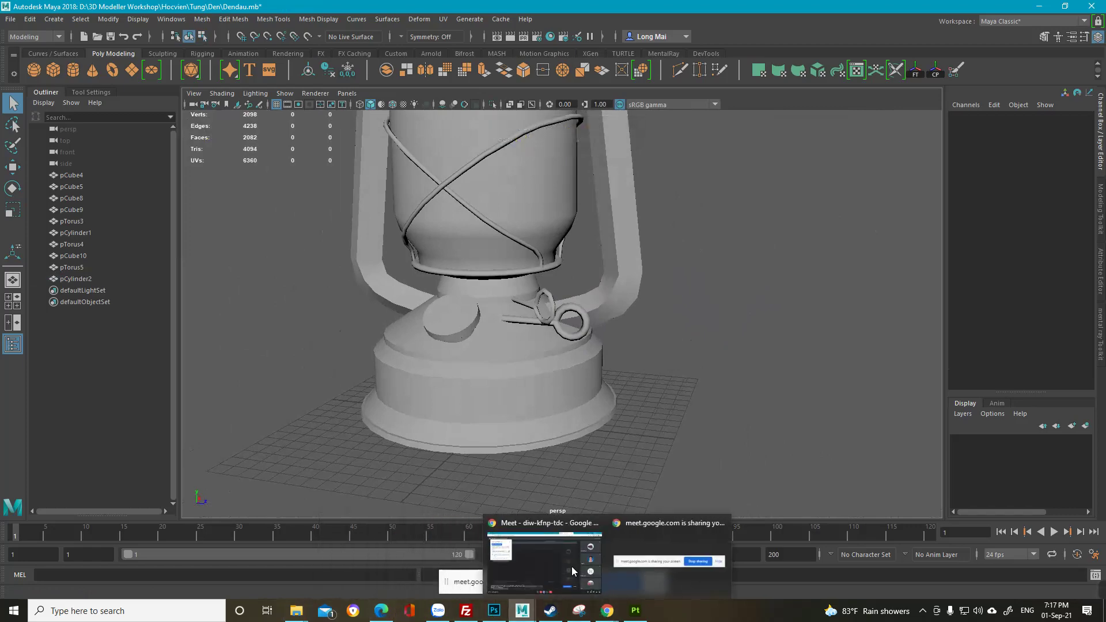
left_click(545, 559)
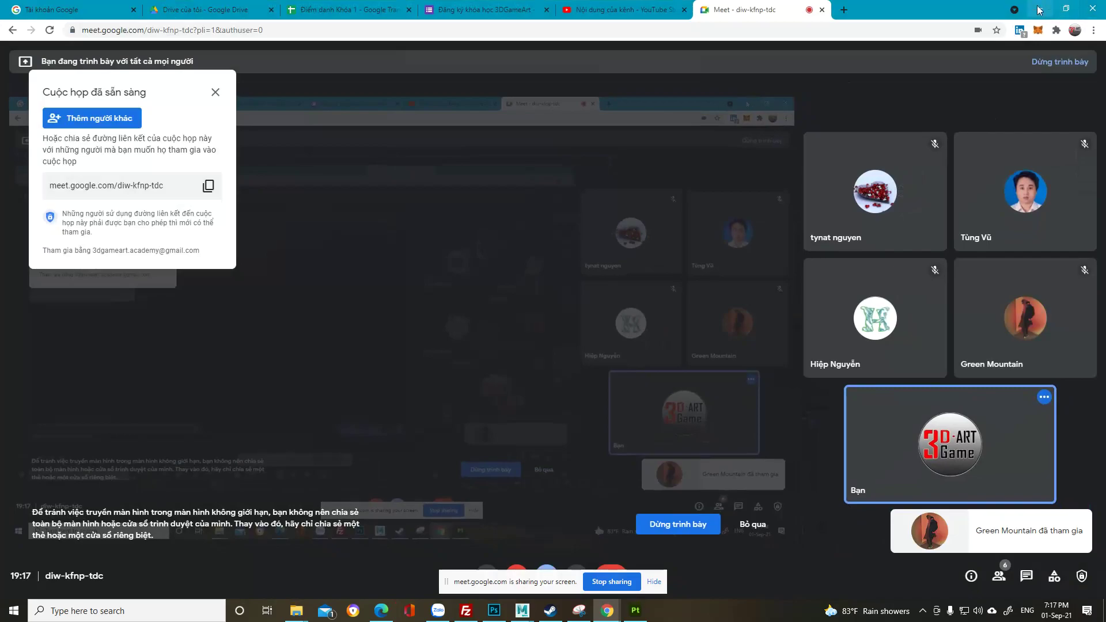
left_click(1040, 11)
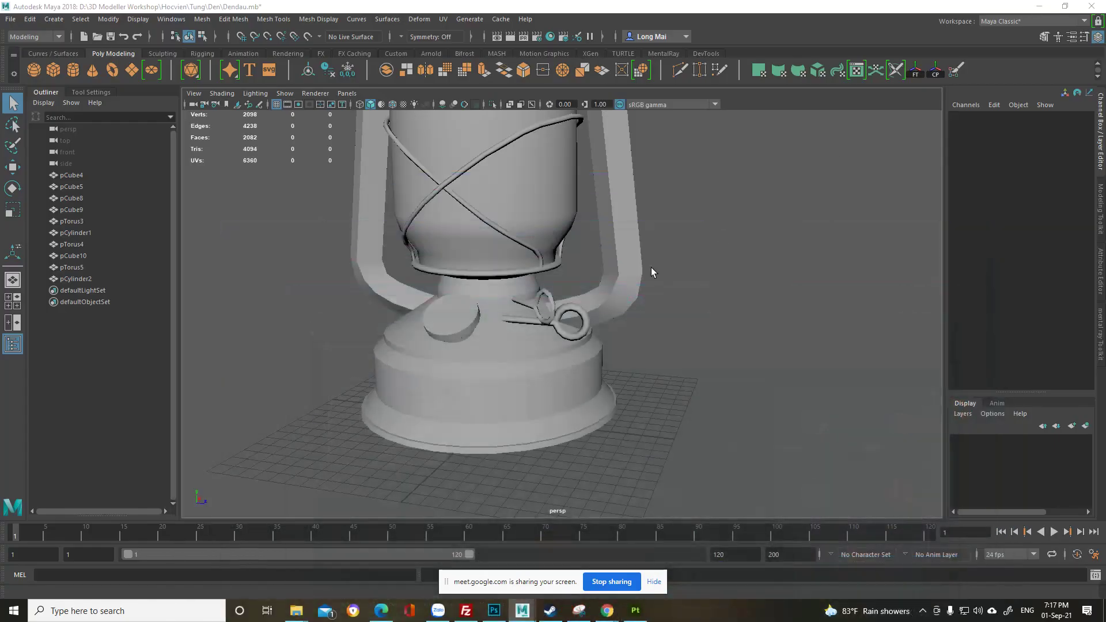
Step: Inspect the old ring knob, the long curved side wire and the new wire ring on the lantern from several angles
left_click_drag(605, 280, 588, 302, "alt")
right_click_drag(630, 372, 680, 383, "alt")
left_click_drag(679, 383, 557, 264, "alt")
left_click(521, 251)
scroll(521, 251, "down", 6)
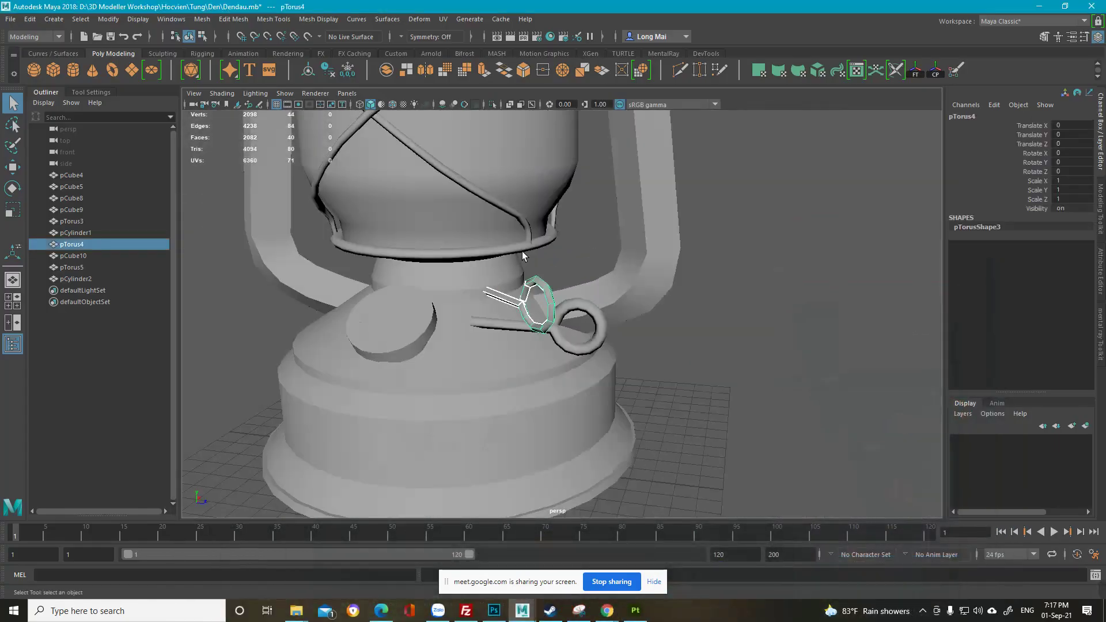
middle_click_drag(625, 230, 728, 403, "alt")
scroll(728, 402, "down", 5)
left_click_drag(570, 254, 734, 314, "alt")
scroll(593, 281, "up", 5)
left_click(566, 257)
scroll(577, 214, "up", 3)
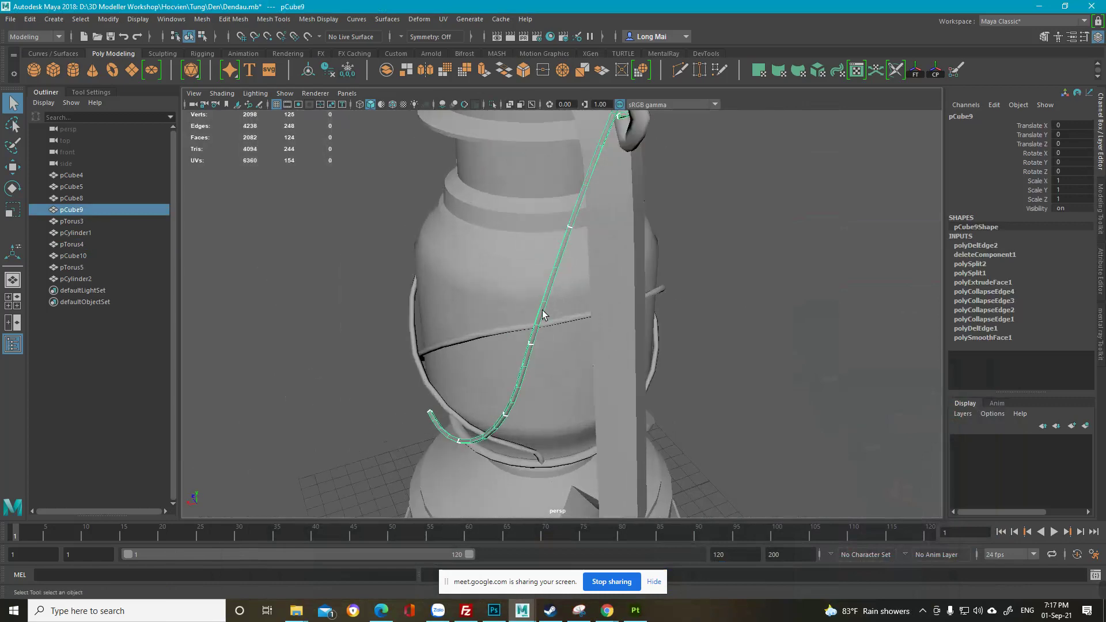
left_click_drag(542, 315, 472, 314, "alt")
middle_click_drag(691, 443, 626, 320, "alt")
left_click_drag(627, 321, 672, 307, "alt")
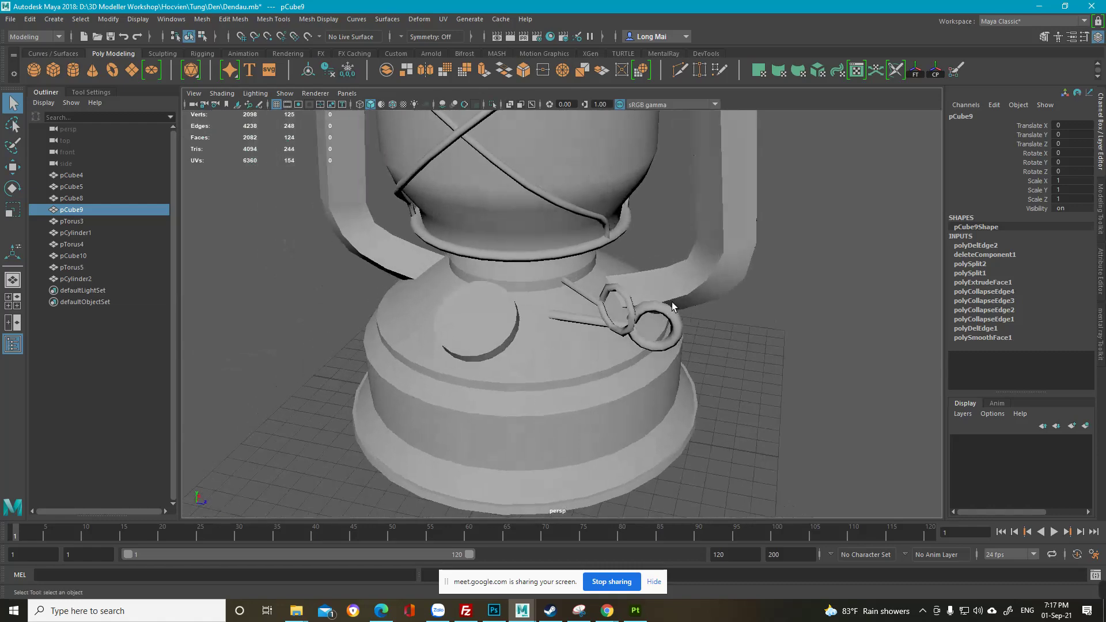
left_click(677, 309)
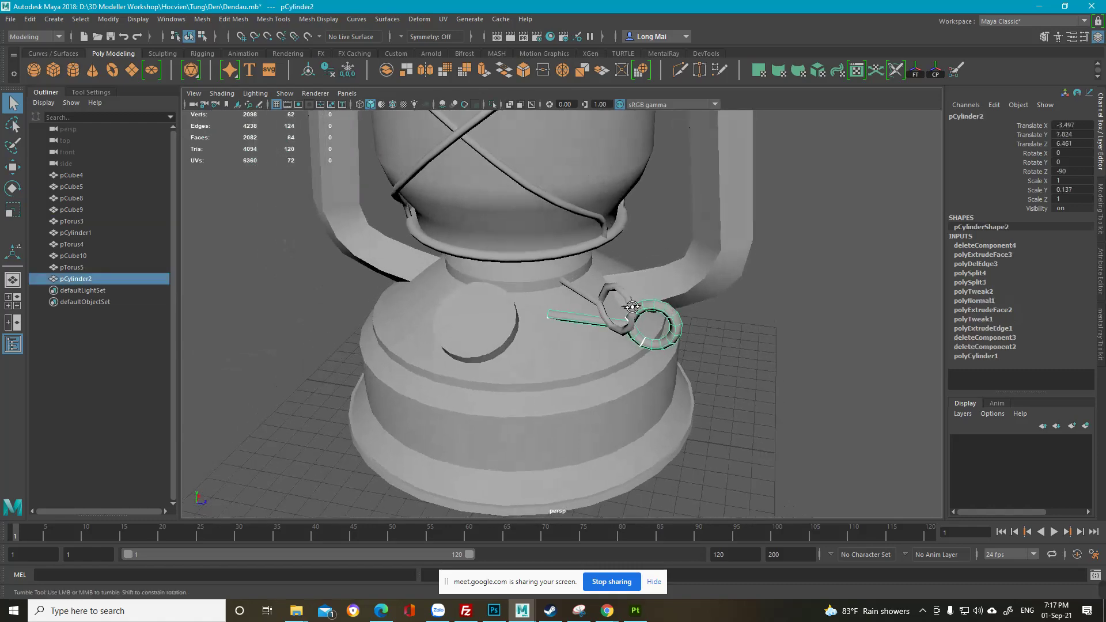
Step: Examine the lantern body's top cap and the small bracket plate beneath the carrying loop
left_click_drag(603, 299, 516, 323, "alt")
left_click(499, 216)
scroll(500, 216, "up", 5)
middle_click_drag(500, 216, 555, 333, "alt")
scroll(555, 333, "up", 3)
left_click_drag(555, 333, 494, 382, "alt")
scroll(533, 243, "up", 4)
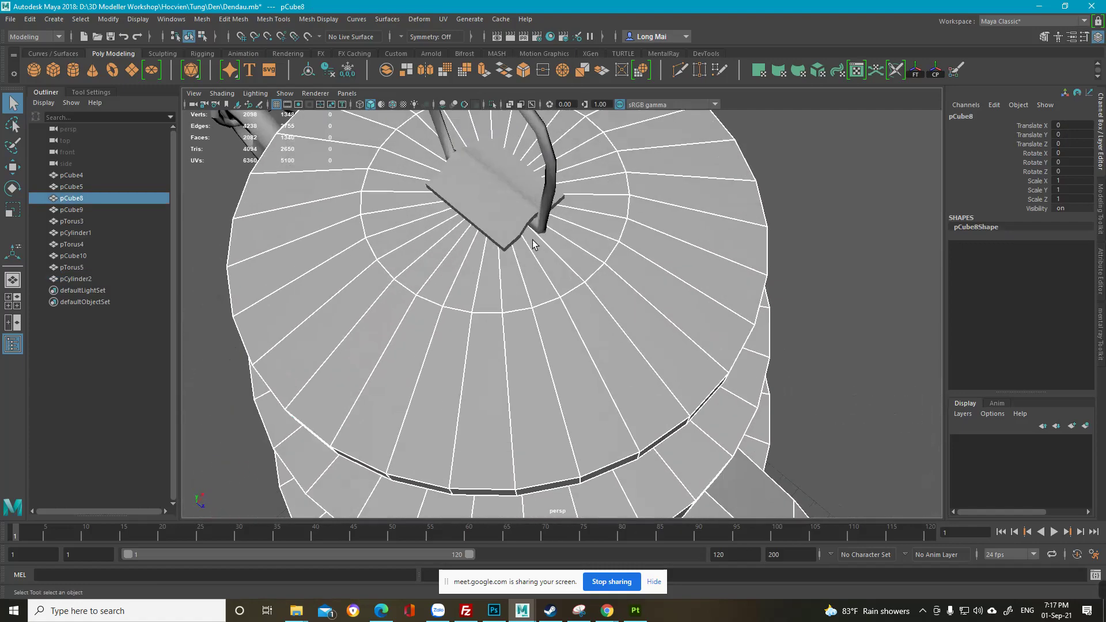
left_click(512, 231)
scroll(555, 283, "down", 5)
left_click_drag(556, 285, 629, 246, "alt")
Step: Shrink the Maya window, open the lantern reference photo in Photos and place it beside the model
left_click(1064, 5)
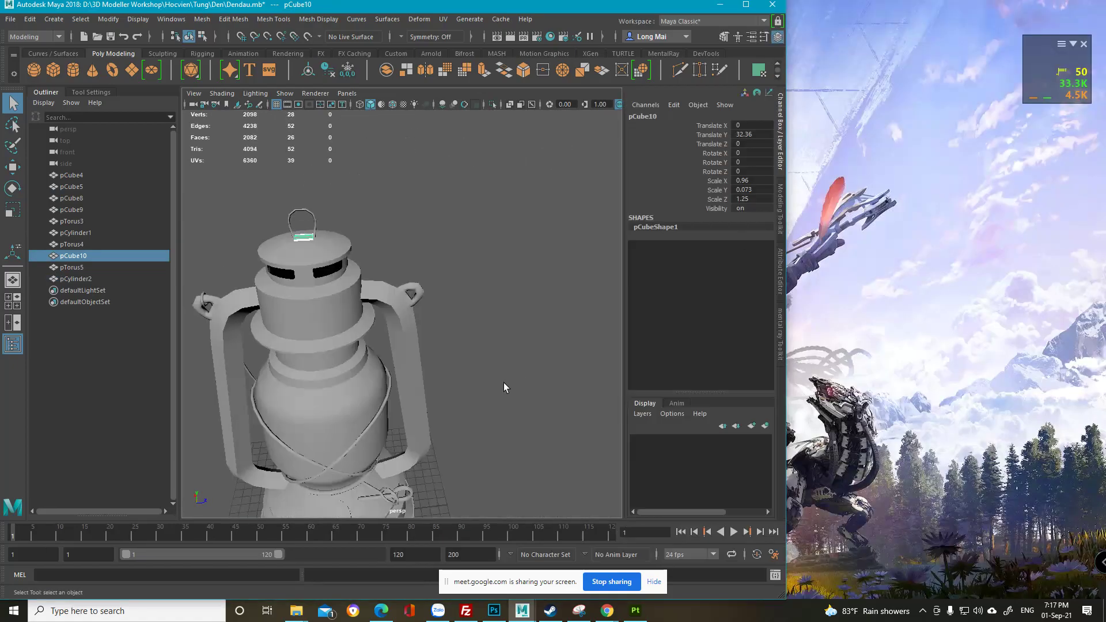
mouse_move(294, 612)
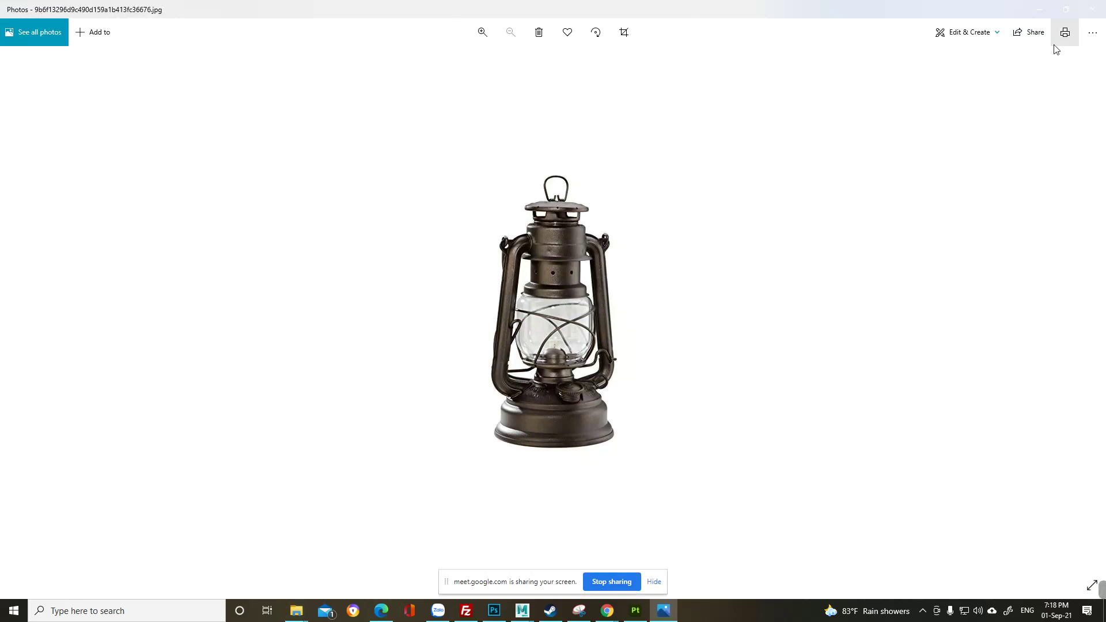
left_click(1066, 10)
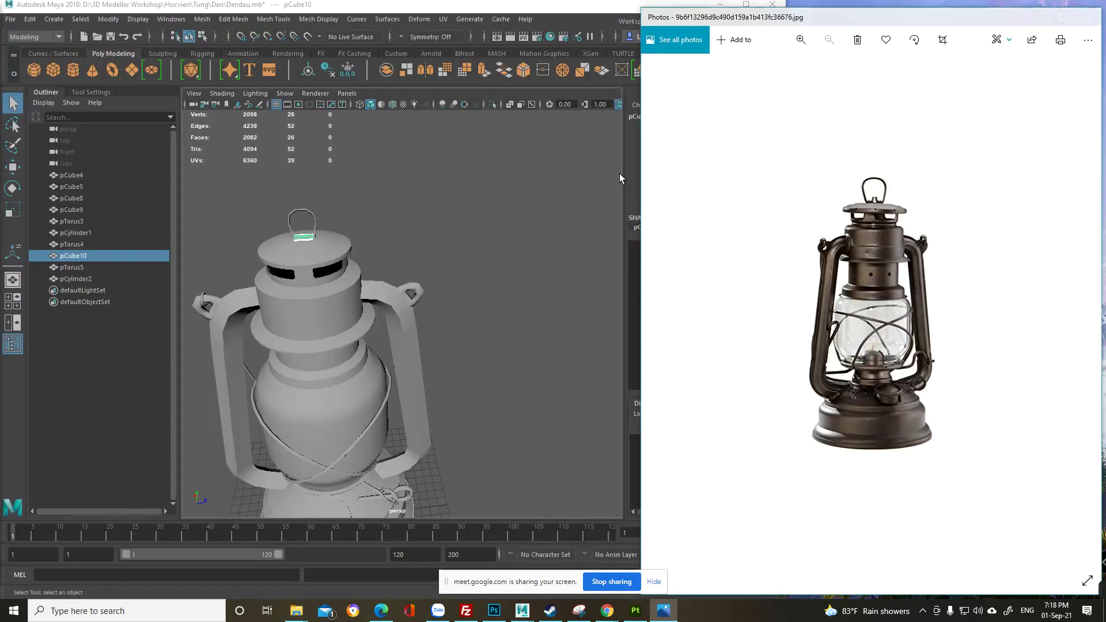
Step: Compare the lantern's overall shape with the reference photo in the perspective view and the shaded front view
middle_click_drag(422, 246, 501, 164, "alt")
left_click_drag(489, 271, 479, 194, "alt")
middle_click_drag(415, 322, 454, 223, "alt")
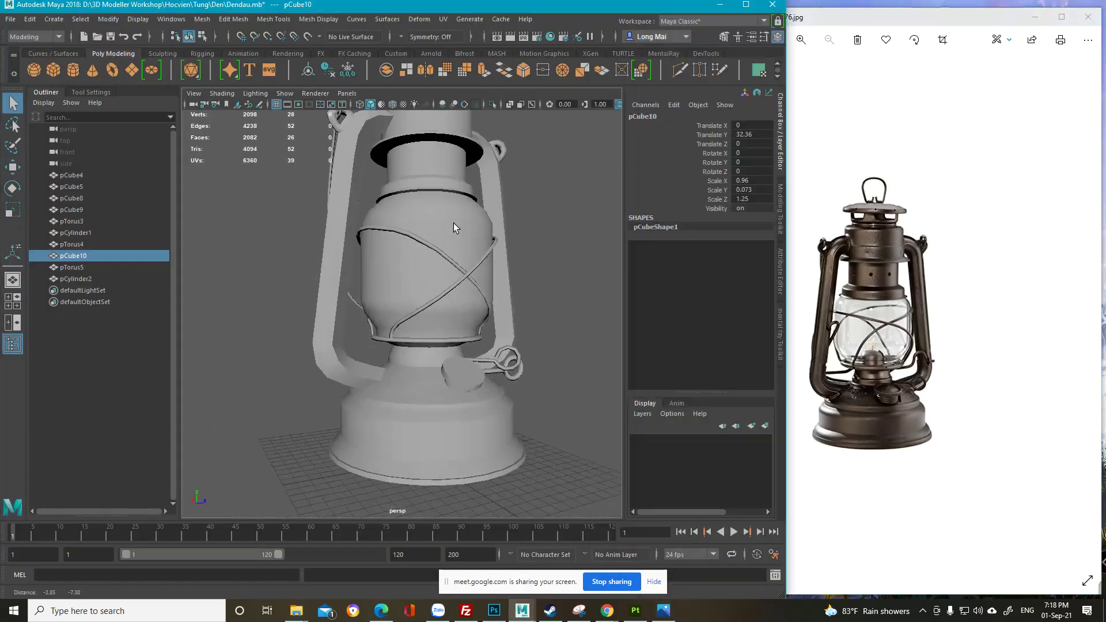
left_click_drag(454, 222, 445, 233, "alt")
key("space")
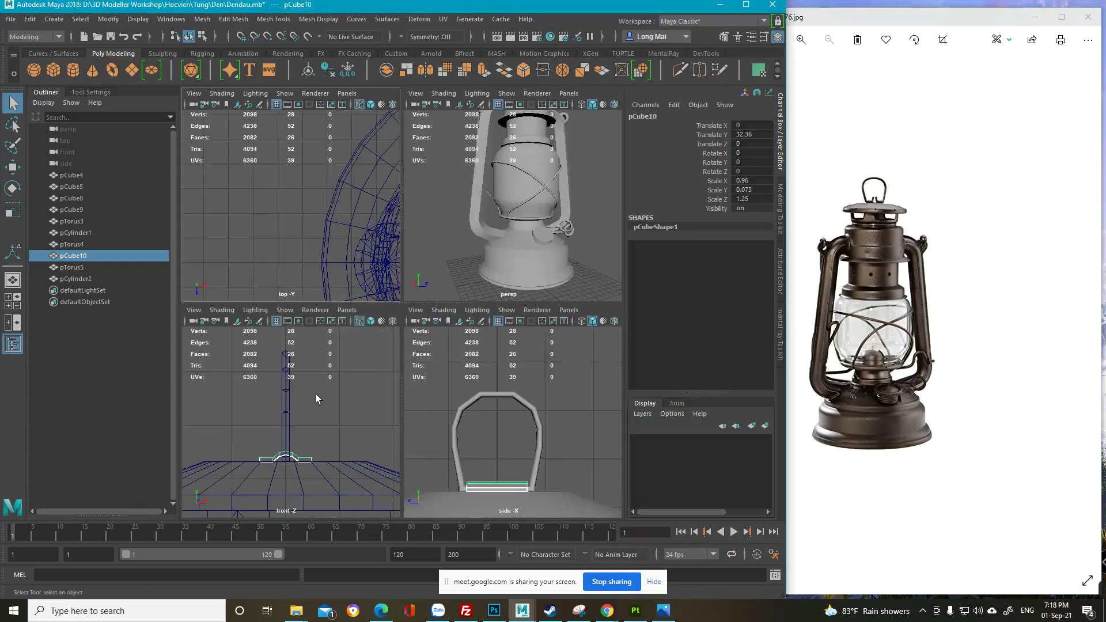
key("space")
key("space")
key("5")
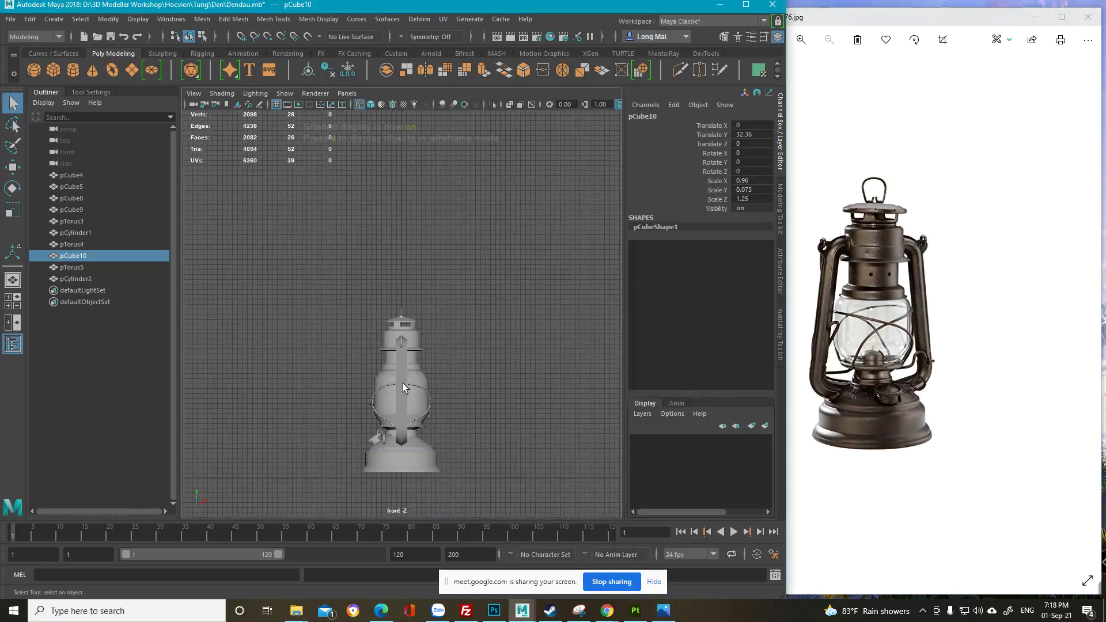
scroll(407, 300, "up", 6)
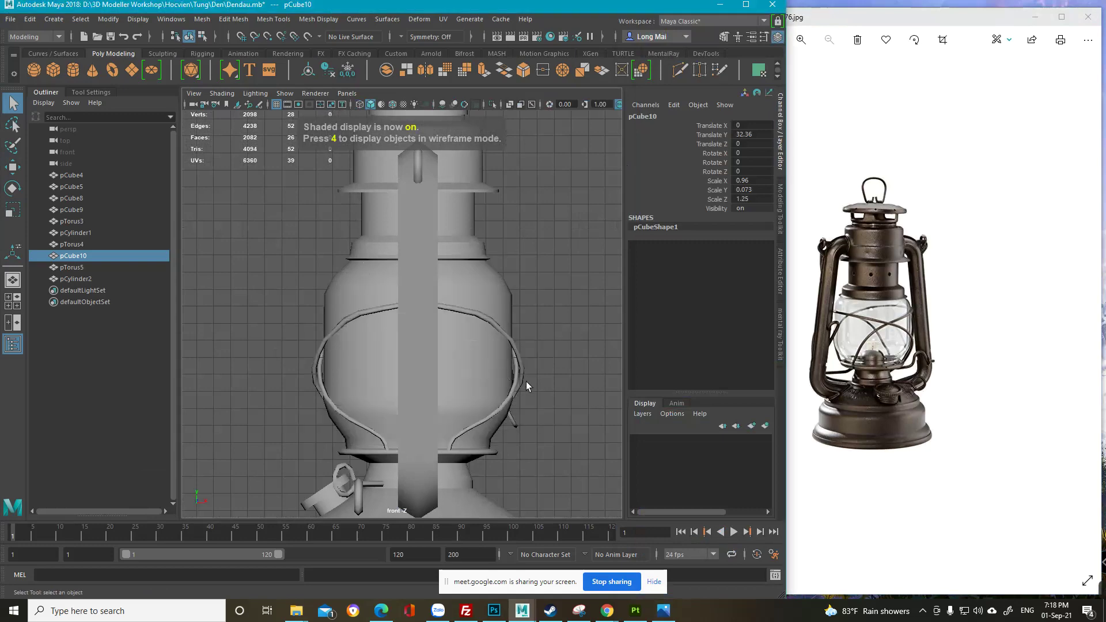
Step: Show the side view shaded and frame the whole lantern at a size comparable to the reference photo
key("space")
key("5")
key("space")
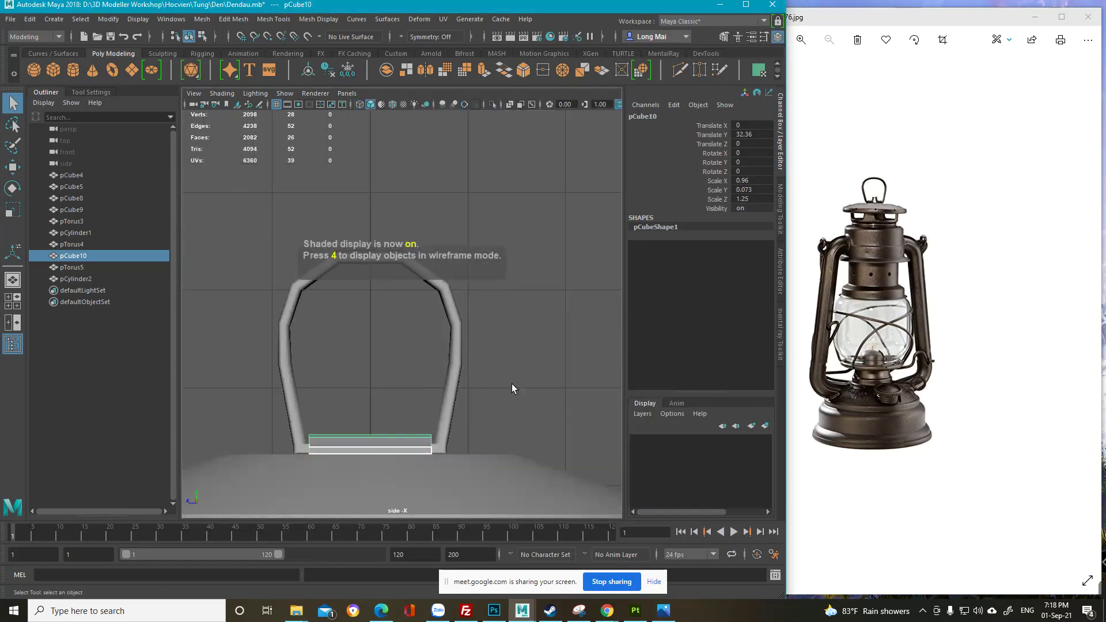
scroll(447, 264, "down", 8)
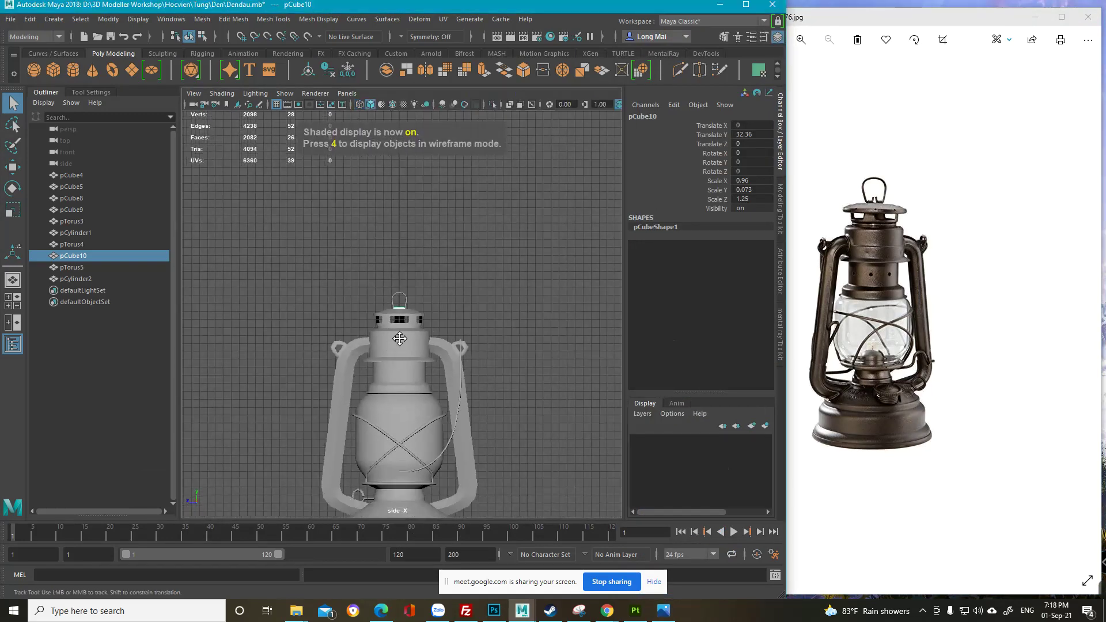
scroll(457, 382, "up", 4)
middle_click_drag(468, 374, 461, 375, "alt")
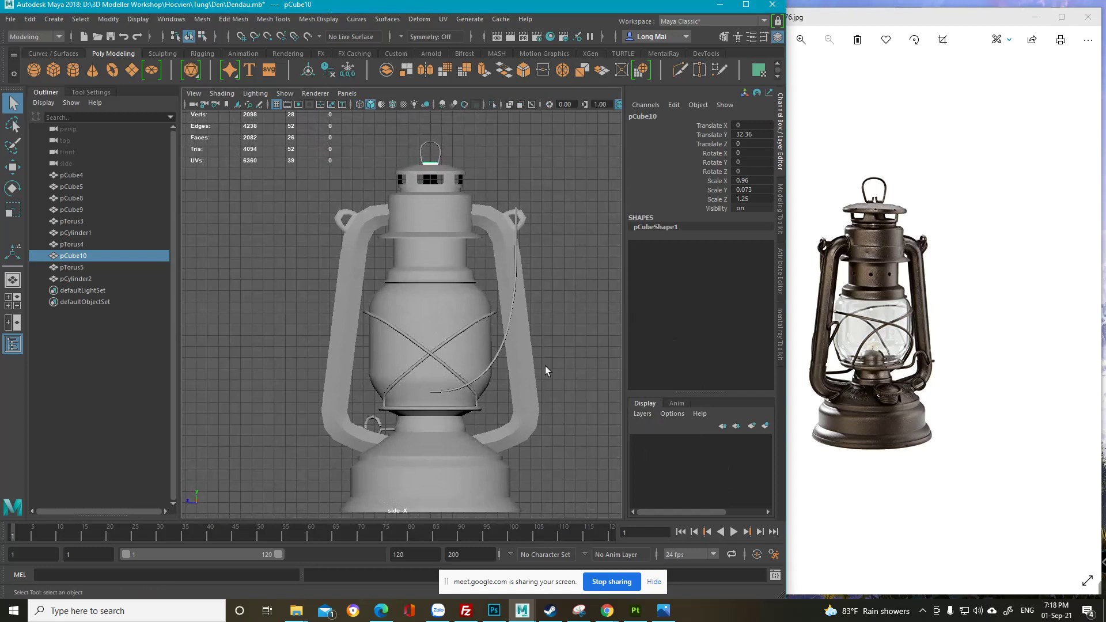
middle_click_drag(437, 325, 444, 316, "alt")
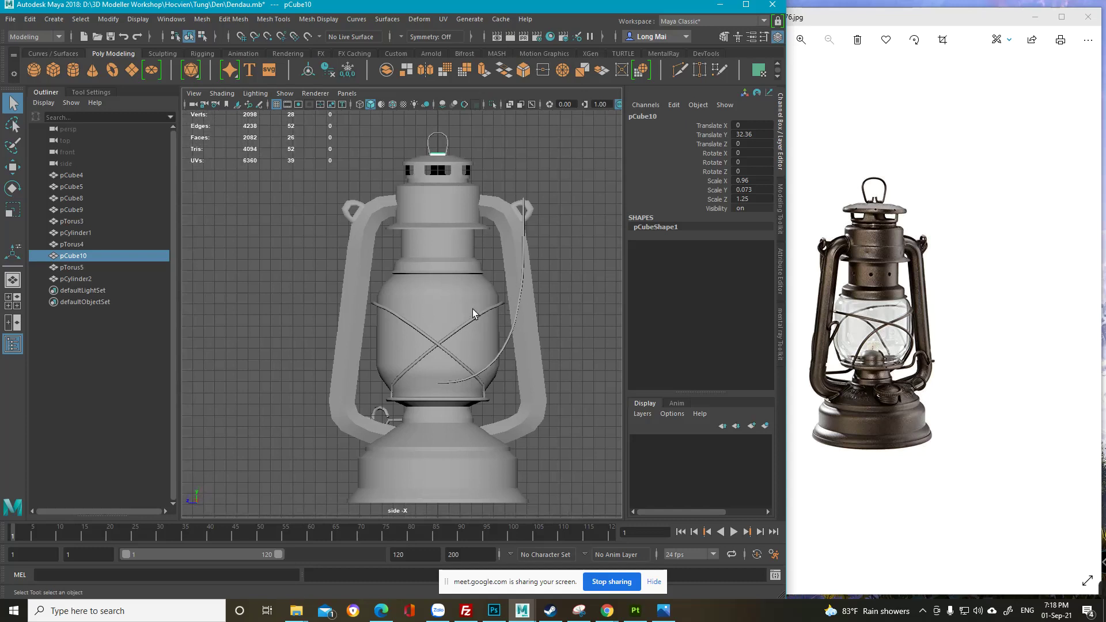
middle_click_drag(473, 308, 491, 299, "alt")
right_click_drag(491, 298, 470, 305, "alt")
left_click_drag(469, 305, 450, 310, "alt")
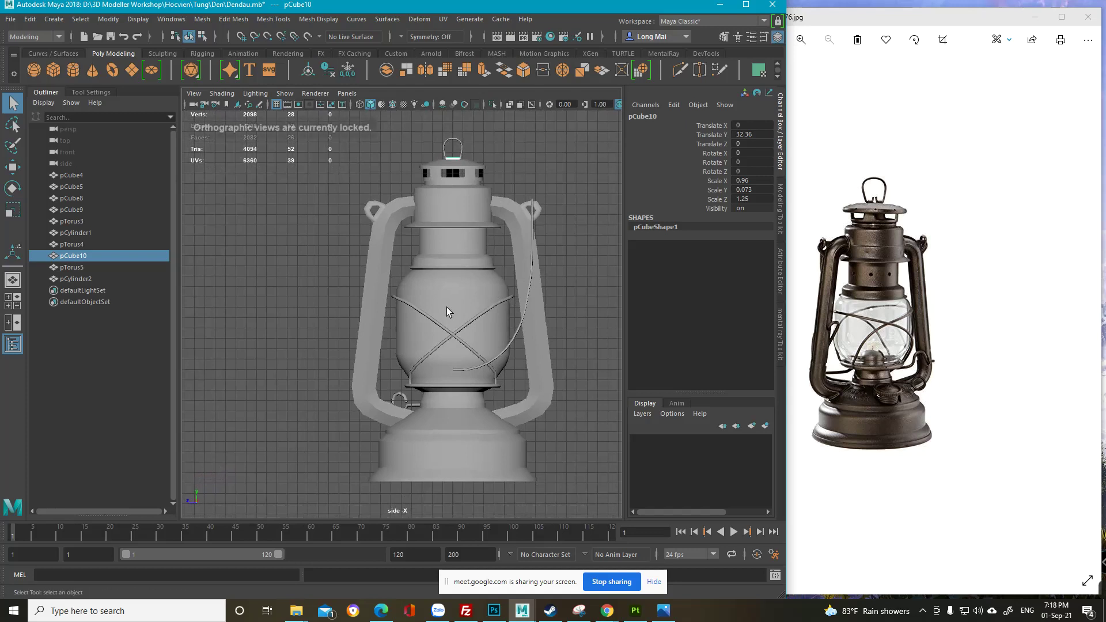
mouse_move(447, 305)
right_mouse_down("alt")
mouse_move(461, 293)
mouse_move(454, 279)
mouse_move(457, 288)
right_mouse_up("alt")
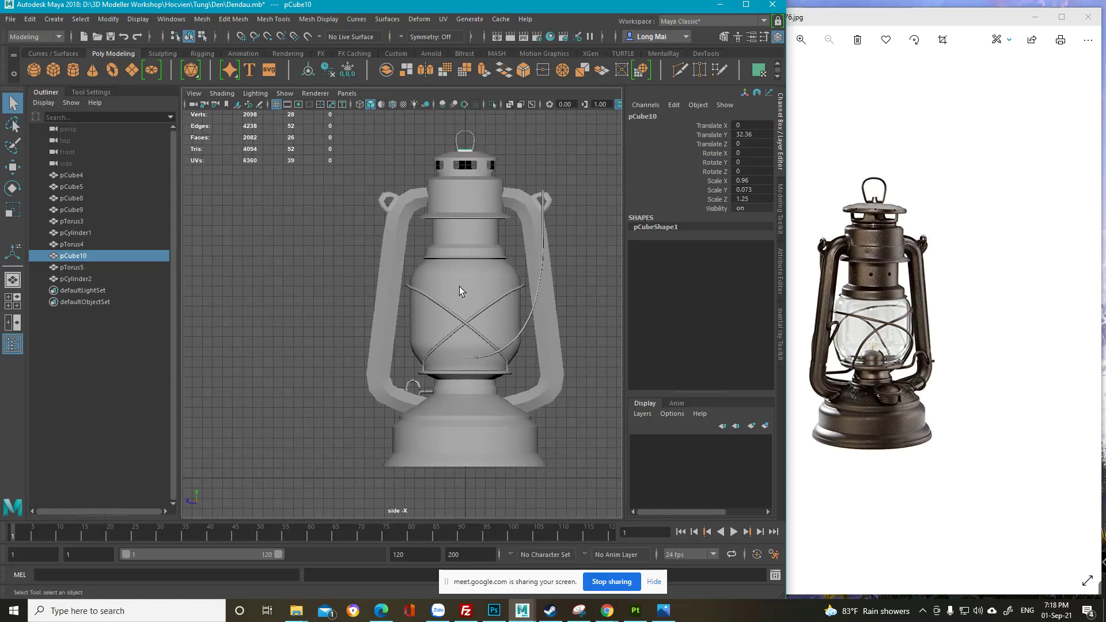
Step: Move the vertex rings of the collar and glass shoulder slightly down on the lantern body, and return to object mode
left_click(459, 286)
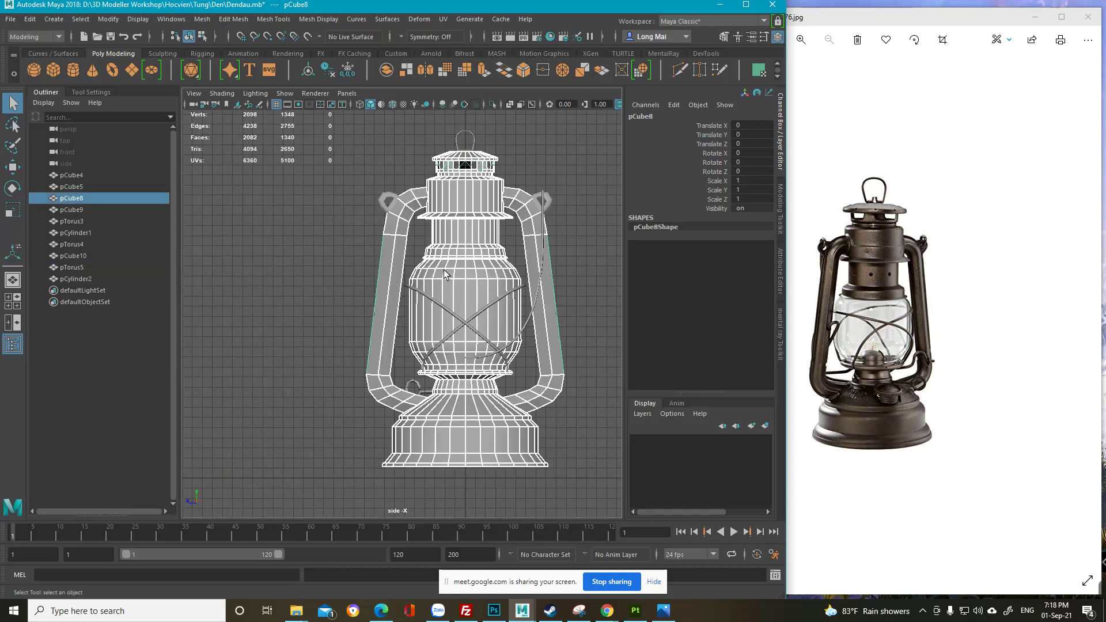
key("F9")
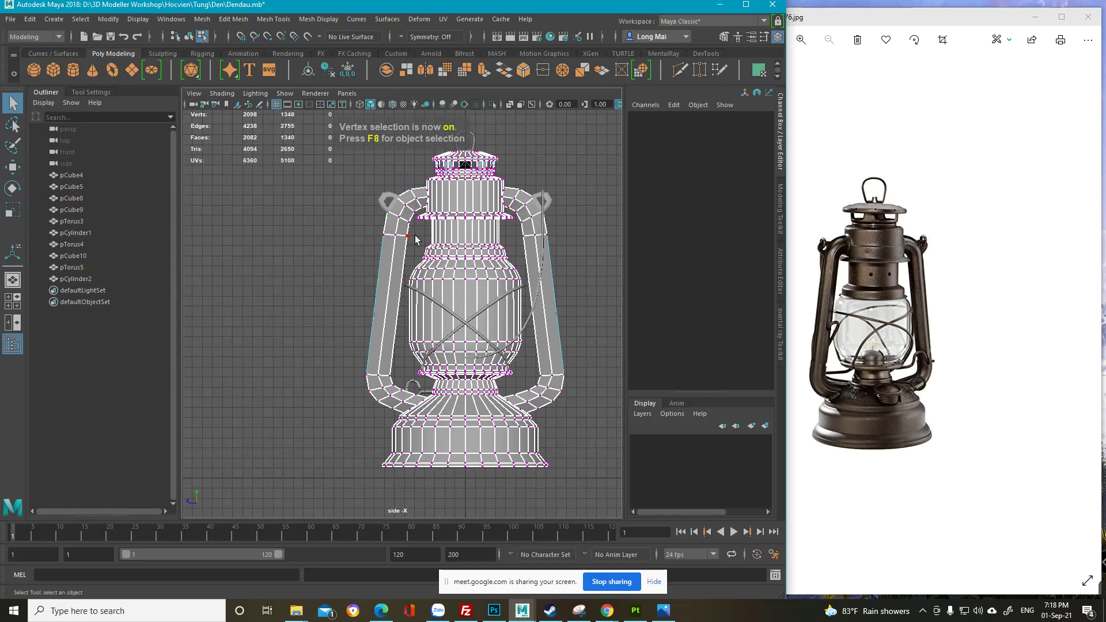
scroll(415, 235, "up", 2)
left_click_drag(417, 226, 545, 279)
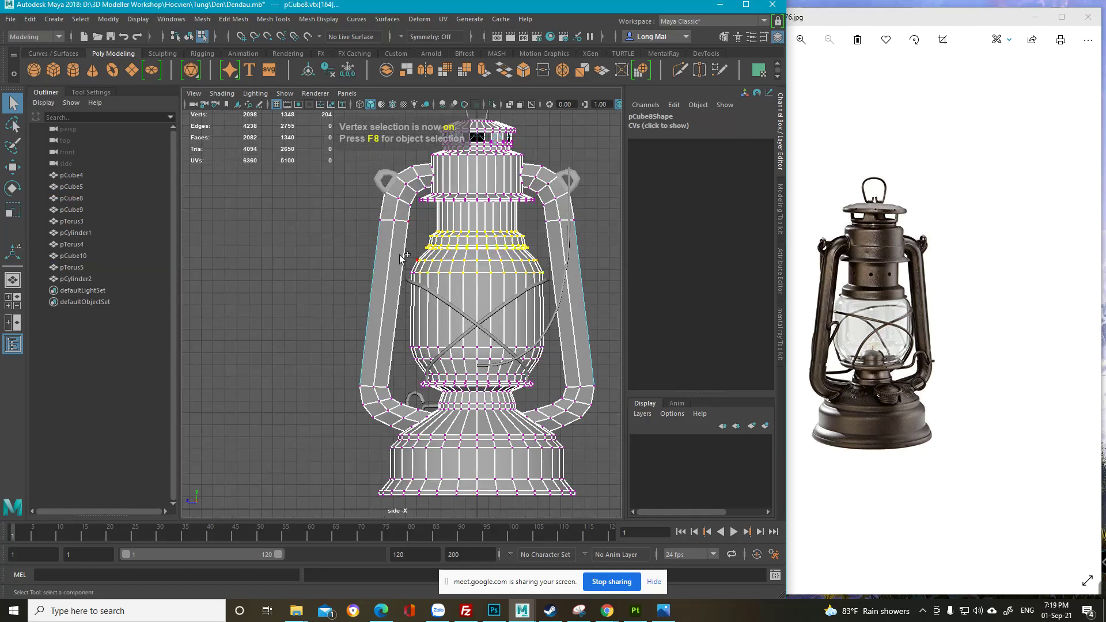
key("w")
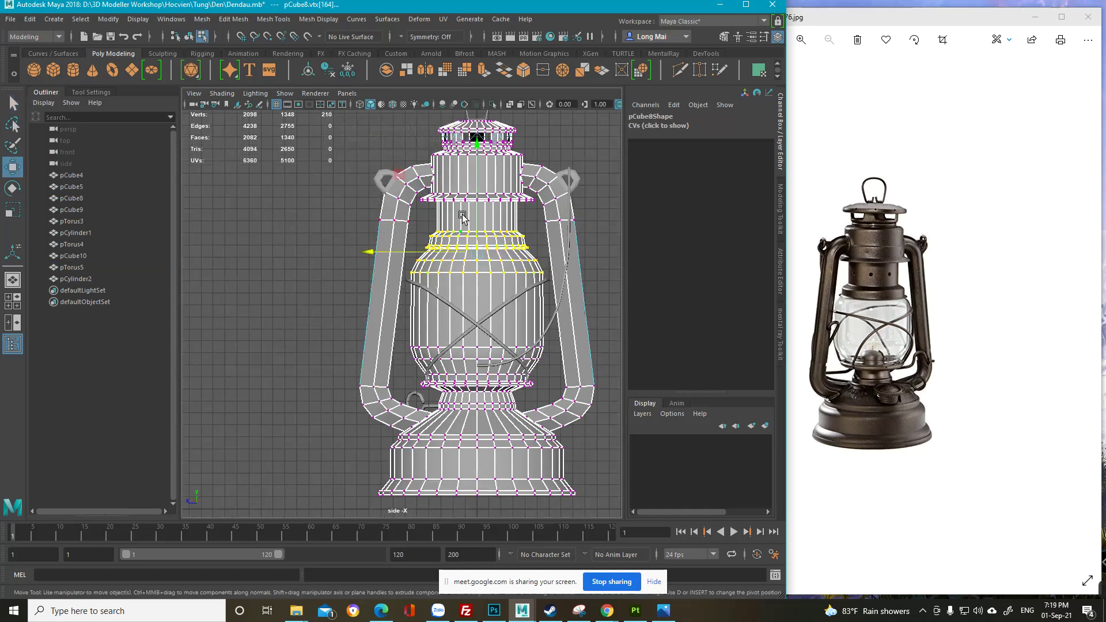
left_click_drag(477, 222, 475, 208)
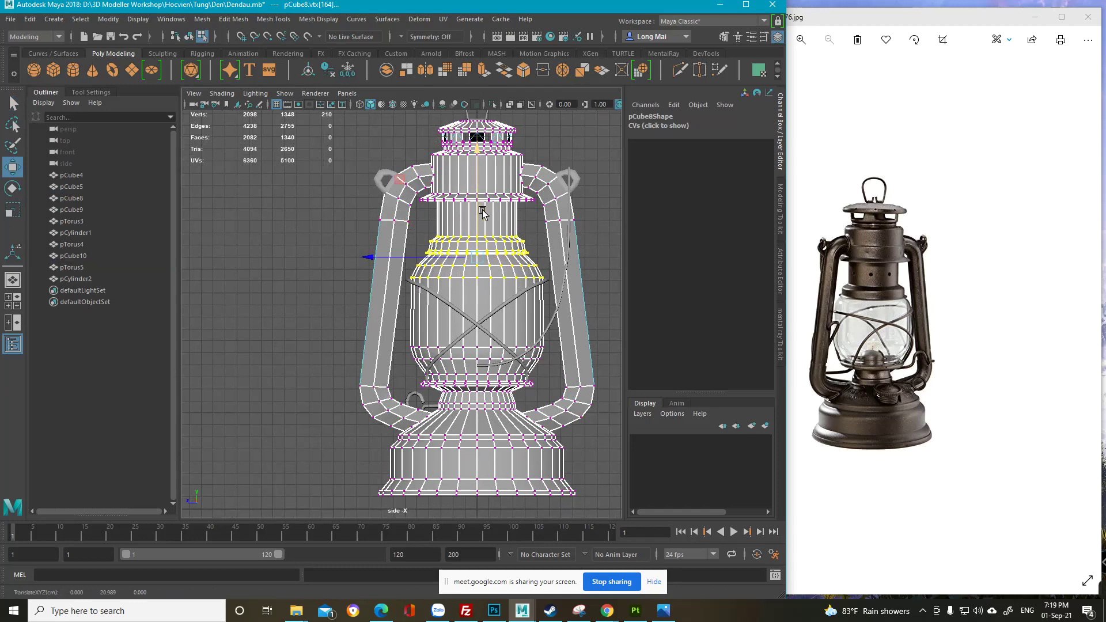
key("F8")
left_click(588, 203)
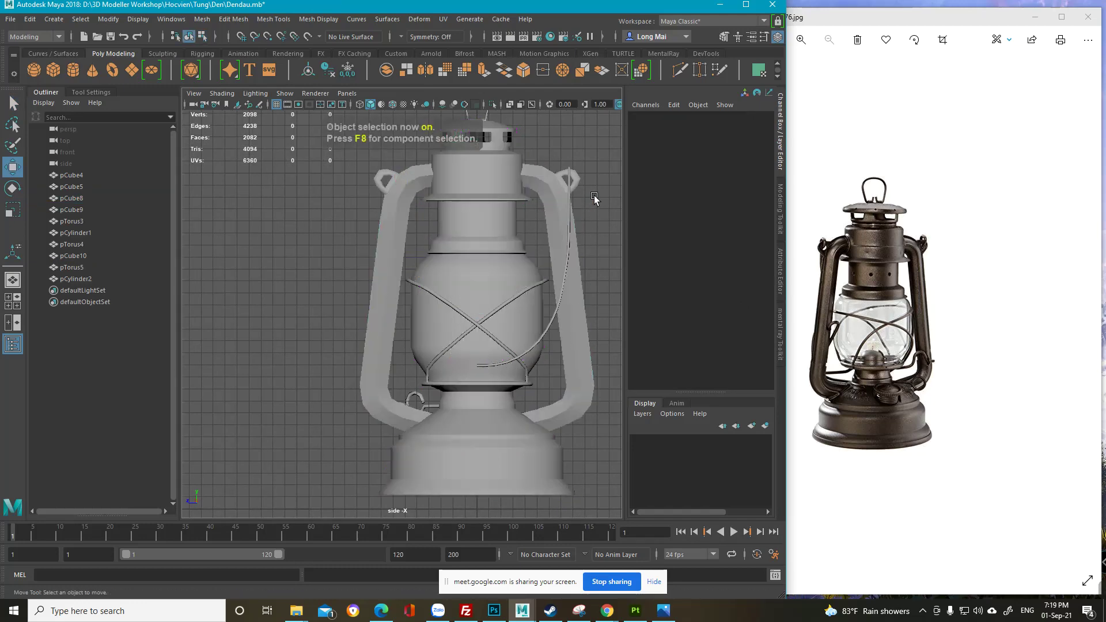
Step: Compare the lantern's chimney and cap with the reference photo up close and put the lantern body in face selection mode
scroll(563, 245, "up", 3)
scroll(556, 268, "up", 4)
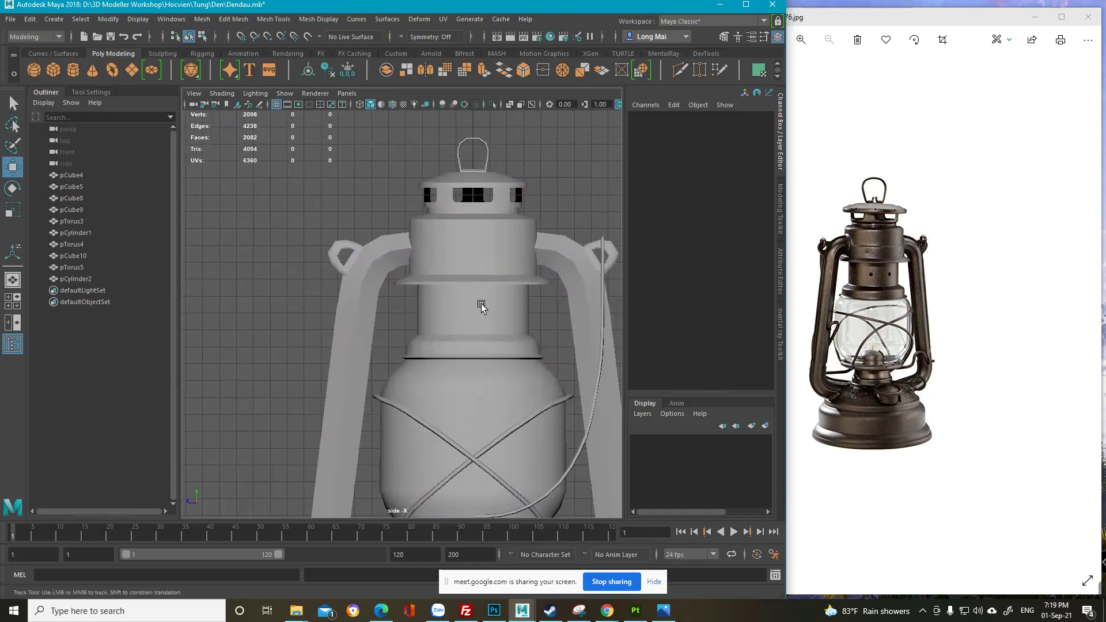
middle_click_drag(481, 303, 474, 302, "alt")
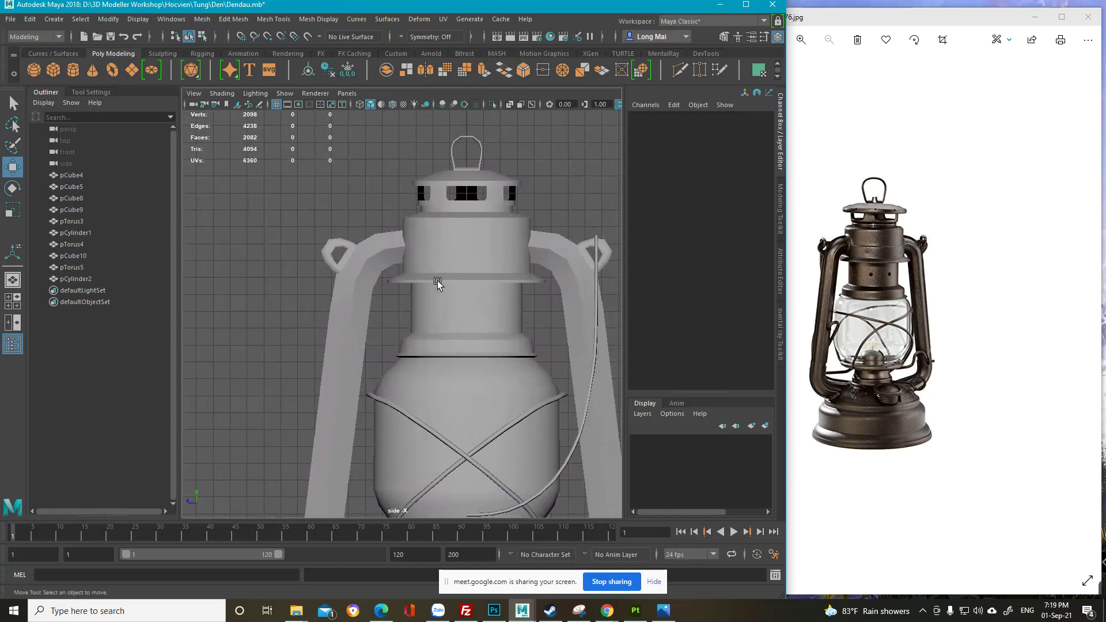
middle_click_drag(454, 258, 455, 277, "alt")
scroll(455, 275, "up", 3)
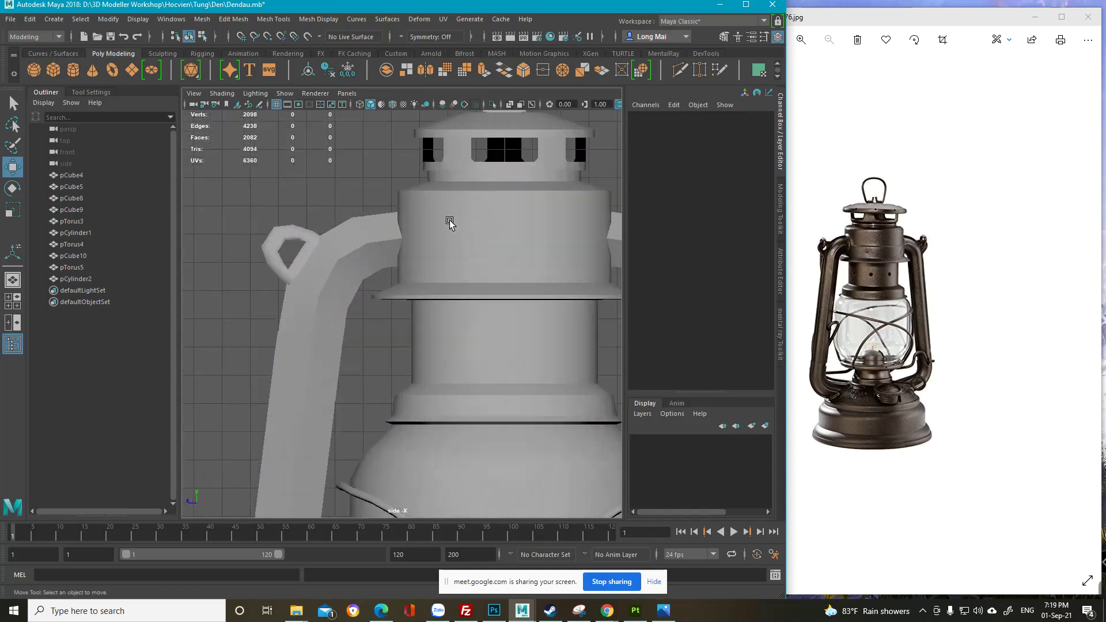
left_click(468, 118)
key("F11")
scroll(908, 194, "up", 5)
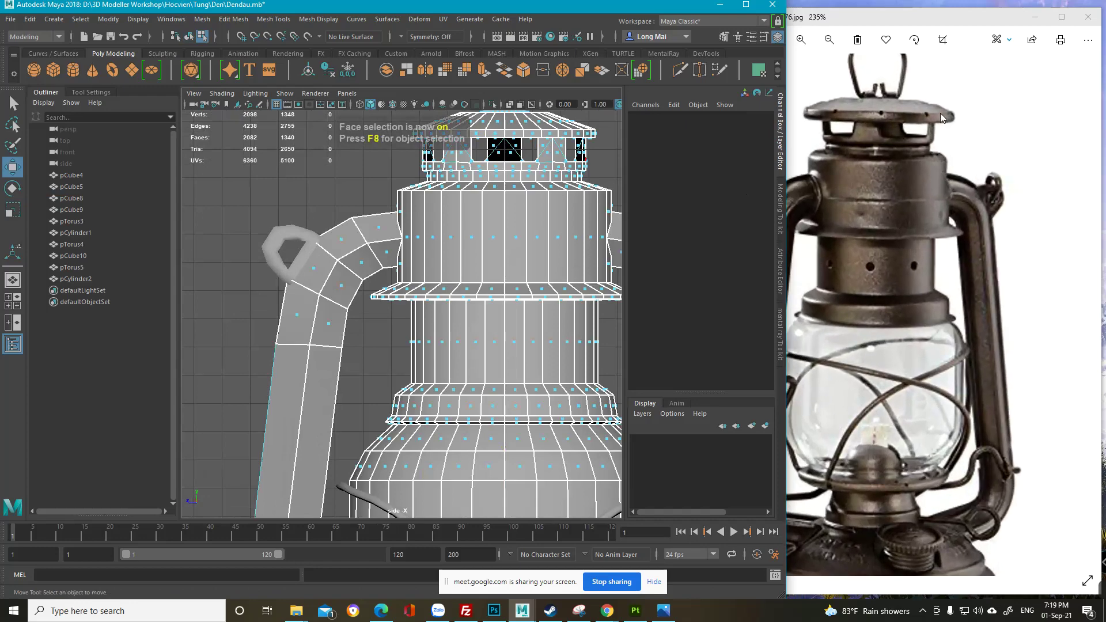
Step: Select the face loop around the chimney cap's rim and scale it outward horizontally so the cap overhangs the vents more
middle_click_drag(473, 207, 393, 299, "alt")
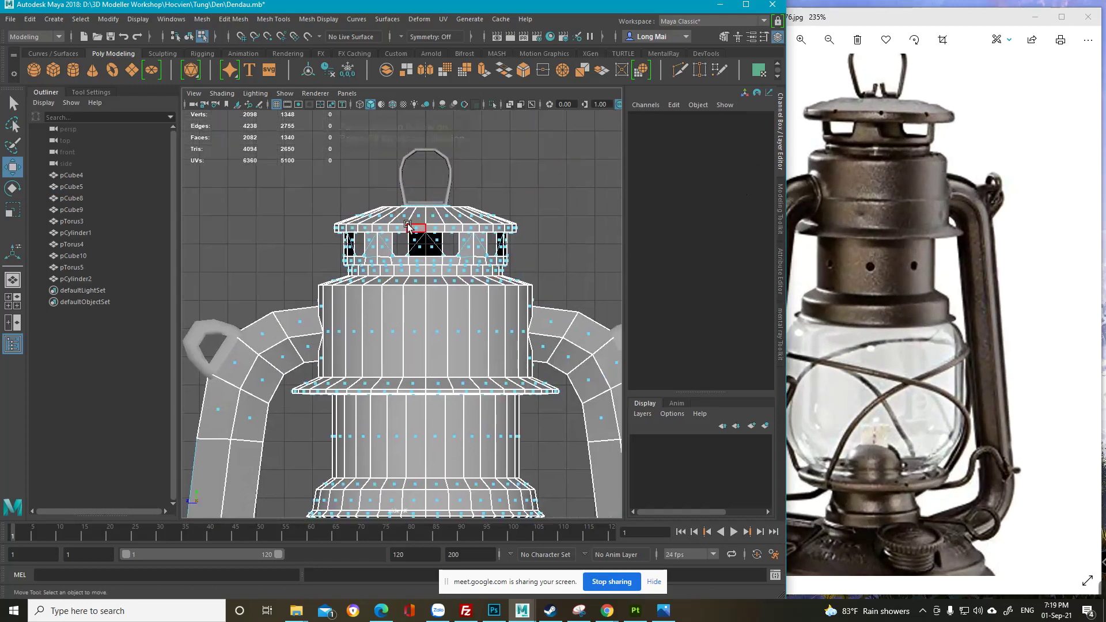
key("q")
left_click(352, 229)
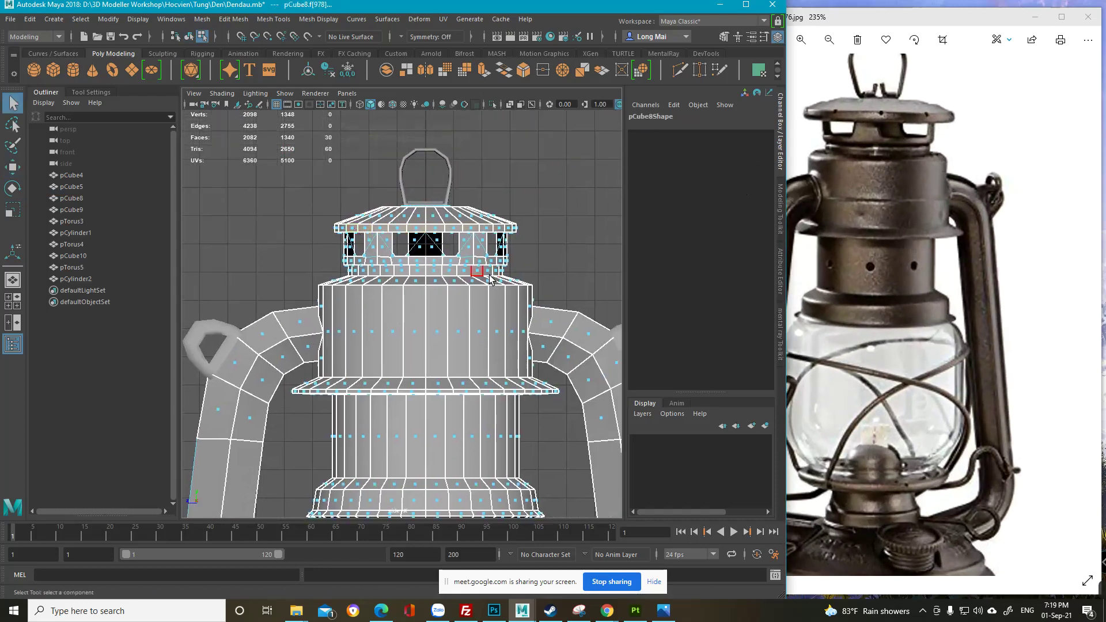
key("r")
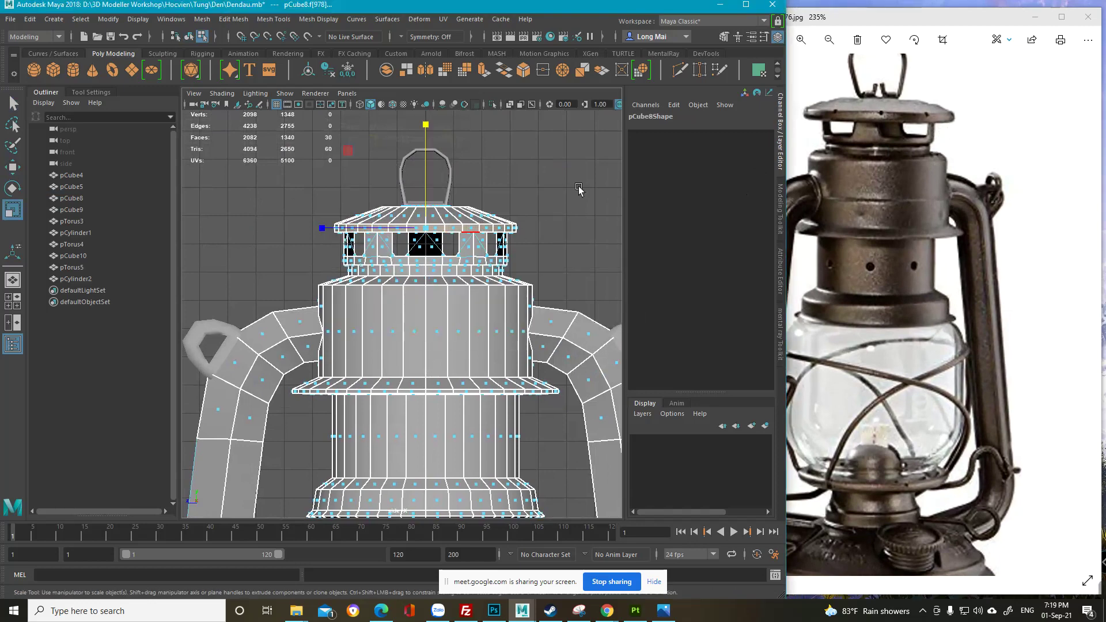
key("space")
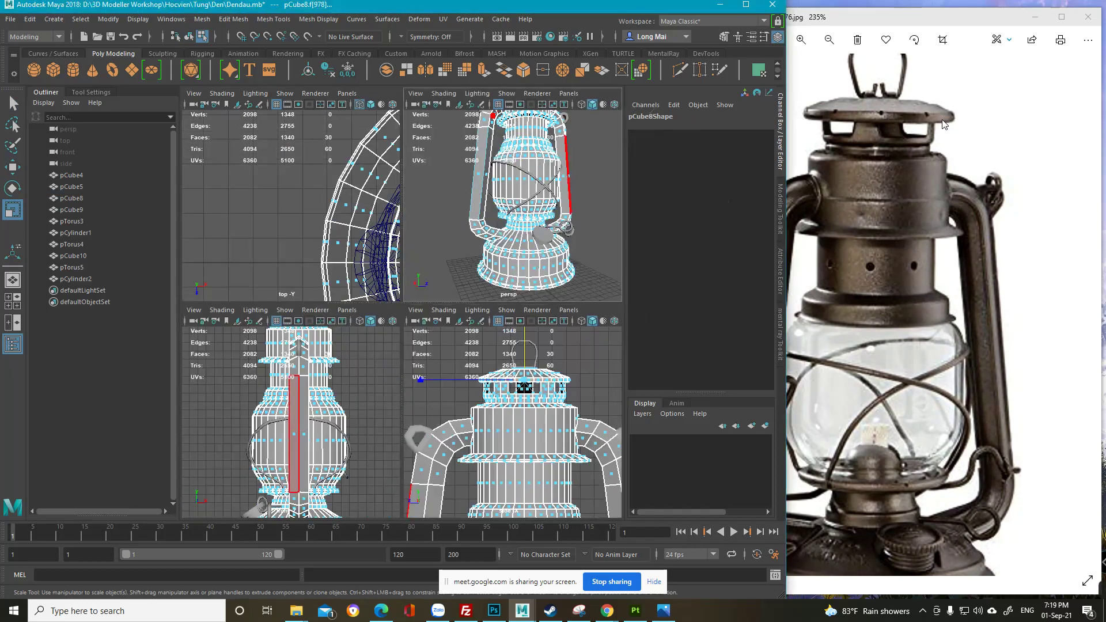
scroll(507, 208, "up", 5)
key("space")
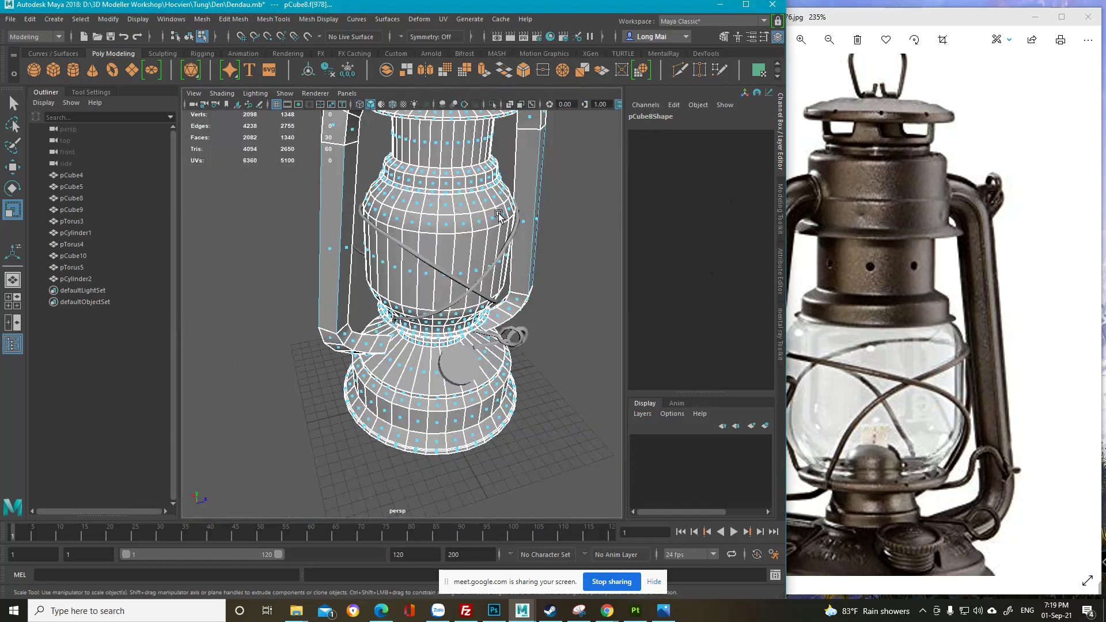
left_click_drag(498, 215, 354, 263, "alt")
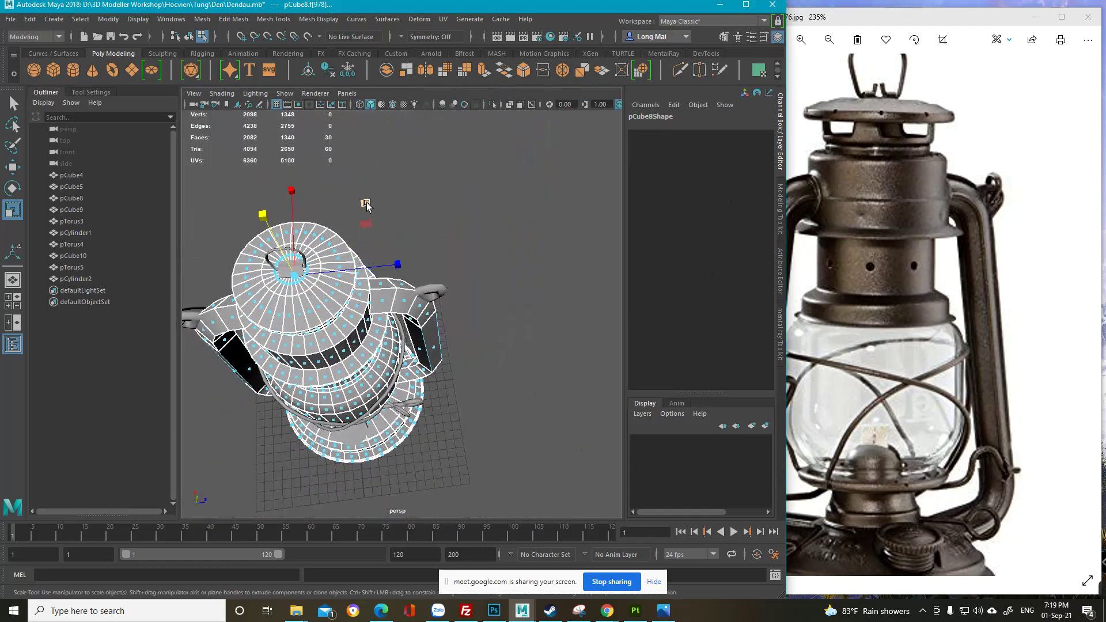
left_click_drag(366, 206, 365, 274, "alt")
middle_click_drag(365, 274, 445, 277, "alt")
scroll(445, 277, "up", 5)
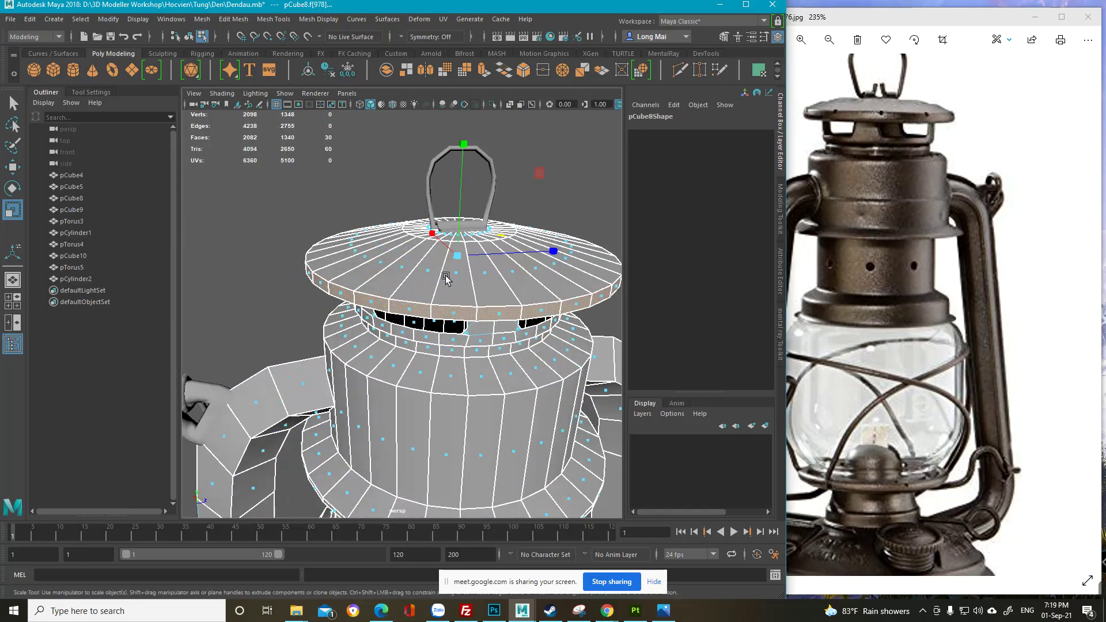
mouse_move(445, 278)
left_mouse_down("alt")
mouse_move(438, 298)
mouse_move(437, 269)
left_mouse_up("alt")
Step: Select the face ring at the top of the cap, scale it outward horizontally, and return to object mode with nothing selected
left_click_drag(357, 175, 507, 206)
left_click_drag(507, 206, 440, 223, "alt")
key("space")
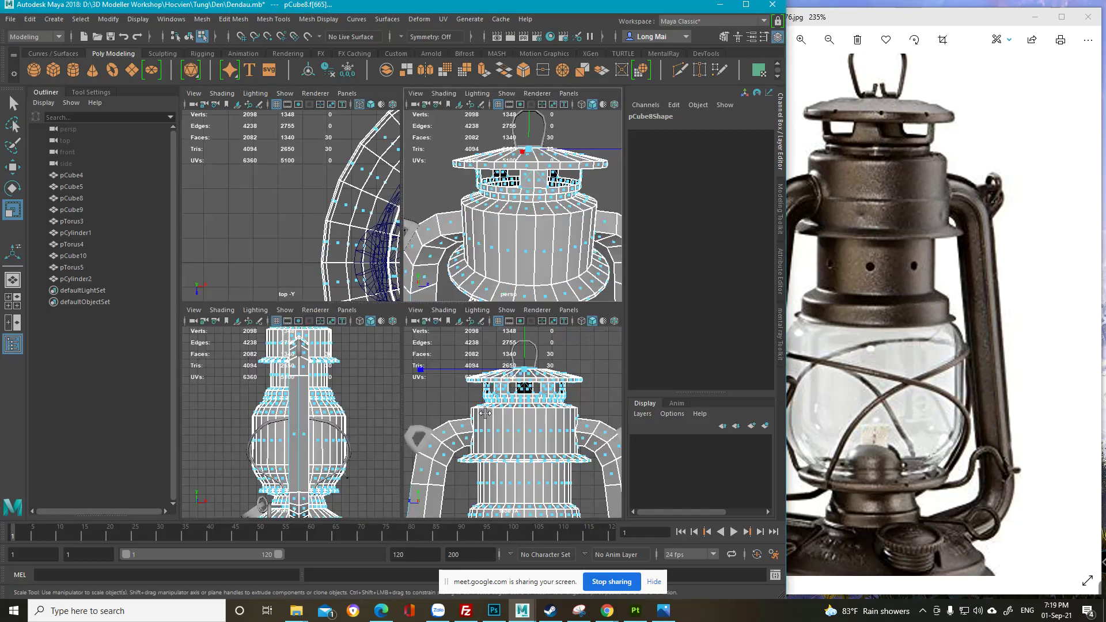
key("space")
middle_click_drag(475, 275, 469, 358, "alt")
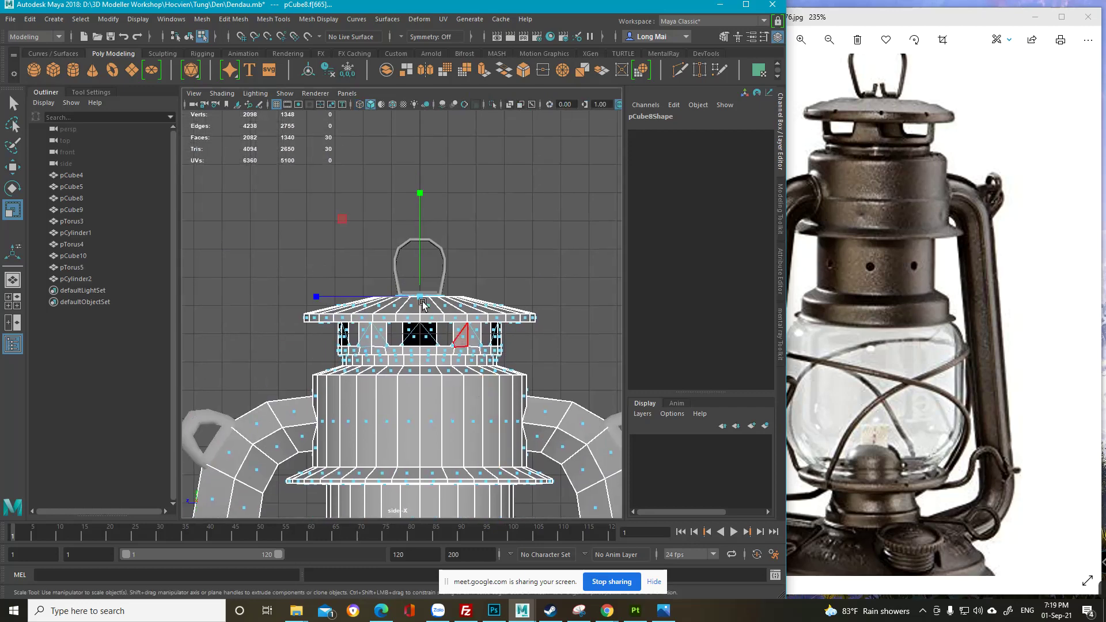
scroll(447, 319, "up", 2)
scroll(422, 276, "up", 1)
left_click_drag(431, 276, 474, 270, "ctrl")
scroll(474, 269, "down", 5)
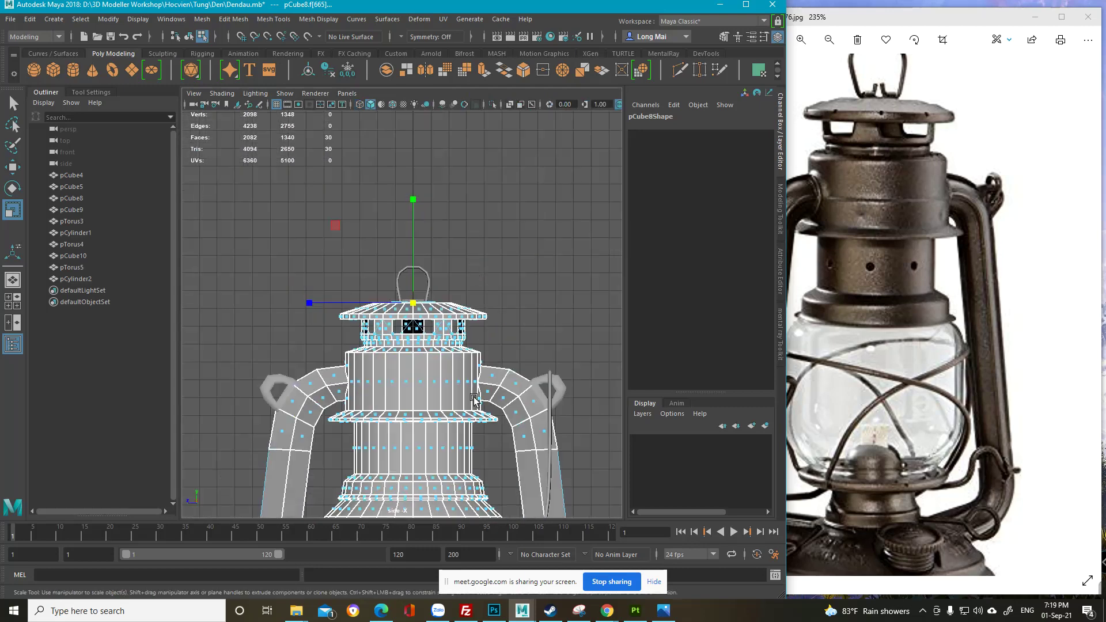
scroll(459, 299, "down", 4)
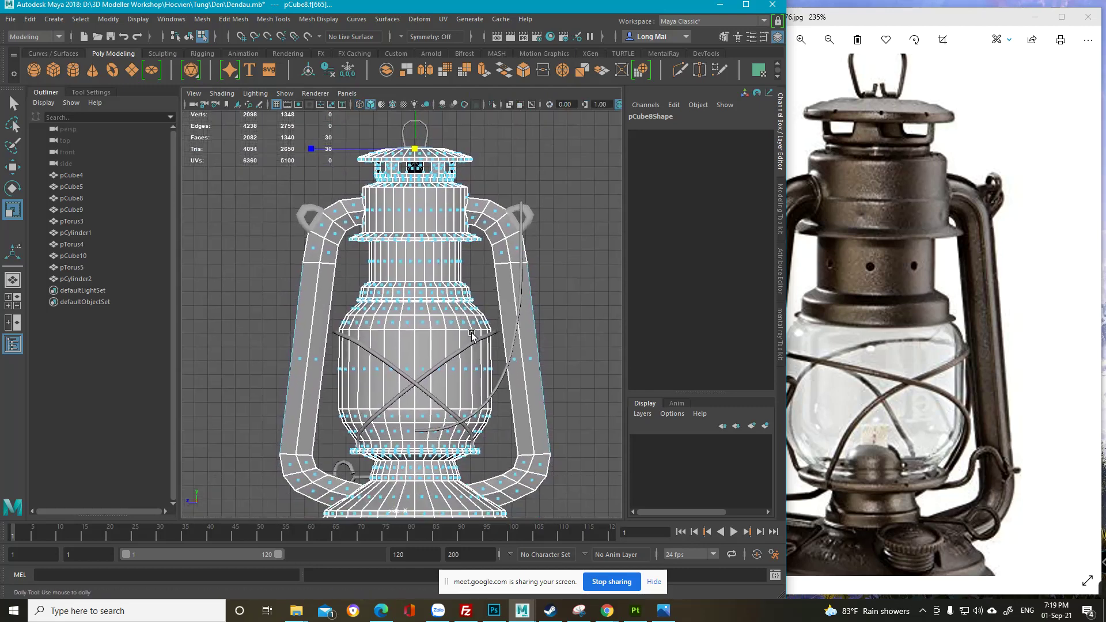
key("F8")
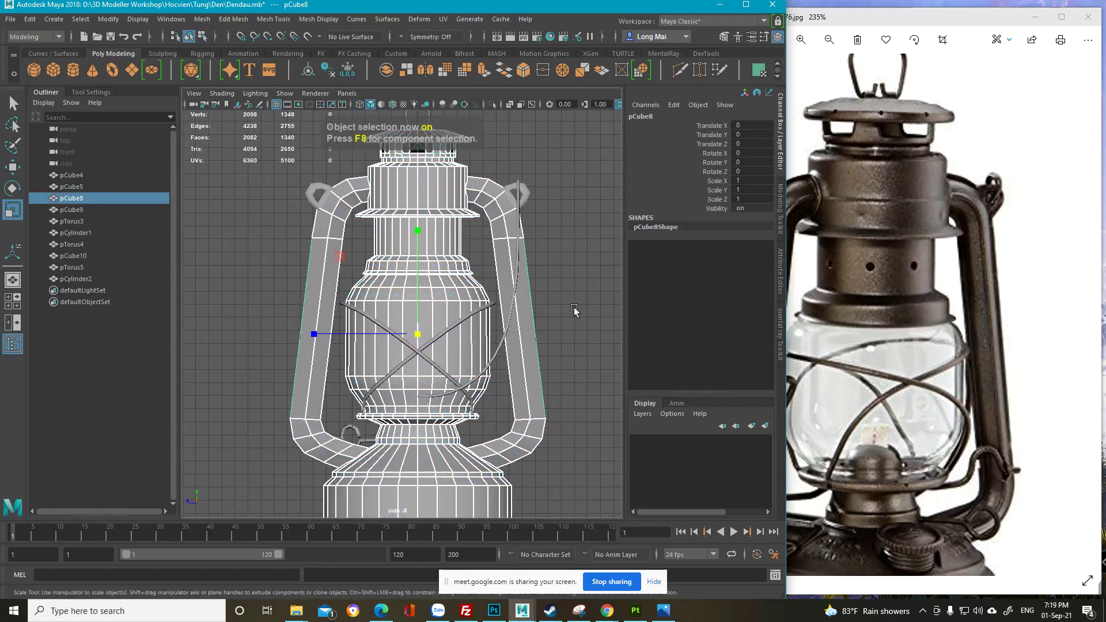
left_click(574, 306)
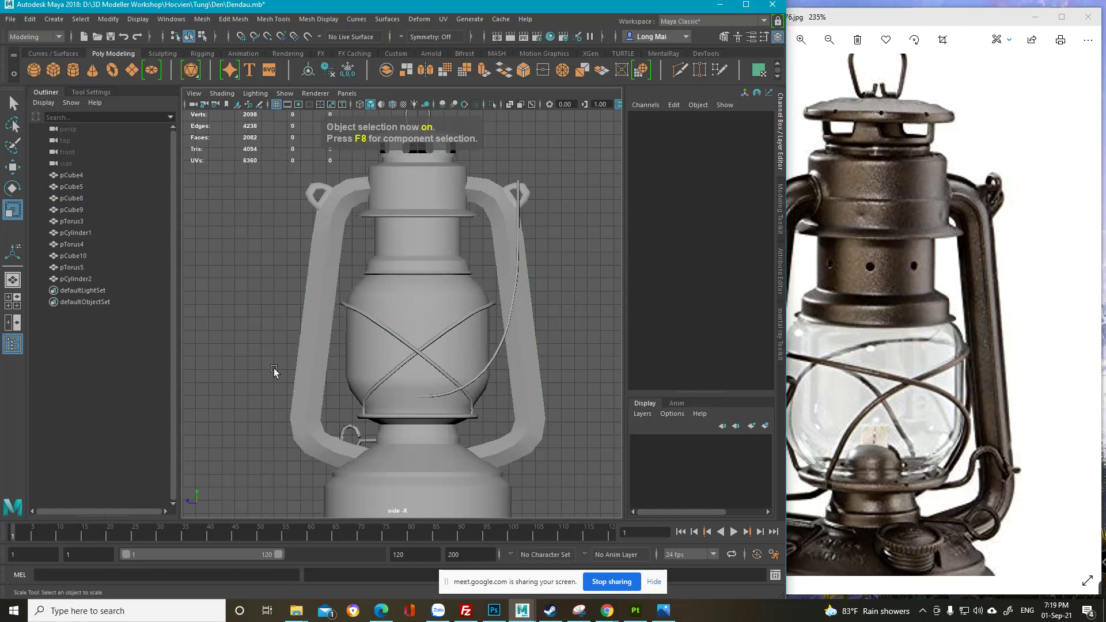
Step: Compare the lower glass, burner and base with the reference photo and put the lantern body in edge selection mode
left_click(870, 432)
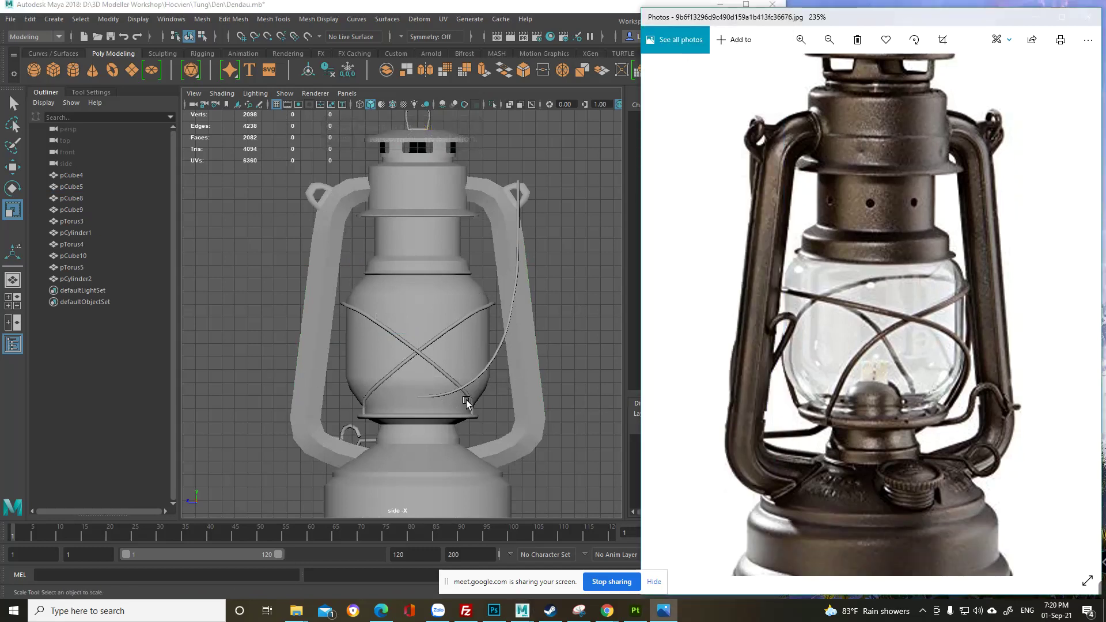
left_click(392, 413)
middle_click_drag(392, 412, 401, 367, "alt")
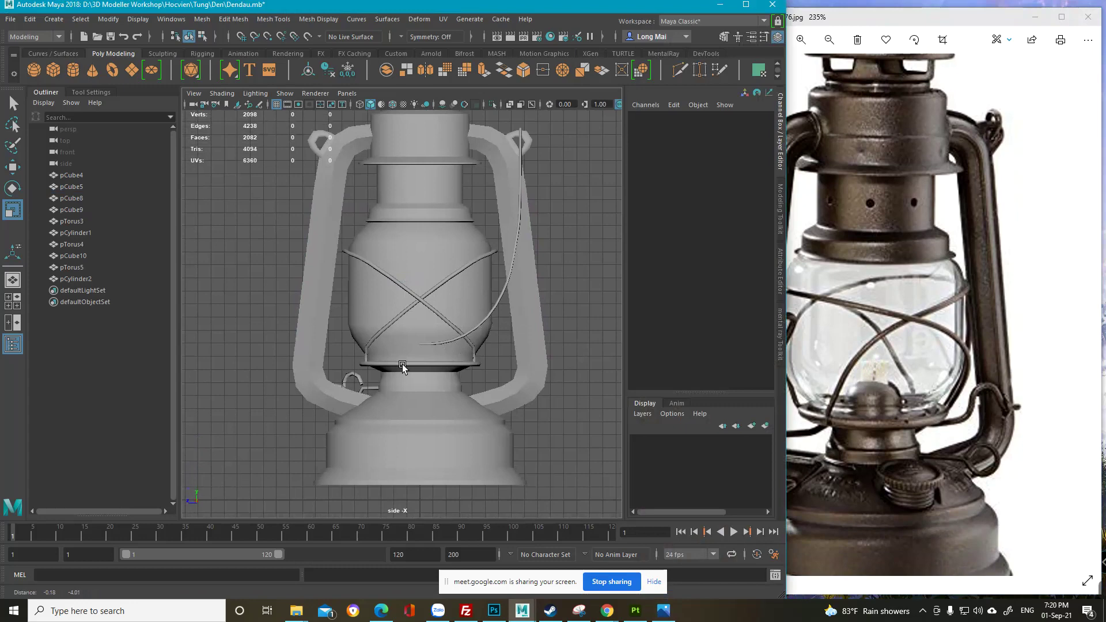
left_click(885, 443)
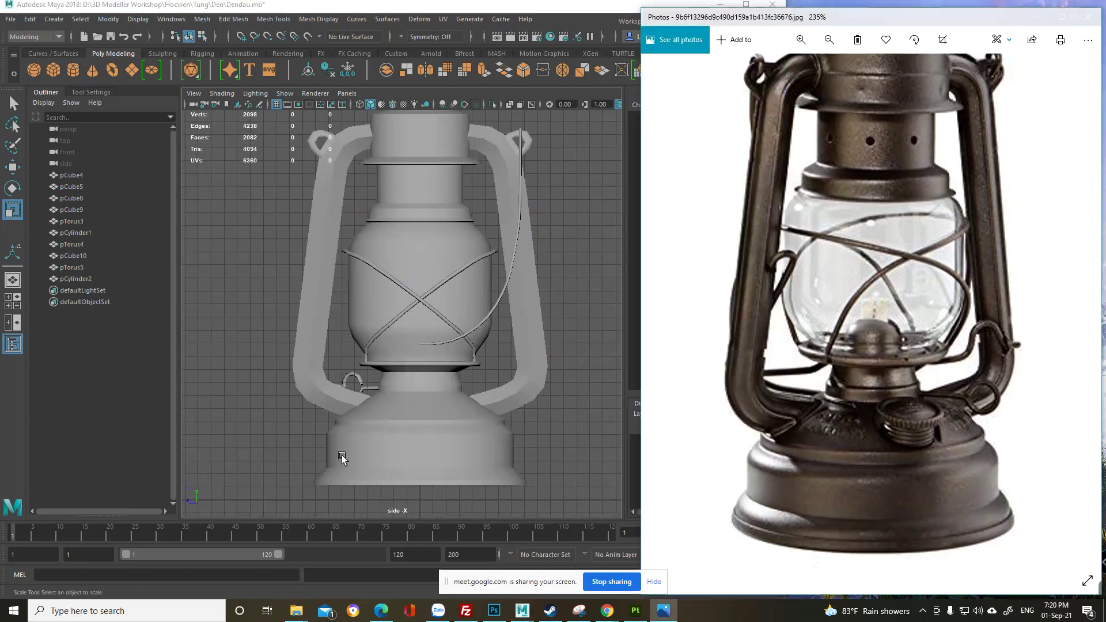
left_click(336, 472)
scroll(432, 485, "up", 2)
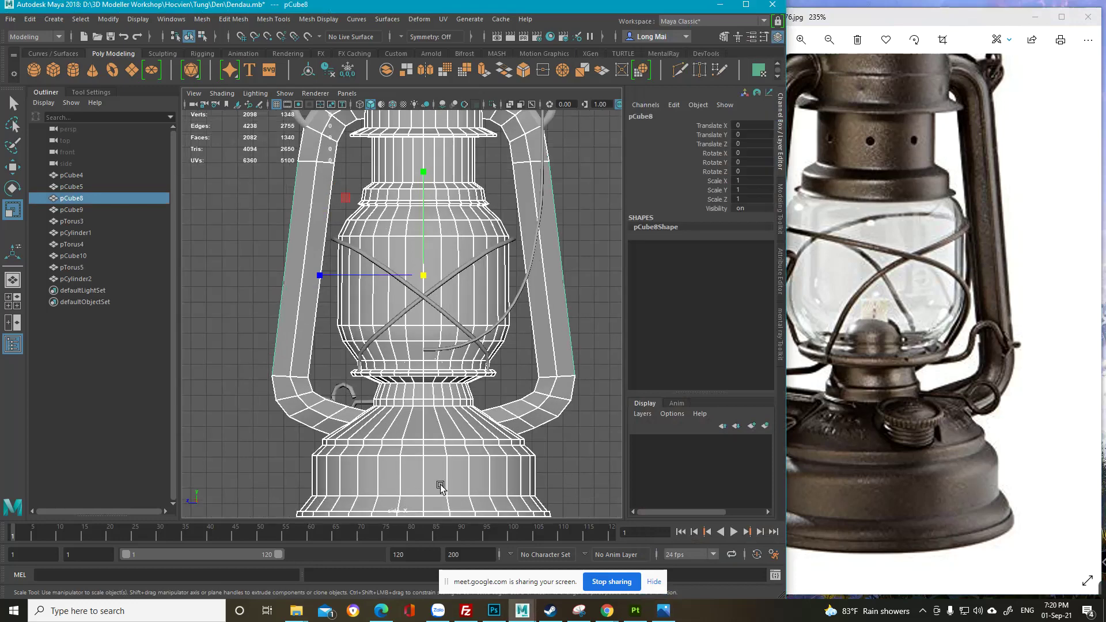
right_click_drag(521, 500, 523, 427)
scroll(522, 424, "down", 2)
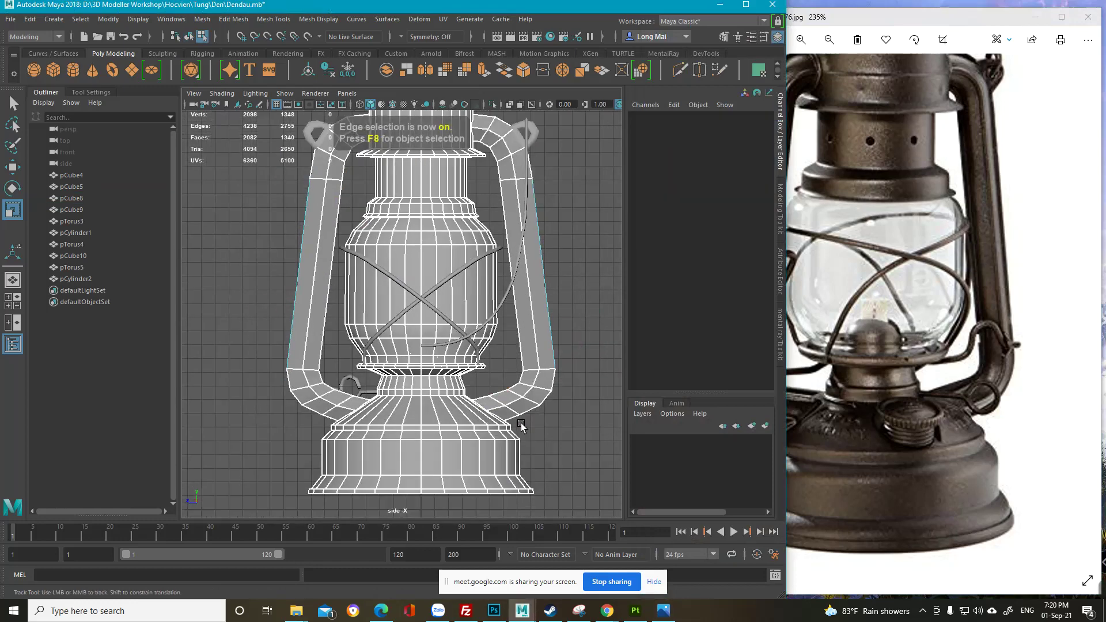
Step: Examine the flared foot of the base up close in the perspective view and in the reference photo
scroll(533, 403, "up", 2)
key("space")
scroll(564, 226, "down", 3)
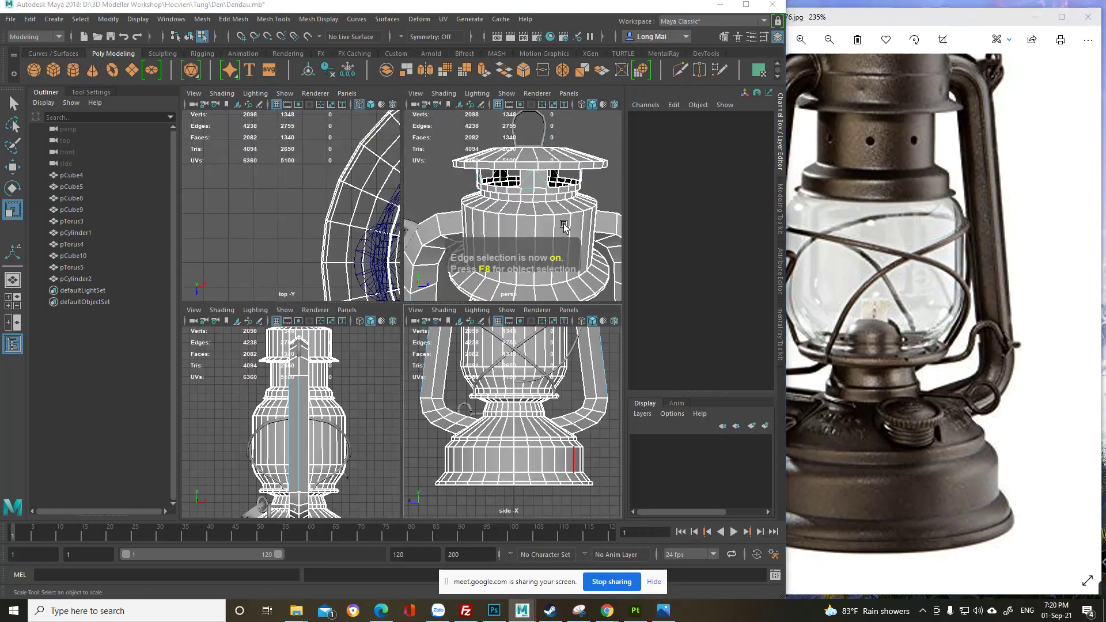
key("space")
scroll(410, 381, "up", 2)
mouse_move(411, 380)
middle_mouse_down("alt")
mouse_move(424, 155)
mouse_move(435, 225)
mouse_move(446, 167)
middle_mouse_up("alt")
left_click_drag(451, 357, 480, 312, "alt")
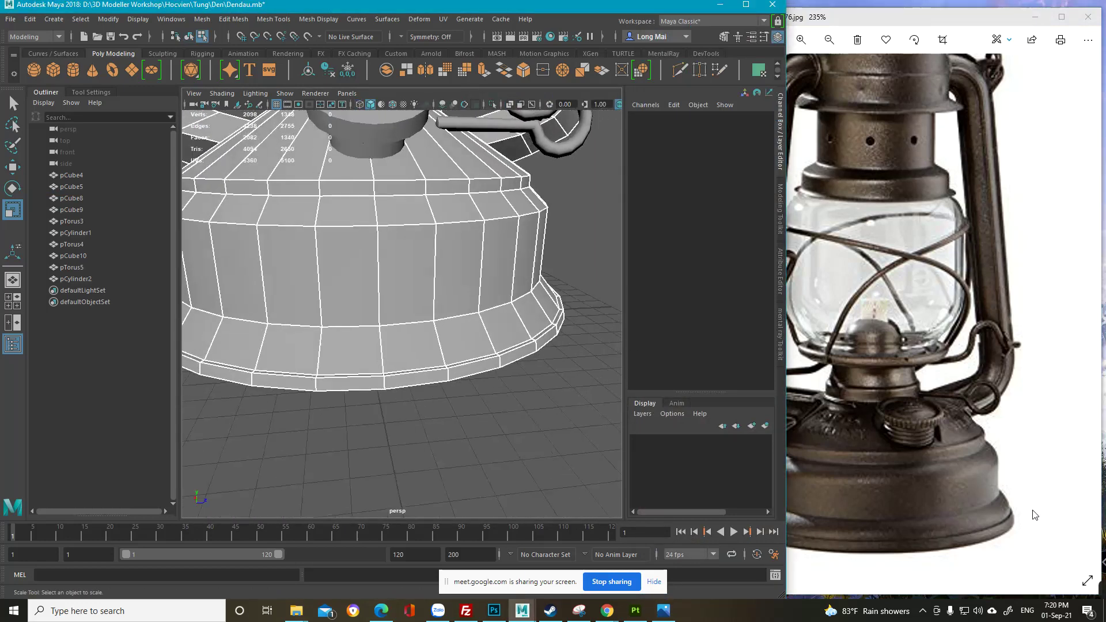
scroll(1014, 531, "up", 3)
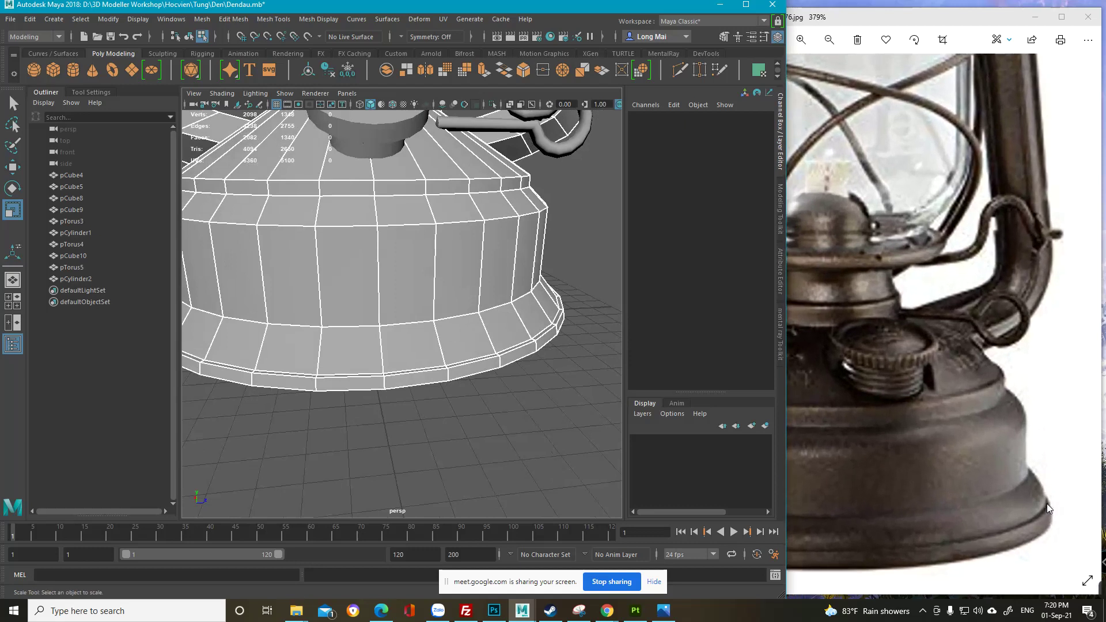
scroll(1048, 502, "up", 2)
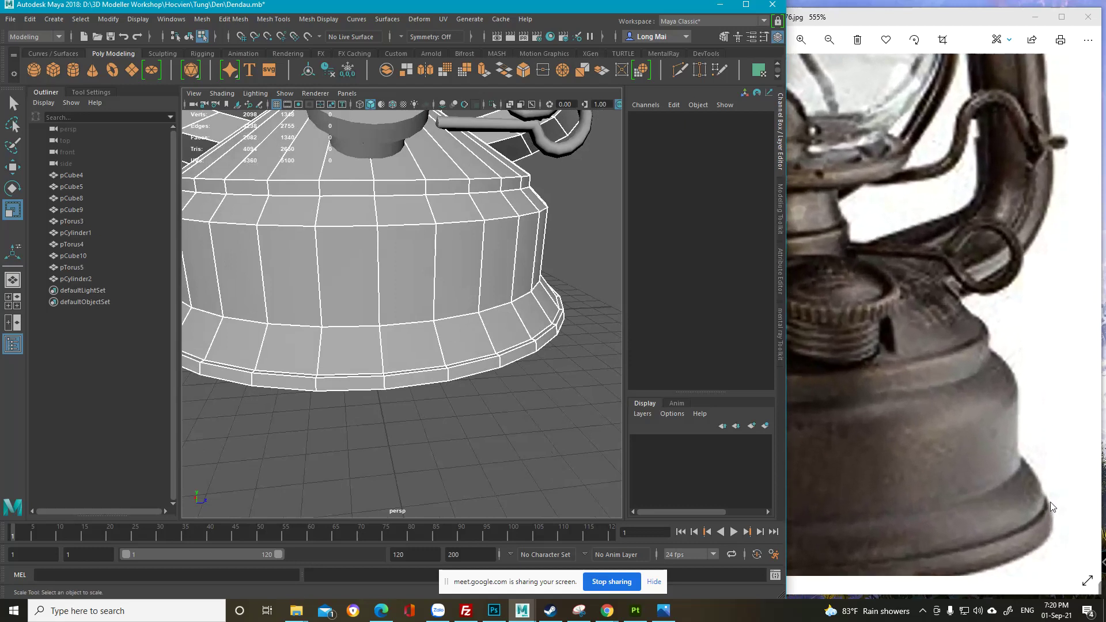
scroll(1049, 502, "up", 1)
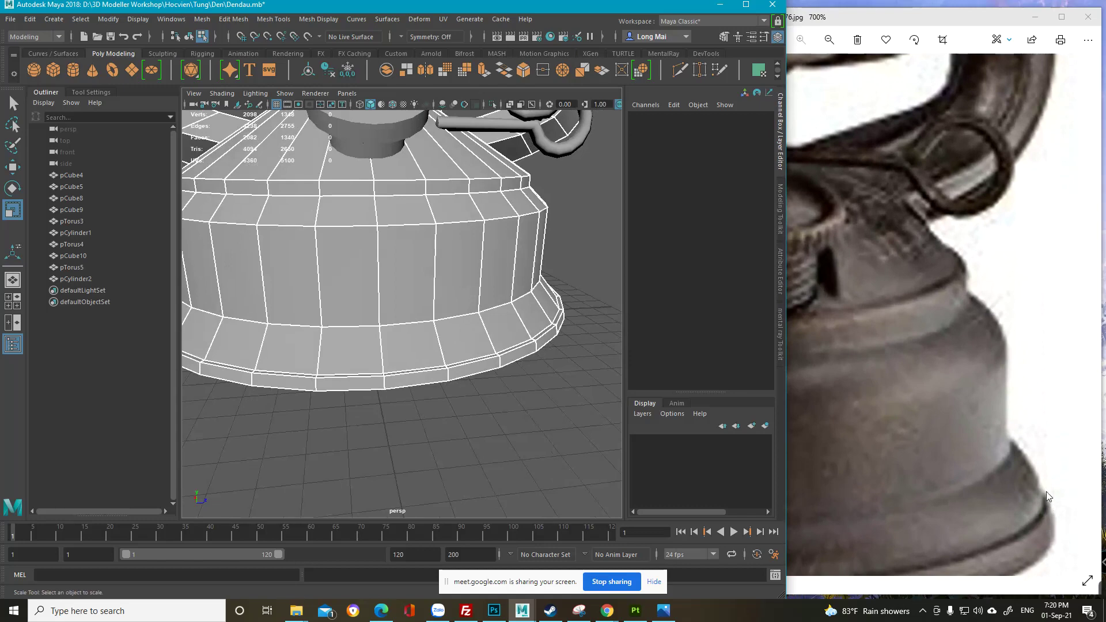
Step: Select the edge loop just above the base's bottom rim and raise it to a height of about 2.03
left_click_drag(540, 373, 492, 378, "alt")
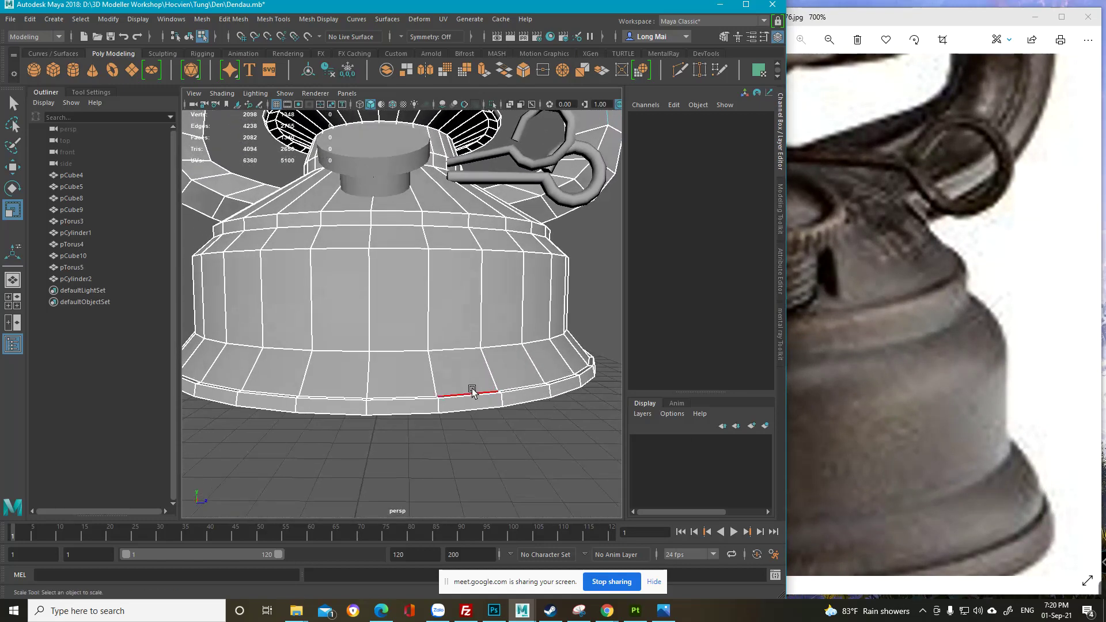
double_click(469, 388)
key("w")
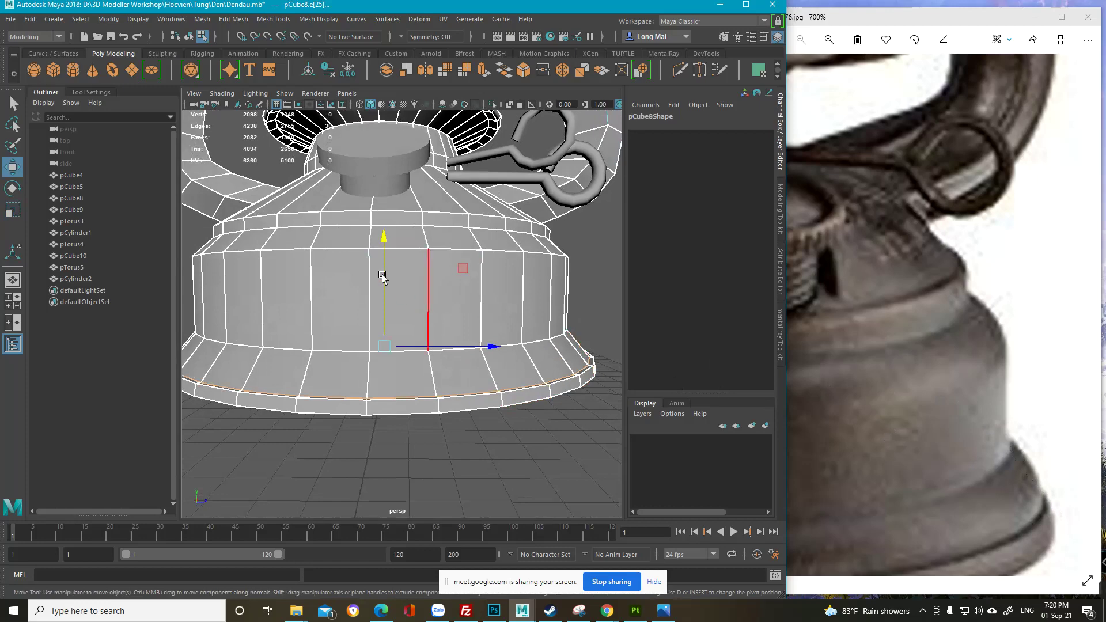
left_click_drag(387, 261, 386, 252)
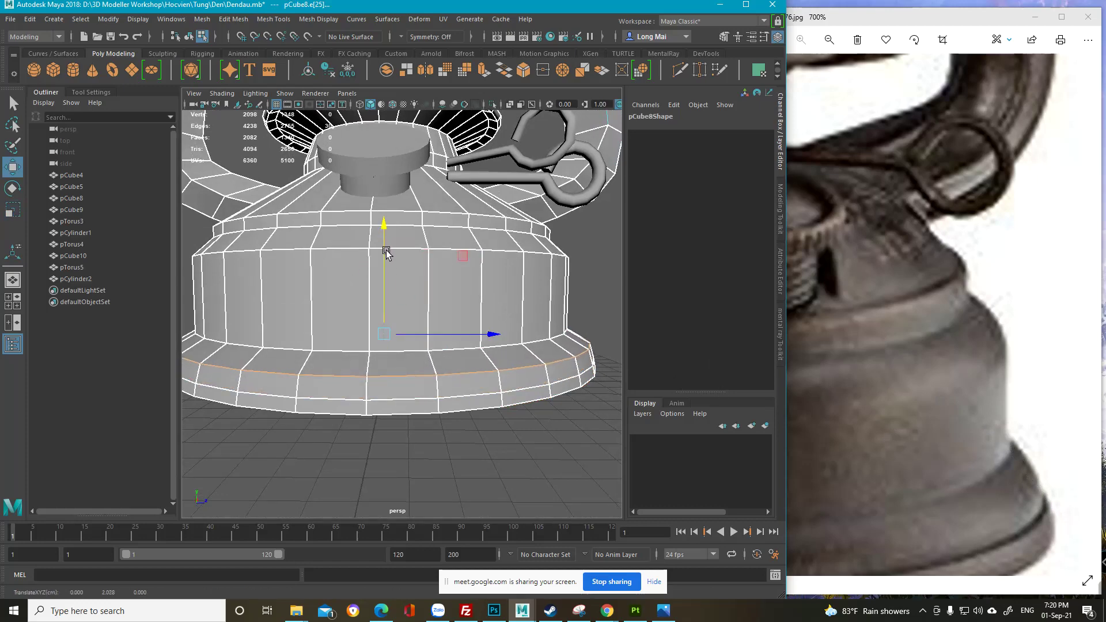
Step: Check the foot's profile in the reference photo, scale the raised edge loop slightly inward and lower it to a height of about 1.93
scroll(1023, 489, "down", 3)
left_click_drag(979, 489, 1023, 454)
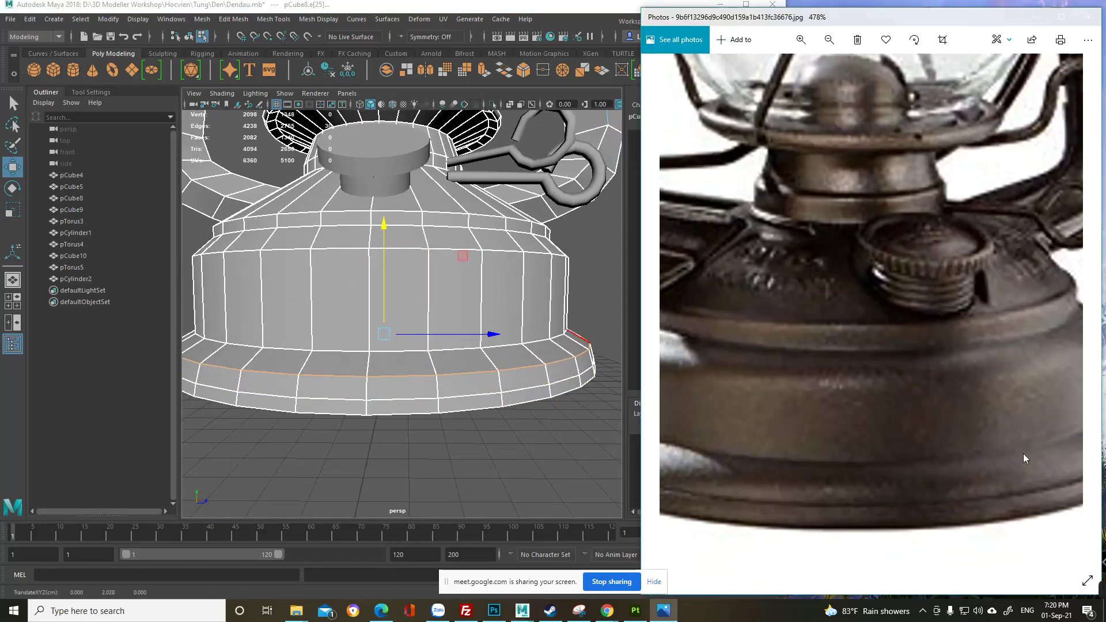
scroll(1023, 454, "down", 1)
left_click_drag(807, 465, 908, 461)
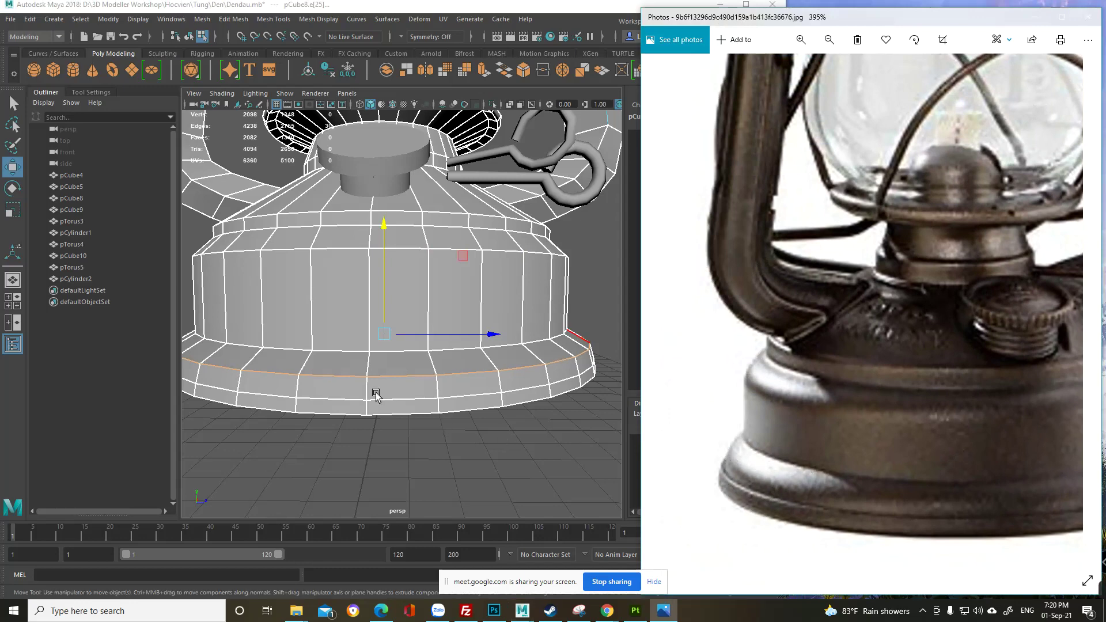
left_click_drag(375, 390, 416, 361, "alt")
key("r")
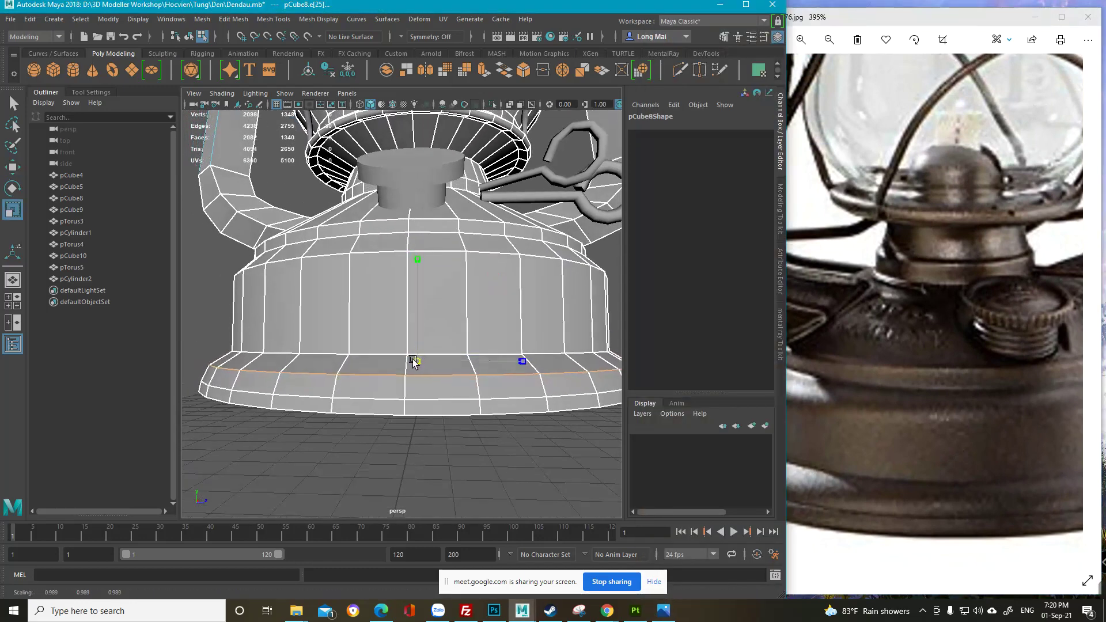
key("w")
left_click_drag(424, 317, 420, 316)
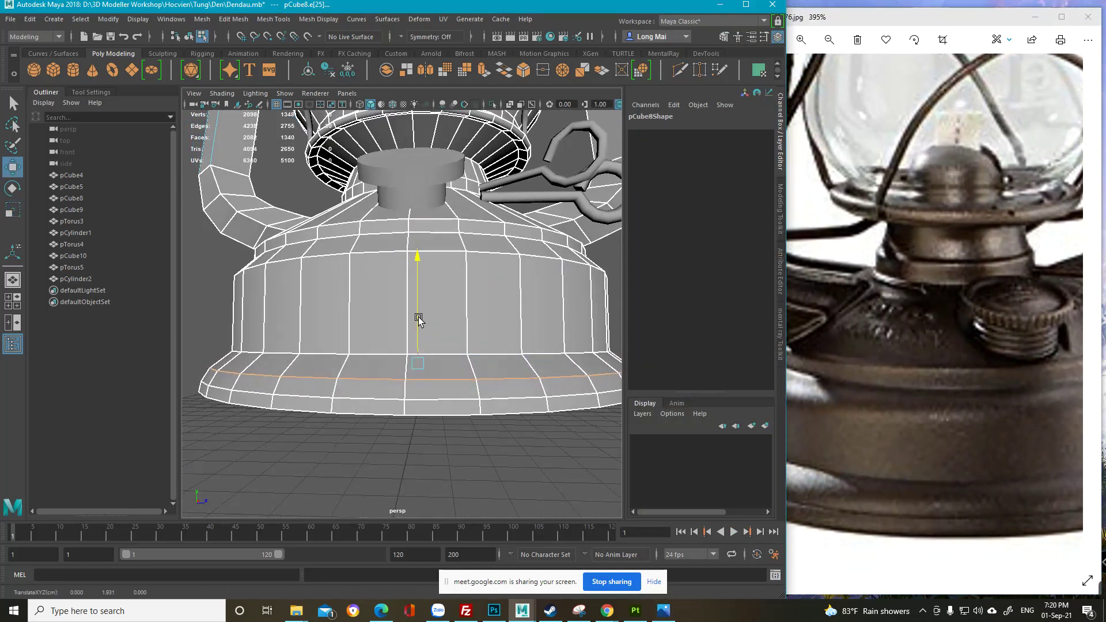
Step: Delete the extra edge loop between the raised loop and the bottom edge of the lantern's foot
key("q")
left_click(411, 399)
key("ctrl+Delete")
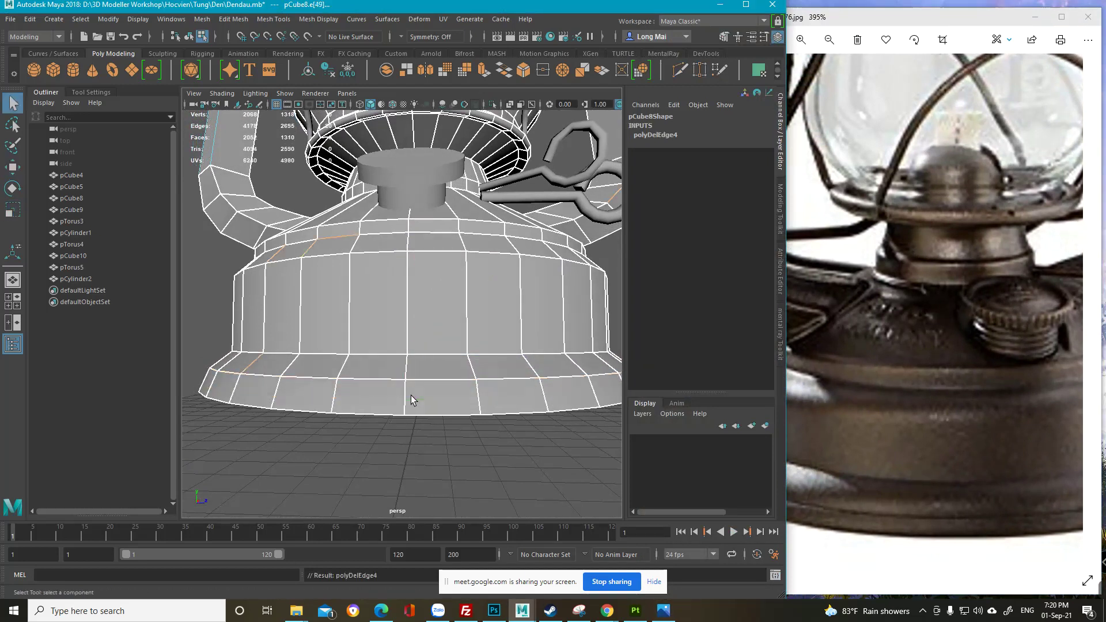
Step: Select the edge loop around the middle of the lantern's flared foot and soften its edges
double_click(349, 378)
right_click_drag(414, 368, 514, 378, "shift")
scroll(869, 488, "down", 1)
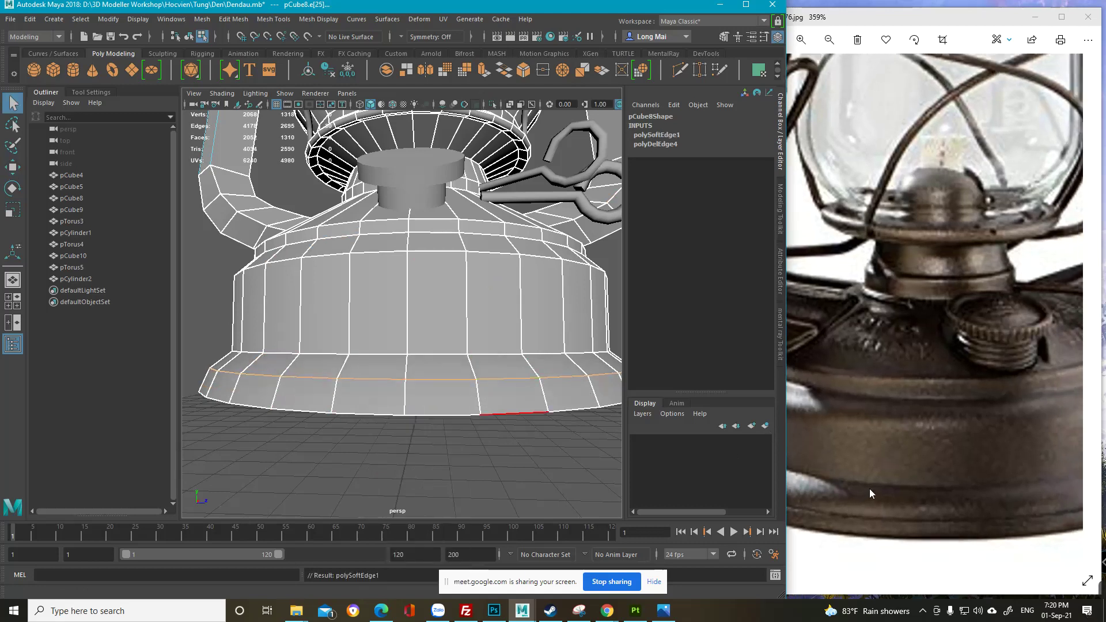
Step: Compare the base's stepped profile and flared foot in the reference photo with the model up close
left_click(869, 488)
left_click_drag(878, 505, 863, 493)
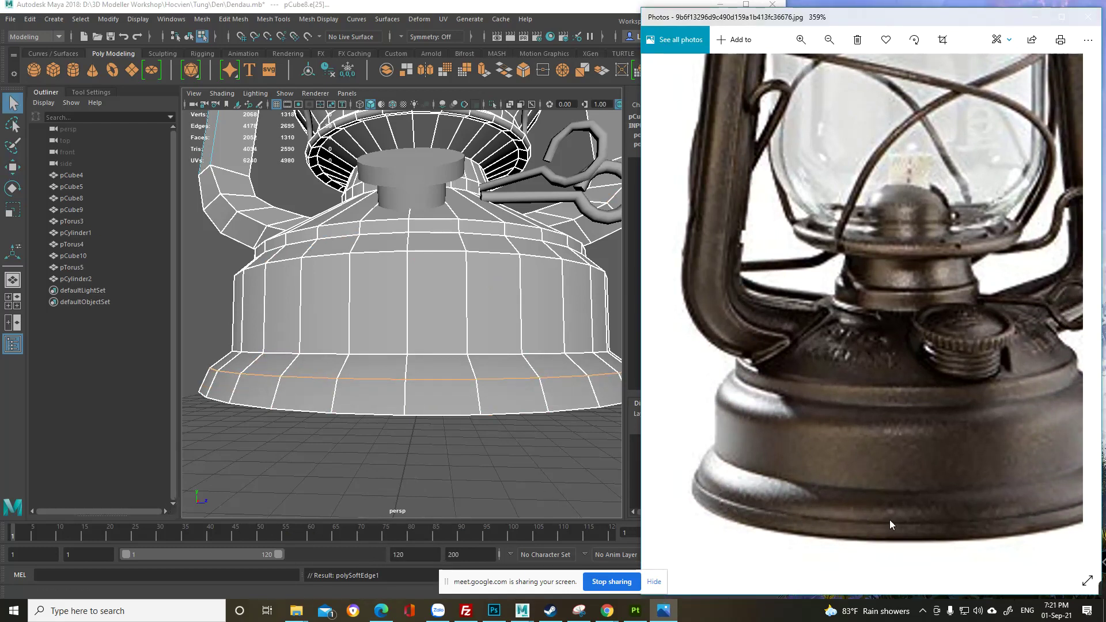
scroll(890, 524, "up", 1)
scroll(794, 519, "up", 3)
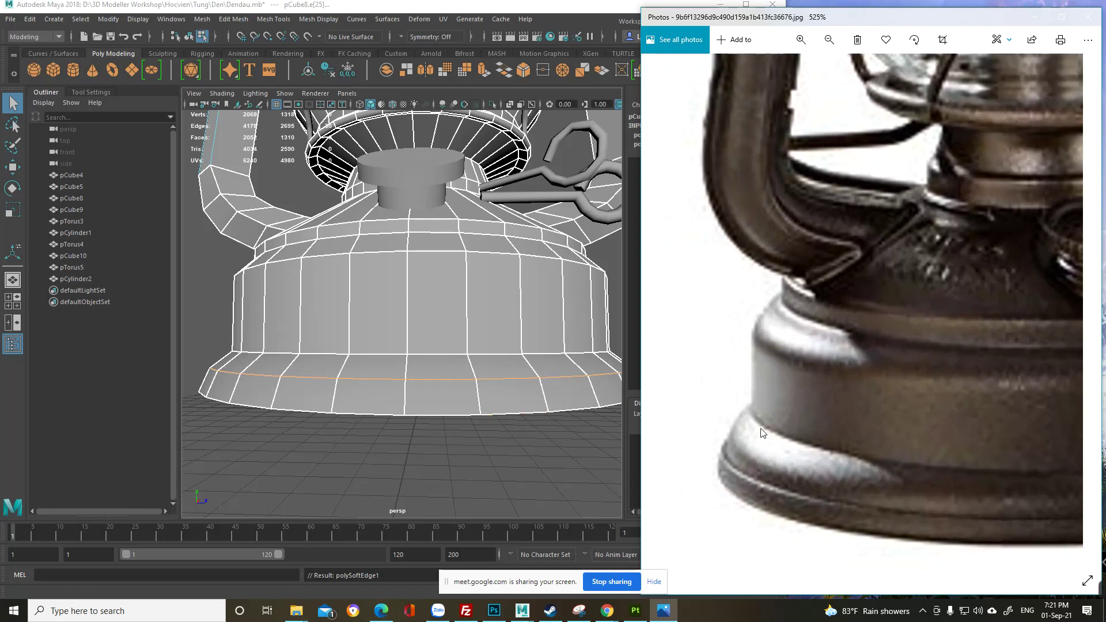
scroll(760, 432, "down", 3)
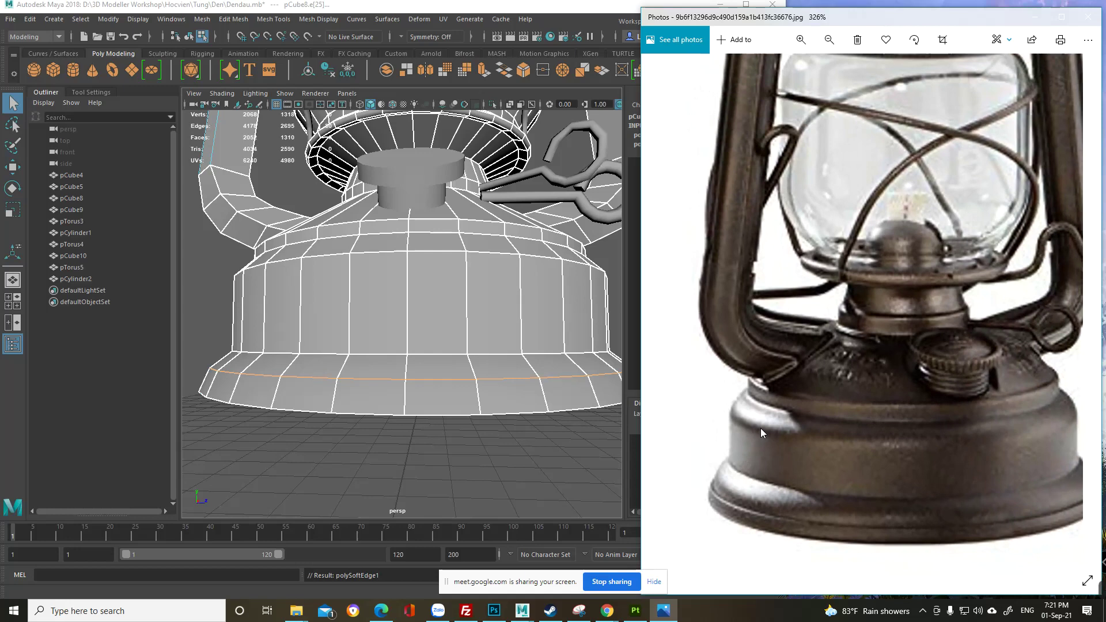
scroll(716, 501, "up", 5)
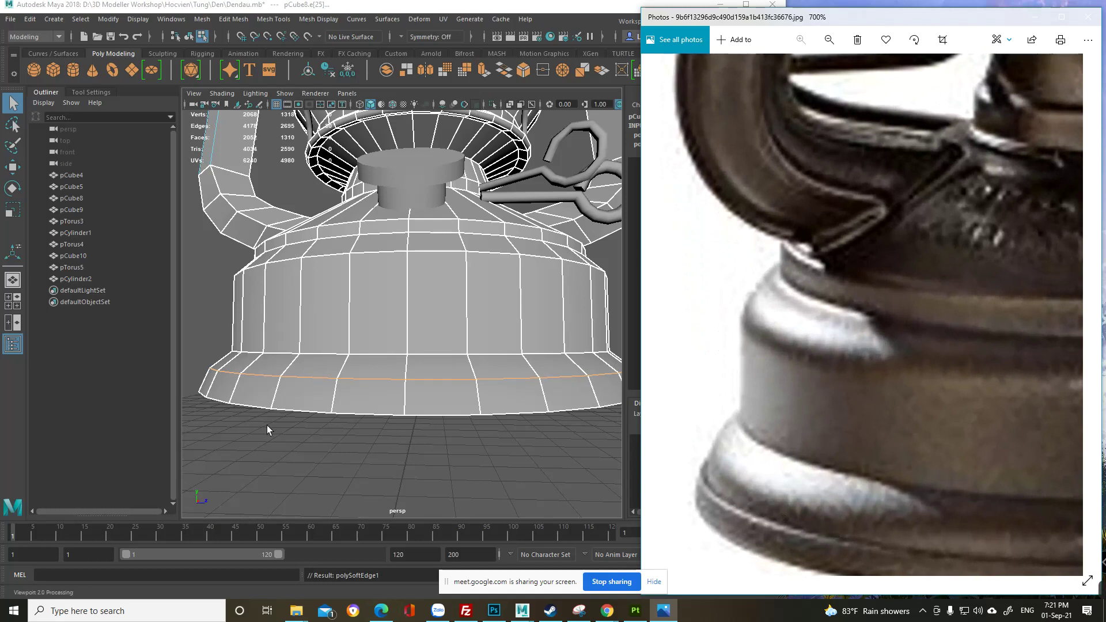
key("a")
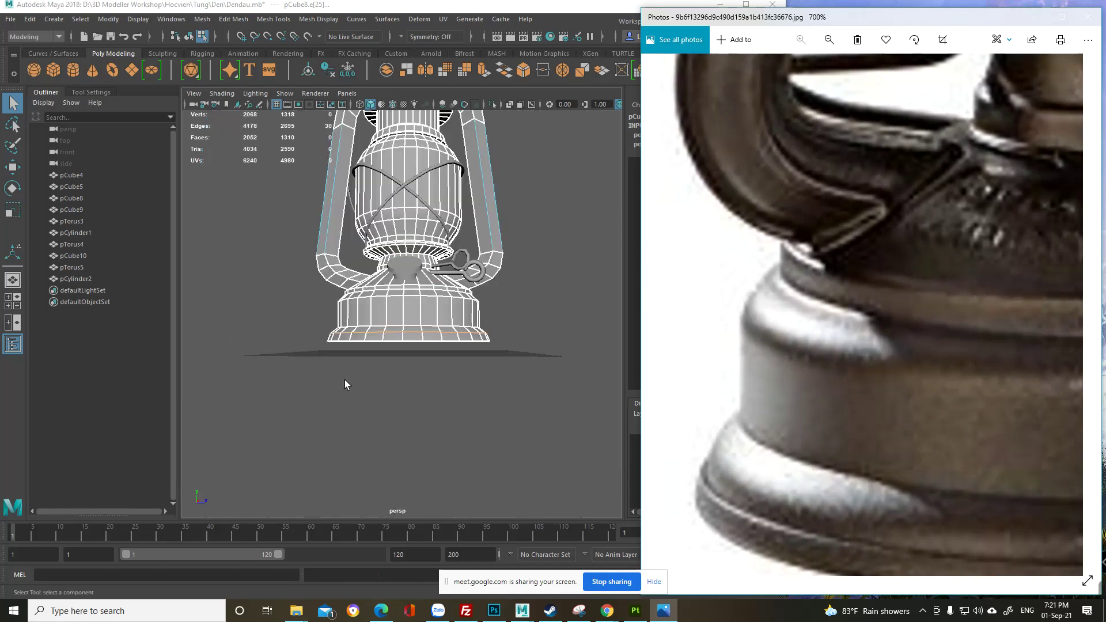
left_click_drag(448, 379, 401, 408, "alt")
scroll(449, 380, "up", 8)
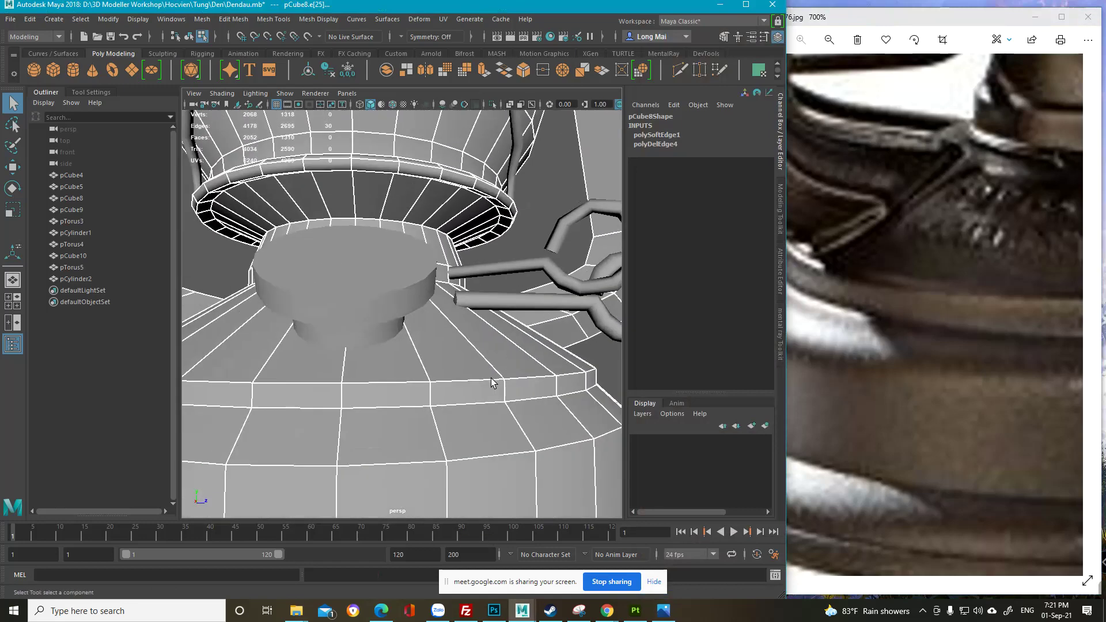
left_click(889, 414)
scroll(911, 413, "down", 6)
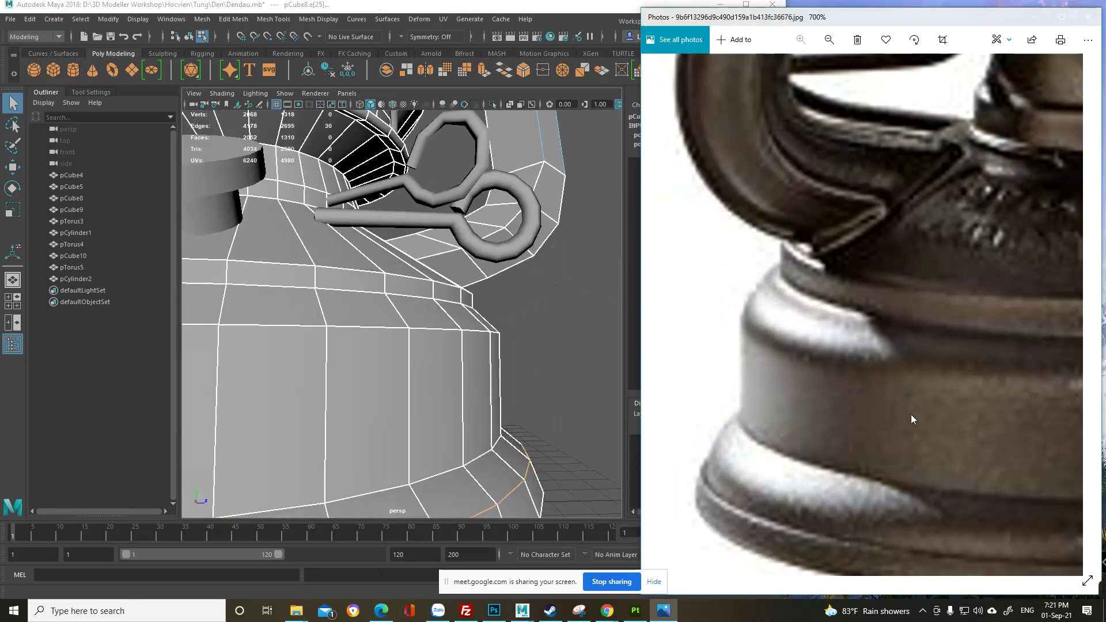
left_click(225, 344)
scroll(288, 380, "down", 10)
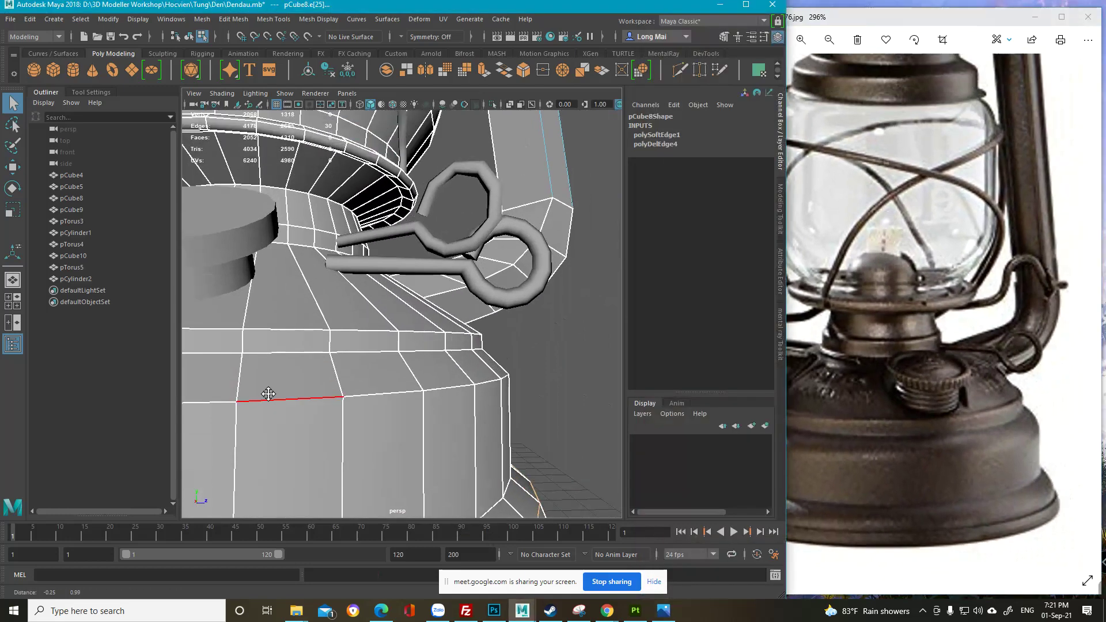
Step: Examine the lantern's body and the vent openings beneath the chimney cap, and compare them with the whole reference photo
left_click_drag(372, 416, 371, 268, "alt")
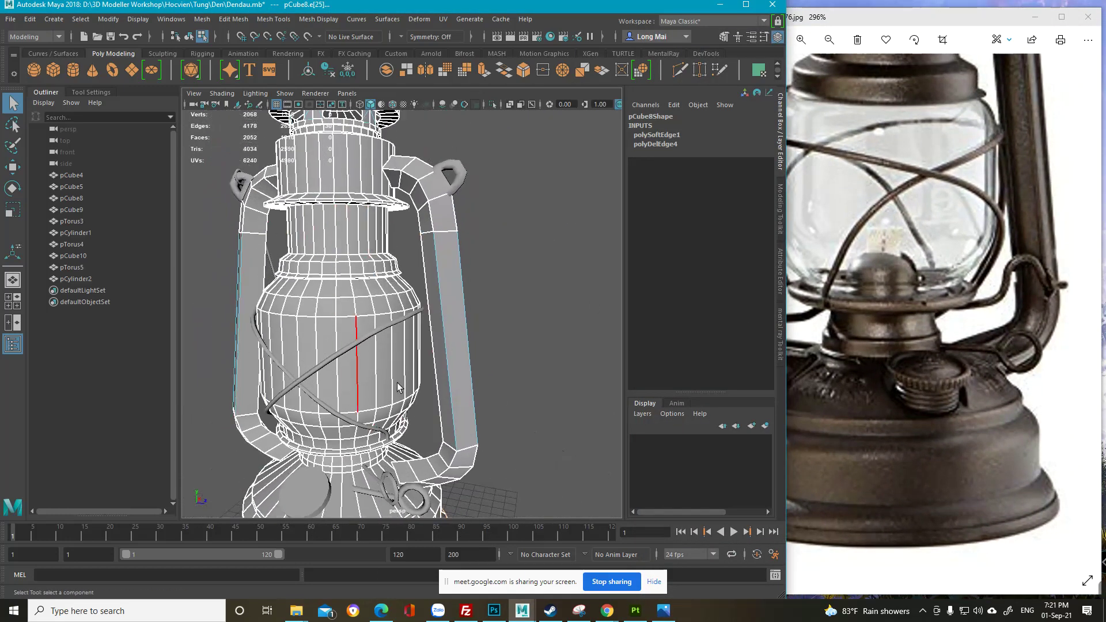
middle_click_drag(397, 387, 405, 286, "alt")
left_click_drag(406, 287, 408, 231, "alt")
scroll(403, 476, "up", 5)
middle_click_drag(438, 478, 449, 416, "alt")
scroll(449, 416, "down", 6)
scroll(446, 375, "up", 10)
middle_click_drag(452, 276, 484, 482, "alt")
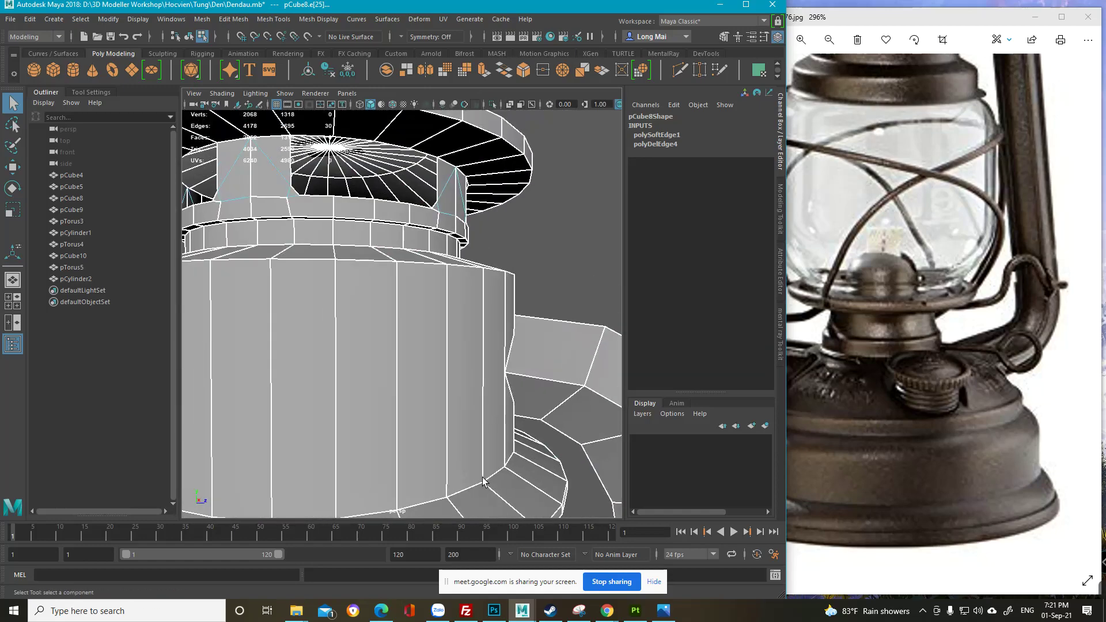
left_click_drag(439, 282, 482, 308, "alt")
scroll(481, 309, "down", 6)
left_click_drag(430, 254, 451, 265, "alt")
middle_click_drag(451, 266, 447, 406, "alt")
scroll(446, 406, "up", 7)
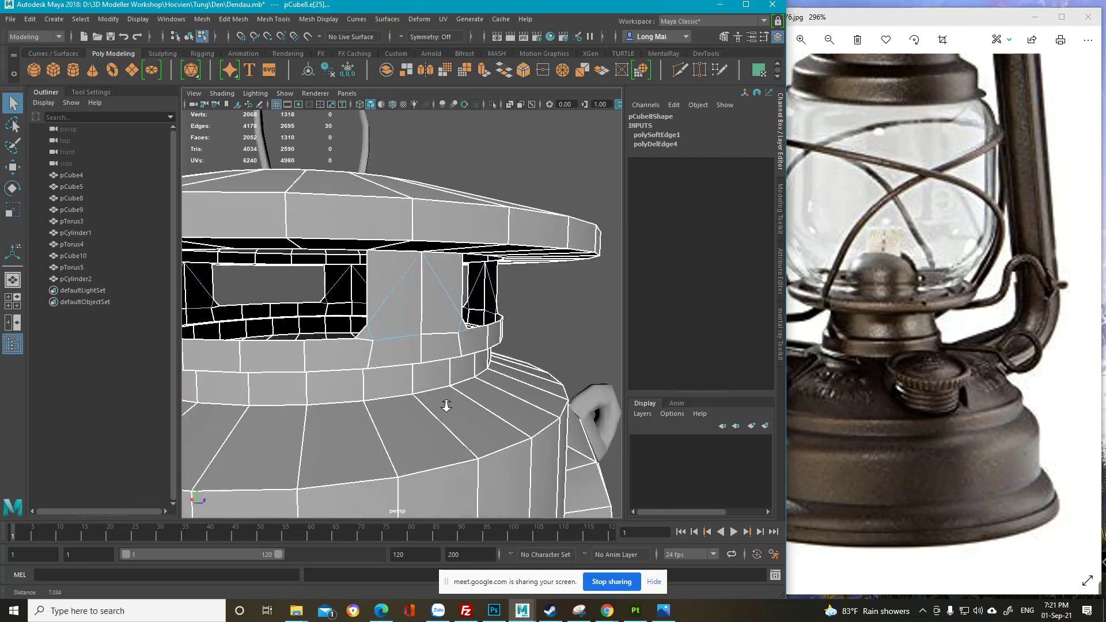
left_click_drag(446, 406, 469, 339, "alt")
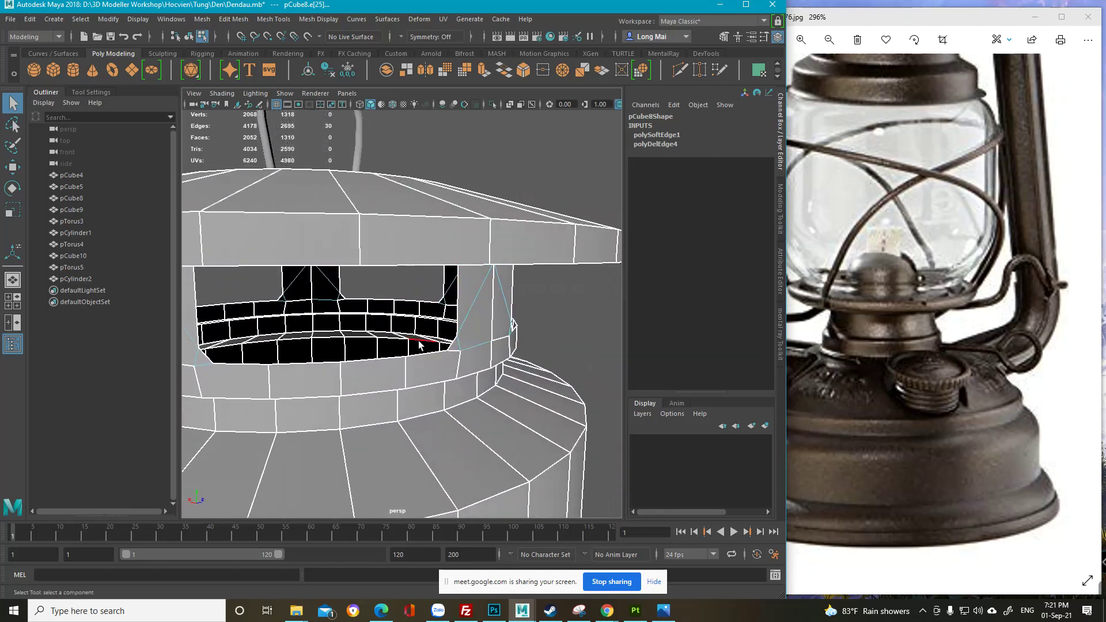
left_click(949, 311)
scroll(902, 351, "down", 4)
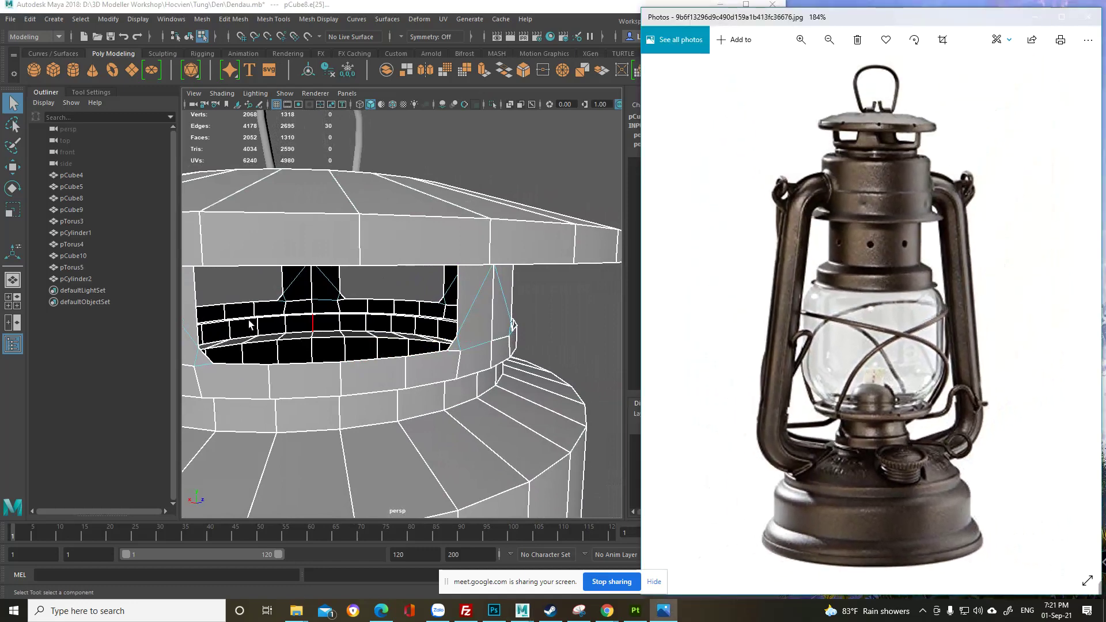
Step: Try to extrude the border edges of one vent opening beneath the chimney cap
left_click_drag(248, 324, 327, 316, "alt")
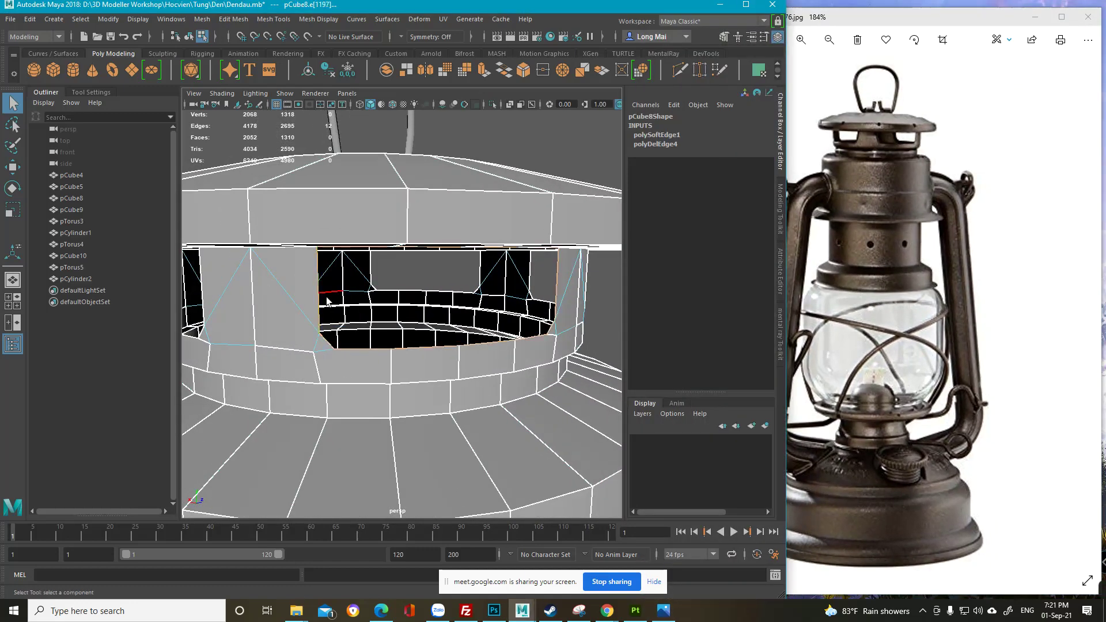
scroll(334, 303, "down", 5)
scroll(325, 309, "up", 5)
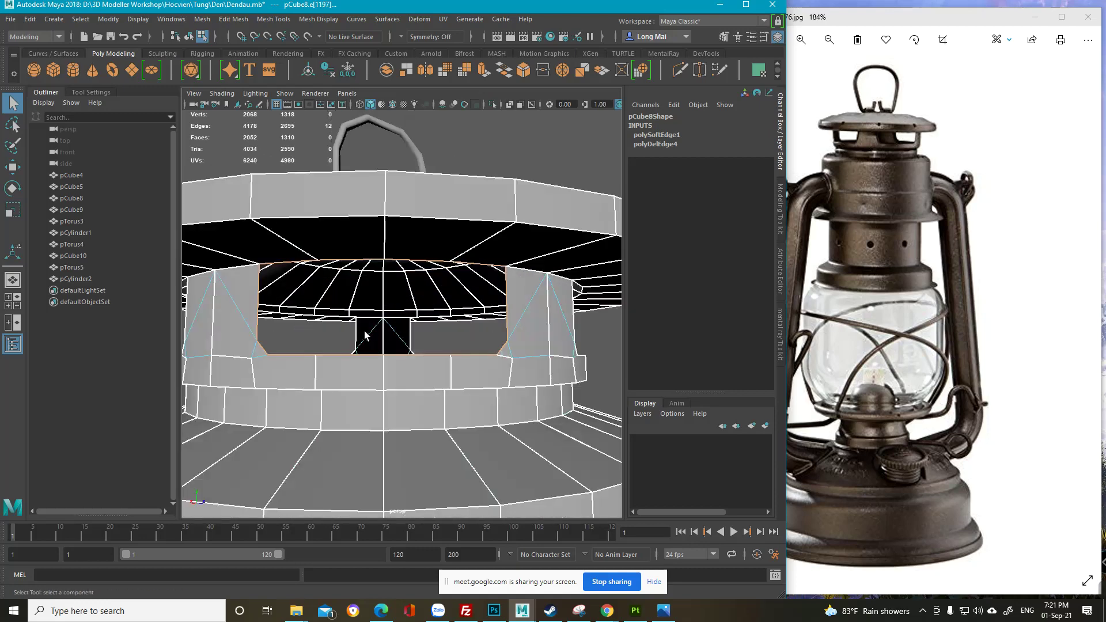
mouse_move(436, 348)
left_mouse_down("alt")
mouse_move(469, 346)
mouse_move(432, 368)
mouse_move(425, 347)
left_mouse_up("alt")
key("w")
right_click_drag(401, 319, 402, 349, "shift")
key("ctrl+e")
left_click_drag(400, 348, 271, 398, "alt")
left_click_drag(278, 396, 412, 354, "alt")
middle_click_drag(412, 354, 363, 350, "alt")
left_click_drag(362, 351, 229, 364, "alt")
scroll(240, 357, "down", 4)
key("q")
key("F8")
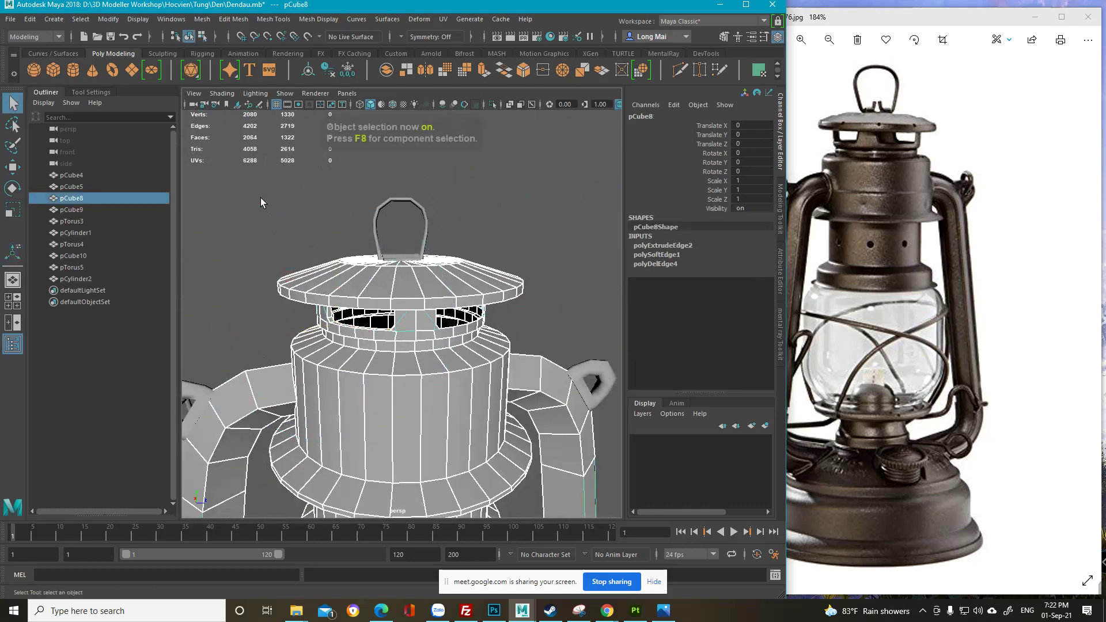
Step: Deselect the lantern body and examine the extruded vent opening beneath the chimney cap
left_click(259, 194)
scroll(334, 267, "up", 2)
scroll(337, 272, "down", 3)
scroll(365, 318, "up", 2)
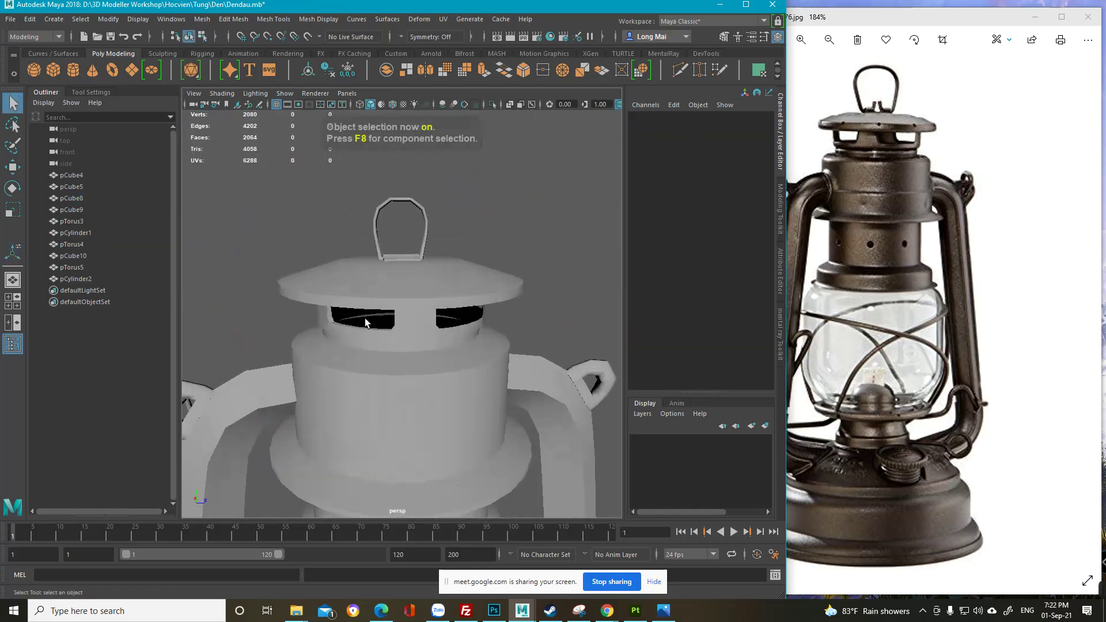
left_click_drag(364, 317, 385, 326, "alt")
scroll(390, 330, "up", 1)
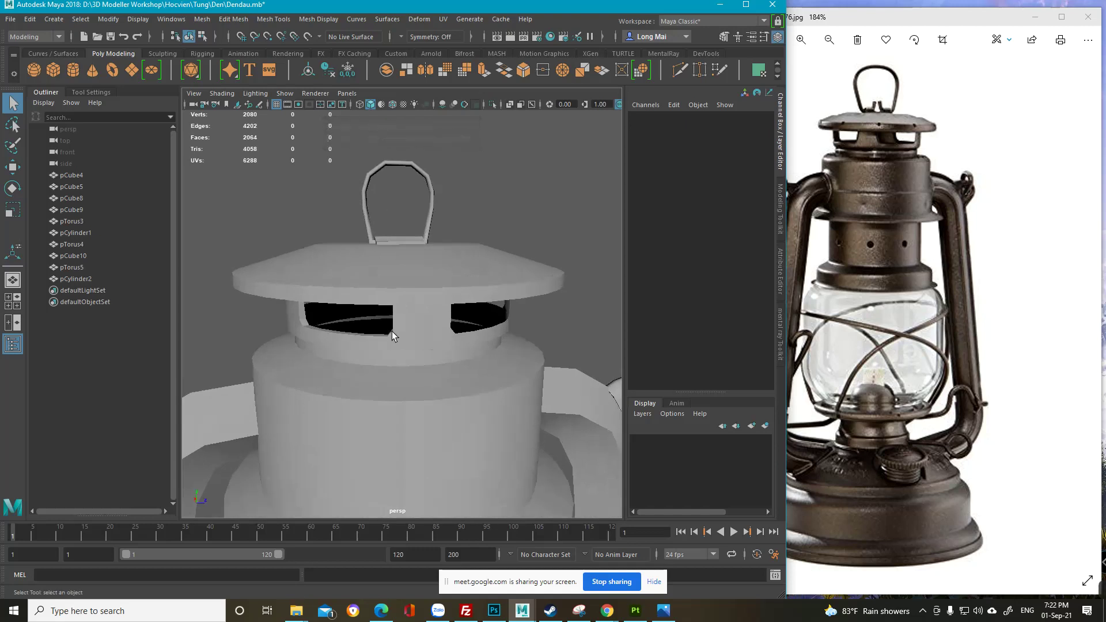
mouse_move(422, 342)
left_mouse_down("alt")
mouse_move(434, 301)
mouse_move(451, 316)
left_mouse_up("alt")
Step: Undo the vent opening's edge extrusion, return to object mode and clear the selection
key("ctrl+z")
key("ctrl+z")
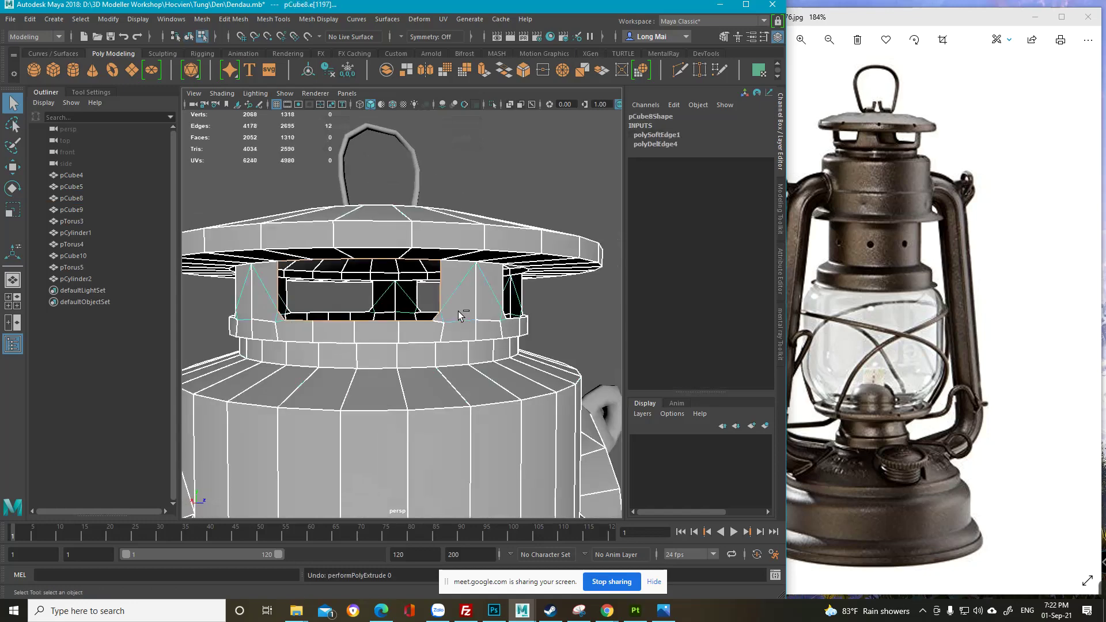
scroll(458, 314, "down", 5)
key("F8")
key("F8")
key("F8")
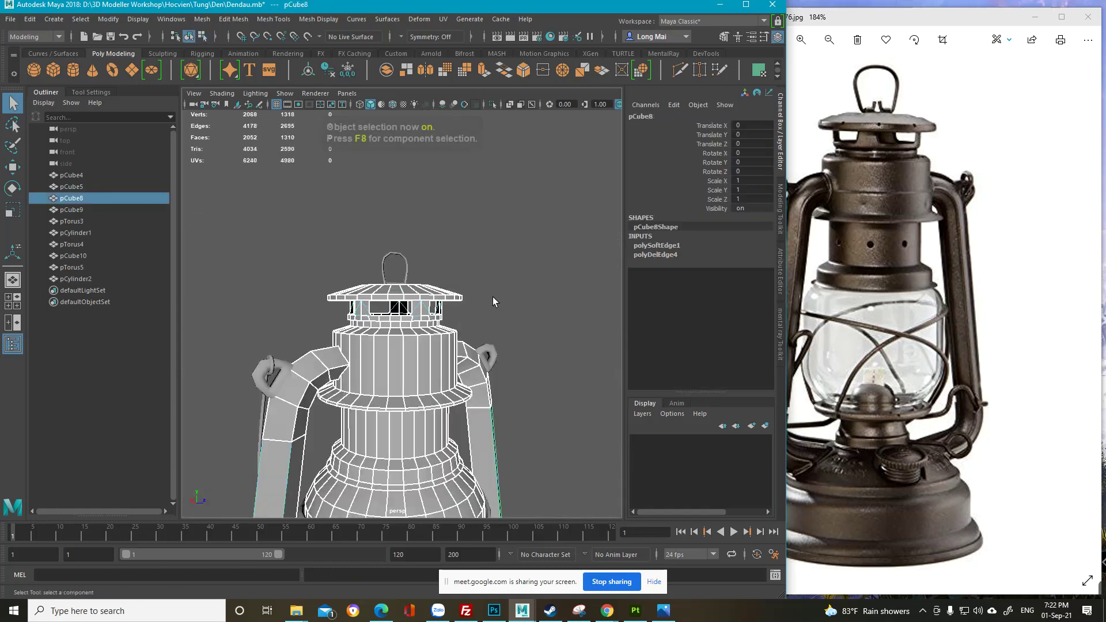
left_click(493, 296)
Step: Examine the complete lantern model from all sides, from the chimney cap and handles down to the flared base
scroll(493, 296, "down", 5)
middle_click_drag(463, 360, 468, 321, "alt")
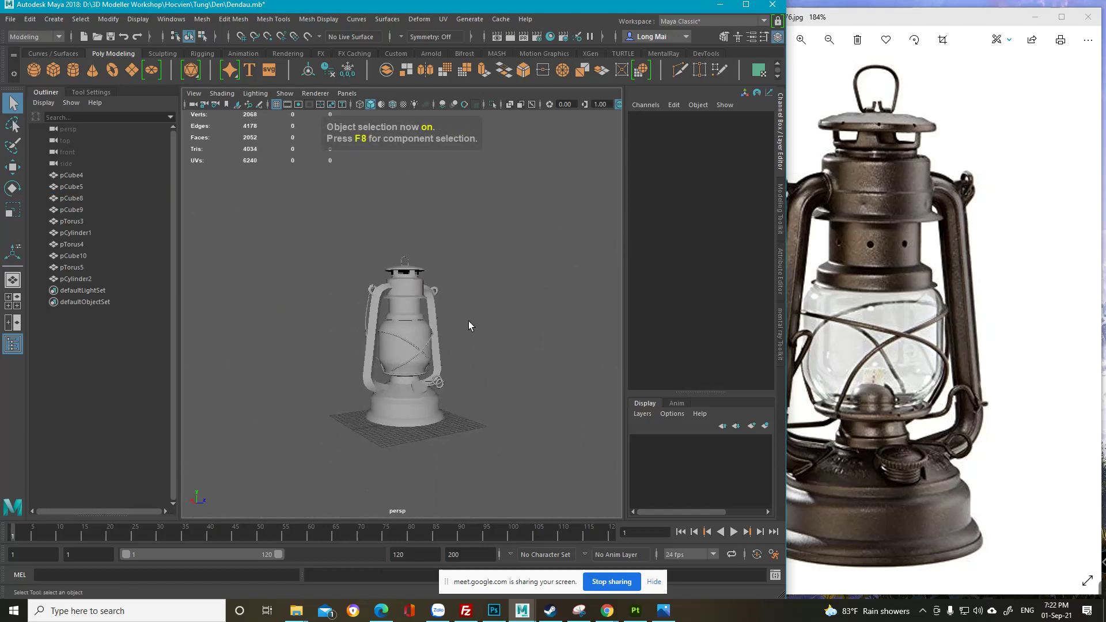
left_click_drag(468, 321, 430, 341, "alt")
scroll(429, 341, "up", 5)
left_click_drag(438, 426, 458, 406, "alt")
middle_click_drag(458, 406, 460, 357, "alt")
left_click_drag(460, 357, 440, 282, "alt")
middle_click_drag(440, 283, 442, 414, "alt")
right_click_drag(442, 415, 555, 489, "alt")
left_click_drag(392, 317, 361, 384, "alt")
middle_click_drag(361, 384, 420, 412, "alt")
left_click_drag(419, 412, 381, 347, "alt")
right_click_drag(472, 373, 481, 413, "alt")
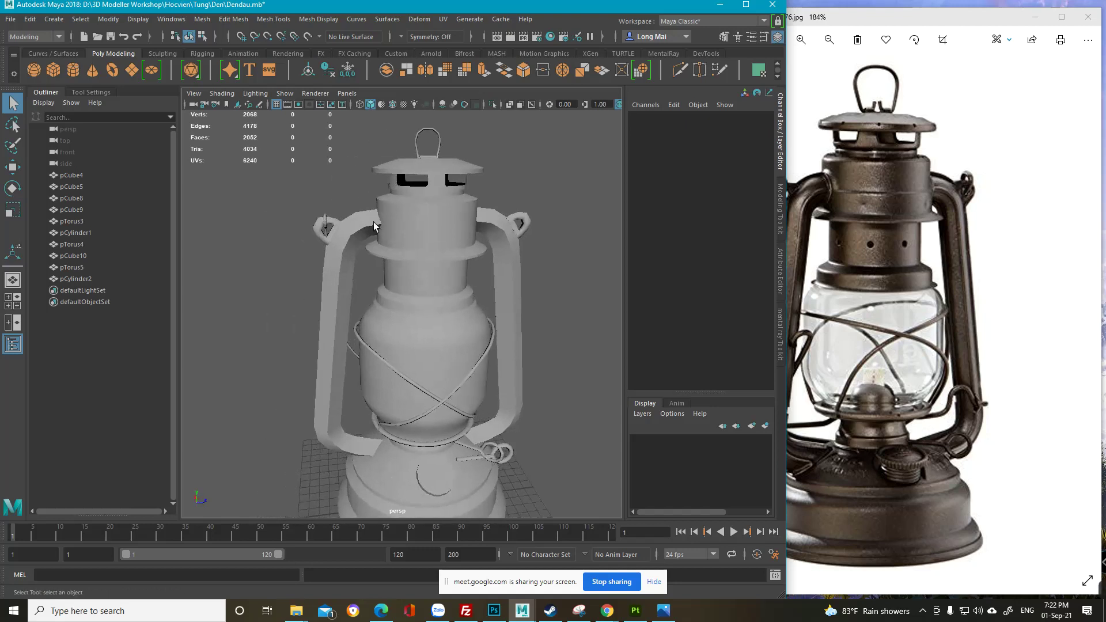
right_click_drag(406, 381, 357, 345, "alt")
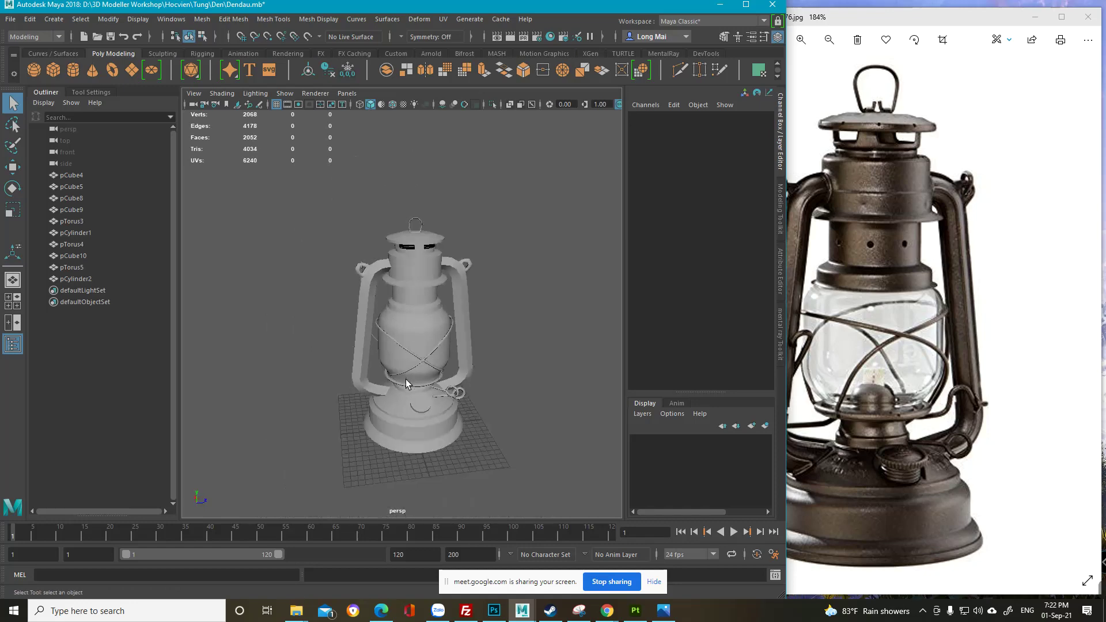
middle_click_drag(407, 384, 402, 349, "alt")
right_click_drag(402, 349, 443, 455, "alt")
left_click_drag(430, 426, 479, 407, "alt")
right_click_drag(478, 407, 374, 357, "alt")
left_click_drag(374, 357, 396, 383, "alt")
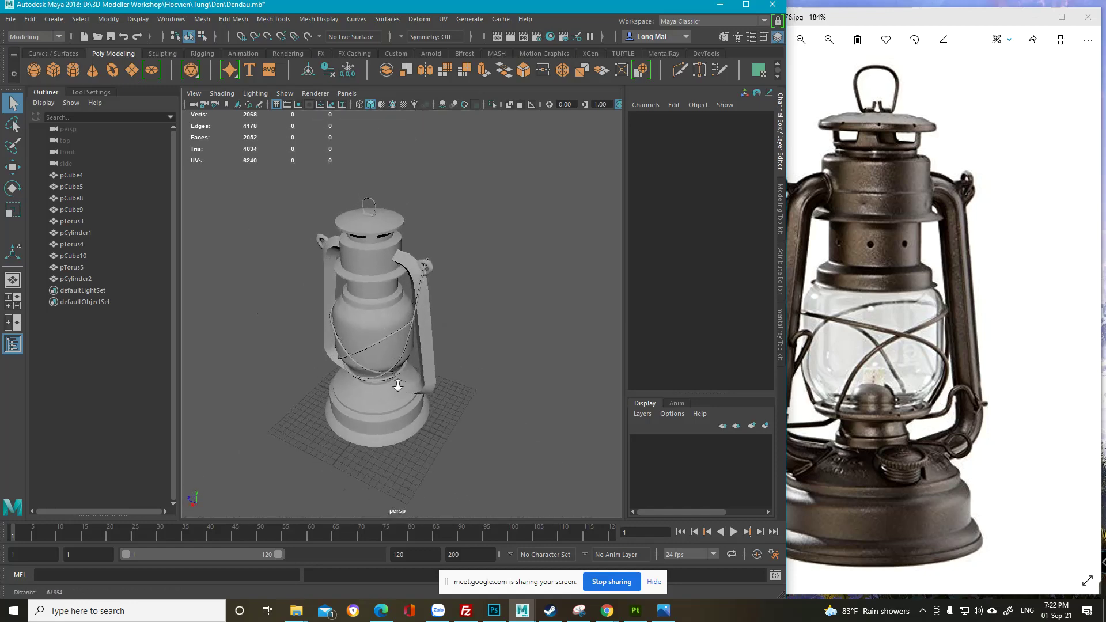
right_click_drag(395, 382, 409, 394, "alt")
middle_click_drag(375, 342, 459, 369, "alt")
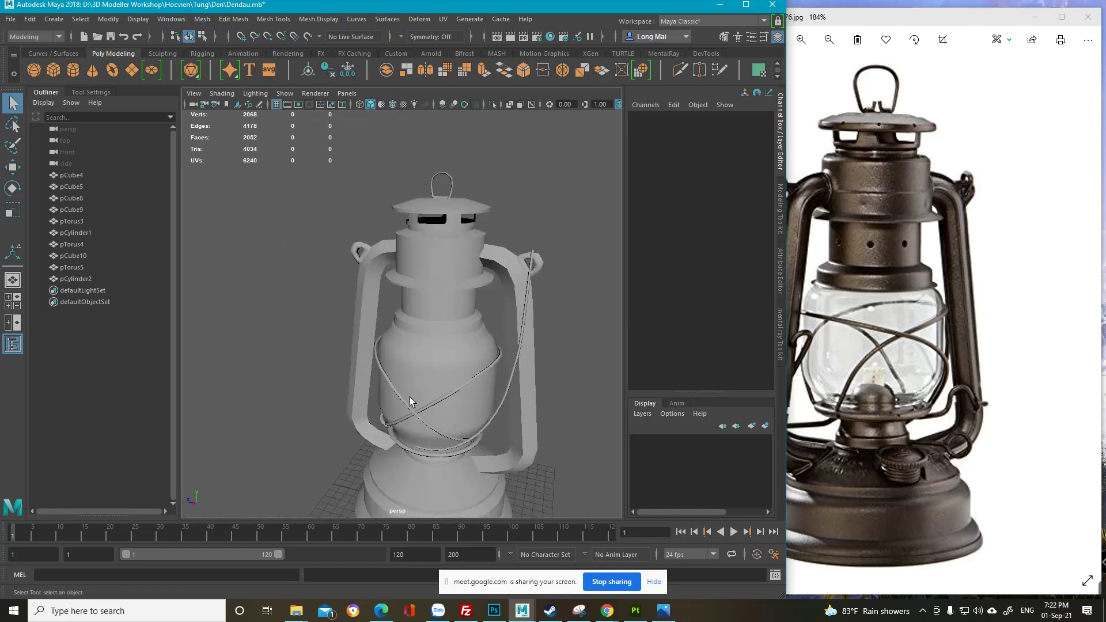
left_click_drag(430, 364, 336, 323, "alt")
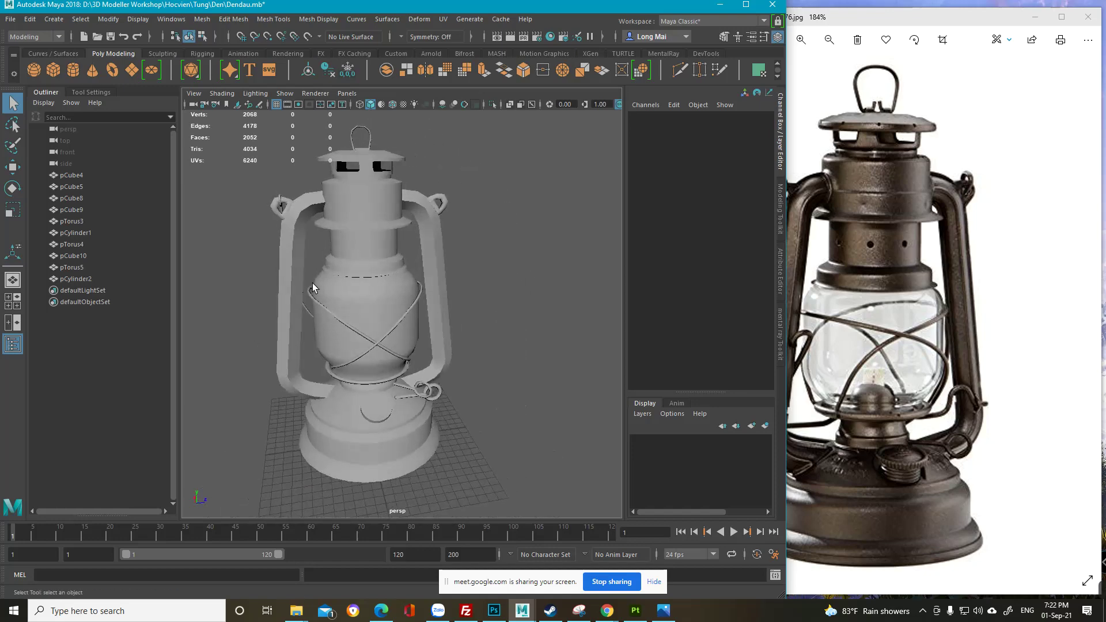
left_click_drag(407, 331, 376, 385, "alt")
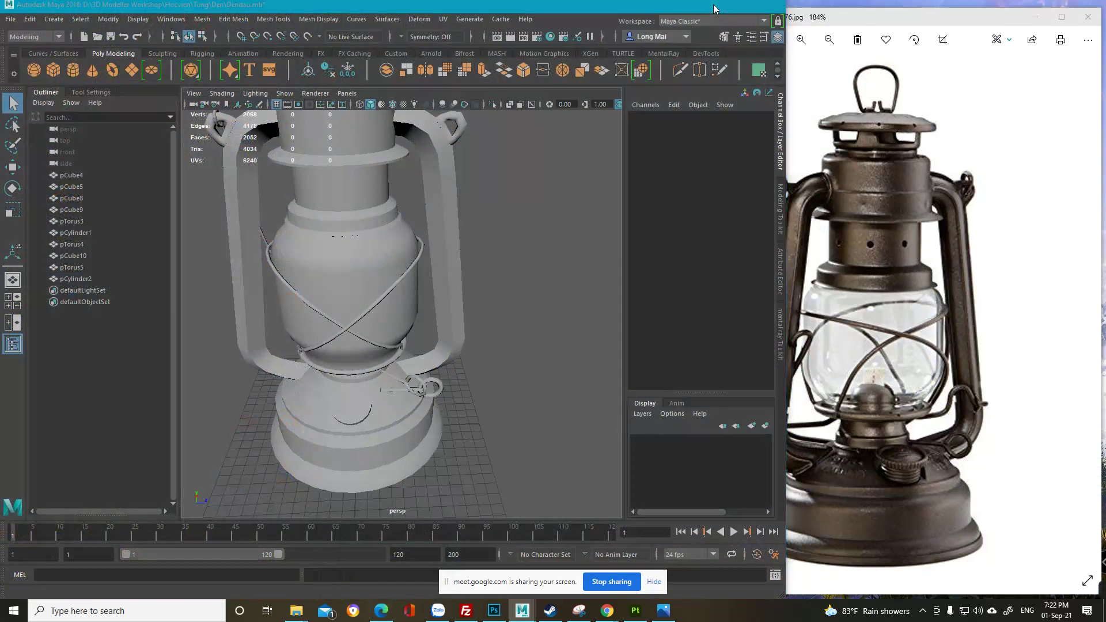
Step: Minimize Maya and close the lantern reference photo
left_click(719, 5)
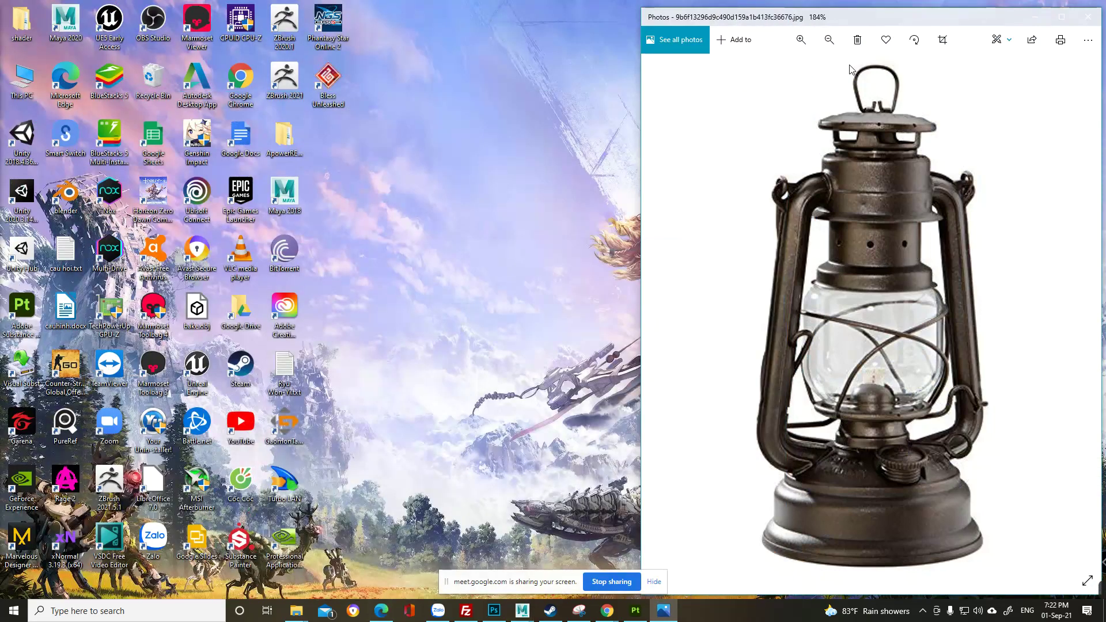
left_click(1088, 18)
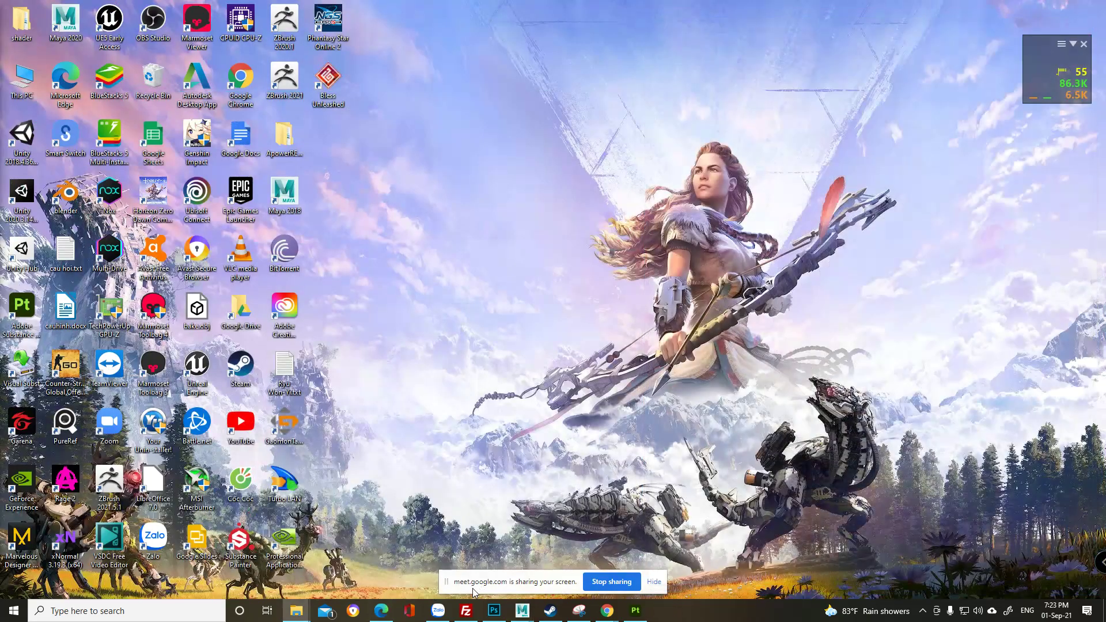
Step: Launch Marmoset Toolbag and bring up the previews of the open File Explorer windows
mouse_move(607, 611)
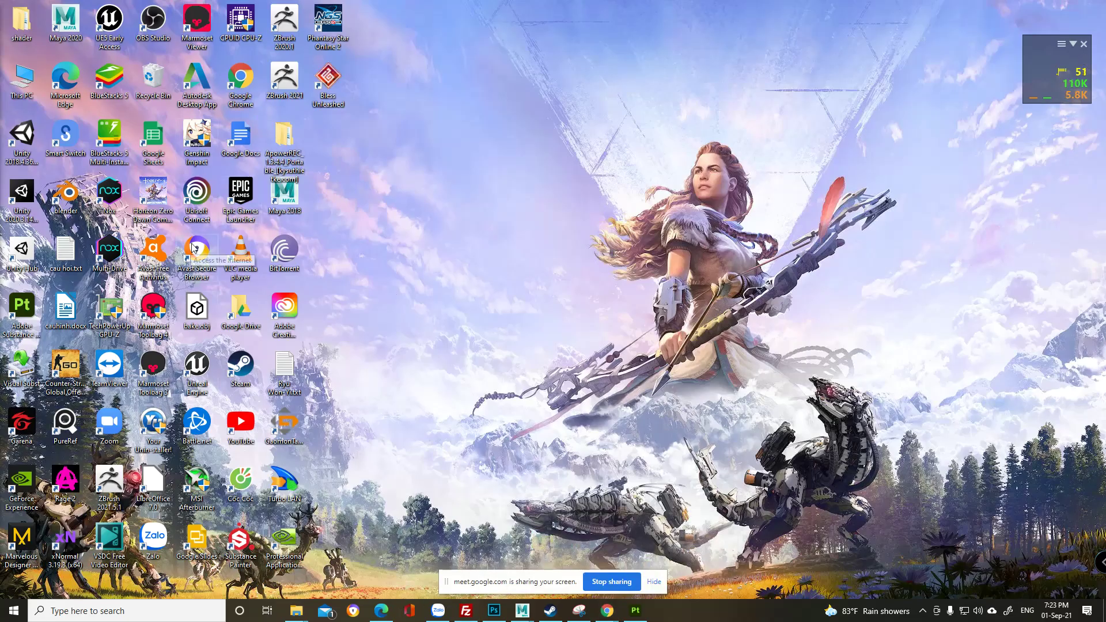
double_click(155, 366)
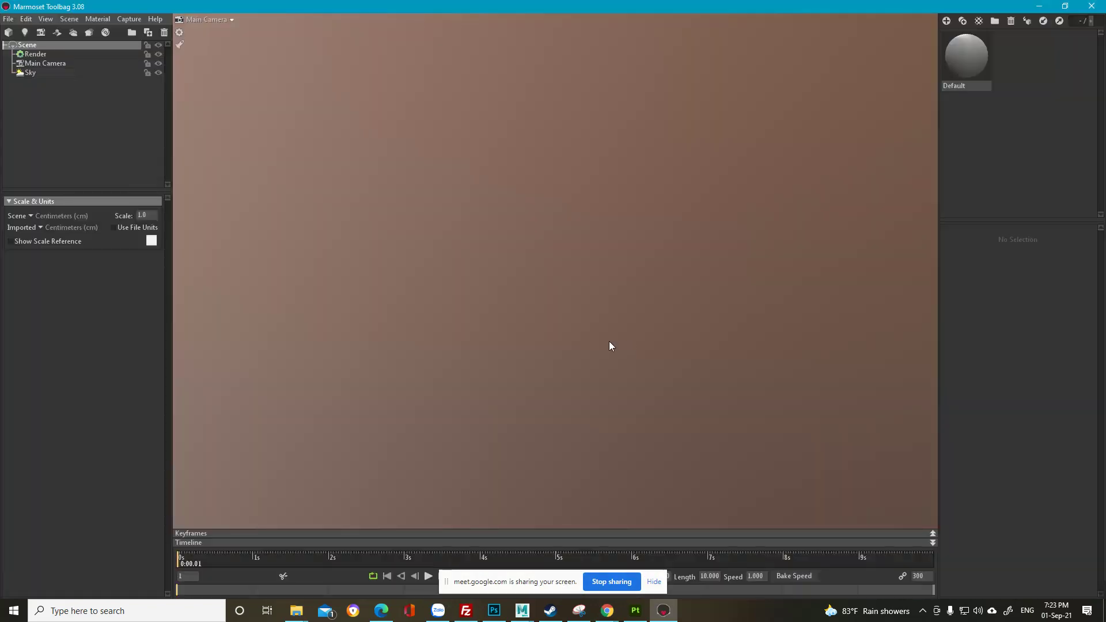
left_click(654, 583)
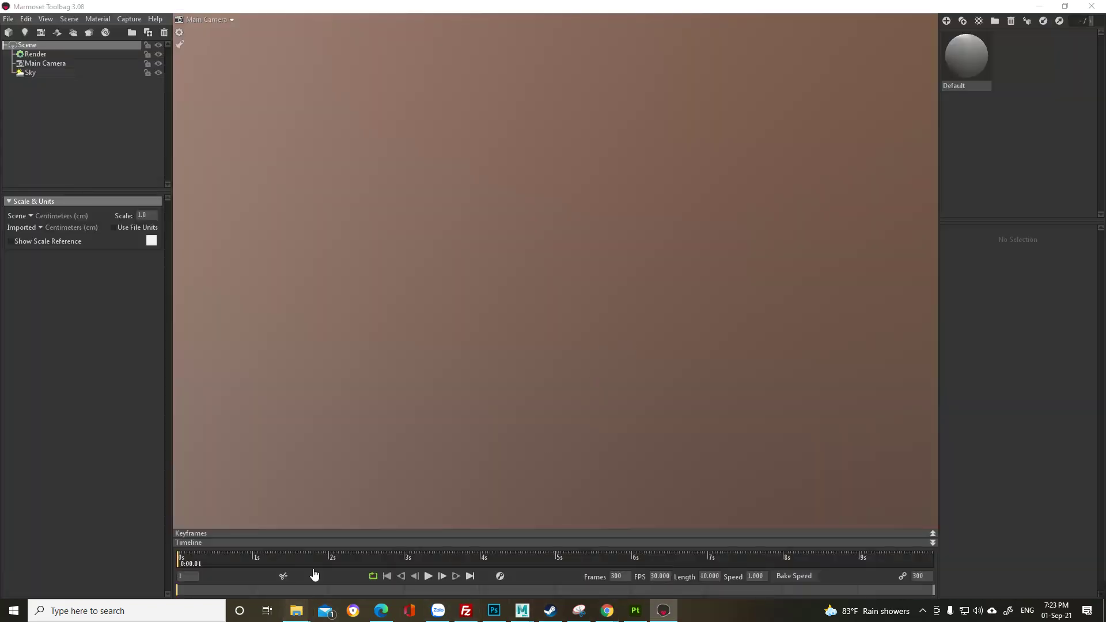
mouse_move(301, 617)
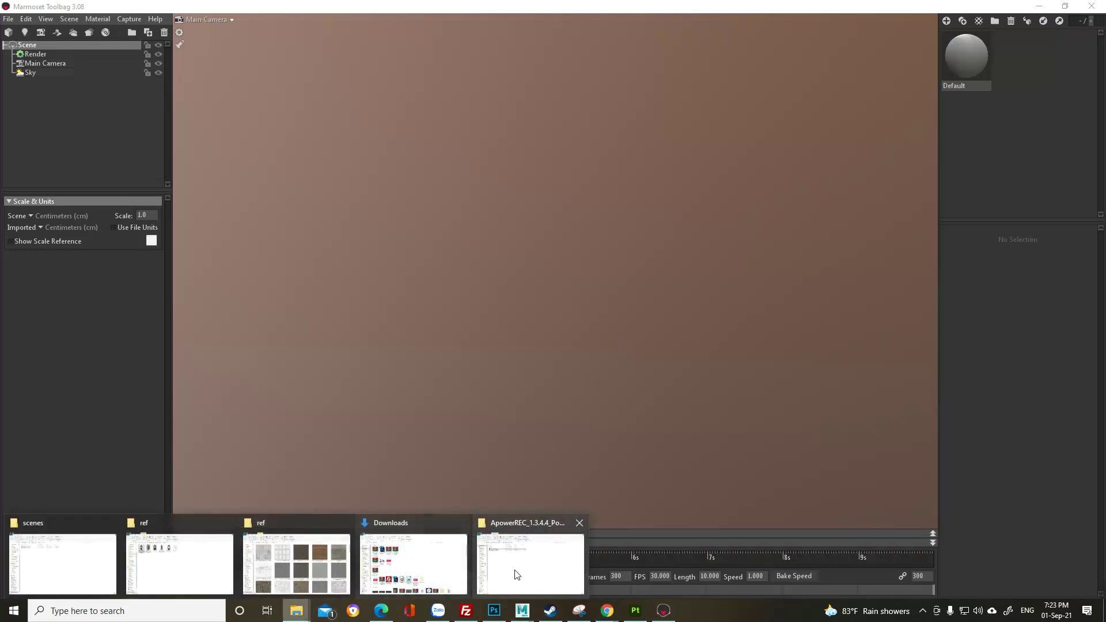
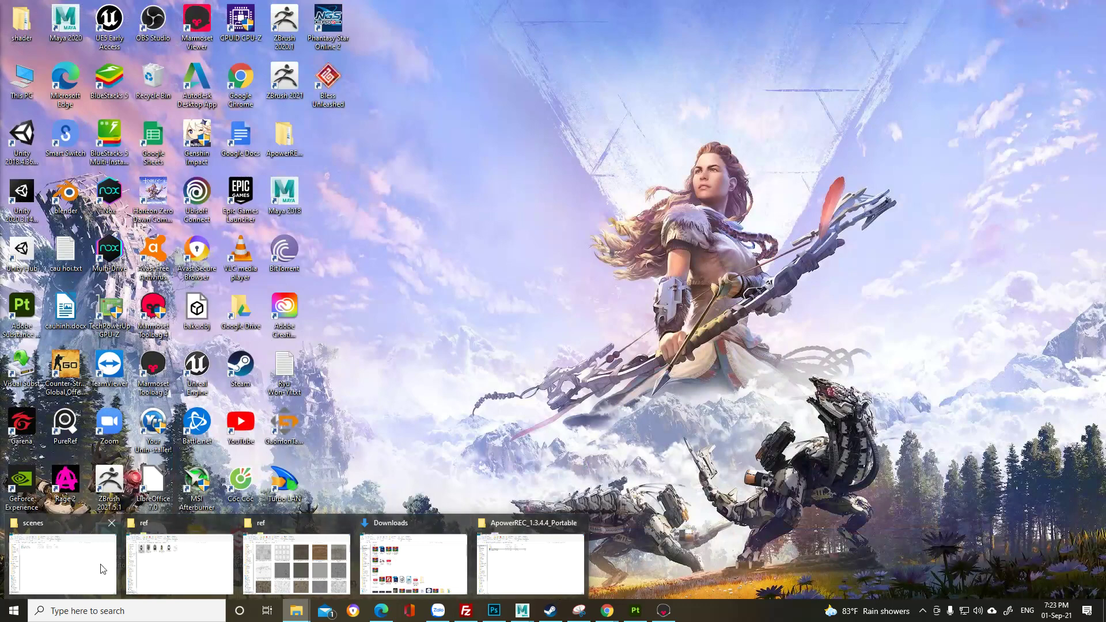
Step: Switch to File Explorer and open the student's folder with the old man head files inside the Hocvien folder
left_click(101, 565)
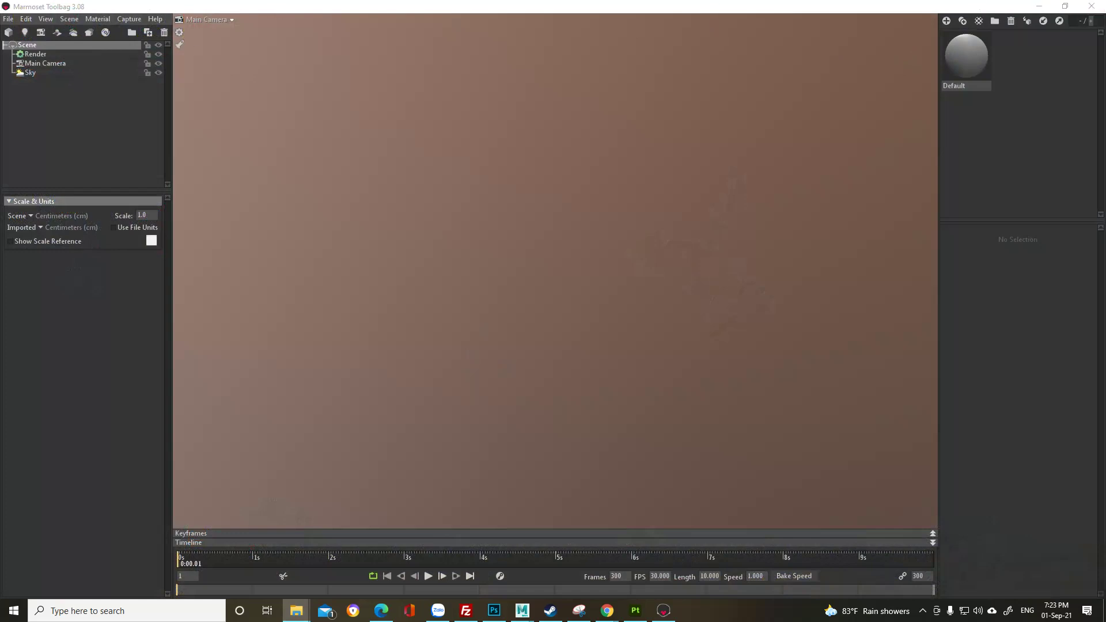
left_click_drag(1105, 357, 334, 72)
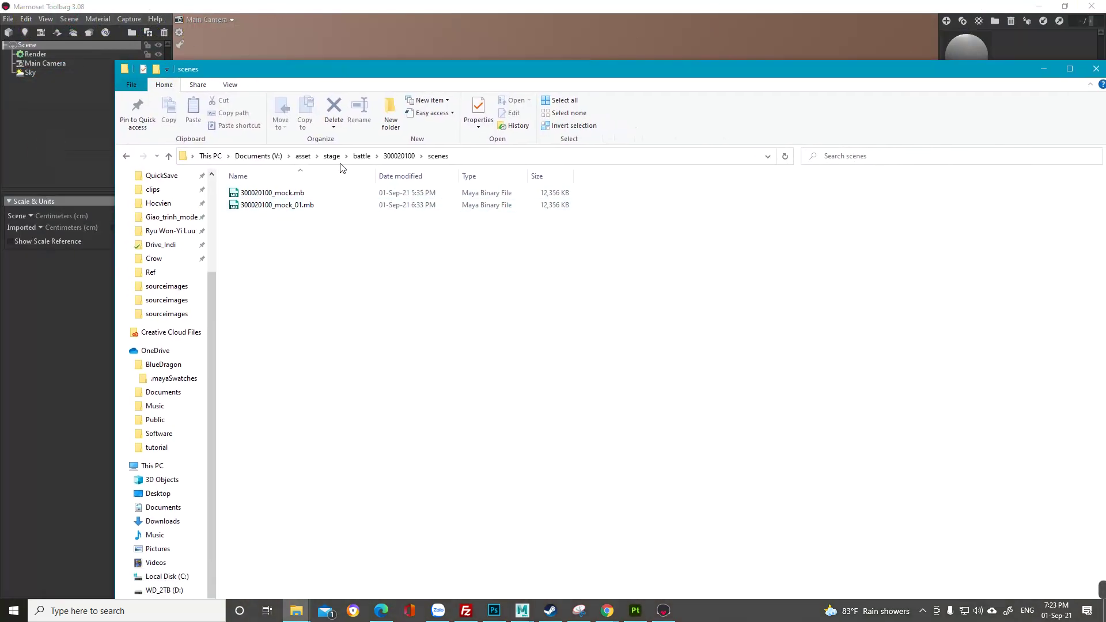
scroll(154, 311, "up", 3)
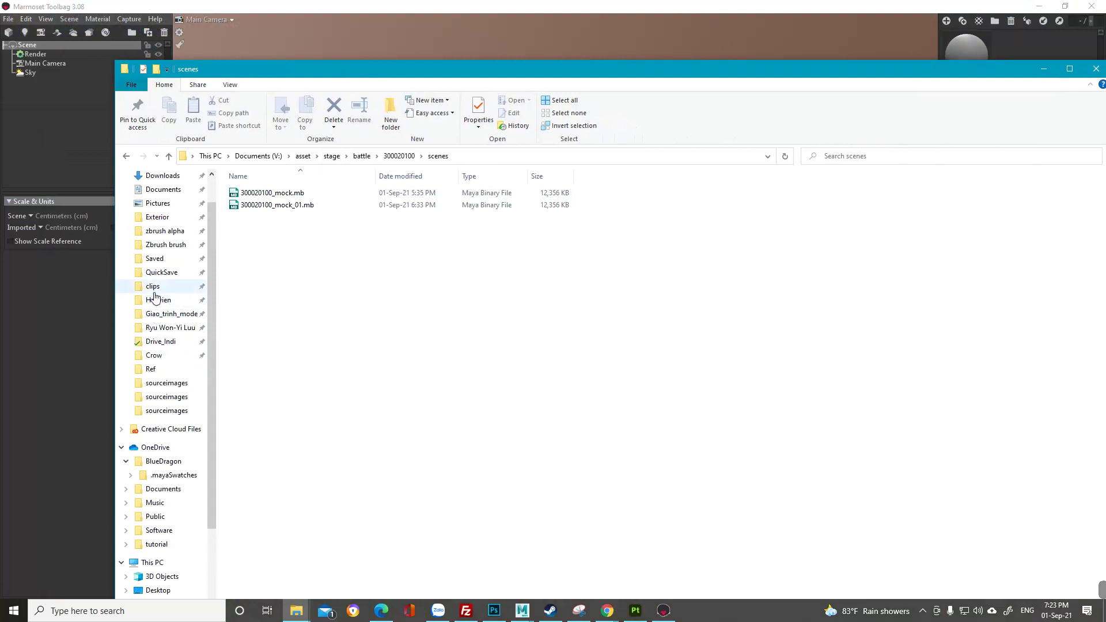
left_click(155, 300)
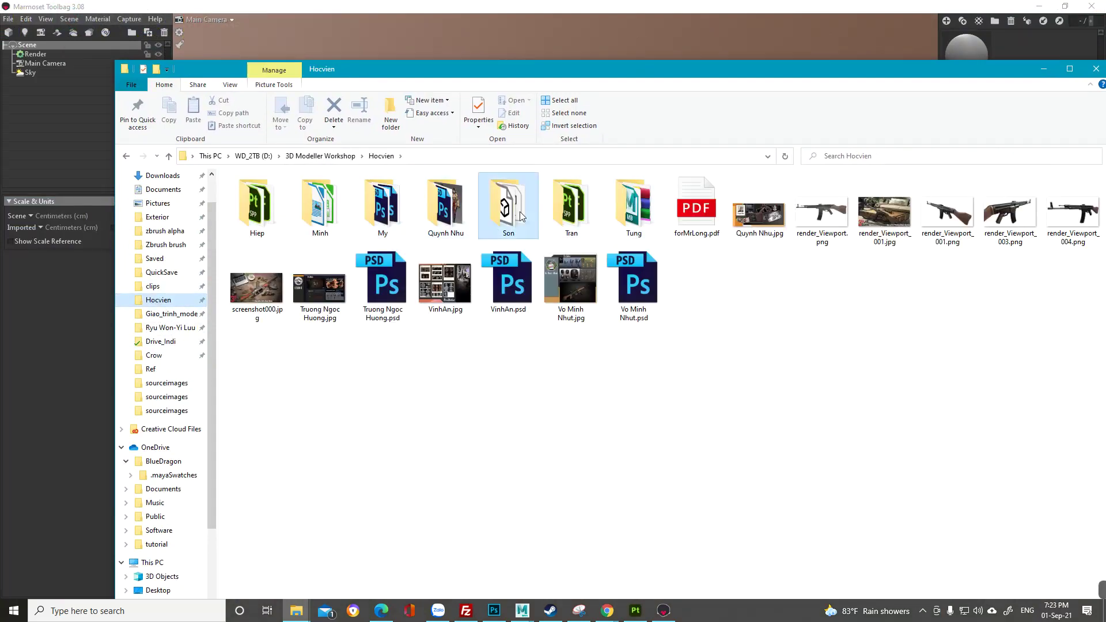
double_click(521, 216)
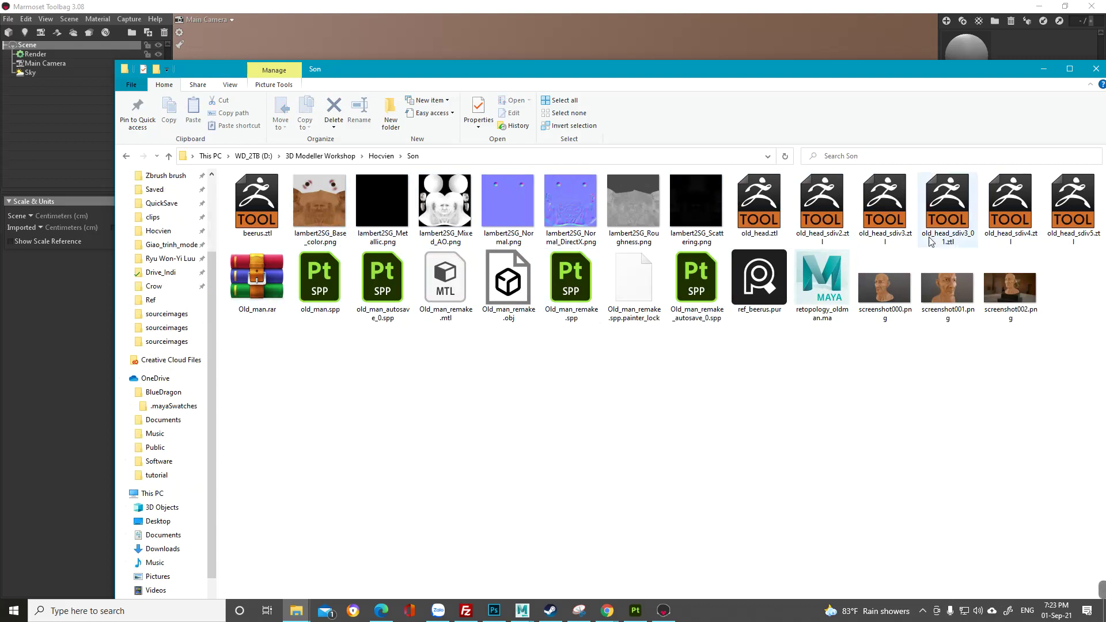
Step: View the old man head render screenshot000.png up close and close the image
double_click(868, 300)
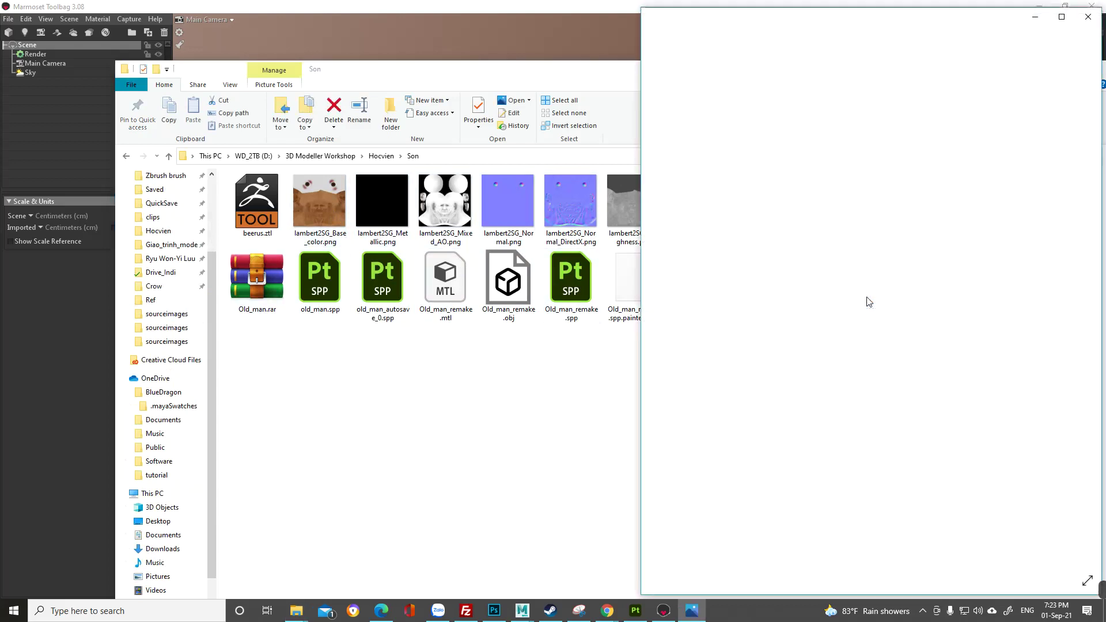
scroll(844, 270, "up", 1)
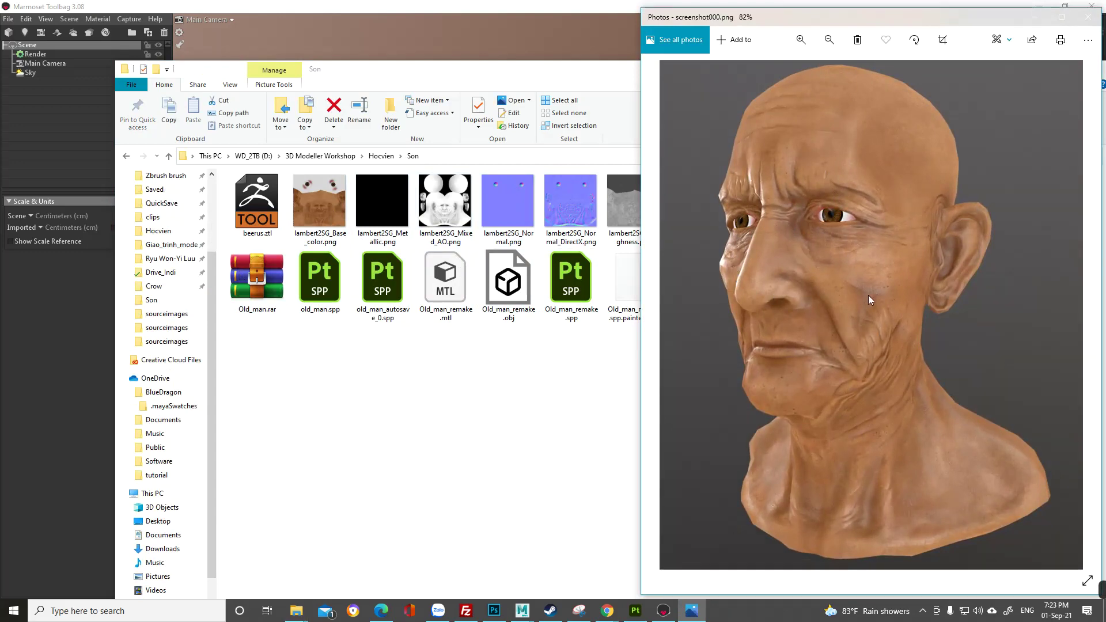
scroll(868, 295, "down", 1)
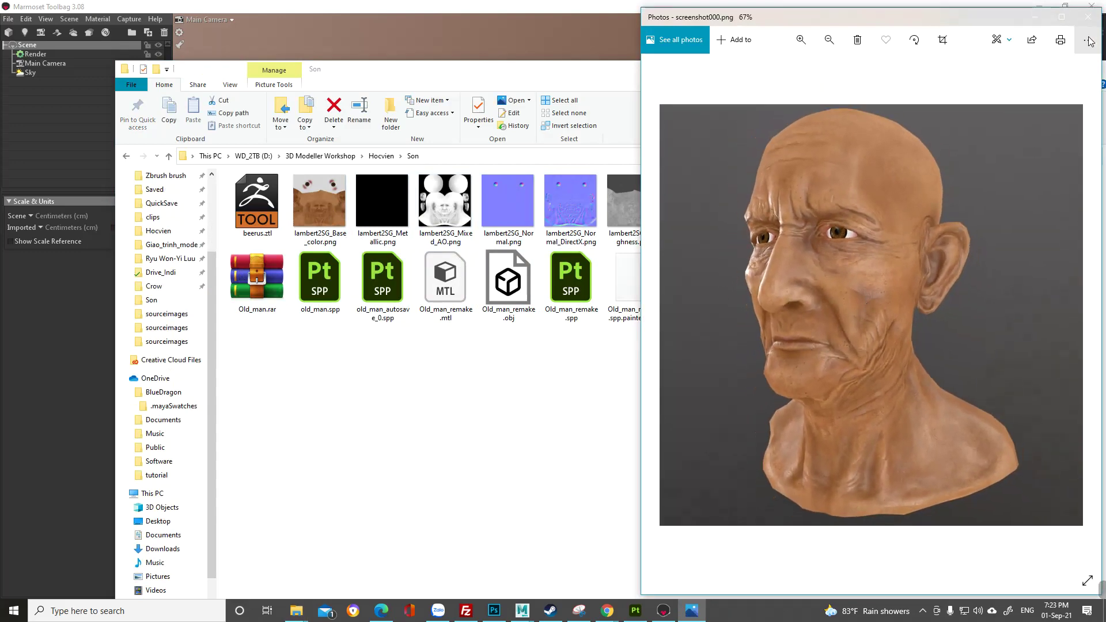
left_click(1088, 17)
Step: Reposition the folder window over the Marmoset viewport so that the whole window fits on screen
left_click_drag(671, 71, 708, 77)
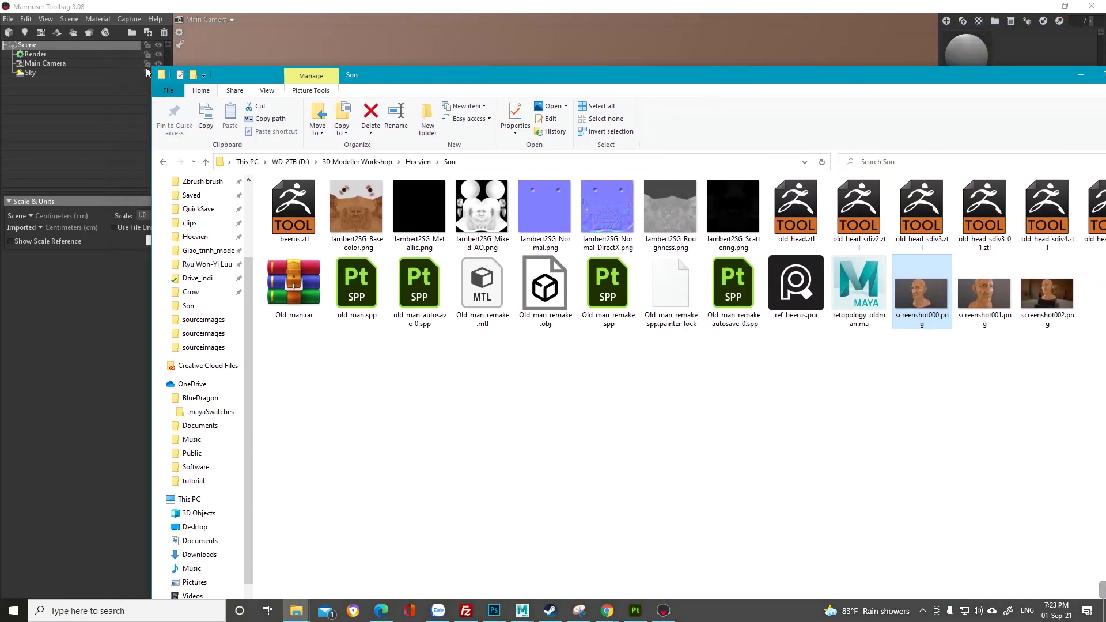
left_click_drag(153, 68, 257, 69)
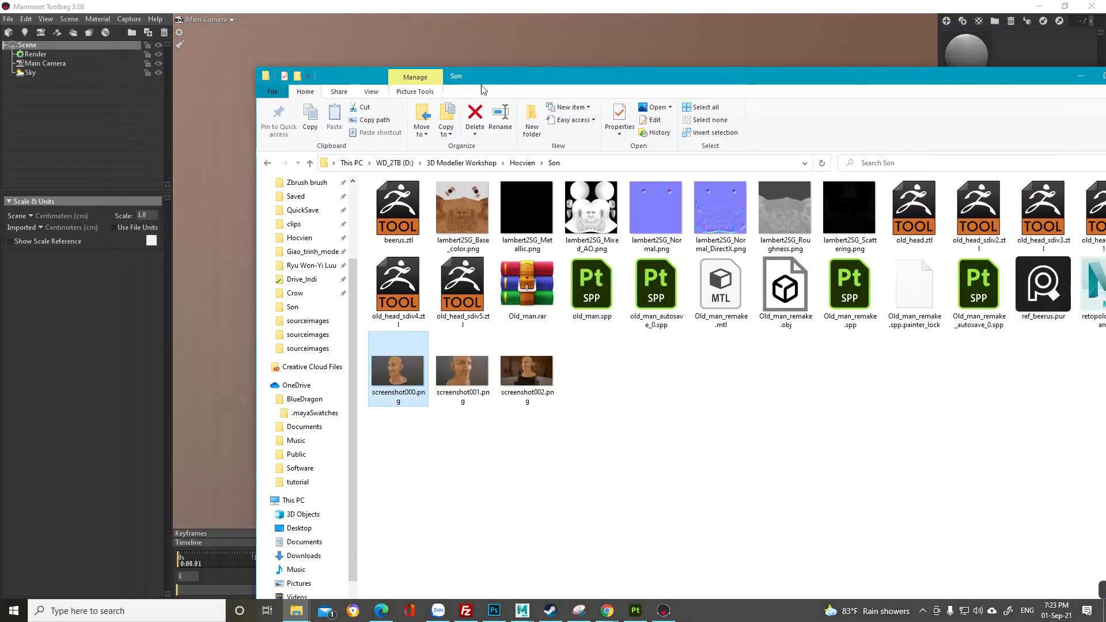
left_click_drag(481, 89, 397, 45)
left_click_drag(470, 29, 470, 76)
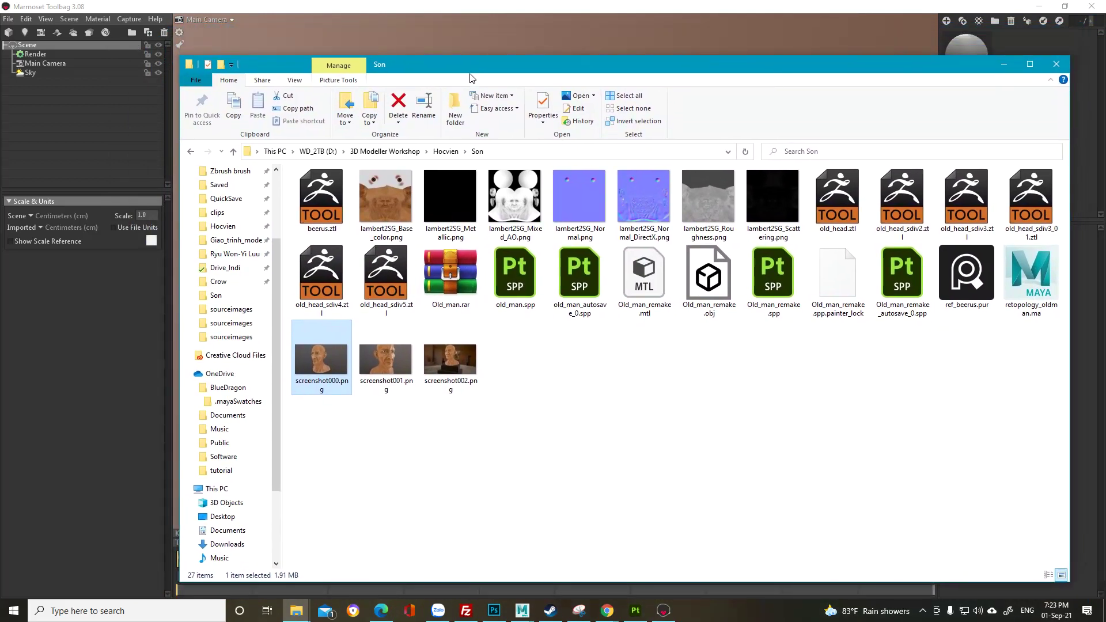
Step: Examine the second old man head render, screenshot001.png, and close the image
double_click(385, 360)
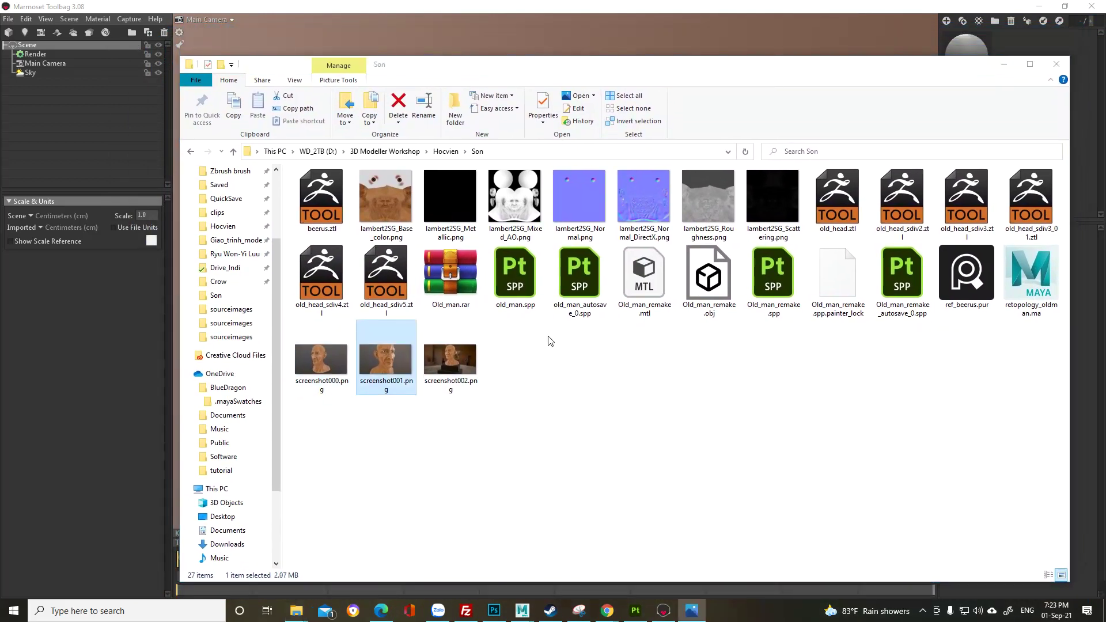
scroll(944, 291, "up", 3)
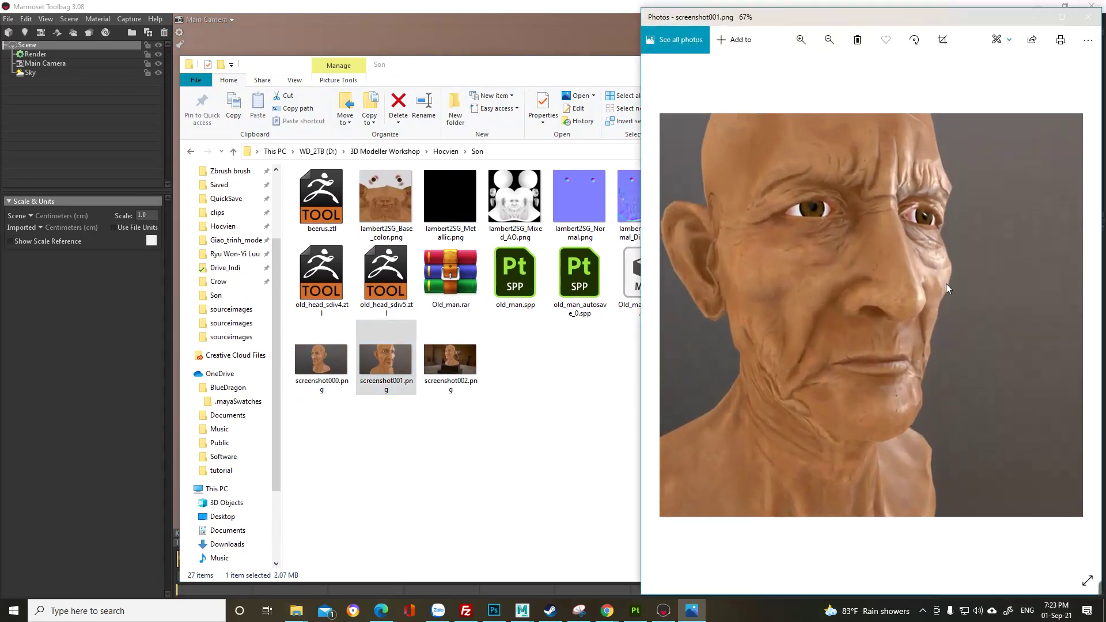
scroll(946, 283, "down", 2)
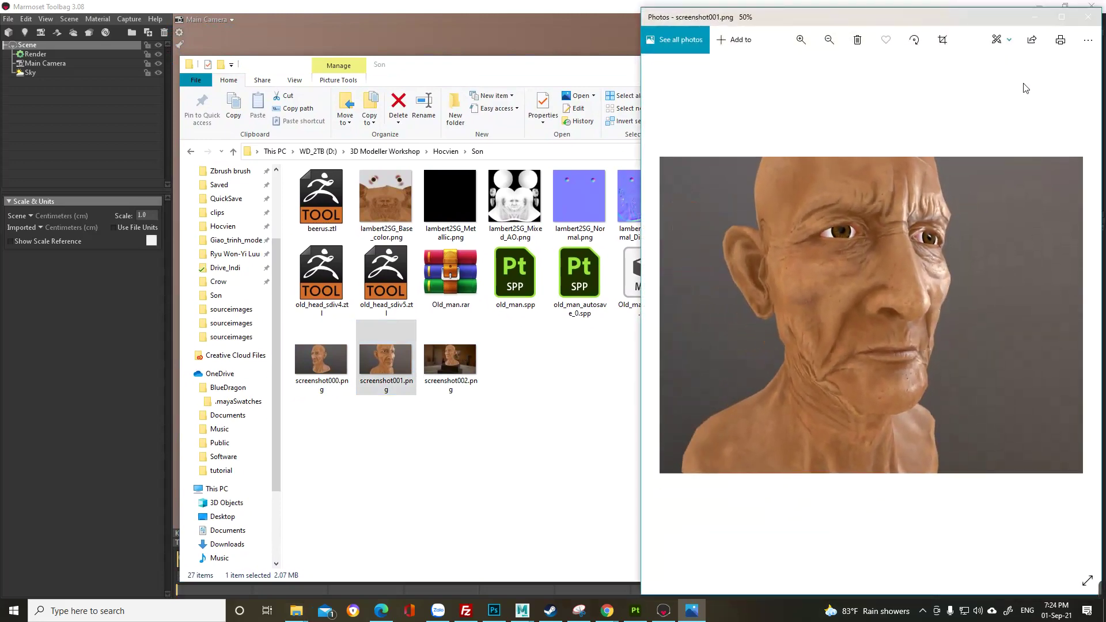
left_click(1094, 20)
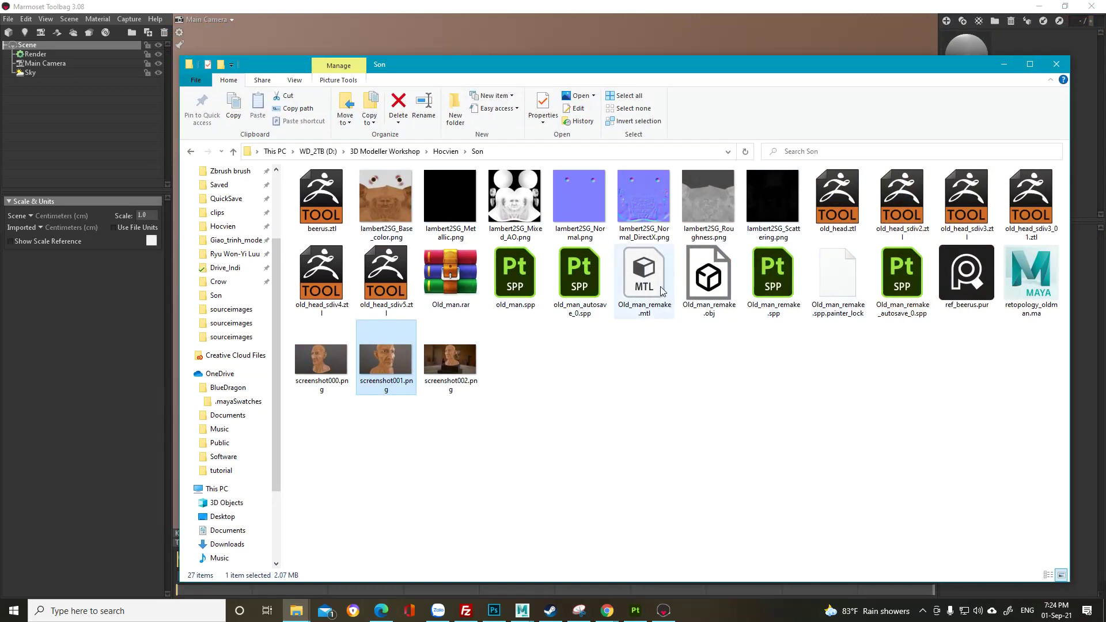
Step: Import Old_man_remake.obj into the Marmoset Toolbag scene and delete its lambert2SG material
left_click_drag(717, 291, 87, 149)
left_click_drag(640, 68, 745, 441)
left_click(637, 301)
scroll(675, 326, "up", 5)
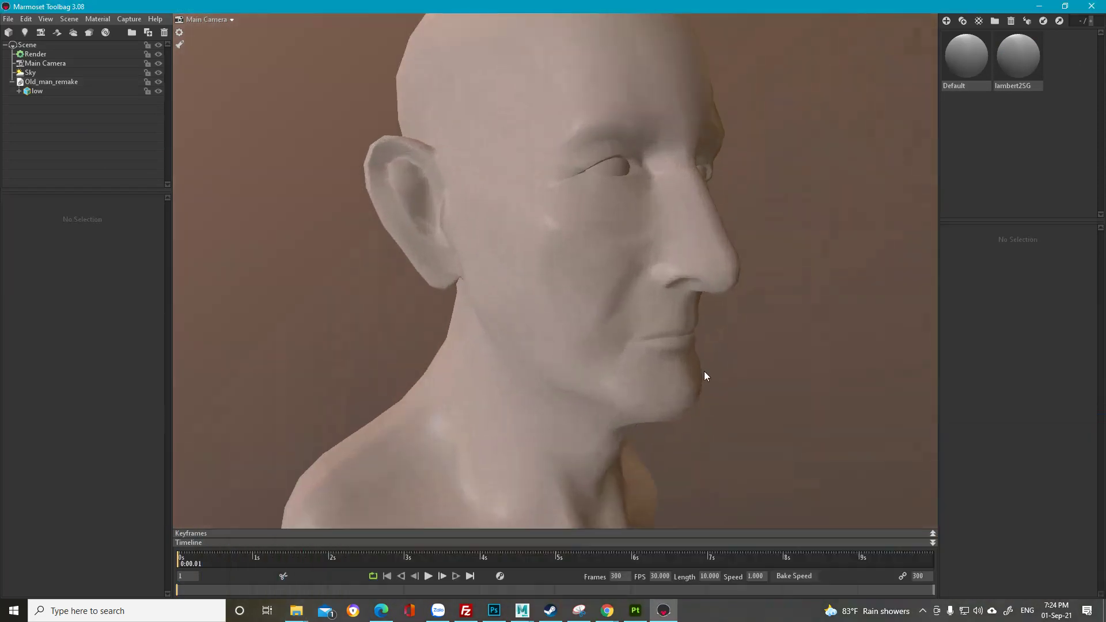
left_click(1011, 64)
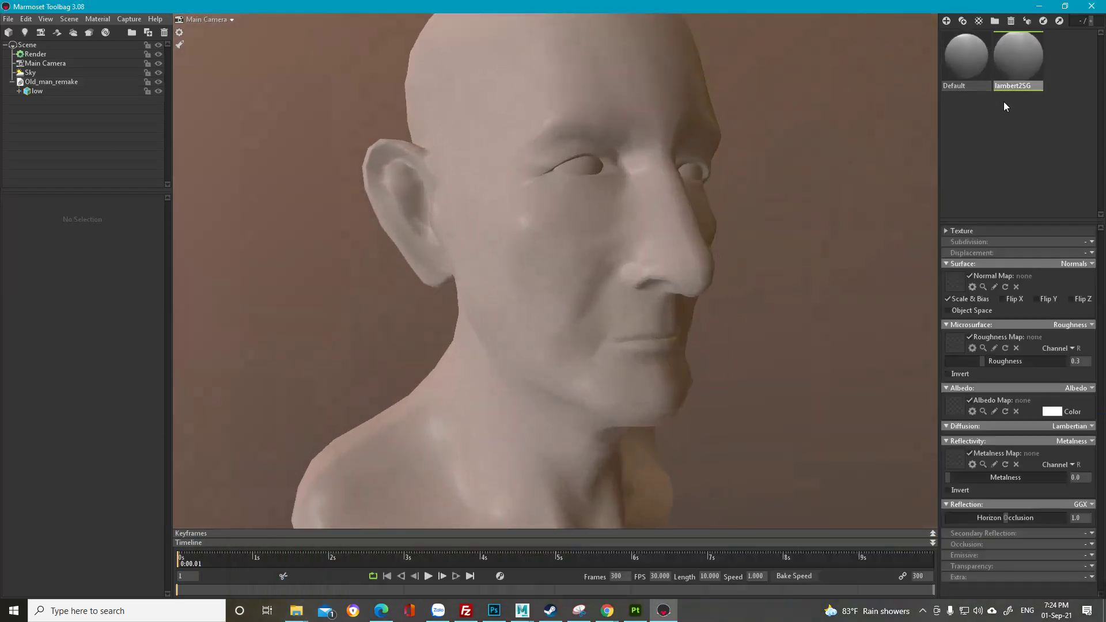
key("Delete")
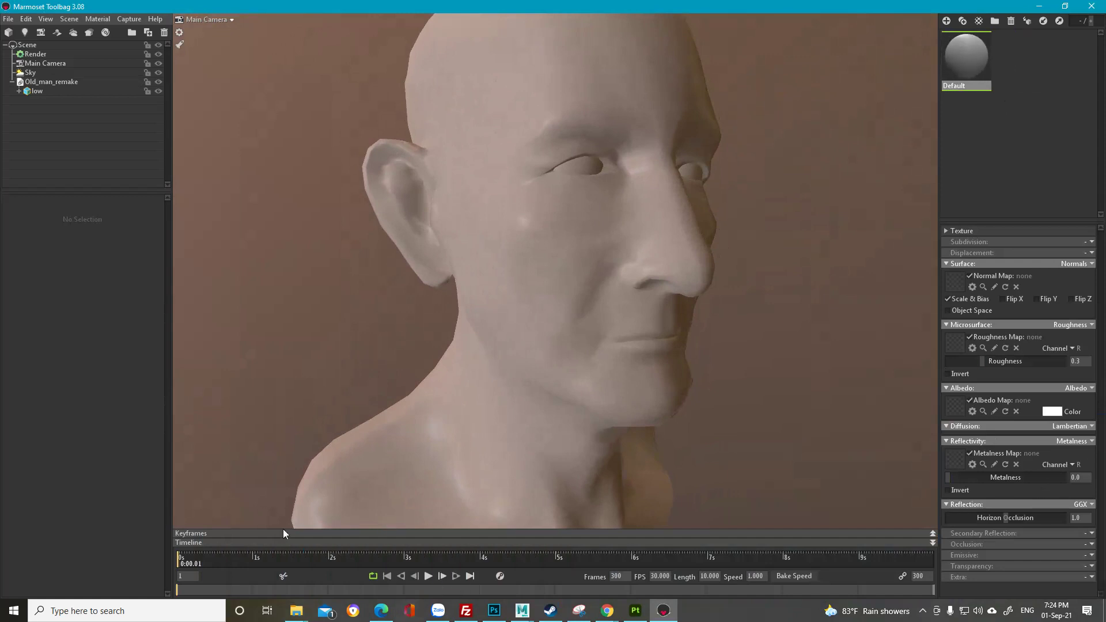
Step: Bring back the folder of head textures and assign lambert2SG_Base_color.png as the Default material's albedo map
mouse_move(296, 602)
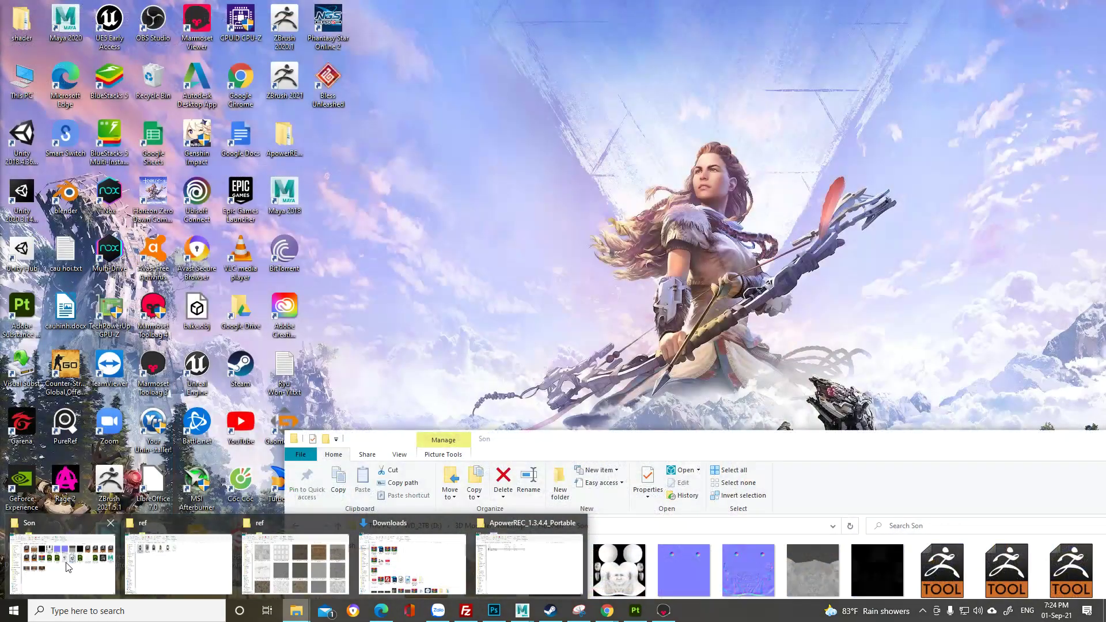
left_click(346, 557)
left_click_drag(541, 440, 266, 68)
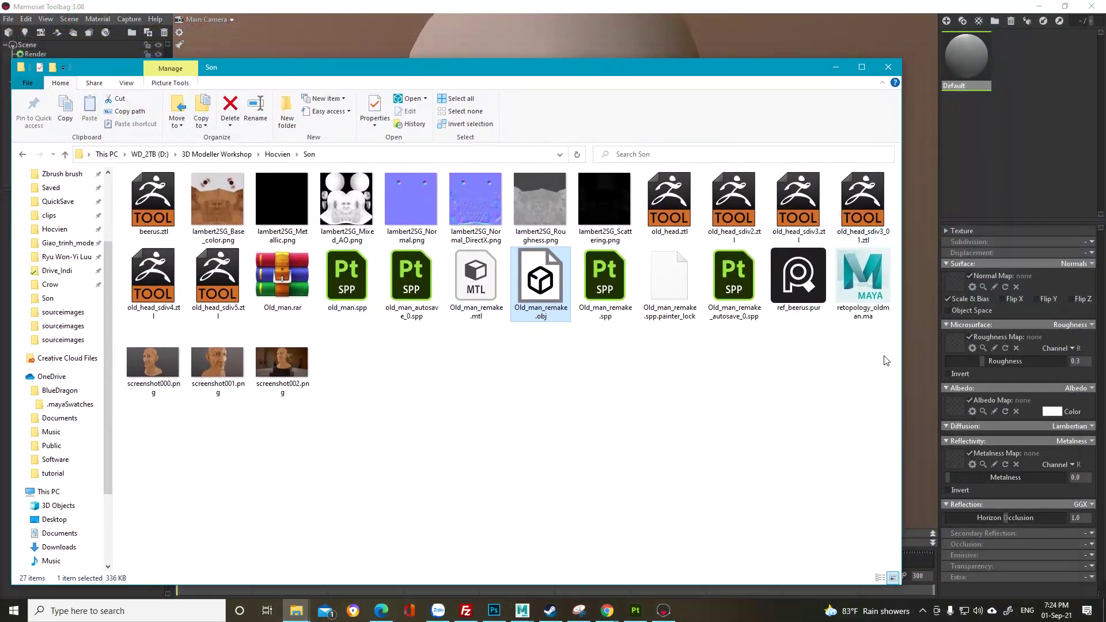
left_click_drag(218, 202, 1051, 478)
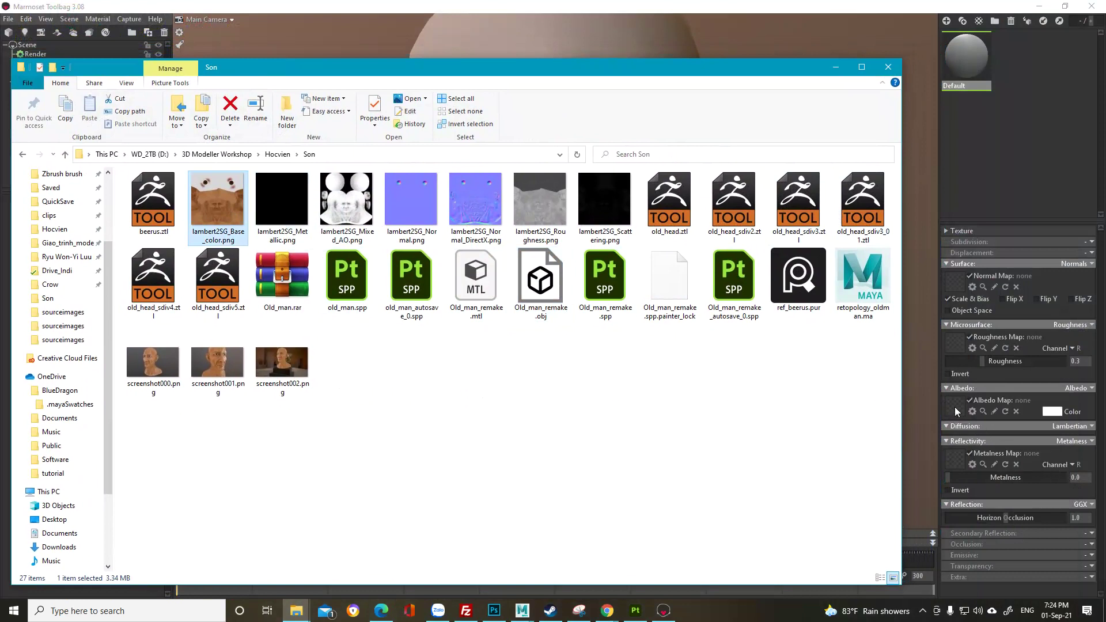
left_click_drag(955, 410, 955, 410)
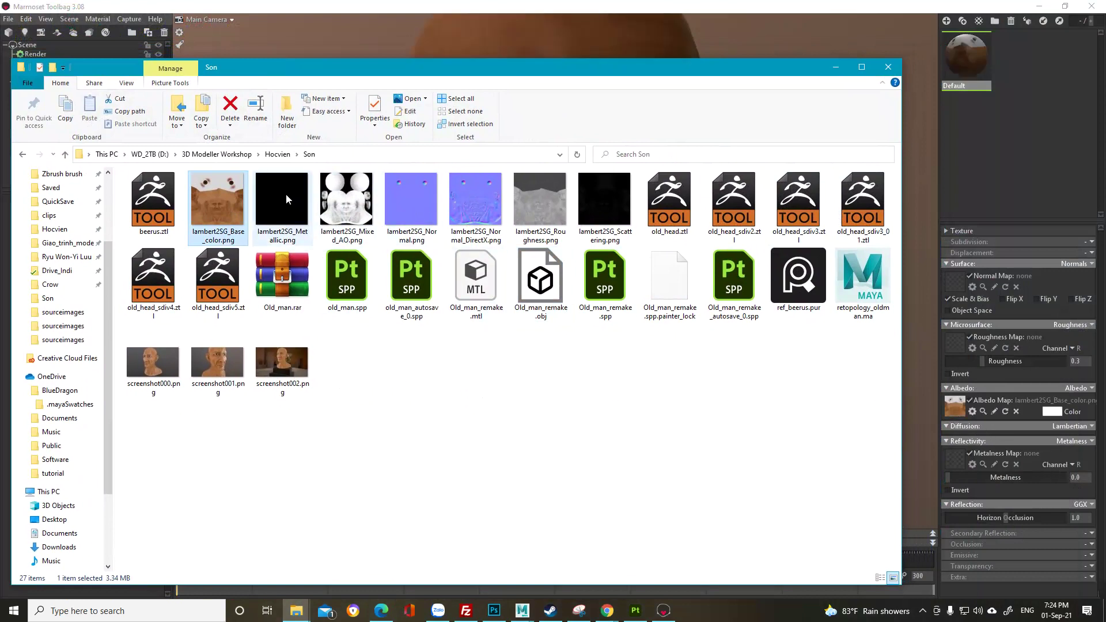
Step: Assign lambert2SG_Roughness.png as the Default material's roughness map and lambert2SG_Normal_DirectX.png as its normal map
left_click_drag(540, 219, 1028, 515)
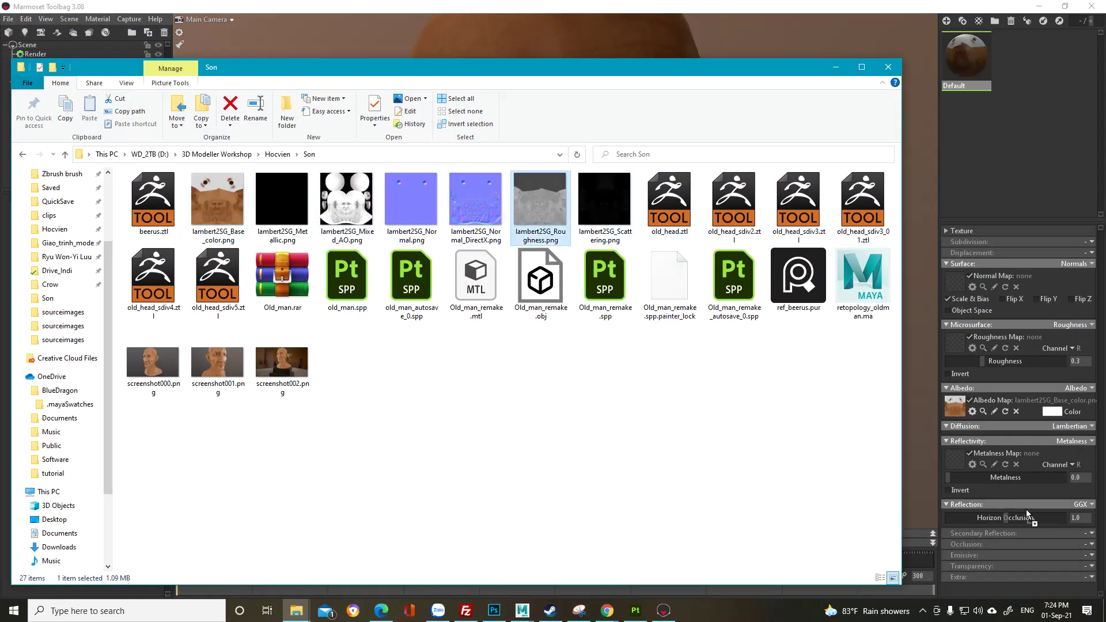
left_click_drag(954, 353, 954, 350)
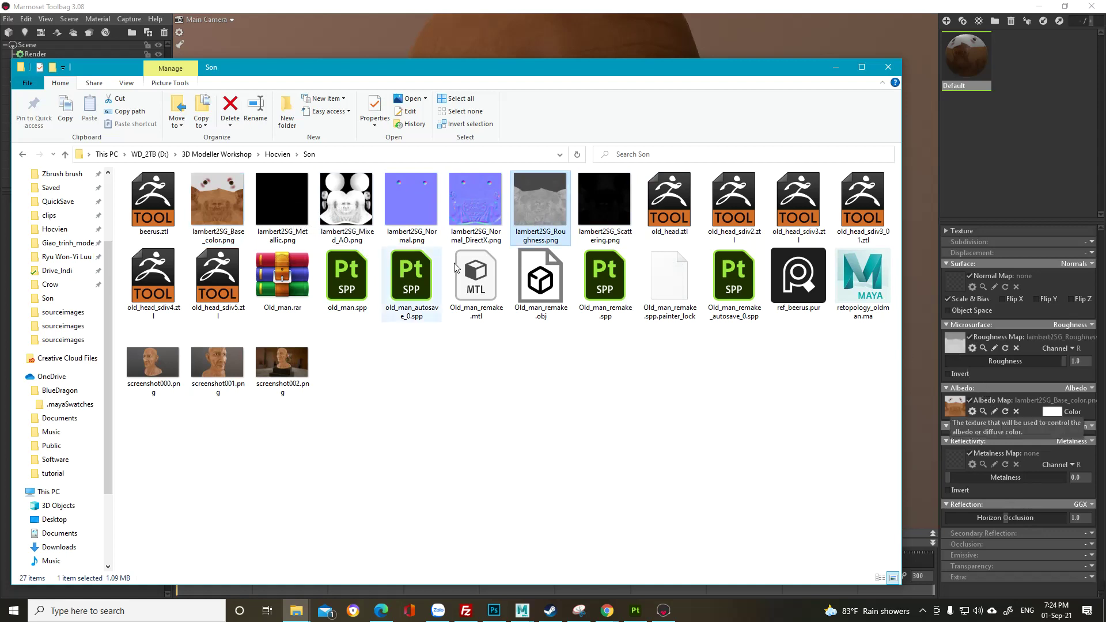
left_click(472, 194)
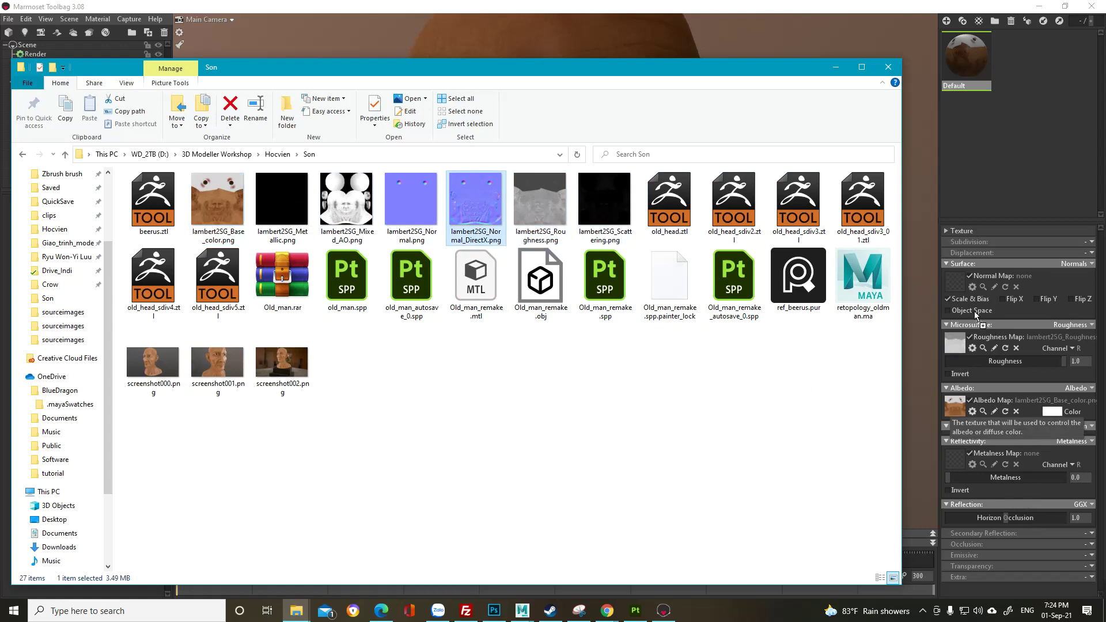
left_click_drag(952, 286, 953, 282)
mouse_move(633, 77)
left_mouse_down()
mouse_move(686, 518)
mouse_move(666, 444)
mouse_move(636, 56)
left_mouse_up()
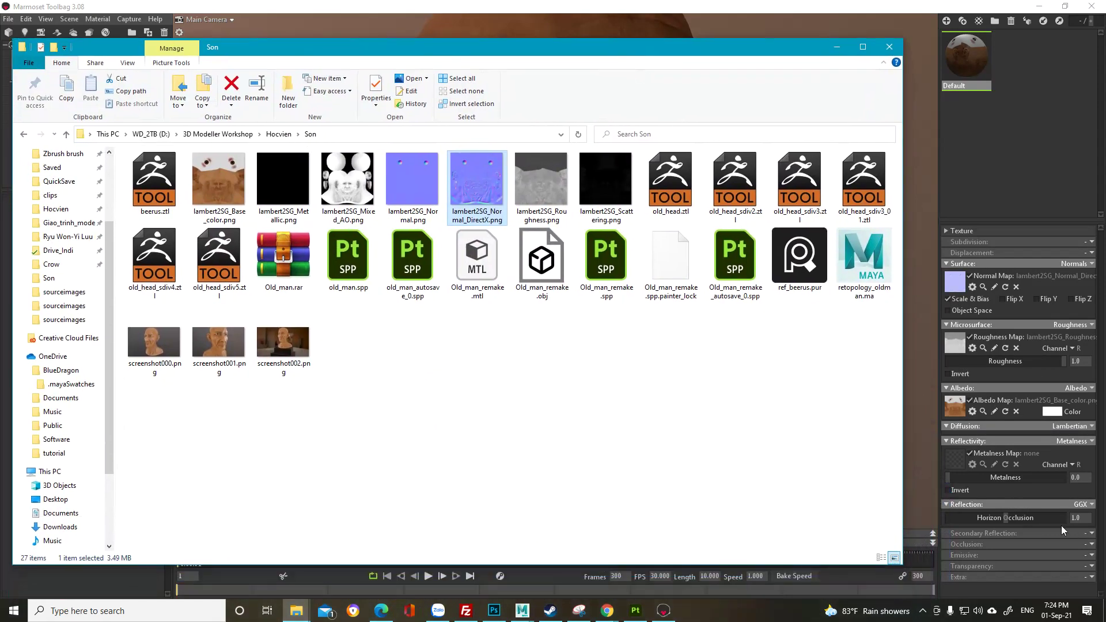
Step: Enable Occlusion on the Default material, assign lambert2SG_Mixed_AO.png as its occlusion map, and minimize the folder window
left_click(1092, 544)
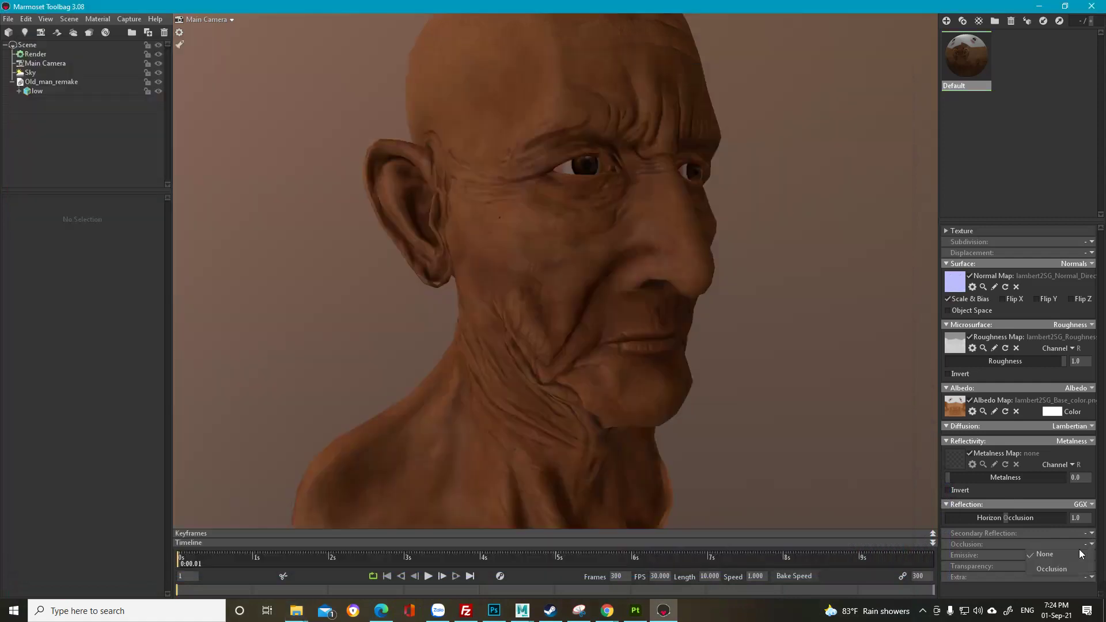
left_click(1056, 568)
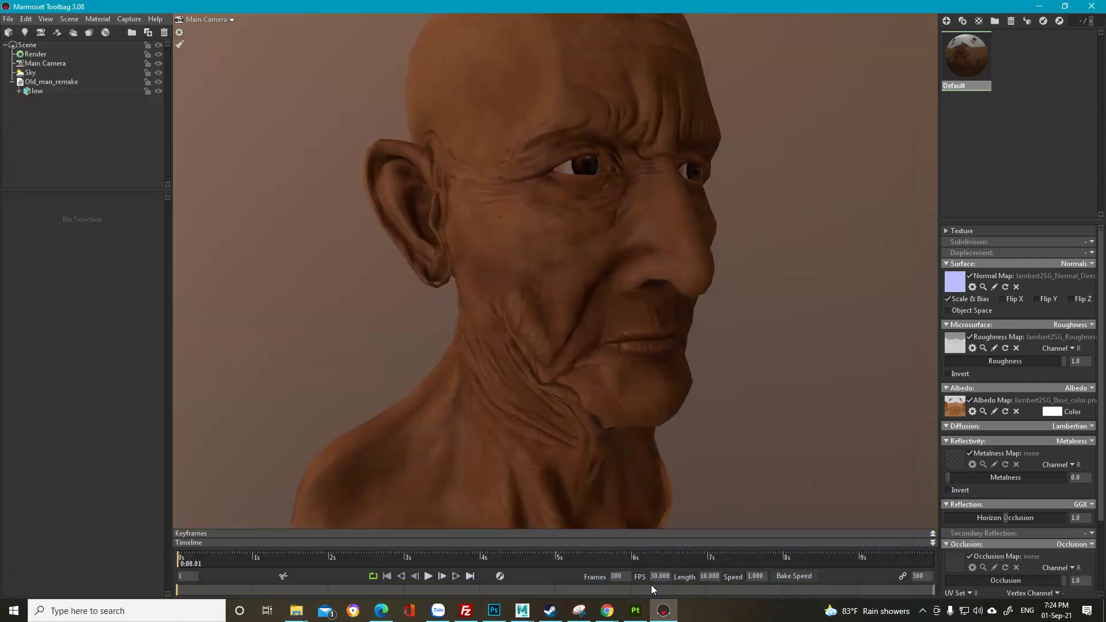
left_click(296, 611)
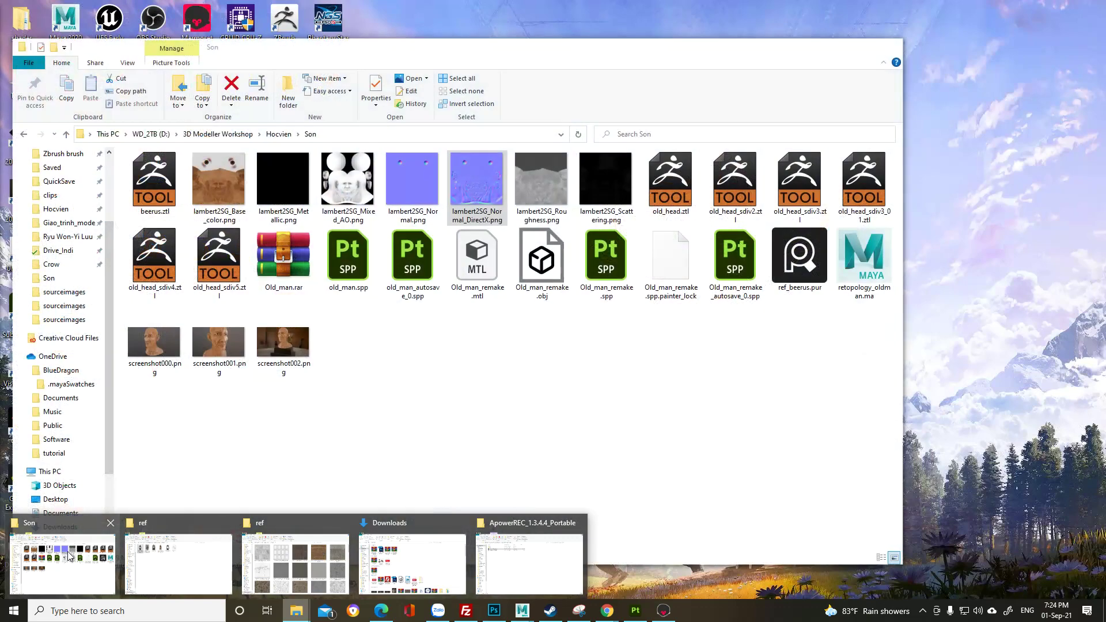
left_click(74, 562)
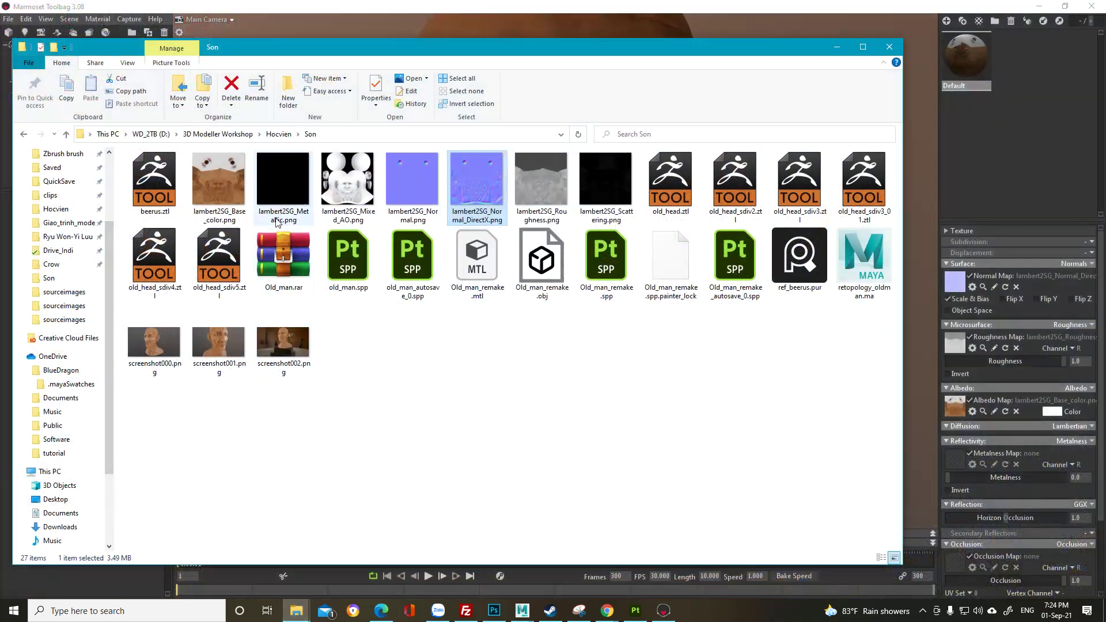
left_click_drag(348, 184, 973, 574)
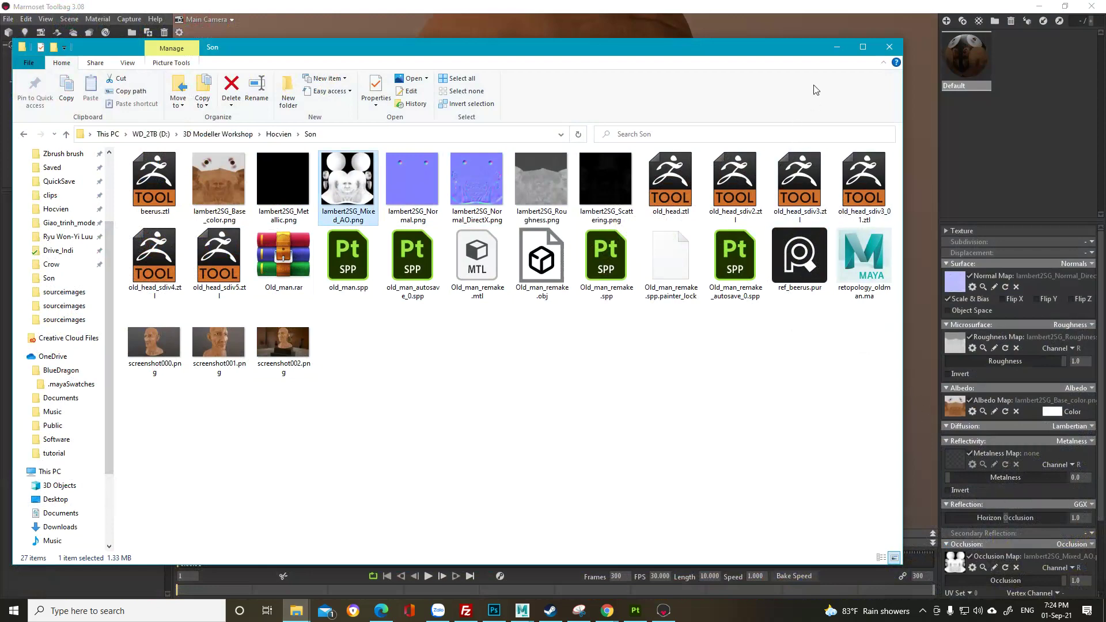
left_click(837, 48)
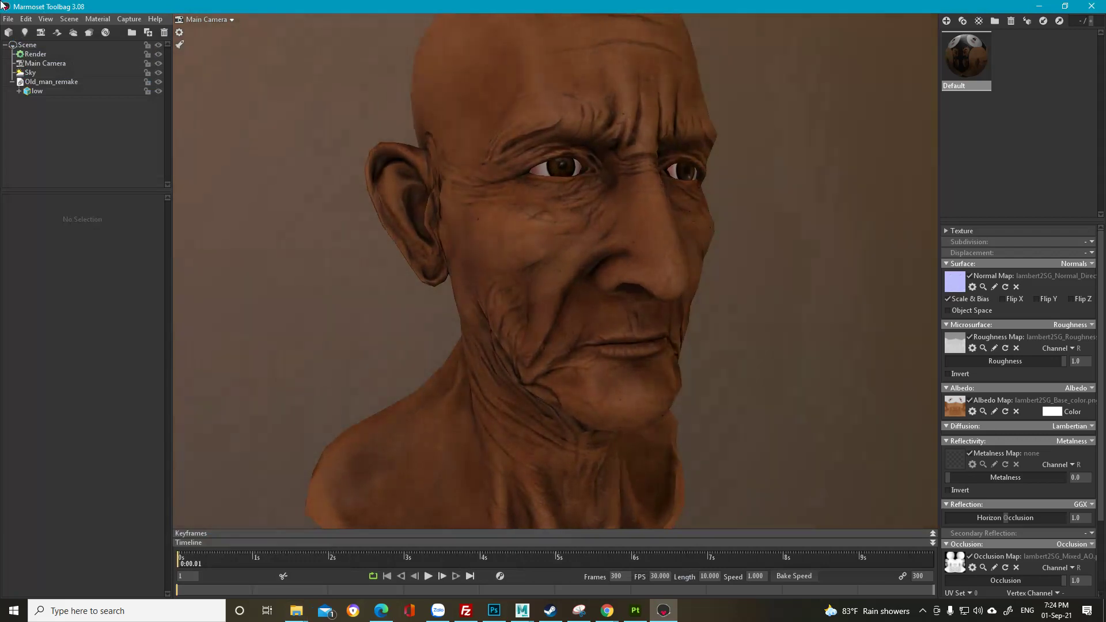
Step: Change the sky lighting to the Grace Cathedral preset
left_click(98, 73)
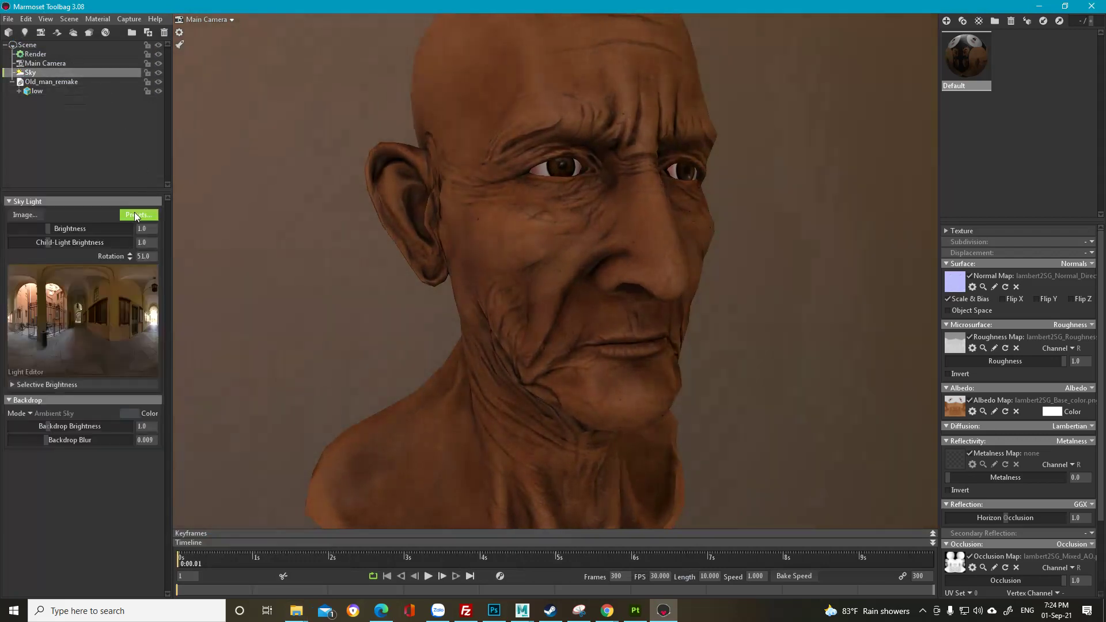
left_click(136, 215)
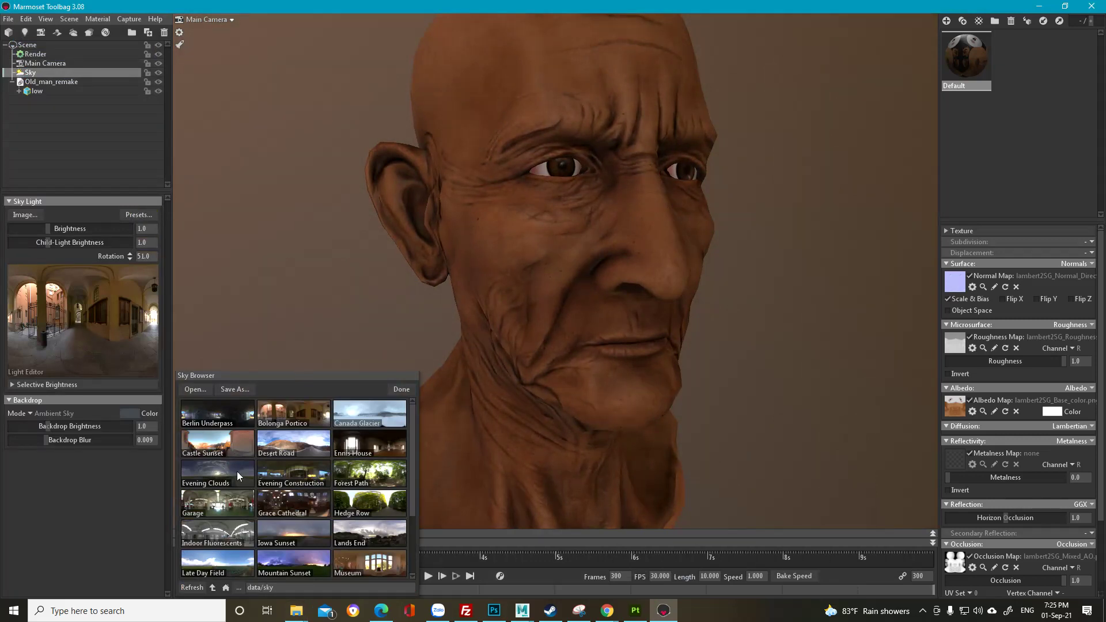
left_click(314, 505)
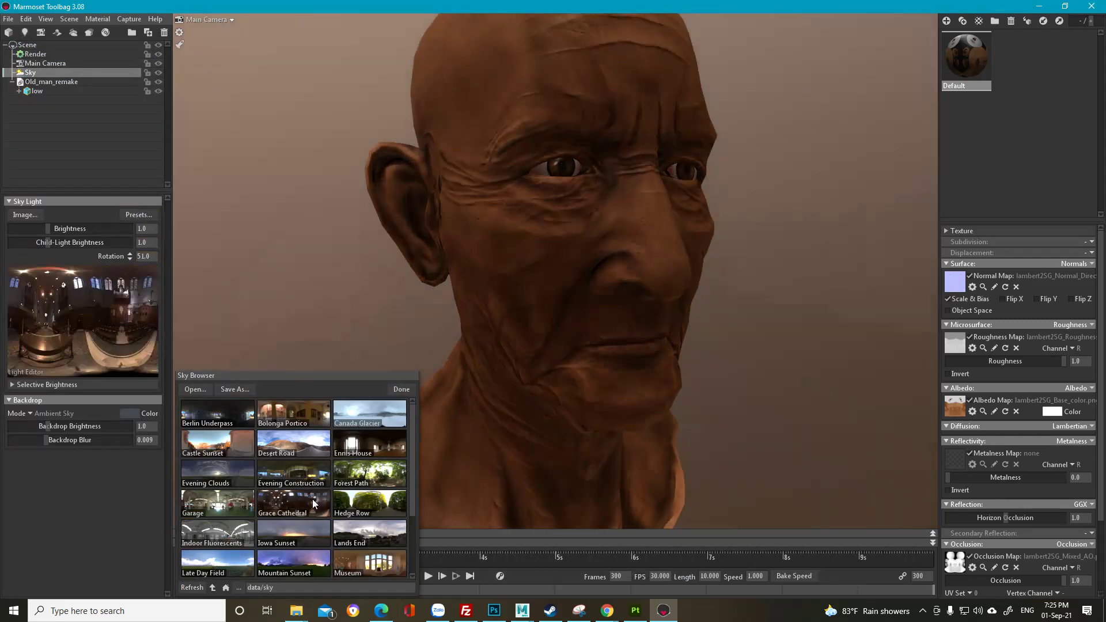
Step: Enable Flip Y on the Default material's normal map and rotate the sky lighting to about 189 degrees
left_click_drag(793, 307, 717, 298)
left_click(1049, 304)
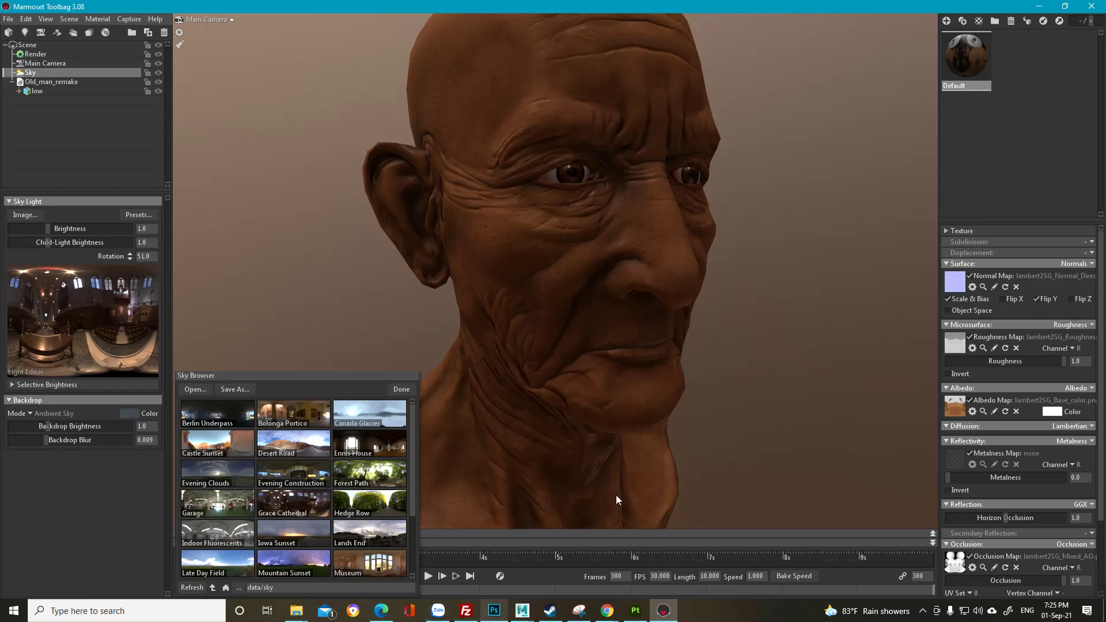
left_click_drag(673, 273, 610, 214)
right_click_drag(610, 214, 589, 207)
left_click_drag(589, 206, 551, 232)
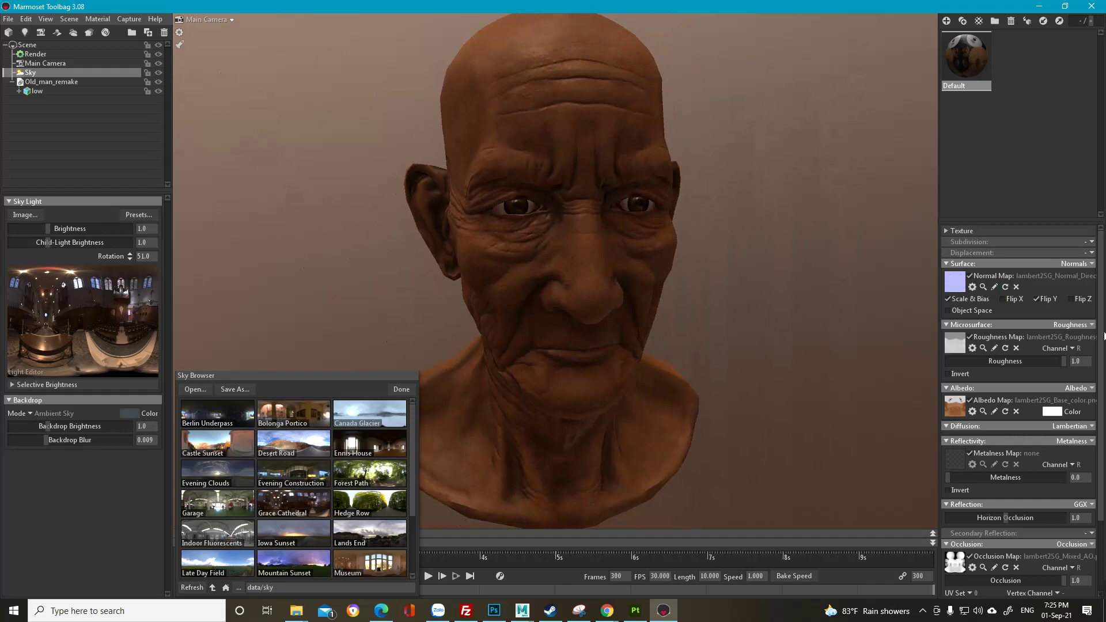
left_click_drag(713, 257, 774, 285, "shift")
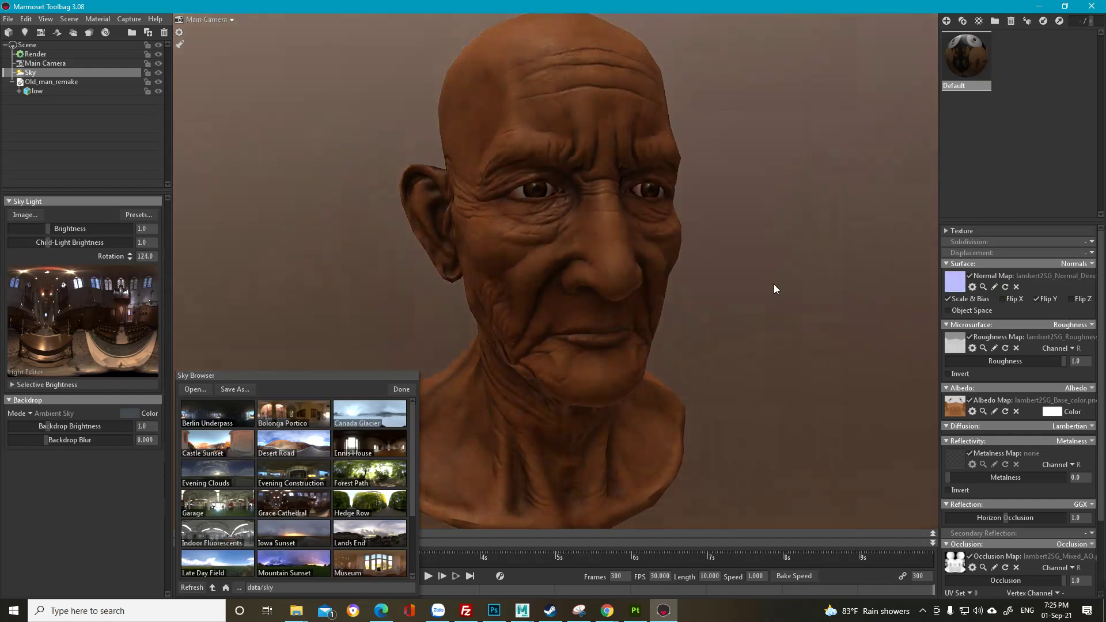
left_click_drag(694, 303, 628, 314)
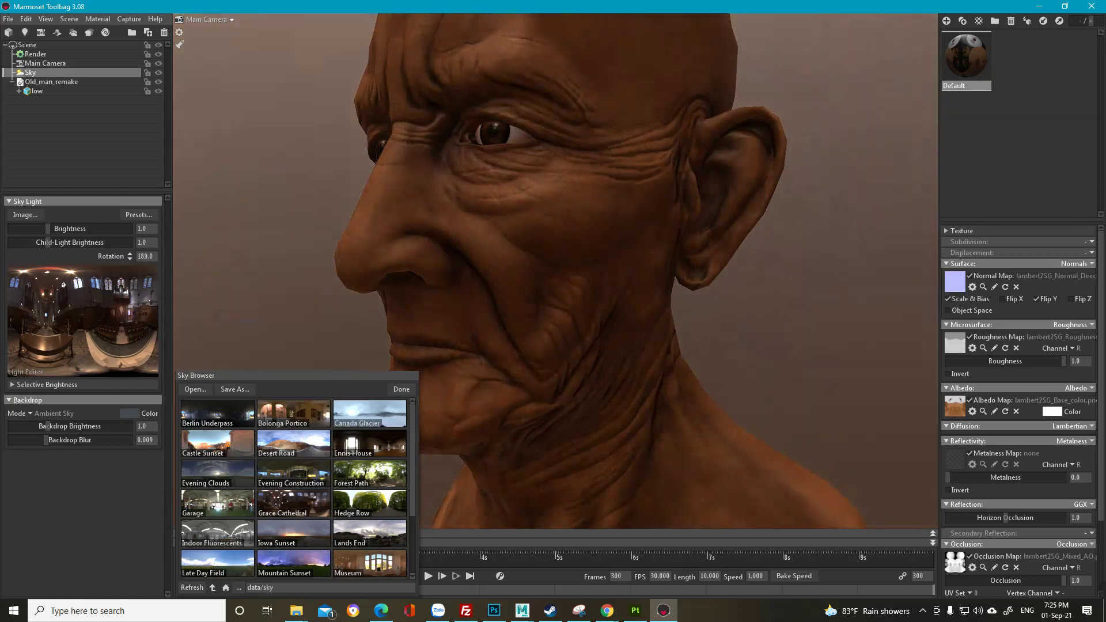
Step: Open screenshot000.png from the head textures folder as a reference and minimize the folder window
mouse_move(305, 613)
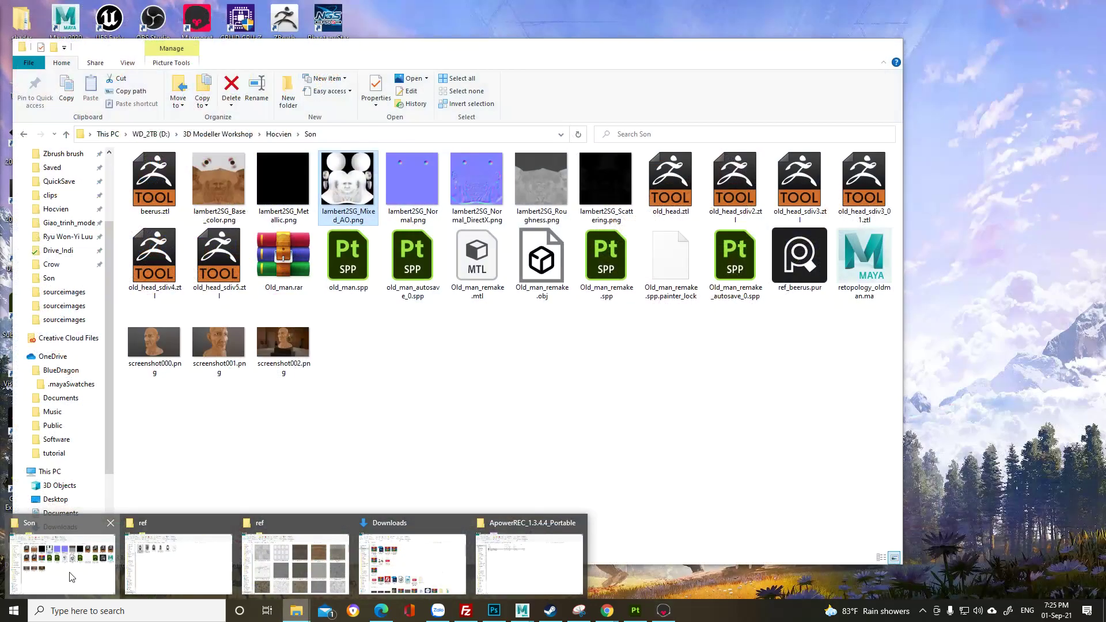
left_click(61, 561)
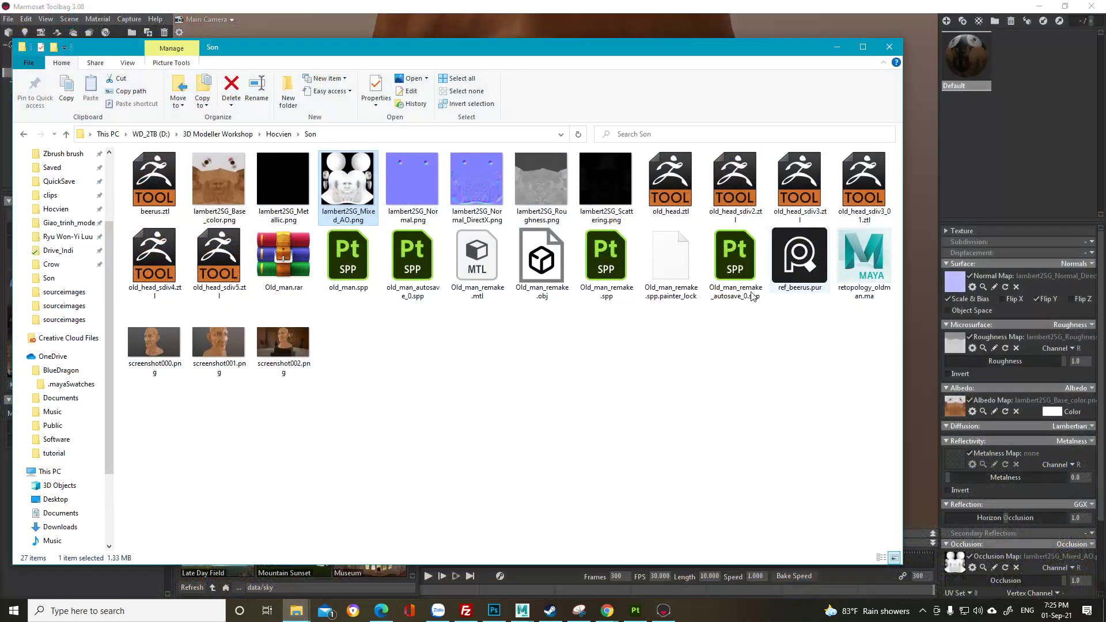
double_click(154, 343)
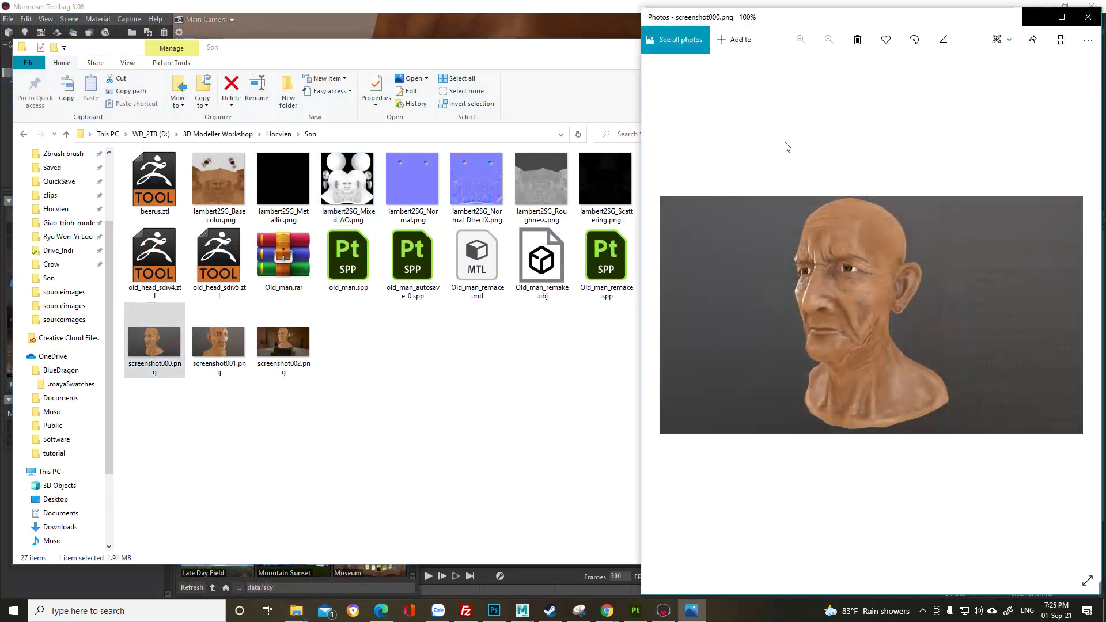
left_click(569, 43)
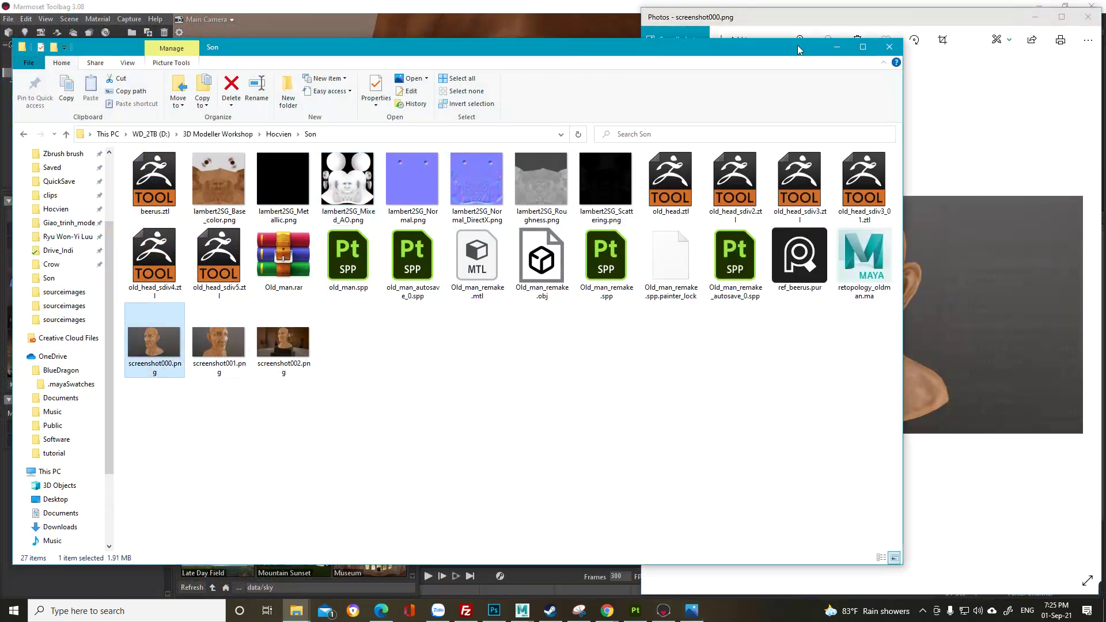
left_click(838, 47)
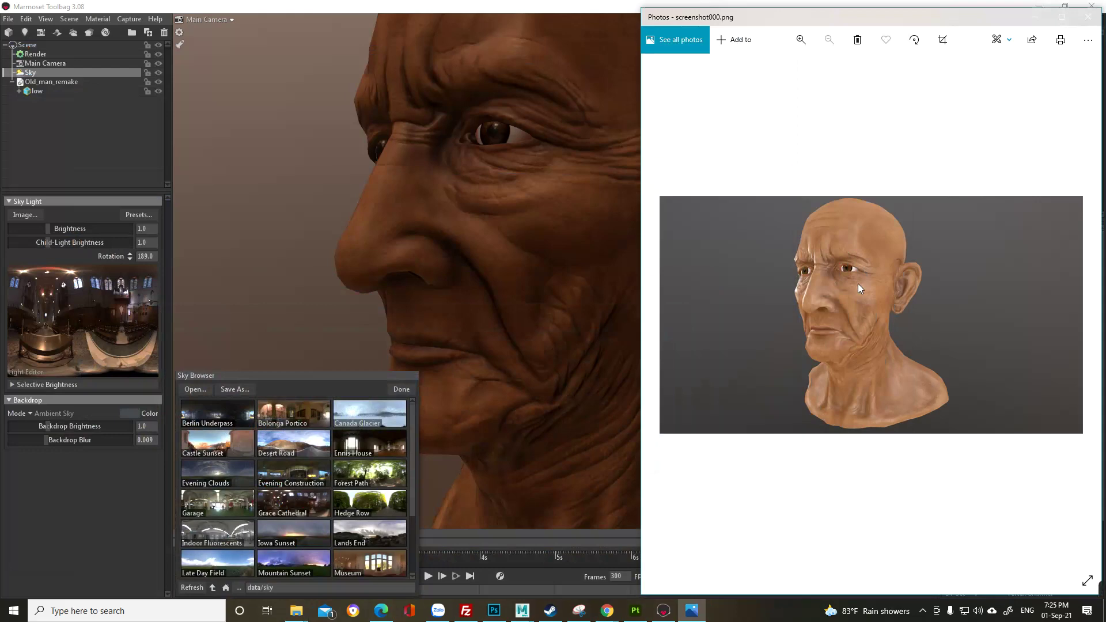
Step: Return to Marmoset Toolbag and examine the head's skin shading from several angles against the reference render
left_click(455, 216)
left_click_drag(455, 215, 498, 244)
right_click_drag(499, 244, 455, 147)
left_click_drag(455, 146, 609, 202)
right_click_drag(609, 201, 639, 268)
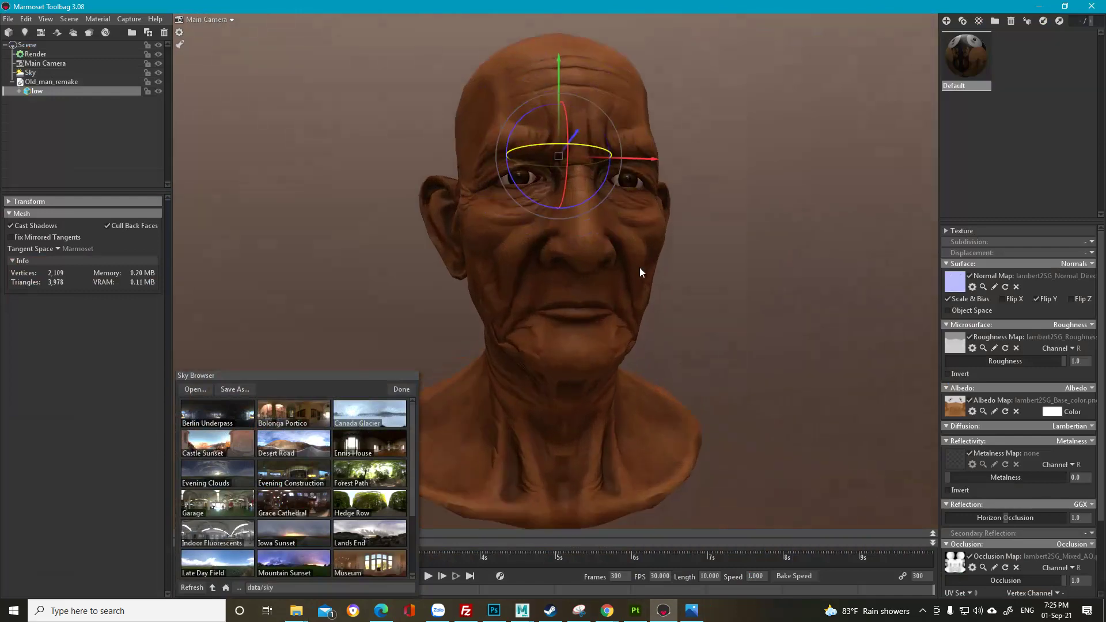
left_click_drag(640, 271, 719, 284)
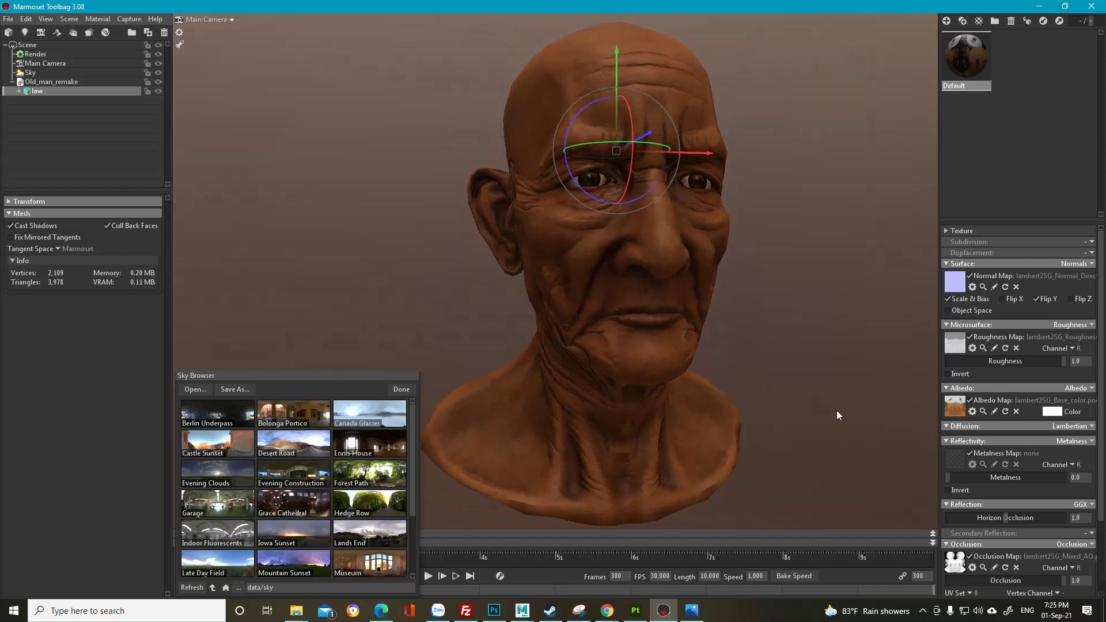
Step: Try Unlit diffusion on the Default material and inspect the head from both sides
left_click(1092, 427)
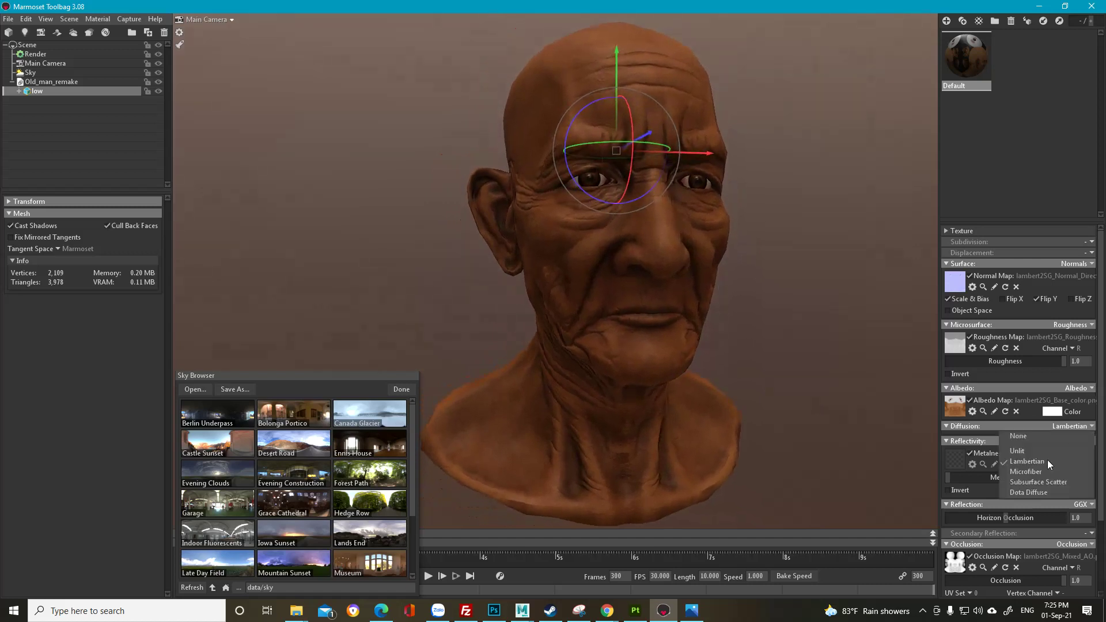
left_click(1048, 454)
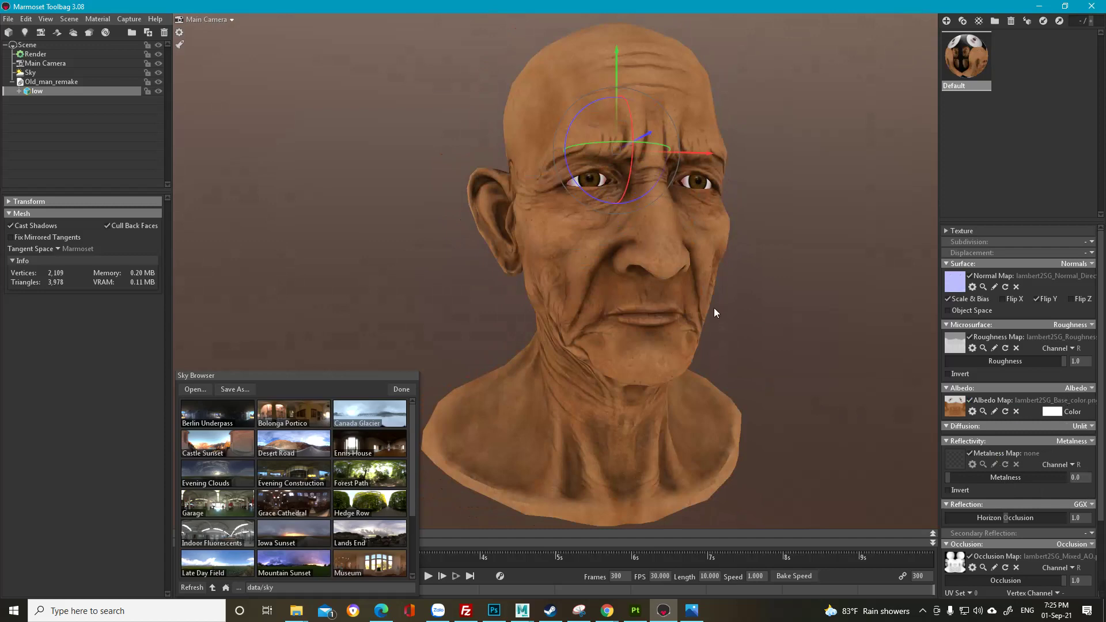
left_click_drag(714, 313, 623, 291)
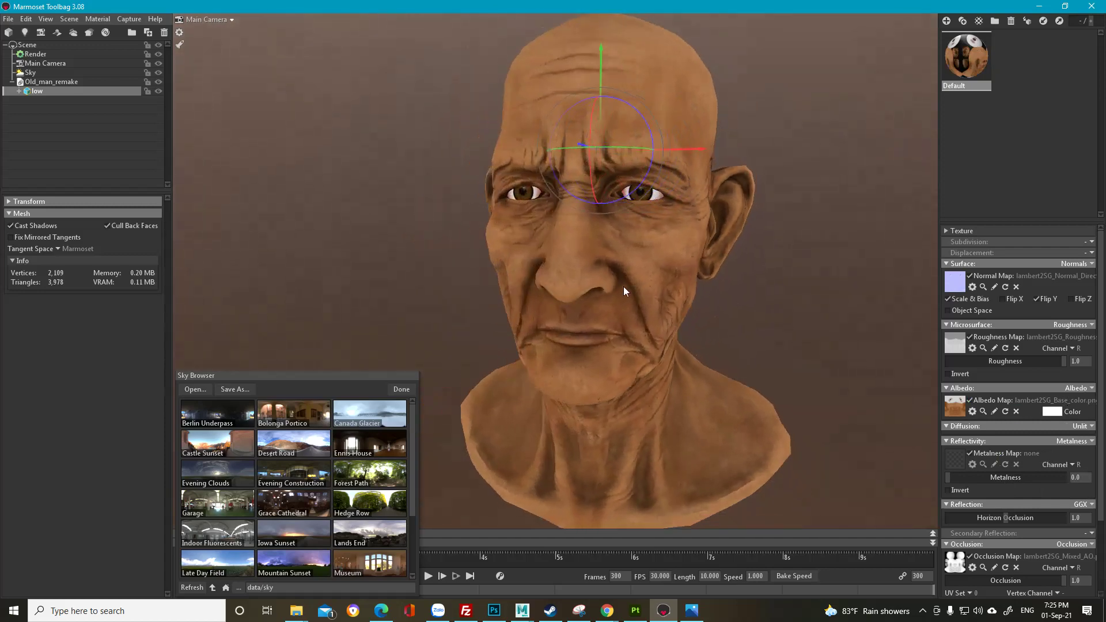
scroll(623, 287, "down", 5)
left_click_drag(549, 225, 606, 235)
scroll(625, 176, "up", 5)
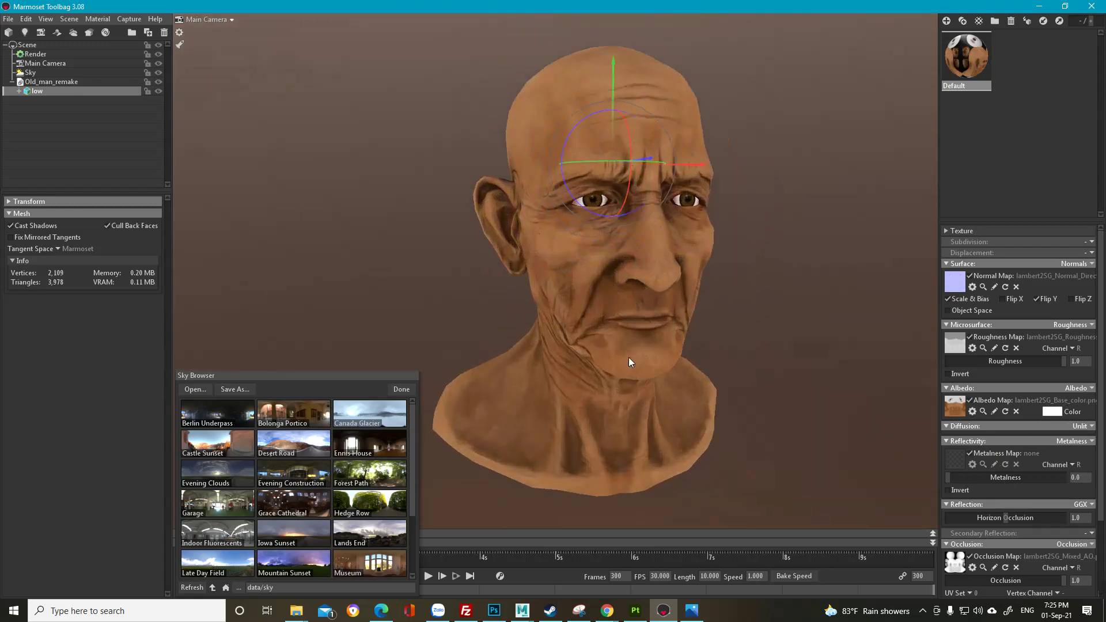
left_click_drag(899, 374, 573, 273)
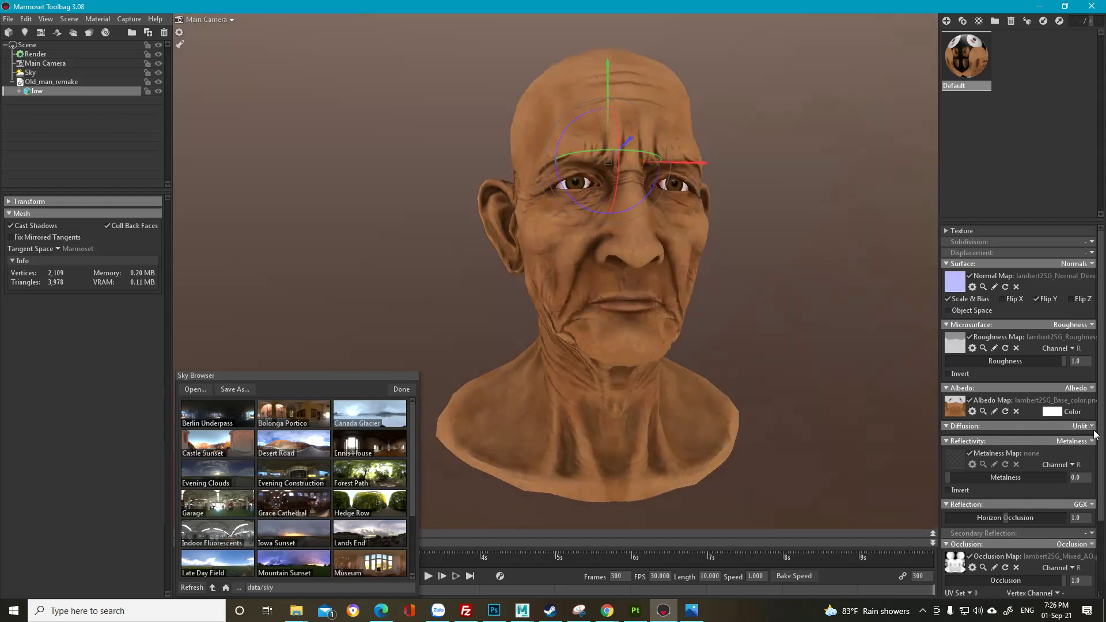
Step: Check the head's look in Substance 3D Painter and set the Default material's diffusion back to Lambertian in Marmoset Toolbag
left_click(639, 615)
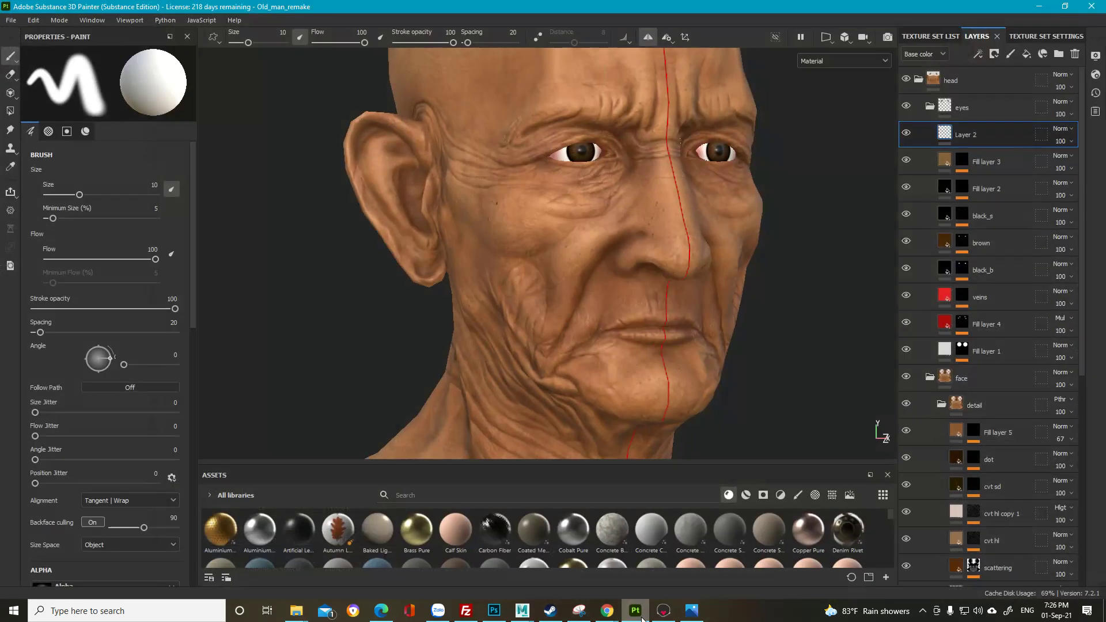
left_click(663, 611)
left_click(1090, 426)
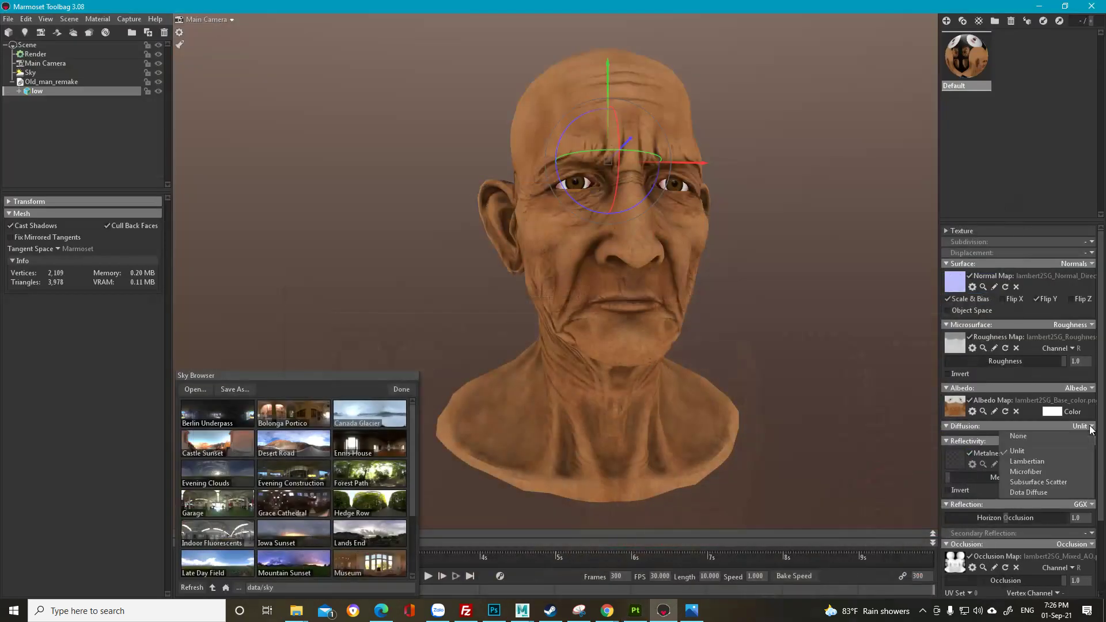
left_click(1047, 462)
left_click_drag(636, 314, 662, 340)
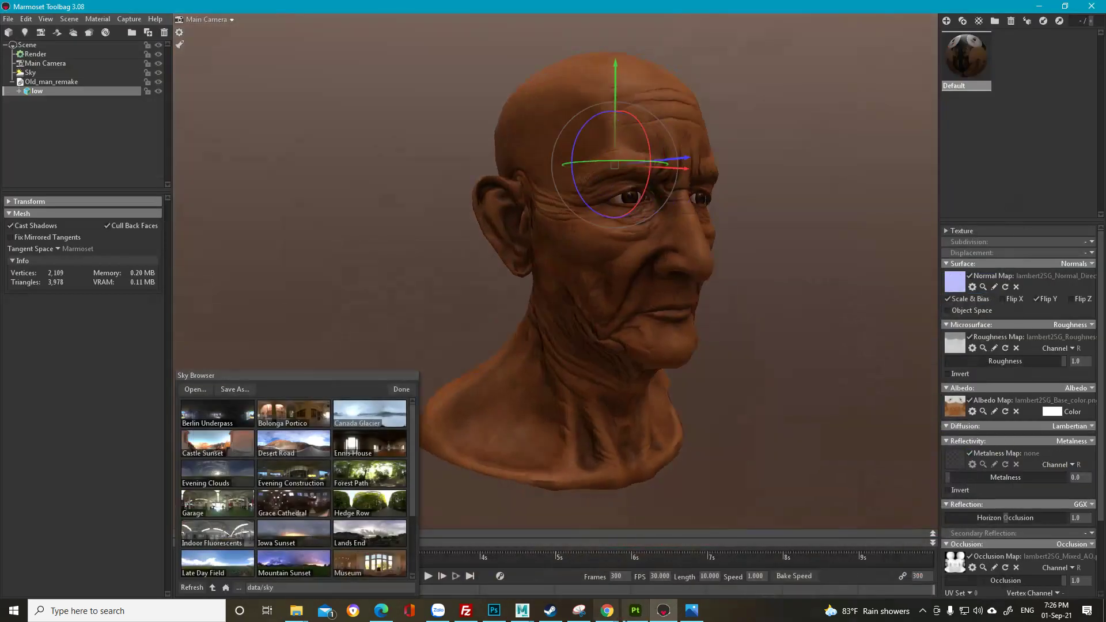
Step: Switch to Substance 3D Painter, examine the head's skin colour and detail from several angles, and minimize it
left_click(636, 612)
scroll(591, 277, "up", 5)
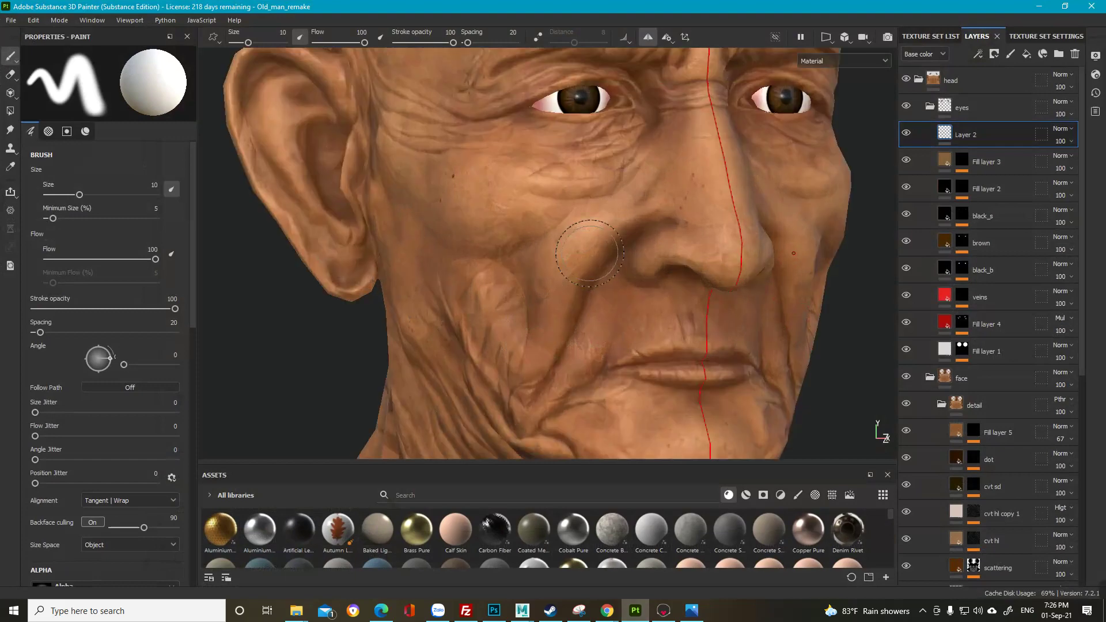
scroll(582, 256, "down", 12)
left_click_drag(617, 288, 455, 258, "alt")
scroll(670, 303, "up", 3)
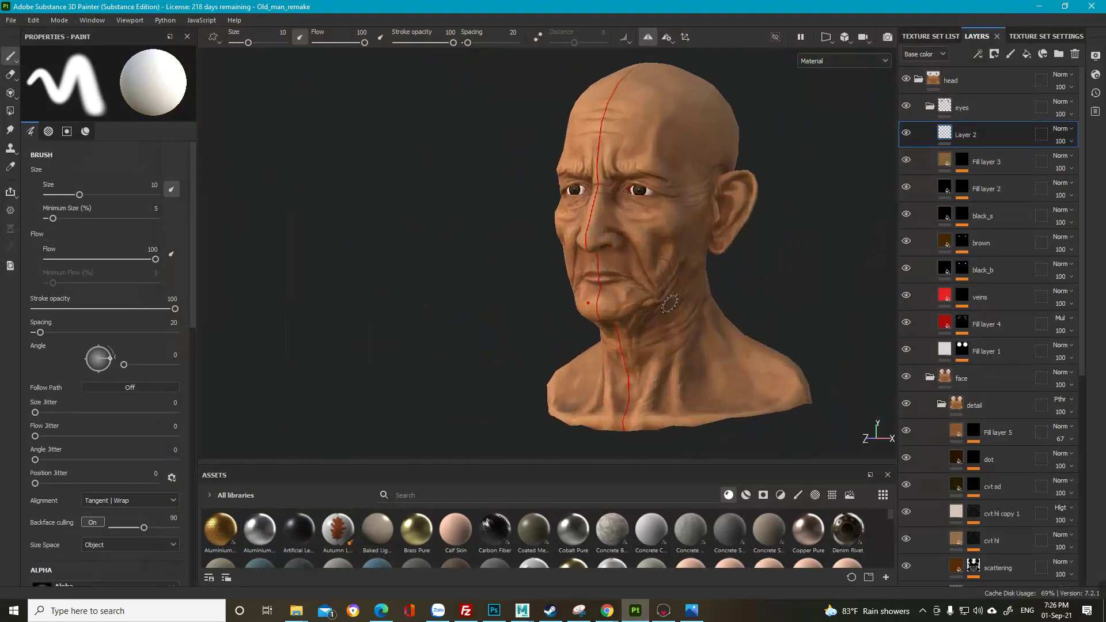
middle_click_drag(636, 297, 414, 308, "alt")
scroll(450, 326, "up", 3)
middle_click_drag(482, 343, 611, 366, "alt")
left_click_drag(501, 297, 639, 285, "alt")
left_click(1038, 6)
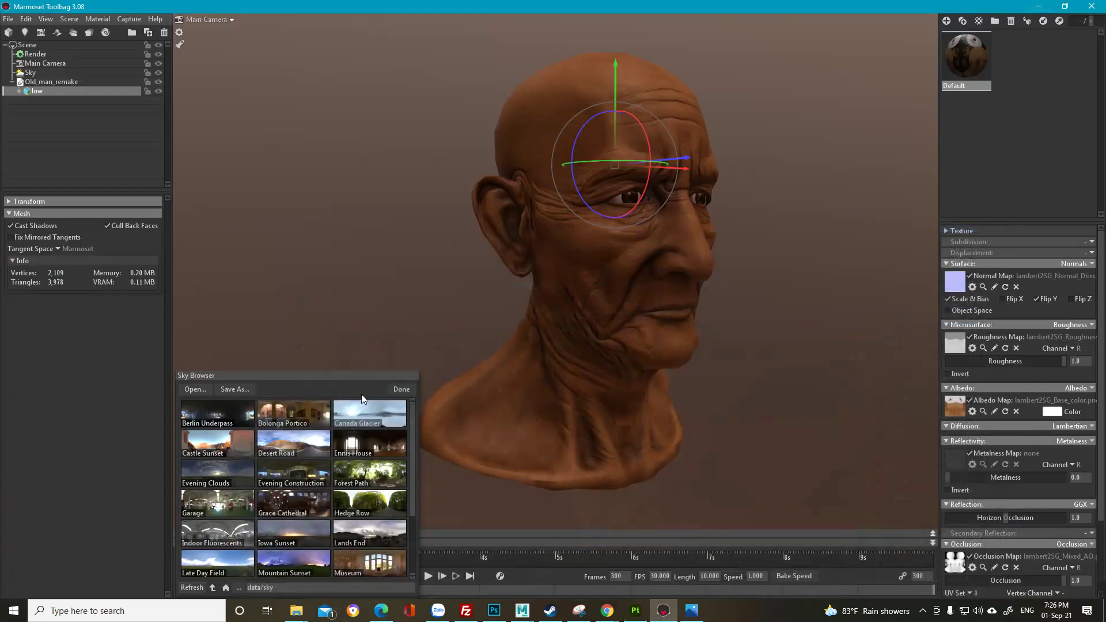
Step: Try the Ennis House, Lands End, Hedge Row and Garage sky presets on the head
left_click(369, 453)
left_click_drag(668, 324, 631, 329)
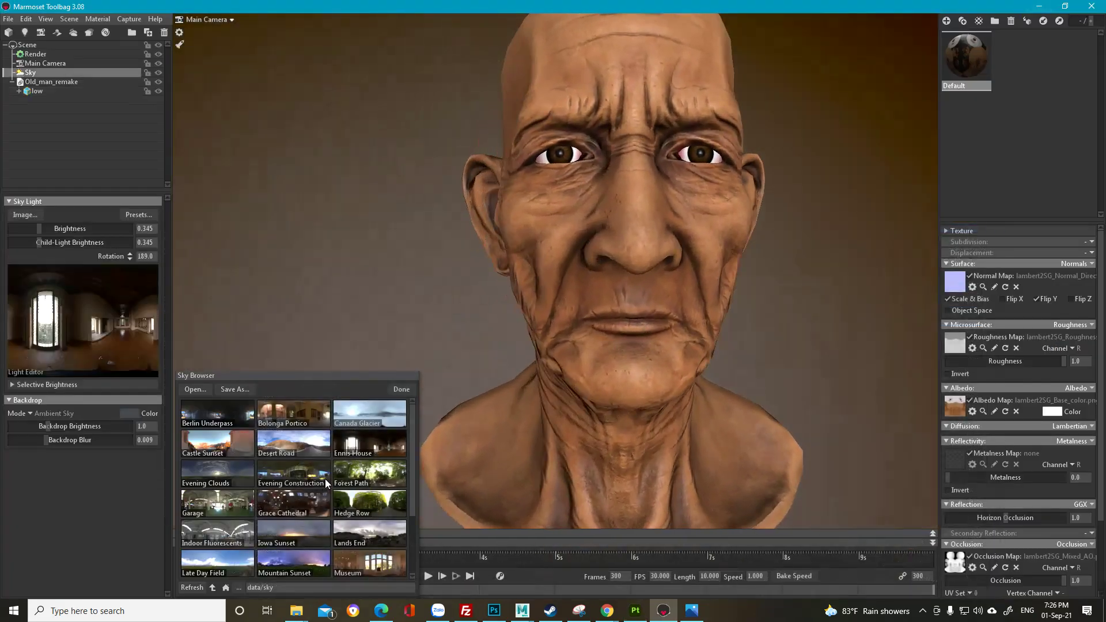
scroll(326, 483, "down", 1)
left_click(370, 479)
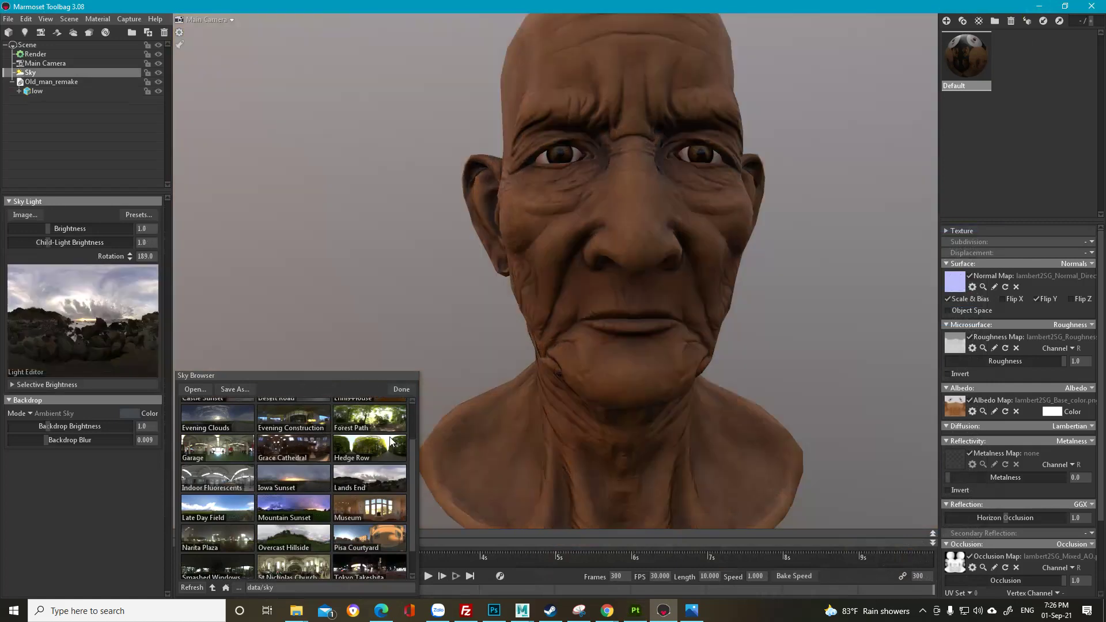
left_click(391, 441)
left_click(226, 446)
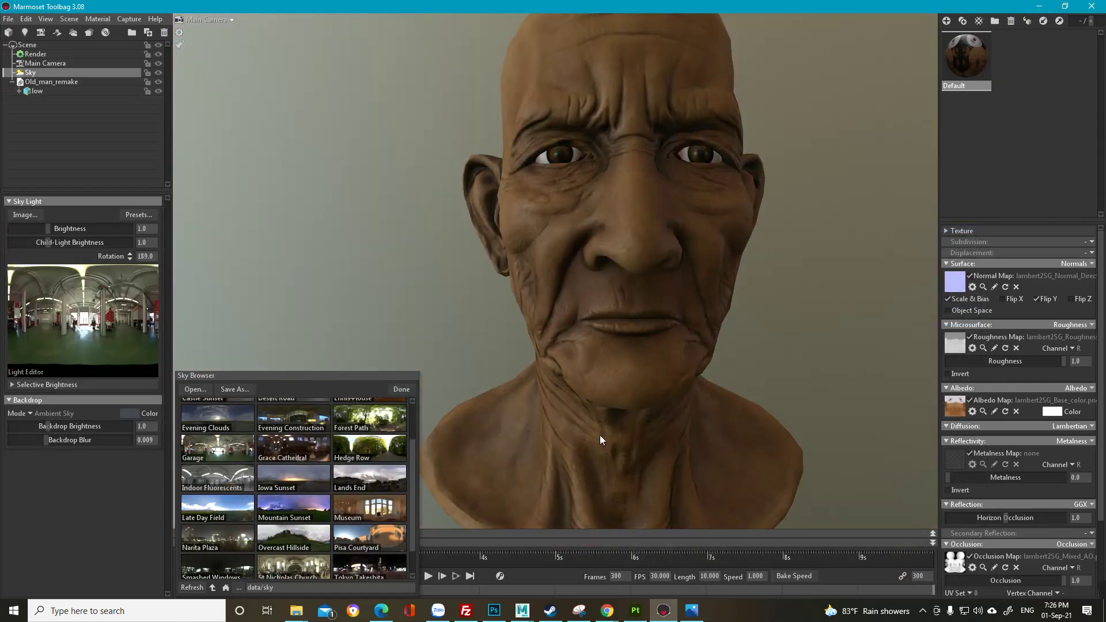
left_click_drag(600, 440, 773, 414)
Step: Try the Late Day Field and St Nicholas Church sky presets and view the whole bust under them
left_click(218, 507)
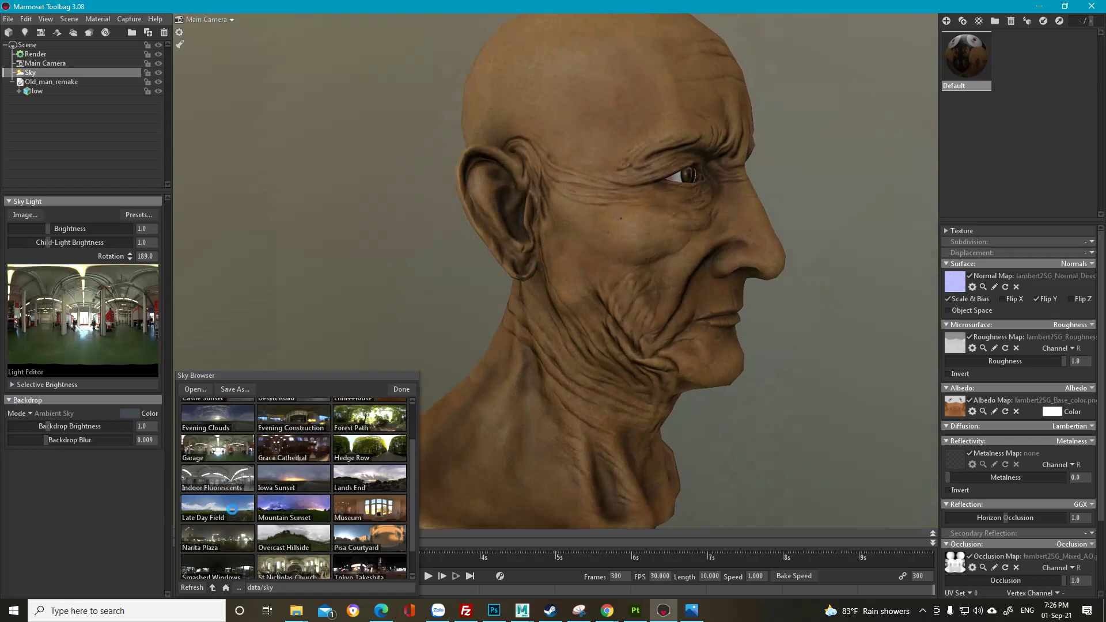
left_click(294, 566)
left_click_drag(654, 346, 536, 361)
scroll(534, 352, "down", 5)
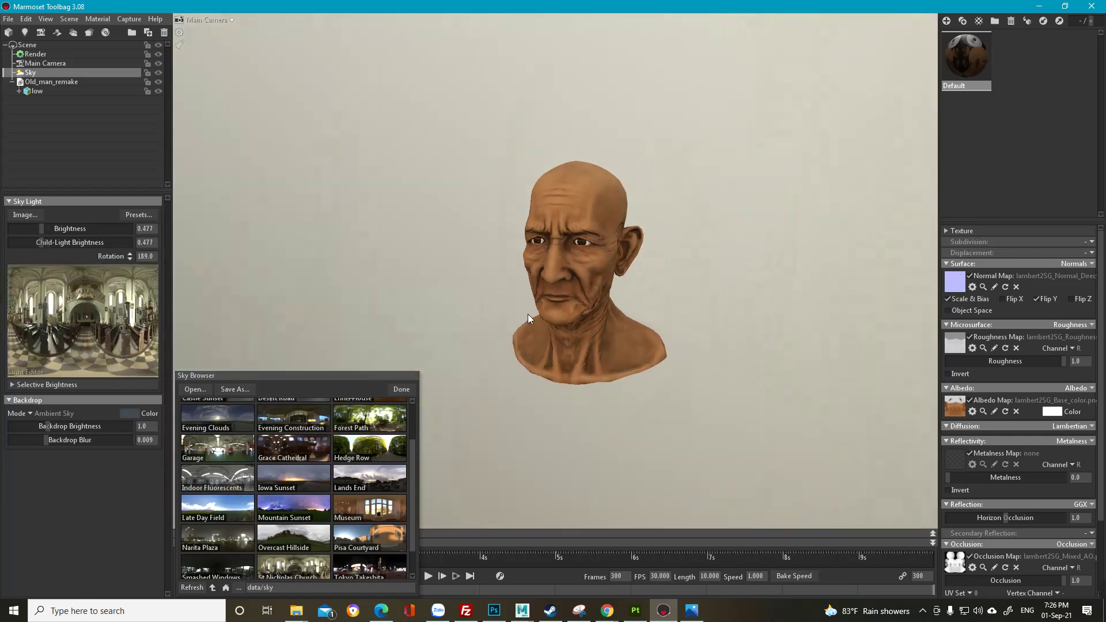
left_click_drag(528, 314, 584, 345)
scroll(584, 344, "up", 2)
scroll(374, 499, "down", 2)
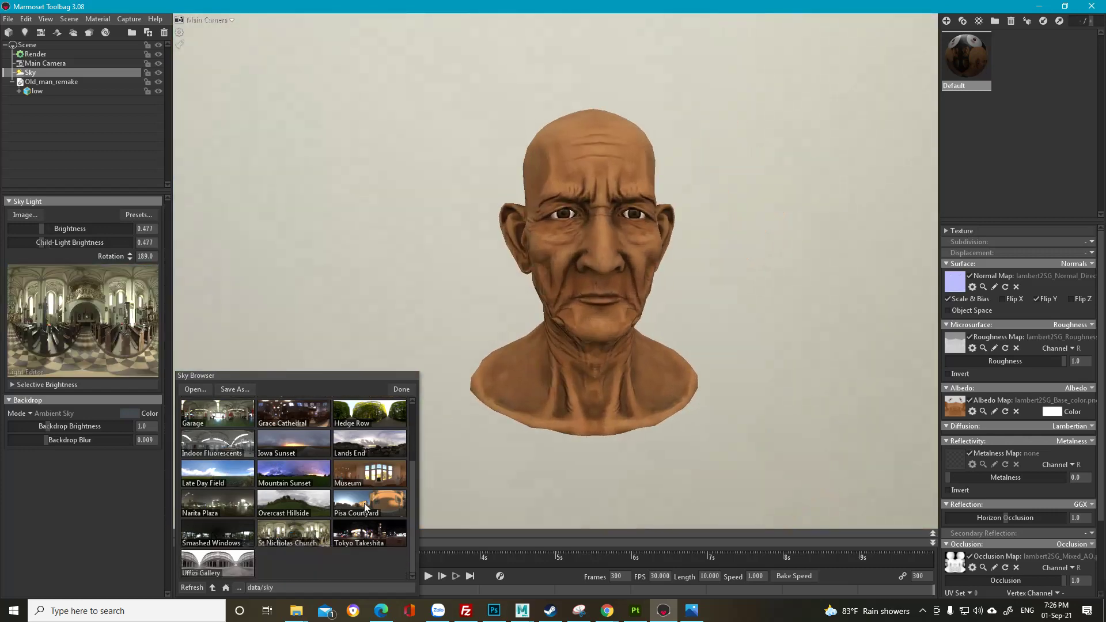
Step: Go through the Tokyo Takeshita, Pisa Courtyard, Museum and Lands End skies and set the sky lighting to Hedge Row
left_click(214, 569)
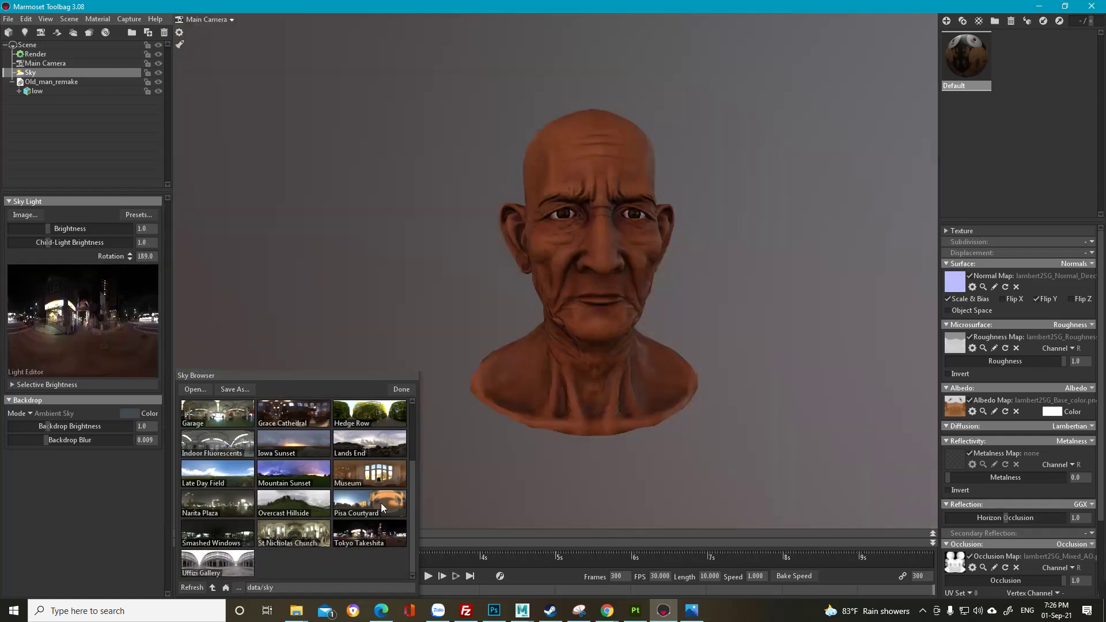
left_click(383, 507)
left_click(390, 469)
left_click(390, 445)
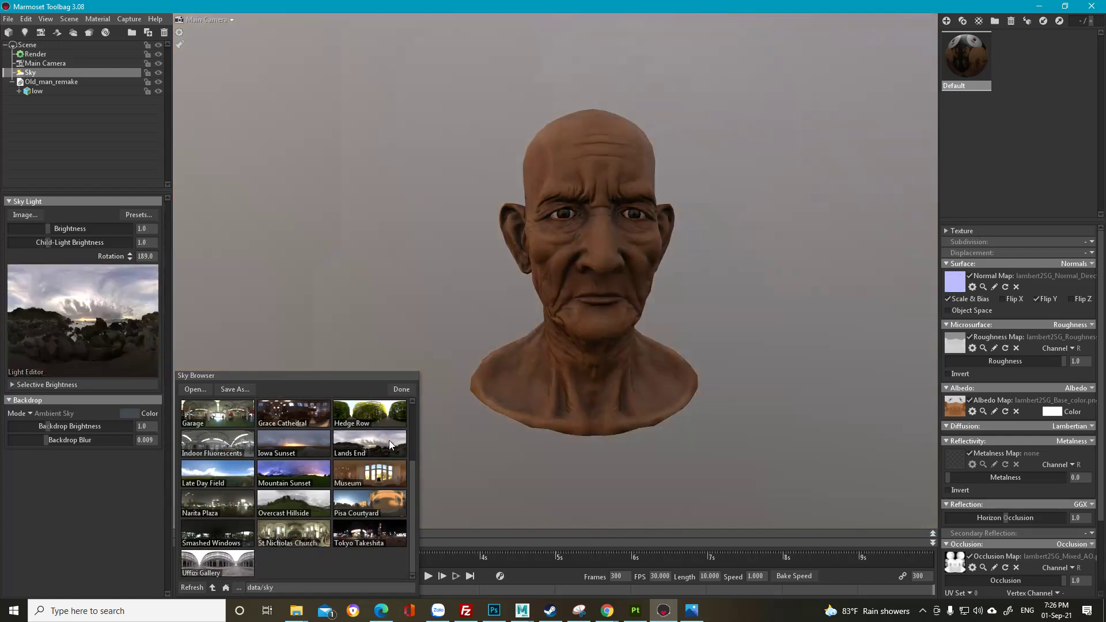
left_click(380, 416)
scroll(377, 461, "up", 3)
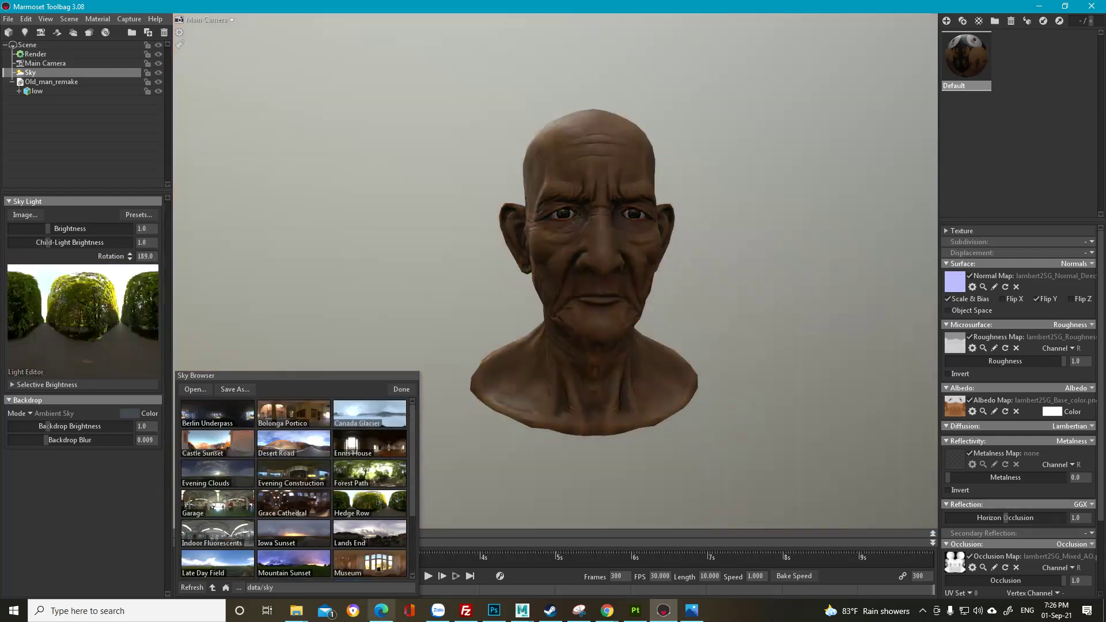
Step: Switch to Chrome and search the web for "hdri haven" in a new tab
mouse_move(607, 610)
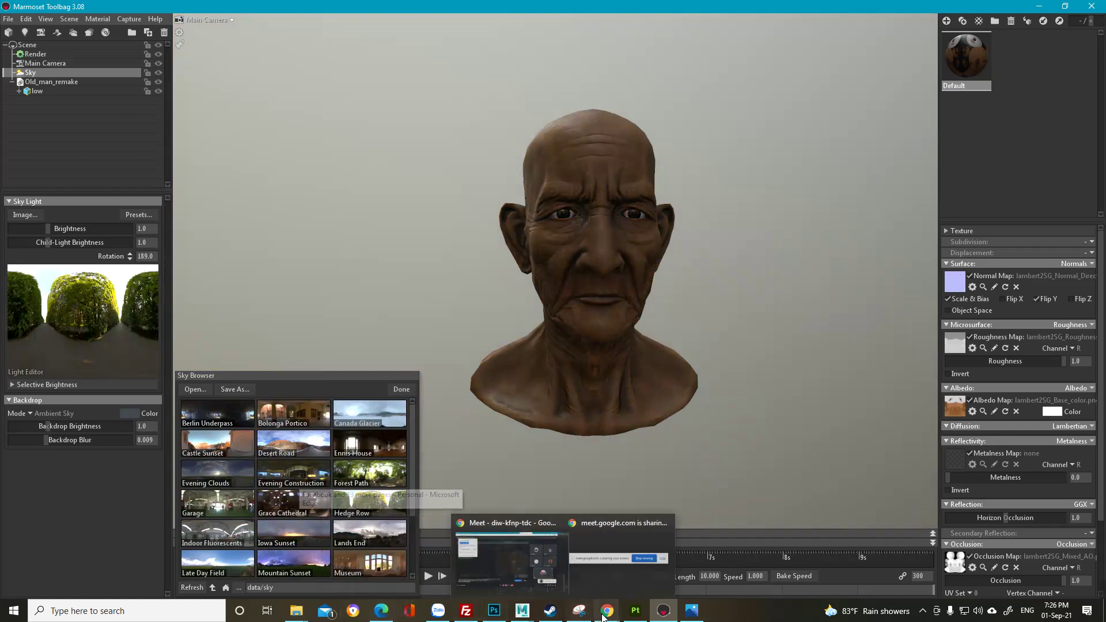
left_click(592, 568)
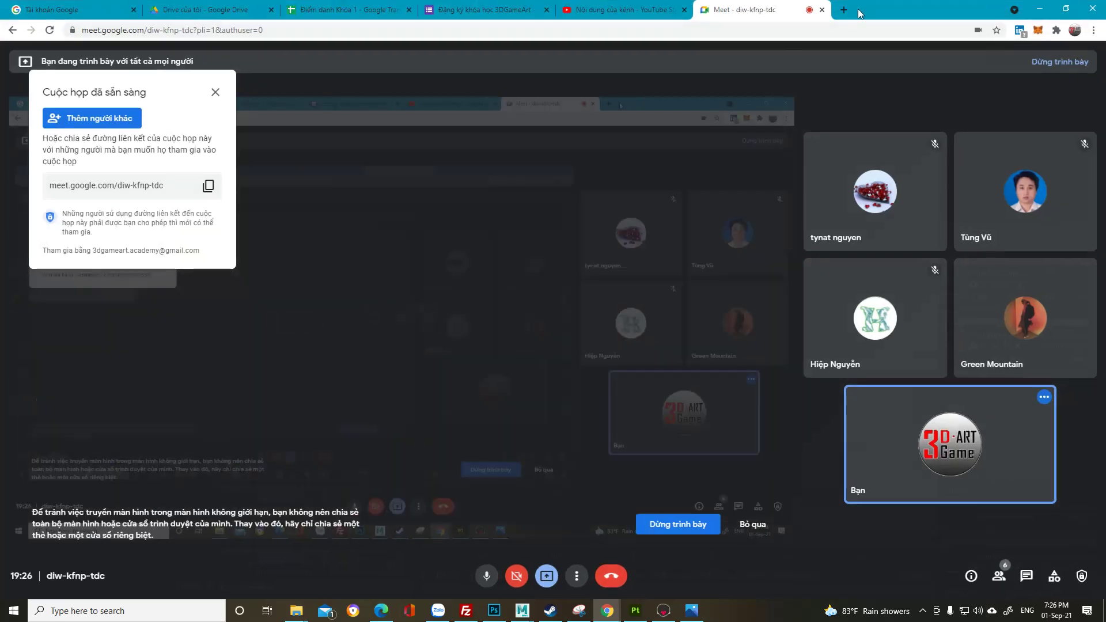
left_click(852, 11)
type("D")
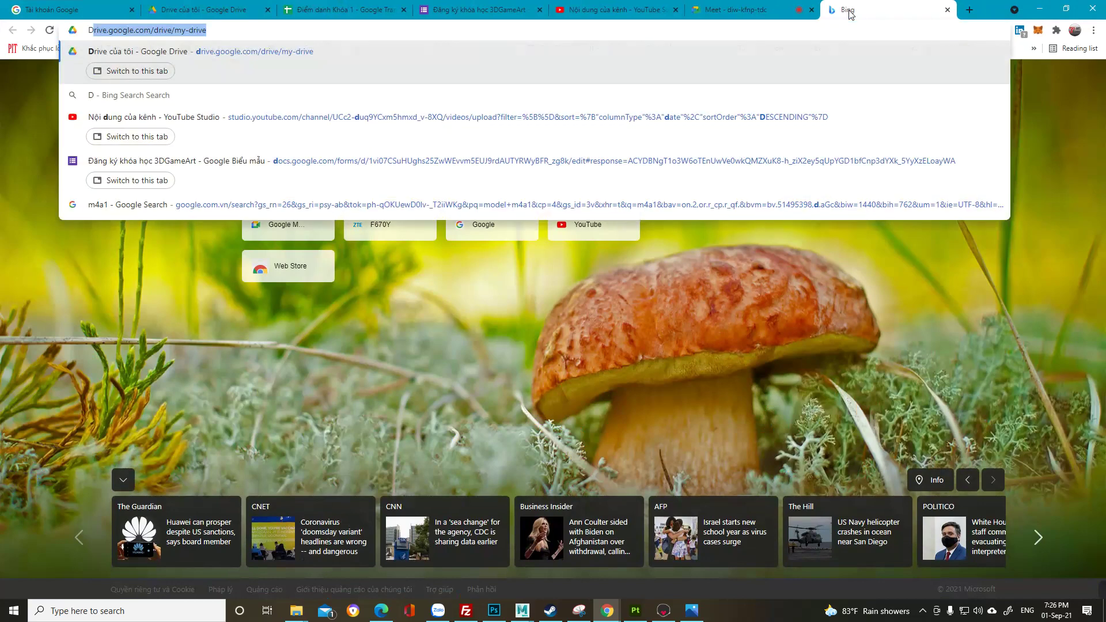
type("HDRI")
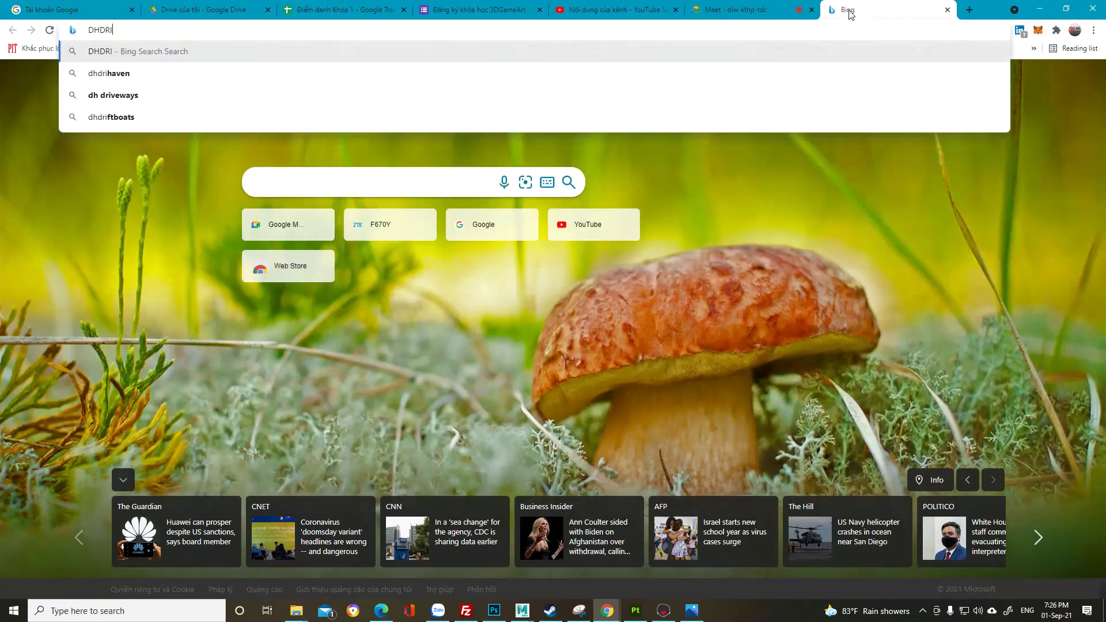
key("BackSpace")
key("BackSpace")
key("BackSpace")
key("BackSpace")
key("BackSpace")
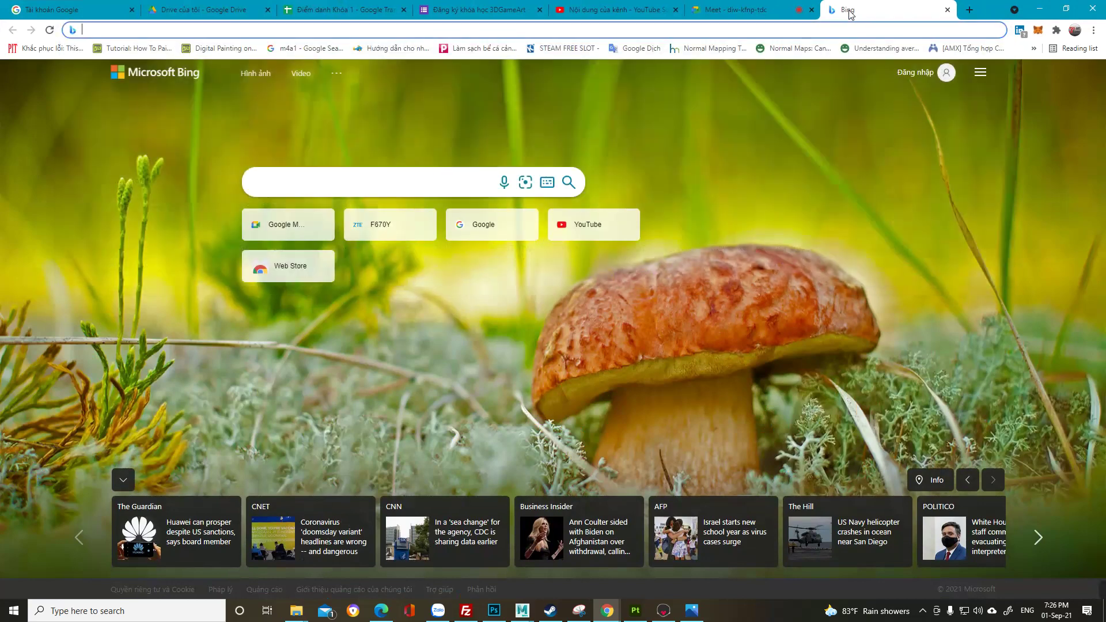
type("HDRI")
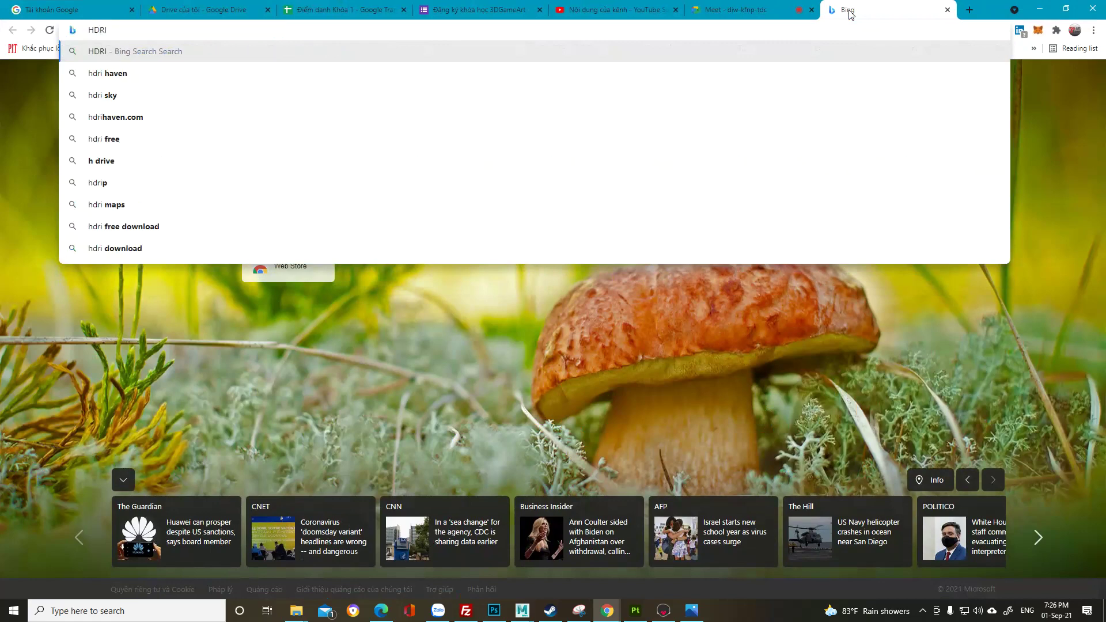
key("Down")
key("Return")
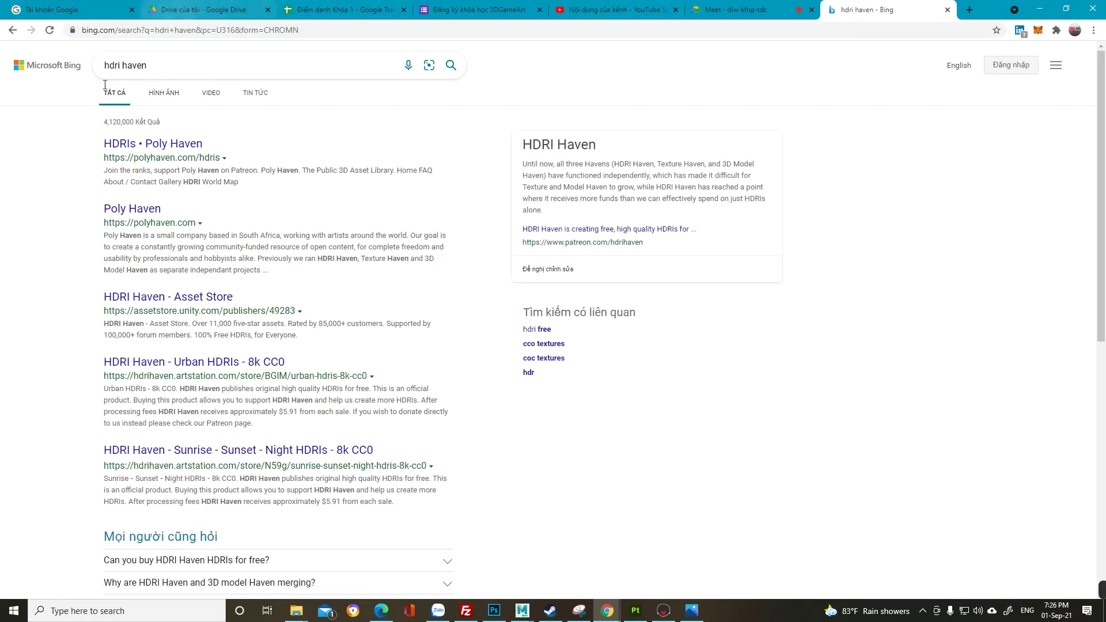
Step: Open Poly Haven's HDRI collection, look through the available skies and open the Oberer Kuhberg HDRI page
left_click(182, 149)
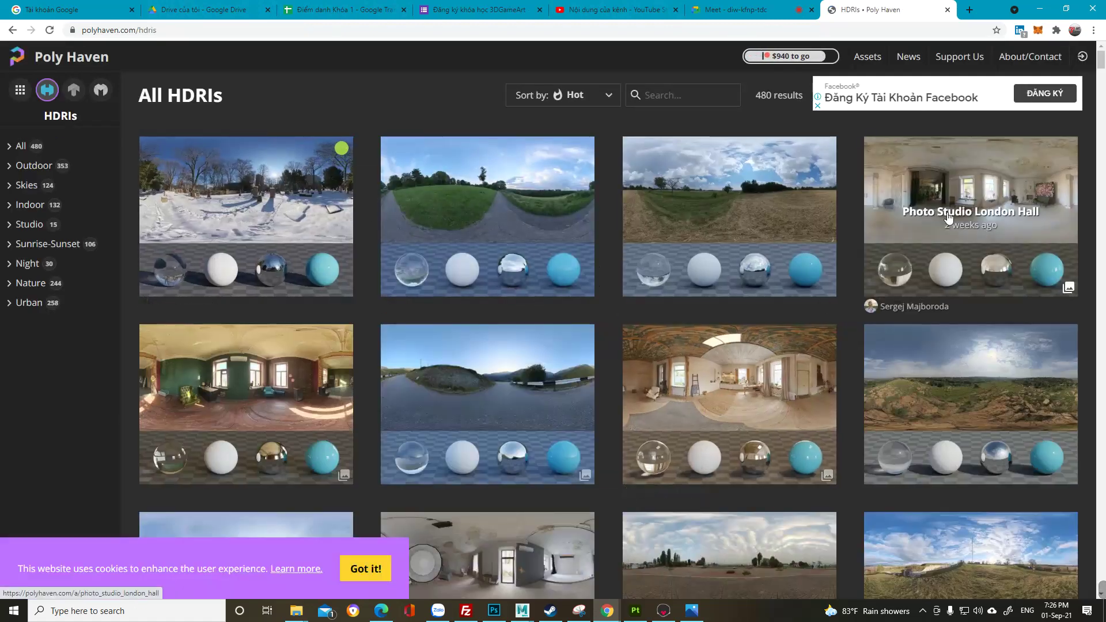
scroll(305, 214, "down", 1)
scroll(305, 214, "down", 3)
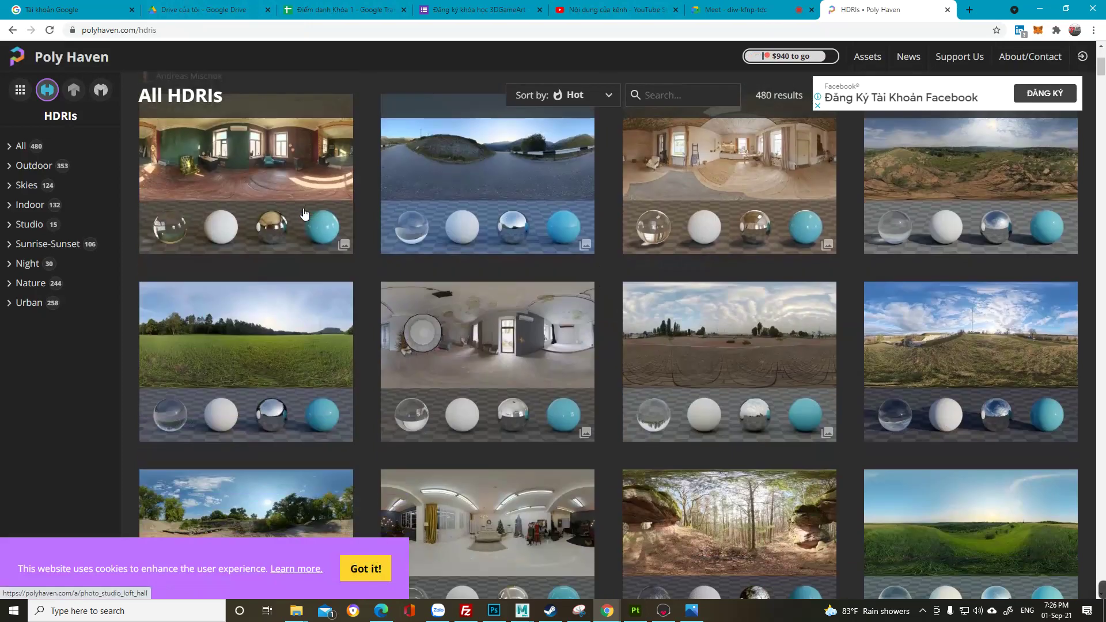
scroll(259, 216, "up", 4)
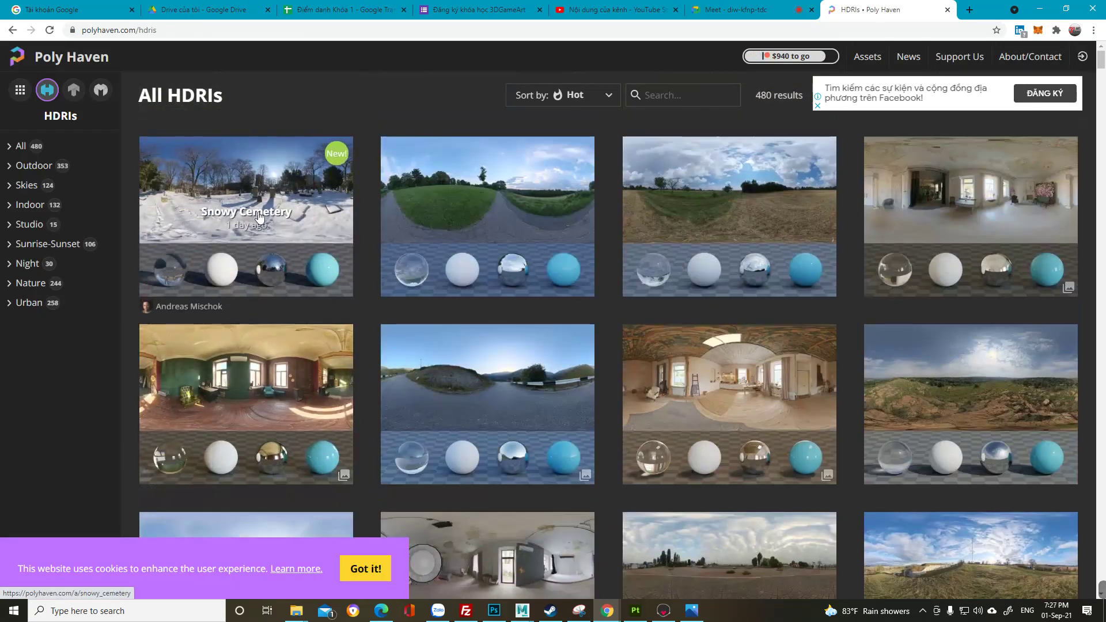
scroll(865, 402, "down", 2)
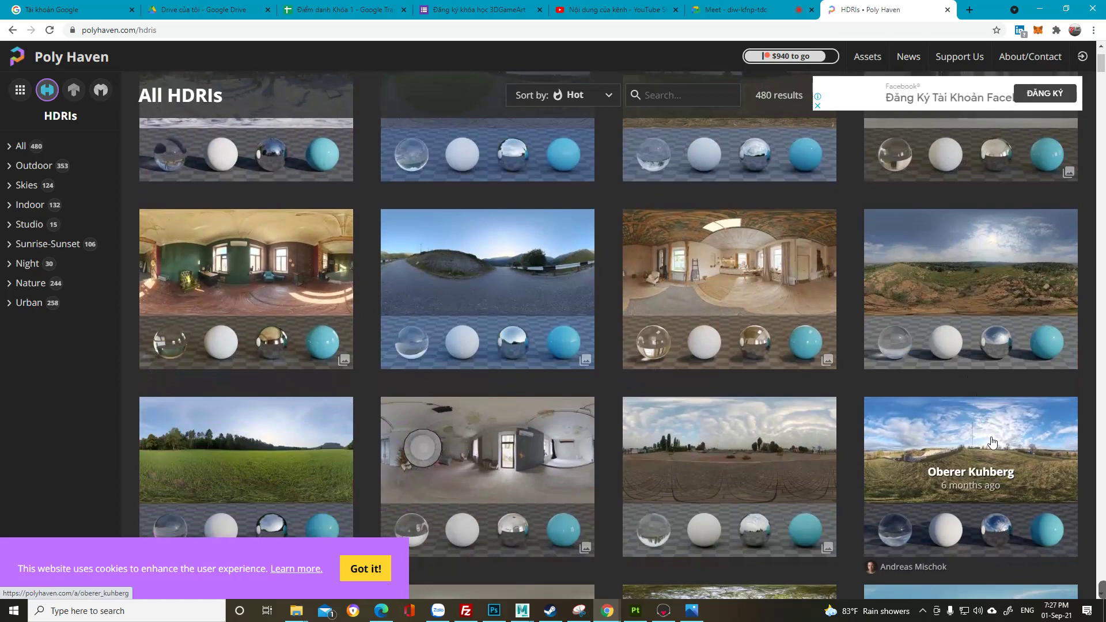
scroll(991, 442, "down", 2)
scroll(993, 440, "down", 1)
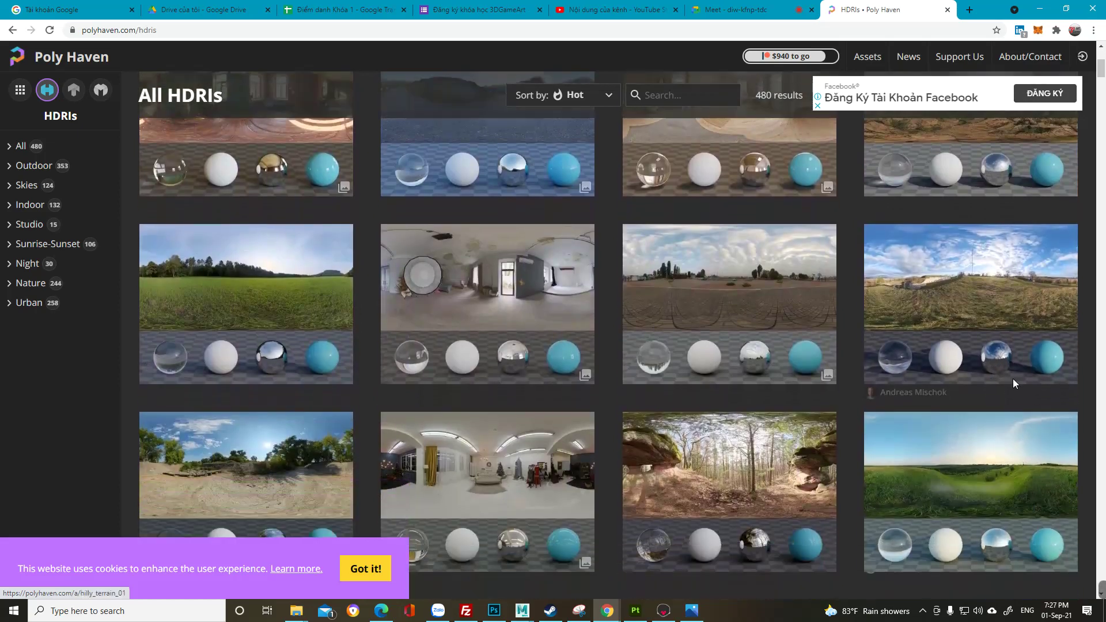
left_click(1012, 379)
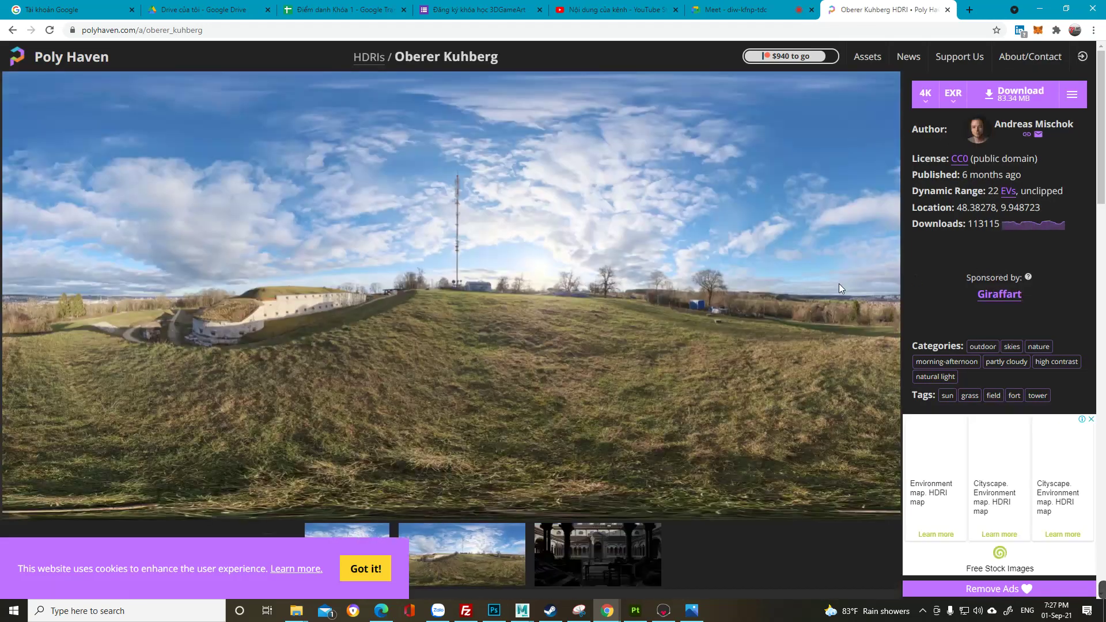
Step: Download the Oberer Kuhberg sky as a 4K EXR, saving oberer_kuhberg_4k.exr in the D: drive's 3D\HDRI folder
left_click(1029, 97)
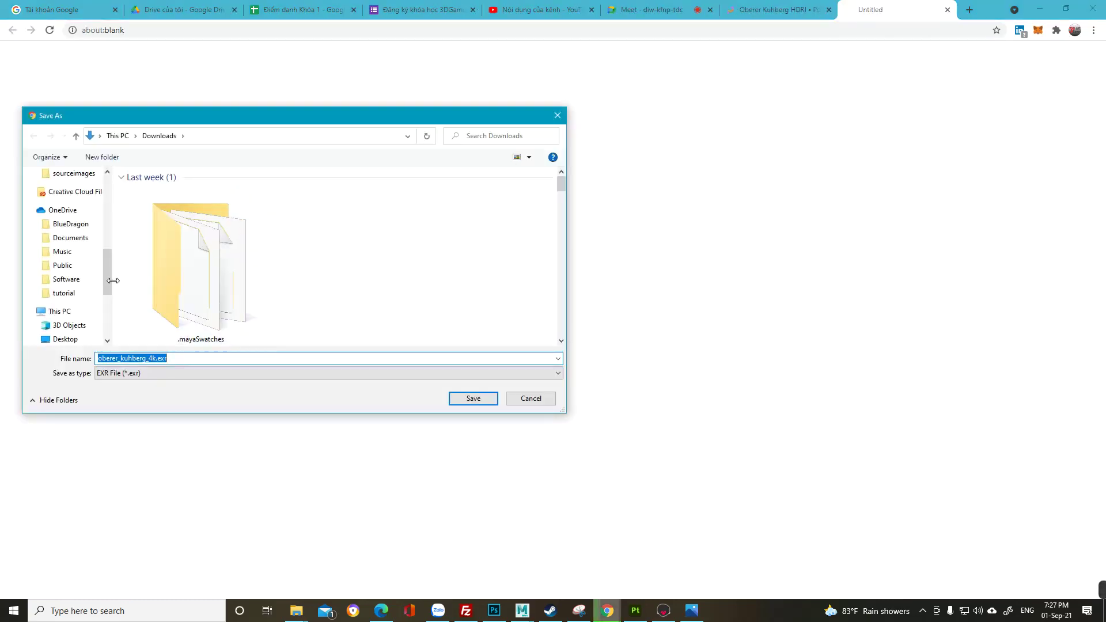
scroll(72, 265, "up", 3)
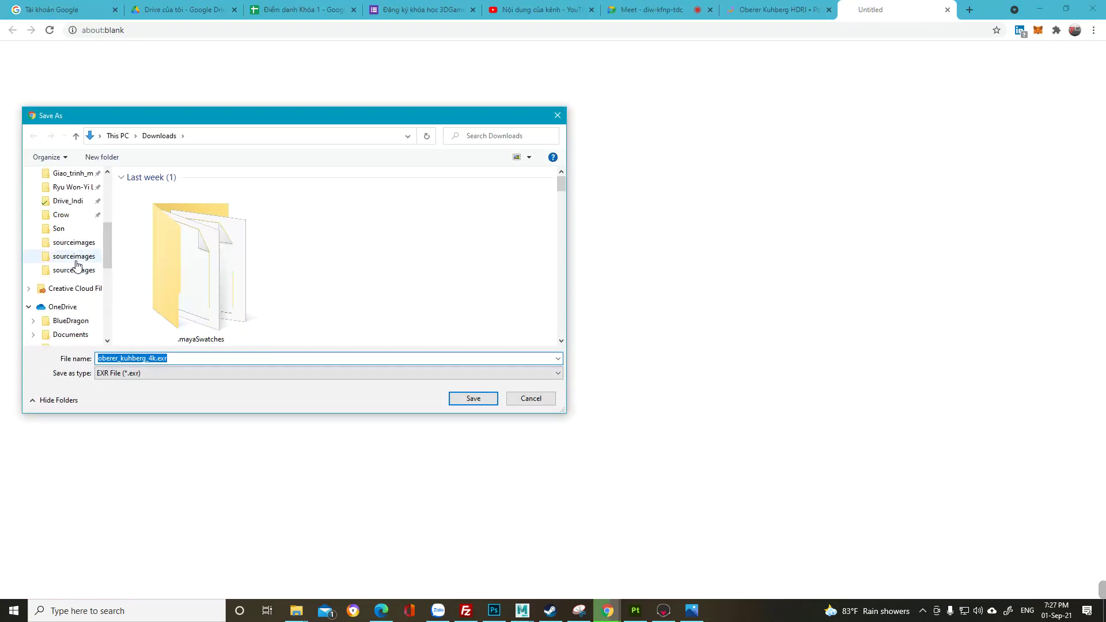
scroll(72, 288, "down", 2)
scroll(64, 277, "up", 4)
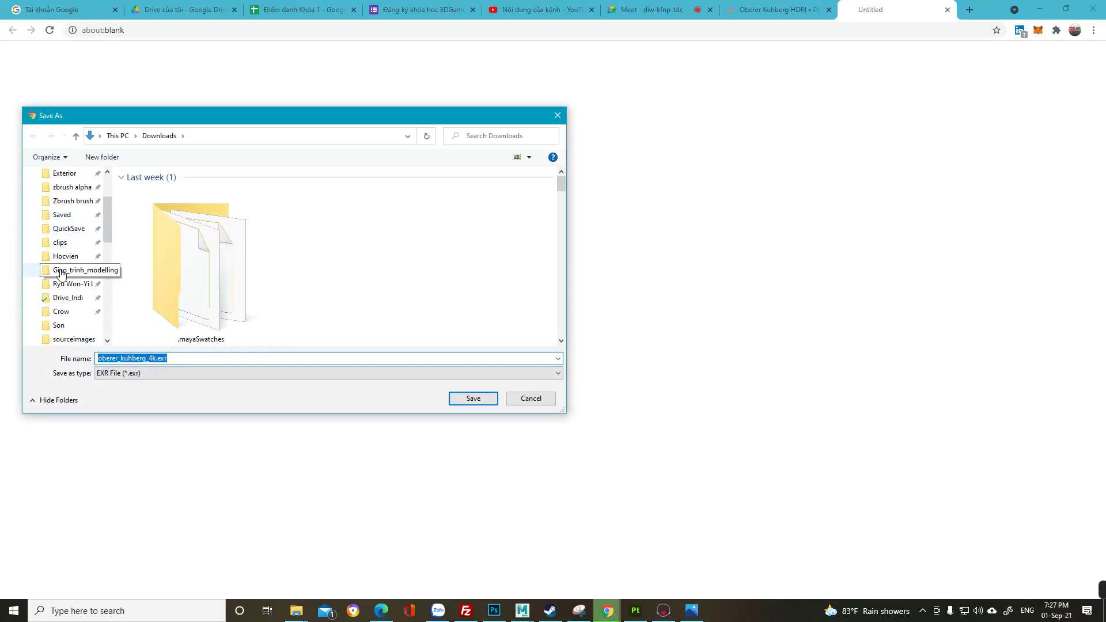
scroll(61, 273, "down", 1)
left_click(64, 257)
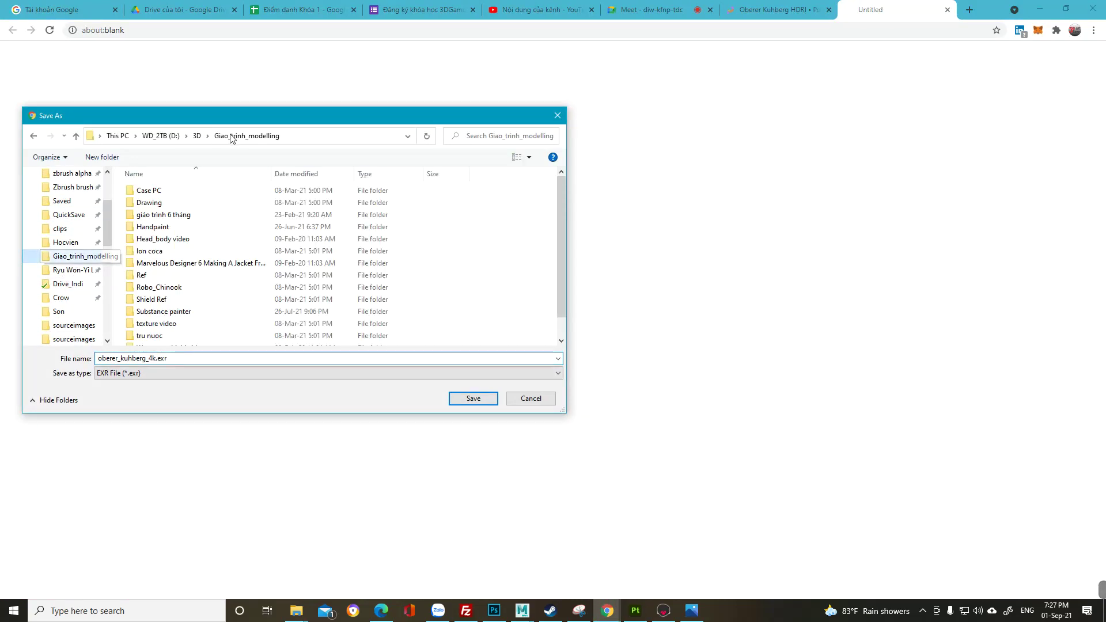
left_click(196, 136)
double_click(155, 239)
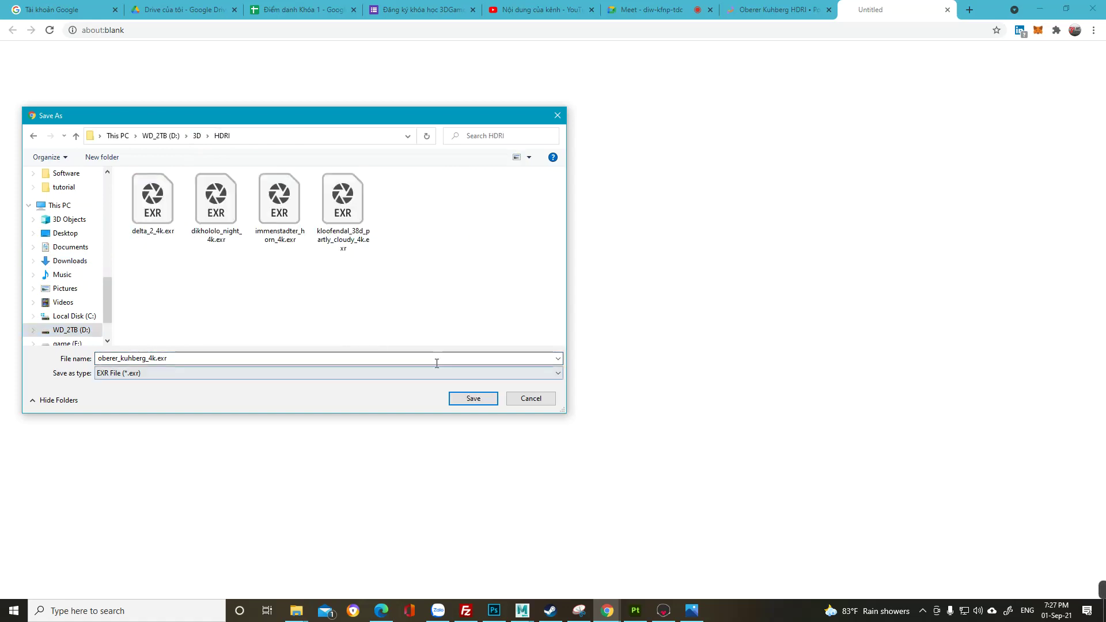
left_click(113, 361)
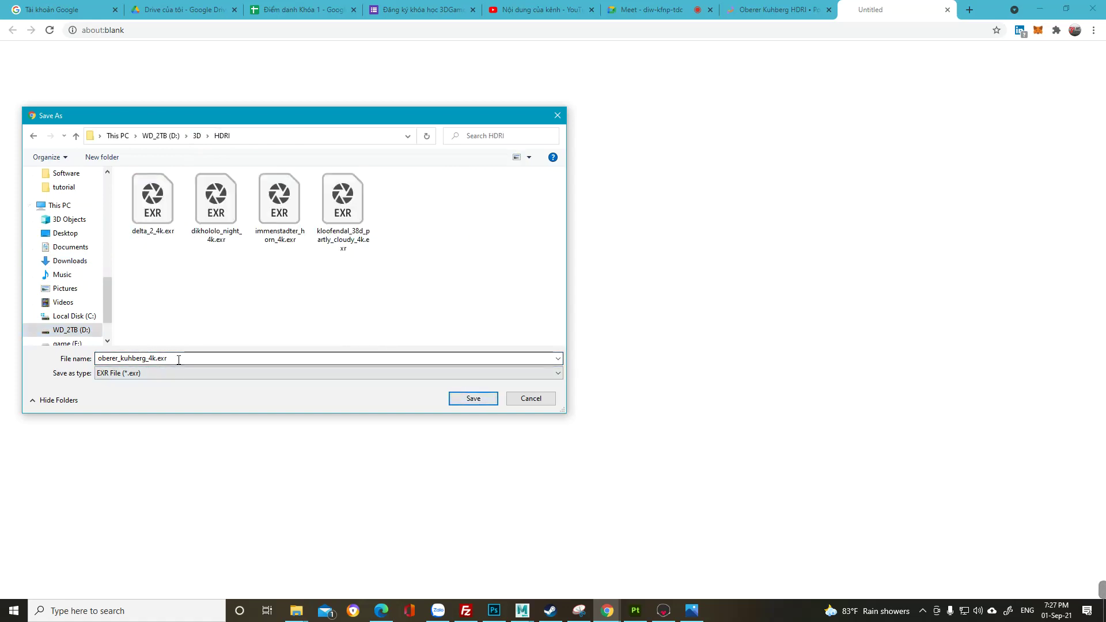
left_click(457, 399)
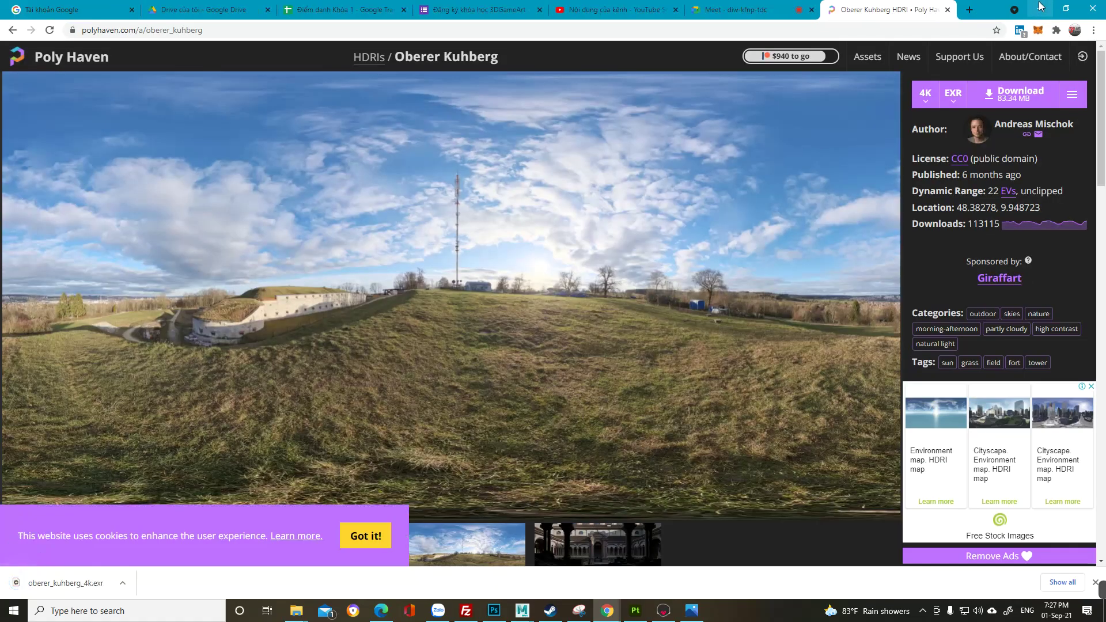
Step: Return to Marmoset Toolbag and load the downloaded Oberer Kuhberg EXR from D:\3D\HDRI as the sky light
left_click(1037, 7)
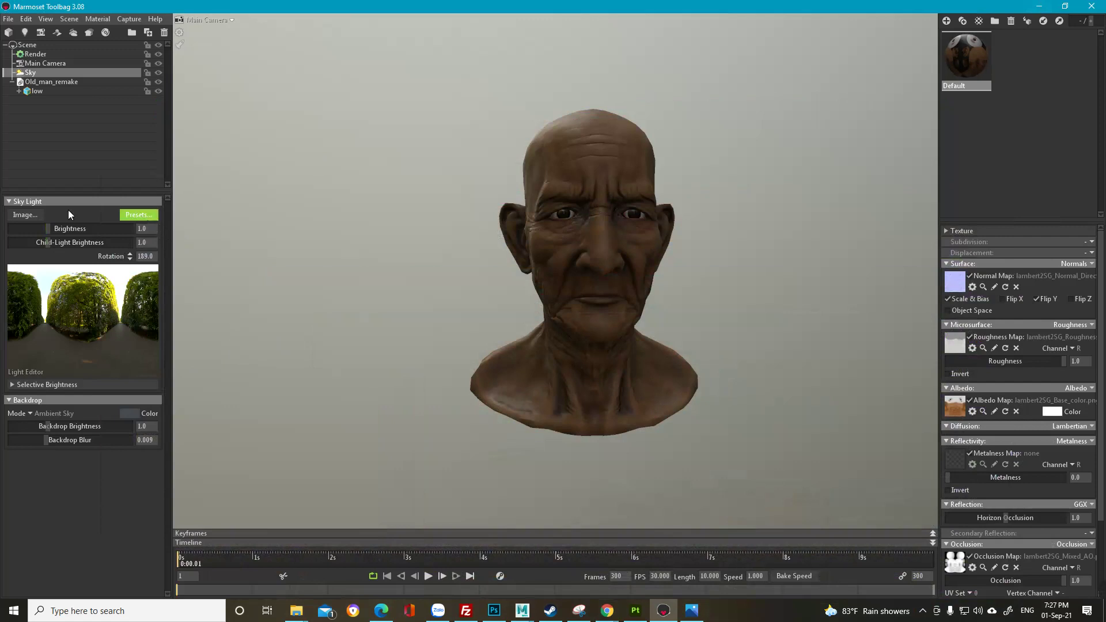
left_click(138, 215)
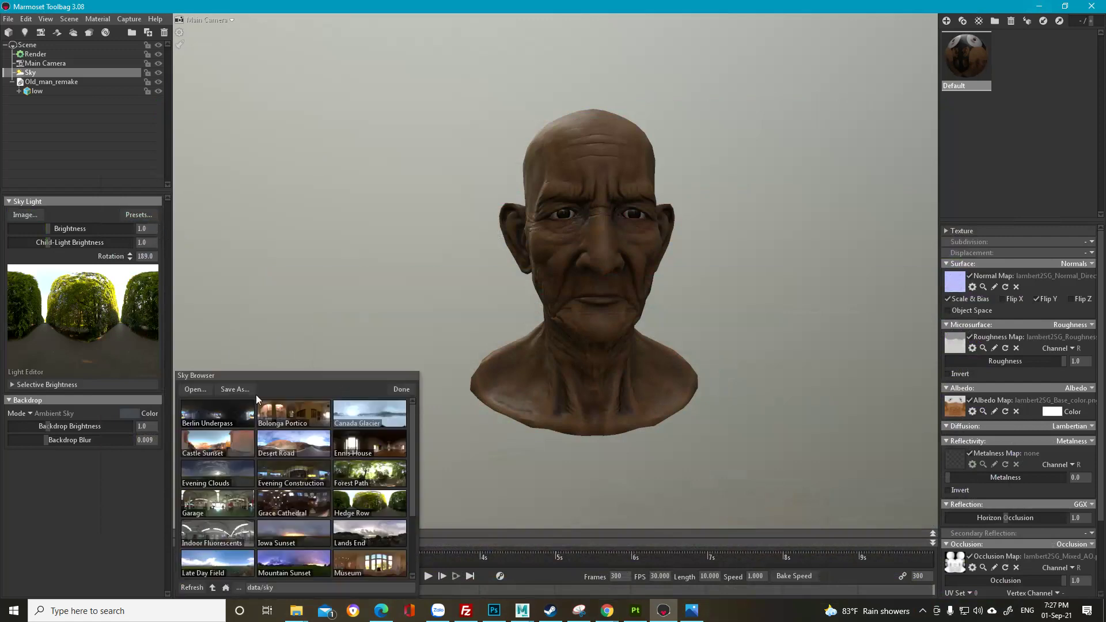
left_click(204, 389)
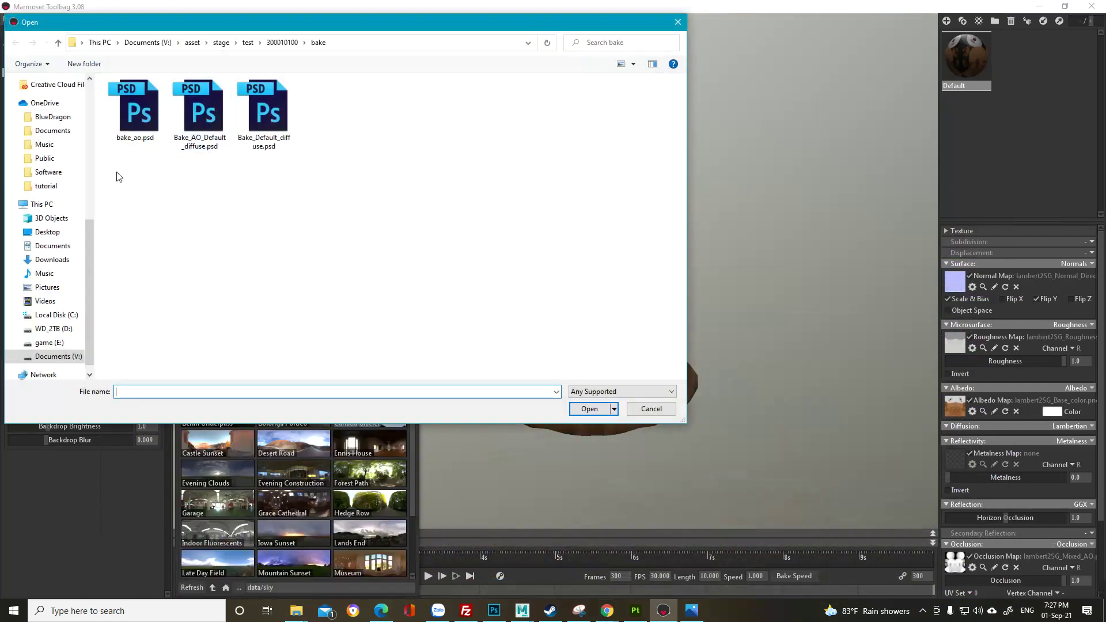
left_click_drag(92, 247, 96, 154)
scroll(96, 157, "down", 5)
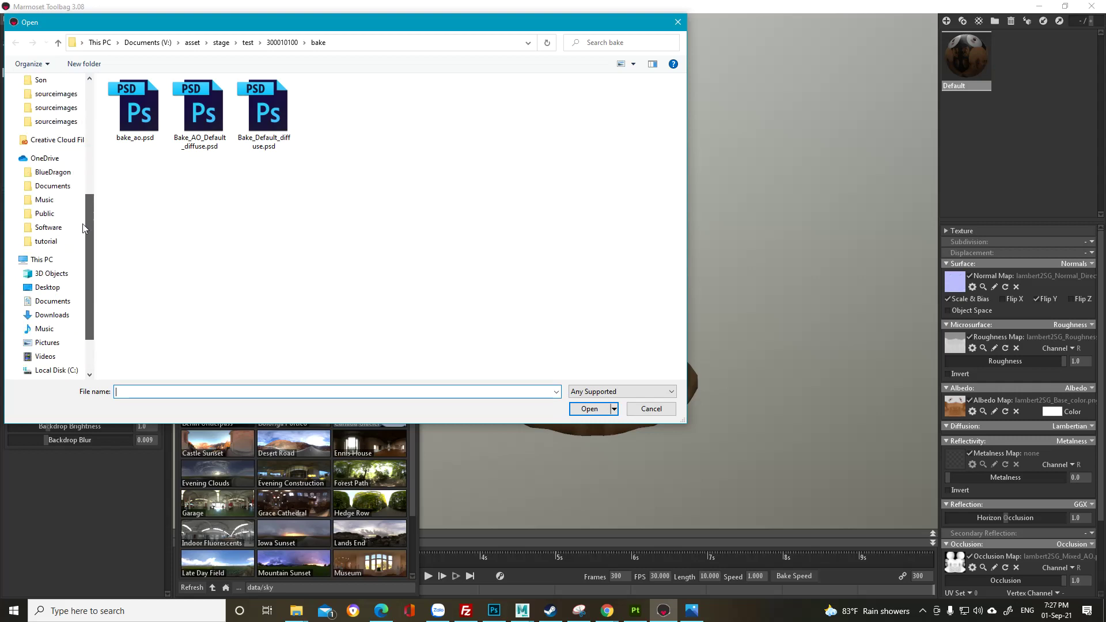
left_click(53, 310)
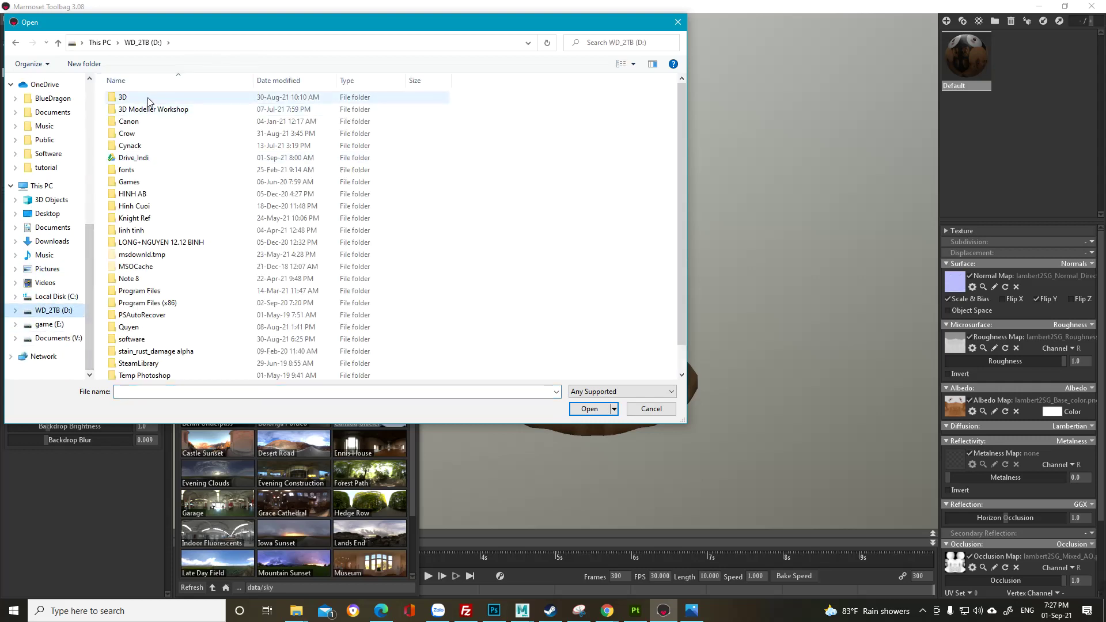
double_click(149, 100)
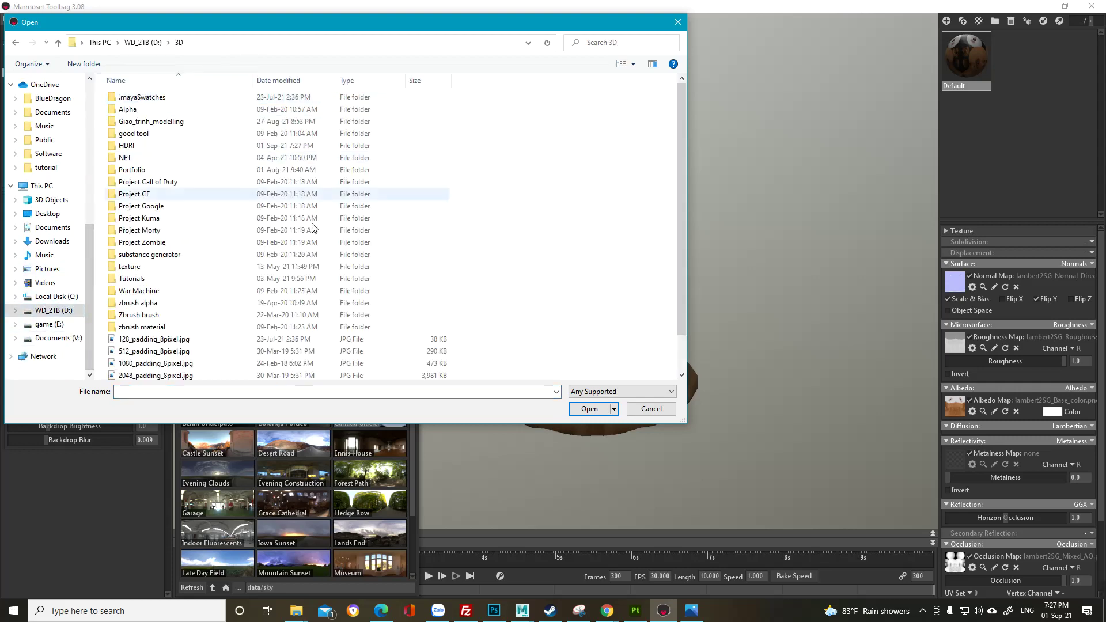
double_click(166, 149)
double_click(392, 108)
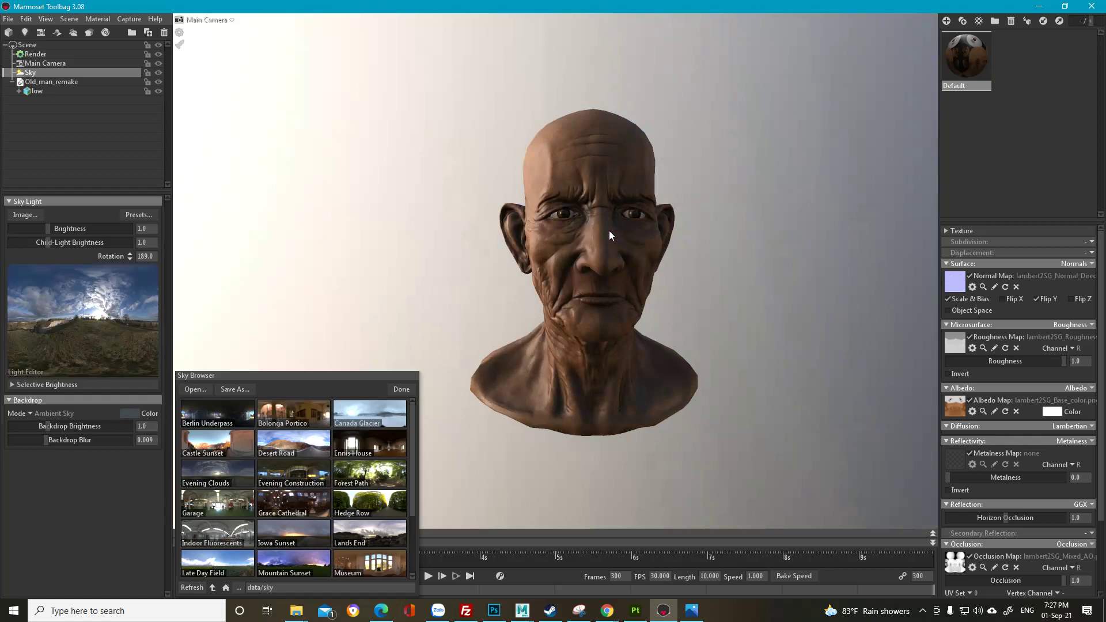
Step: Rotate the sky light to 278 degrees so the sun lights the old man's face
left_click_drag(609, 231, 608, 219, "alt")
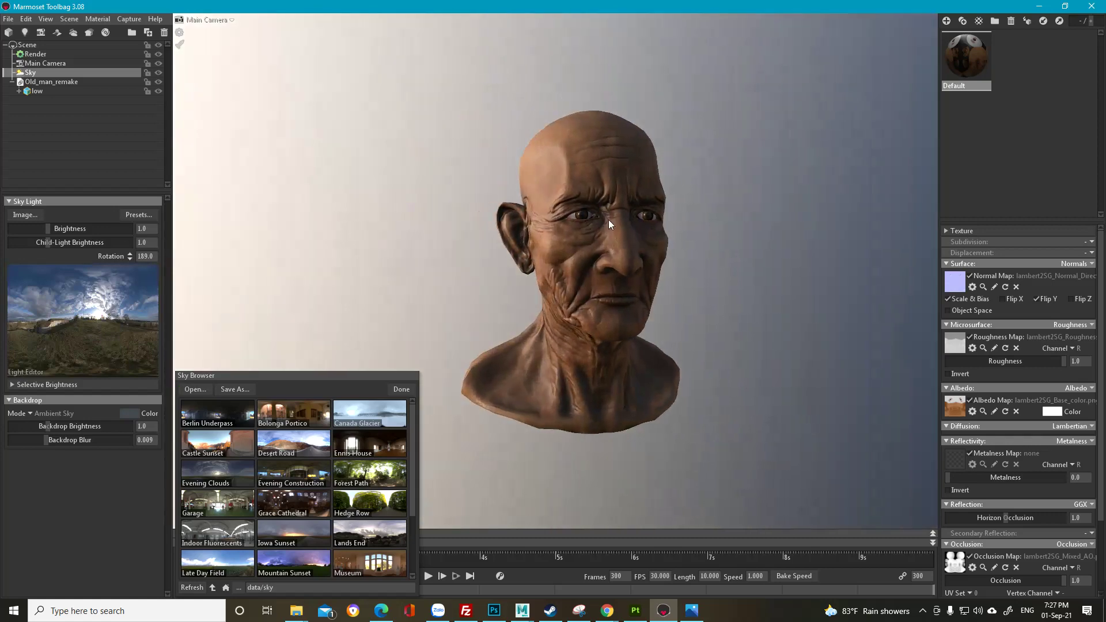
scroll(609, 225, "up", 3)
left_click_drag(620, 261, 471, 368, "shift")
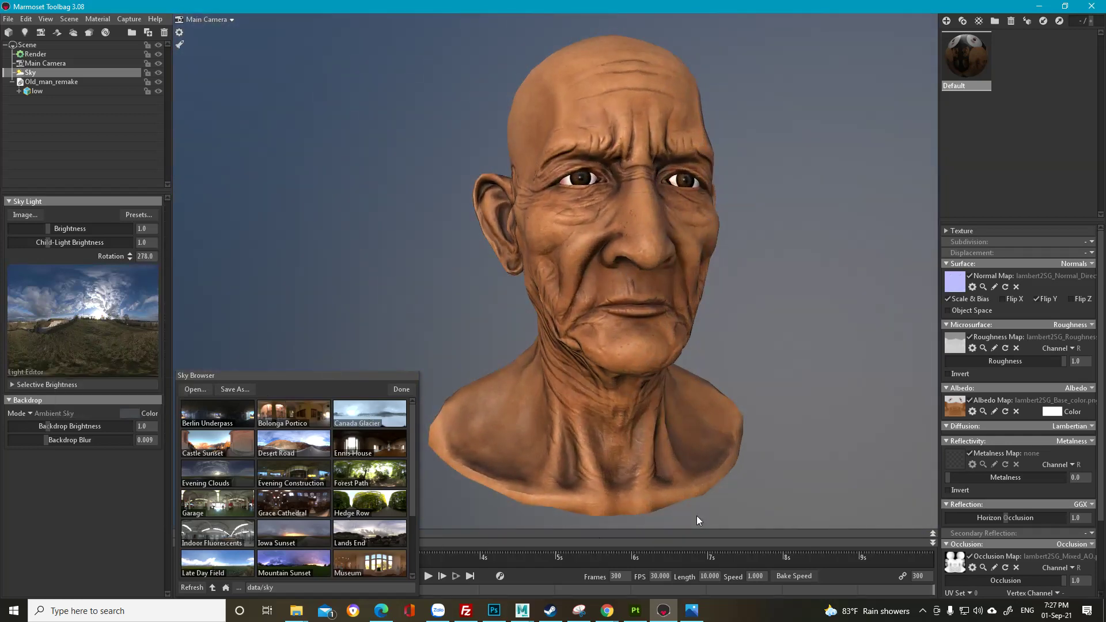
Step: Examine the head's skin and wrinkles under the new sky from close and far, and close the Sky Browser
left_click_drag(590, 361, 639, 306)
scroll(640, 306, "down", 5)
middle_click_drag(603, 273, 598, 306)
scroll(597, 306, "up", 6)
left_click_drag(637, 400, 618, 380)
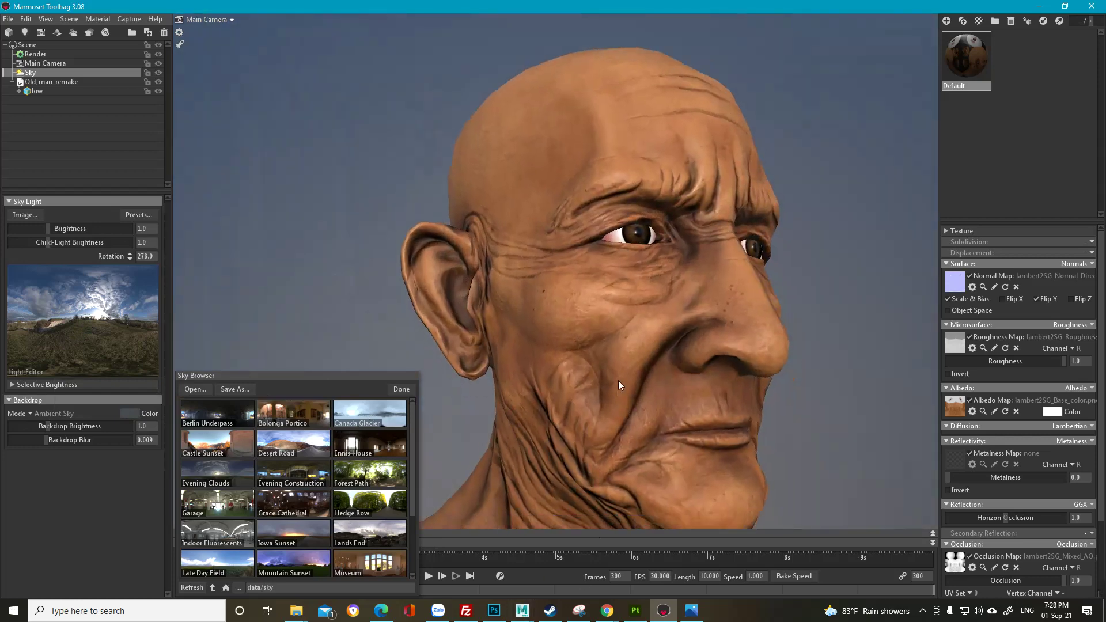
scroll(617, 380, "down", 5)
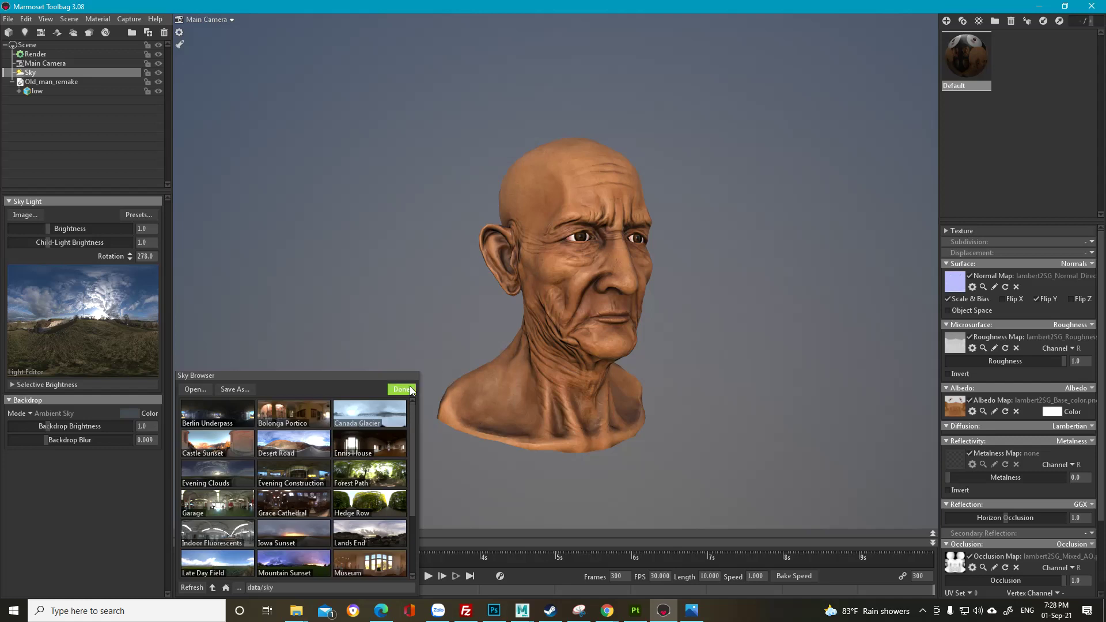
left_click(411, 389)
Step: Lower the sky's backdrop brightness to 0.071 and change the backdrop mode to Blurred Sky
left_click(53, 53)
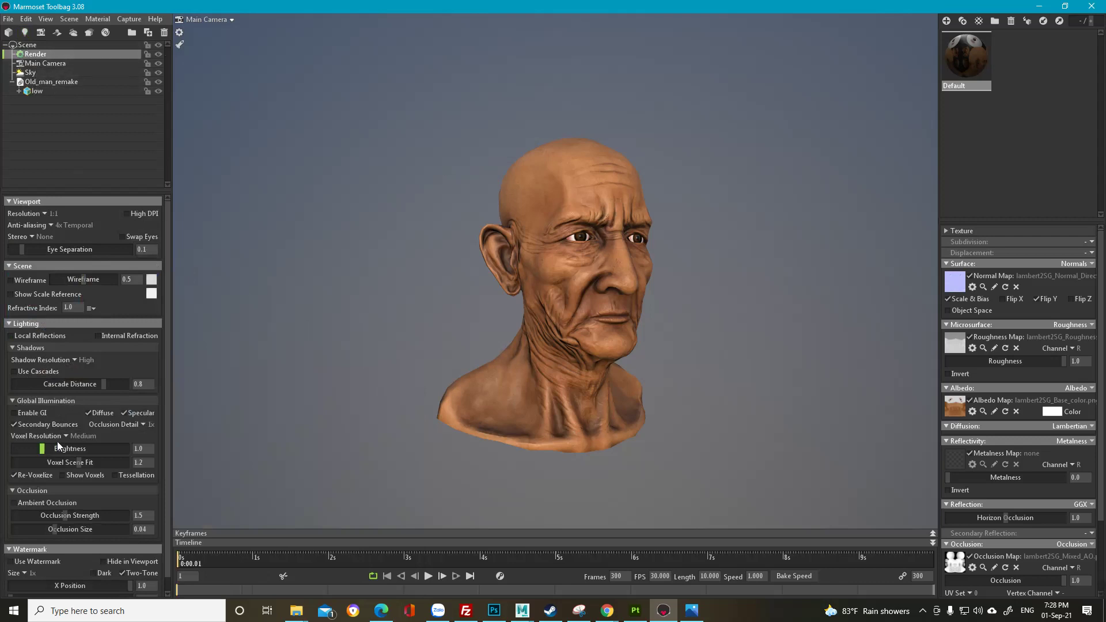
left_click(41, 71)
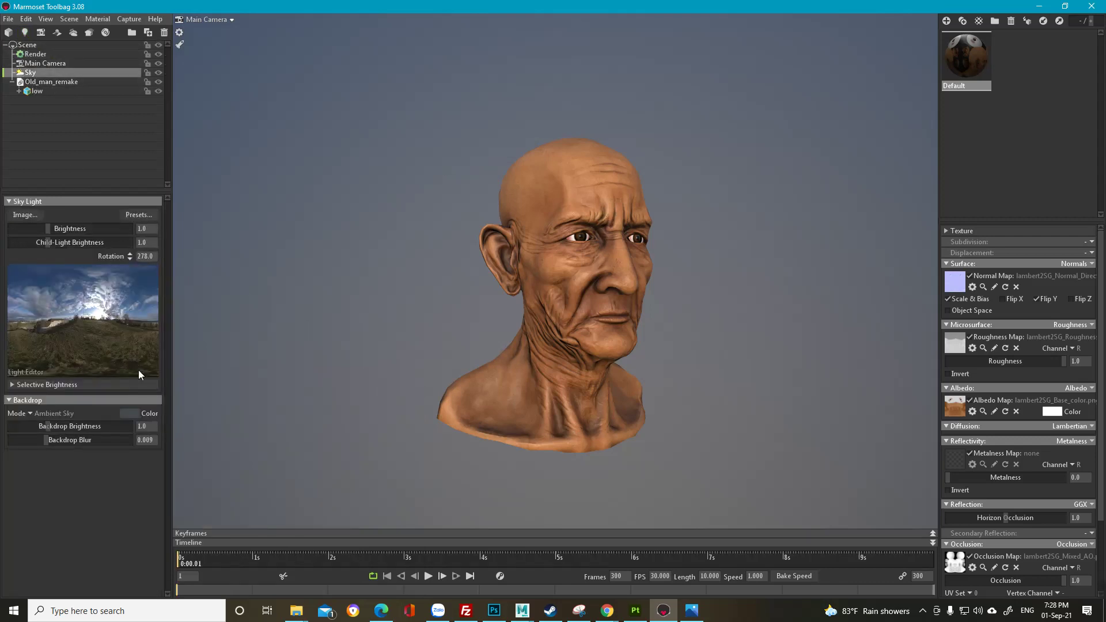
left_click_drag(47, 426, 30, 426)
scroll(398, 303, "up", 3)
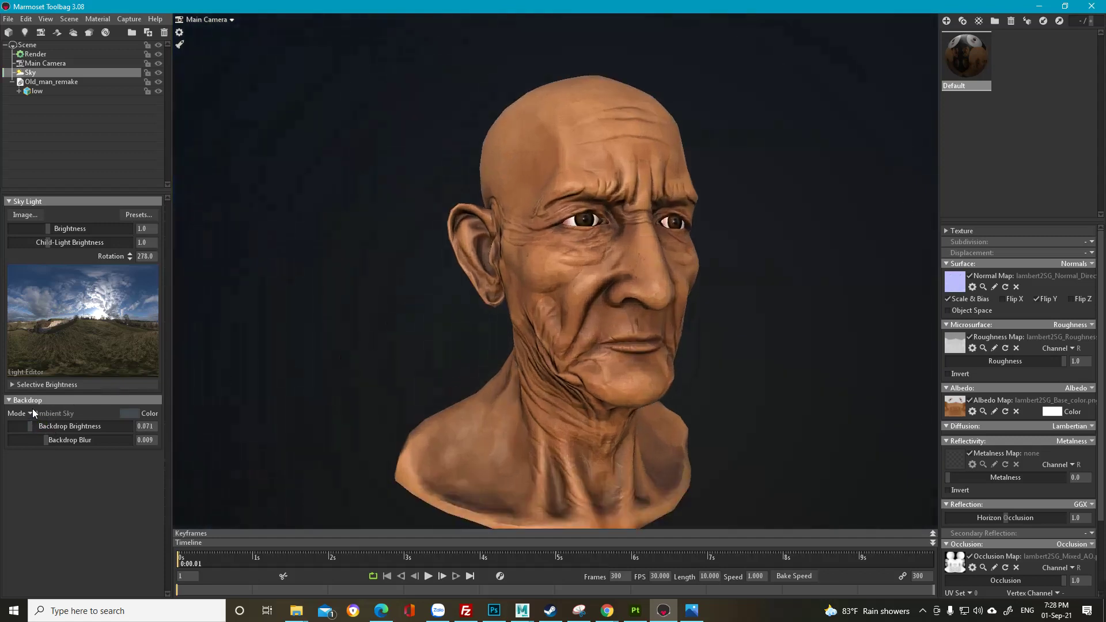
left_click(32, 413)
left_click(50, 436)
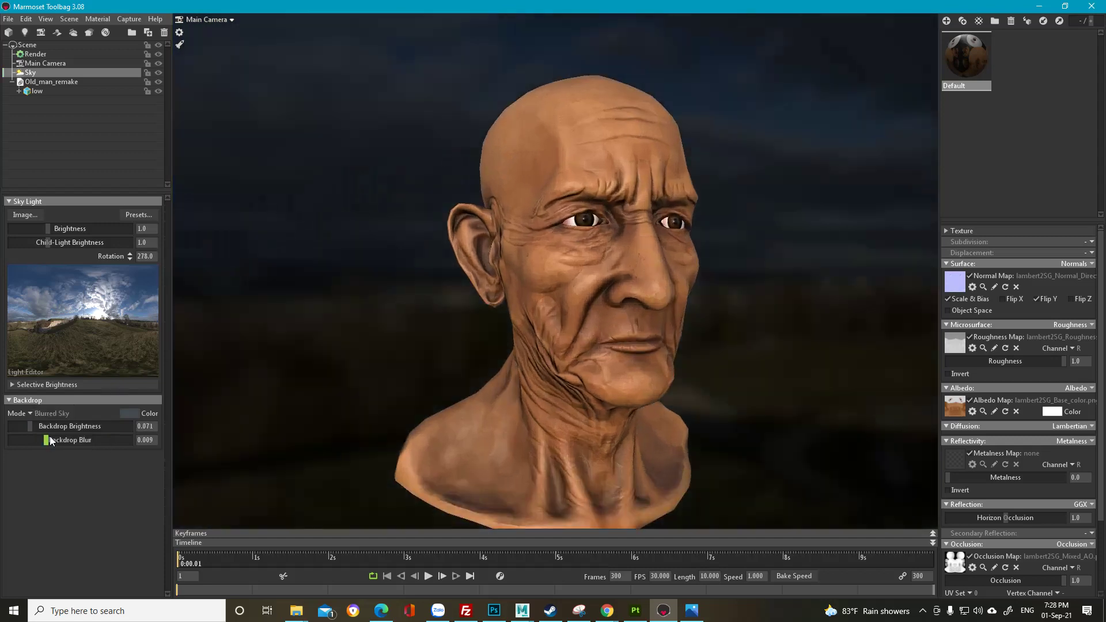
Step: Raise the sky's backdrop brightness to 4.729 and remove the backdrop blur by setting it to 0
left_click_drag(30, 426, 67, 426)
left_click_drag(590, 369, 772, 336)
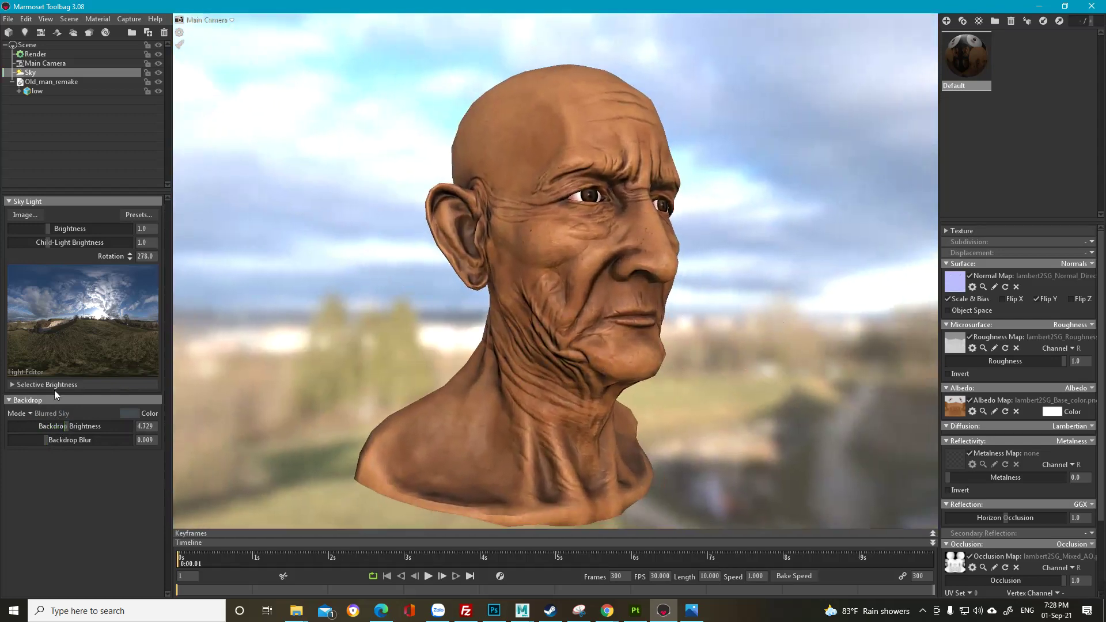
left_click_drag(50, 440, 10, 440)
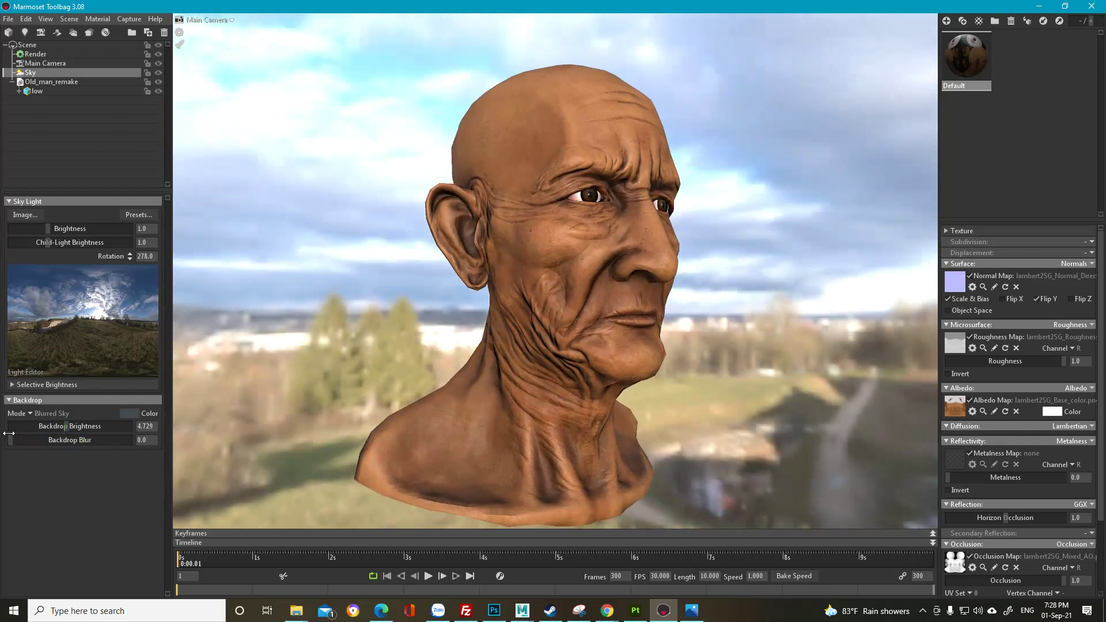
scroll(507, 370, "up", 1)
left_click_drag(506, 370, 474, 392)
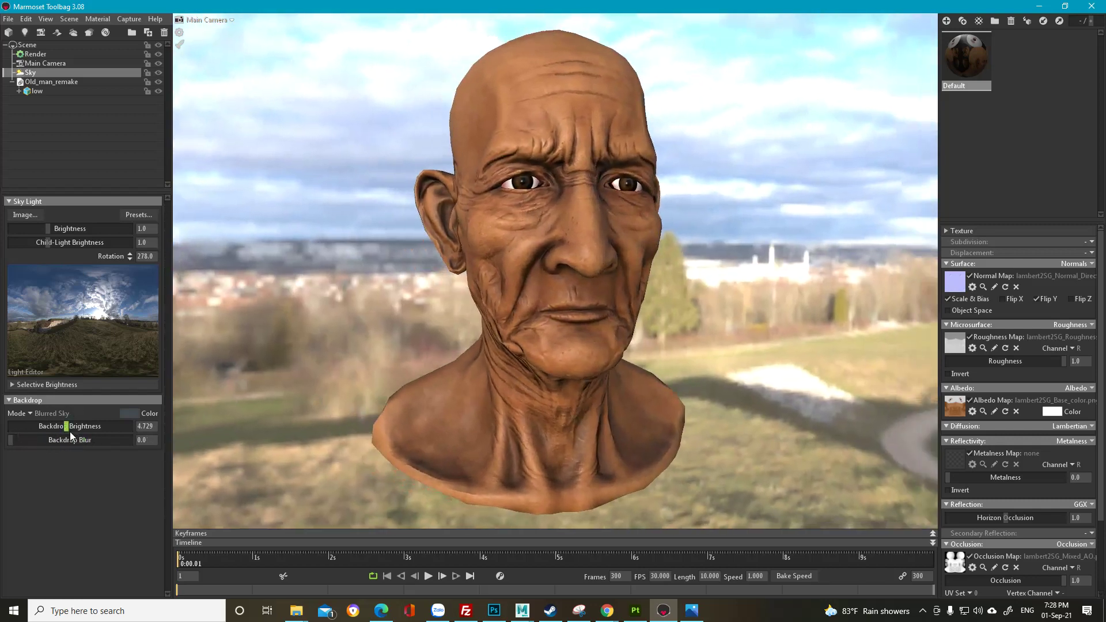
Step: Switch the backdrop mode to Ambient Sky, with backdrop brightness 0.2 and backdrop blur 0.024
mouse_move(51, 426)
left_mouse_down()
mouse_move(30, 426)
mouse_move(77, 440)
mouse_move(48, 429)
left_mouse_up()
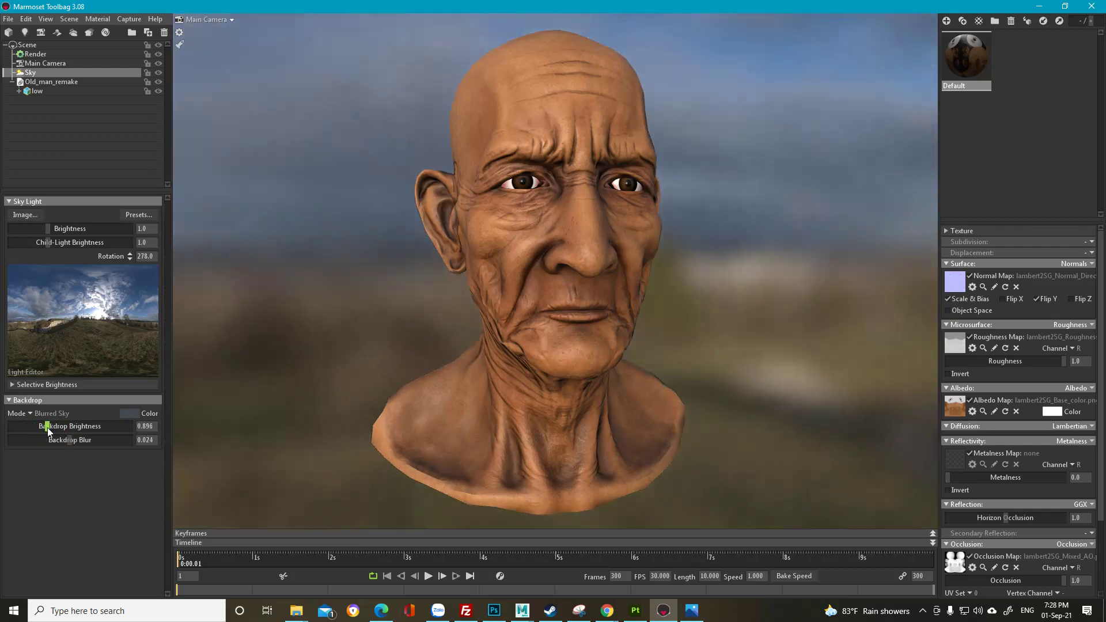
left_click(30, 412)
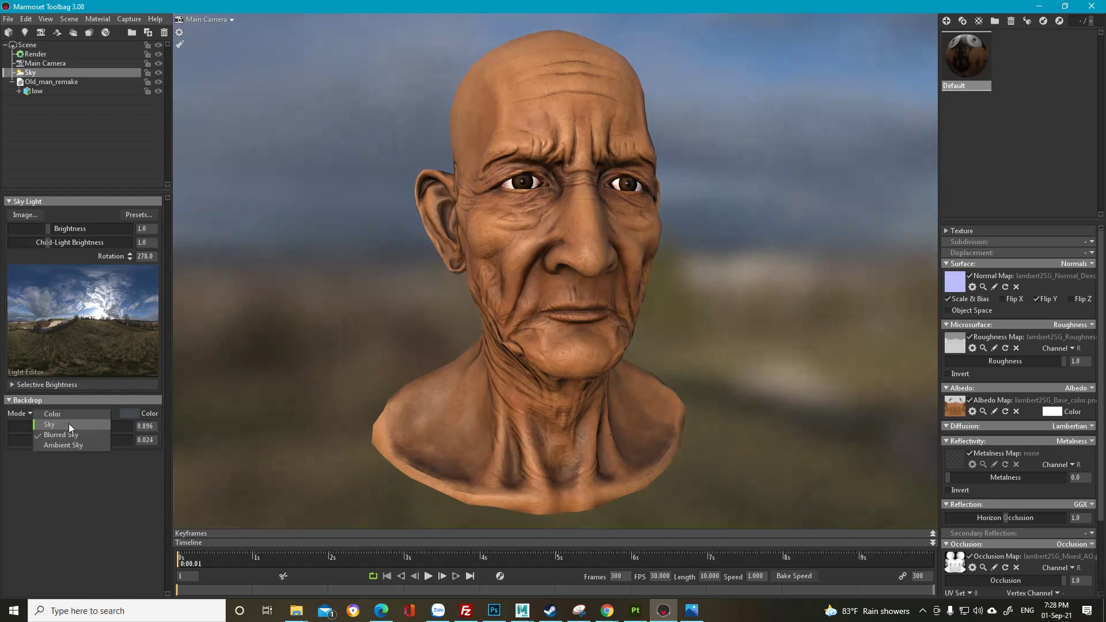
left_click(71, 444)
left_click_drag(383, 340, 462, 343)
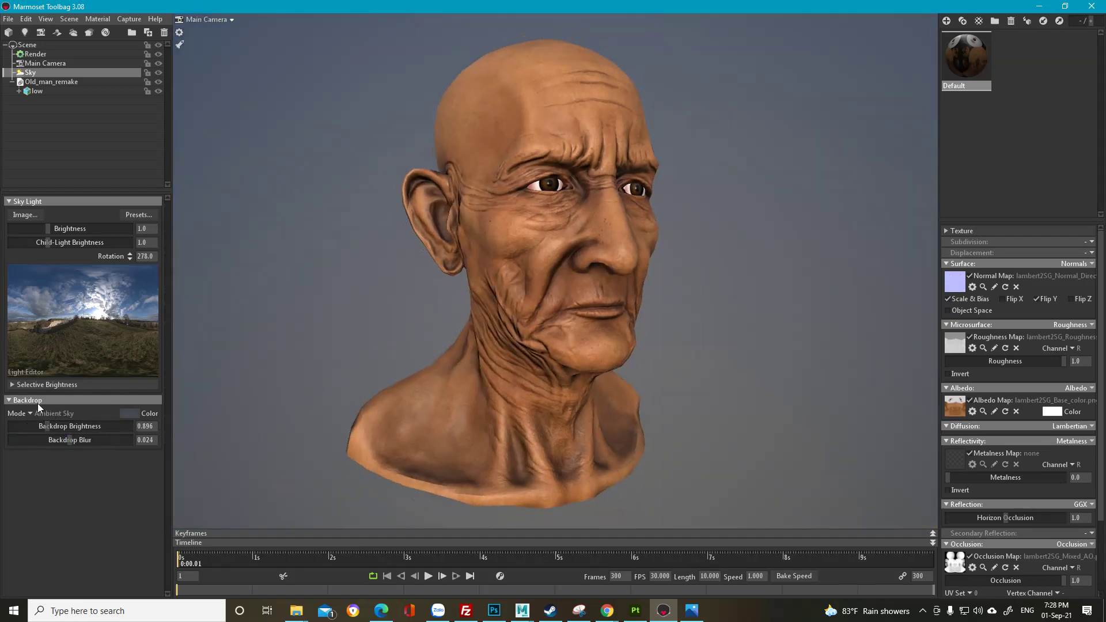
left_click_drag(48, 429, 35, 426)
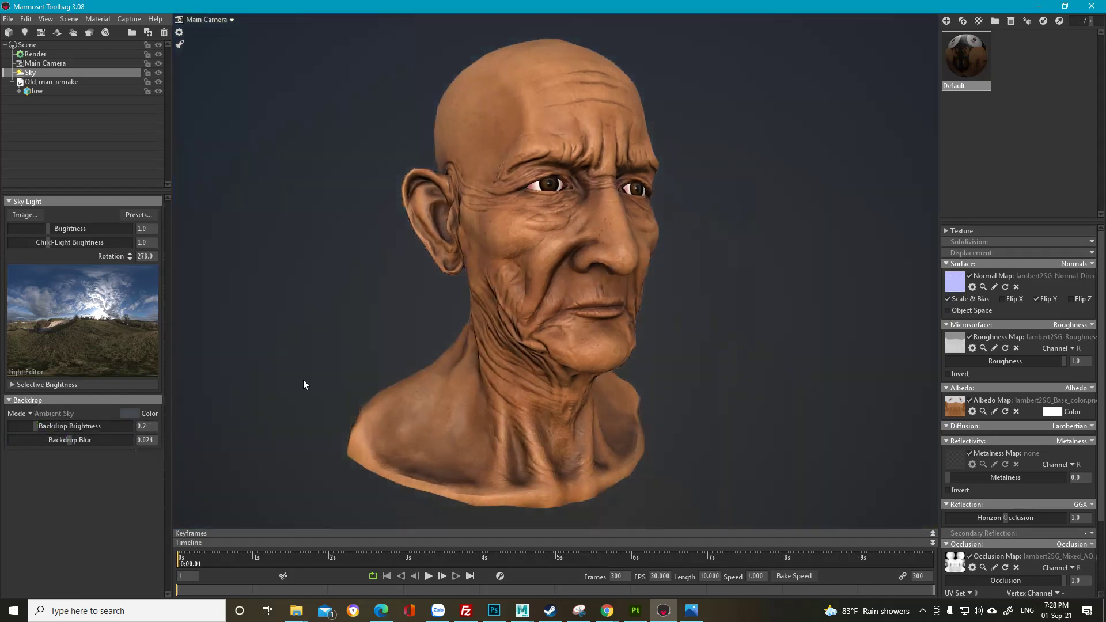
left_click_drag(611, 375, 588, 368)
mouse_move(587, 369)
right_mouse_down()
mouse_move(536, 282)
mouse_move(583, 357)
right_mouse_up()
middle_click_drag(583, 357, 606, 374)
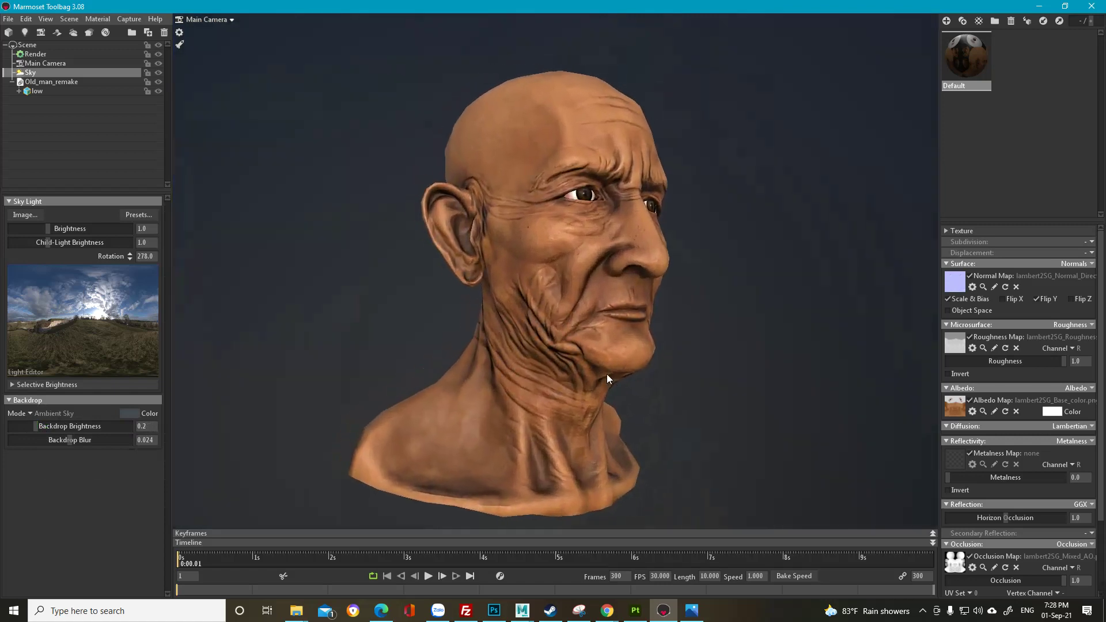
left_click_drag(607, 374, 572, 380)
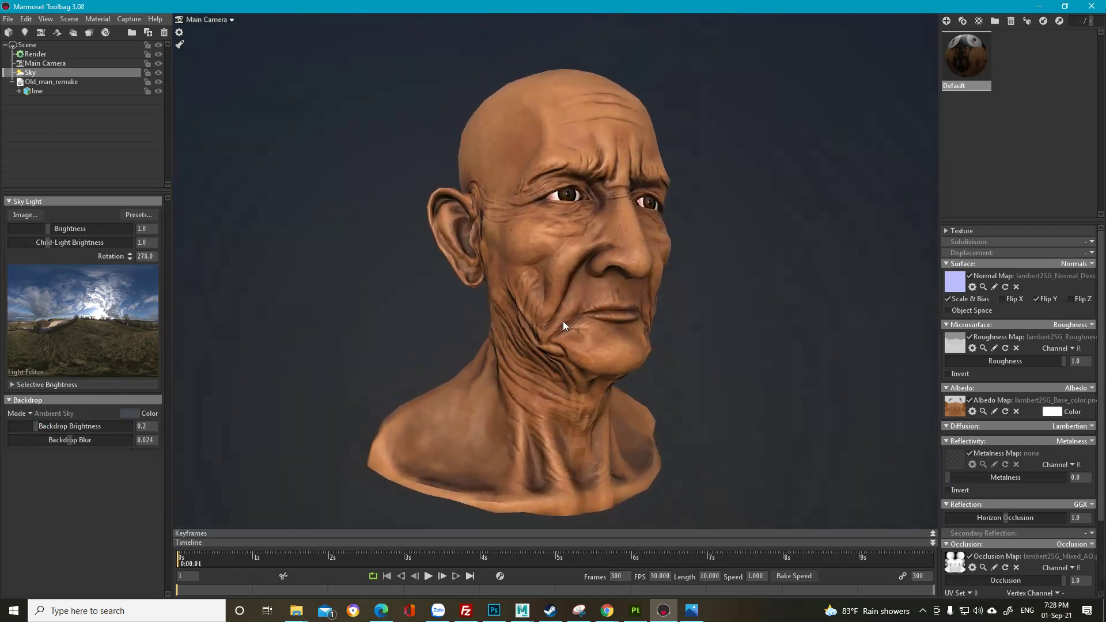
Step: Compare the head's shading with the material's occlusion map switched off and on
left_click(970, 557)
left_click(987, 558)
left_click(987, 558)
left_click(987, 558)
left_click(988, 558)
left_click(987, 558)
left_click(989, 562)
left_click(988, 562)
left_click(988, 561)
Step: Lower the head material's occlusion amount to 0.366 and check the shading from several angles
mouse_move(1023, 584)
left_mouse_down()
mouse_move(1051, 582)
mouse_move(961, 580)
mouse_move(995, 579)
left_mouse_up()
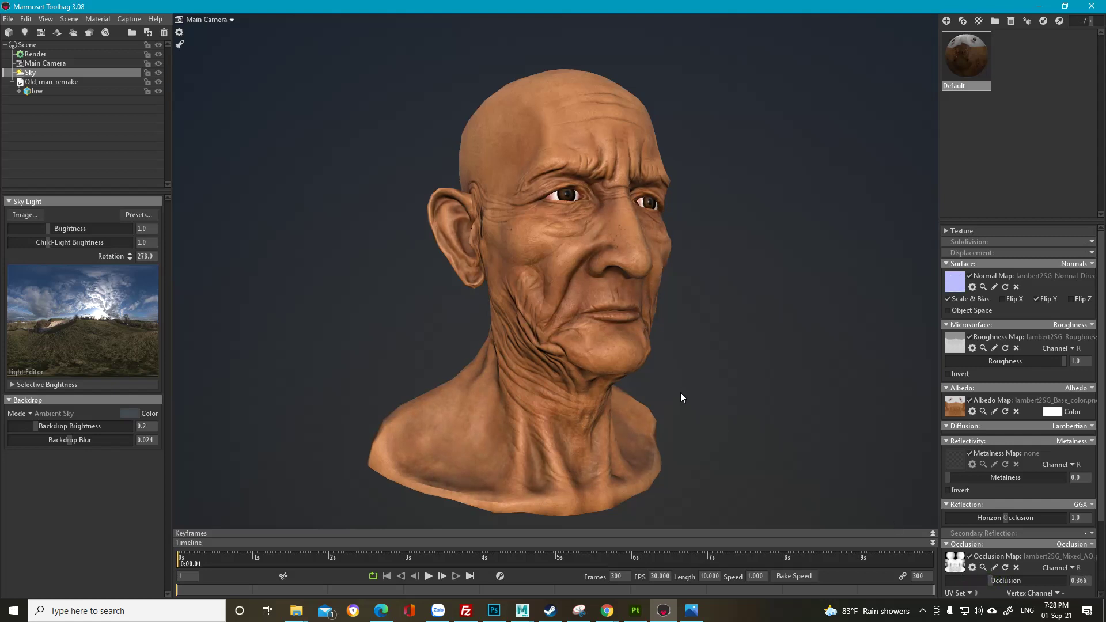
mouse_move(679, 392)
left_mouse_down()
mouse_move(653, 404)
mouse_move(690, 435)
mouse_move(675, 432)
mouse_move(672, 385)
left_mouse_up()
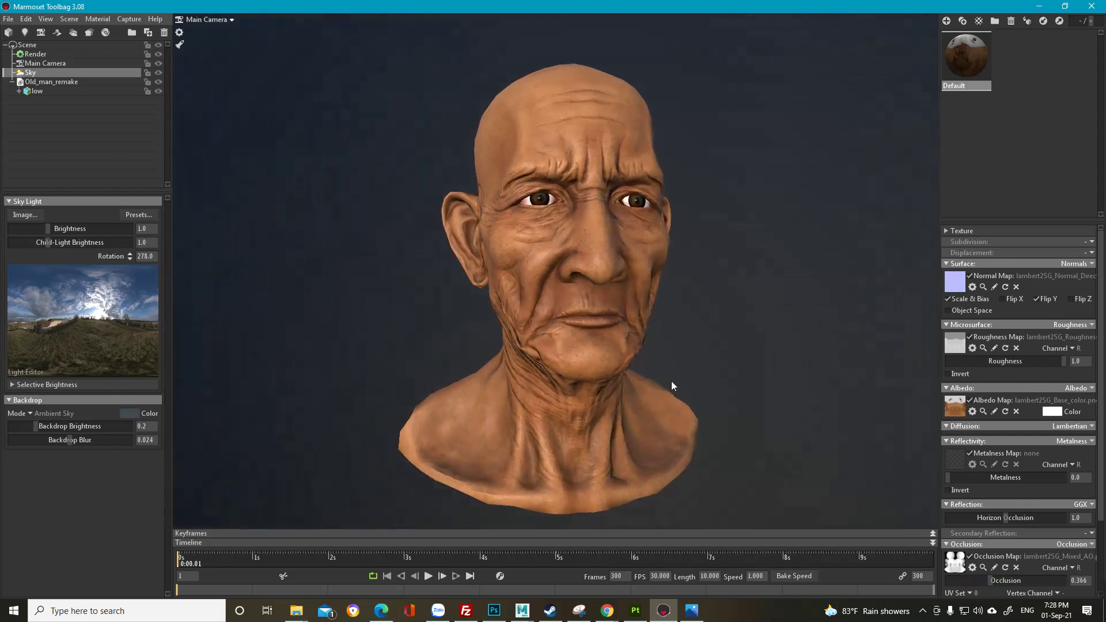
left_click_drag(678, 430, 535, 427)
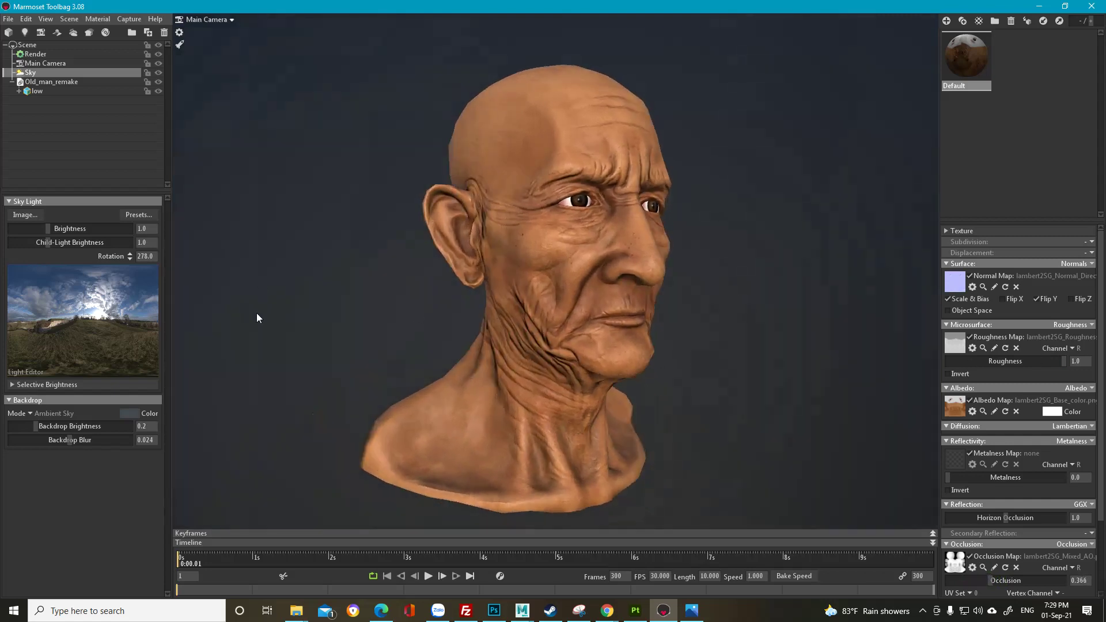
left_click_drag(681, 389, 593, 371)
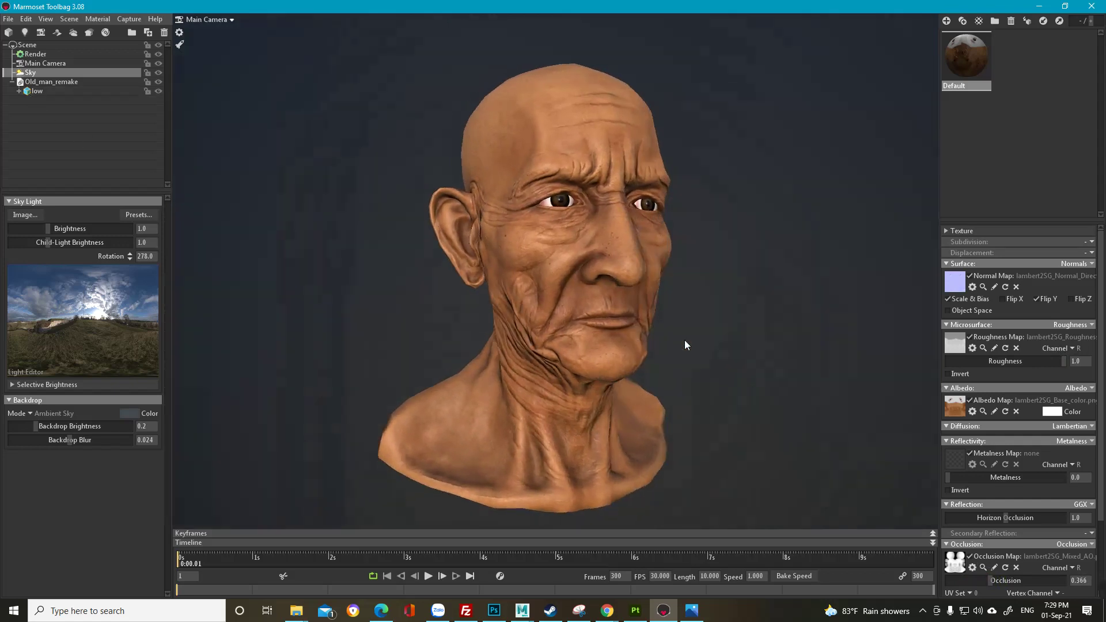
Step: Enable Local Reflections, Internal Refraction and global illumination in the scene's render settings
left_click(35, 54)
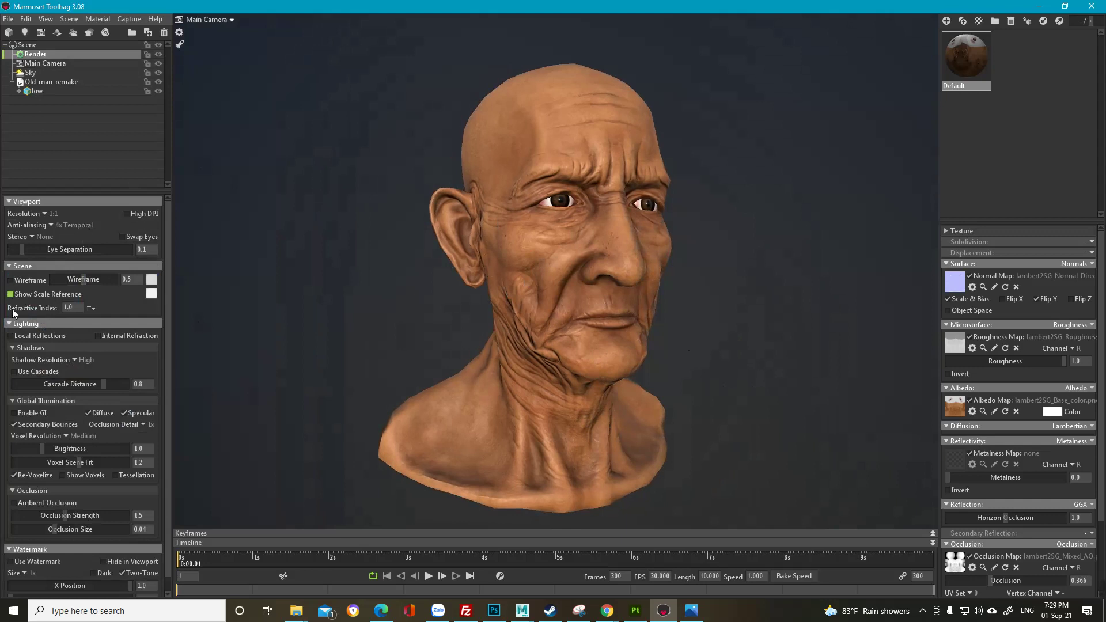
left_click(38, 336)
left_click(126, 336)
left_click(39, 332)
left_click(24, 411)
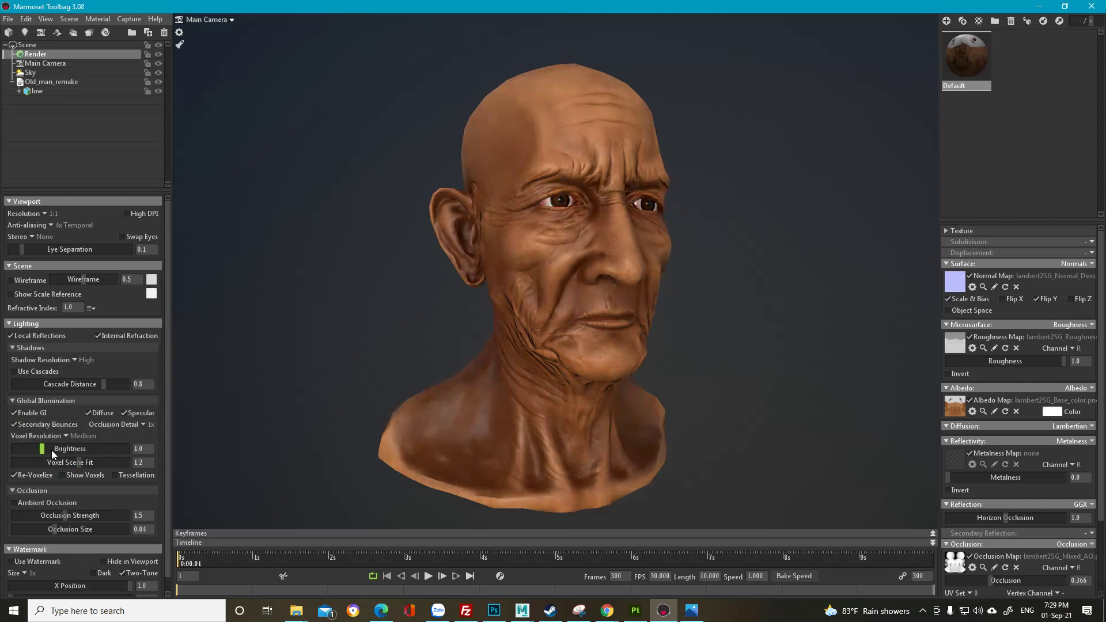
Step: Raise the global illumination brightness to 5.412 and compare the head with GI off and on
left_click_drag(46, 449, 80, 464)
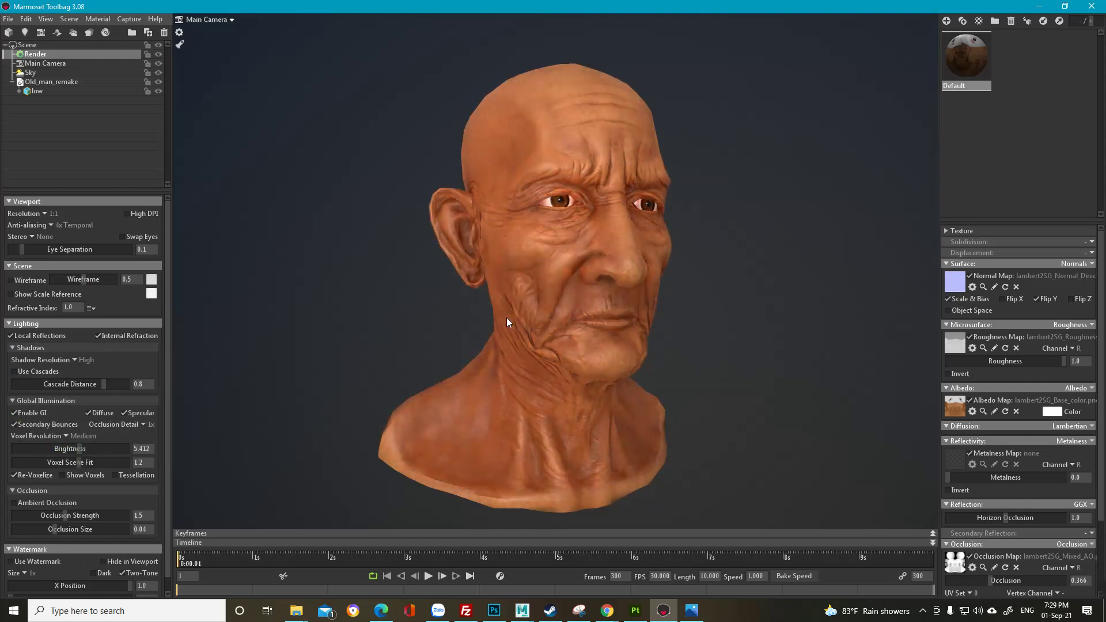
left_click(38, 409)
left_click(43, 402)
left_click(43, 402)
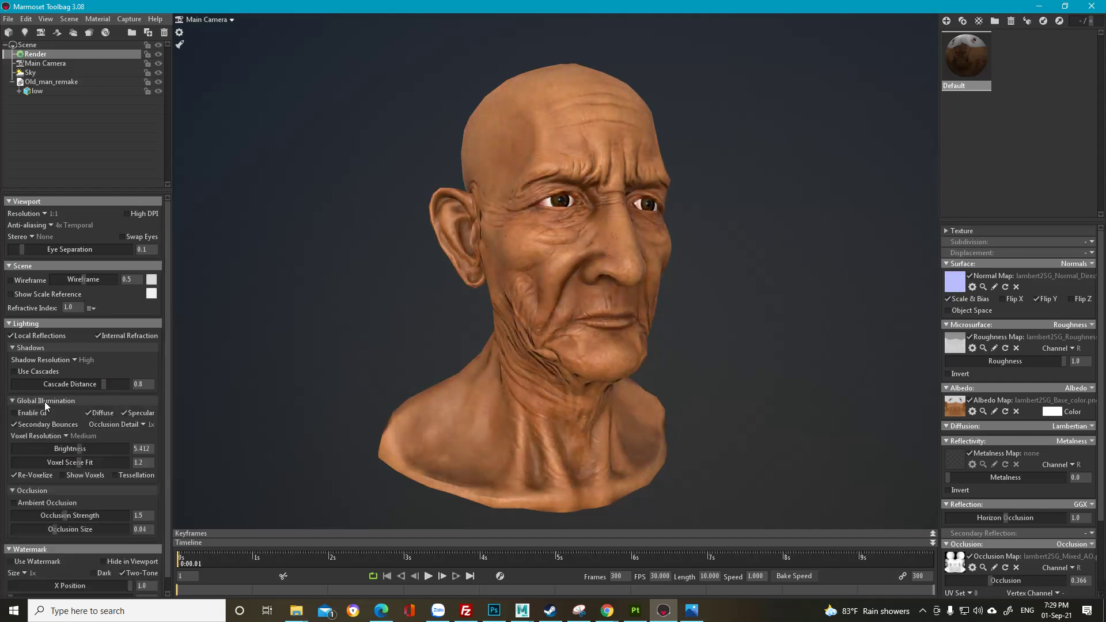
left_click(39, 410)
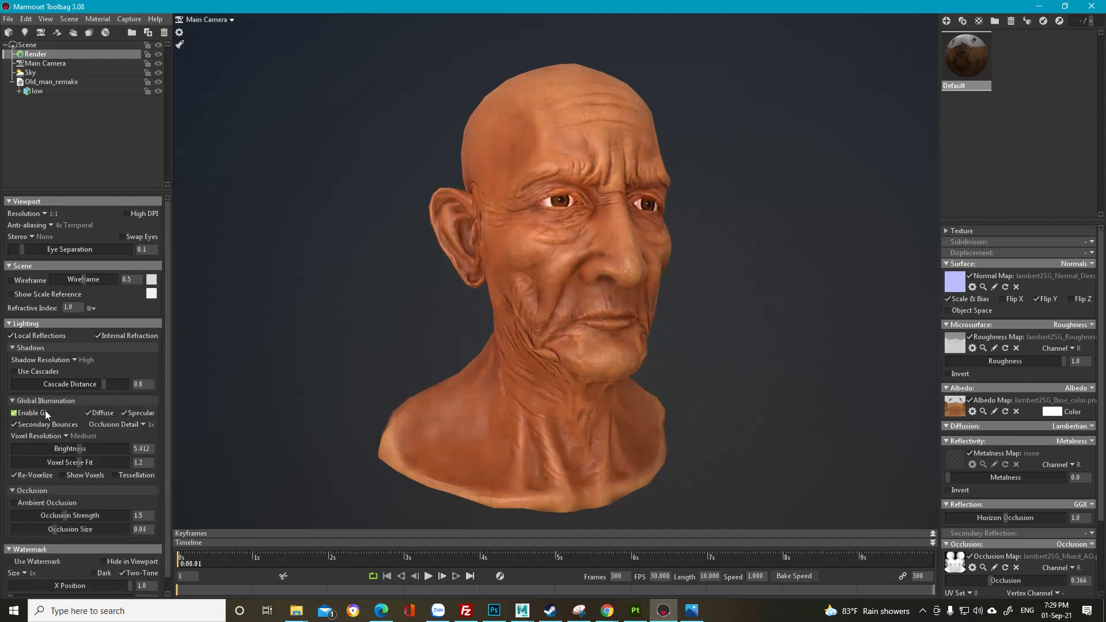
Step: Set the global illumination's voxel scene fit to 1.544 and its brightness to 2.04
left_click_drag(89, 466, 101, 463)
left_click_drag(580, 326, 524, 340)
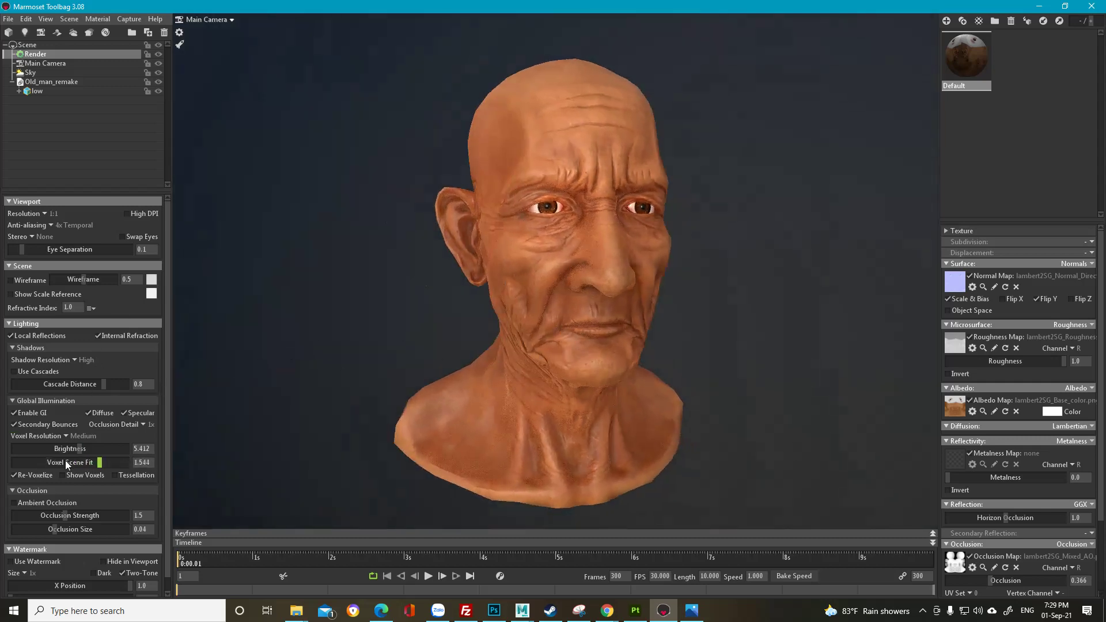
left_click_drag(79, 448, 56, 448)
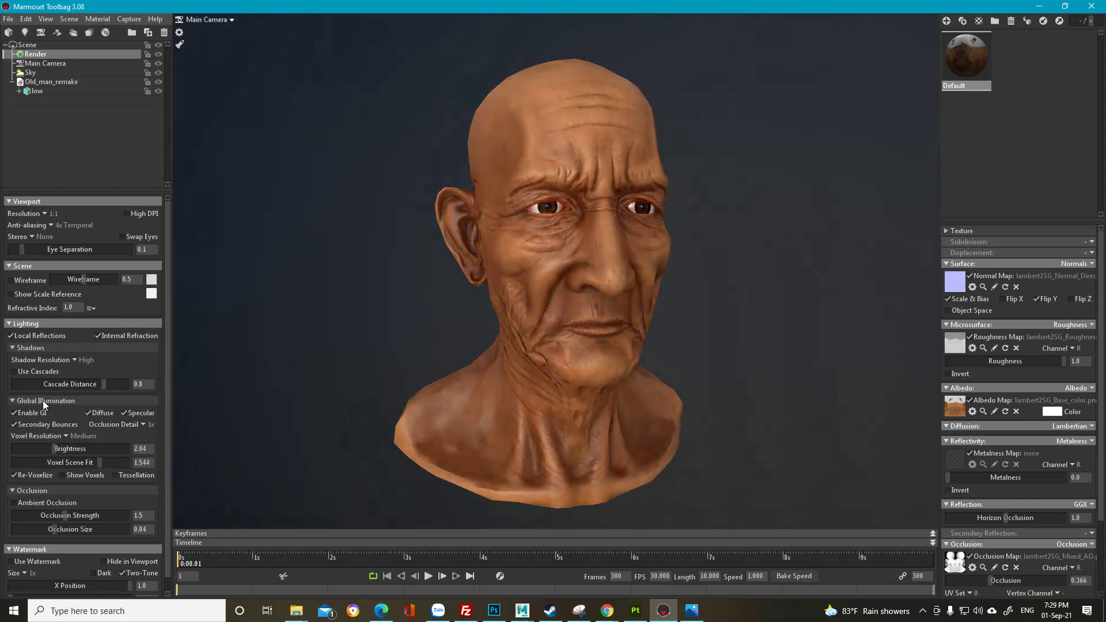
Step: Turn off global illumination and enable ambient occlusion in the render settings, with occlusion strength about 0.639 and occlusion size about 0.03
left_click(27, 412)
left_click(31, 502)
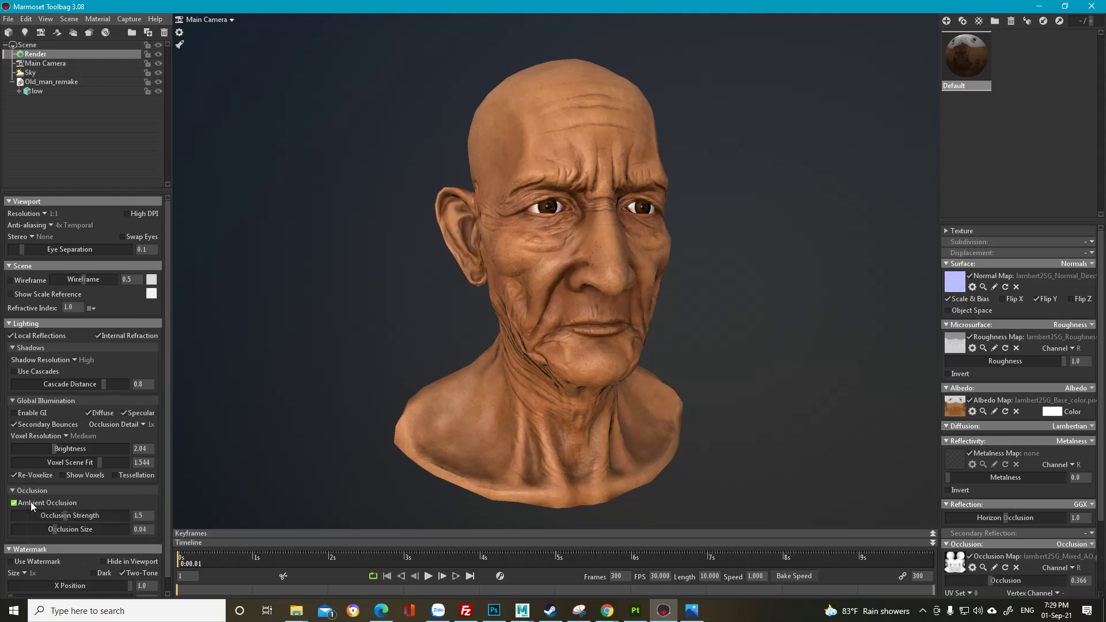
left_click_drag(62, 514, 88, 529)
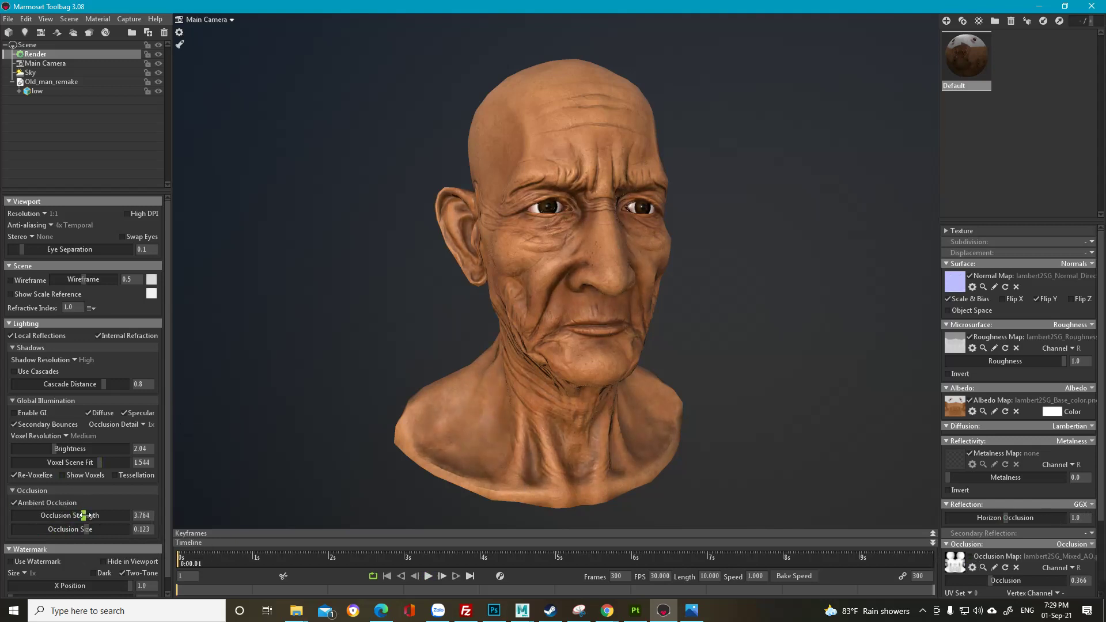
left_click_drag(70, 514, 86, 514)
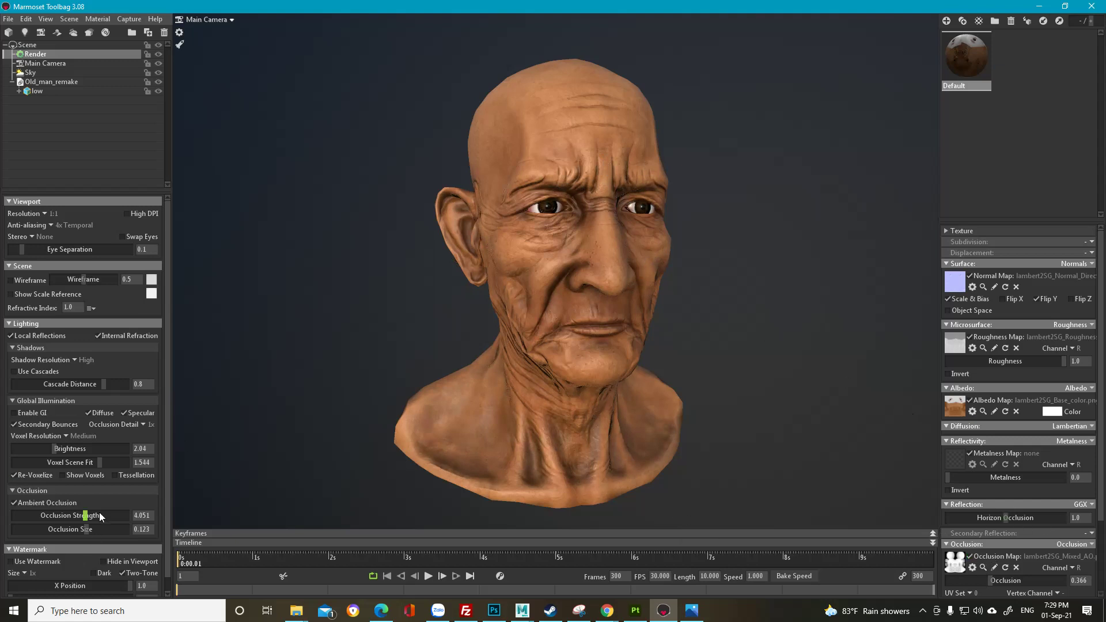
mouse_move(85, 517)
left_mouse_down()
mouse_move(29, 515)
mouse_move(79, 515)
mouse_move(51, 516)
left_mouse_up()
left_click_drag(451, 389, 536, 366)
left_click_drag(88, 532, 50, 528)
left_click_drag(225, 461, 570, 270)
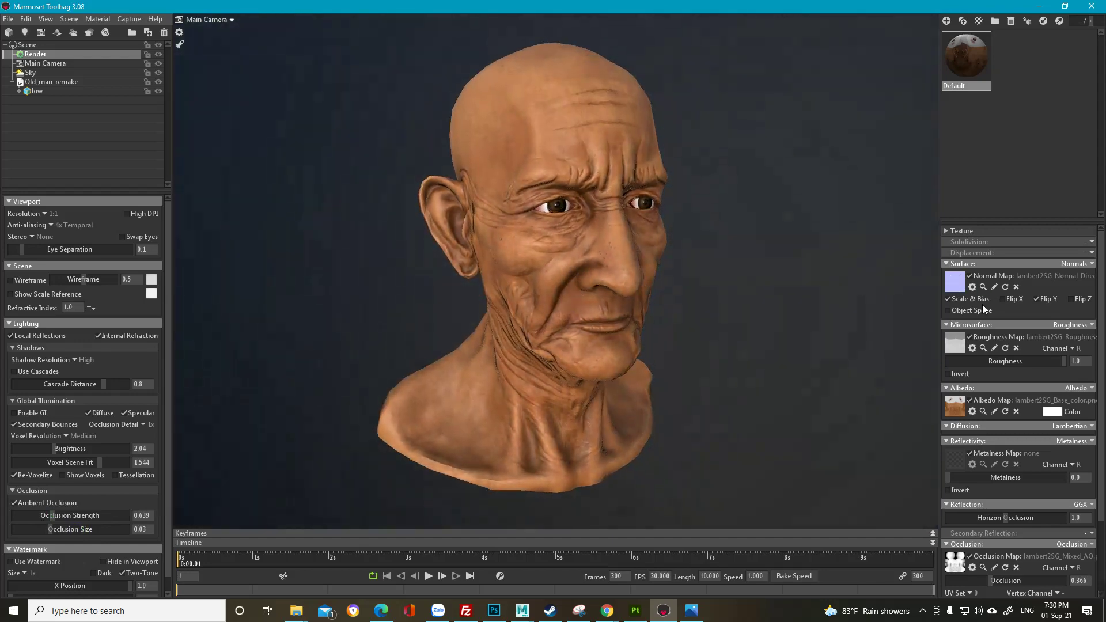
Step: Change the head material's diffusion model to Subsurface Scatter and check the skin on the face and neck
scroll(632, 283, "up", 5)
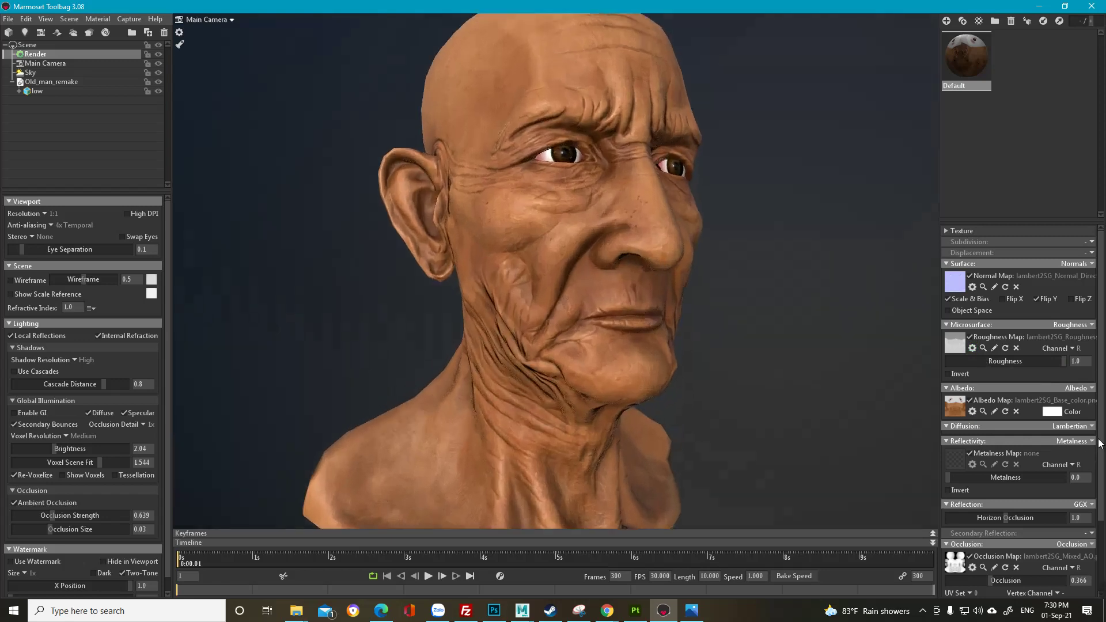
mouse_move(1101, 442)
left_mouse_down()
mouse_move(1100, 528)
mouse_move(1097, 428)
left_mouse_up()
left_click(1092, 421)
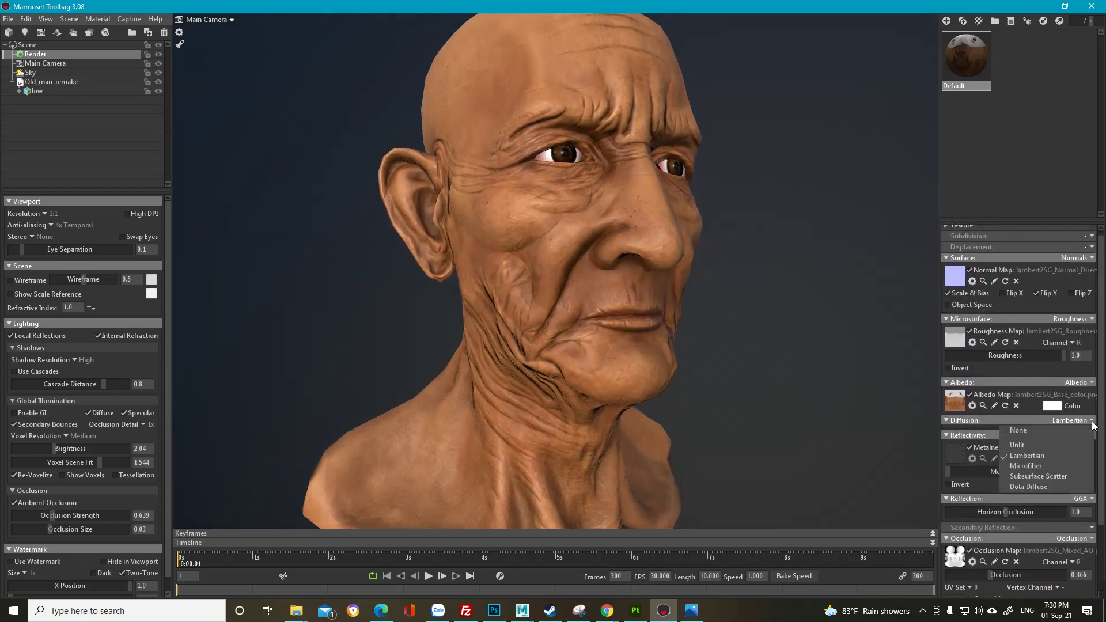
left_click(1062, 477)
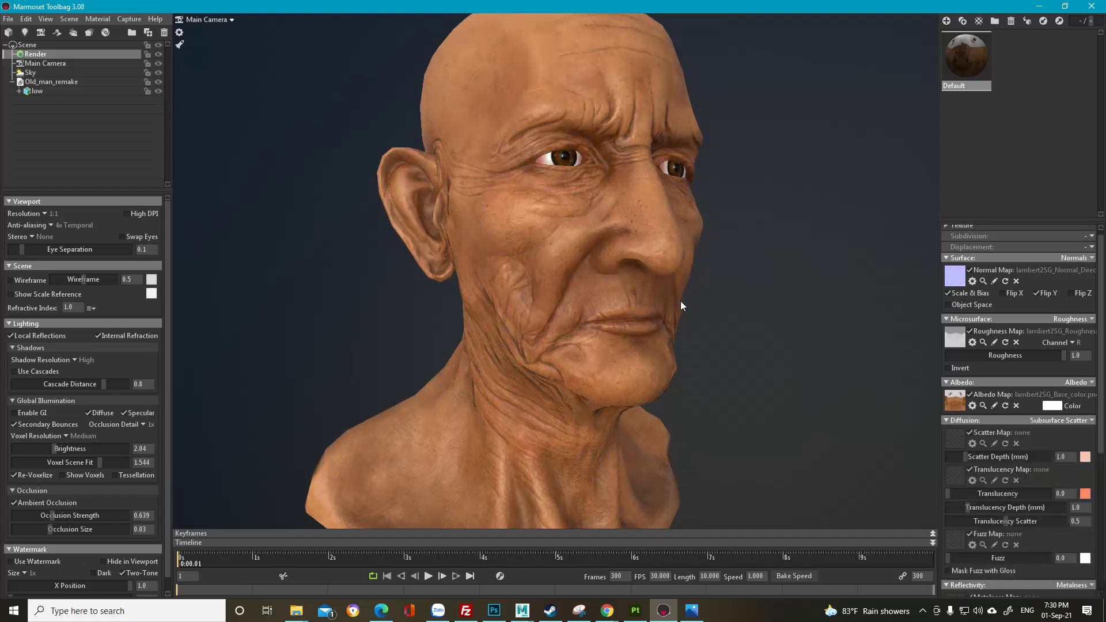
left_click_drag(641, 371, 510, 383)
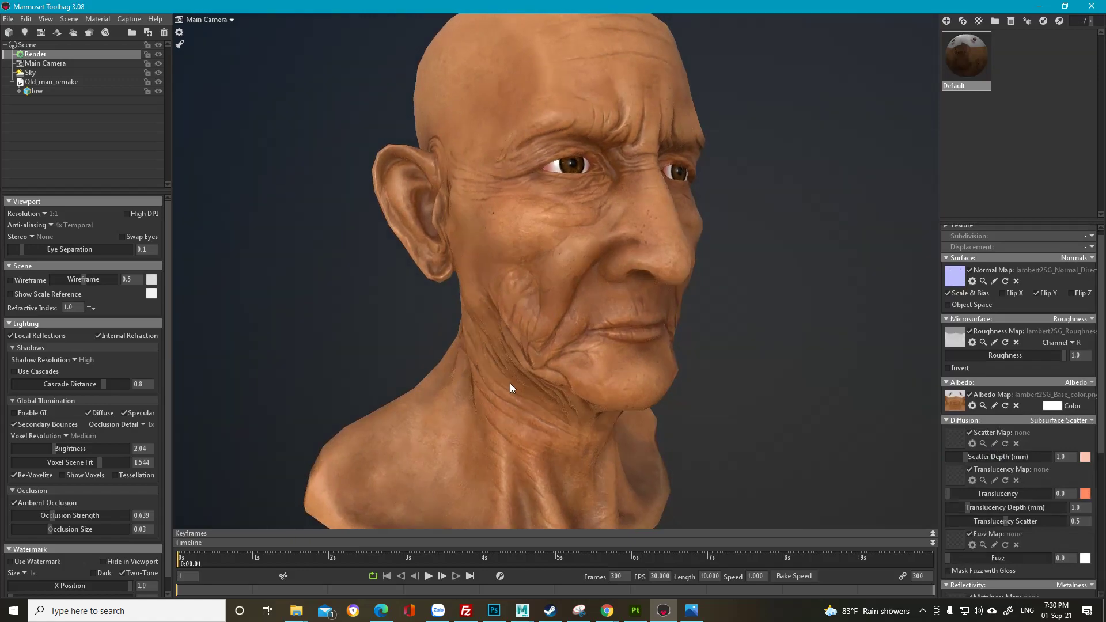
Step: Open lambert2SG_Scattering.png from the Son folder, inspect the map image, and close the preview
mouse_move(296, 610)
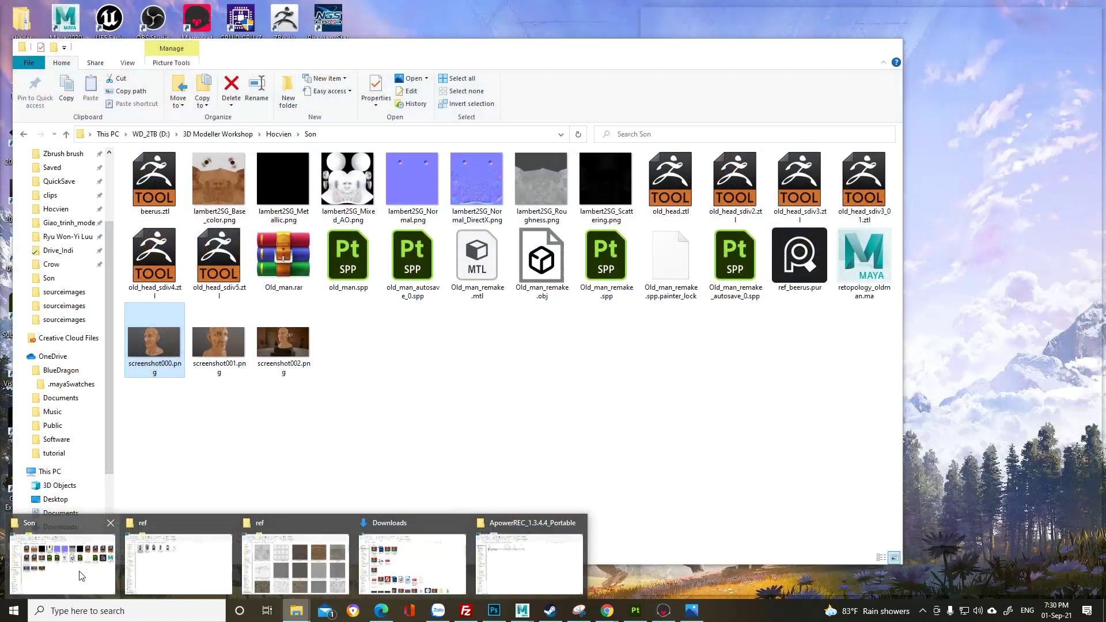
left_click(80, 576)
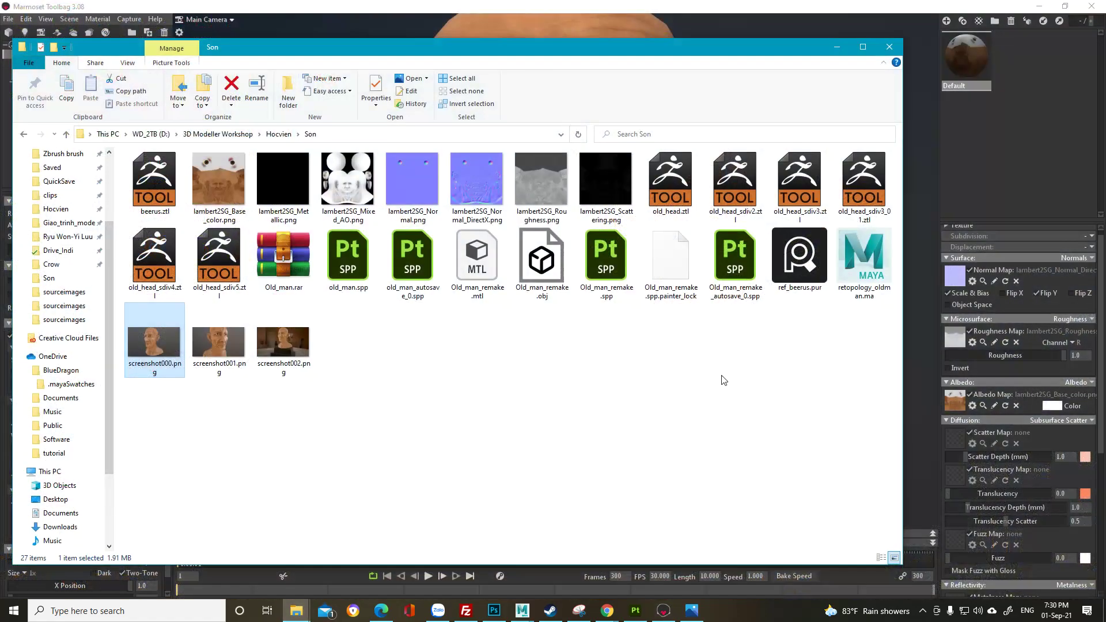
double_click(617, 184)
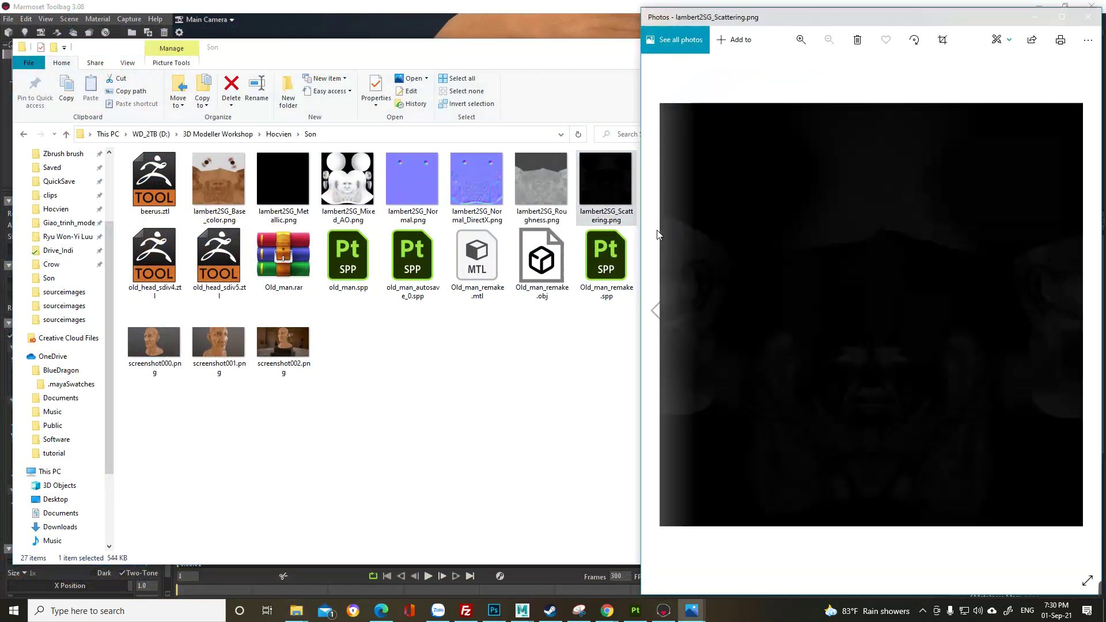
scroll(906, 354, "up", 1)
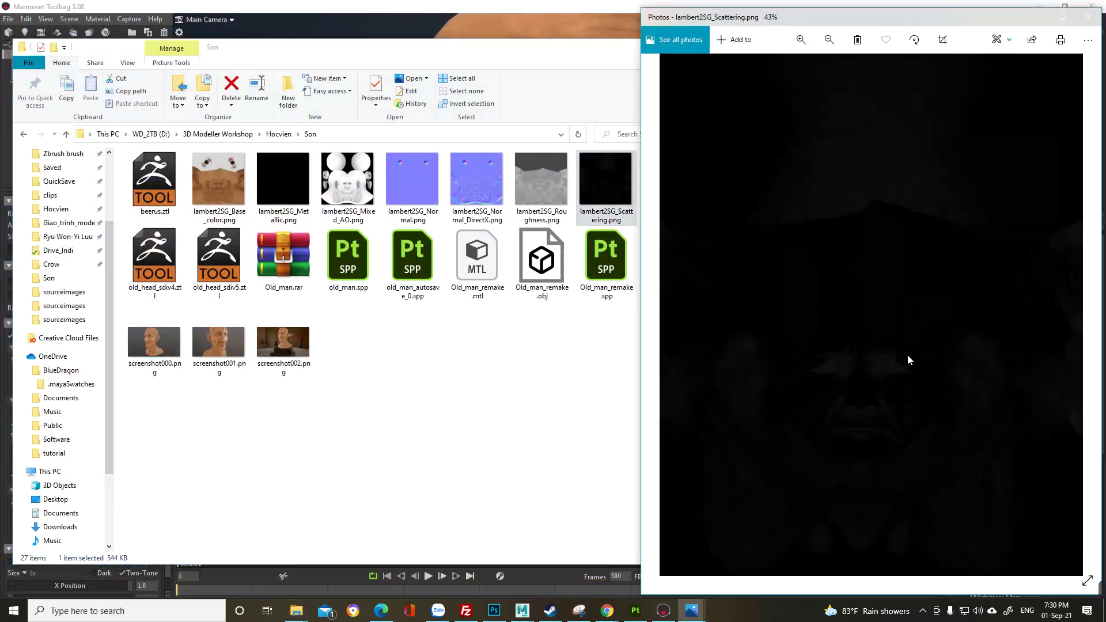
left_click(1087, 17)
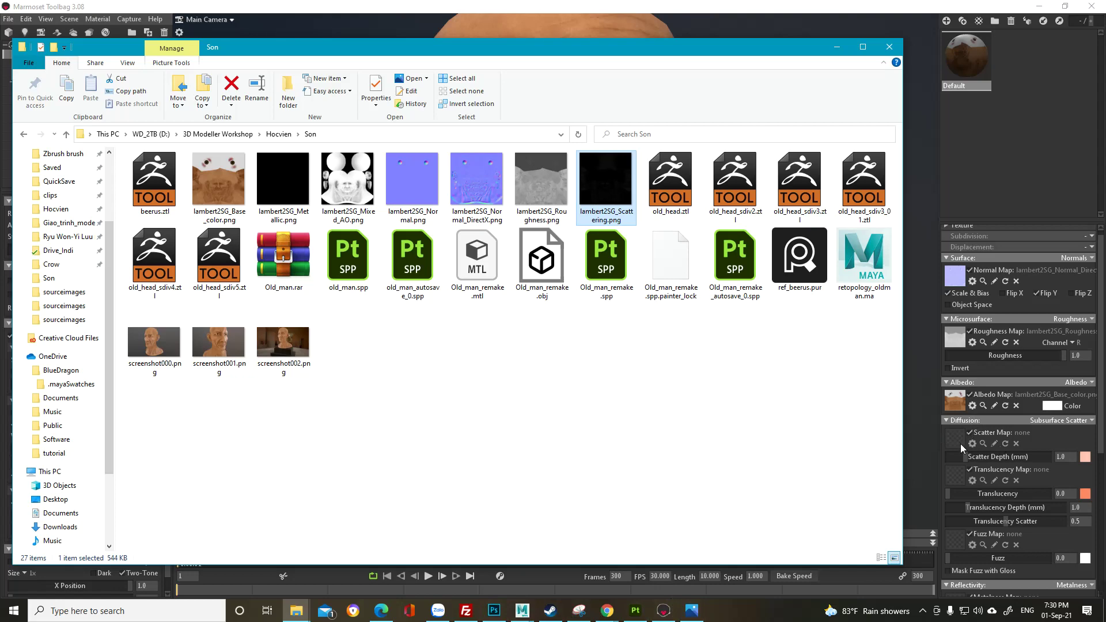
left_click(496, 611)
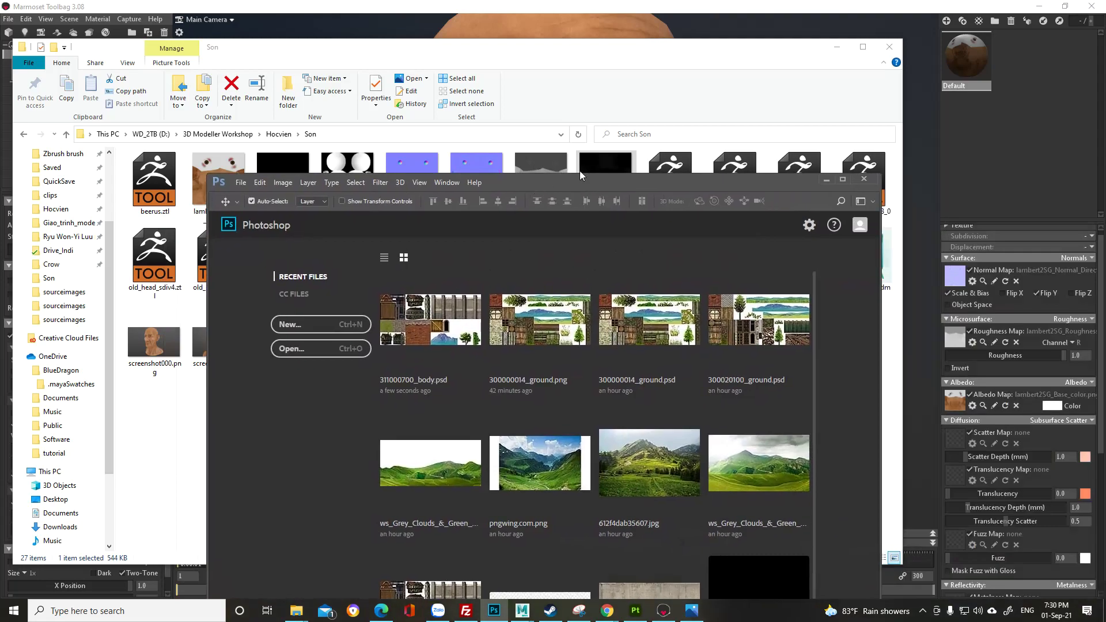
left_click(845, 181)
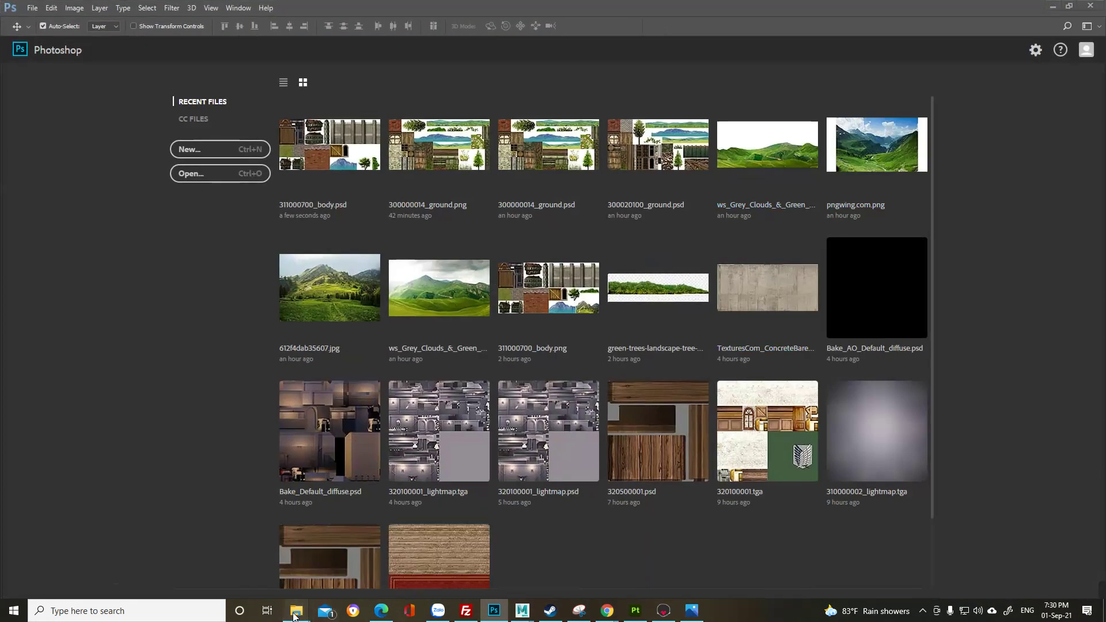
mouse_move(296, 610)
left_click(62, 563)
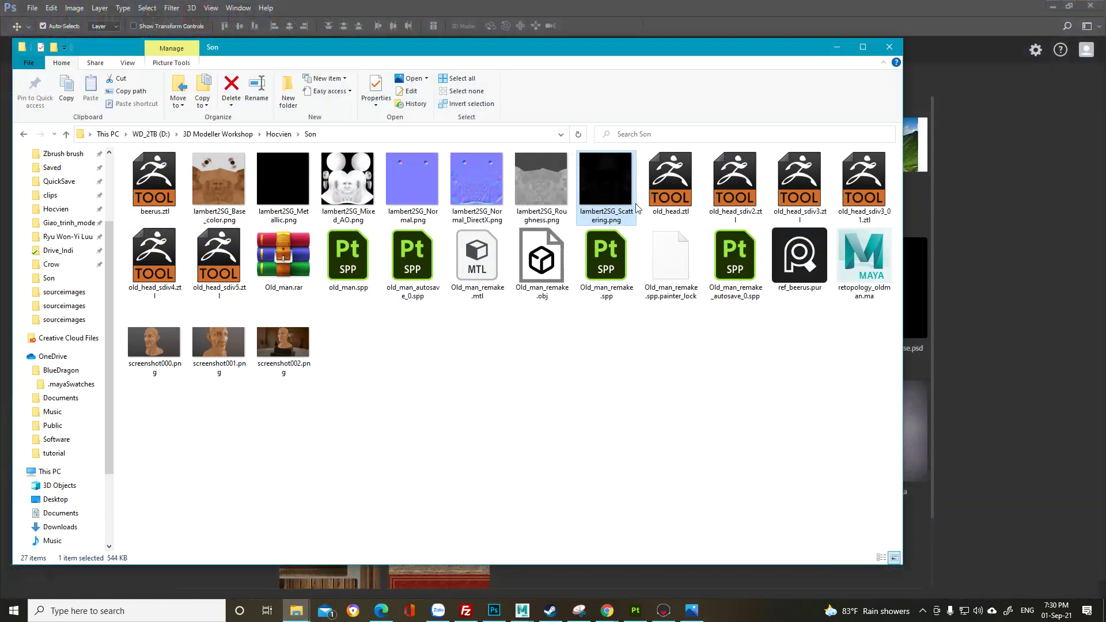
left_click(1052, 6)
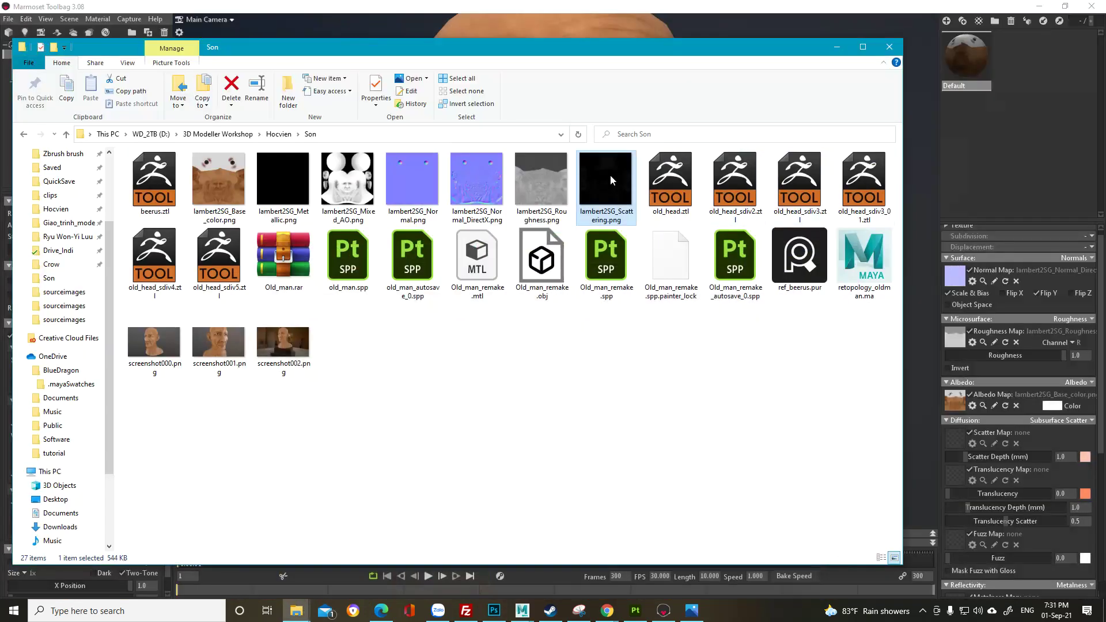
Step: Assign lambert2SG_Scattering.png from the Son folder as the material's scatter map and check the face in the viewport
left_click_drag(612, 184, 956, 439)
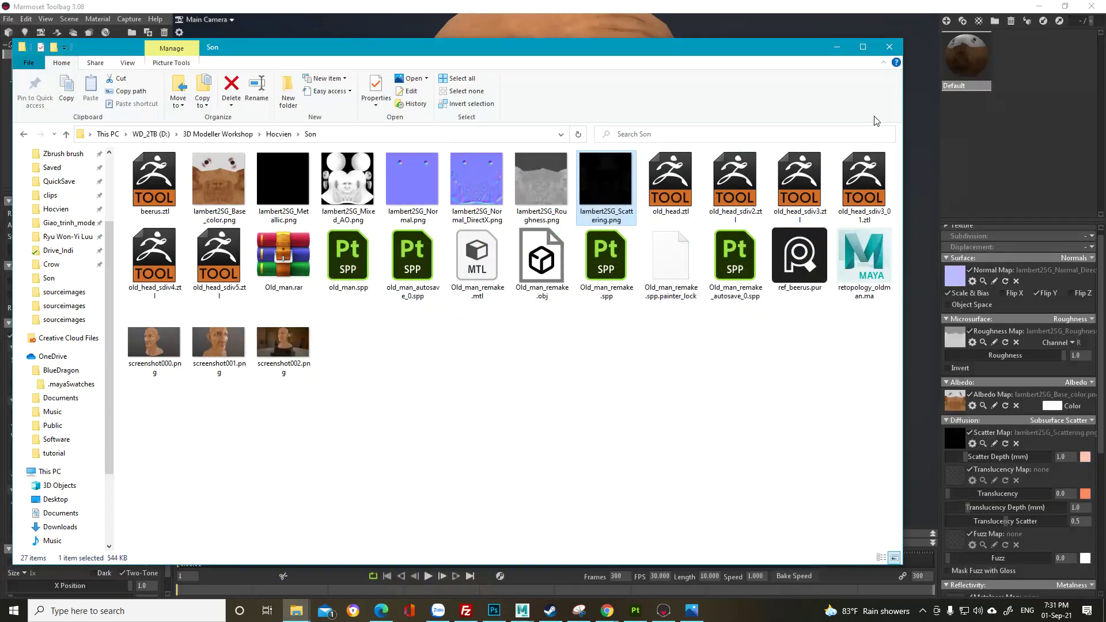
left_click(828, 47)
left_click_drag(633, 238, 613, 279)
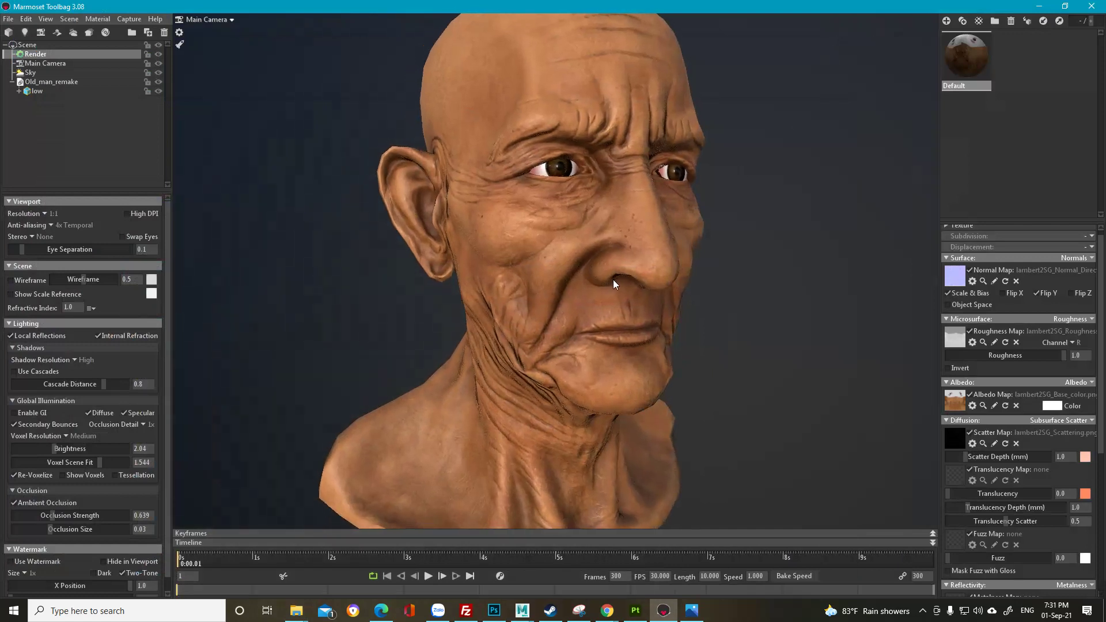
Step: Set the scatter depth to about 40.59 mm and check the texture settings of the scatter and roughness maps
left_click(970, 444)
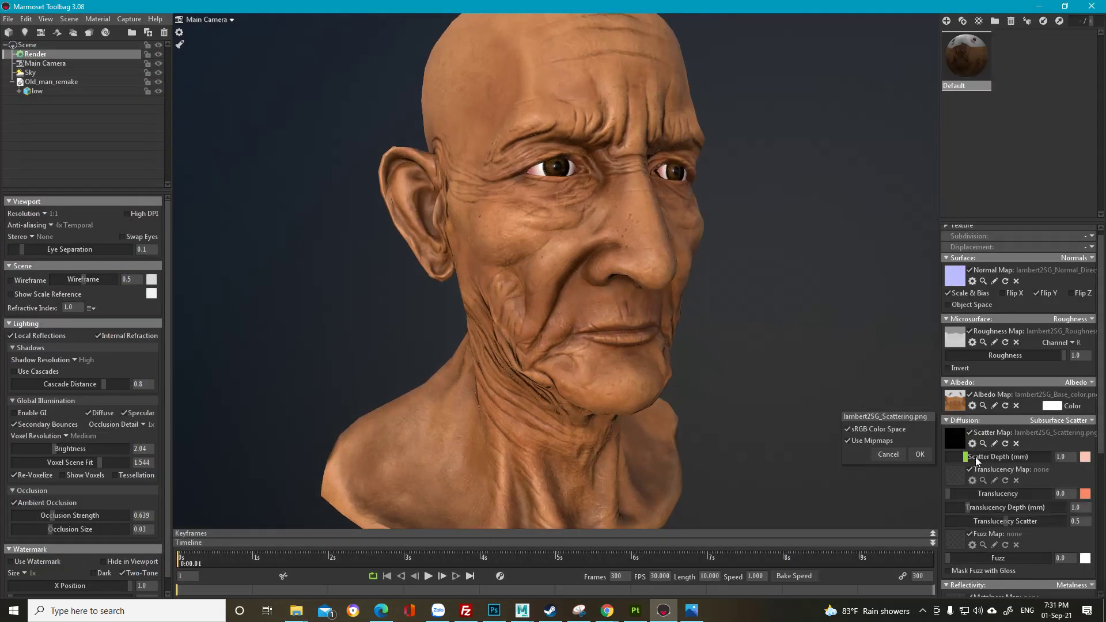
left_click_drag(976, 457, 993, 471)
left_click(972, 342)
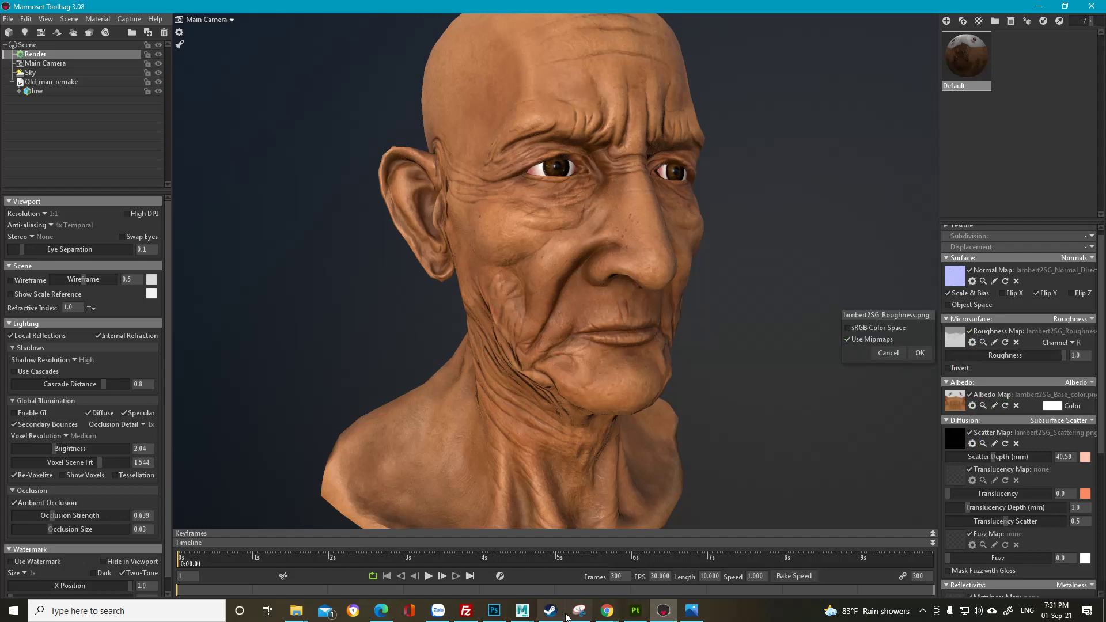
Step: Switch to Photoshop and create a new 2048 × 2048 px document
left_click(634, 615)
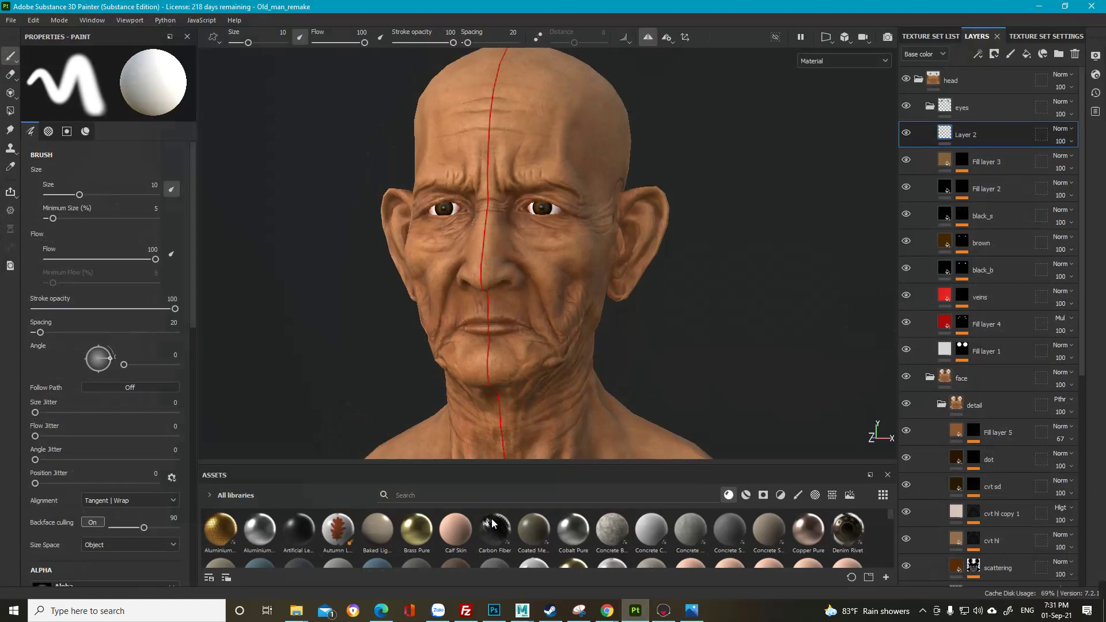
left_click(638, 615)
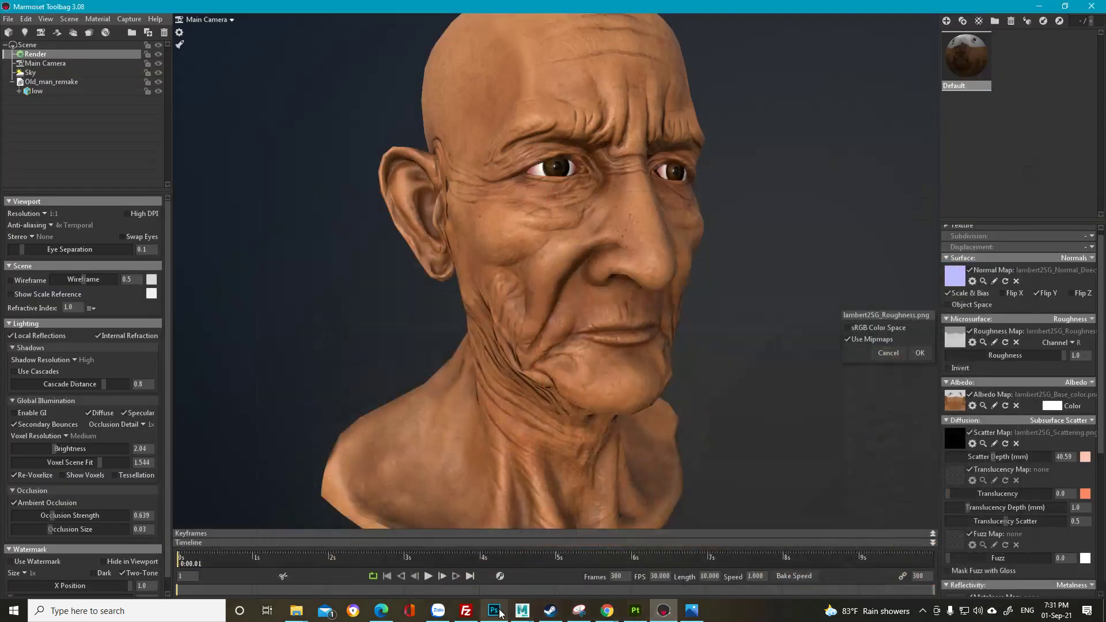
left_click(494, 610)
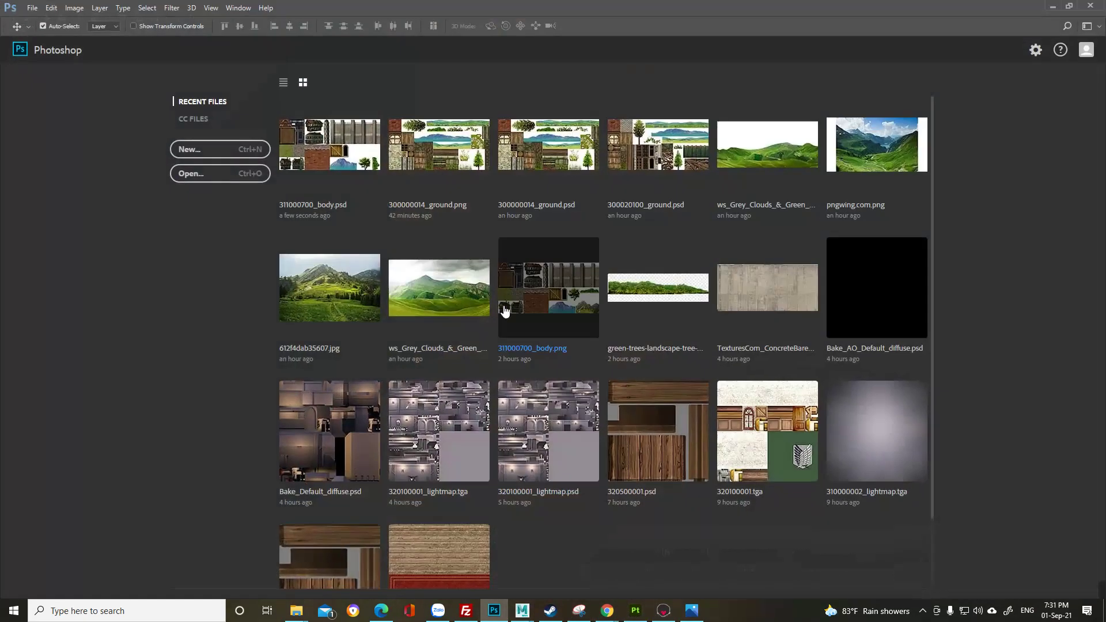
left_click(209, 149)
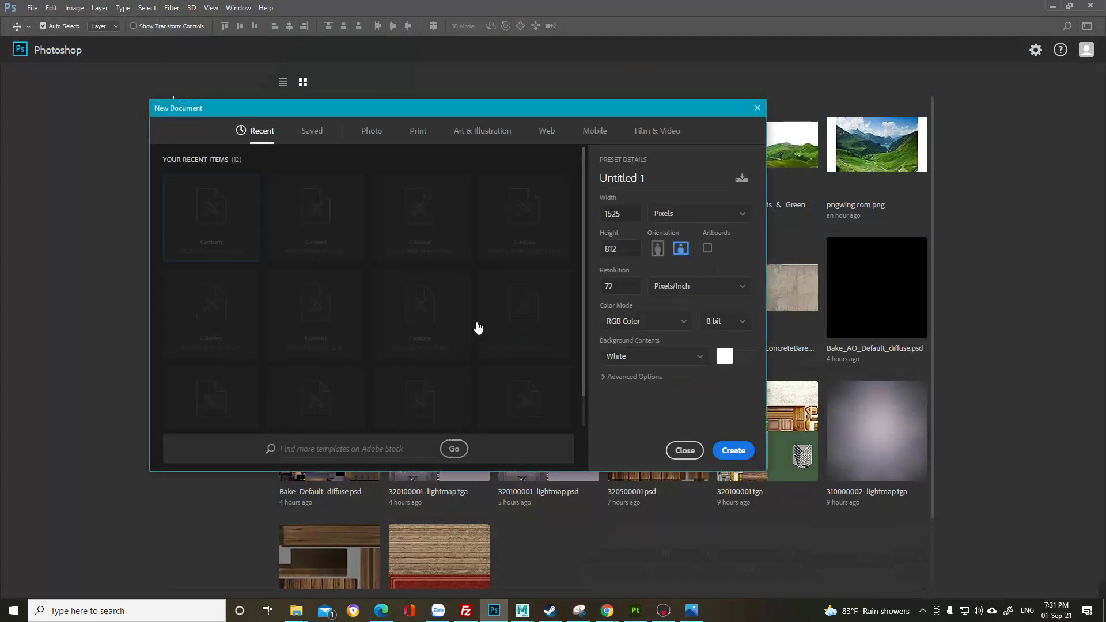
double_click(628, 215)
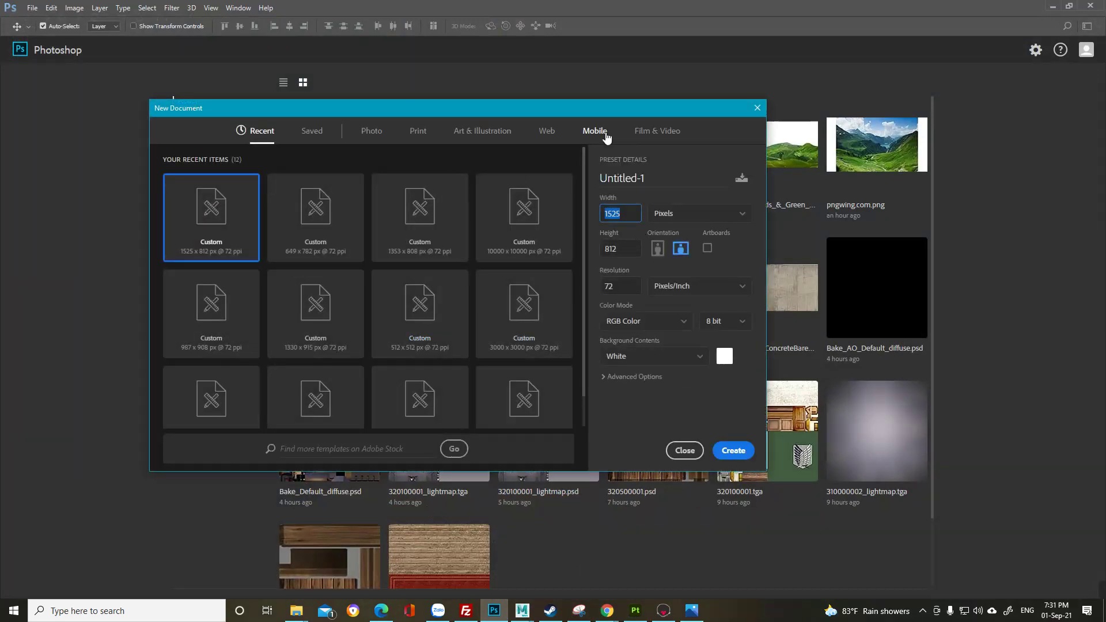
type("20")
type("2")
key("Return")
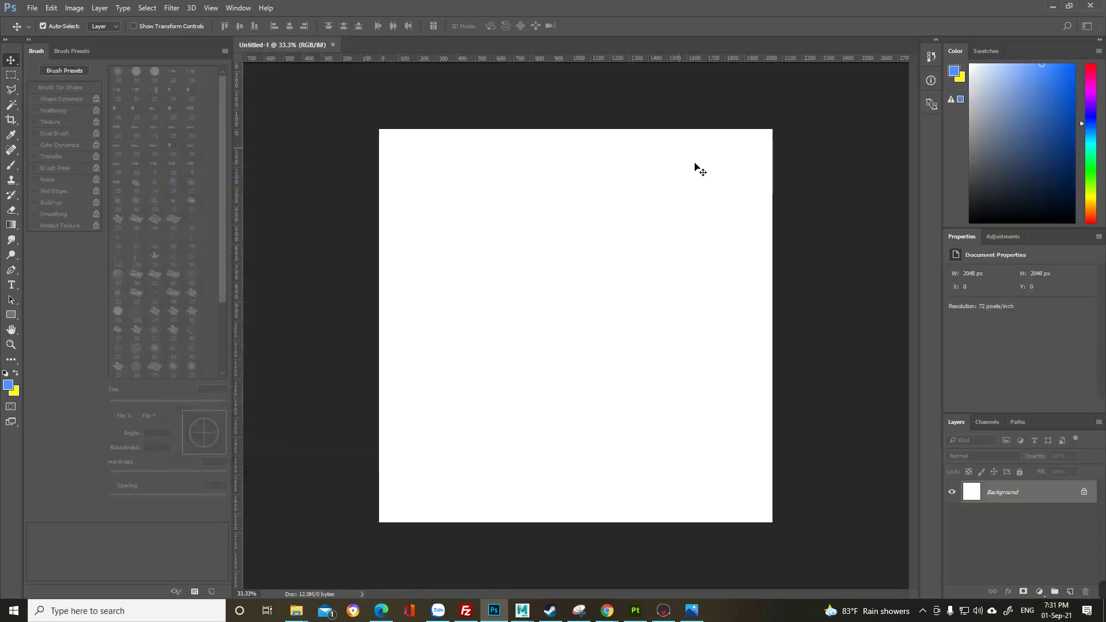
Step: Add a solid color fill layer in a salmon skin tone of about RGB 224, 153, 138
left_click(1039, 591)
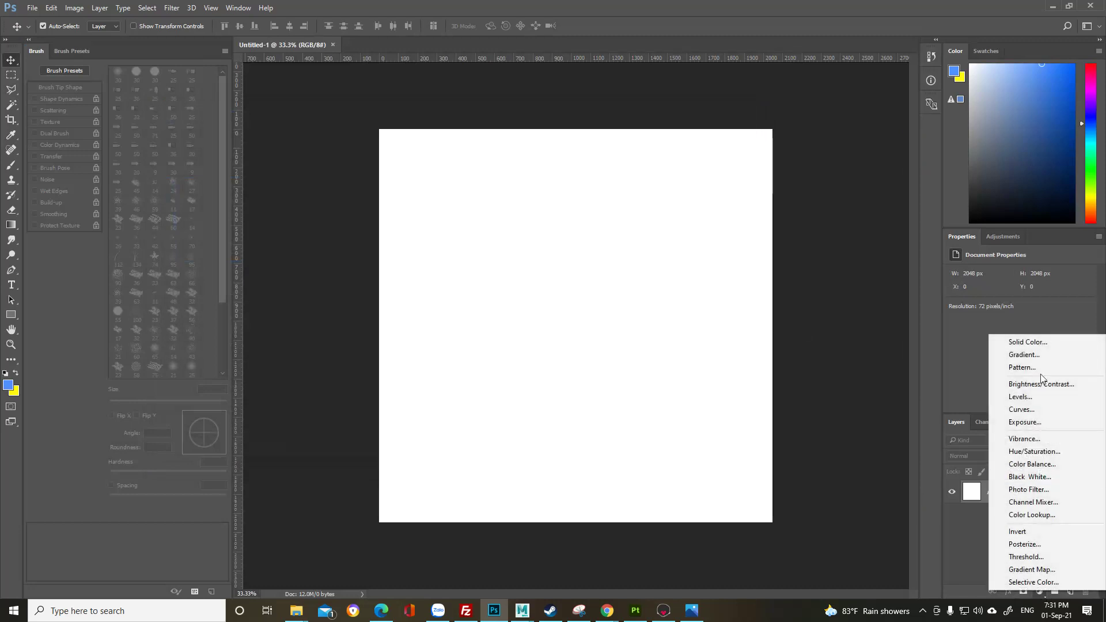
left_click(1044, 344)
left_click(564, 196)
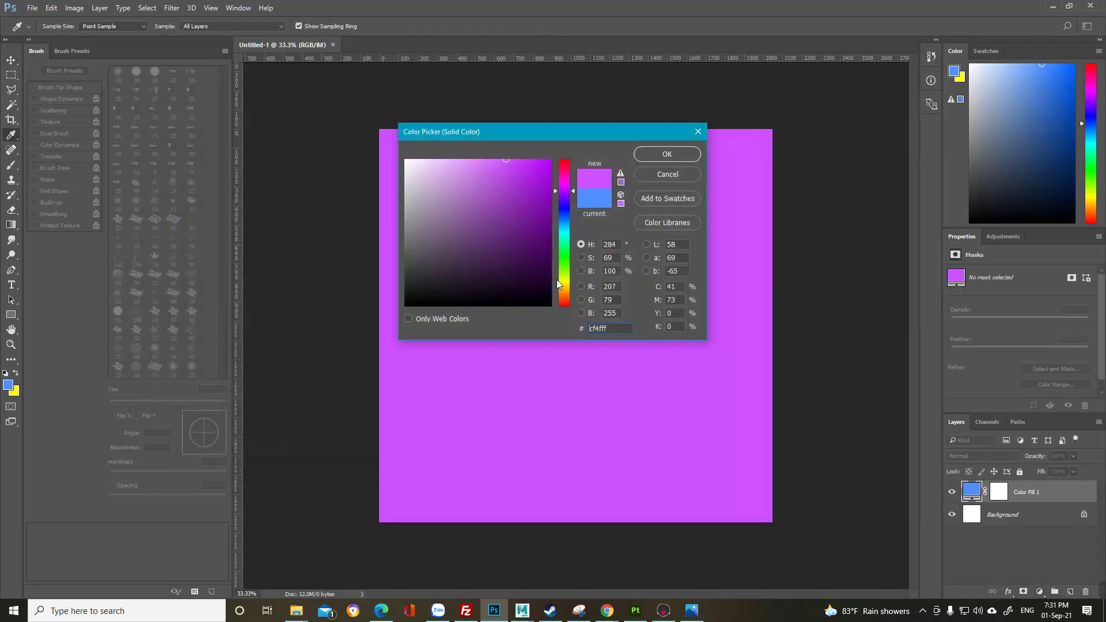
left_click(563, 301)
left_click(475, 187)
left_click(458, 177)
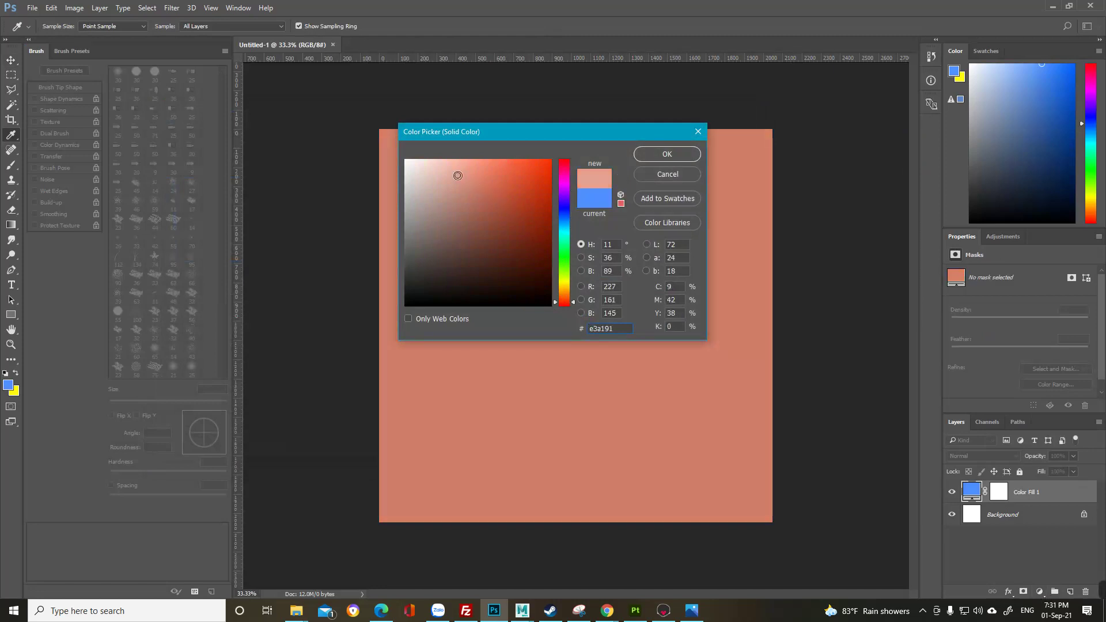
left_click(463, 189)
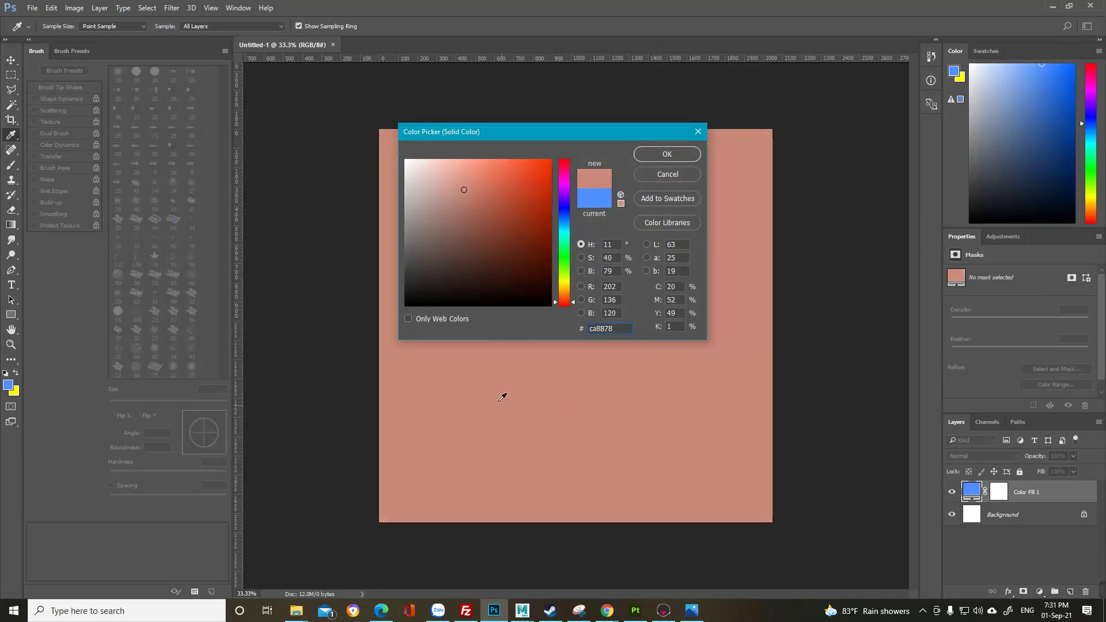
left_click(483, 197)
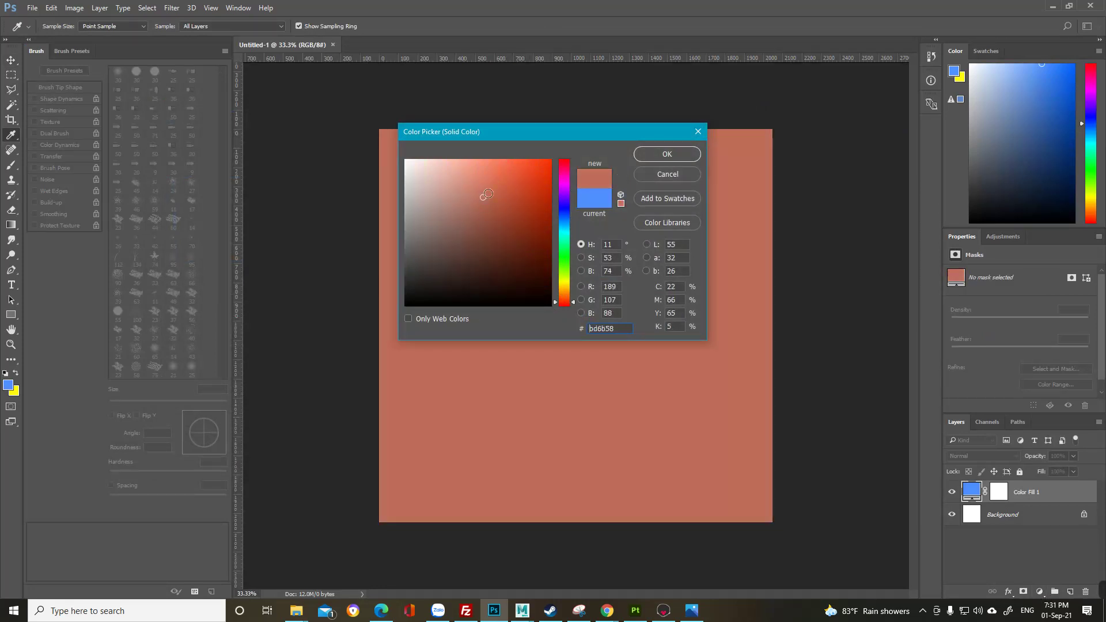
left_click(477, 194)
left_click(475, 187)
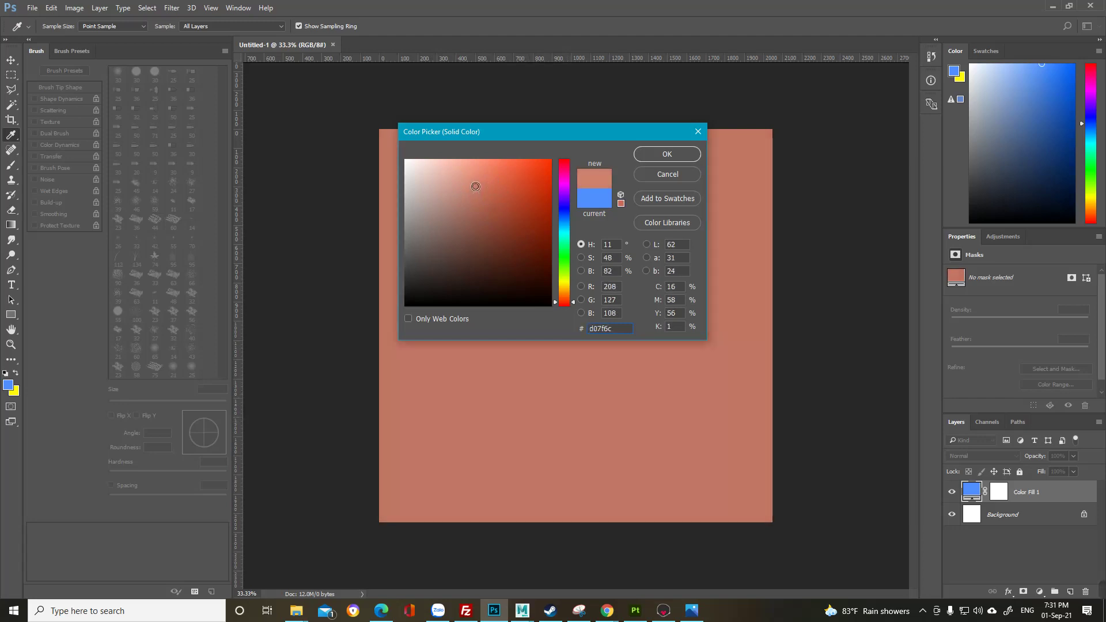
left_click(471, 184)
mouse_move(473, 182)
left_mouse_down()
mouse_move(504, 180)
mouse_move(461, 177)
left_mouse_up()
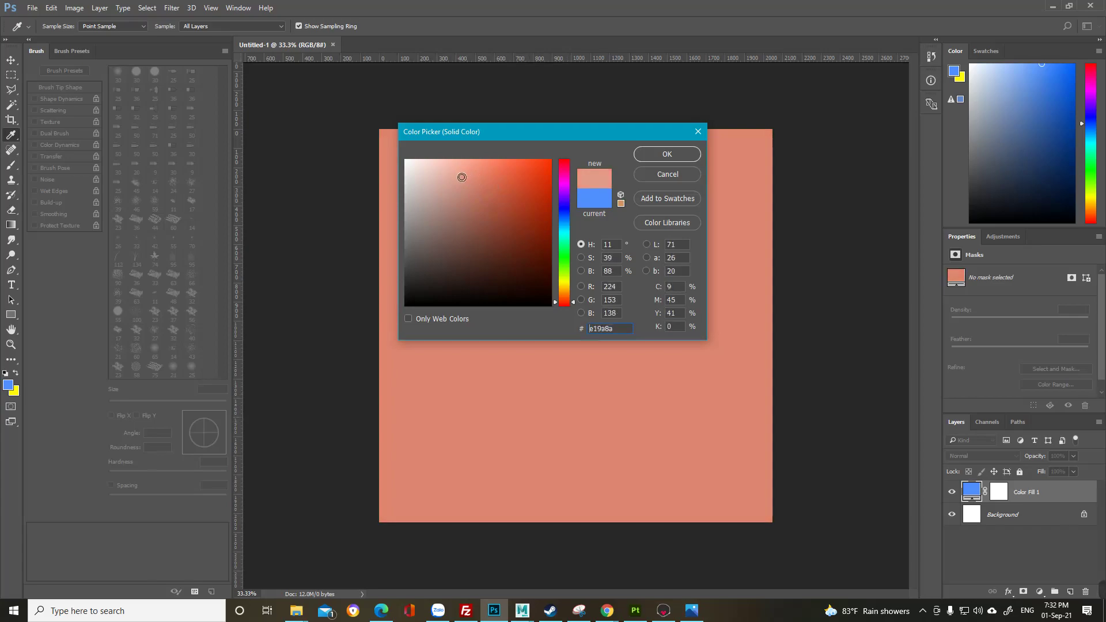
left_click(667, 154)
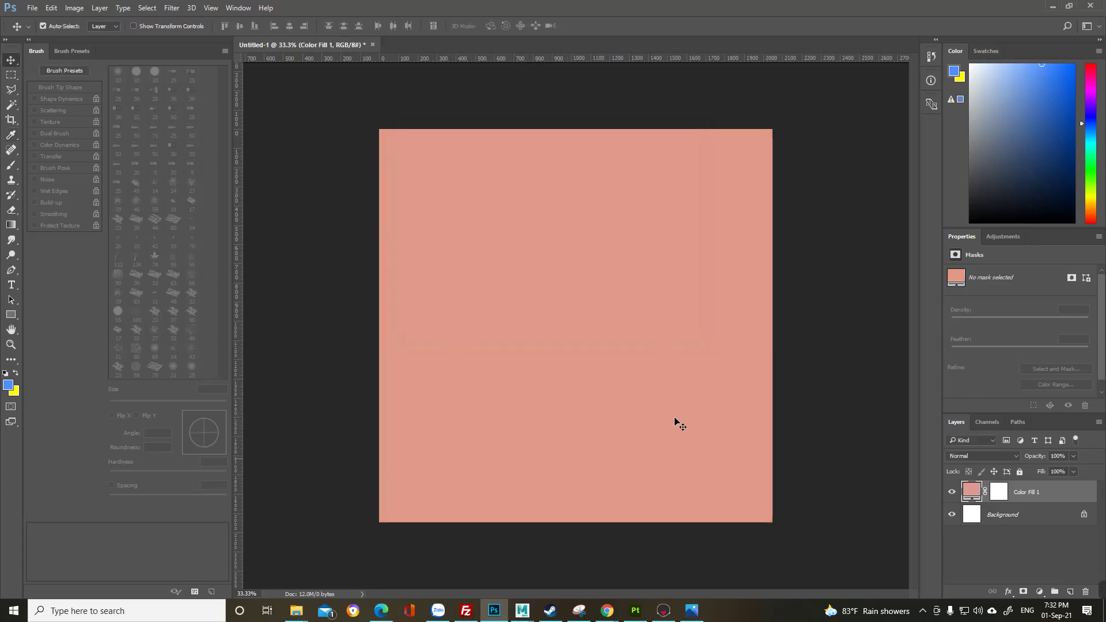
left_click(296, 612)
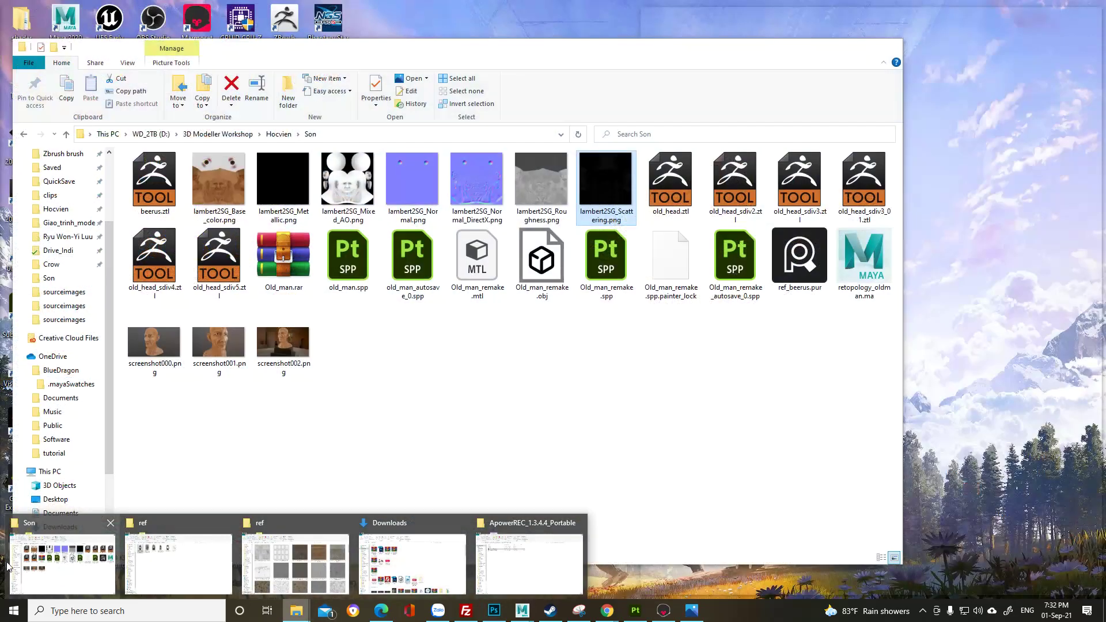
left_click(64, 565)
left_click_drag(450, 50, 521, 337)
left_click_drag(355, 467, 523, 278)
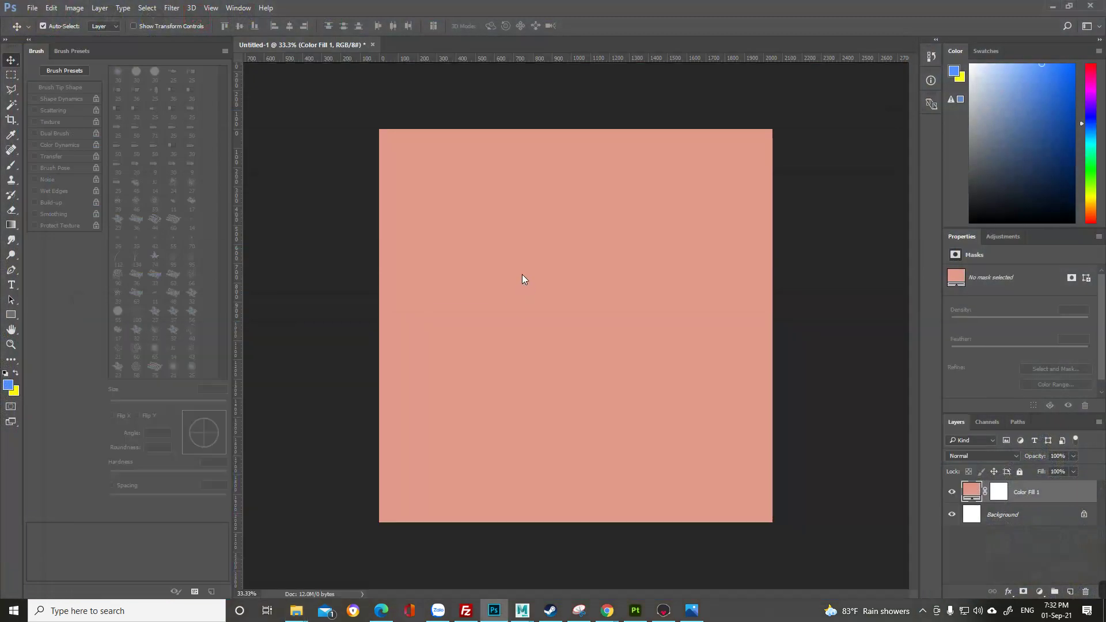
key("Escape")
Step: Place lambert2SG_Scattering.png from the Son folder into the document as a layer above the skin-tone fill
mouse_move(300, 618)
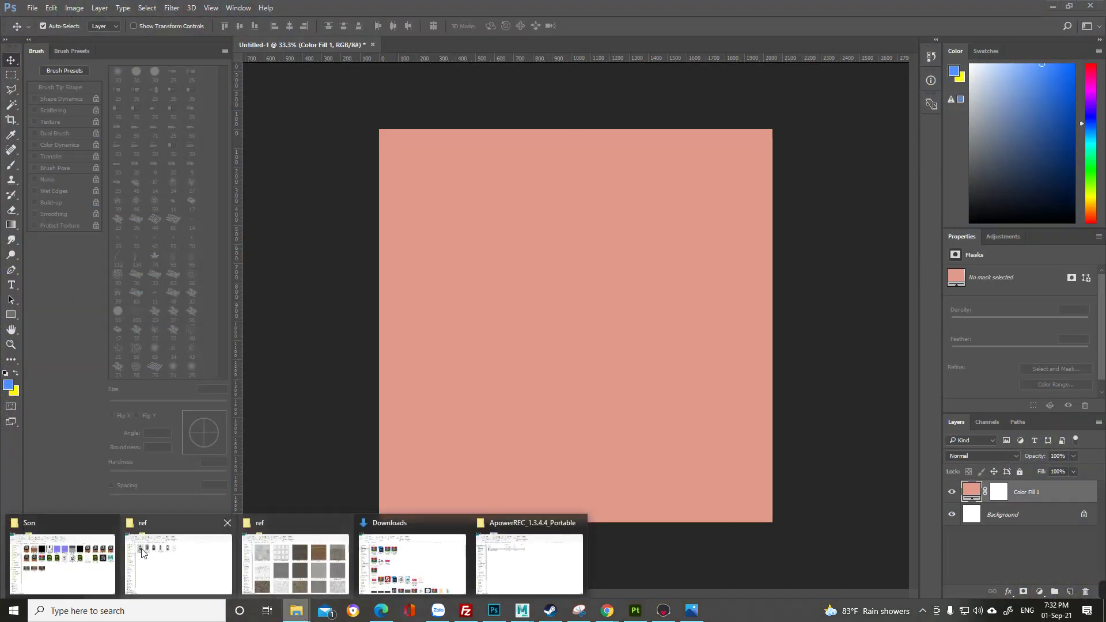
left_click(63, 568)
left_click(691, 504)
left_click_drag(691, 504, 577, 284)
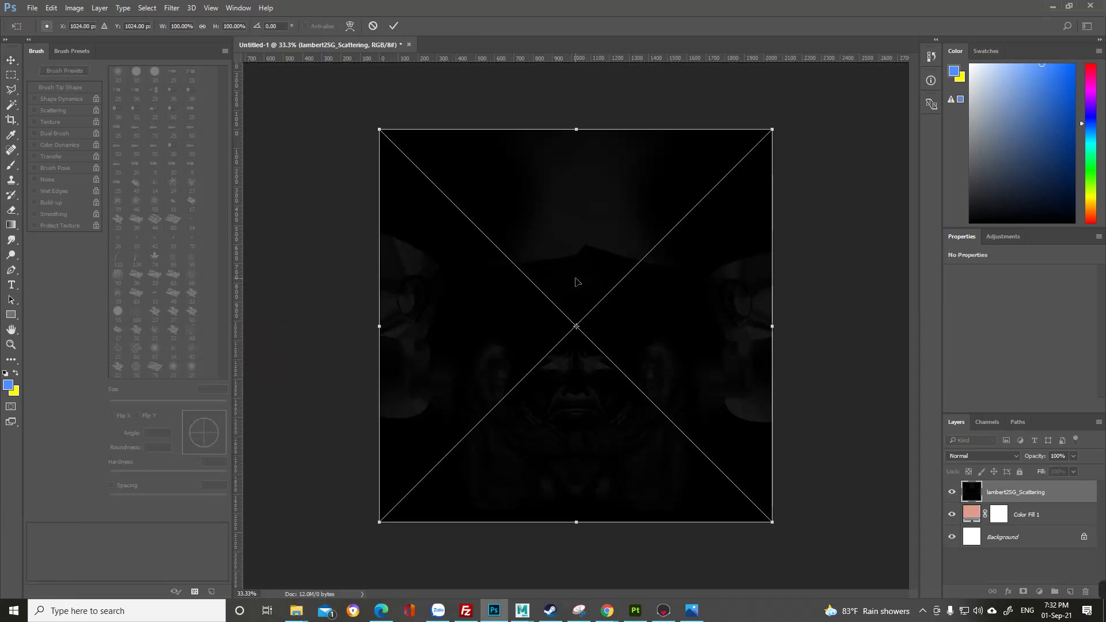
key("Return")
Step: Try the Overlay and Screen blend modes on the scattering layer and inspect the facial detail
left_click(998, 459)
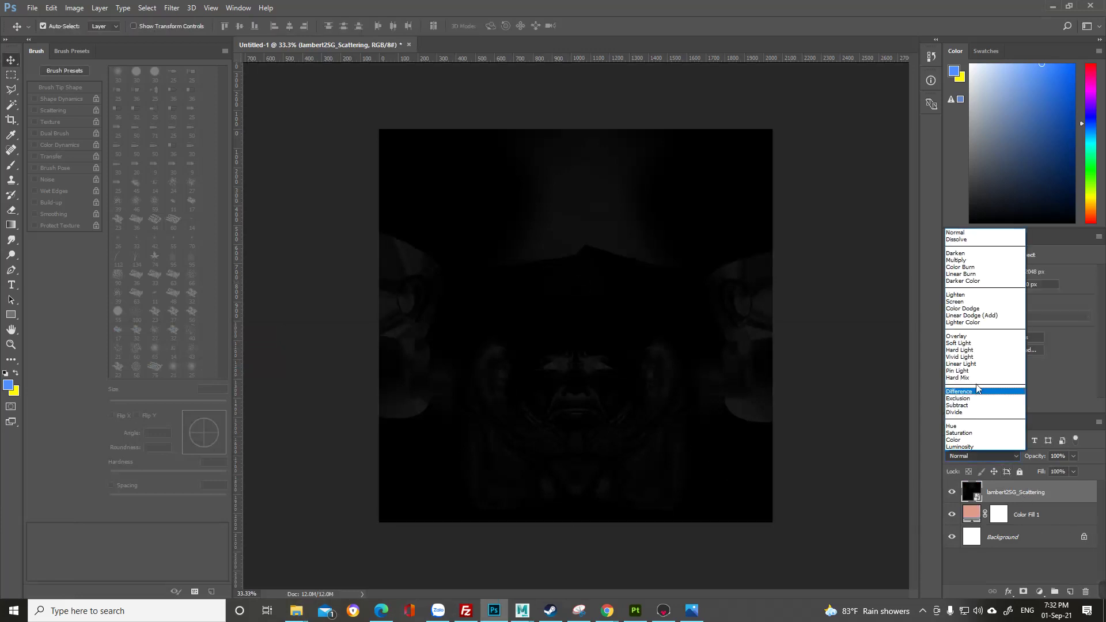
left_click(976, 338)
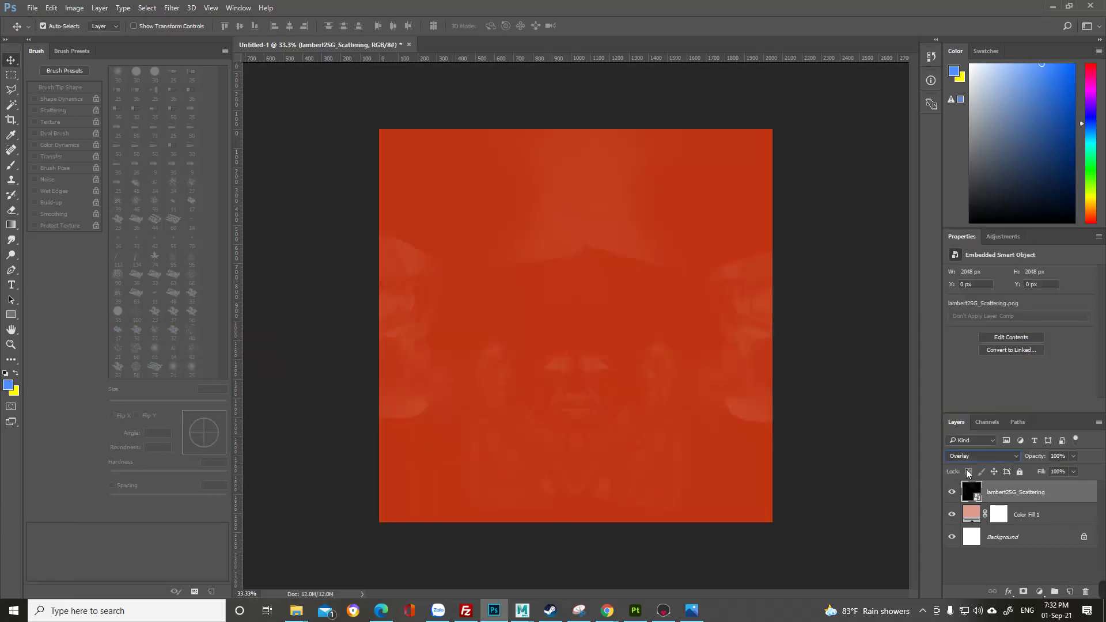
left_click(975, 459)
left_click(978, 307)
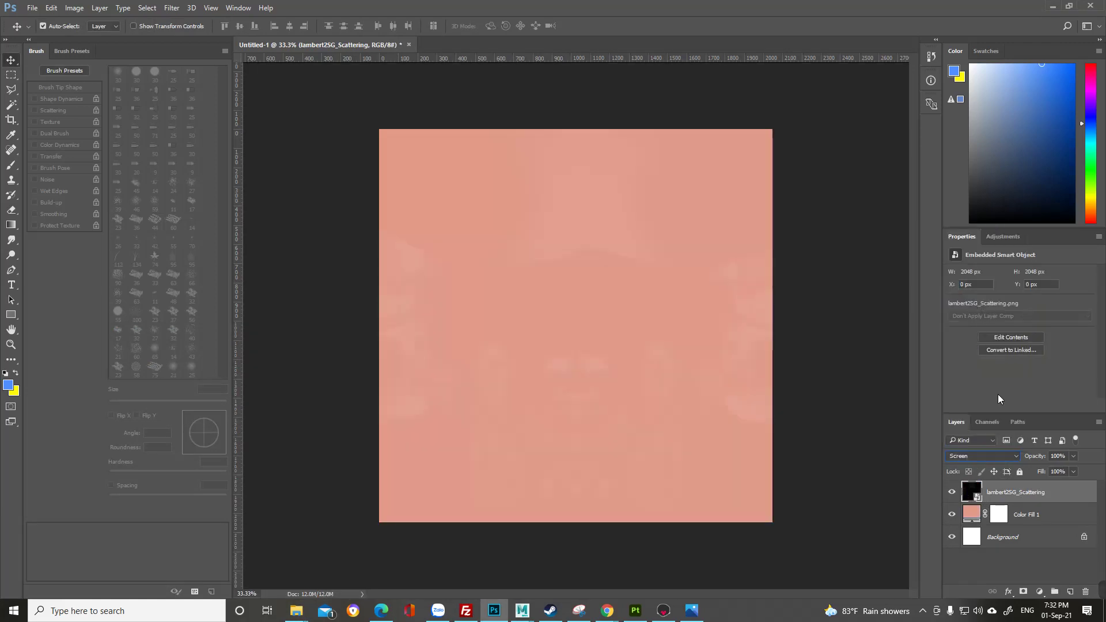
left_click(977, 459)
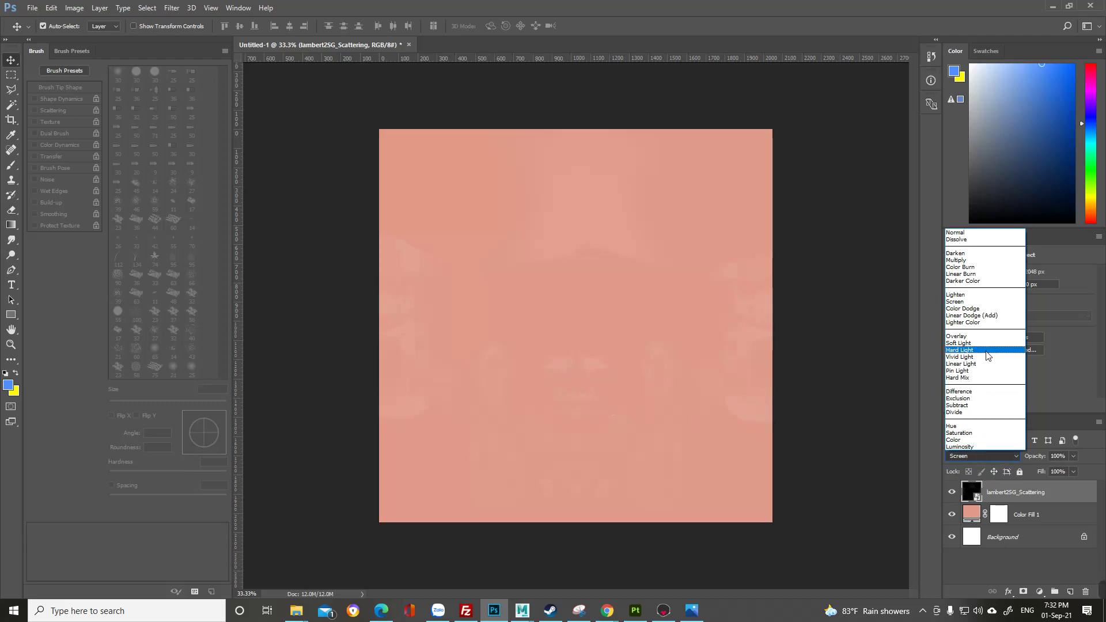
left_click(1031, 564)
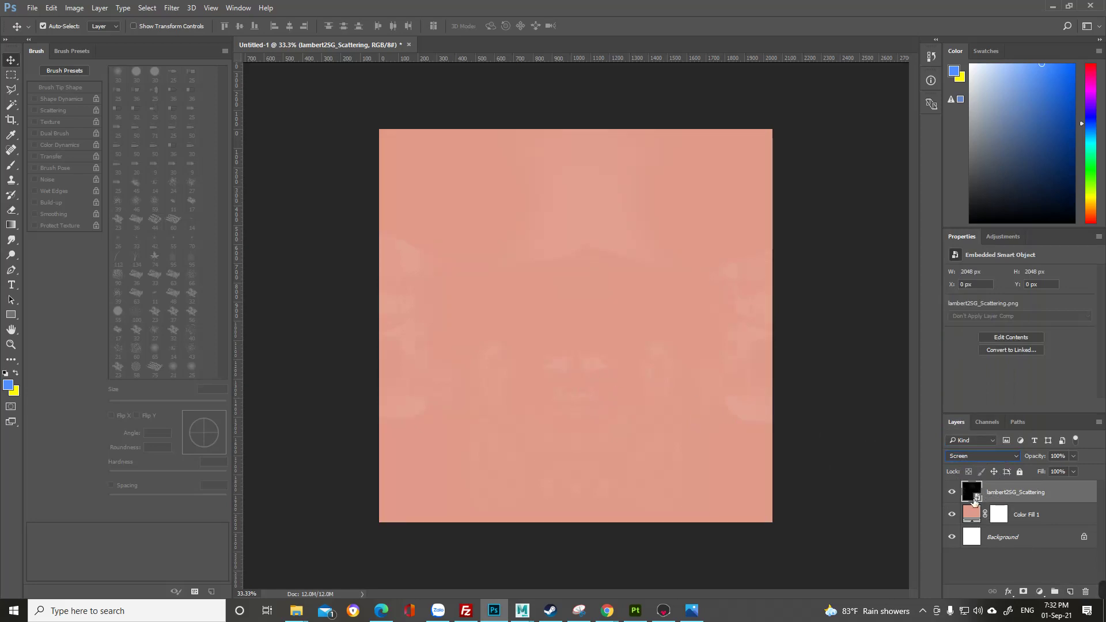
scroll(583, 401, "up", 8, "alt")
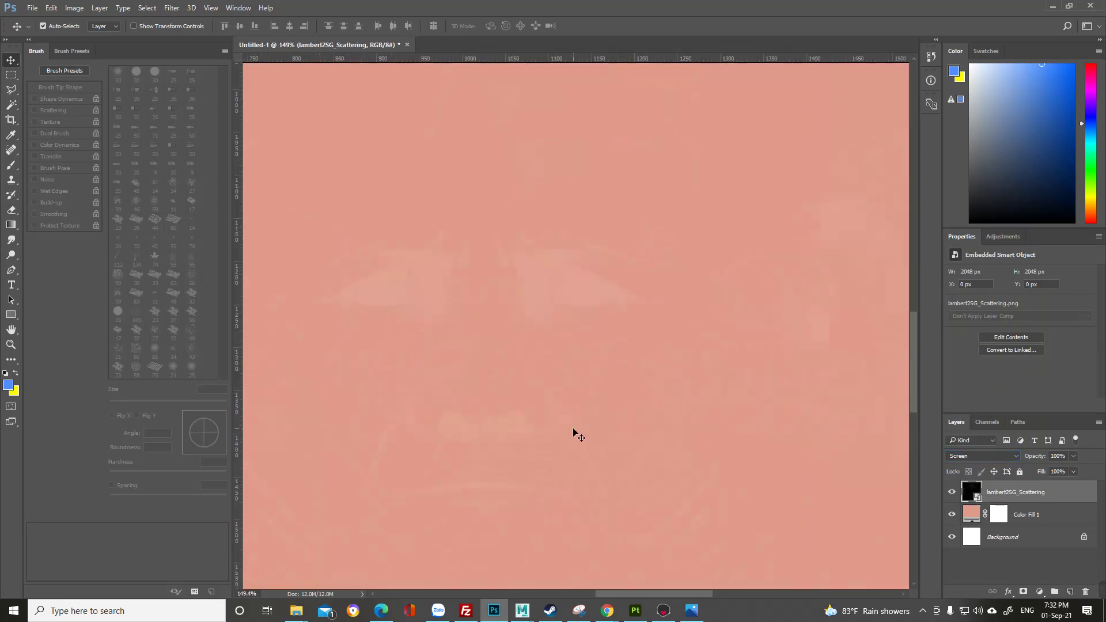
scroll(575, 455, "up", 2, "alt")
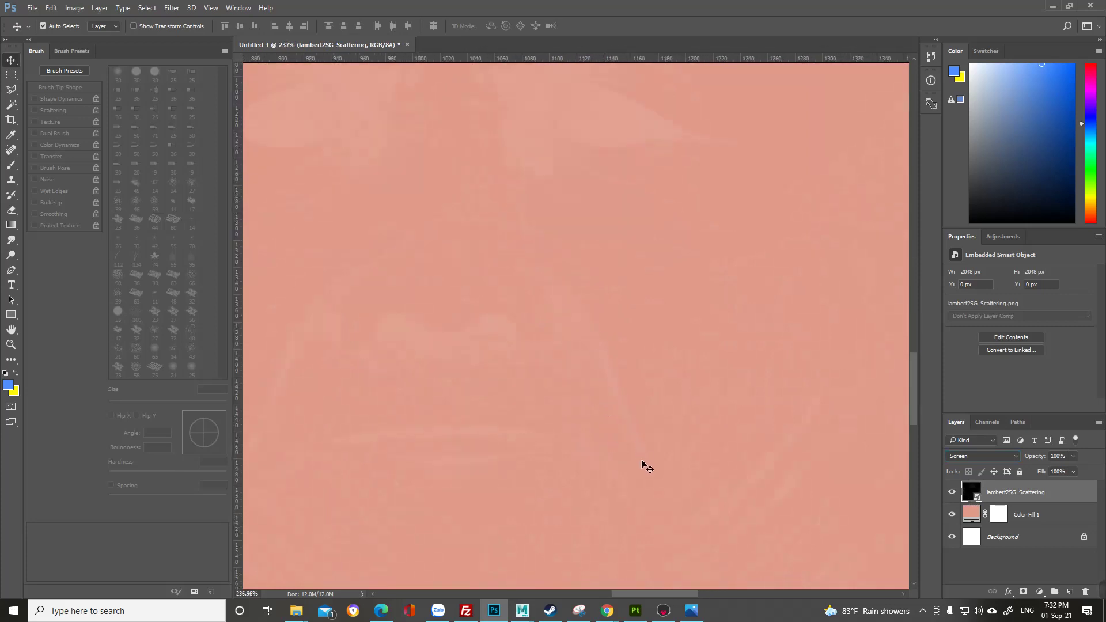
scroll(645, 466, "down", 6, "alt")
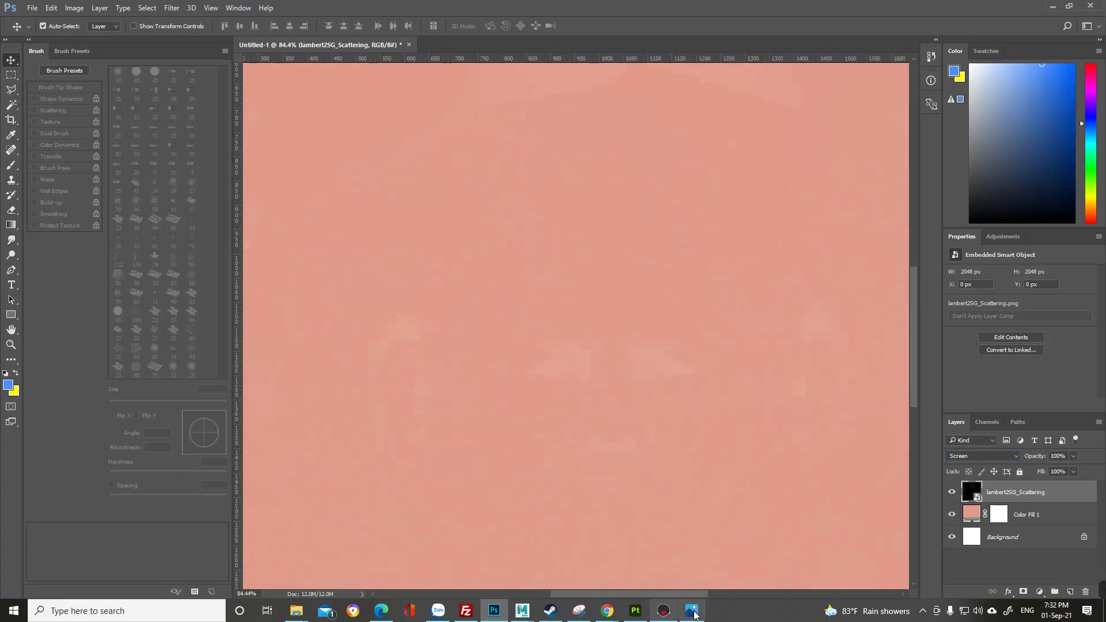
scroll(566, 438, "up", 3, "alt")
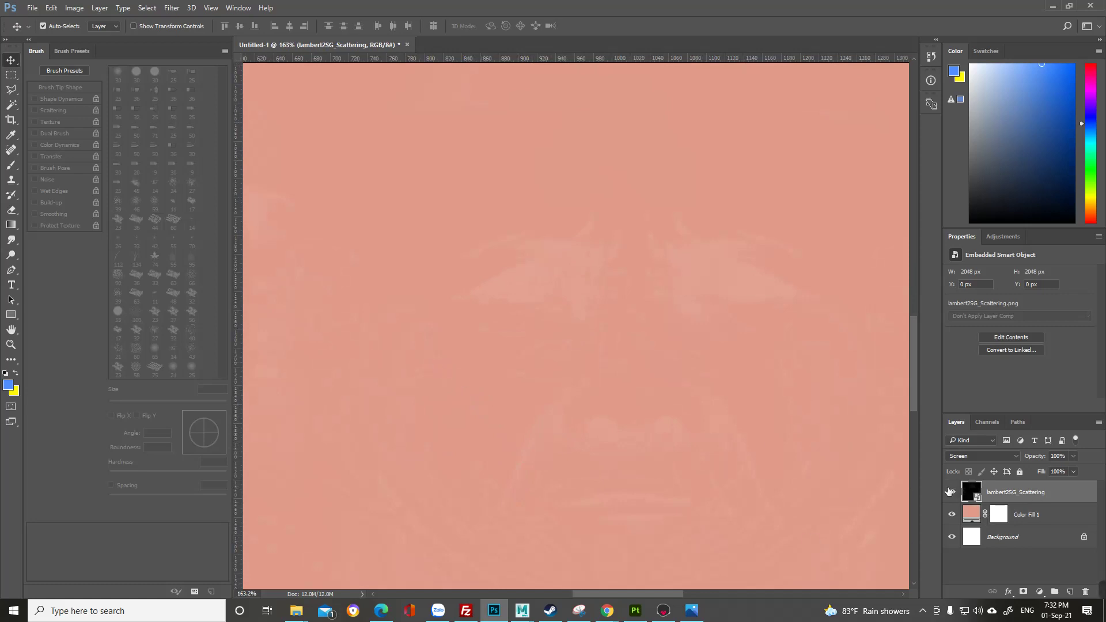
Step: Set the scattering layer's blend mode to Overlay and rasterize the layer
left_click(986, 455)
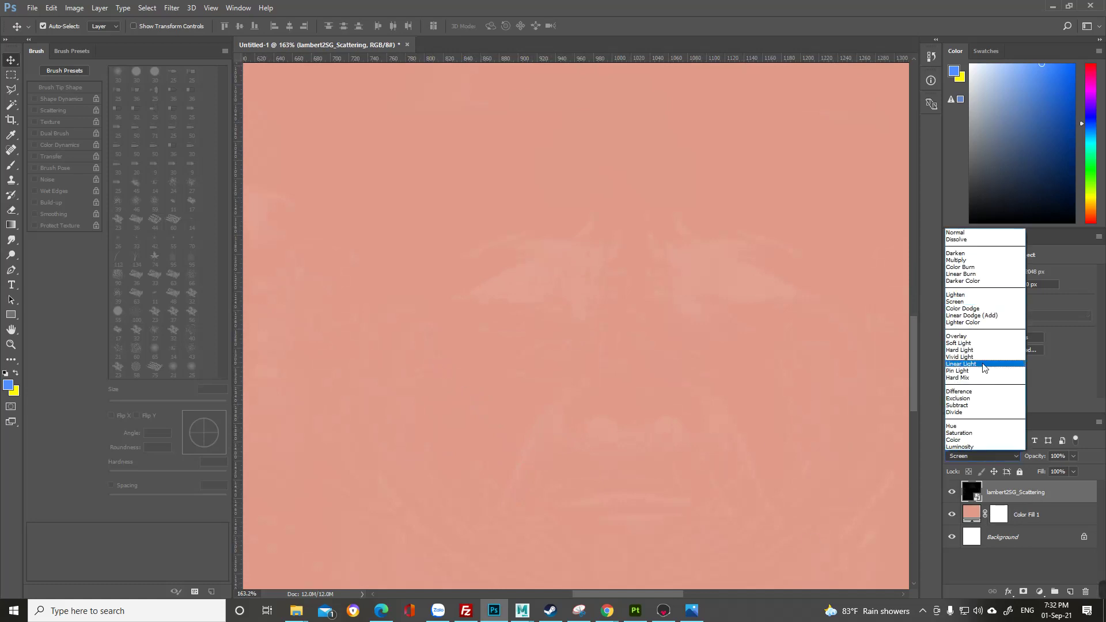
left_click(981, 336)
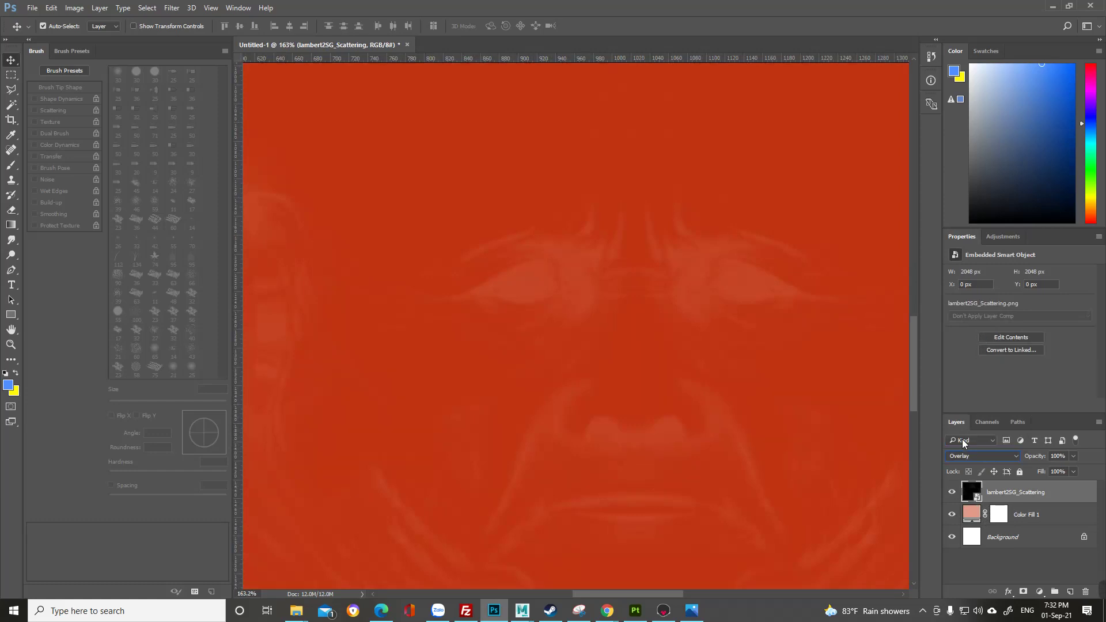
key("ctrl+i")
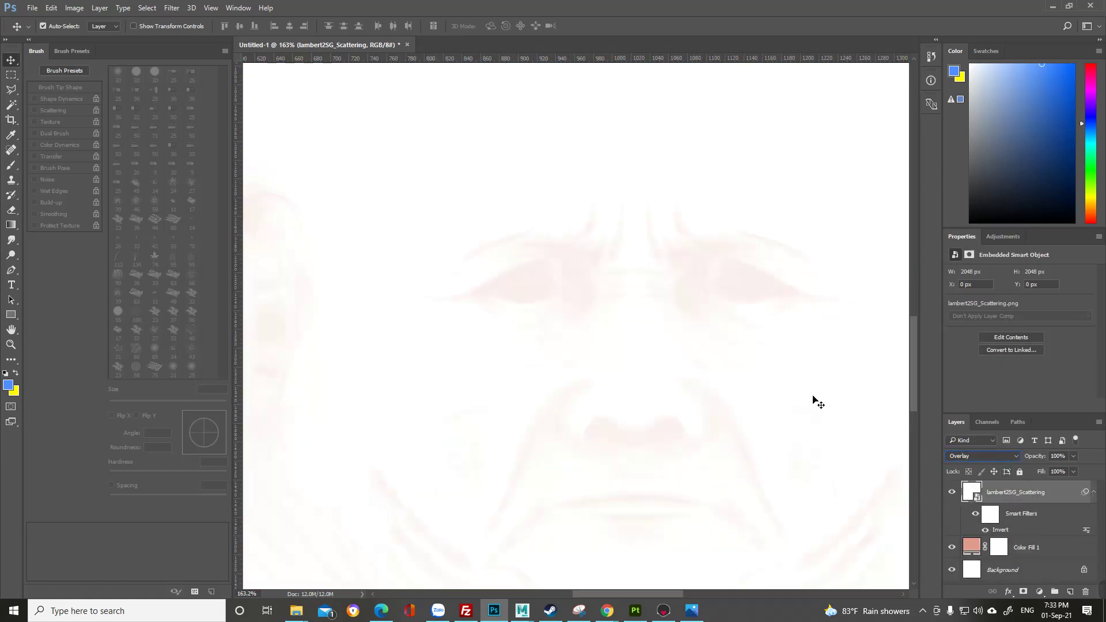
key("ctrl+z")
right_click(1002, 495)
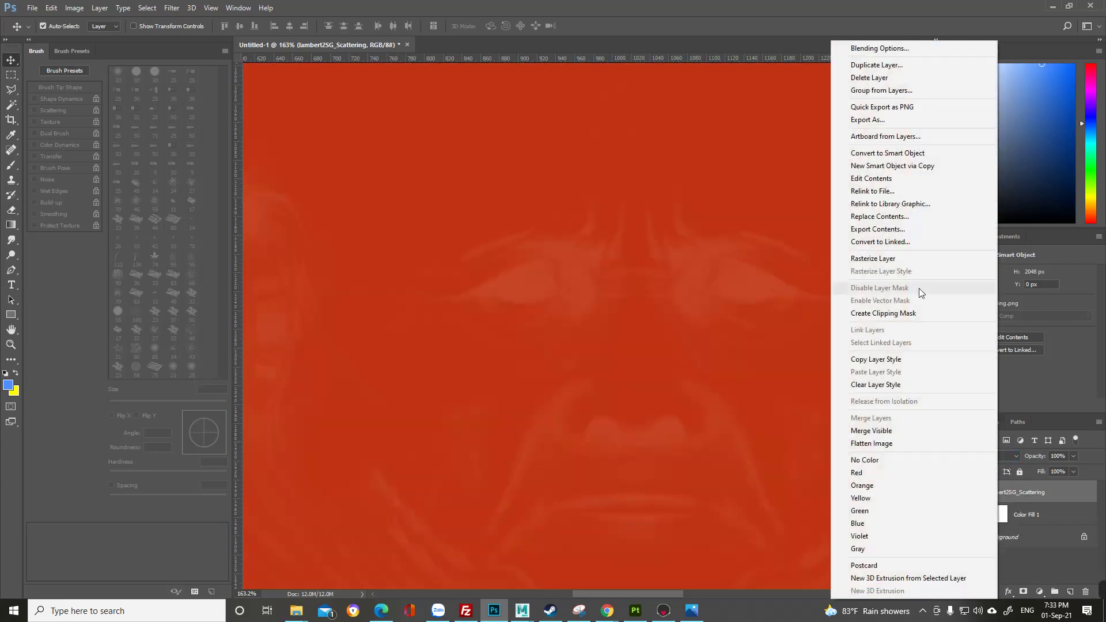
left_click(903, 260)
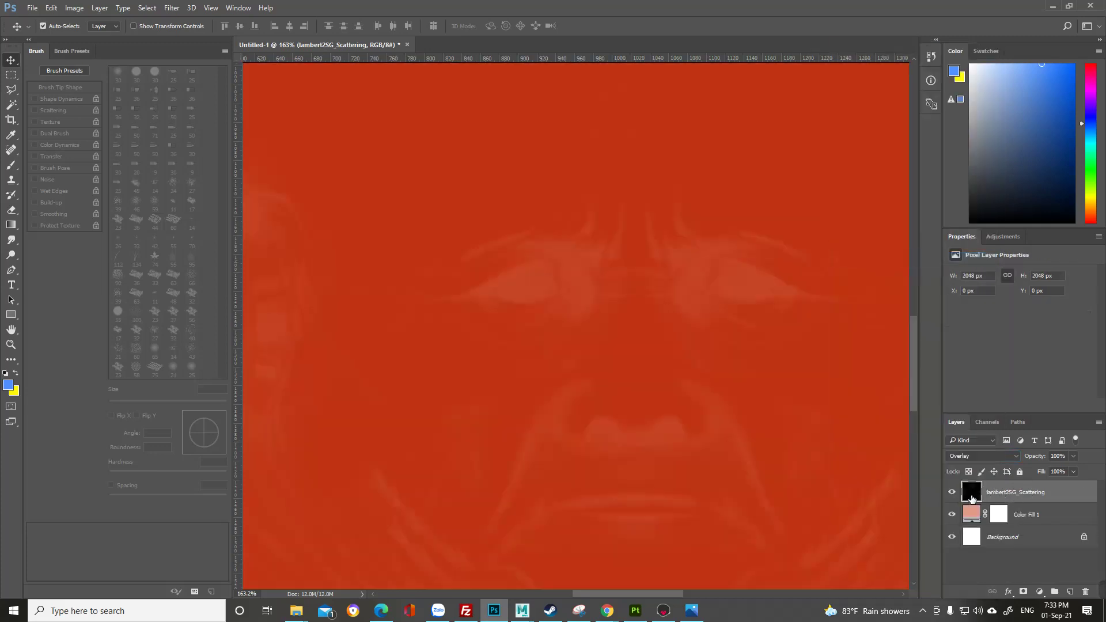
Step: Try inverting the rasterized scattering layer's colors and adding a layer mask to it
key("ctrl+i")
scroll(737, 384, "down", 1, "alt")
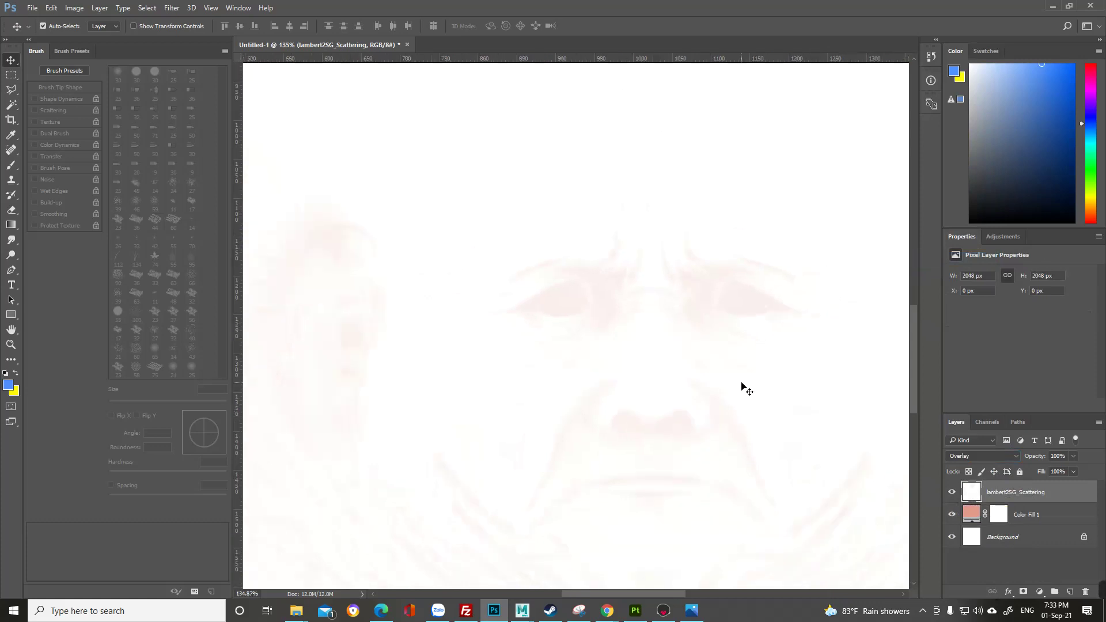
key("ctrl+i")
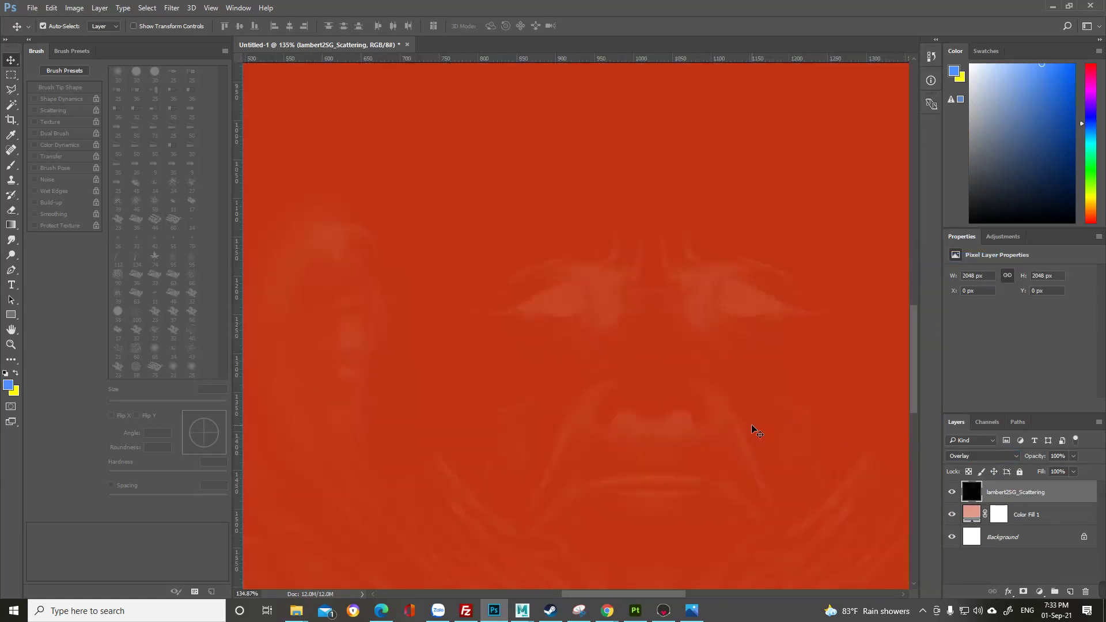
scroll(752, 424, "down", 1, "alt")
scroll(752, 424, "up", 1, "alt")
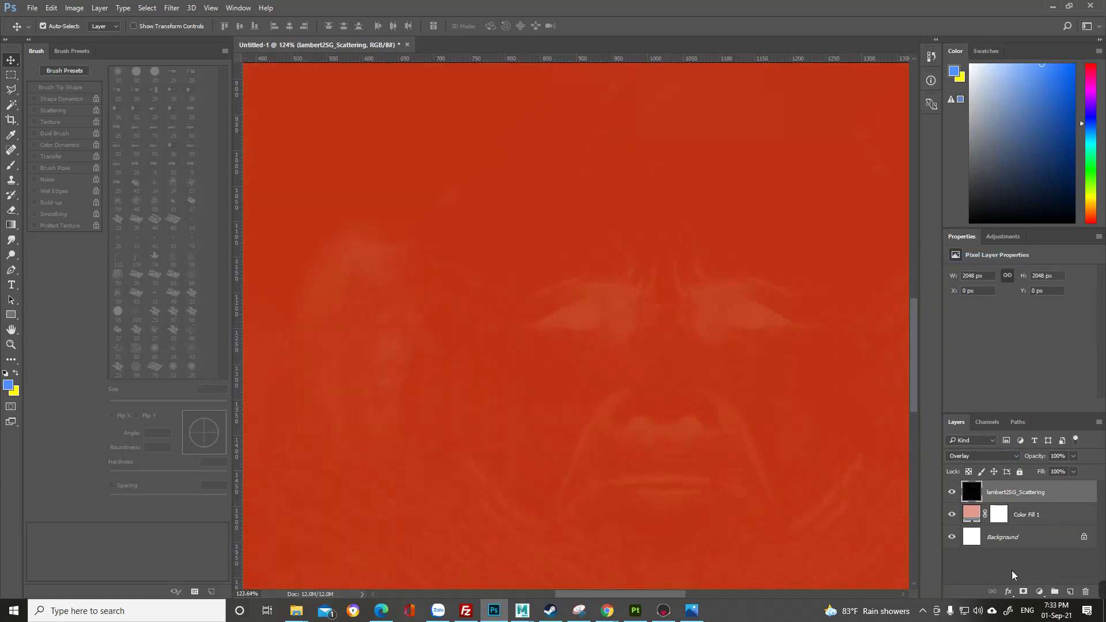
left_click(1024, 591)
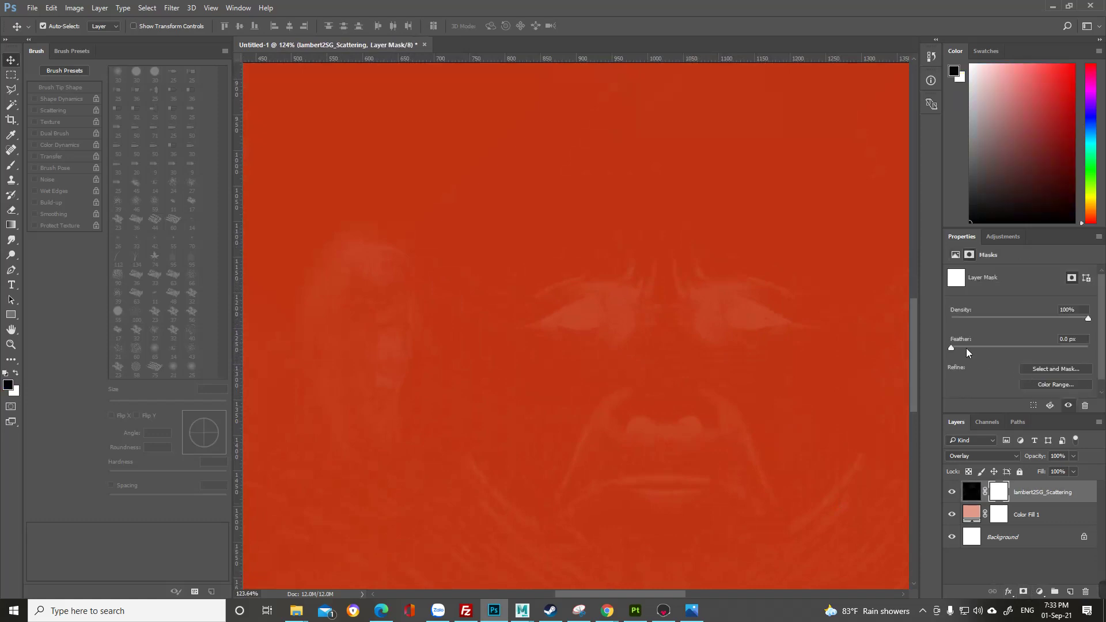
Step: Add a bright red solid color fill layer above the scattering layer
left_click(1040, 592)
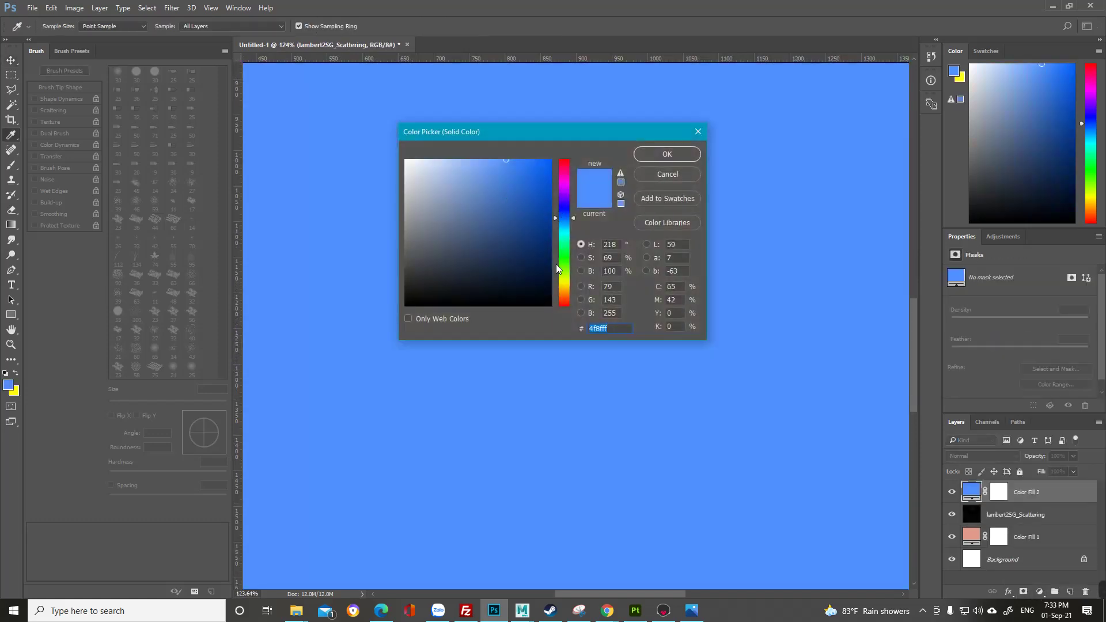
left_click_drag(557, 268, 564, 316)
left_click(662, 154)
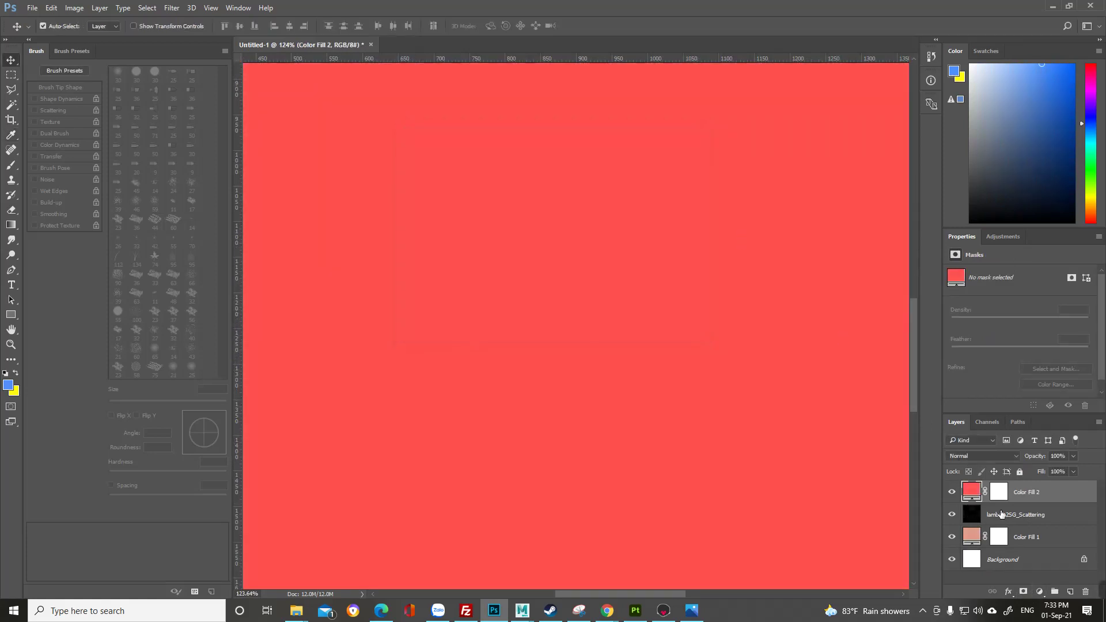
Step: Paste a copy of the scattering map into the red fill layer's mask and hide the scattering layer
left_click(1029, 516)
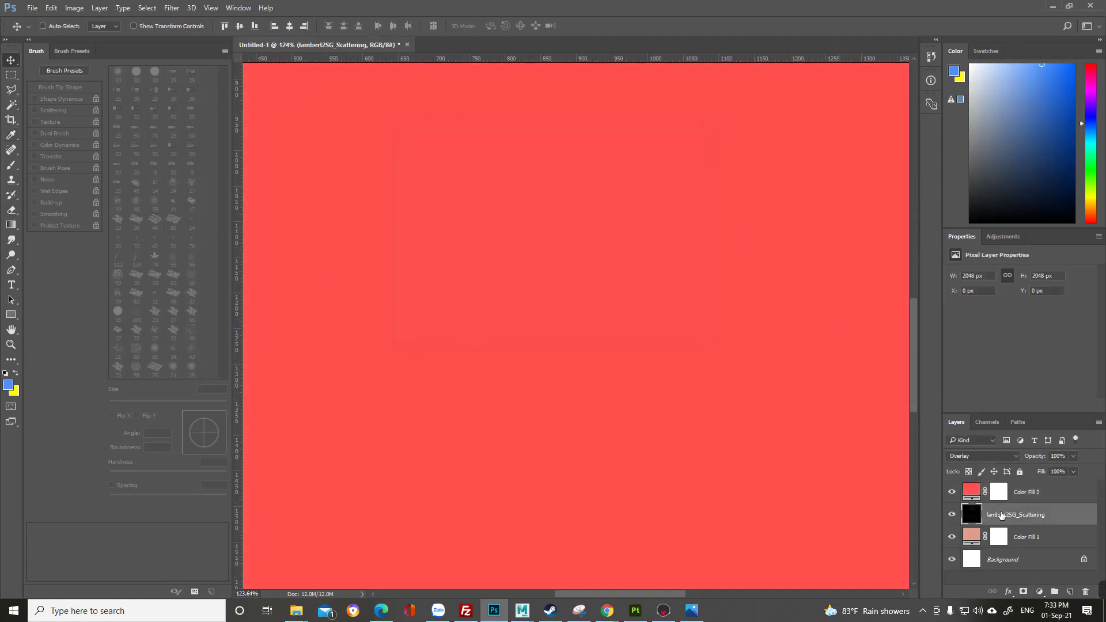
left_click(1003, 497, "alt")
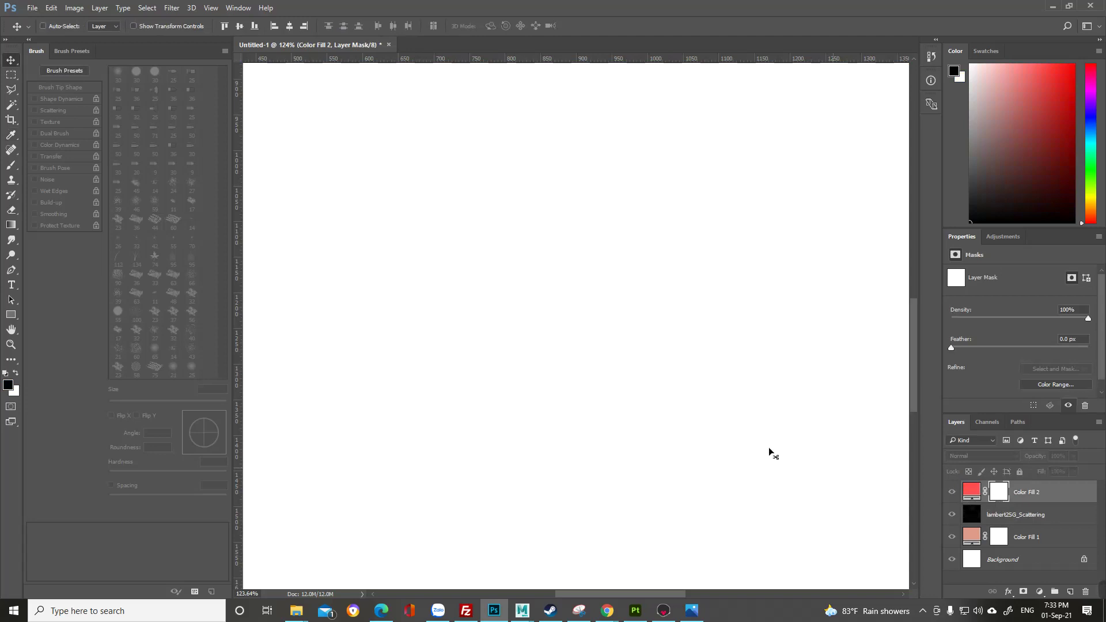
key("ctrl+v")
scroll(714, 436, "down", 4, "alt")
scroll(713, 436, "down", 2, "alt")
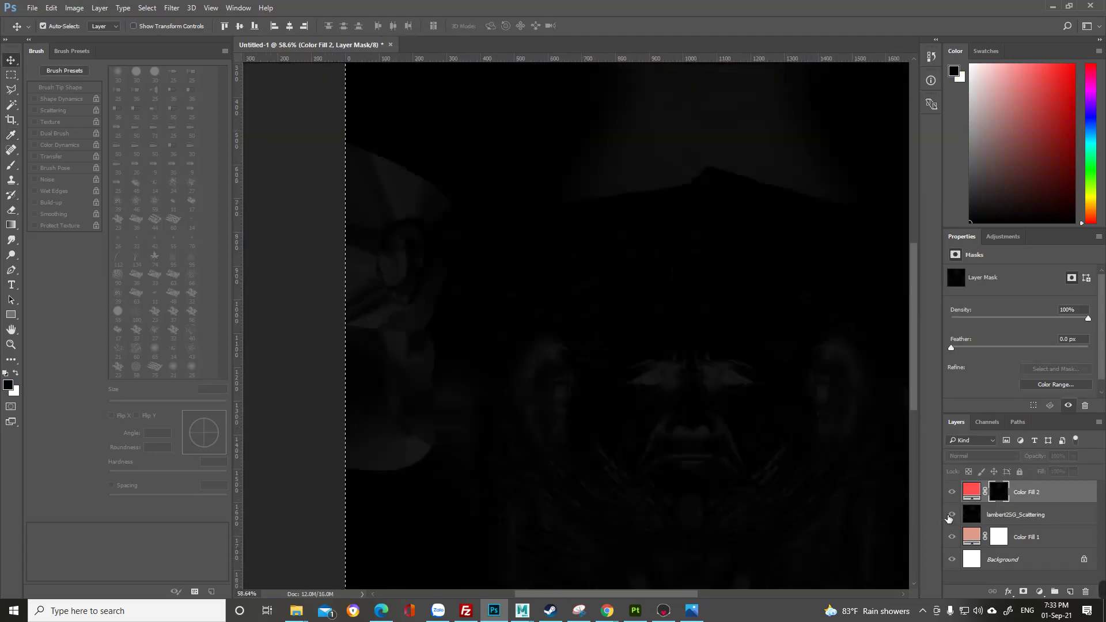
left_click(949, 519)
left_click(952, 519)
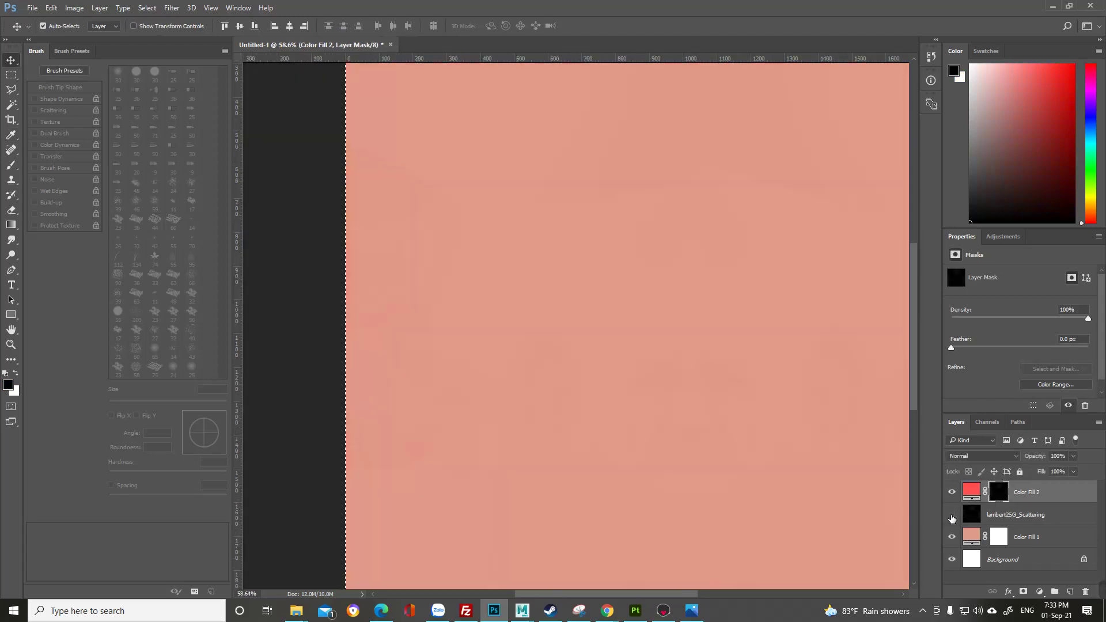
Step: Check the red fill's effect on the face and examine its mask around the eyes and nose
scroll(859, 484, "up", 4, "alt")
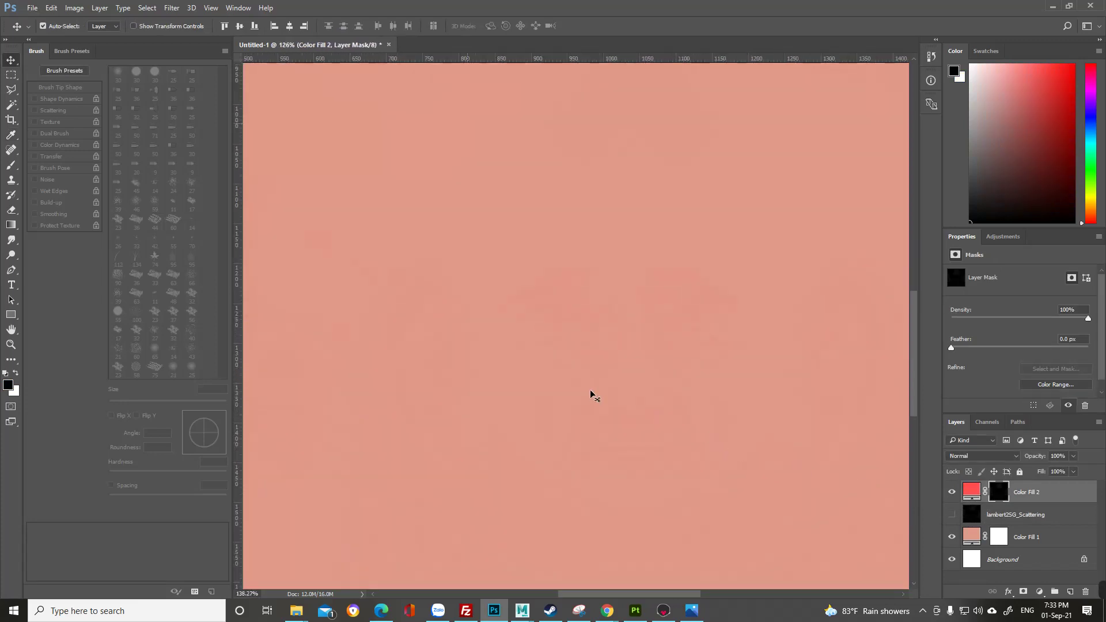
scroll(579, 371, "up", 3, "alt")
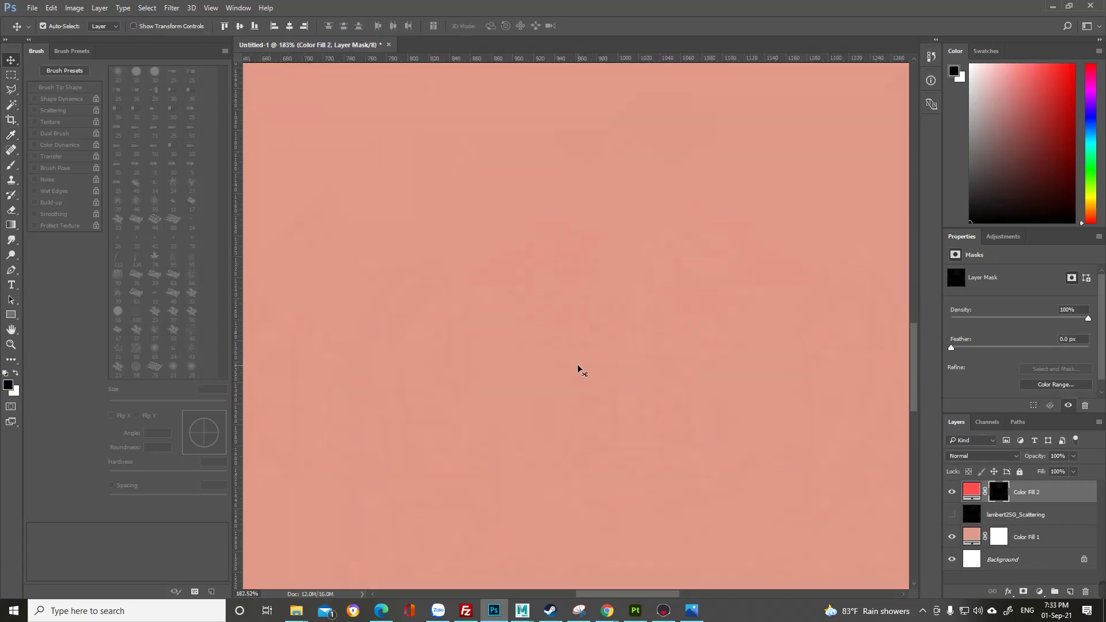
left_click(951, 493)
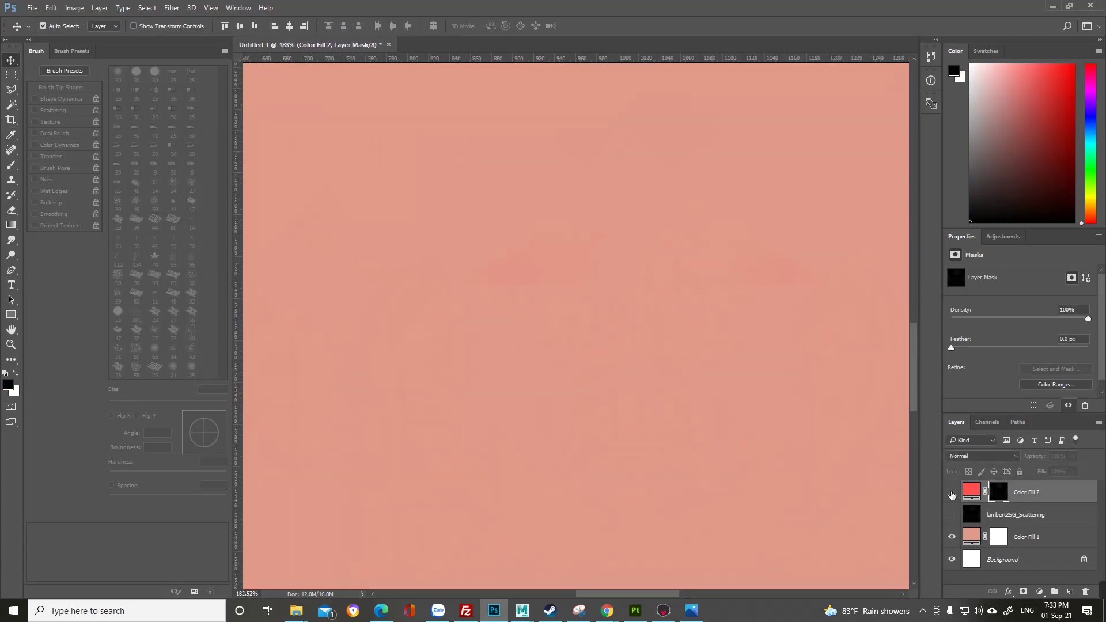
left_click(997, 494, "alt")
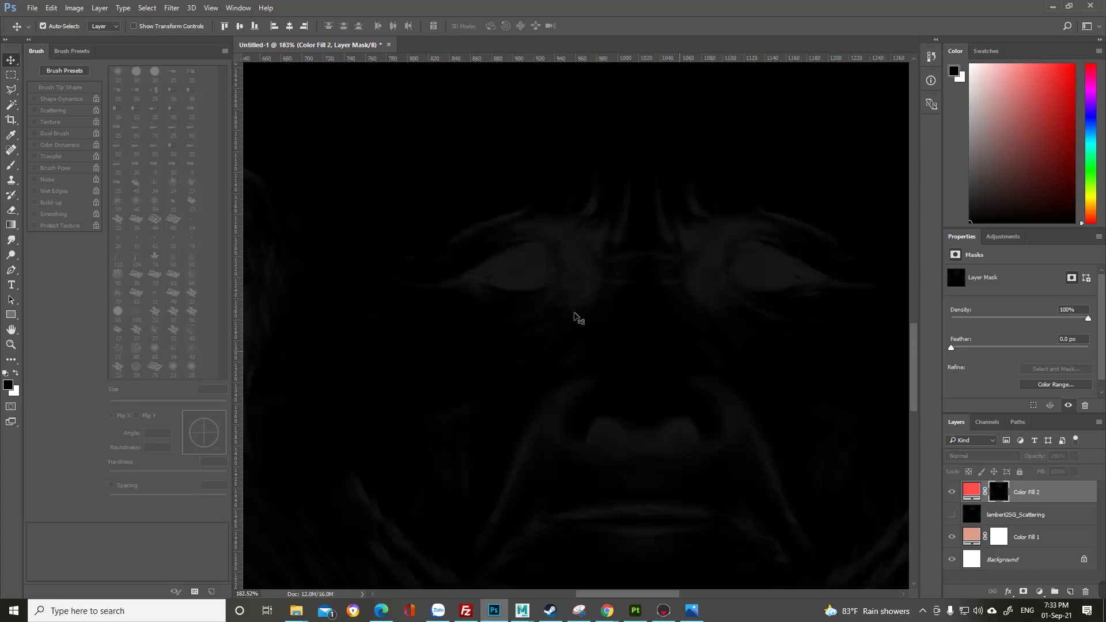
scroll(527, 271, "up", 1, "alt")
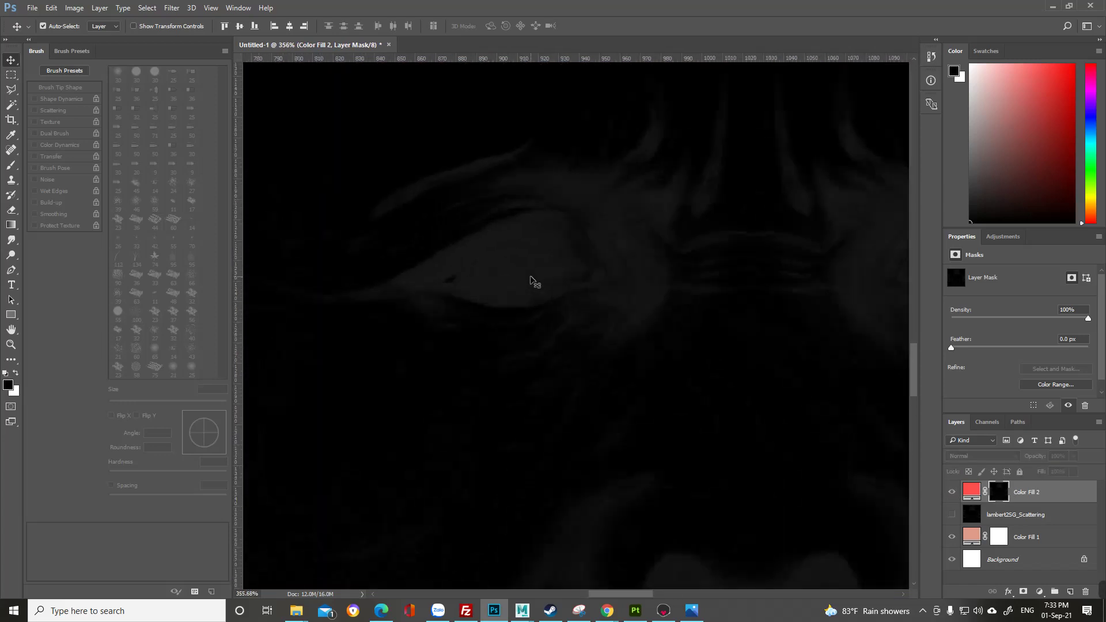
scroll(588, 285, "up", 1, "alt")
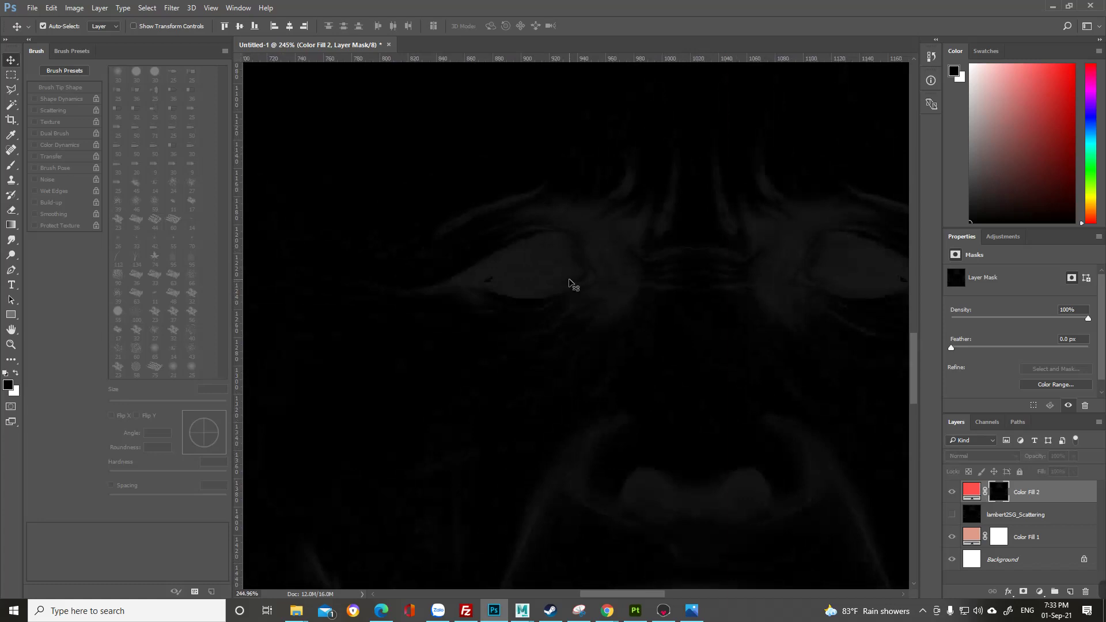
scroll(579, 339, "down", 9, "alt")
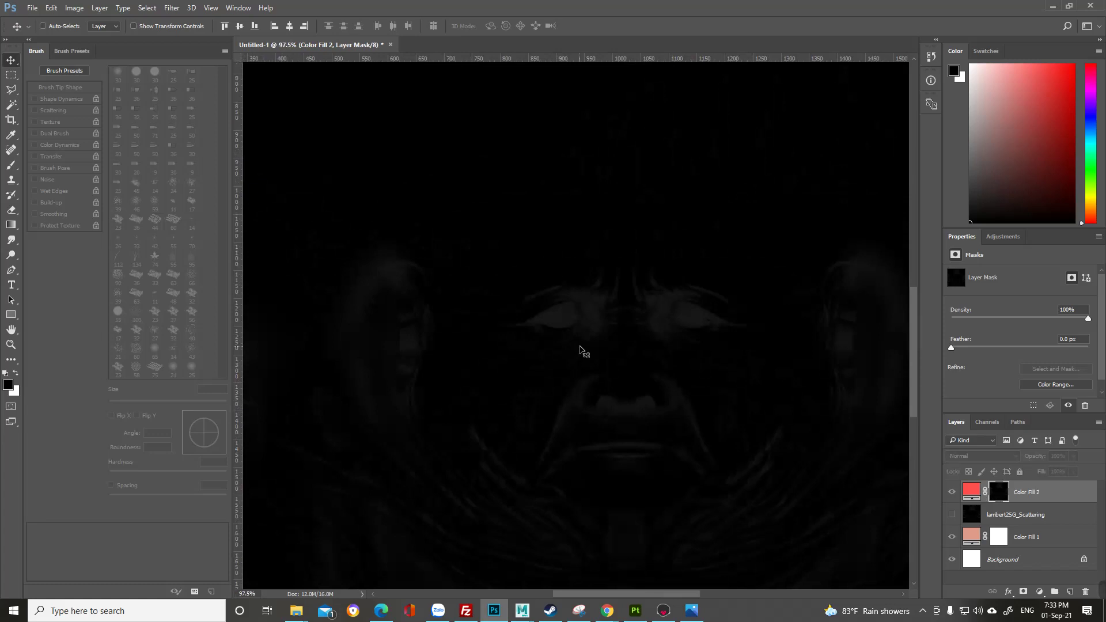
Step: Brighten the red fill's mask by lowering the Levels white input to 75, and compare the face with the fill hidden and shown
key("ctrl+l")
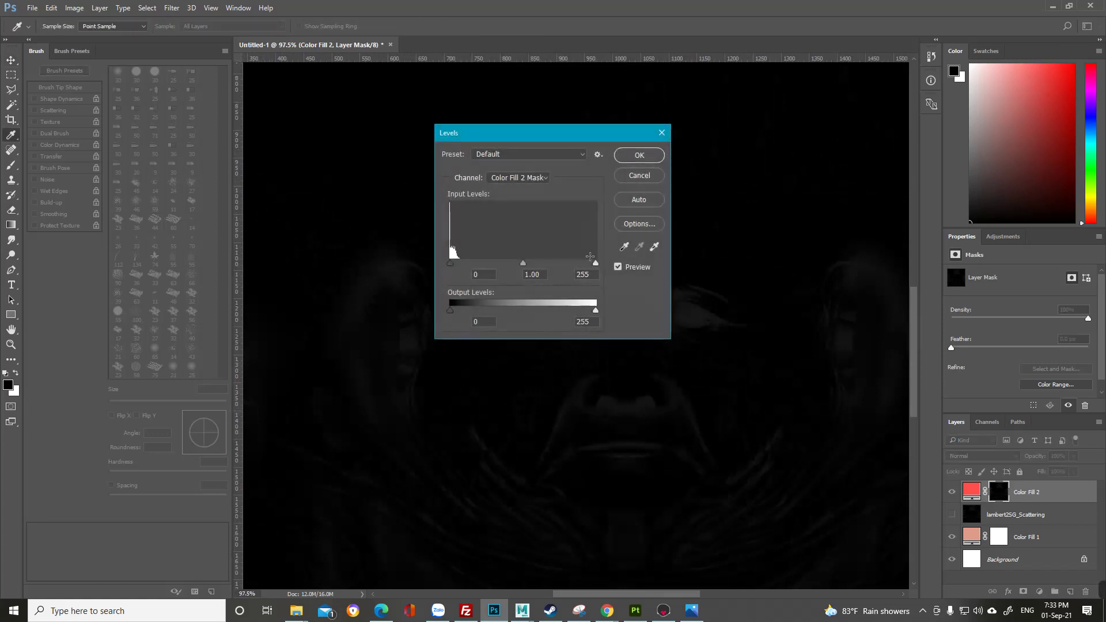
left_click_drag(596, 264, 486, 270)
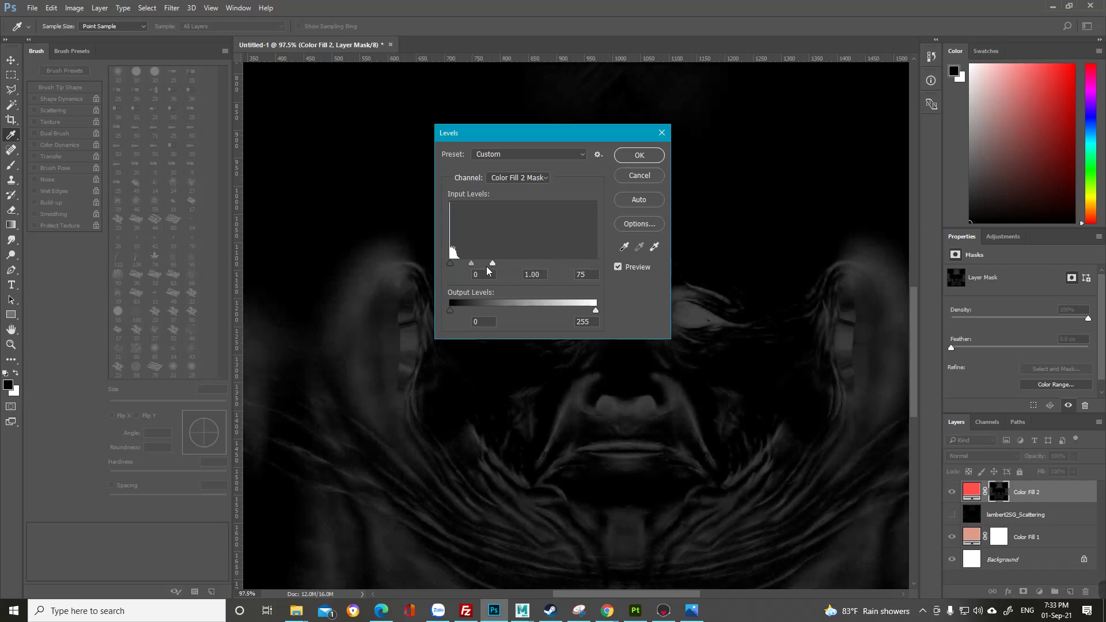
left_click(638, 155)
left_click(972, 493)
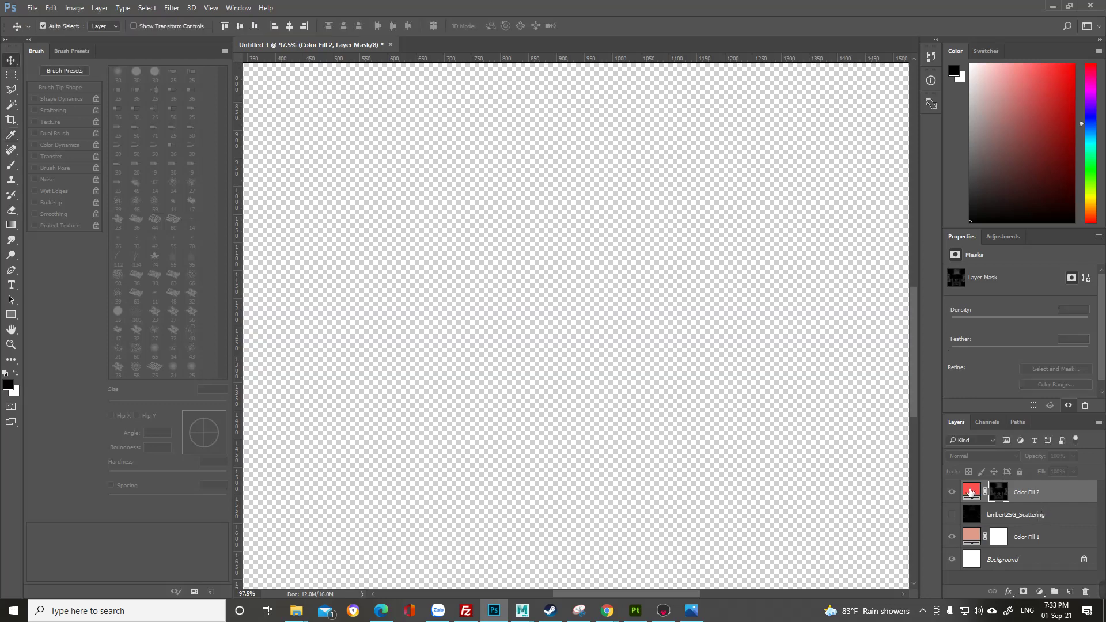
scroll(681, 436, "down", 4, "alt")
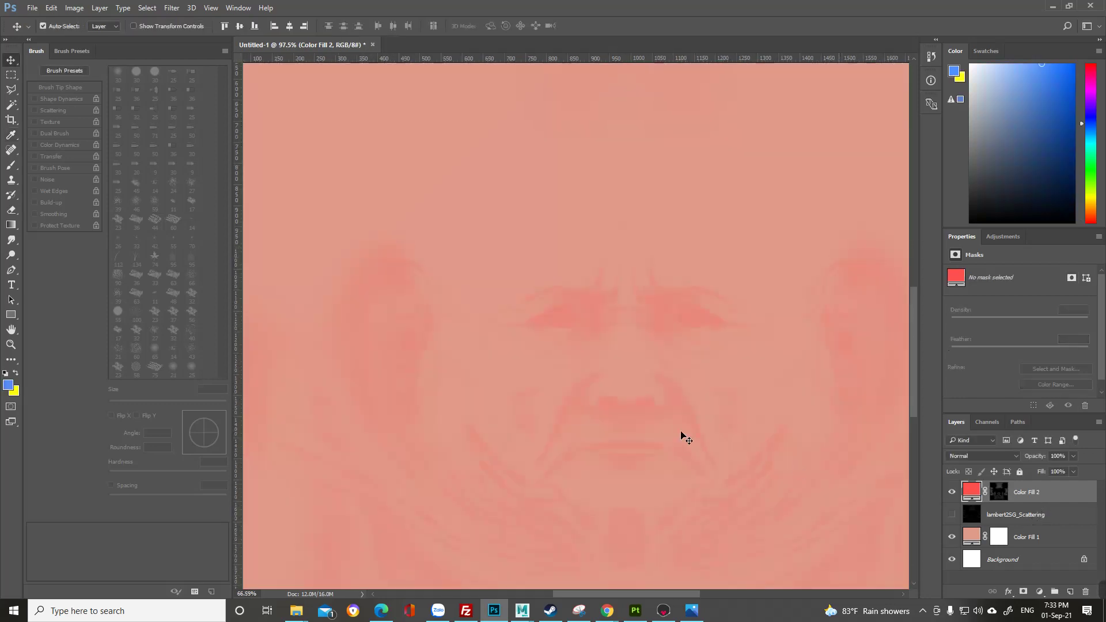
left_click(952, 491)
left_click(952, 491)
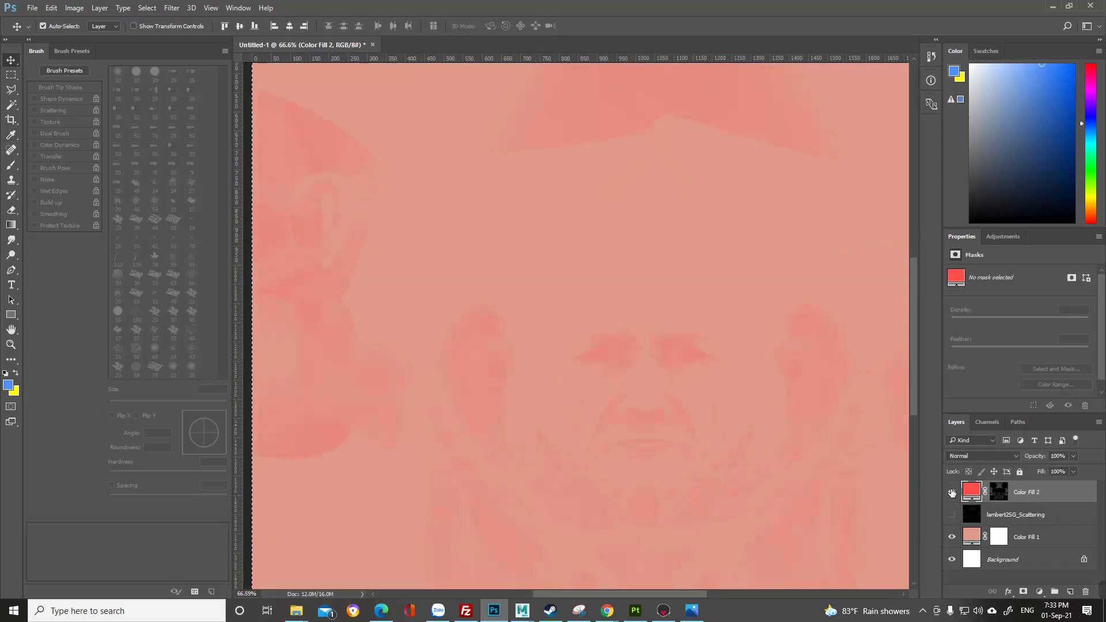
Step: Change the masked fill's color to a darker red, d83a3a, and compare the texture with the fill hidden and shown
double_click(972, 491)
left_click(566, 299)
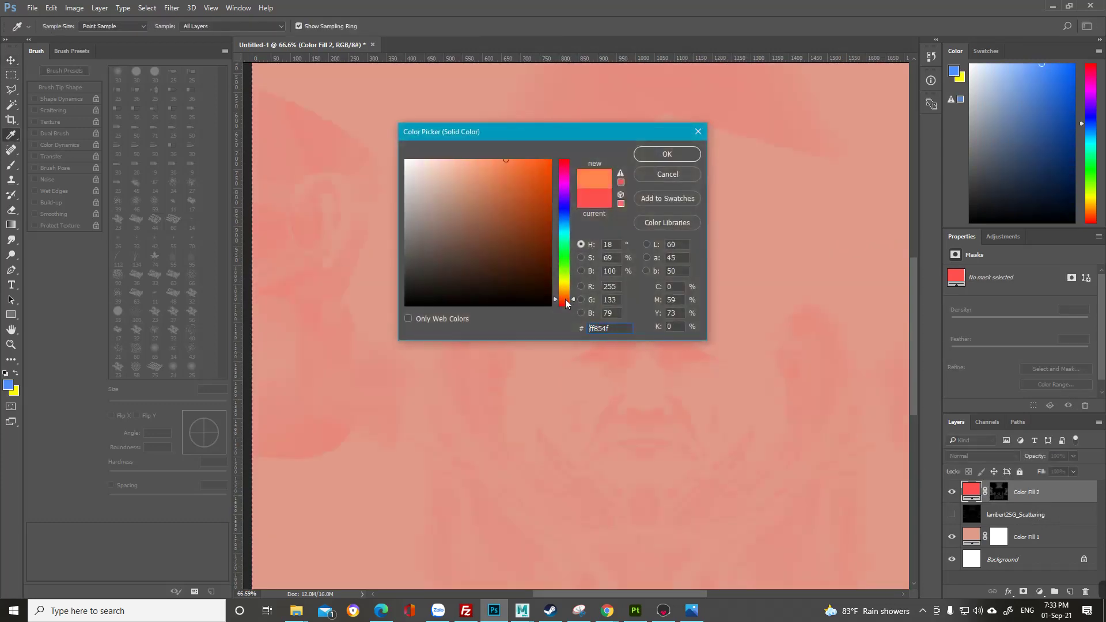
left_click(566, 306)
left_click_drag(522, 184, 512, 181)
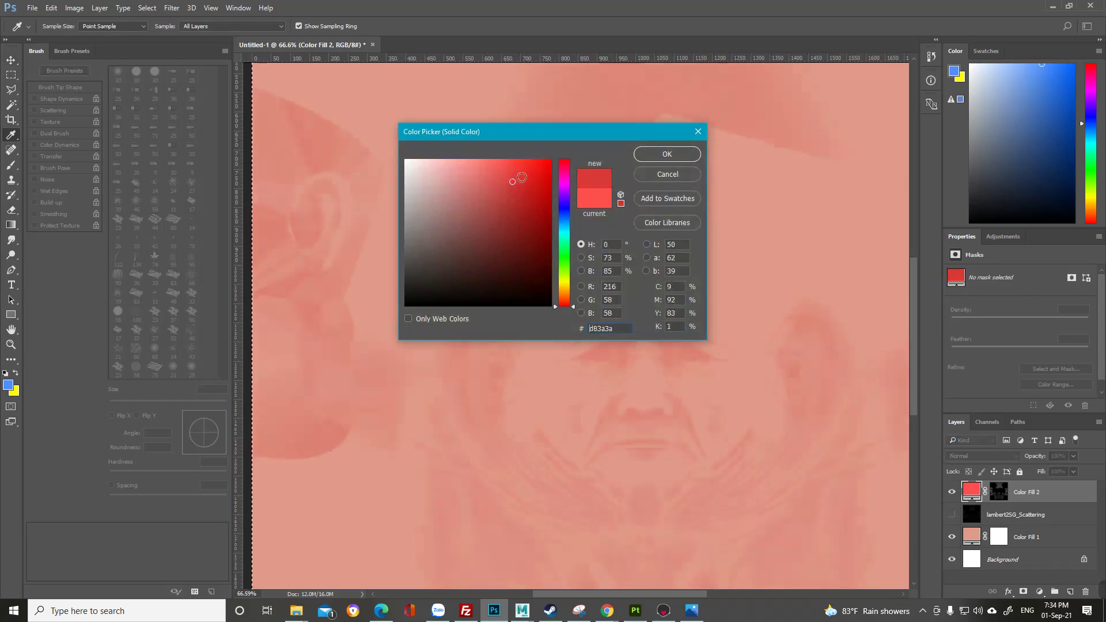
left_click(672, 154)
left_click(952, 491)
left_click(953, 491)
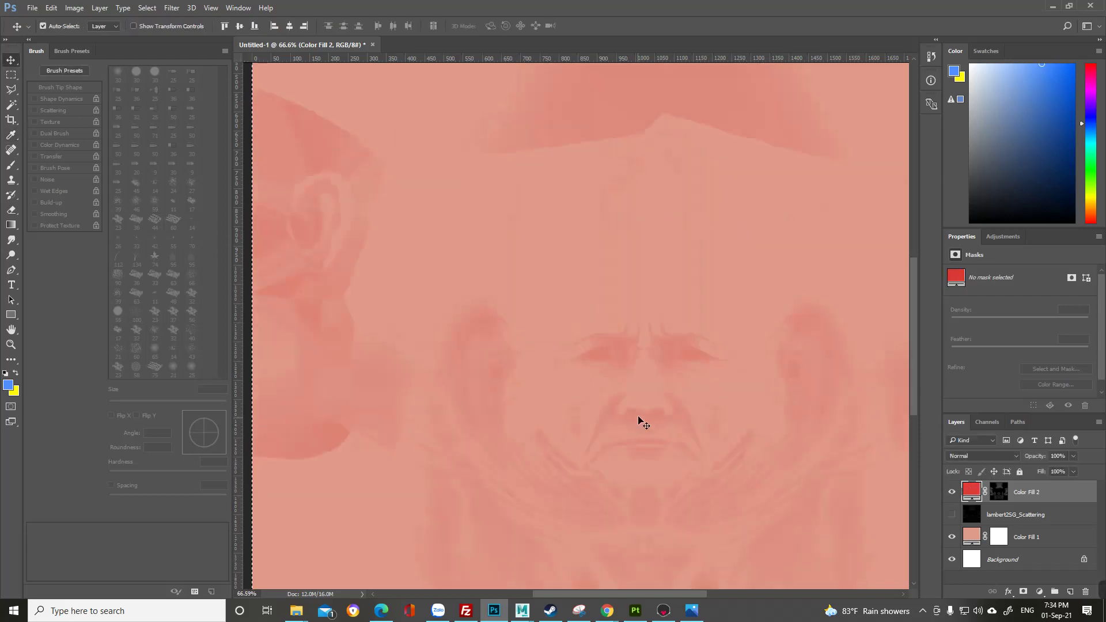
Step: Start saving the texture as a new file and set the destination to the copied folder path D:\3D Modeller Workshop\Hocvien\Son
key("ctrl+minus")
key("ctrl+shift+s")
left_click(463, 403)
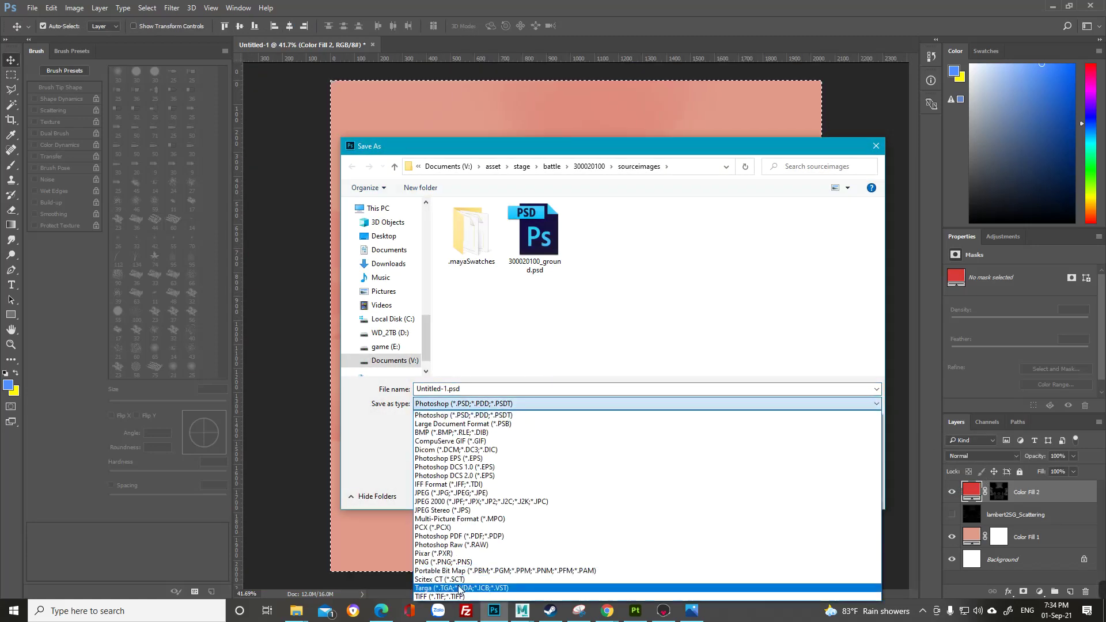
mouse_move(144, 567)
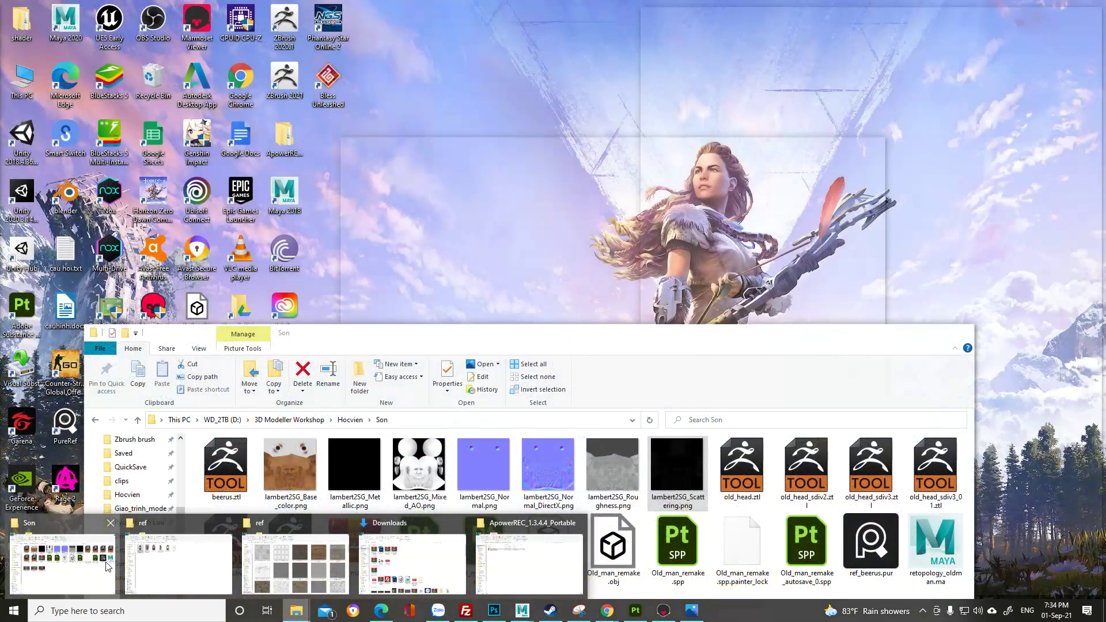
left_click(112, 564)
left_click_drag(614, 332, 637, 207)
left_click(308, 349)
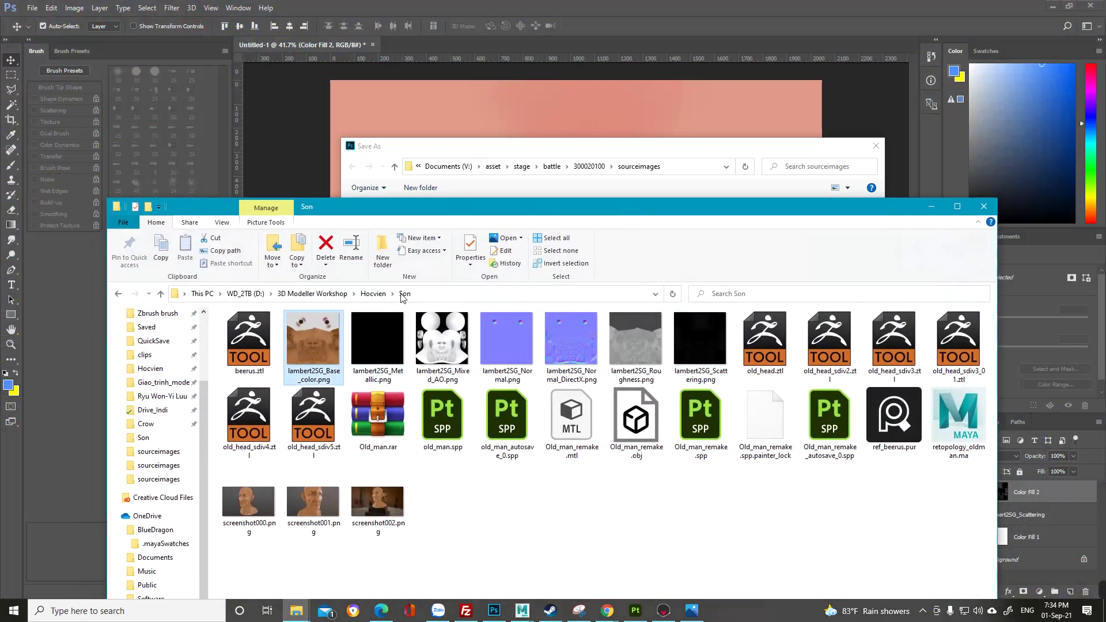
left_click(463, 295)
key("ctrl+c")
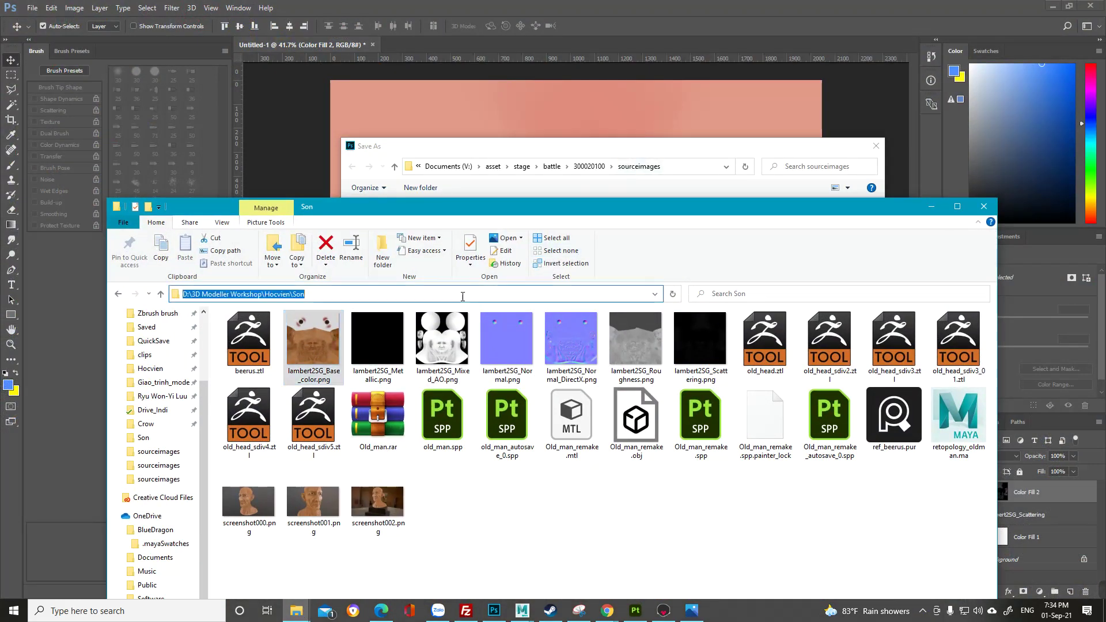
left_click(682, 167)
key("ctrl+v")
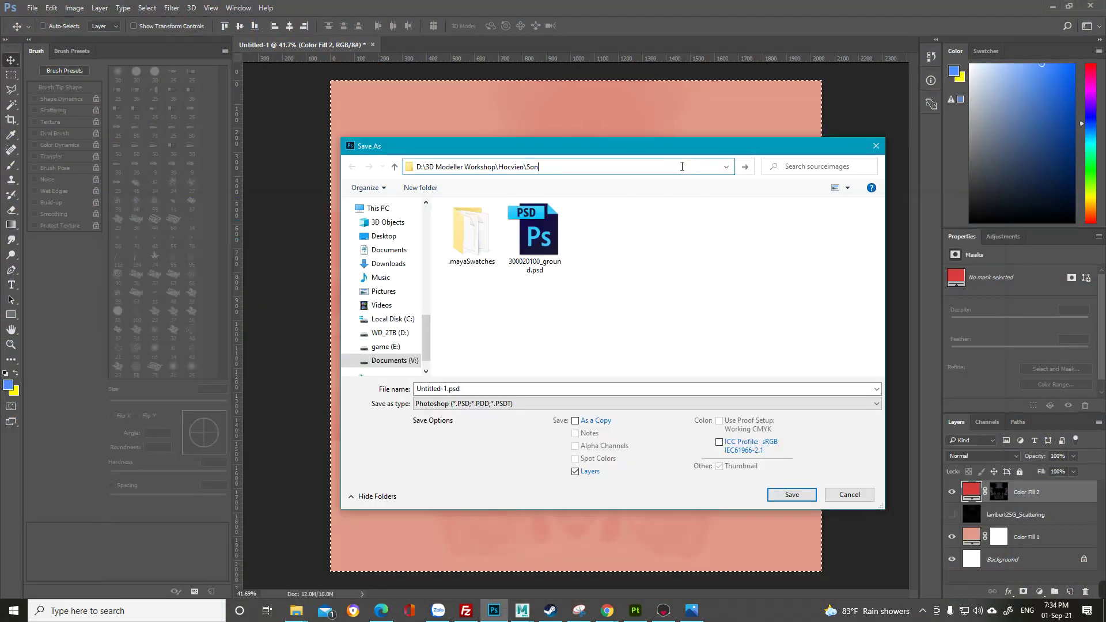
key("Return")
Step: Save the texture in PNG format, overwriting lambert2SG_Scattering.png
left_click(444, 403)
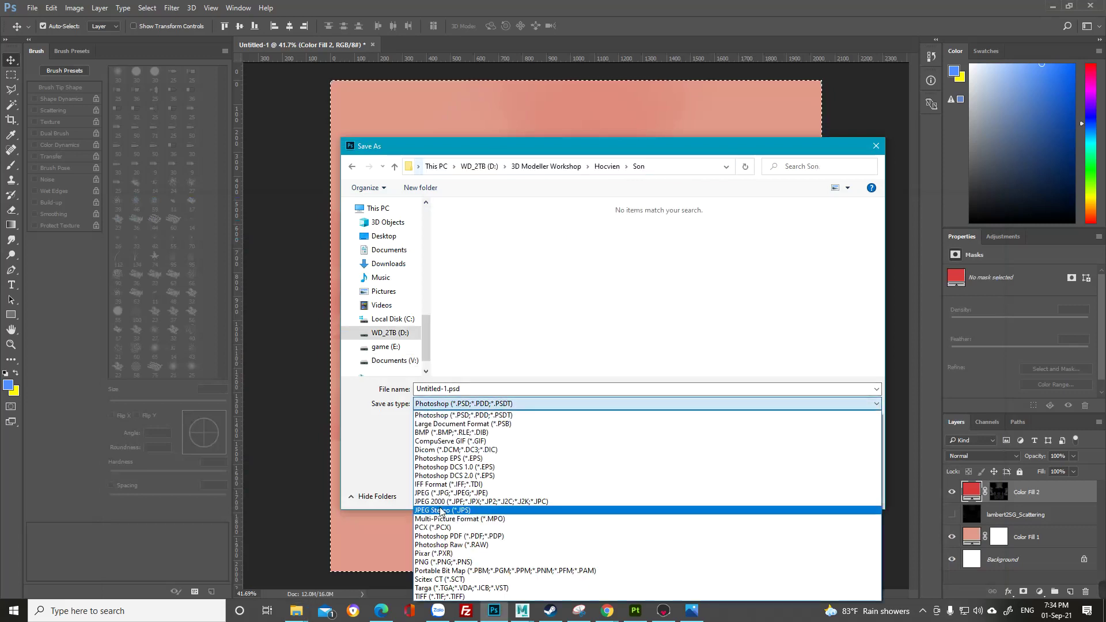
left_click(443, 562)
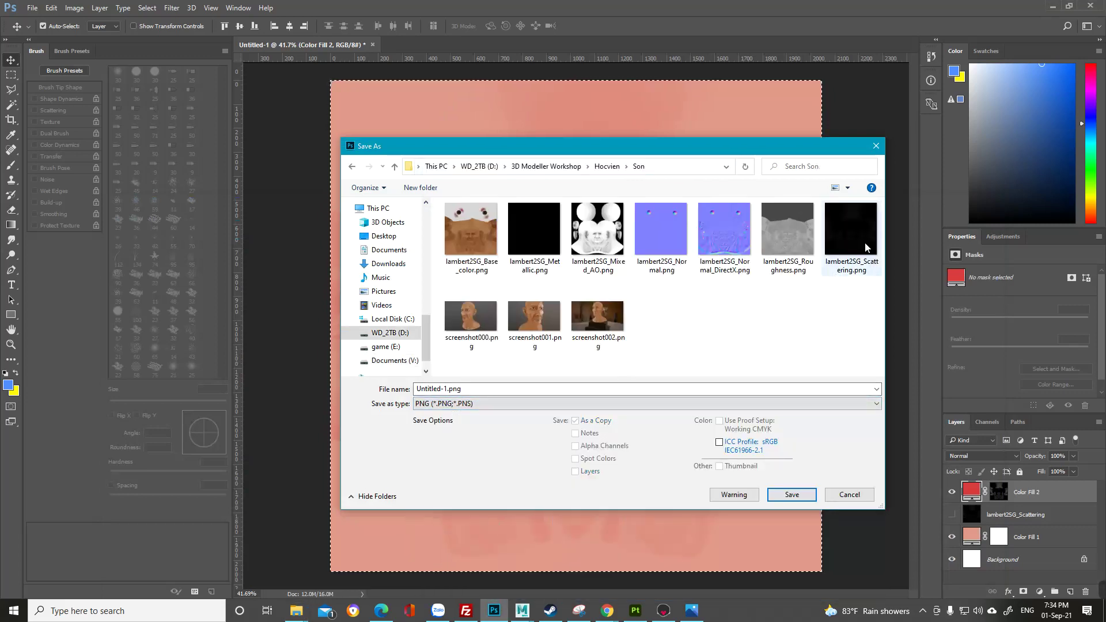
left_click(867, 249)
left_click(791, 494)
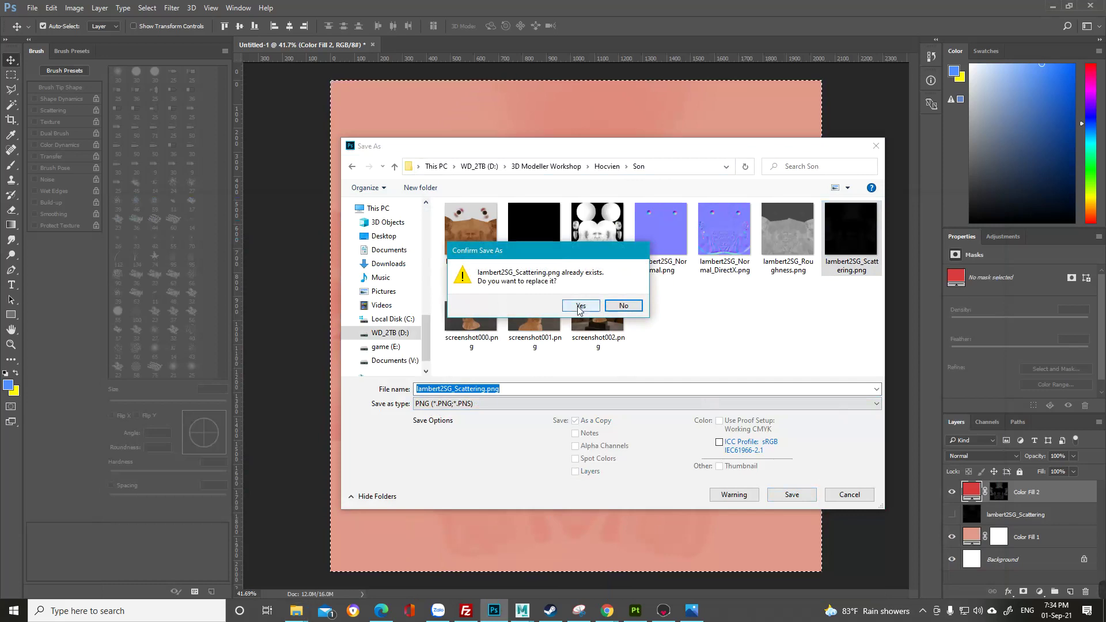
left_click(579, 310)
left_click(1065, 193)
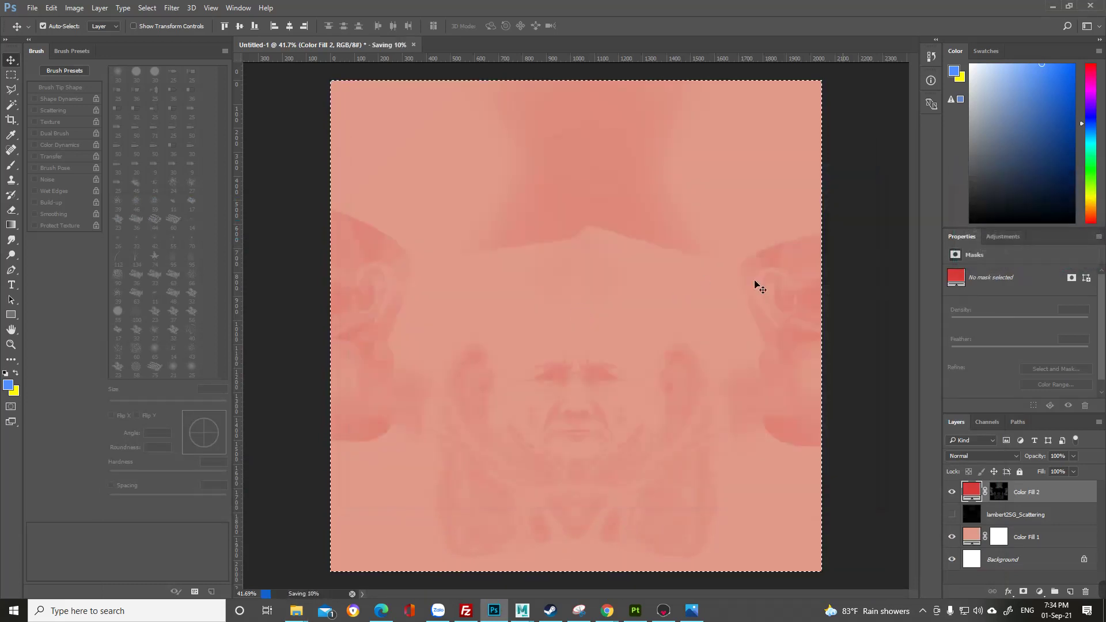
Step: Switch to Marmoset Toolbag and load lambert2SG_Scattering.png from the Son folder as the material's scatter map
left_click(663, 611)
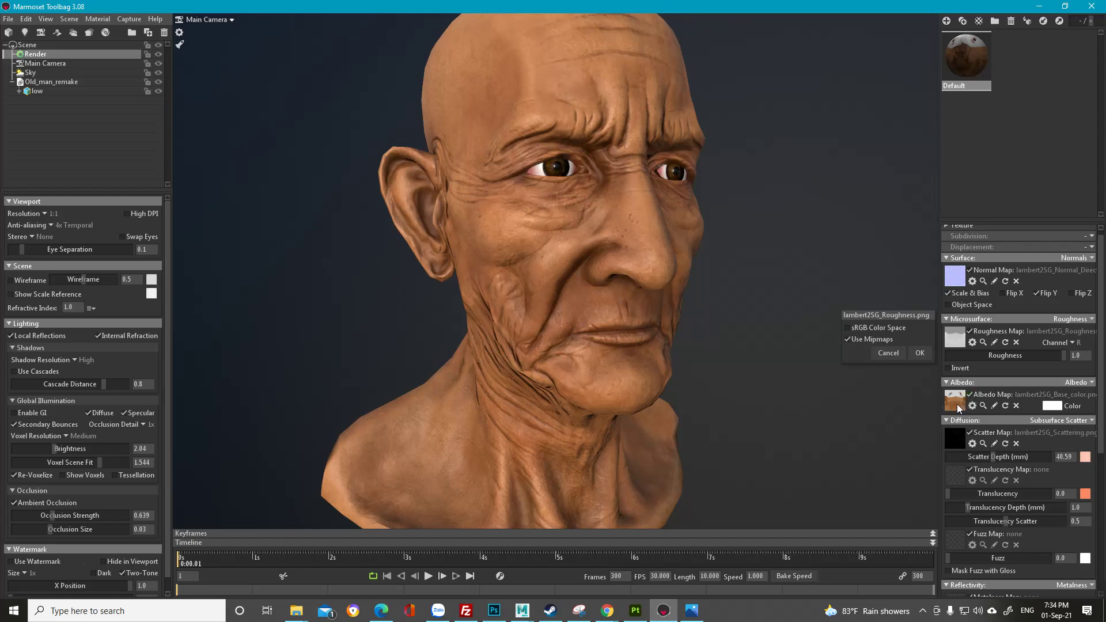
left_click(954, 440)
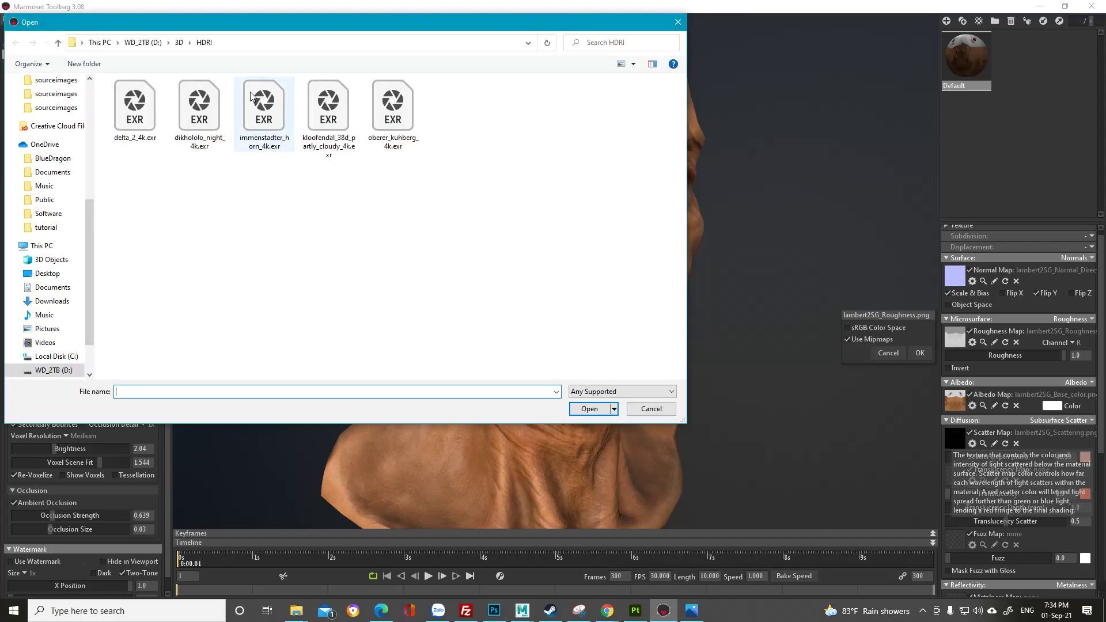
left_click(442, 42)
key("ctrl+v")
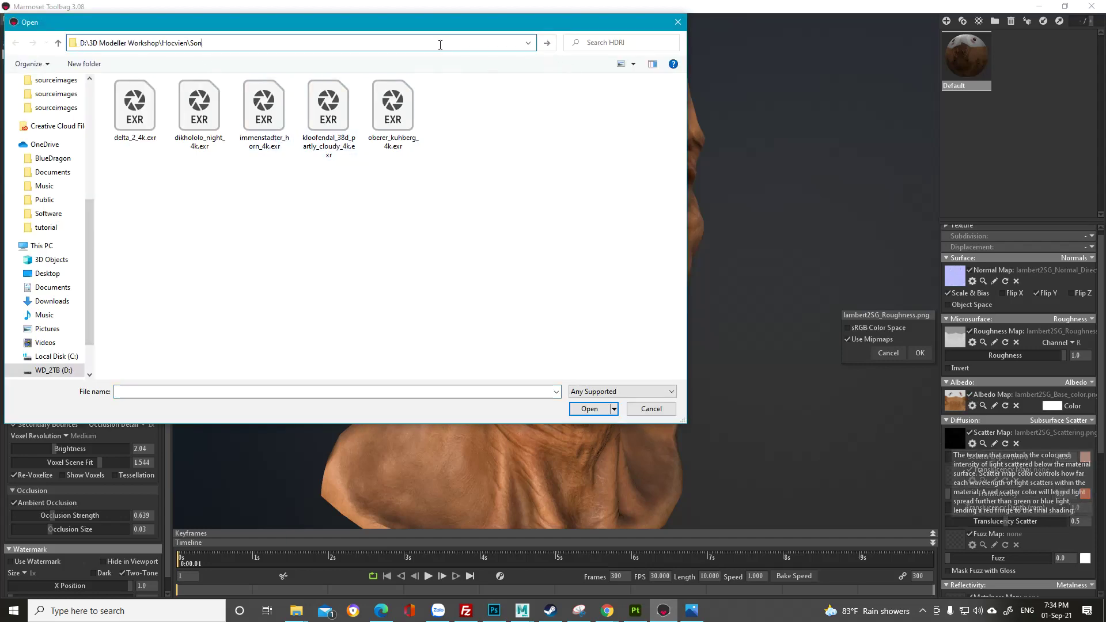
key("Return")
double_click(516, 123)
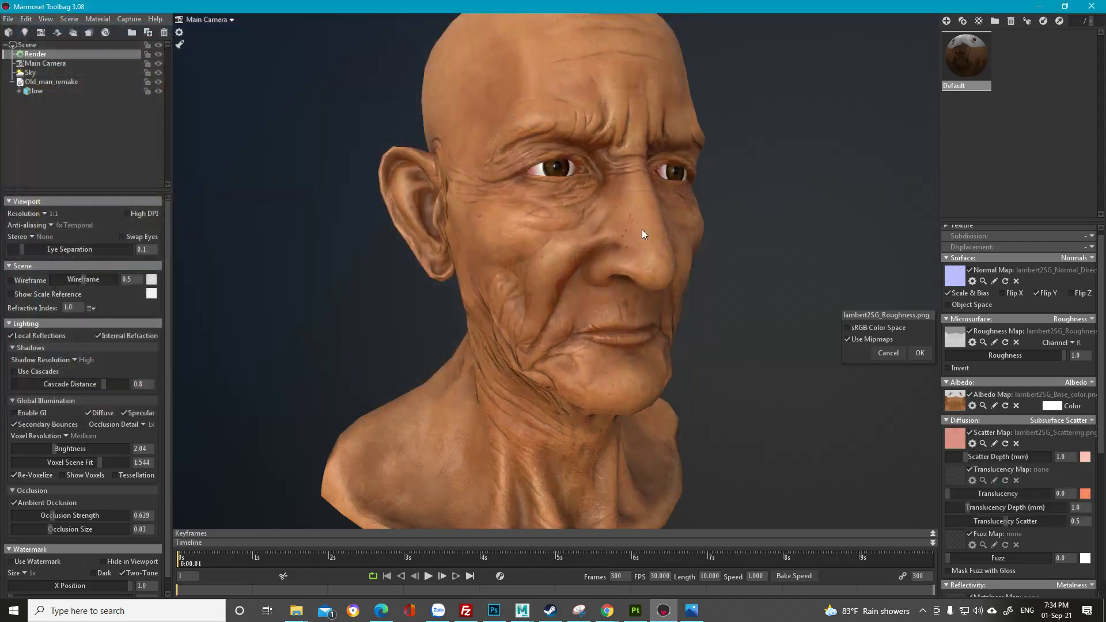
Step: Toggle the roughness map's sRGB Color Space option, apply it, and open the scatter map's texture settings
left_click(872, 326)
left_click(921, 353)
left_click(972, 444)
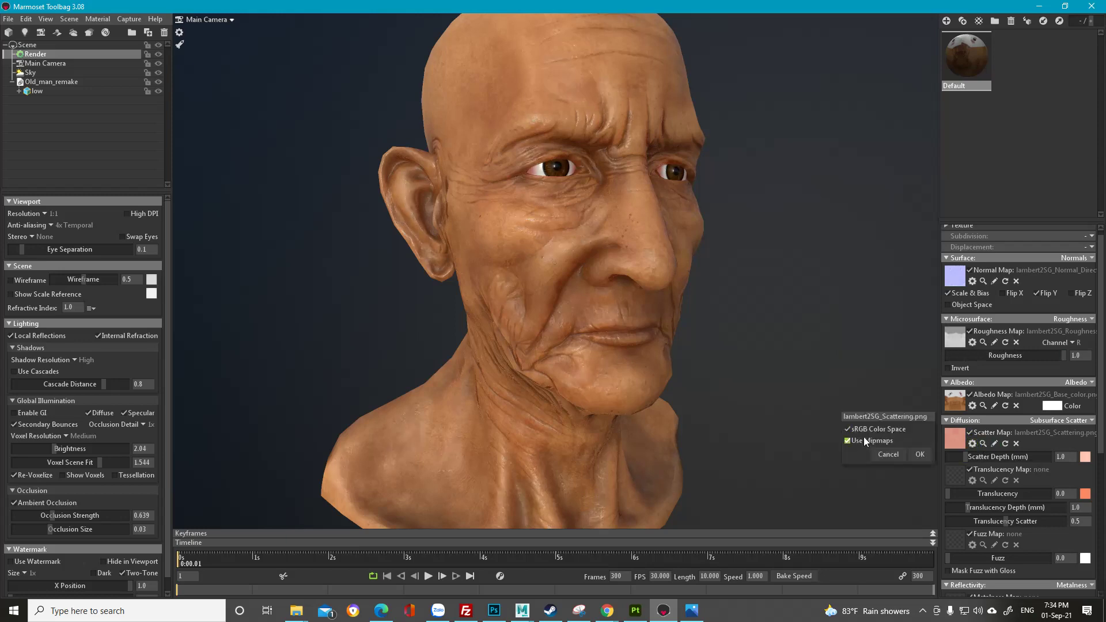
Step: Lower the scatter depth to 0.476 mm, checking the skin from both sides of the head
left_click_drag(668, 323, 509, 298)
left_click_drag(968, 457, 964, 457)
left_click_drag(865, 407, 417, 214)
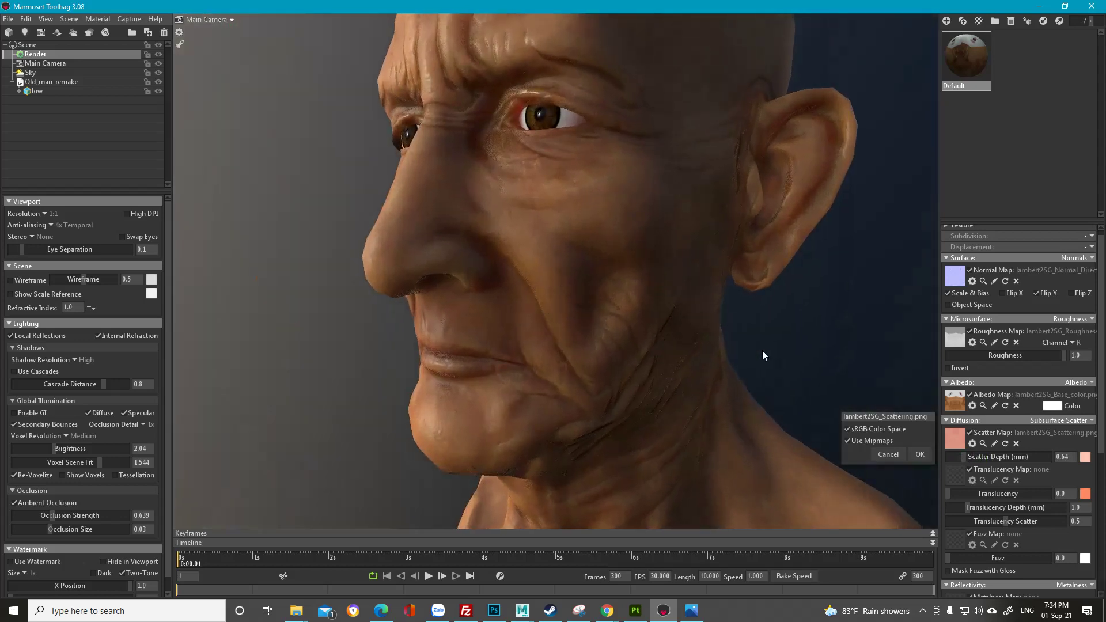
mouse_move(972, 457)
left_mouse_down()
mouse_move(953, 457)
mouse_move(984, 457)
mouse_move(953, 455)
mouse_move(962, 450)
left_mouse_up()
left_click_drag(774, 372, 671, 313)
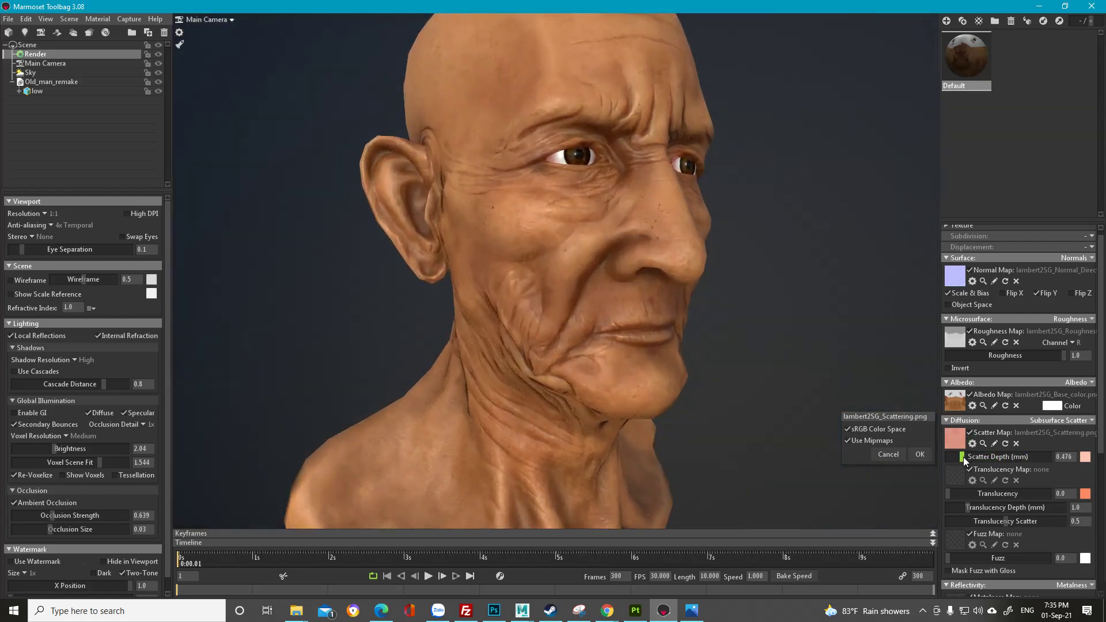
left_click_drag(968, 456, 960, 456)
left_click_drag(624, 344, 610, 324)
scroll(697, 337, "down", 5)
scroll(578, 312, "up", 4)
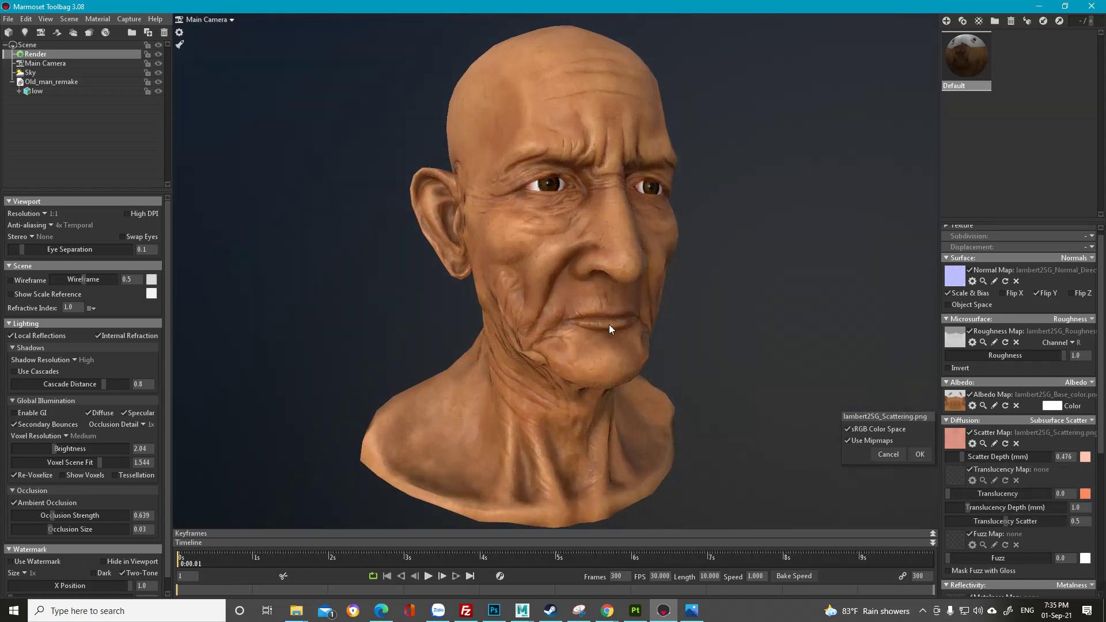
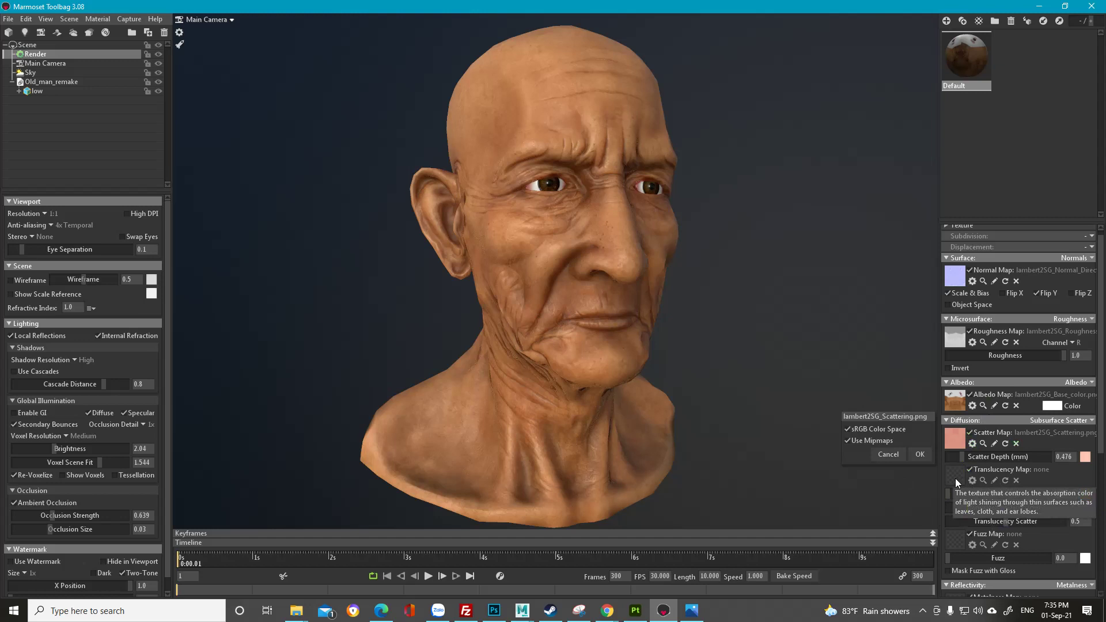
Step: Review the diffusion and secondary reflection model choices, and inspect the skin up close around the eye and cheek
left_click(1092, 421)
left_click(1093, 422)
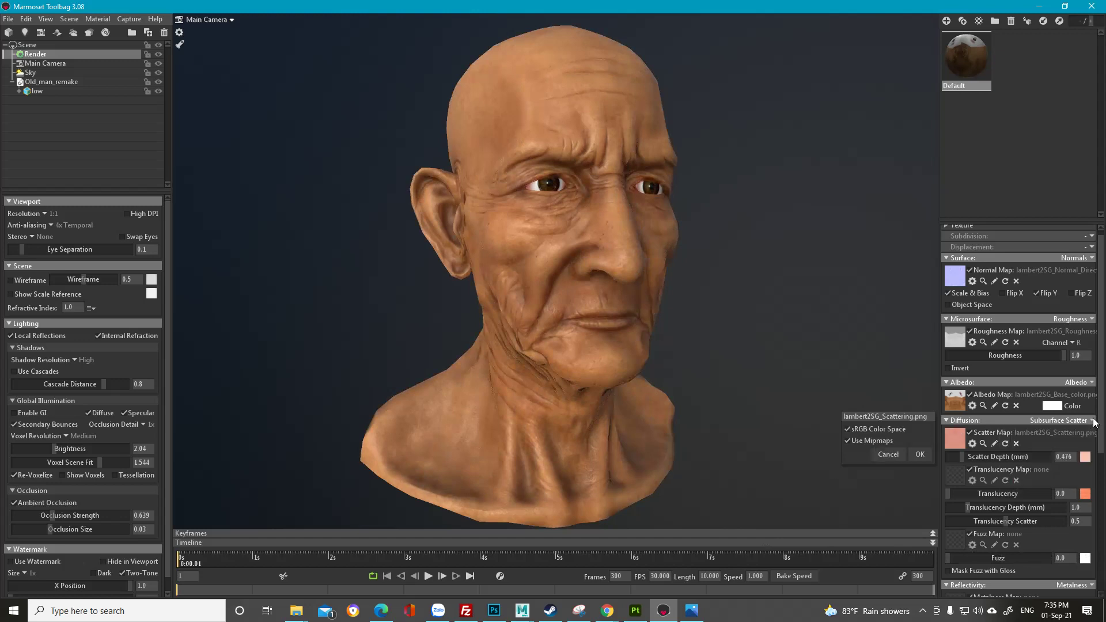
scroll(1093, 422, "down", 7)
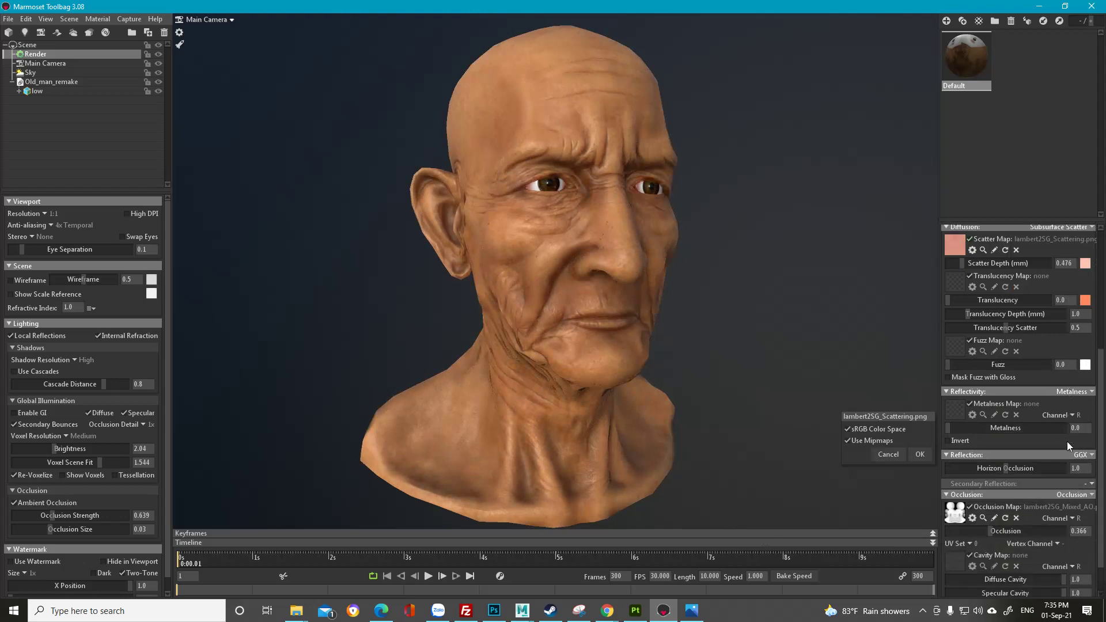
left_click(1091, 484)
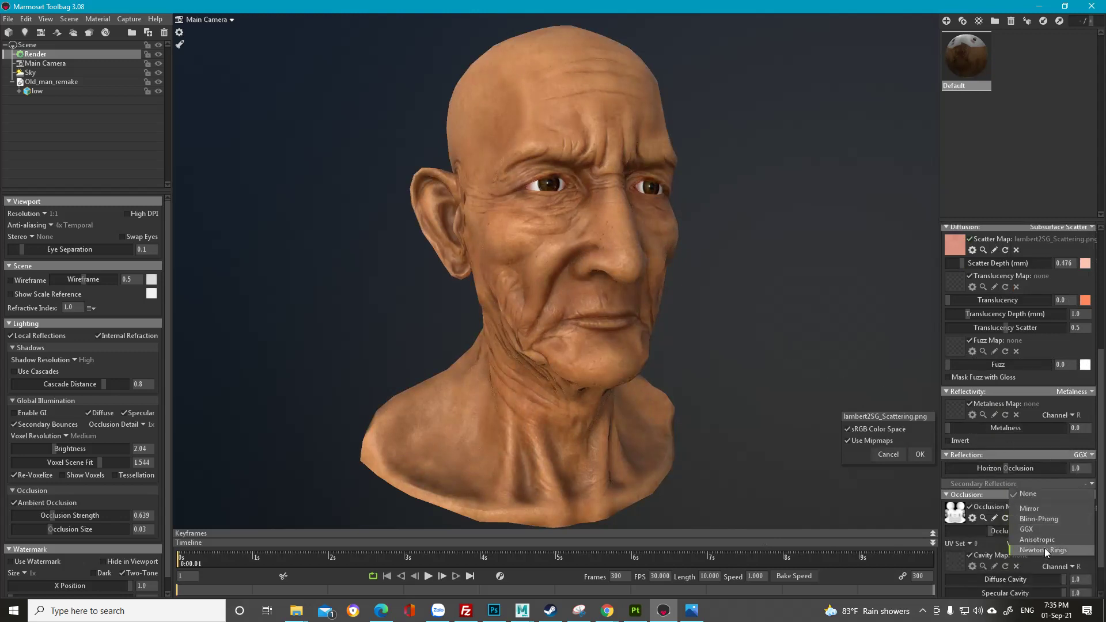
middle_click_drag(666, 300, 675, 355, "alt")
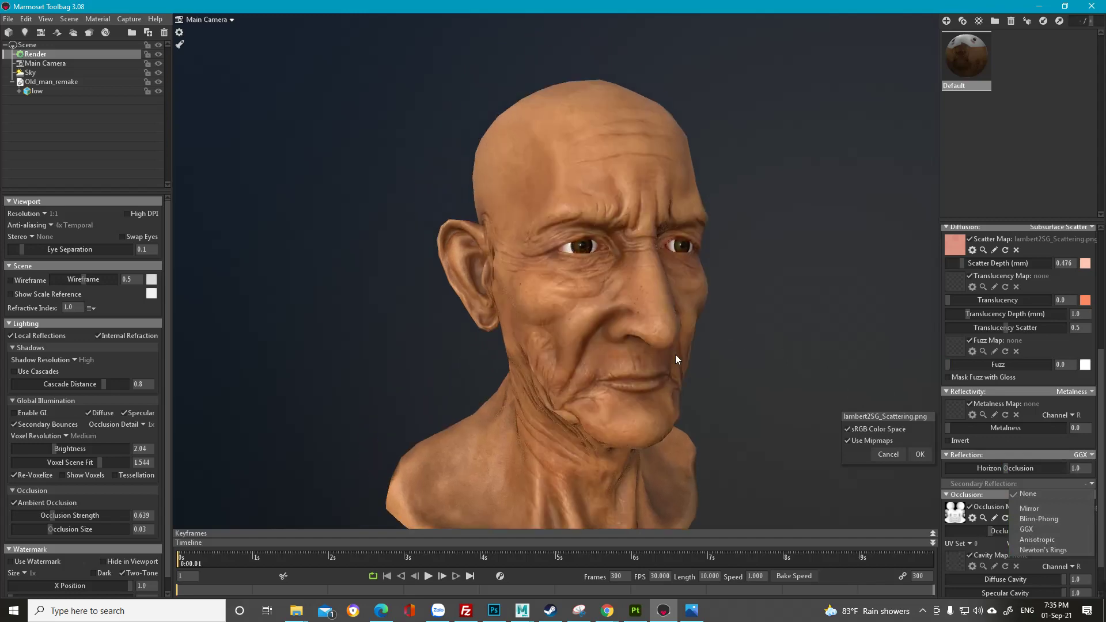
scroll(633, 351, "up", 5)
scroll(599, 323, "down", 2)
left_click_drag(590, 292, 574, 332, "alt")
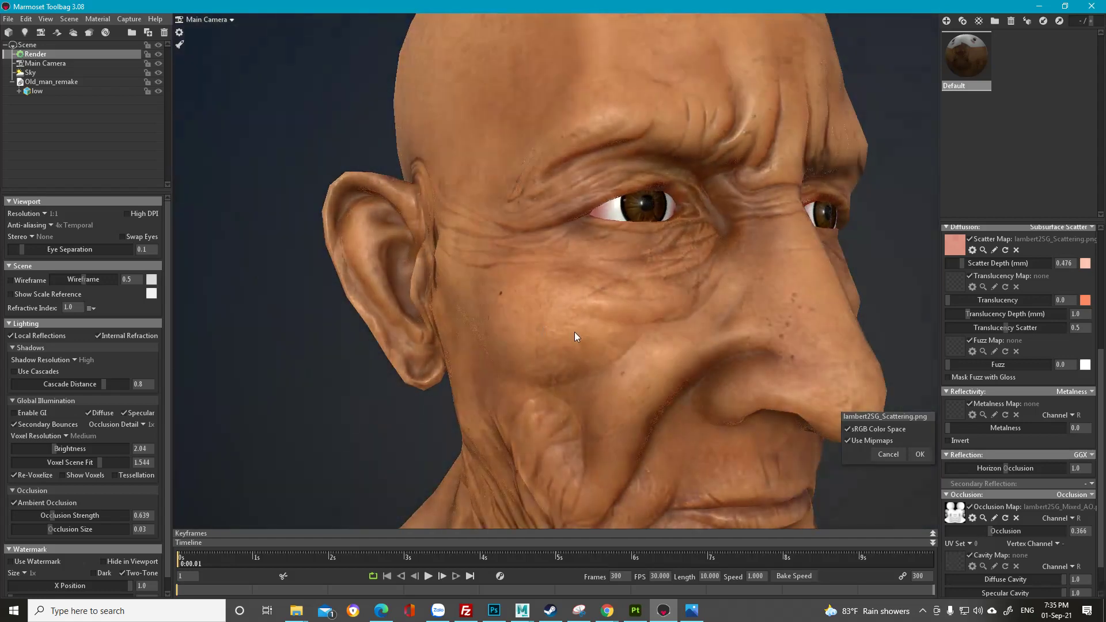
Step: Add a GGX secondary reflection to the skin material and view the head from the side
left_click(1092, 485)
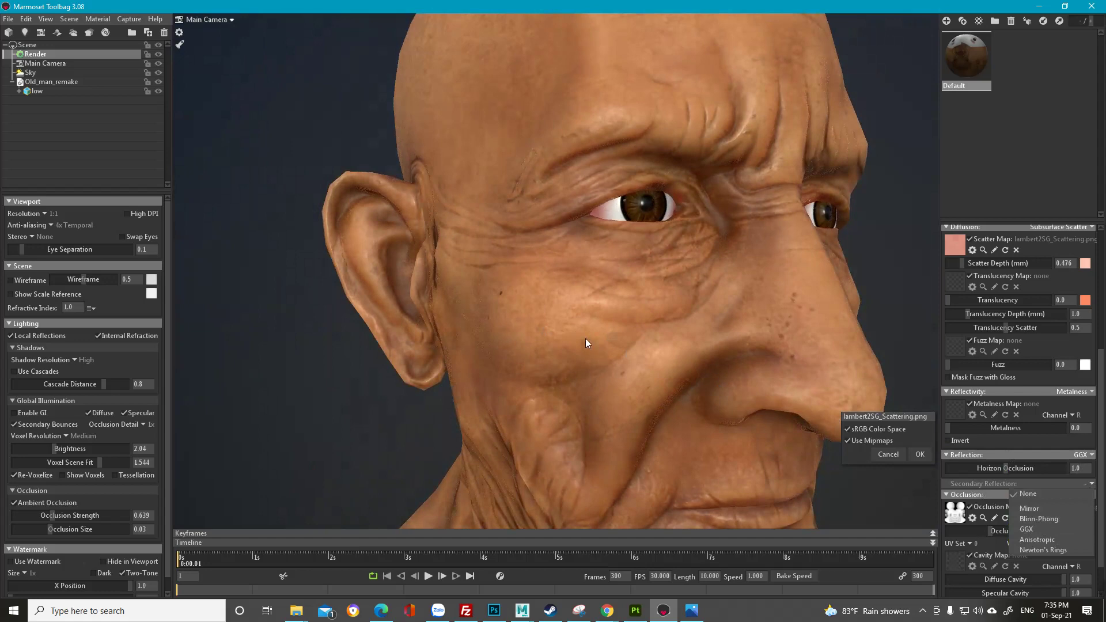
mouse_move(585, 338)
left_mouse_down()
mouse_move(617, 326)
mouse_move(674, 339)
mouse_move(616, 371)
mouse_move(569, 328)
left_mouse_up()
right_click_drag(568, 328, 631, 334)
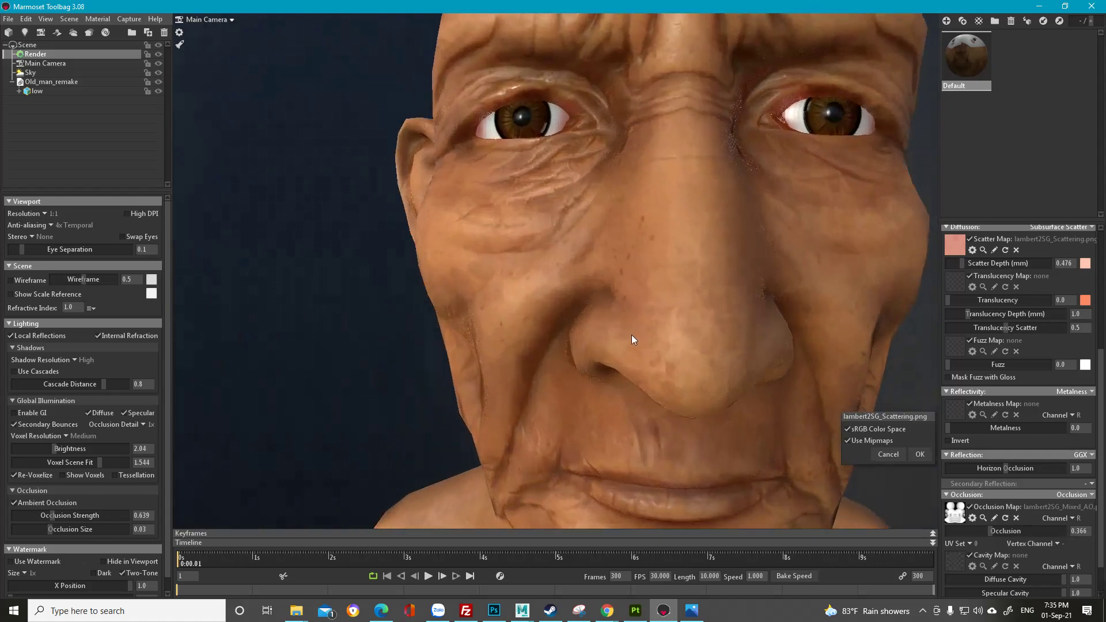
left_click_drag(631, 334, 567, 275)
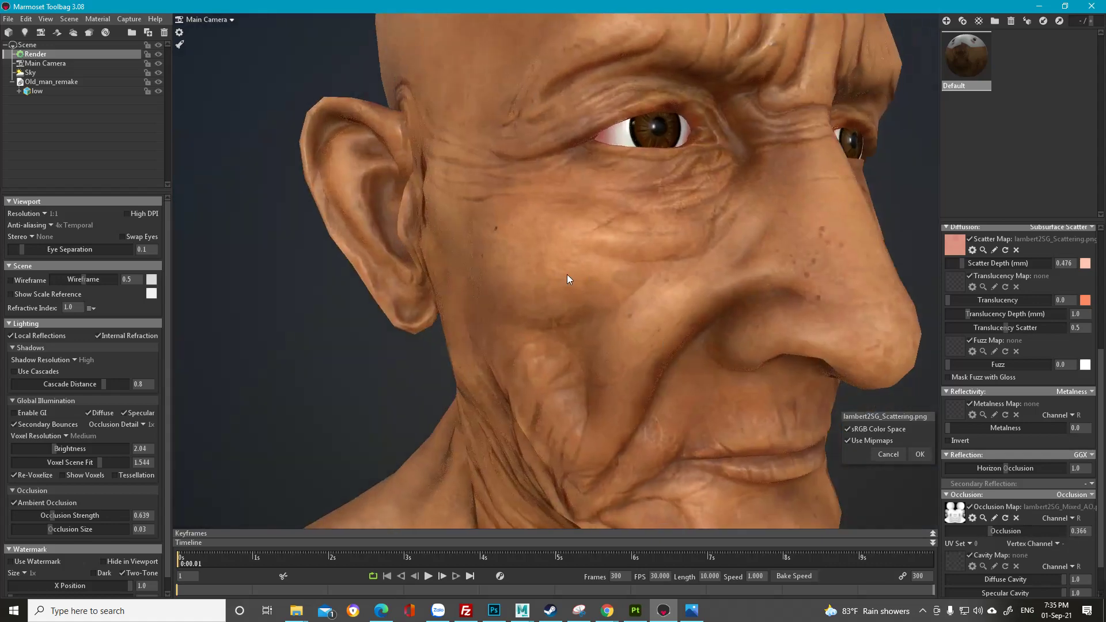
left_click(1091, 486)
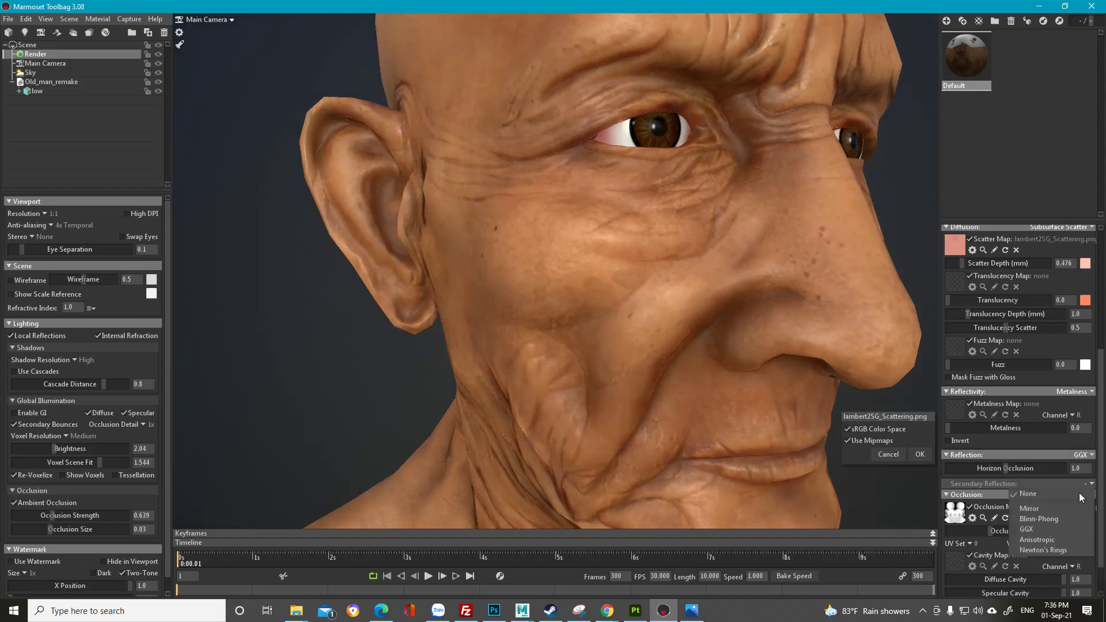
left_click(1055, 527)
left_click_drag(698, 393, 749, 415)
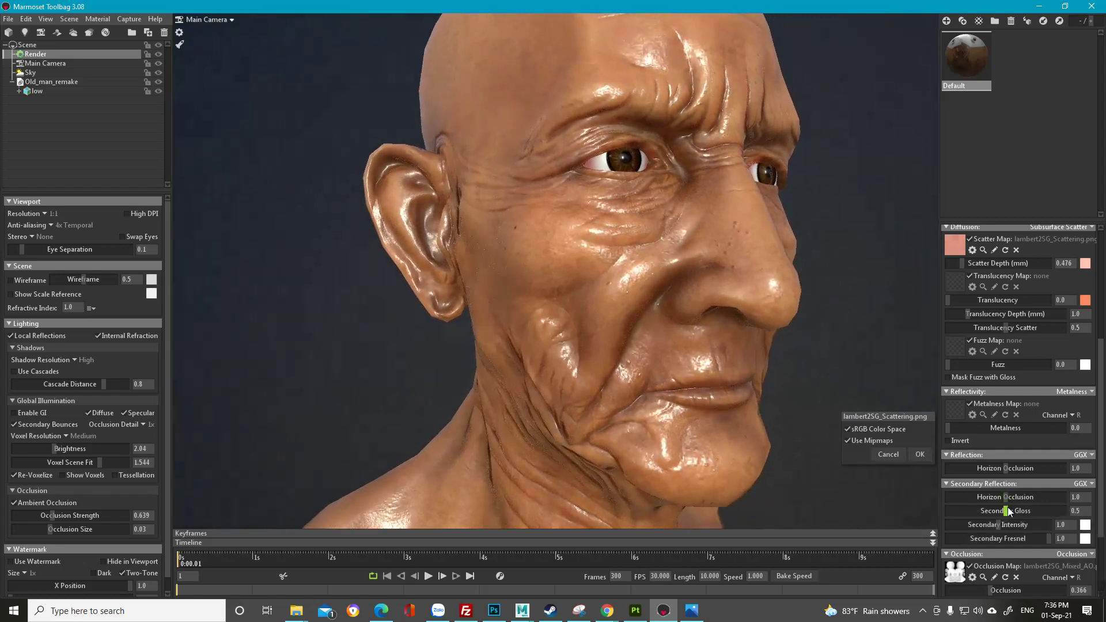
Step: Reduce the secondary reflection's gloss to 0.365 and its intensity to 0.186
left_click_drag(1006, 511, 969, 516)
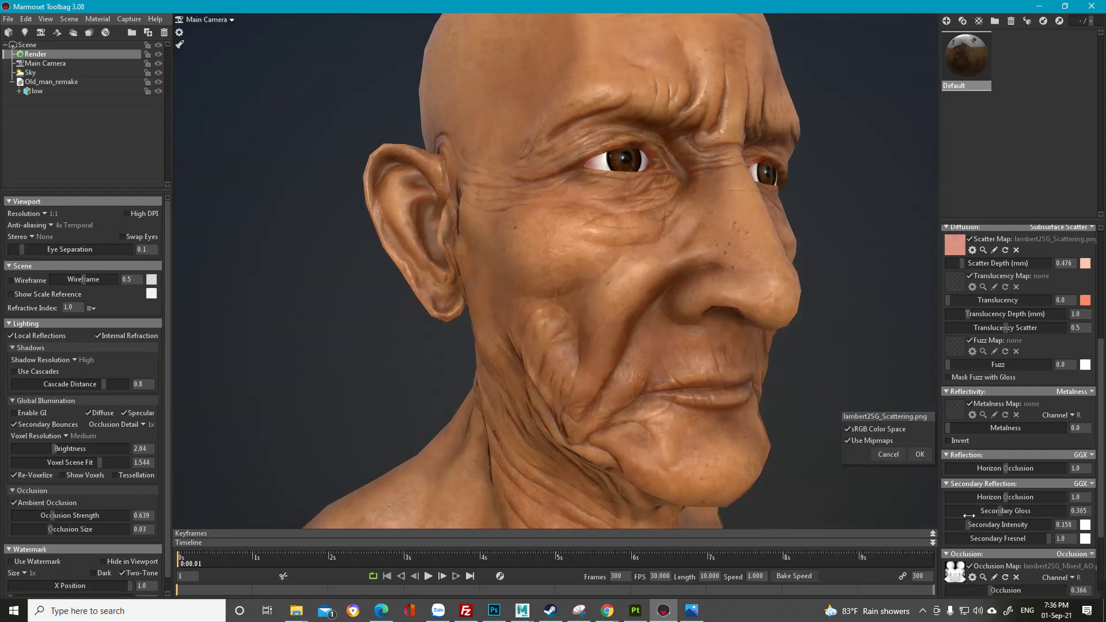
mouse_move(659, 386)
left_mouse_down()
mouse_move(657, 414)
mouse_move(665, 382)
mouse_move(638, 382)
left_mouse_up()
scroll(977, 396, "up", 5)
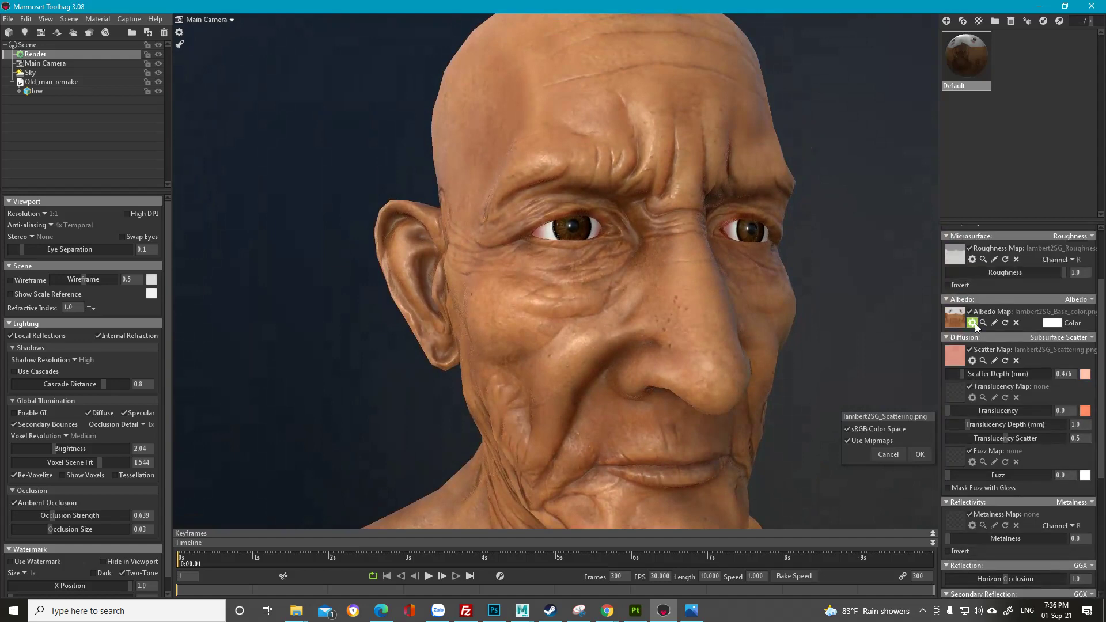
scroll(974, 346, "down", 5)
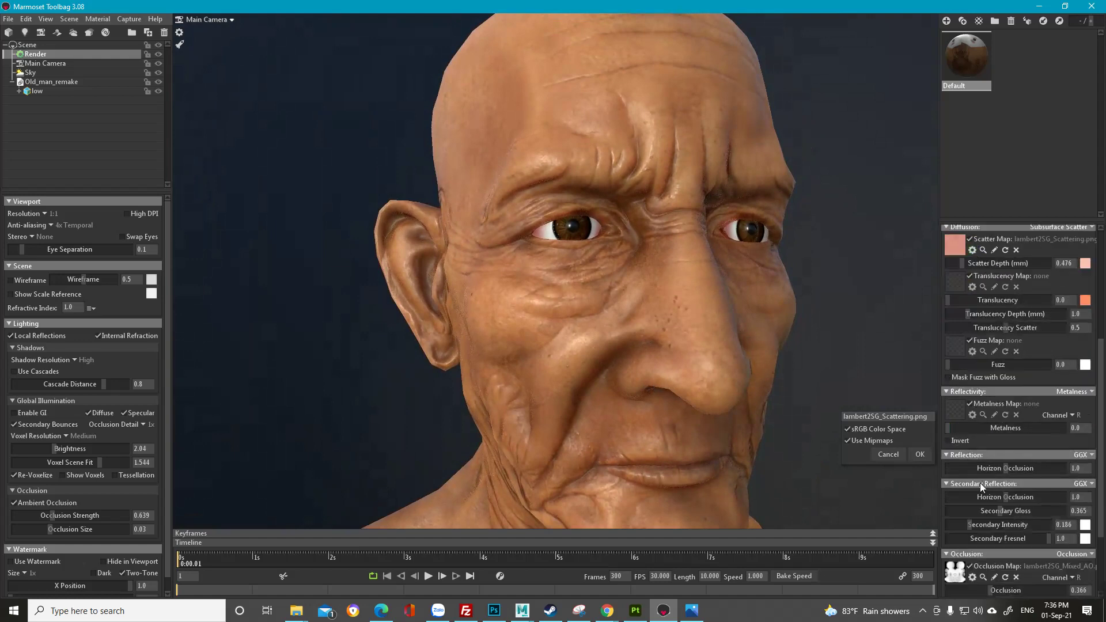
scroll(622, 325, "up", 3)
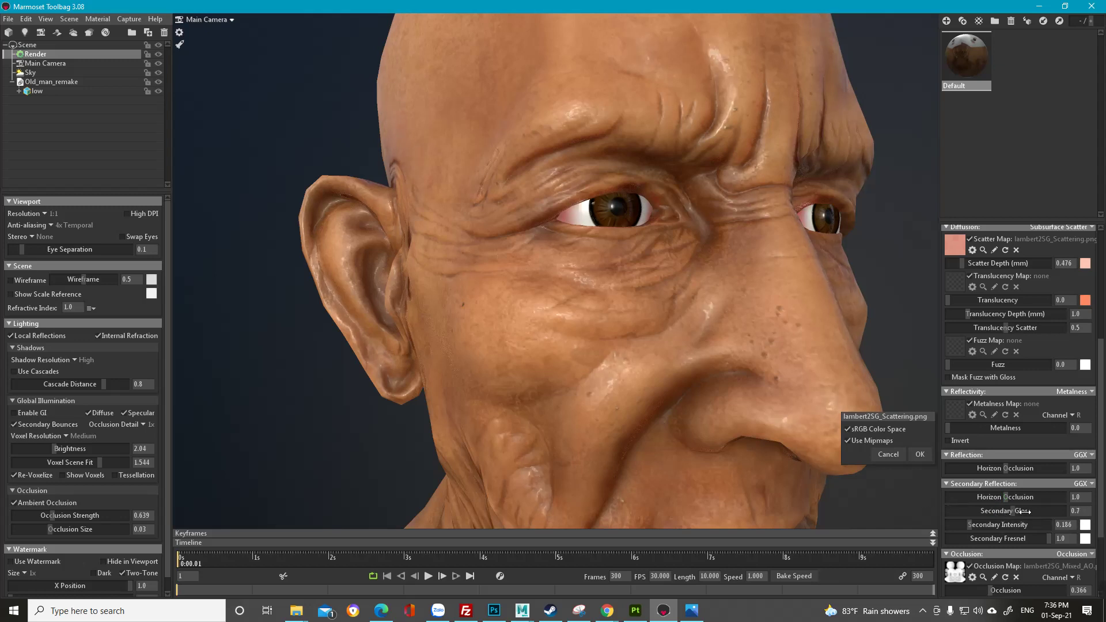
Step: Try a secondary gloss of 0.7, settle it at 0.429, and check the skin highlights around the head
mouse_move(1001, 513)
left_mouse_down()
mouse_move(956, 511)
mouse_move(1002, 510)
left_mouse_up()
left_click_drag(705, 420, 647, 387, "alt")
scroll(681, 378, "up", 2)
scroll(611, 326, "down", 4)
left_click_drag(612, 326, 543, 336, "alt")
left_click_drag(544, 337, 635, 315, "shift")
scroll(502, 302, "down", 3)
scroll(661, 365, "up", 5)
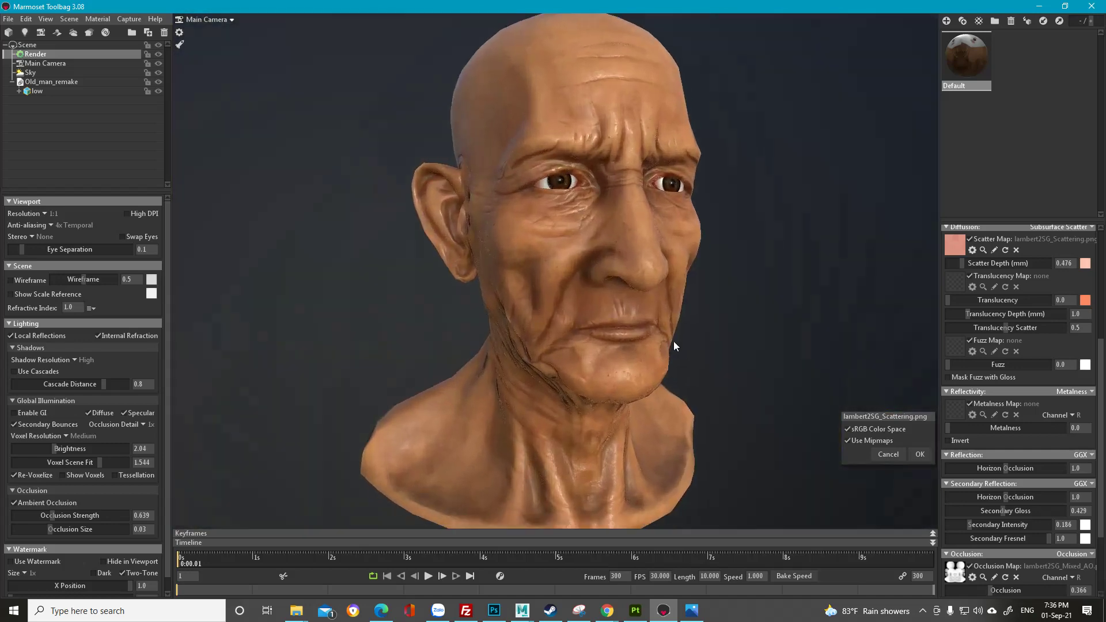
Step: Try a stronger secondary reflection with gloss 0.594 and intensity 1.092, checking the cheek and mouth up close
mouse_move(1003, 507)
left_mouse_down()
mouse_move(1030, 510)
mouse_move(1009, 506)
mouse_move(1005, 524)
mouse_move(986, 525)
mouse_move(1009, 524)
mouse_move(960, 515)
mouse_move(1000, 514)
left_mouse_up()
left_click_drag(599, 357, 647, 369)
scroll(647, 368, "up", 3)
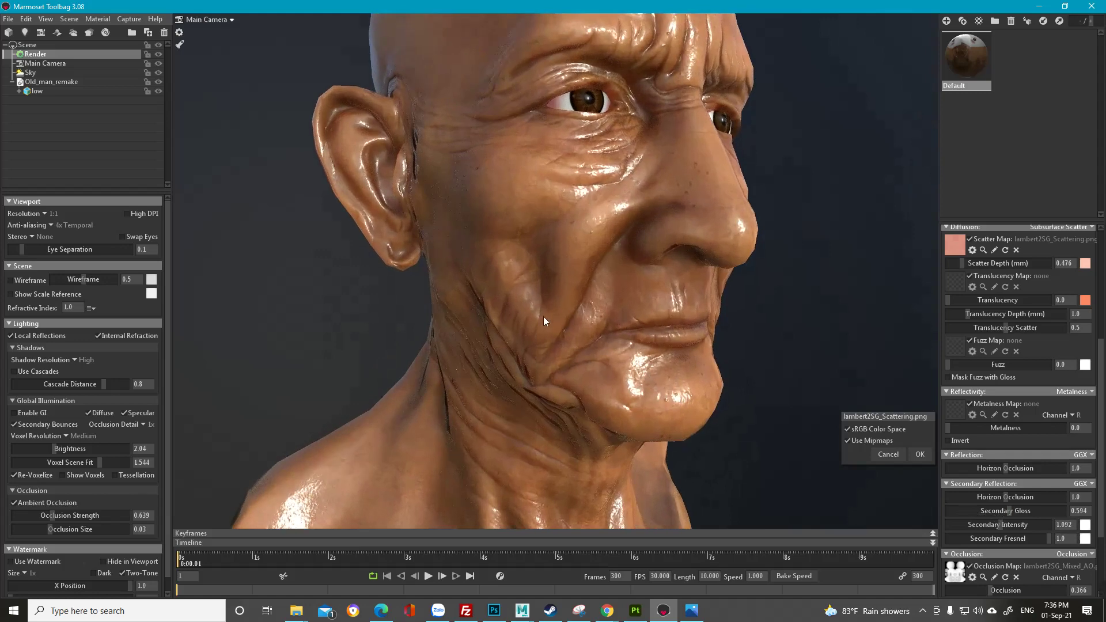
scroll(541, 317, "up", 3)
mouse_move(513, 312)
left_mouse_down("shift")
mouse_move(472, 315)
mouse_move(504, 312)
left_mouse_up("shift")
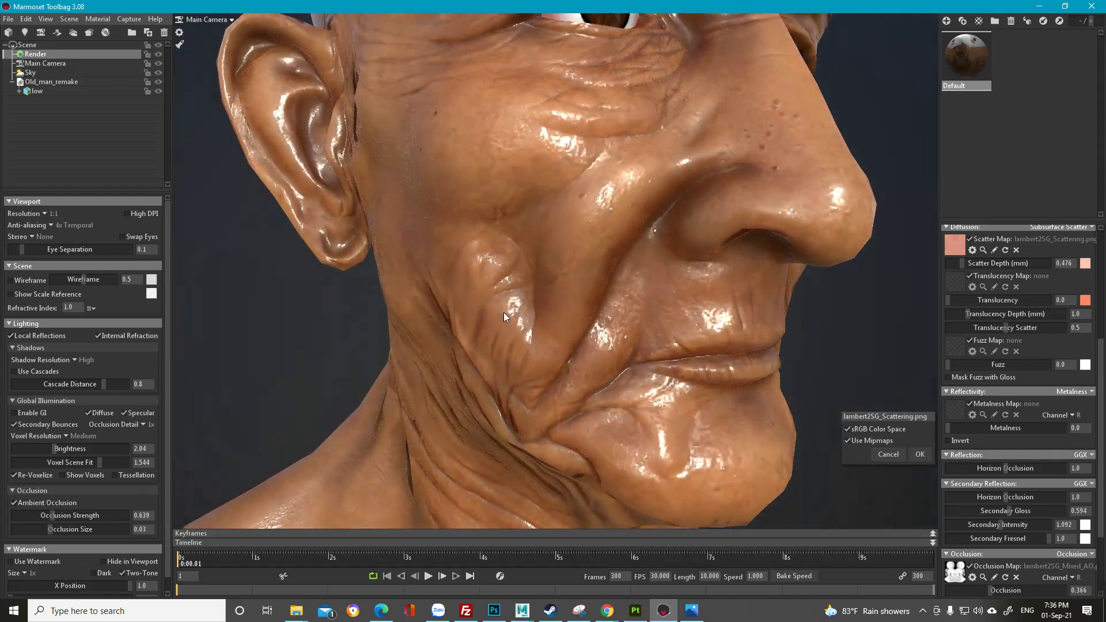
Step: Raise the secondary gloss to 0.925 and reduce the secondary intensity to 0.196
mouse_move(1007, 510)
left_mouse_down()
mouse_move(960, 510)
mouse_move(988, 507)
mouse_move(970, 525)
mouse_move(1035, 509)
mouse_move(1020, 510)
left_mouse_up()
scroll(674, 305, "down", 5)
left_click_drag(674, 305, 653, 369)
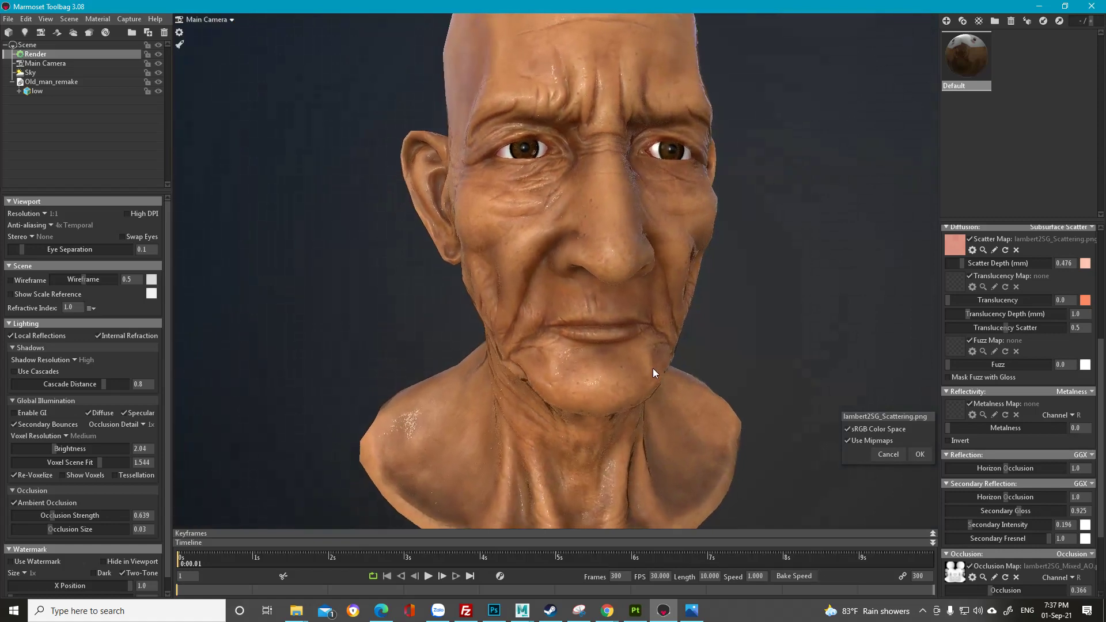
Step: Inspect the highlights on the forehead and around the eyes, and review the material's roughness and reflection settings
middle_click_drag(653, 369, 681, 440)
scroll(629, 242, "up", 5)
middle_click_drag(627, 239, 629, 294)
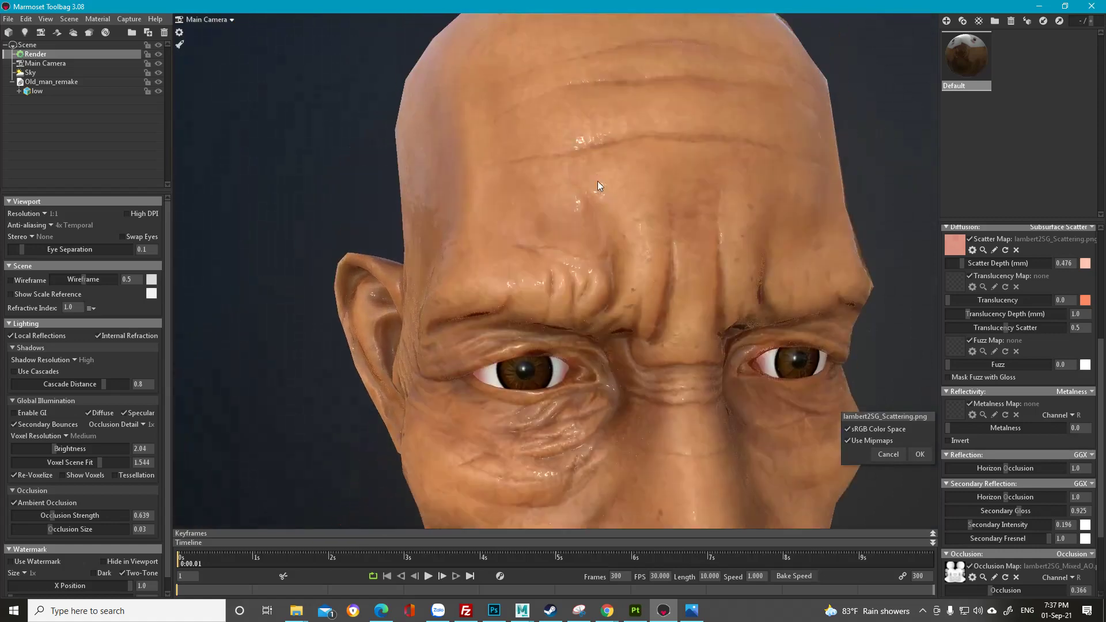
left_click_drag(597, 180, 726, 265)
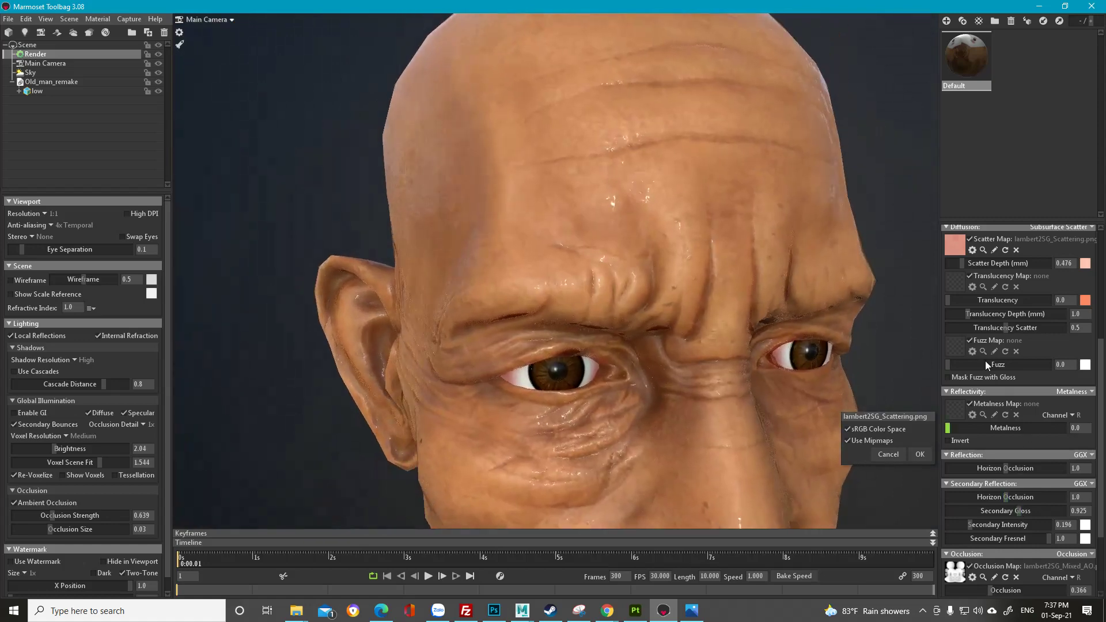
scroll(986, 364, "up", 6)
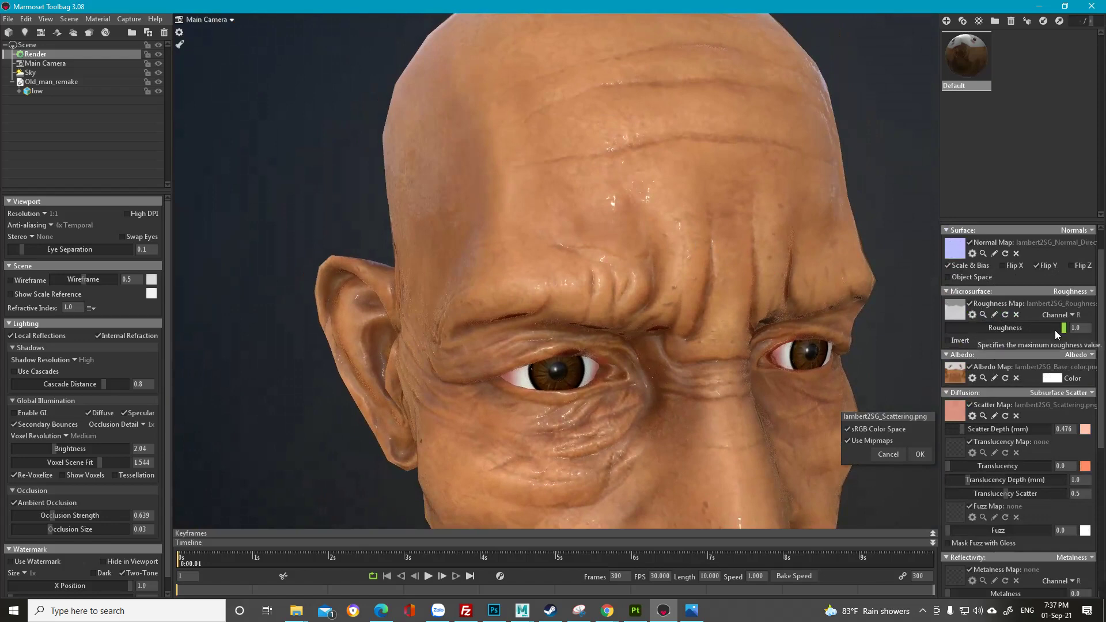
scroll(1031, 335, "down", 5)
scroll(991, 306, "up", 5)
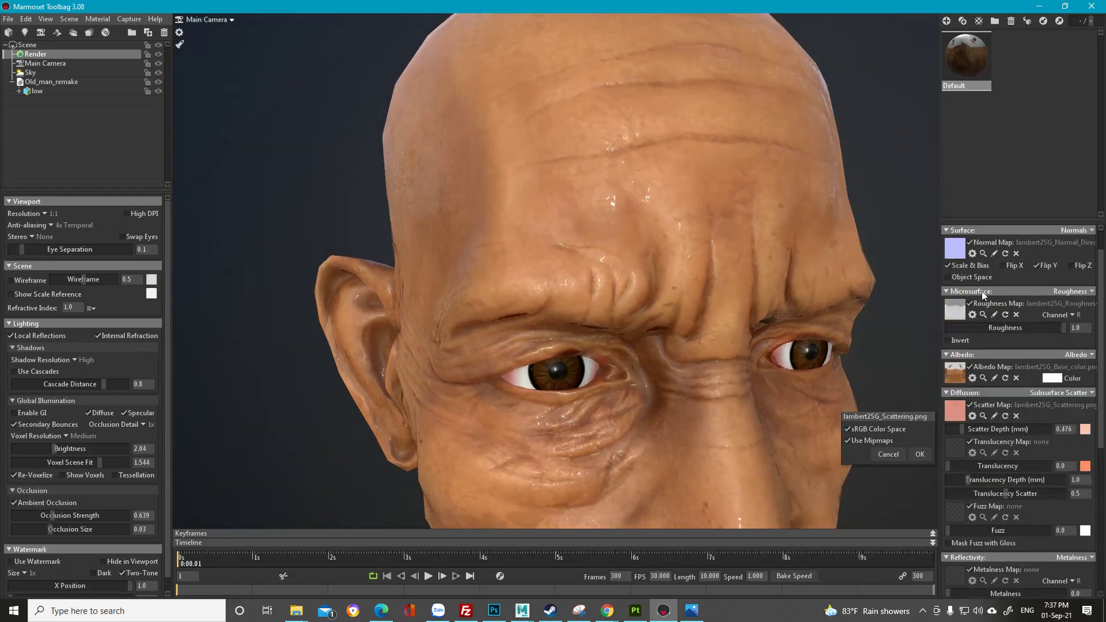
scroll(983, 294, "down", 4)
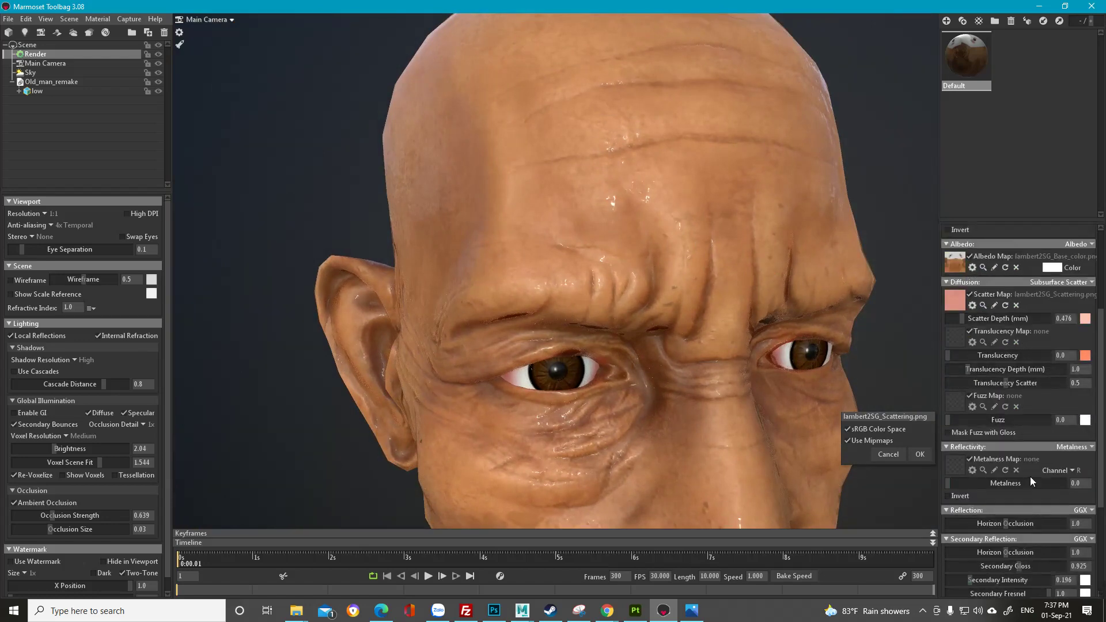
scroll(1031, 481, "up", 5)
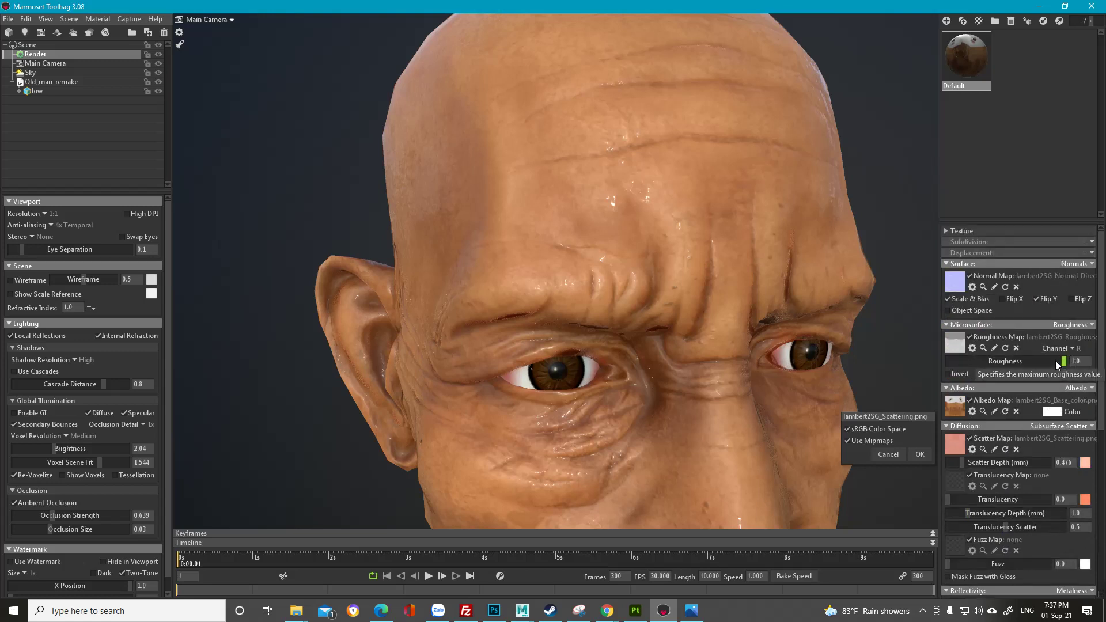
scroll(1055, 361, "down", 7)
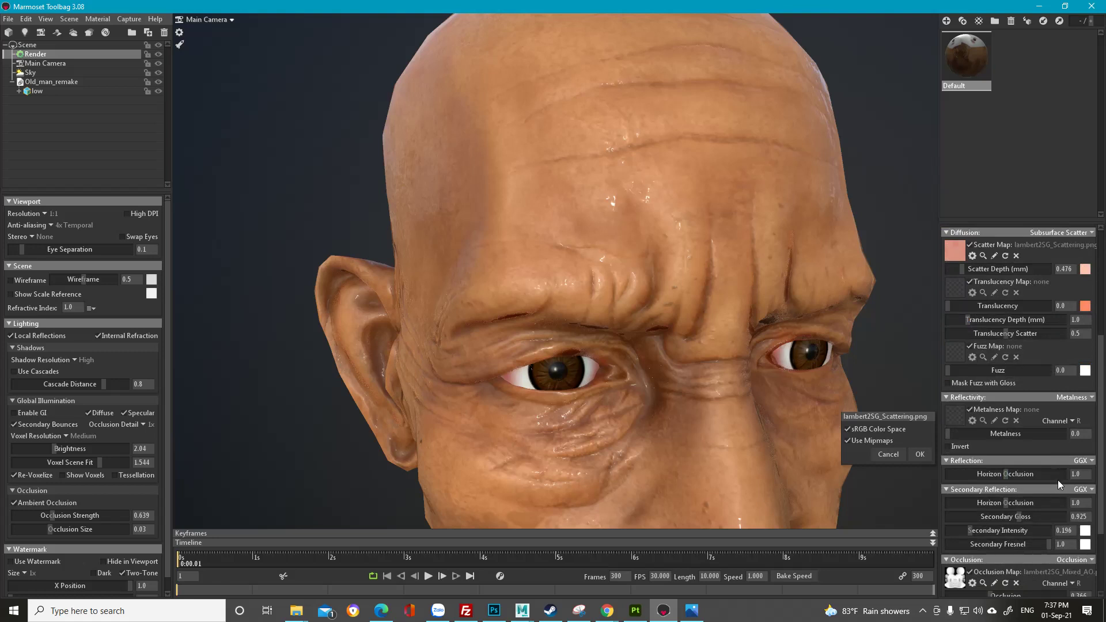
Step: Set the secondary gloss to 0.903 and check the highlights across the whole face
mouse_move(962, 518)
left_mouse_down()
mouse_move(917, 518)
mouse_move(1093, 515)
mouse_move(1000, 517)
mouse_move(1019, 515)
left_mouse_up()
middle_click_drag(724, 386, 701, 327)
left_click_drag(701, 327, 720, 343)
middle_click_drag(720, 343, 677, 241)
scroll(677, 241, "down", 5)
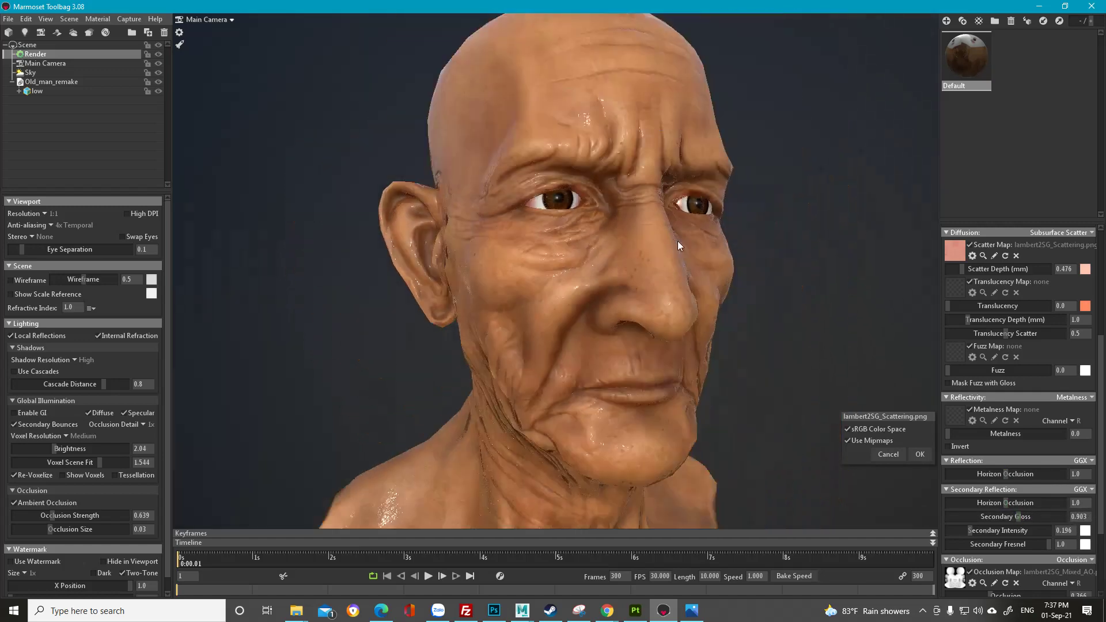
left_click_drag(678, 241, 697, 251)
scroll(697, 252, "up", 4)
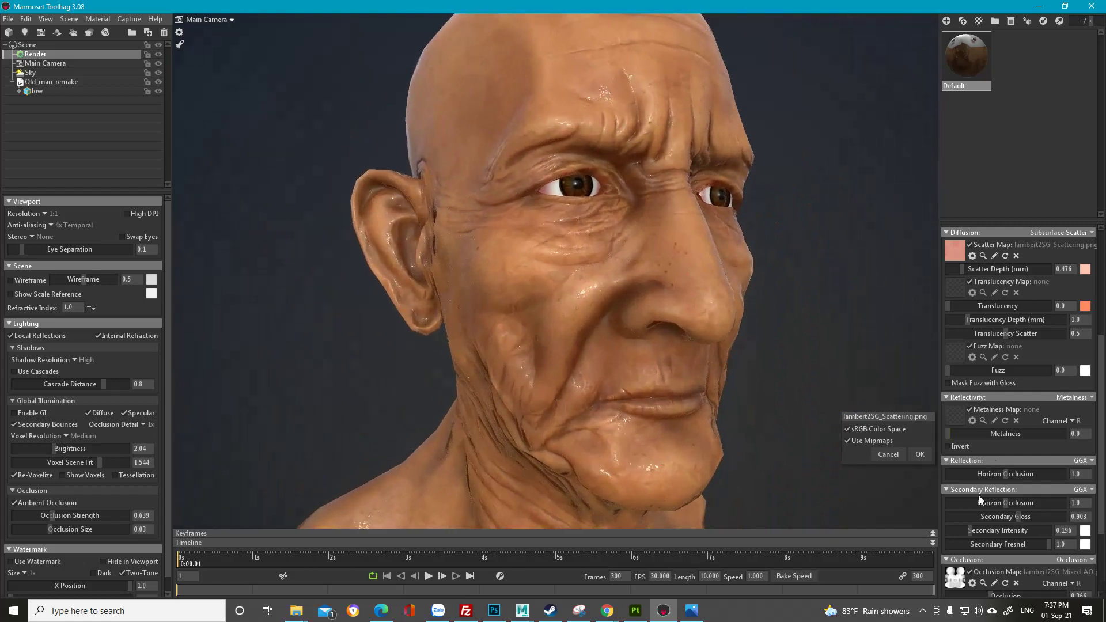
Step: Try a secondary intensity of 0.074, settle it at 0.116, and check the ear, neck and shoulder
left_click_drag(983, 529, 962, 529)
left_click_drag(742, 329, 620, 146)
left_click_drag(699, 319, 675, 285)
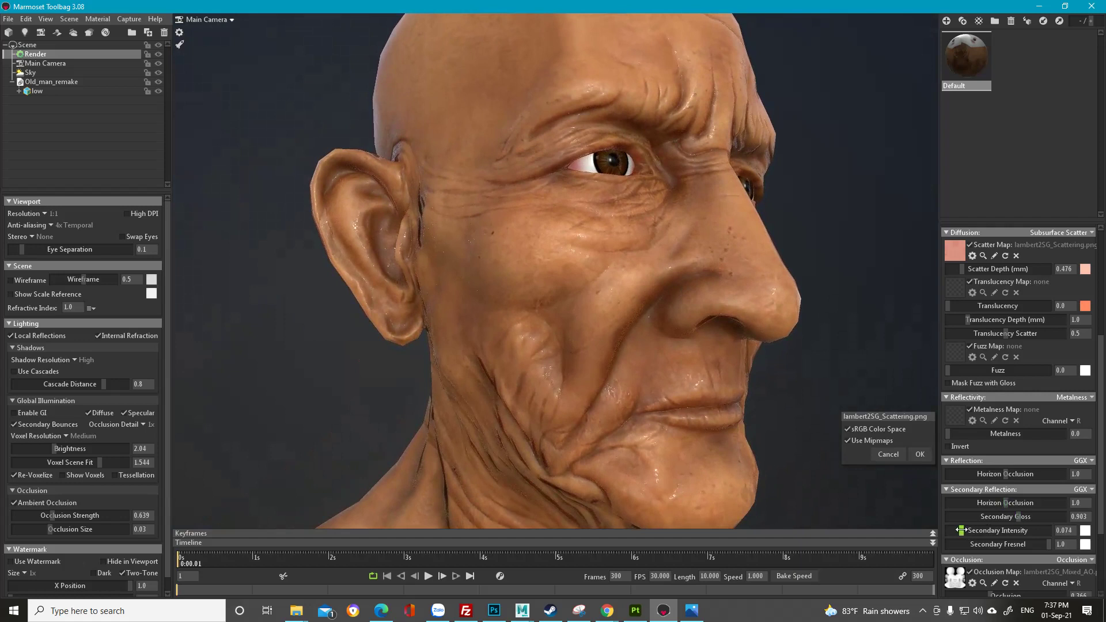
mouse_move(958, 528)
left_mouse_down()
mouse_move(1020, 516)
mouse_move(960, 530)
mouse_move(1011, 516)
left_mouse_up()
left_click_drag(698, 350, 553, 337)
middle_click_drag(553, 337, 554, 267)
right_click_drag(554, 267, 537, 376)
left_click_drag(537, 375, 455, 368)
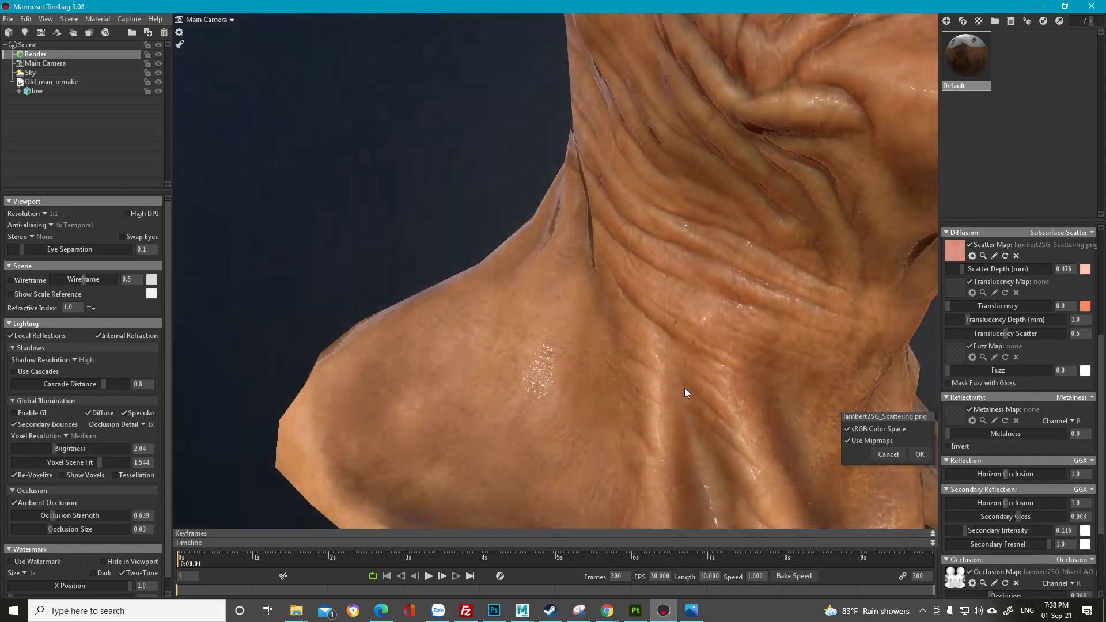
Step: Lower the secondary gloss to 0.561, check the whole bust, and accept the scatter map's texture settings
left_click_drag(1010, 521, 1001, 516)
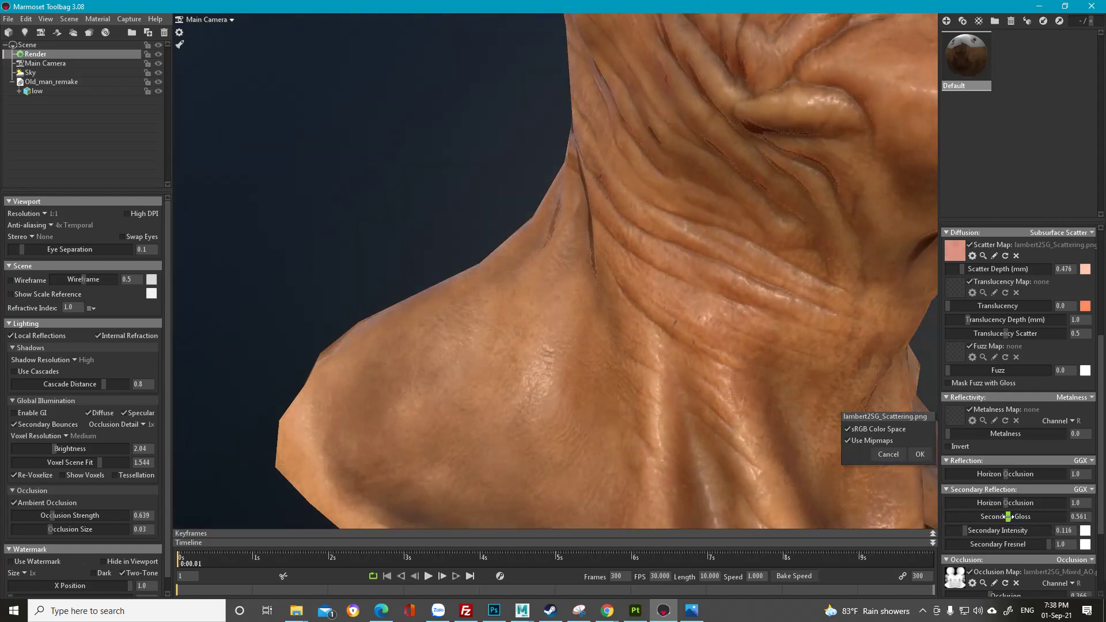
scroll(555, 285, "down", 5)
middle_click_drag(554, 285, 554, 414)
middle_click_drag(590, 329, 572, 385)
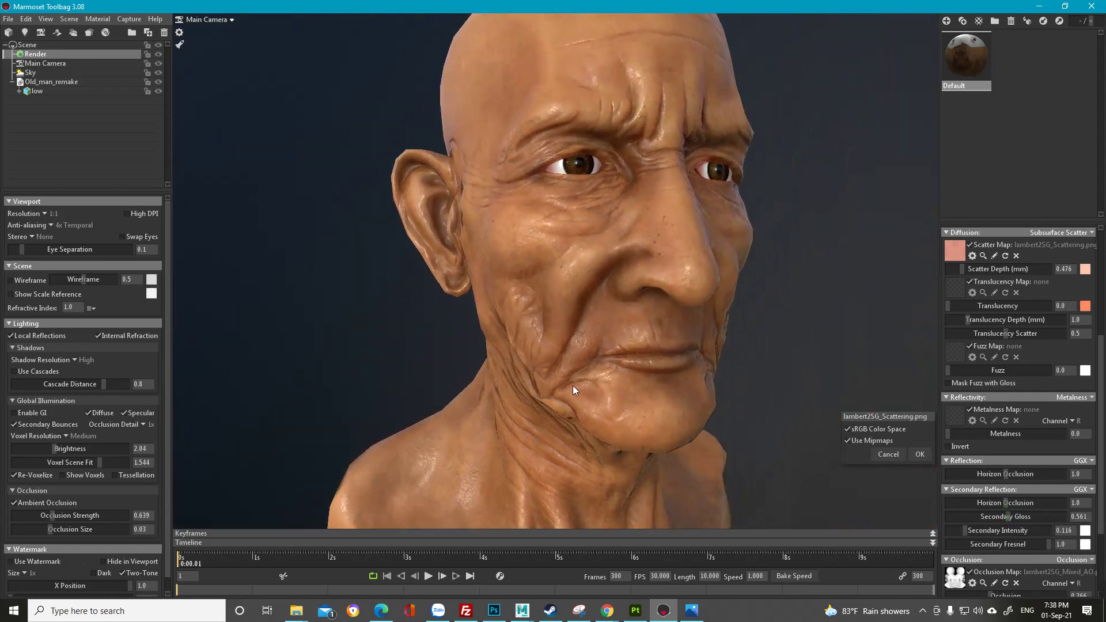
mouse_move(573, 386)
left_mouse_down()
mouse_move(511, 385)
mouse_move(564, 378)
left_mouse_up()
right_click_drag(565, 378, 471, 242)
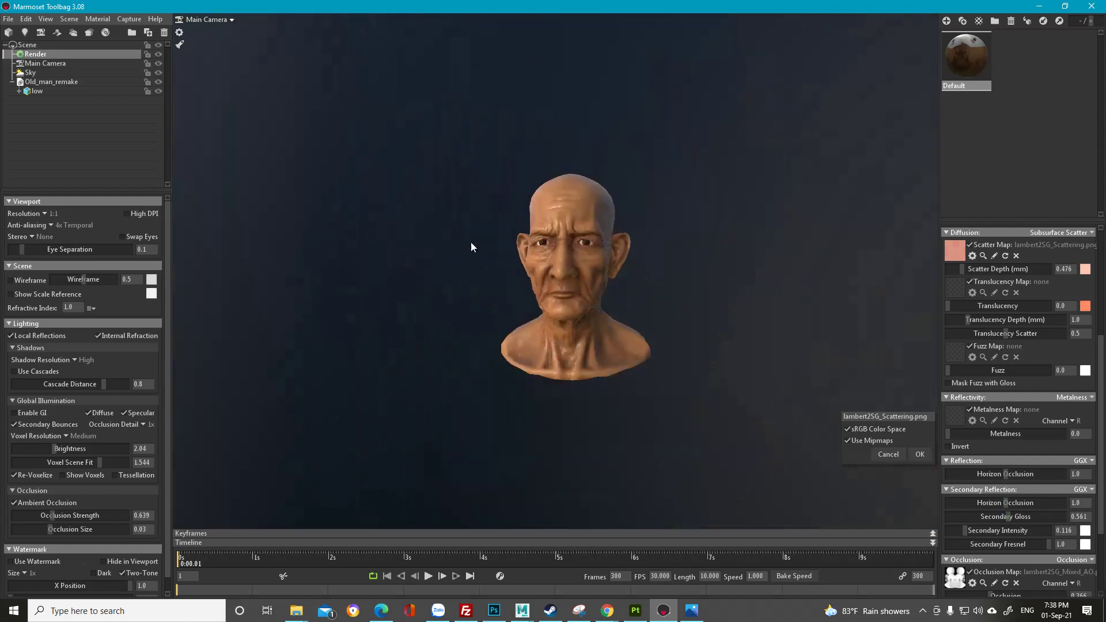
left_click_drag(471, 242, 595, 289)
right_click_drag(595, 289, 662, 390)
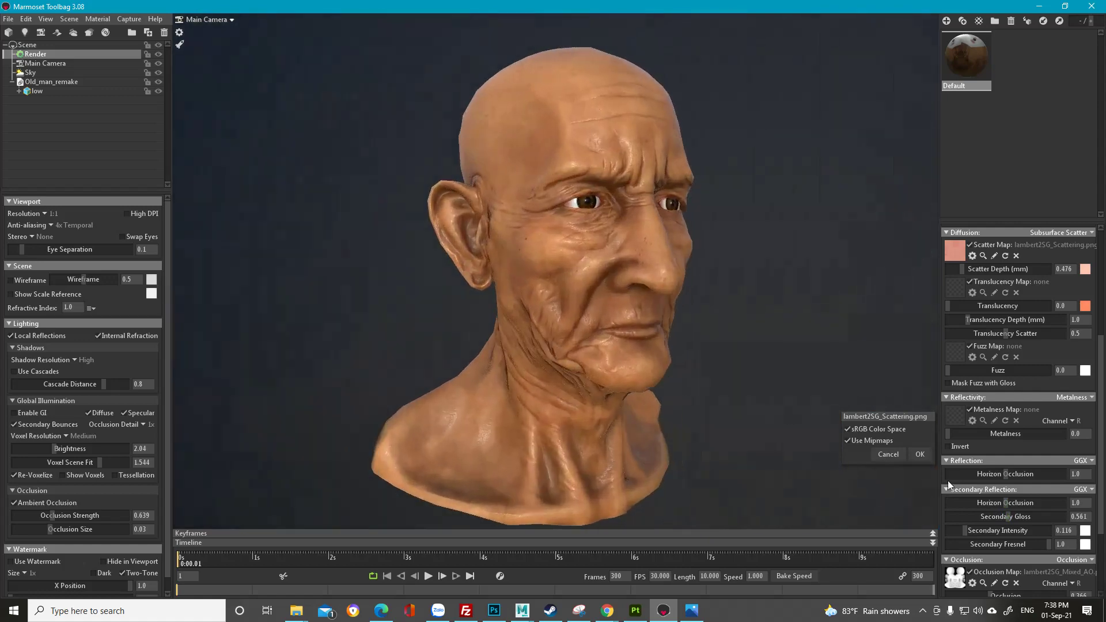
left_click(918, 456)
left_click_drag(611, 305, 580, 323)
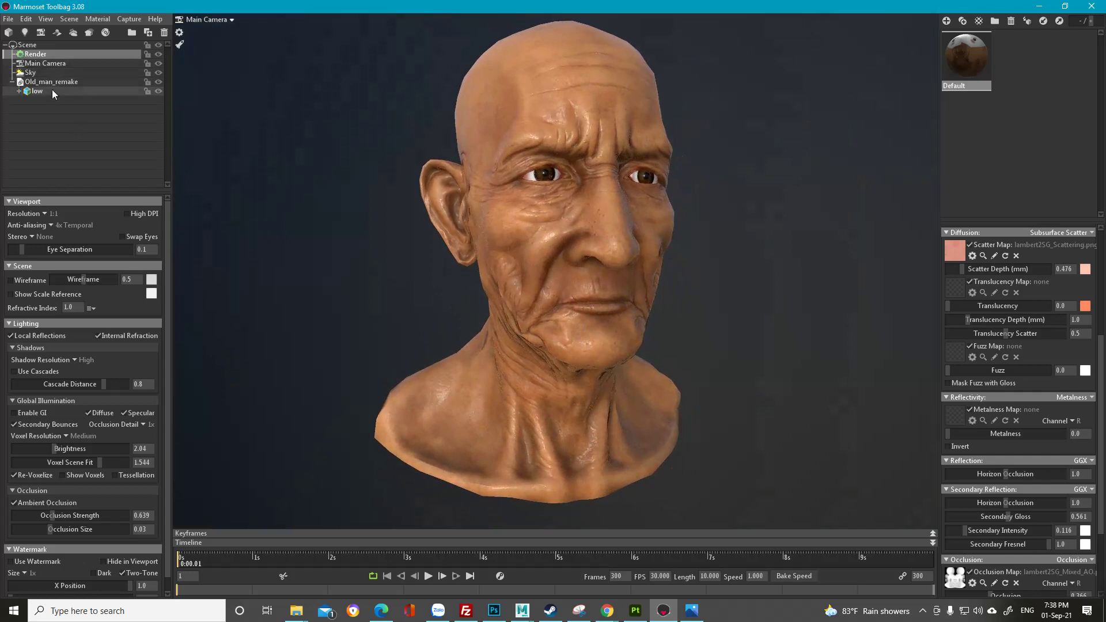
Step: Add a second camera to the scene, enable its Safe Frame, and fit the bust inside the frame
left_click(63, 64)
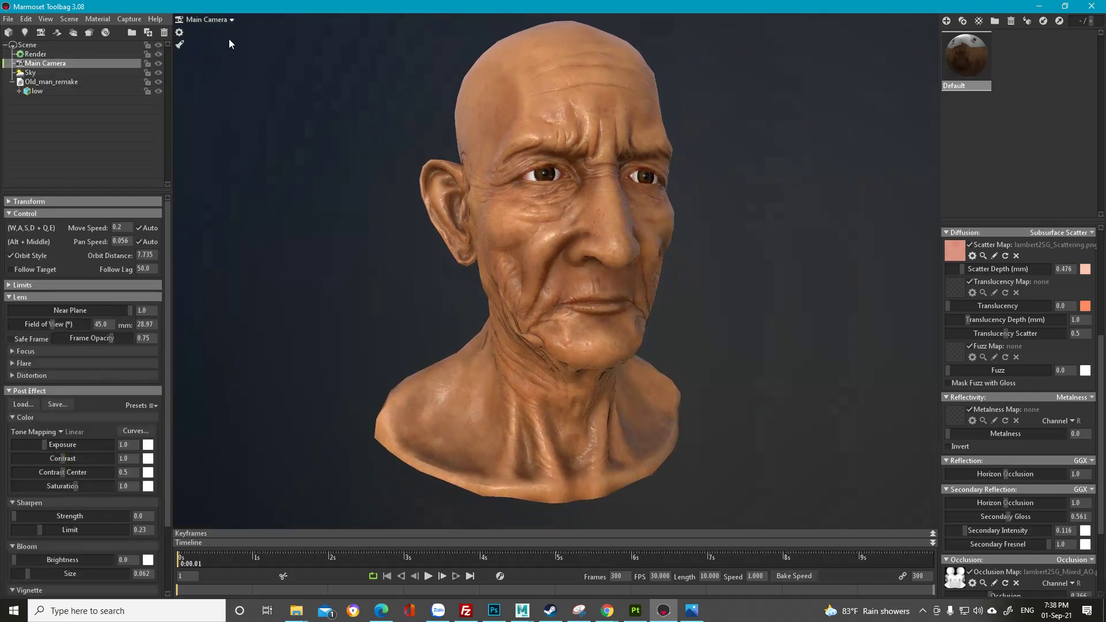
left_click(42, 33)
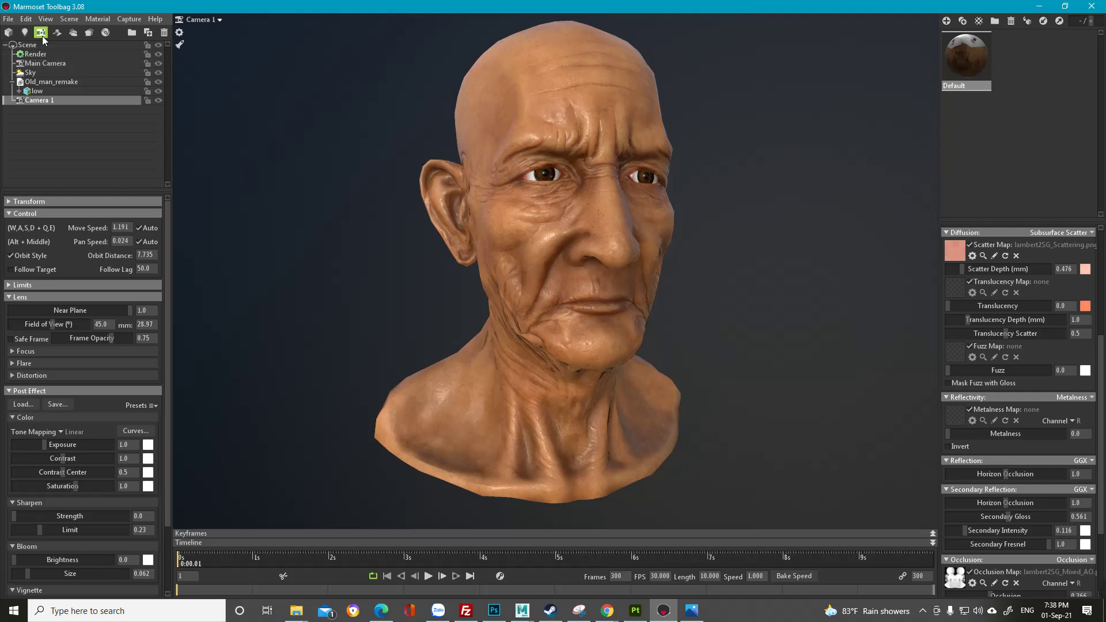
left_click(26, 337)
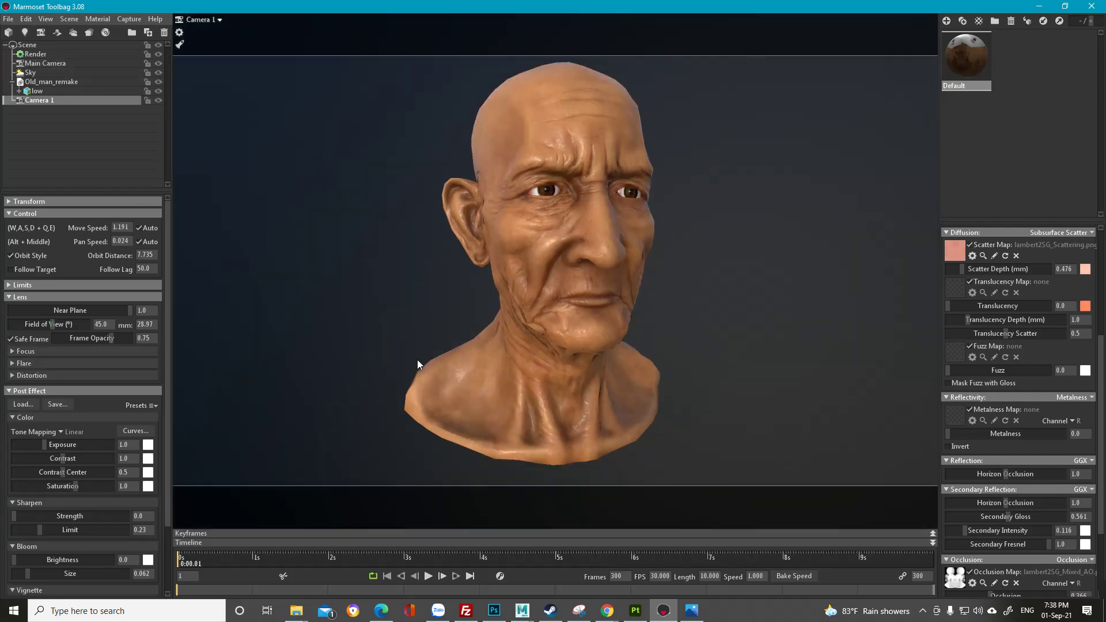
scroll(419, 364, "up", 2)
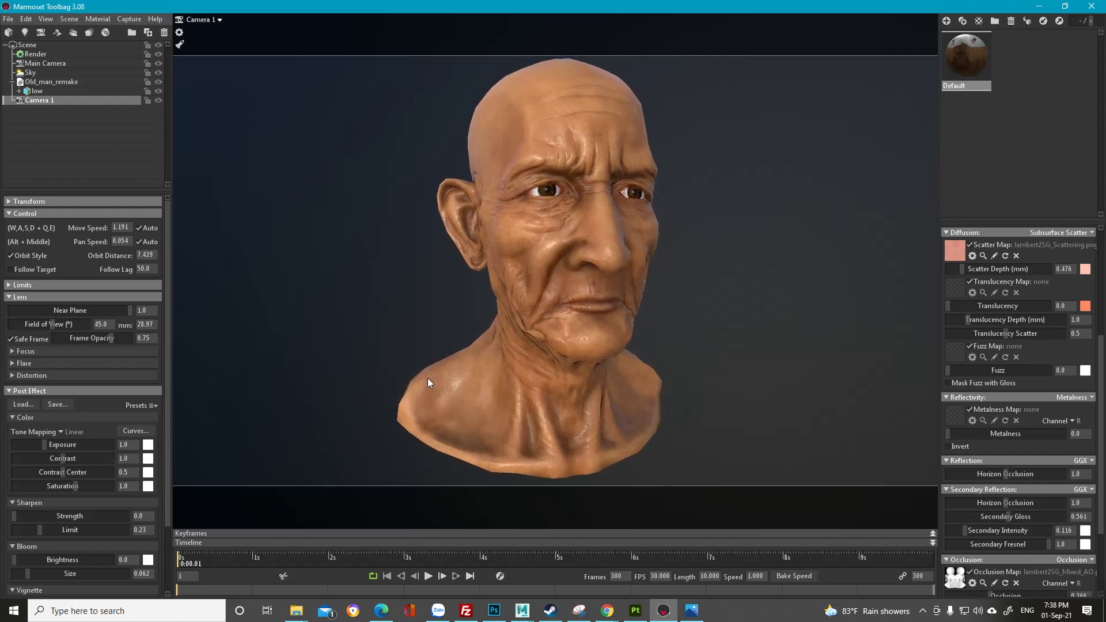
Step: Set the new camera's vignette strength to 1.224
scroll(84, 455, "down", 3)
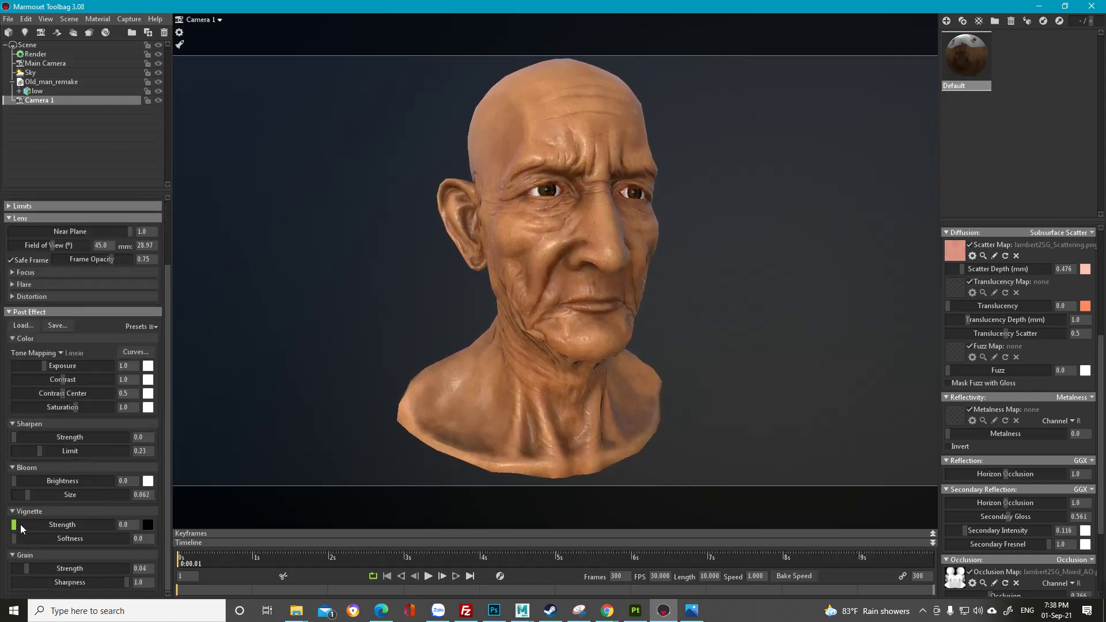
left_click_drag(21, 528, 91, 530)
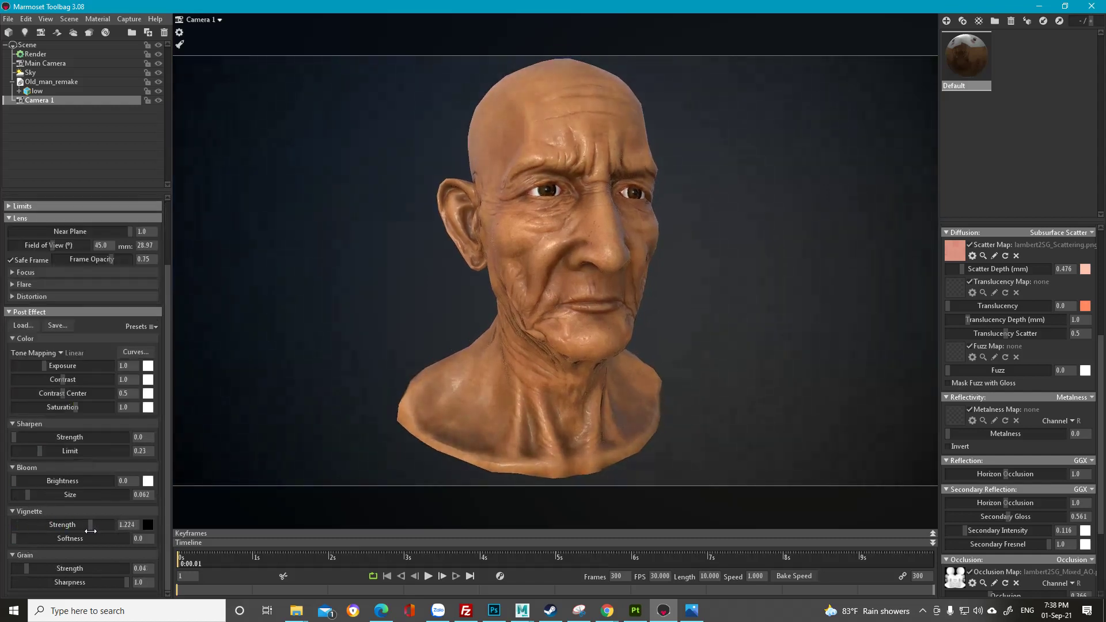
Step: Try bloom but keep its brightness at 0.0, and set the new camera's sharpen strength to 1.034
left_click_drag(480, 411, 378, 431)
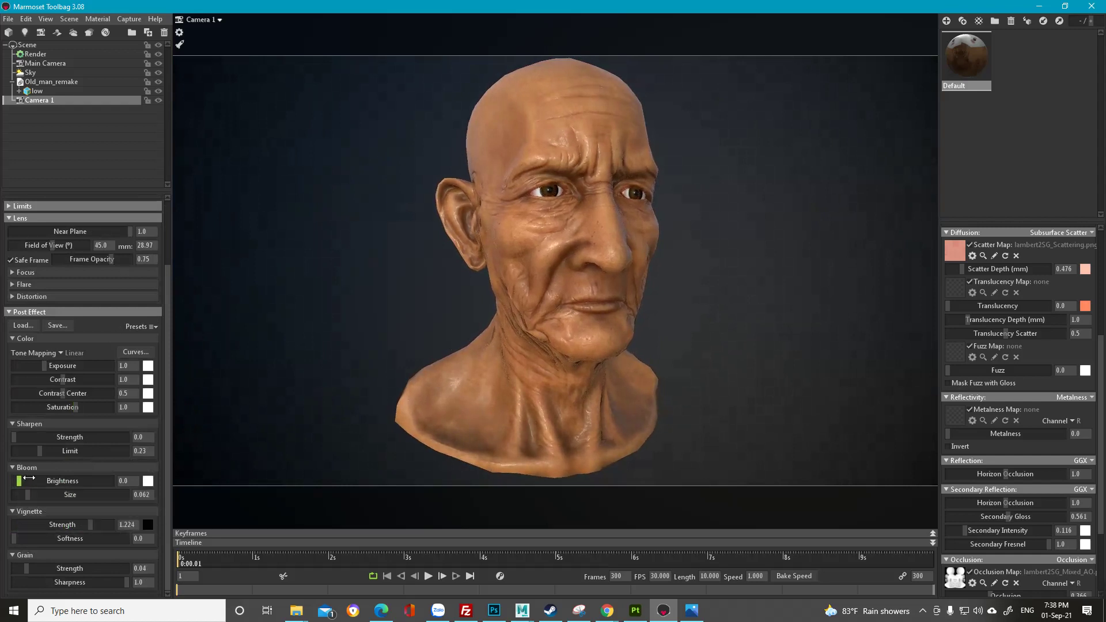
left_click_drag(29, 478, 2, 481)
mouse_move(56, 437)
left_mouse_down()
mouse_move(22, 437)
mouse_move(72, 437)
left_mouse_up()
scroll(468, 341, "up", 5)
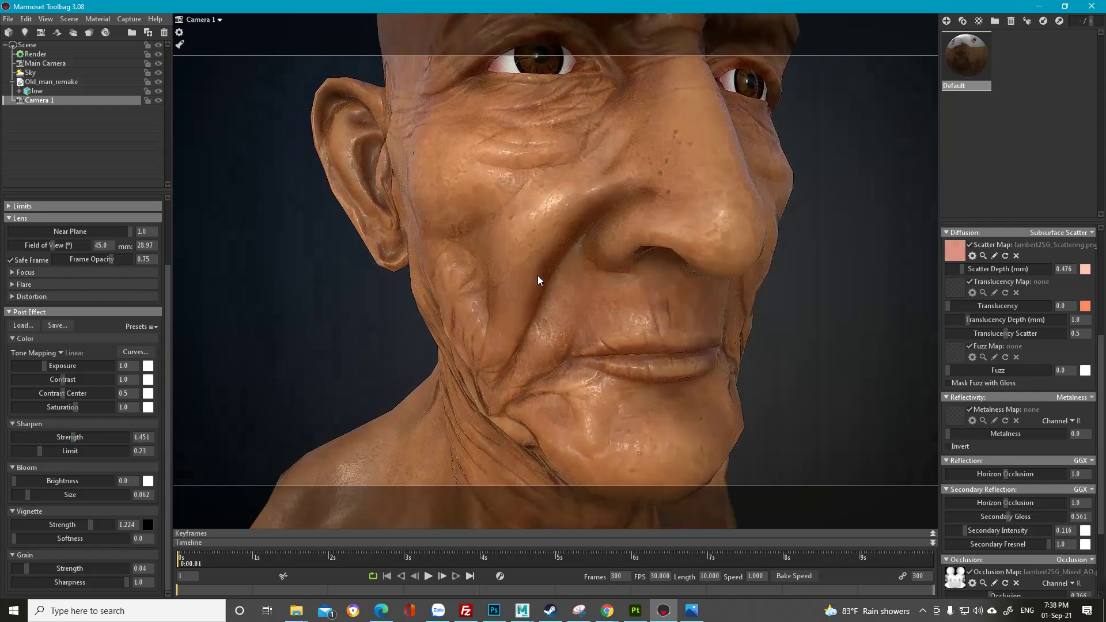
scroll(537, 280, "down", 5)
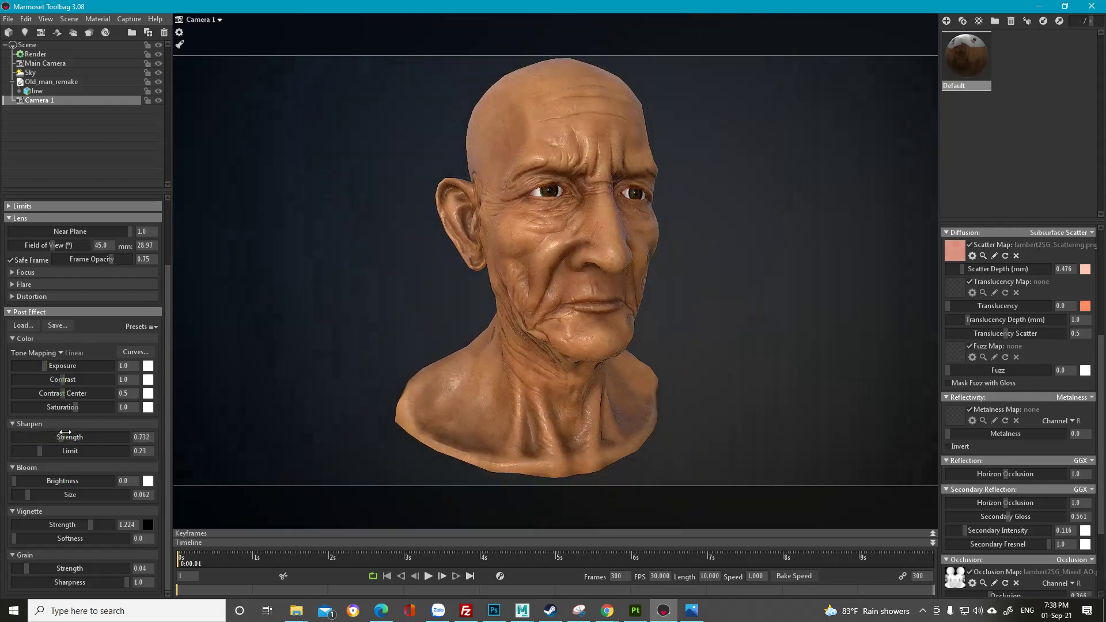
left_click_drag(492, 299, 516, 317)
mouse_move(664, 351)
left_mouse_down()
mouse_move(619, 360)
mouse_move(624, 369)
mouse_move(601, 362)
mouse_move(671, 381)
left_mouse_up()
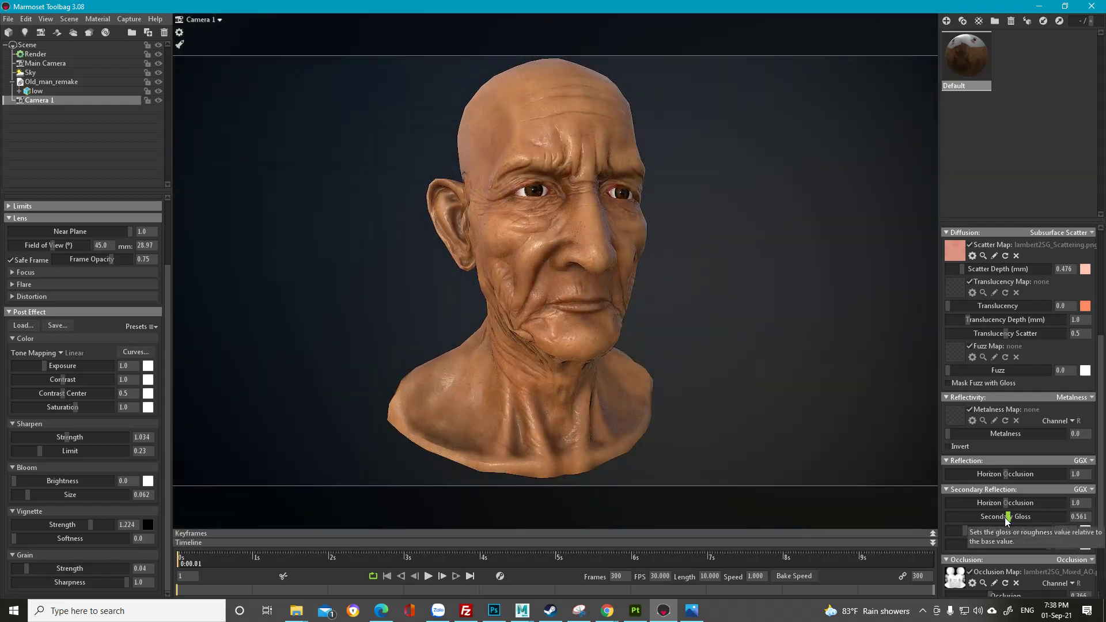
Step: Set the skin material's secondary gloss to 0.485 and secondary intensity to 0.094
left_click_drag(1004, 517, 1001, 516)
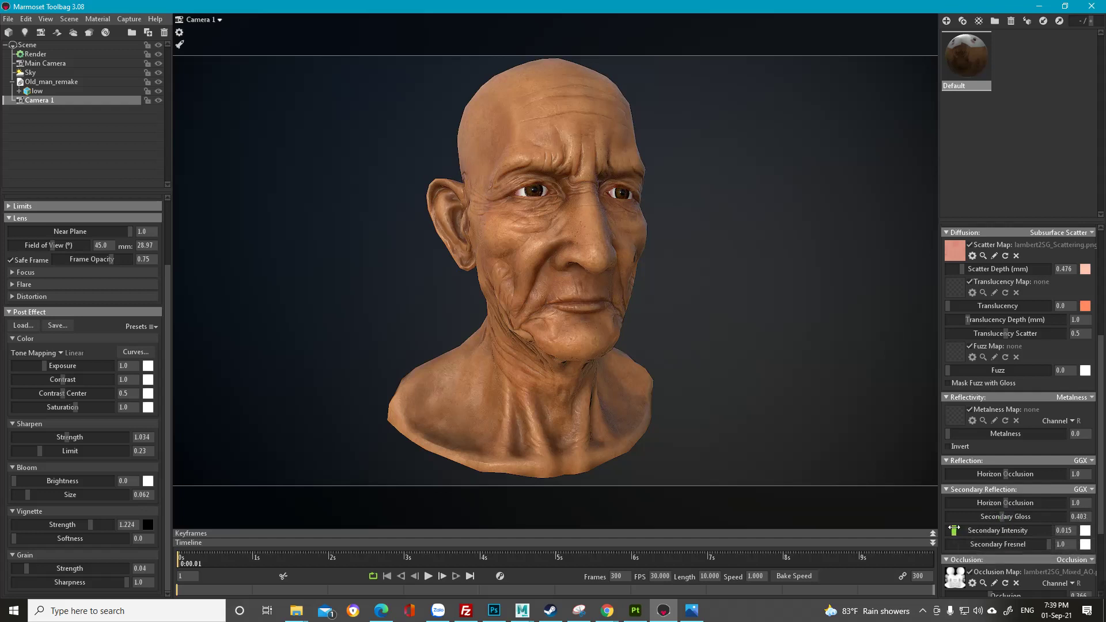
left_click_drag(953, 530, 963, 523)
mouse_move(675, 323)
left_mouse_down()
mouse_move(634, 328)
mouse_move(686, 331)
mouse_move(682, 322)
left_mouse_up()
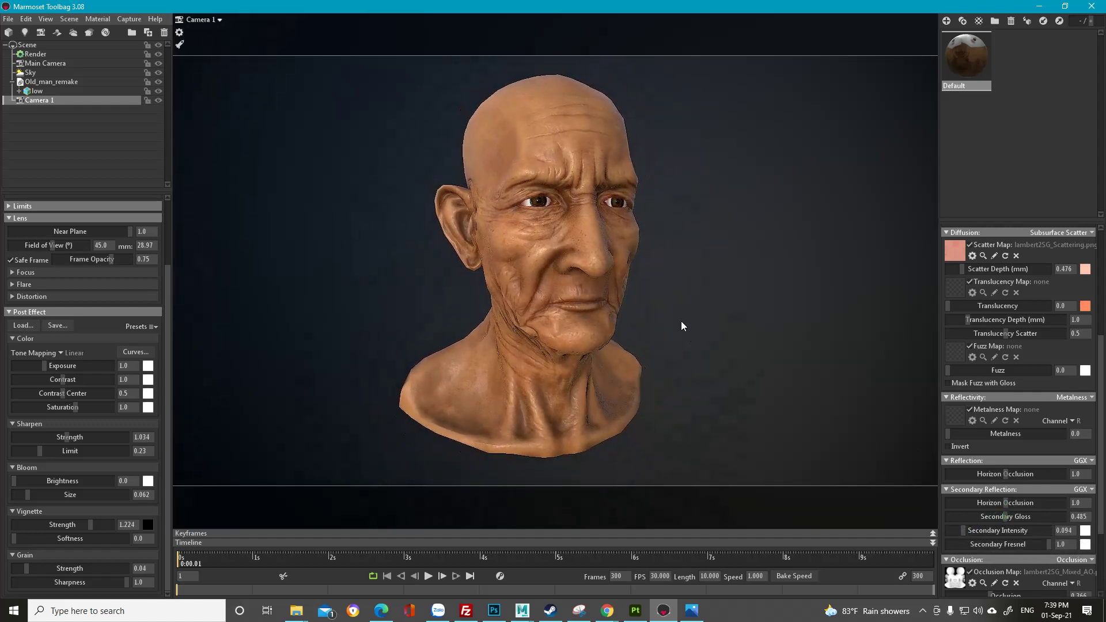
left_click(68, 71)
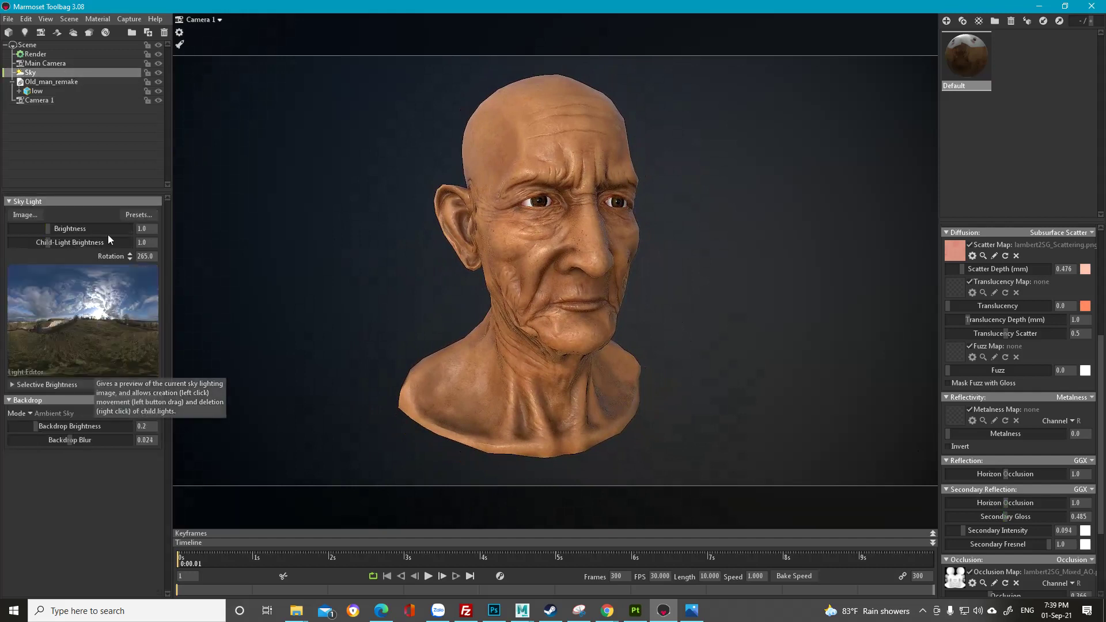
left_click(96, 314)
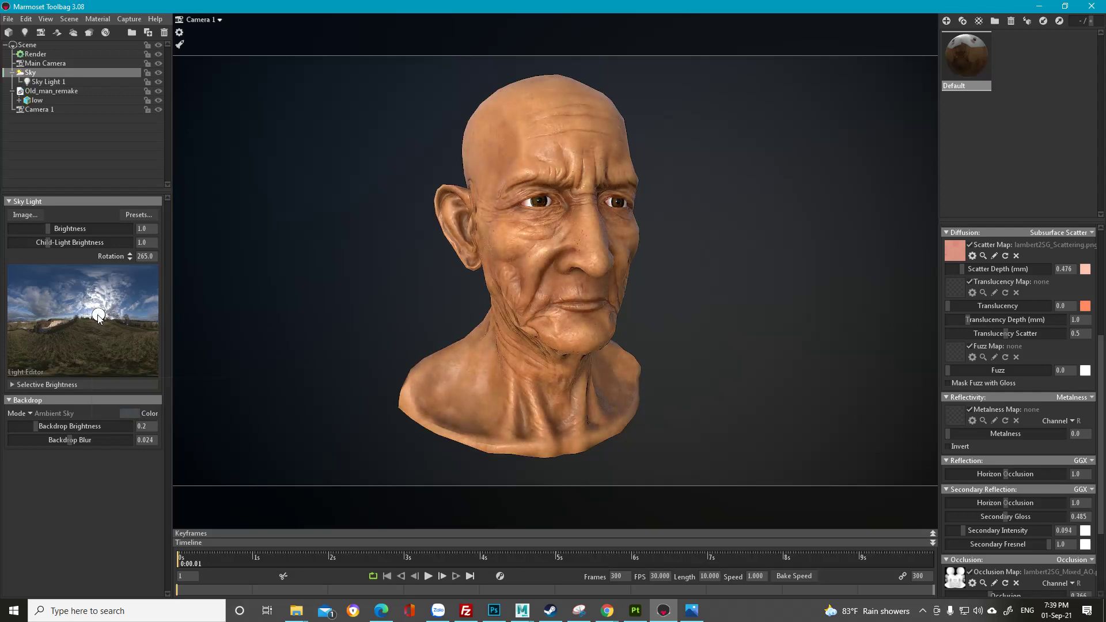
right_click(97, 316)
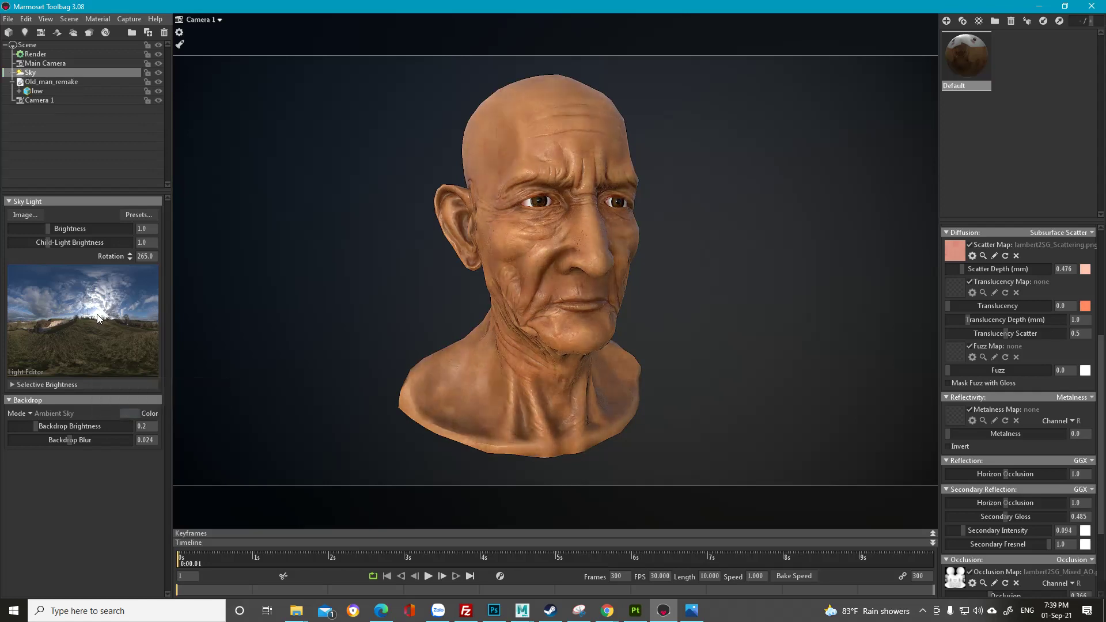
Step: Collapse the Old_man_remake group, add a spot light, and move it up beside the bust's visible ear
left_click(44, 101)
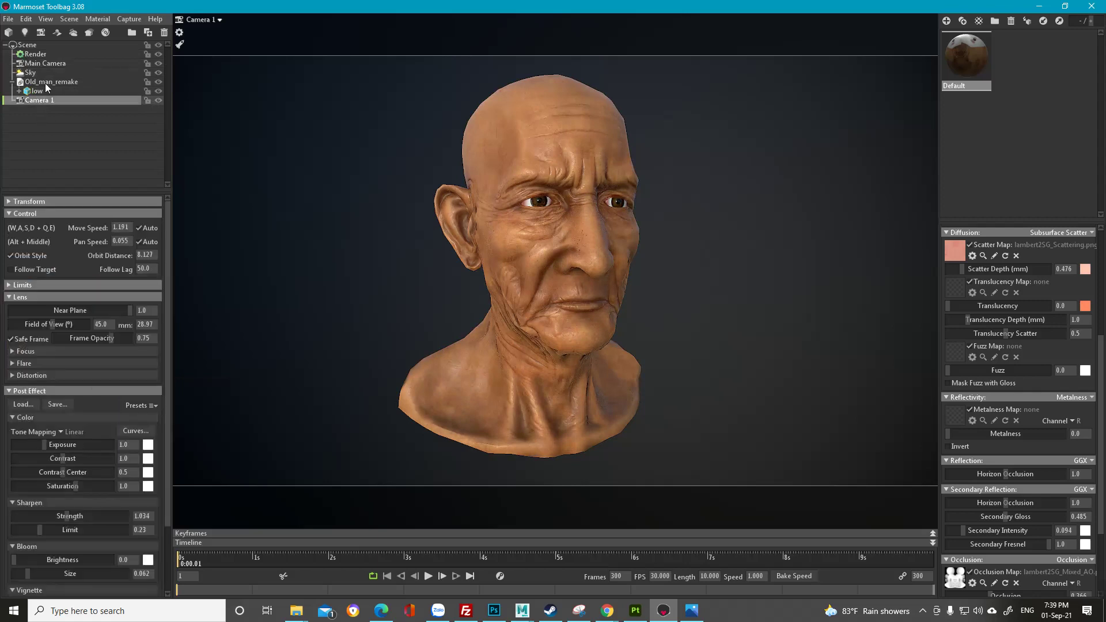
left_click(12, 82)
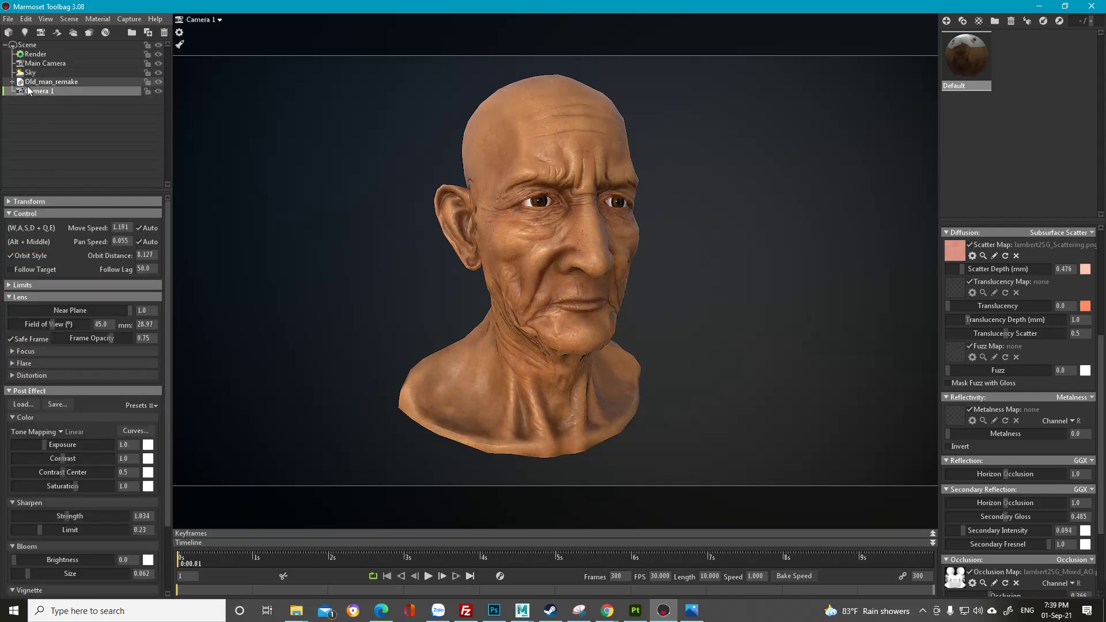
left_click(26, 33)
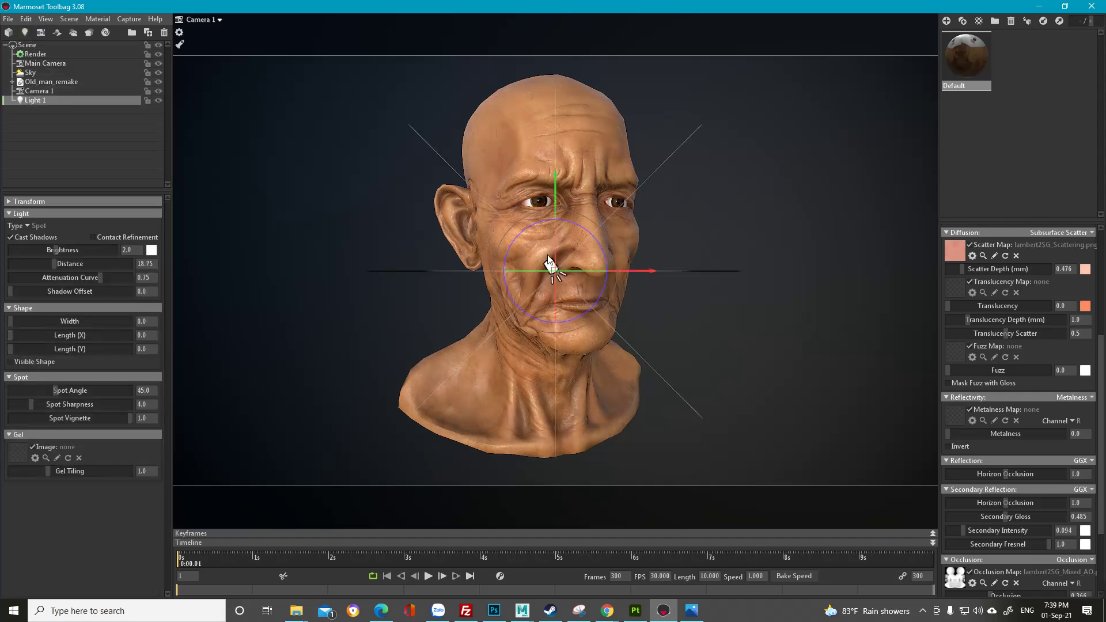
left_click_drag(554, 271, 311, 158)
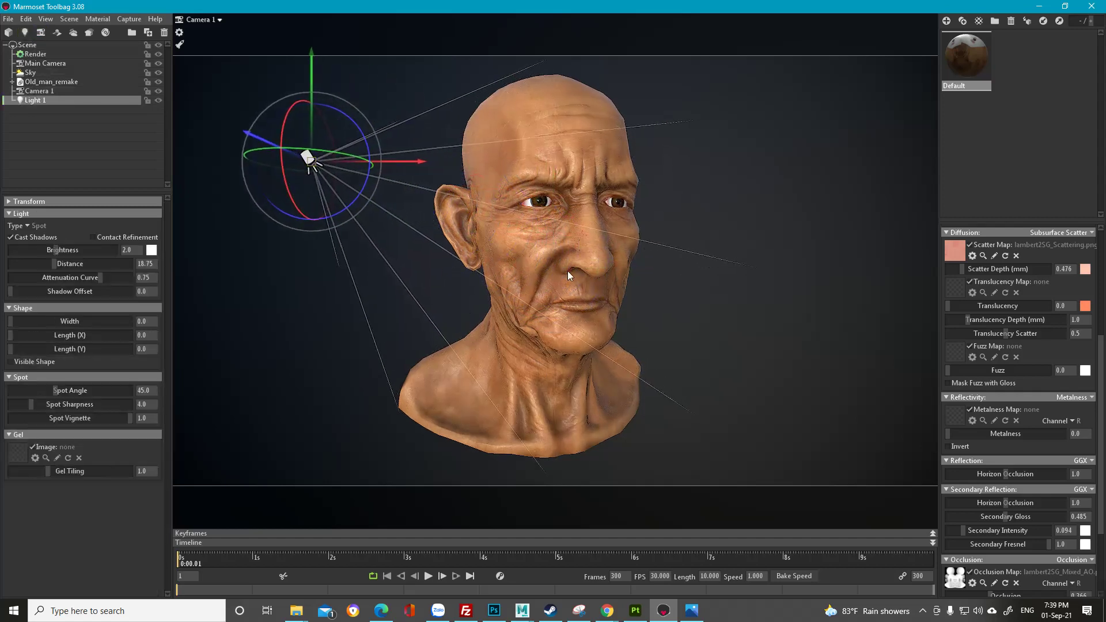
Step: Using the Main Camera view, raise the spot light above the front of the head, aimed at the bust, and return to Camera 1
left_click(219, 21)
left_click(262, 25)
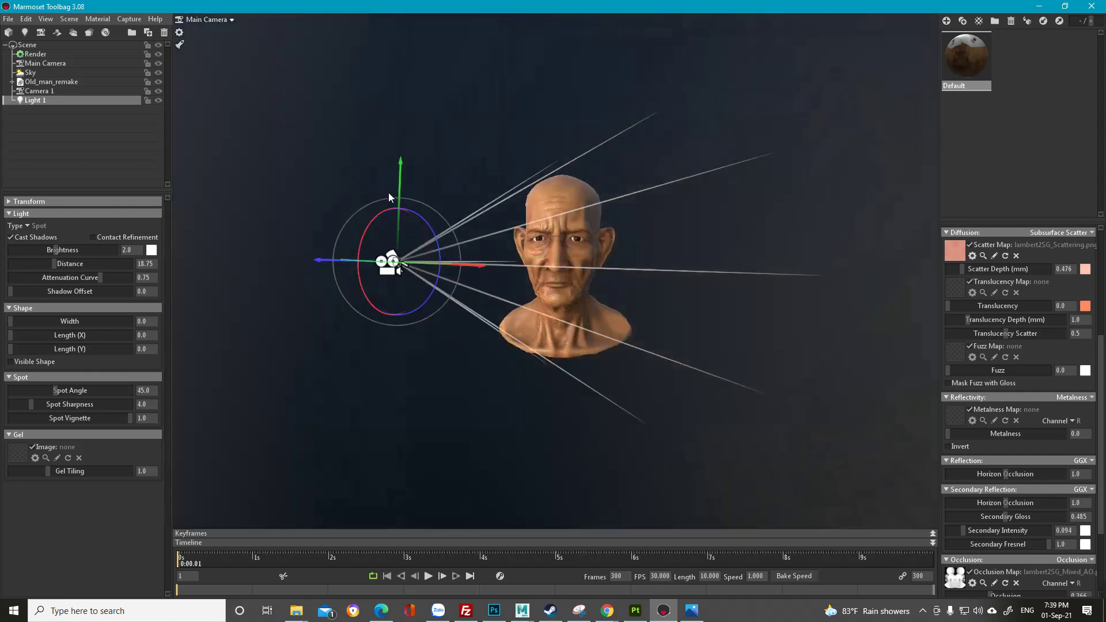
left_click_drag(388, 193, 363, 203)
left_click_drag(356, 282, 356, 195)
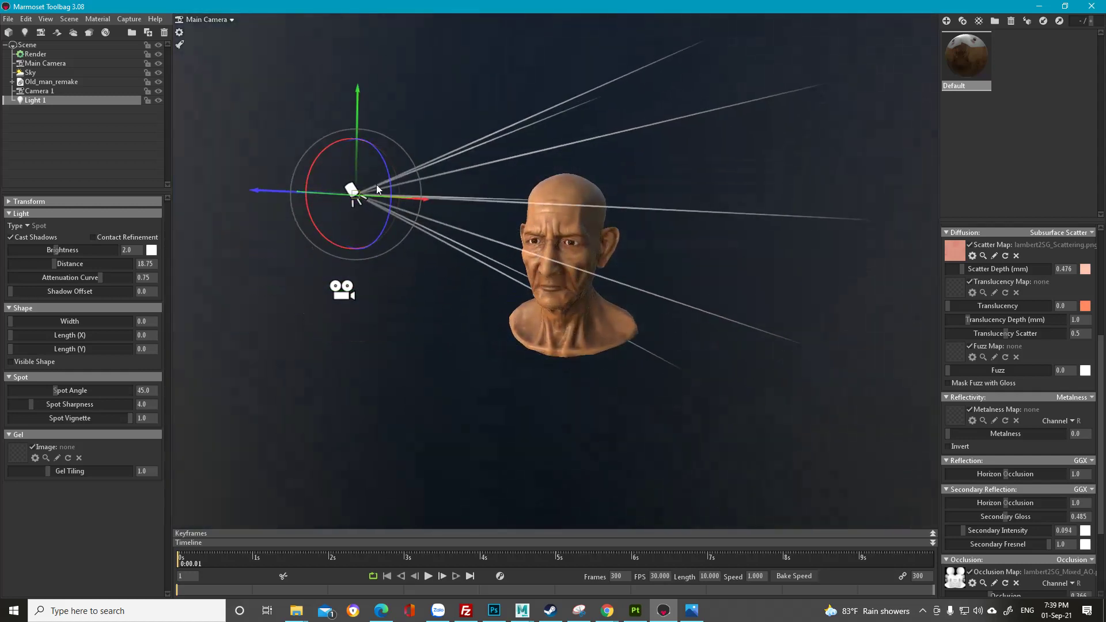
left_click_drag(404, 150, 496, 161)
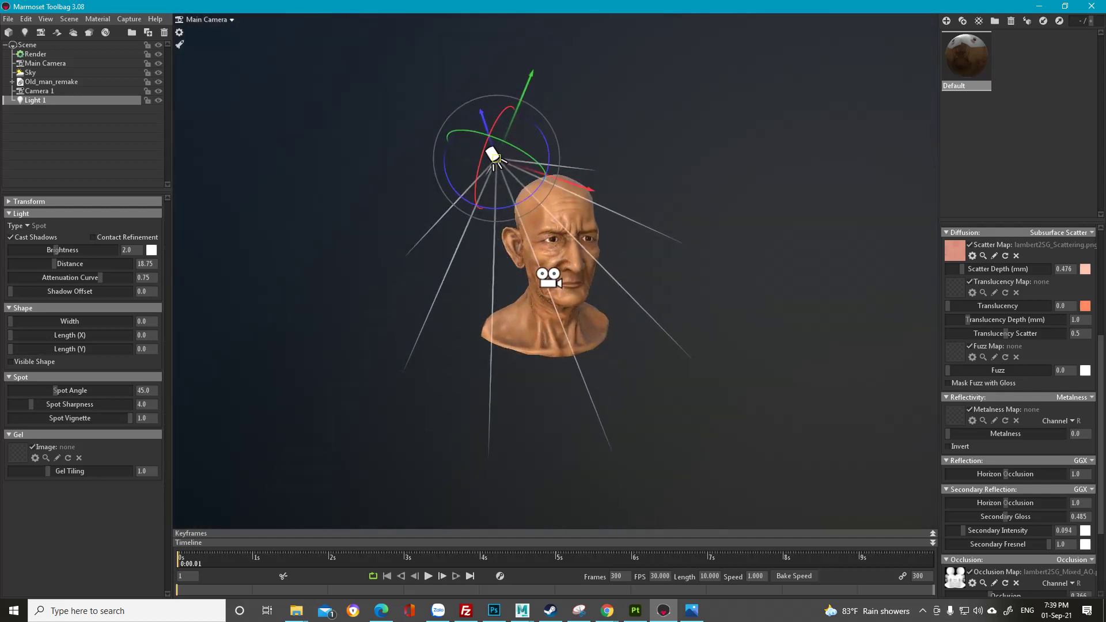
scroll(593, 244, "up", 2)
left_click(234, 19)
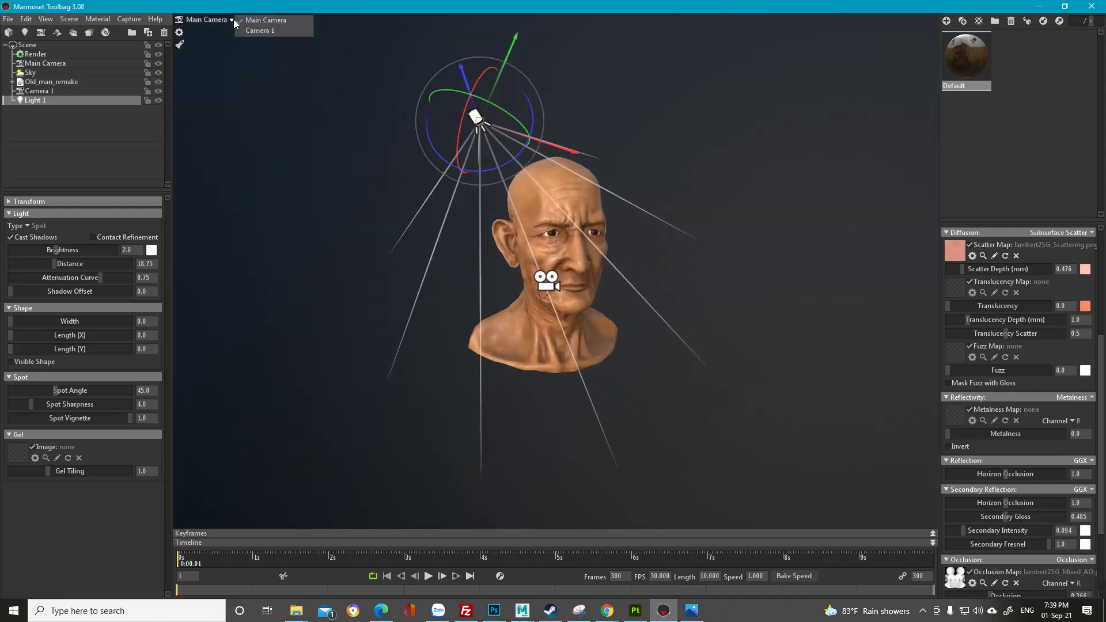
left_click(288, 30)
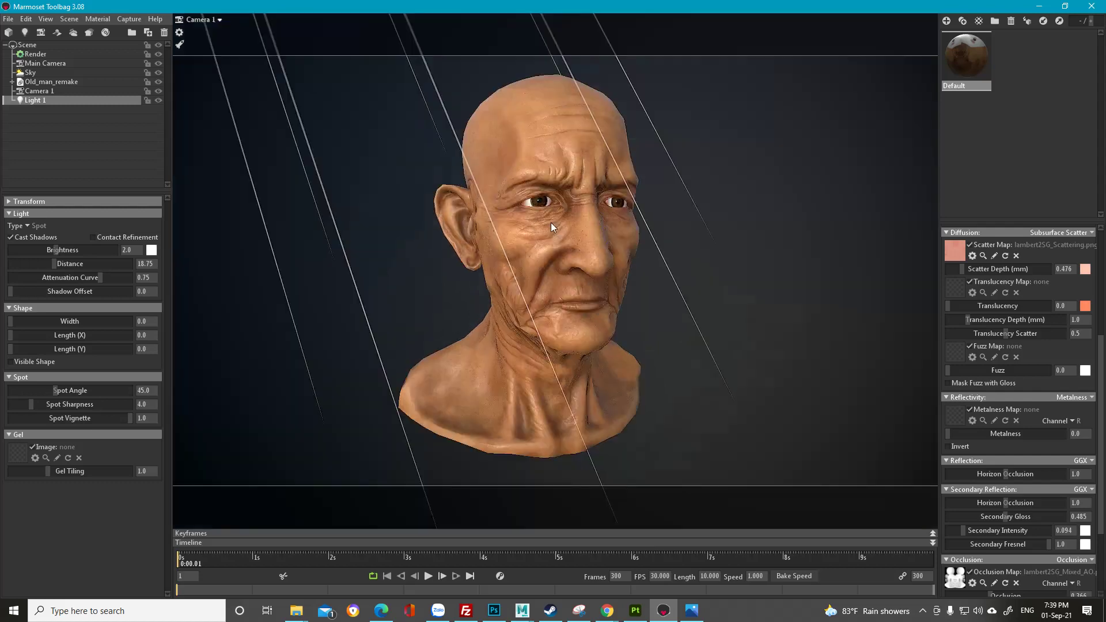
Step: Set the spot light's brightness to 5.226, and lock Camera 1 with the bust framed slightly larger
left_click_drag(59, 250, 65, 250)
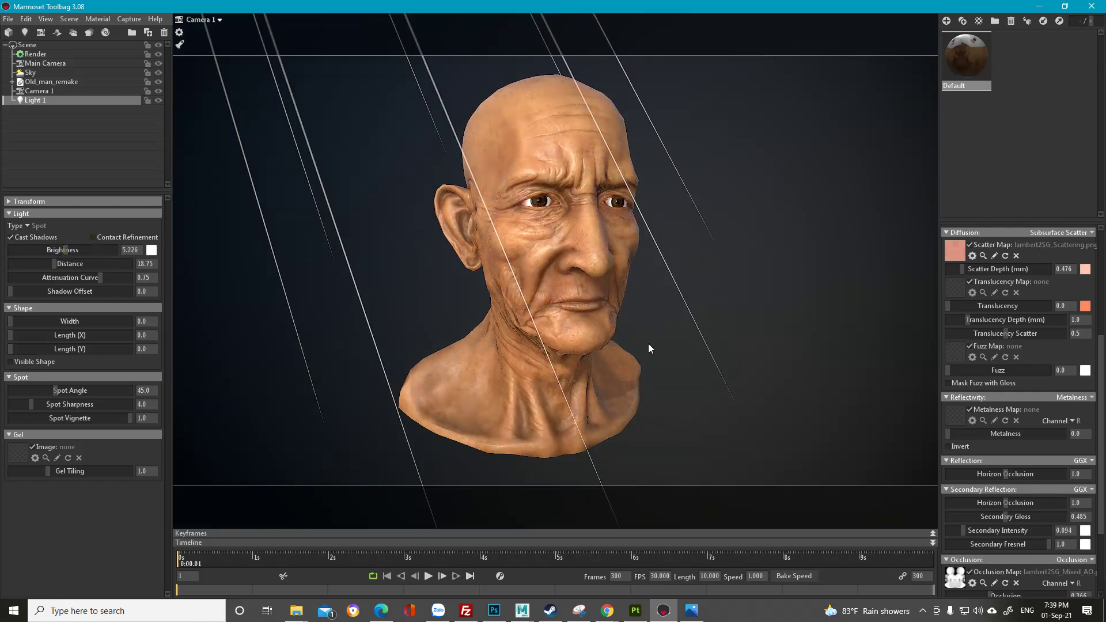
left_click_drag(648, 345, 610, 369)
scroll(610, 373, "up", 2)
left_click_drag(436, 196, 509, 257)
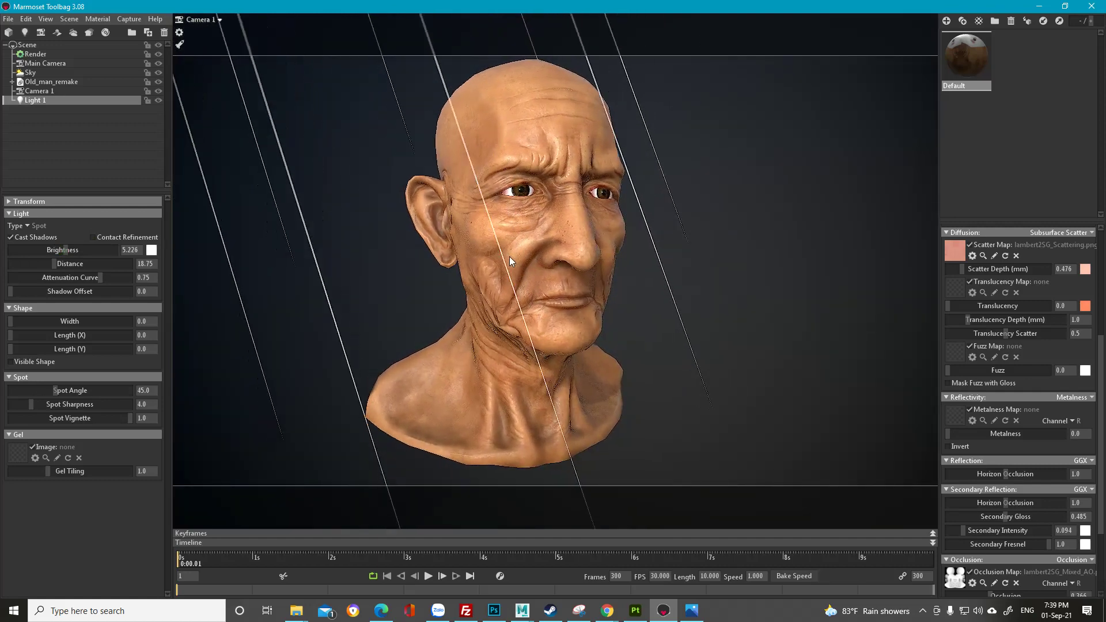
left_click(147, 91)
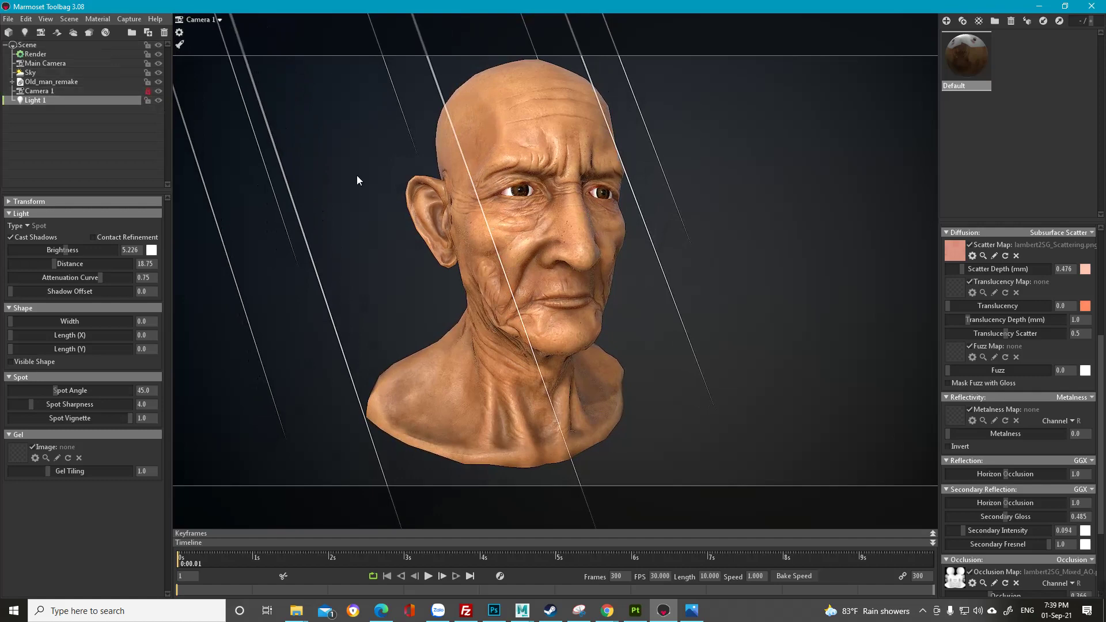
Step: Examine the lit bust from the side, front and three-quarter angles through the Main Camera, and return to Camera 1
left_click(218, 20)
left_click(242, 22)
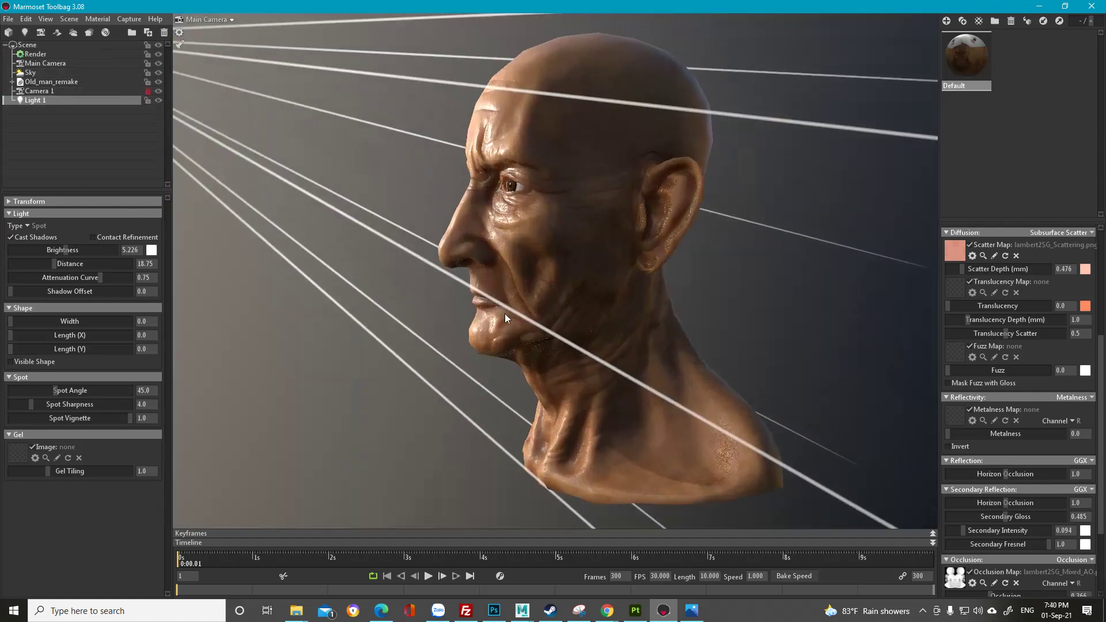
left_click_drag(504, 313, 606, 300)
scroll(593, 302, "up", 5)
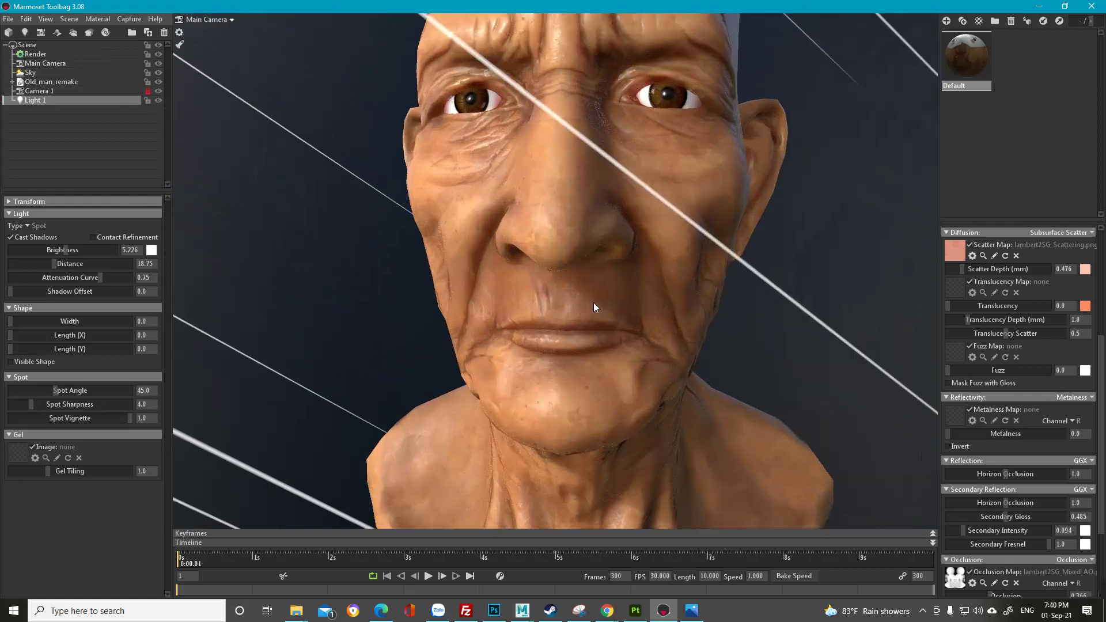
scroll(594, 302, "down", 5)
left_click_drag(485, 251, 456, 283)
left_click_drag(561, 225, 770, 173)
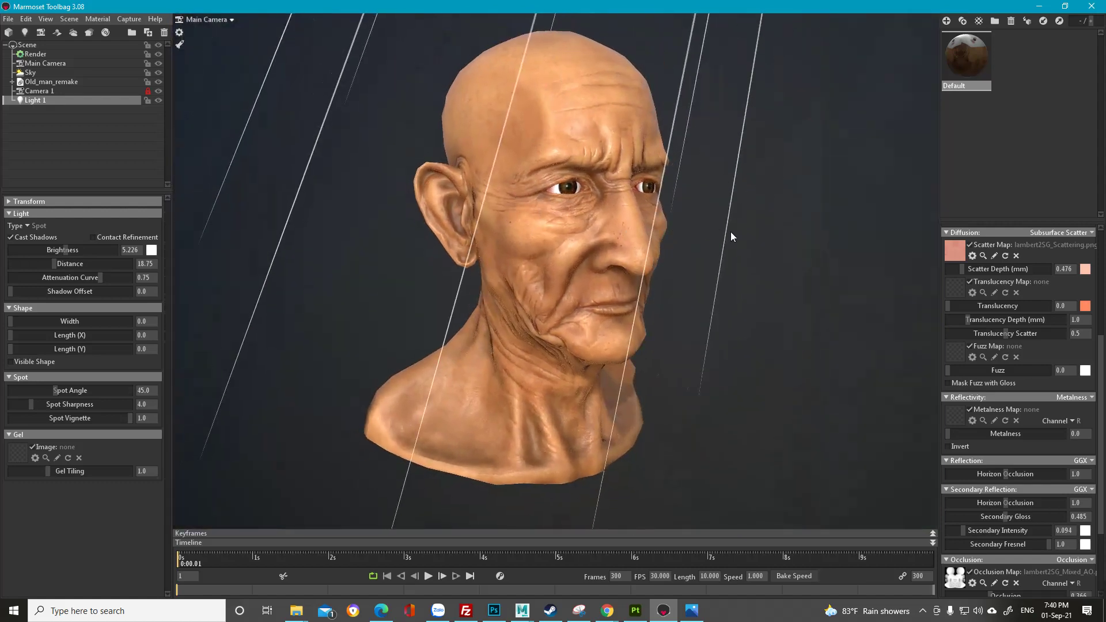
left_click_drag(730, 231, 701, 226)
scroll(700, 227, "down", 1)
left_click(221, 20)
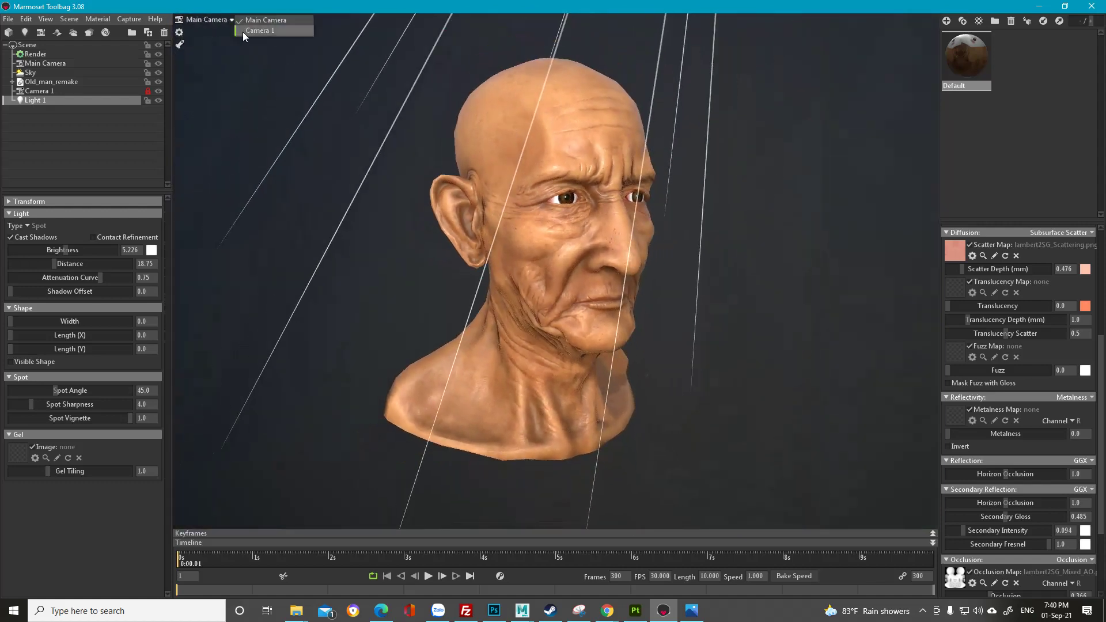
left_click(243, 32)
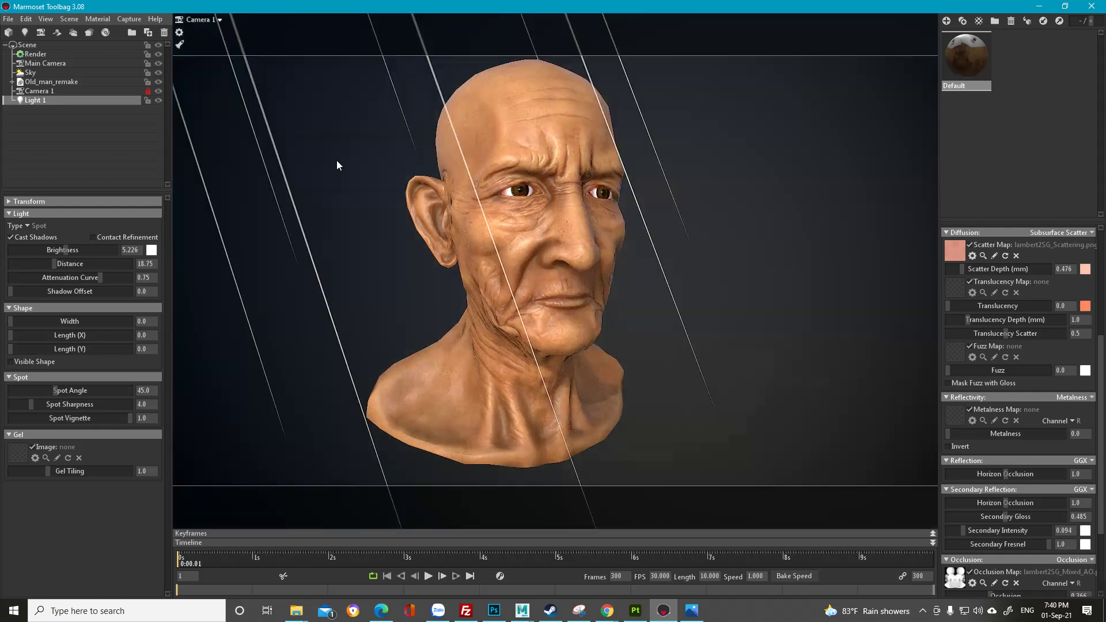
Step: Duplicate the spot light and, in the Main Camera view, move the copy across to the other side of the head
left_click(54, 106)
left_click(55, 101)
key("ctrl+d")
left_click(219, 21)
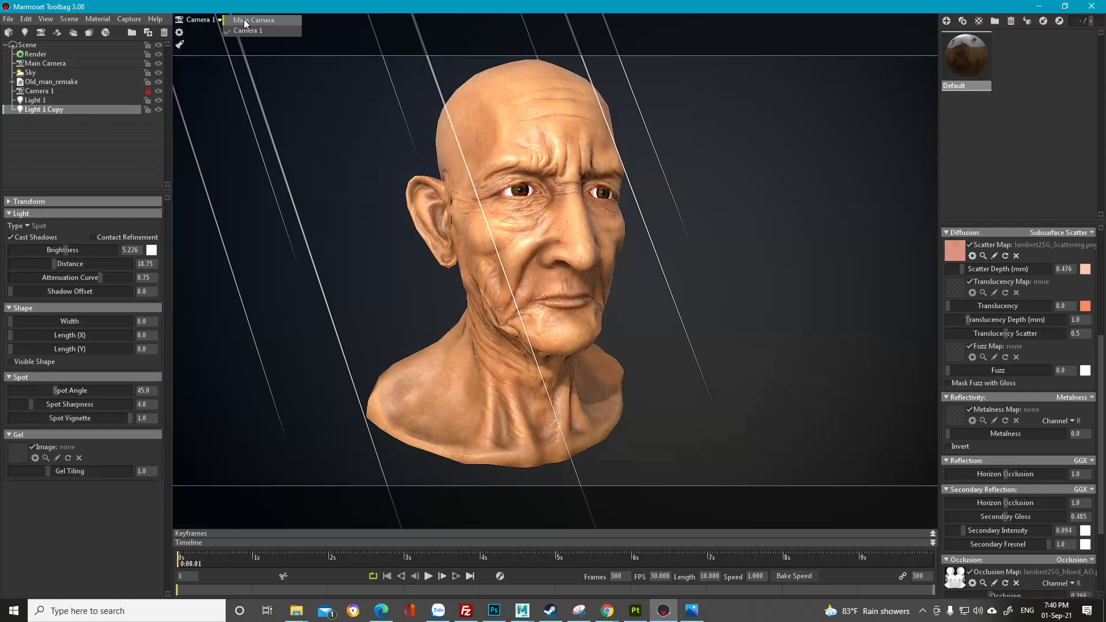
left_click(245, 21)
right_click_drag(404, 167, 422, 212, "alt")
left_click_drag(422, 212, 597, 229, "alt")
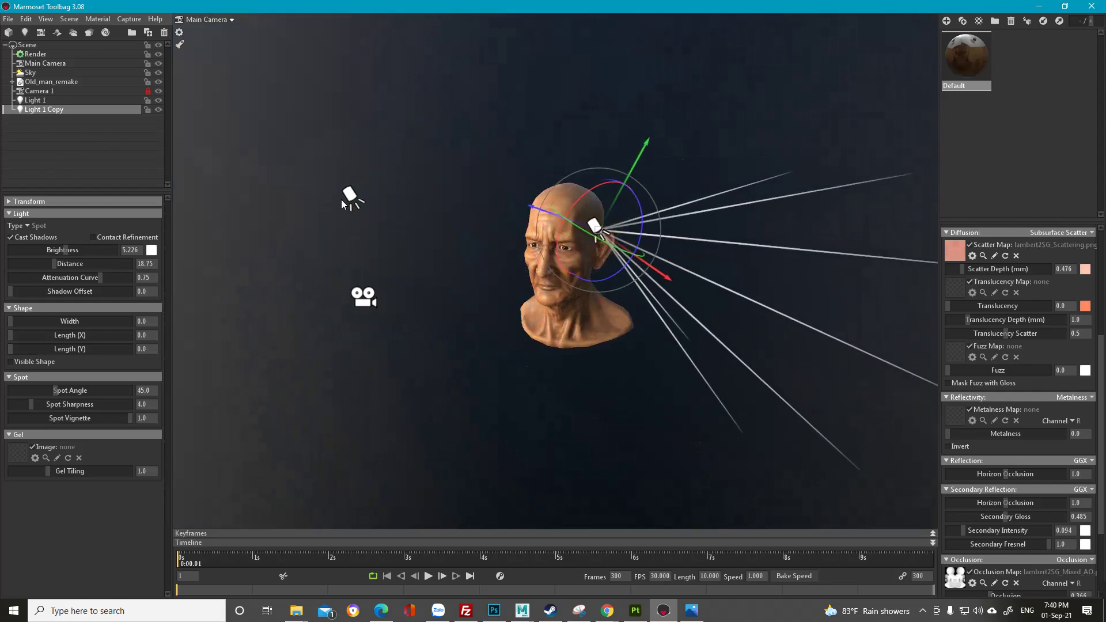
Step: Rotate the copied light back toward the face and reposition it above and beside the bust, opposite the first light
left_click_drag(620, 171, 651, 262)
left_click_drag(691, 183, 700, 109, "alt")
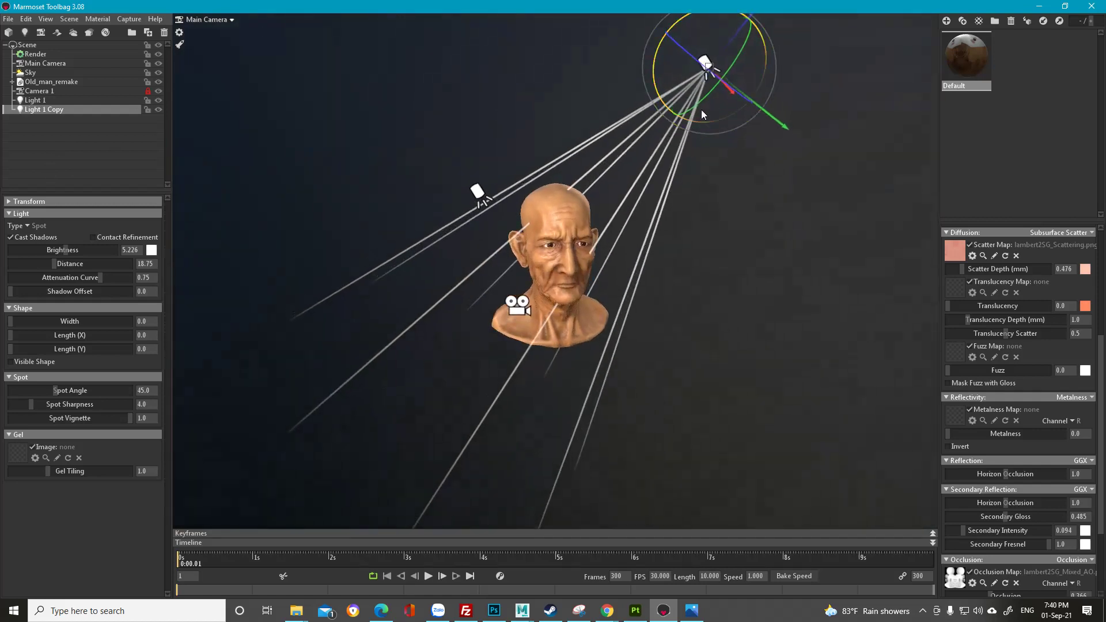
left_click_drag(709, 68, 733, 126)
left_click(688, 91)
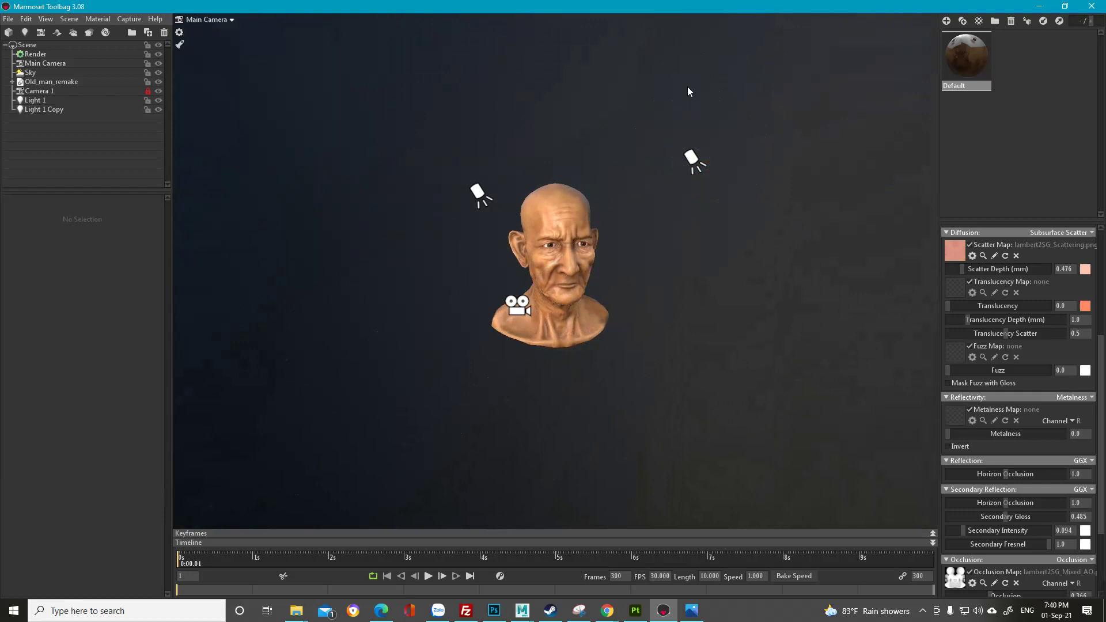
left_click(693, 138)
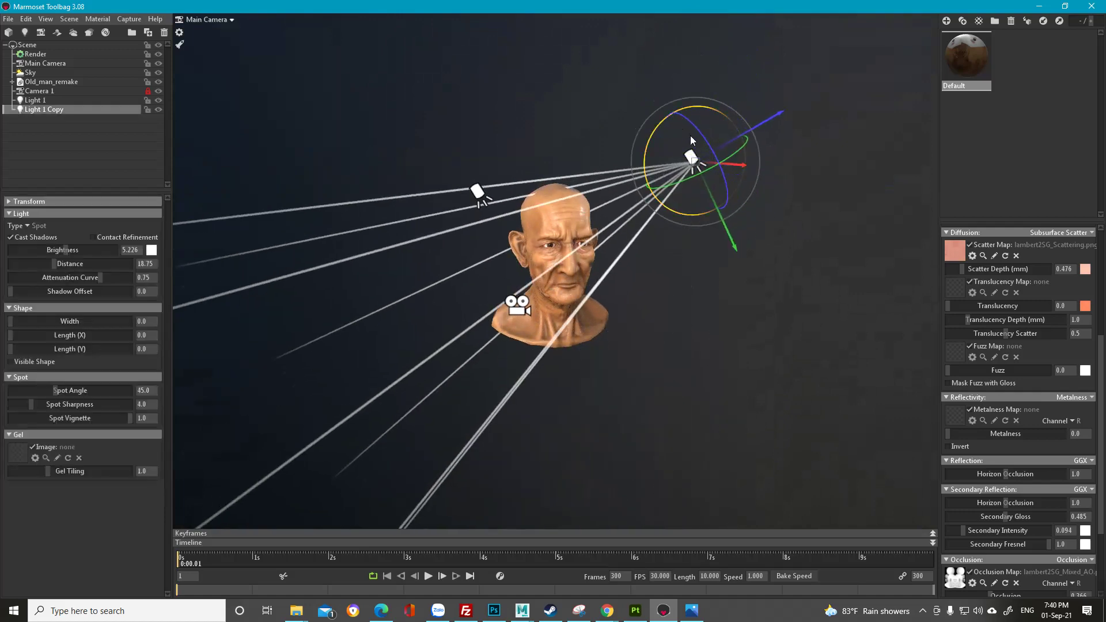
mouse_move(696, 175)
left_mouse_down()
mouse_move(727, 158)
mouse_move(687, 179)
left_mouse_up()
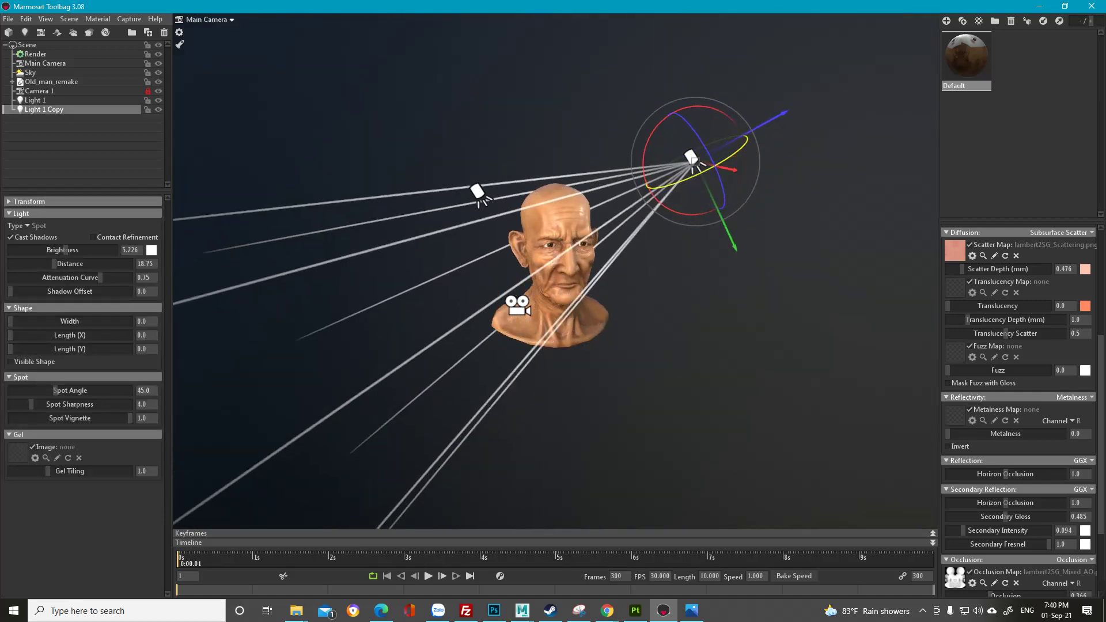
Step: Widen the copied light's spot angle to 113.0 and fine-tune its placement through Camera 1
left_click_drag(55, 394, 122, 391)
mouse_move(563, 224)
left_mouse_down()
mouse_move(611, 211)
mouse_move(564, 213)
left_mouse_up()
left_click(223, 19)
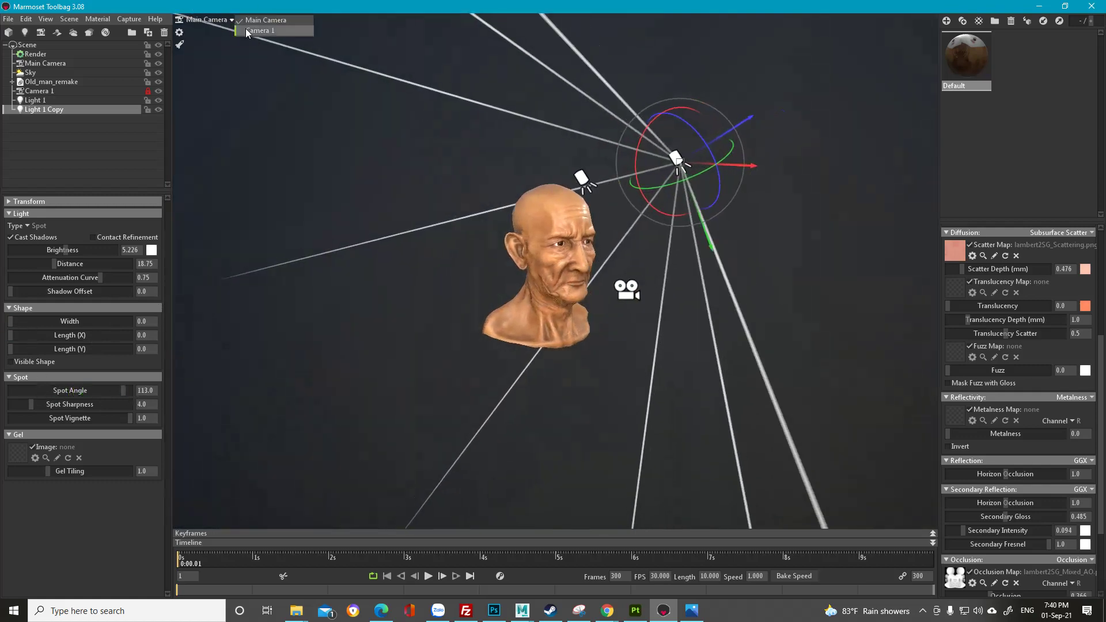
left_click(247, 29)
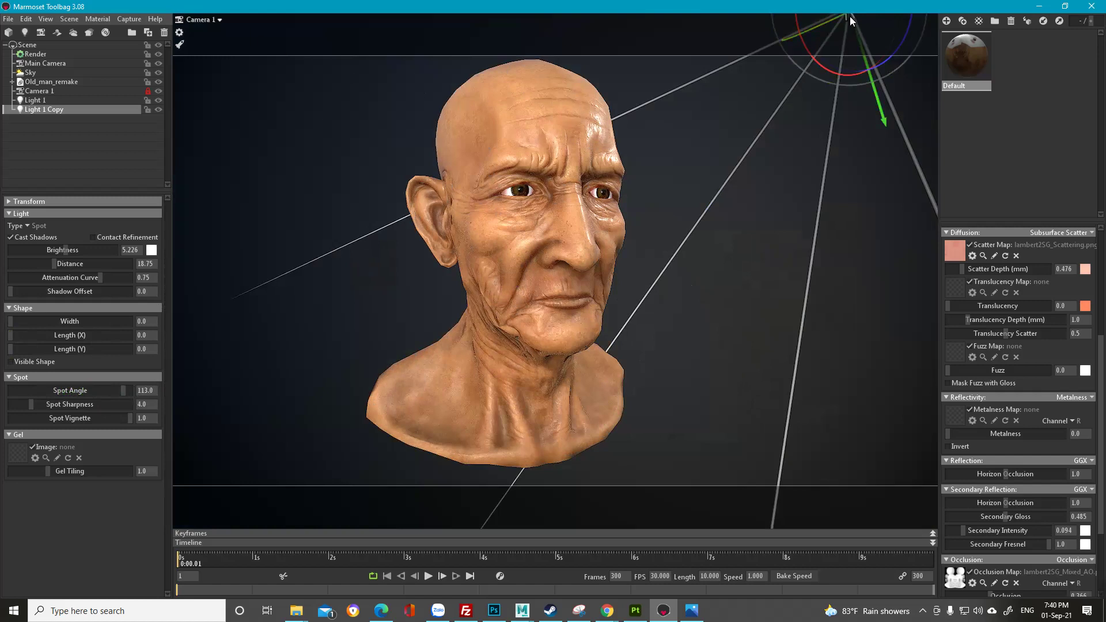
left_click_drag(849, 16, 818, 131)
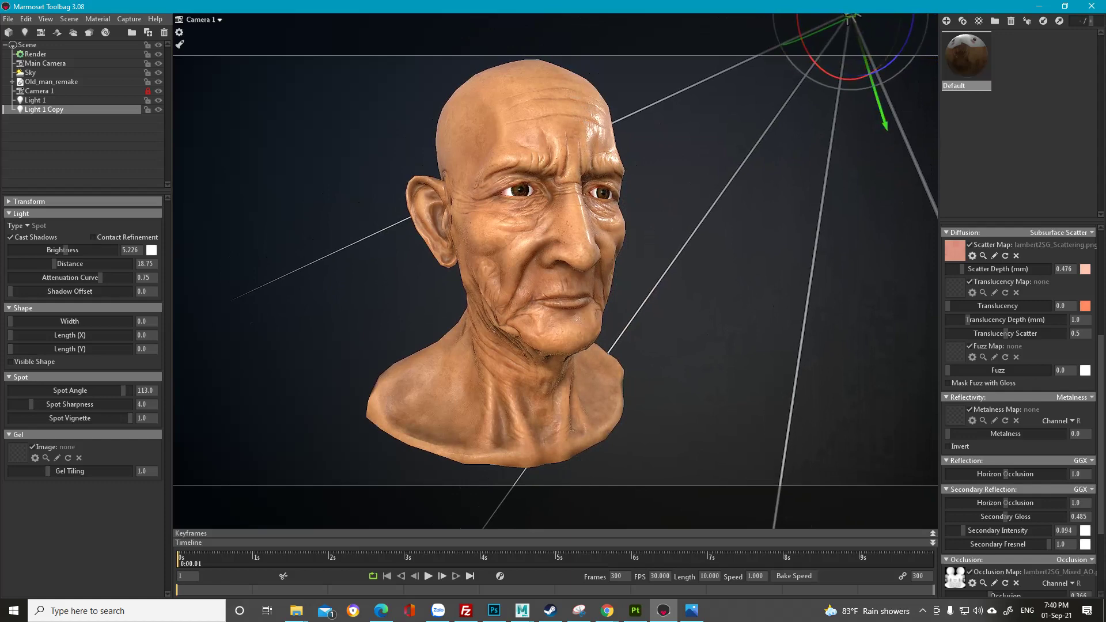
Step: Move the copied light closer to the head, change its type to Directional in the Main Camera view, and return to Camera 1
left_click_drag(849, 23, 731, 105)
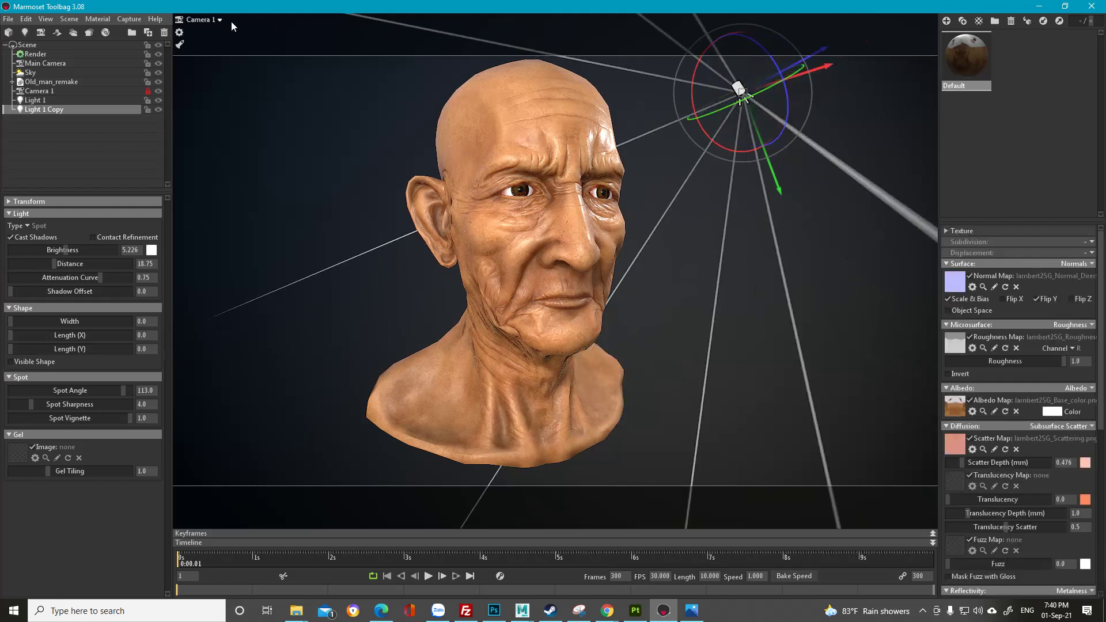
left_click(219, 20)
left_click(260, 20)
left_click_drag(565, 158, 540, 289)
left_click(26, 225)
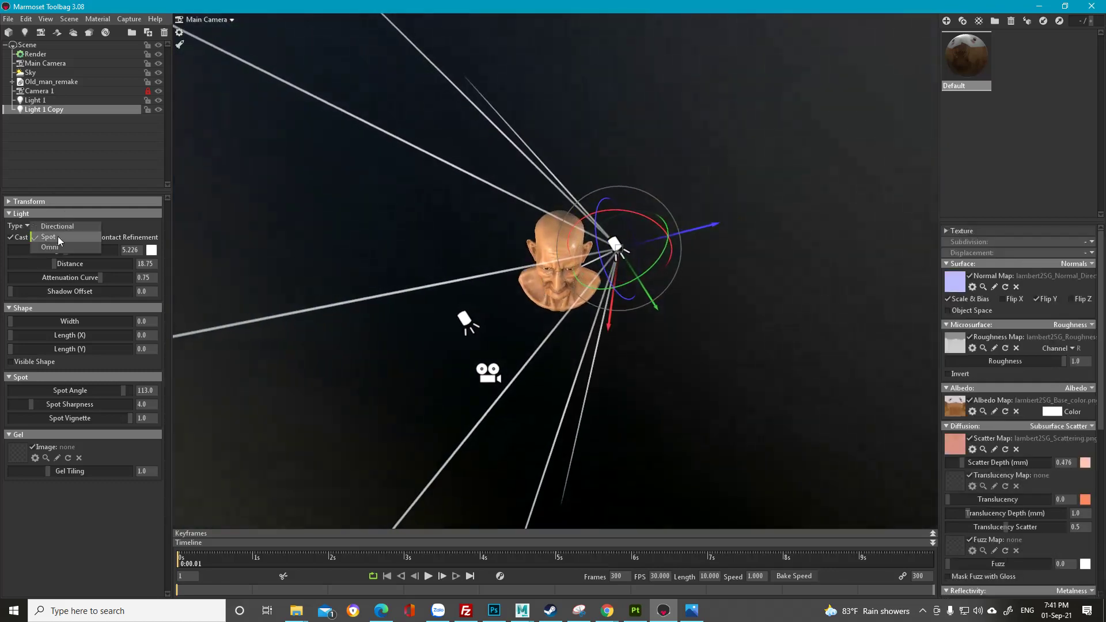
left_click(58, 236)
left_click(233, 20)
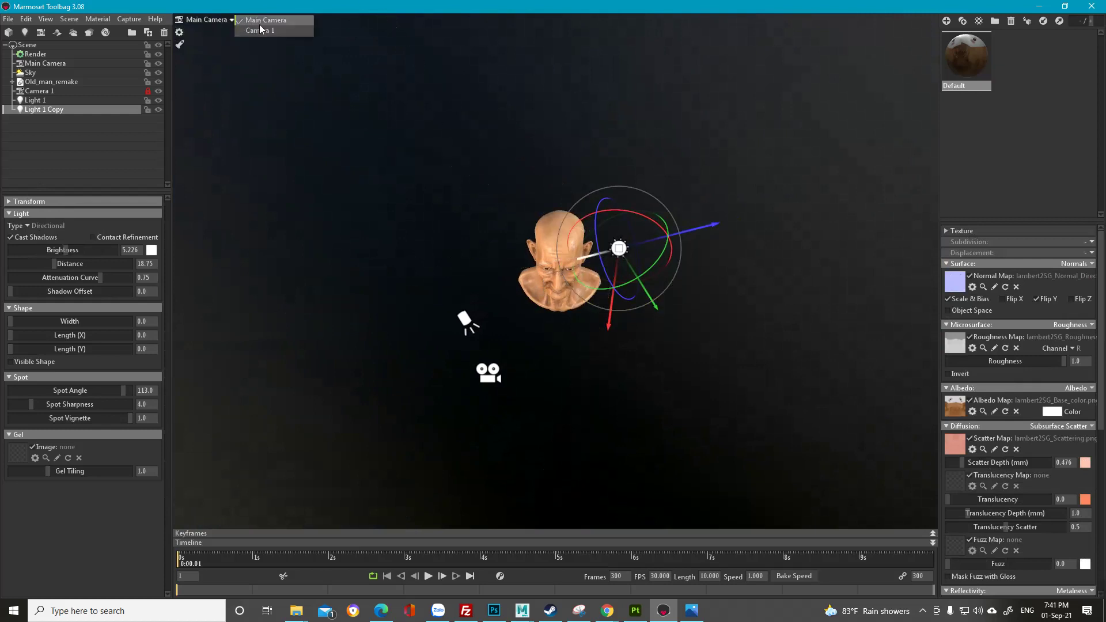
left_click(264, 30)
Step: Rotate the directional light to adjust its aim at the bust and set its shape width to 3.048
mouse_move(745, 101)
left_mouse_down()
mouse_move(797, 78)
mouse_move(752, 97)
left_mouse_up()
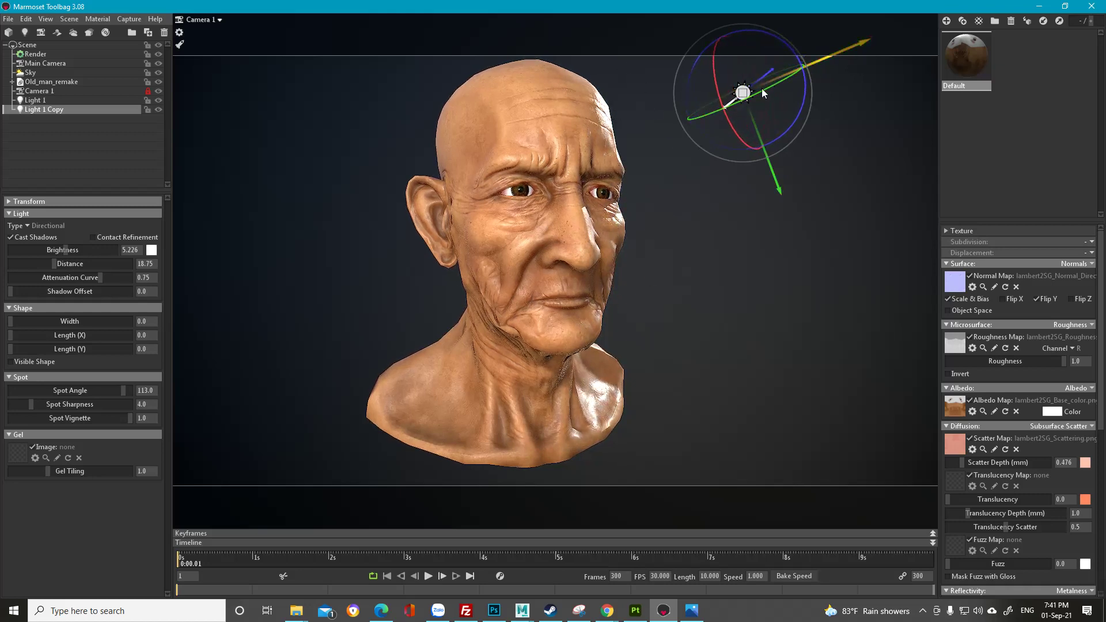
left_click_drag(717, 93, 735, 120)
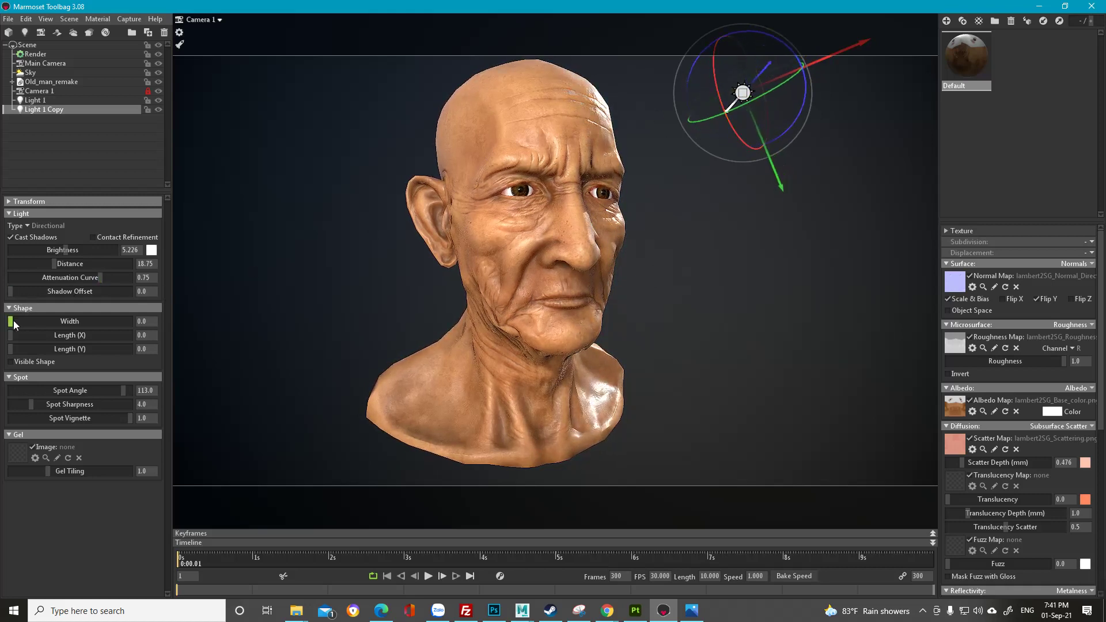
mouse_move(11, 320)
left_mouse_down()
mouse_move(33, 320)
mouse_move(2, 308)
mouse_move(31, 321)
left_mouse_up()
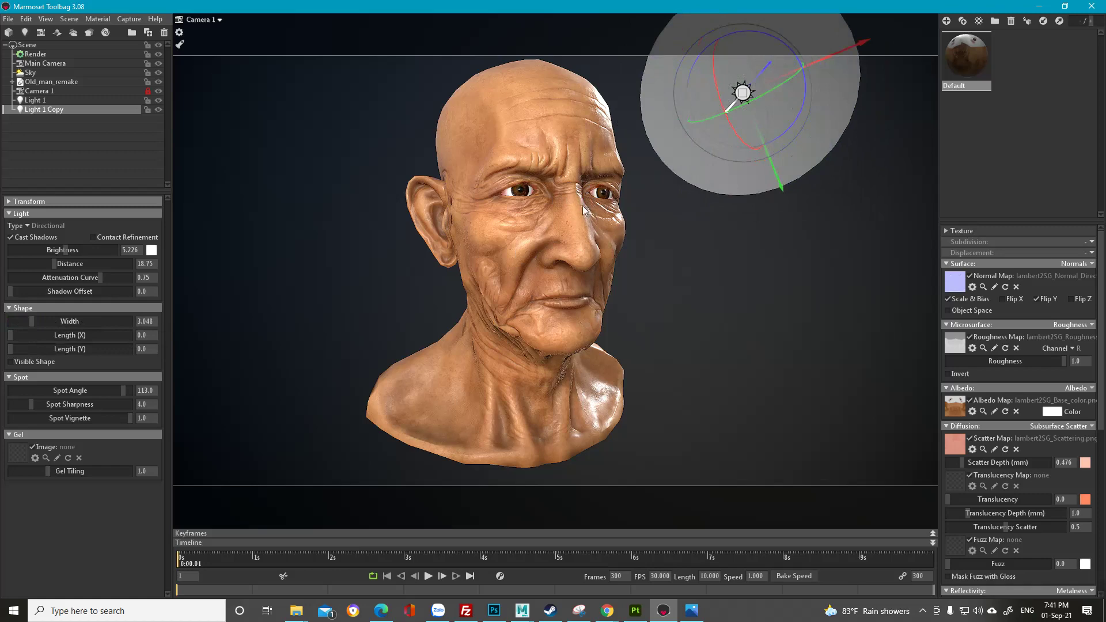
Step: Rotate the sky environment around the bust and set Light 1's brightness to 14.05
left_click_drag(649, 271, 494, 270, "shift")
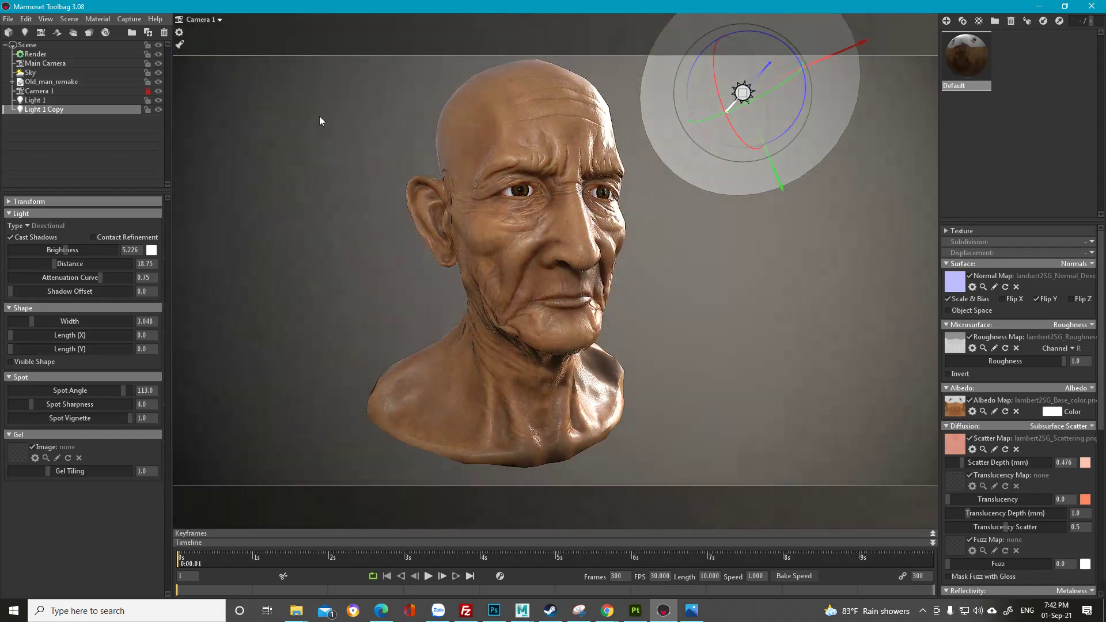
left_click(63, 100)
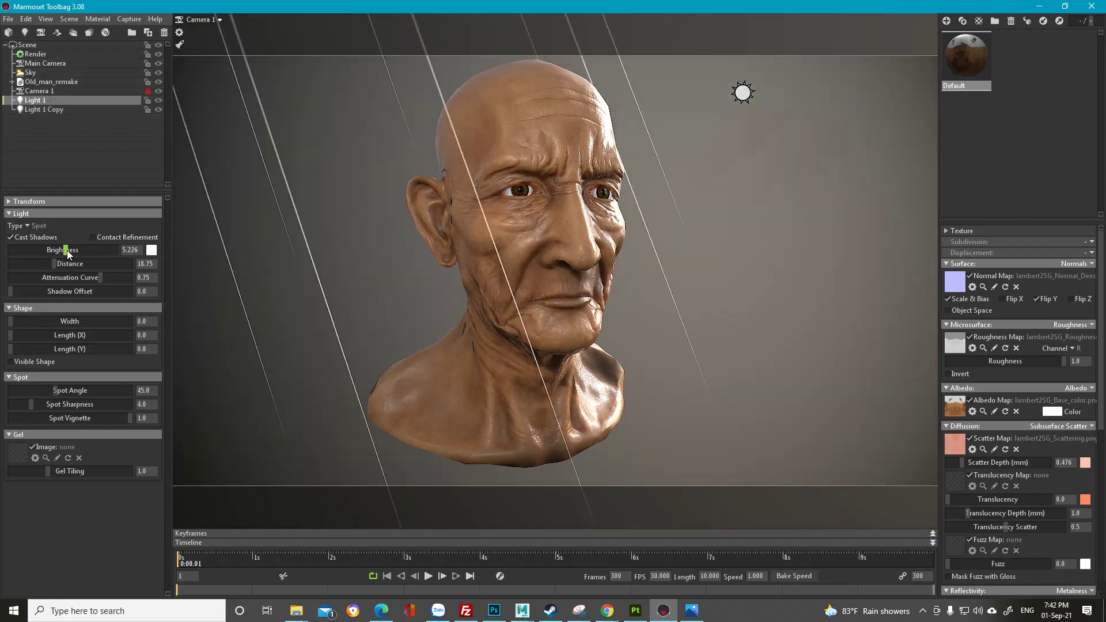
left_click_drag(69, 250, 78, 251)
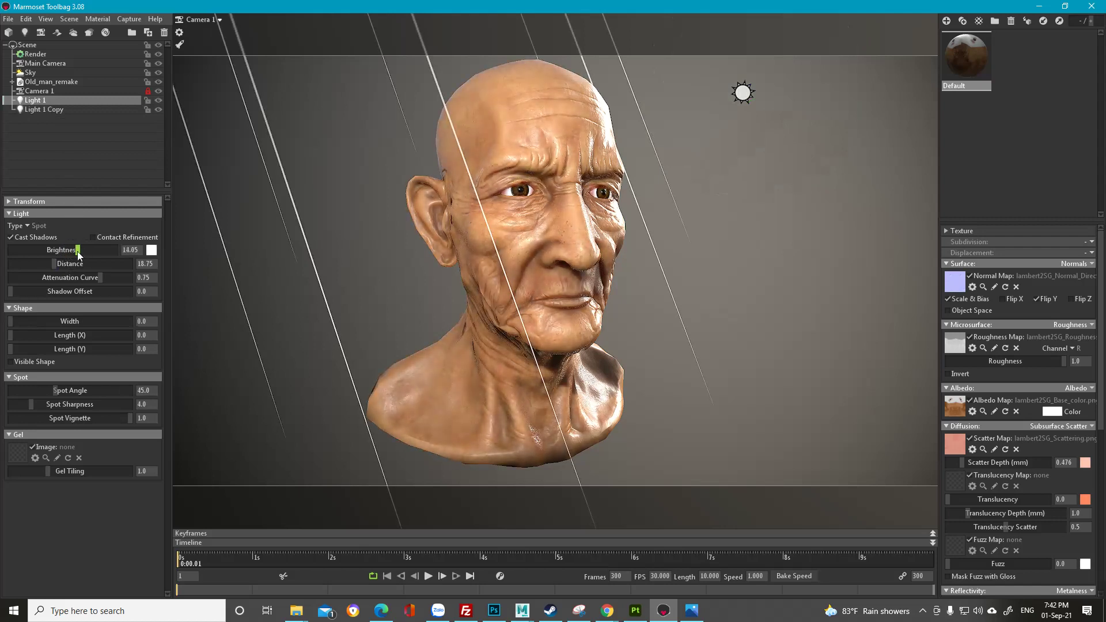
Step: Set the sky light's brightness to 0.421 and rotate the directional light so it lights the side of the face
left_click(52, 74)
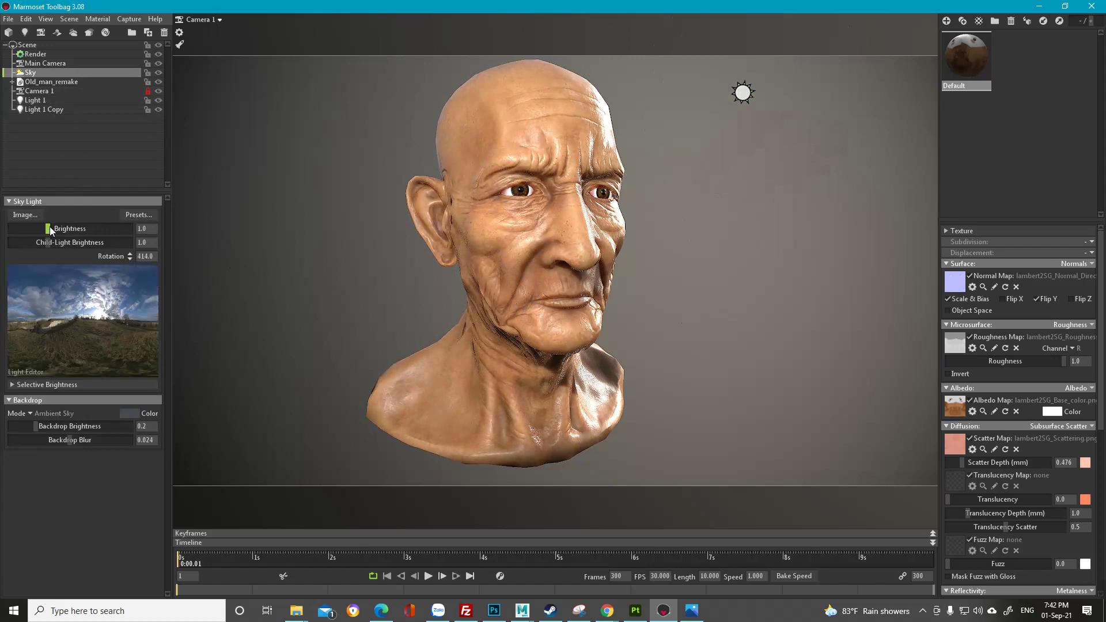
left_click_drag(50, 227, 41, 228)
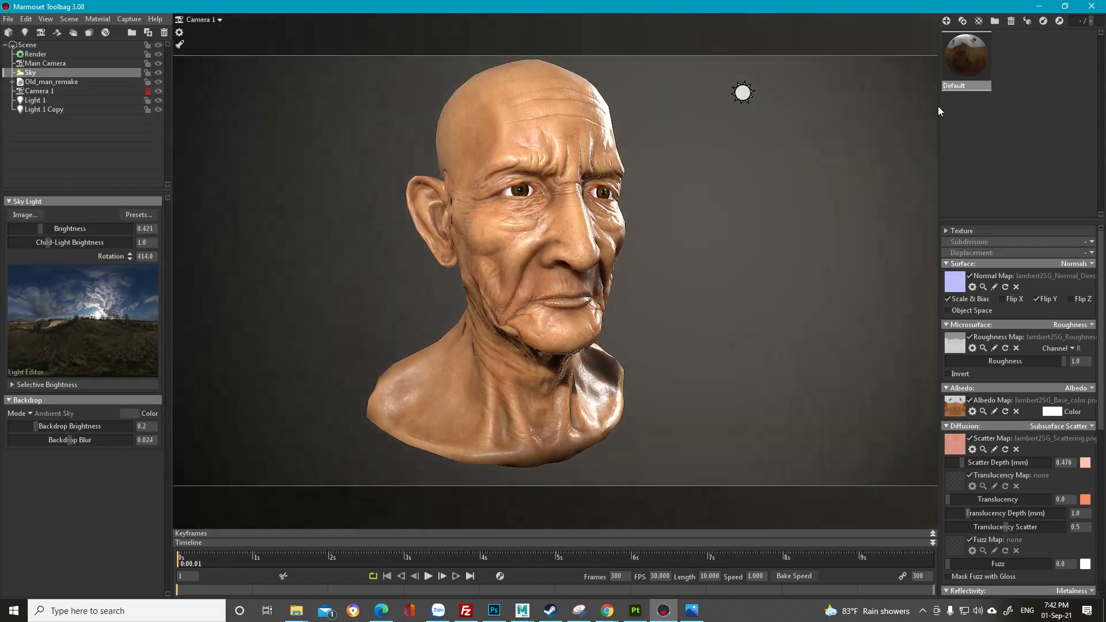
left_click(742, 97)
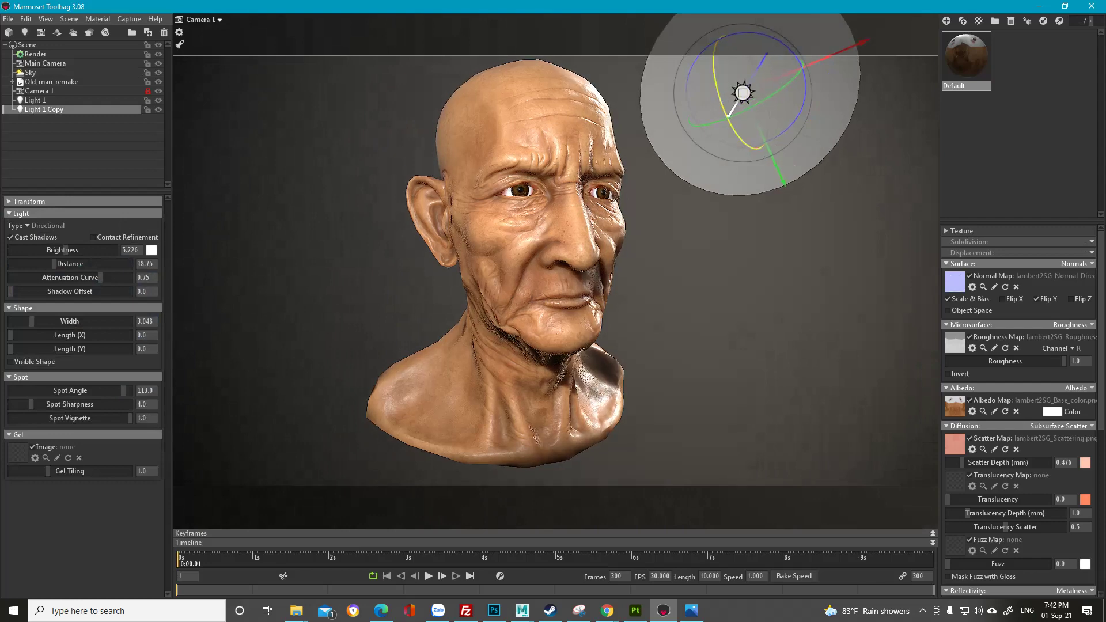
left_click_drag(755, 111, 691, 122)
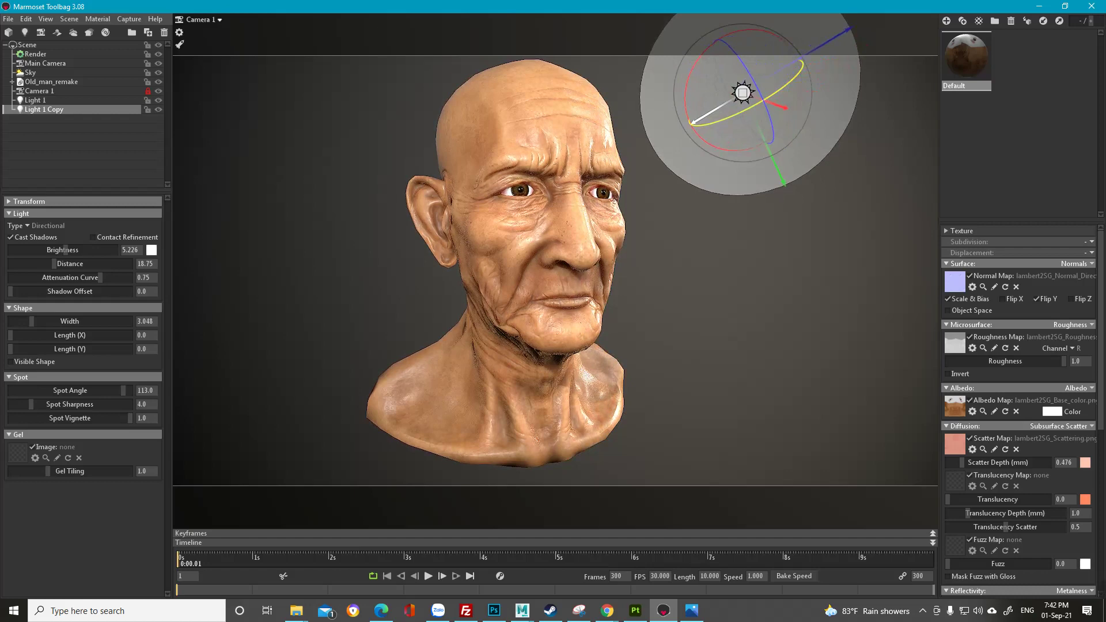
mouse_move(691, 123)
left_mouse_down()
mouse_move(766, 98)
mouse_move(693, 122)
mouse_move(699, 106)
left_mouse_up()
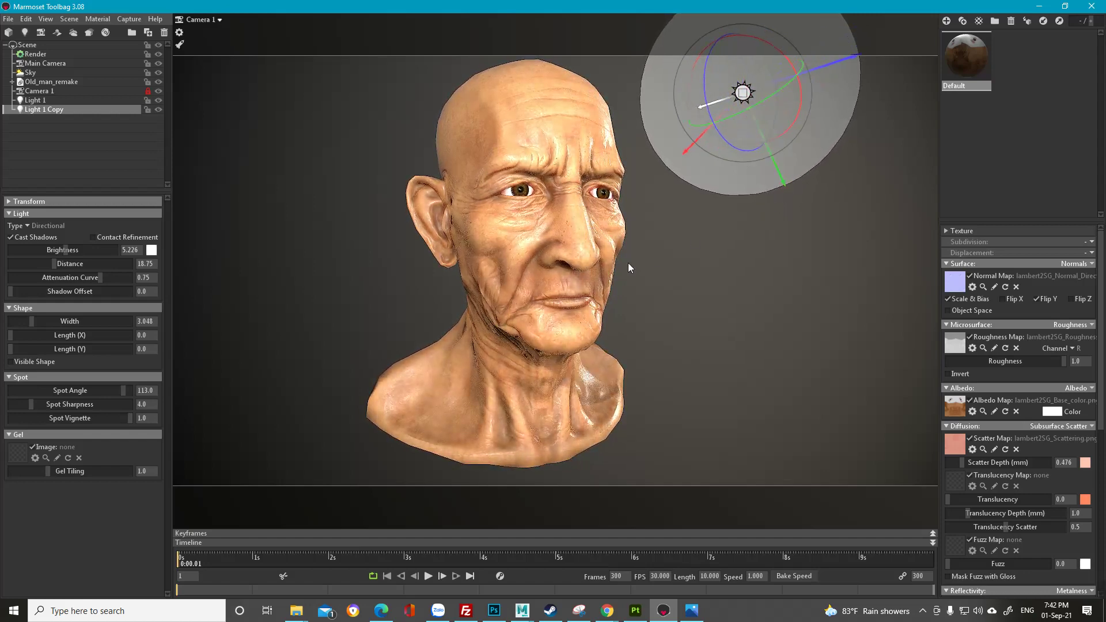
Step: Examine the lighting on the bust from front and three-quarter angles through the Main Camera, and return to Camera 1
left_click(223, 21)
left_click(267, 29)
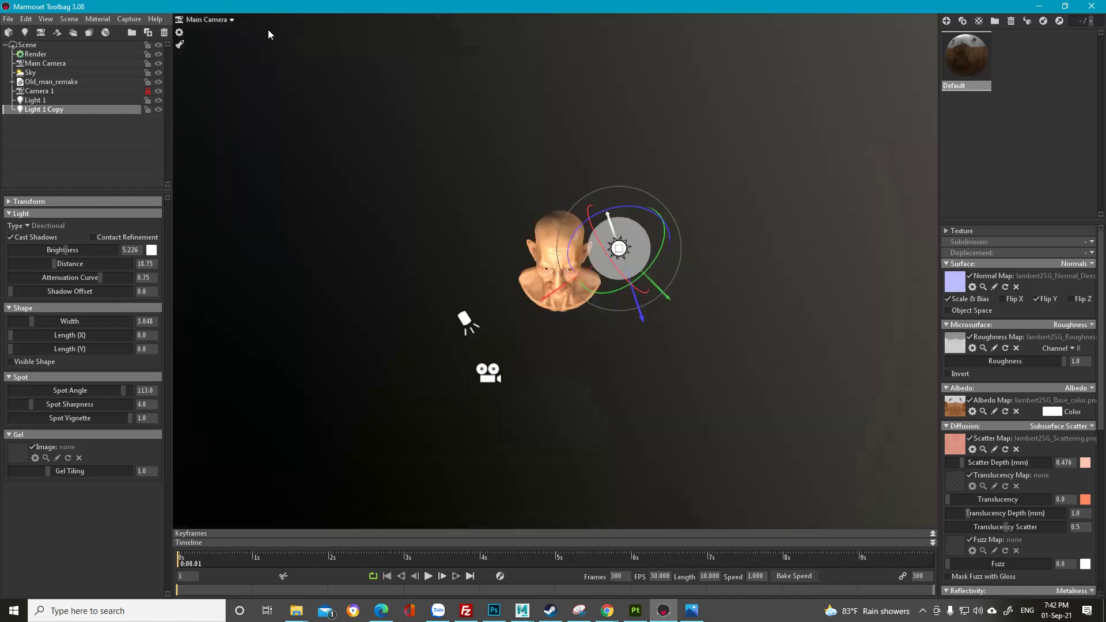
left_click_drag(562, 280, 585, 231, "alt")
right_click_drag(585, 230, 631, 278, "alt")
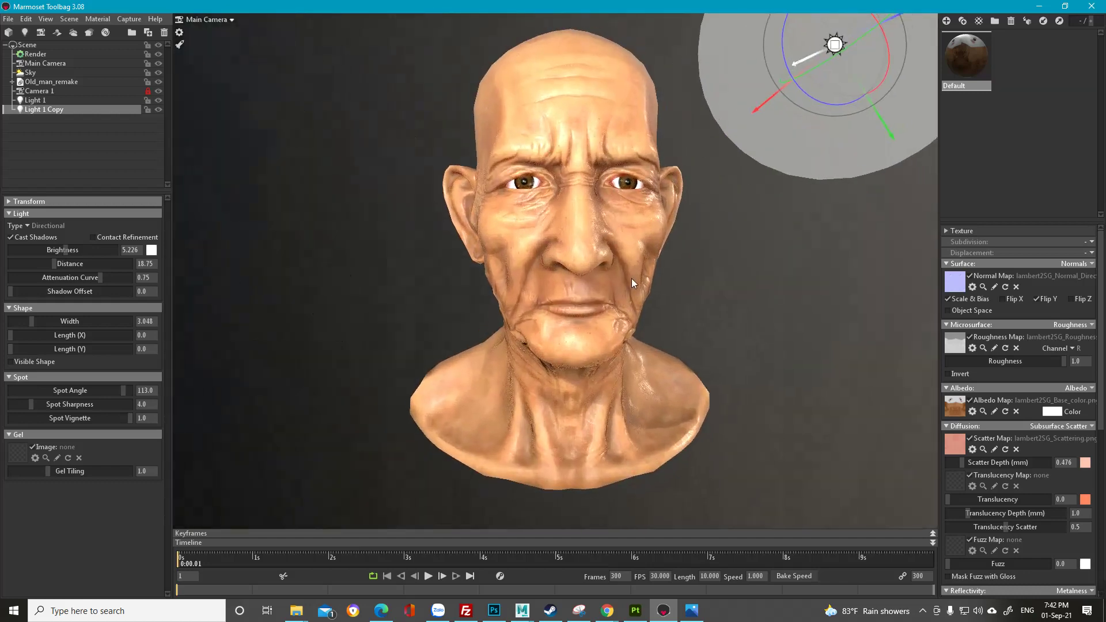
left_click_drag(632, 278, 631, 261, "alt")
middle_click_drag(631, 261, 604, 261, "alt")
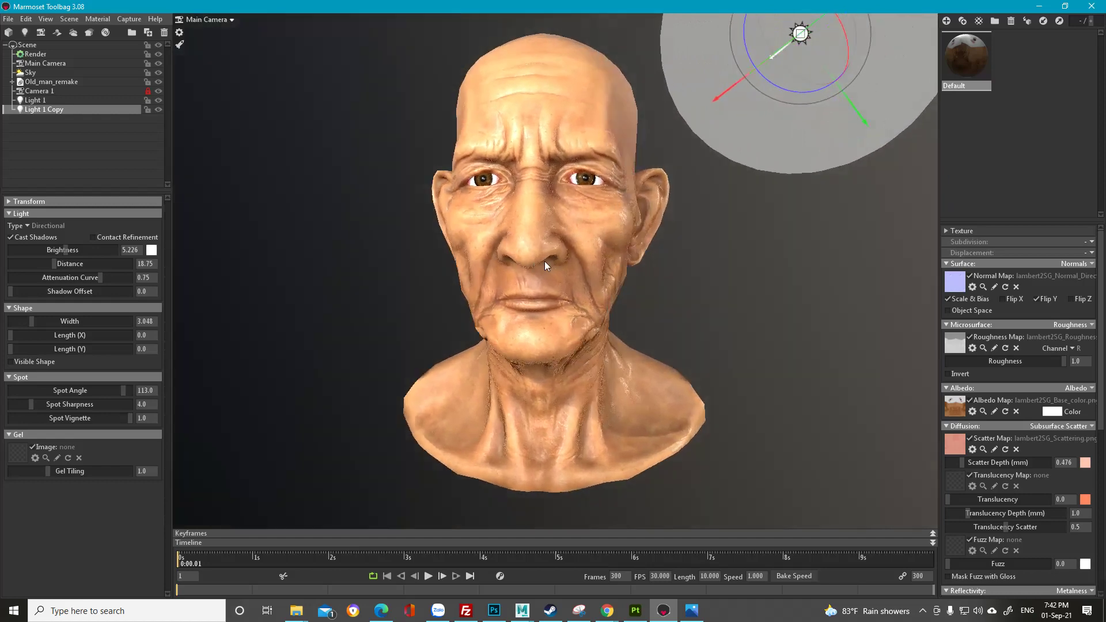
left_click_drag(544, 261, 302, 98)
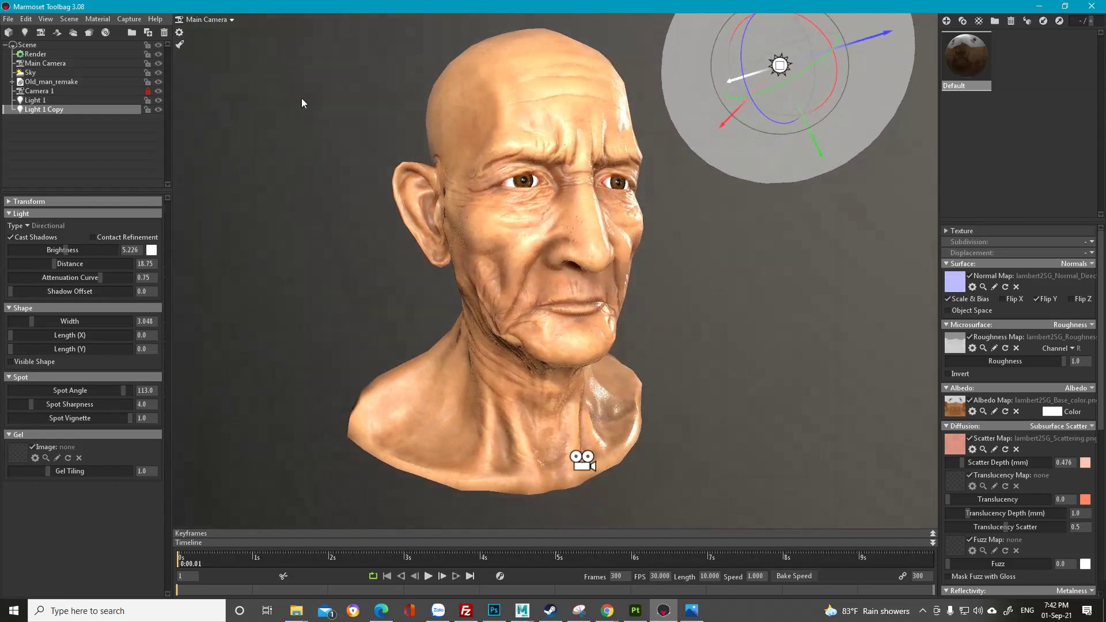
left_click(231, 20)
left_click(256, 31)
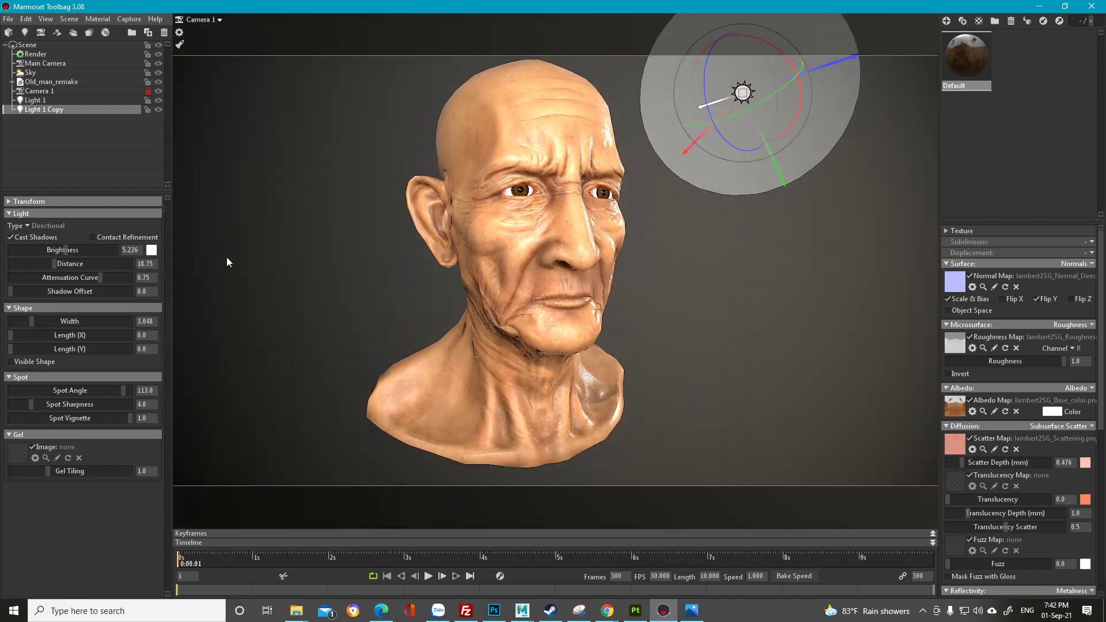
Step: Set the directional light's brightness to 1.521 and check the diffusion type choices of the skin material
mouse_move(66, 252)
left_mouse_down()
mouse_move(33, 249)
mouse_move(28, 237)
mouse_move(64, 237)
left_mouse_up()
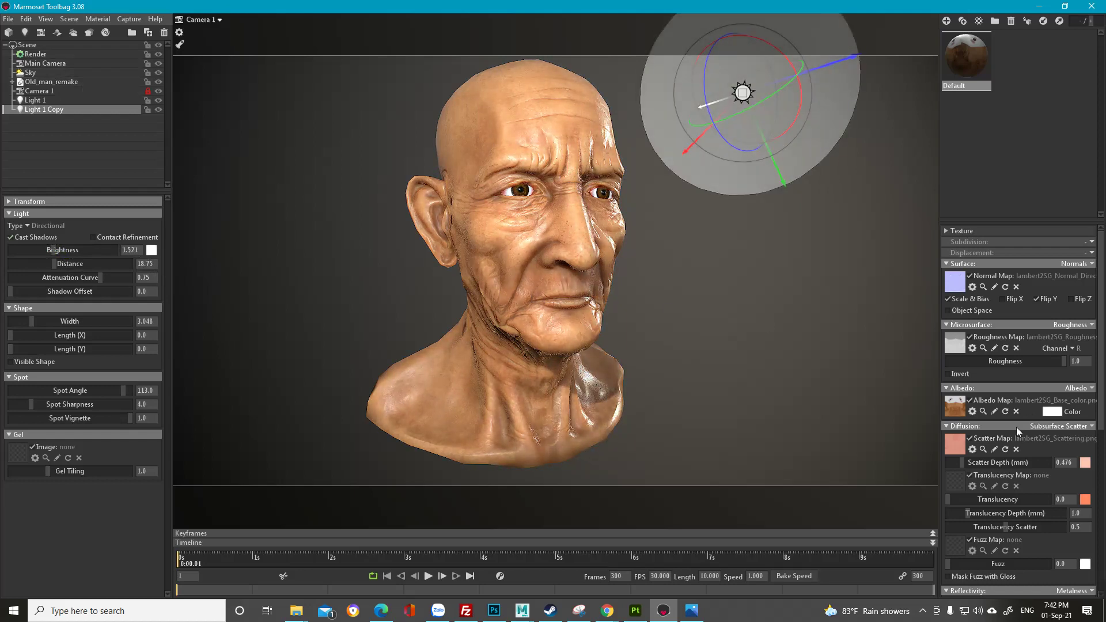
scroll(1055, 444, "down", 3)
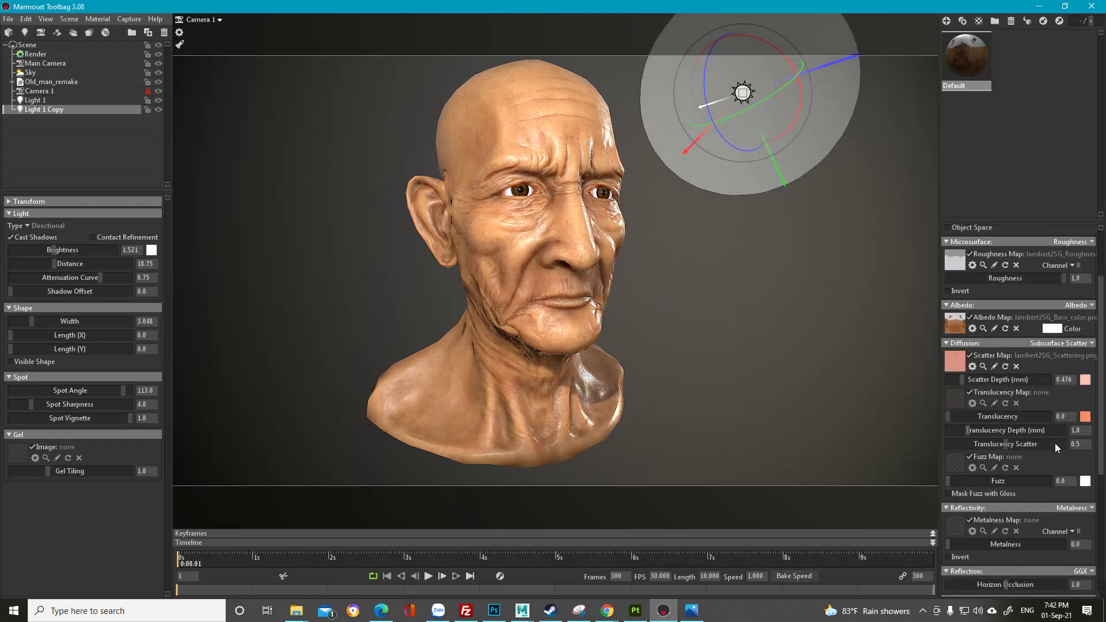
left_click(1093, 344)
left_click(1093, 343)
left_click(1093, 344)
left_click(1092, 344)
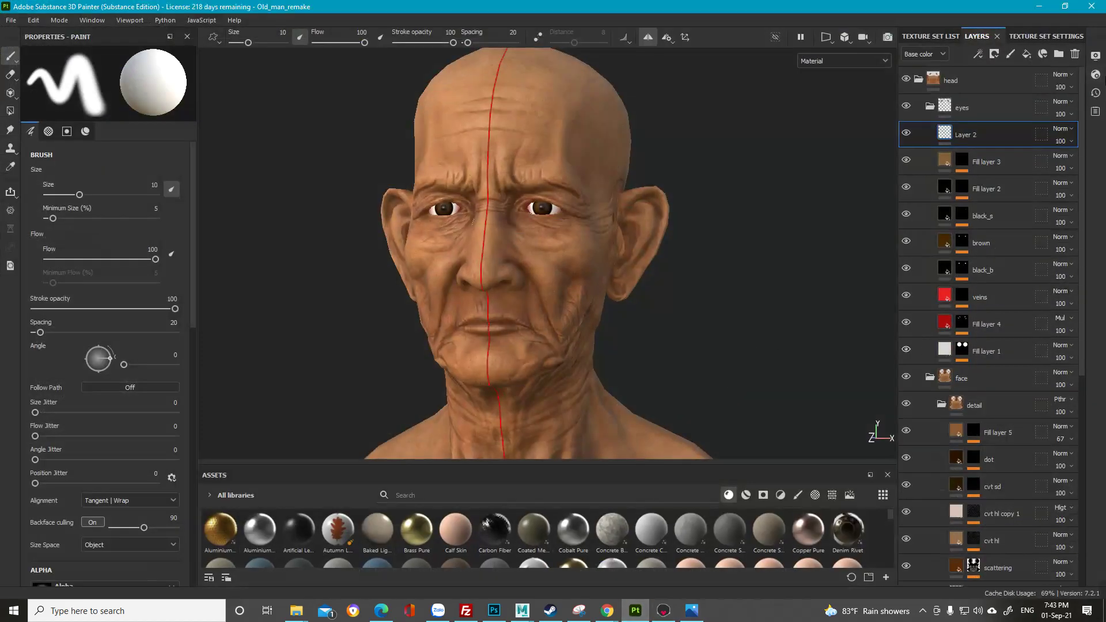
Step: In Substance 3D Painter, examine the subsurface scattering options in the shader settings and the display settings
left_click(1095, 77)
scroll(1001, 354, "down", 5)
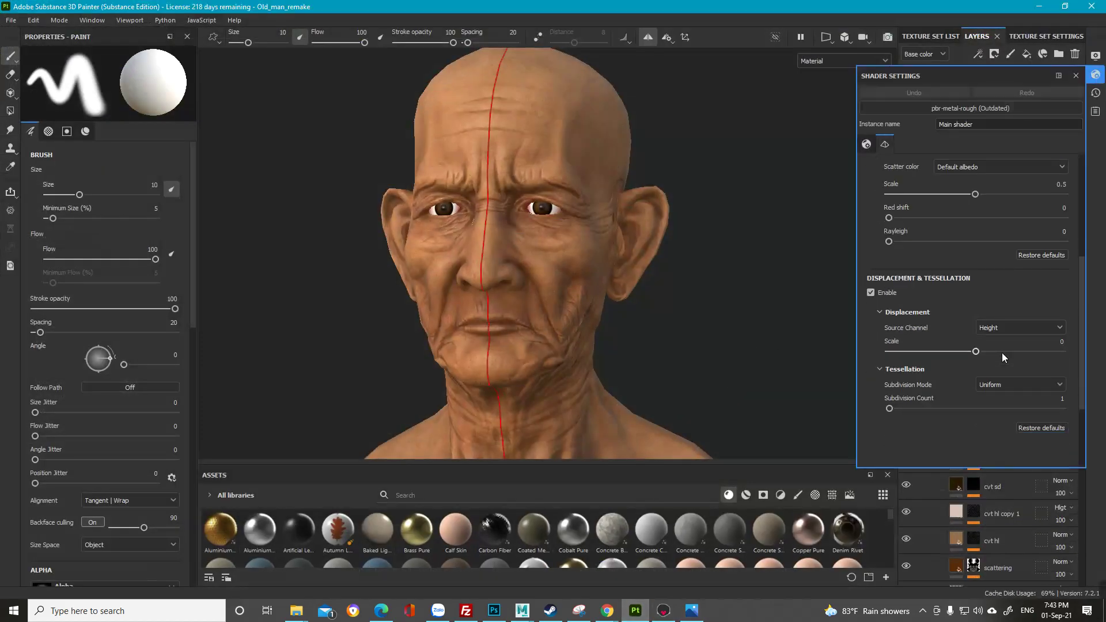
scroll(1003, 357, "up", 3)
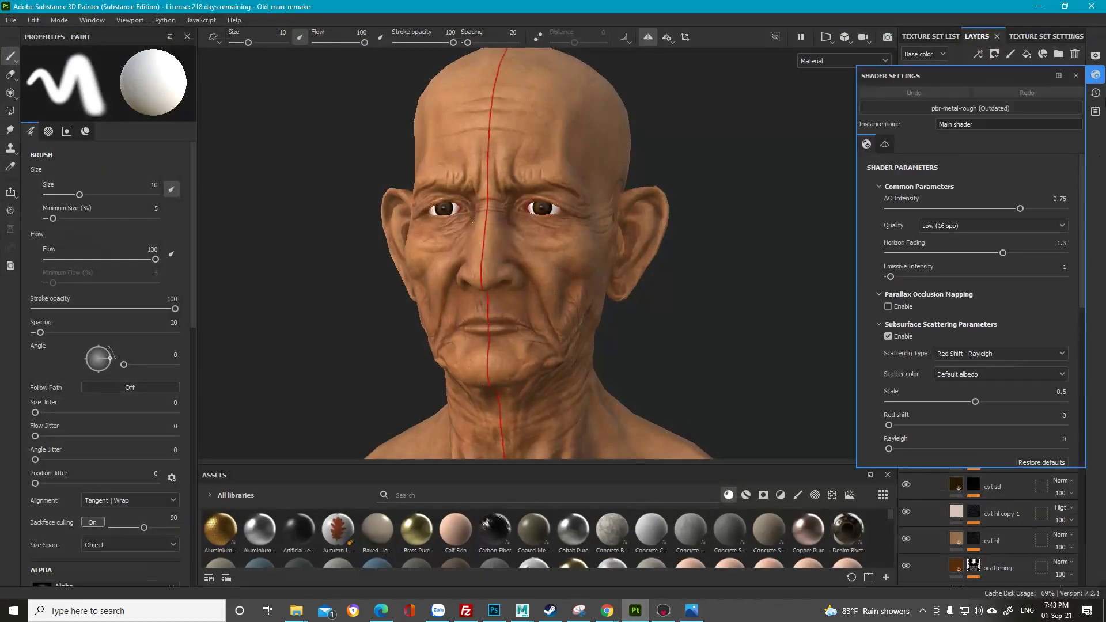
left_click(1096, 56)
scroll(1006, 254, "down", 5)
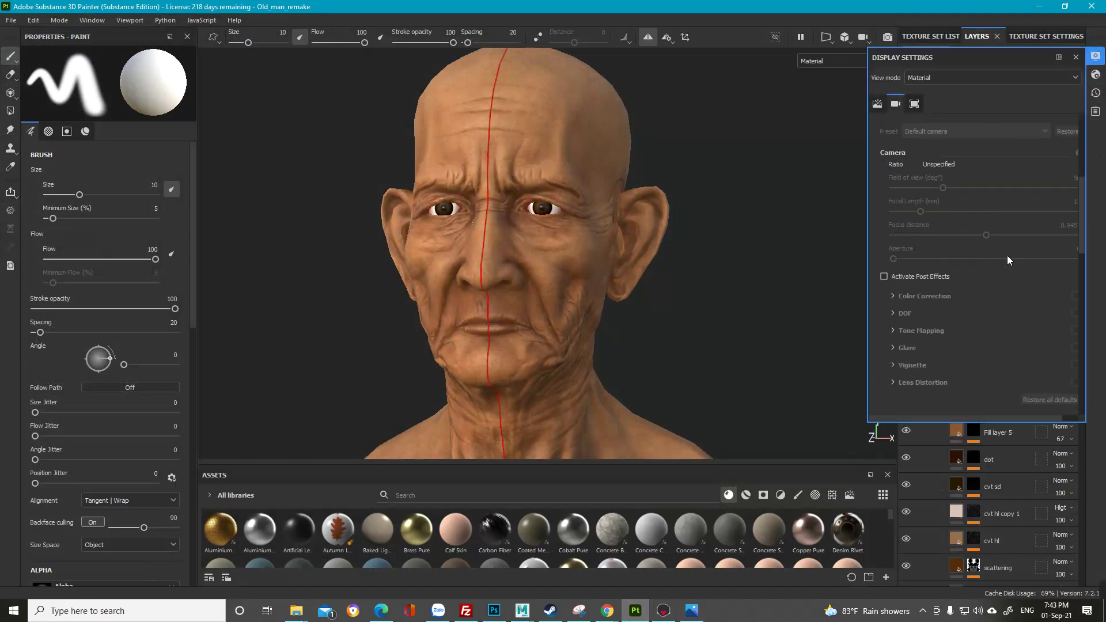
scroll(1007, 259, "down", 10)
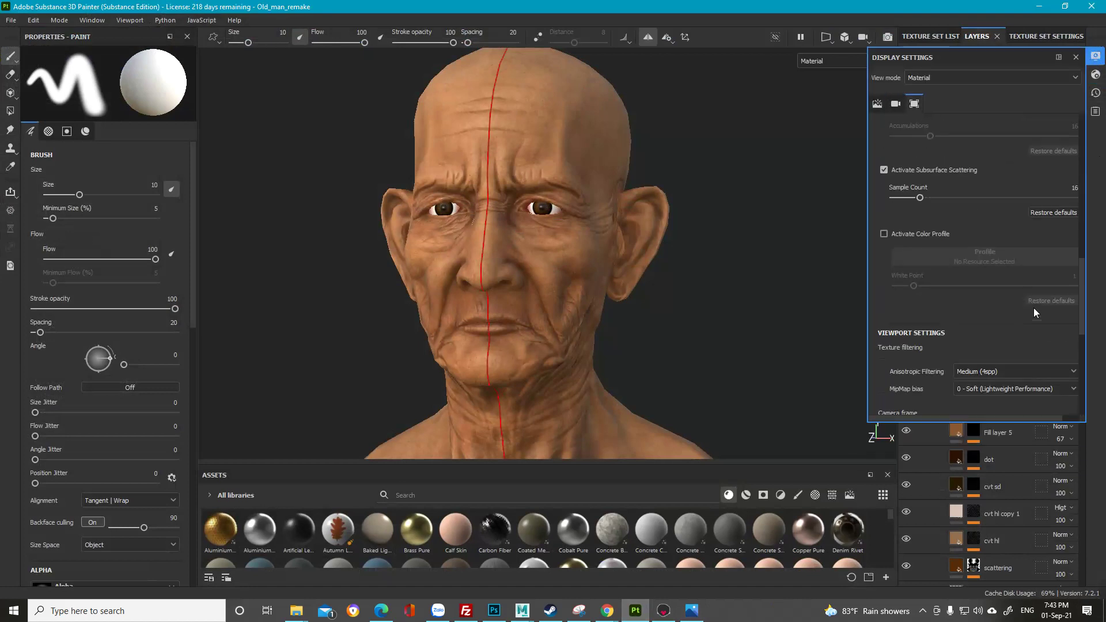
scroll(1033, 313, "down", 2)
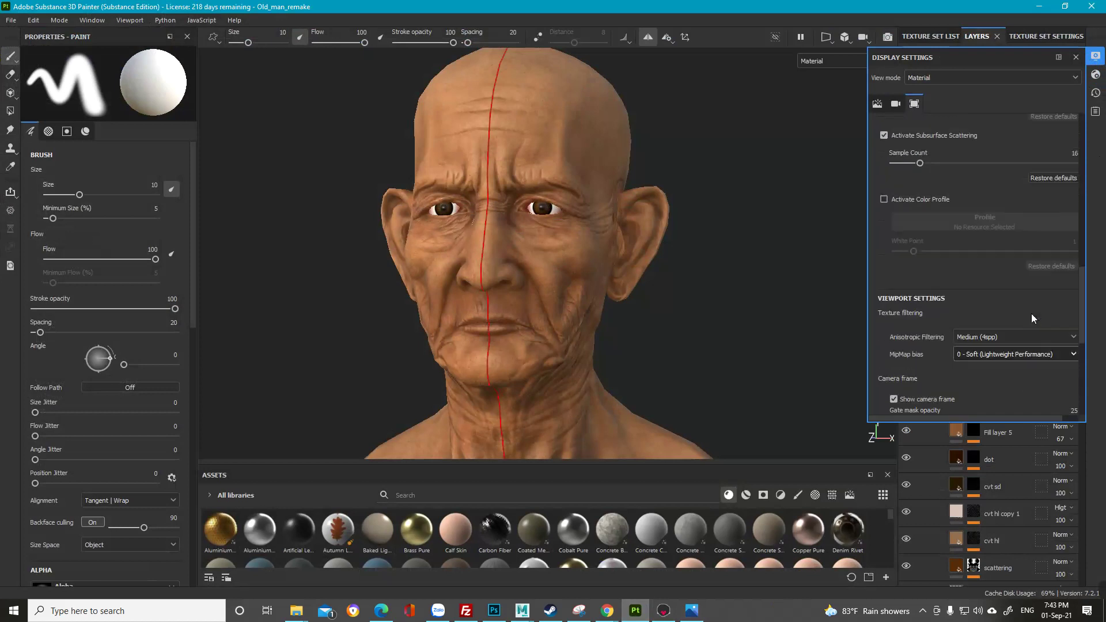
scroll(1031, 314, "up", 3)
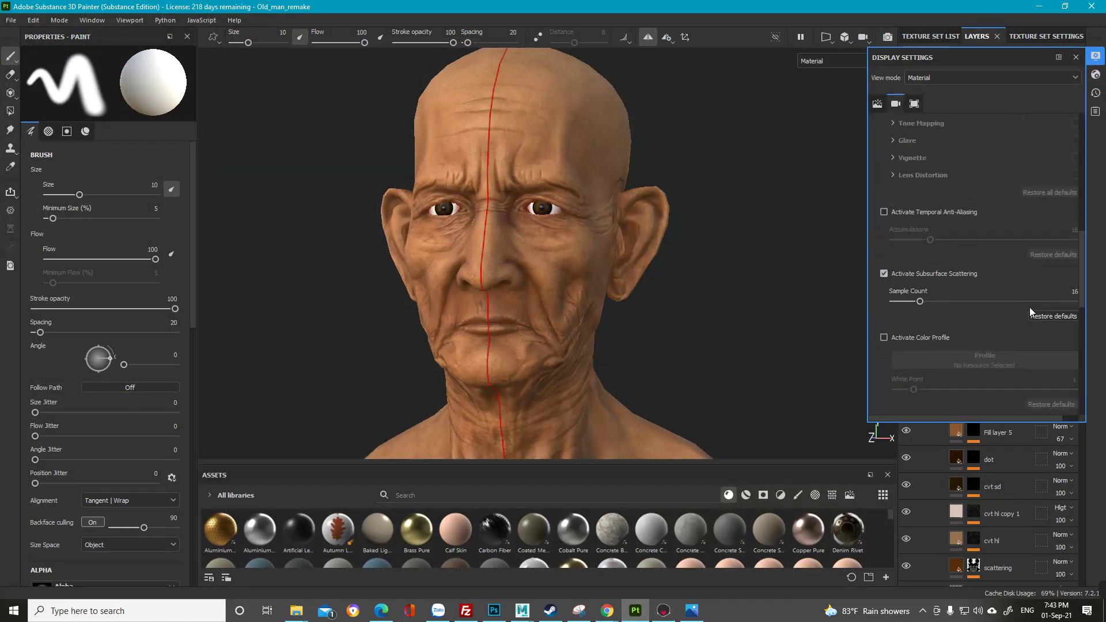
left_click(1095, 75)
scroll(1007, 233, "down", 3)
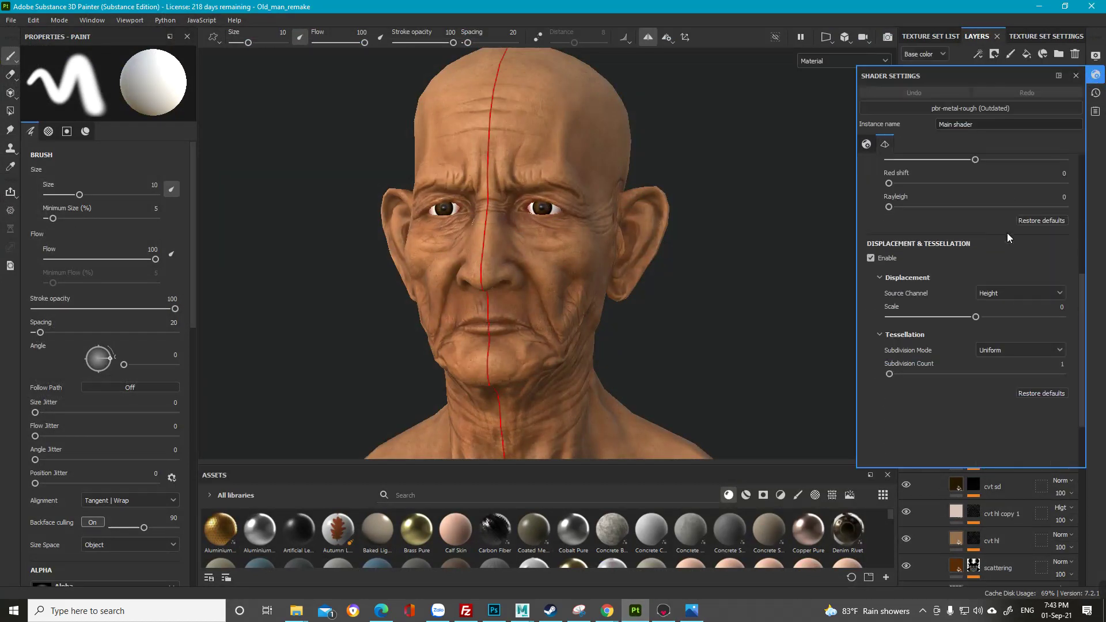
scroll(1007, 233, "up", 3)
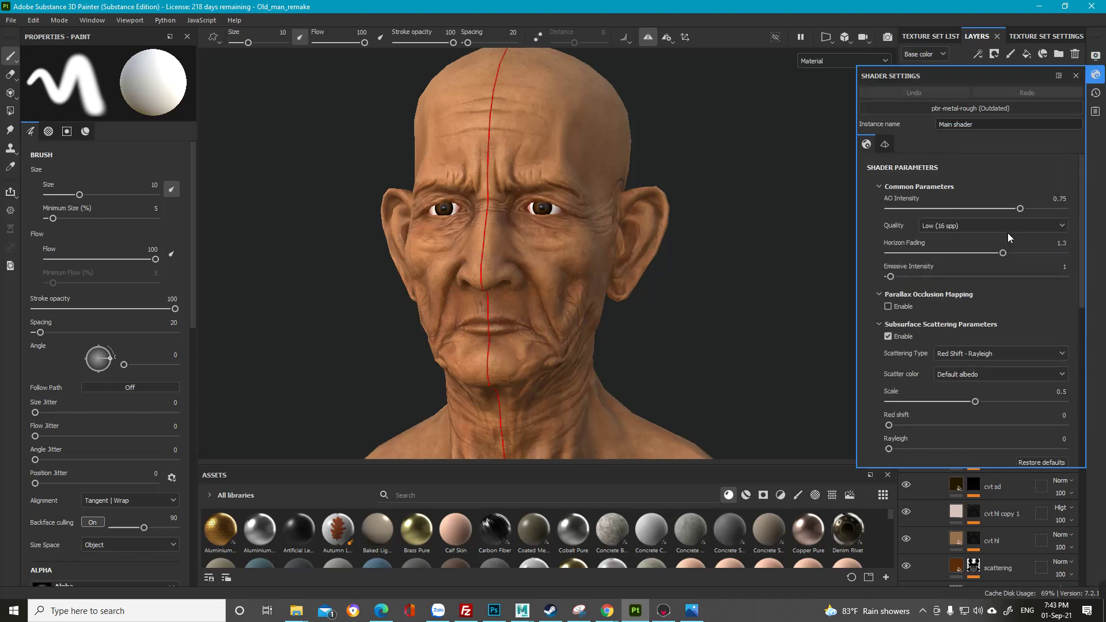
scroll(1008, 233, "down", 3)
scroll(1008, 232, "down", 3)
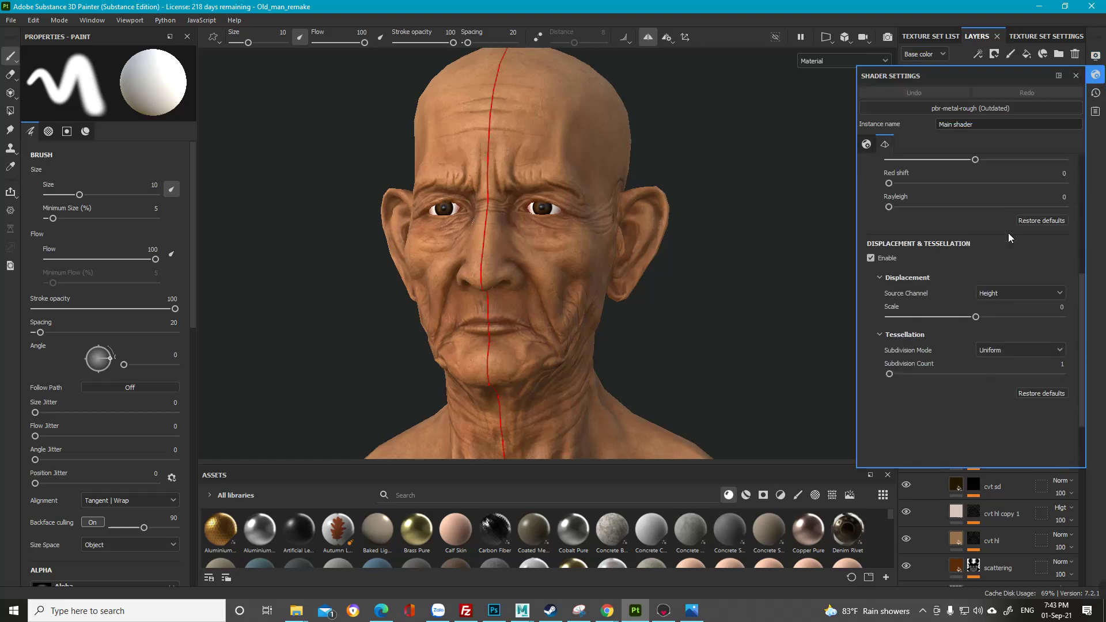
scroll(1012, 230, "up", 4)
Step: Refresh the outdated main shader by switching it to clay and back to pbr-metal-rough
left_click(1024, 107)
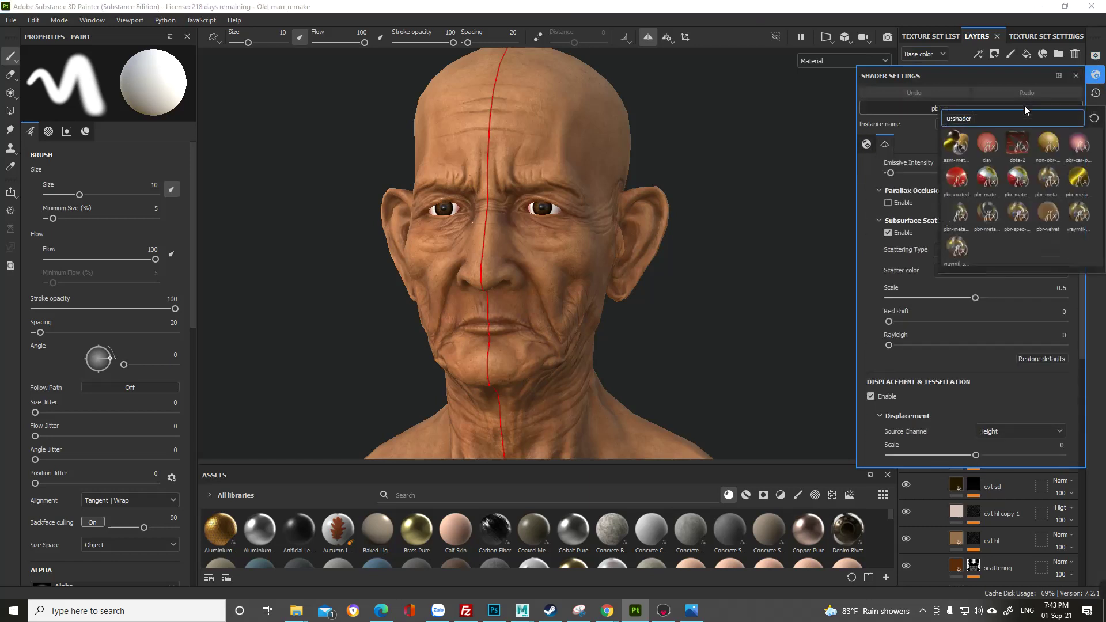
mouse_move(1081, 151)
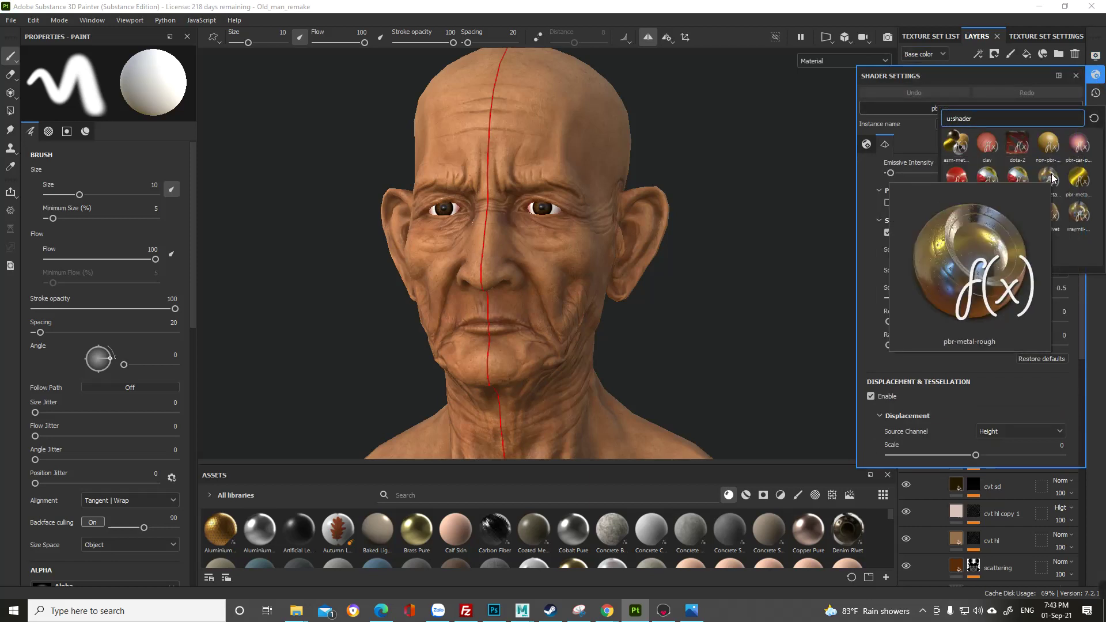
left_click(1052, 177)
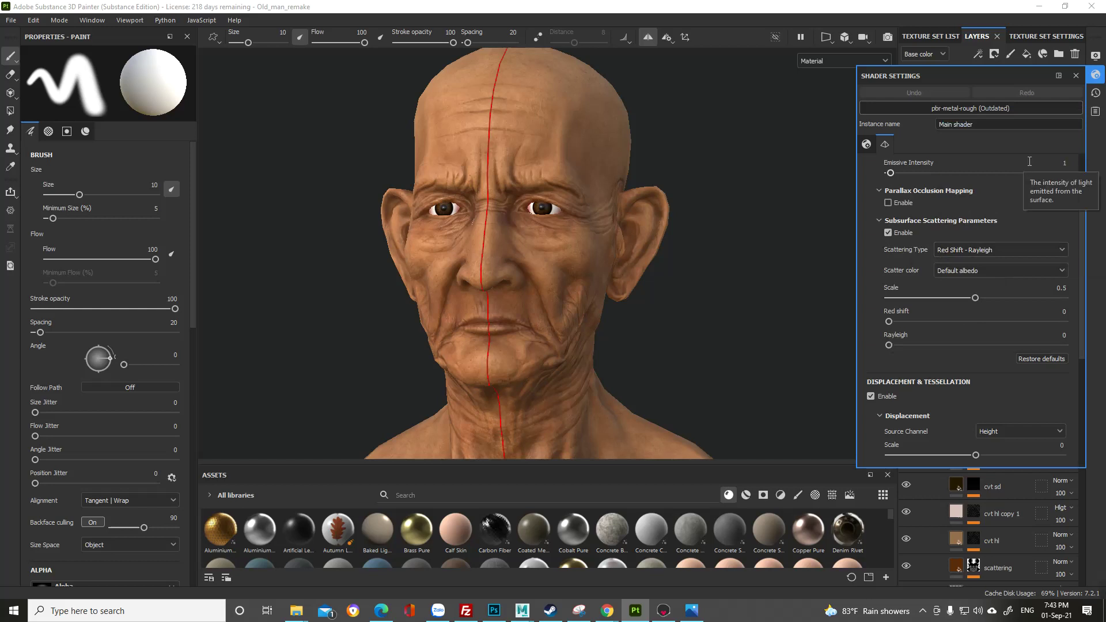
left_click(963, 109)
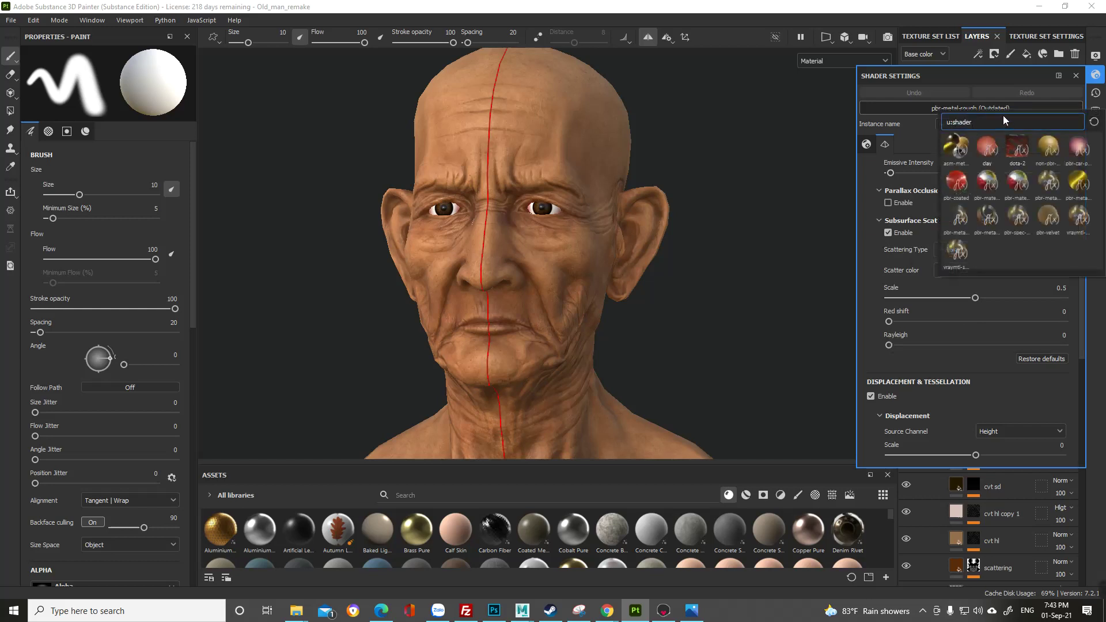
left_click(987, 142)
left_click(982, 106)
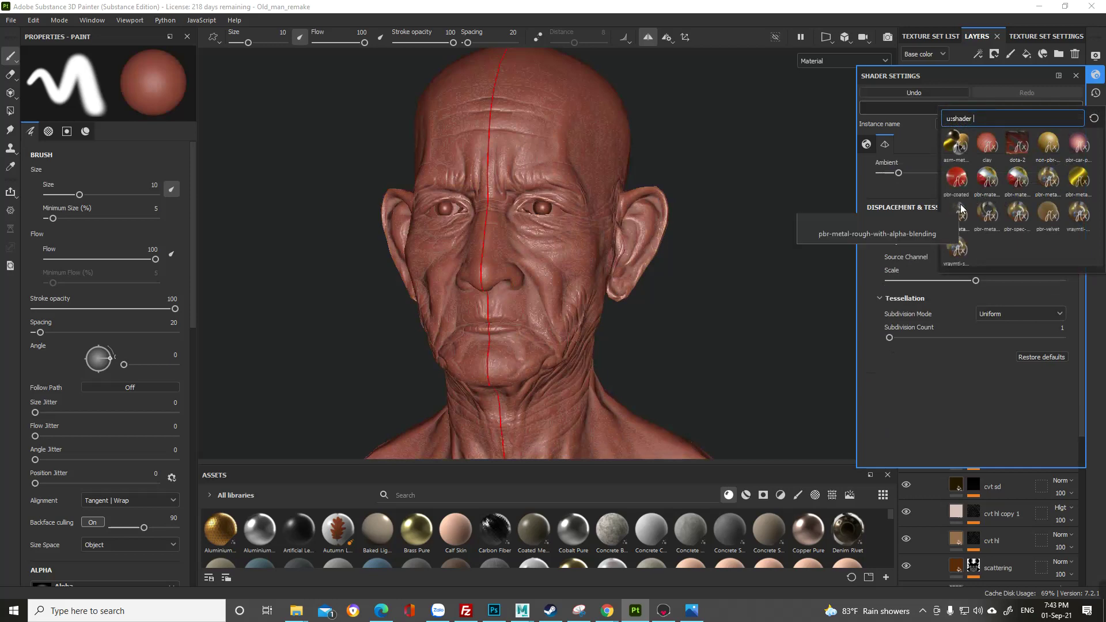
mouse_move(1064, 184)
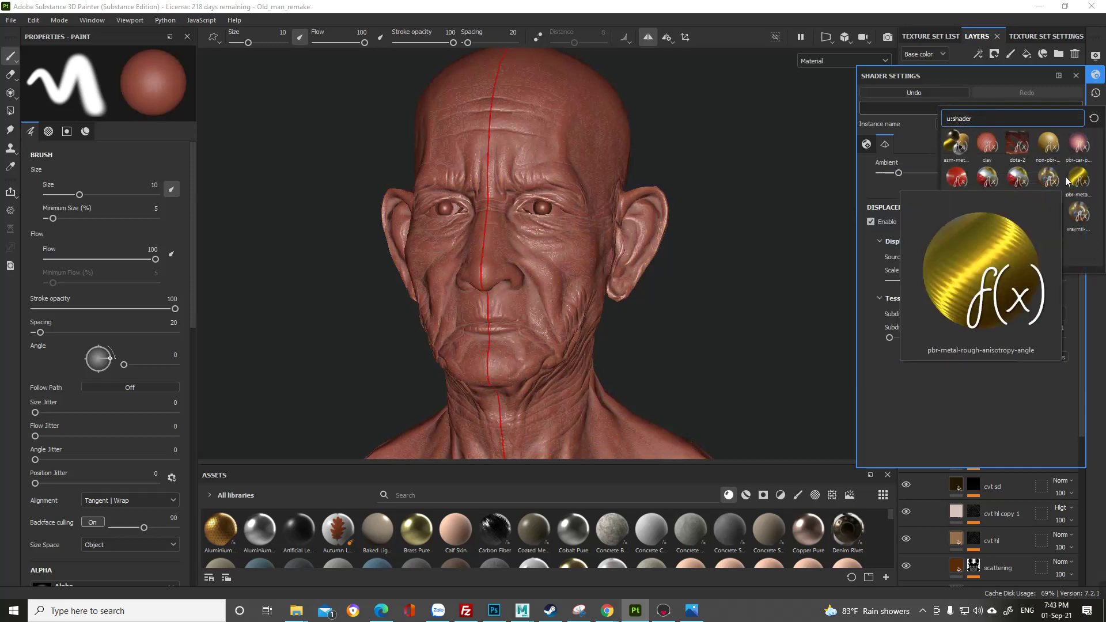
left_click(1047, 178)
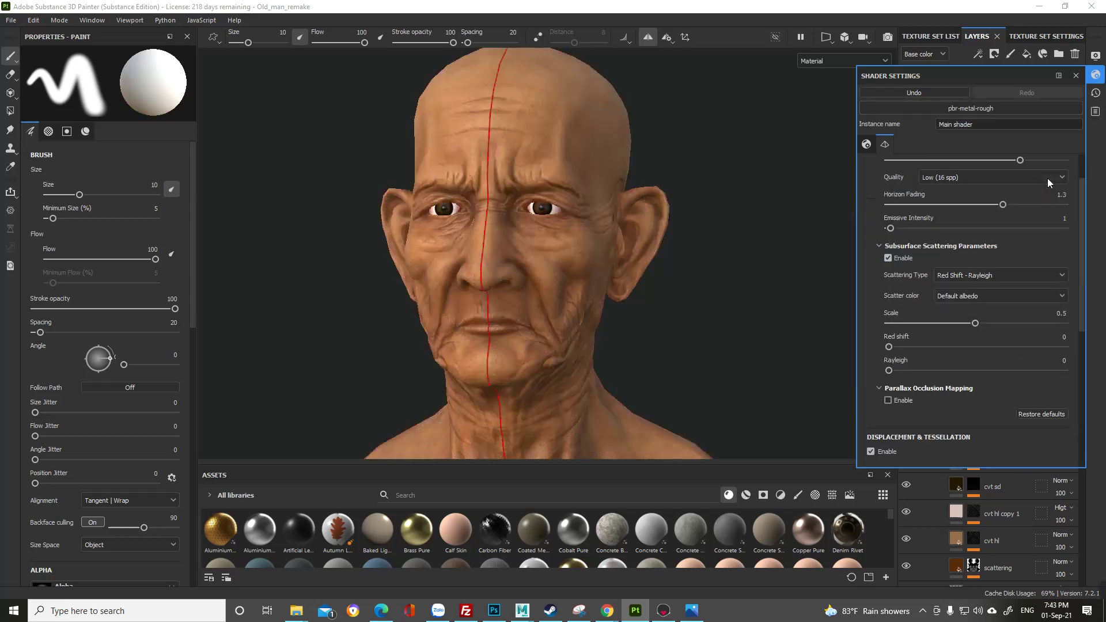
Step: Examine the pbr-metal-rough shader's common and subsurface scattering parameters and check the scatter color choices
scroll(1042, 196, "down", 5)
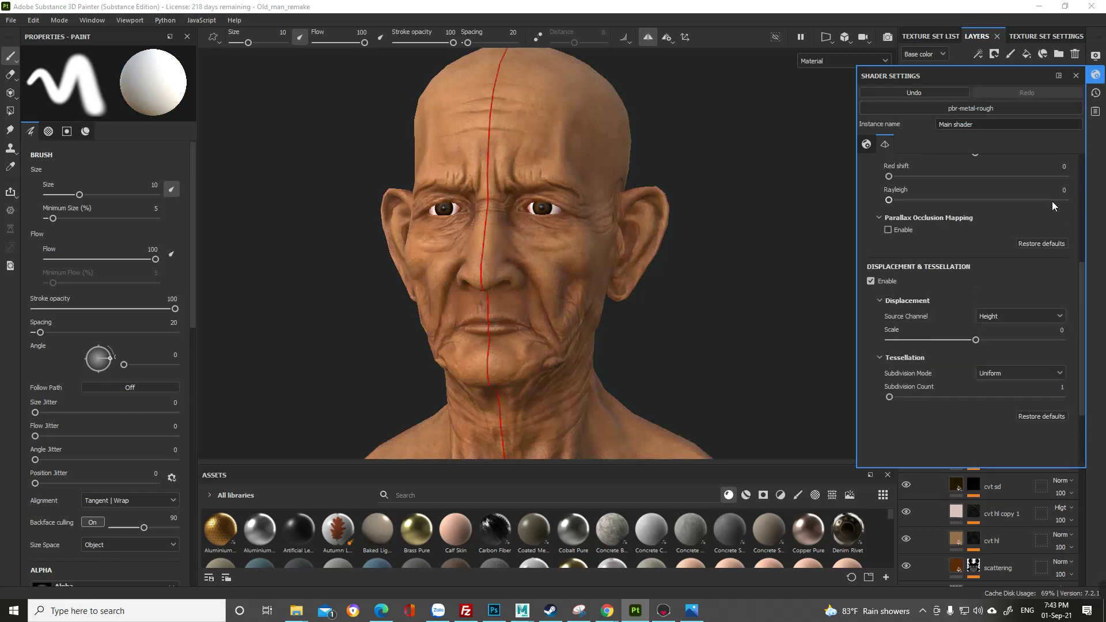
scroll(1051, 201, "up", 5)
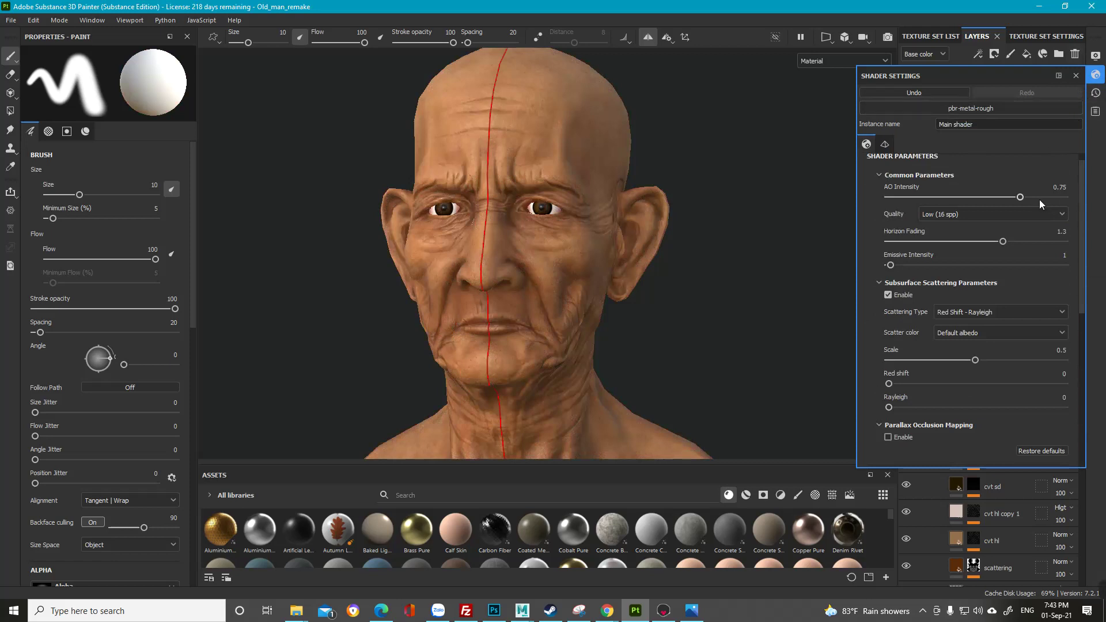
scroll(1039, 200, "down", 2)
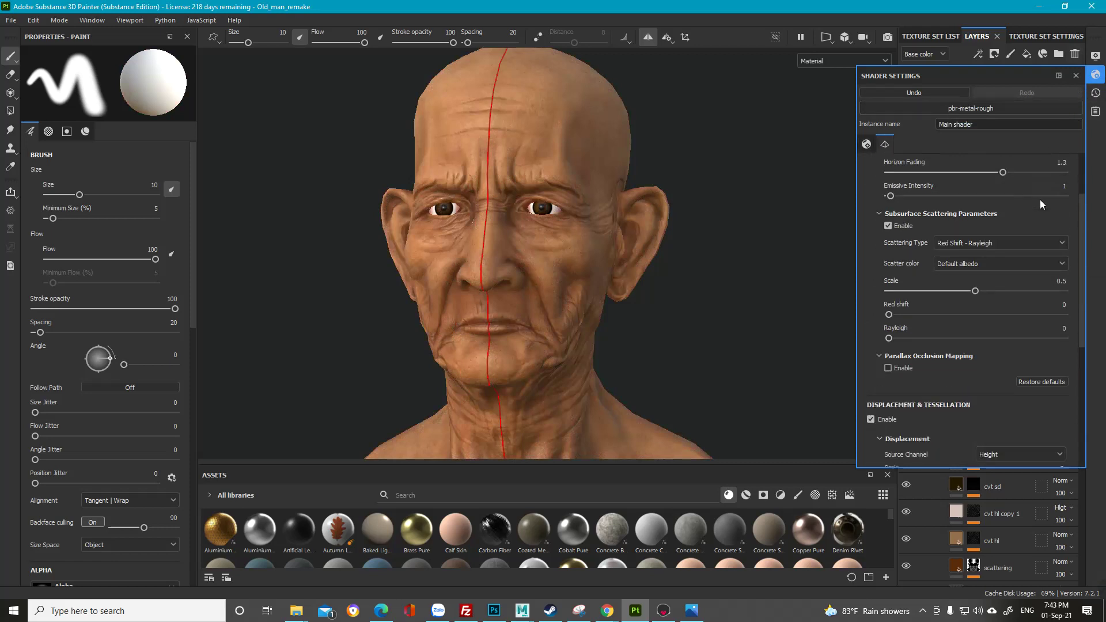
left_click(1022, 266)
left_click(1022, 266)
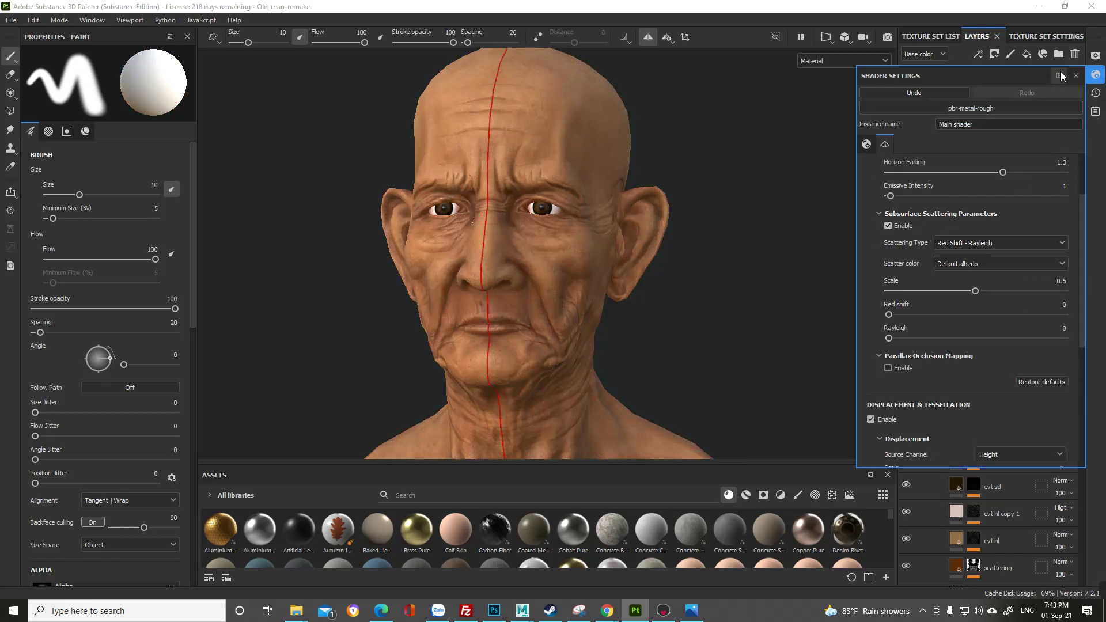
Step: Examine the camera and viewport sections of the display settings, including the subsurface scattering activation and sample count
left_click(1095, 56)
scroll(1057, 271, "down", 4)
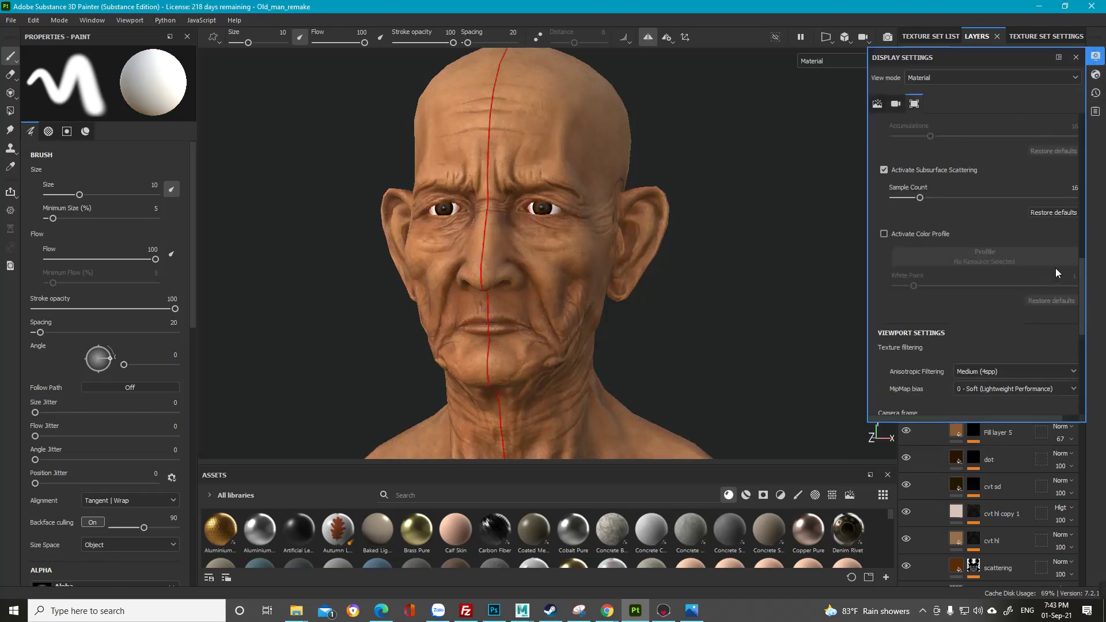
scroll(1057, 272, "up", 5)
scroll(1055, 270, "up", 1)
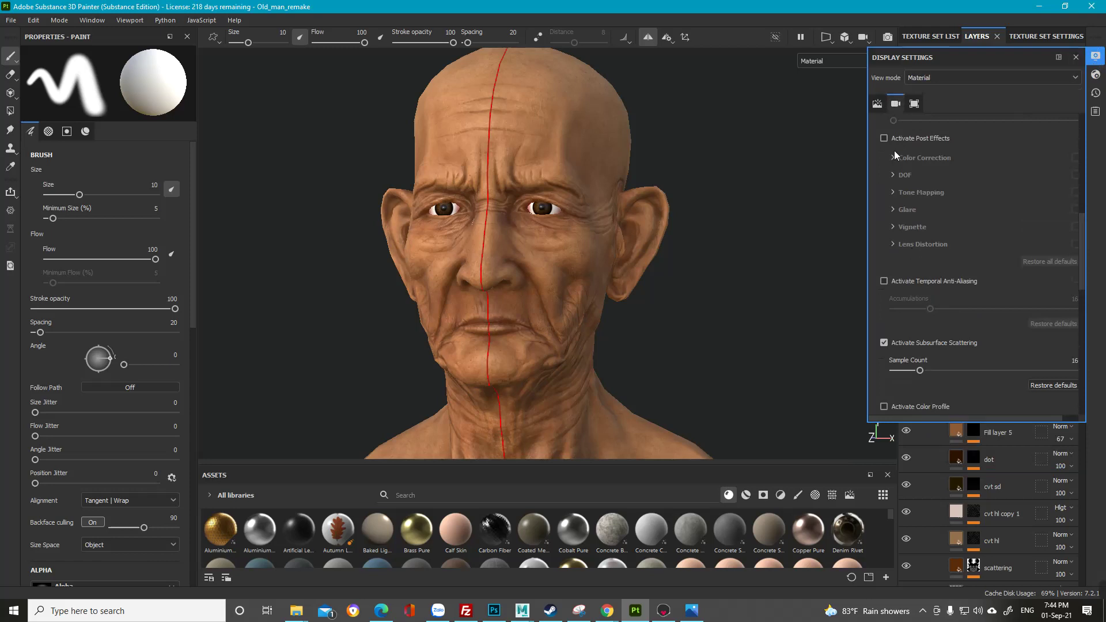
left_click(914, 105)
scroll(915, 109, "down", 1)
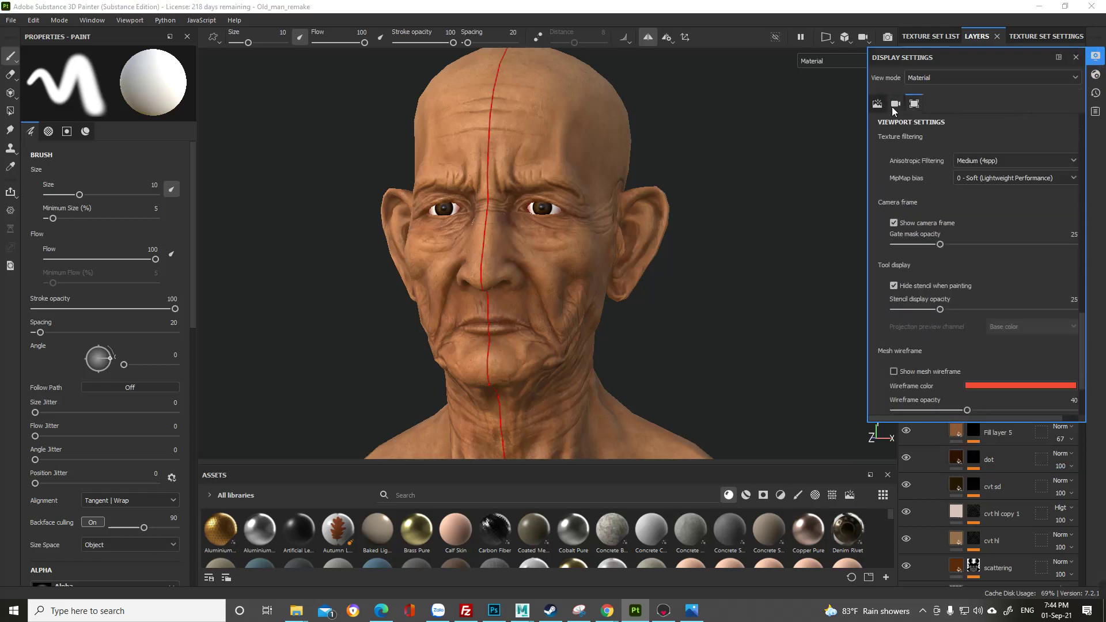
left_click(877, 104)
left_click(895, 104)
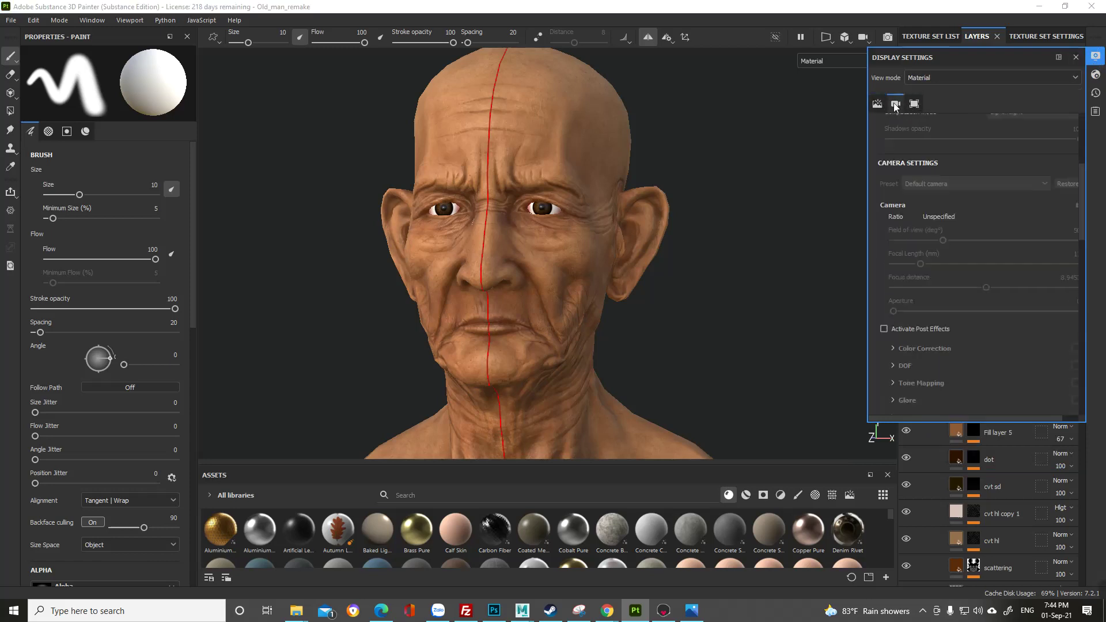
scroll(945, 184, "down", 5)
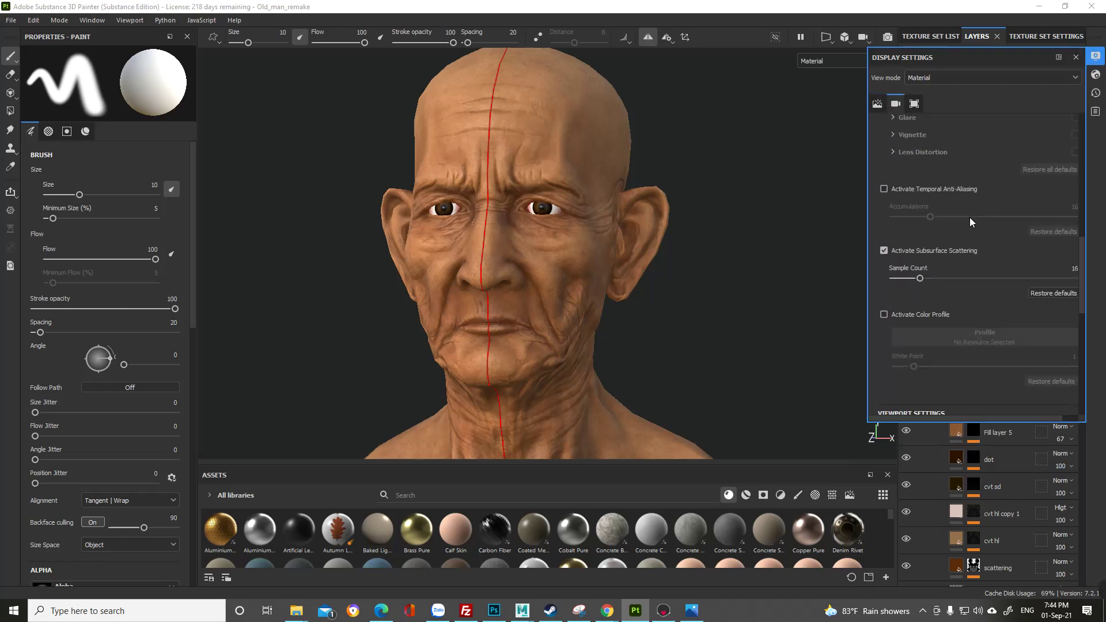
scroll(969, 217, "down", 2)
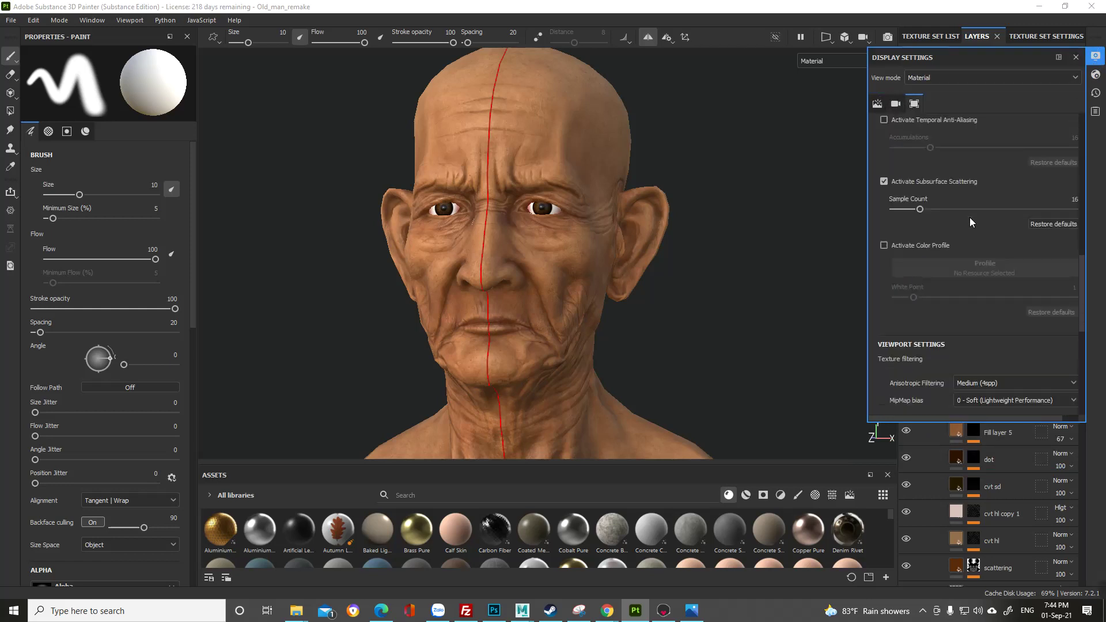
scroll(970, 218, "down", 10)
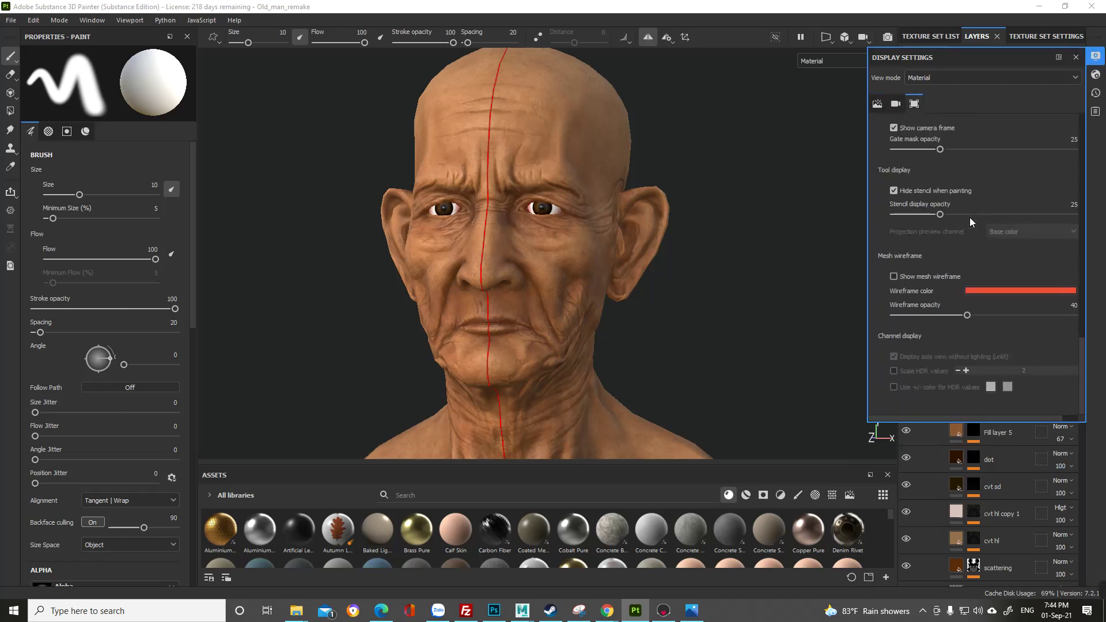
left_click(969, 217)
Step: Show the shader settings as a floating view and examine the shader parameters and the displacement and tessellation options
left_click(132, 20)
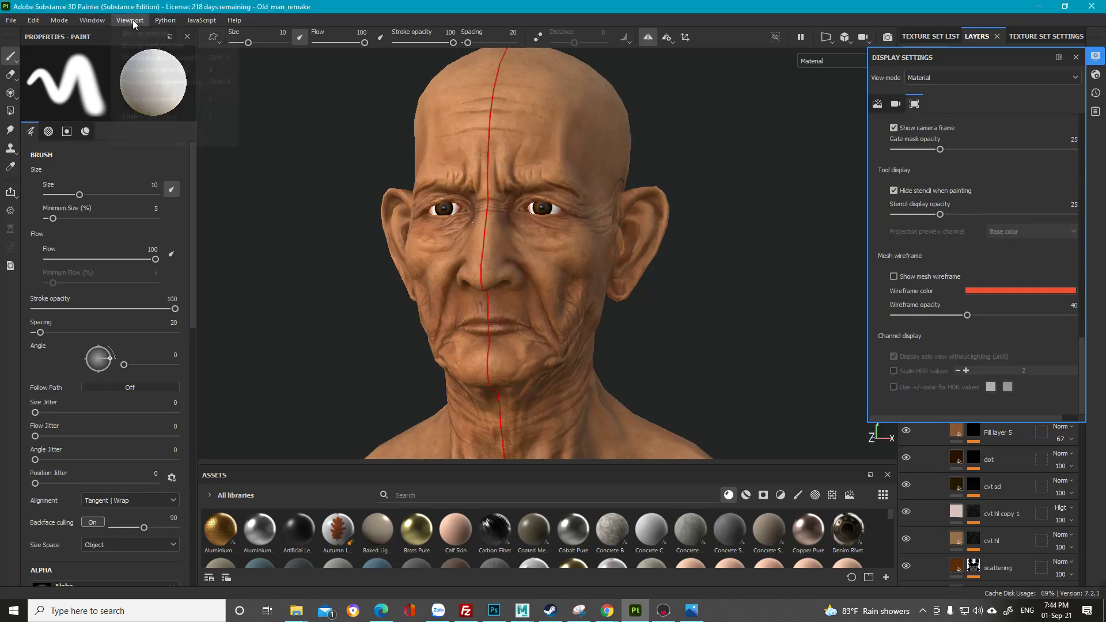
mouse_move(102, 21)
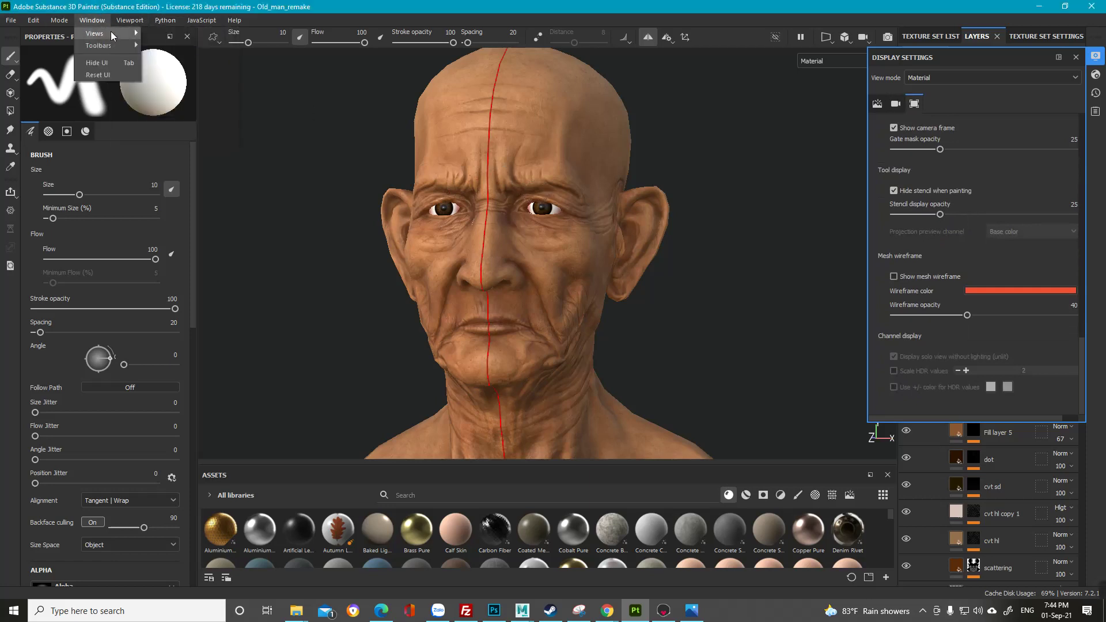
left_click(199, 128)
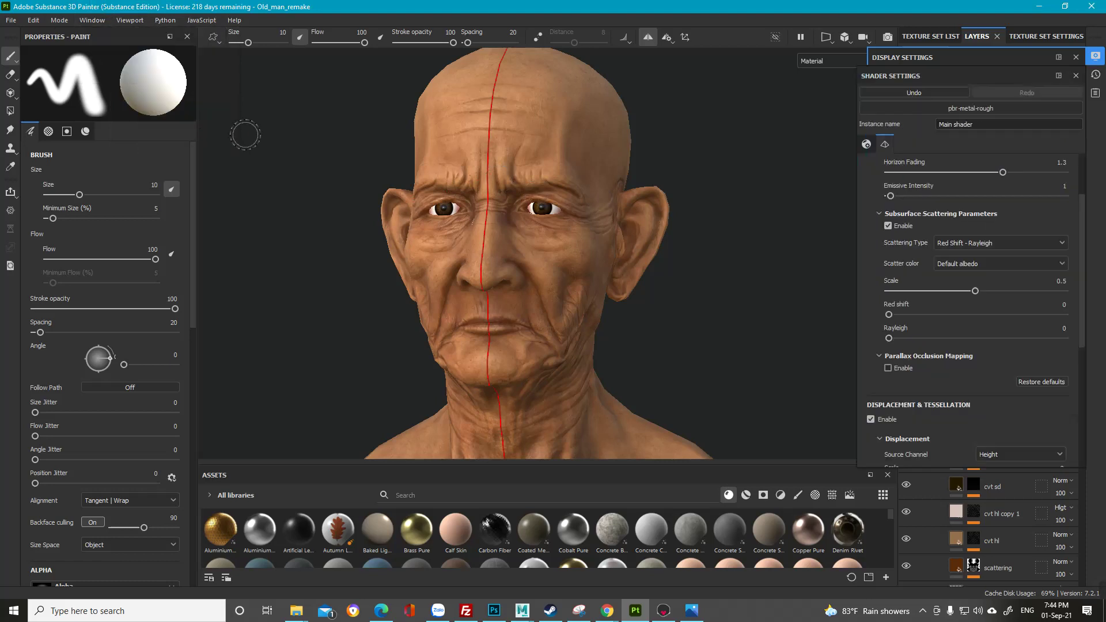
scroll(1008, 250, "down", 3)
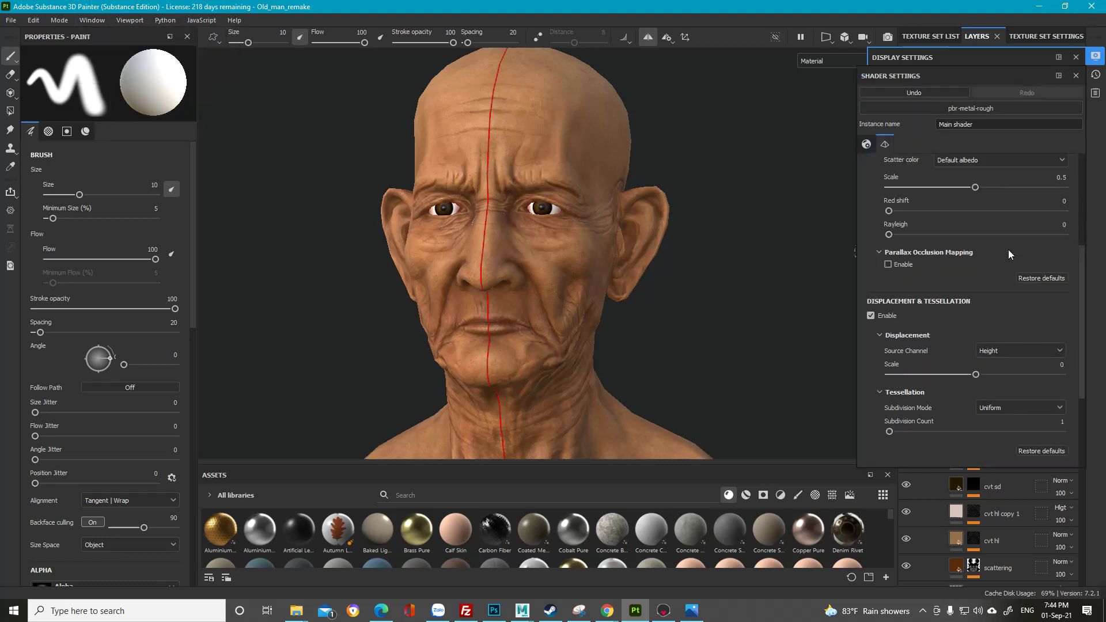
scroll(1007, 250, "up", 5)
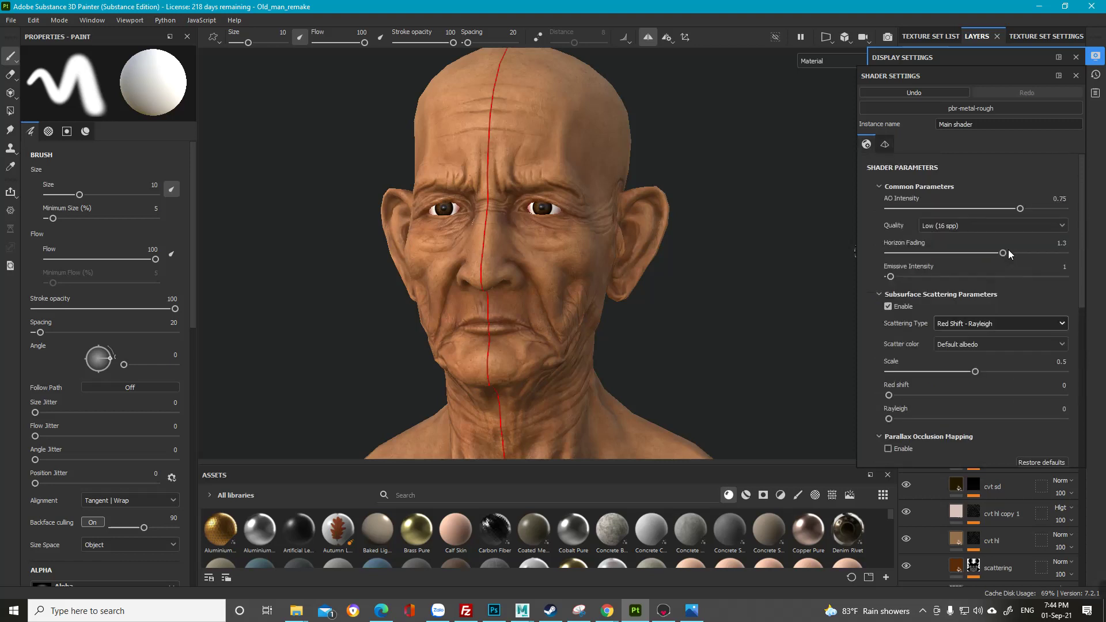
left_click(884, 145)
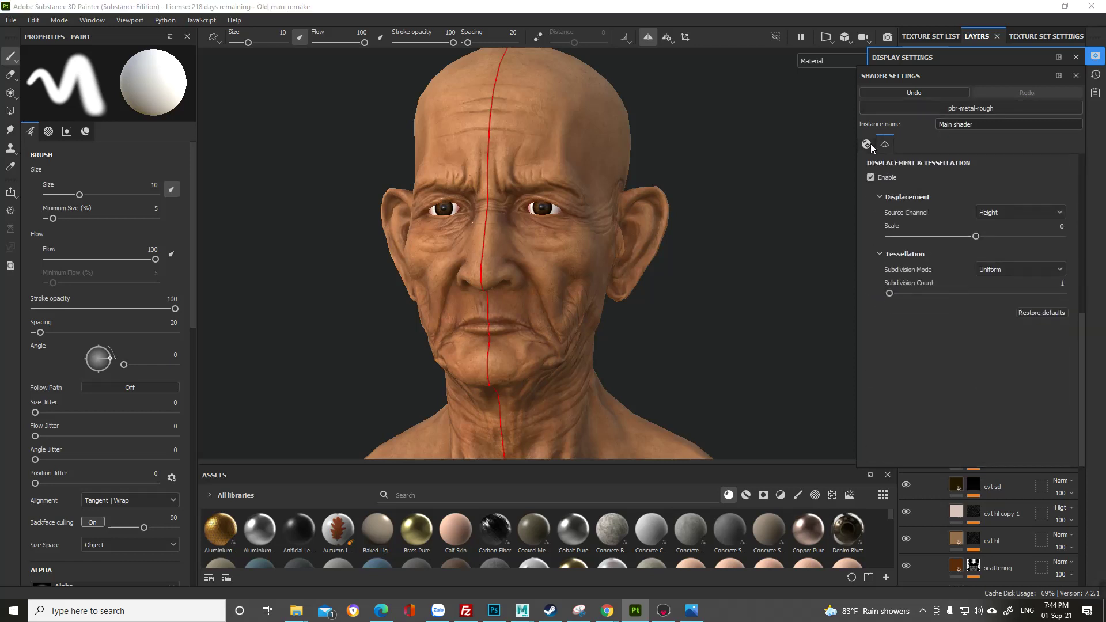
left_click(867, 144)
Step: Recheck the shader's subsurface scattering and parallax options, and bring up the history and the texture set settings
left_click(89, 22)
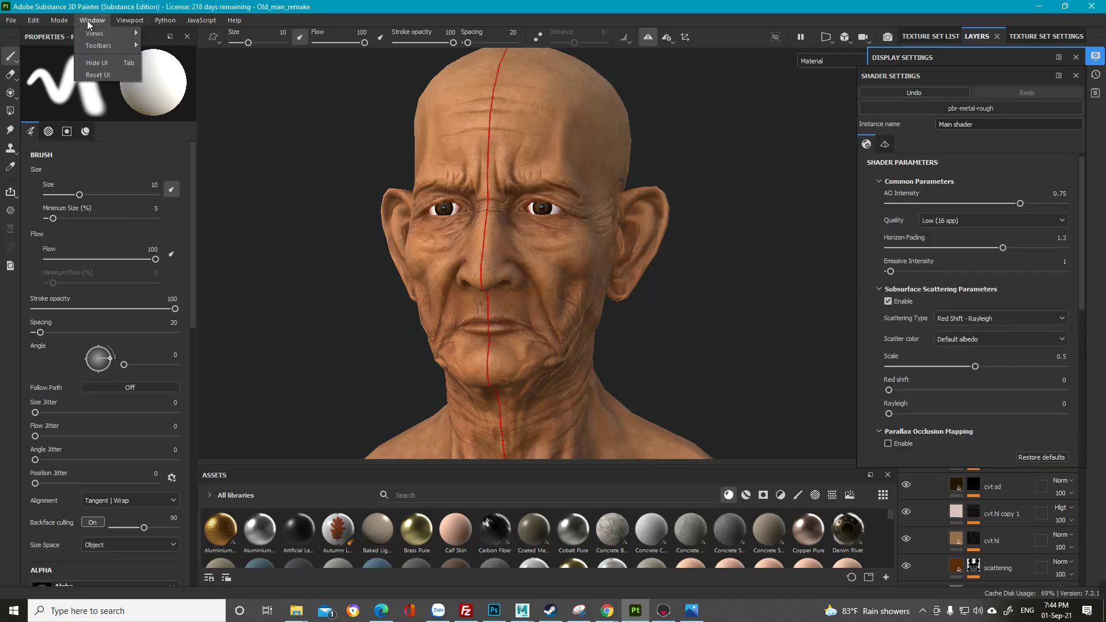
mouse_move(132, 24)
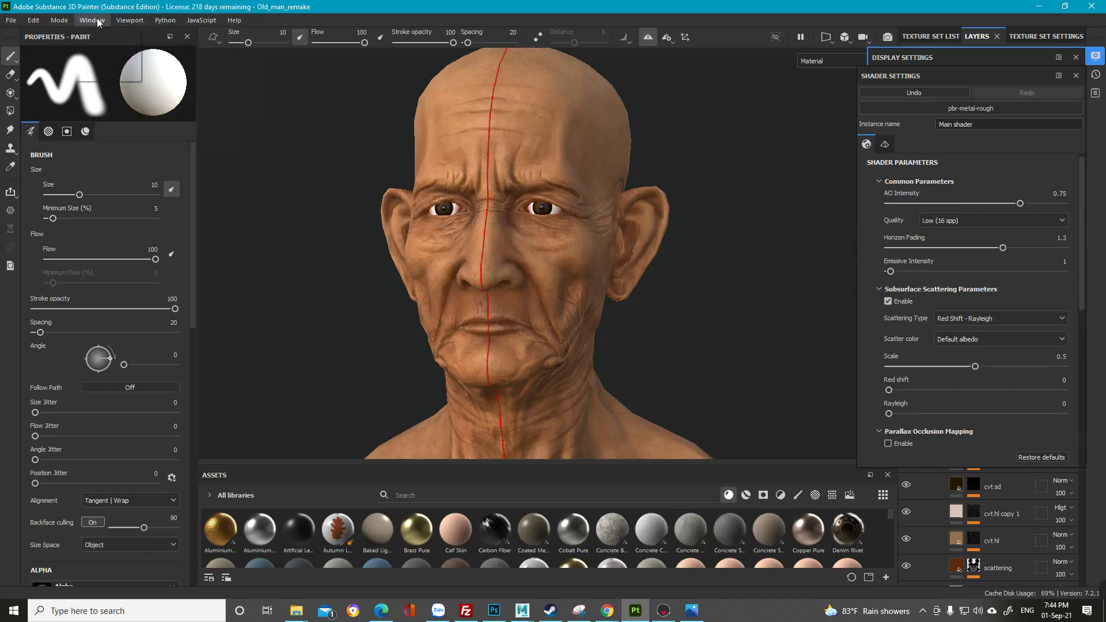
mouse_move(92, 21)
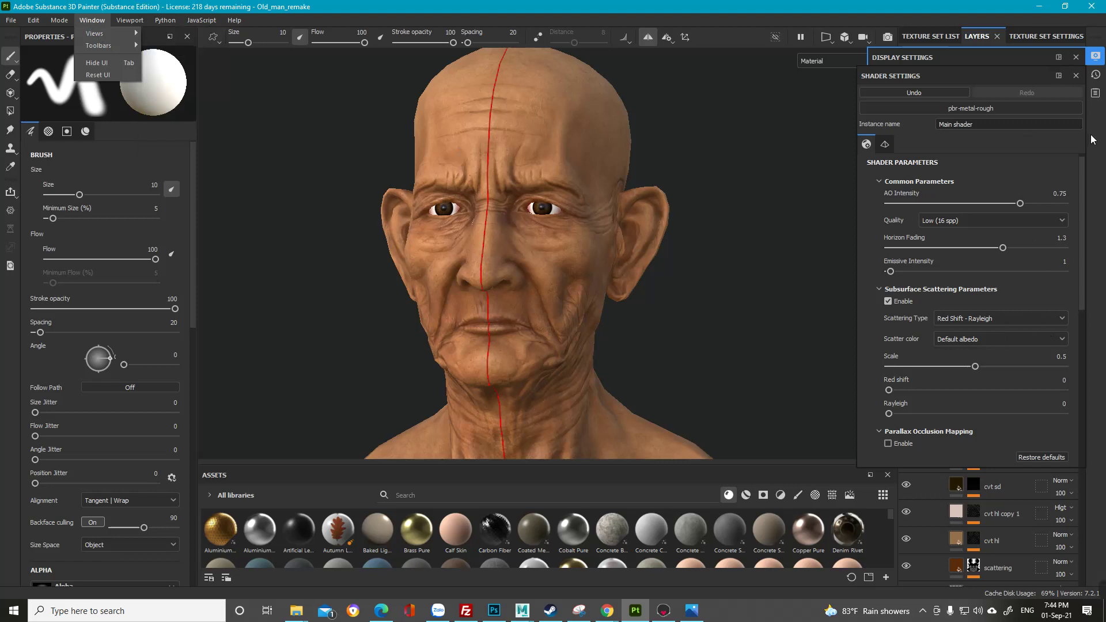
scroll(1034, 238, "down", 3)
scroll(1033, 237, "down", 6)
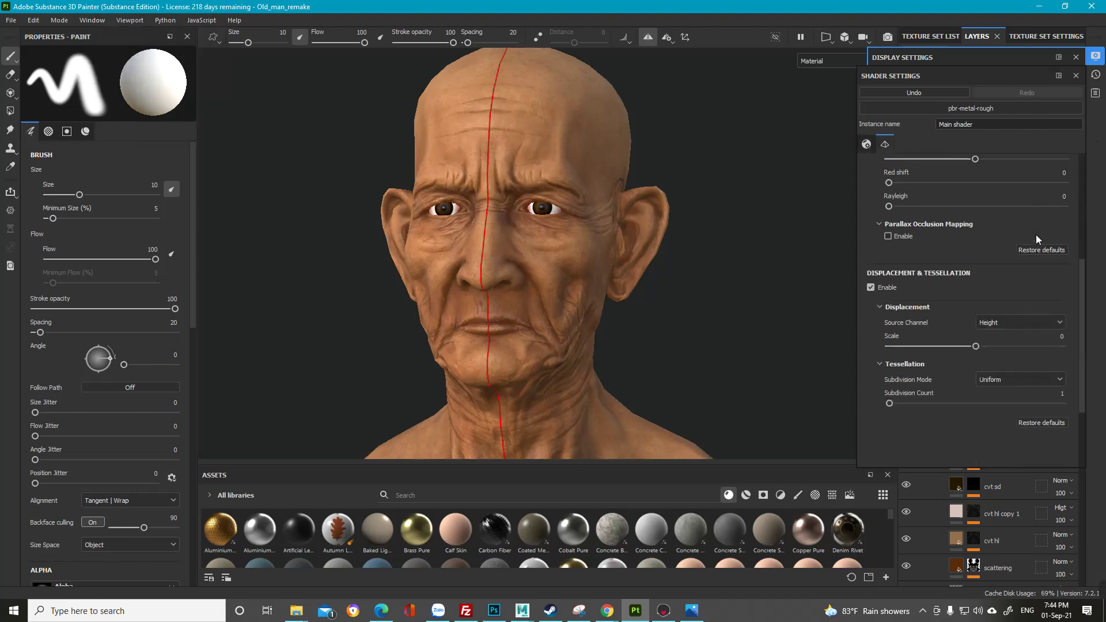
scroll(1036, 237, "up", 9)
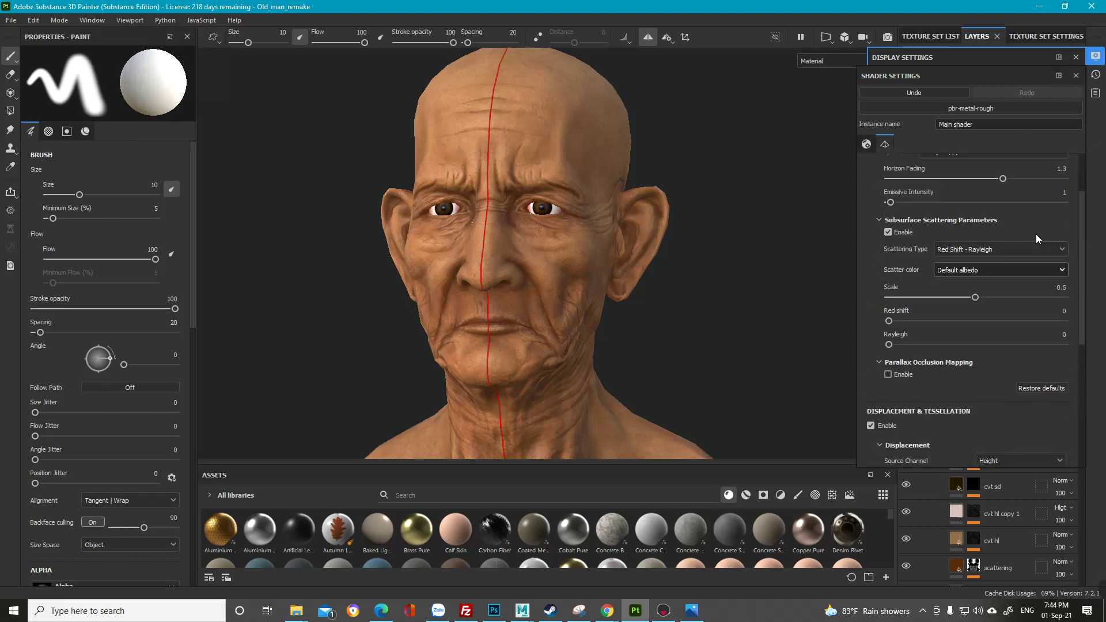
left_click(1096, 75)
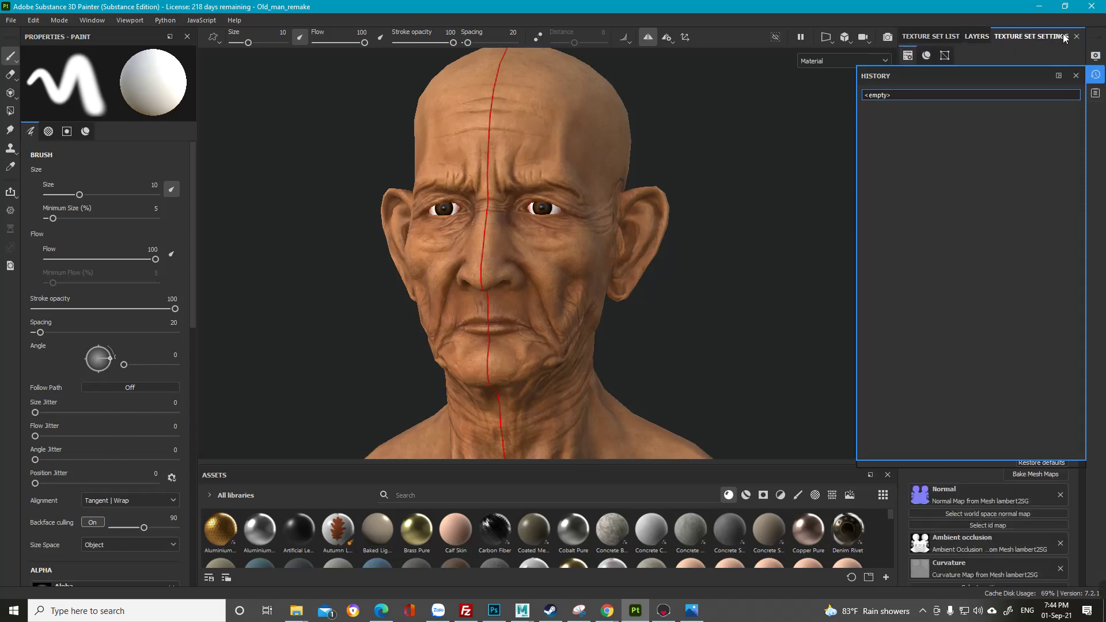
Step: Minimize the open programs to reach the desktop and move the file explorer window aside to uncover the shortcuts
left_click(1040, 7)
left_click(1040, 7)
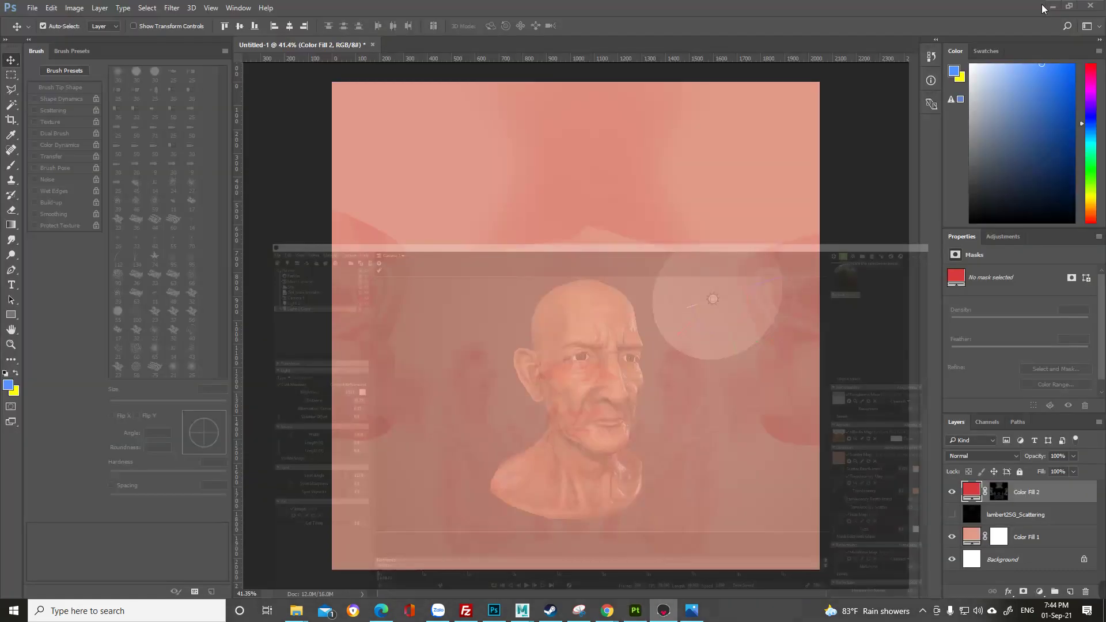
left_click(1054, 6)
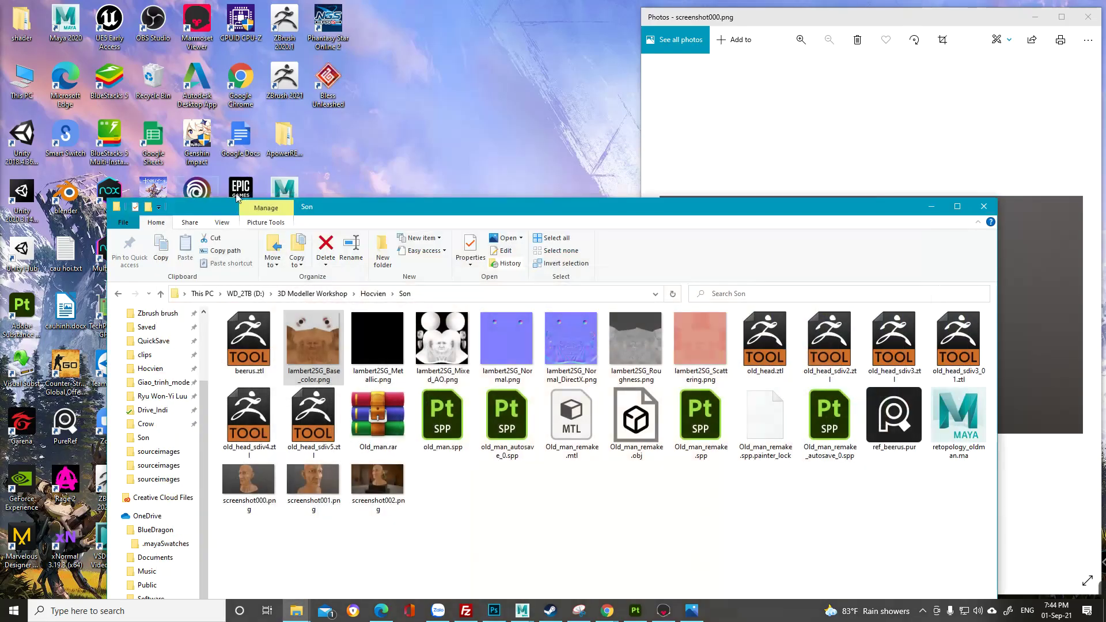
left_click_drag(337, 210, 594, 125)
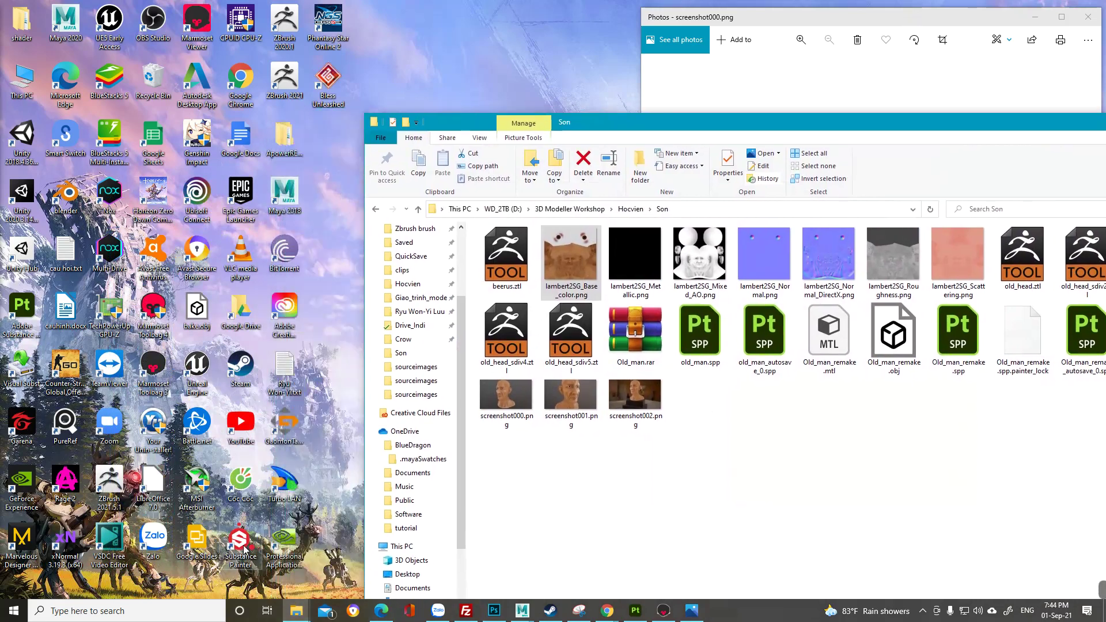
Step: View the lit bust in Marmoset Toolbag, and switch to Substance 3D Painter for a closer look at the textured head
left_click(663, 610)
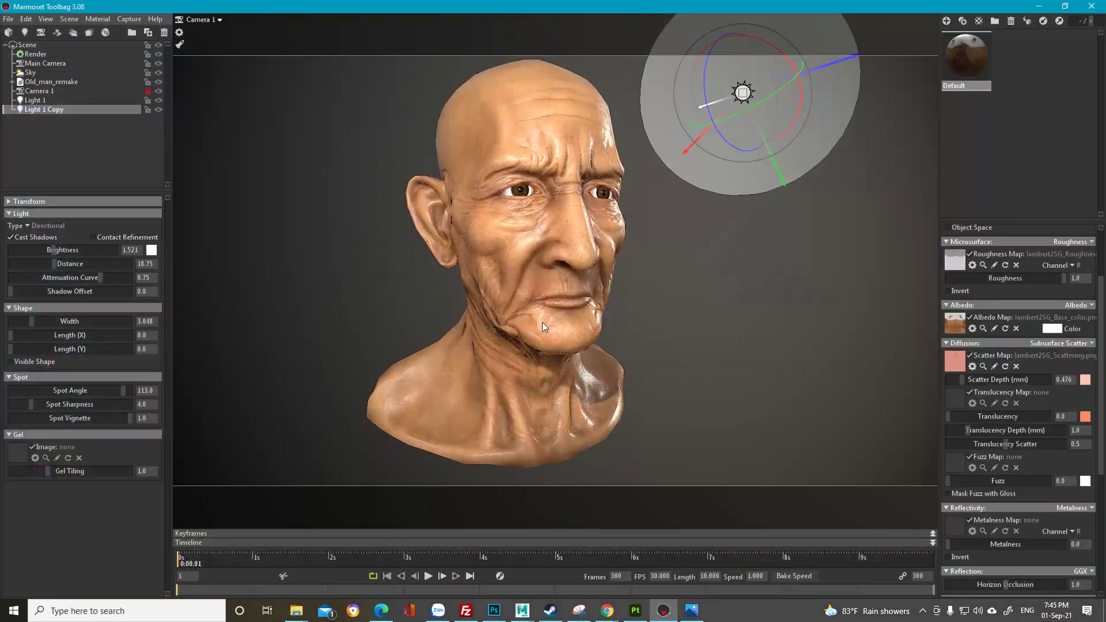
left_click(635, 610)
scroll(662, 250, "up", 5)
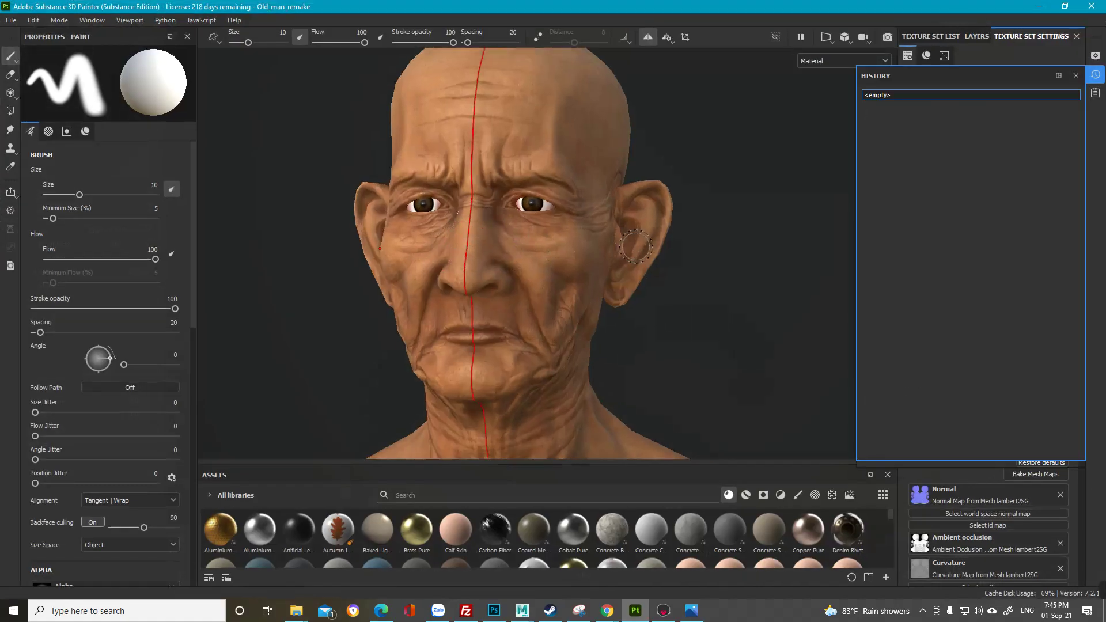
Step: Bring up the layer stack, recheck the shader's subsurface and displacement options, and close the shader settings
left_click(923, 37)
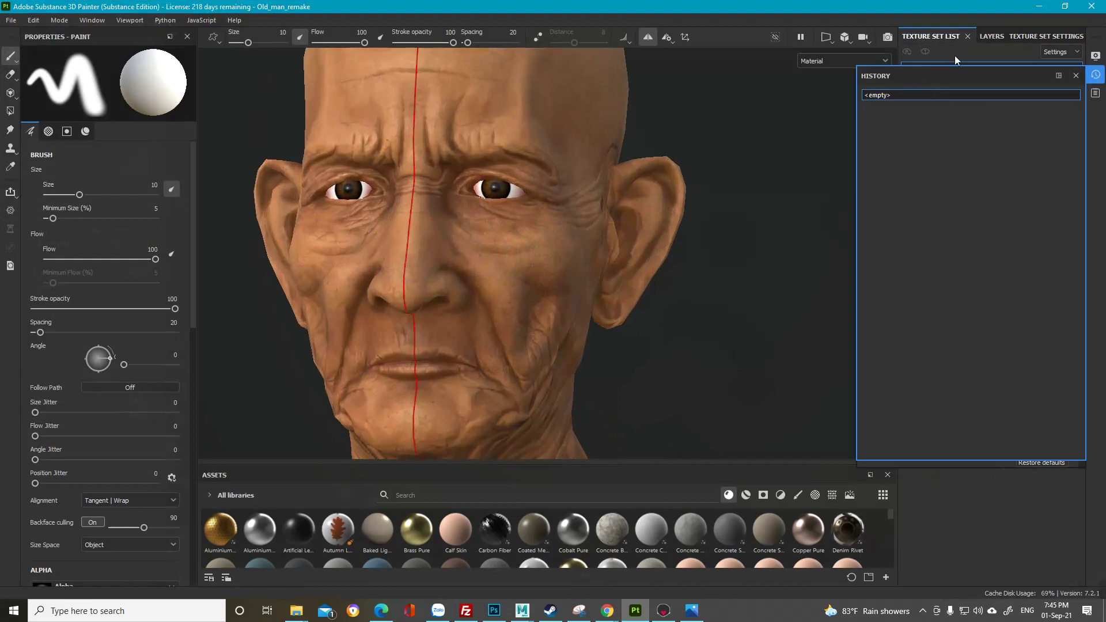
left_click(993, 37)
left_click(1099, 76)
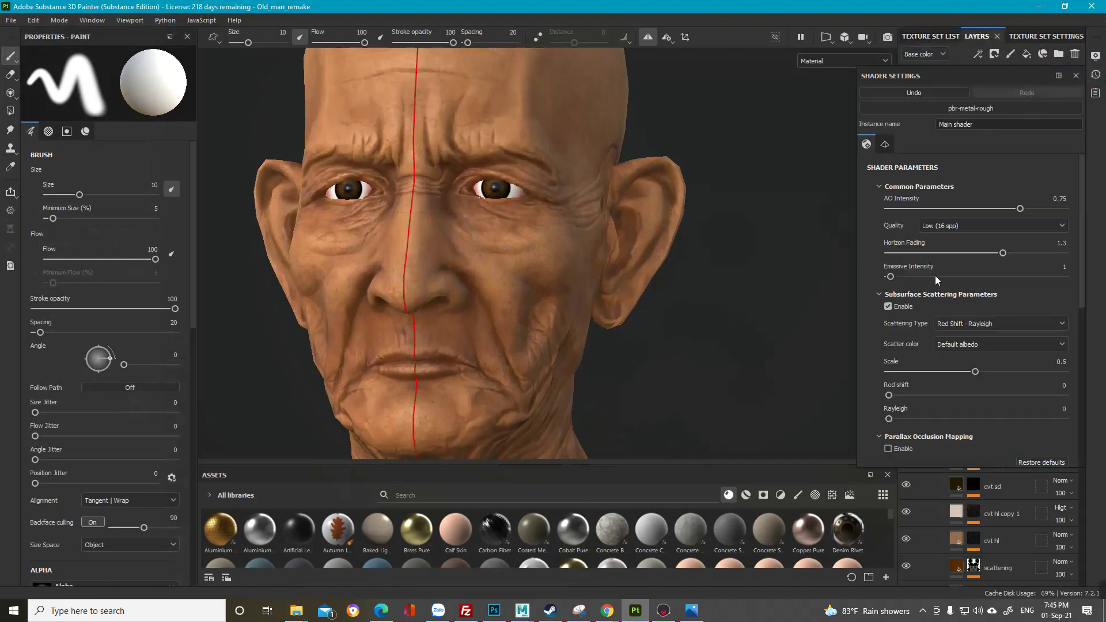
scroll(939, 288, "down", 5)
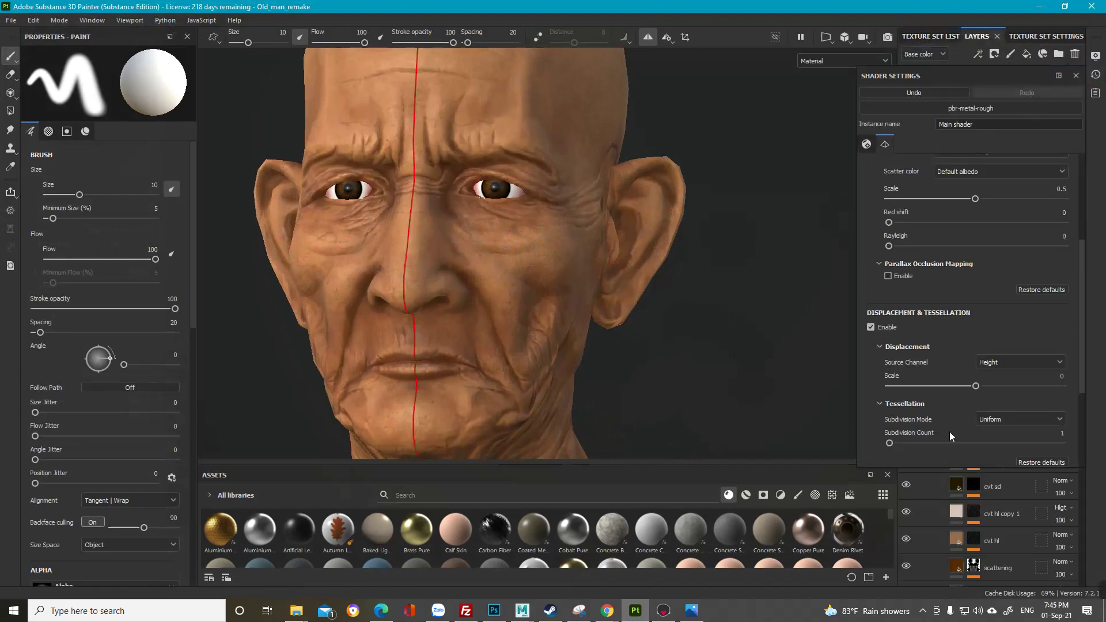
left_click(1077, 75)
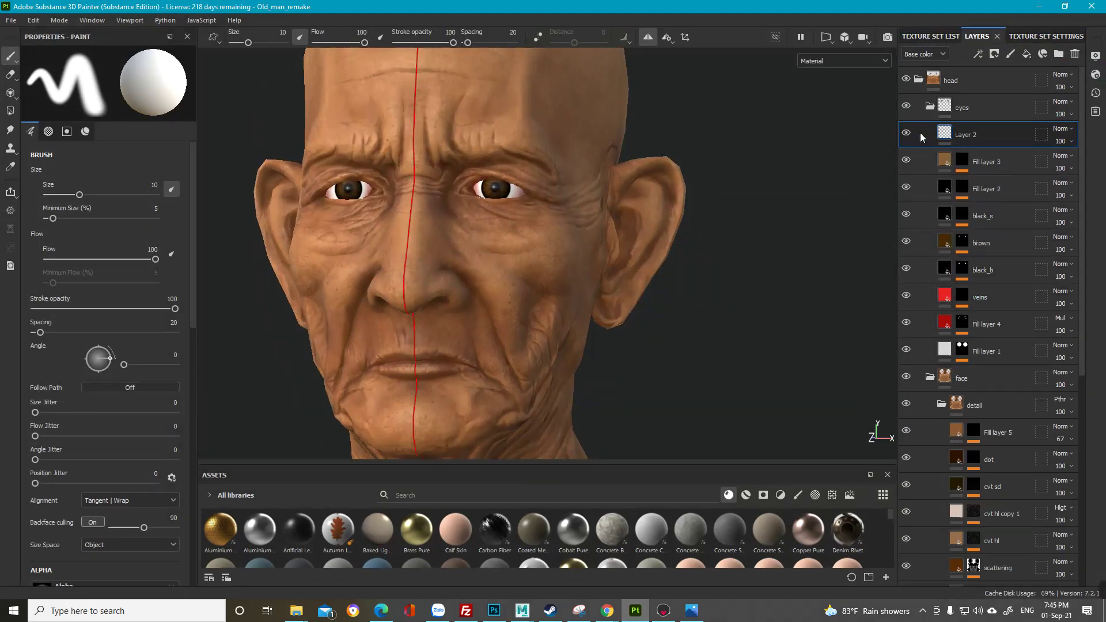
Step: Examine the layer stack down to Layer 1, and display the fill properties of the scattering layer
scroll(952, 238, "down", 6)
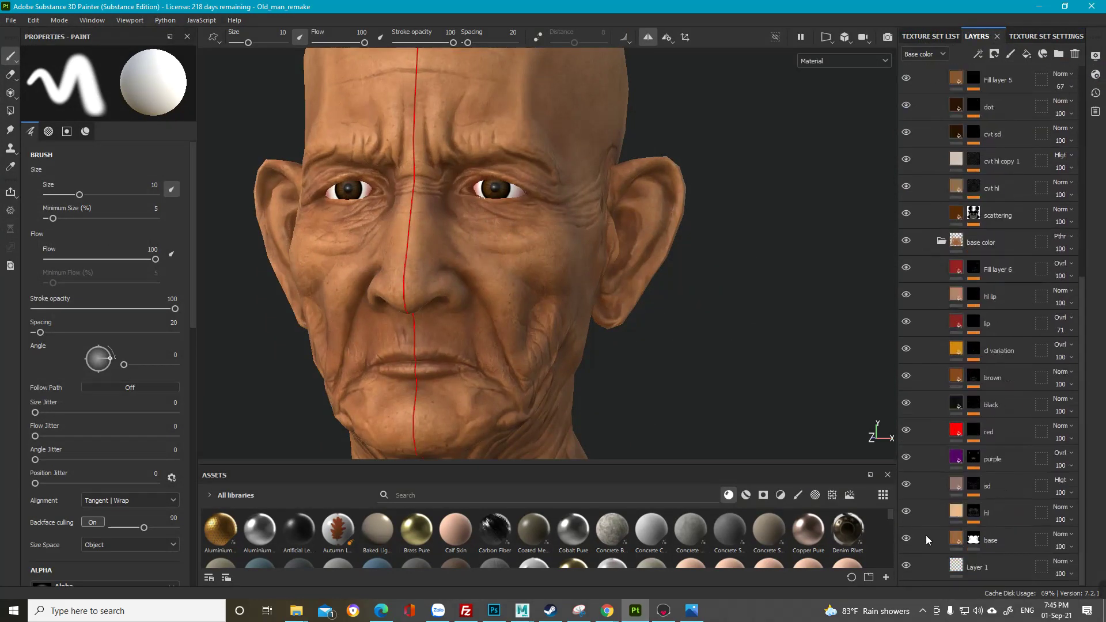
left_click(953, 567)
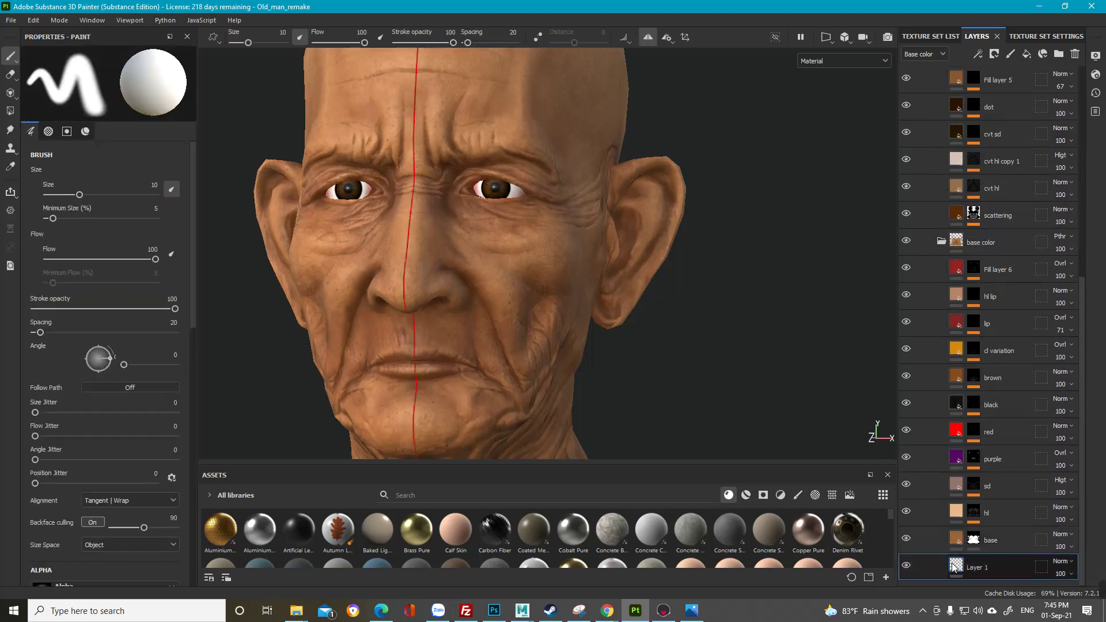
scroll(161, 402, "down", 10)
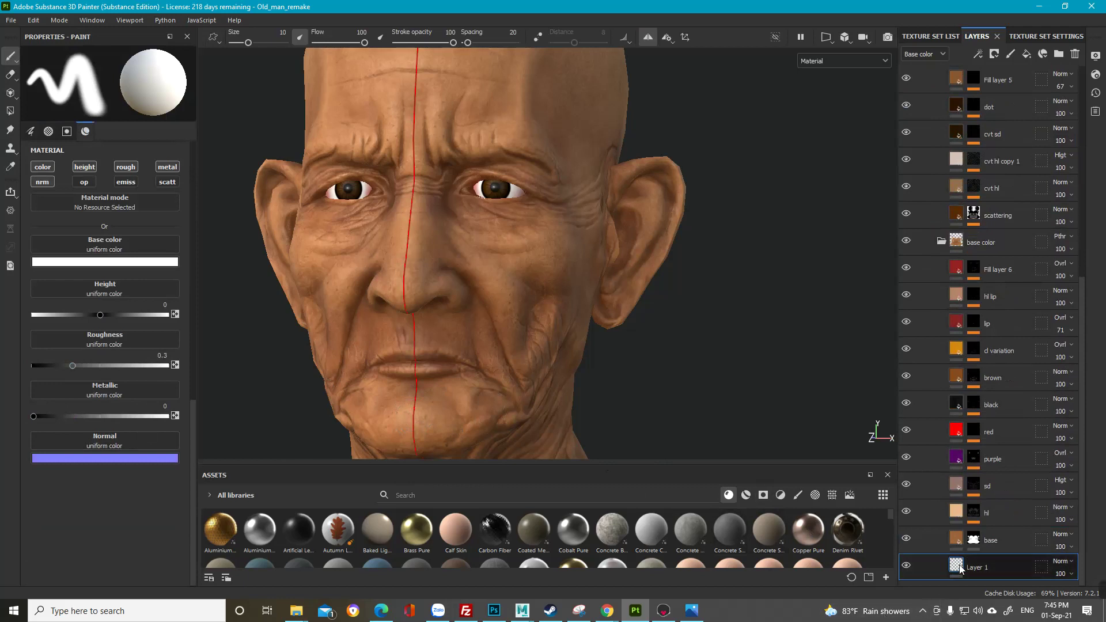
scroll(935, 306, "up", 3)
scroll(935, 305, "up", 1)
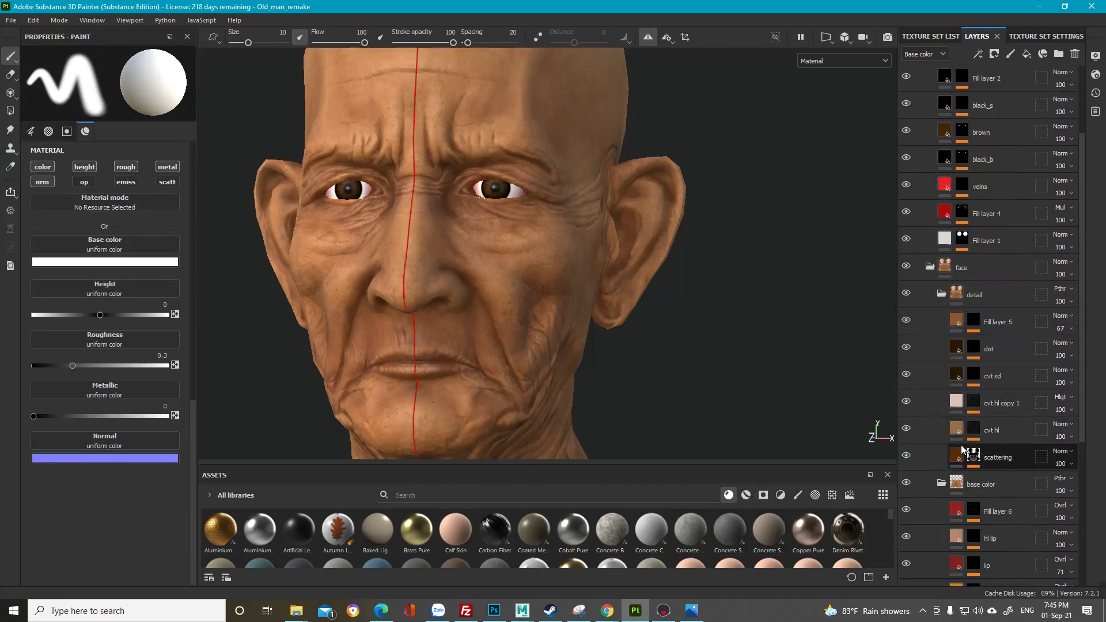
left_click(954, 459)
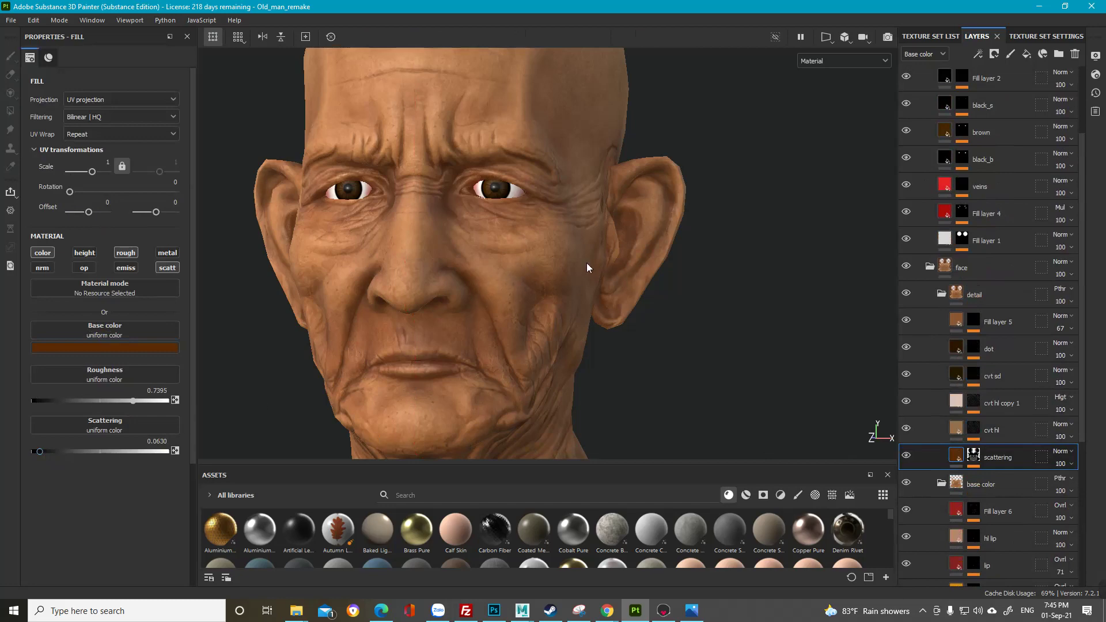
Step: In Marmoset Toolbag, set the brightness of Light 1 Copy to 0.294 and the skin material's scatter depth to 0.202 mm
left_click(1040, 6)
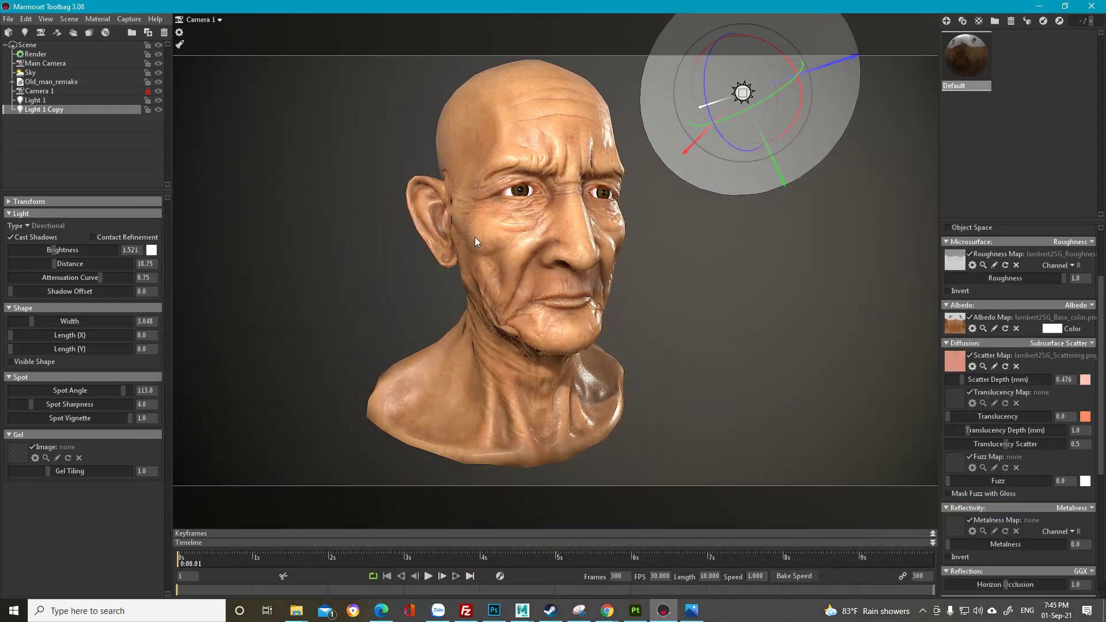
mouse_move(963, 383)
left_mouse_down()
mouse_move(1018, 379)
mouse_move(960, 372)
left_mouse_up()
left_click(973, 356)
left_click_drag(960, 379, 953, 379)
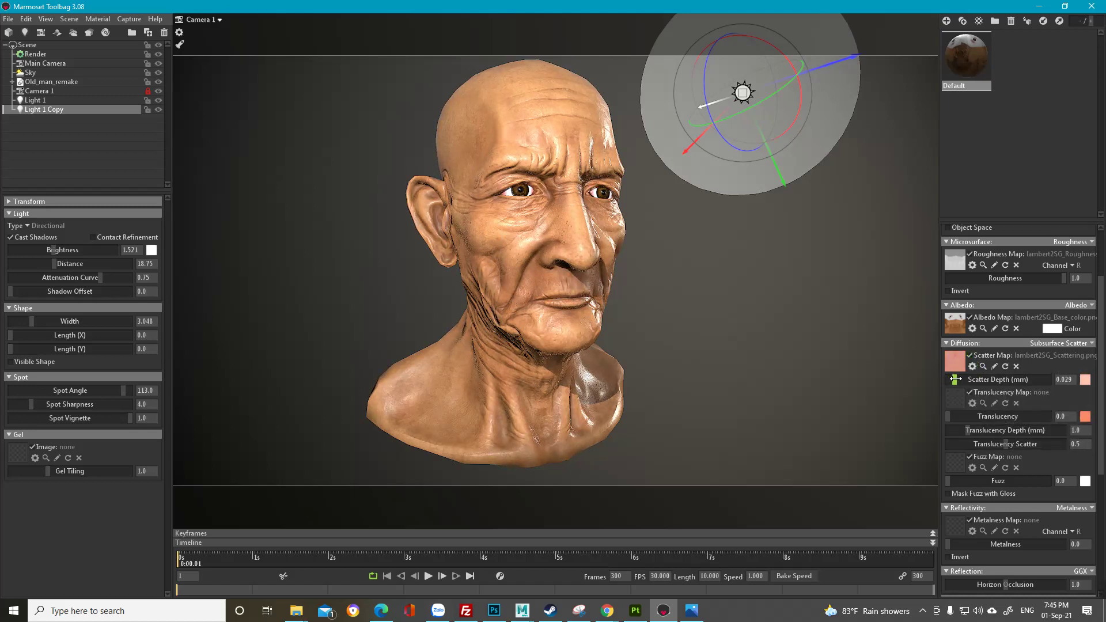
left_click_drag(960, 379, 962, 378)
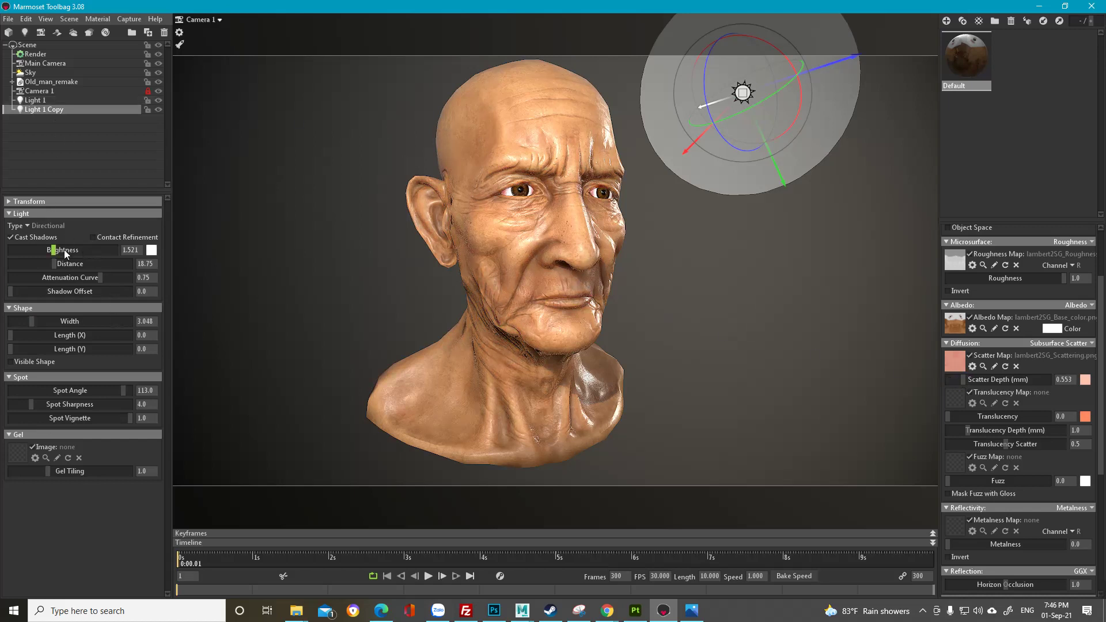
left_click_drag(64, 250, 40, 247)
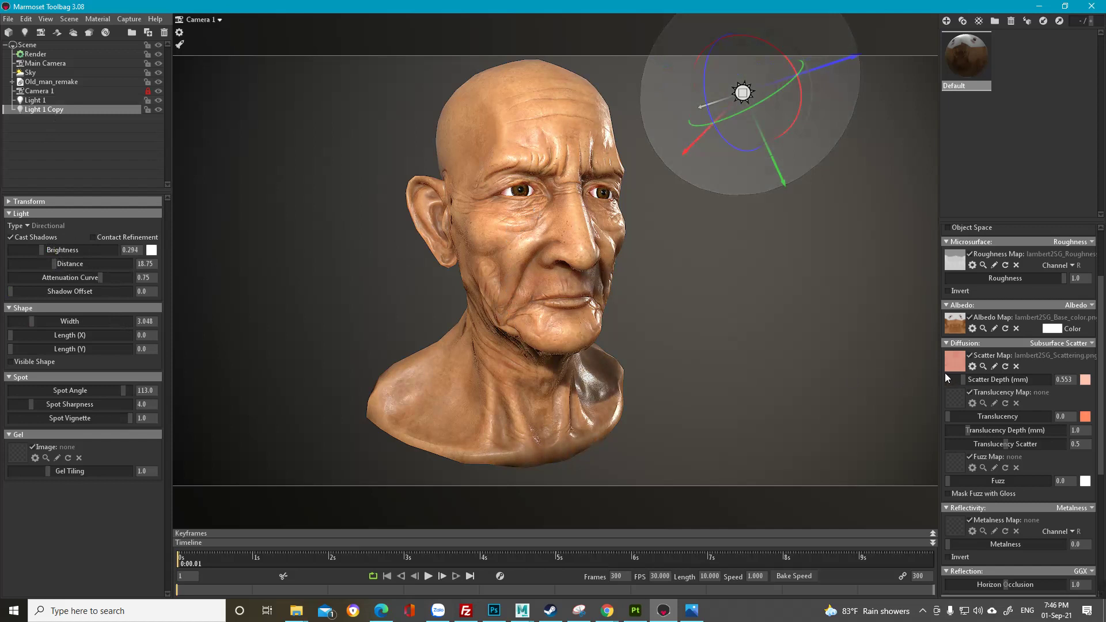
left_click_drag(963, 382, 957, 379)
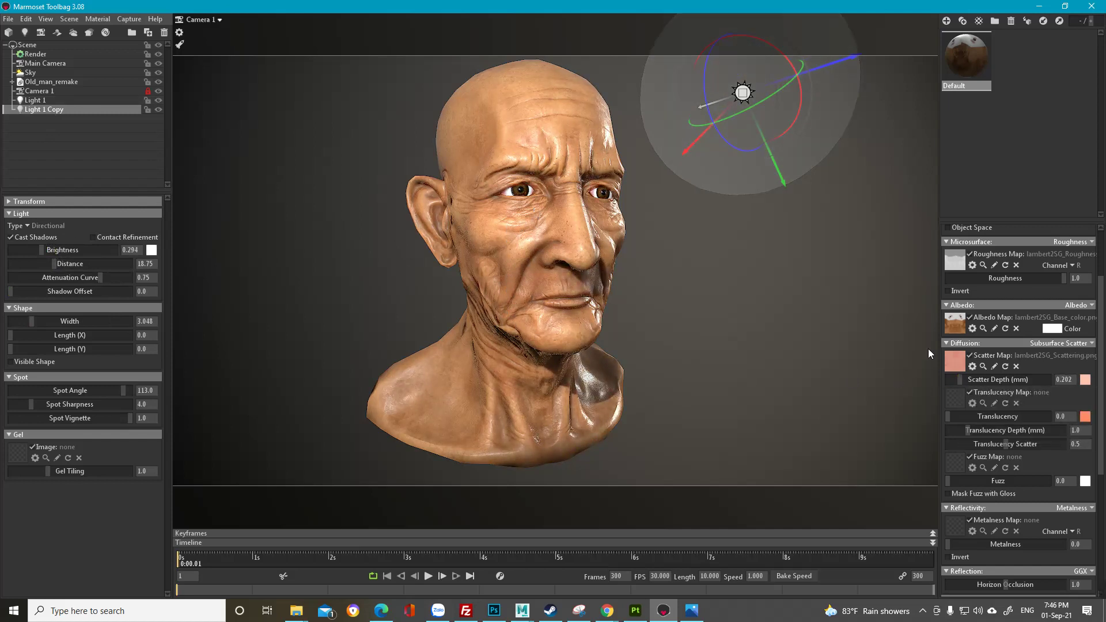
Step: Set the brightness of Light 1 to 14.66 and switch the viewport to the Main Camera
left_click(35, 100)
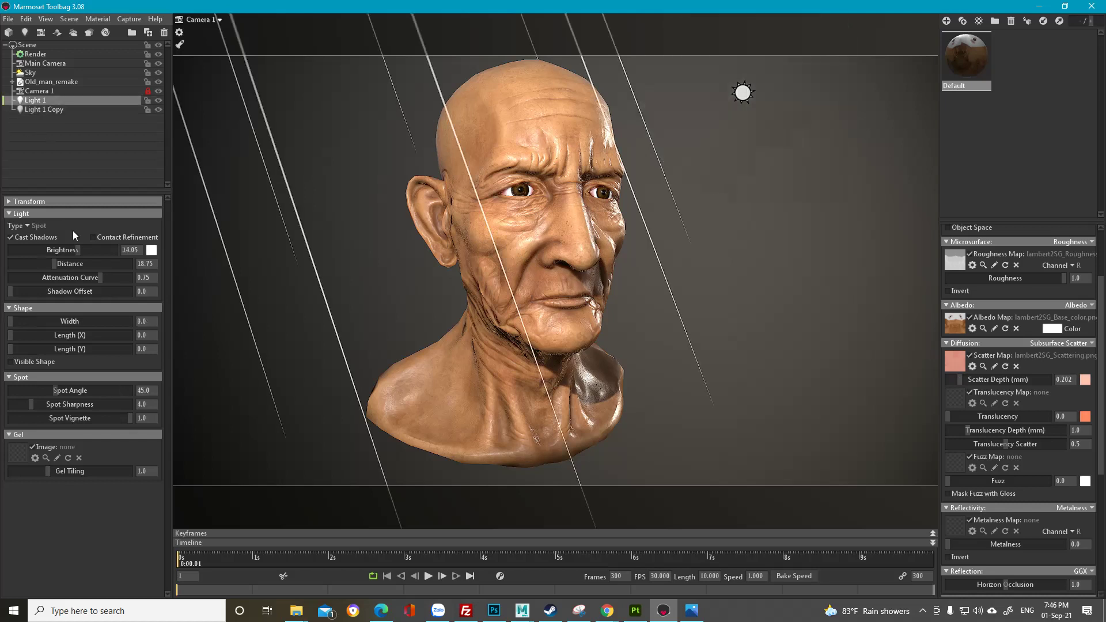
left_click_drag(75, 251, 78, 250)
left_click(215, 23)
left_click(234, 22)
Step: Examine the lit bust from several angles and inspect the old man's right eye and surrounding wrinkles up close
scroll(531, 250, "up", 3)
left_click_drag(536, 255, 609, 322, "alt")
right_click_drag(609, 322, 537, 272, "alt")
left_click_drag(537, 272, 599, 312, "alt")
right_click_drag(599, 312, 542, 258, "alt")
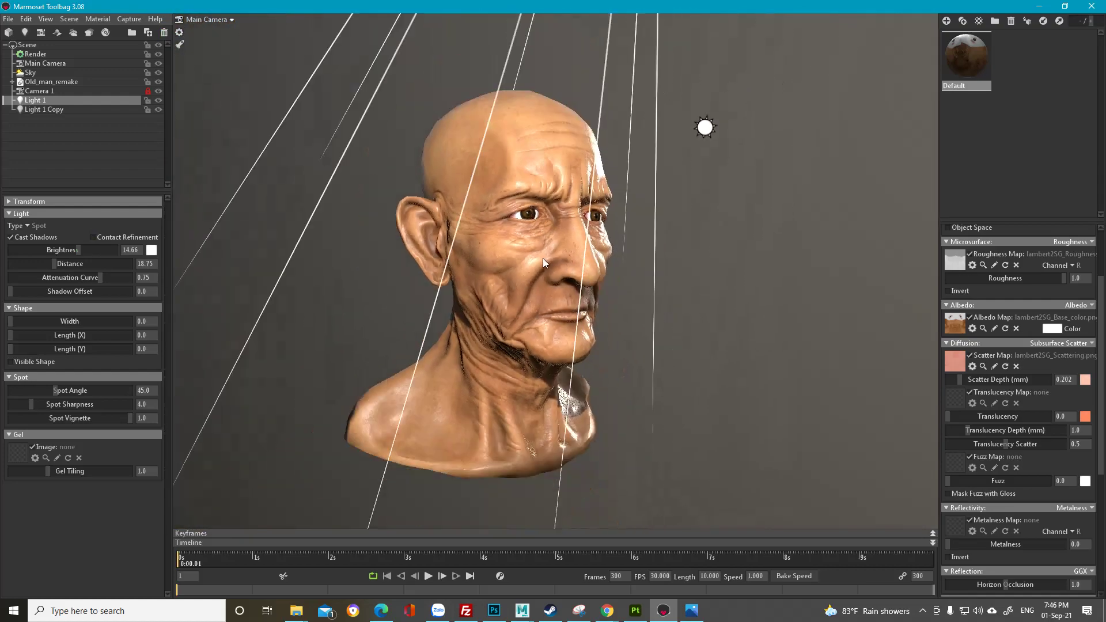
left_click_drag(542, 258, 569, 272)
scroll(555, 257, "down", 3)
scroll(551, 252, "up", 4)
scroll(564, 269, "up", 3)
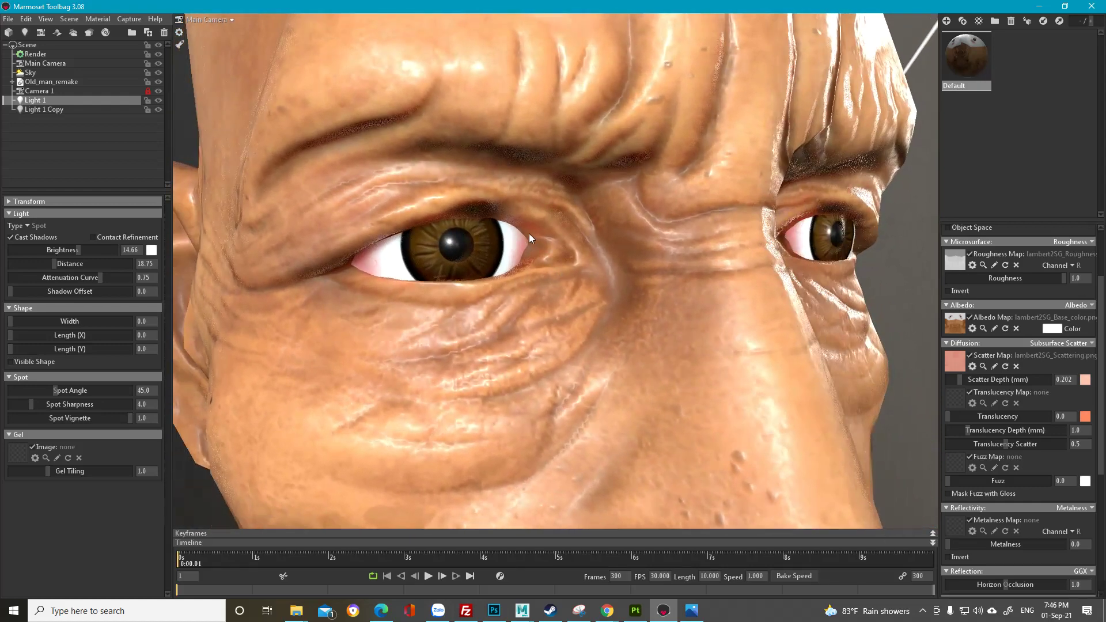
left_click_drag(529, 233, 572, 289)
scroll(545, 210, "up", 1)
scroll(572, 288, "up", 3)
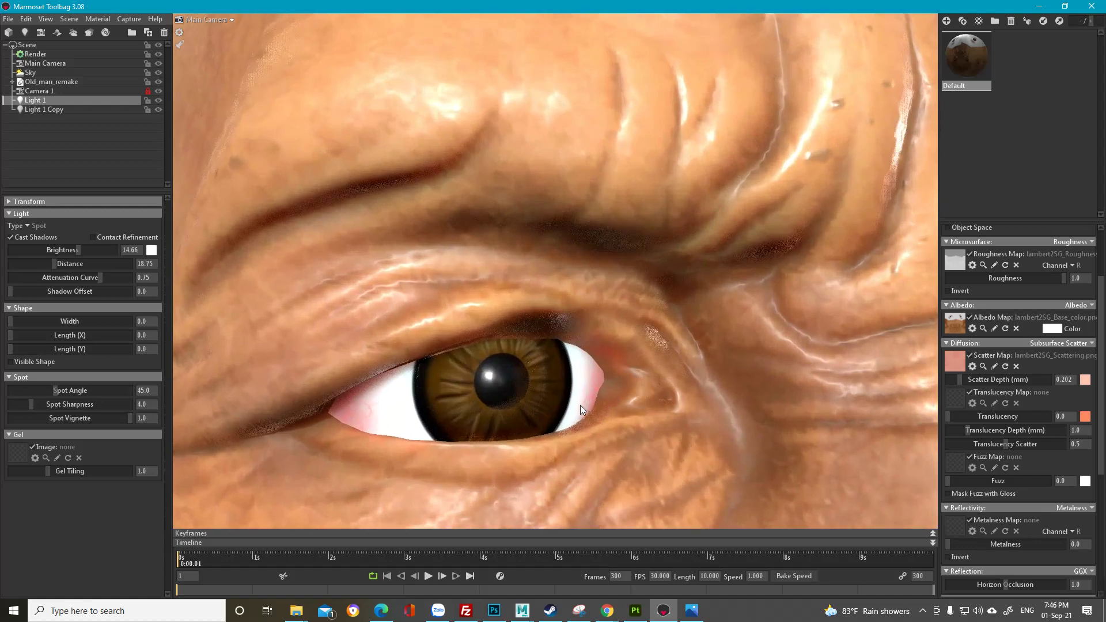
scroll(579, 405, "down", 5)
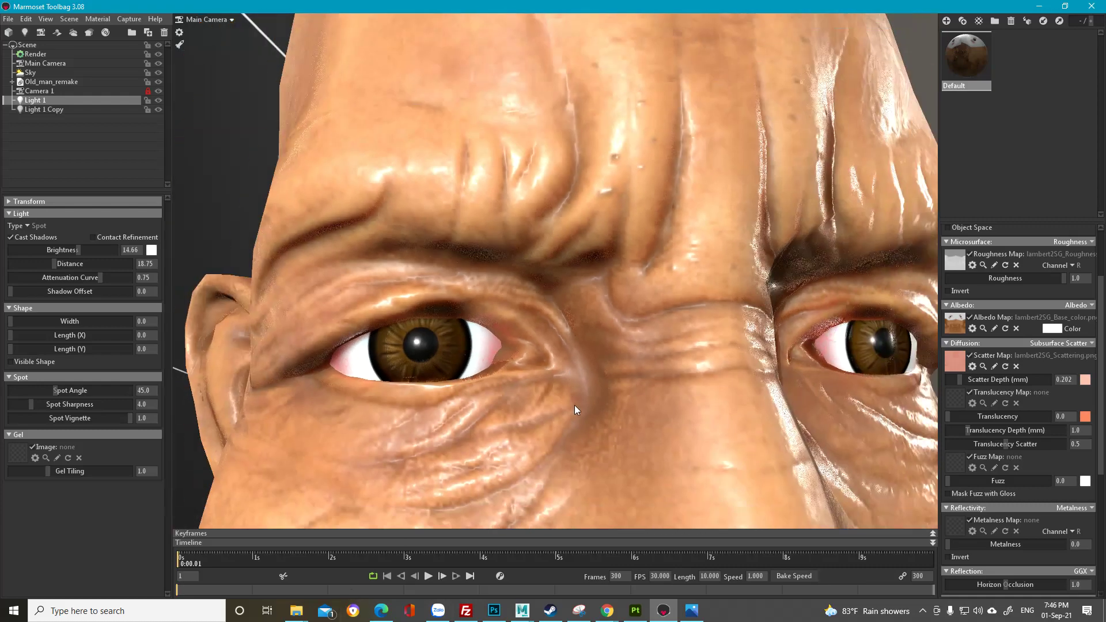
Step: Inspect the old man's left eye and brow up close, and review the whole face from the front
left_click_drag(574, 406, 537, 302)
scroll(648, 385, "down", 5)
scroll(655, 382, "up", 6)
scroll(562, 351, "up", 3)
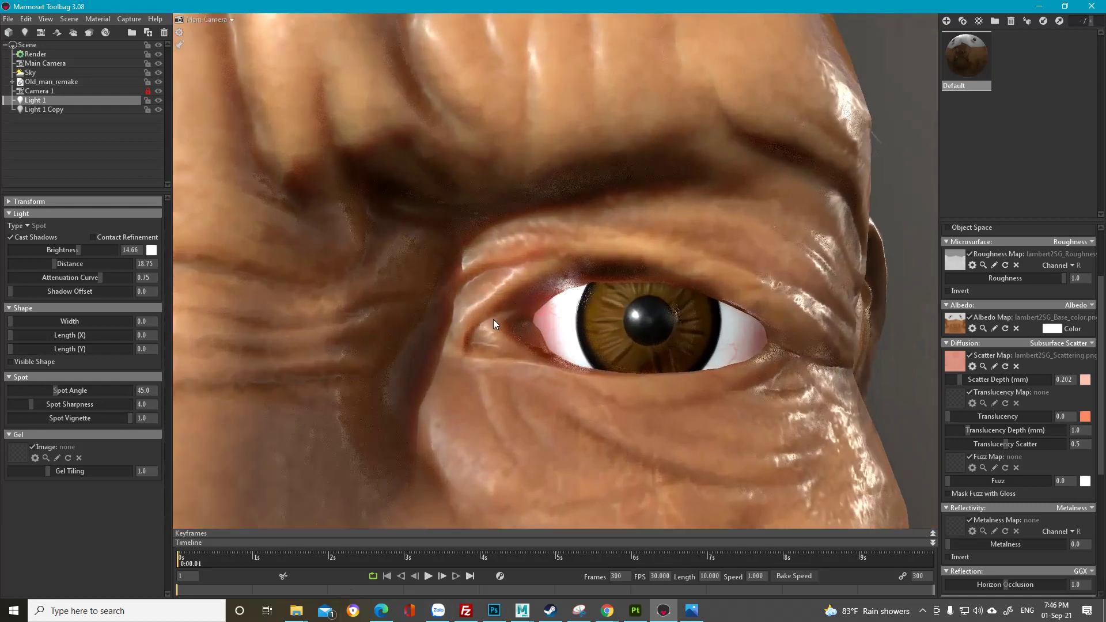
left_click_drag(608, 358, 563, 397)
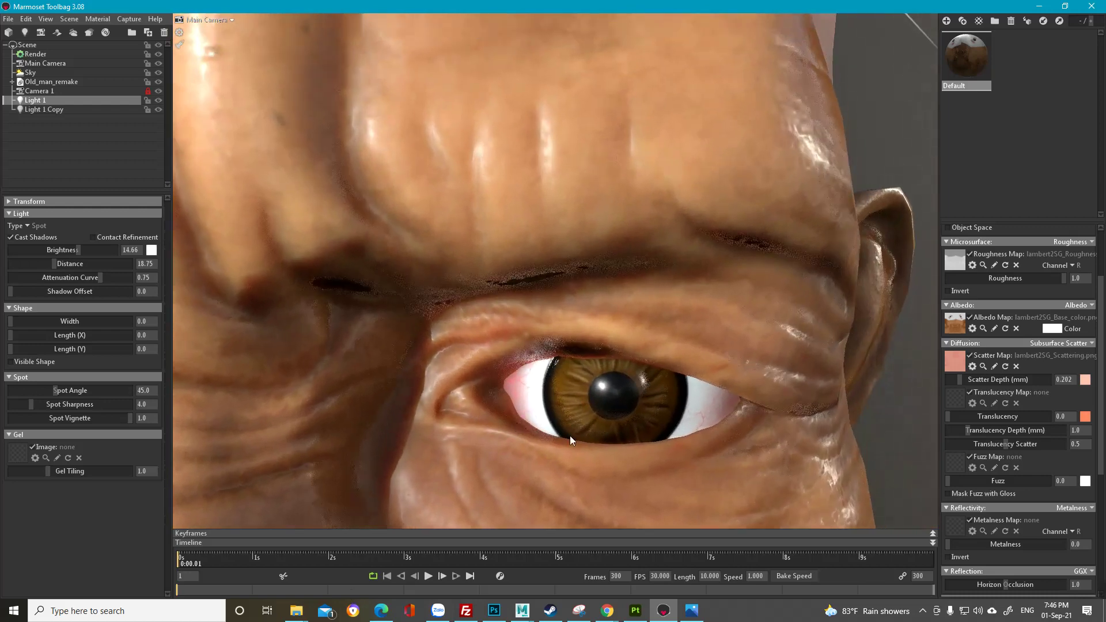
left_click_drag(640, 356, 576, 292)
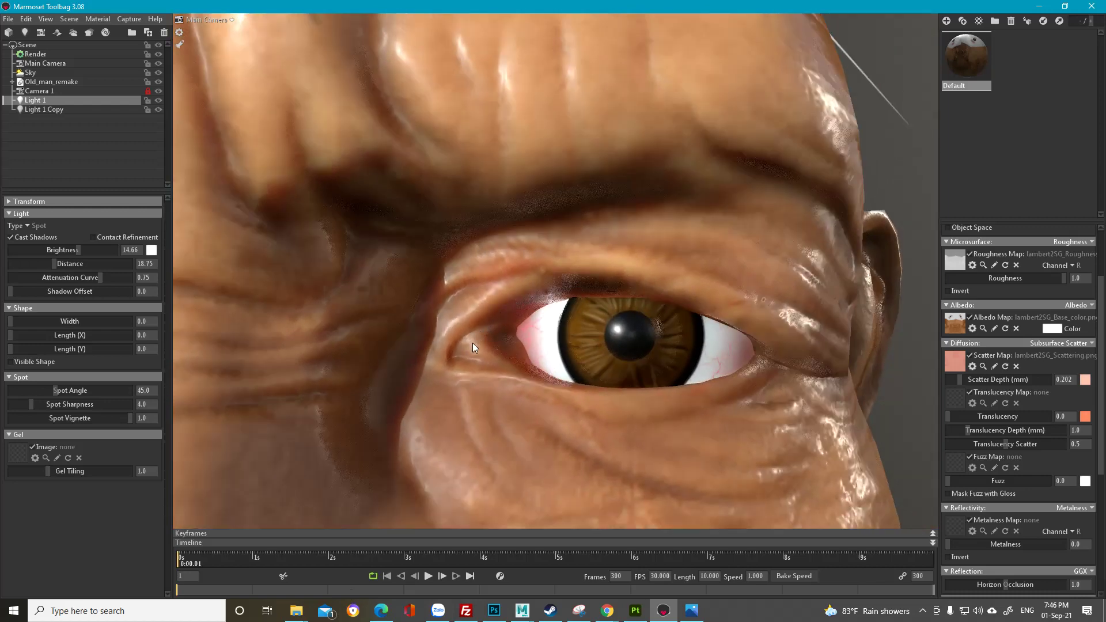
scroll(490, 350, "down", 10)
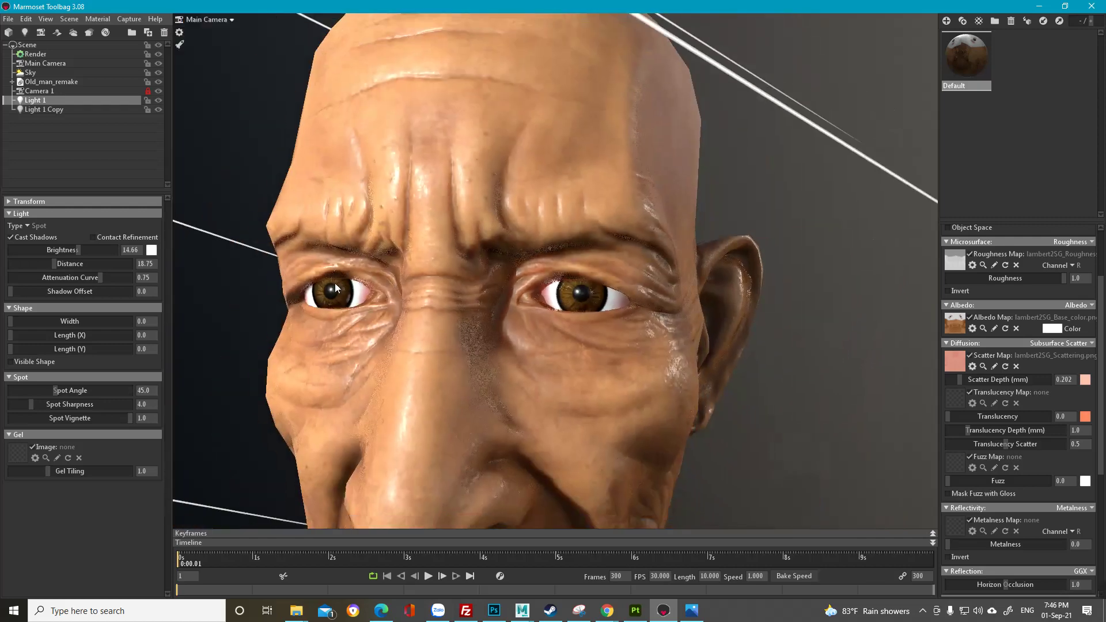
left_click_drag(486, 333, 448, 312)
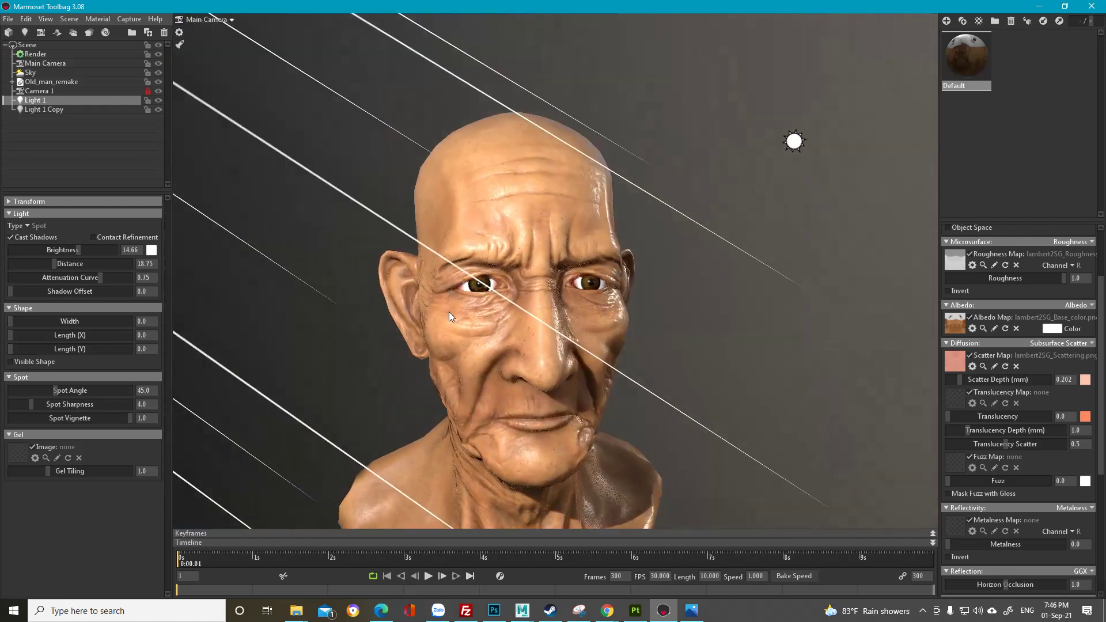
scroll(470, 375, "up", 8)
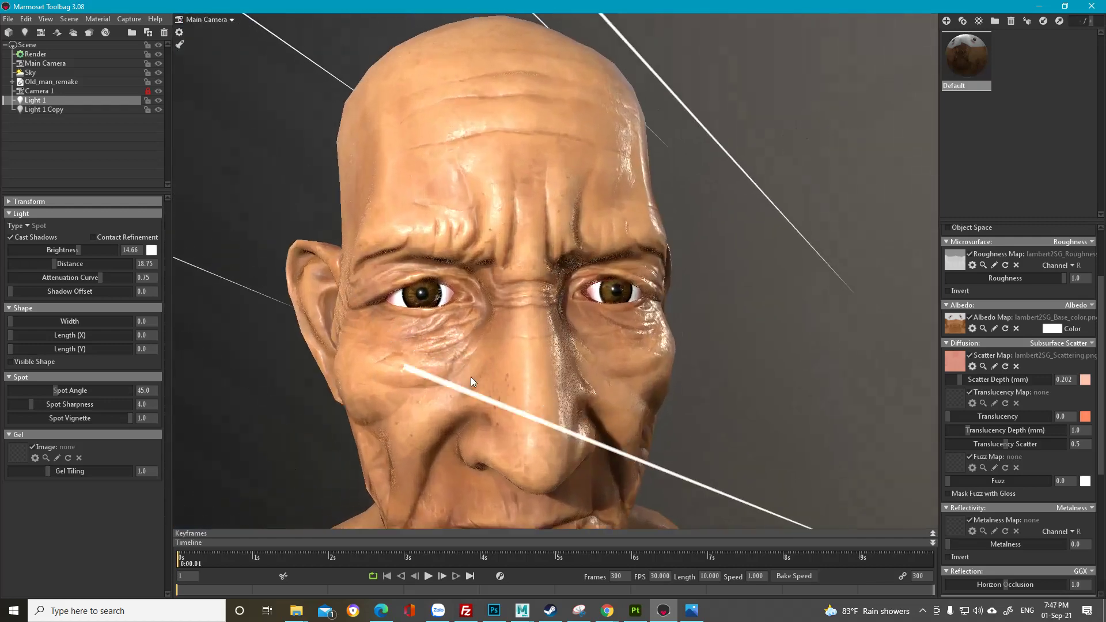
Step: Switch to Substance 3D Painter and compare the skin around the eyes with the scattering layer hidden and shown
left_click(634, 611)
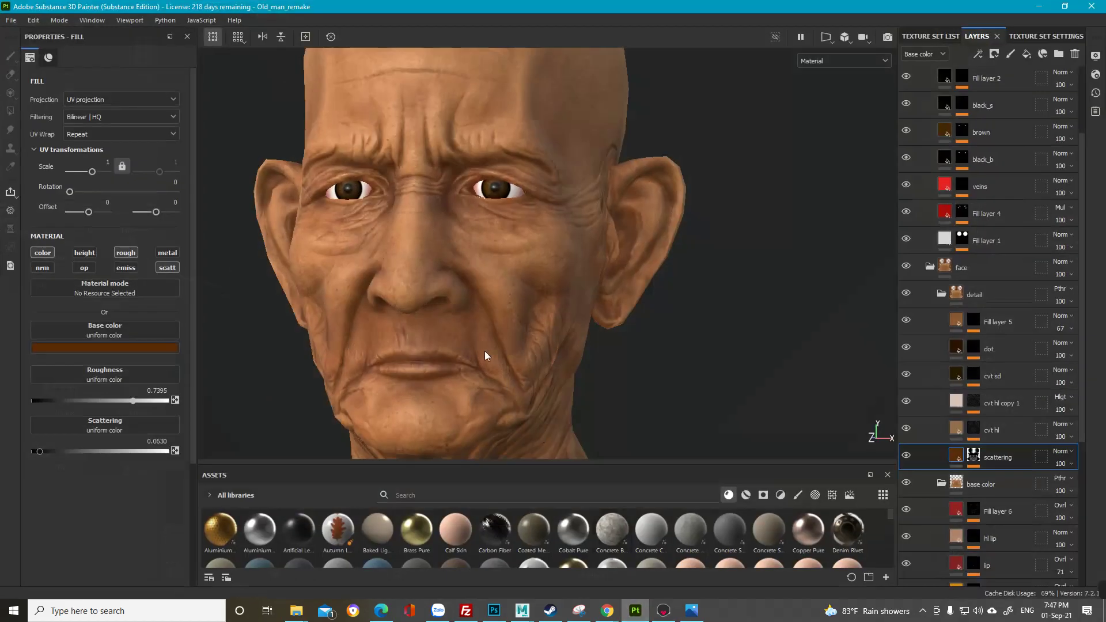
scroll(408, 237, "up", 6)
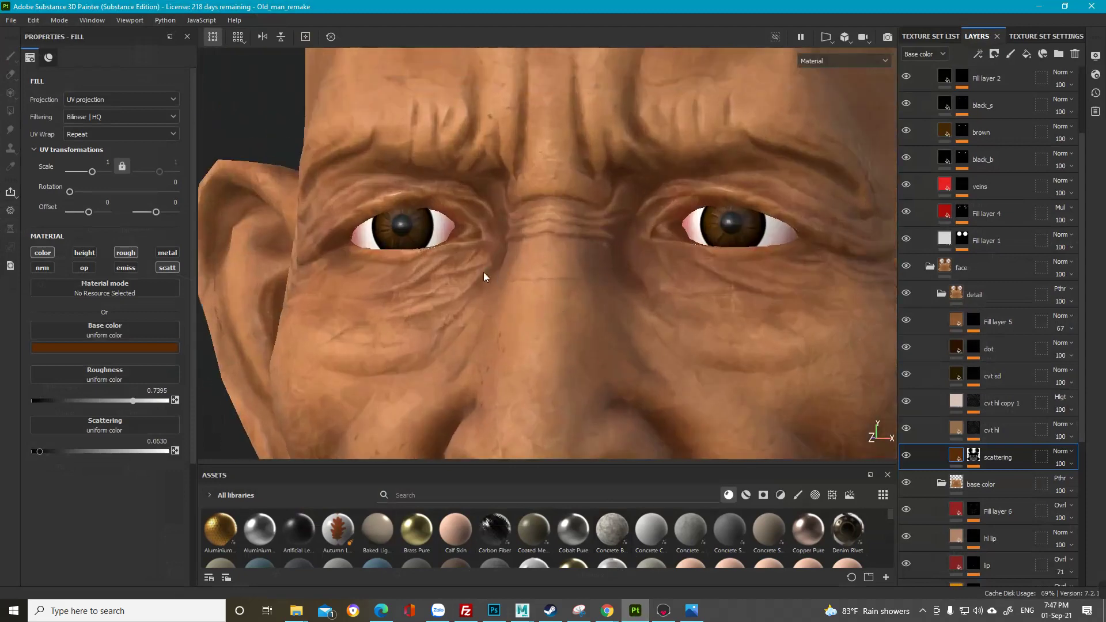
left_click_drag(484, 277, 507, 277, "alt")
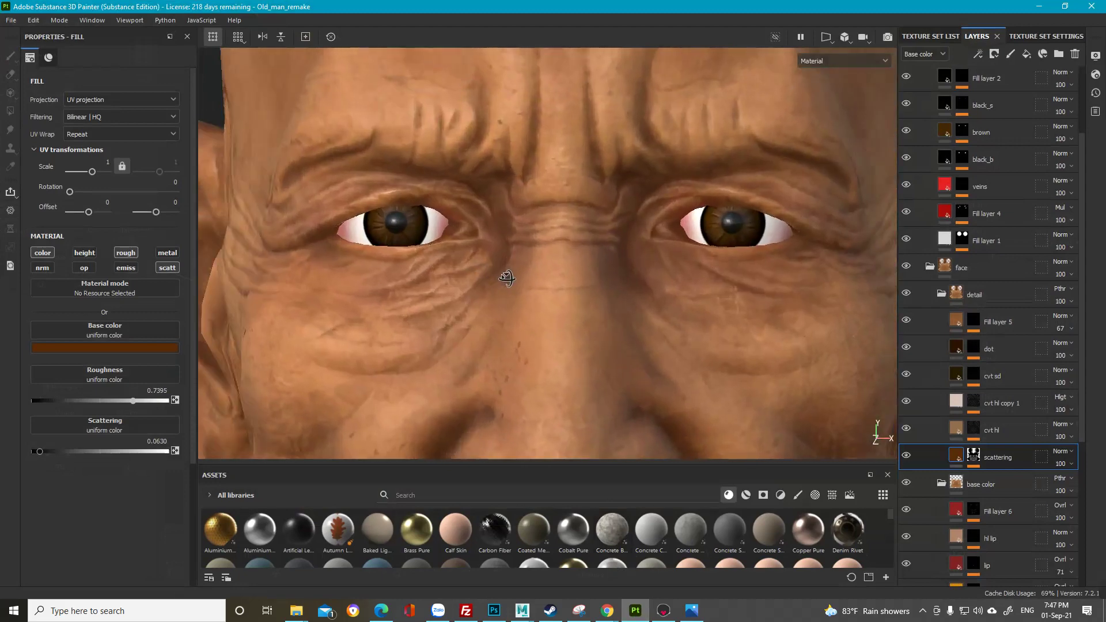
left_click(907, 456)
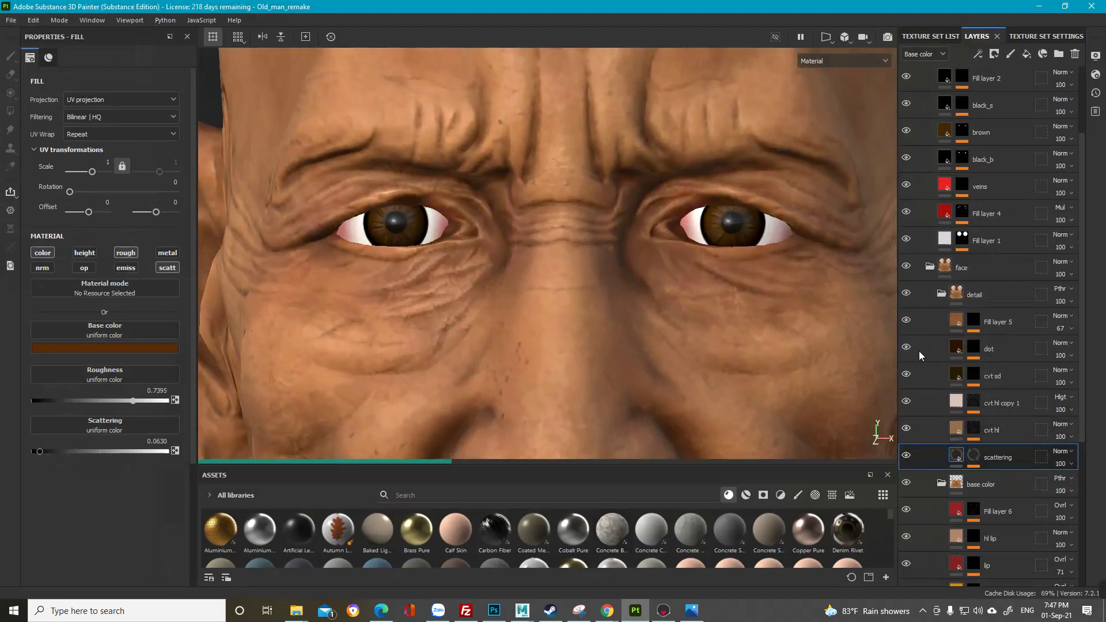
Step: Add a fill layer above Fill layer 6 in the base color folder, keeping only its color and roughness channels
left_click(1015, 503)
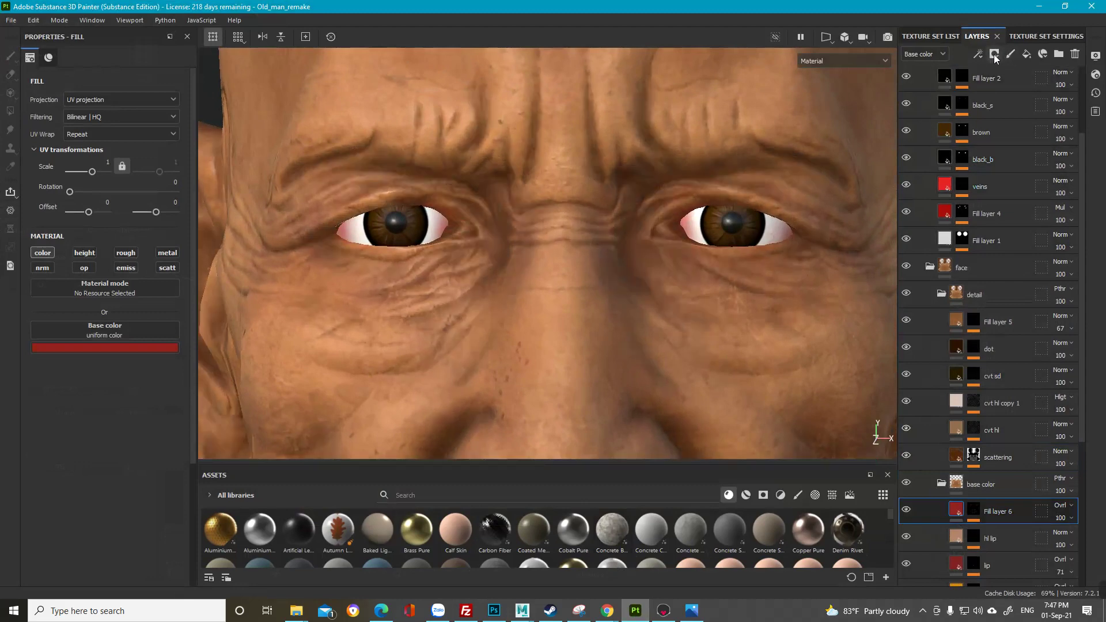
left_click(1026, 54)
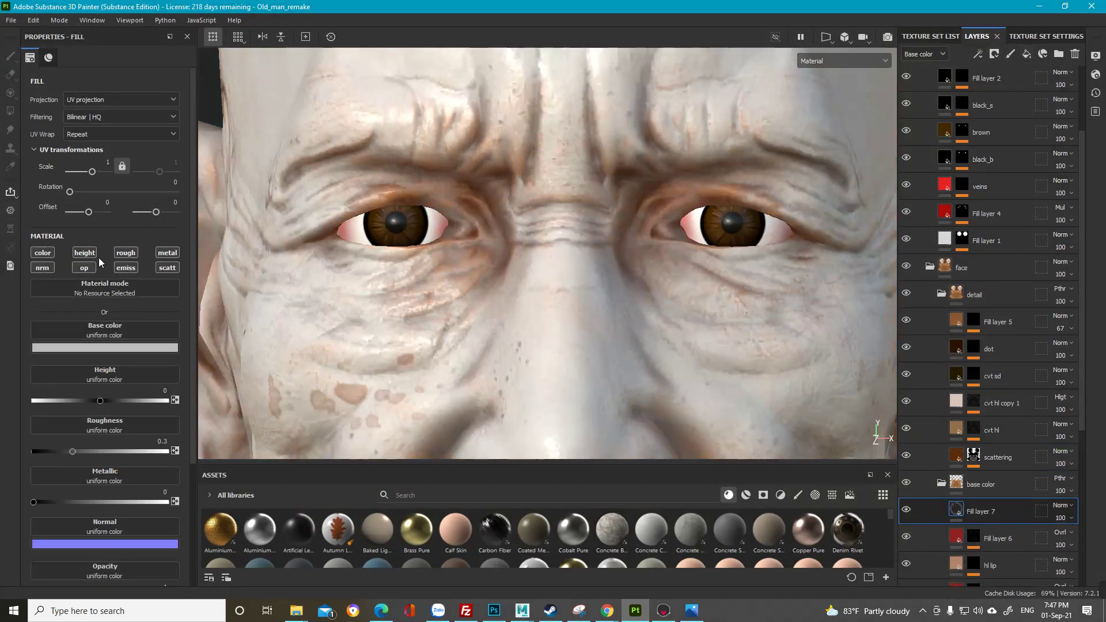
left_click(167, 252)
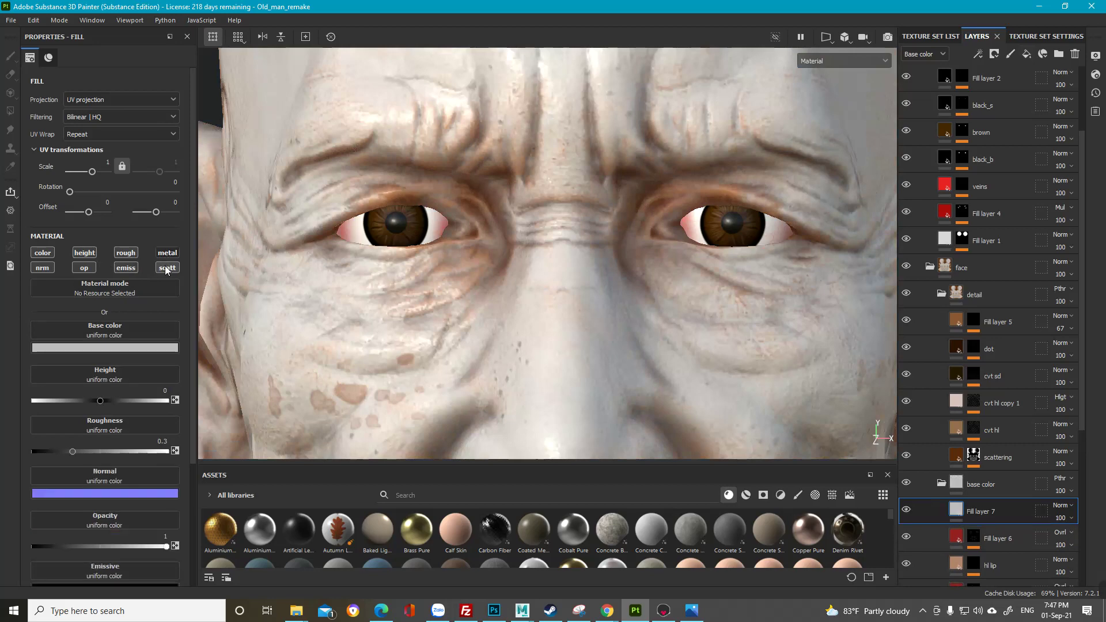
left_click(166, 267)
left_click(126, 268)
left_click(84, 268)
left_click(42, 267)
left_click(84, 252)
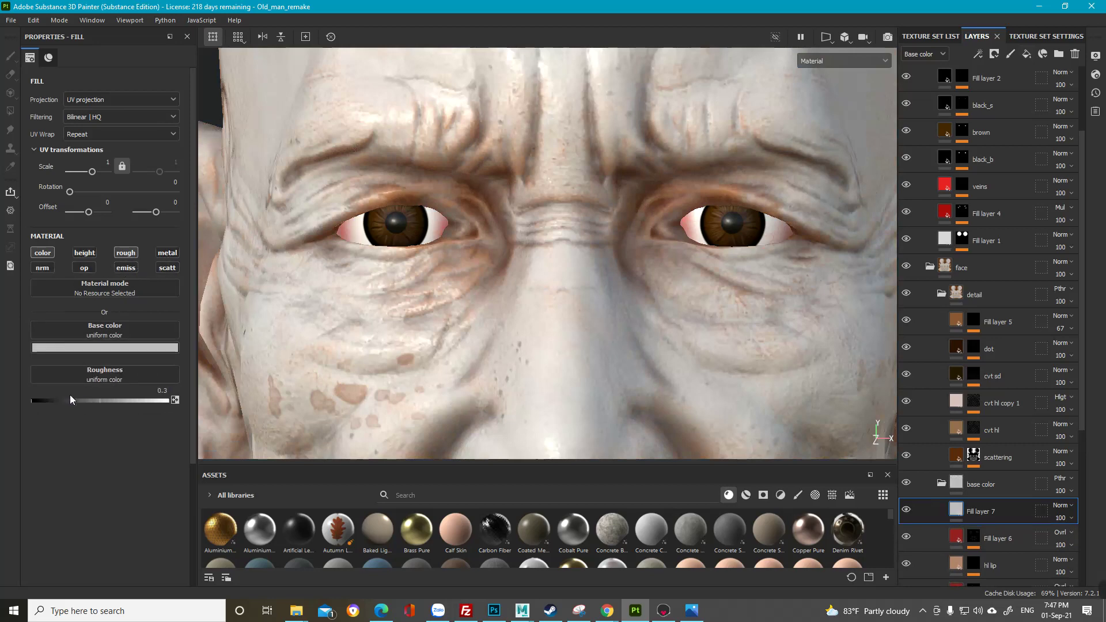
Step: Set the new fill layer's roughness to 0.3445 and its base color to dark red (9a3636)
left_click_drag(71, 401, 78, 401)
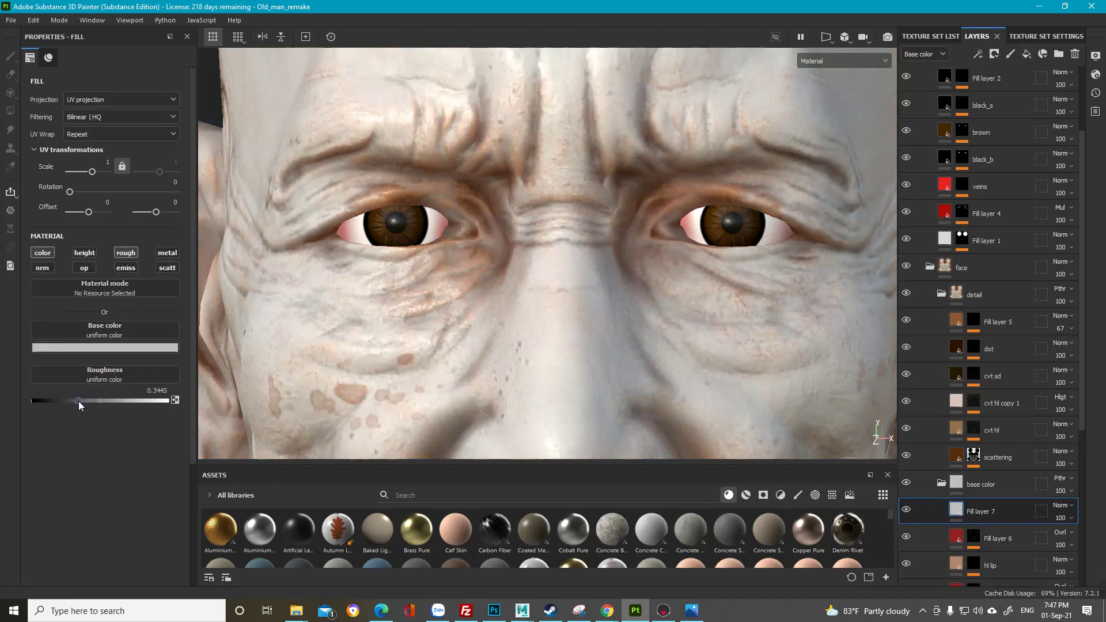
left_click(105, 347)
mouse_move(149, 394)
left_mouse_down()
mouse_move(167, 427)
mouse_move(173, 395)
mouse_move(168, 402)
left_mouse_up()
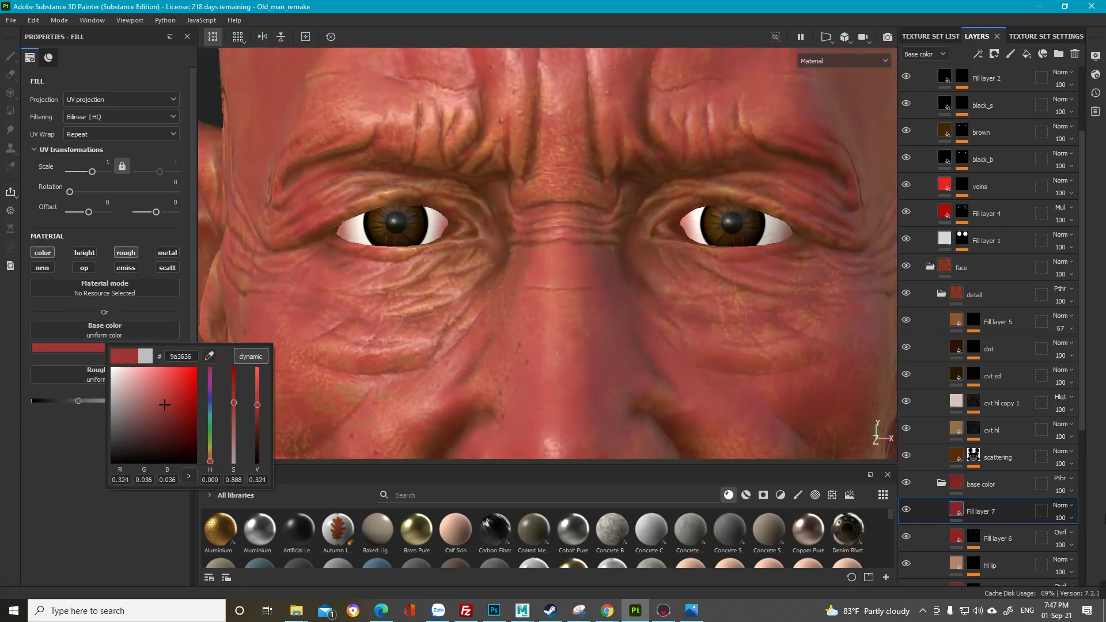
Step: Compare the skin around the eyes with the detail folder hidden and shown
left_click(456, 315)
left_click_drag(456, 315, 498, 329, "alt")
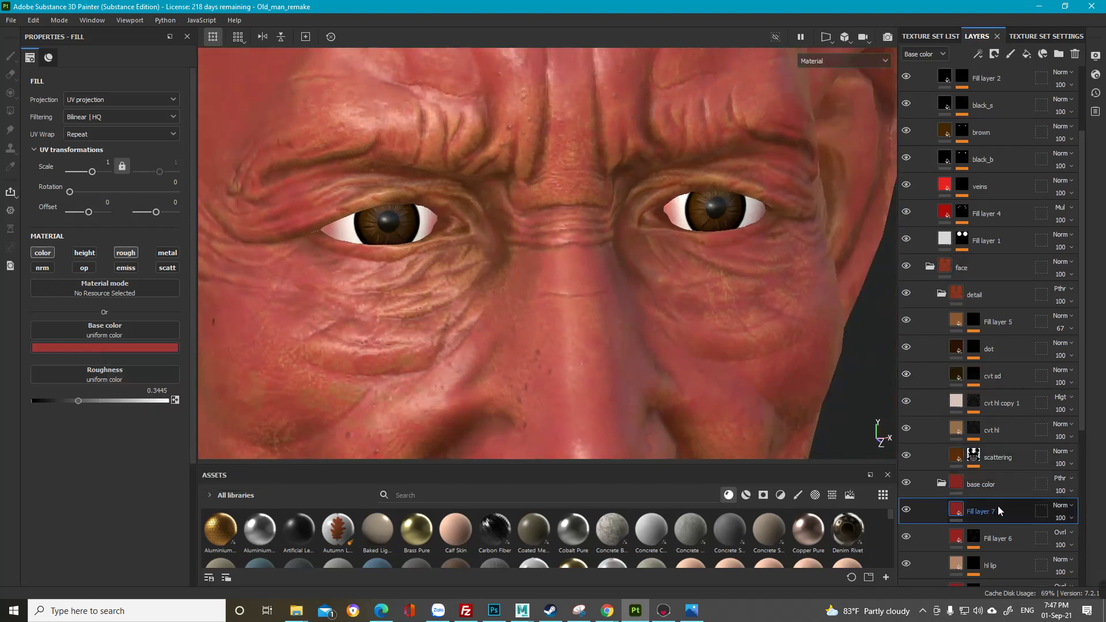
left_click(906, 293)
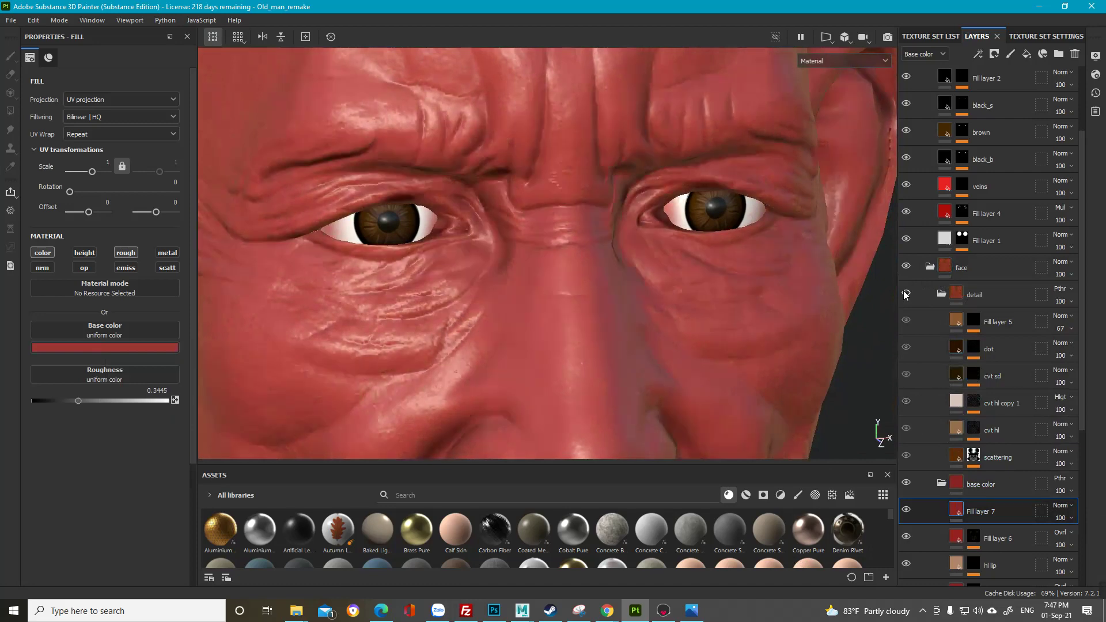
left_click(906, 293)
left_click(906, 293)
left_click(906, 292)
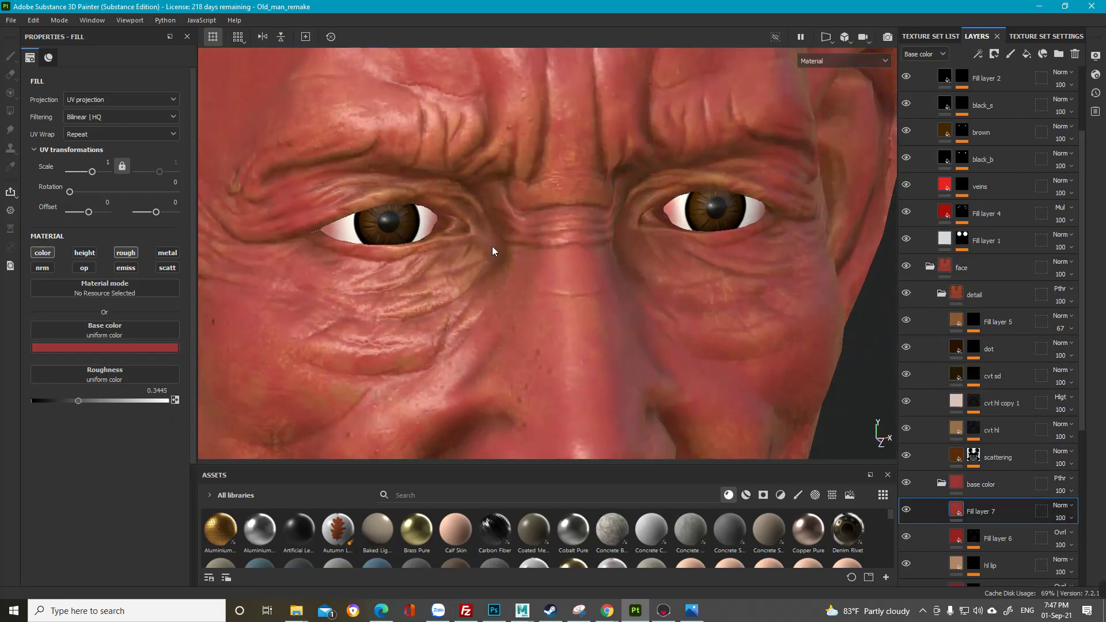
Step: Move Fill layer 7 to the top of the detail folder and give it base color 8b3434 and roughness 0.4160
left_click_drag(1005, 512, 997, 314)
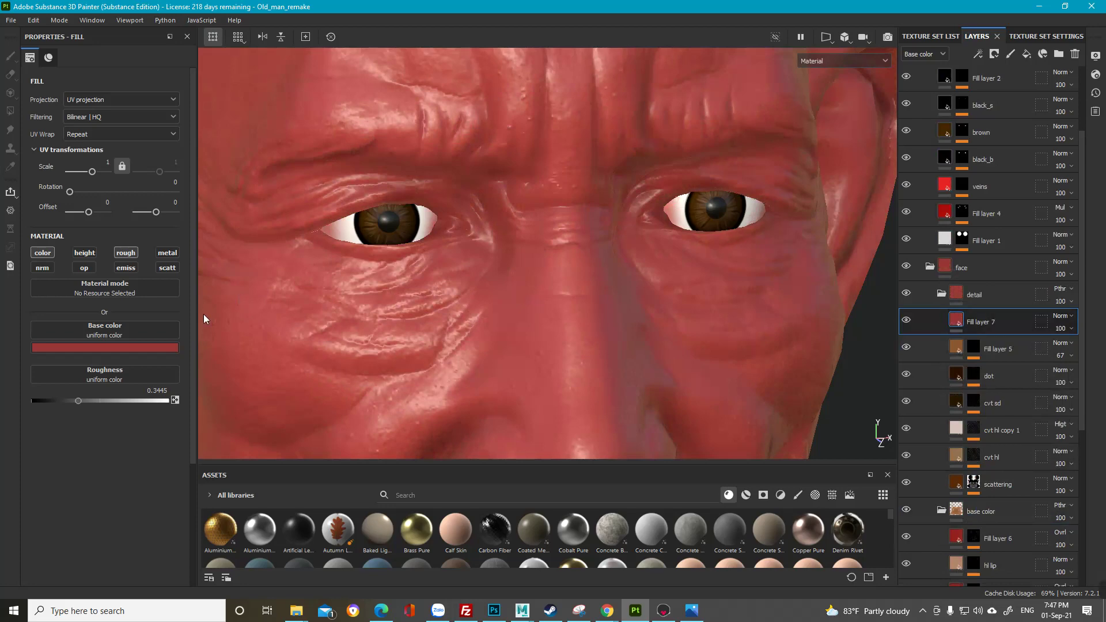
left_click(129, 346)
left_click(198, 424)
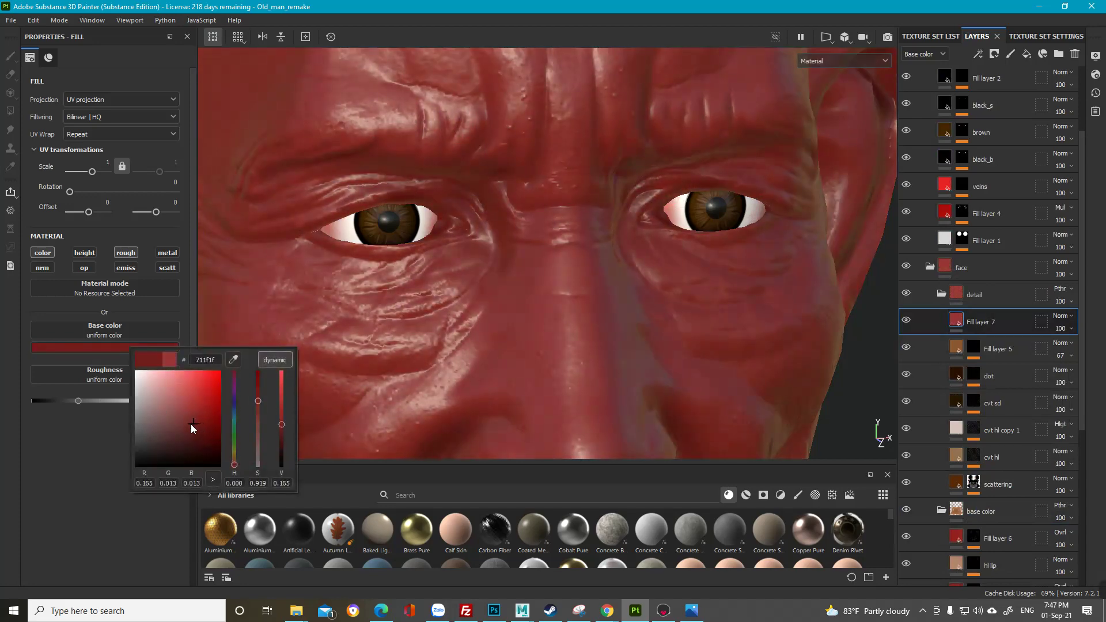
left_click_drag(191, 423, 185, 414)
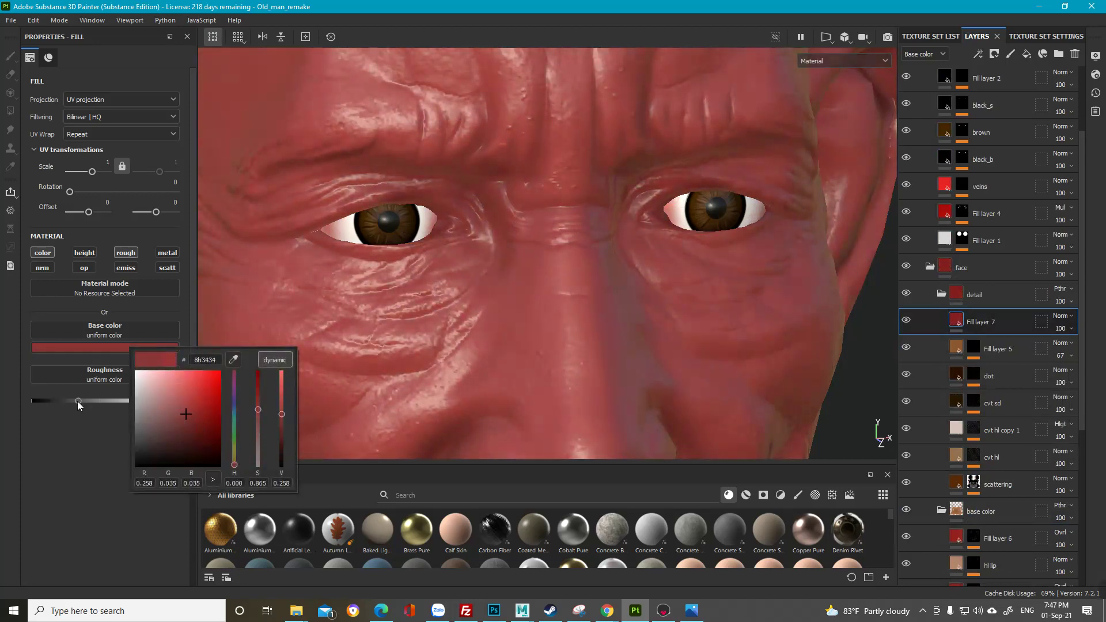
left_click_drag(78, 401, 90, 400)
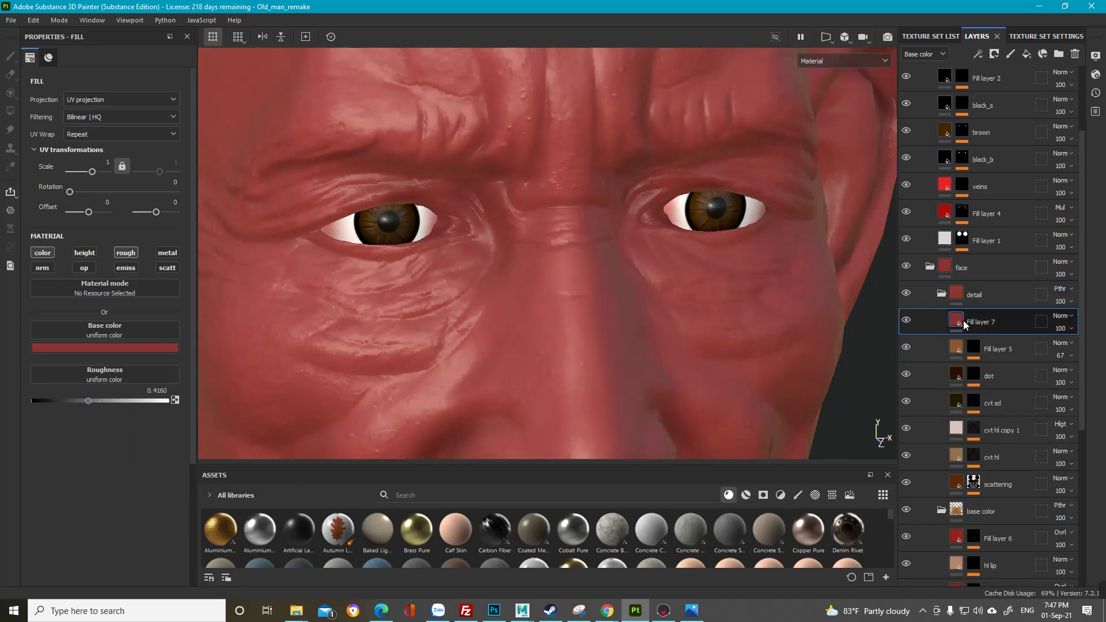
Step: Add a black mask with a paint effect to Fill layer 7
right_click(963, 320)
left_click(1040, 15)
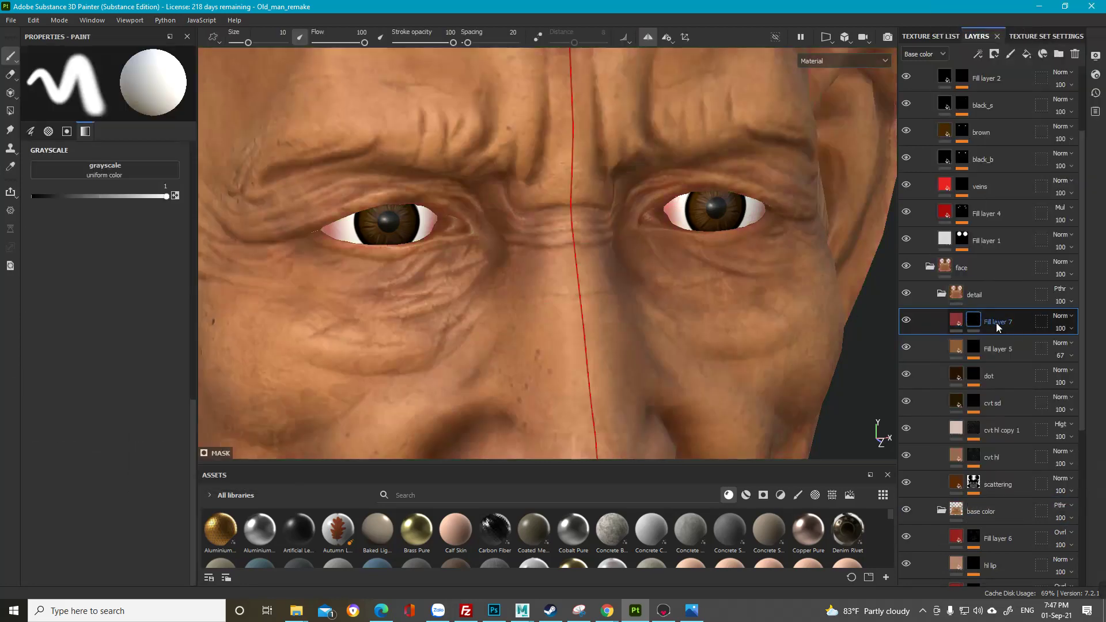
right_click(976, 318)
left_click(979, 384)
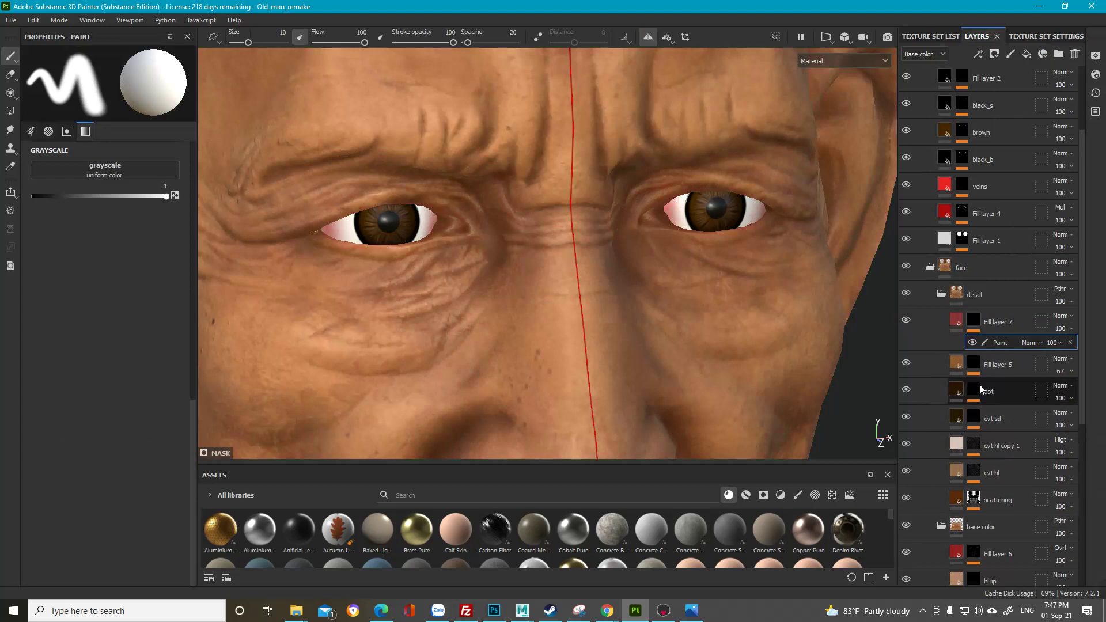
Step: Set the mask brush size to about 1.34, with pen pressure controlling flow instead of size
middle_click_drag(449, 252, 496, 287, "alt")
left_click_drag(459, 255, 508, 250, "alt")
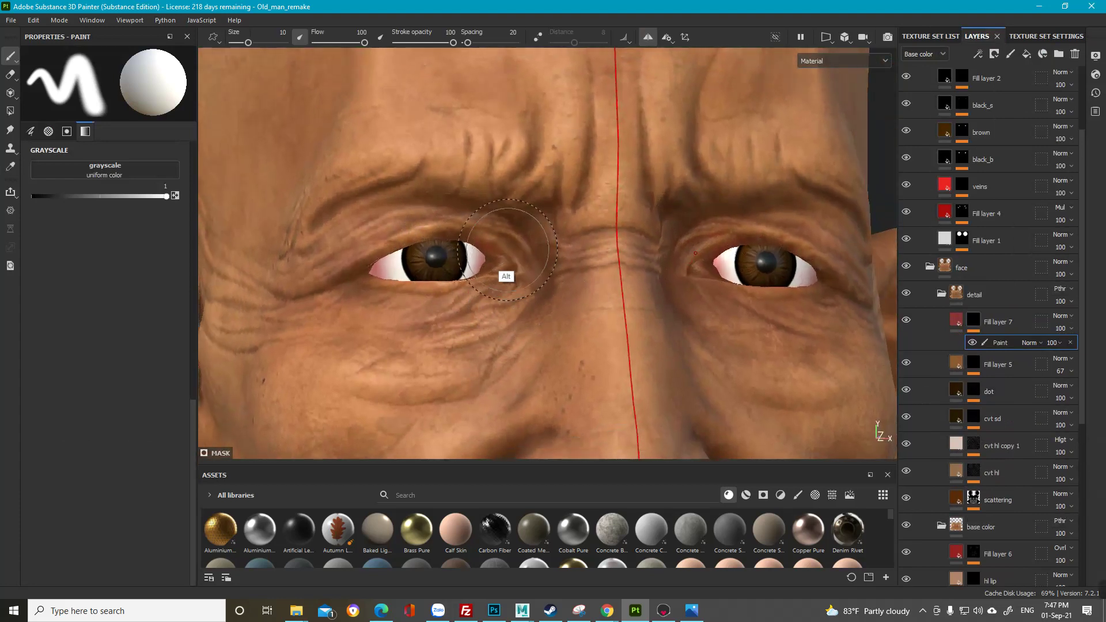
mouse_move(508, 250)
right_mouse_down("alt")
mouse_move(527, 250)
mouse_move(488, 250)
right_mouse_up("alt")
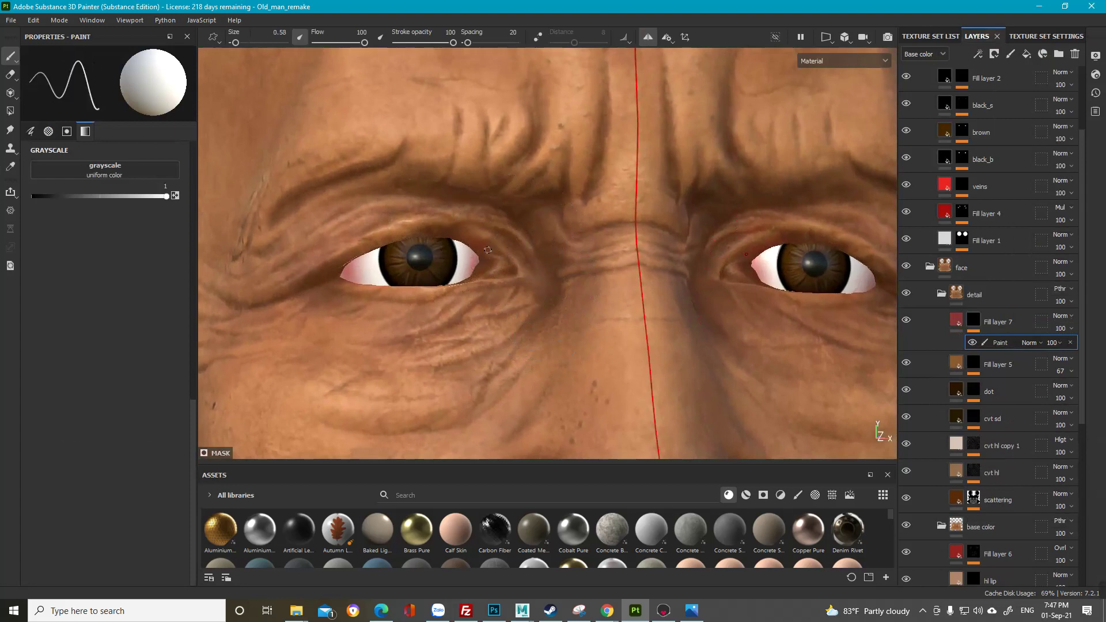
right_click_drag(353, 105, 359, 106, "ctrl")
left_click(301, 40)
left_click(380, 38)
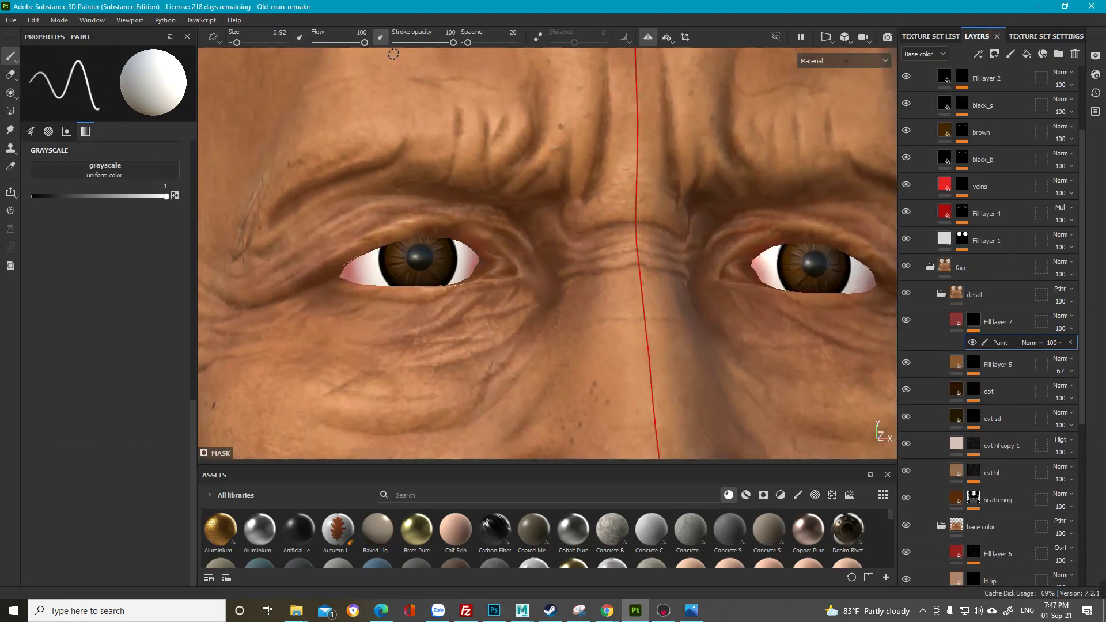
right_click_drag(457, 256, 463, 256, "ctrl")
left_click_drag(462, 255, 439, 259, "alt")
left_click_drag(193, 429, 206, 274)
Step: Paint the Fill layer 7 mask symmetrically to redden the inner eye corners and the eyelid rims
left_click_drag(435, 221, 437, 194, "alt")
left_click_drag(438, 243, 369, 267, "alt")
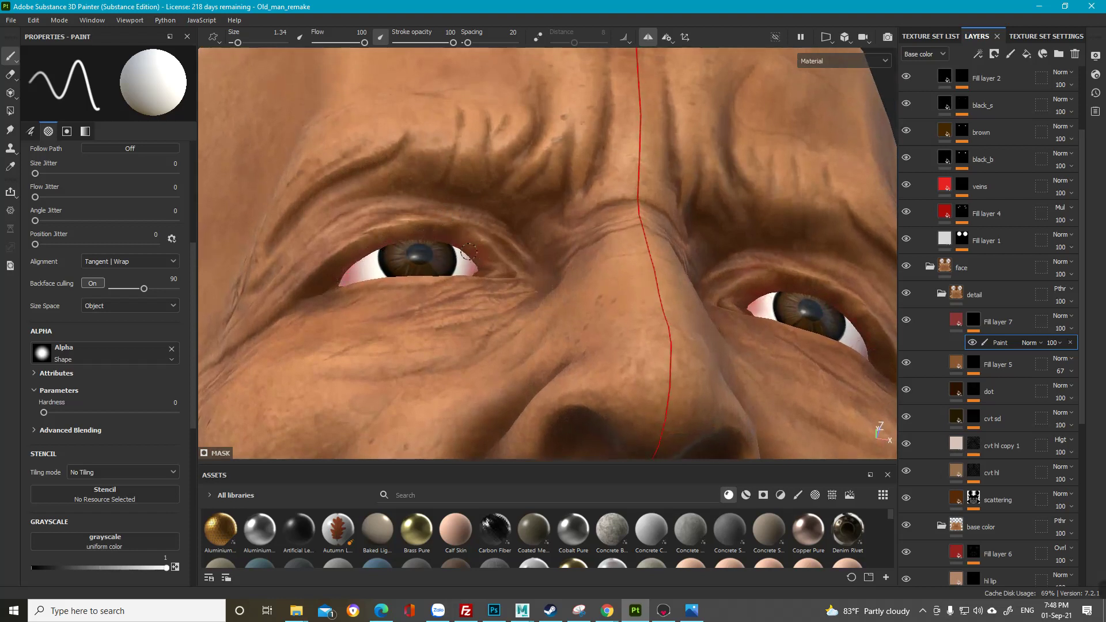
mouse_move(469, 252)
left_mouse_down("alt")
mouse_move(481, 247)
mouse_move(494, 283)
mouse_move(487, 259)
mouse_move(491, 311)
mouse_move(478, 273)
left_mouse_up("alt")
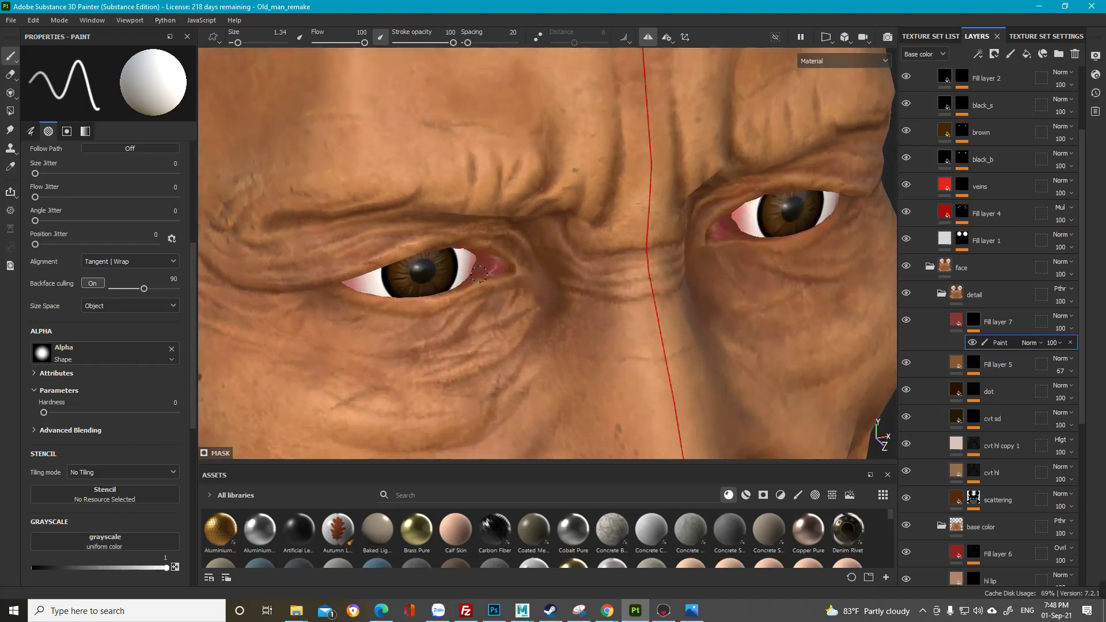
left_click_drag(407, 316, 352, 252, "alt")
right_click_drag(354, 251, 489, 315, "alt")
right_click_drag(422, 247, 563, 335, "alt")
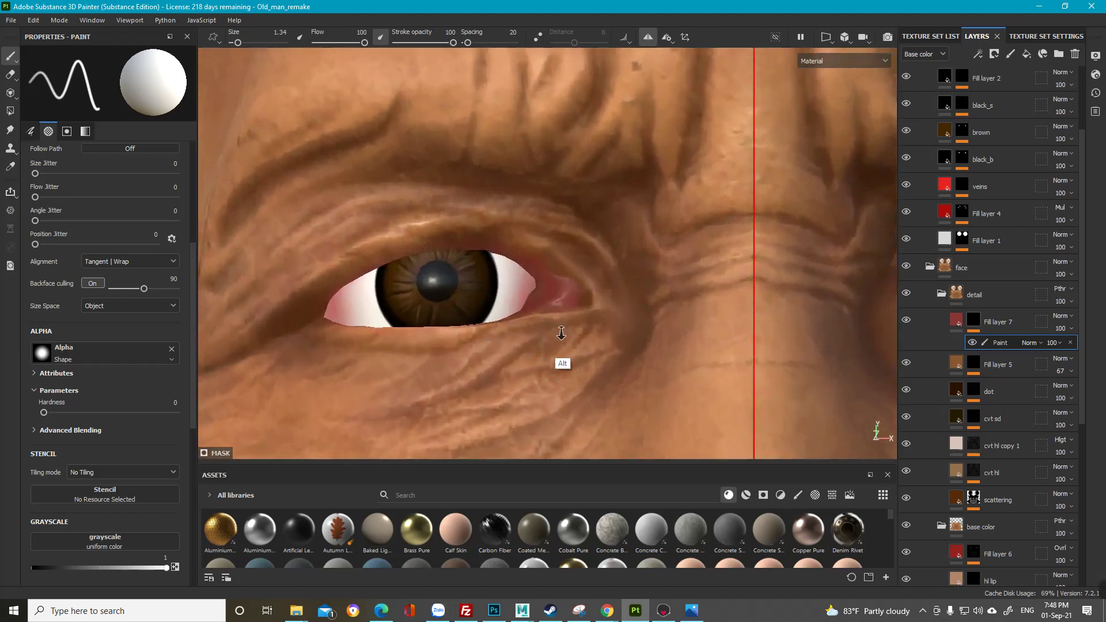
mouse_move(476, 265)
left_mouse_down("alt")
mouse_move(451, 296)
mouse_move(345, 283)
left_mouse_up("alt")
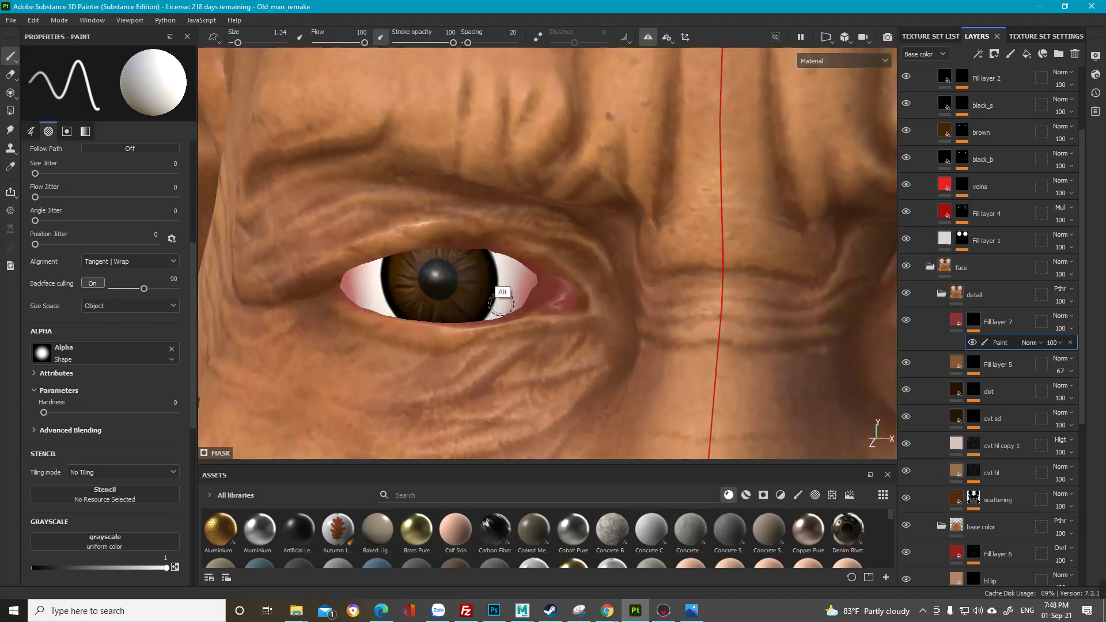
left_click_drag(501, 291, 530, 284, "alt")
mouse_move(454, 251)
left_mouse_down("alt")
mouse_move(484, 306)
mouse_move(340, 269)
left_mouse_up("alt")
left_click_drag(298, 307, 367, 308, "alt")
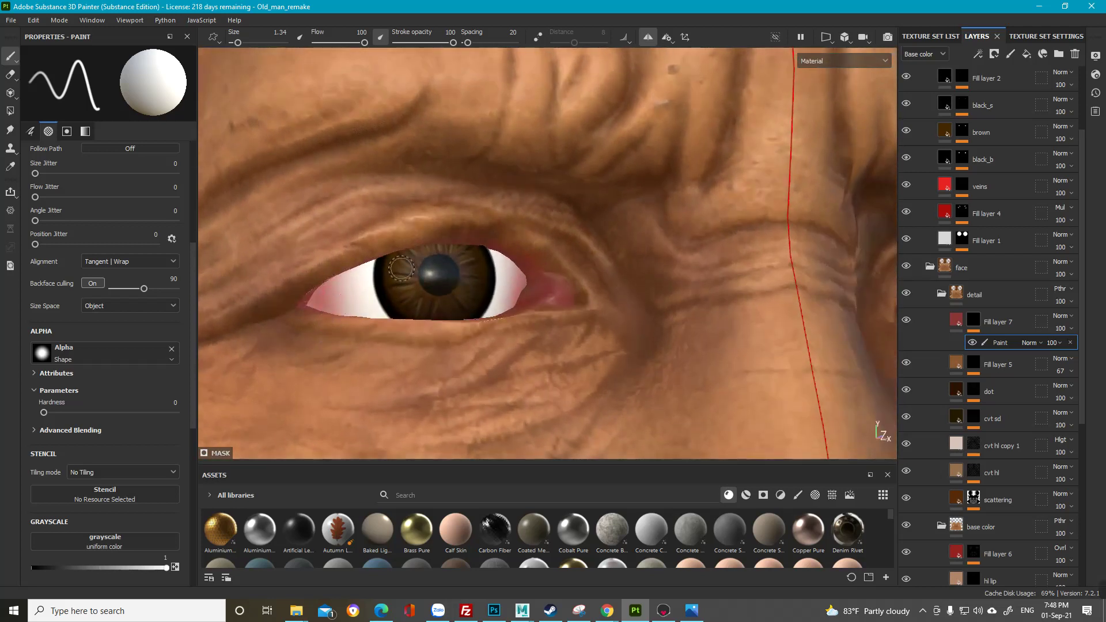
left_click_drag(592, 286, 594, 311, "alt")
right_click_drag(594, 312, 403, 173, "alt")
left_click_drag(595, 313, 647, 322, "alt")
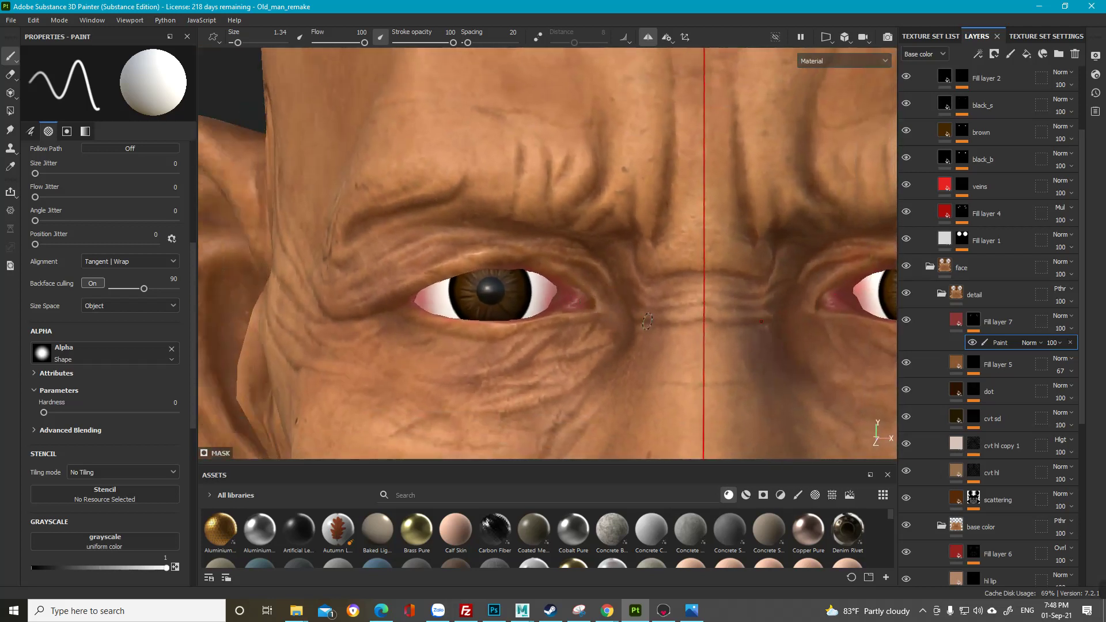
Step: Set Fill layer 7's base color to a more saturated red (892929) and check the eye corner up close
left_click(956, 320)
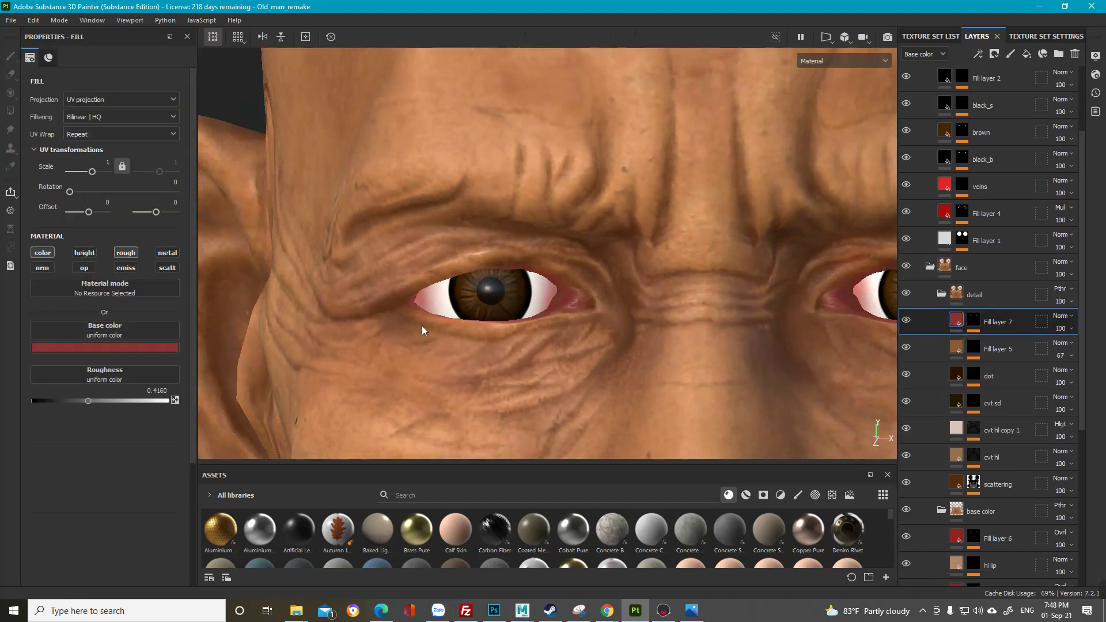
left_click(141, 347)
left_click_drag(205, 383, 204, 413)
right_click_drag(576, 311, 352, 114, "alt")
left_click_drag(352, 118, 653, 310, "alt")
right_click_drag(652, 309, 619, 360, "alt")
left_click_drag(565, 340, 583, 343, "alt")
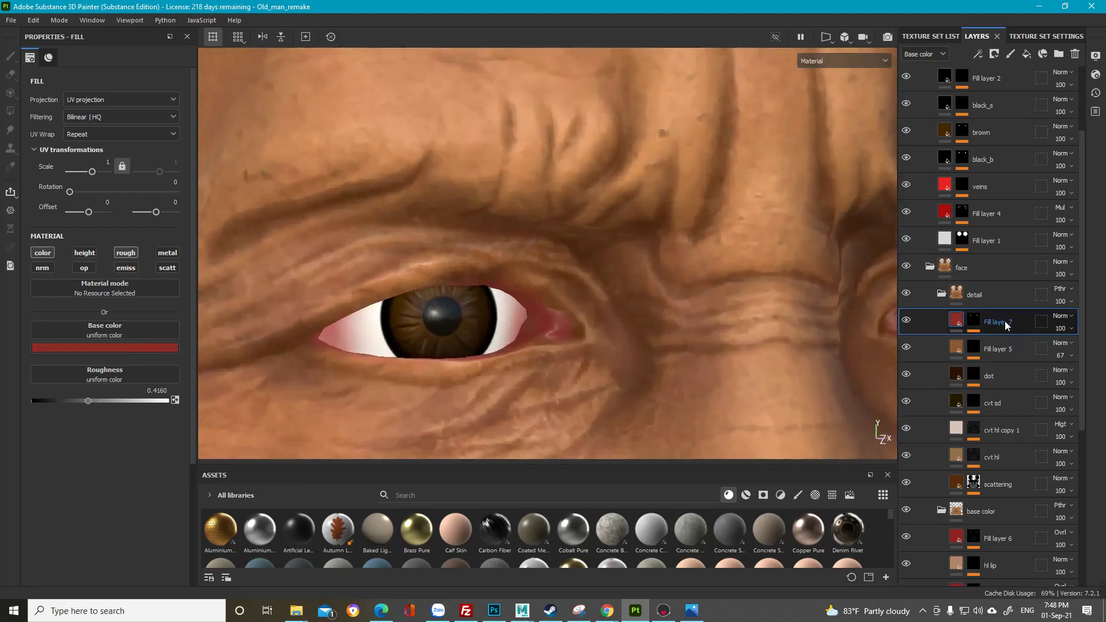
Step: Duplicate Fill layer 7 and remove the paint effect from the copy's mask
key("ctrl+d")
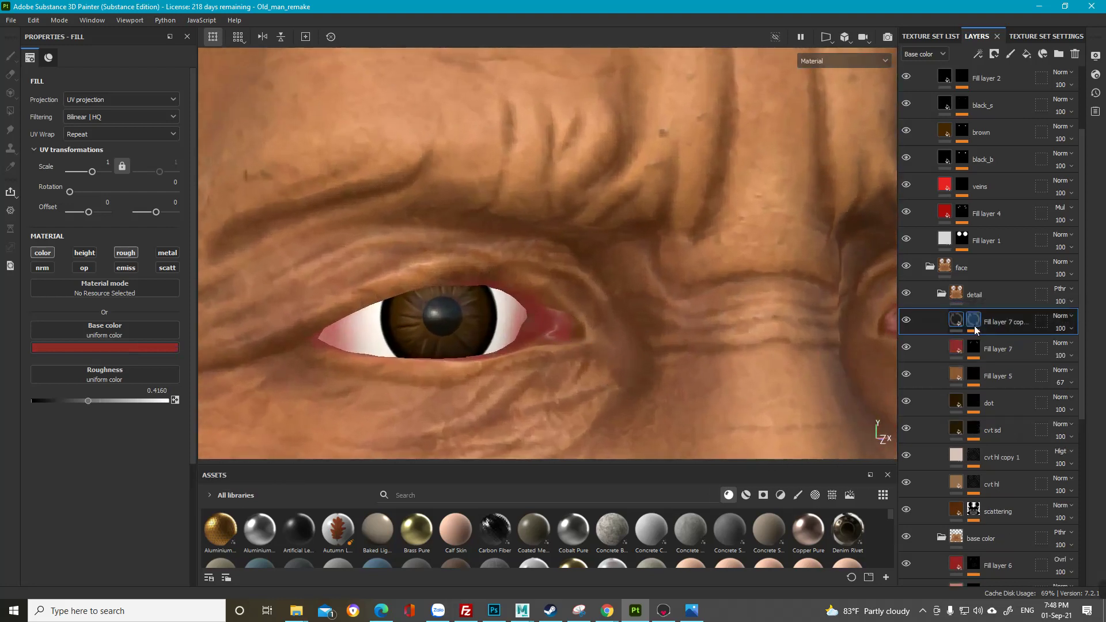
left_click(976, 321)
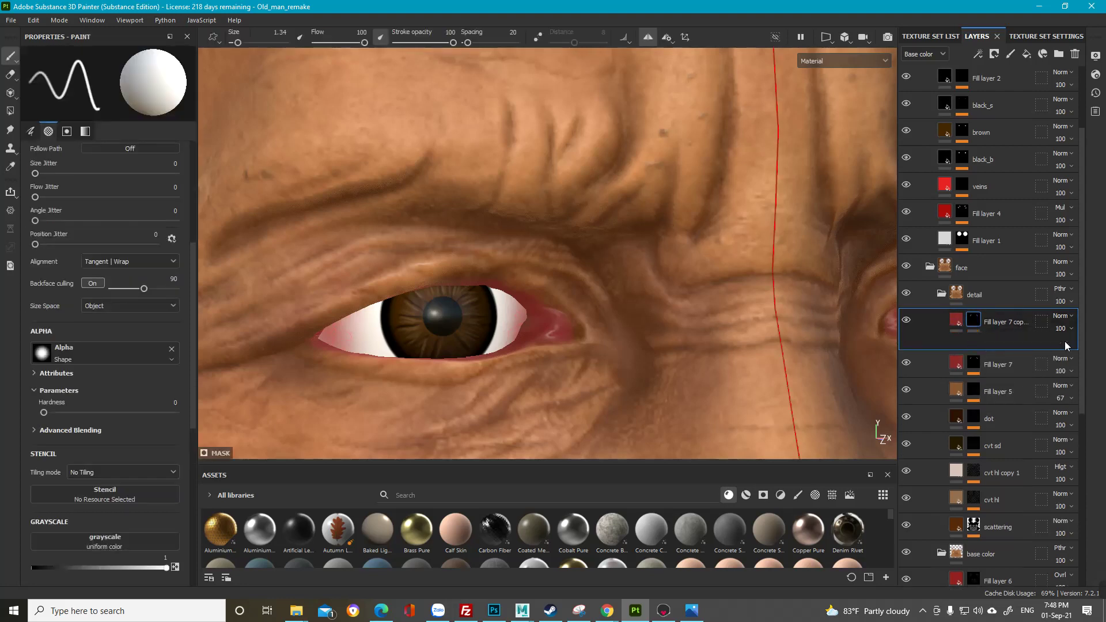
left_click(956, 320)
Step: Set the copy's base color to dark red (690202) and add a new paint effect to its black mask
left_click(149, 345)
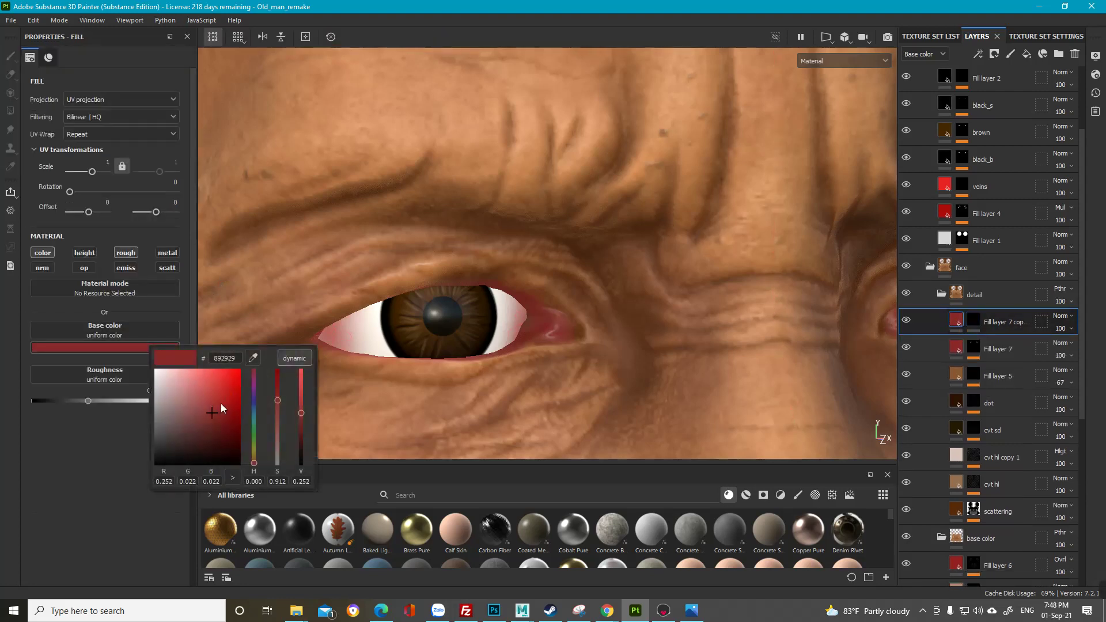
left_click(236, 425)
left_click(974, 321)
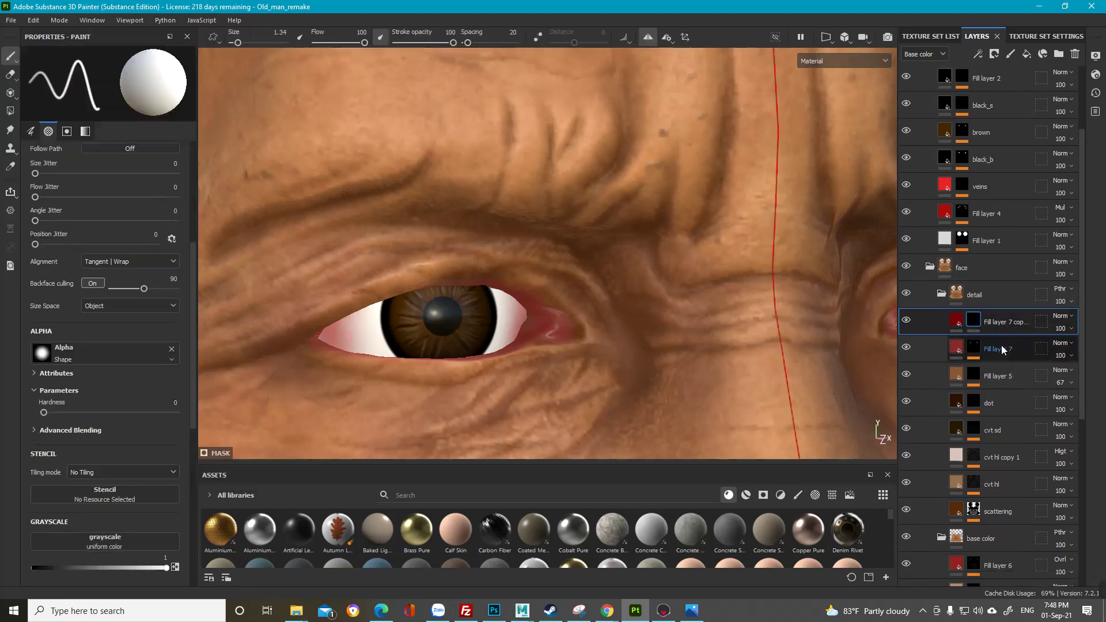
right_click(979, 320)
left_click(971, 384)
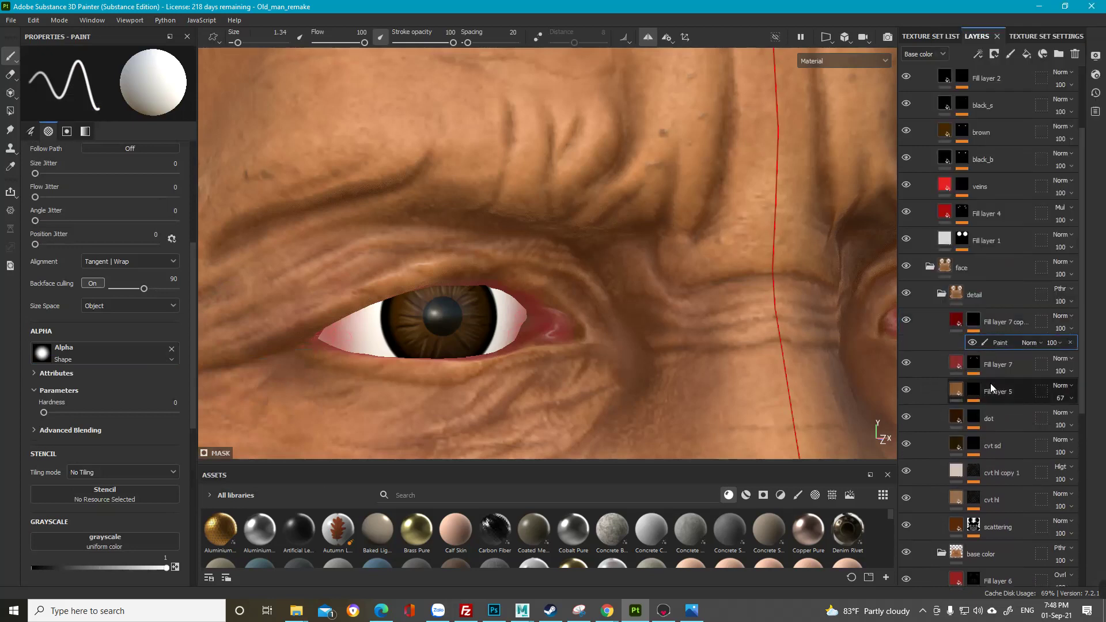
Step: Paint dark red shading into the inner eye corners on the copied layer's mask and review both eyes
left_click_drag(573, 330, 557, 340, "alt")
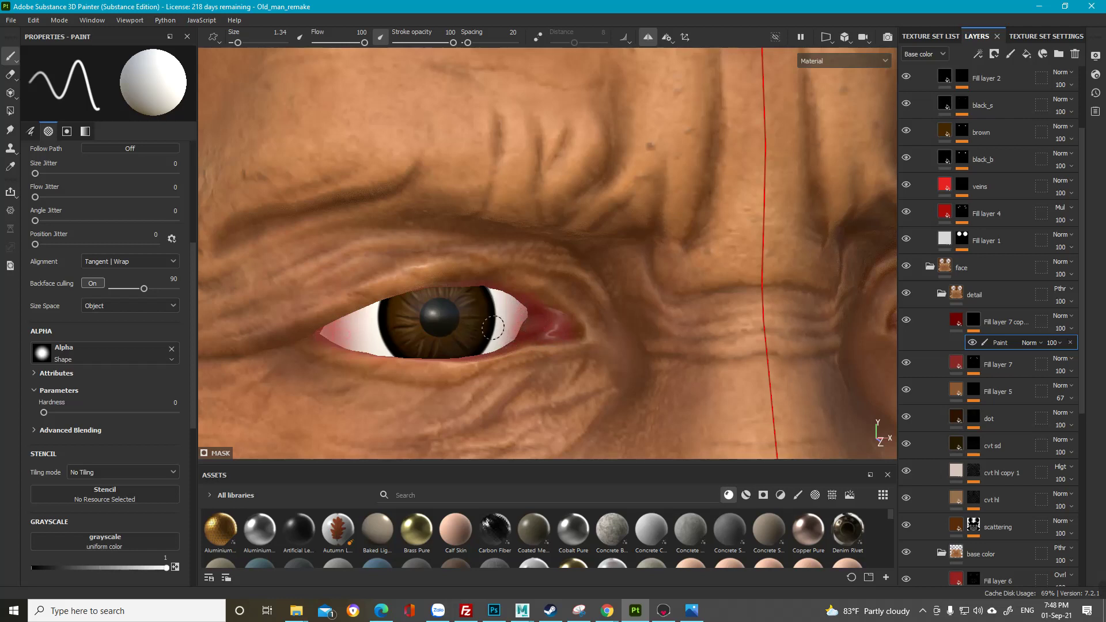
left_click_drag(493, 327, 504, 301, "alt")
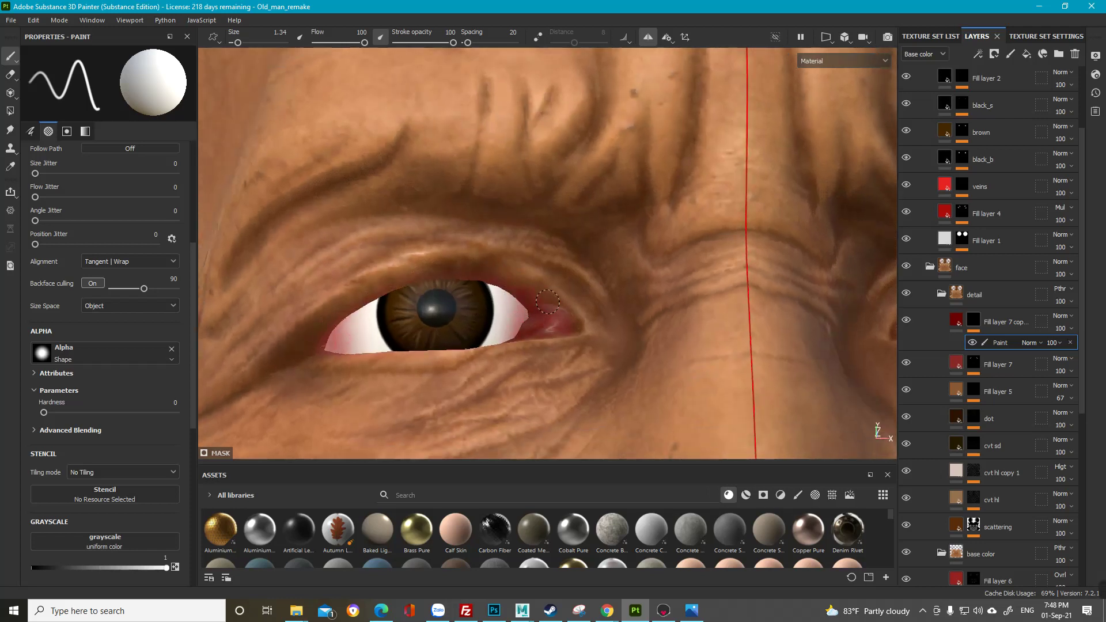
left_click_drag(542, 311, 519, 319, "alt")
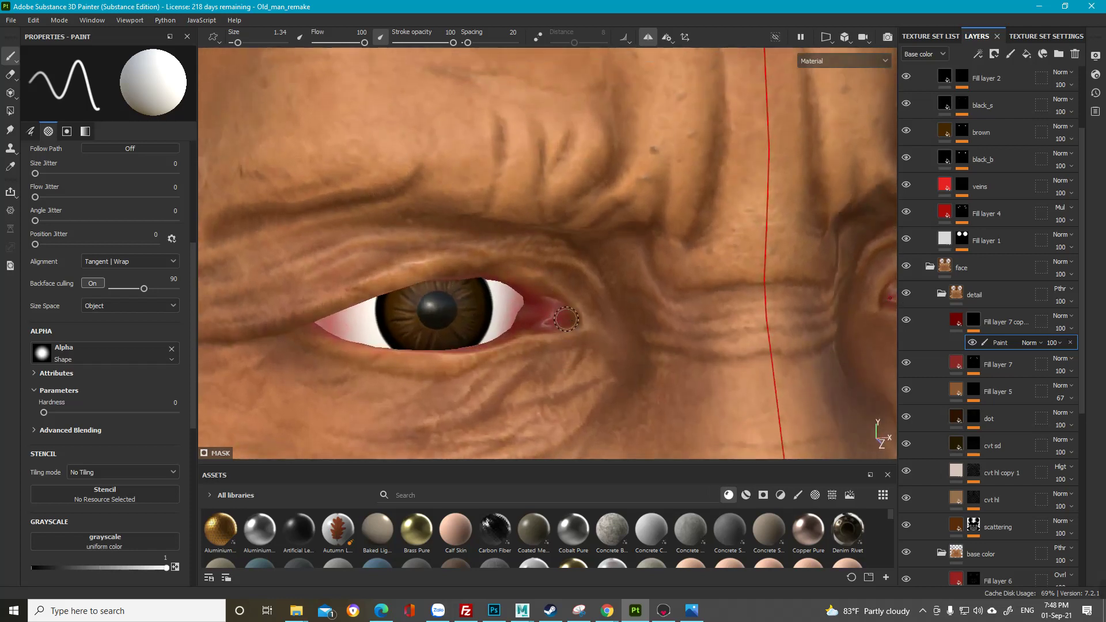
right_click_drag(645, 249, 415, 97, "alt")
left_click_drag(662, 220, 633, 215, "alt")
scroll(633, 215, "up", 5)
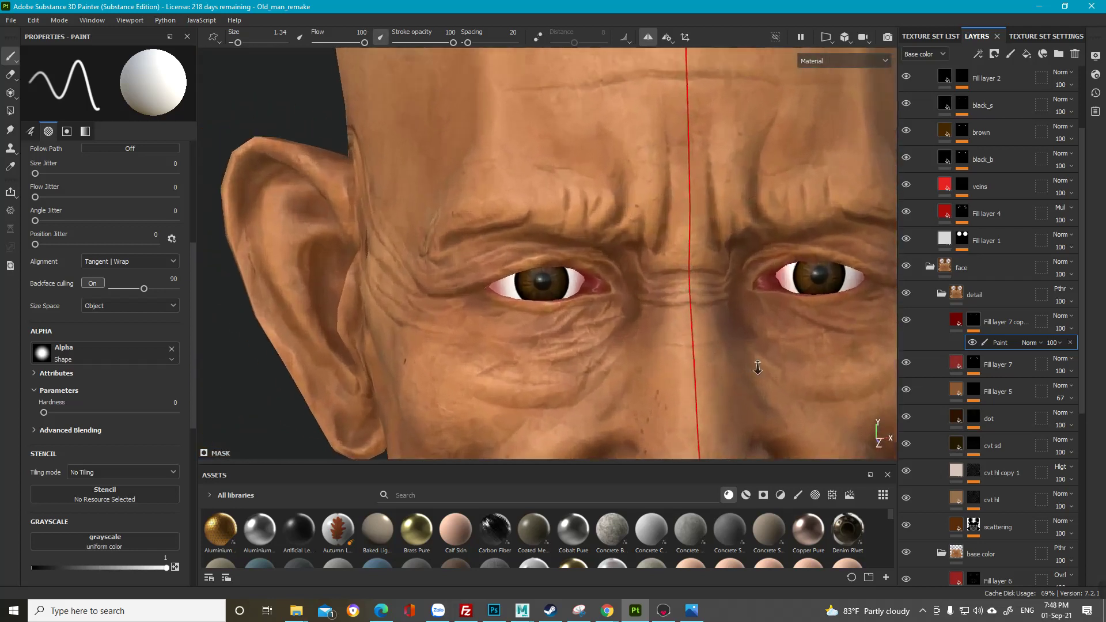
Step: Duplicate the dark red fill layer and remove the paint effect from the new copy's mask
left_click(1000, 318)
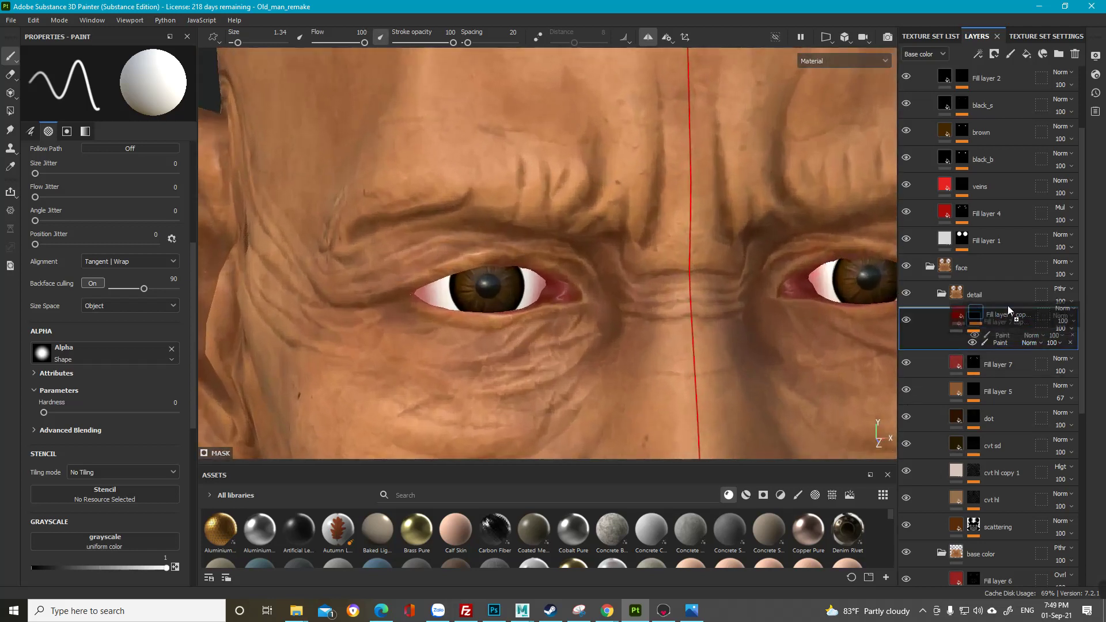
key("ctrl+d")
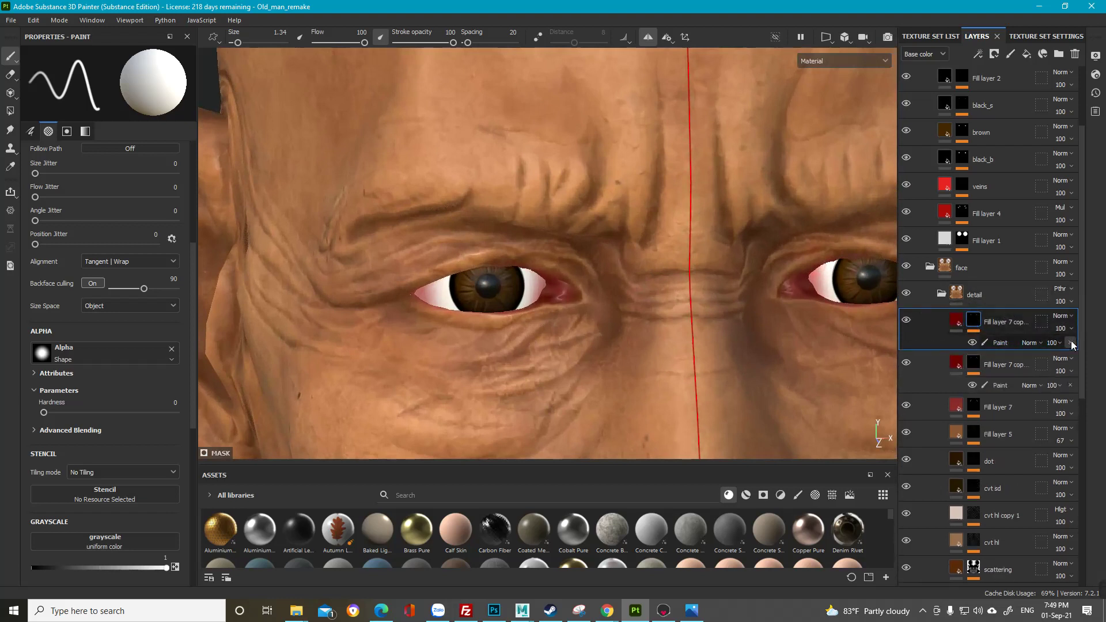
left_click(1070, 342)
right_click(974, 320)
left_click(1002, 385)
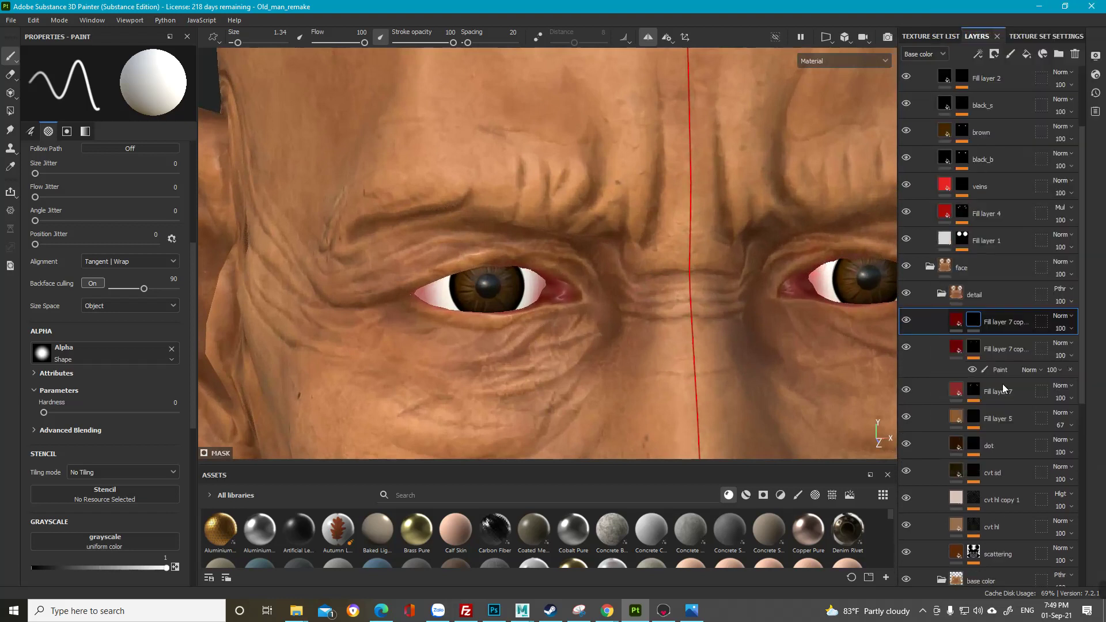
Step: Set the top copy's base color to light red (eb6161) and add a paint effect to its mask
left_click(957, 321)
left_click(141, 346)
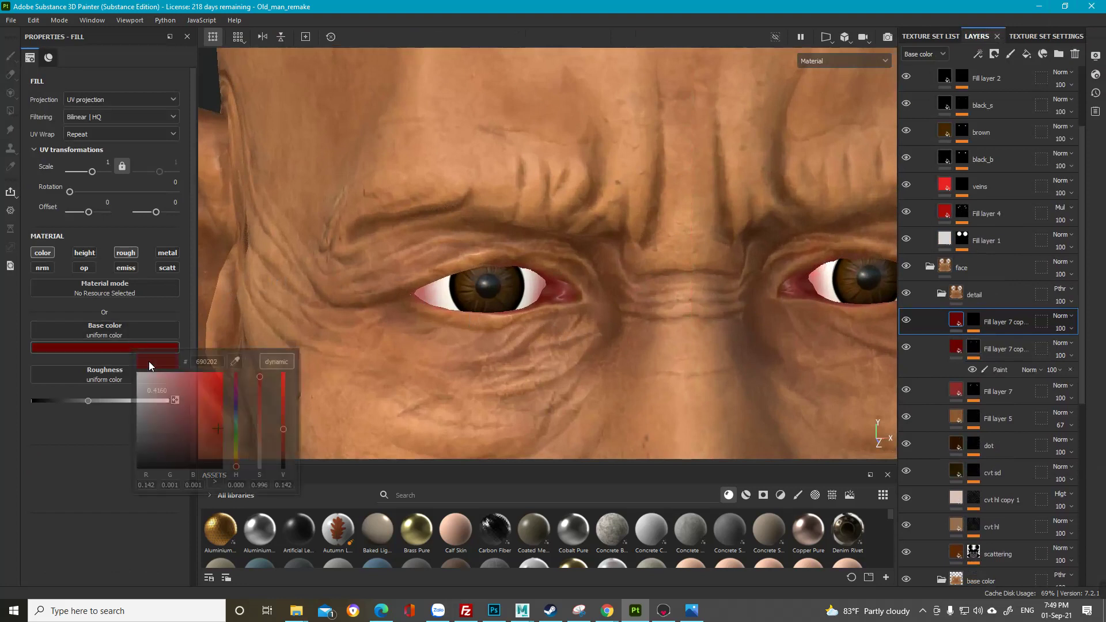
left_click(186, 379)
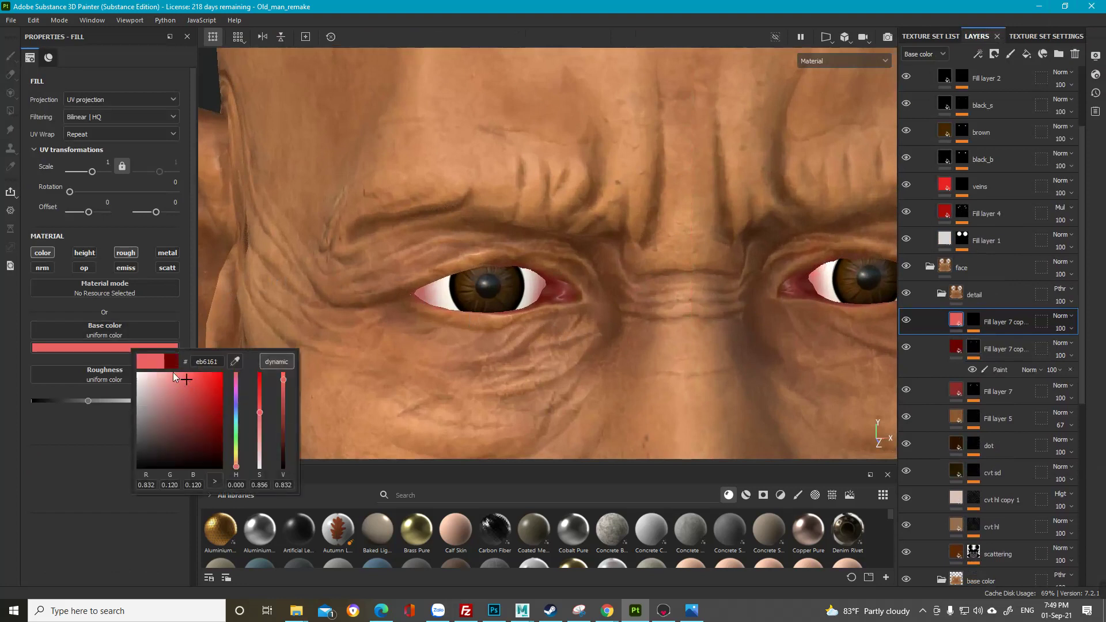
left_click(977, 318)
left_click(977, 321)
left_click(997, 342)
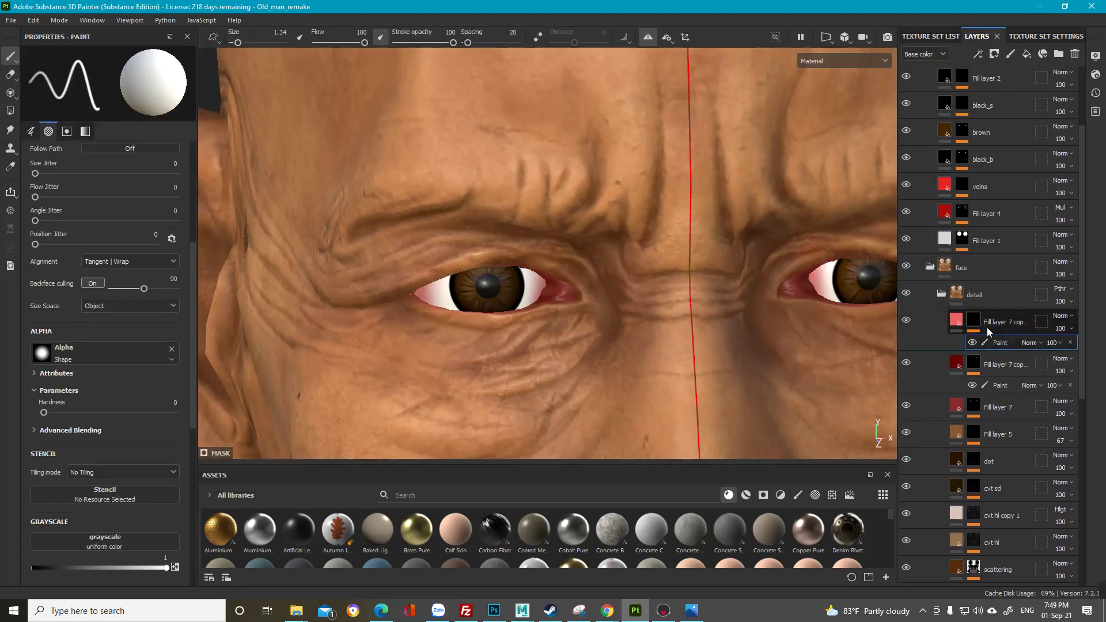
Step: Paint light red highlights into the inner eye corners on the top copy's mask, using a brush size of about 0.94
left_click(987, 327)
right_click_drag(574, 291, 609, 348, "alt")
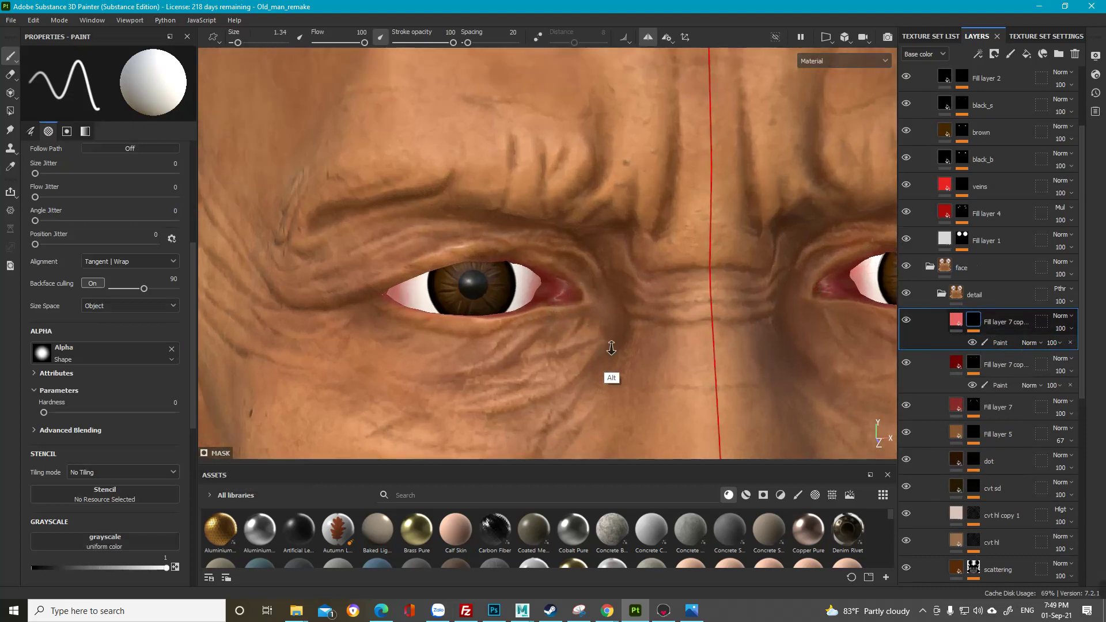
key("[")
key("]")
left_click_drag(560, 290, 552, 281)
key("[")
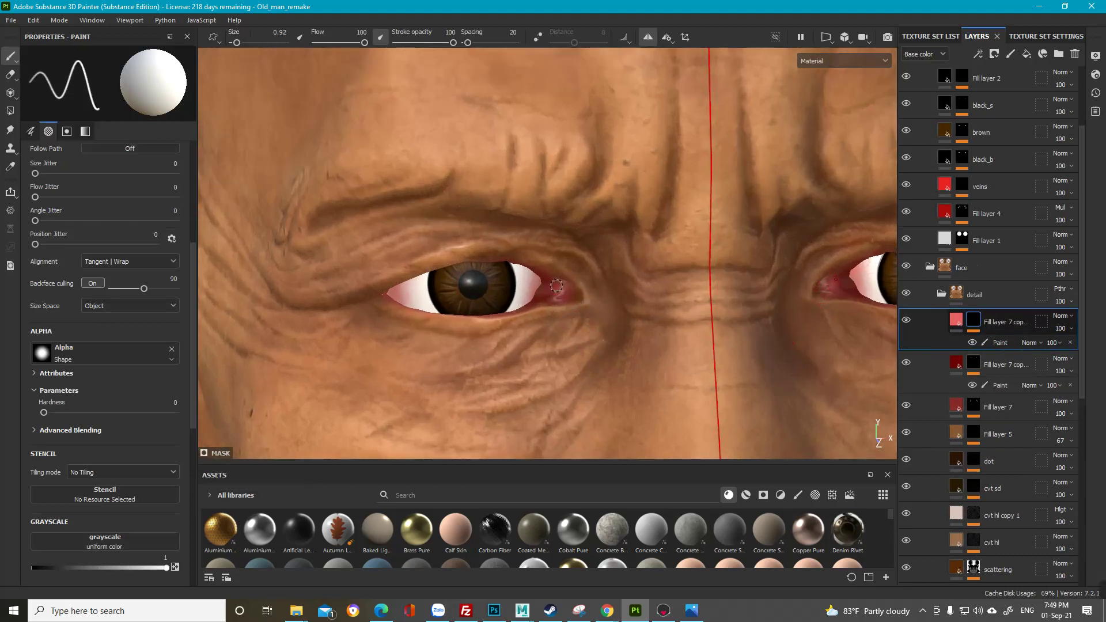
key("[")
right_click_drag(551, 293, 559, 293, "ctrl")
right_click_drag(642, 288, 563, 281, "alt")
key("x")
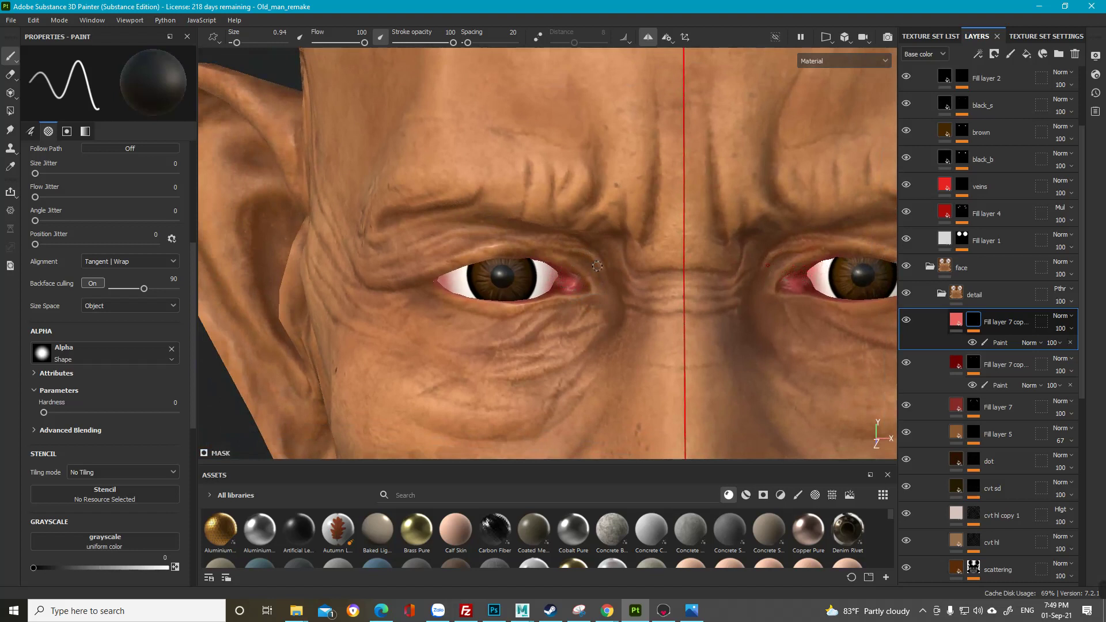
Step: Change the top copy's base color to light orange and check the result on both eyes
left_click(963, 324)
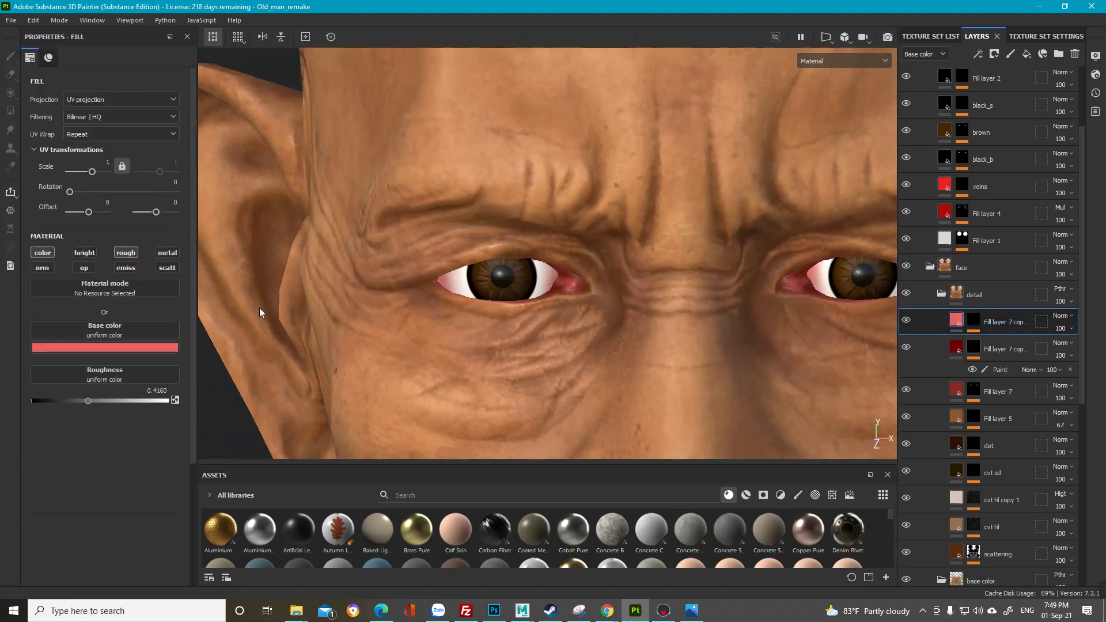
left_click(145, 349)
left_click_drag(246, 465, 250, 466)
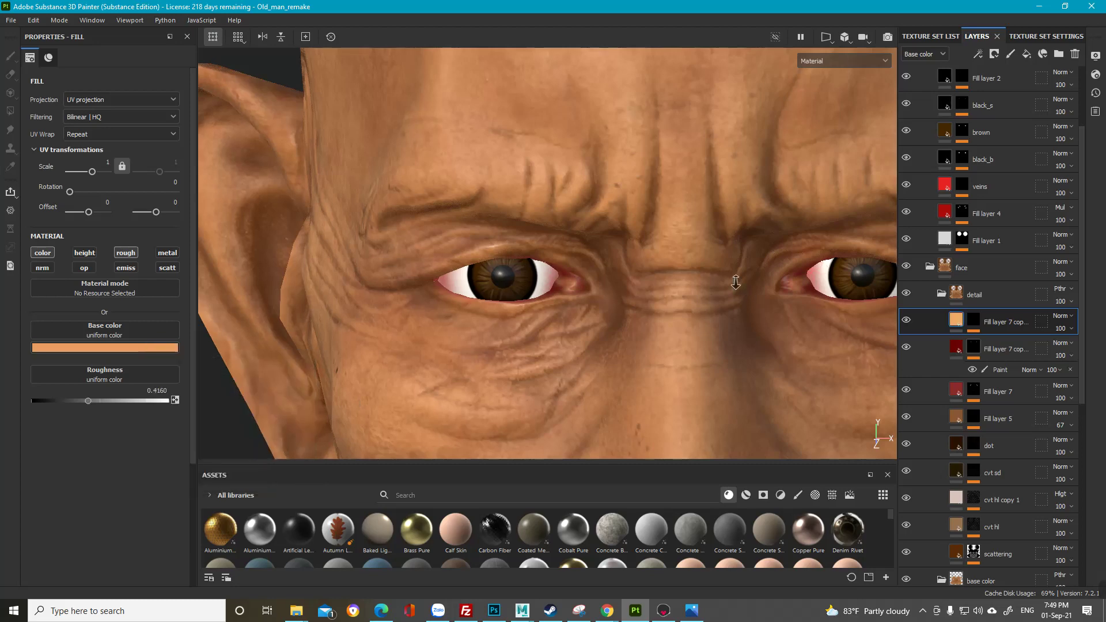
scroll(472, 188, "down", 5)
right_click_drag(541, 172, 587, 261, "alt")
middle_click_drag(587, 260, 412, 251, "alt")
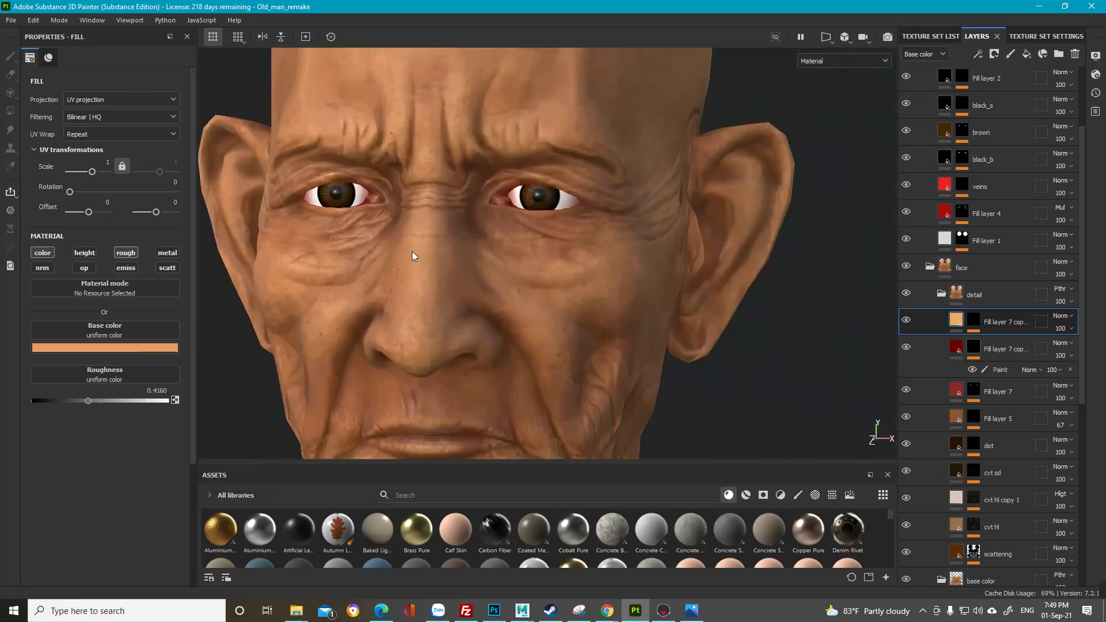
left_click_drag(413, 251, 454, 225, "alt")
right_click_drag(454, 225, 495, 311, "alt")
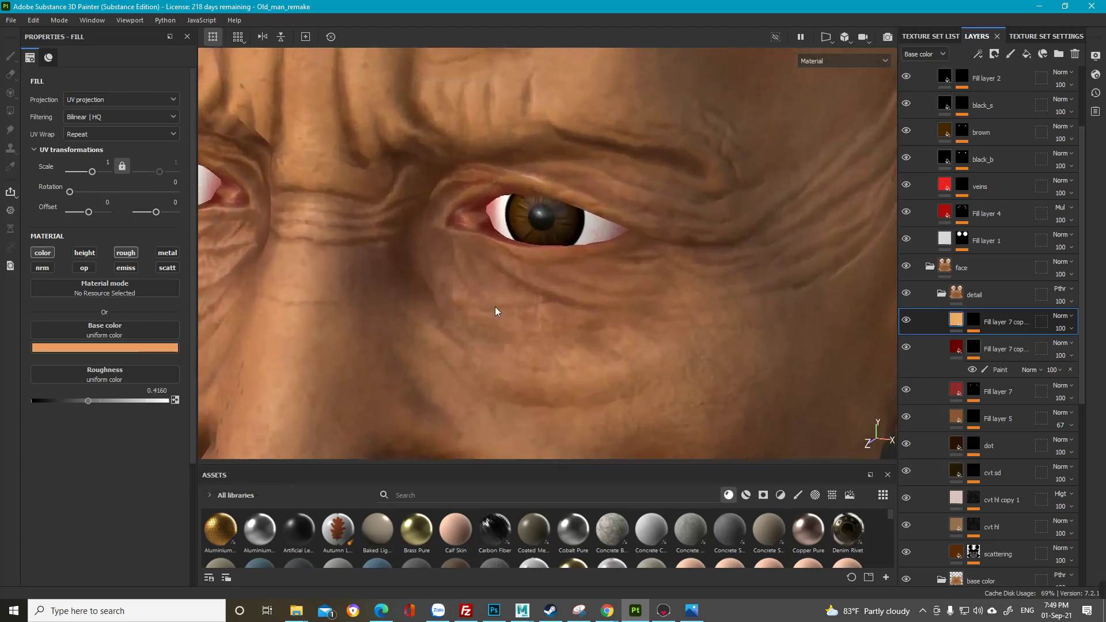
Step: Touch up the light orange highlights at the inner eye corner using the top copy's mask paint effect, and review both eyes
right_click(975, 321)
left_click(993, 343)
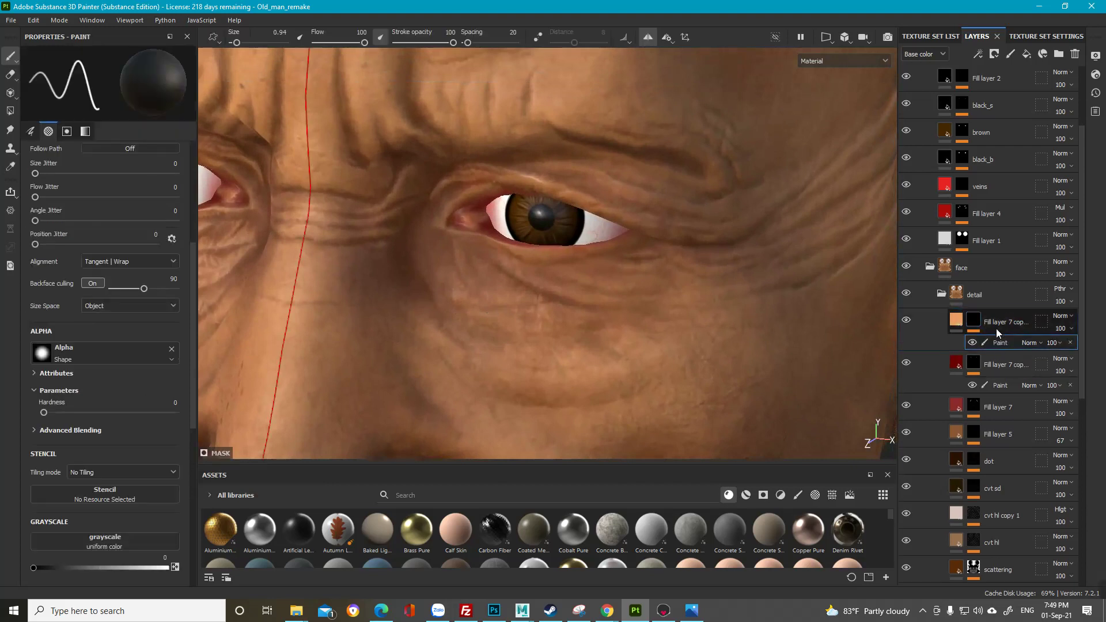
right_click_drag(485, 242, 516, 274, "alt")
left_click_drag(516, 274, 500, 276, "alt")
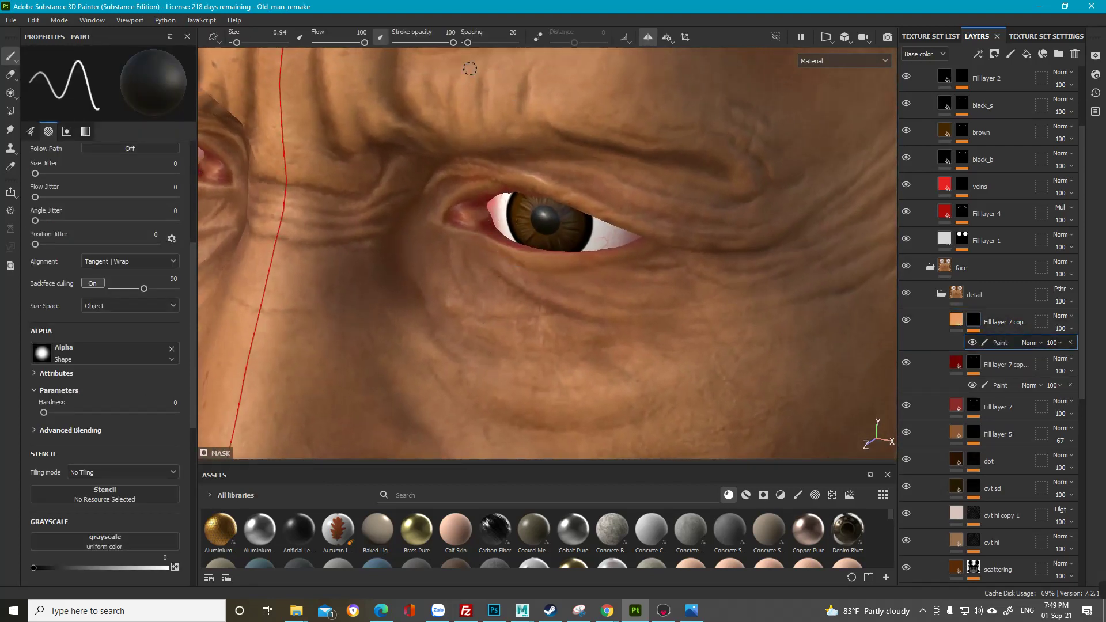
key("x")
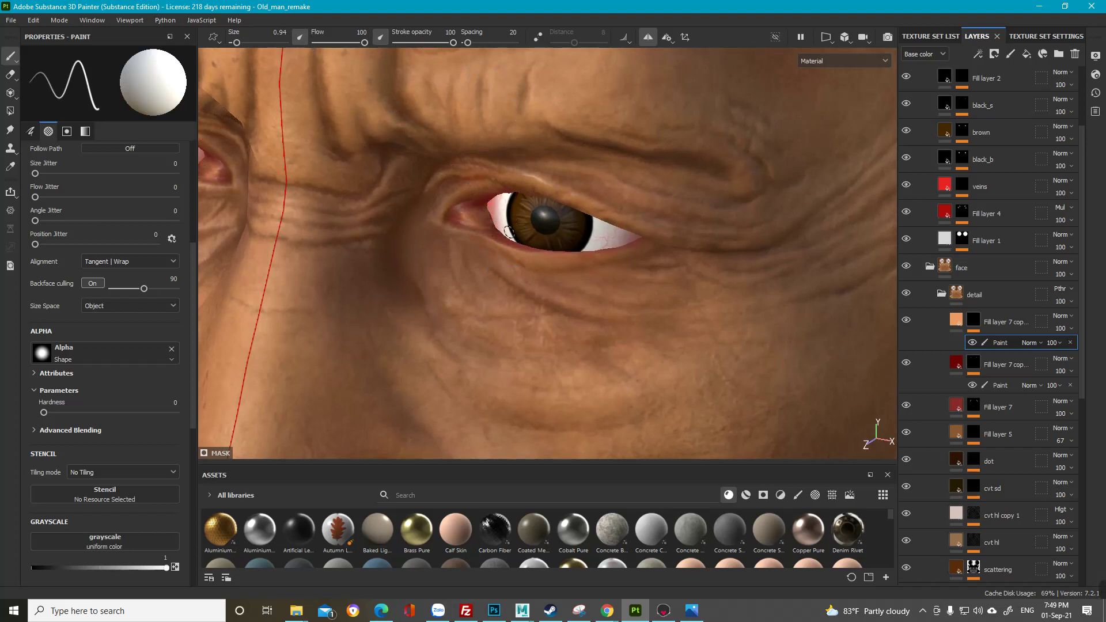
key("x")
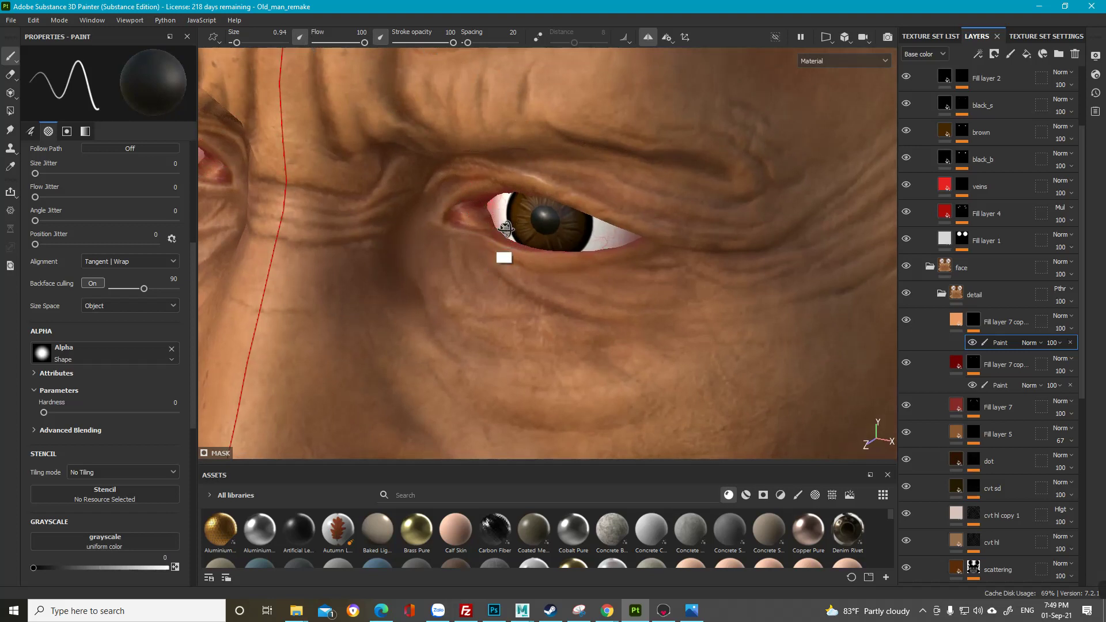
left_click_drag(505, 257, 469, 222, "alt")
key("x")
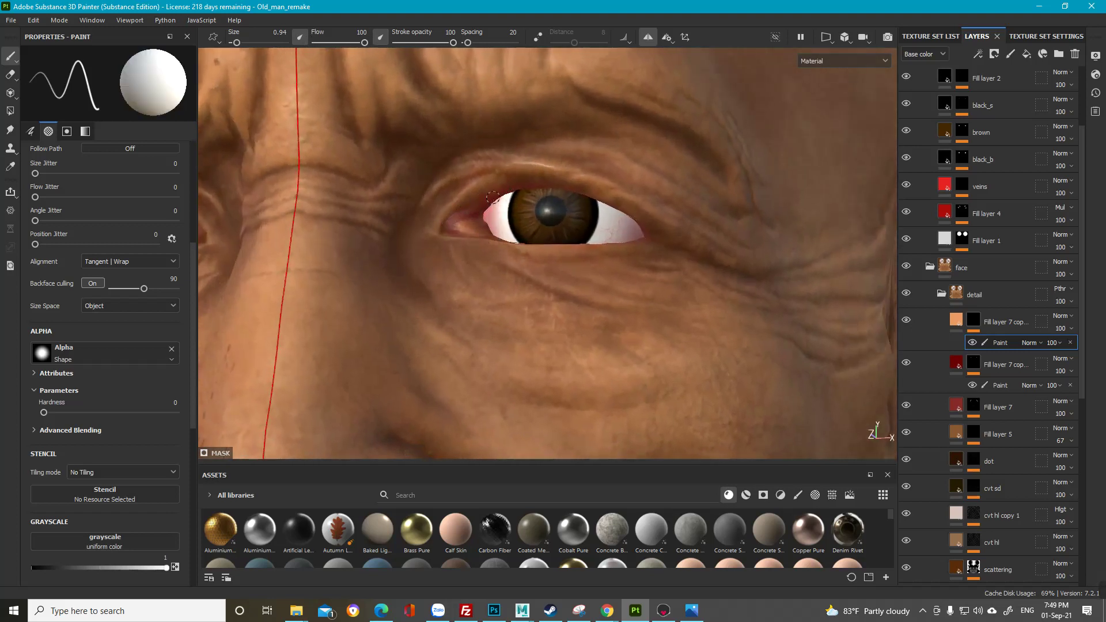
left_click_drag(555, 222, 634, 229, "alt")
left_click_drag(521, 238, 553, 197, "alt")
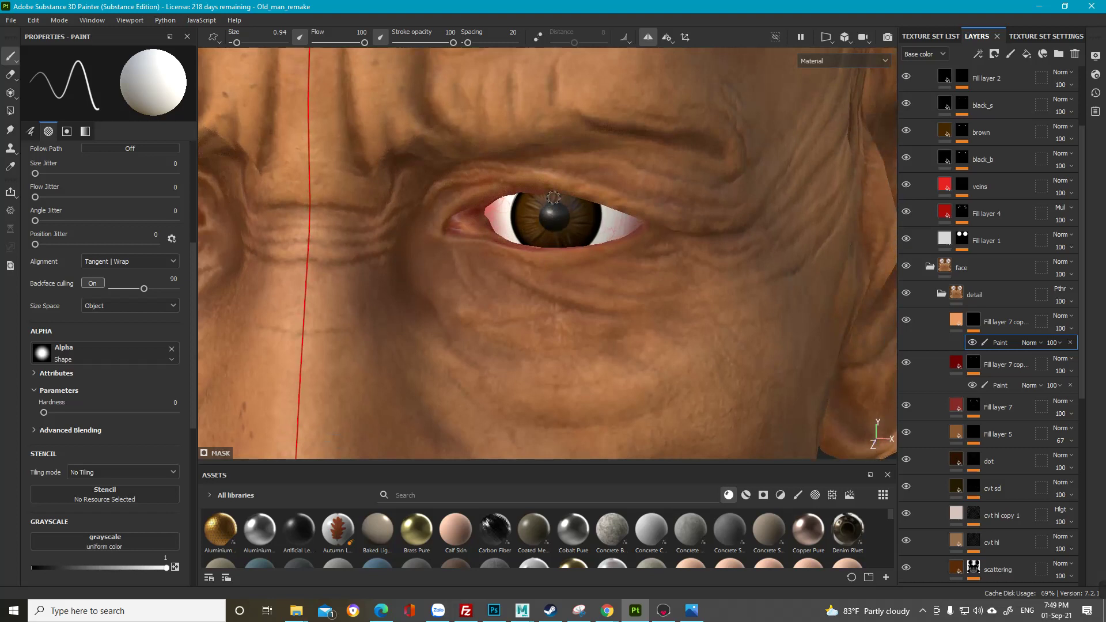
key("f")
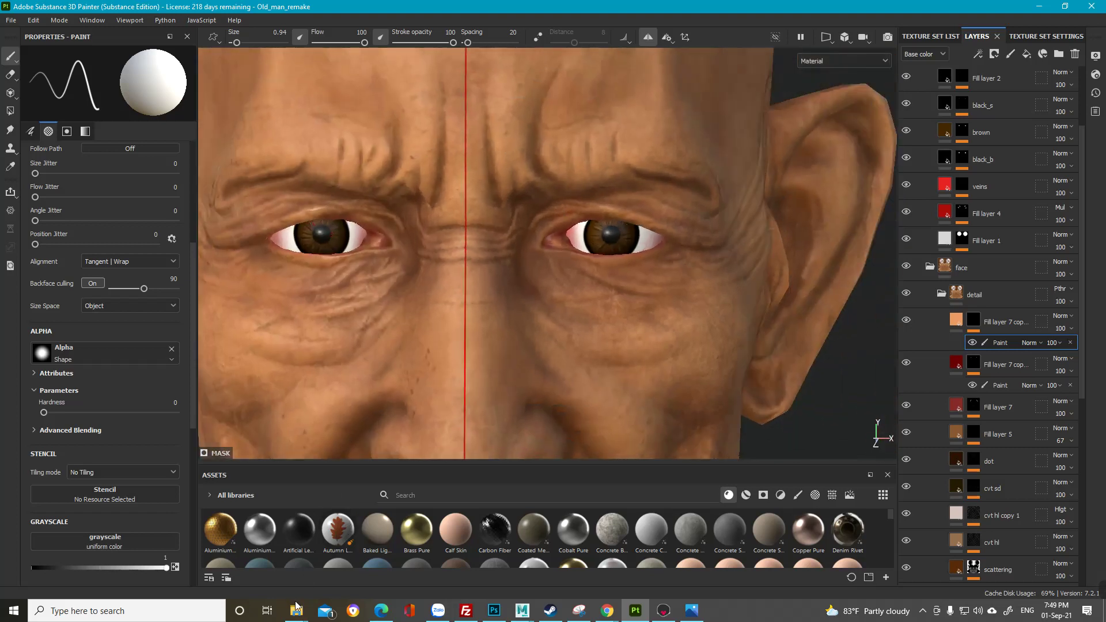
Step: Open PureRef and load the recent reference board cambodian_head.pur
left_click(143, 611)
type("p")
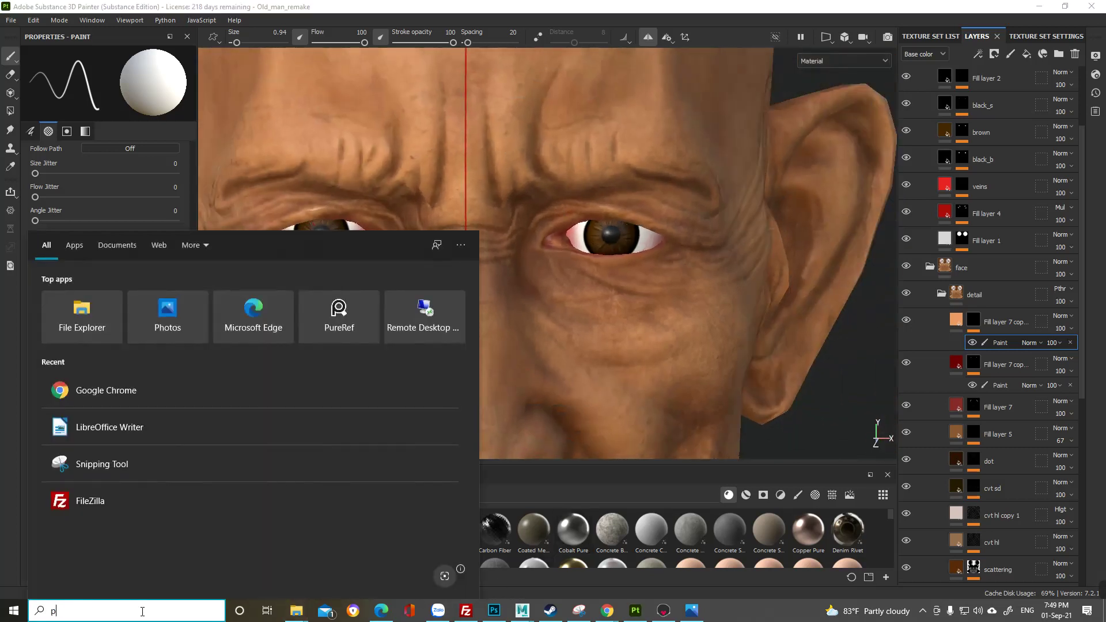
type("ureref")
key("Return")
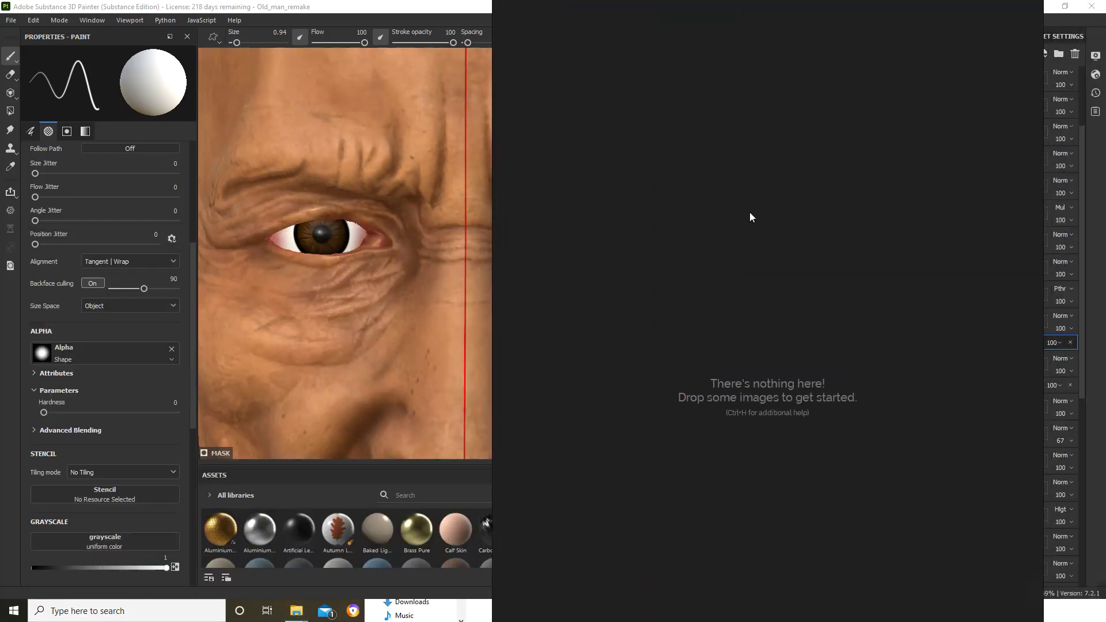
right_click(748, 212)
mouse_move(820, 411)
mouse_move(913, 424)
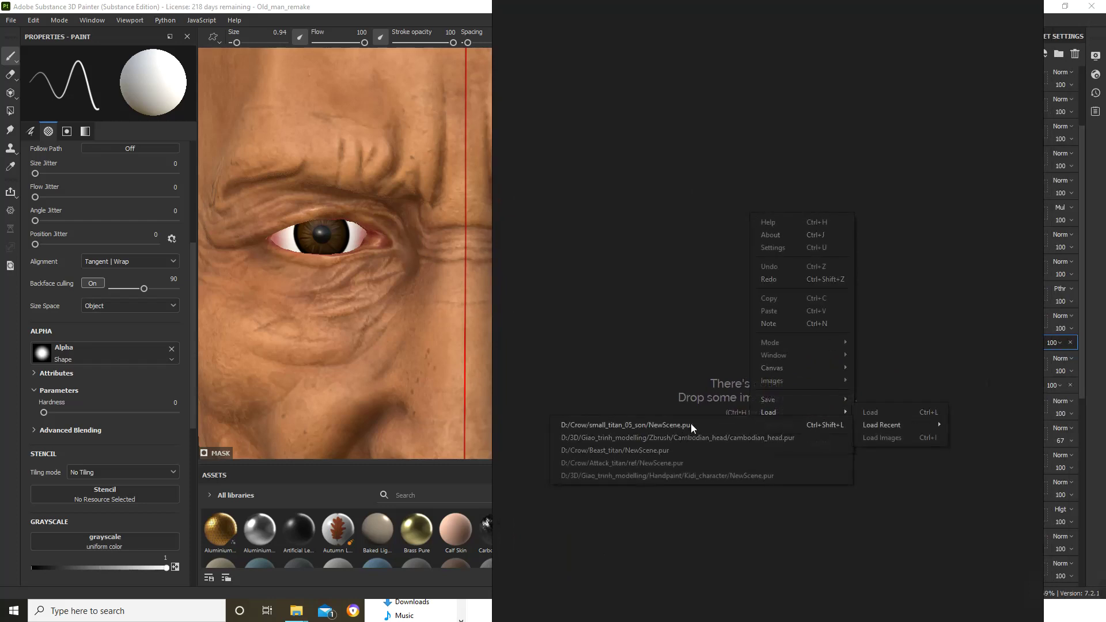
left_click(693, 433)
Step: Examine the eye area and skin tones in the elderly men's portraits on the reference board
scroll(696, 284, "up", 8)
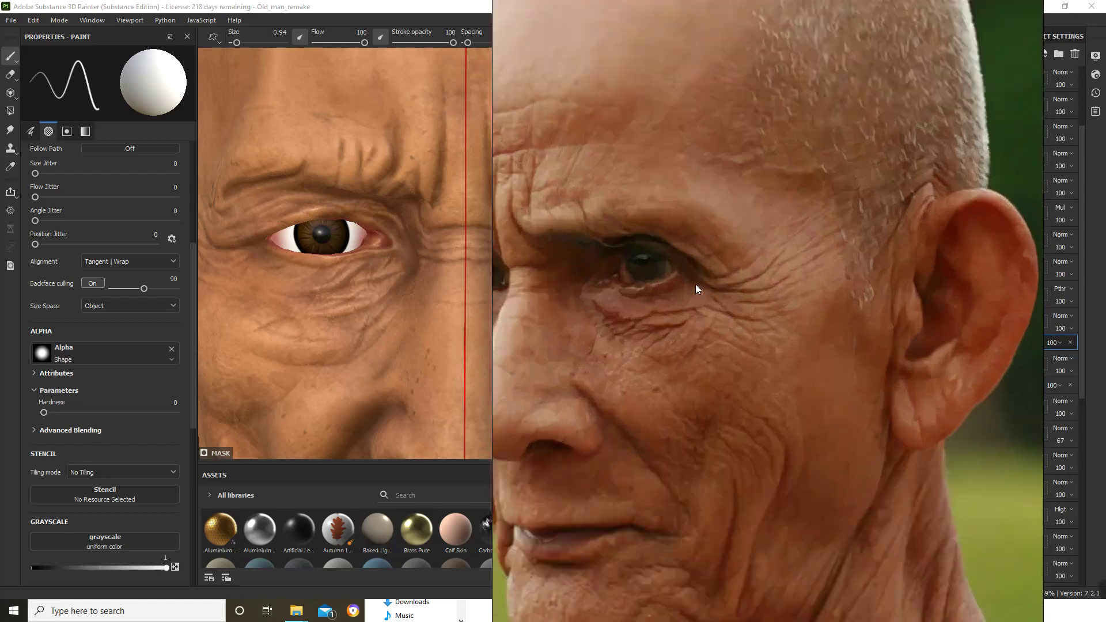
scroll(675, 303, "down", 8)
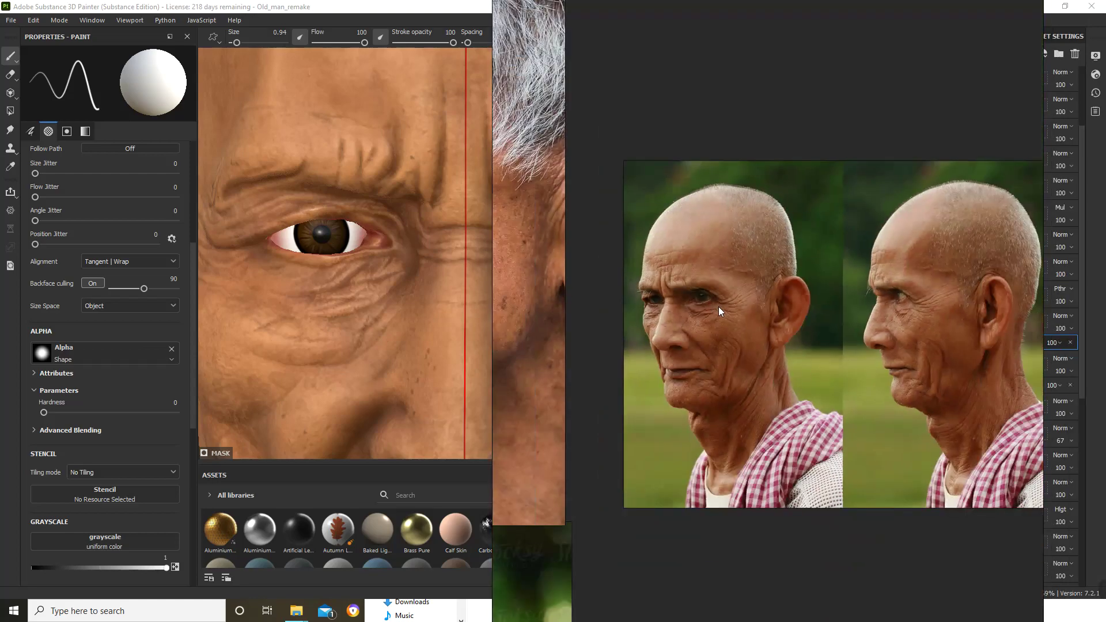
middle_click_drag(687, 404, 701, 232)
scroll(656, 475, "up", 8)
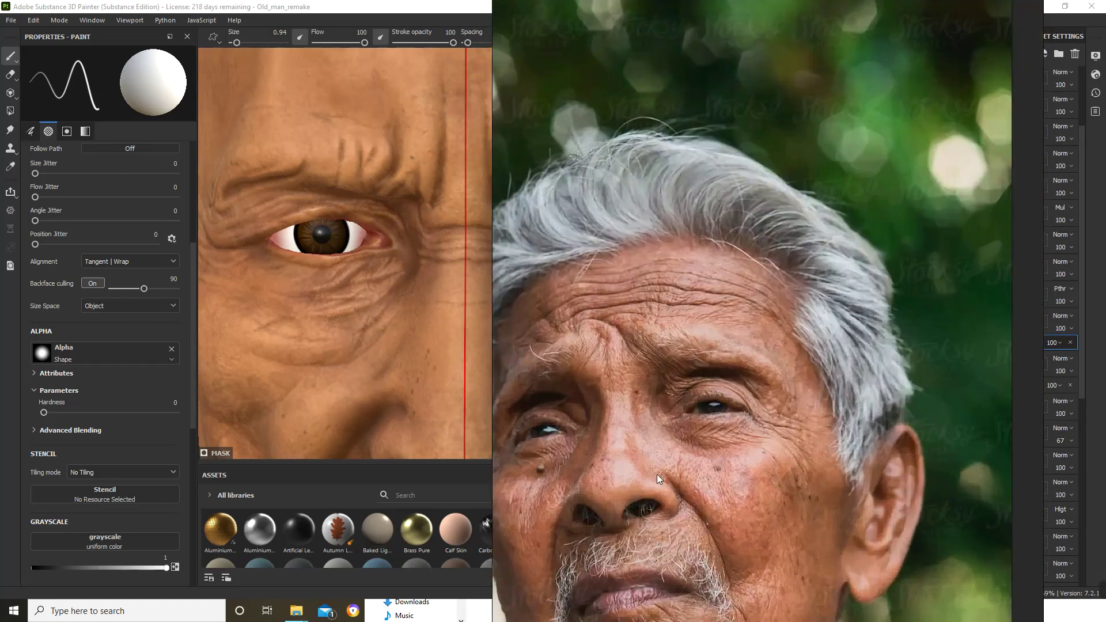
scroll(743, 340, "down", 4)
scroll(758, 326, "down", 10)
middle_click_drag(775, 309, 786, 464)
Step: Examine the inner eye corner, lids and surrounding skin in the close-up photo of the man with the grey mustache
scroll(614, 209, "up", 4)
scroll(659, 162, "up", 6)
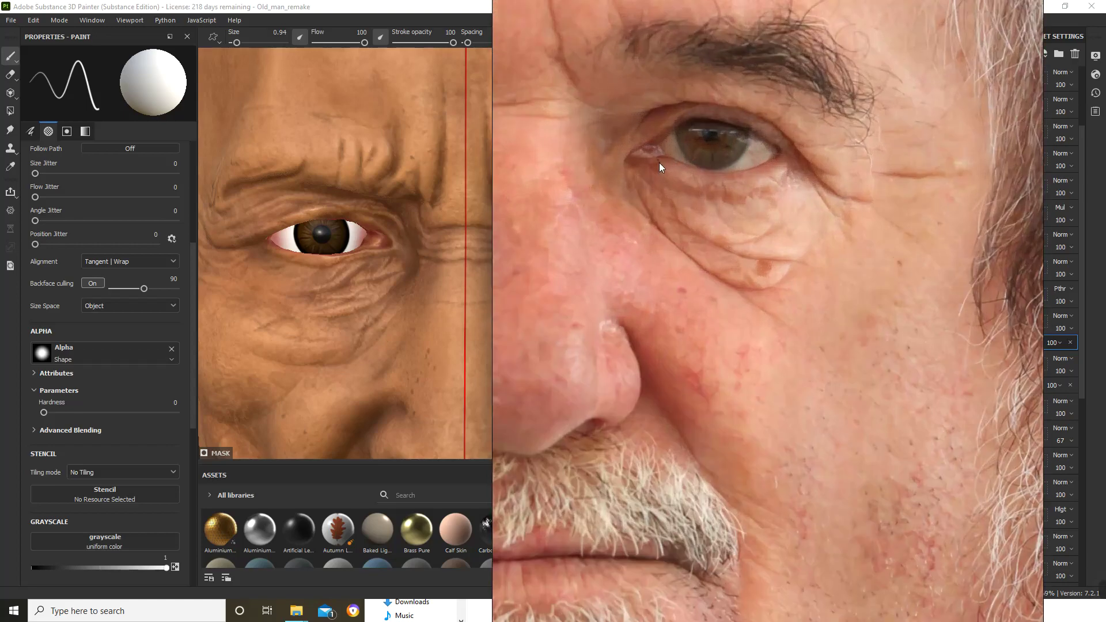
scroll(700, 224, "up", 3)
scroll(728, 223, "down", 3)
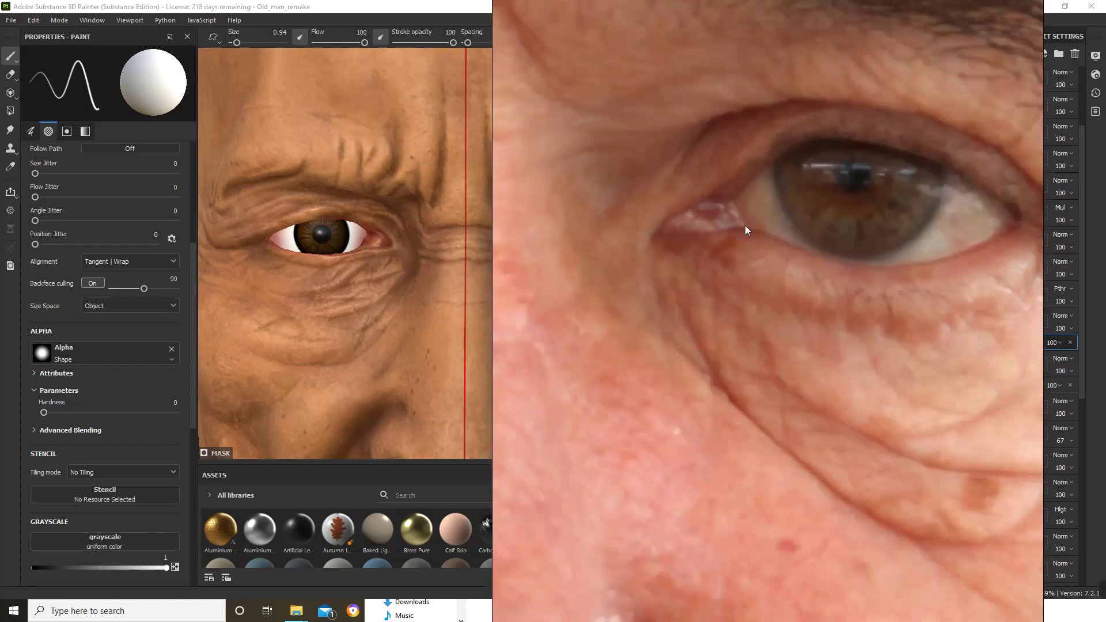
middle_click_drag(745, 225, 681, 251)
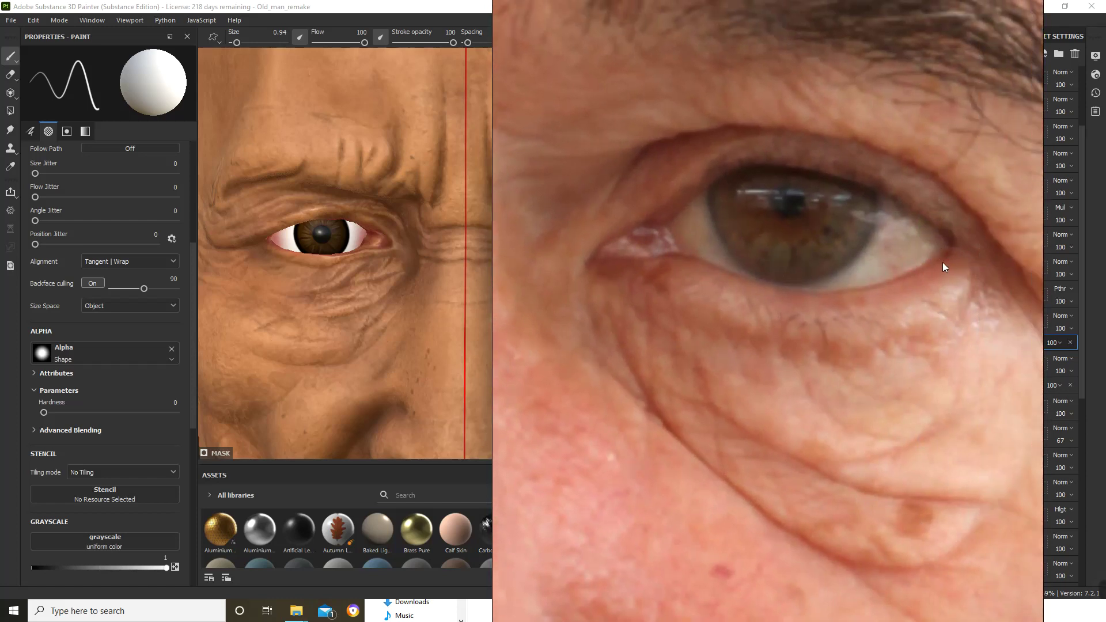
scroll(667, 249, "down", 2)
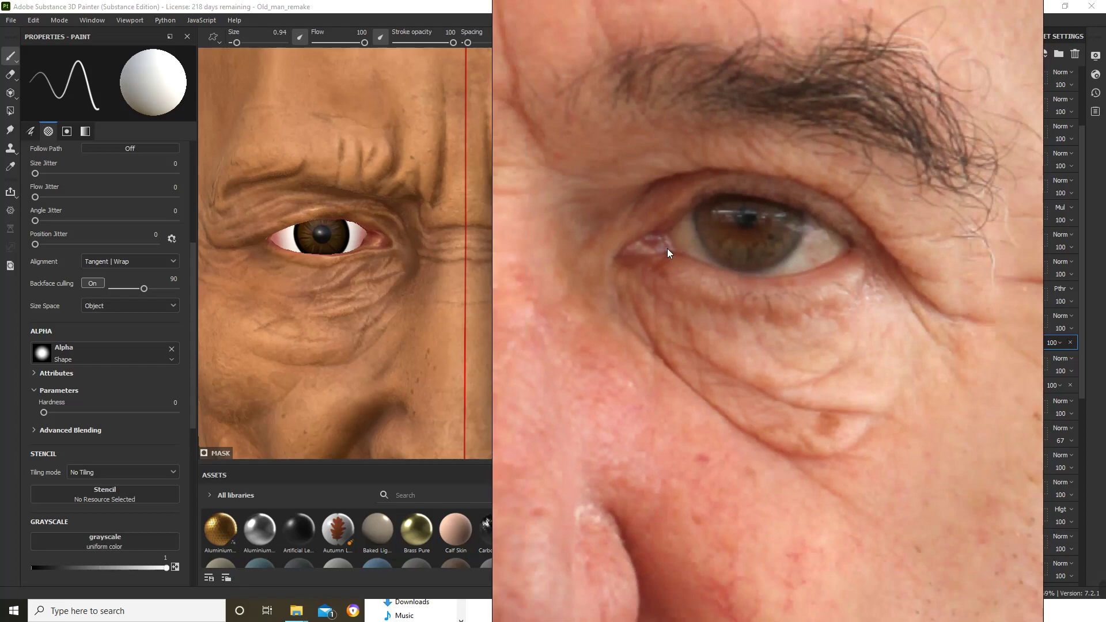
scroll(667, 248, "down", 5)
scroll(667, 247, "up", 5)
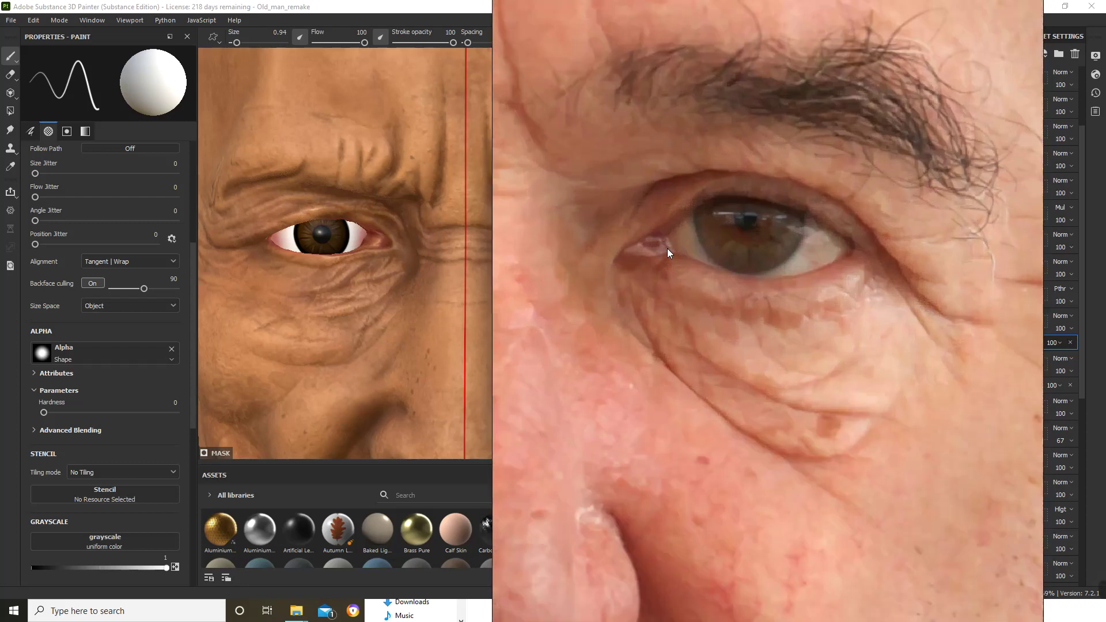
scroll(666, 248, "down", 4)
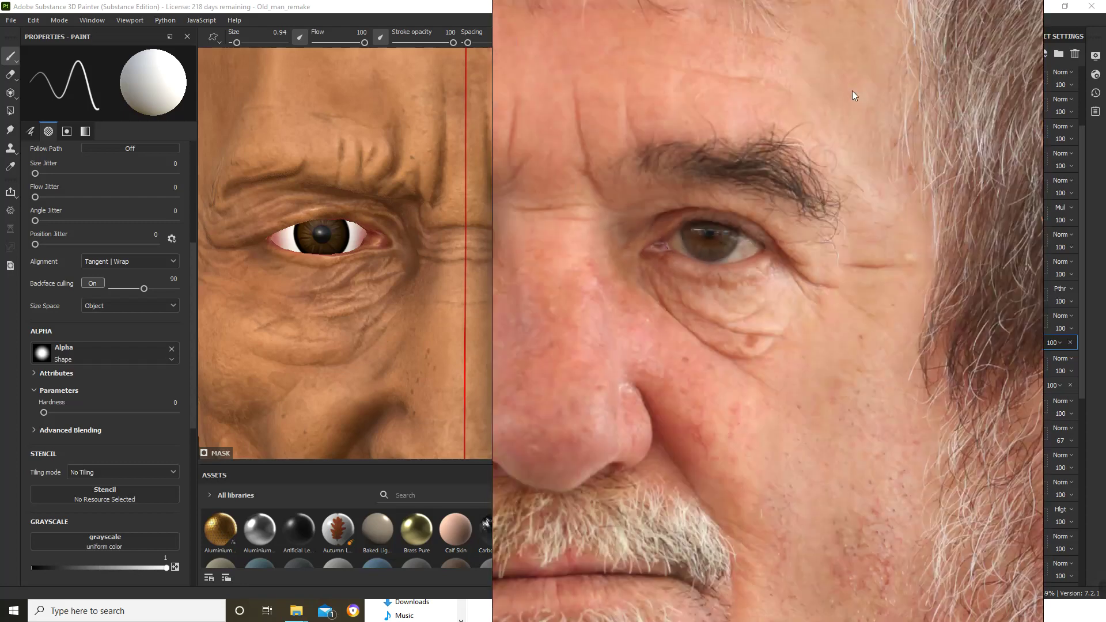
Step: Reposition and slightly shrink the reference board window so the model's eye stays visible beside it
right_click_drag(750, 111, 800, 131)
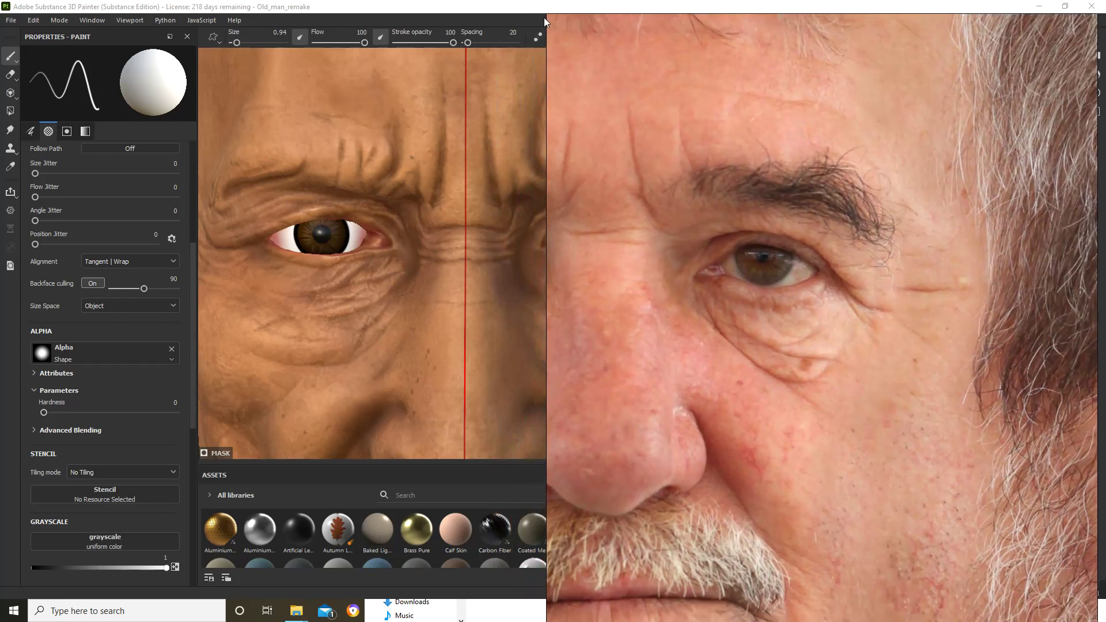
left_click_drag(546, 14, 553, 41)
right_click_drag(646, 203, 625, 164)
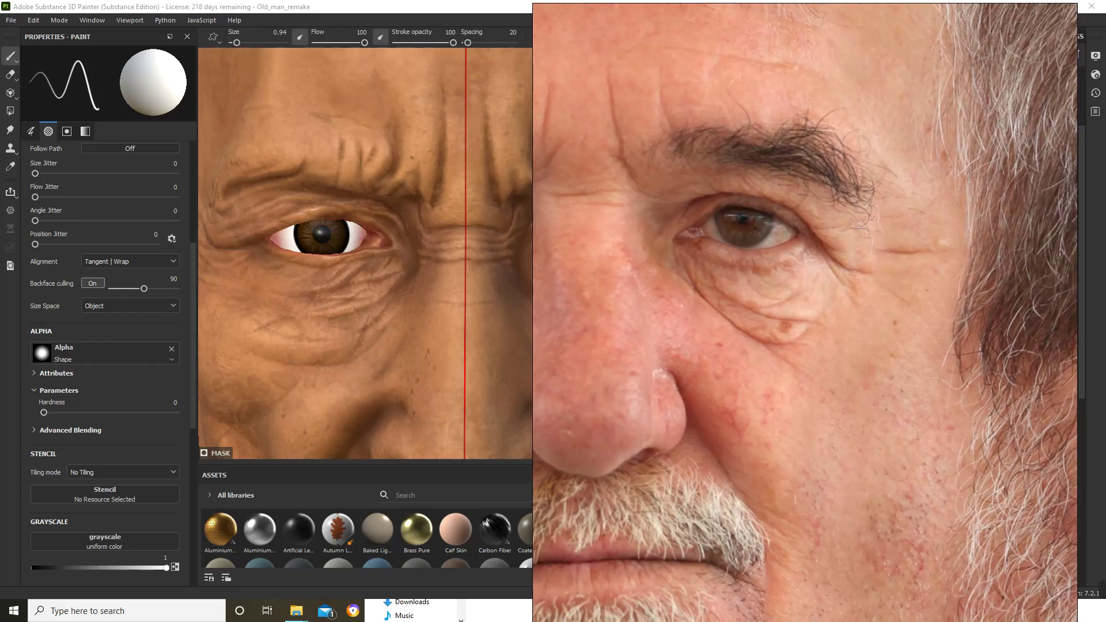
Step: Switch to the browser, maximize its window and open the 3DGameArt Academy-Lớp Modeling group on Facebook
left_click_drag(0, 299, 793, 52)
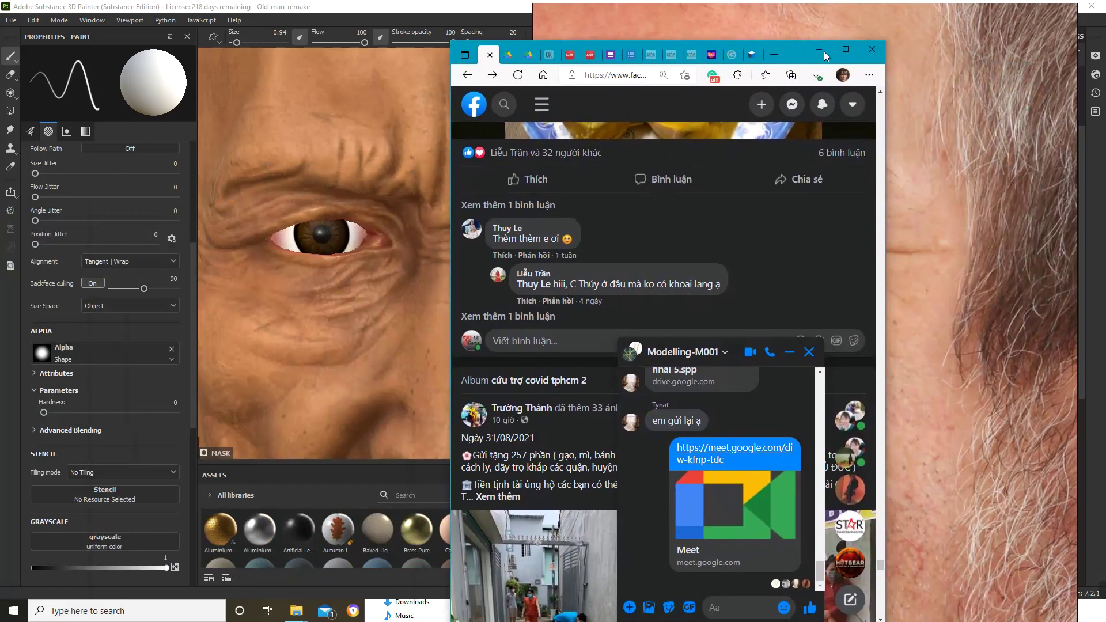
left_click(856, 52)
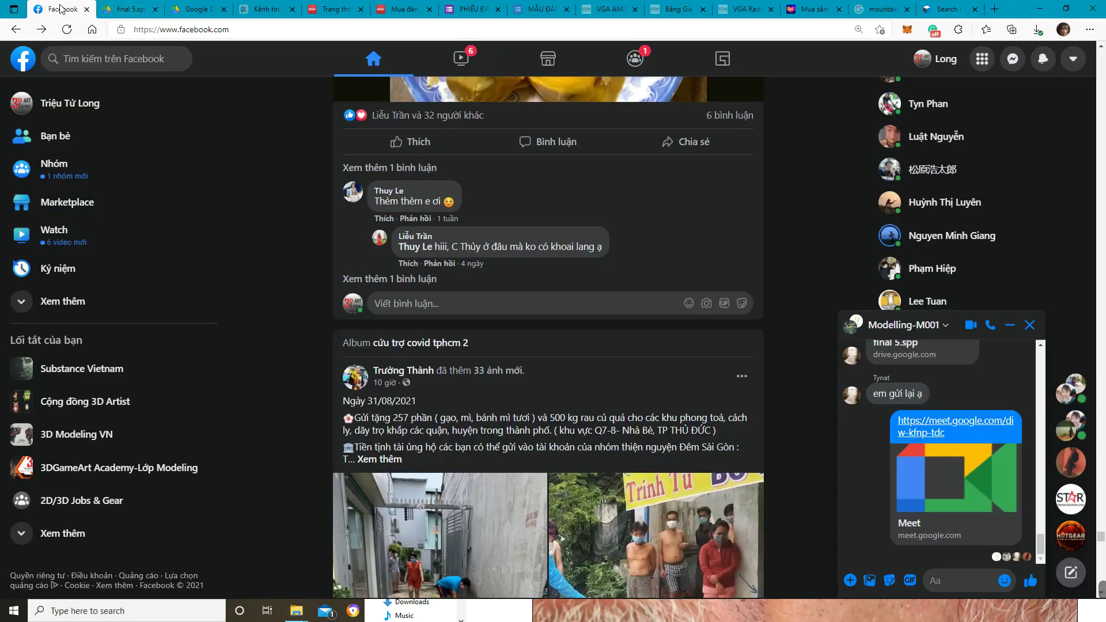
left_click(116, 467)
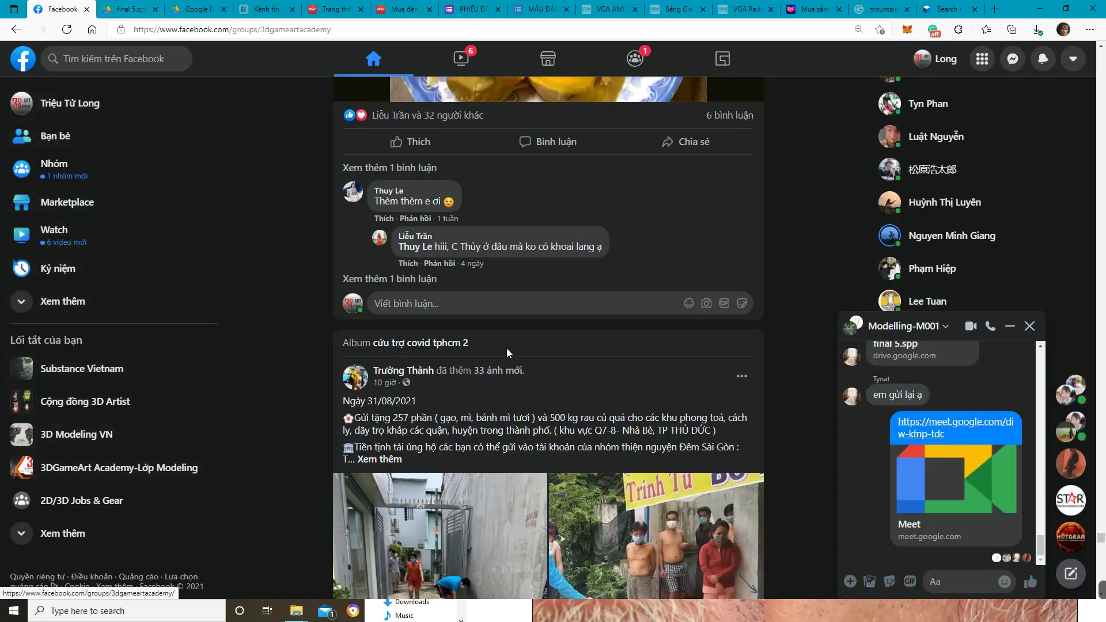
left_click(115, 468)
left_click(118, 469)
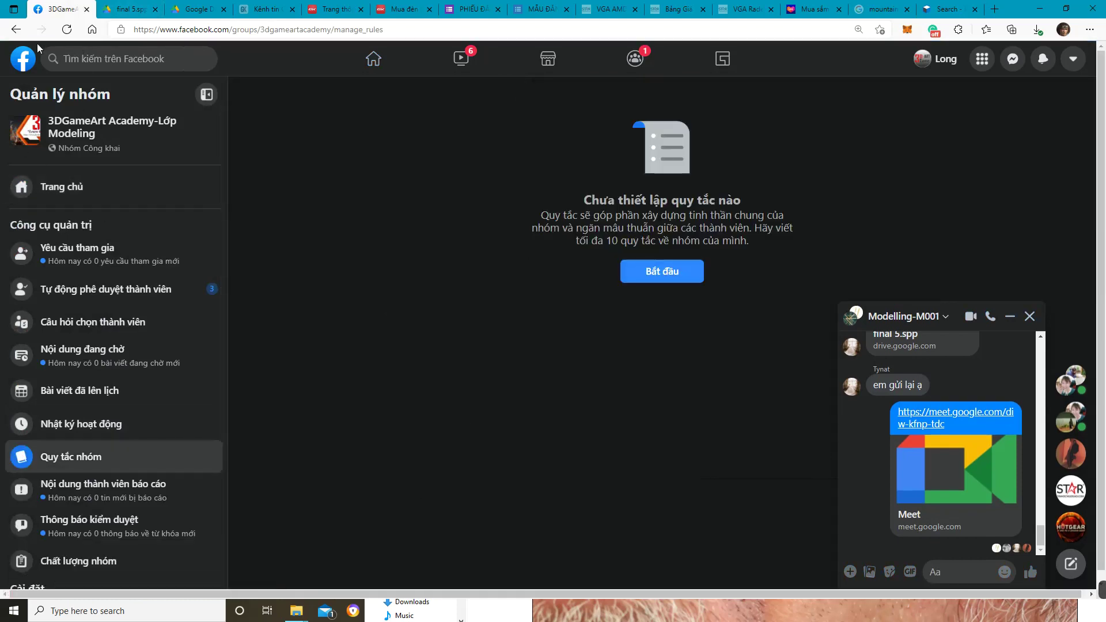
left_click(17, 30)
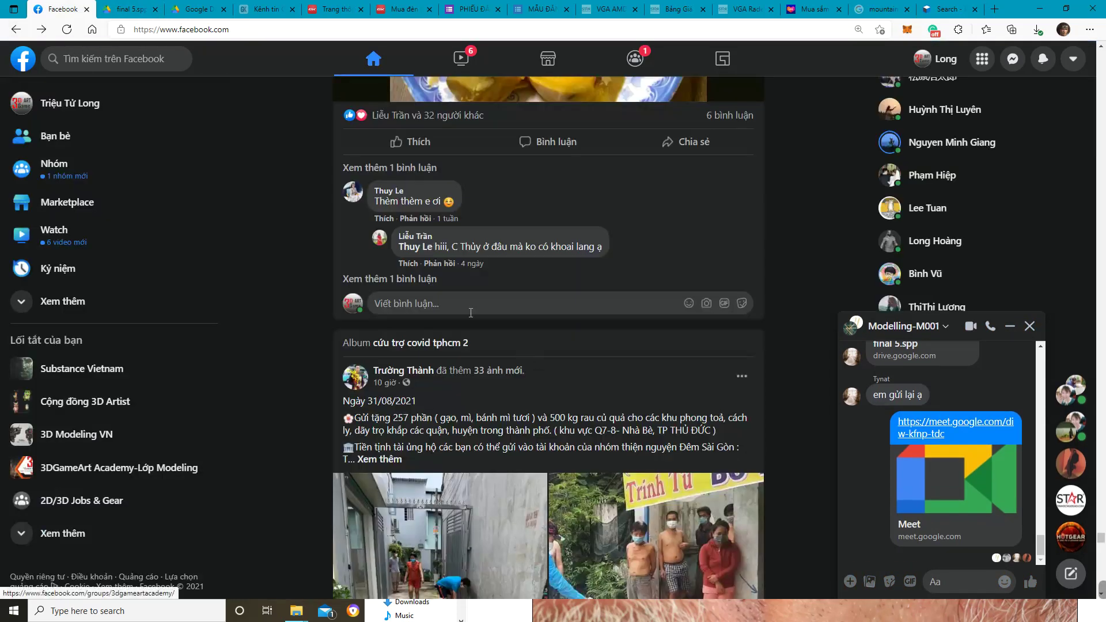
scroll(459, 283, "up", 8)
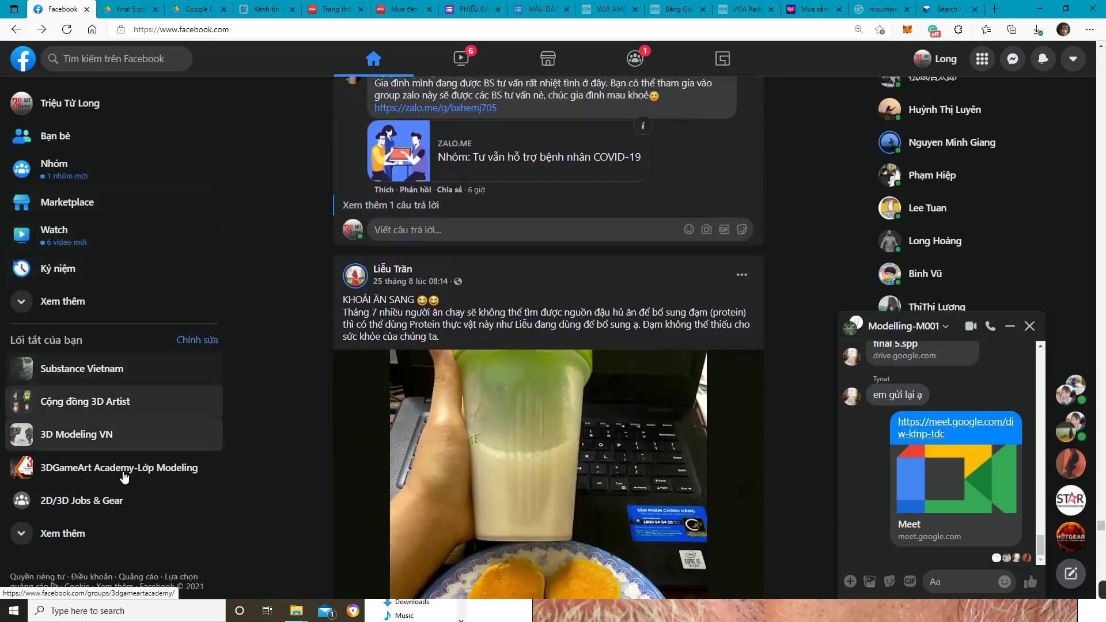
left_click(128, 468)
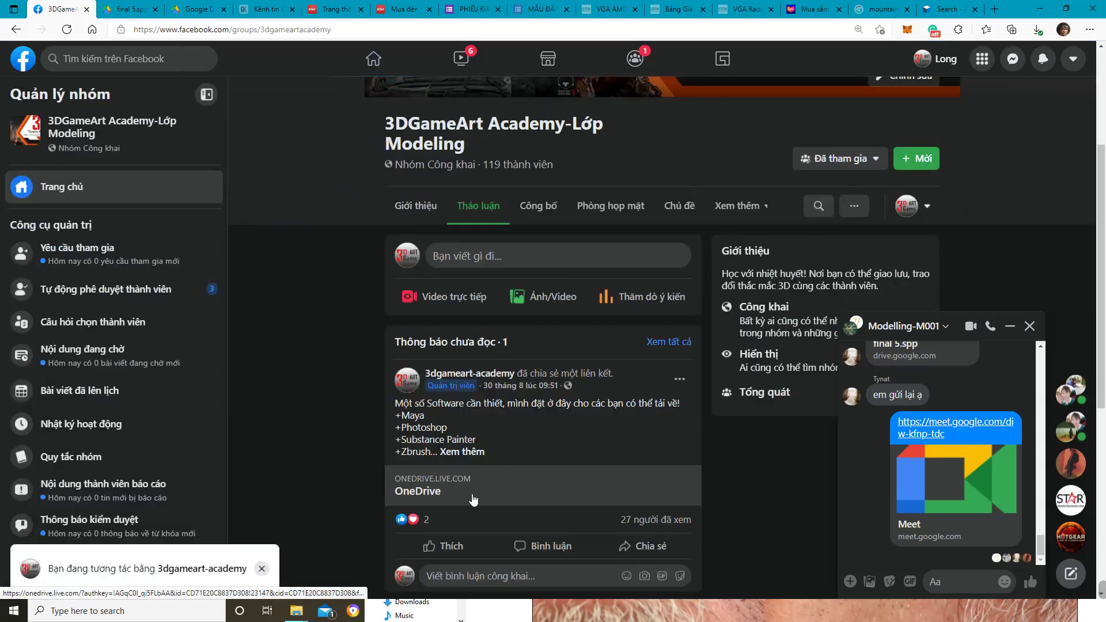
Step: Pin the group post that shares the OneDrive link to the software downloads to the top
scroll(537, 431, "down", 3)
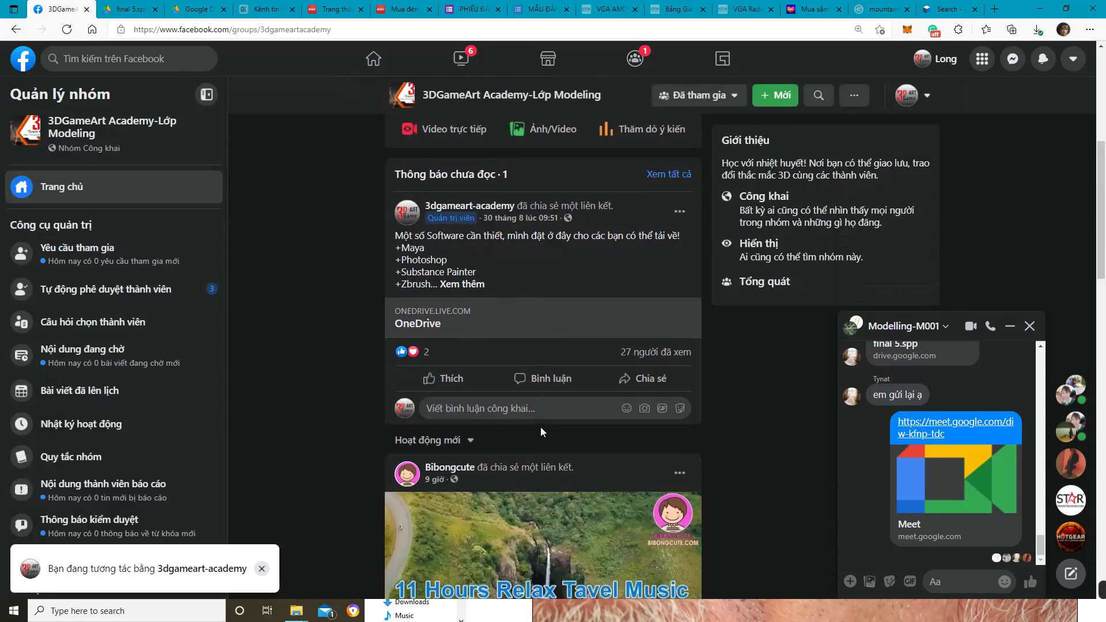
scroll(540, 427, "up", 2)
left_click(679, 296)
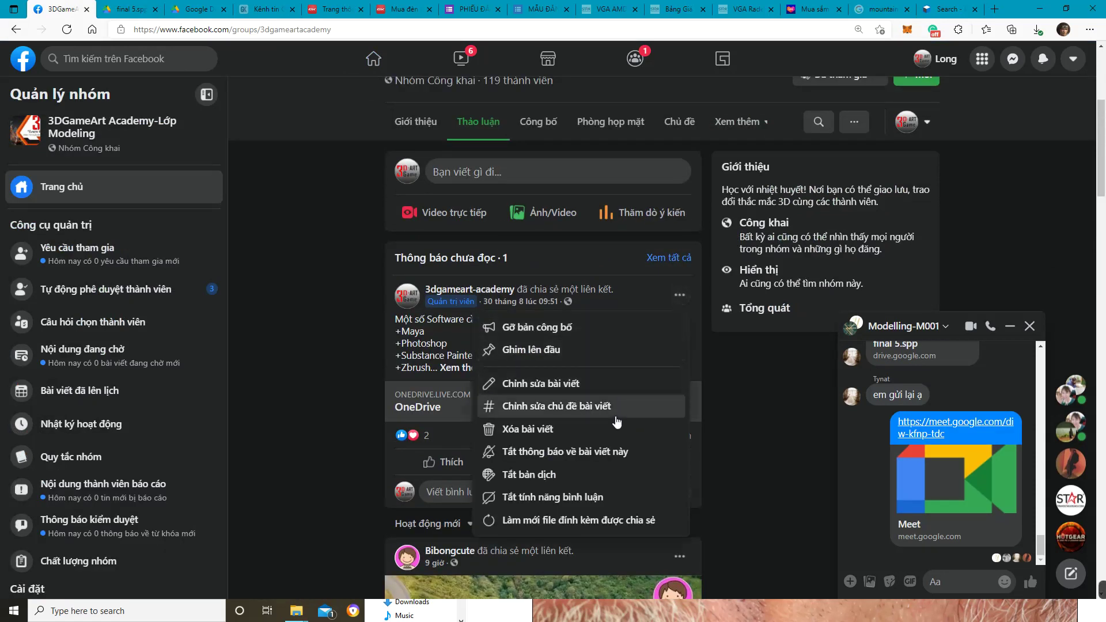
left_click(565, 345)
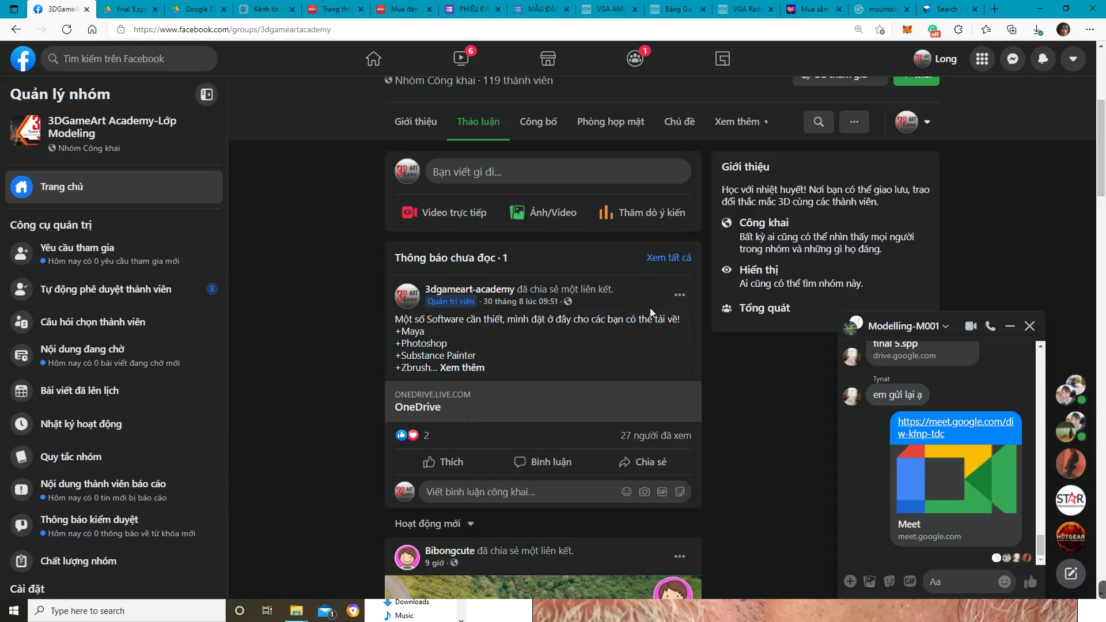
Step: Look through the group feed, reload the page and check the pin status in the OneDrive post's options
scroll(650, 308, "down", 12)
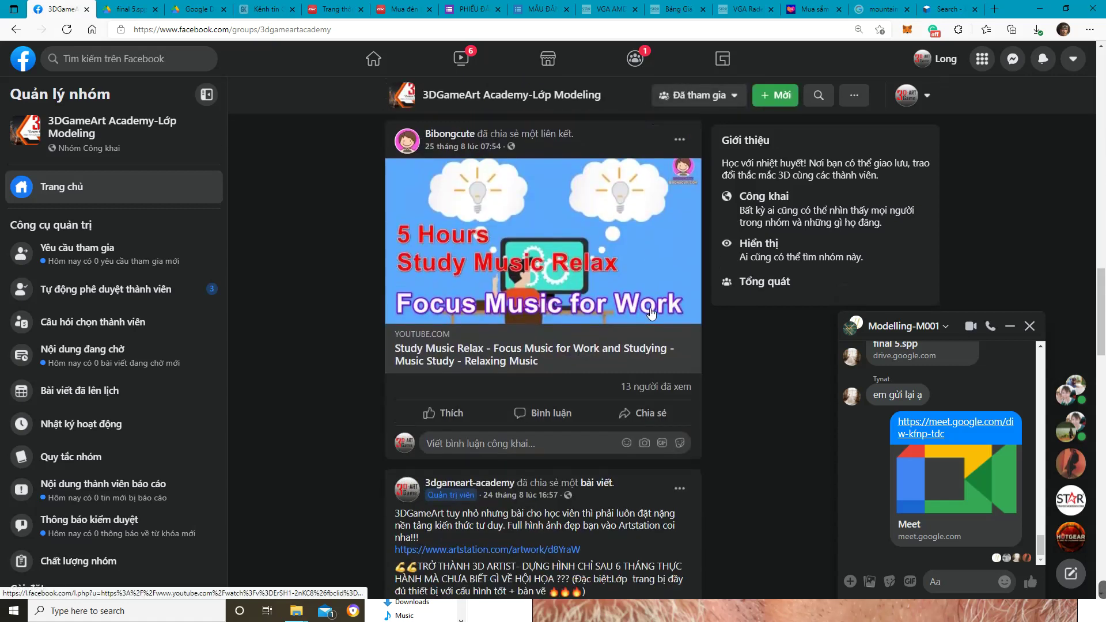
scroll(651, 312, "down", 15)
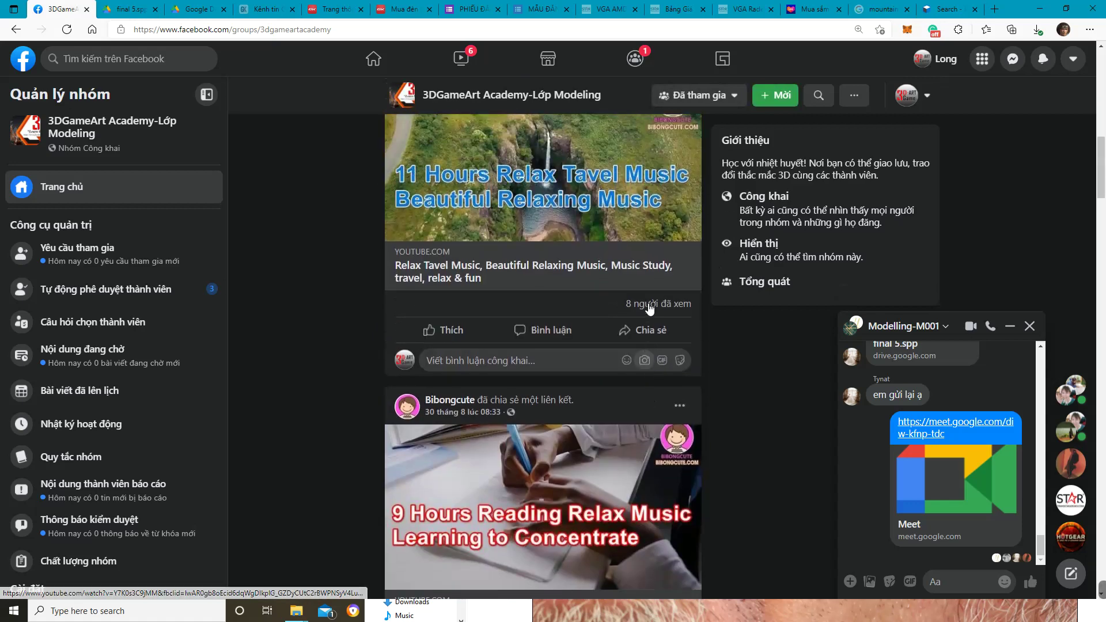
scroll(650, 309, "up", 6)
left_click(67, 30)
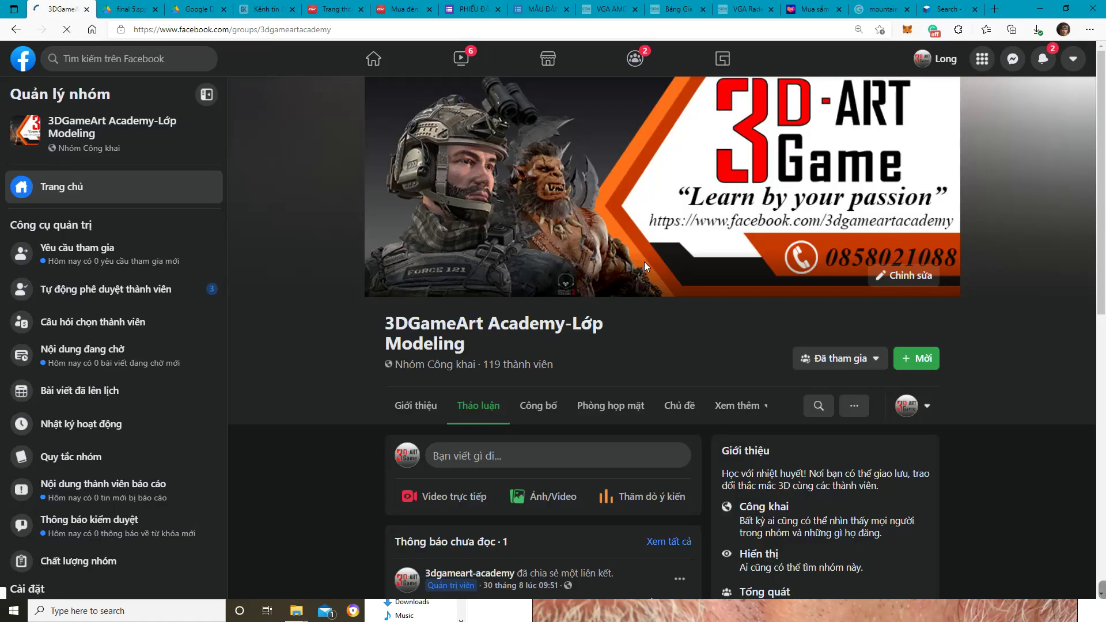
scroll(662, 354, "down", 5)
scroll(662, 351, "up", 2)
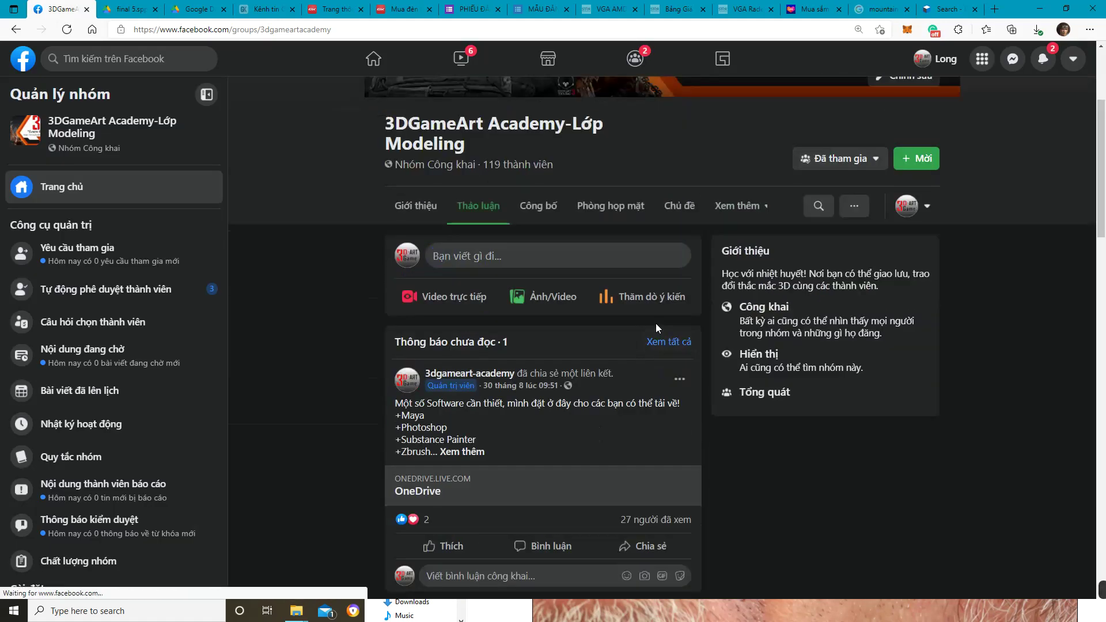
scroll(686, 372, "down", 2)
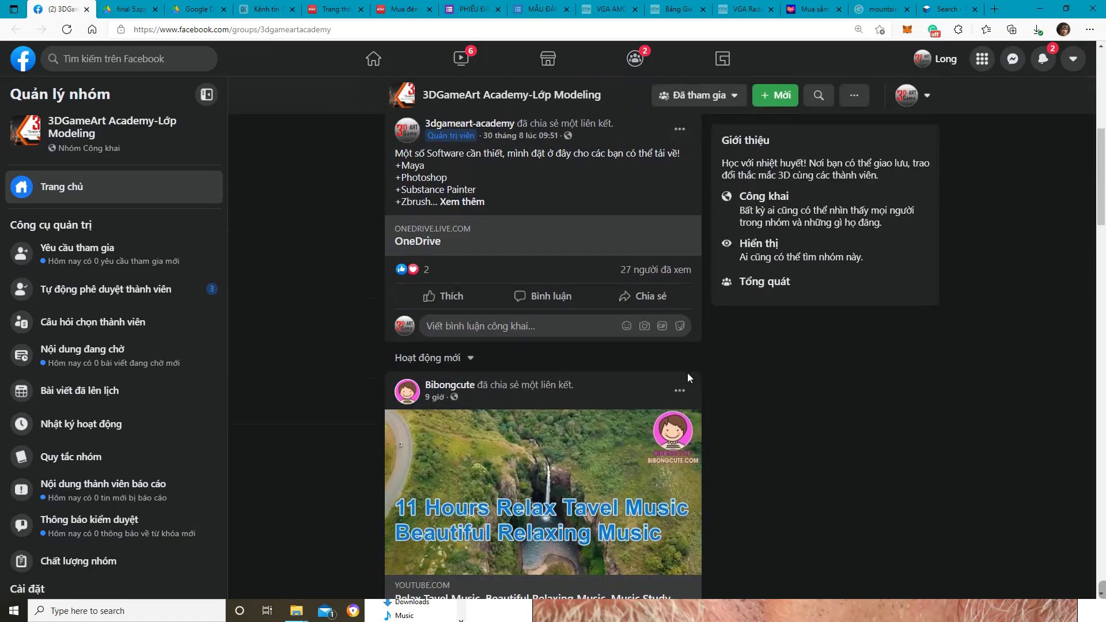
scroll(686, 371, "up", 2)
left_click(680, 379)
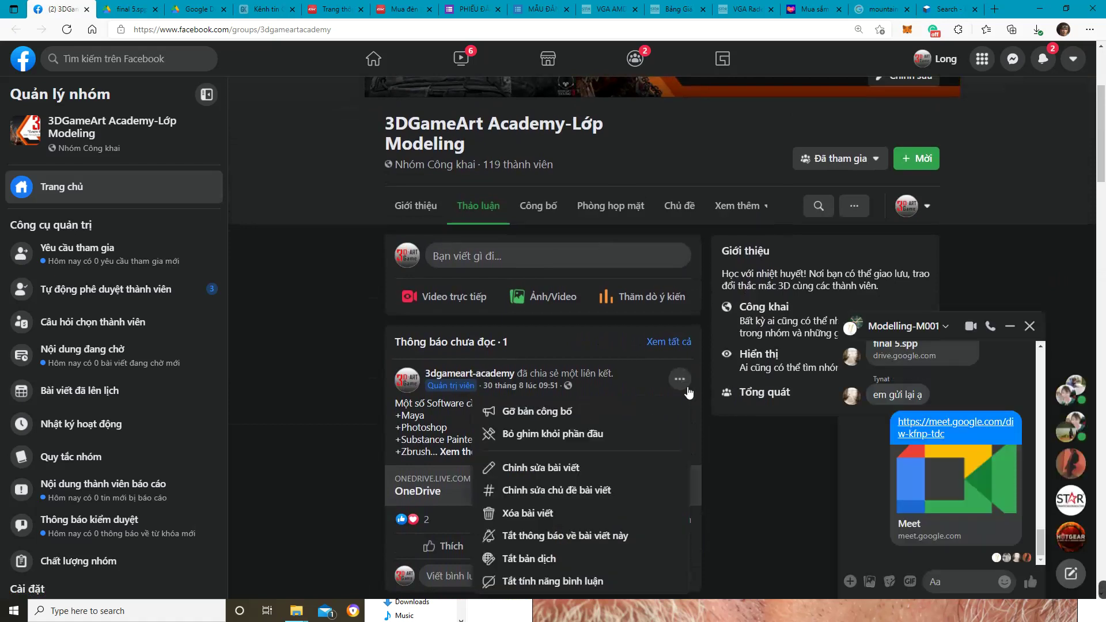
left_click(737, 485)
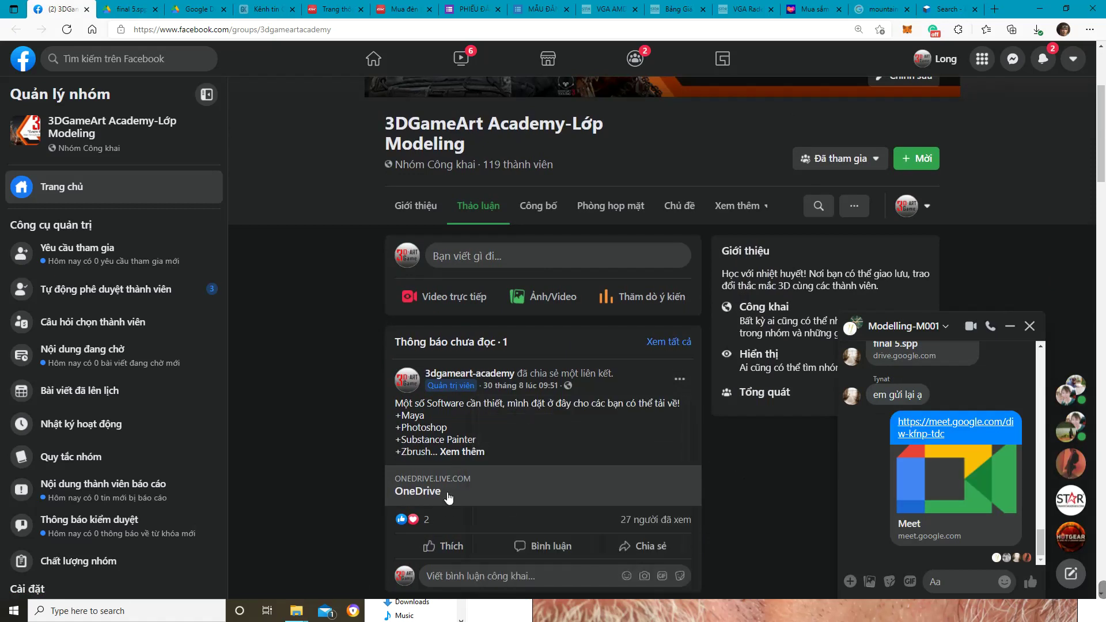
Step: Open the post's OneDrive link, copy its full address with the access key and send it to the Modelling-M001 chat
left_click(448, 490)
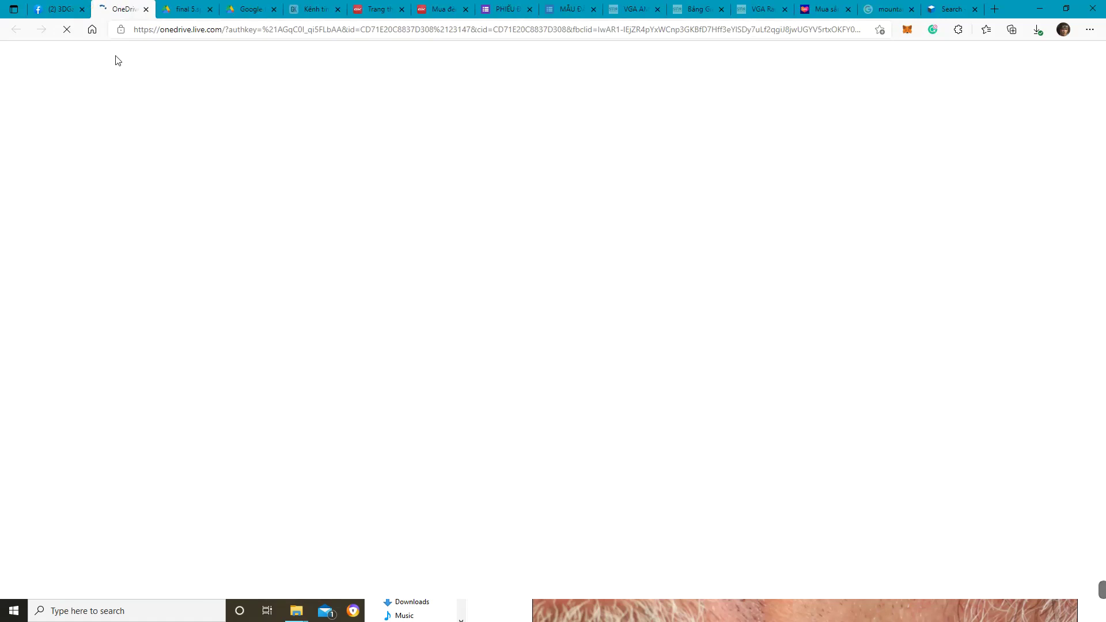
left_click(271, 33)
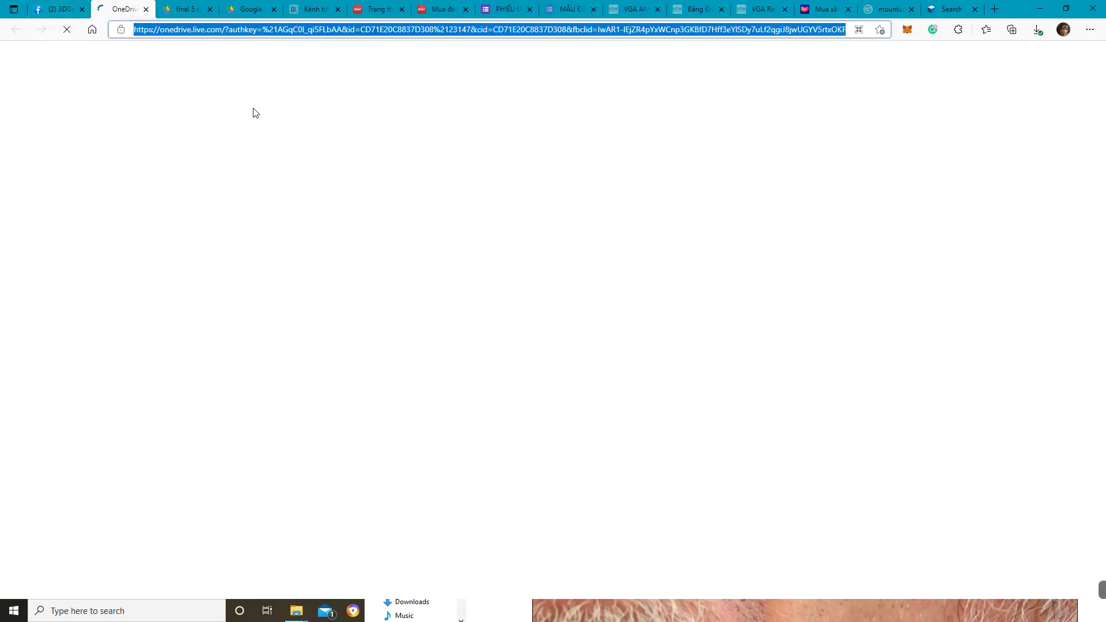
left_click(52, 6)
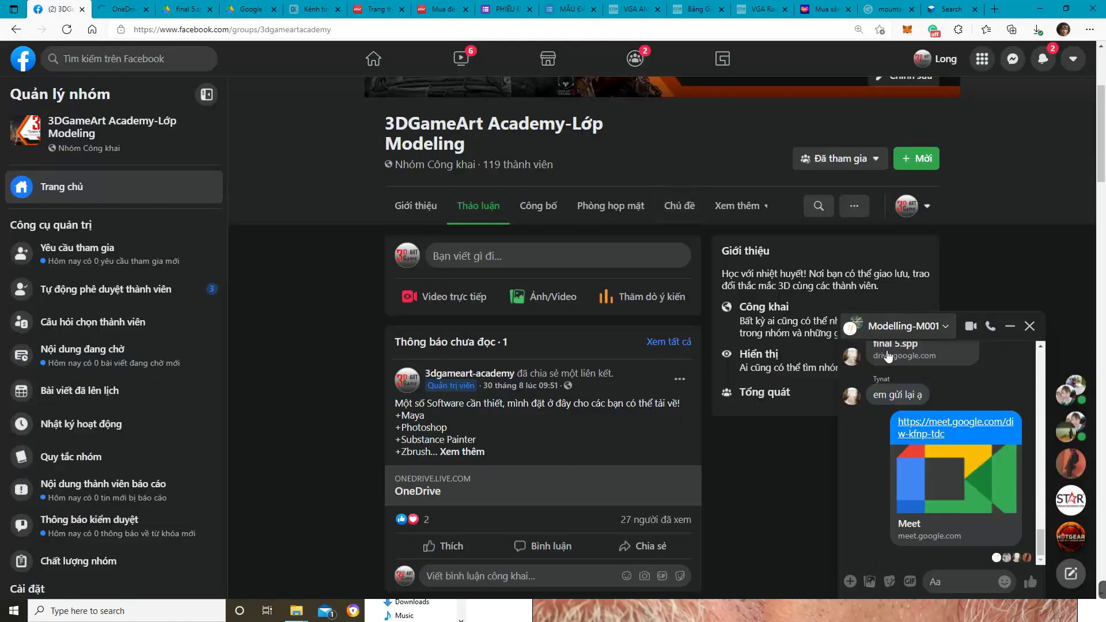
left_click(936, 581)
key("ctrl+v")
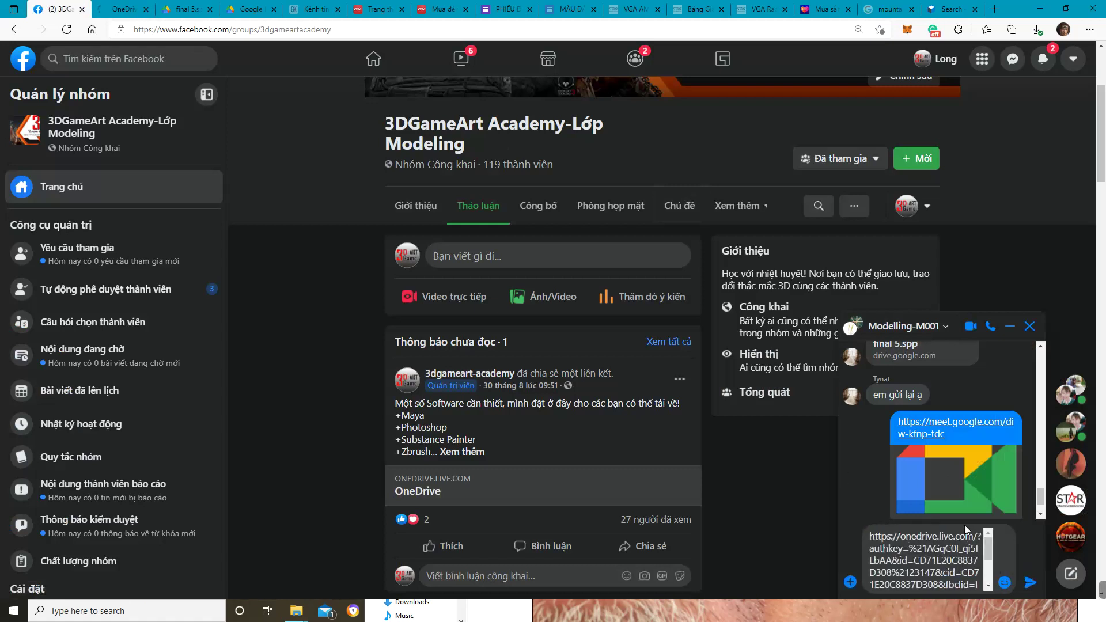
key("Return")
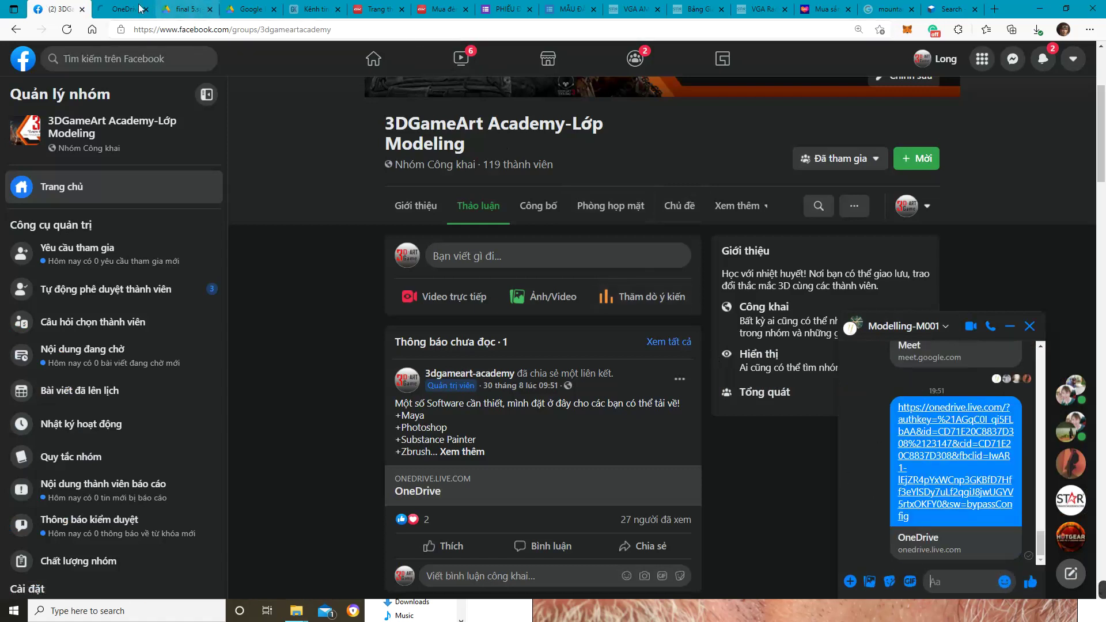
Step: View the shared OneDrive Software folder, minimize the browser and switch back to Substance 3D Painter with the whole head in view
left_click(123, 9)
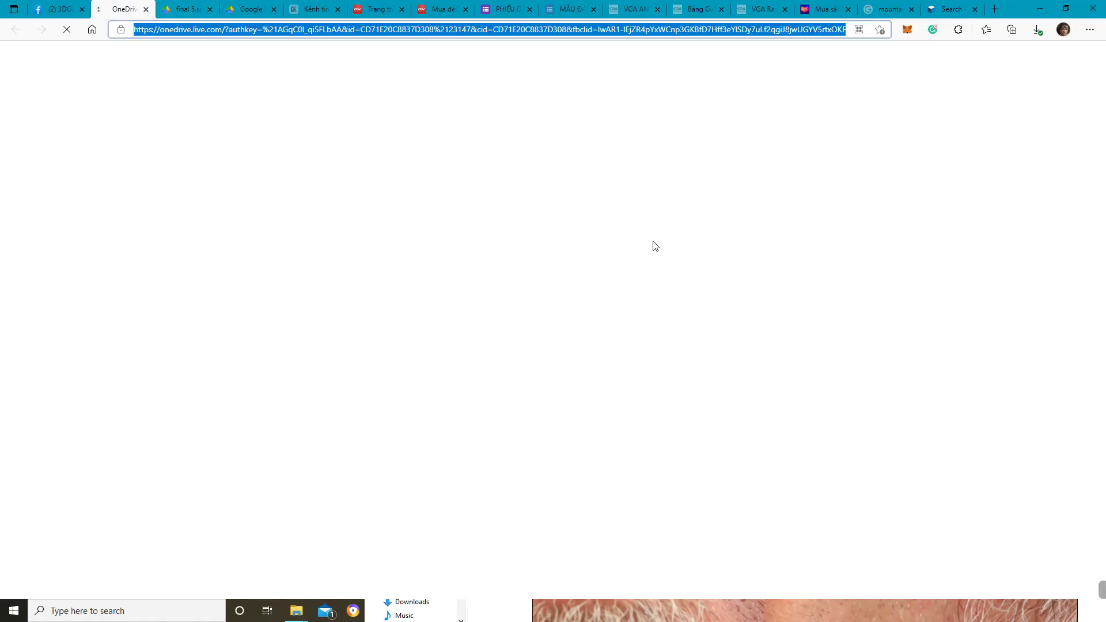
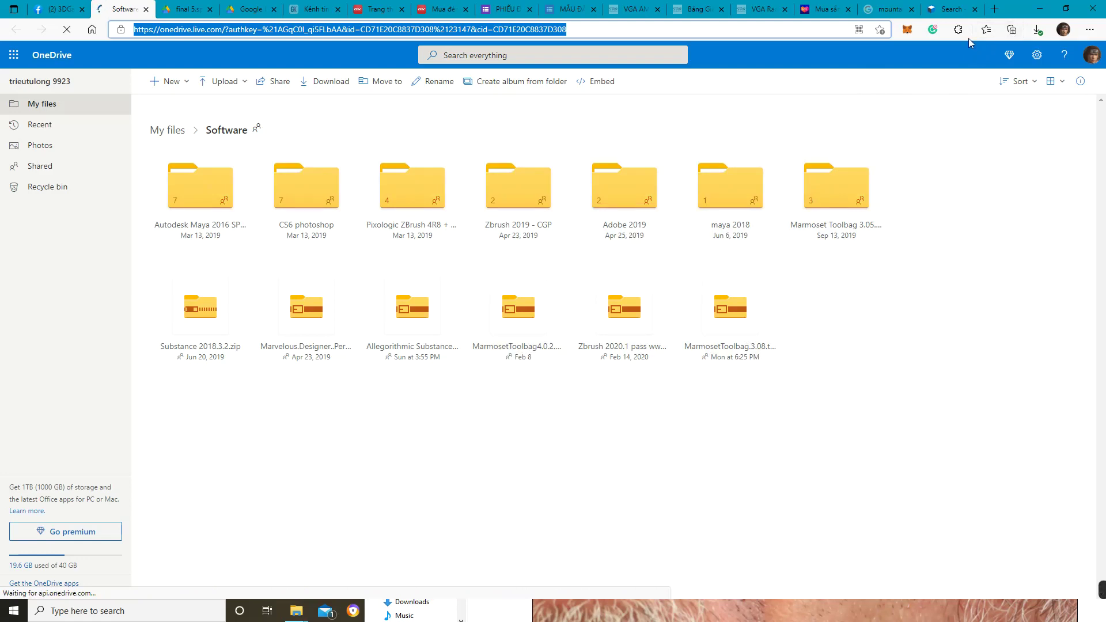
left_click(1034, 11)
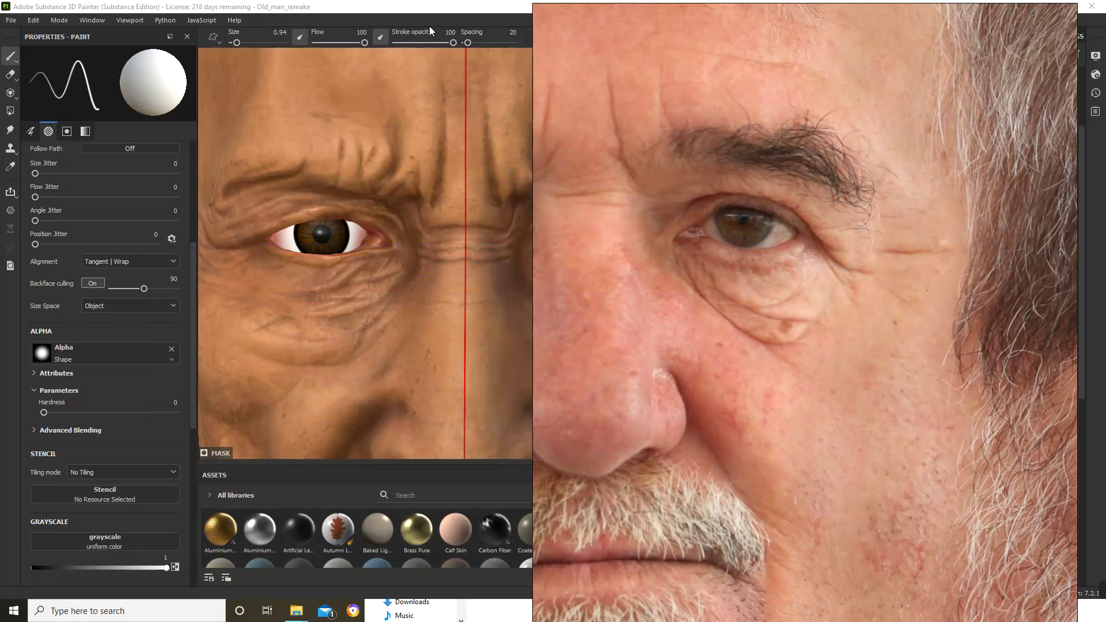
left_click(455, 10)
scroll(503, 206, "down", 5)
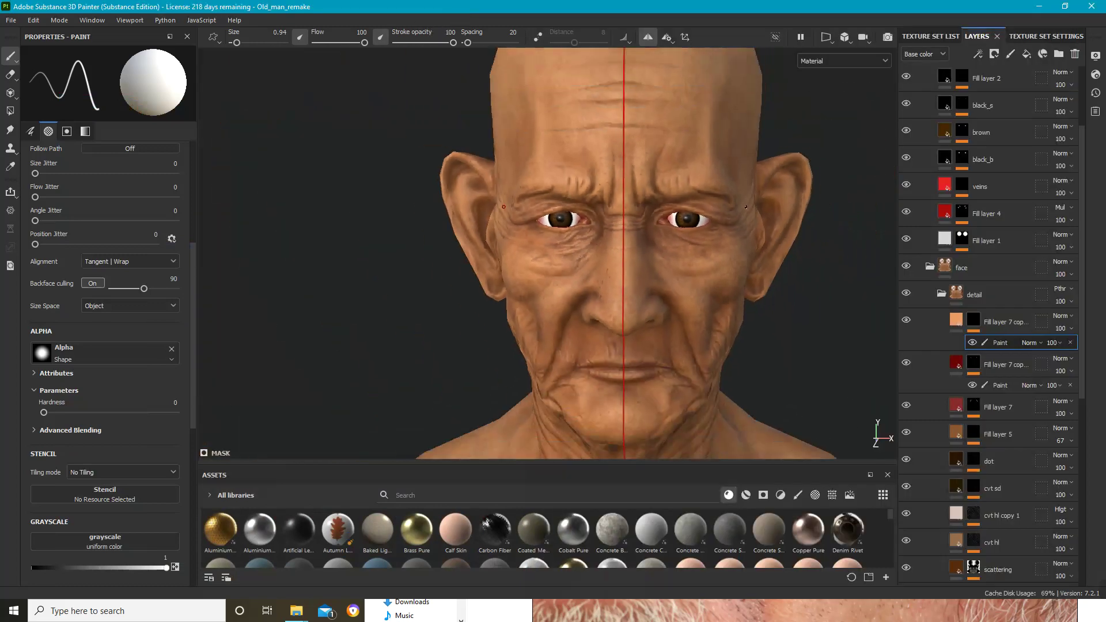
Step: Switch to Marmoset Toolbag and set the head material's subsurface scatter depth to 0.64 mm
scroll(746, 206, "down", 3)
key("super")
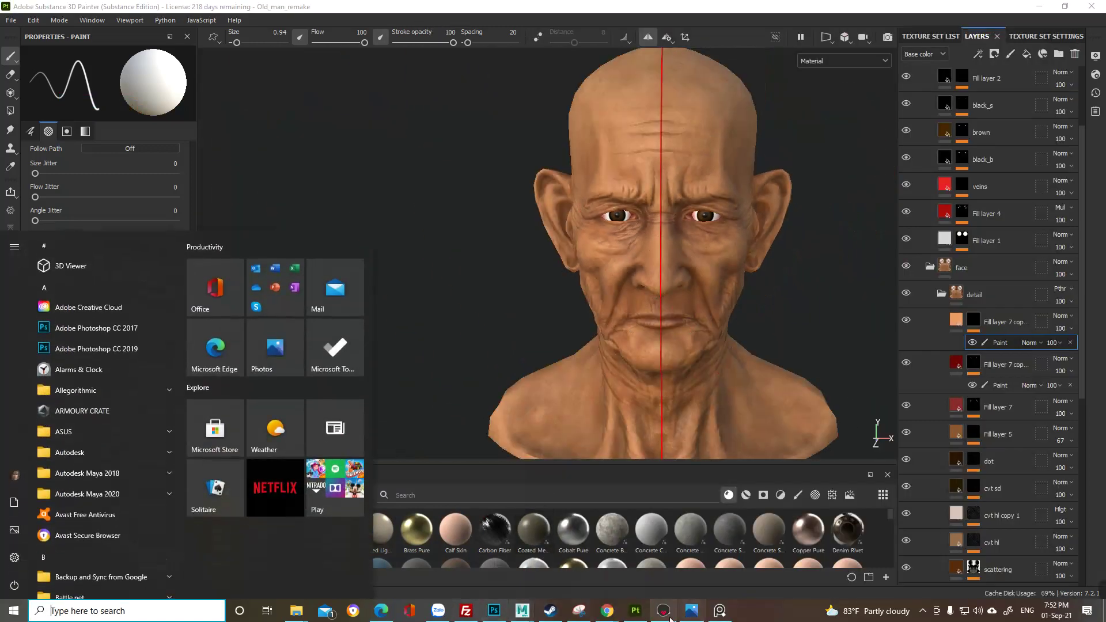
left_click(668, 615)
left_click_drag(572, 278, 597, 327, "alt")
scroll(633, 340, "down", 8)
scroll(593, 357, "up", 5)
scroll(570, 330, "down", 3)
left_click_drag(592, 367, 587, 316, "alt")
scroll(565, 309, "down", 5)
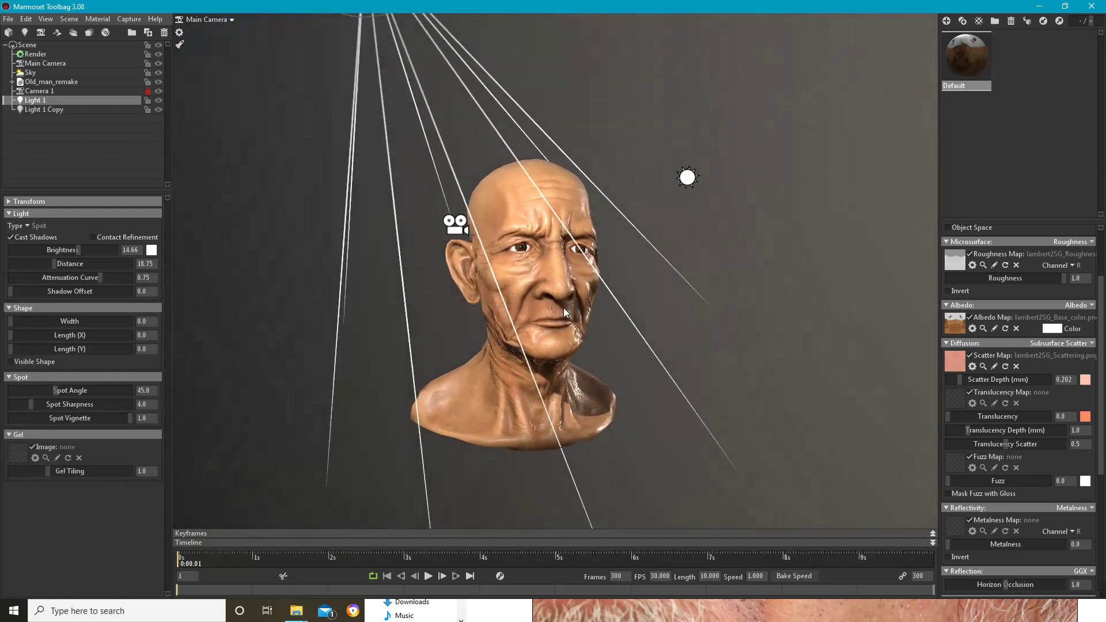
scroll(570, 323, "up", 3)
left_click_drag(959, 382, 962, 380)
Step: Set the head material's secondary reflection gloss to 0.429
mouse_move(620, 339)
left_mouse_down("alt")
mouse_move(561, 333)
mouse_move(609, 330)
mouse_move(613, 349)
left_mouse_up("alt")
scroll(612, 349, "up", 3)
scroll(1017, 507, "down", 5)
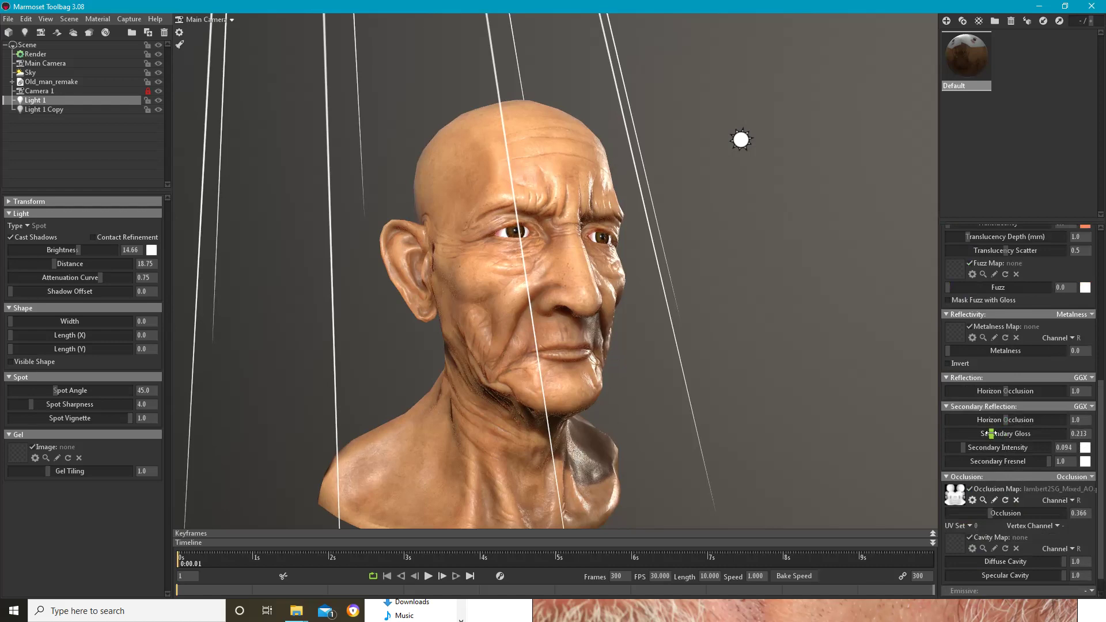
left_click_drag(1004, 433, 1002, 433)
left_click_drag(724, 364, 708, 361)
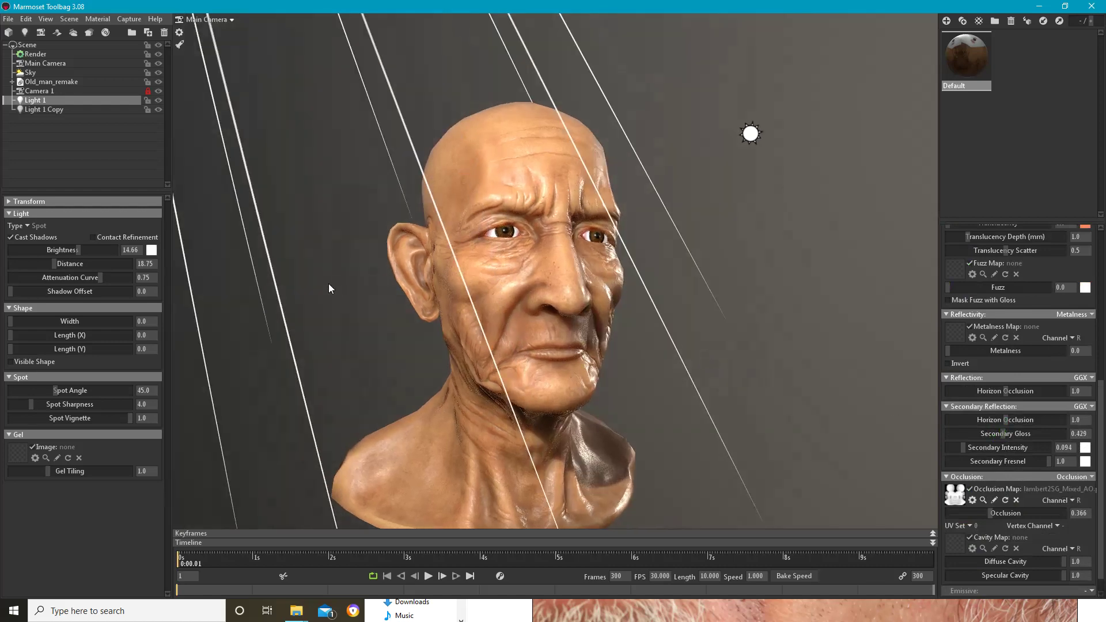
Step: Set the brightness of Light 1 to 6.736 and of Light 1 Copy to 1.422
left_click_drag(78, 249, 67, 249)
left_click(55, 109)
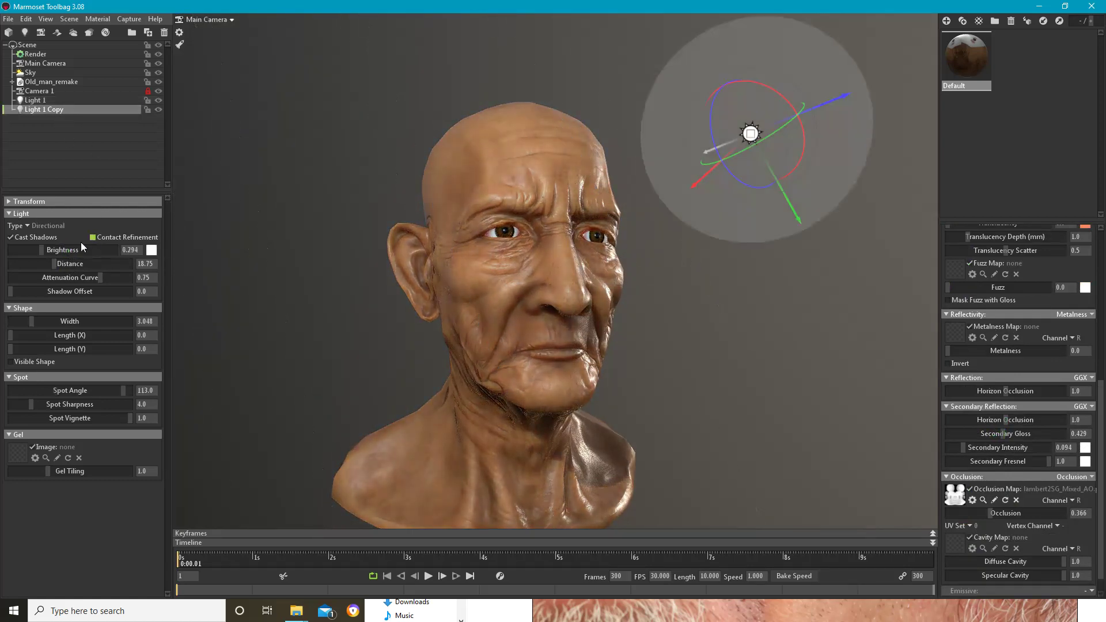
left_click_drag(46, 251, 54, 251)
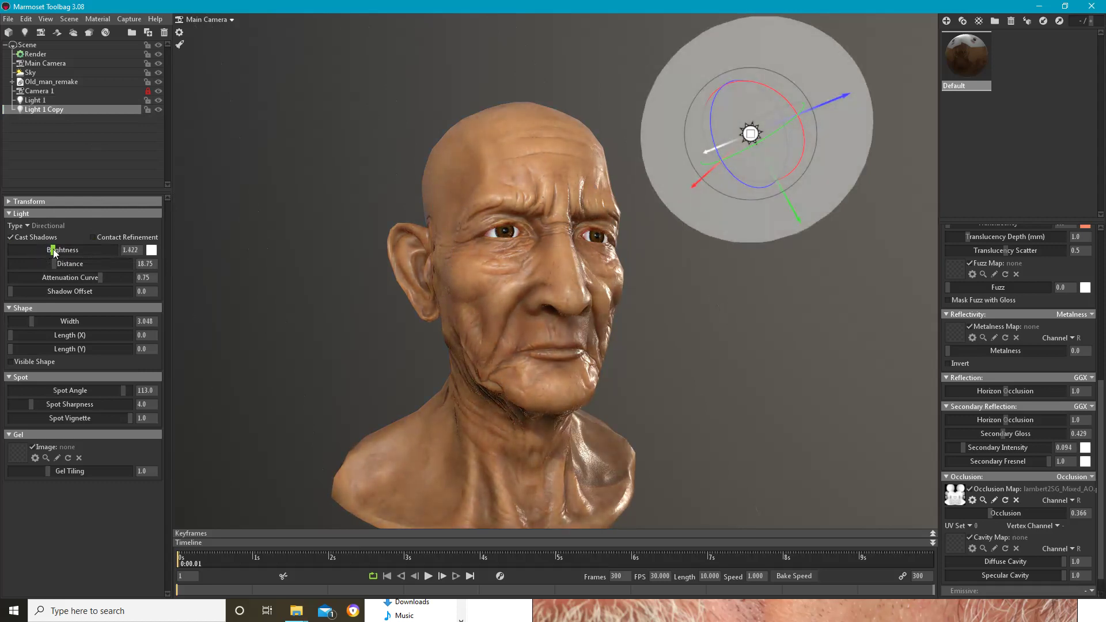
Step: Set the sky light's brightness to 0.239
left_click(30, 72)
left_click_drag(38, 228, 37, 229)
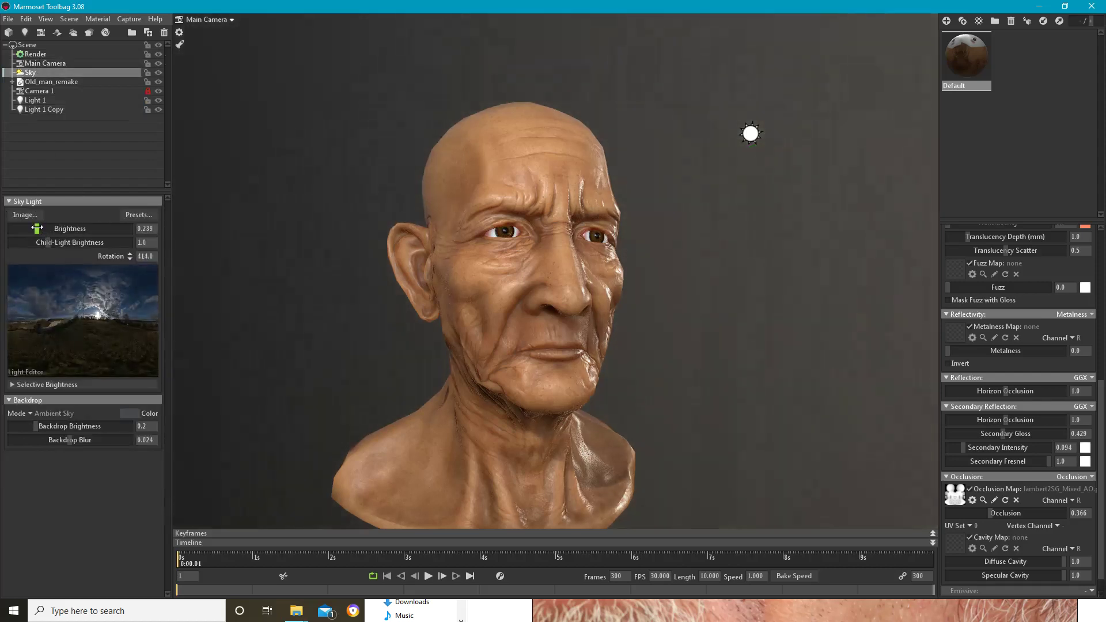
left_click_drag(447, 287, 457, 306)
middle_click_drag(458, 306, 455, 289)
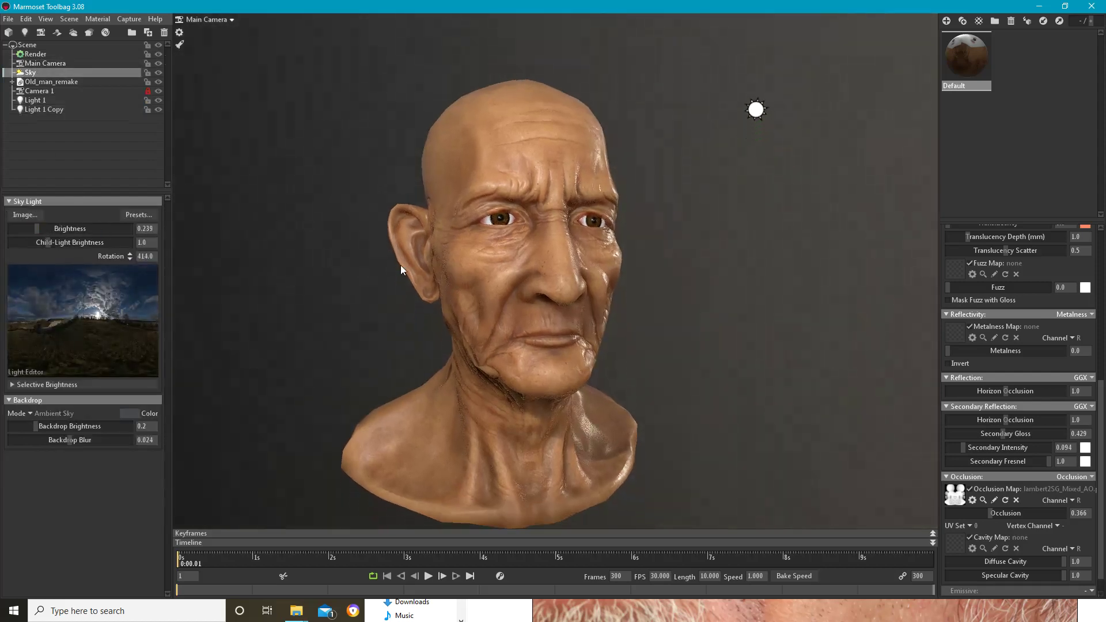
Step: Set Light 1's distance to 341.4 and its shape width to 0.868
left_click(47, 101)
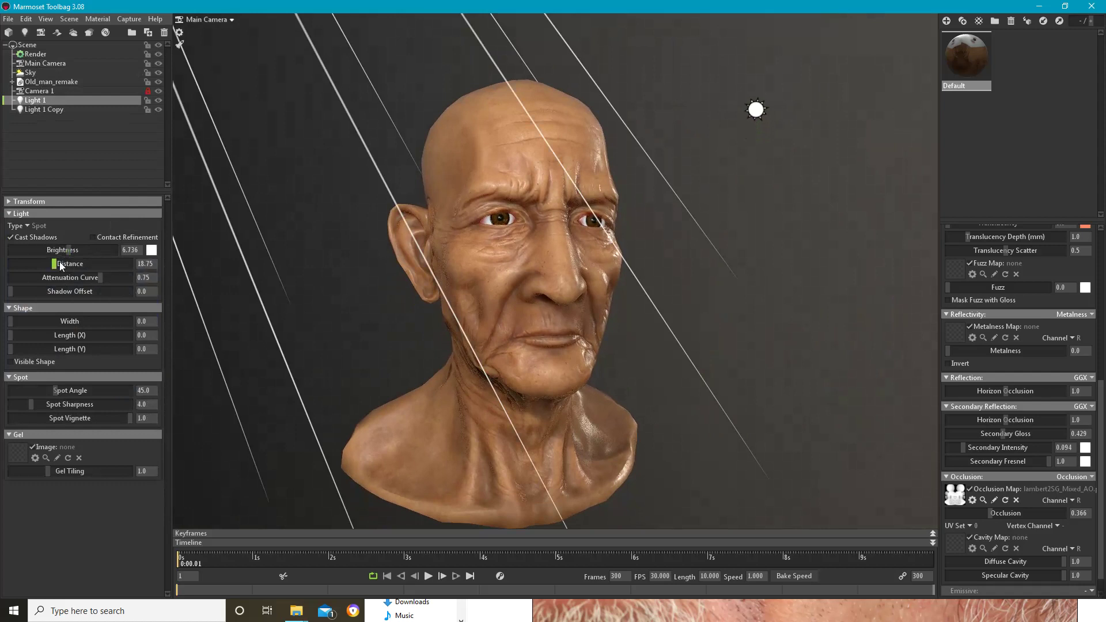
left_click_drag(58, 264, 101, 264)
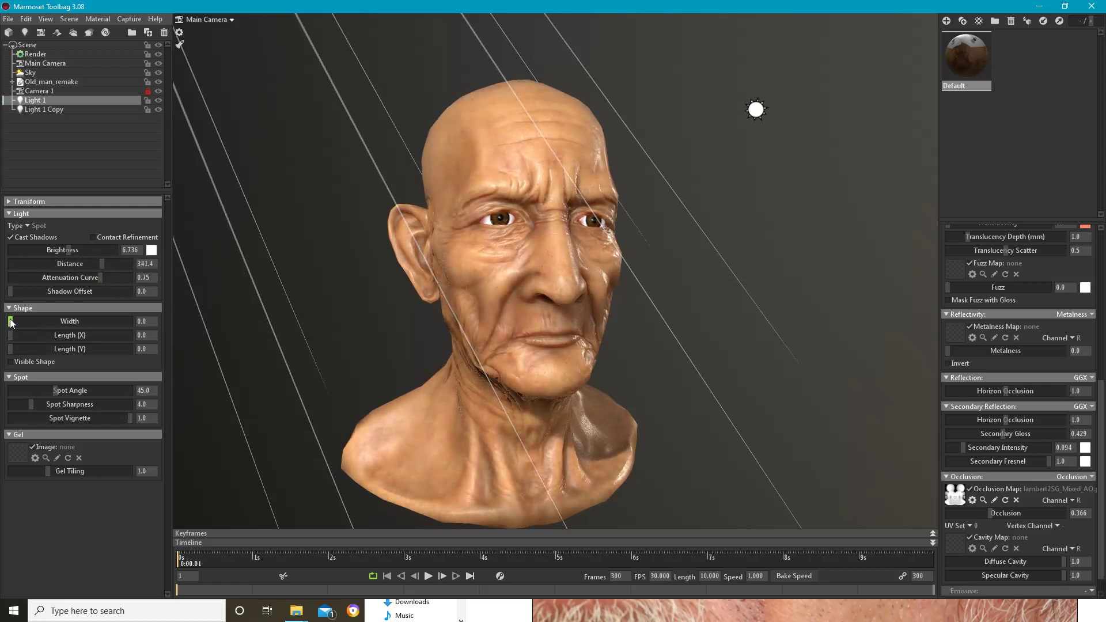
left_click_drag(14, 320, 21, 320)
Step: Examine the relit bust near and far from several angles, along with its material's normal, roughness, albedo and scatter settings
left_click_drag(442, 257, 418, 265)
scroll(494, 281, "up", 3)
scroll(470, 258, "down", 5)
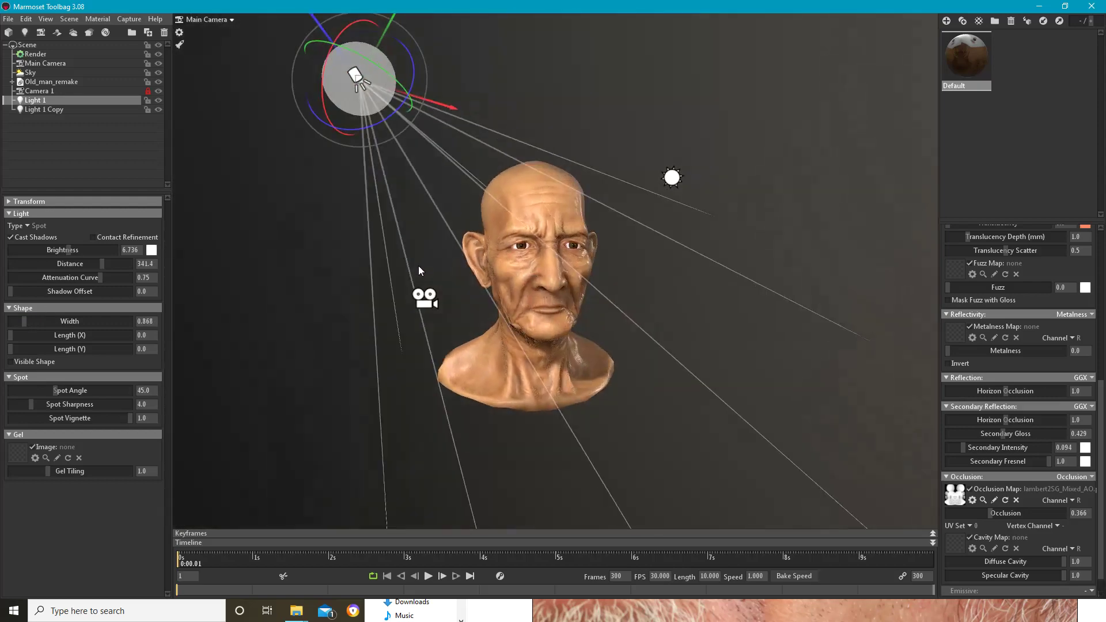
scroll(455, 337, "up", 5)
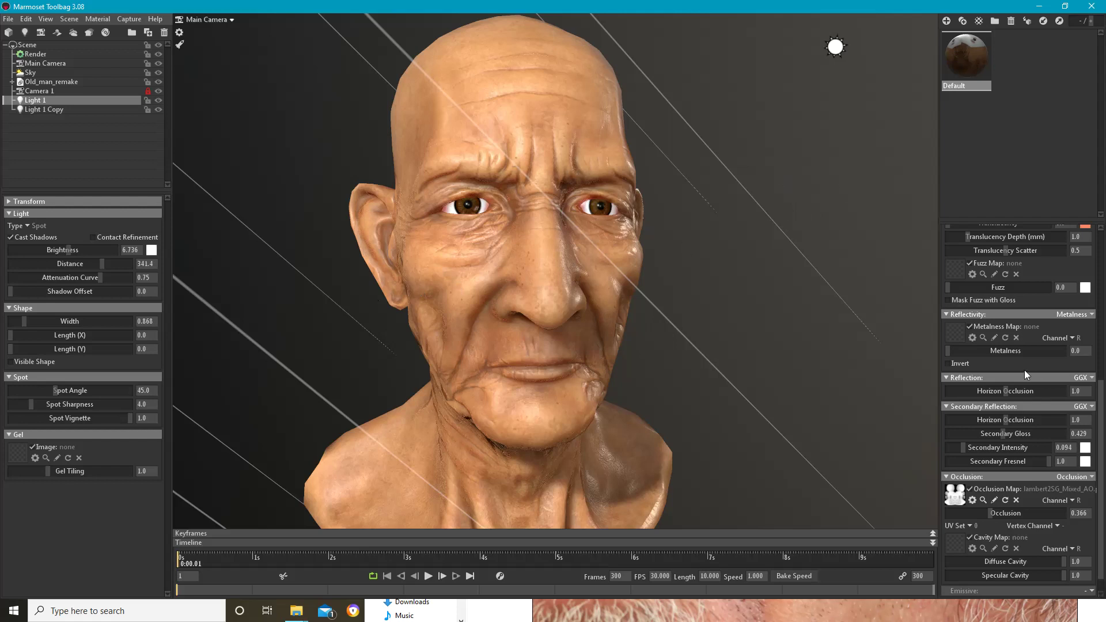
scroll(1023, 370, "up", 5)
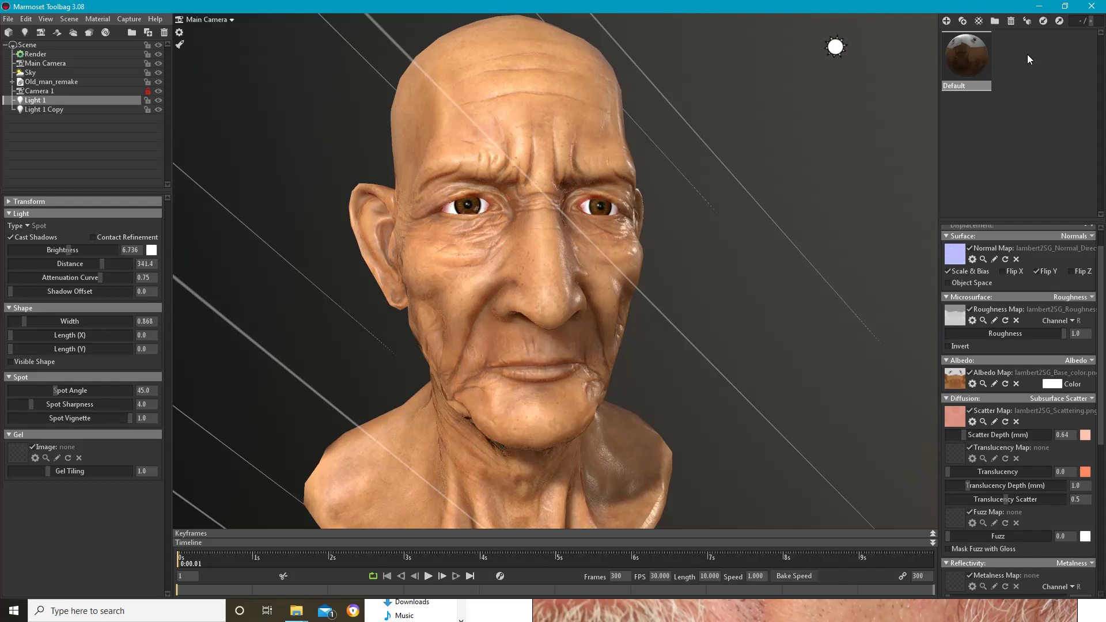
left_click_drag(659, 98, 706, 153)
scroll(734, 121, "down", 2)
left_click_drag(778, 147, 674, 151)
Step: Switch to File Explorer, open the student's folder of final .spp projects inside Hocvien, and copy its path
left_click(1039, 6)
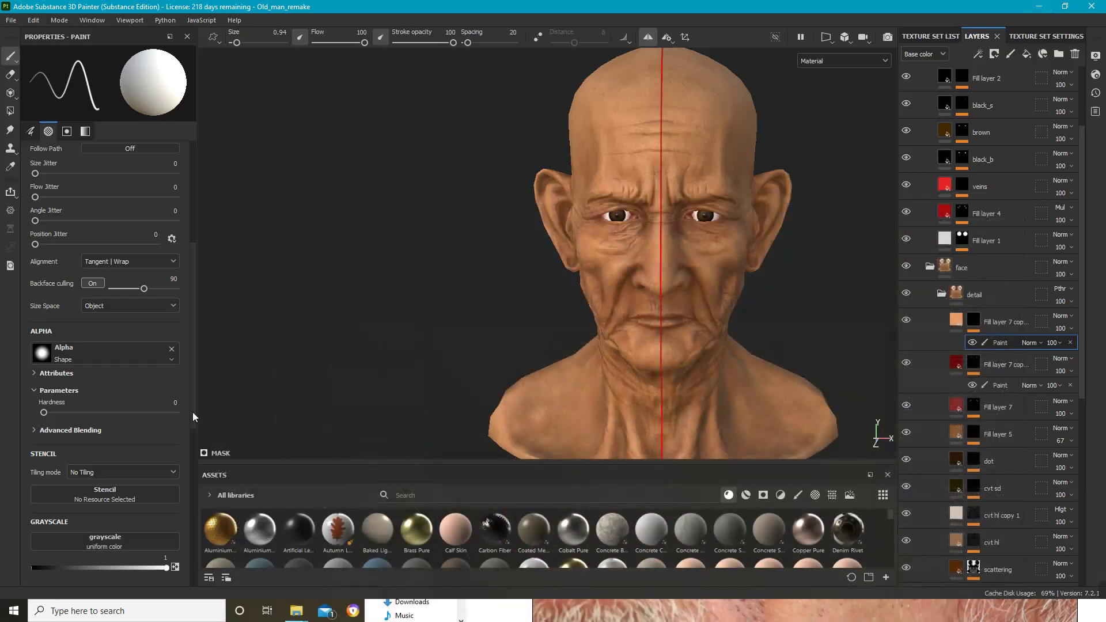
left_click(1039, 7)
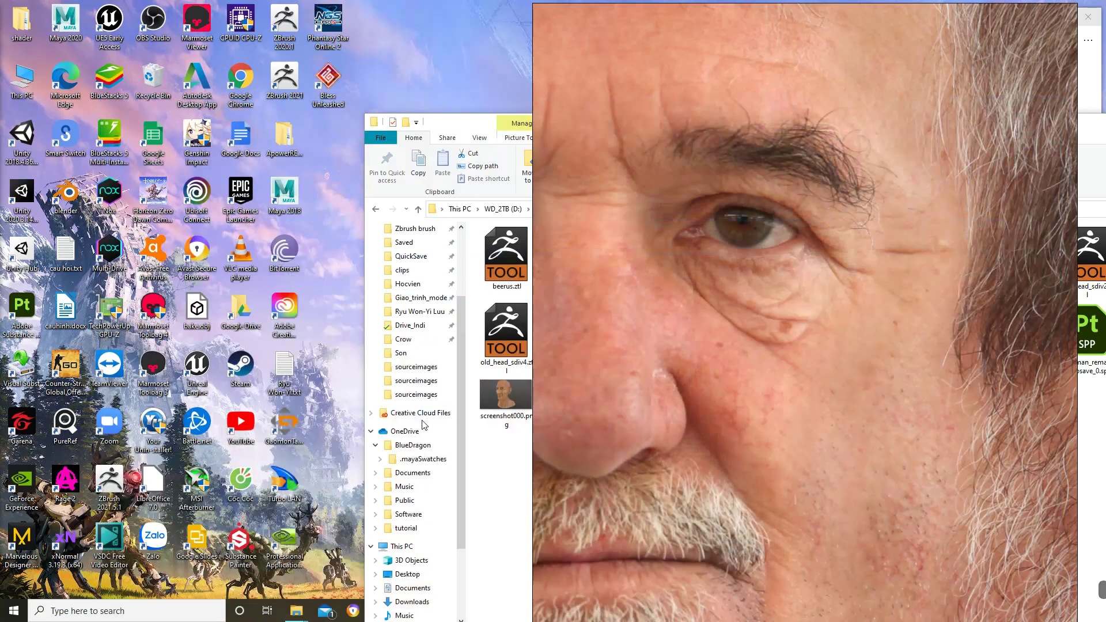
left_click(490, 115)
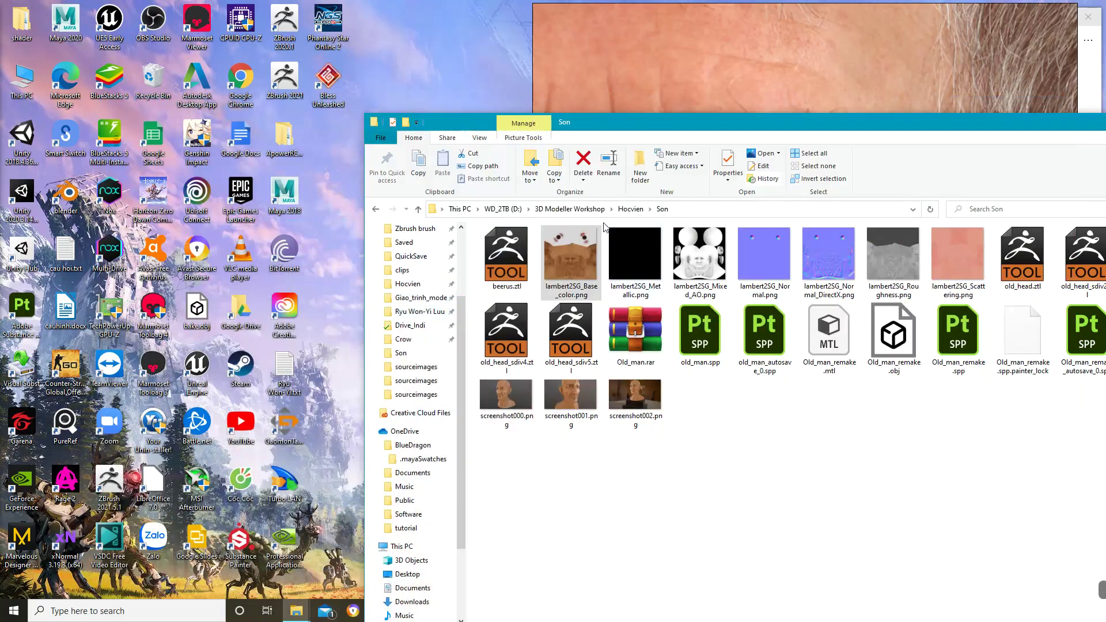
left_click(631, 209)
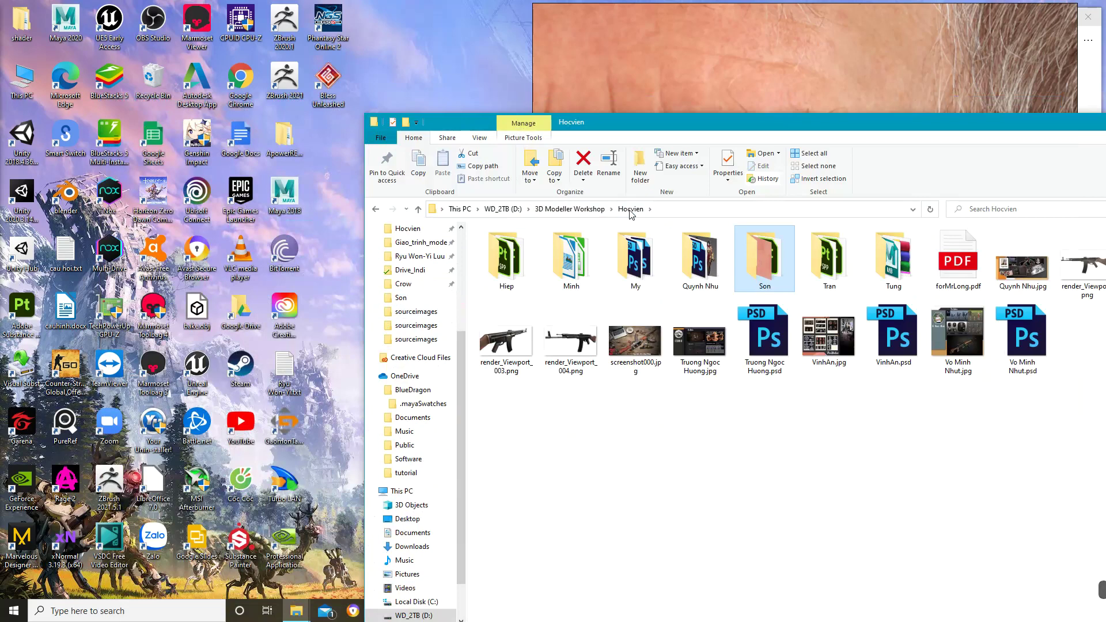
left_click_drag(650, 135, 424, 57)
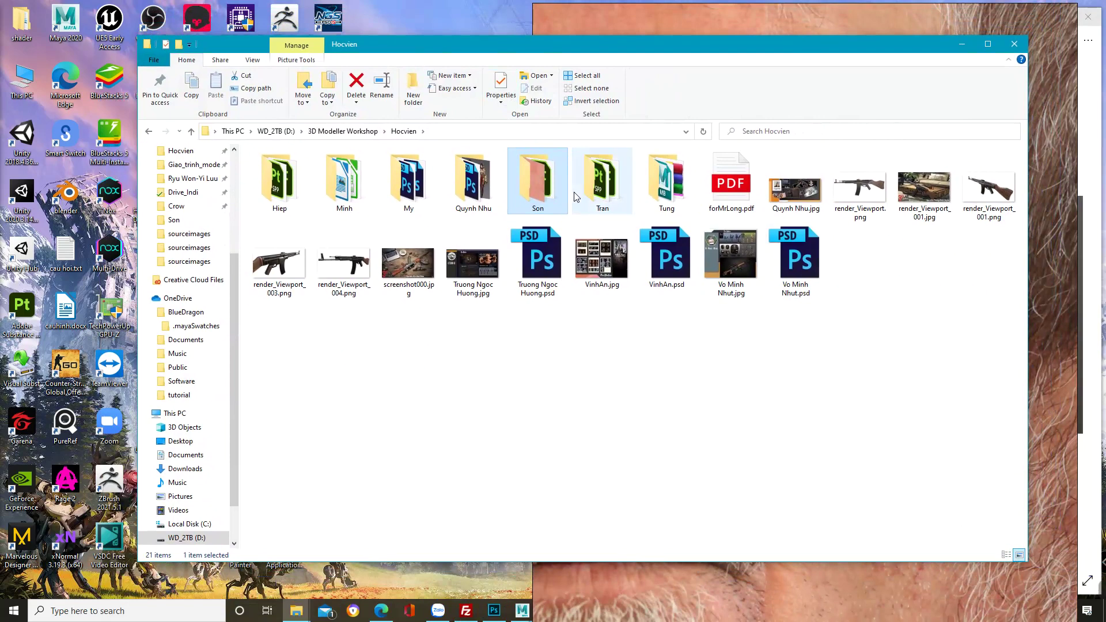
double_click(603, 181)
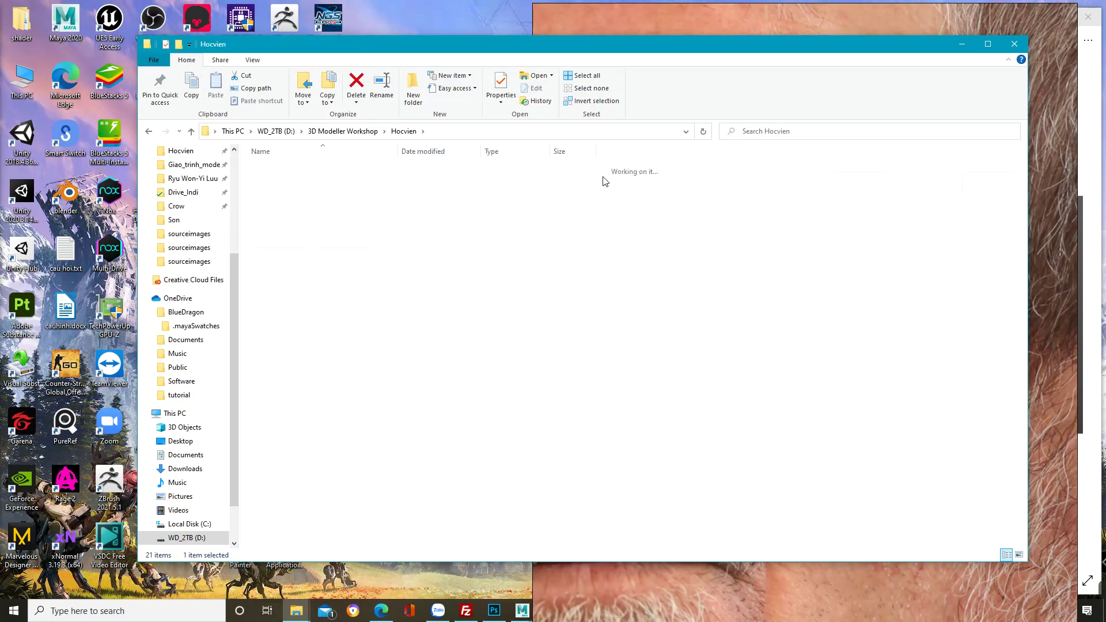
left_click(524, 133)
key("ctrl+c")
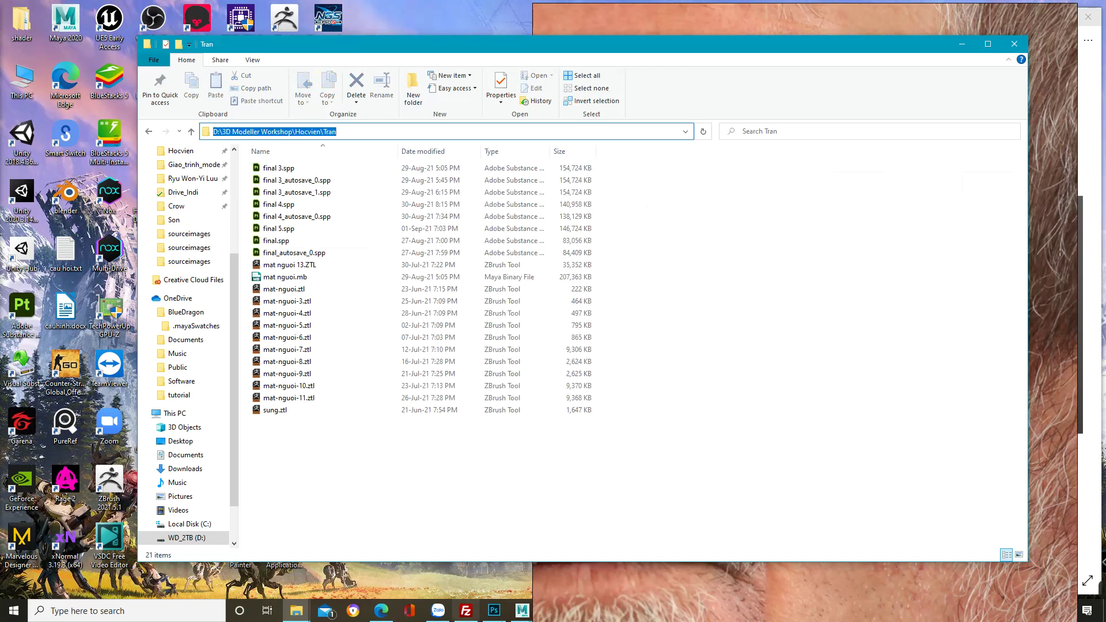
Step: Switch to Substance 3D Painter and open the project final 5.spp from the copied folder path
key("super")
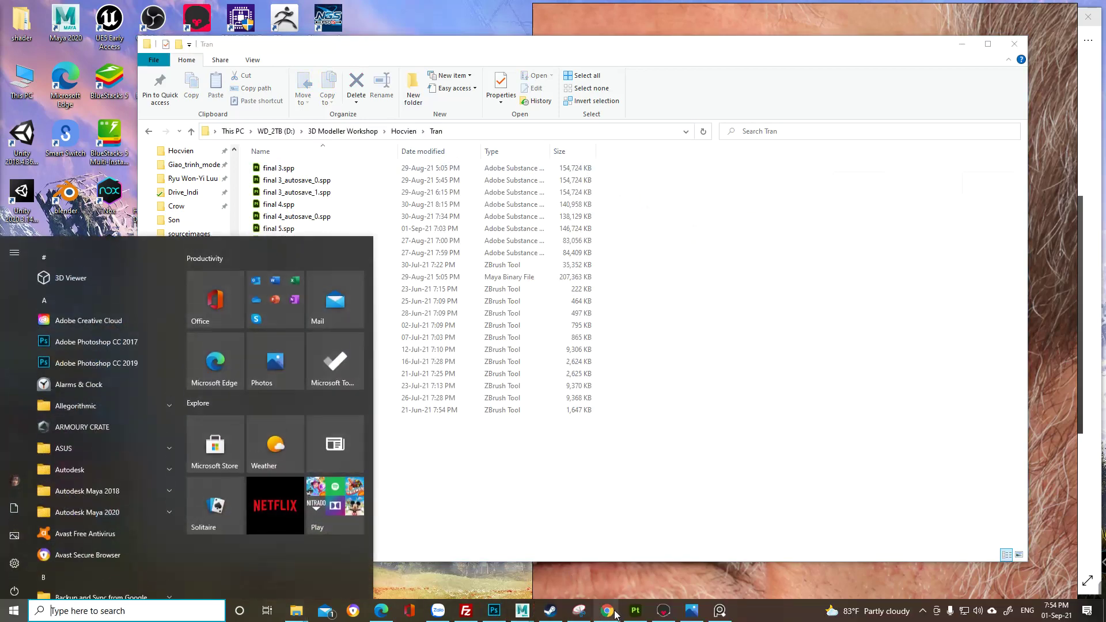
left_click(637, 611)
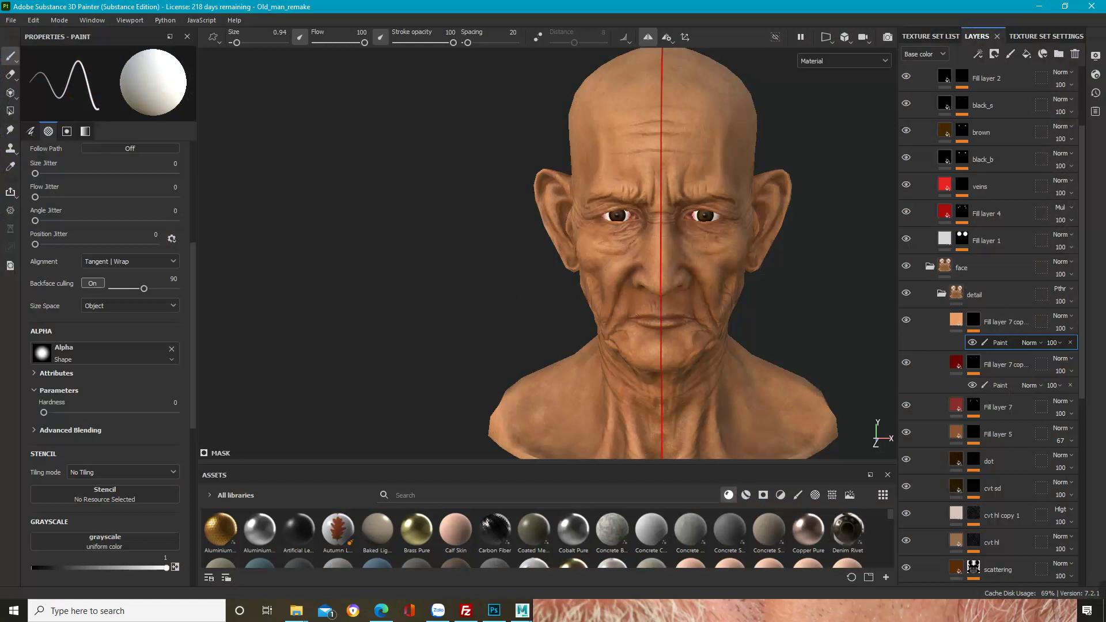
left_click(11, 21)
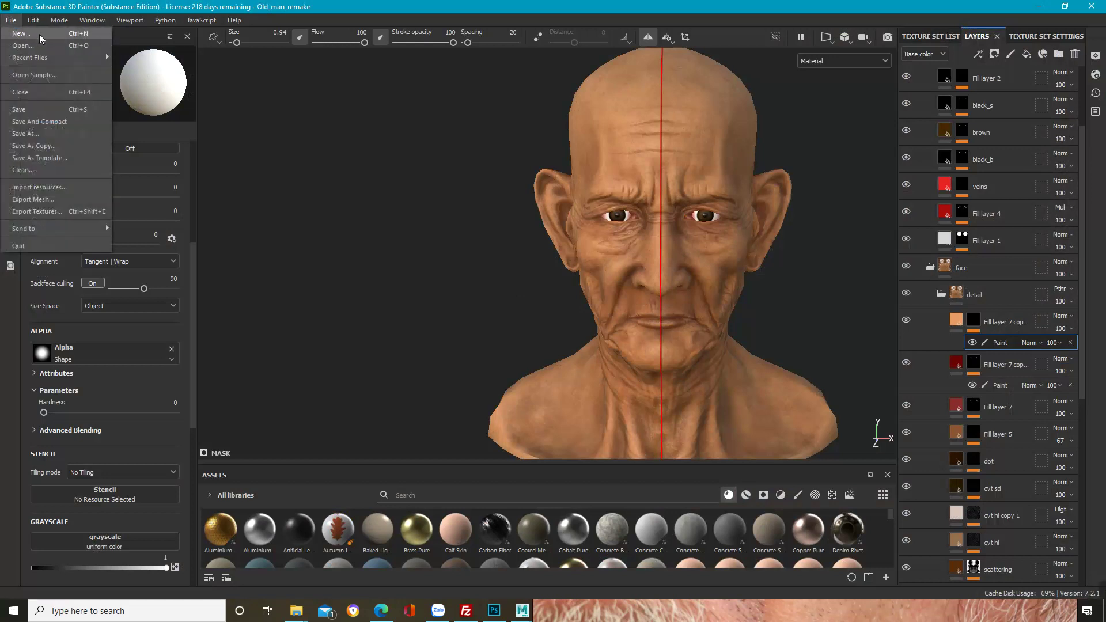
left_click(37, 42)
left_click(523, 323)
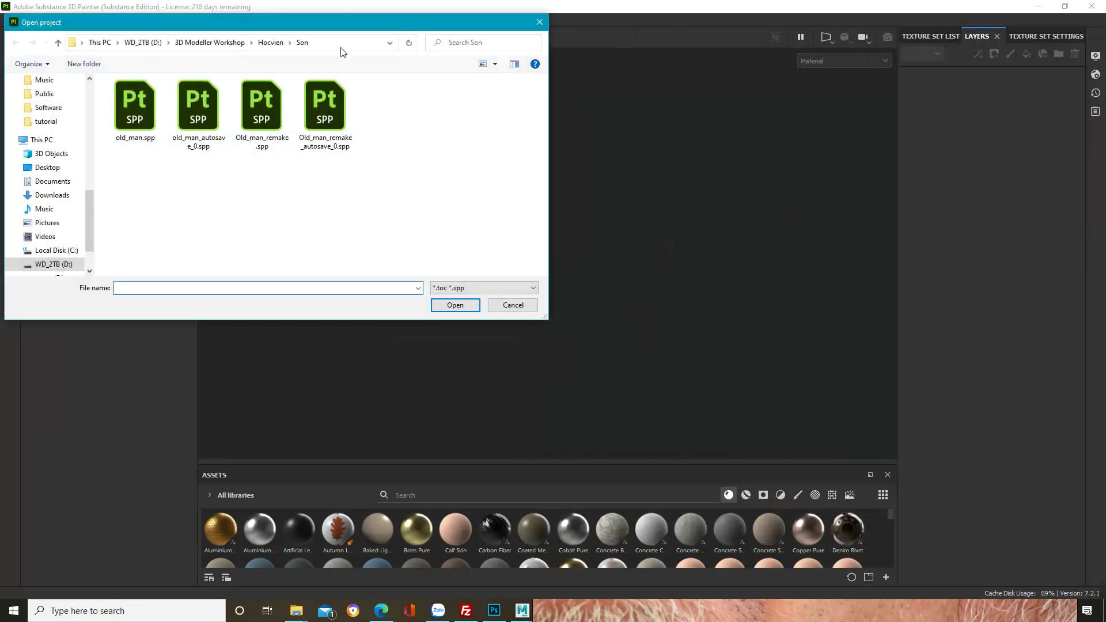
left_click(342, 44)
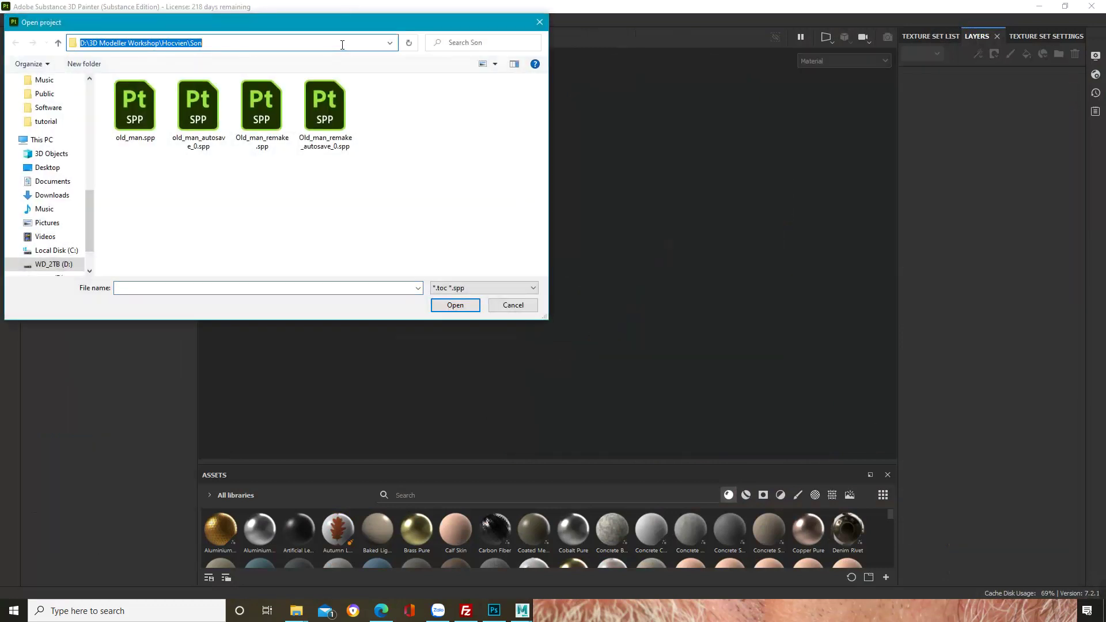
key("ctrl+v")
key("Return")
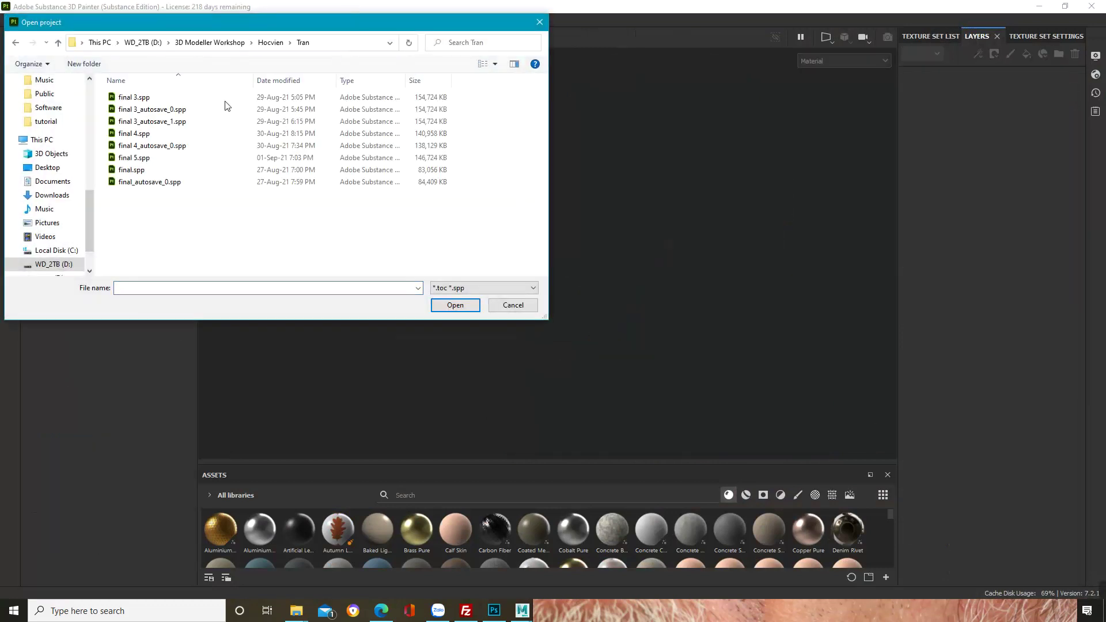
left_click(180, 159)
left_click(455, 305)
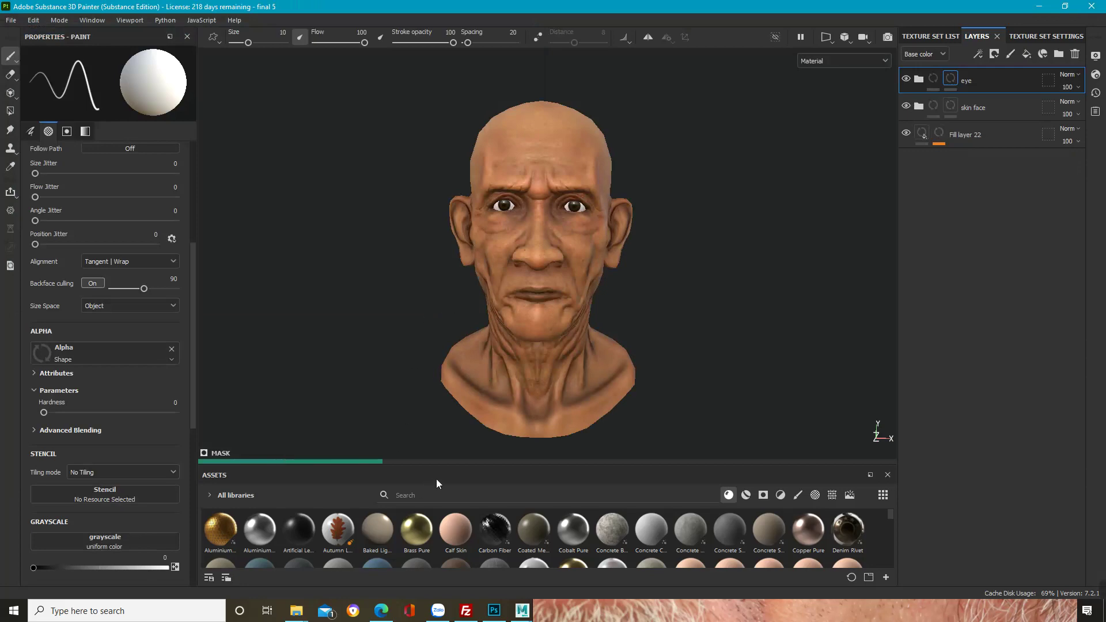
Step: Check the Modelling-M001 group chat and the Facebook notifications in Microsoft Edge before returning to Substance 3D Painter
left_click(380, 611)
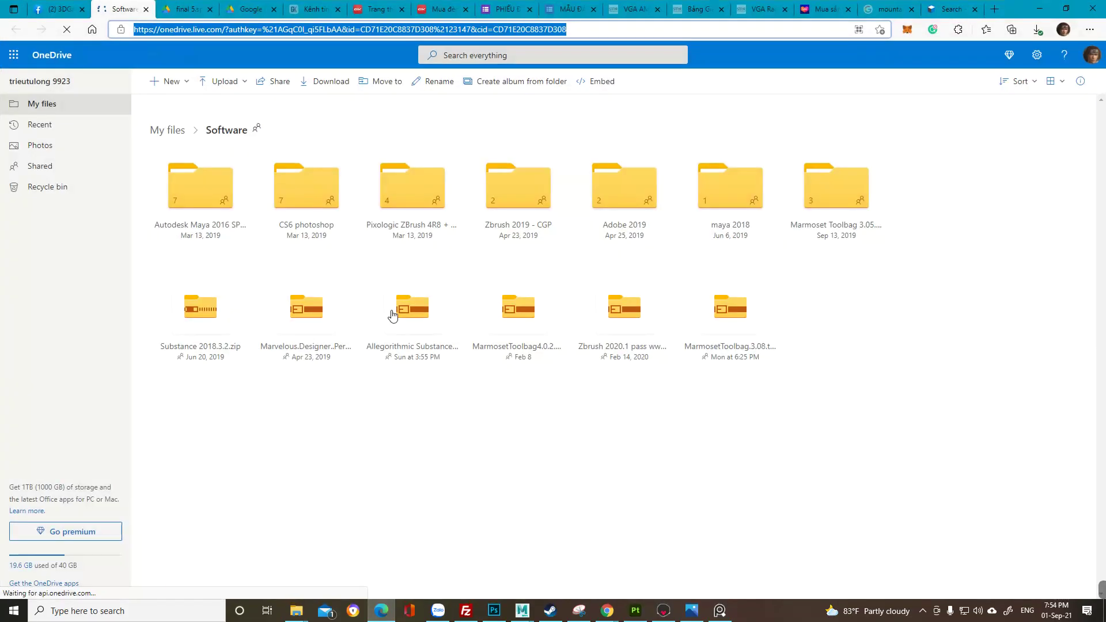
left_click(58, 9)
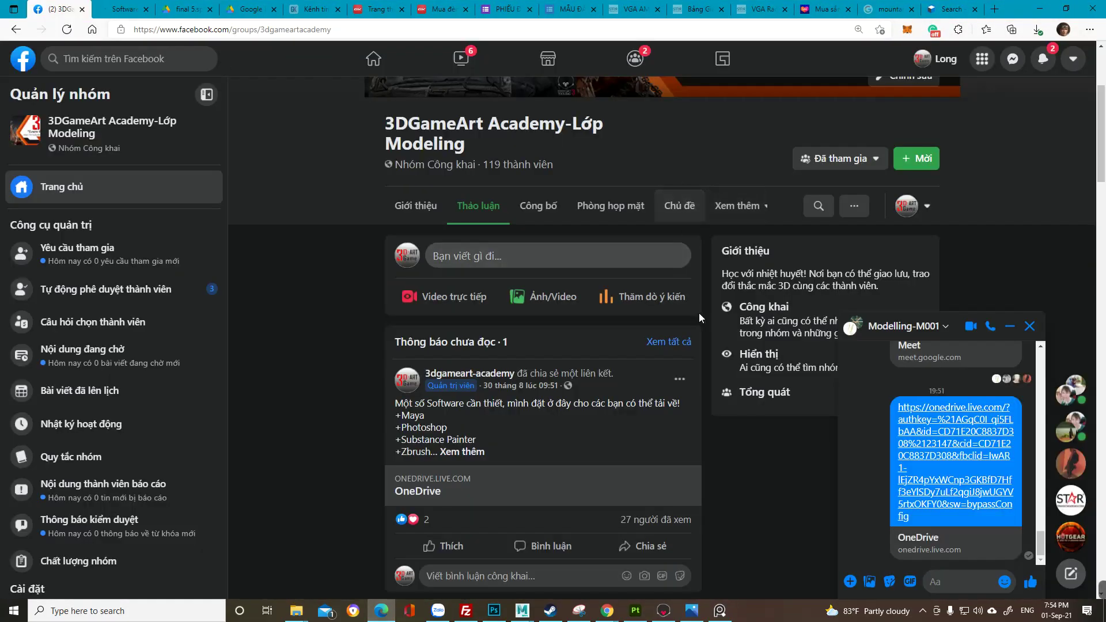
scroll(980, 478, "up", 6)
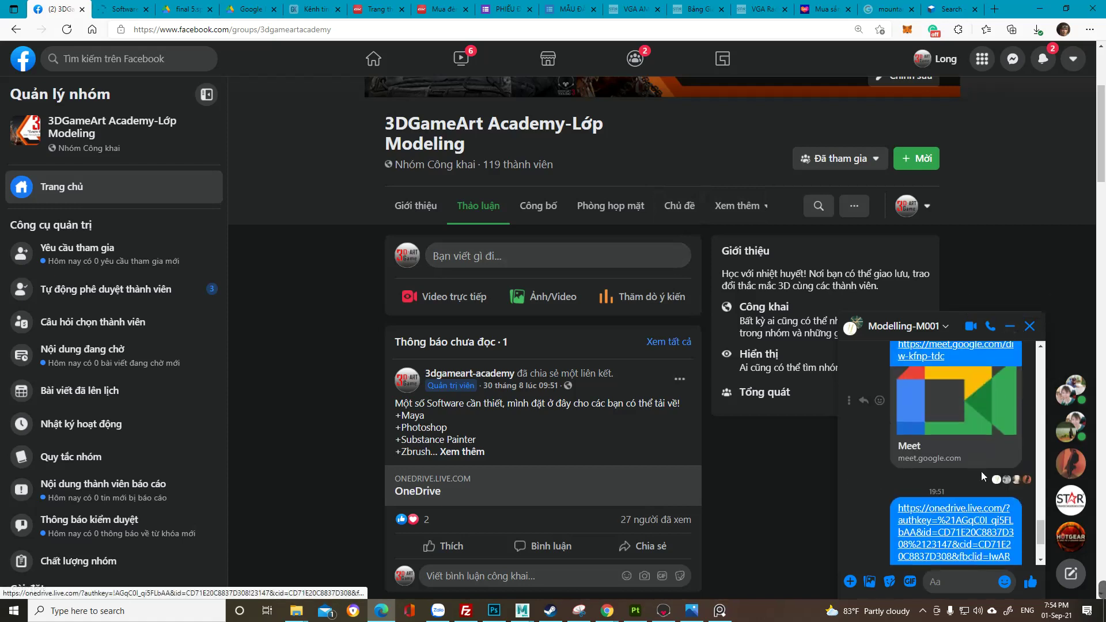
scroll(983, 471, "up", 2)
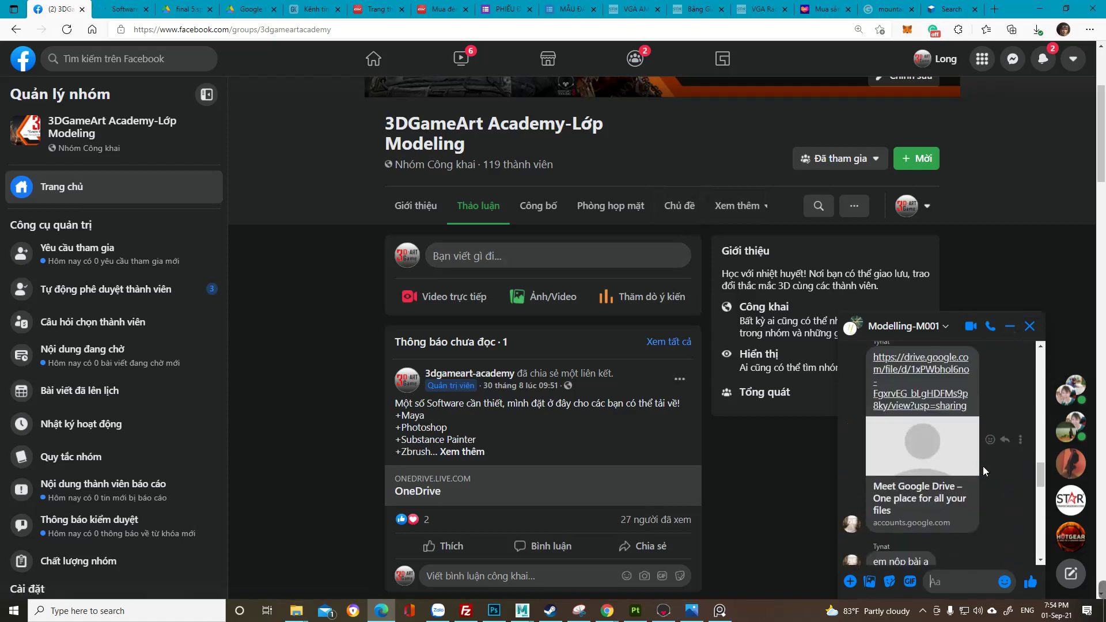
scroll(982, 465, "up", 4)
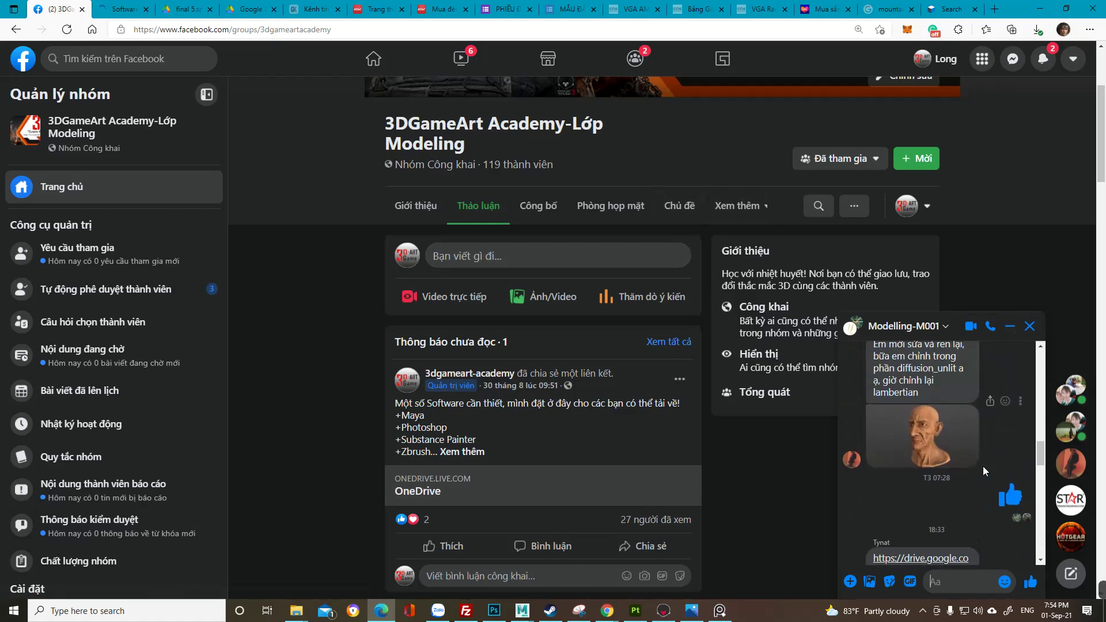
scroll(871, 412, "down", 10)
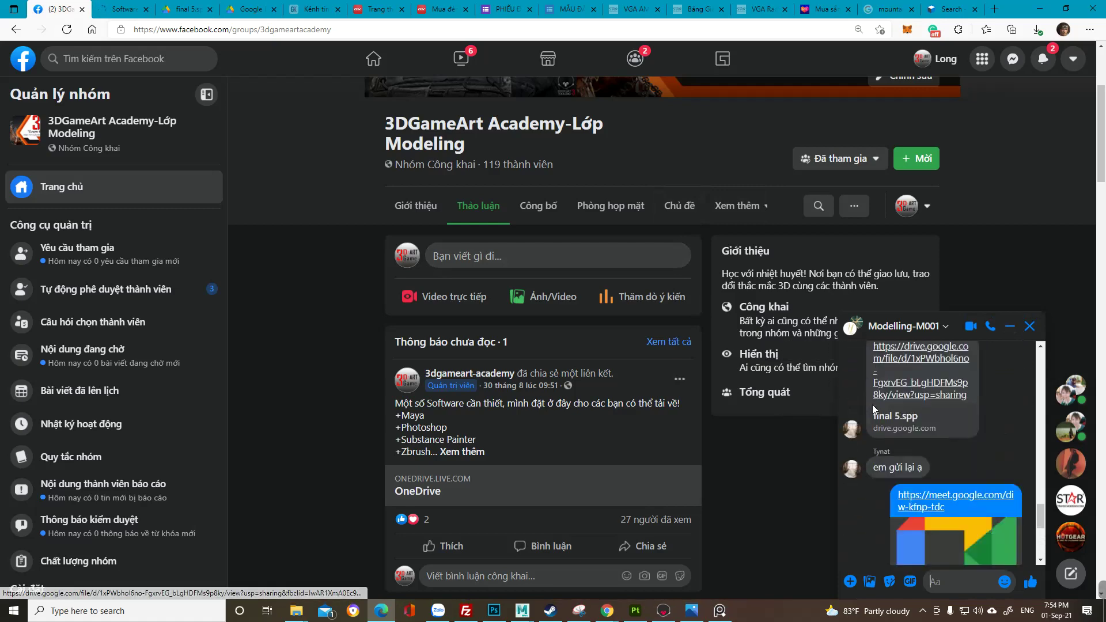
left_click(1042, 58)
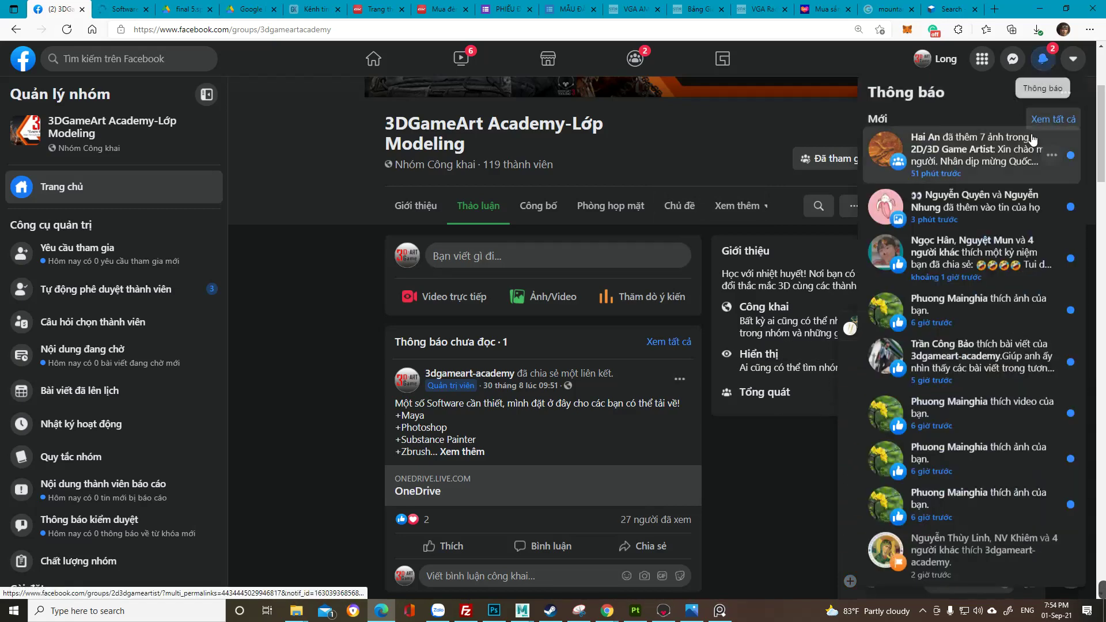
left_click(1039, 9)
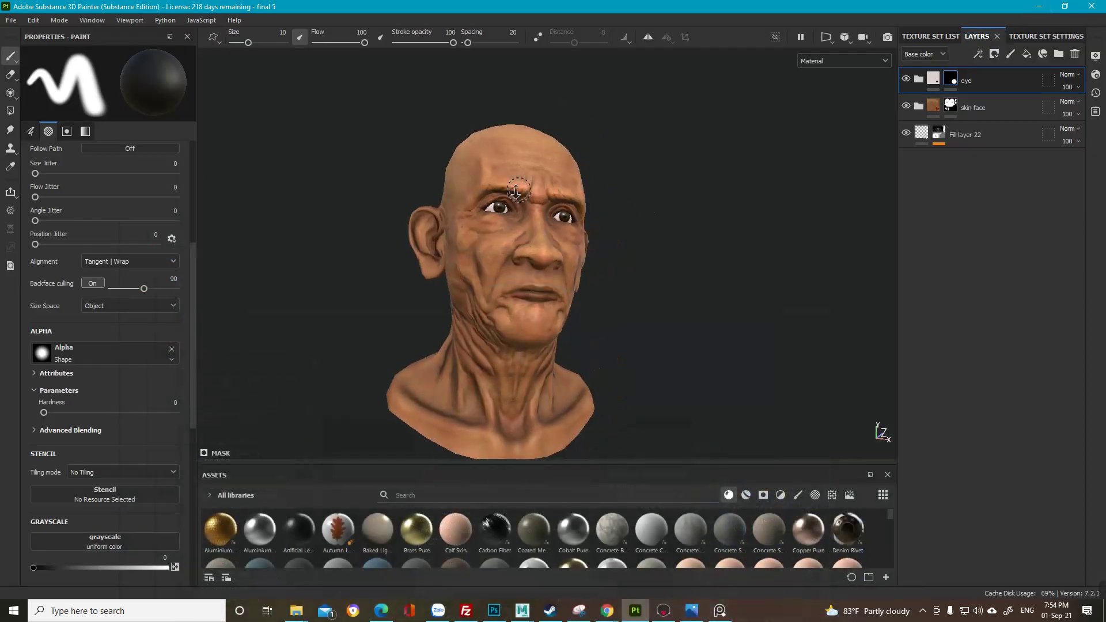
Step: Examine the student's textured head near and far from front, side and three-quarter angles
right_click_drag(516, 192, 676, 317, "alt")
middle_click_drag(589, 264, 653, 220, "alt")
right_click_drag(653, 220, 824, 344, "alt")
left_click_drag(671, 245, 715, 276, "alt")
middle_click_drag(714, 276, 663, 343, "alt")
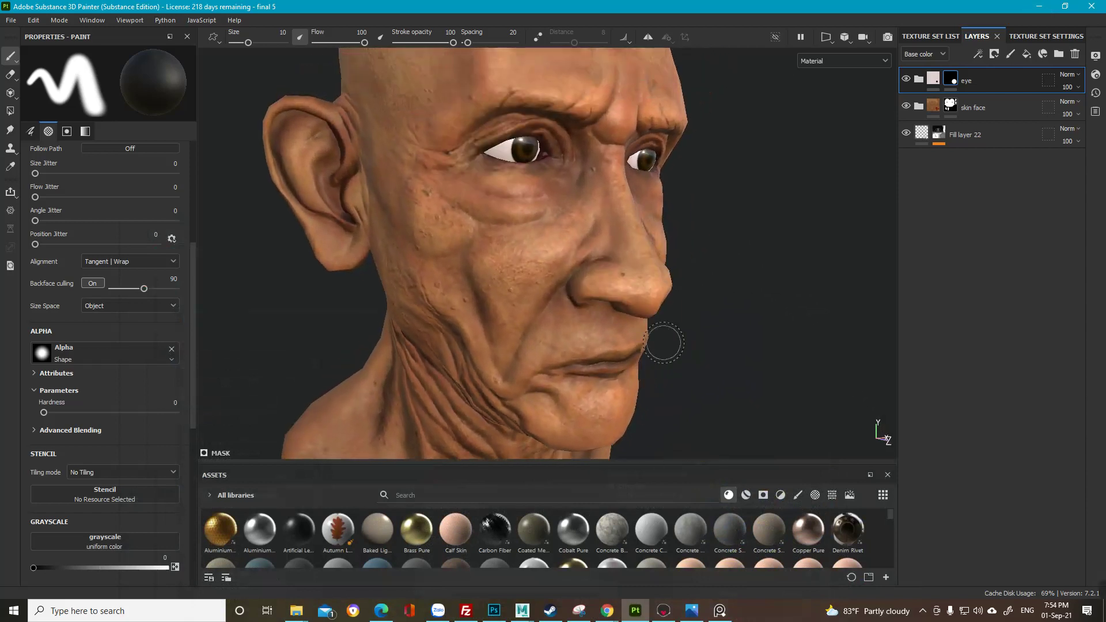
left_click_drag(664, 343, 582, 321, "alt")
right_click_drag(582, 321, 533, 291, "alt")
left_click_drag(651, 323, 596, 305, "alt")
right_click_drag(686, 314, 643, 288, "alt")
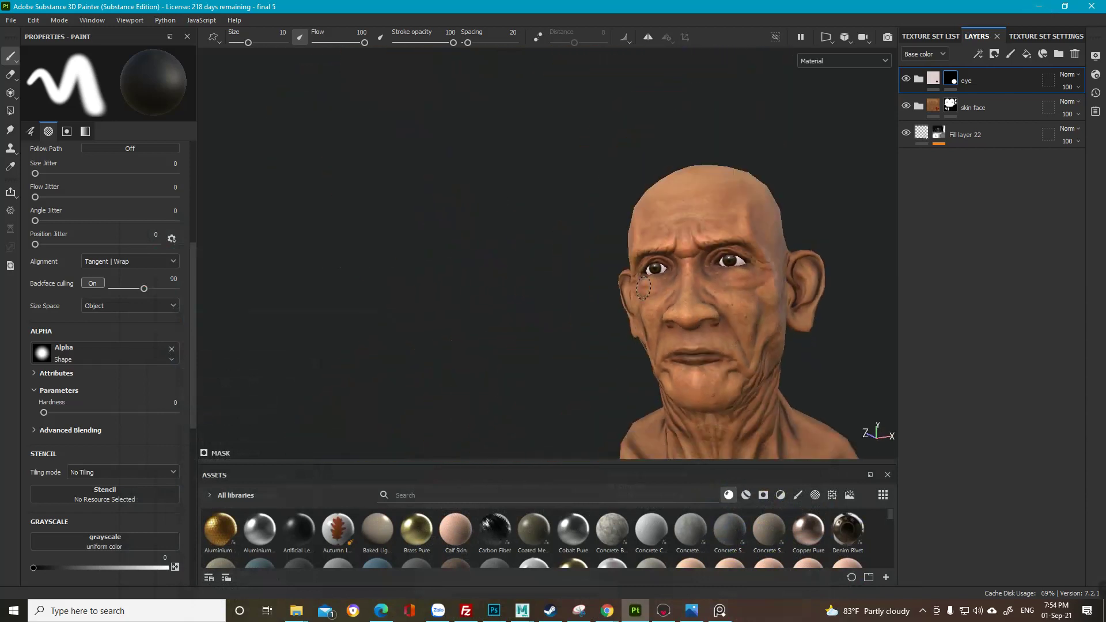
left_click_drag(643, 288, 621, 252, "alt")
middle_click_drag(621, 252, 628, 311, "alt")
right_click_drag(628, 311, 703, 311, "alt")
left_click_drag(703, 311, 375, 133, "alt")
scroll(580, 316, "up", 3)
right_click_drag(375, 133, 375, 99, "alt")
left_click_drag(599, 173, 597, 191, "alt")
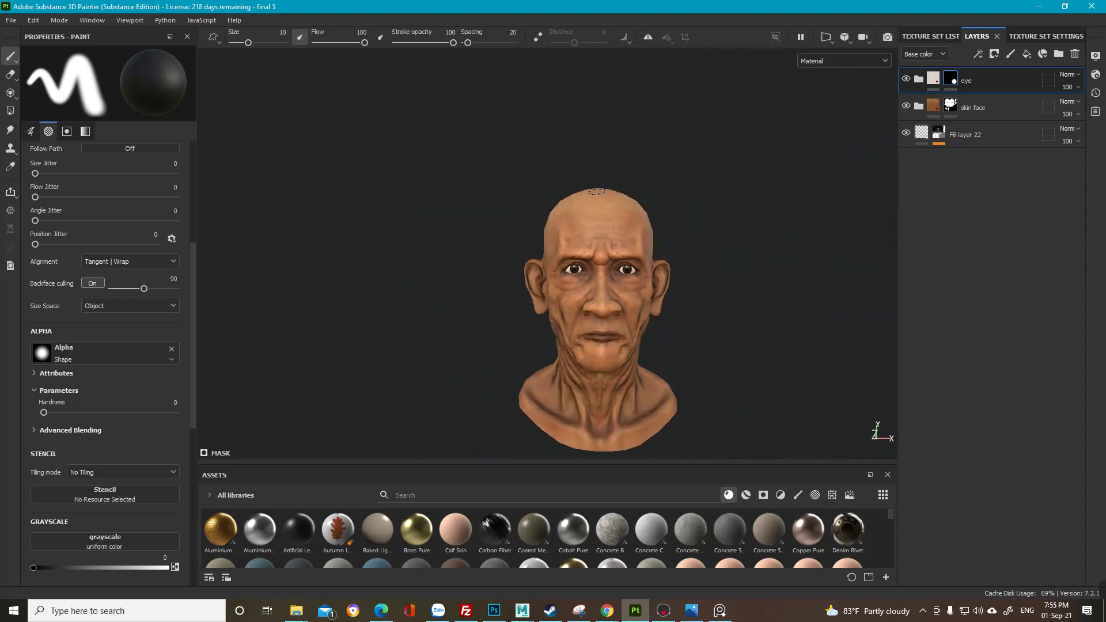
scroll(730, 306, "up", 2)
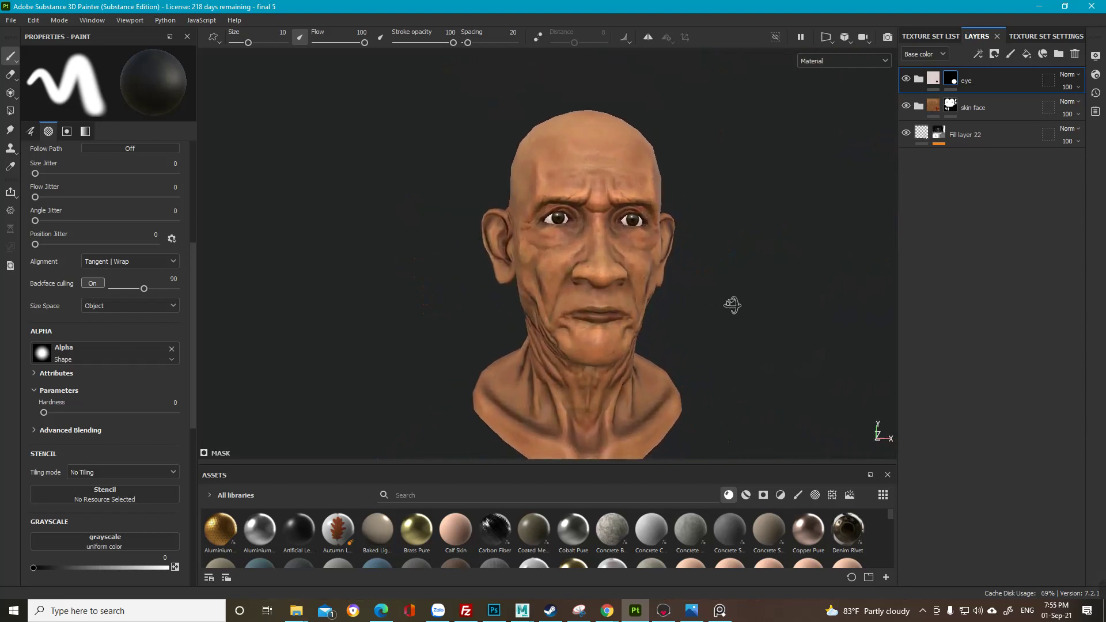
mouse_move(727, 307)
left_mouse_down("alt")
mouse_move(748, 239)
mouse_move(721, 296)
mouse_move(854, 296)
mouse_move(673, 292)
mouse_move(675, 279)
mouse_move(601, 206)
mouse_move(666, 217)
mouse_move(724, 284)
mouse_move(782, 316)
left_mouse_up("alt")
scroll(732, 293, "up", 2)
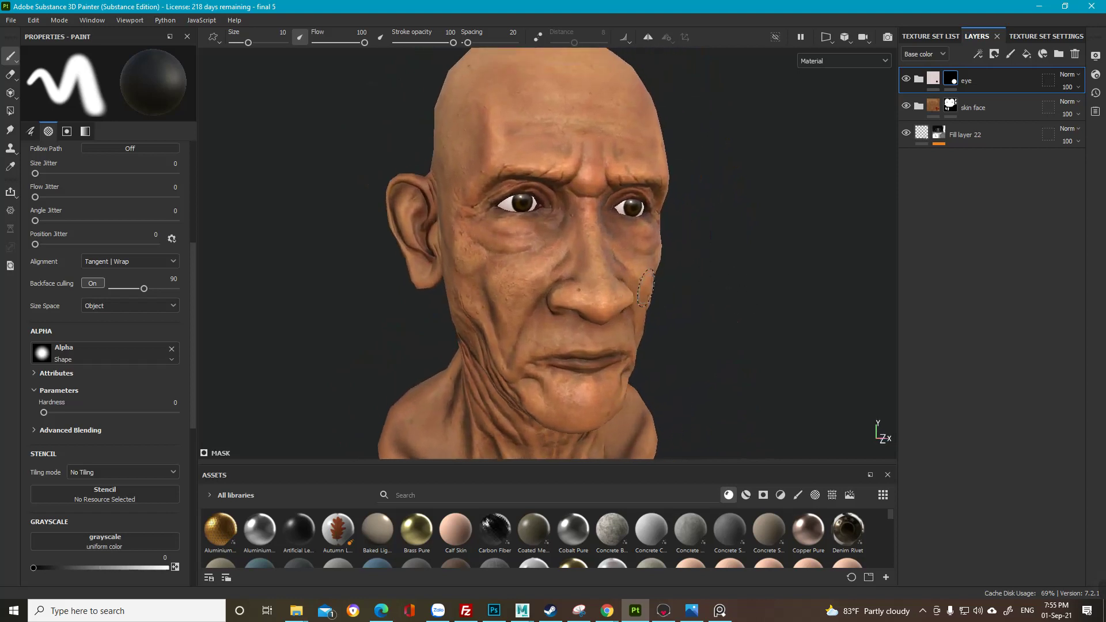
scroll(782, 316, "up", 2)
scroll(782, 316, "down", 3)
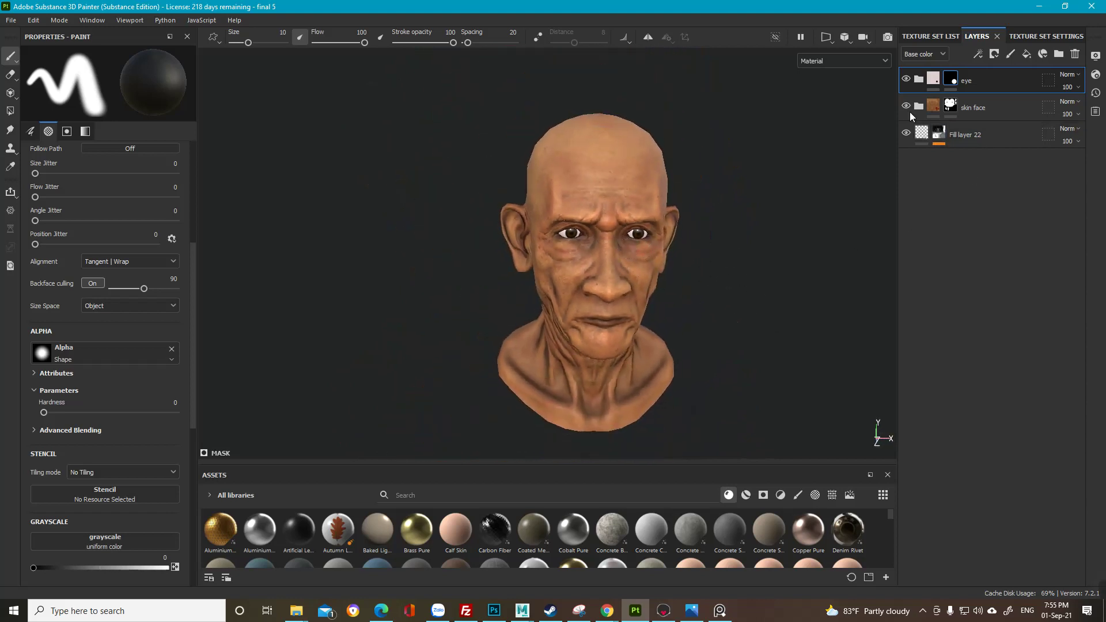
Step: Expand the skin face layer folder and switch the main shader to pbr-metal-rough
left_click(918, 107)
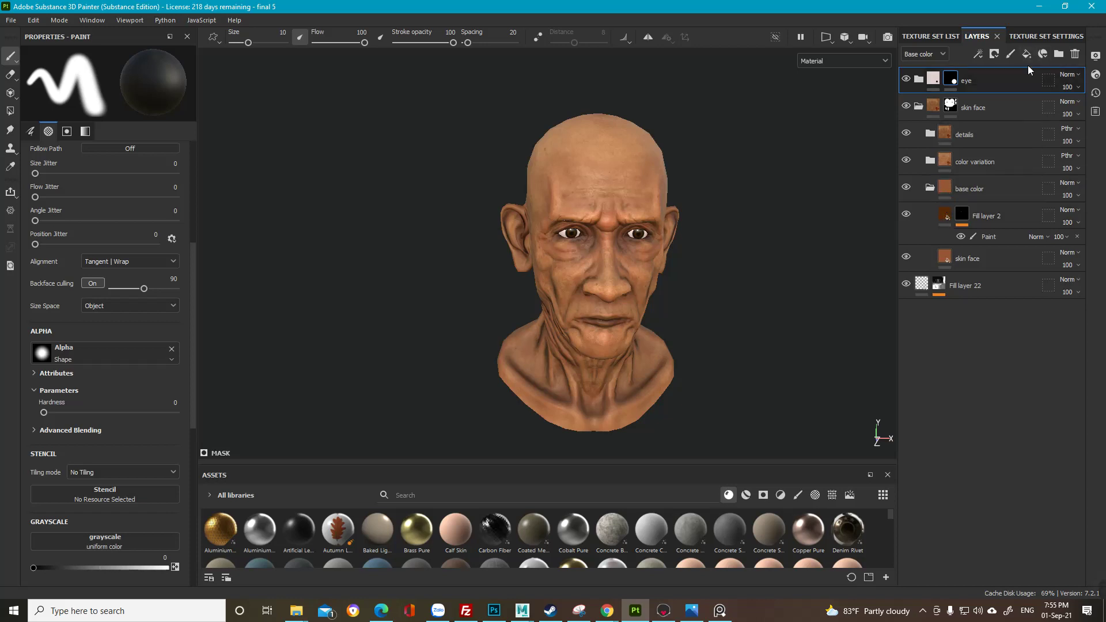
left_click(1035, 39)
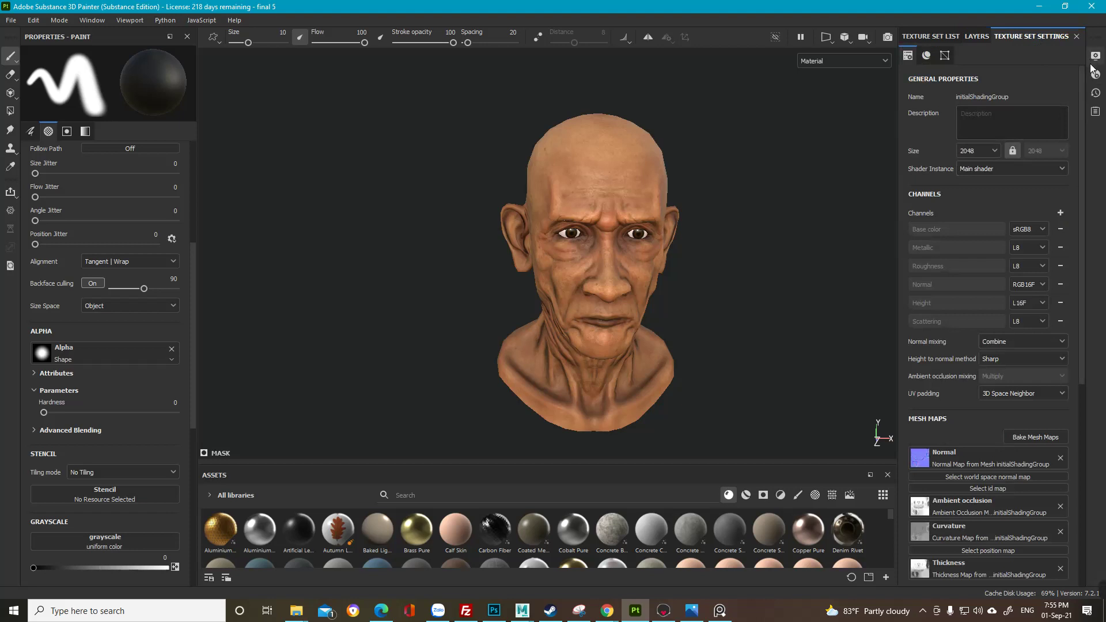
left_click(1094, 75)
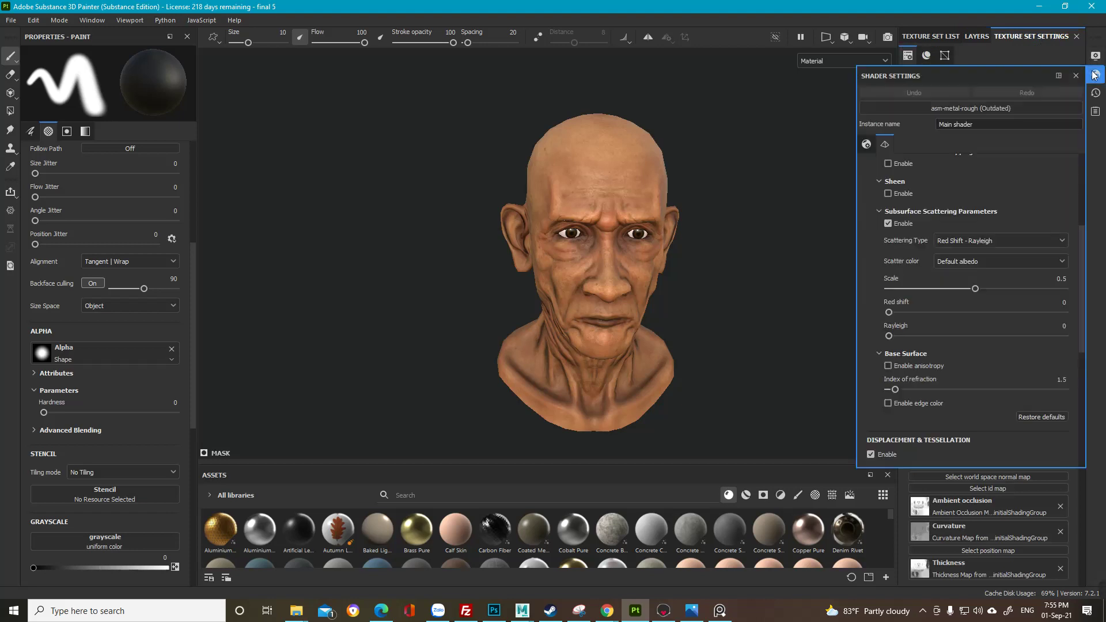
left_click(972, 110)
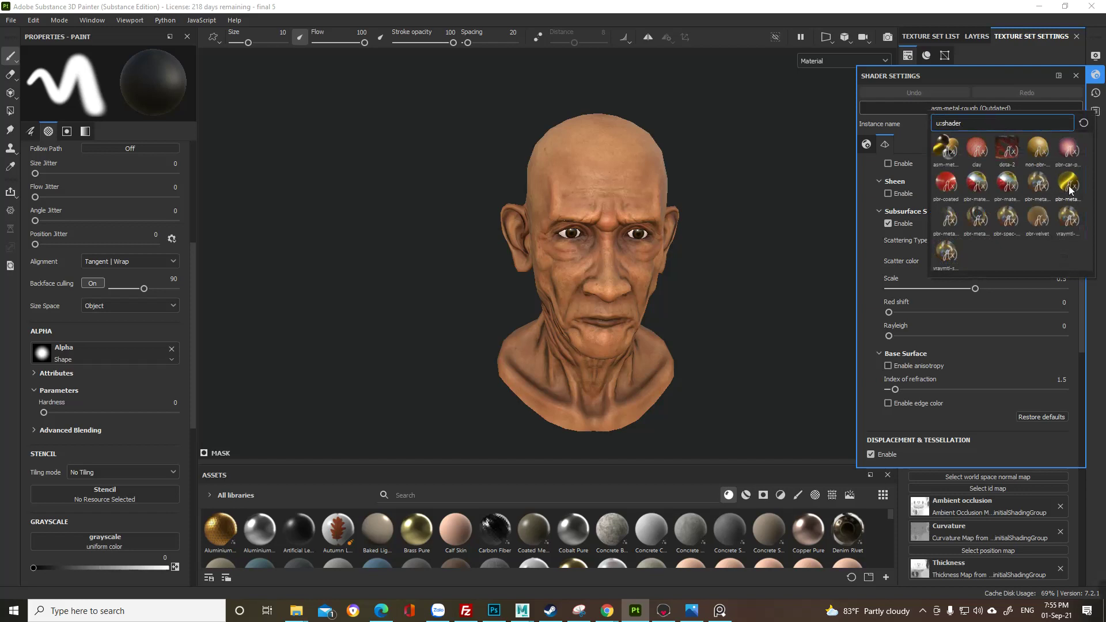
mouse_move(1069, 190)
mouse_move(1035, 184)
left_click(1034, 182)
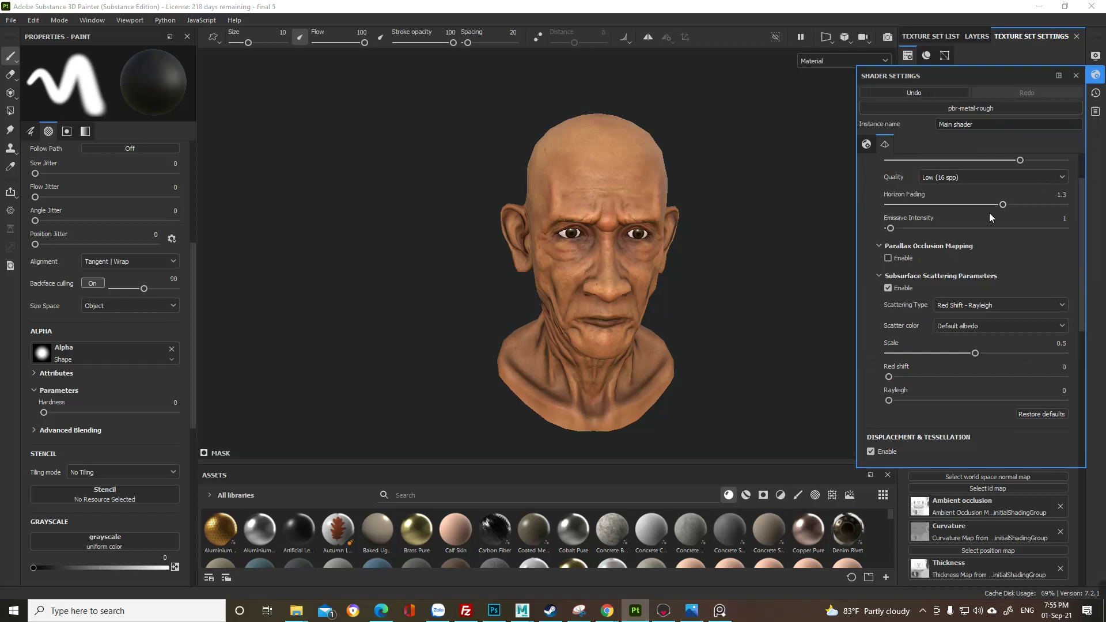
Step: Activate subsurface scattering in the display settings, toggling it off and on to compare its effect on the face
scroll(990, 218, "down", 3)
scroll(989, 217, "up", 3)
scroll(551, 279, "up", 1)
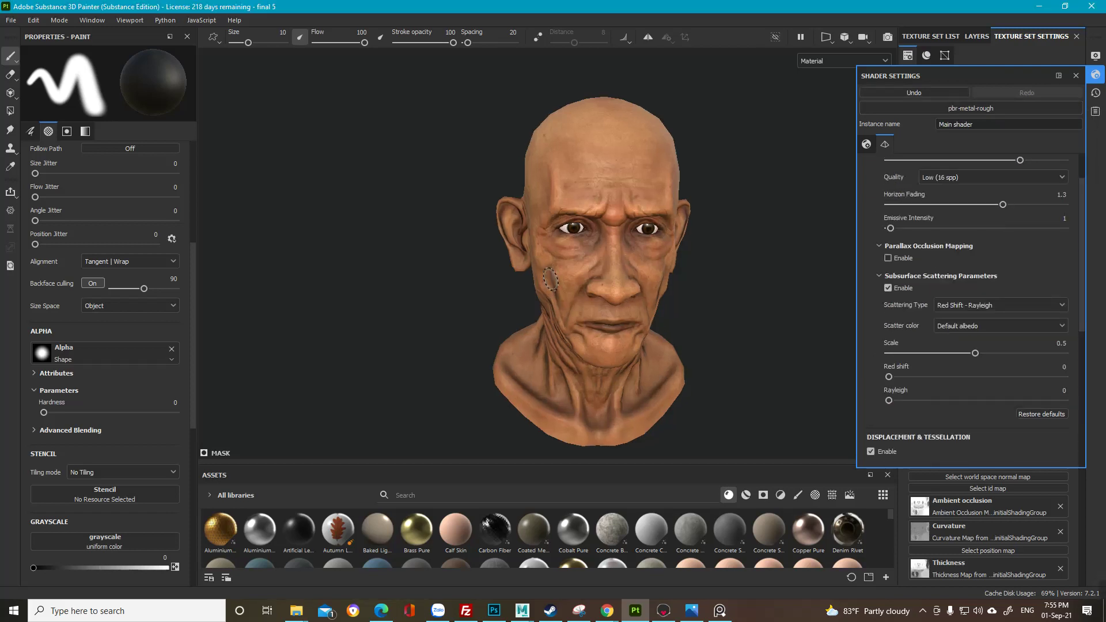
scroll(550, 279, "up", 2)
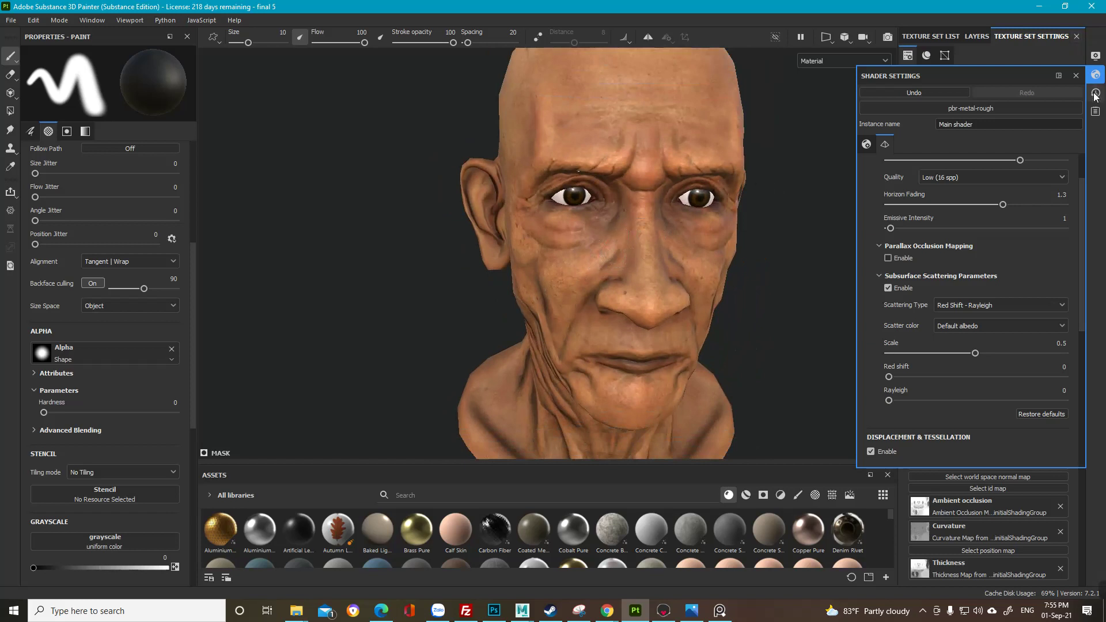
left_click(1097, 57)
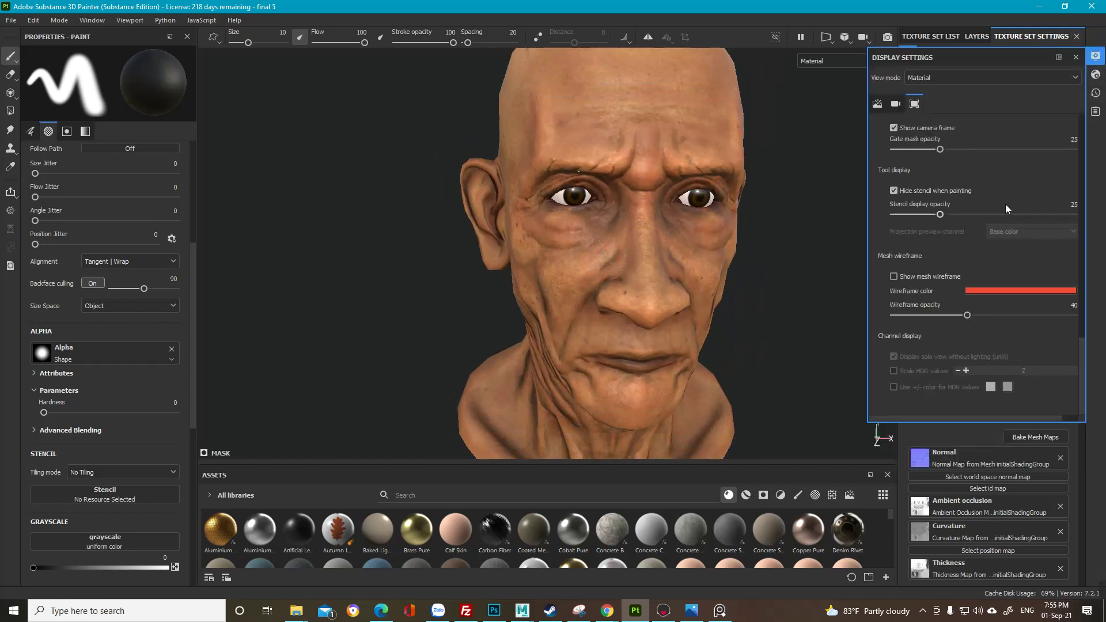
scroll(1008, 200, "up", 3)
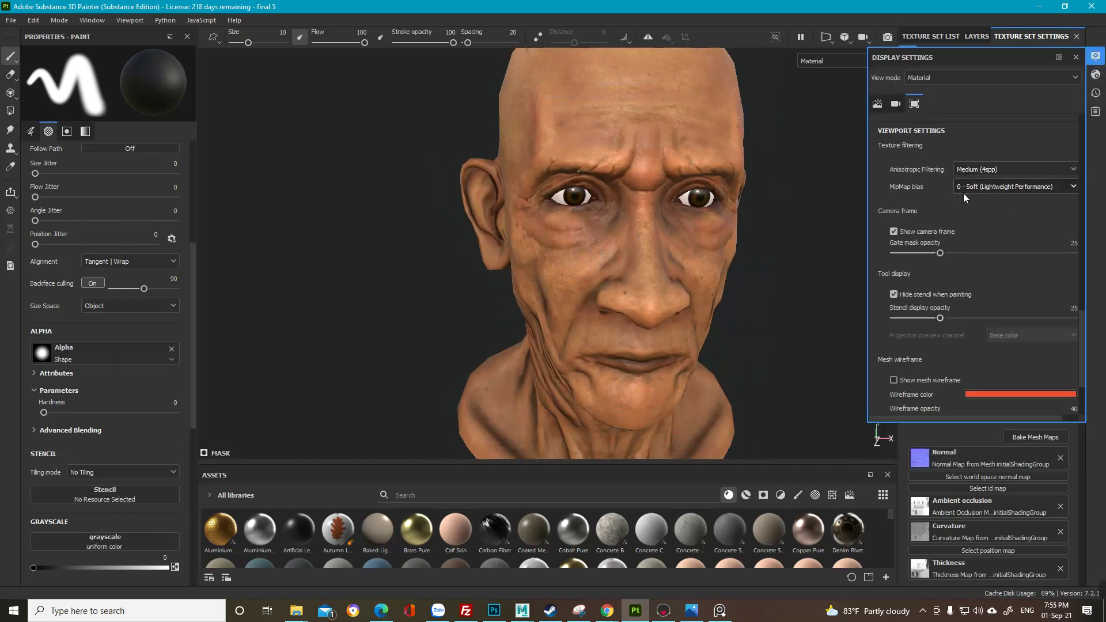
scroll(967, 193, "up", 5)
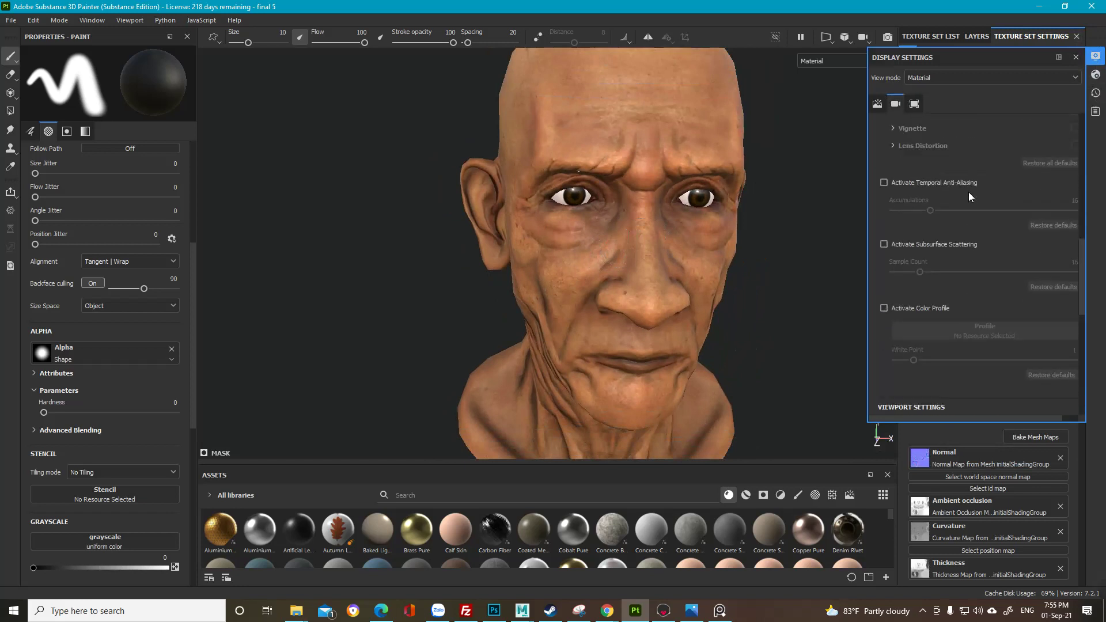
left_click(885, 244)
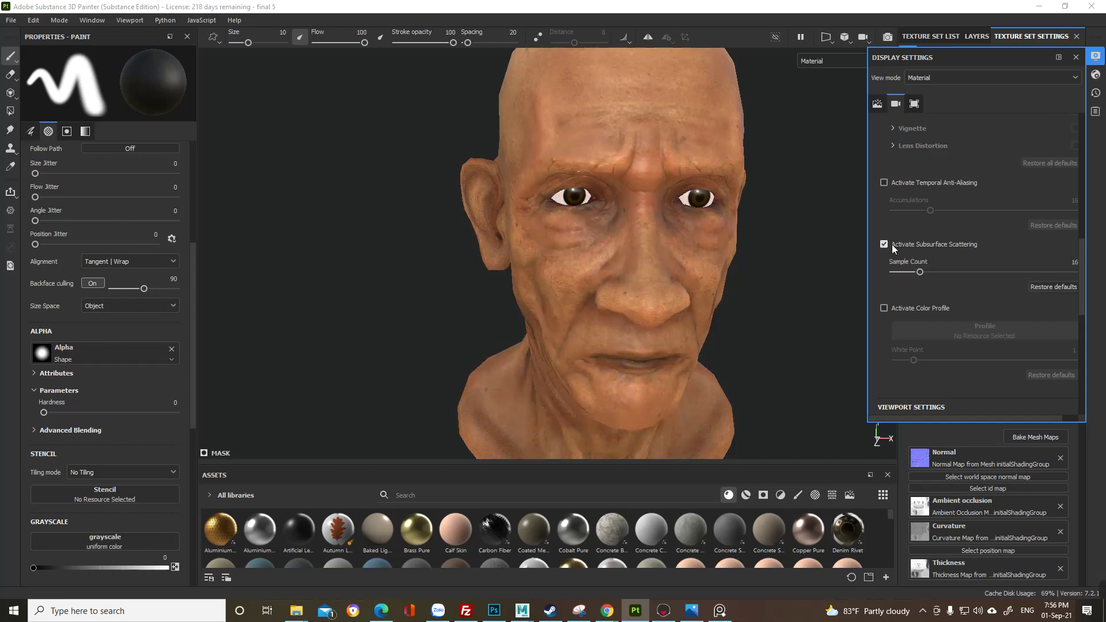
left_click(892, 244)
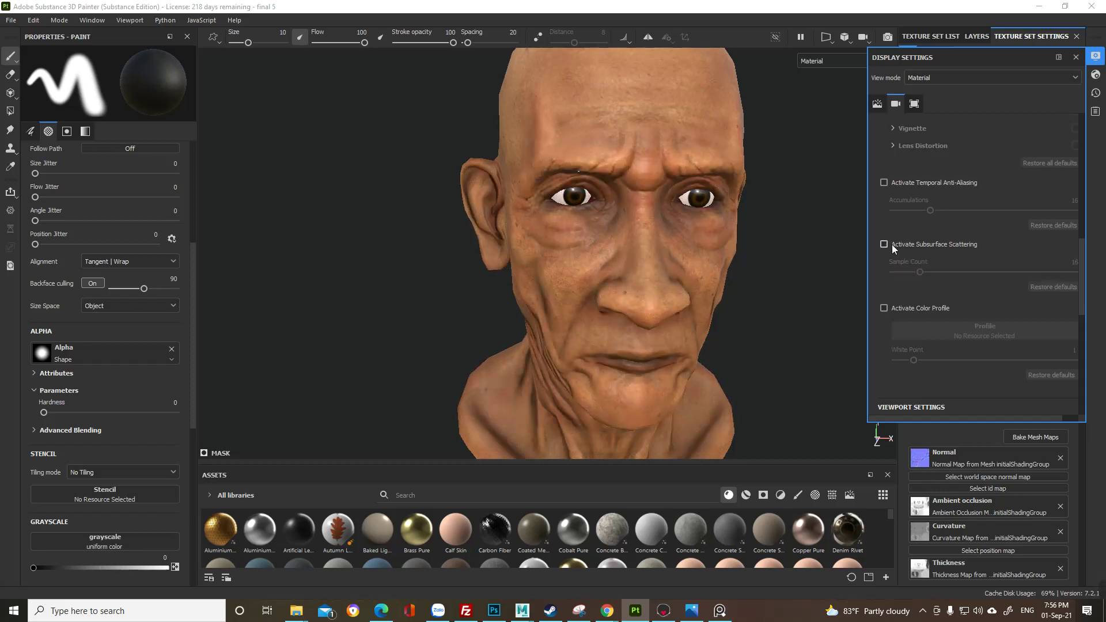
left_click(892, 244)
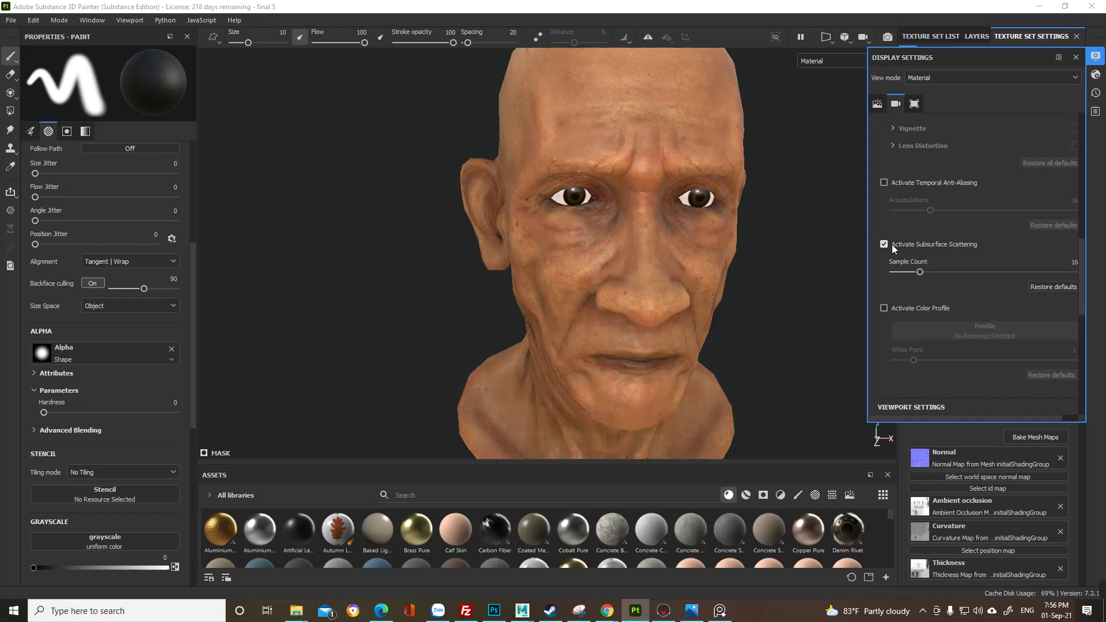
Step: Check the shader's subsurface scattering parameters and the hint for the display's subsurface scattering option
left_click(1095, 76)
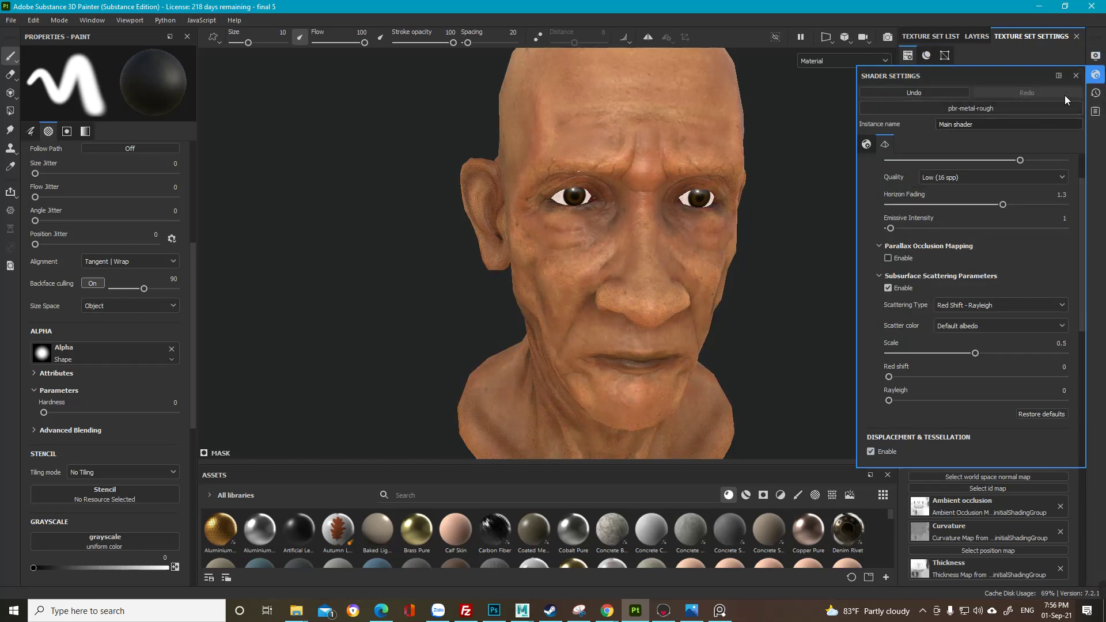
left_click(1097, 57)
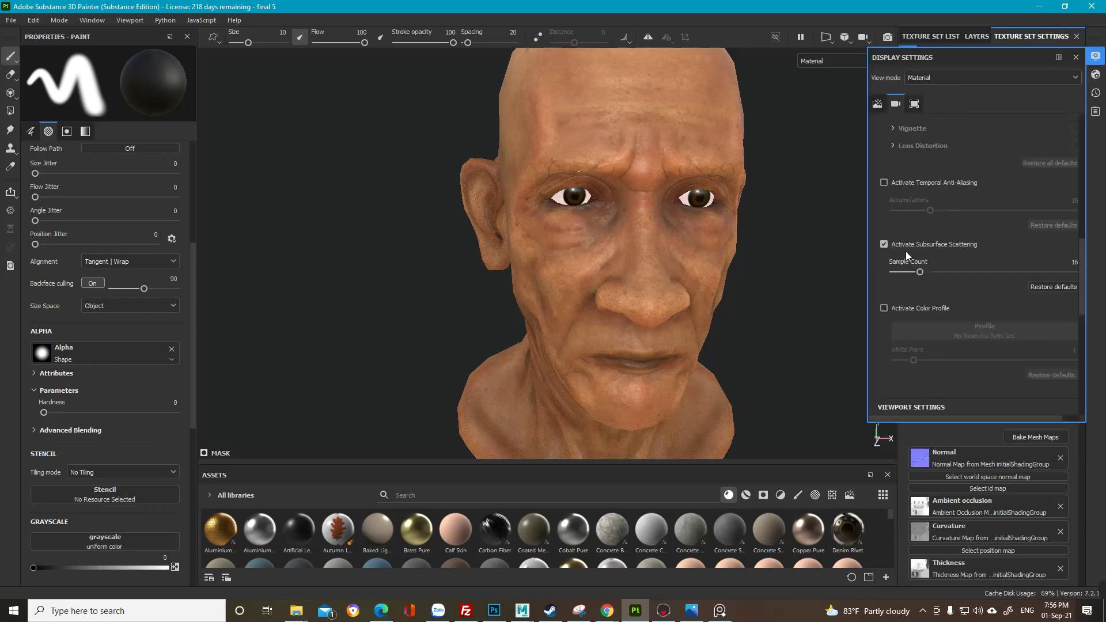
mouse_move(964, 248)
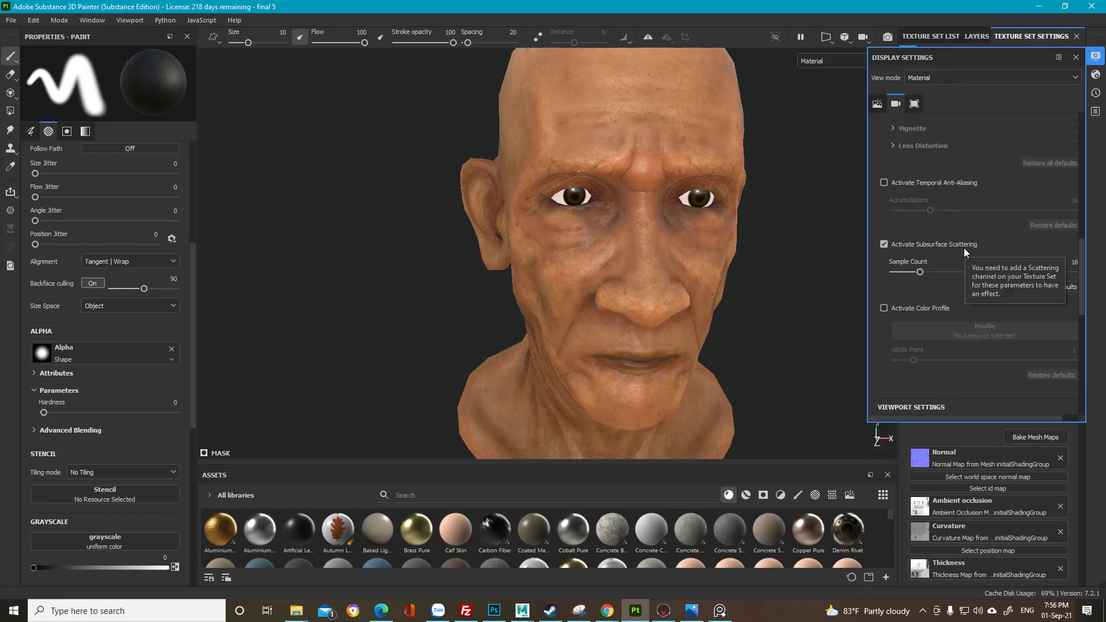
left_click(1094, 56)
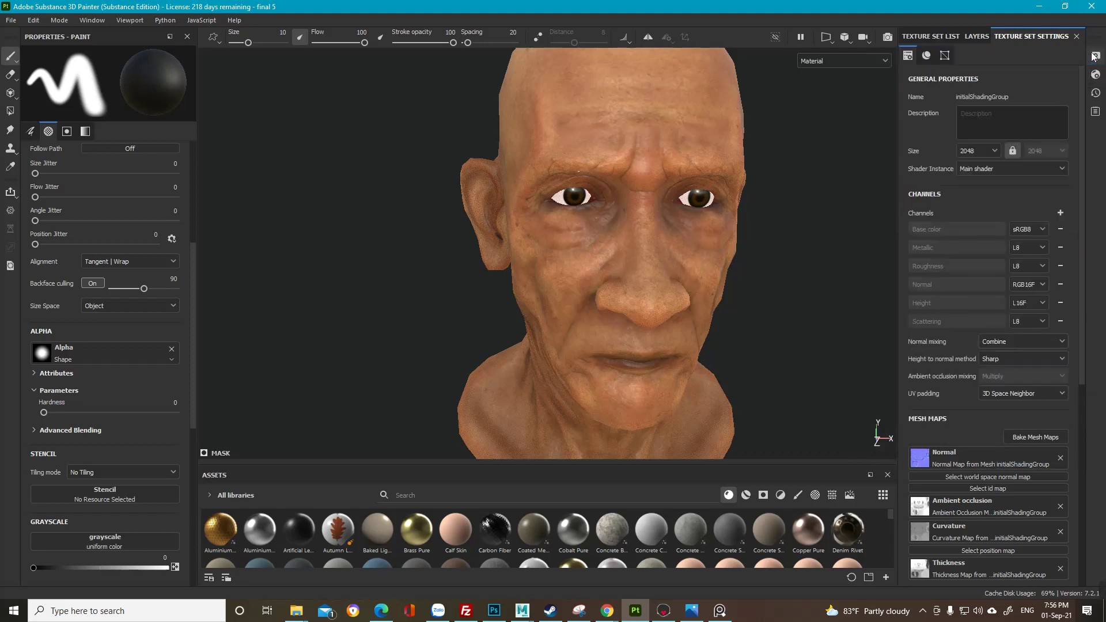
Step: Inspect the mask of Fill layer 22 in the layer stack and set the layer's scattering value to 0.1597
left_click(941, 37)
left_click(988, 37)
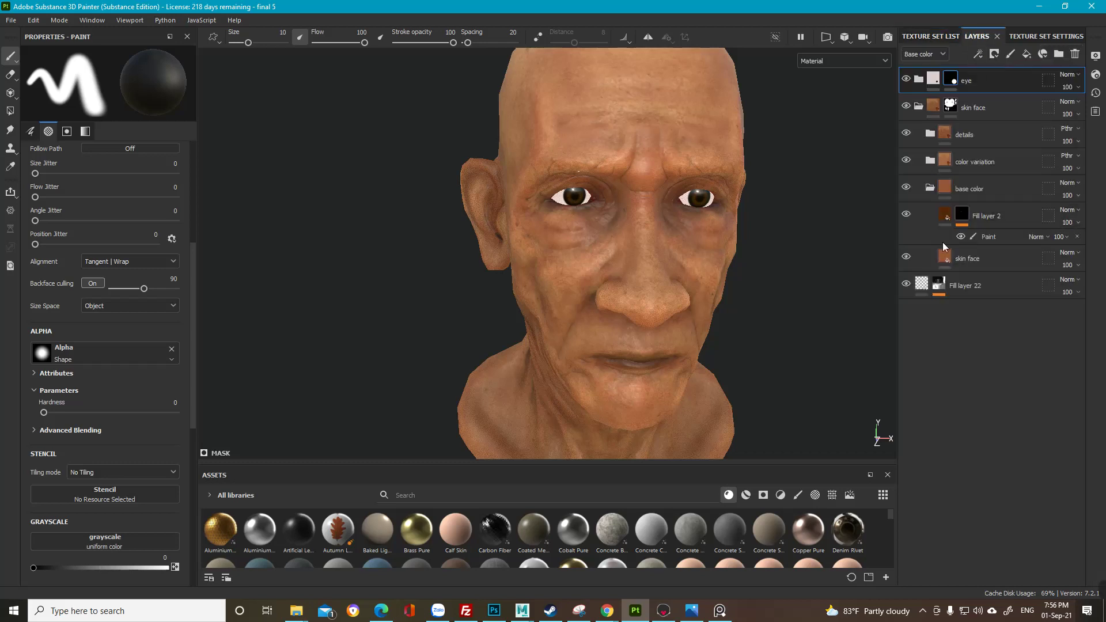
left_click(940, 288)
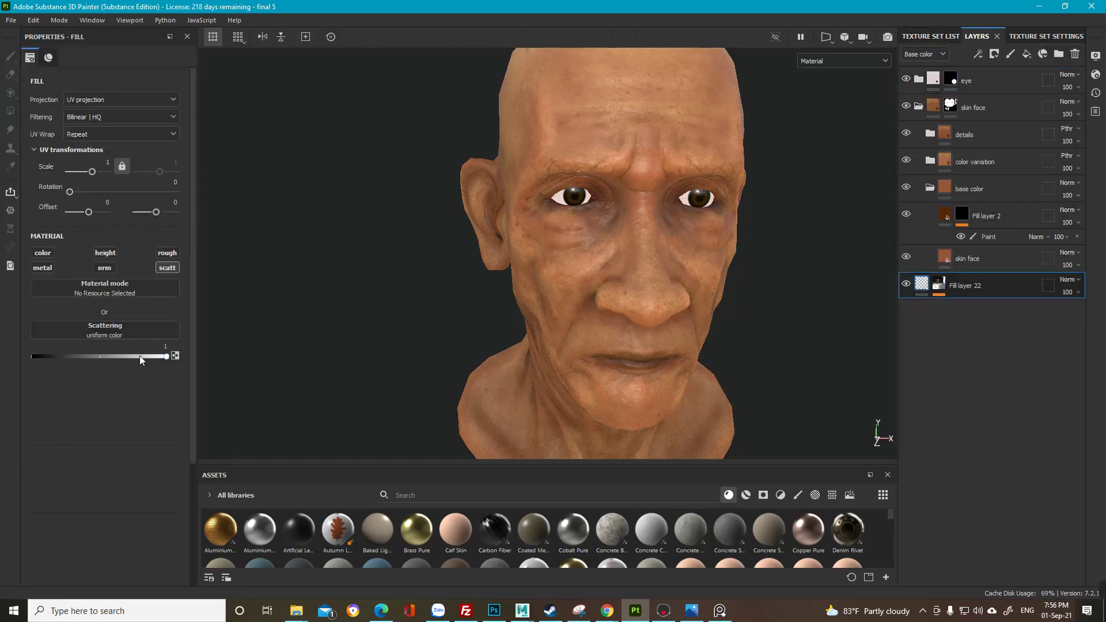
left_click_drag(142, 357, 222, 353)
left_click(944, 286, "alt")
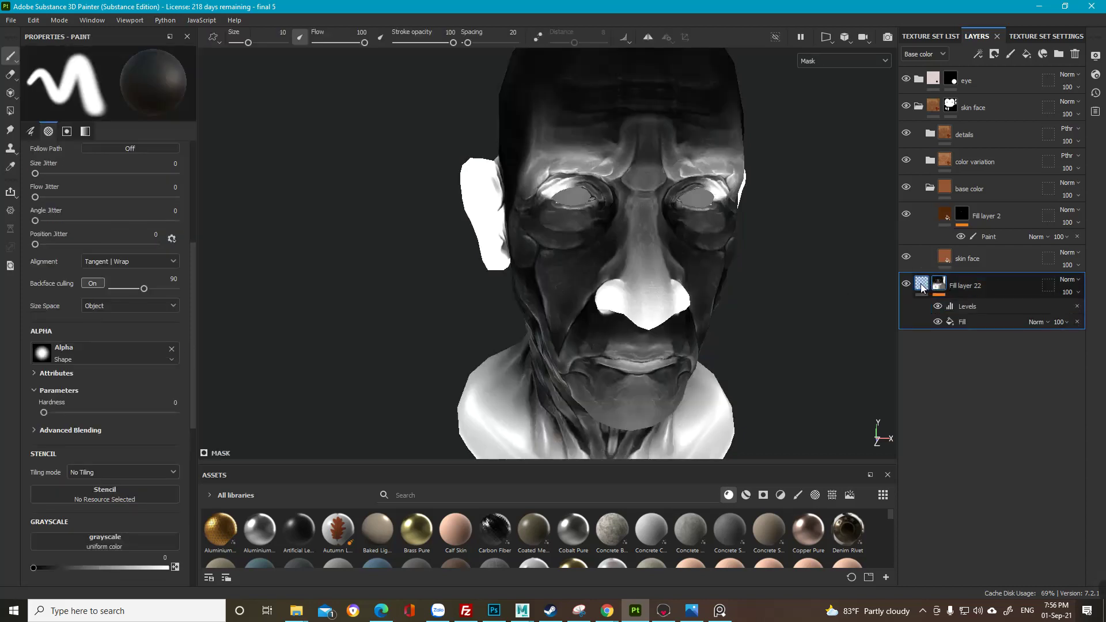
left_click(920, 284)
left_click_drag(117, 355, 53, 355)
Step: Examine the skin with the new scattering value from the side and front, and close up around the mouth
left_click_drag(271, 132, 556, 247, "alt")
right_click_drag(556, 247, 627, 342, "alt")
left_click_drag(627, 342, 605, 324, "alt")
right_click_drag(606, 325, 662, 371, "alt")
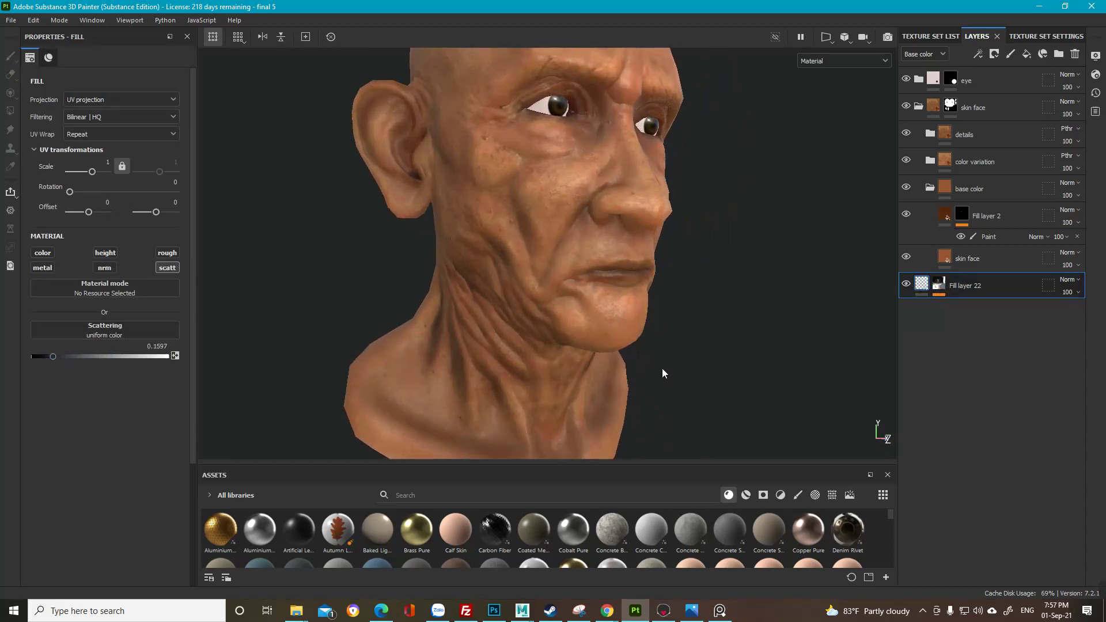
left_click_drag(663, 373, 523, 351, "alt")
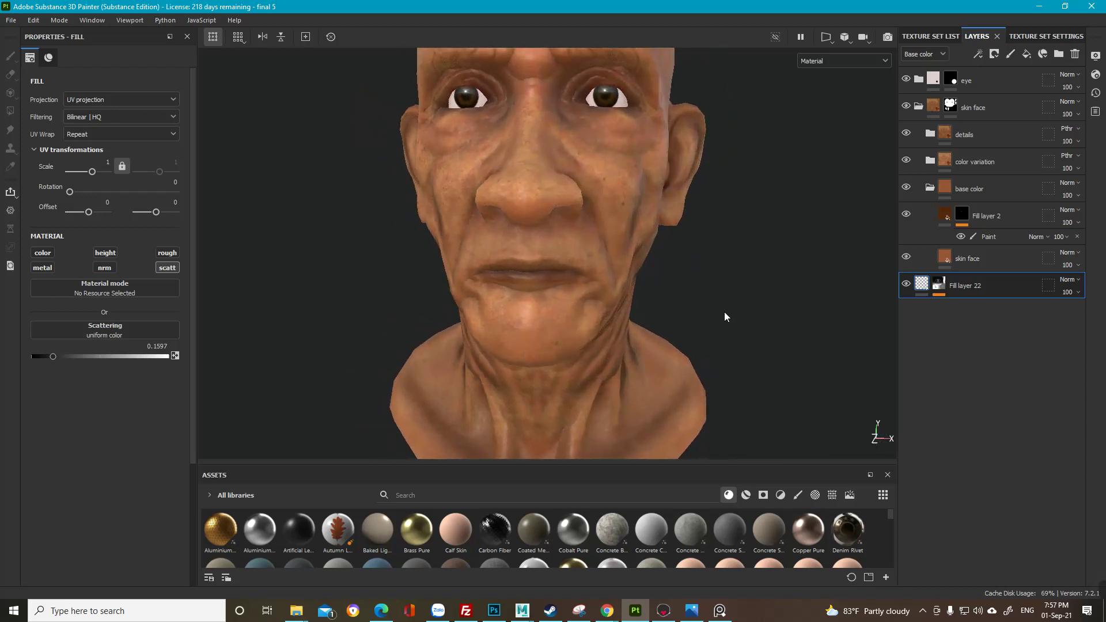
right_click_drag(565, 238, 559, 296, "alt")
left_click_drag(559, 295, 521, 279, "alt")
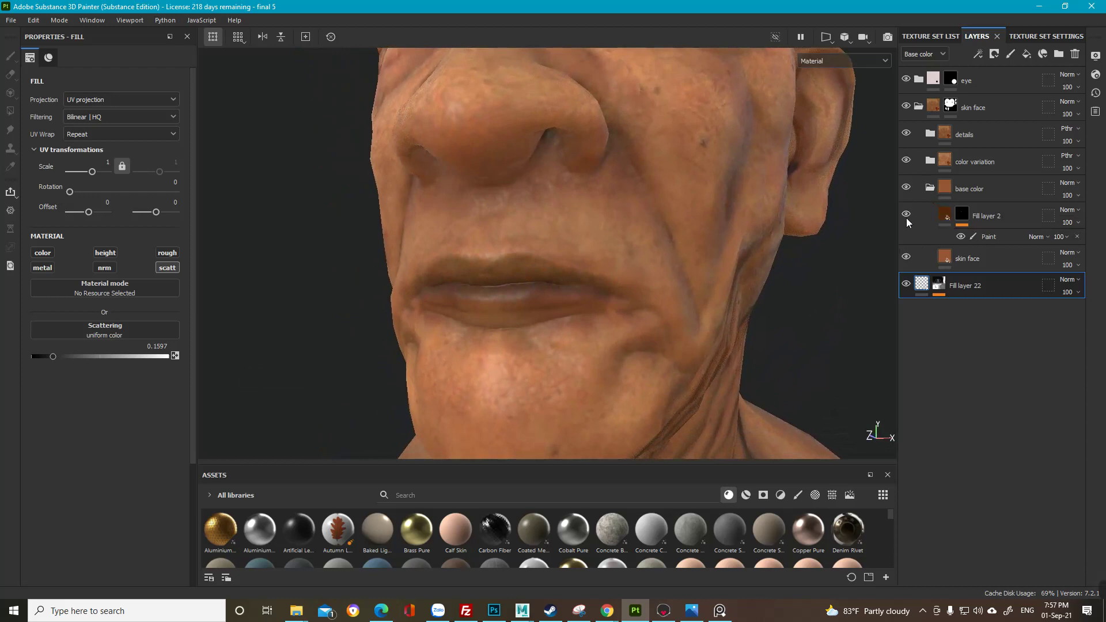
Step: View the lip mask of Fill layer 2, select its Paint effect, and return to the material view
left_click(967, 217, "alt")
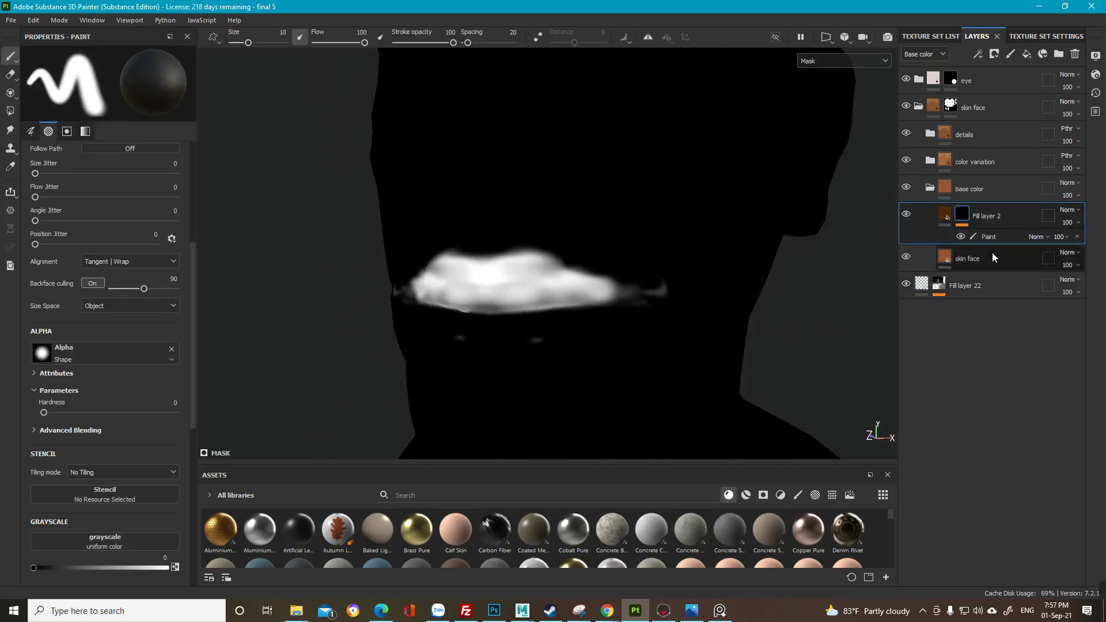
left_click(986, 238)
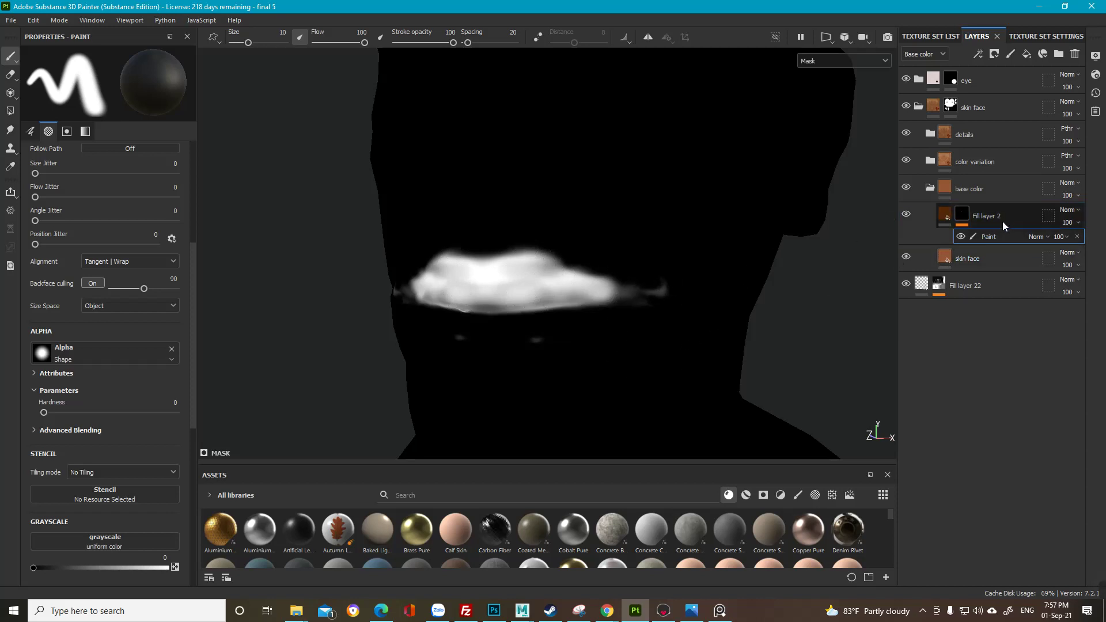
key("b")
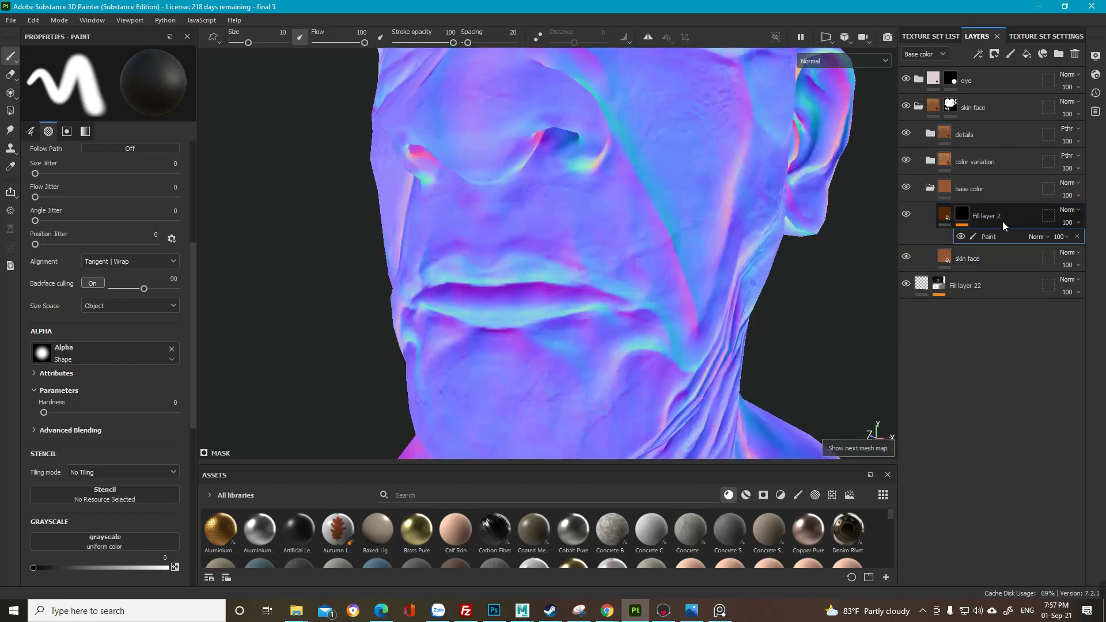
key("m")
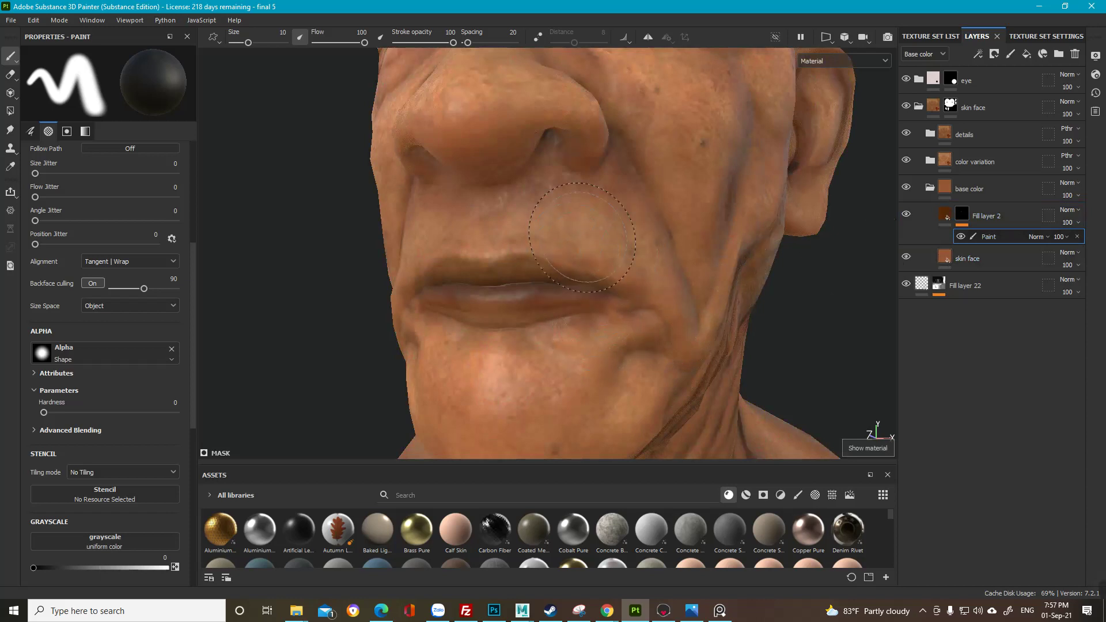
Step: Set the brush size to 5.59 and switch pen pressure control from size to flow
mouse_move(601, 257)
right_mouse_down("ctrl")
mouse_move(625, 245)
mouse_move(439, 106)
right_mouse_up("ctrl")
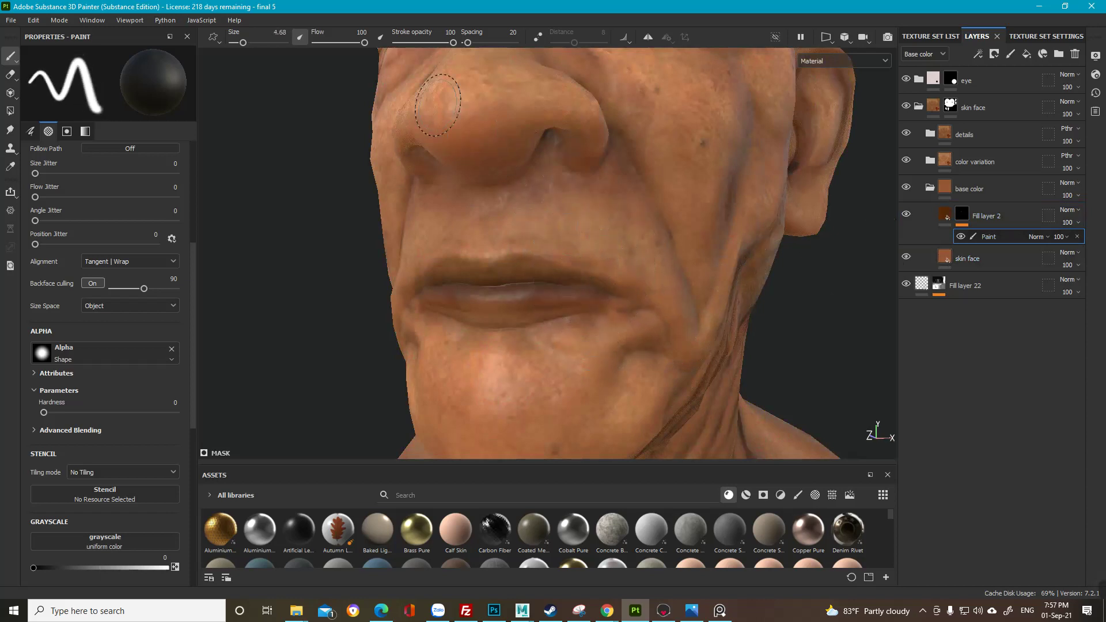
left_click(381, 37)
left_click(298, 38)
mouse_move(606, 262)
right_mouse_down("ctrl")
mouse_move(630, 262)
mouse_move(612, 262)
right_mouse_up("ctrl")
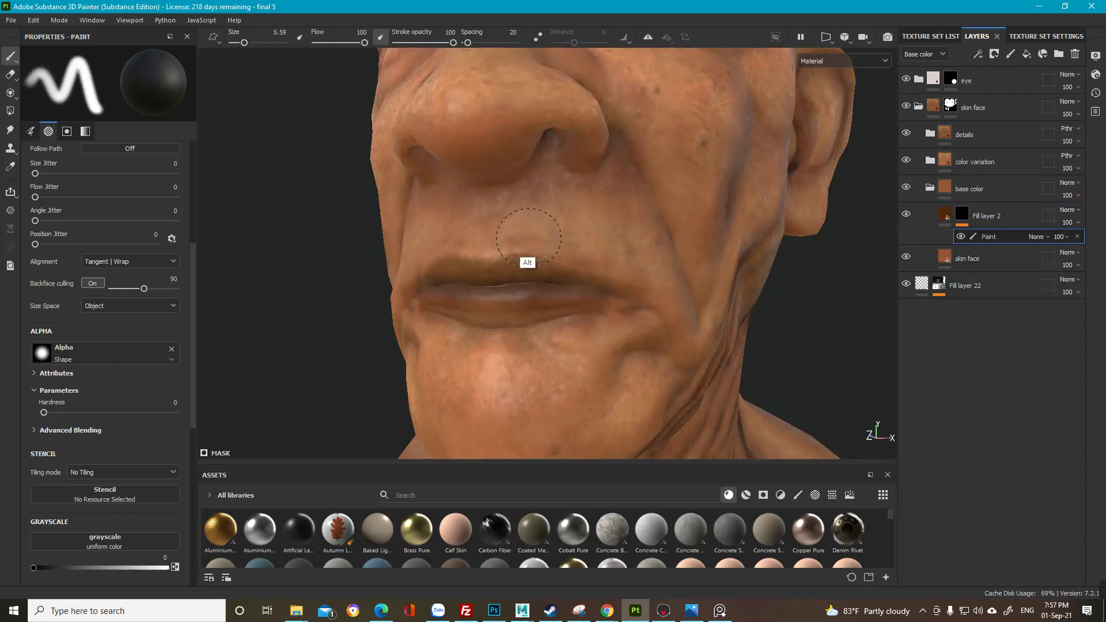
Step: Enable symmetry for mask painting and compare the lips with Fill layer 2 hidden and shown
left_click_drag(526, 254, 531, 249, "alt")
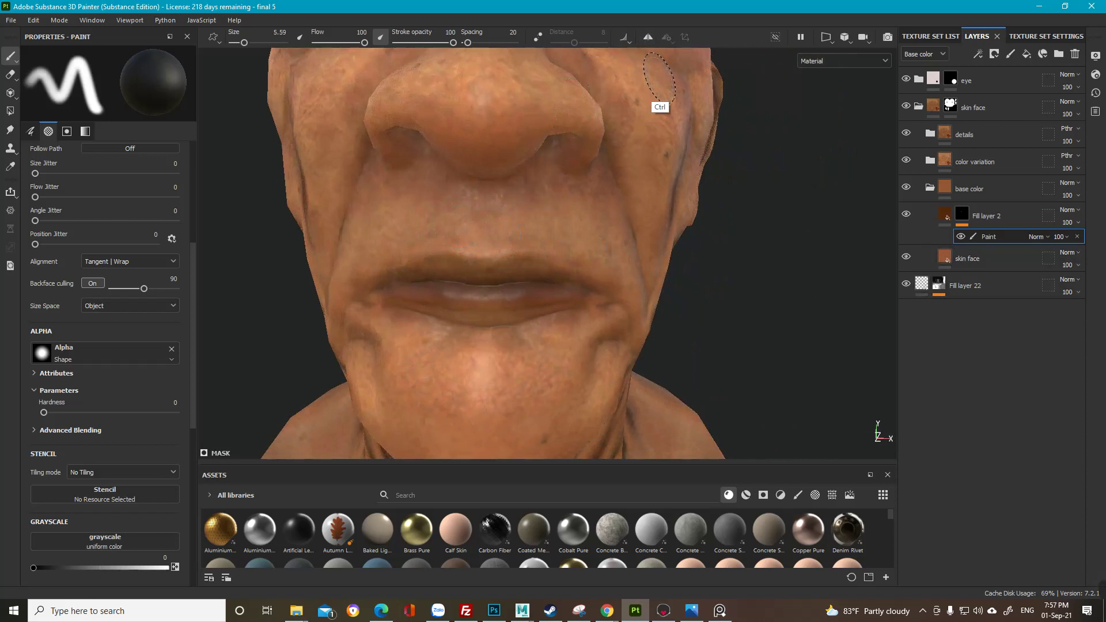
key("ctrl+z")
left_click(648, 38)
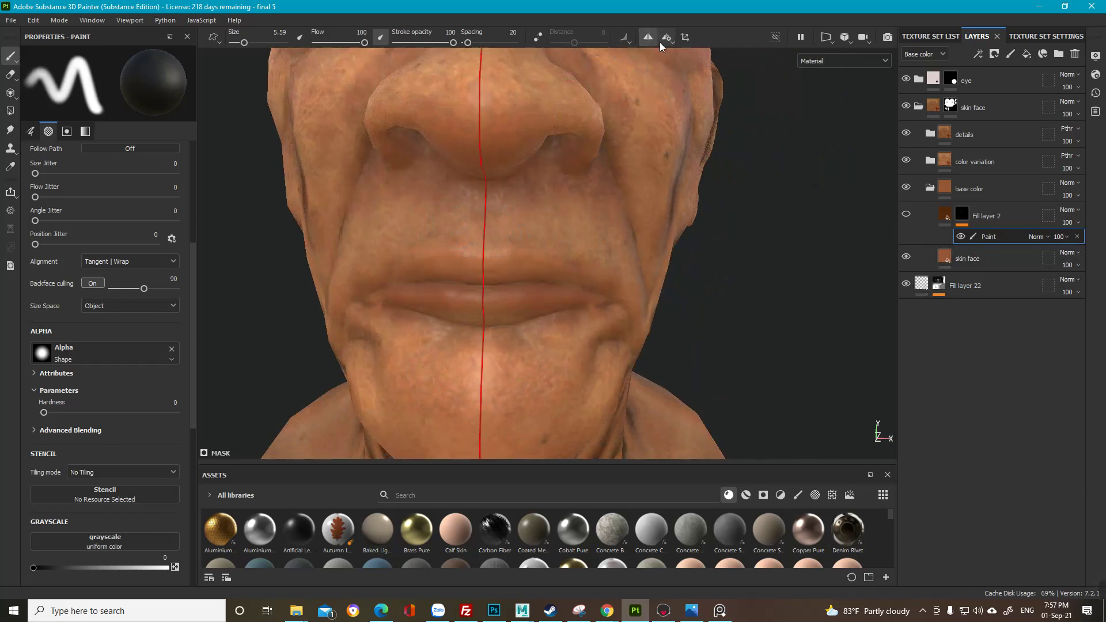
left_click(905, 214)
Step: Examine the lip color and surrounding skin from the front and both sides, close up and at a distance
left_click_drag(605, 246, 532, 245, "alt")
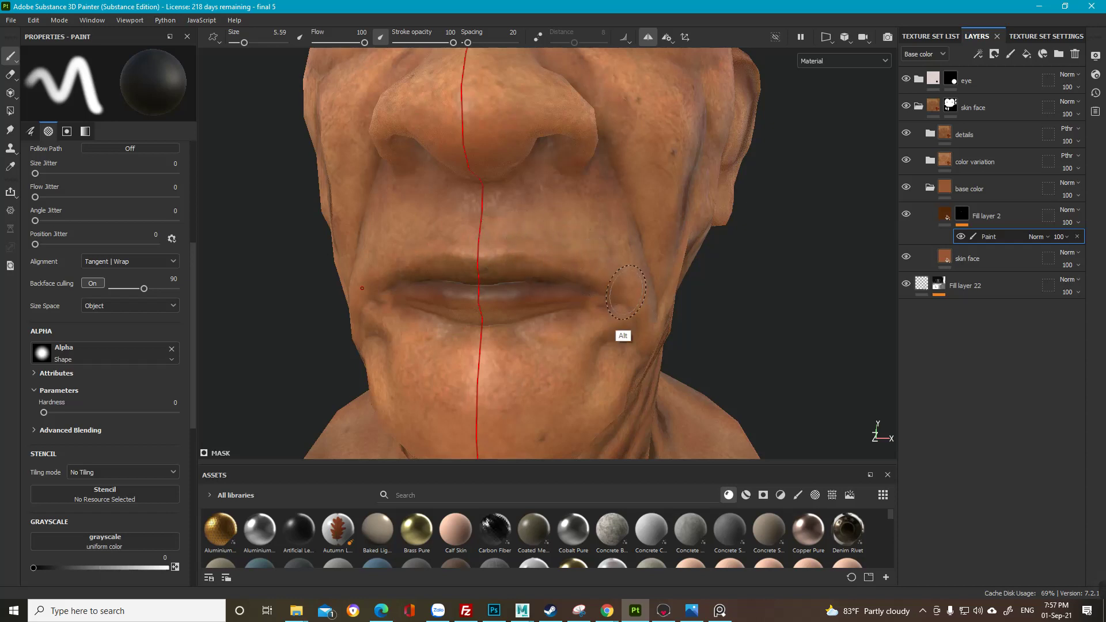
left_click_drag(553, 334, 574, 341, "alt")
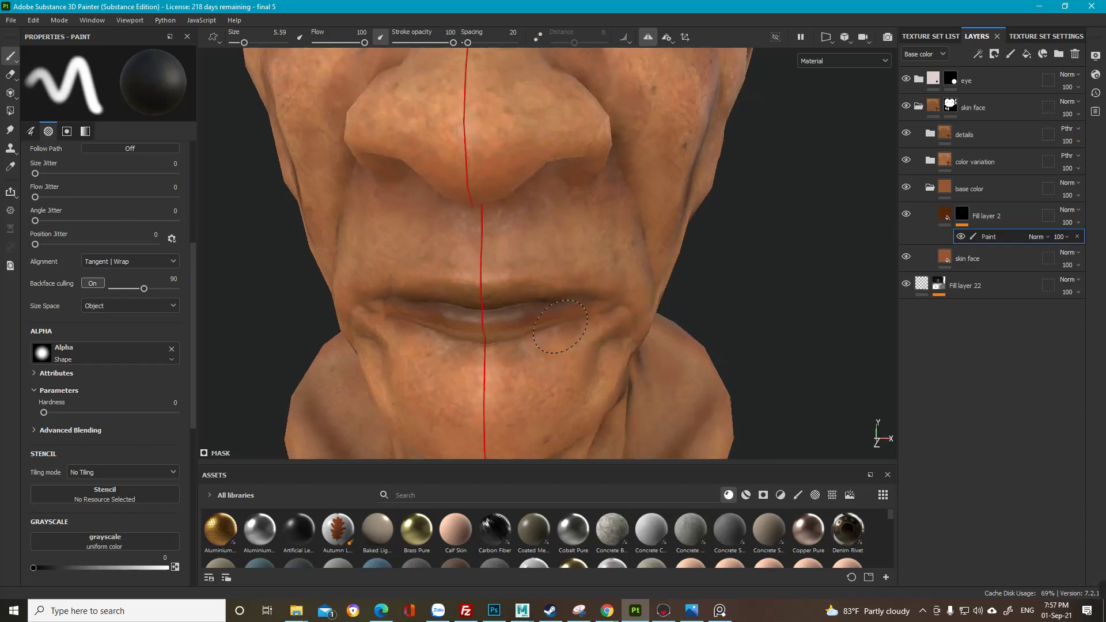
left_click_drag(492, 332, 524, 295, "alt")
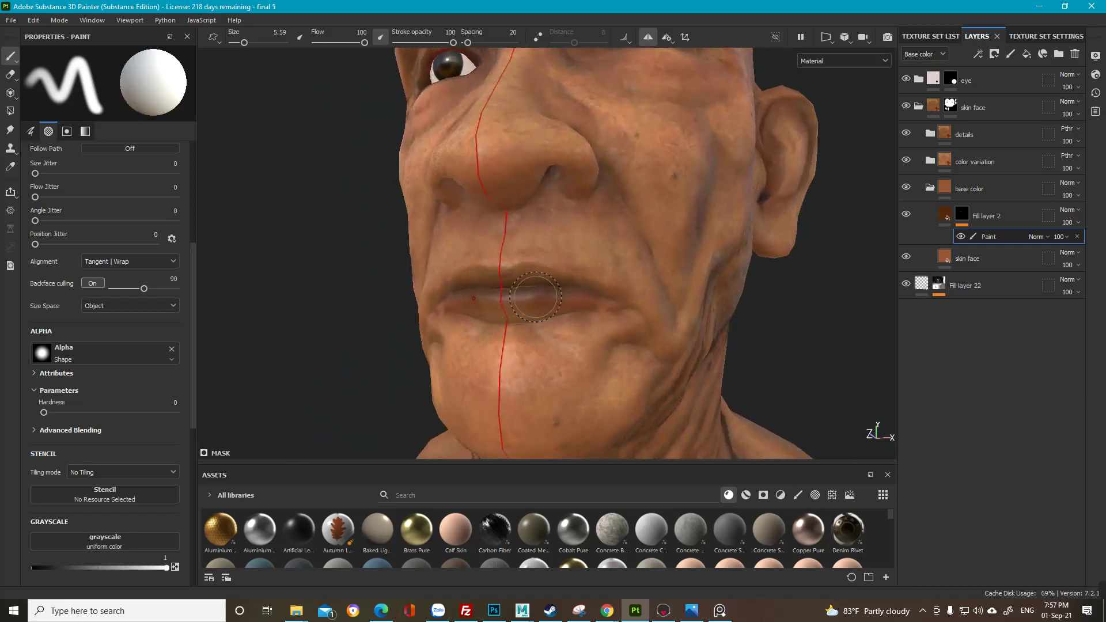
mouse_move(582, 288)
left_mouse_down("alt")
mouse_move(563, 311)
mouse_move(449, 251)
mouse_move(435, 275)
left_mouse_up("alt")
key("x")
key("x")
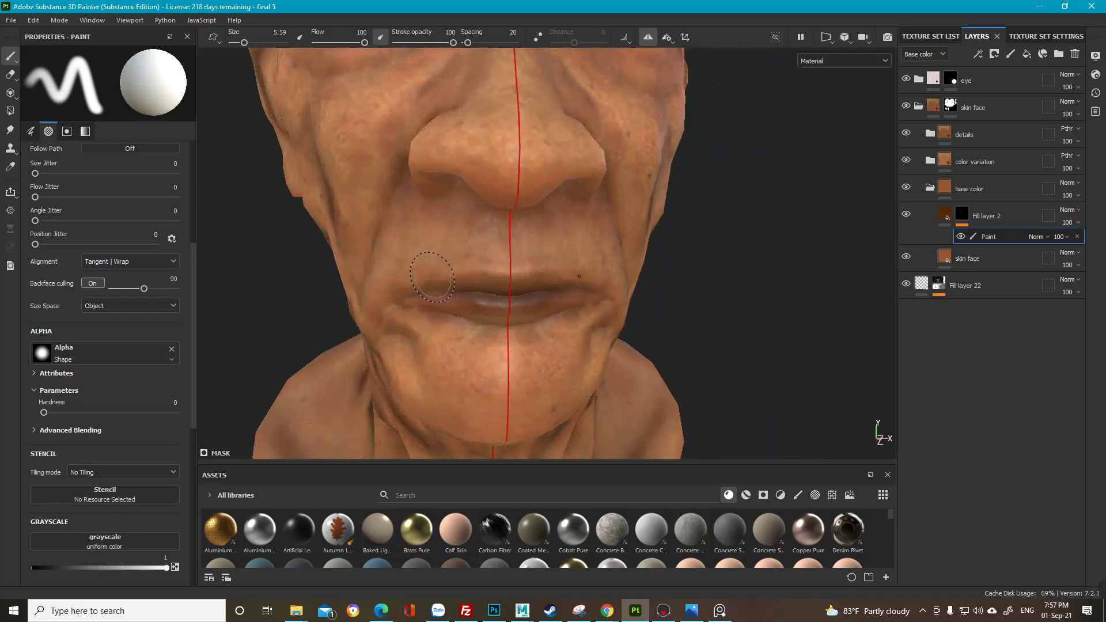
mouse_move(639, 235)
right_mouse_down("alt")
mouse_move(615, 259)
mouse_move(538, 199)
right_mouse_up("alt")
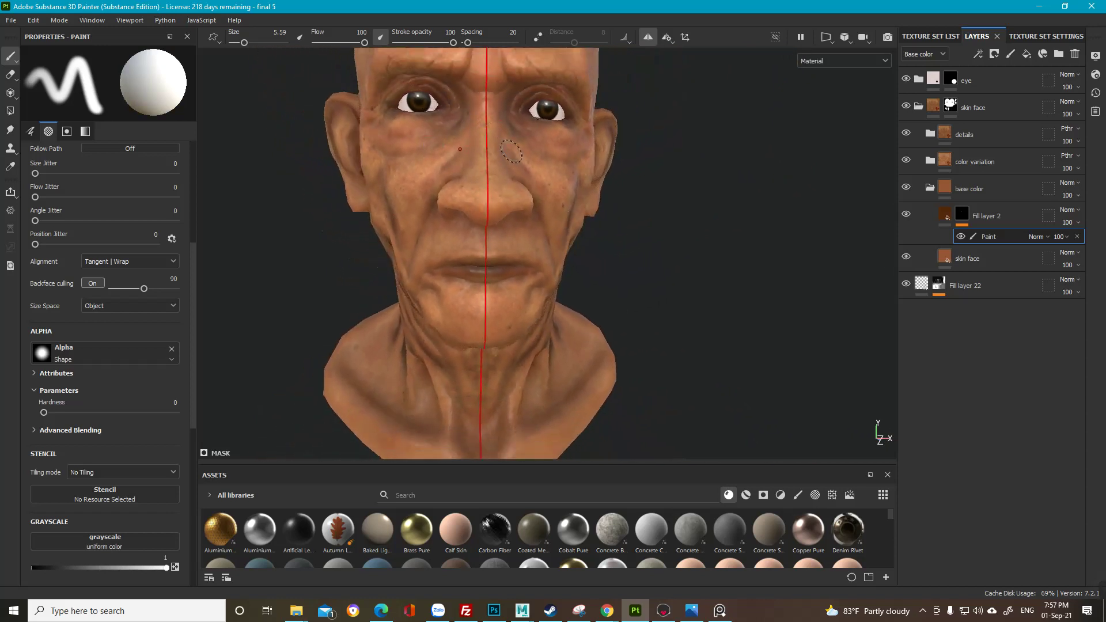
left_click_drag(553, 213, 570, 217, "alt")
right_click_drag(570, 217, 593, 212, "alt")
mouse_move(592, 213)
left_mouse_down("alt")
mouse_move(580, 244)
mouse_move(561, 247)
left_mouse_up("alt")
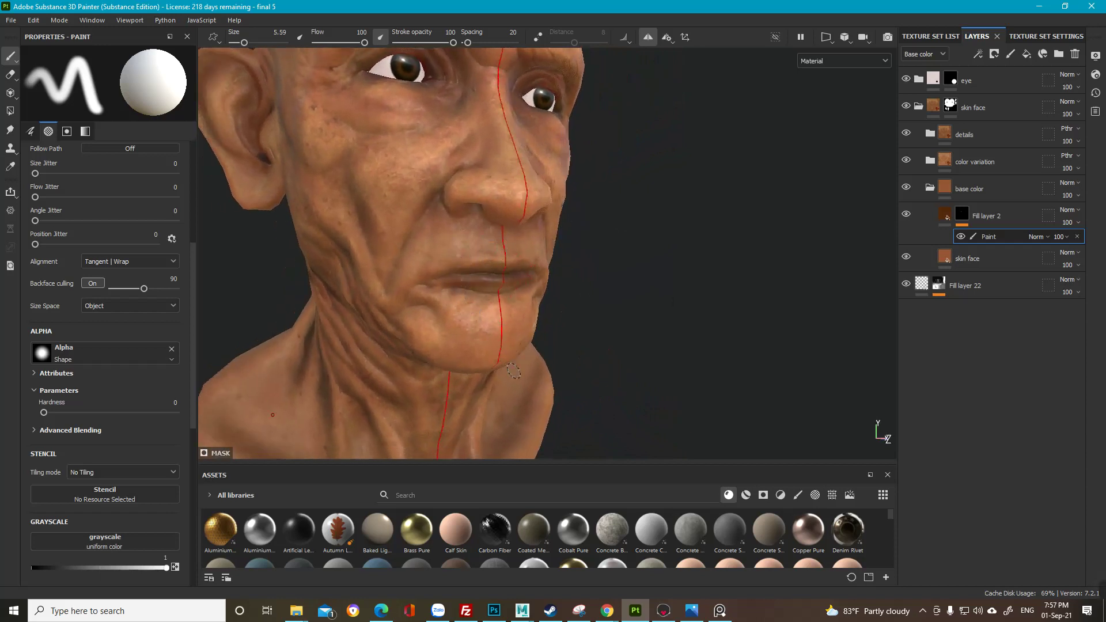
right_click_drag(503, 436, 469, 359, "alt")
left_click_drag(469, 359, 377, 259, "alt")
right_click_drag(377, 260, 441, 314, "alt")
middle_click_drag(441, 313, 368, 351, "alt")
right_click_drag(368, 351, 397, 366, "alt")
left_click_drag(397, 366, 431, 326, "alt")
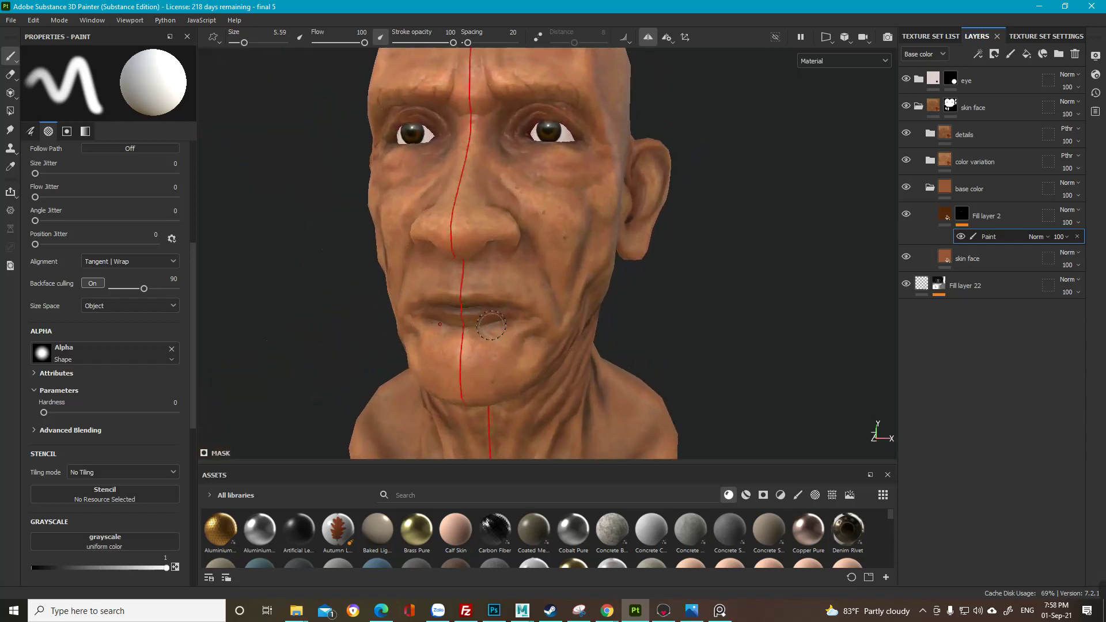
Step: Isolate Fill layer 2's mask and paint black symmetrically around the mouth in its Paint effect, keeping only the lip shape white
key("x")
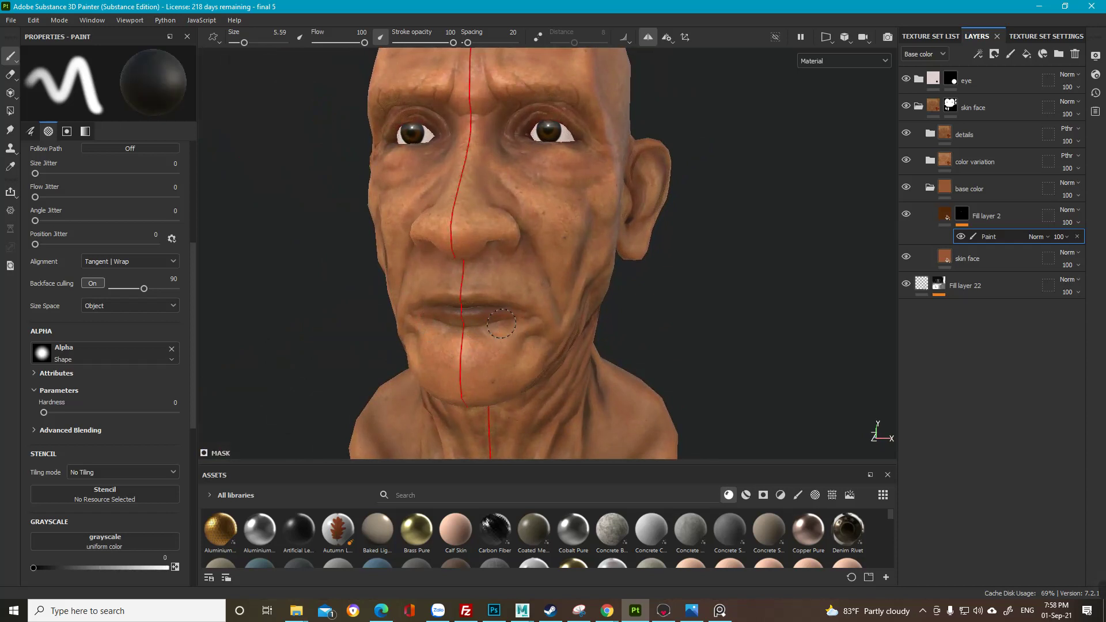
left_click(961, 218, "alt")
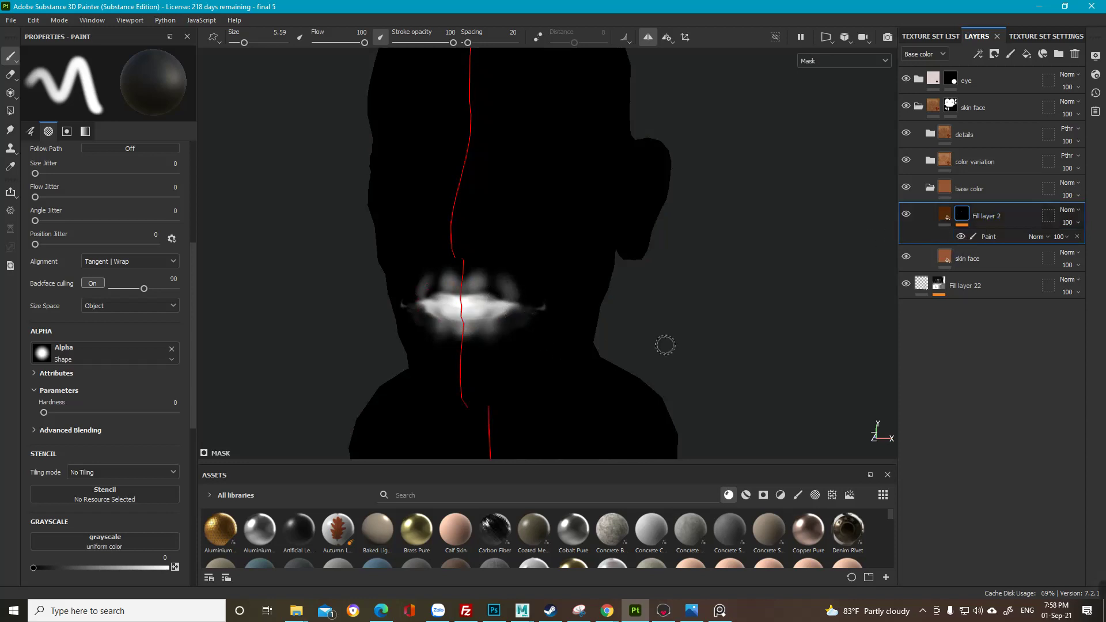
left_click(989, 236)
mouse_move(484, 252)
left_mouse_down("alt")
mouse_move(544, 295)
mouse_move(502, 313)
mouse_move(597, 365)
mouse_move(513, 327)
left_mouse_up("alt")
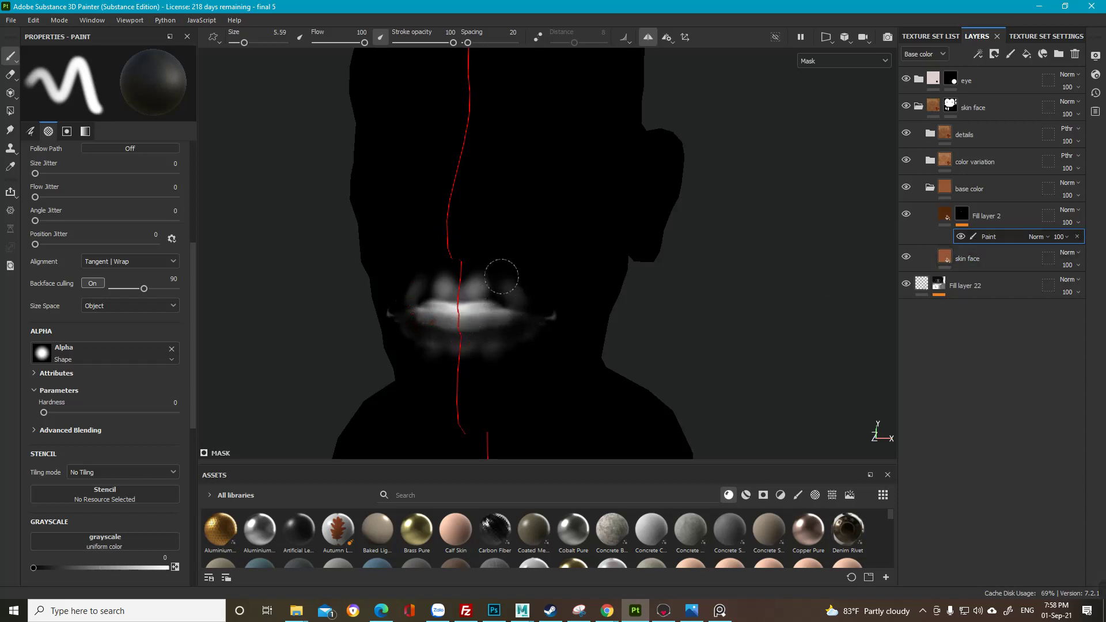
mouse_move(502, 276)
left_mouse_down()
mouse_move(458, 259)
mouse_move(474, 286)
mouse_move(544, 305)
mouse_move(553, 316)
mouse_move(540, 321)
mouse_move(551, 320)
left_mouse_up()
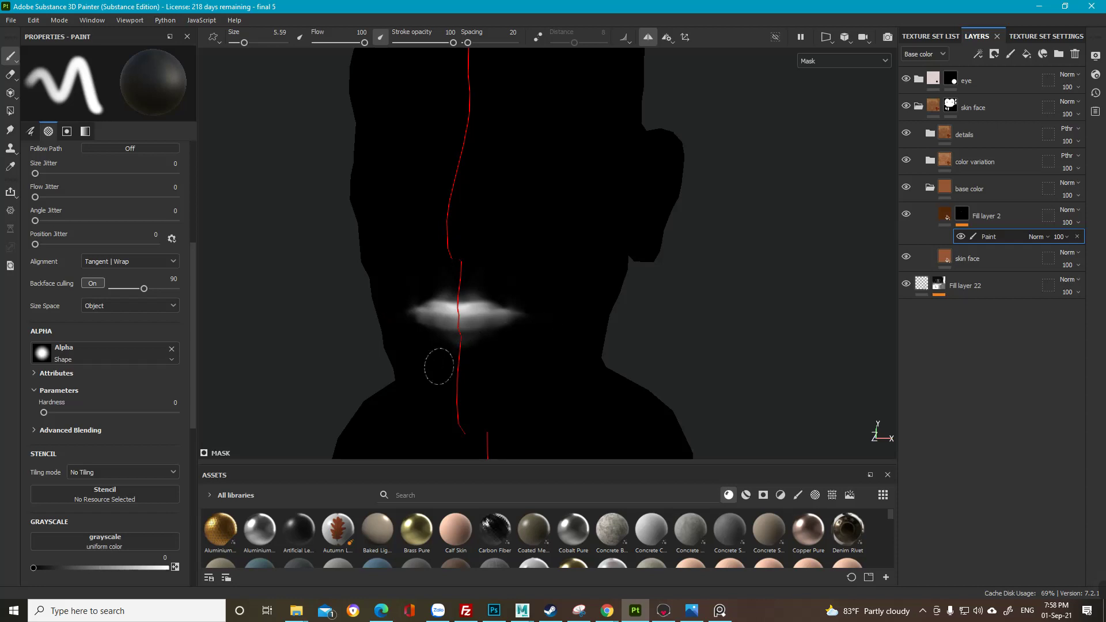
left_click_drag(489, 266, 535, 300)
left_click_drag(454, 356, 510, 331)
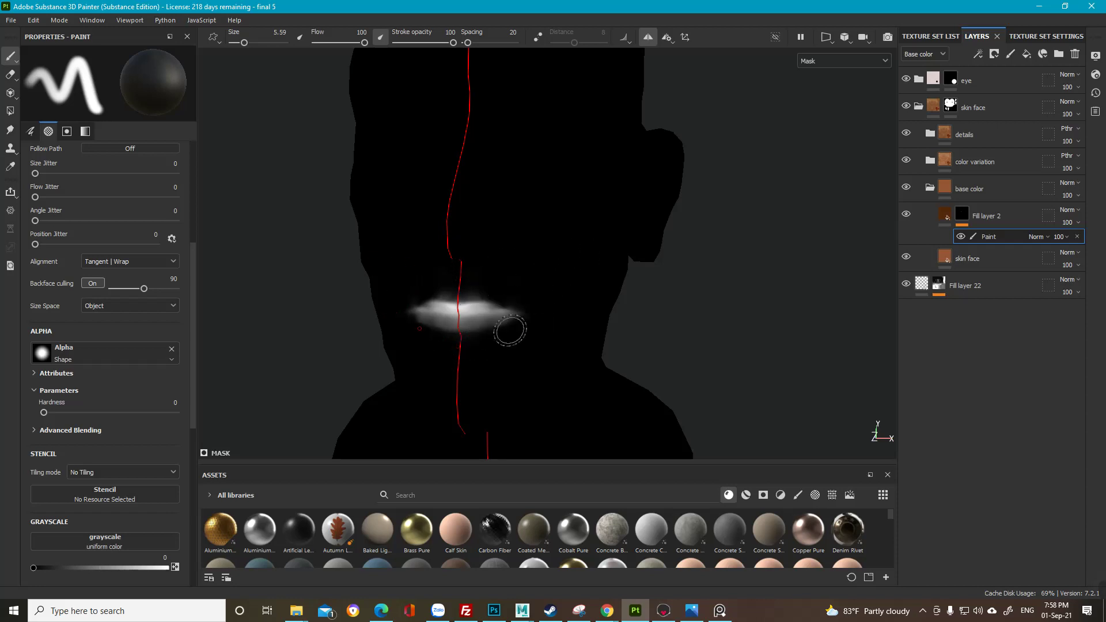
Step: Return to the material view and examine the cleaned-up lips within the whole face
left_click(962, 215, "alt")
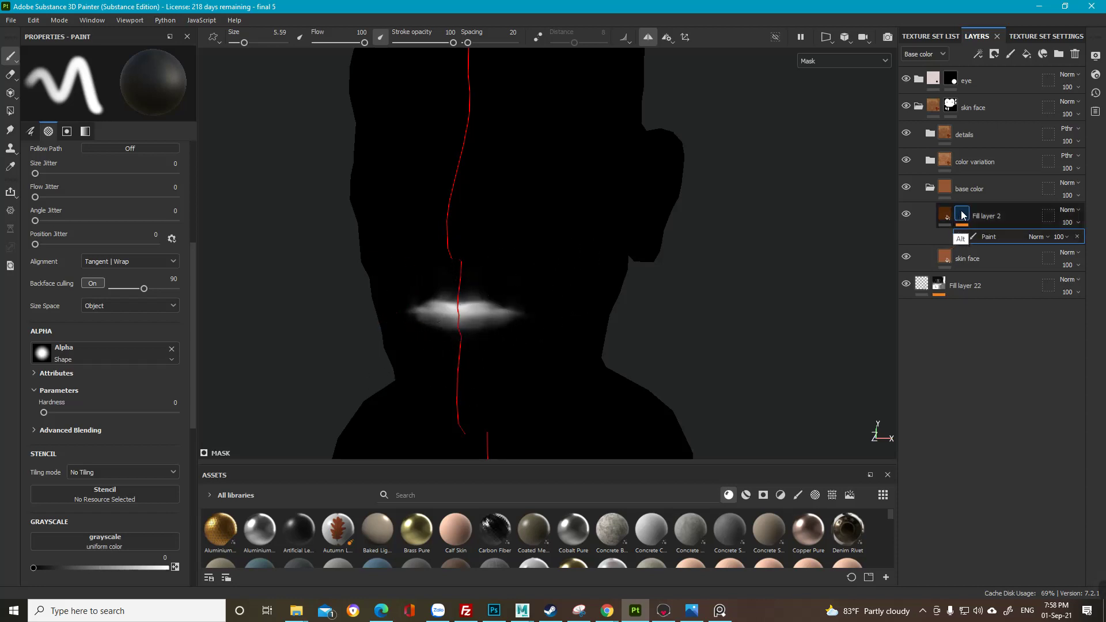
left_click(957, 220, "alt")
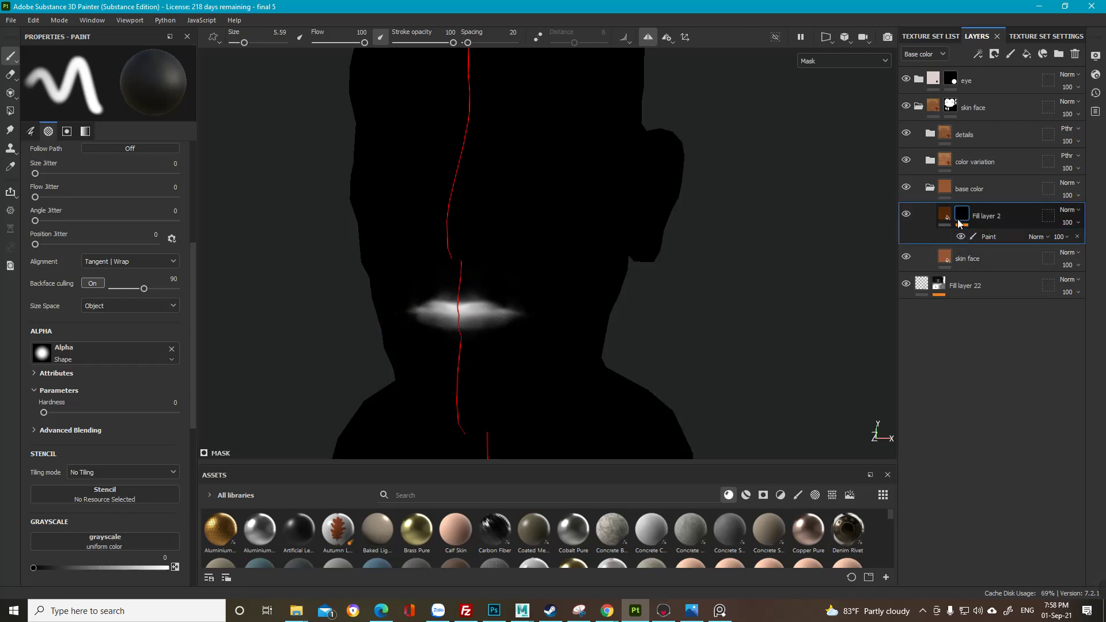
key("m")
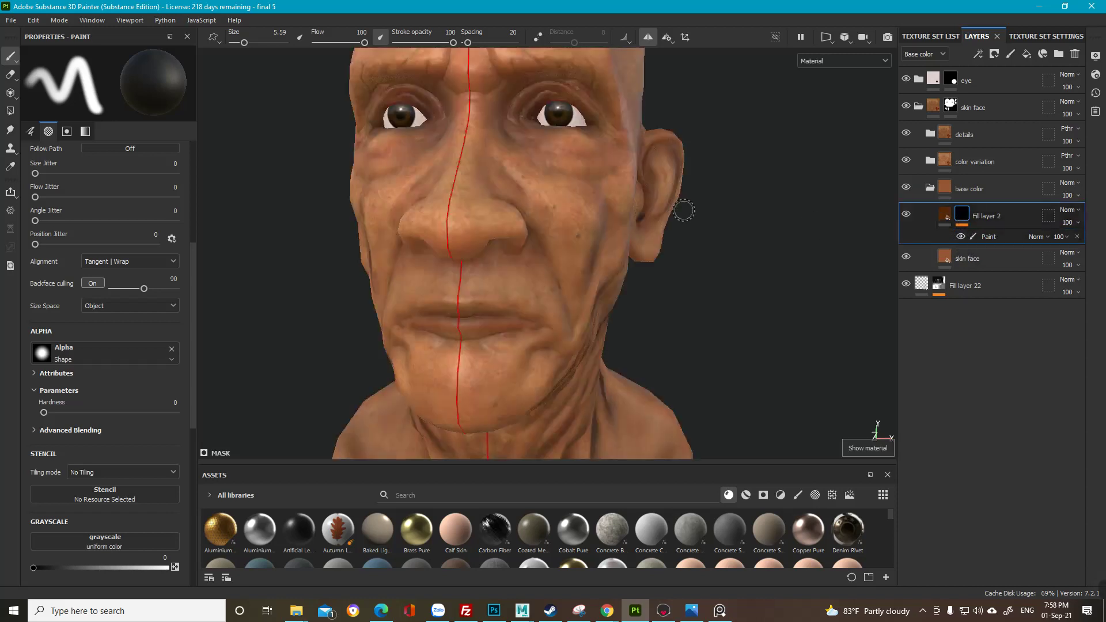
right_click_drag(706, 211, 501, 184, "alt")
left_click_drag(501, 184, 547, 181, "alt")
right_click_drag(547, 182, 710, 349, "alt")
middle_click_drag(678, 313, 643, 230, "alt")
mouse_move(632, 232)
left_mouse_down("alt")
mouse_move(521, 223)
mouse_move(548, 212)
mouse_move(482, 234)
mouse_move(819, 236)
left_mouse_up("alt")
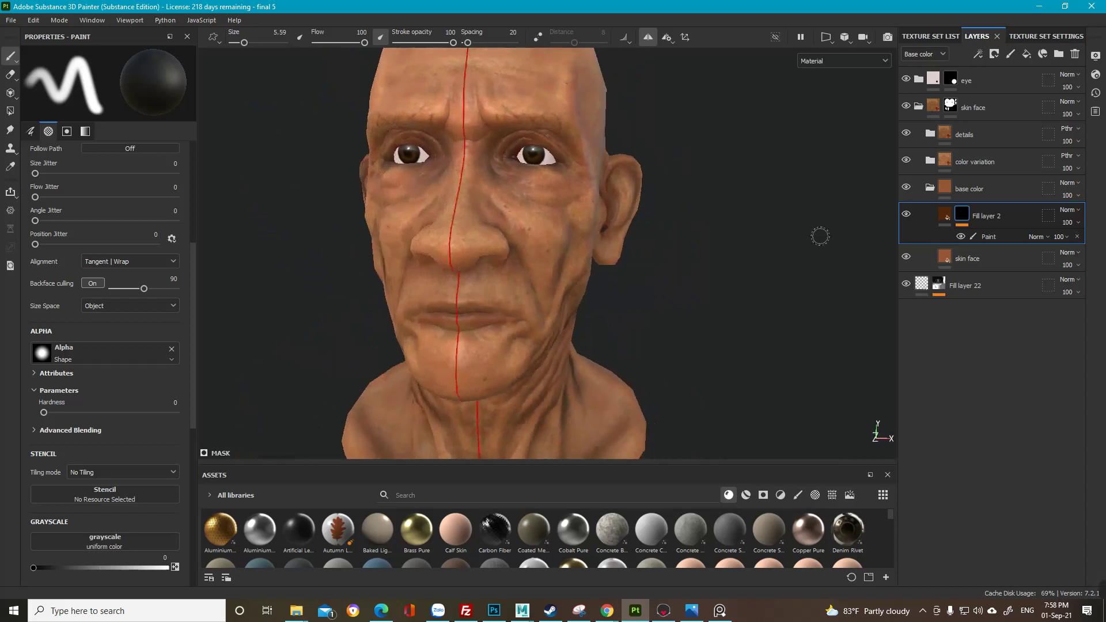
Step: Change Fill layer 2's base color to a slightly darker, more saturated brown
left_click(945, 214)
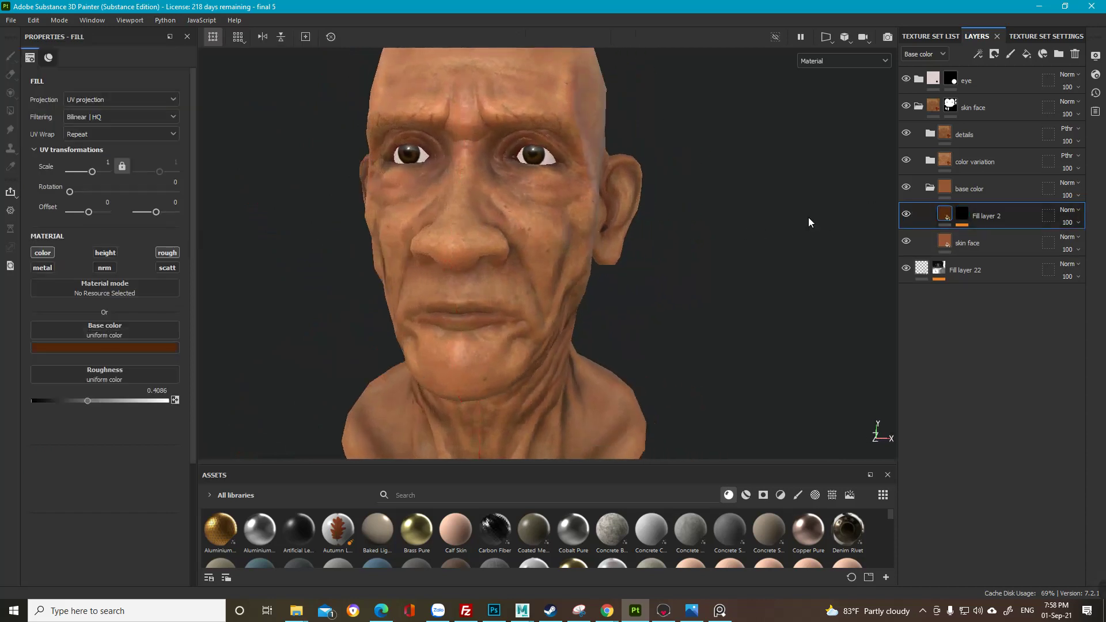
left_click(96, 349)
mouse_move(187, 428)
left_mouse_down()
mouse_move(154, 418)
mouse_move(194, 410)
mouse_move(188, 448)
mouse_move(172, 438)
left_mouse_up()
Step: Examine the whole head with the new lip color from the side and the front
left_click_drag(377, 280, 411, 270, "alt")
middle_click_drag(411, 270, 409, 290, "alt")
right_click_drag(409, 290, 306, 253, "alt")
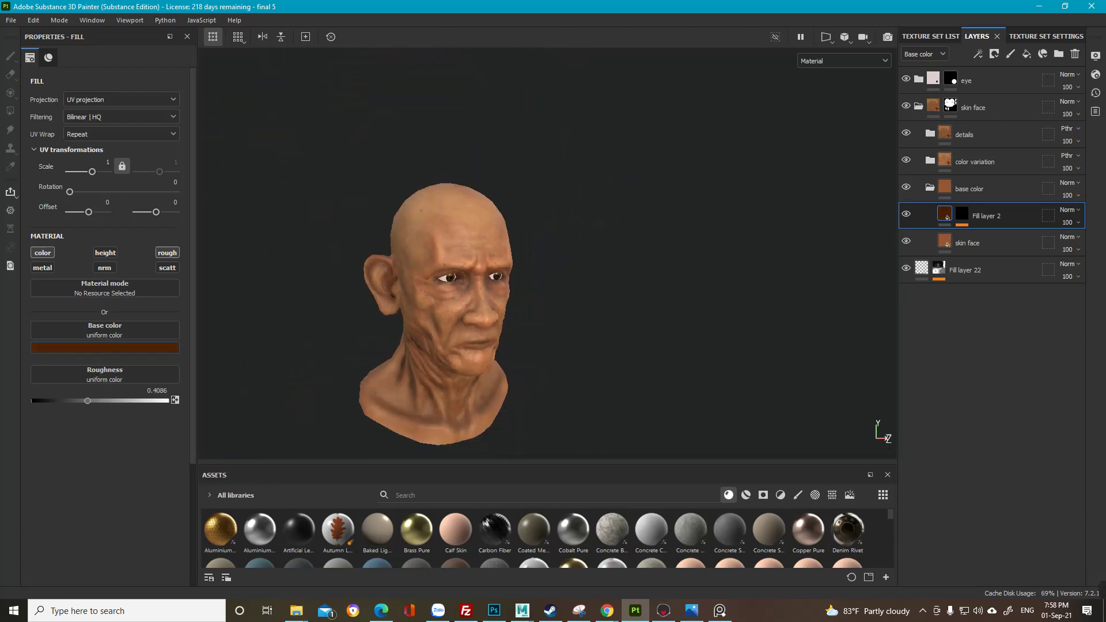
left_click_drag(306, 254, 186, 249, "alt")
middle_click_drag(393, 276, 391, 258, "alt")
right_click_drag(392, 258, 468, 342, "alt")
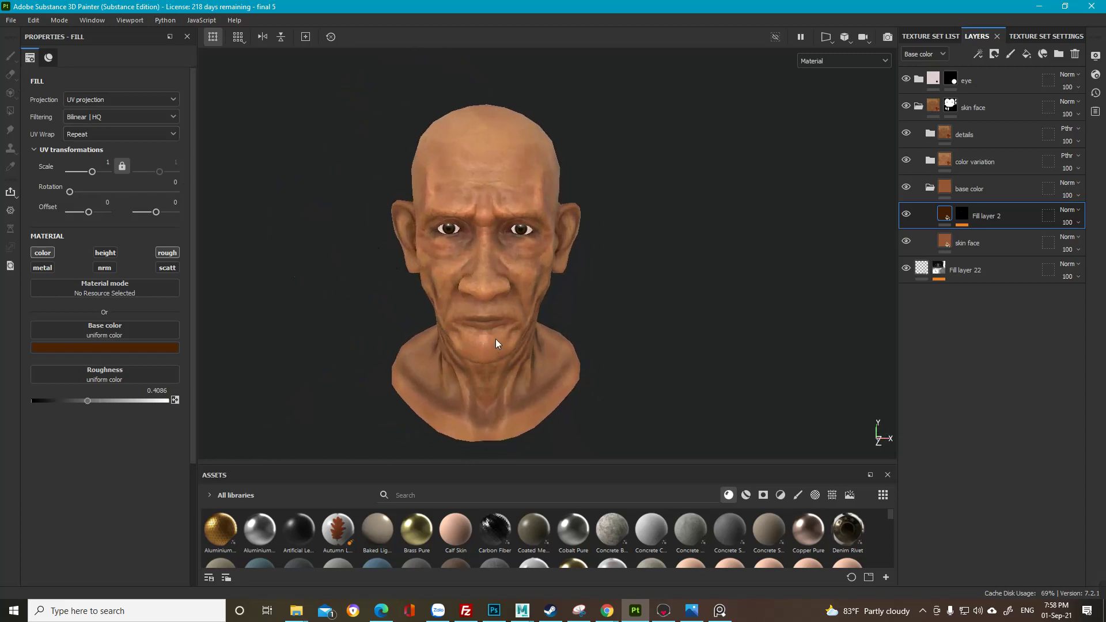
scroll(574, 352, "up", 3)
scroll(573, 349, "up", 1)
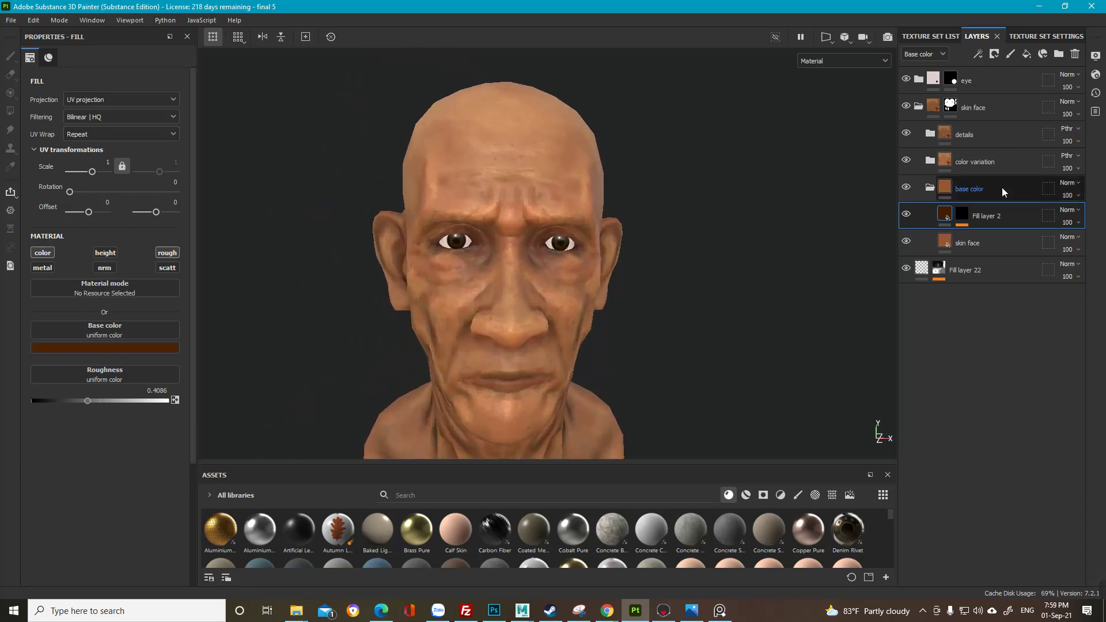
Step: Expand the color variation folder and toggle Fill layer 5's visibility to compare its effect on the face
left_click(929, 161)
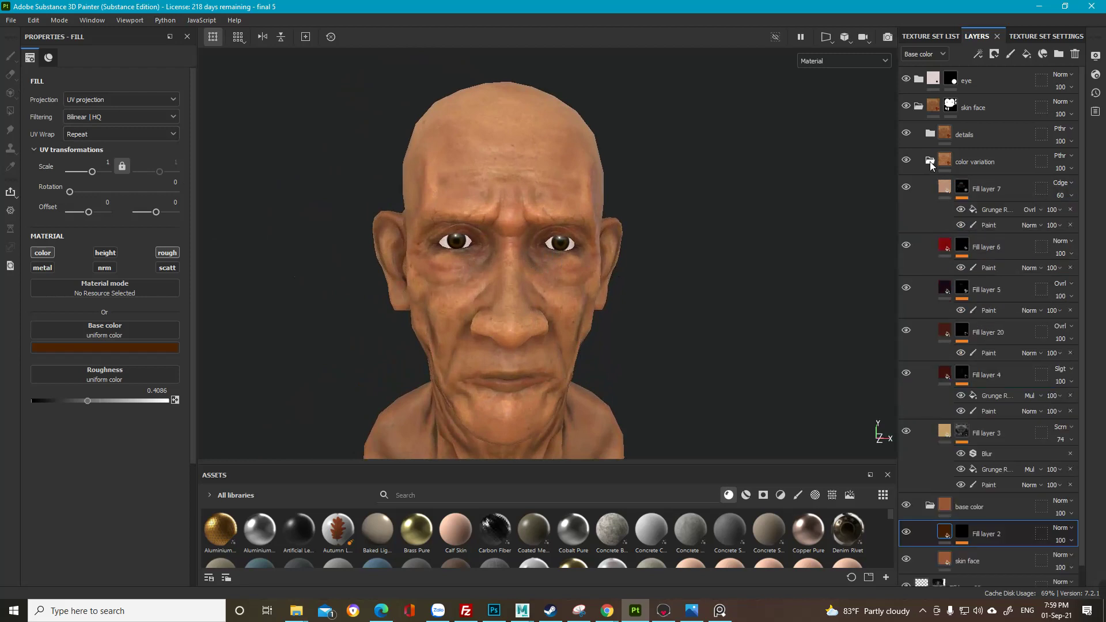
left_click(906, 287)
left_click(906, 288)
left_click(905, 288)
left_click(906, 288)
Step: Add a fill effect above the Paint effect in Fill layer 5's mask
left_click(986, 311)
mouse_move(591, 251)
left_mouse_down("alt")
mouse_move(557, 256)
mouse_move(582, 254)
left_mouse_up("alt")
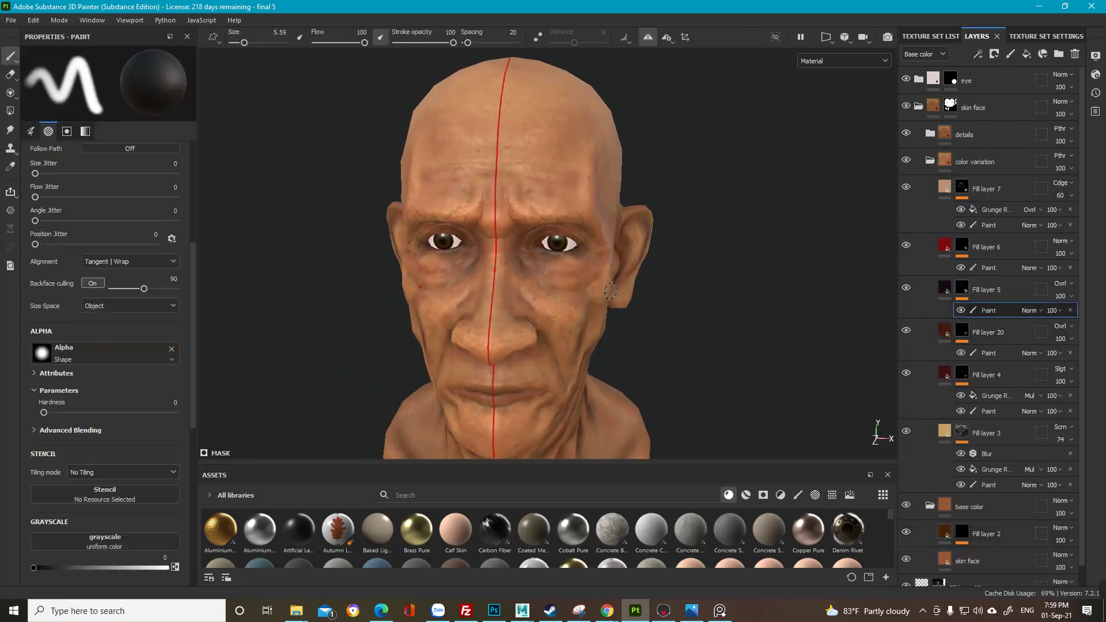
right_click(991, 310)
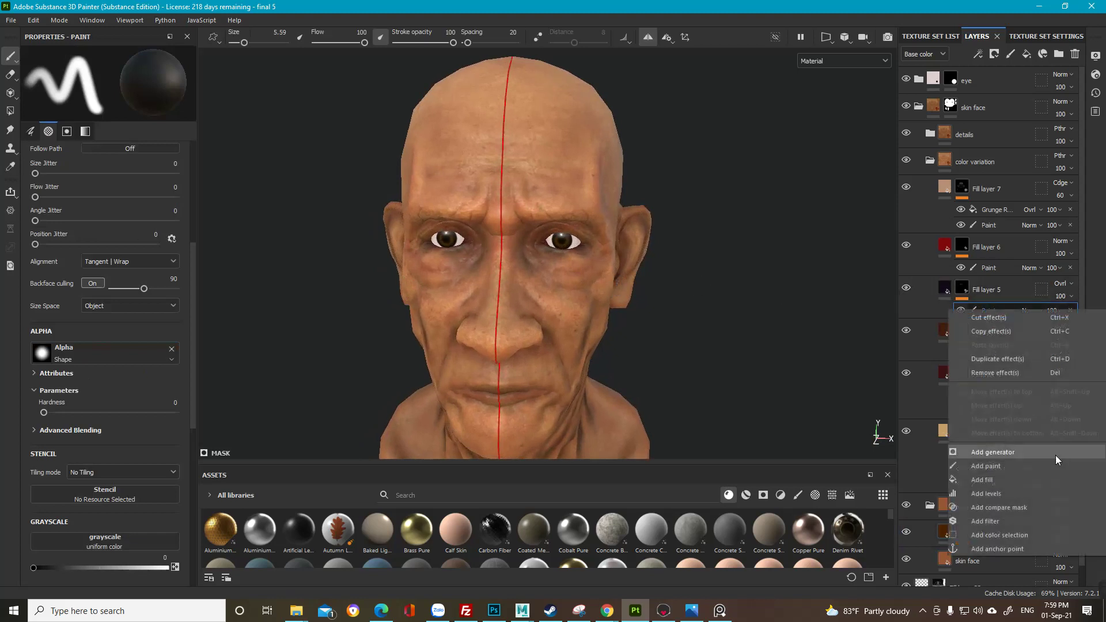
left_click(986, 480)
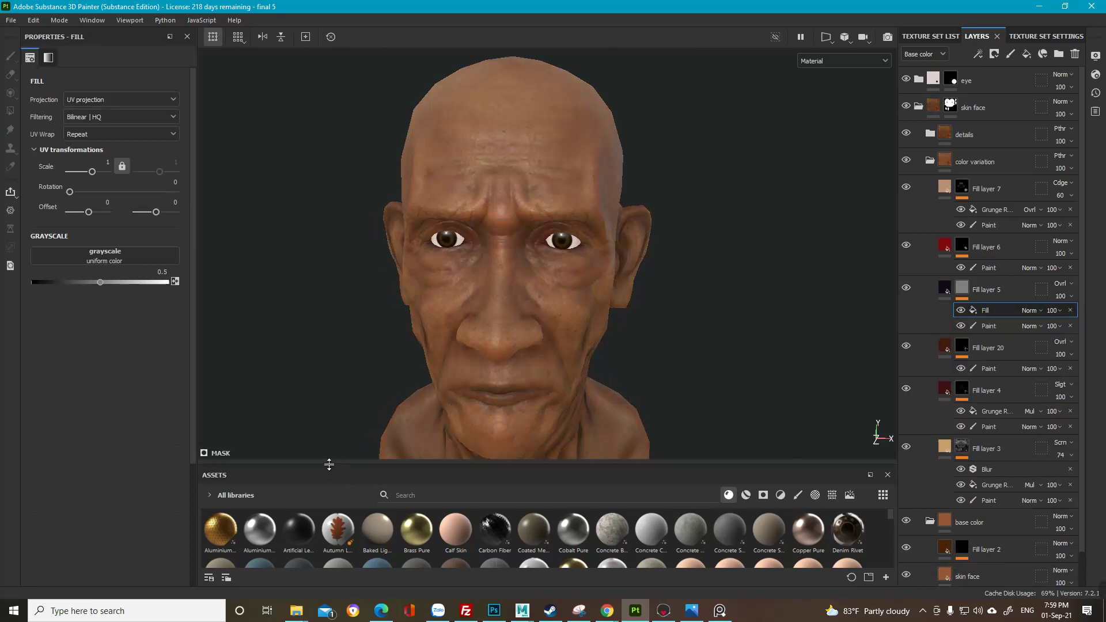
Step: Enlarge the asset shelf and browse its textures for a grunge map for Fill layer 5's mask
left_click_drag(329, 464, 328, 405)
left_click(814, 437)
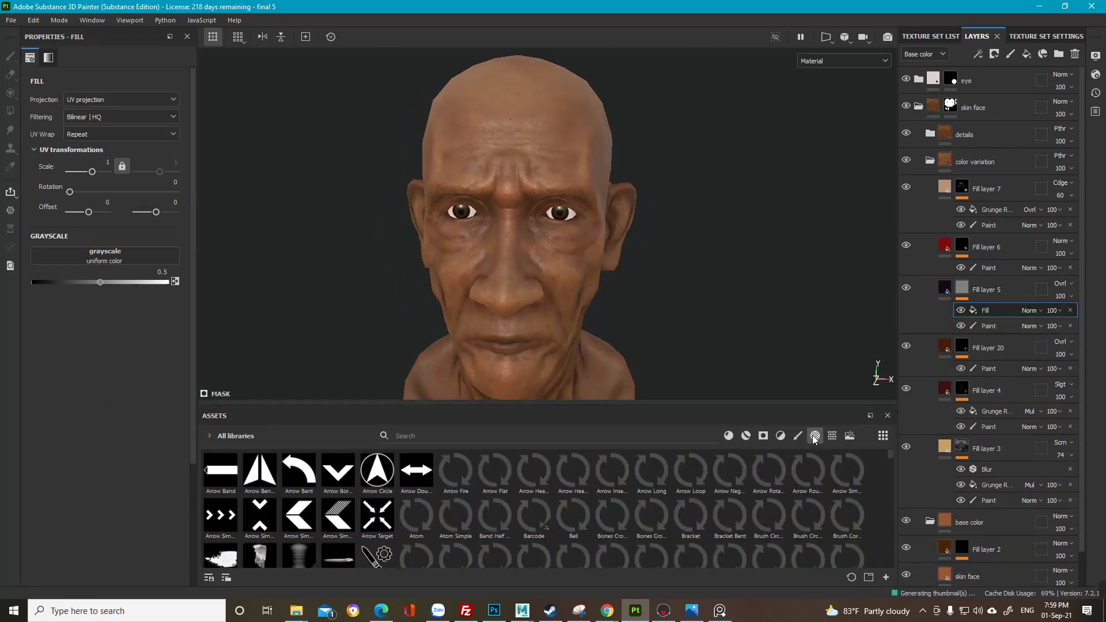
scroll(746, 490, "down", 5)
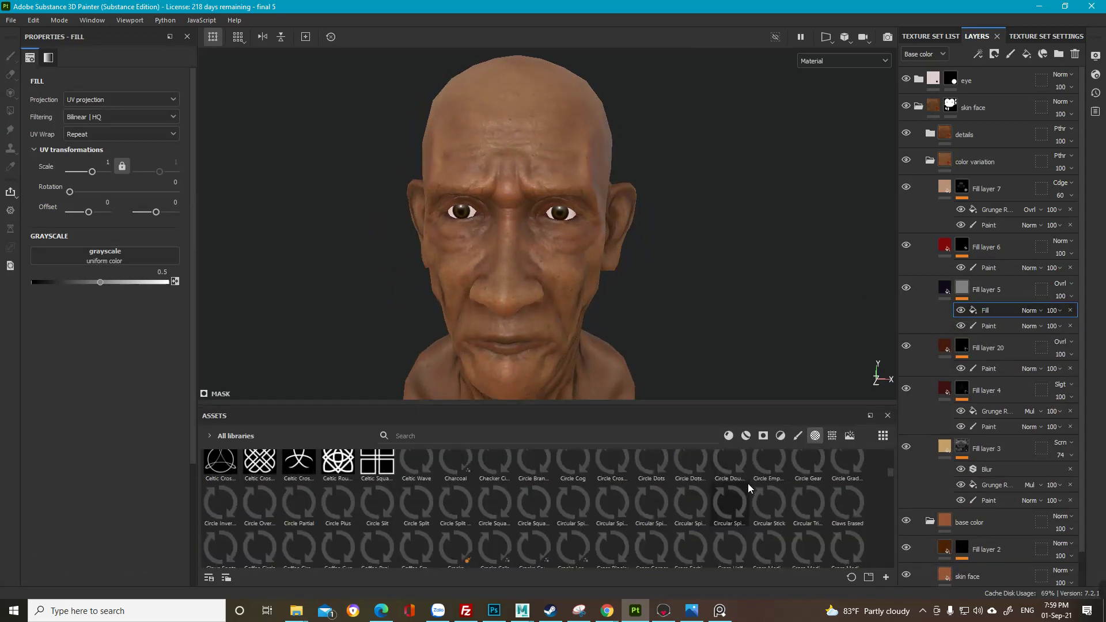
left_click(832, 438)
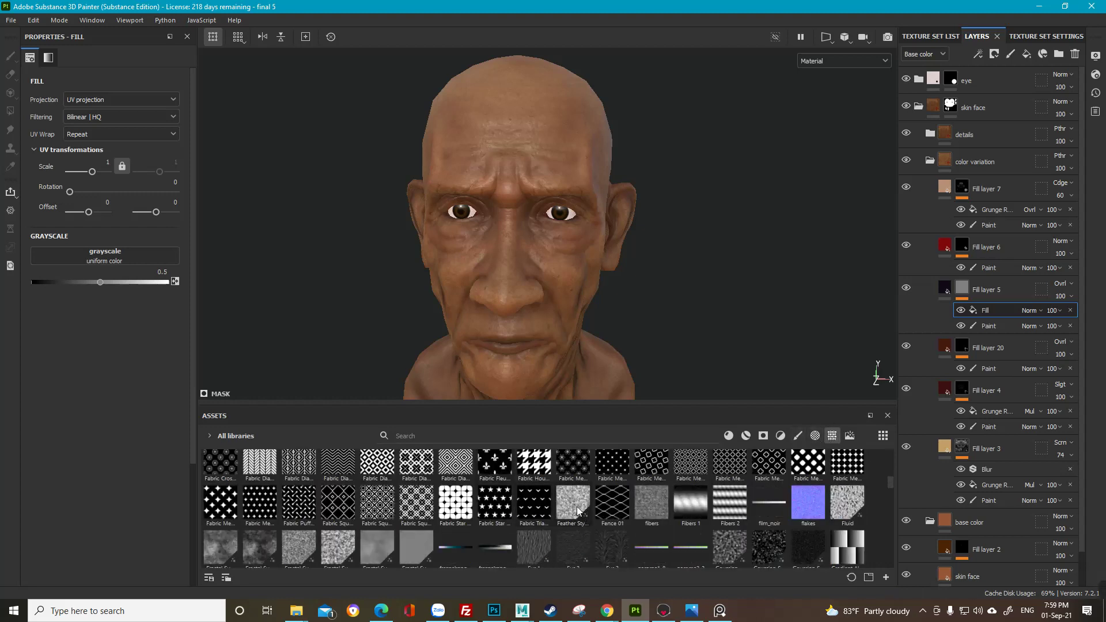
mouse_move(755, 546)
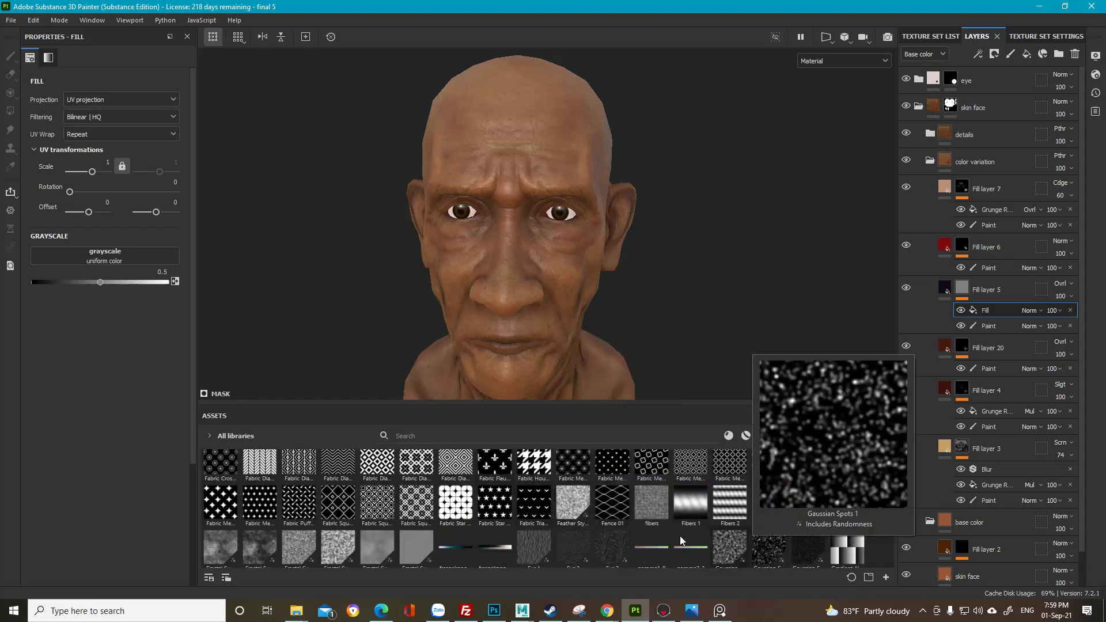
mouse_move(318, 549)
mouse_move(256, 547)
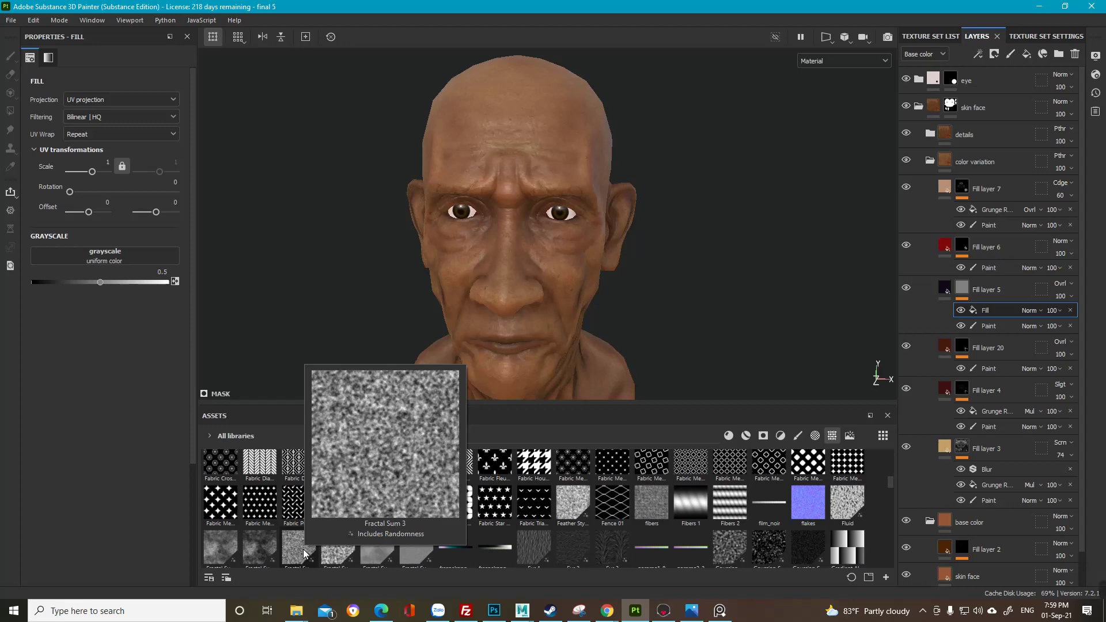
scroll(368, 541, "down", 3)
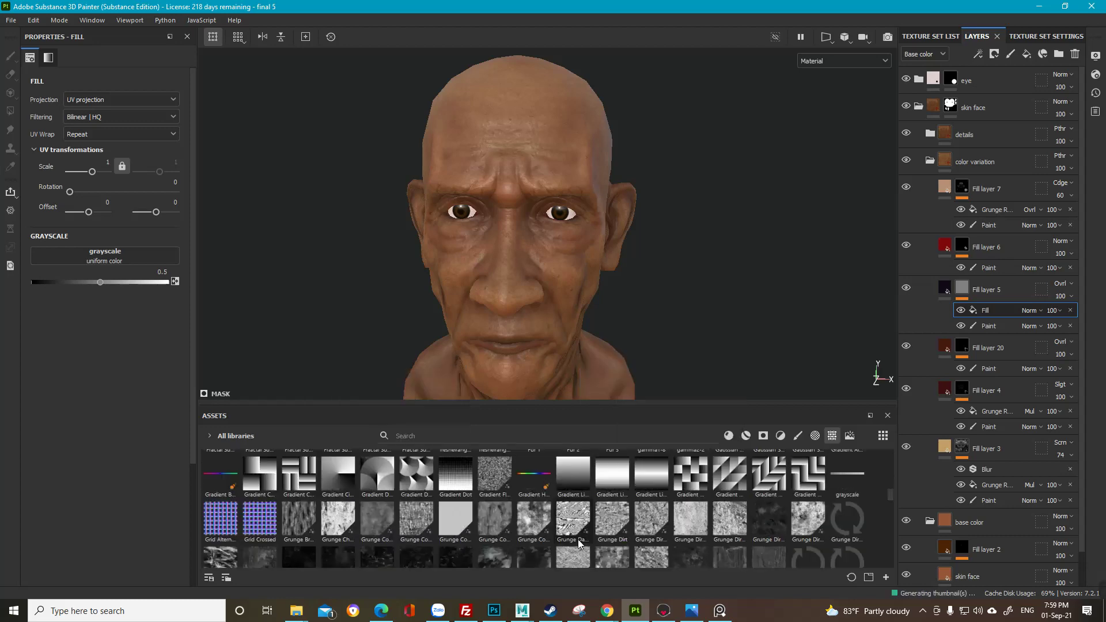
mouse_move(579, 544)
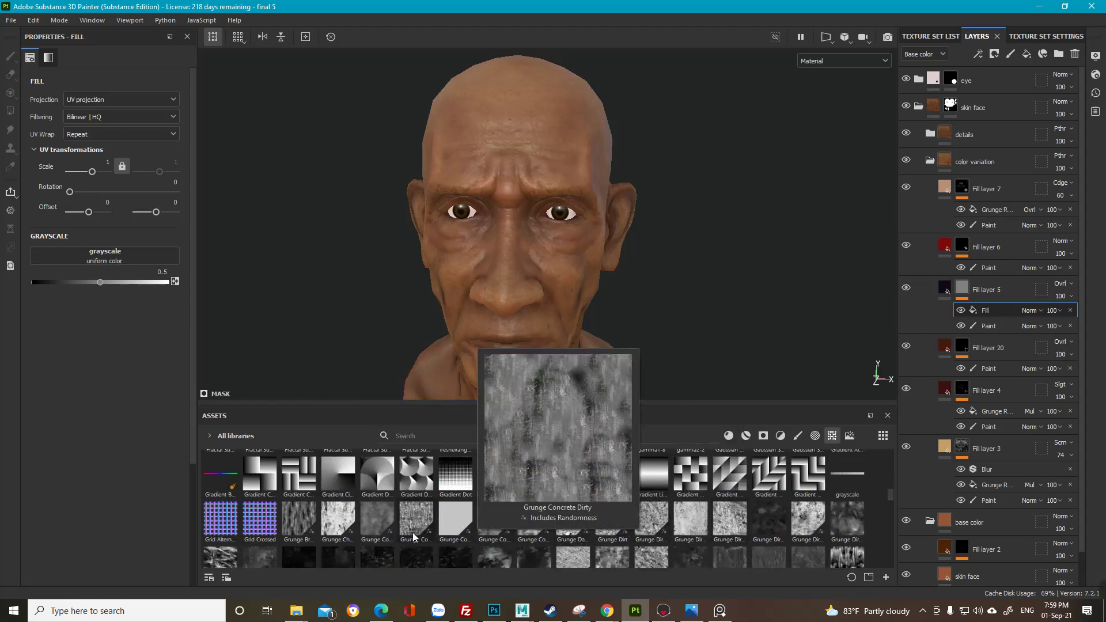
mouse_move(389, 559)
scroll(392, 553, "down", 2)
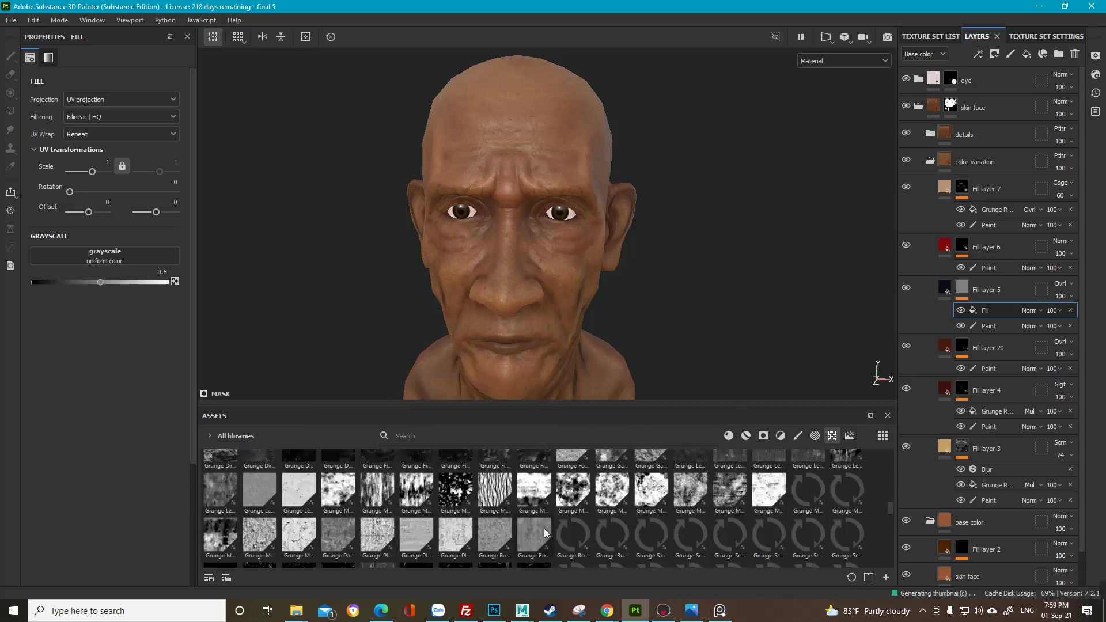
left_click_drag(569, 405, 520, 243)
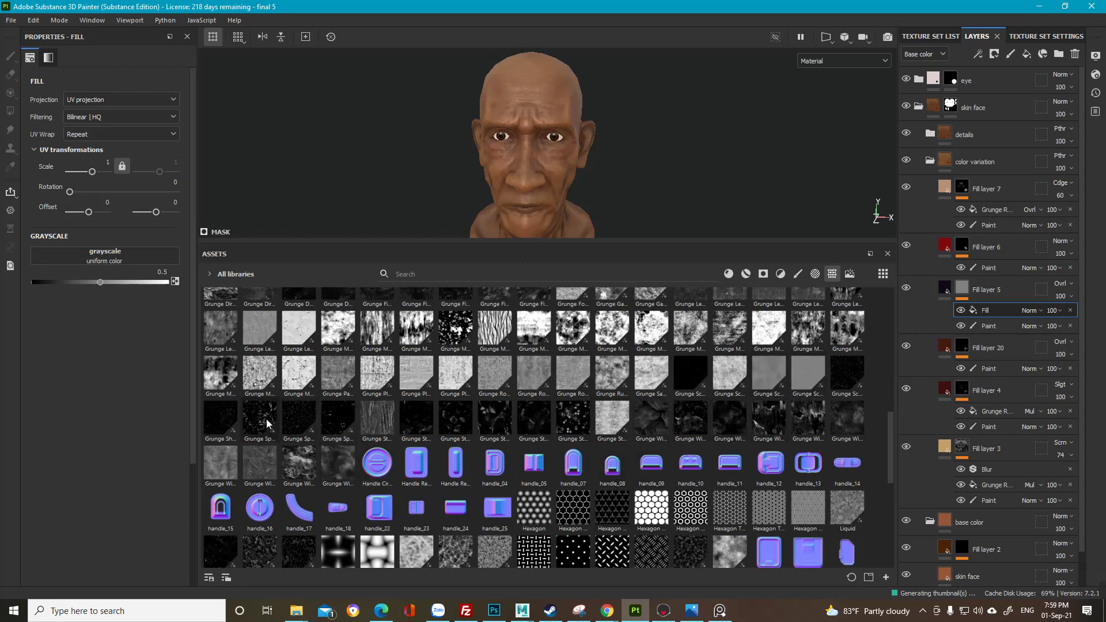
Step: Compare the available grunge textures and assign Grunge Dirt Muddy to the fill effect in Fill layer 5's mask
mouse_move(842, 420)
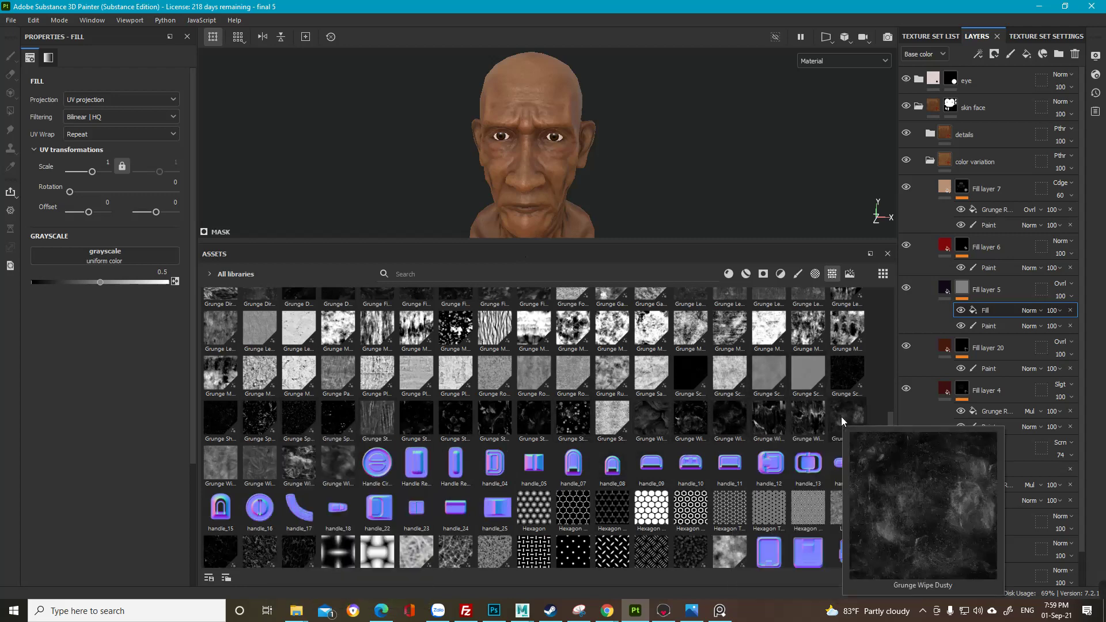
scroll(607, 478, "up", 3)
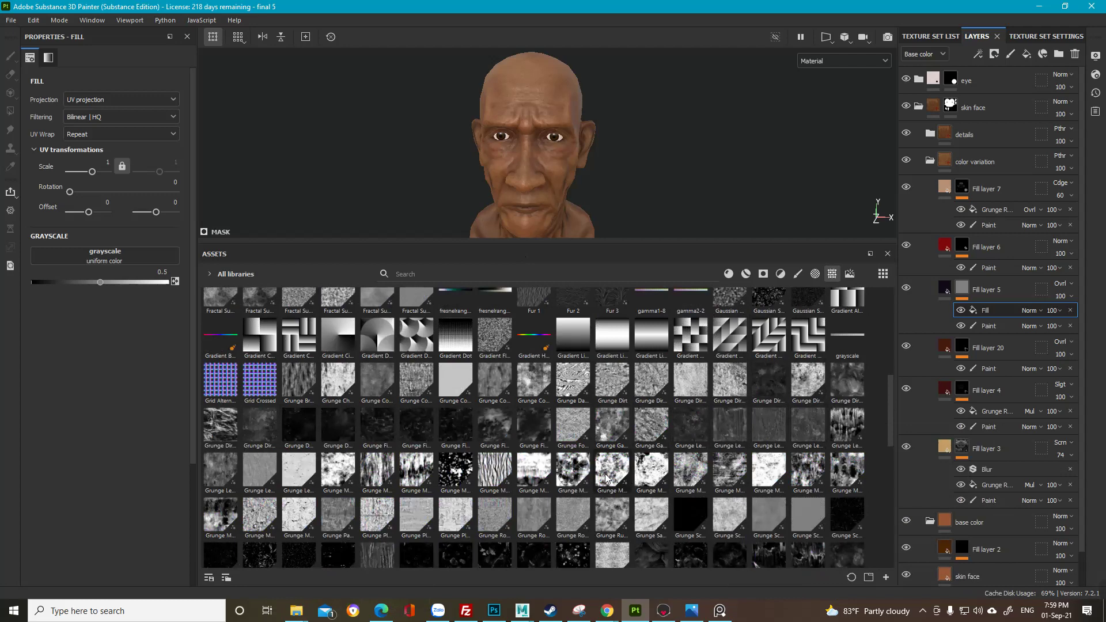
mouse_move(605, 478)
mouse_move(447, 472)
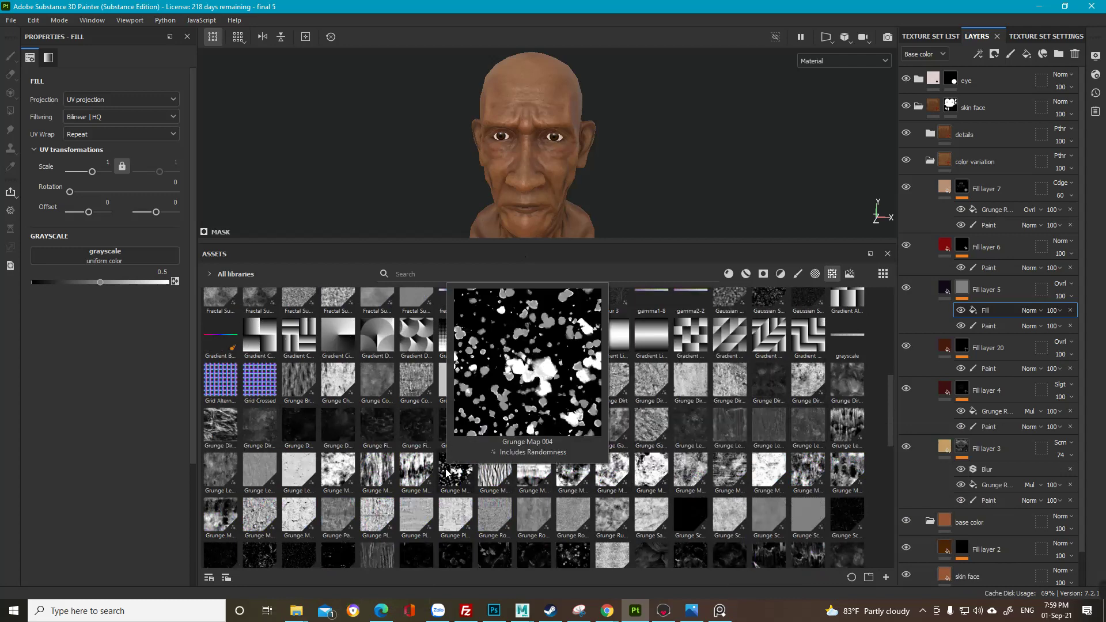
mouse_move(261, 429)
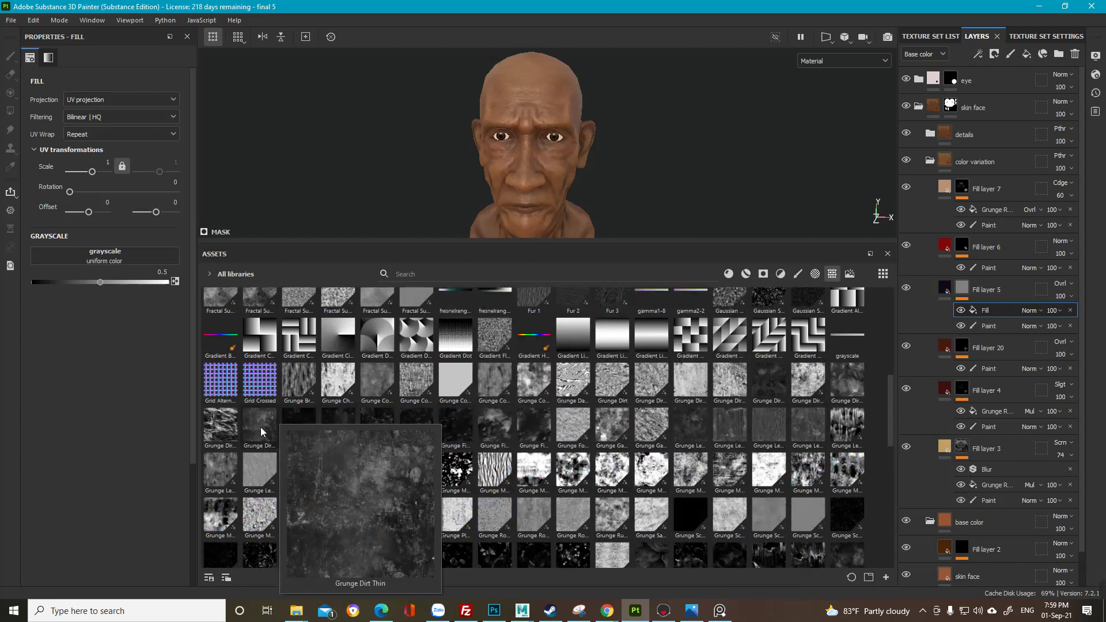
scroll(721, 423, "down", 10)
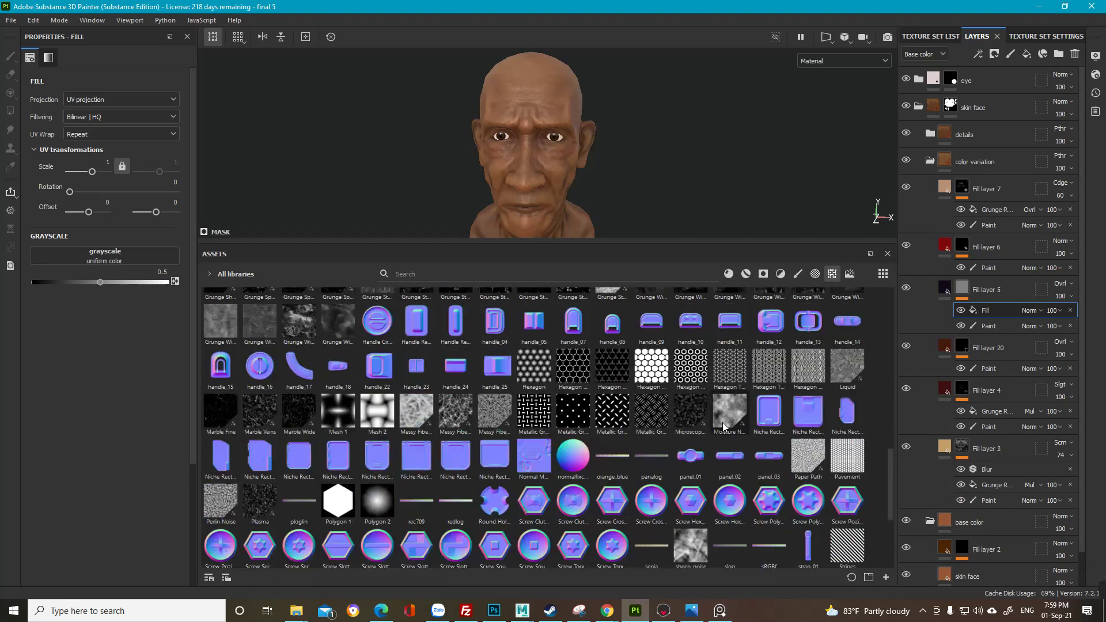
scroll(378, 459, "up", 3)
scroll(732, 468, "up", 10)
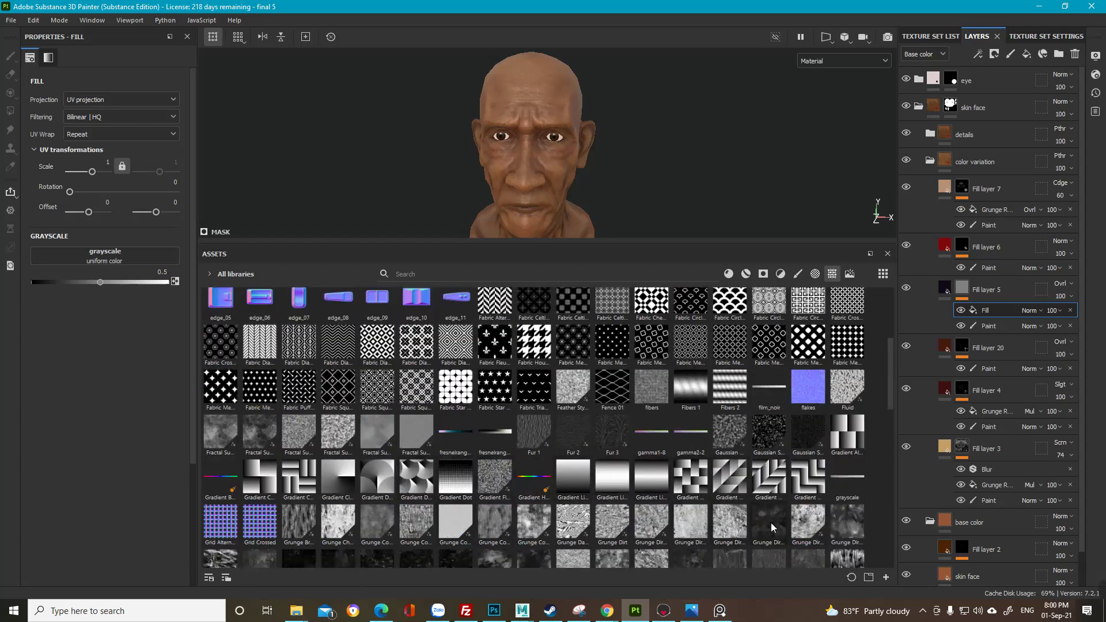
mouse_move(771, 527)
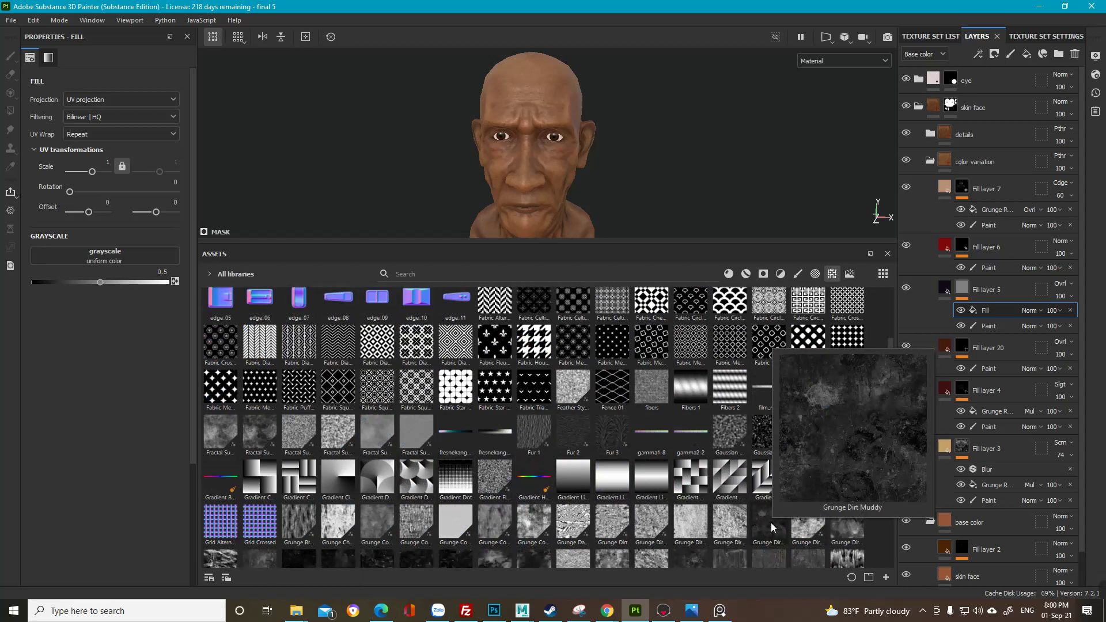
left_click_drag(771, 527, 101, 250)
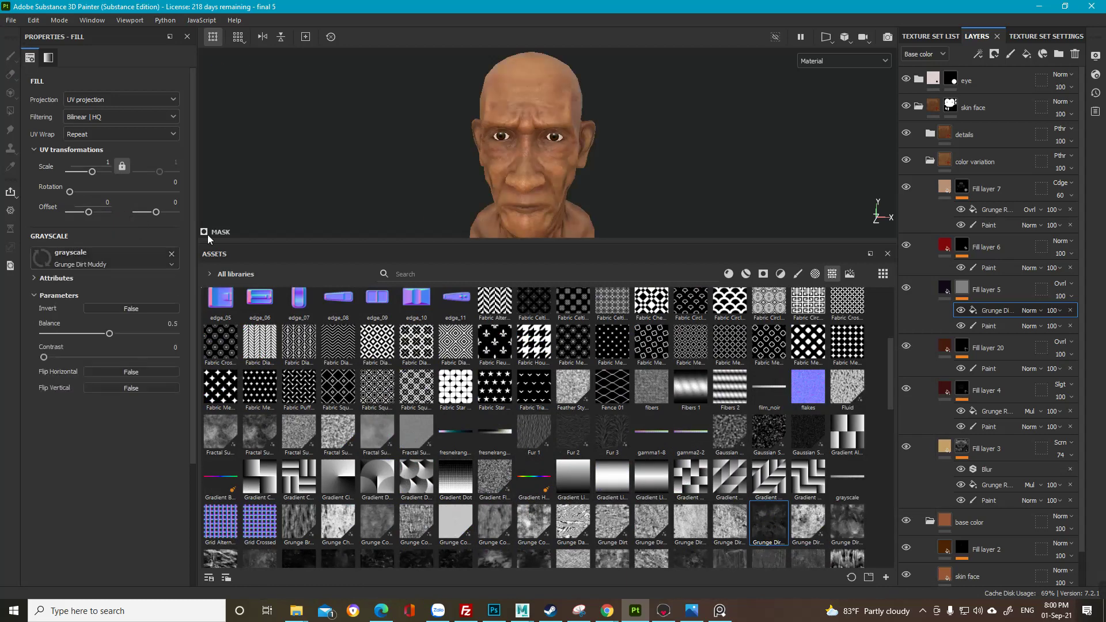
Step: Shrink the asset shelf and set the Grunge Dirt Muddy fill's blend mode to Multiply
left_click_drag(582, 244, 574, 510)
right_click_drag(517, 280, 629, 427, "alt")
left_click_drag(629, 427, 472, 238, "alt")
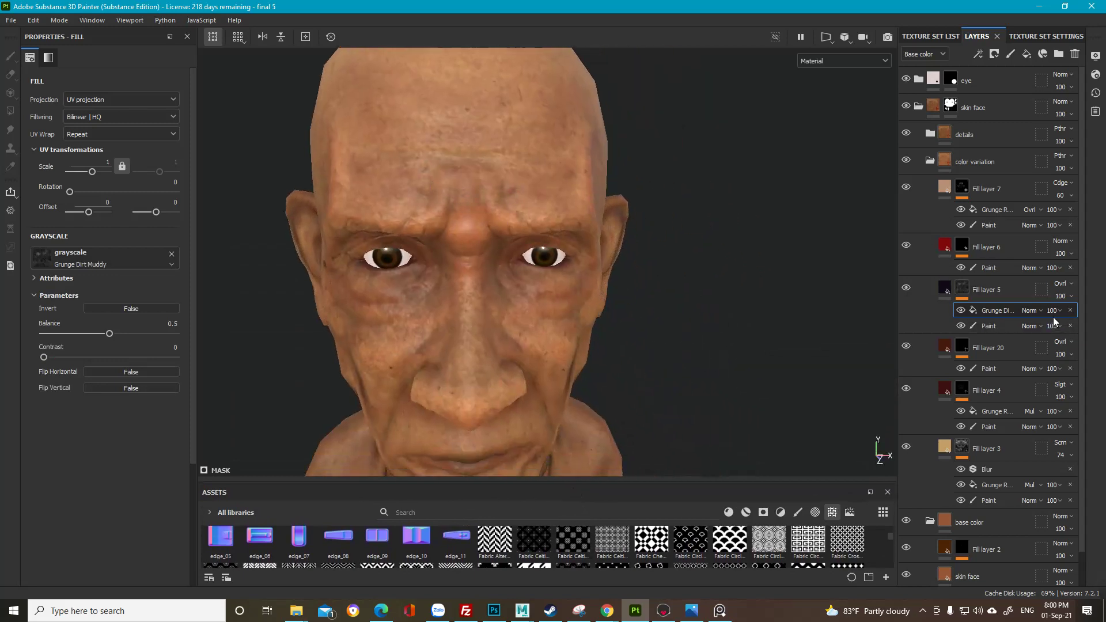
left_click(1040, 311)
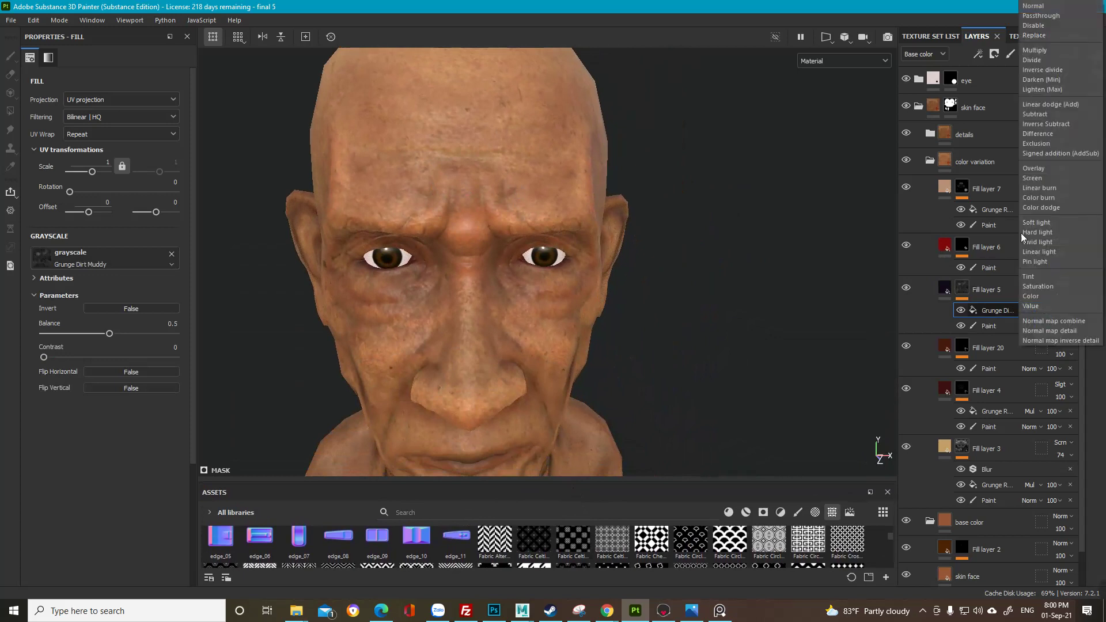
left_click(1046, 51)
Step: Toggle the Grunge Dirt Muddy fill's visibility repeatedly to compare its effect on the face
left_click_drag(619, 232, 736, 268, "alt")
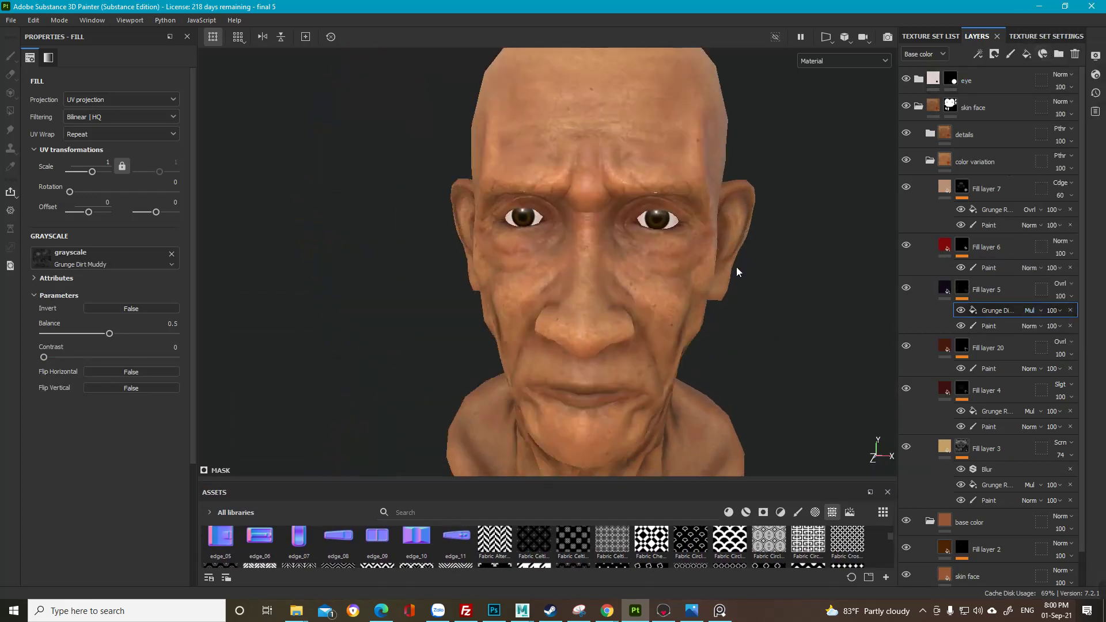
right_click_drag(736, 268, 634, 213, "alt")
left_click_drag(634, 213, 586, 231, "alt")
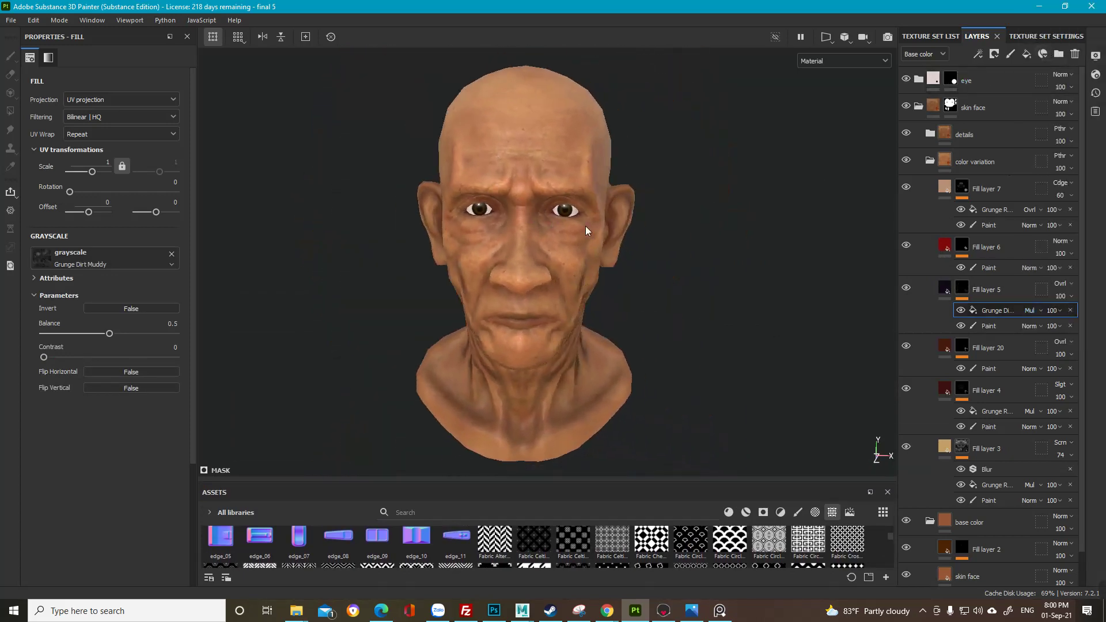
left_click(960, 311)
left_click(960, 311)
left_click(960, 311)
left_click(960, 311)
left_click(960, 311)
left_click(960, 311)
left_click(960, 311)
Step: Inspect Fill layer 5's mask and the base color channel on the head
right_click_drag(542, 206, 489, 253, "alt")
key("c")
key("c")
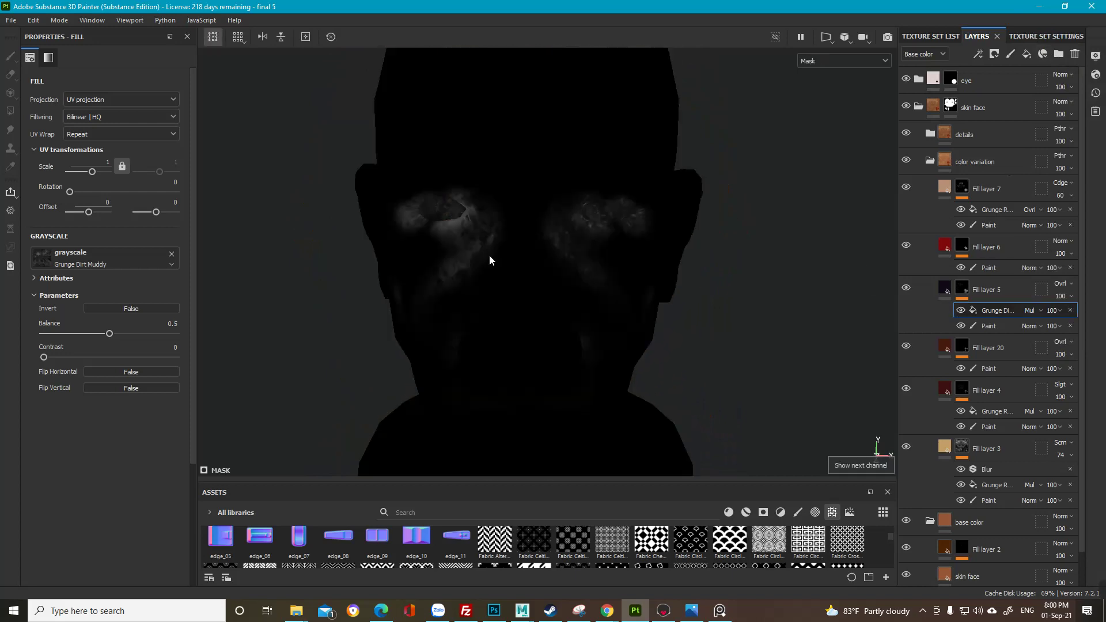
left_click_drag(482, 252, 511, 184, "alt")
right_click_drag(511, 185, 541, 161, "alt")
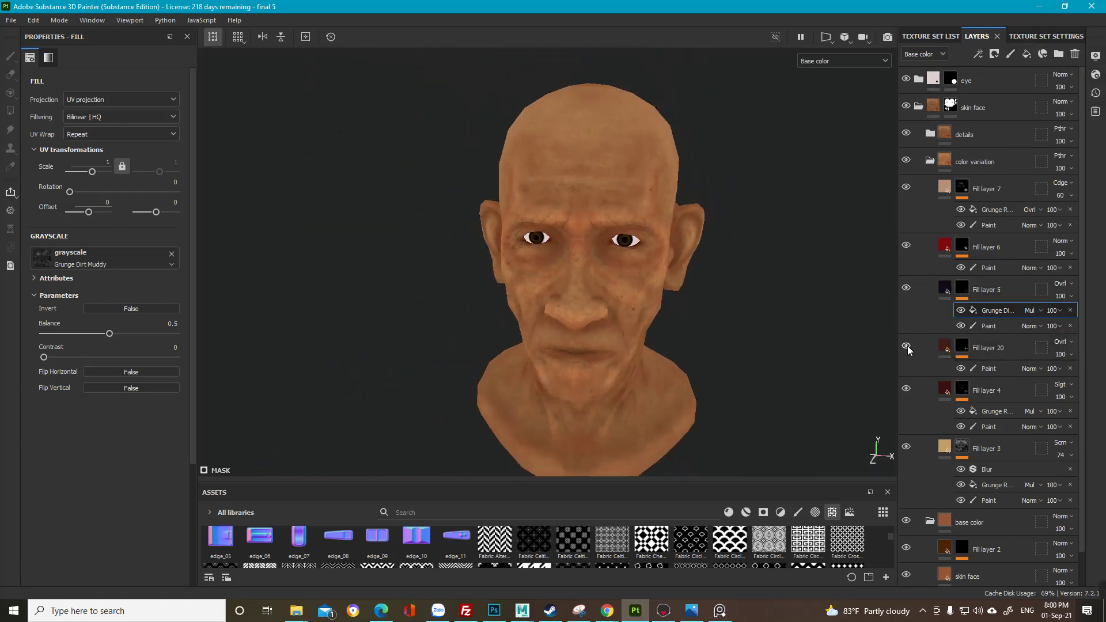
Step: Return to the material view and examine the face from several angles with the grunge fill hidden
key("m")
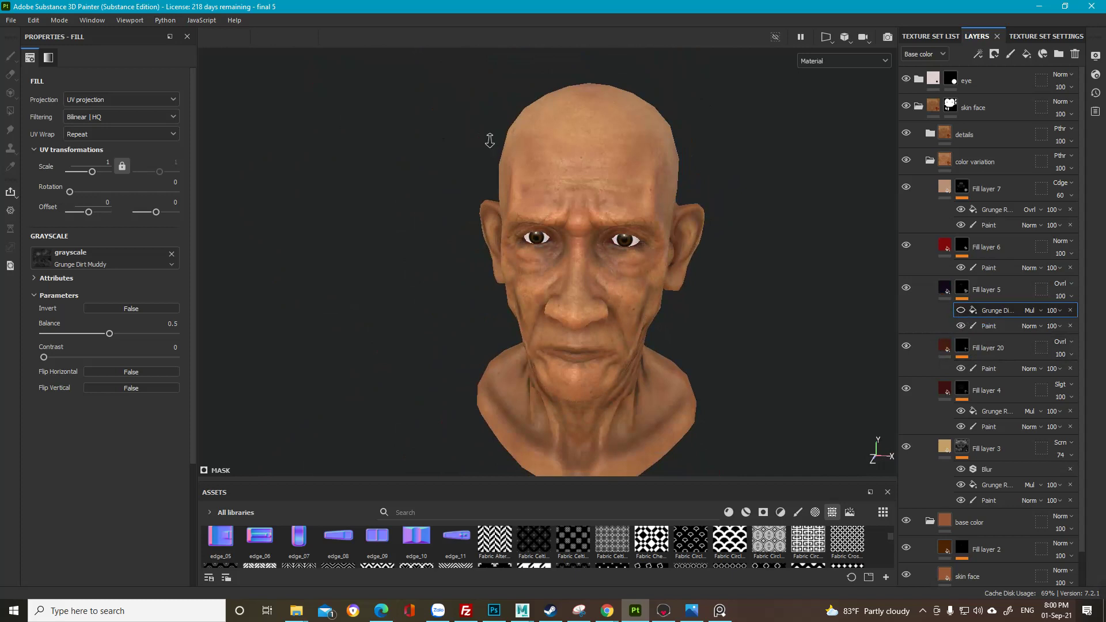
right_click_drag(490, 140, 612, 247, "alt")
left_click_drag(612, 247, 766, 276, "alt")
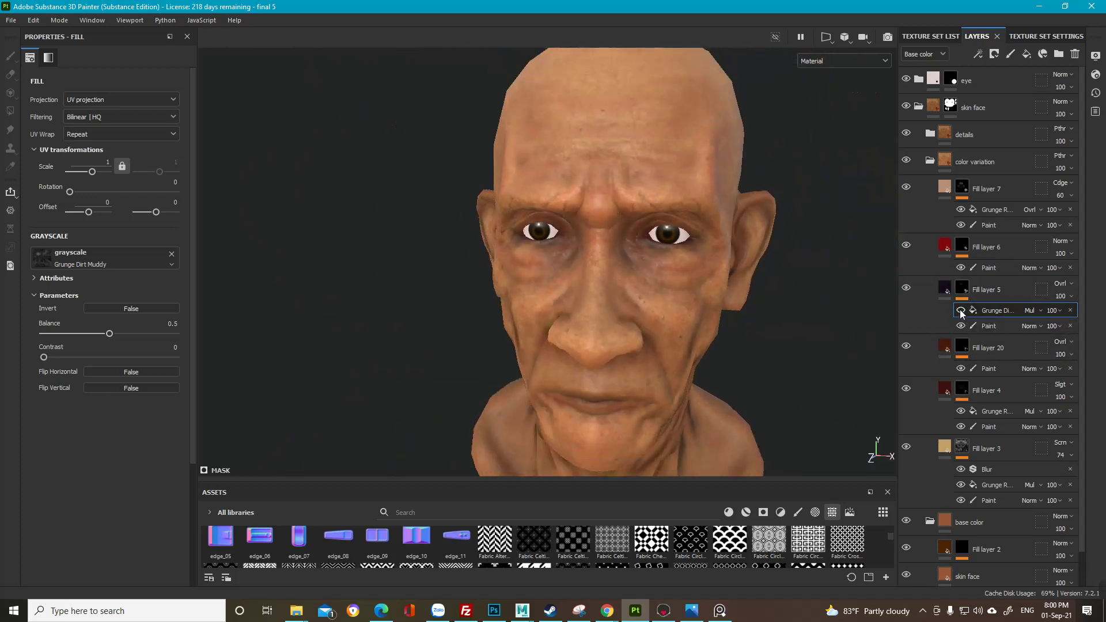
right_click_drag(770, 306, 706, 269, "alt")
left_click_drag(706, 269, 838, 283, "alt")
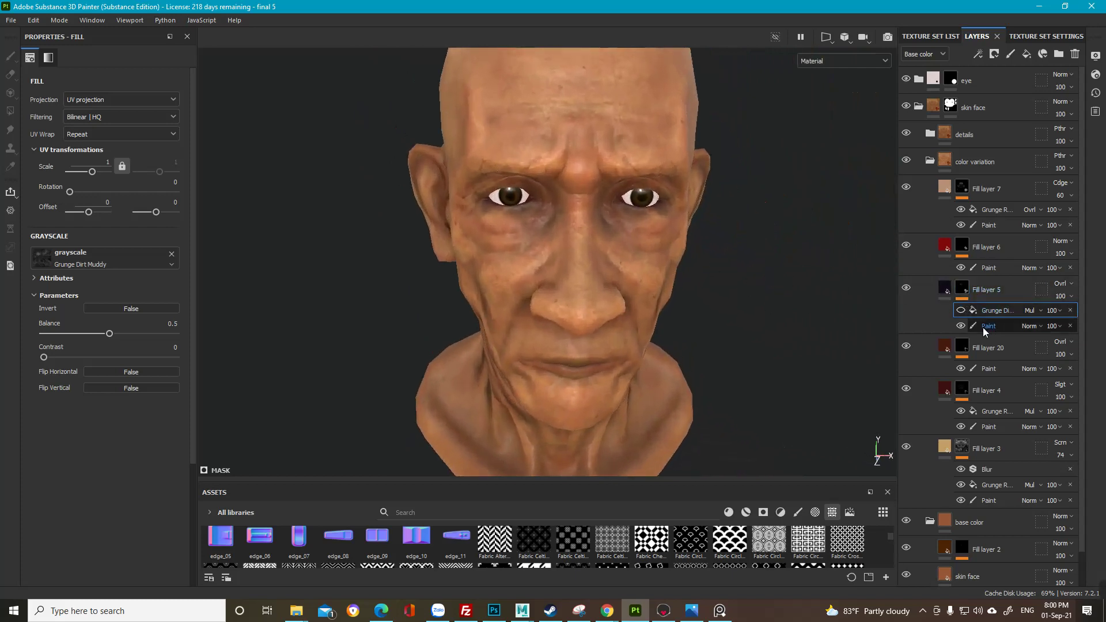
Step: Display Fill layer 5's mask and set the brush's size jitter to 94, flow jitter to 93, angle jitter to 180 and position jitter to 100
left_click(983, 326)
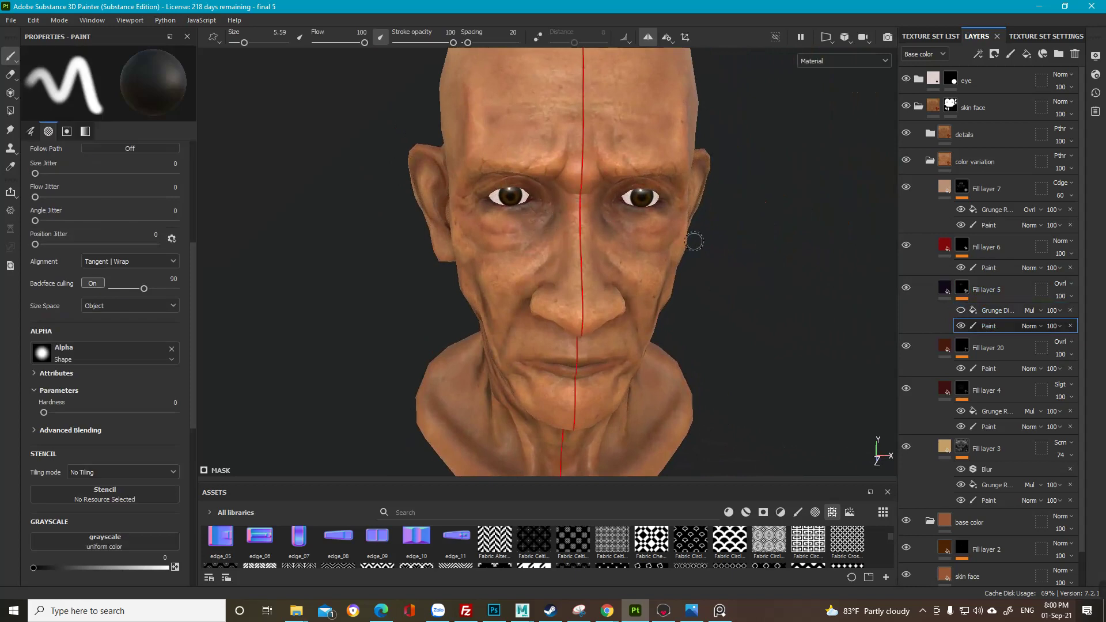
left_click(962, 286, "alt")
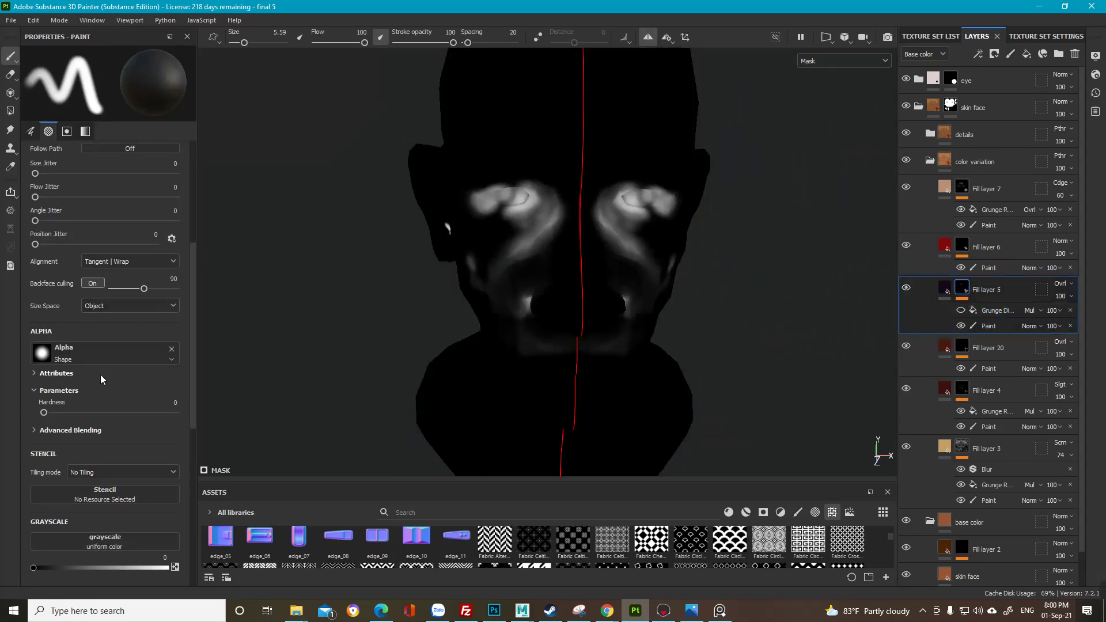
scroll(111, 321, "up", 2)
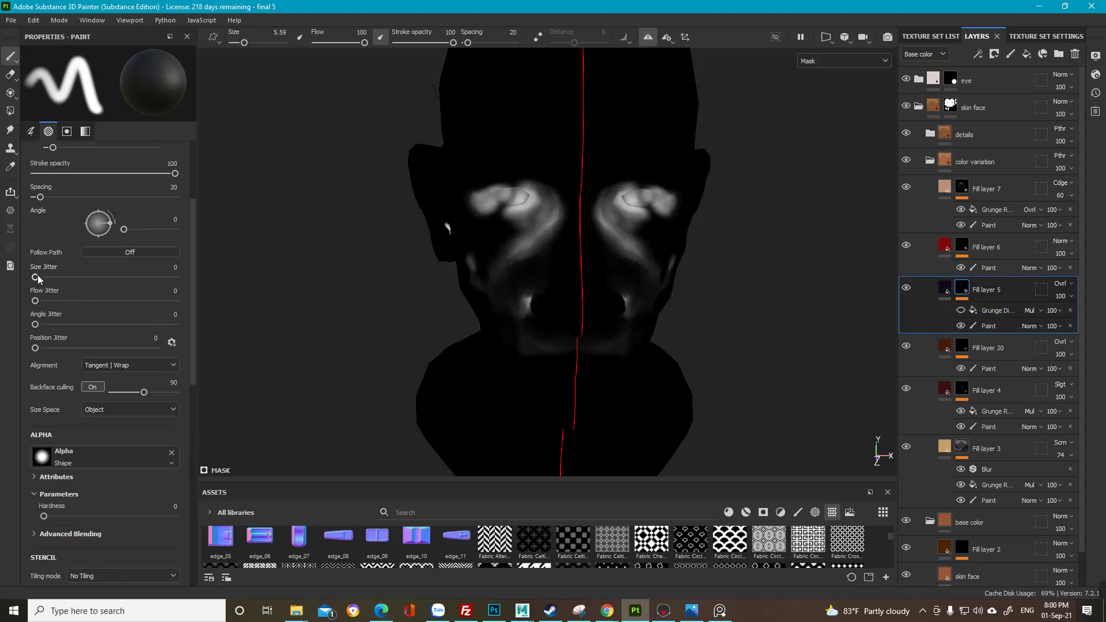
left_click_drag(37, 277, 167, 277)
left_click_drag(35, 300, 164, 301)
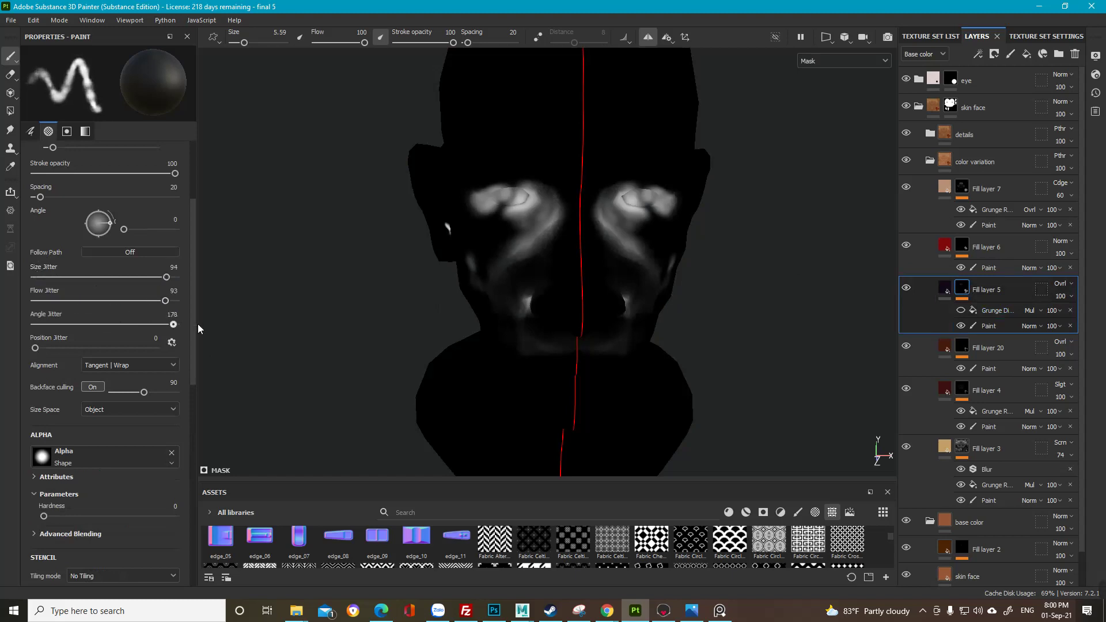
left_click_drag(35, 347, 156, 348)
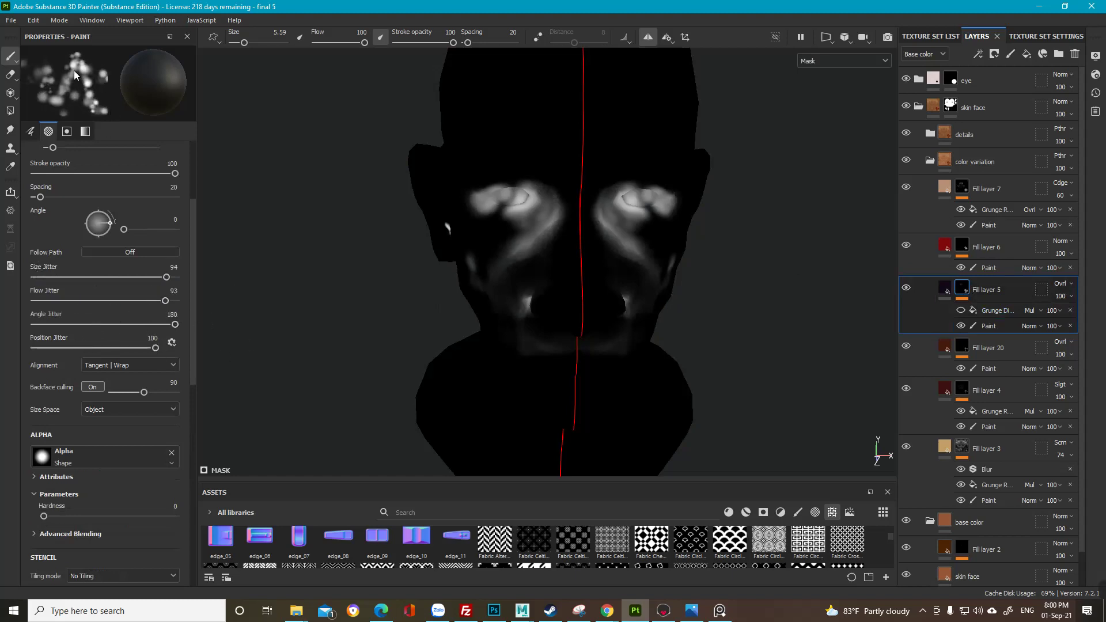
Step: Reduce the brush size to 3.81 and select the Paint effect in Fill layer 5's mask
right_click_drag(551, 298, 542, 297, "ctrl")
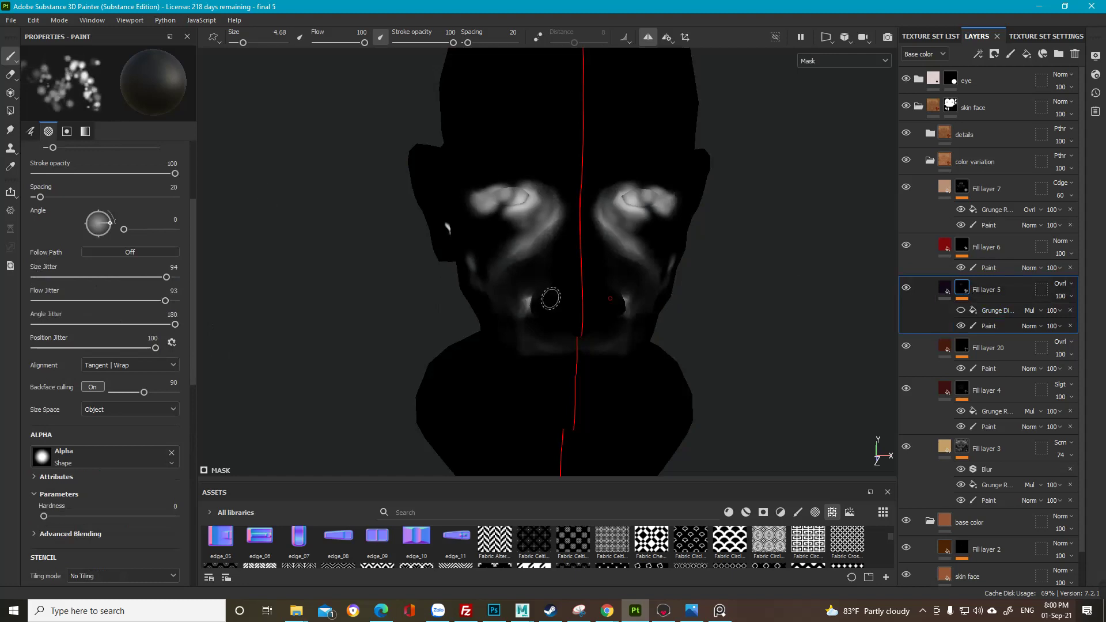
right_click_drag(539, 209, 507, 218, "ctrl")
key("]")
key("]")
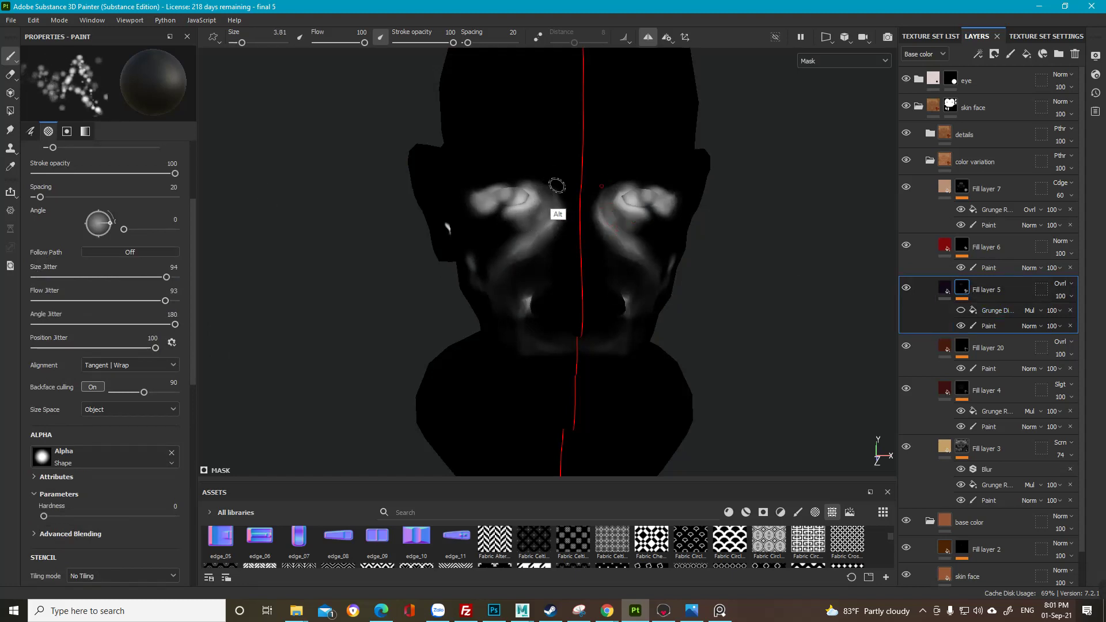
scroll(557, 190, "up", 1)
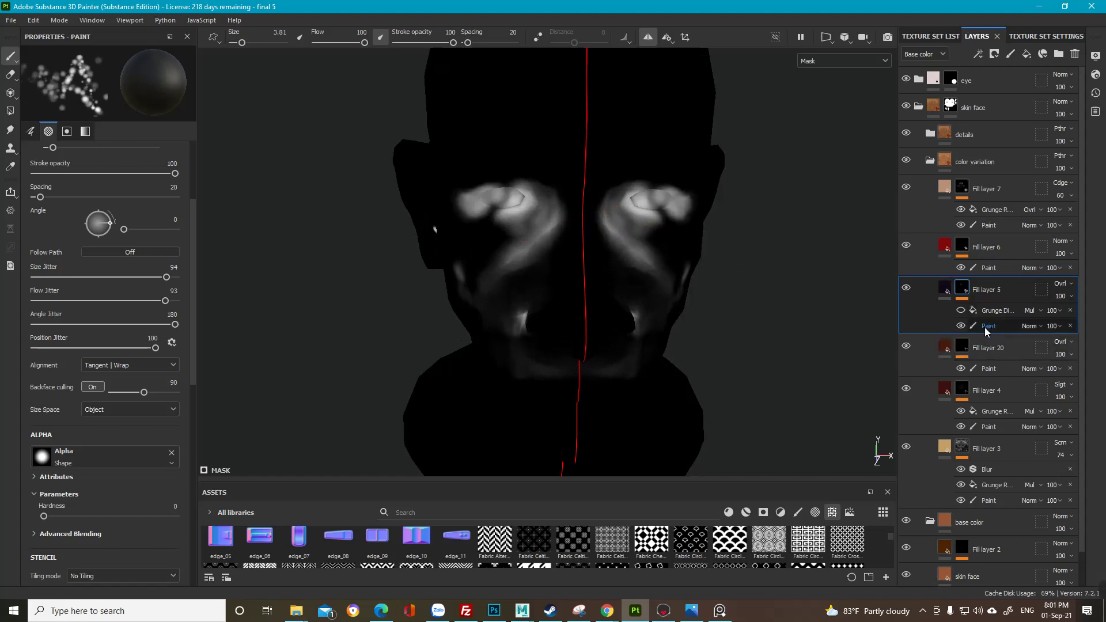
left_click(996, 311)
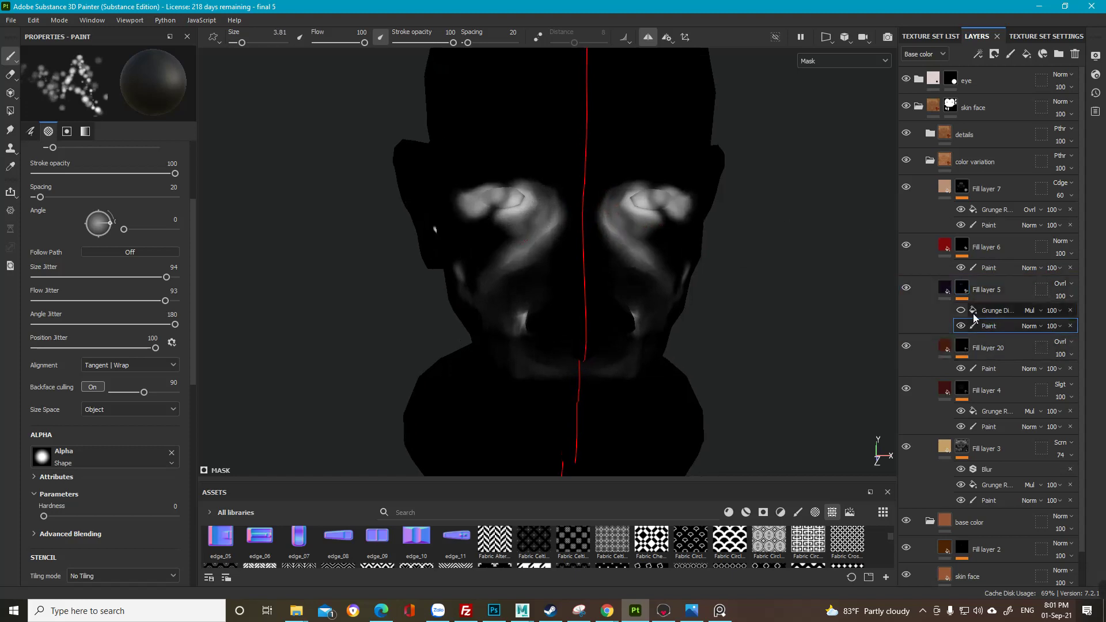
Step: Paint with the jittered brush along the smooth gradient under the eye in Fill layer 5's mask, using its Paint effect
mouse_move(682, 285)
left_mouse_down("alt")
mouse_move(636, 265)
mouse_move(636, 231)
mouse_move(495, 251)
left_mouse_up("alt")
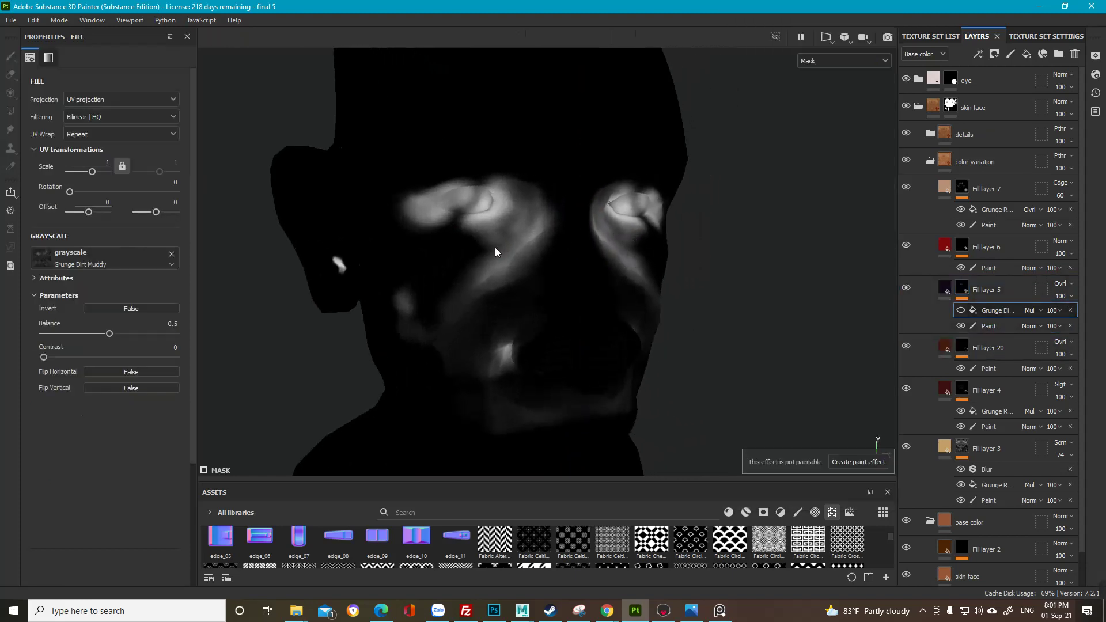
left_click(988, 325)
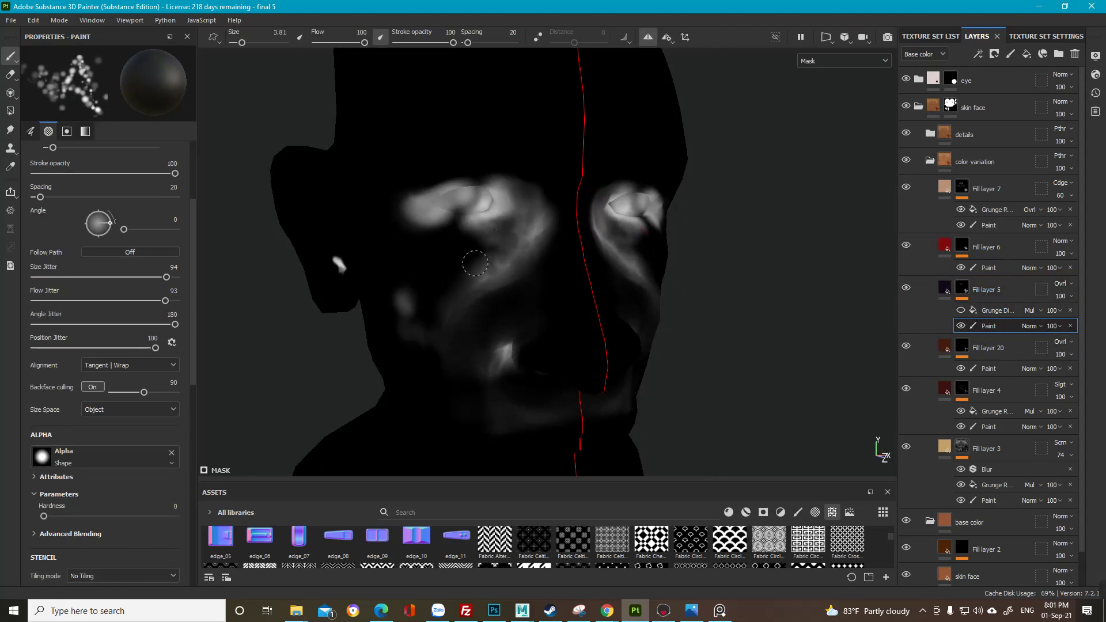
mouse_move(483, 261)
left_mouse_down()
mouse_move(542, 230)
mouse_move(479, 311)
mouse_move(492, 307)
left_mouse_up()
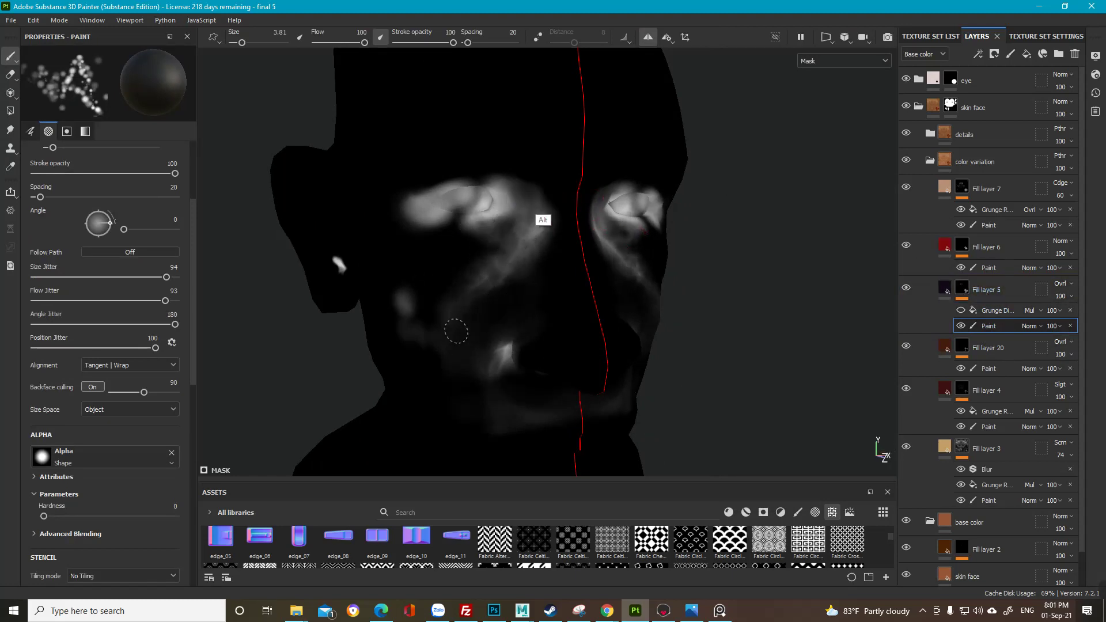
Step: Return to the material view and examine the skin around the eyes, nose and cheeks from several angles
left_click_drag(543, 220, 538, 205, "alt+shift")
key("m")
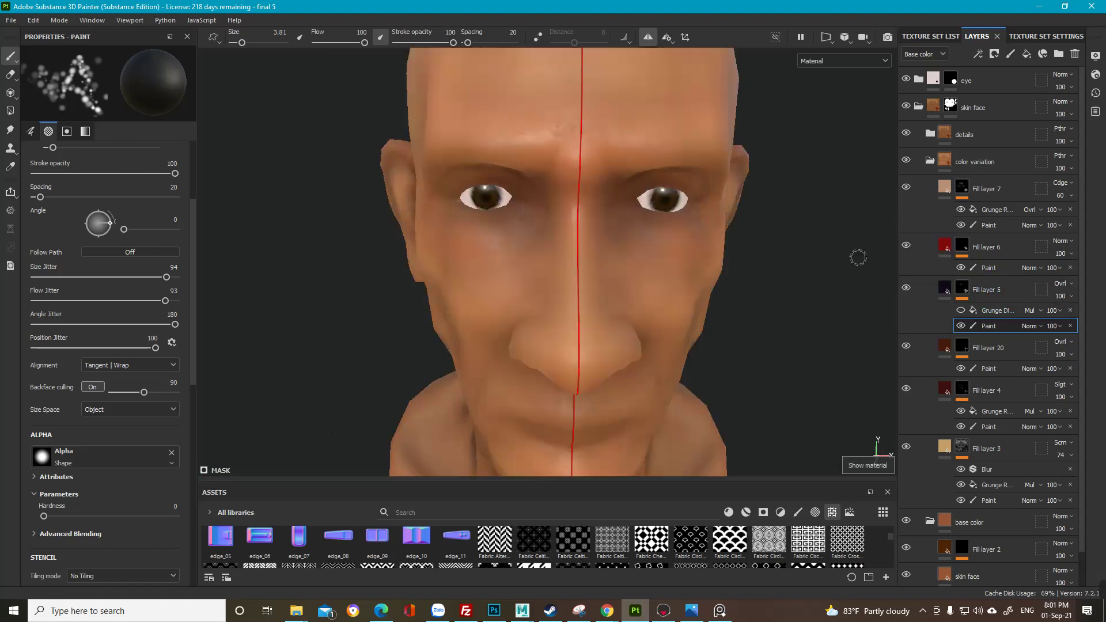
scroll(654, 249, "up", 2)
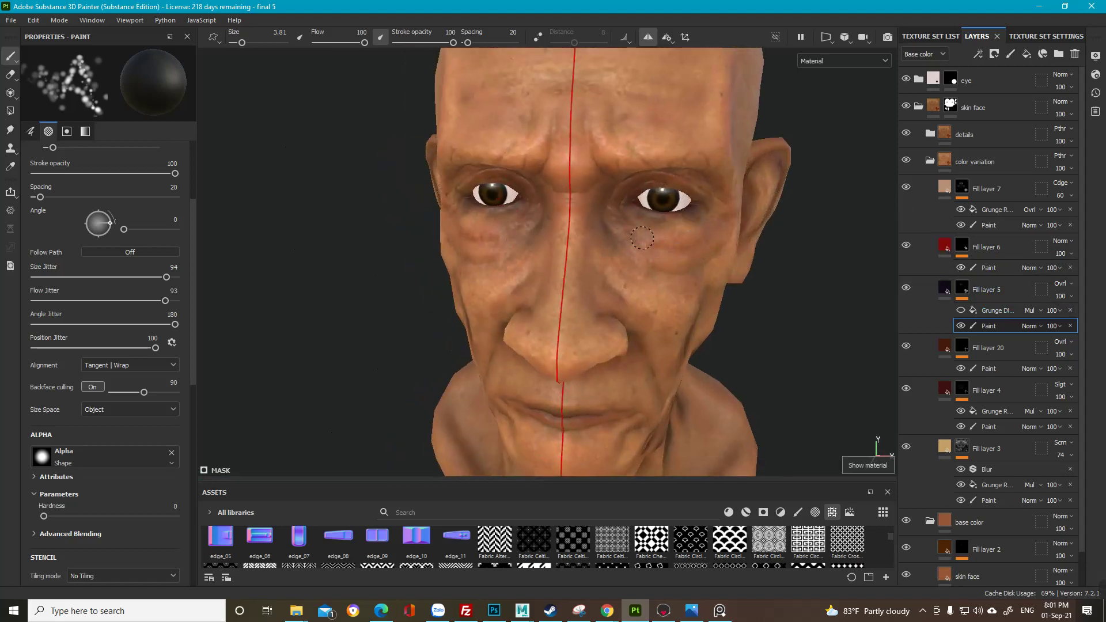
left_click_drag(723, 249, 525, 210, "alt")
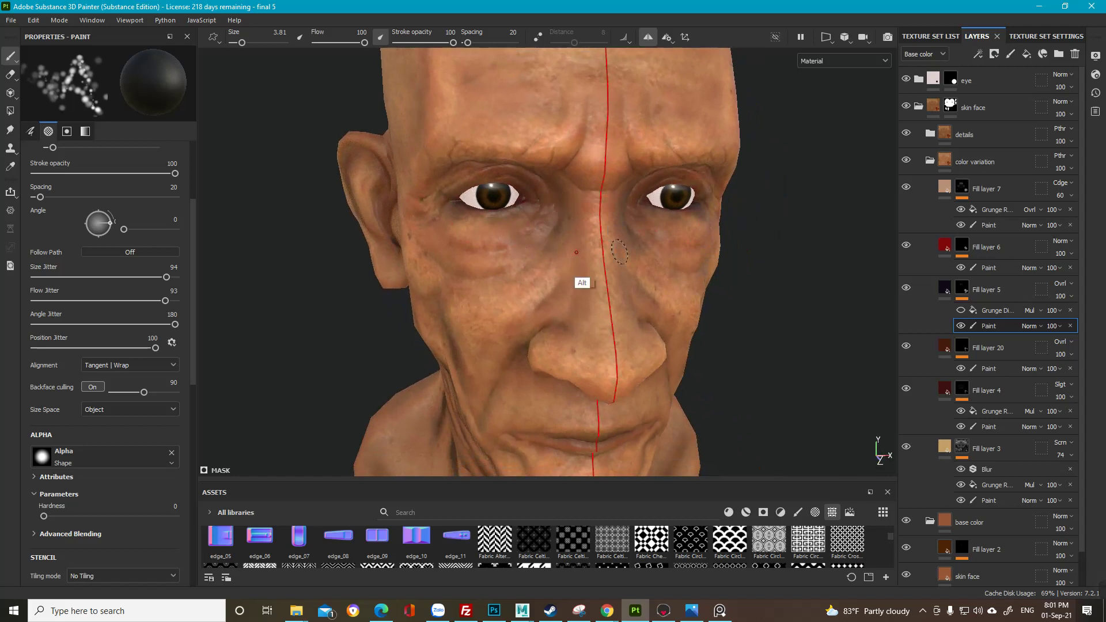
left_click_drag(522, 258, 599, 192, "alt")
mouse_move(599, 191)
right_mouse_down("alt")
mouse_move(721, 385)
mouse_move(724, 415)
right_mouse_up("alt")
left_click_drag(609, 218, 566, 192, "alt")
mouse_move(662, 219)
left_mouse_down("alt")
mouse_move(668, 240)
mouse_move(651, 217)
mouse_move(590, 296)
left_mouse_up("alt")
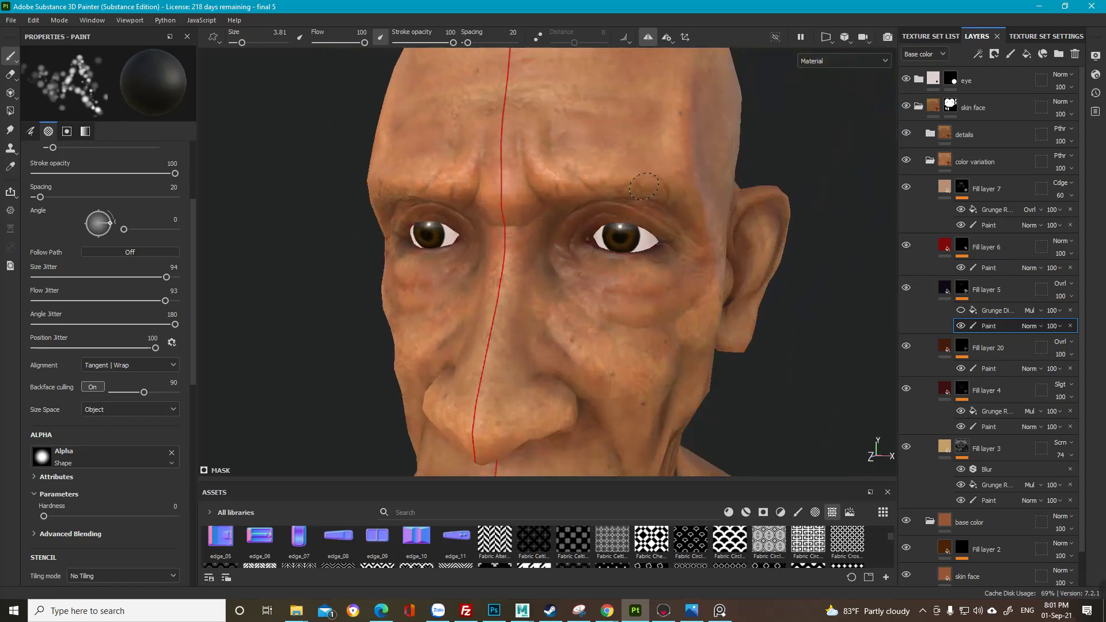
right_click_drag(652, 341, 733, 326, "alt")
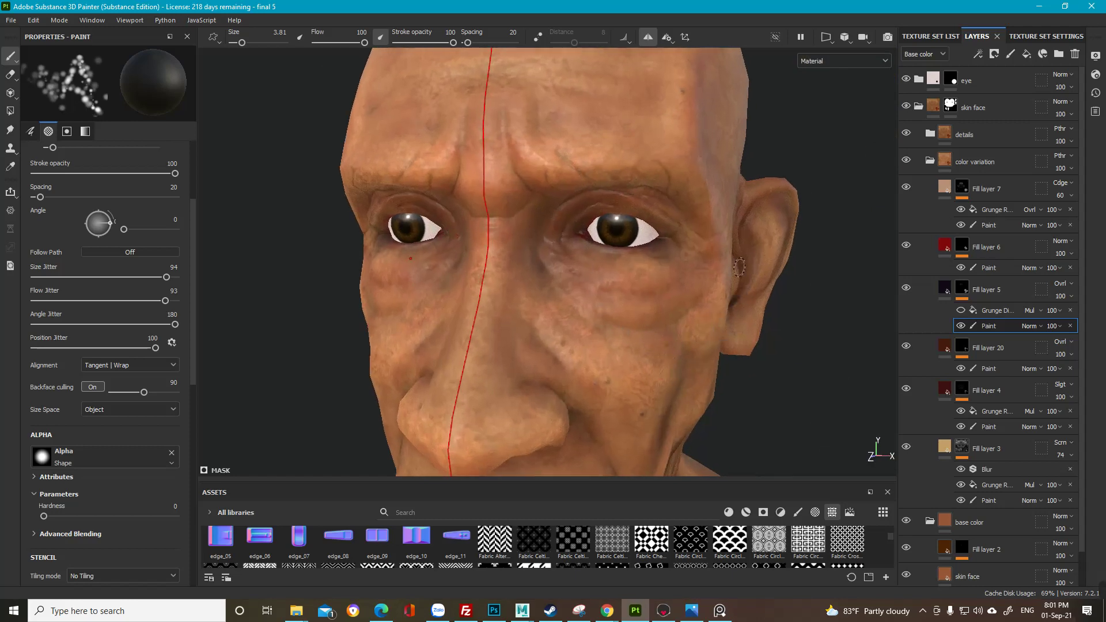
Step: Make the Grunge Dirt Muddy fill in Fill layer 5's mask visible again and set its balance to 0.74
left_click(960, 311)
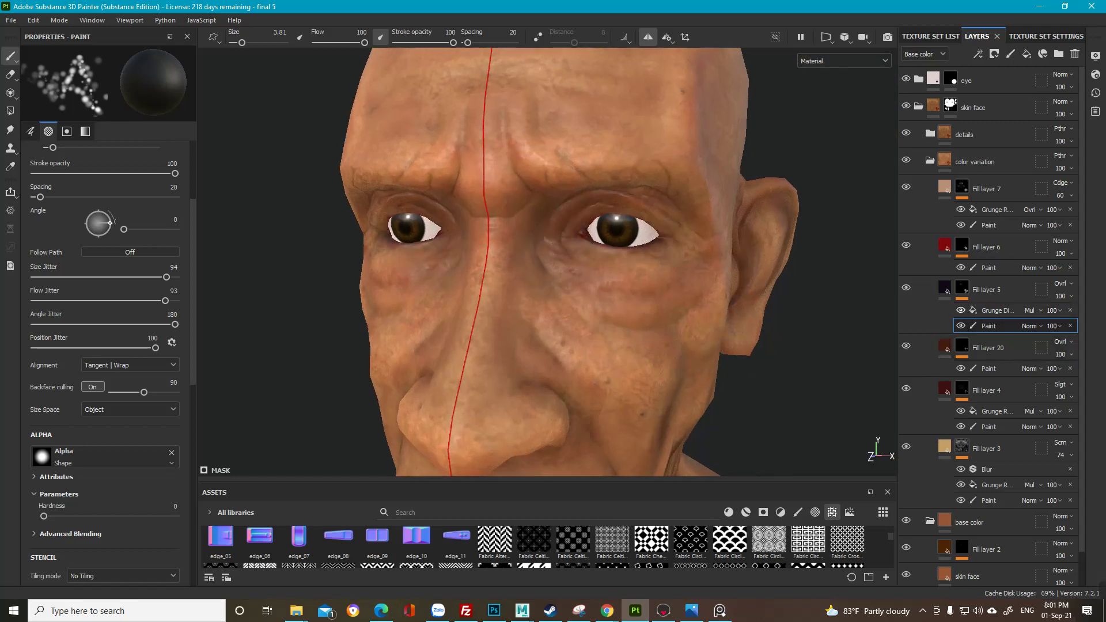
key("f")
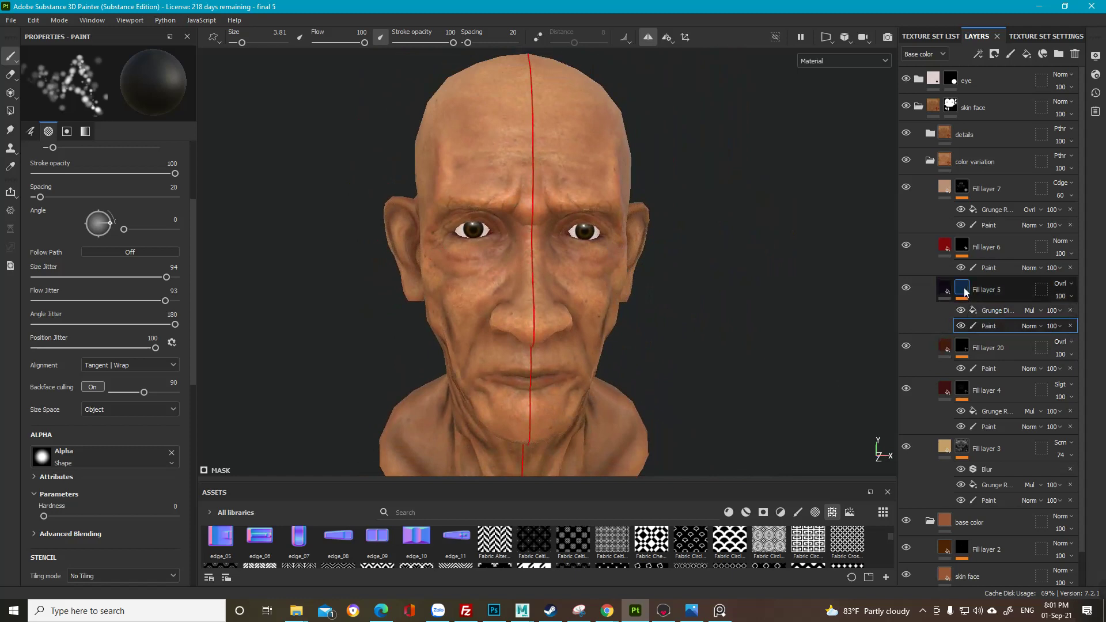
left_click(962, 288, "alt")
left_click(983, 307)
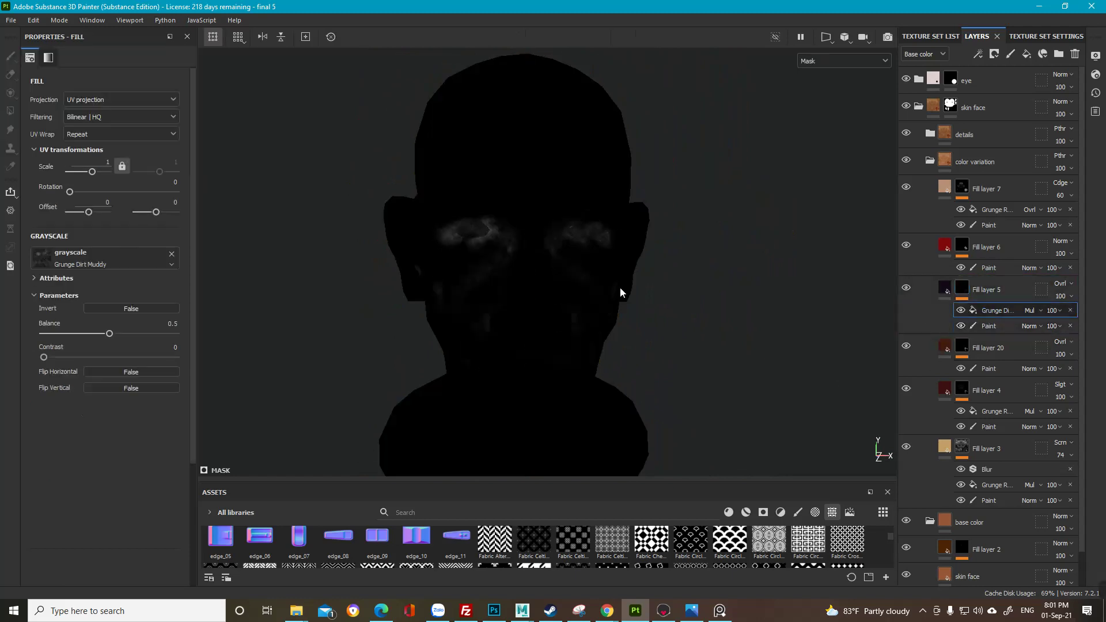
left_click_drag(107, 334, 141, 336)
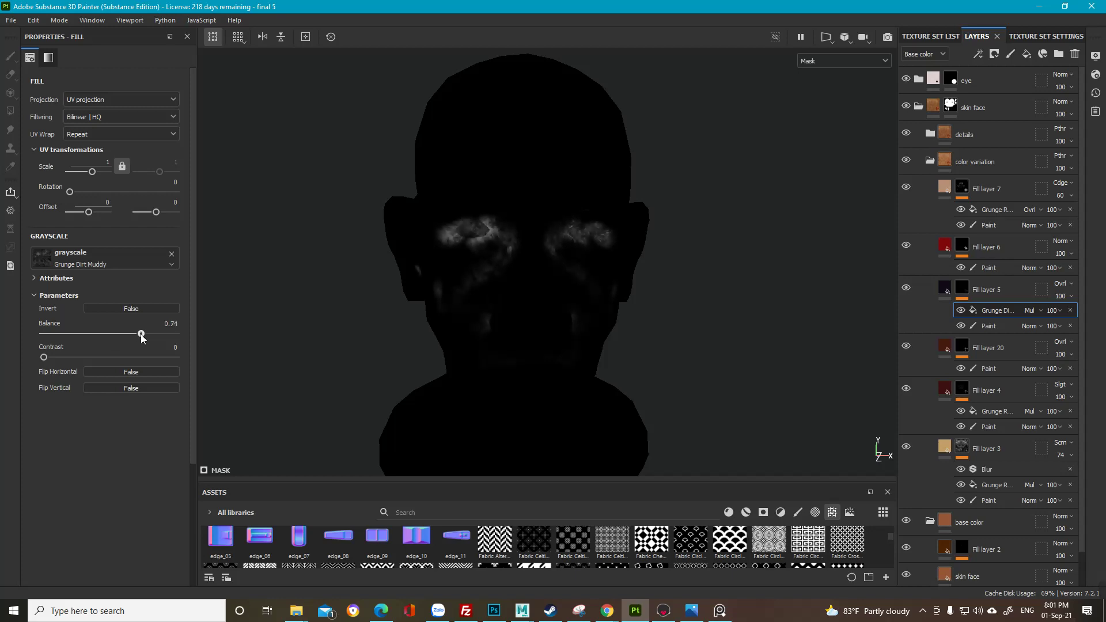
key("m")
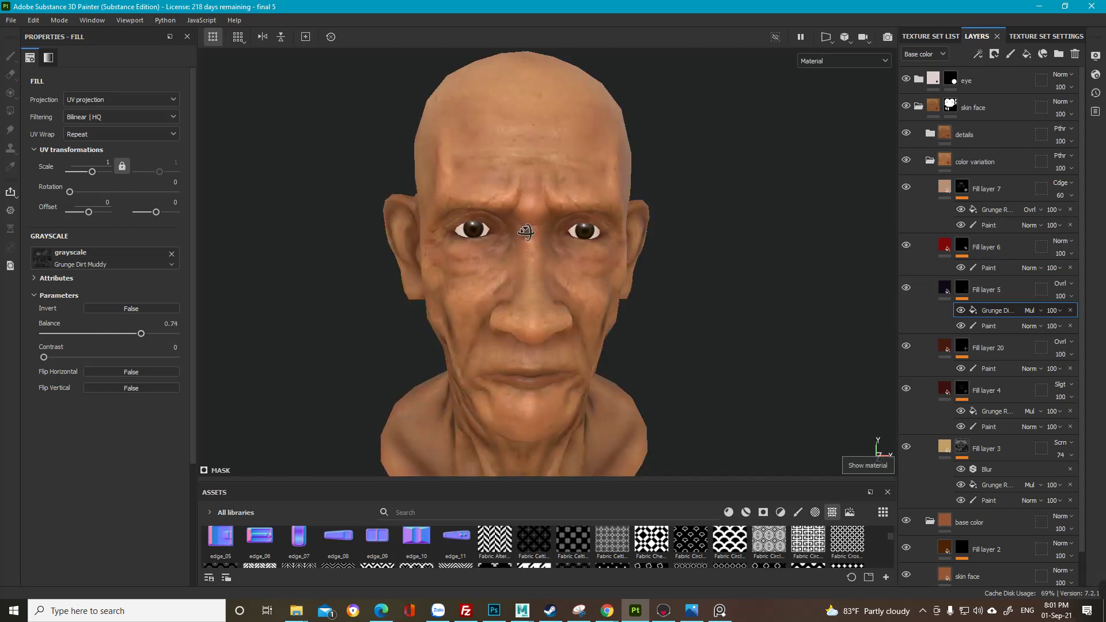
right_click_drag(507, 236, 557, 294, "alt")
left_click_drag(557, 294, 524, 339, "alt")
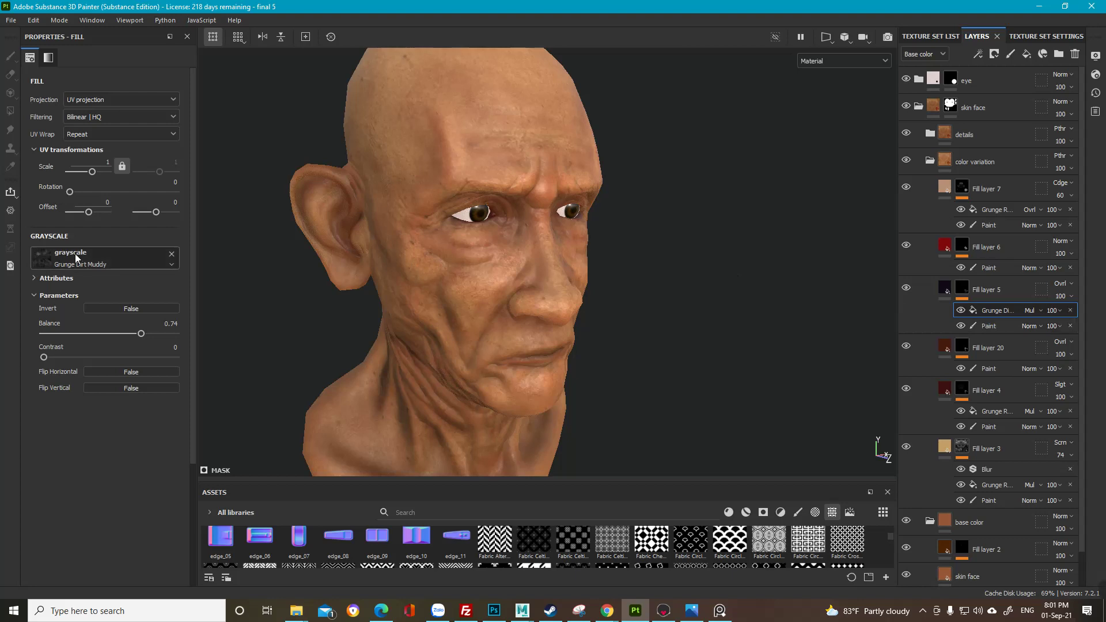
Step: Display Fill layer 5's mask, preview its grunge fill with Normal blending, and restore Multiply
left_click(962, 287, "alt")
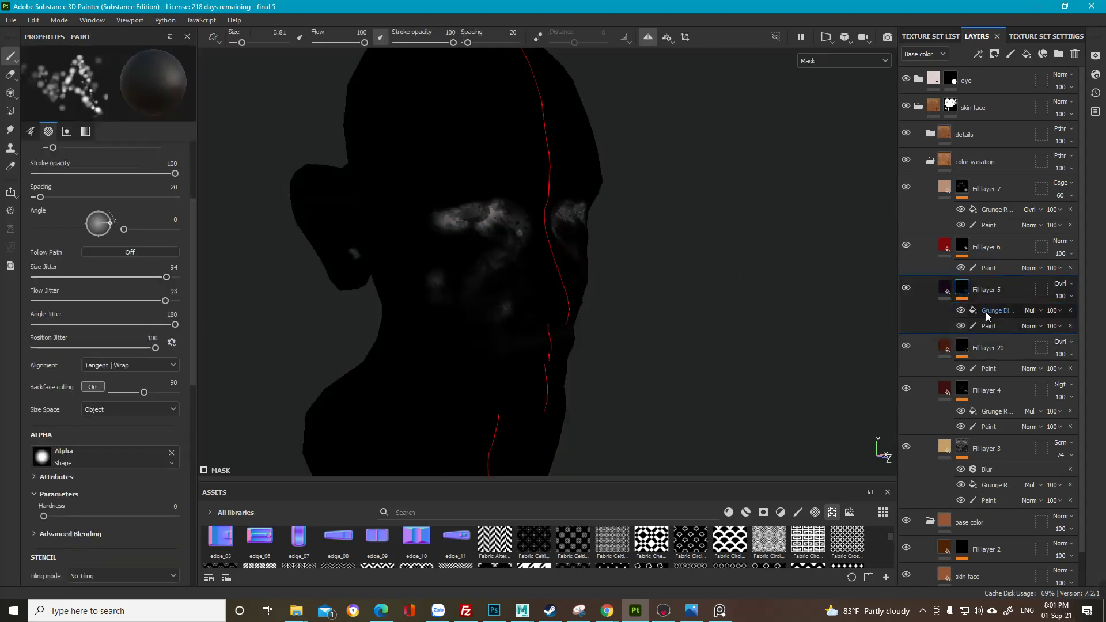
left_click(1039, 310)
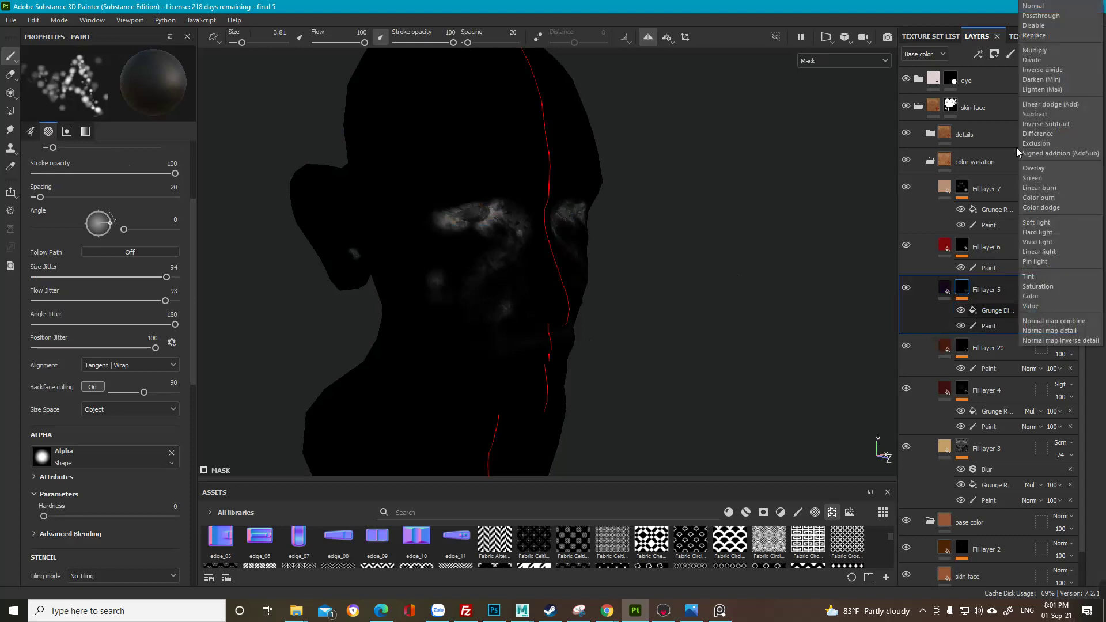
left_click(1034, 6)
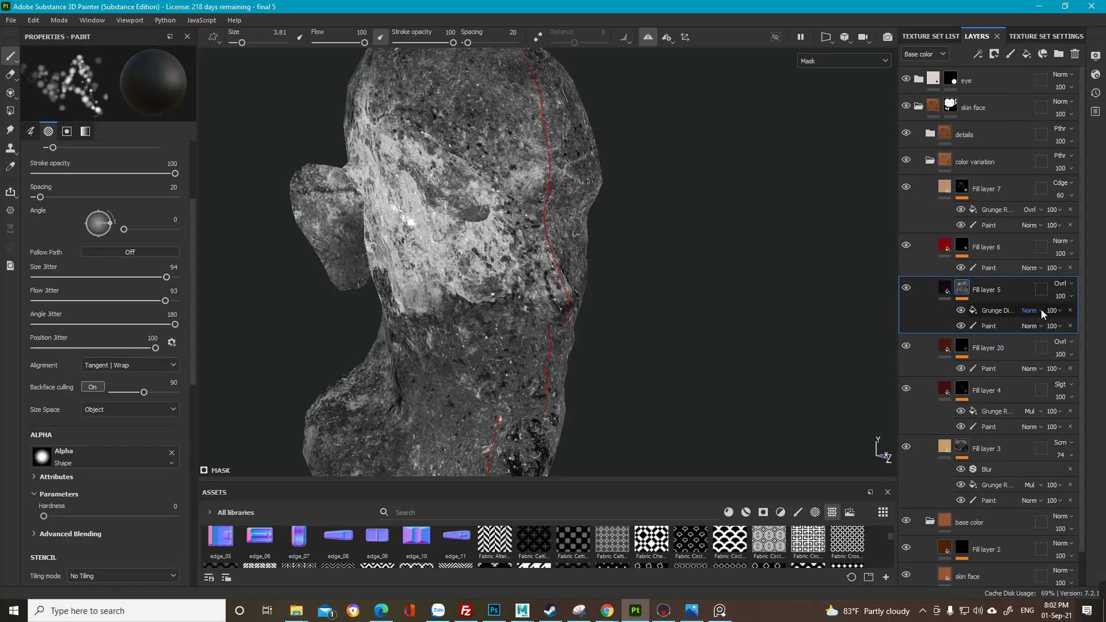
left_click(1043, 314)
left_click(1038, 55)
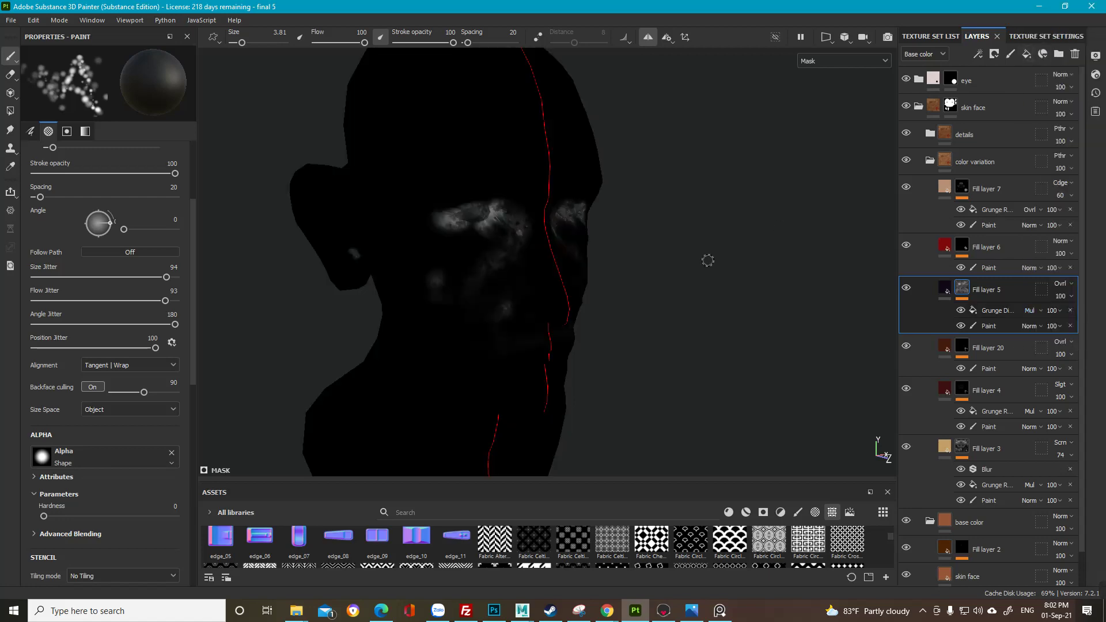
mouse_move(707, 260)
left_mouse_down("alt")
mouse_move(632, 271)
mouse_move(637, 321)
mouse_move(604, 328)
left_mouse_up("alt")
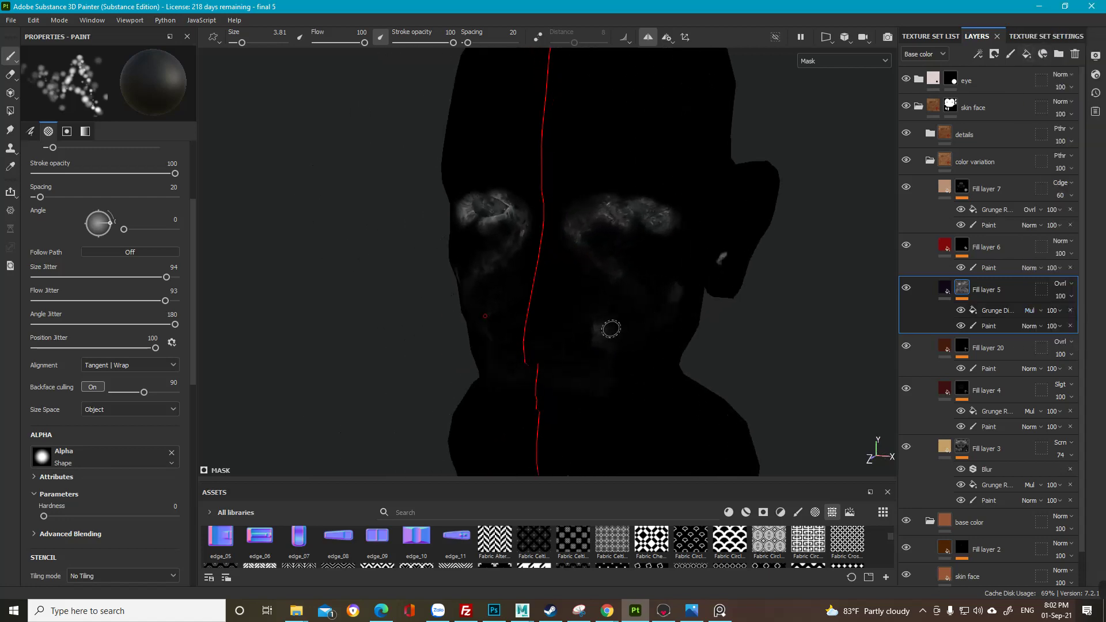
Step: Examine the side of the face, jaw and neck wrinkles in the material view
key("m")
mouse_move(756, 312)
left_mouse_down("alt")
mouse_move(679, 340)
mouse_move(662, 302)
mouse_move(689, 281)
mouse_move(740, 288)
mouse_move(743, 305)
left_mouse_up("alt")
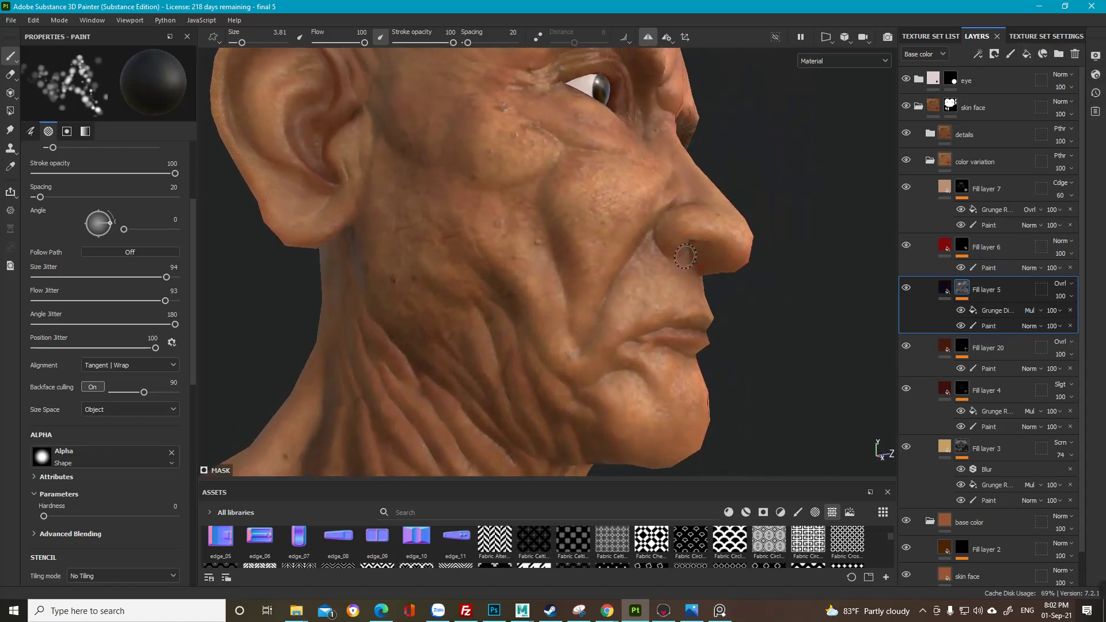
right_click_drag(633, 328, 666, 338, "alt")
left_click_drag(666, 338, 672, 280, "alt")
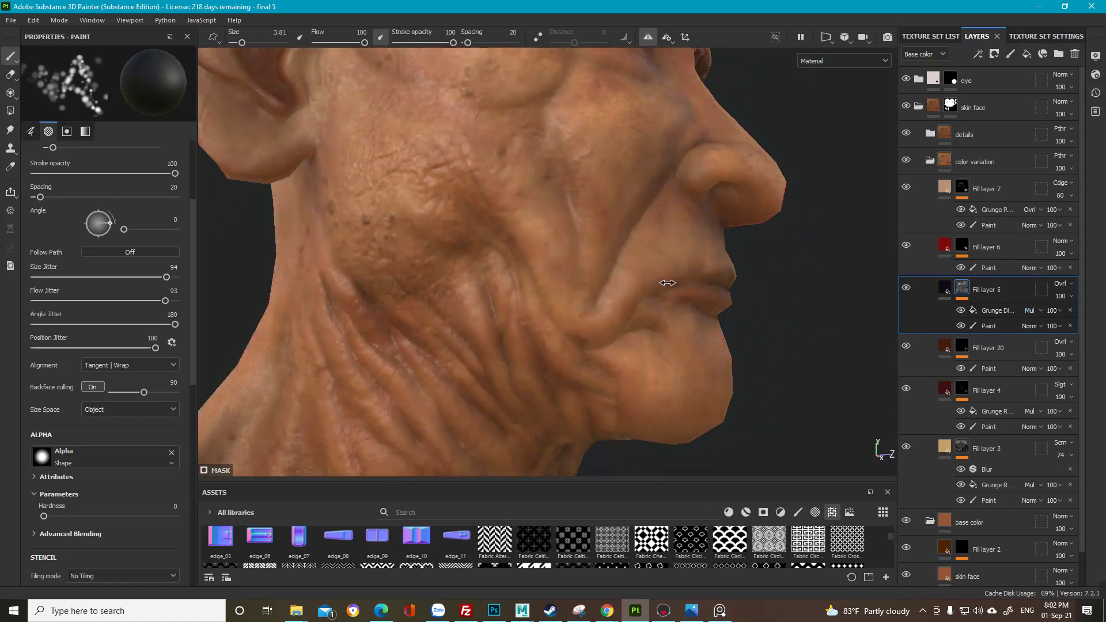
Step: Show the base color channel and examine the color variation across the whole head, comparing it with the material view
key("c")
scroll(683, 283, "down", 5)
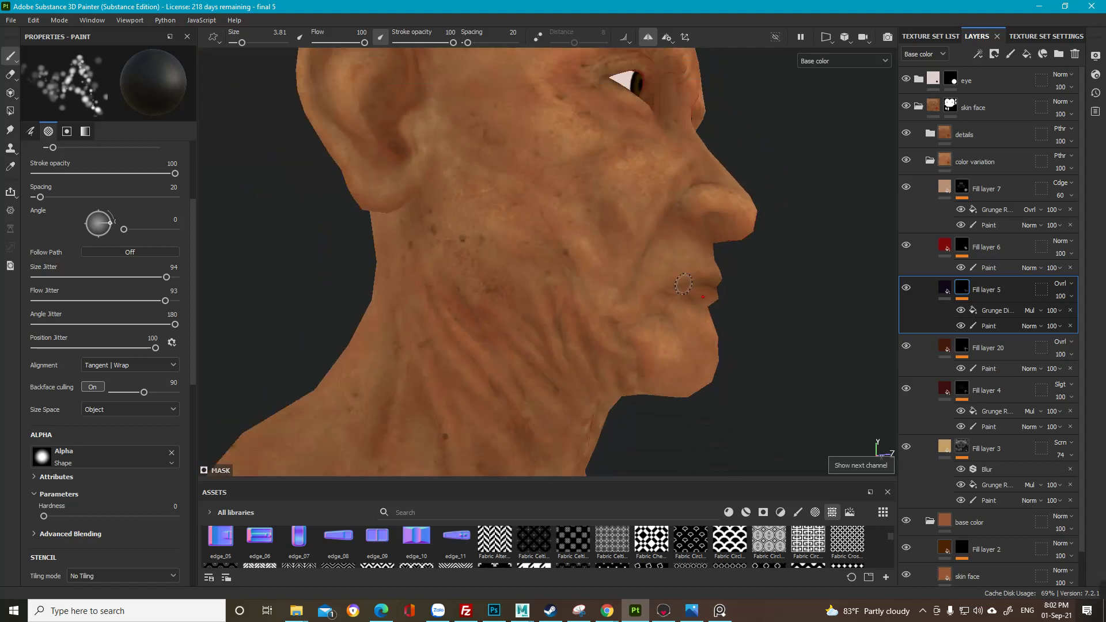
left_click_drag(684, 283, 531, 304, "alt")
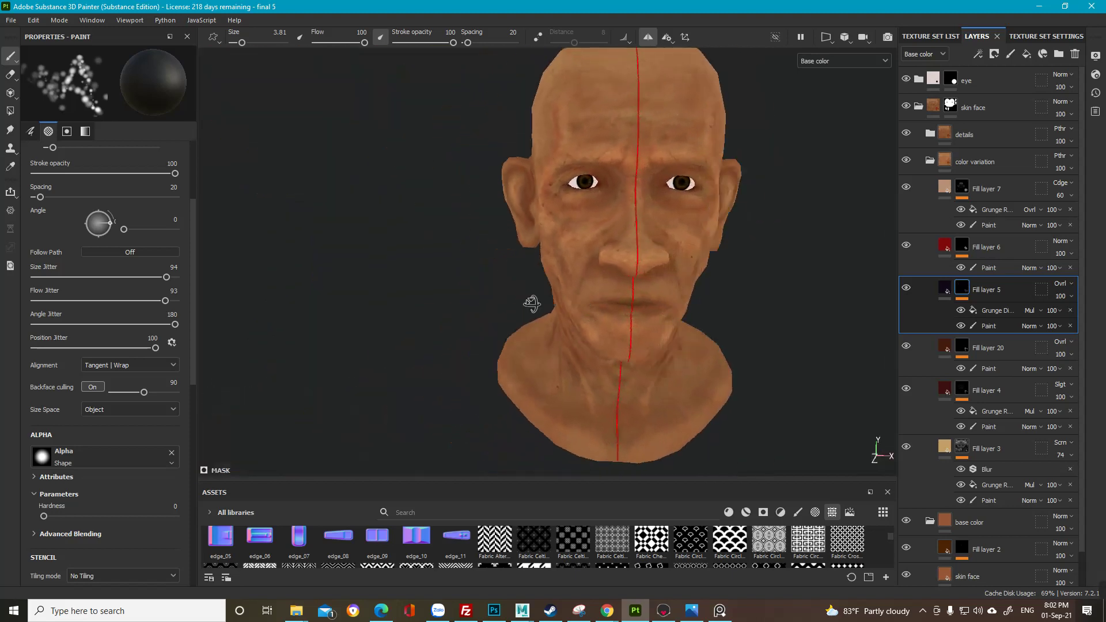
middle_click_drag(531, 303, 627, 279, "alt")
left_click_drag(628, 280, 524, 277, "alt")
right_click_drag(576, 300, 671, 351, "alt")
left_click_drag(672, 351, 630, 270, "alt")
left_click_drag(455, 170, 585, 353, "alt")
left_click_drag(514, 366, 651, 247, "alt")
scroll(475, 168, "up", 3)
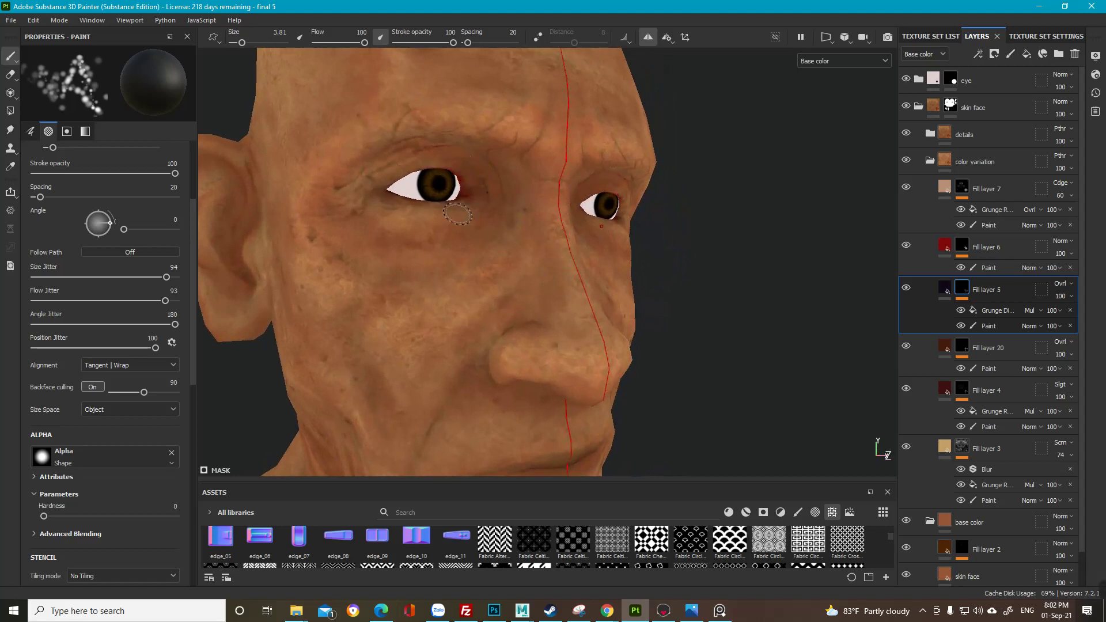
left_click_drag(458, 214, 464, 229, "alt")
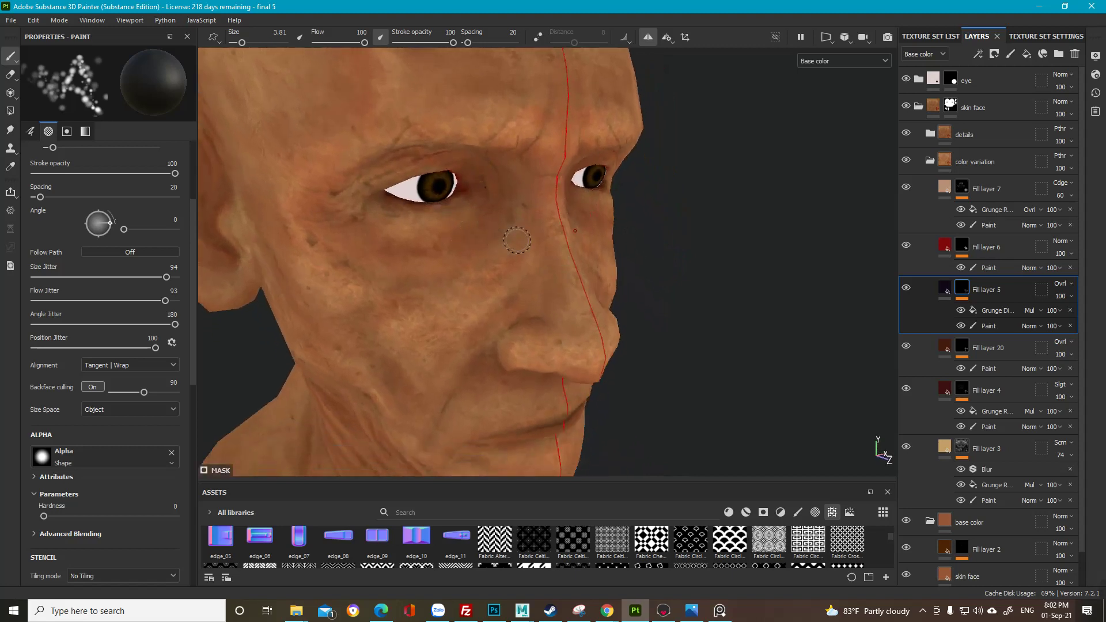
key("m")
key("c")
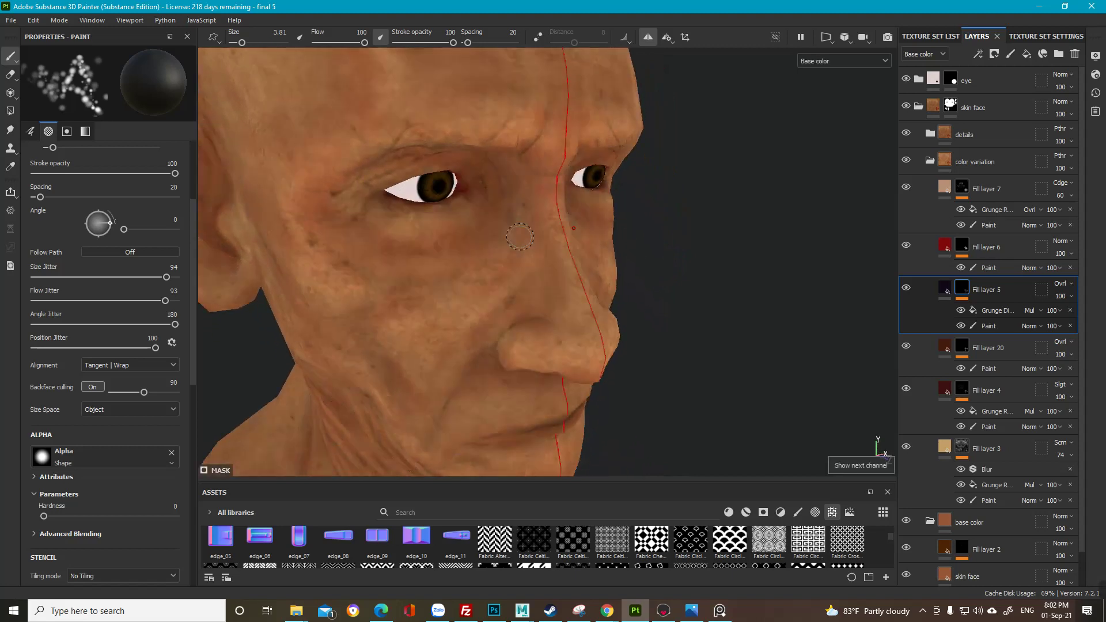
left_click_drag(520, 236, 546, 221, "alt")
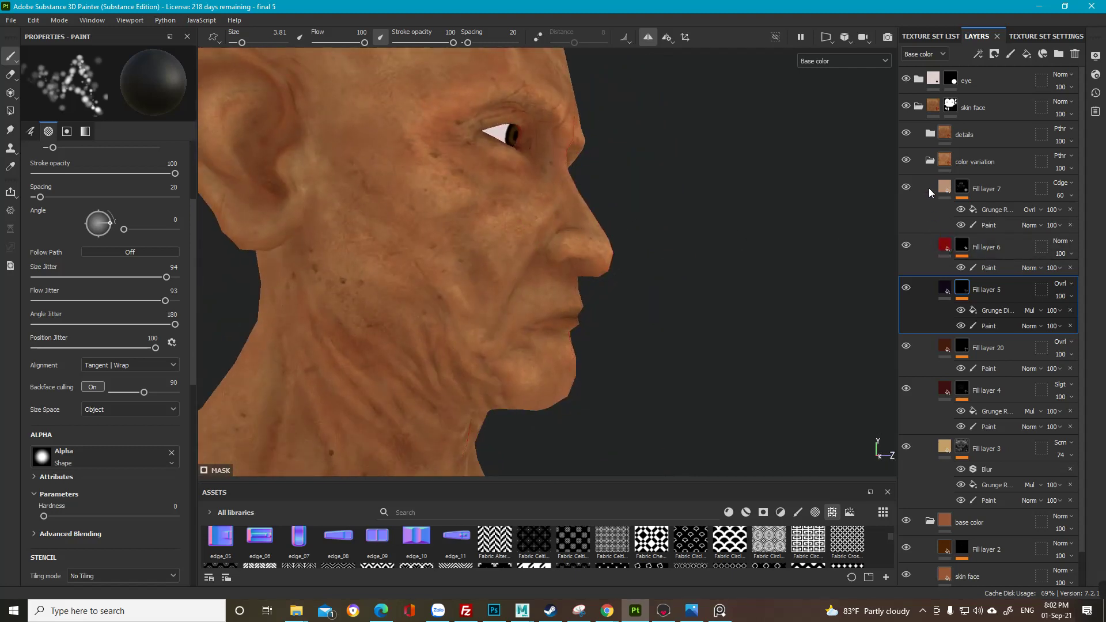
Step: Expand the details folder and inspect the masks of Fill layers 9, 10 and 21
left_click(929, 134)
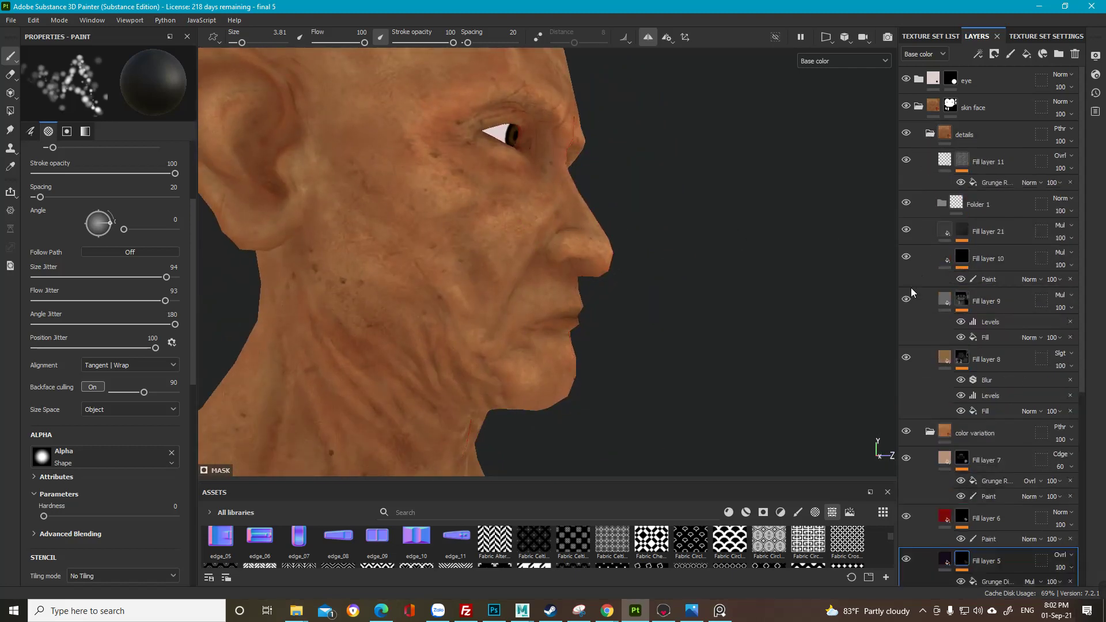
left_click(963, 300)
left_click(963, 300, "alt")
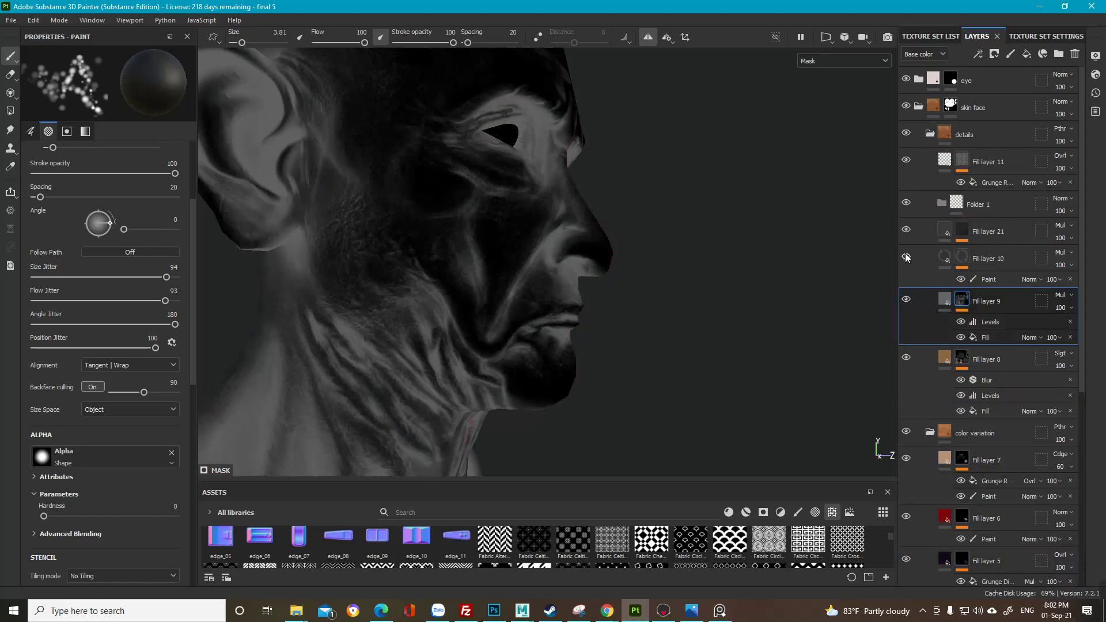
left_click(962, 257, "alt")
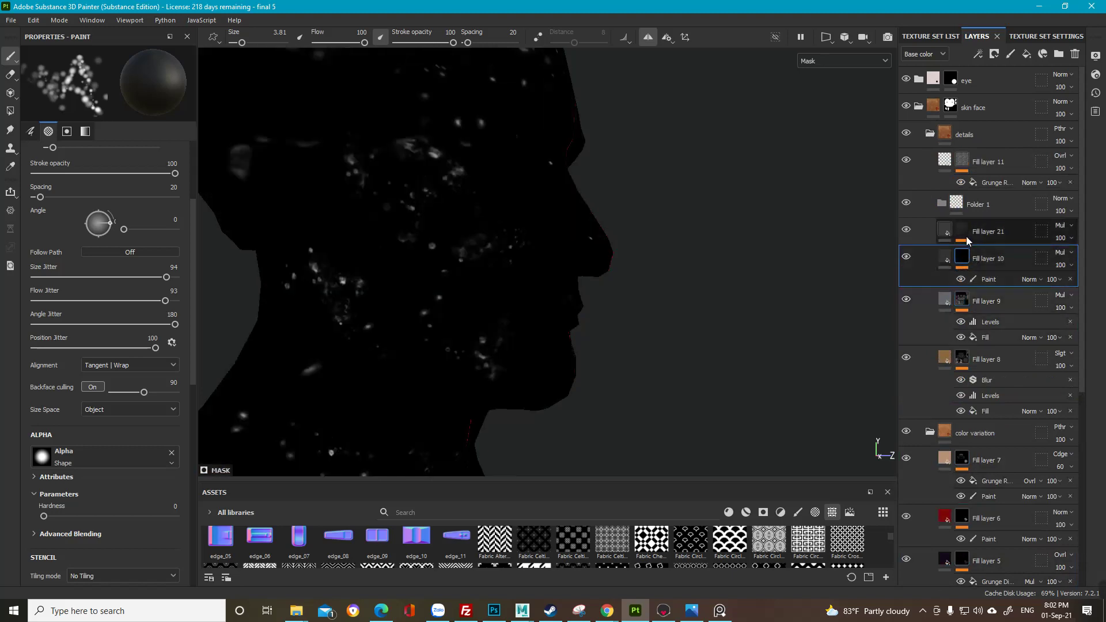
left_click(966, 236)
left_click(966, 228, "alt")
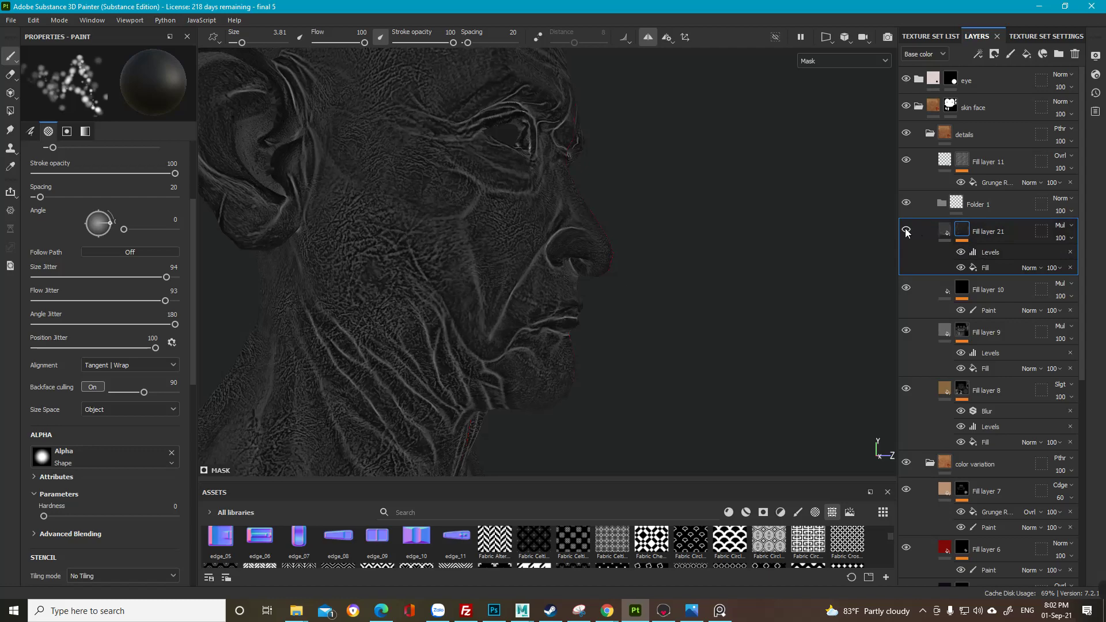
Step: Set the midtone of the Levels effect in Fill layer 21's mask to 0.621 and display that mask on the head
left_click(906, 231)
left_click(956, 233)
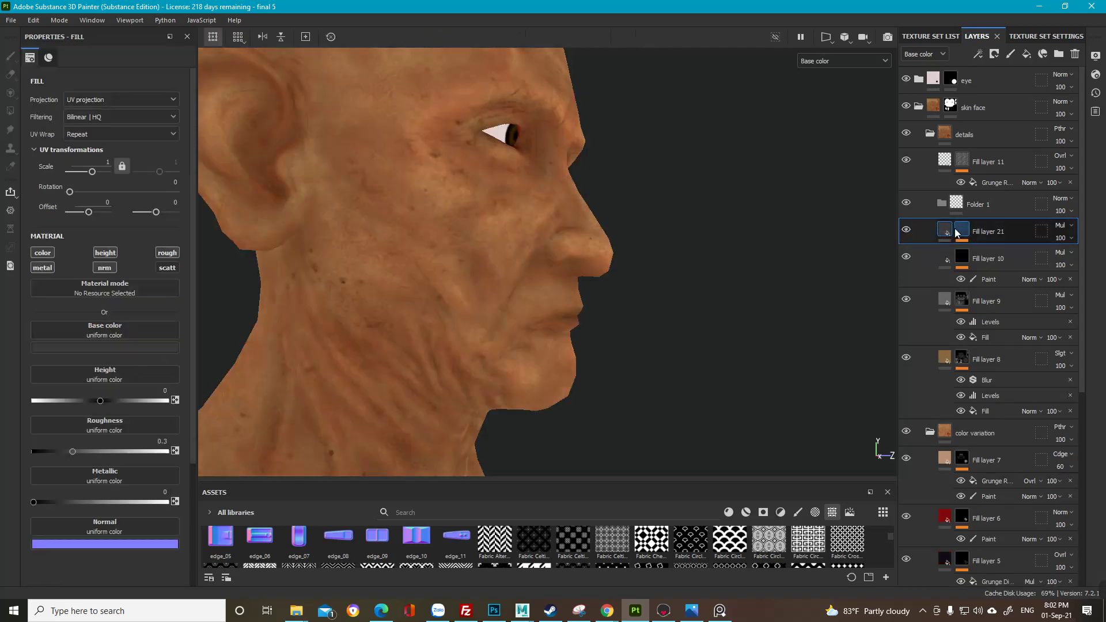
left_click(987, 251)
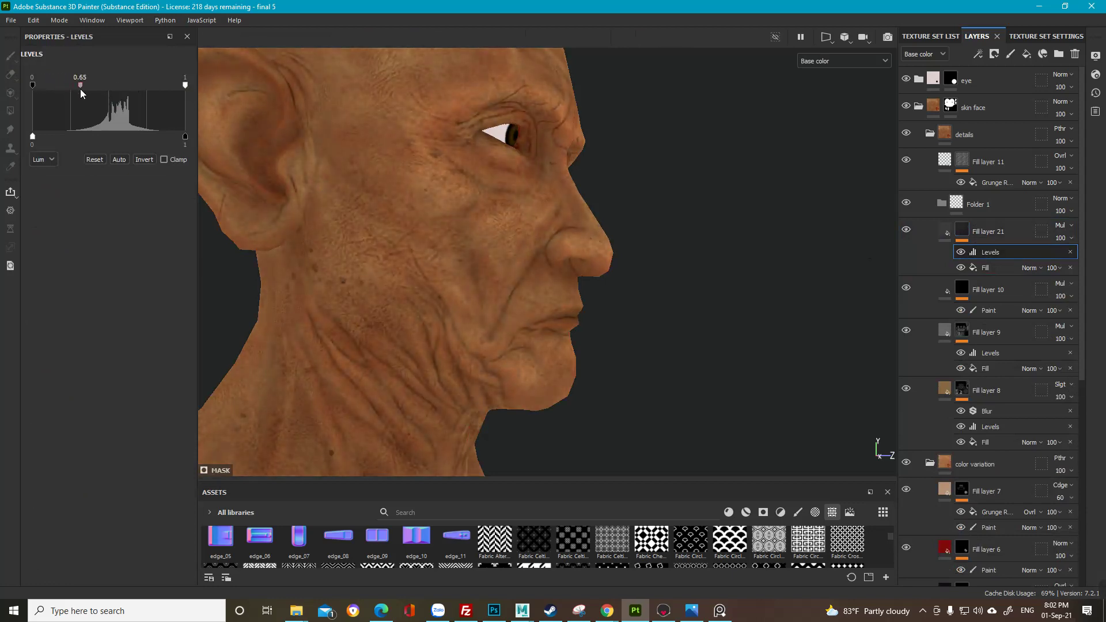
left_click_drag(59, 84, 78, 88)
left_click_drag(371, 156, 555, 227, "alt")
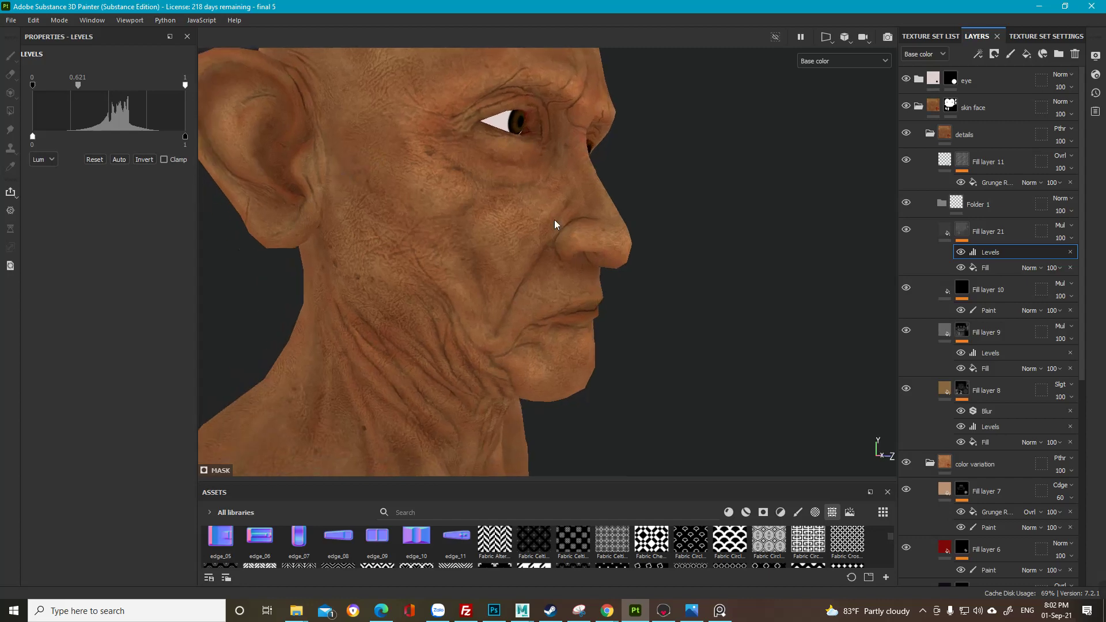
left_click(949, 231, "alt")
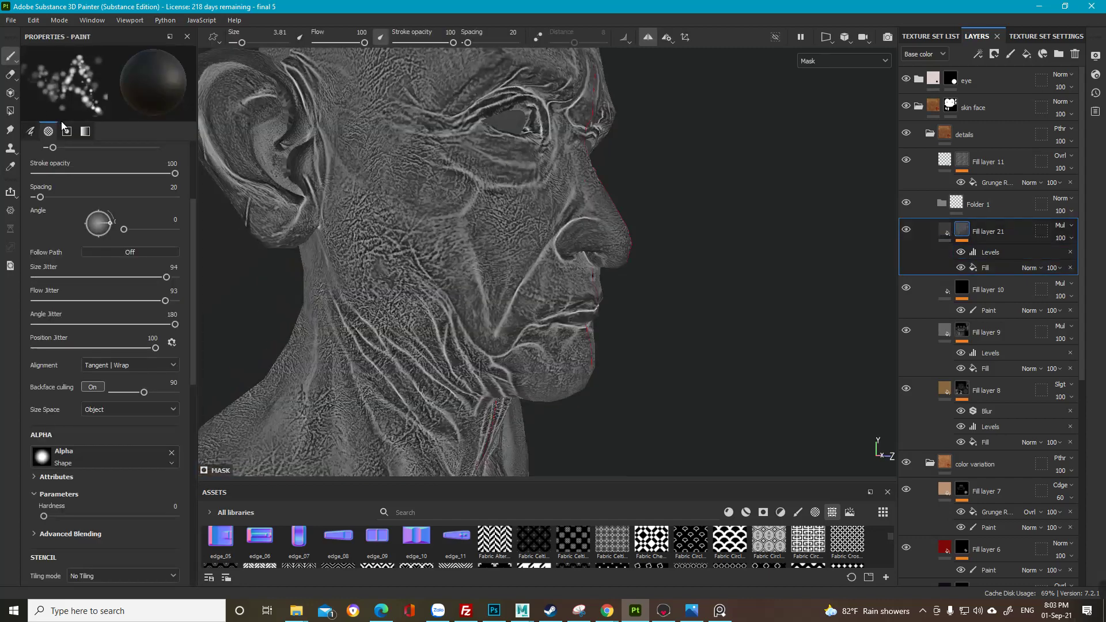
Step: Set the Levels midtone in Fill layer 21's mask to 0.225, judging the effect in the base color and material views
left_click(988, 253)
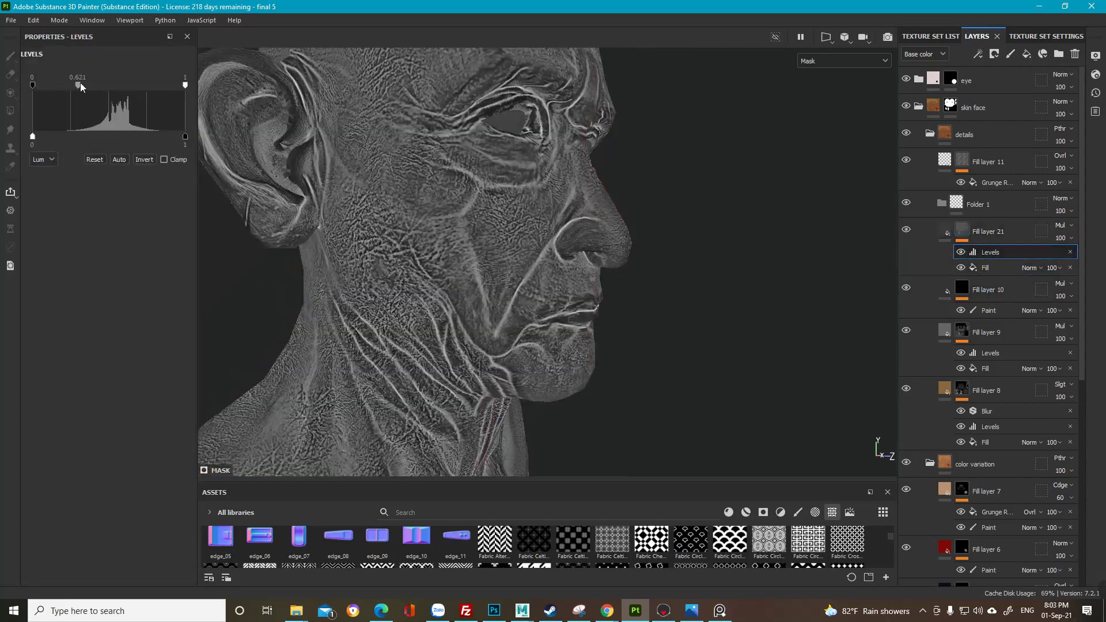
left_click_drag(78, 86, 50, 85)
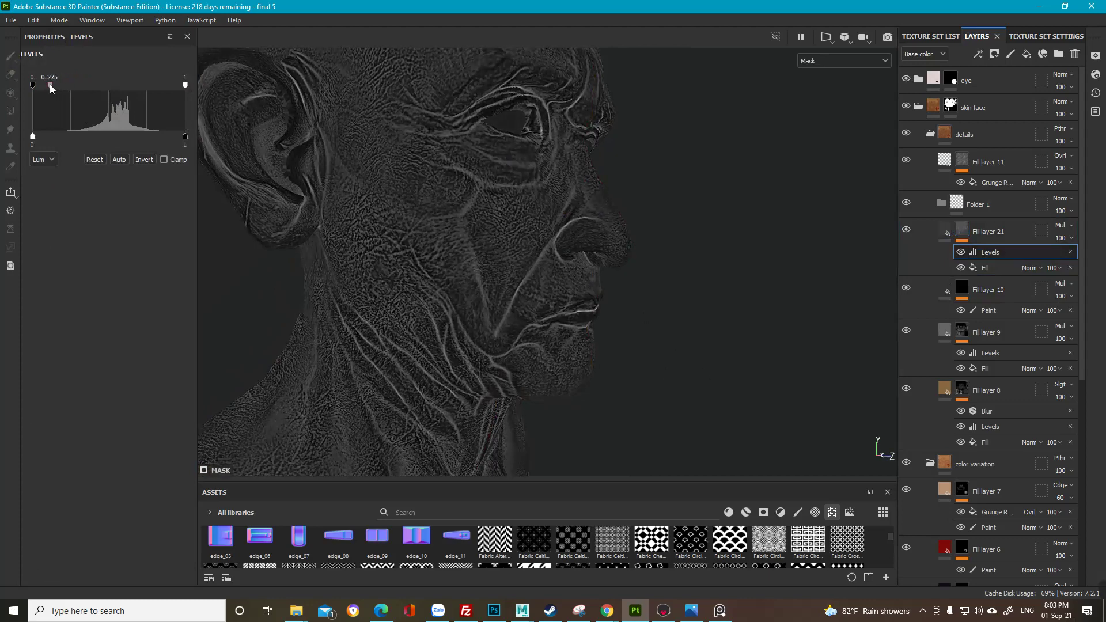
key("m")
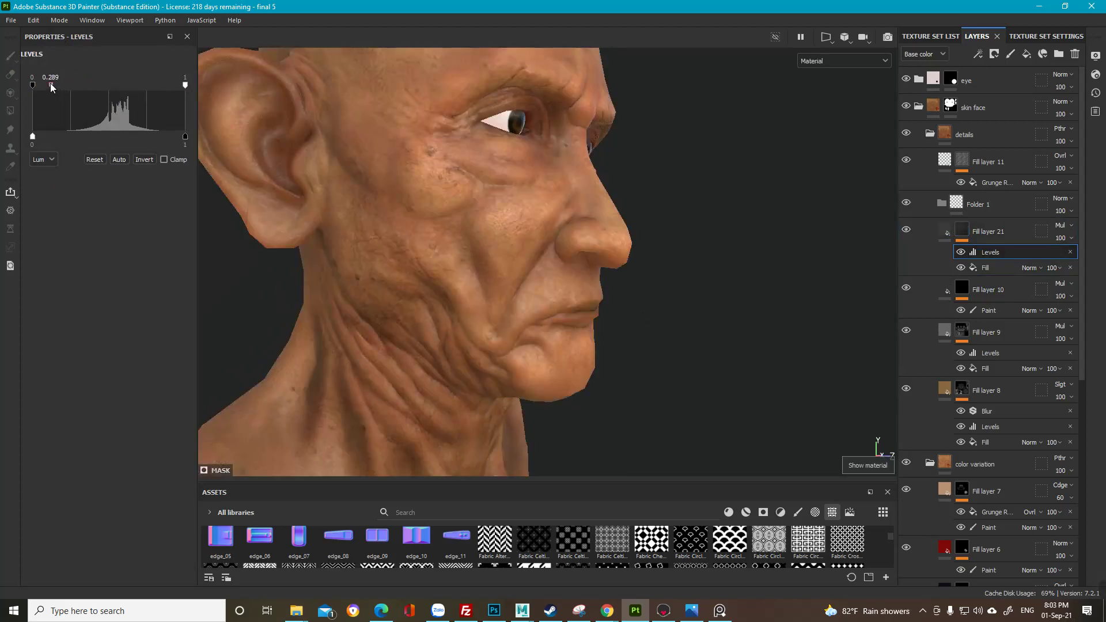
key("c")
key("c")
mouse_move(51, 86)
left_mouse_down()
mouse_move(80, 88)
mouse_move(64, 83)
left_mouse_up()
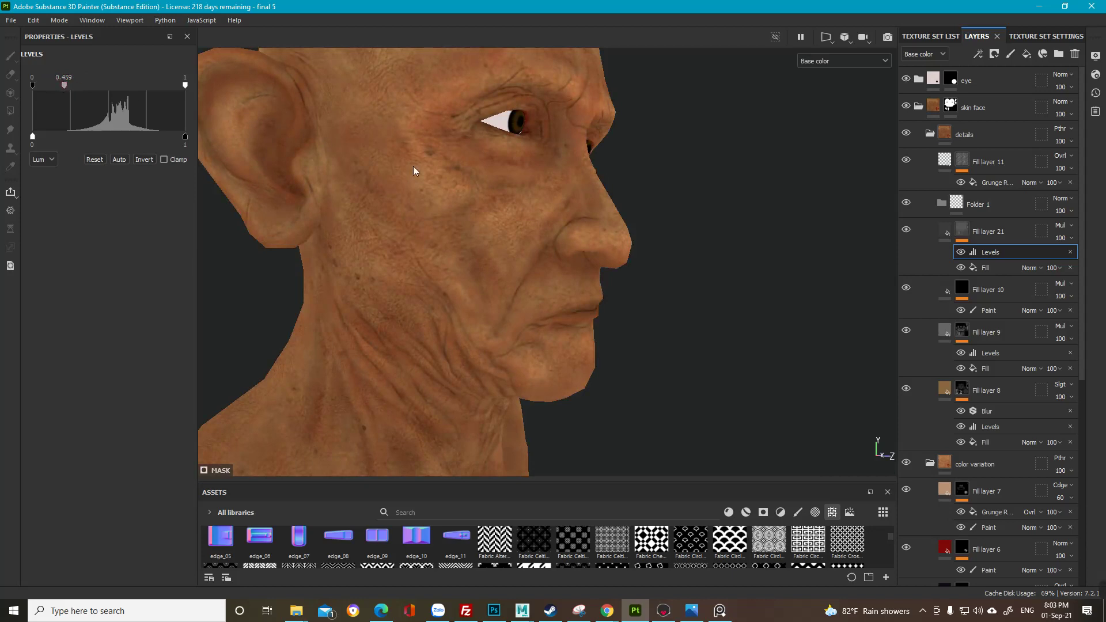
left_click_drag(415, 167, 457, 214, "alt")
key("m")
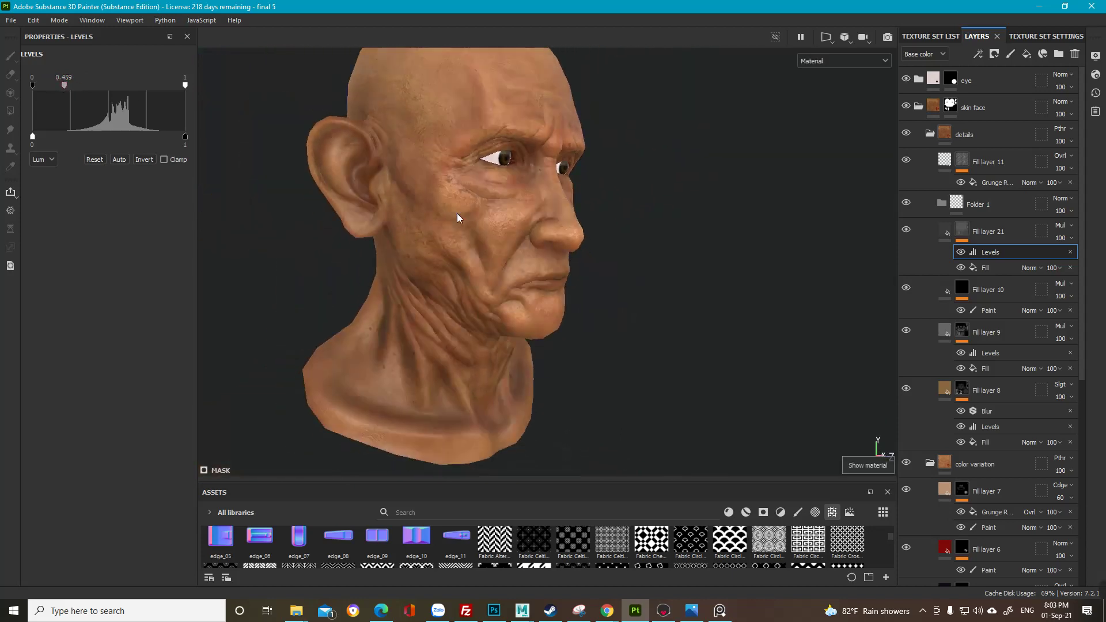
right_click_drag(457, 213, 488, 267, "alt")
left_click_drag(489, 268, 475, 276, "alt")
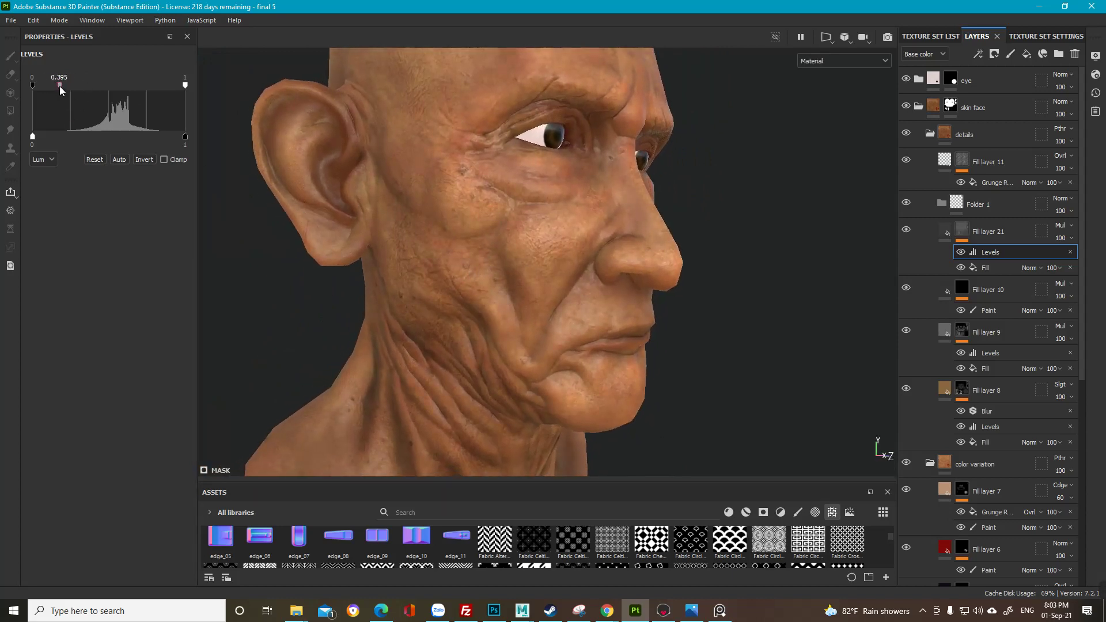
left_click_drag(60, 85, 46, 85)
Step: Examine the front of the face and the jaw and neck wrinkles up close in the material view
scroll(401, 125, "down", 5)
left_click_drag(564, 222, 518, 231, "alt")
middle_click_drag(518, 230, 558, 237, "alt")
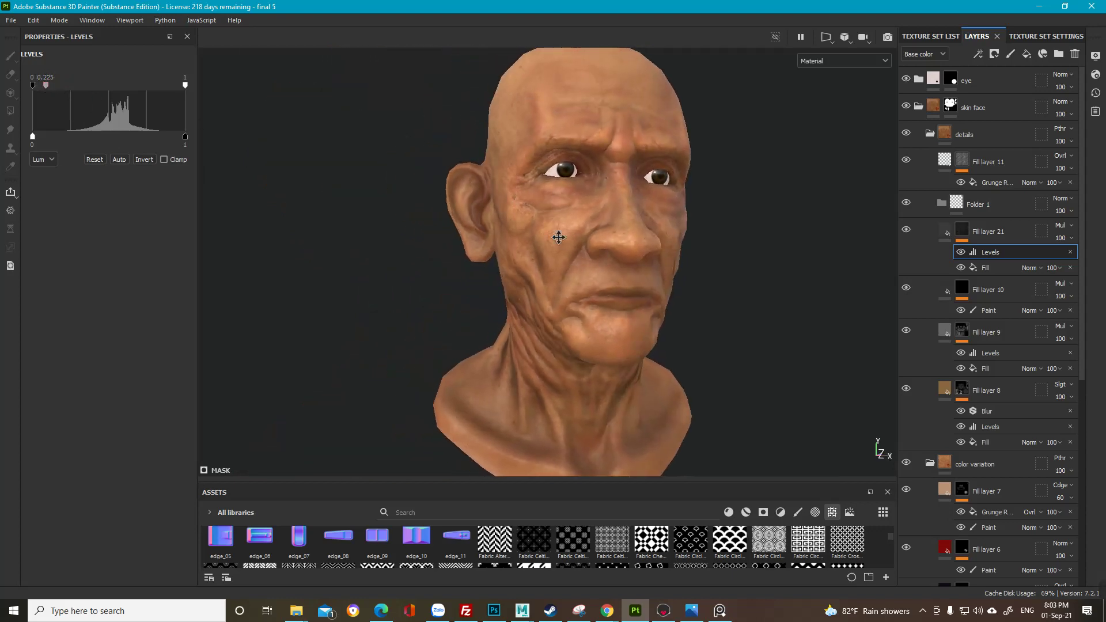
left_click_drag(559, 237, 358, 212, "alt")
scroll(403, 242, "up", 2)
middle_click_drag(461, 279, 444, 226, "alt")
scroll(453, 285, "up", 3)
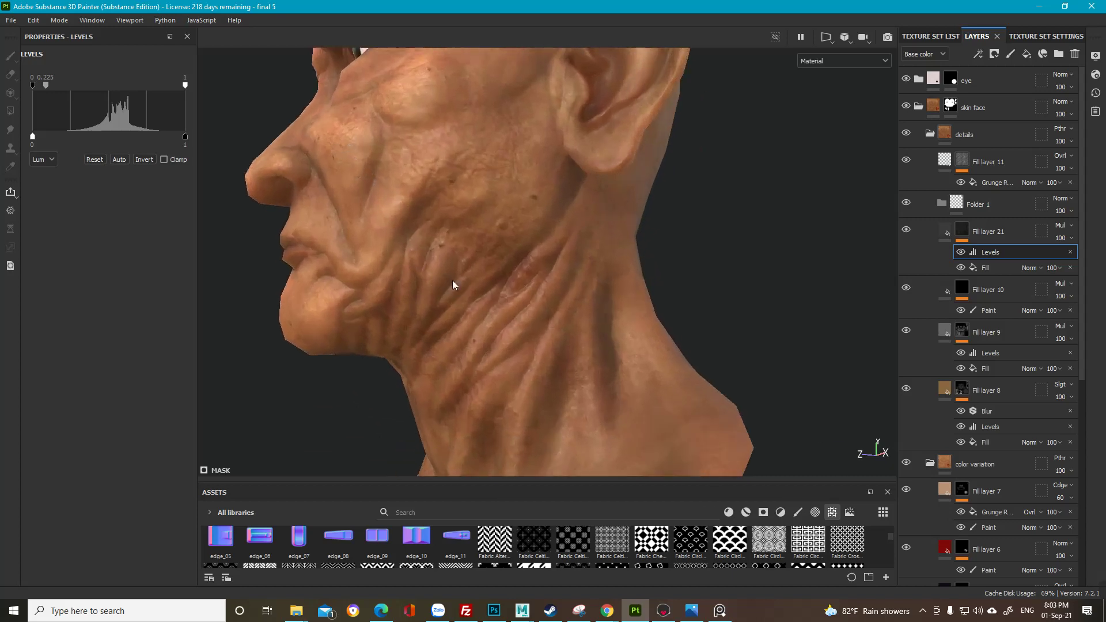
left_click_drag(453, 285, 514, 189, "alt")
scroll(515, 257, "up", 3)
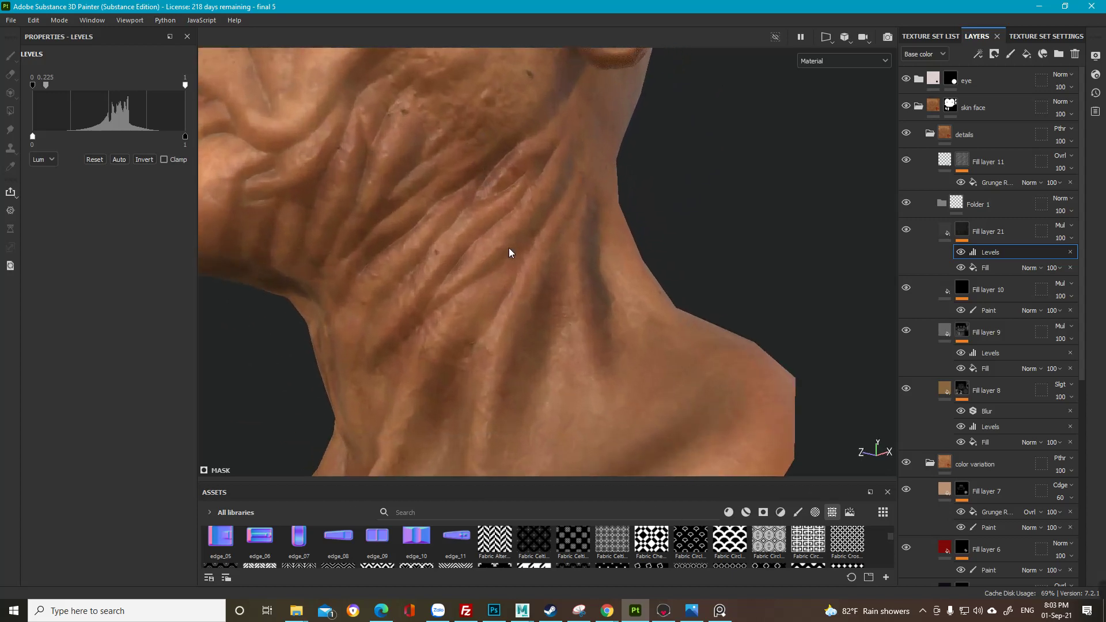
scroll(394, 248, "down", 3)
middle_click_drag(403, 251, 481, 292, "alt")
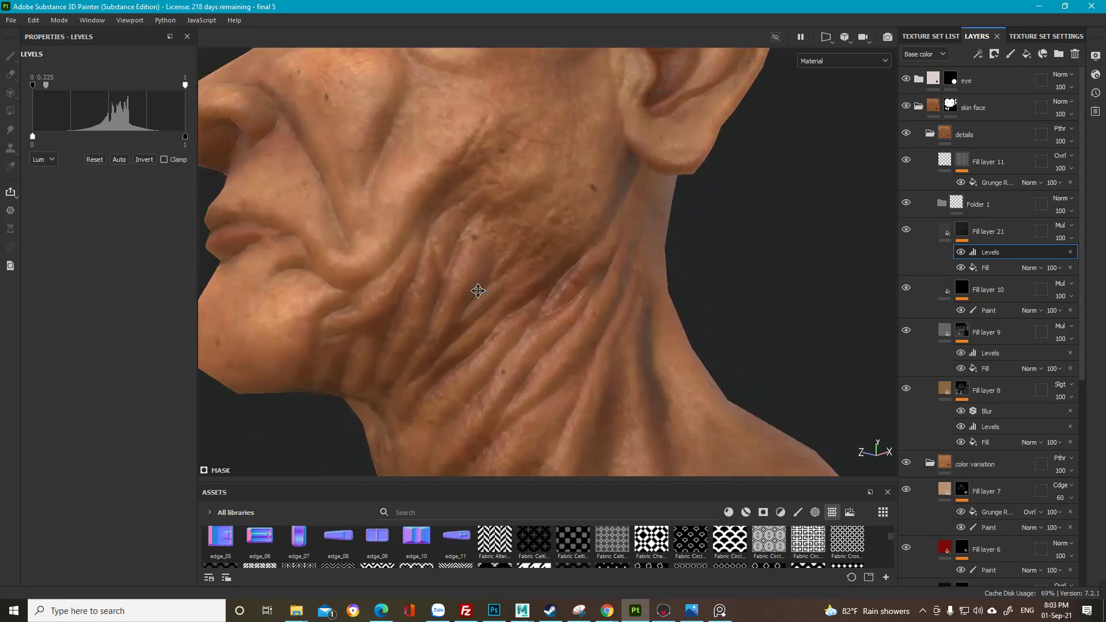
scroll(483, 288, "up", 2)
left_click_drag(483, 288, 541, 167, "alt")
Step: Inspect the skin detail on both profiles, the cheeks and the three-quarter view of the head
middle_click_drag(479, 168, 500, 296, "alt")
right_click_drag(499, 296, 471, 242, "alt")
left_click_drag(471, 242, 544, 272, "alt")
right_click_drag(497, 235, 539, 309, "alt")
left_click_drag(540, 313, 502, 244, "alt")
right_click_drag(463, 239, 285, 182, "alt")
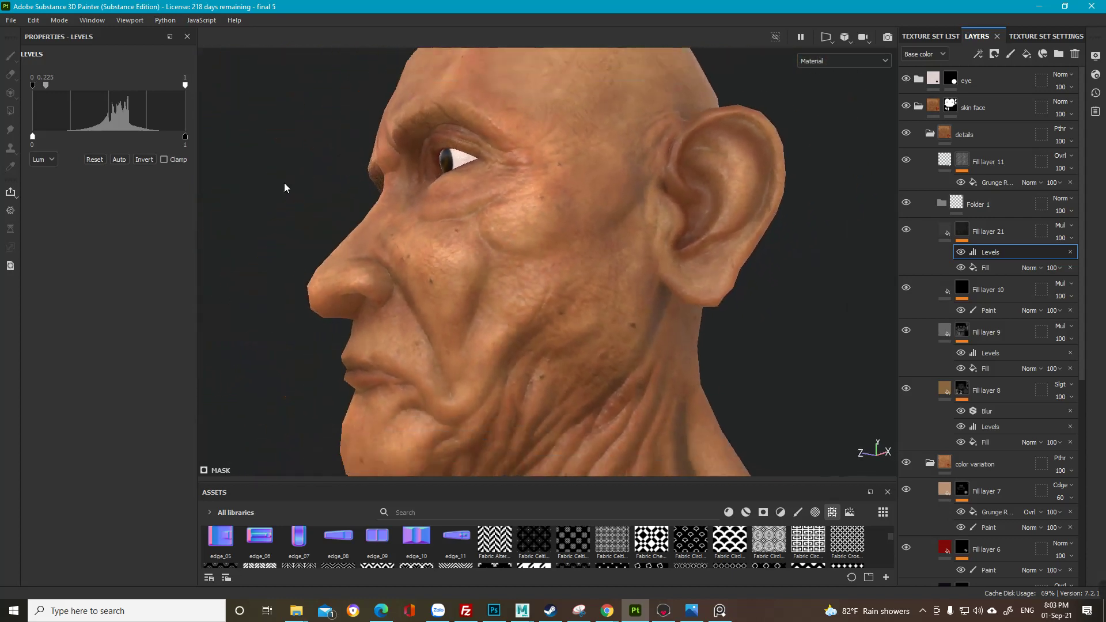
left_click_drag(285, 182, 577, 256, "alt")
left_click_drag(476, 243, 421, 214, "alt")
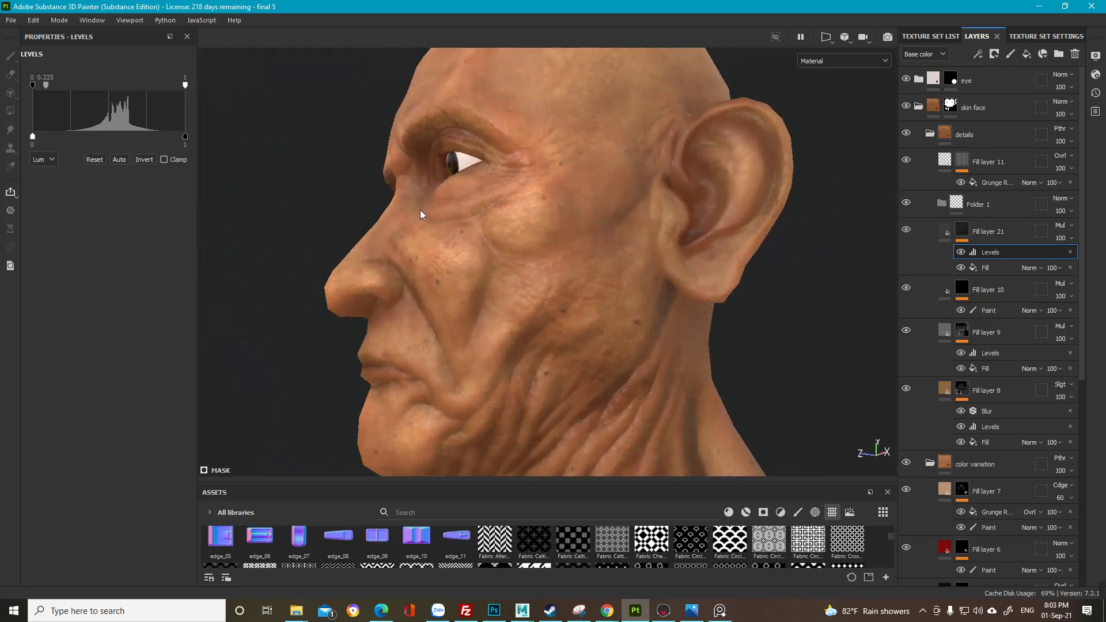
left_click_drag(500, 249, 540, 240, "alt")
scroll(521, 247, "down", 4)
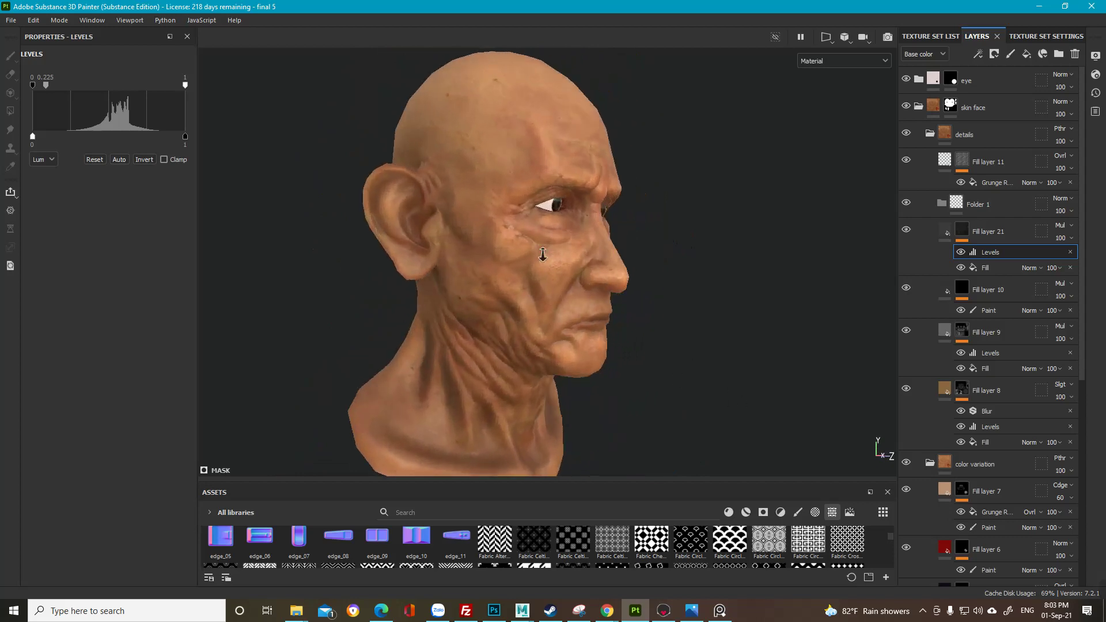
right_click_drag(541, 240, 604, 276, "alt")
left_click_drag(604, 277, 488, 274, "alt")
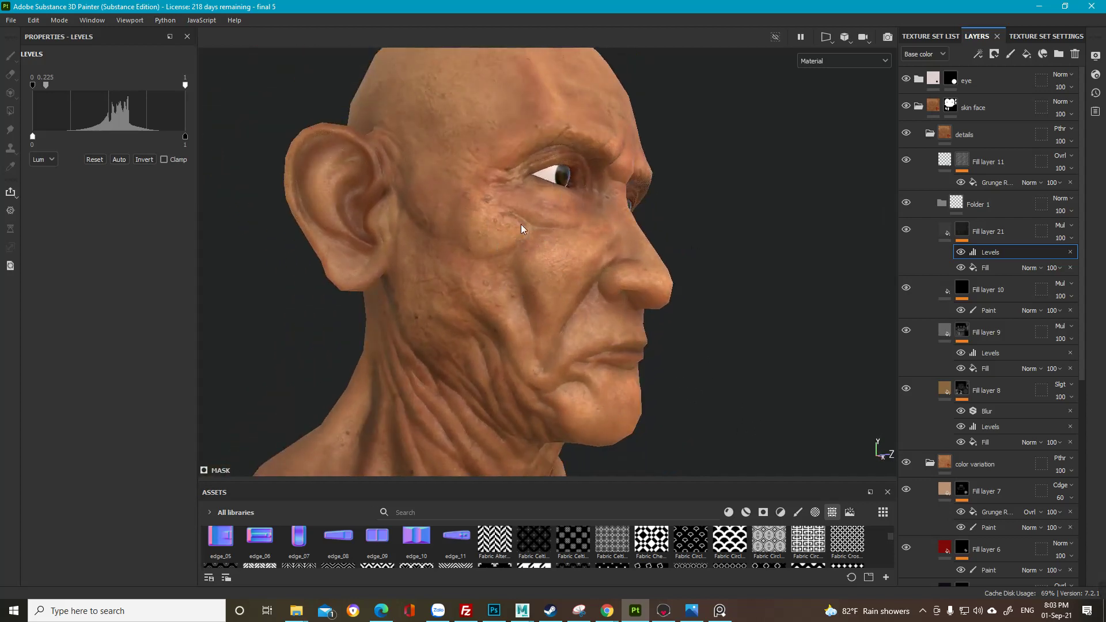
left_click_drag(487, 238, 436, 288, "alt")
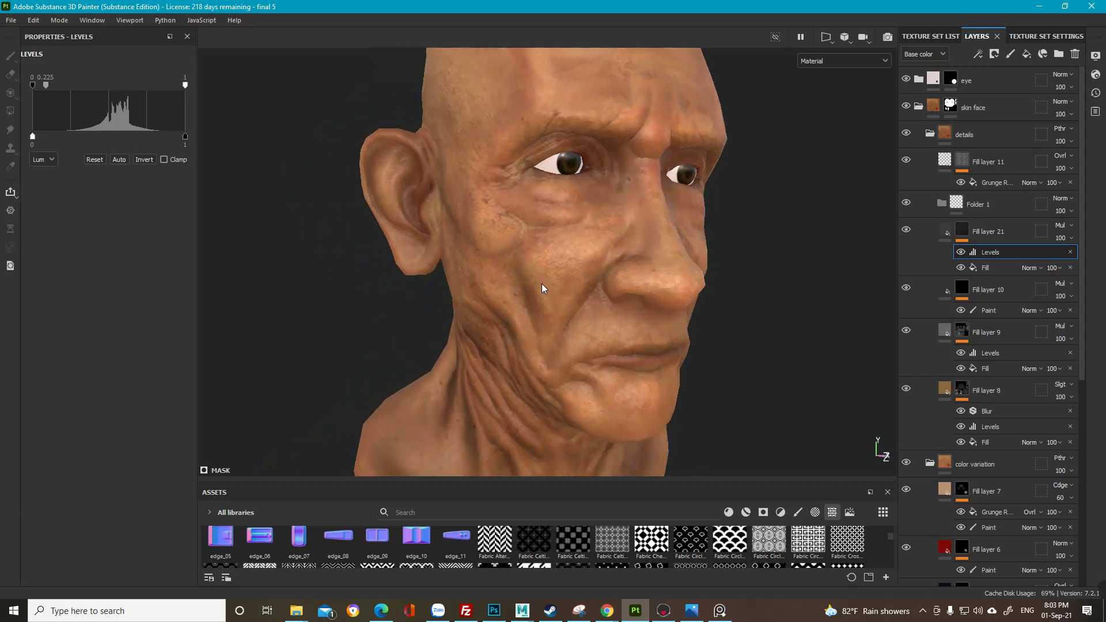
left_click_drag(556, 232, 592, 240, "alt")
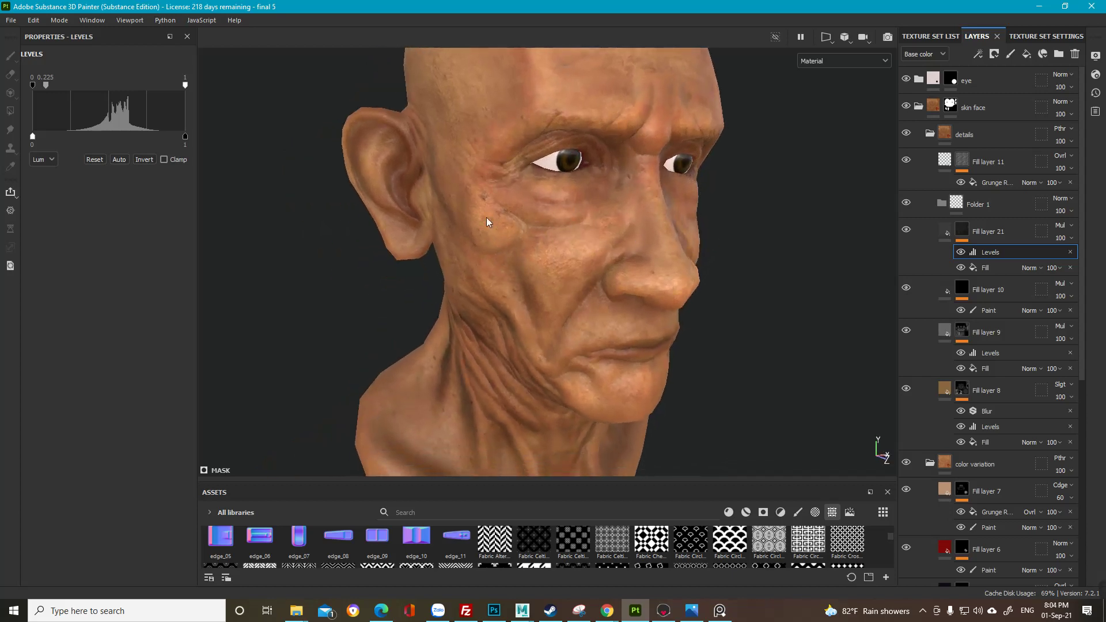
middle_click_drag(662, 330, 581, 278, "alt")
Step: Review the texture set's channels and mesh maps, and show the texture set list
left_click(1029, 37)
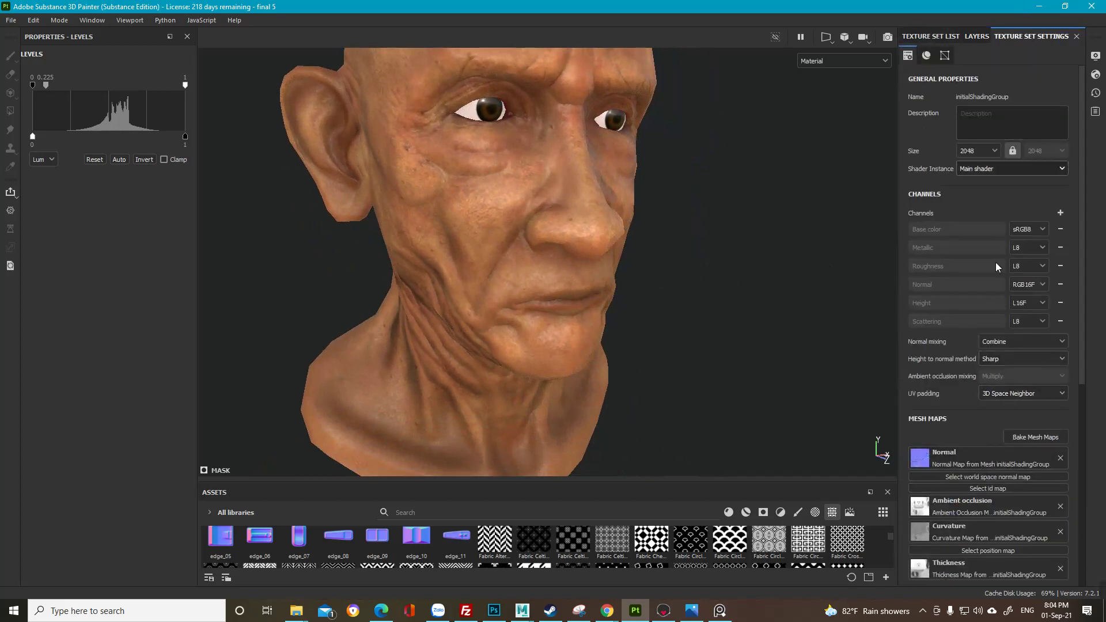
scroll(975, 470, "down", 3)
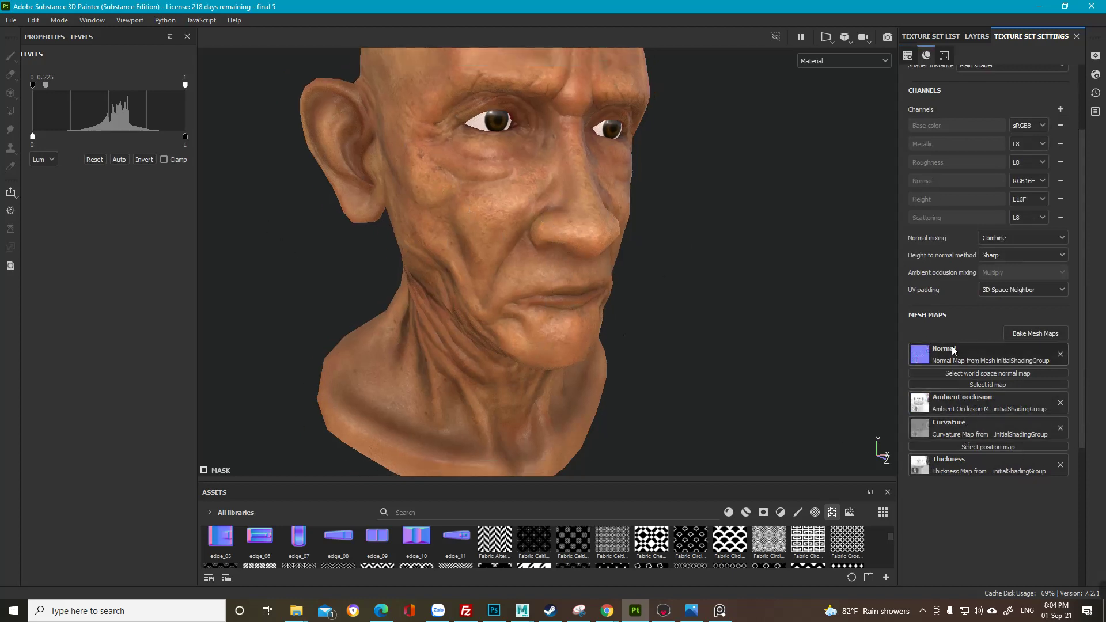
left_click(976, 36)
left_click(924, 36)
Step: Examine the skin on the cheek, ear and neck from three-quarter and side views
left_click_drag(523, 243, 426, 149, "alt")
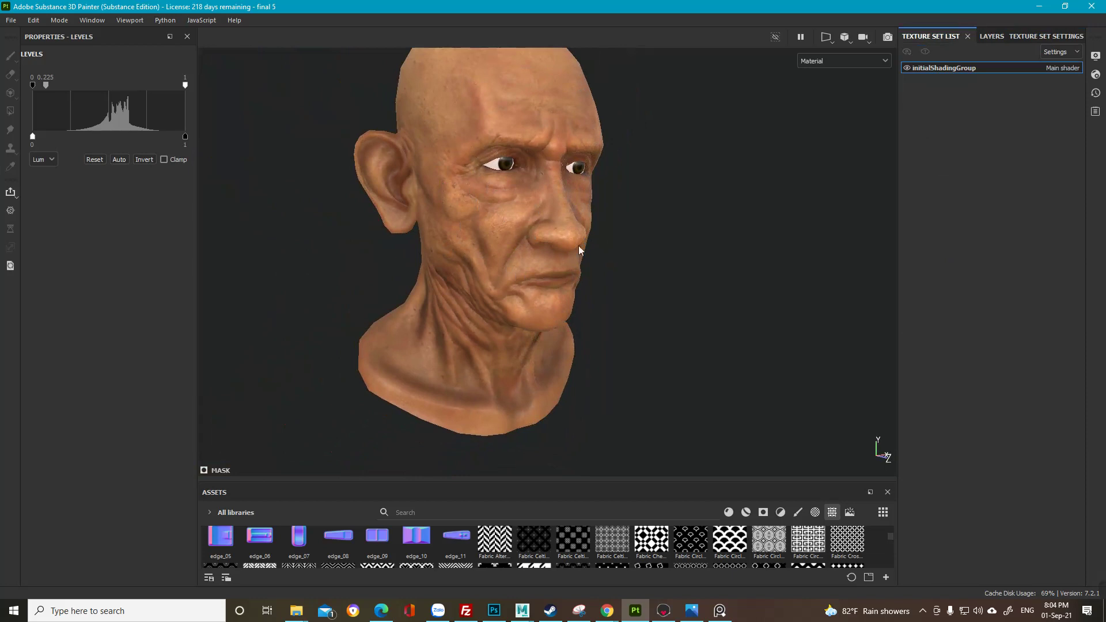
left_click_drag(493, 291, 557, 313, "alt")
scroll(579, 328, "up", 2)
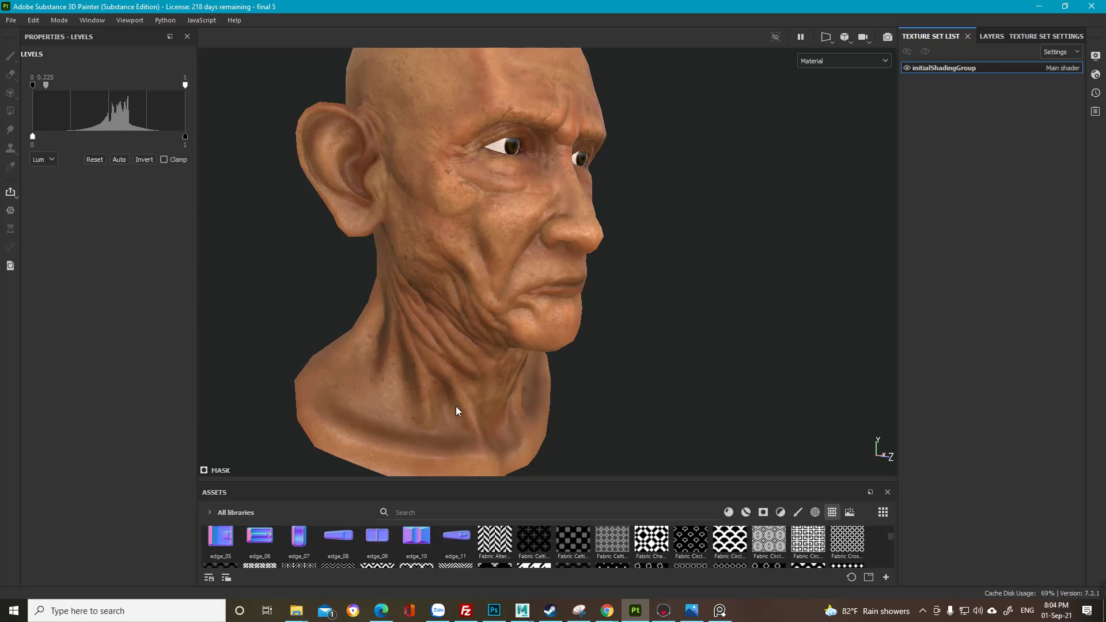
scroll(483, 241, "up", 5)
scroll(445, 149, "down", 5)
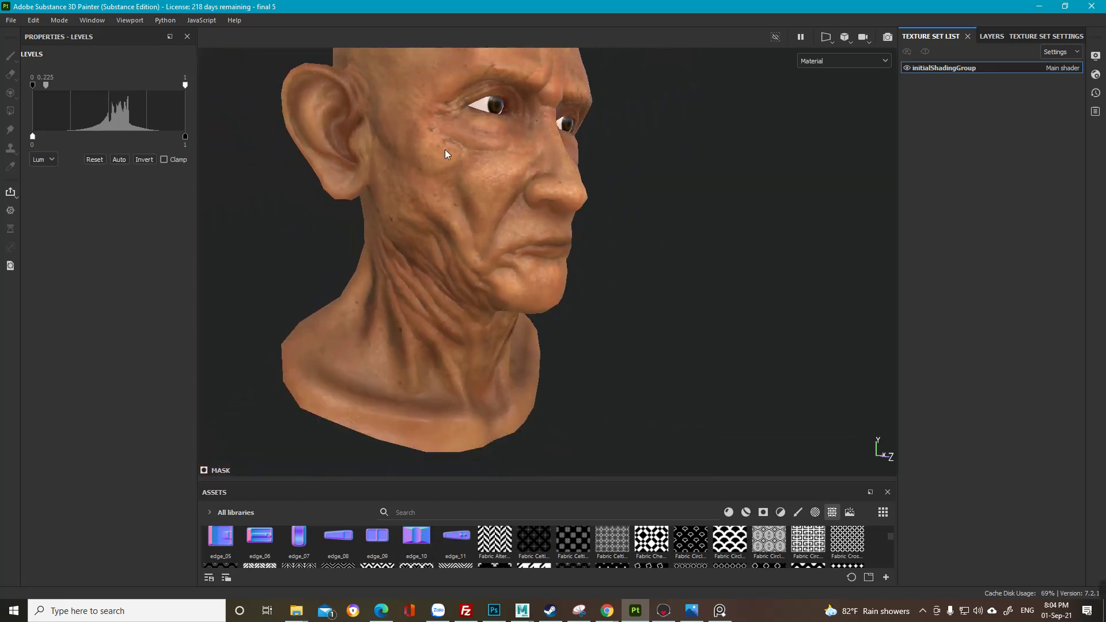
scroll(452, 157, "up", 2)
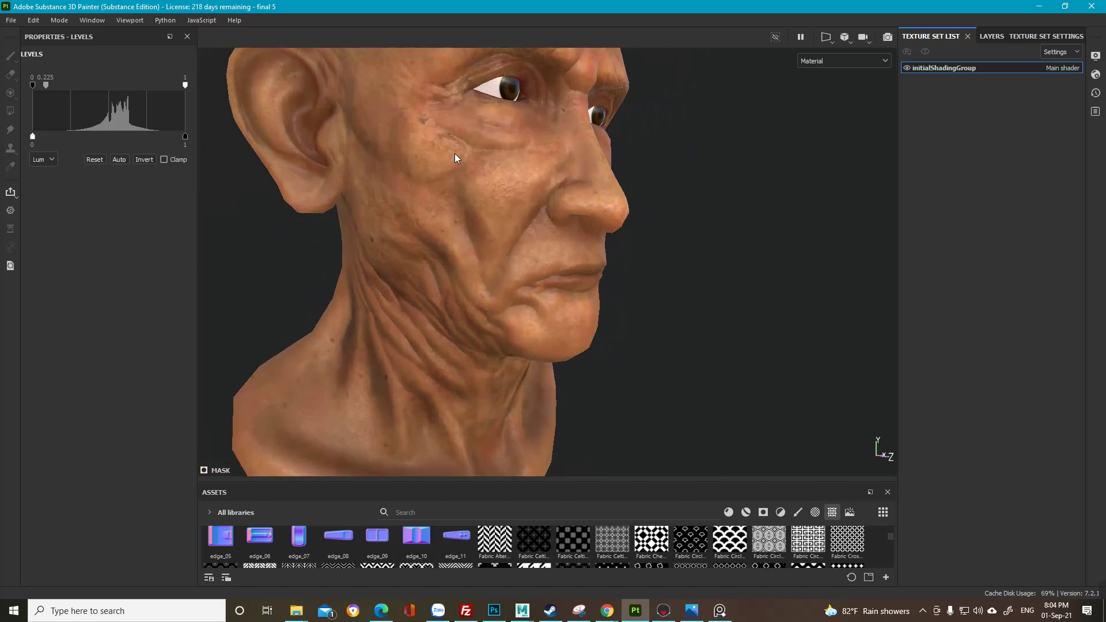
left_click_drag(455, 153, 498, 233, "alt")
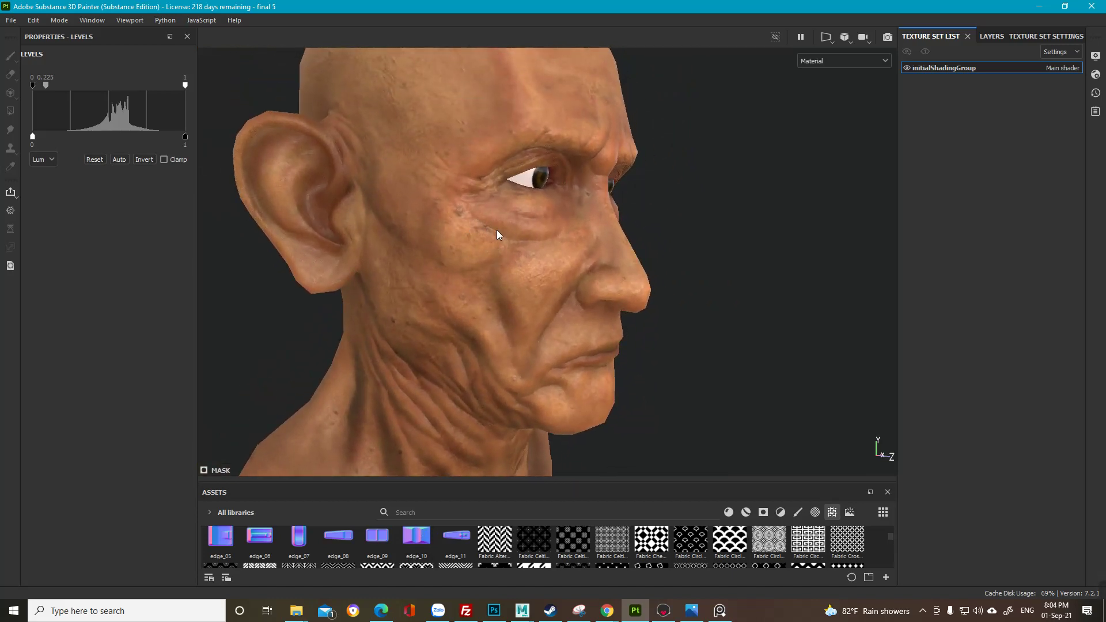
left_click_drag(518, 247, 461, 274, "alt")
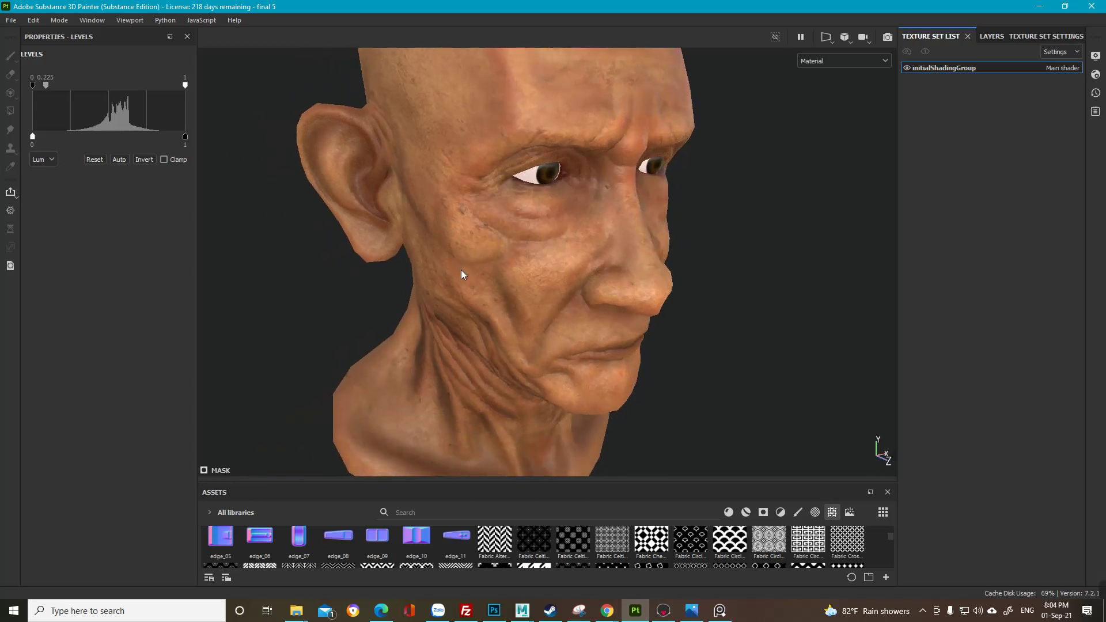
right_click_drag(615, 193, 572, 160, "alt")
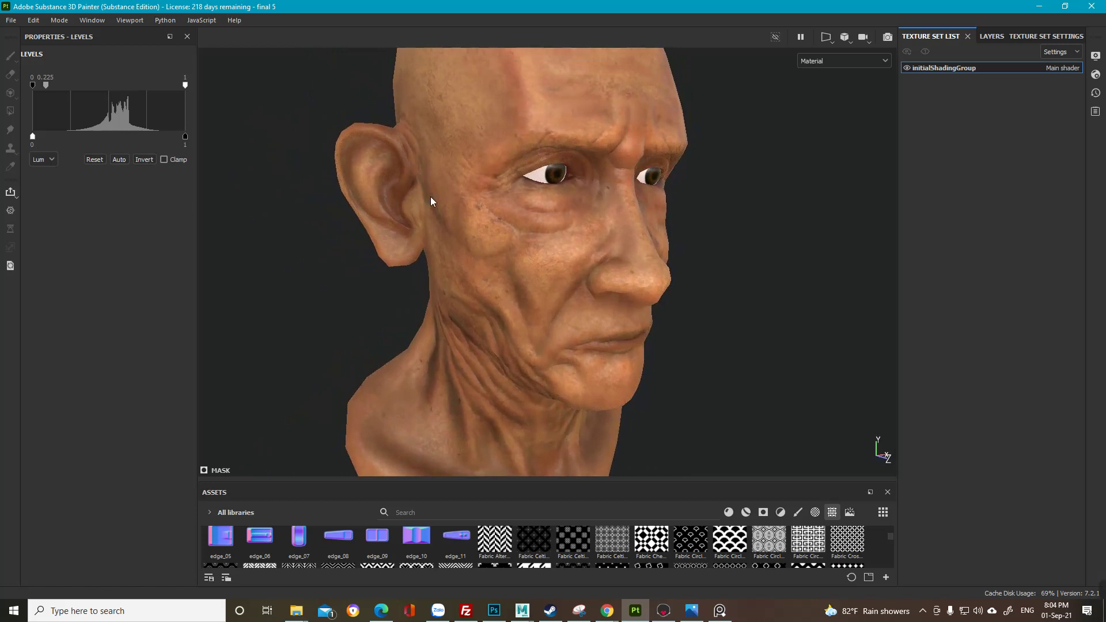
Step: Switch to Photoshop and create a 10000 x 10000 px document at 72 pixels/inch with a white background
key("alt+Tab")
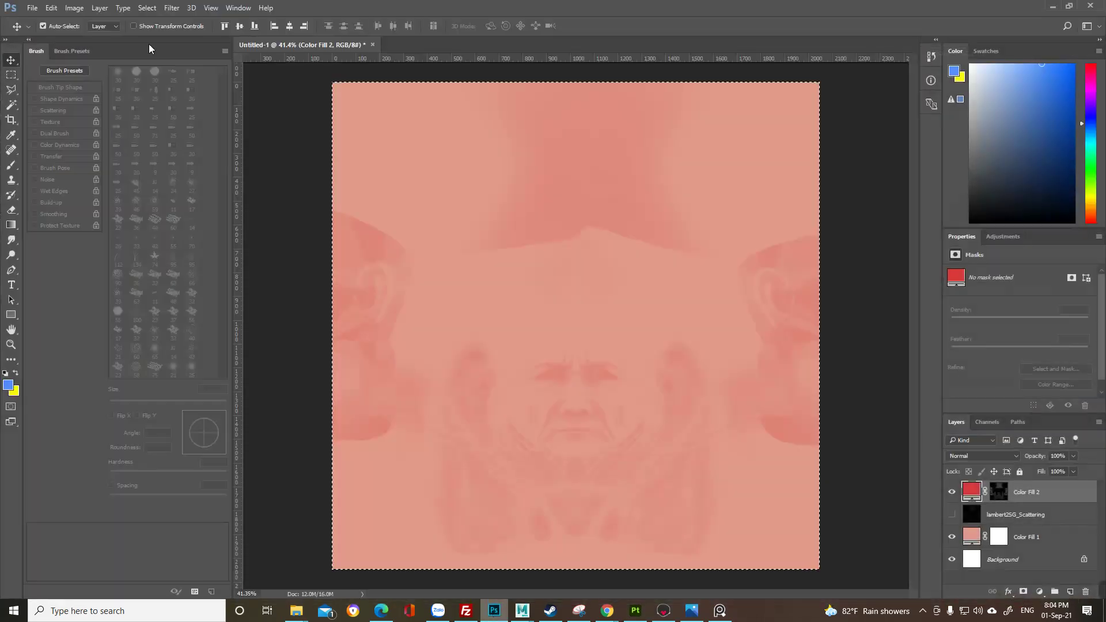
left_click(32, 7)
left_click(51, 17)
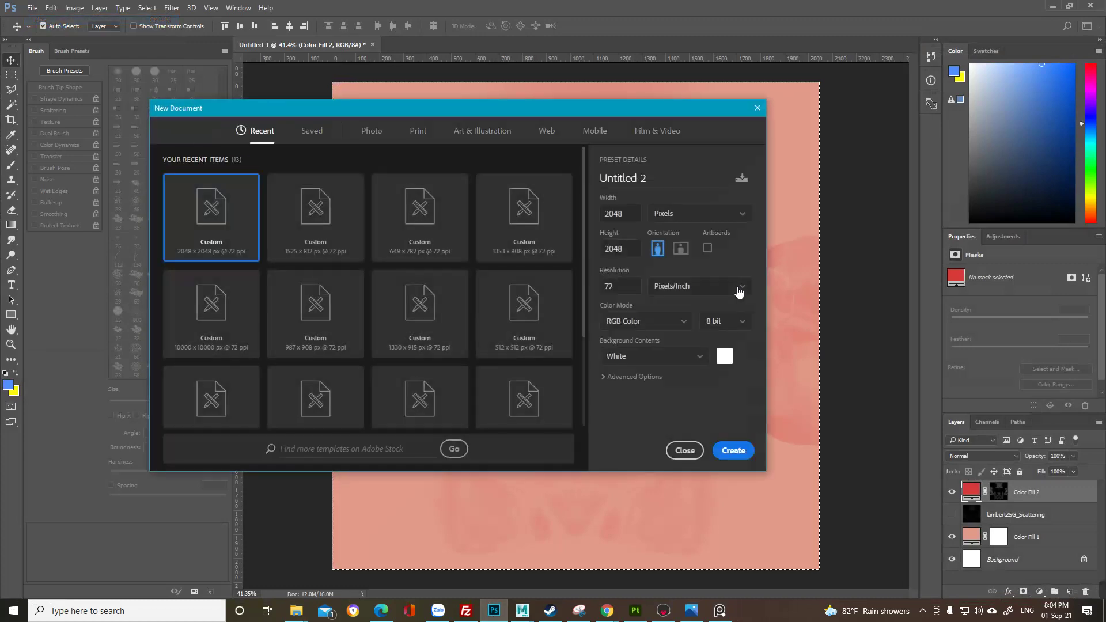
left_click(220, 321)
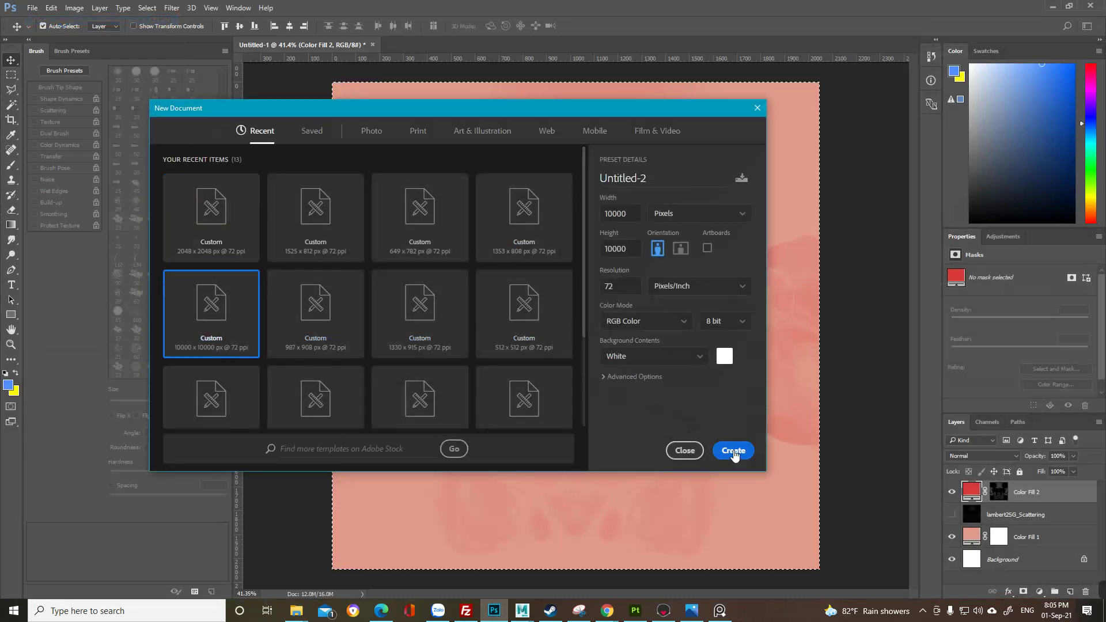
left_click(733, 451)
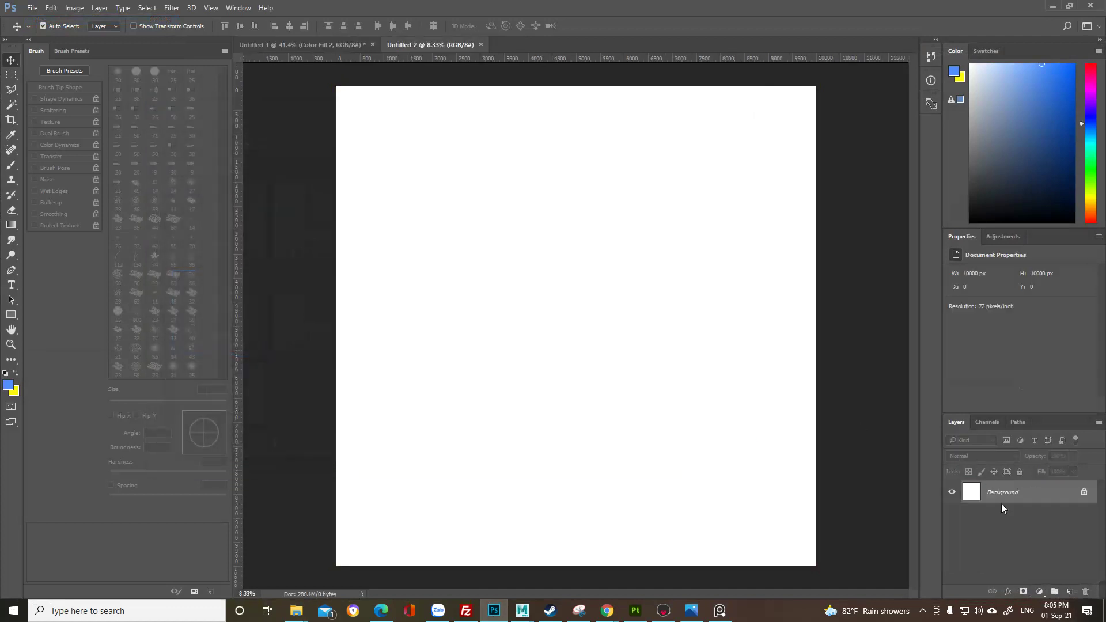
Step: Add a new layer and set up a hard round pinkish-red brush 45 px in size
left_click(1070, 592)
scroll(653, 237, "up", 4, "alt")
left_click_drag(615, 280, 776, 499)
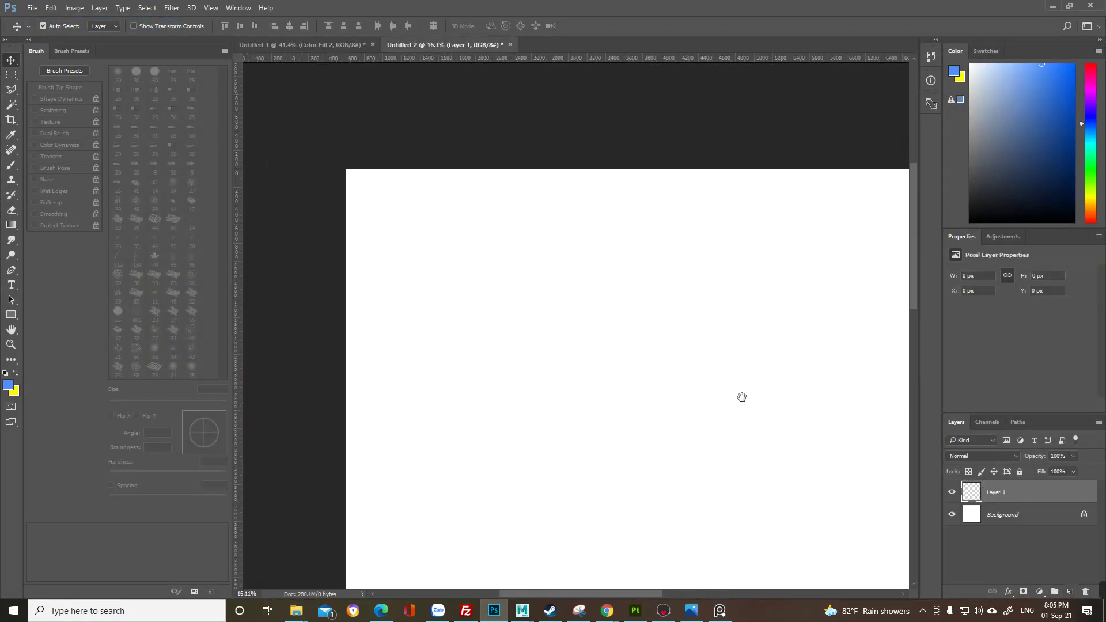
key("b")
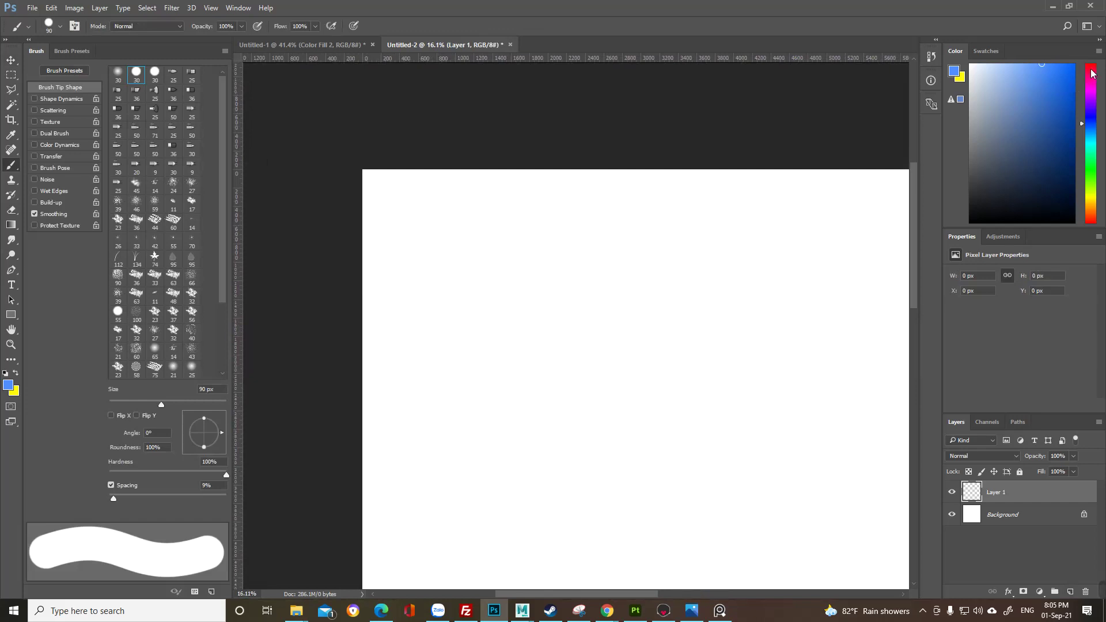
left_click_drag(1092, 70, 1087, 51)
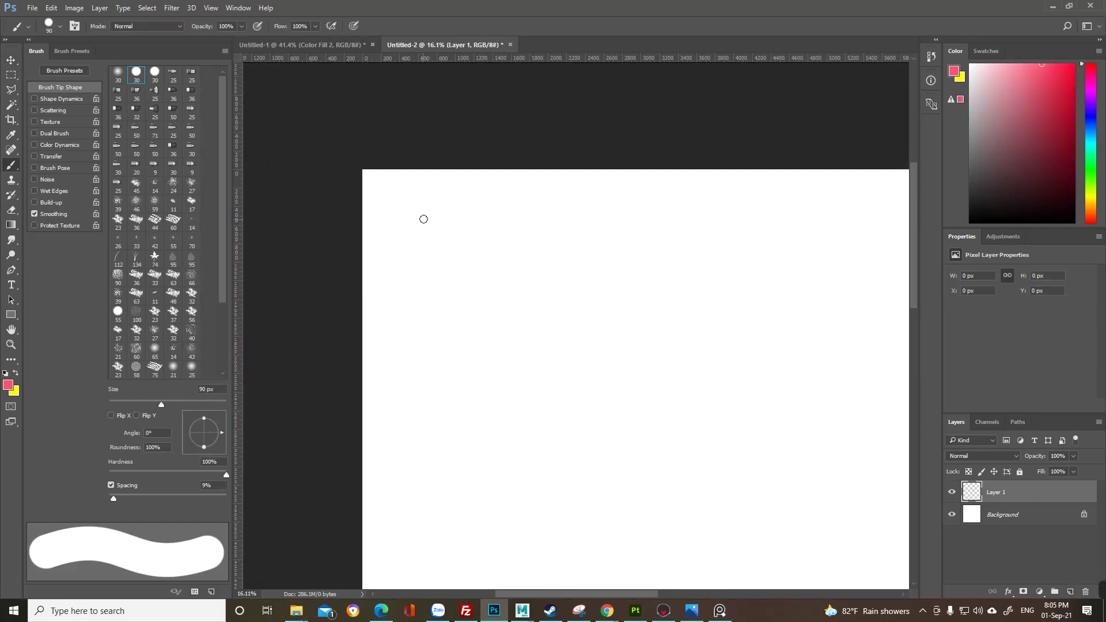
key("bracketleft")
key("bracketleft")
key("bracketleft")
key("bracketleft")
key("bracketleft")
key("bracketleft")
key("bracketleft")
key("bracketleft")
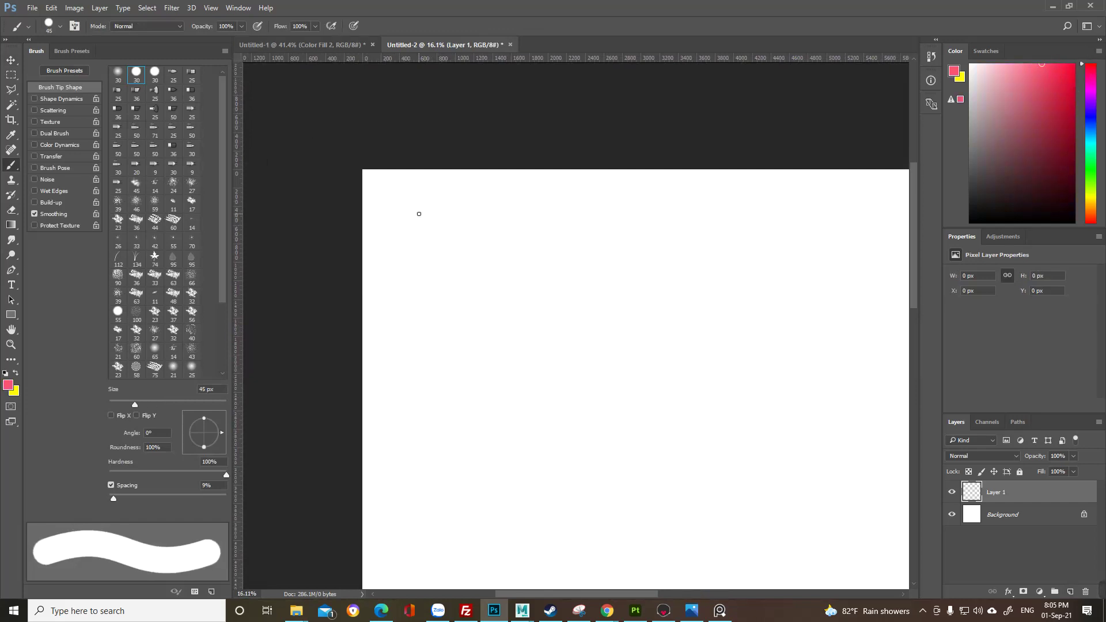
Step: Handwrite "Hipoly" near the canvas's upper-left corner, followed by three arrowheads pointing right
mouse_move(406, 199)
left_mouse_down()
mouse_move(406, 266)
mouse_move(445, 229)
mouse_move(427, 264)
left_mouse_up()
mouse_move(445, 231)
left_mouse_down()
mouse_move(451, 262)
mouse_move(494, 239)
mouse_move(538, 262)
left_mouse_up()
mouse_move(577, 221)
left_mouse_down()
mouse_move(582, 244)
mouse_move(603, 246)
left_mouse_up()
mouse_move(628, 210)
left_mouse_down()
mouse_move(639, 234)
mouse_move(617, 255)
left_mouse_up()
left_click_drag(701, 234, 588, 223)
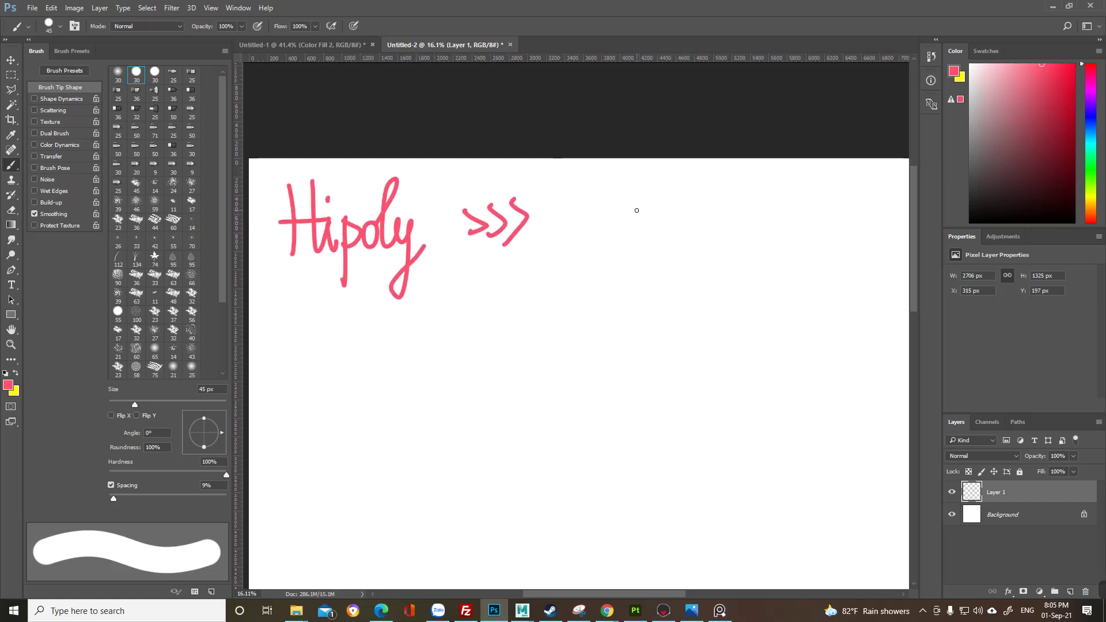
Step: Handwrite "Retopo" after the three arrowheads, on the same line as "Hipoly"
left_click_drag(561, 185, 562, 234)
mouse_move(560, 189)
left_mouse_down()
mouse_move(575, 199)
mouse_move(577, 232)
mouse_move(616, 213)
mouse_move(623, 237)
mouse_move(639, 214)
mouse_move(648, 271)
left_mouse_up()
mouse_move(647, 209)
left_mouse_down()
mouse_move(654, 233)
mouse_move(679, 208)
left_mouse_up()
scroll(650, 369, "right", 3)
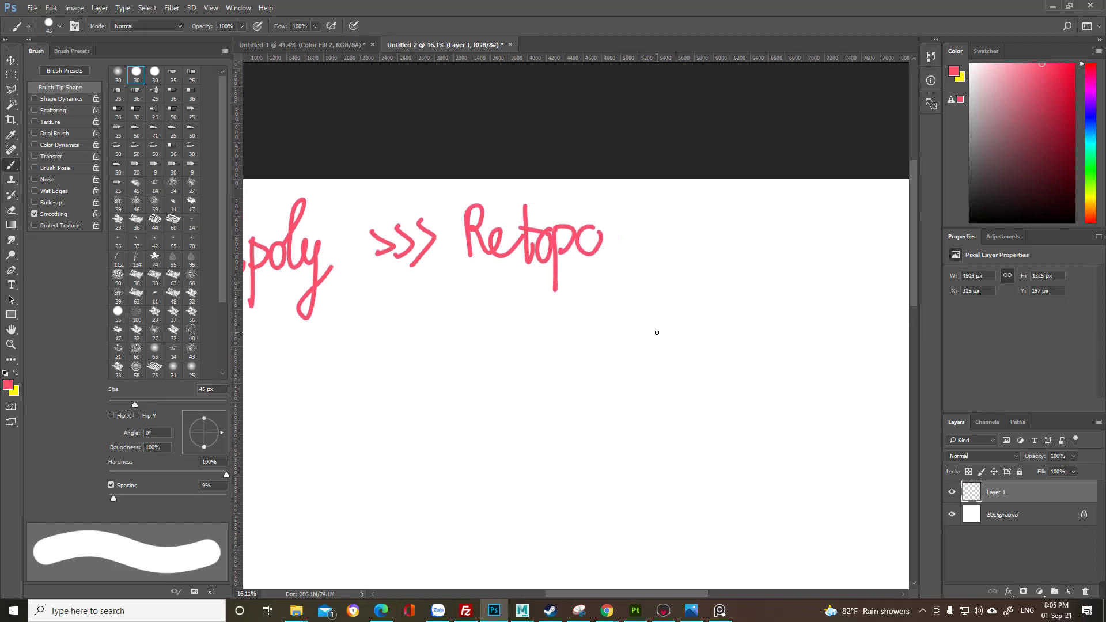
Step: Handwrite "(Low)" after "Retopo" on the top line, undoing a bad stroke along the way
left_click_drag(640, 206, 636, 276)
mouse_move(644, 212)
left_mouse_down()
mouse_move(650, 244)
mouse_move(680, 207)
mouse_move(647, 260)
mouse_move(666, 258)
left_mouse_up()
key("ctrl+z")
mouse_move(675, 238)
left_mouse_down()
mouse_move(667, 247)
mouse_move(717, 218)
mouse_move(699, 290)
left_mouse_up()
scroll(639, 330, "left", 3)
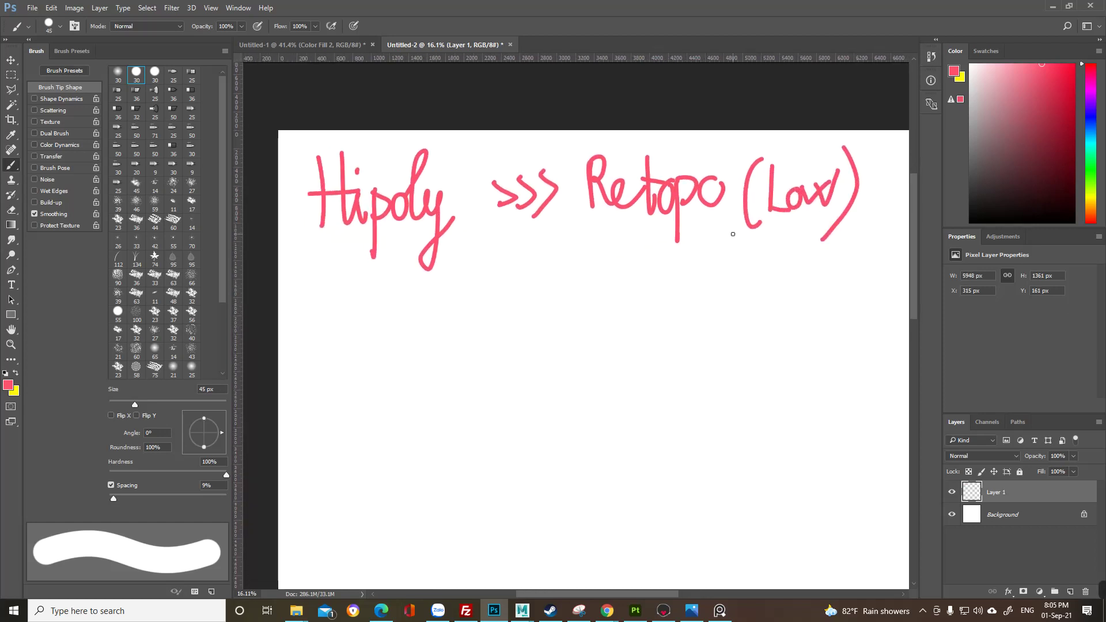
scroll(704, 214, "right", 1)
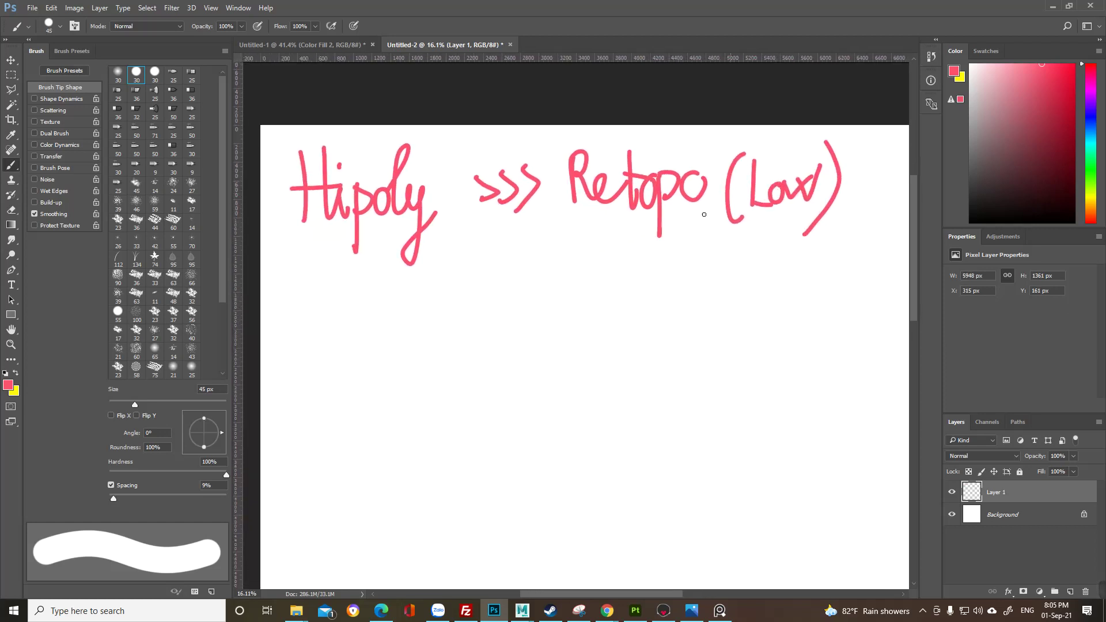
Step: Draw lines from "Hipoly" and "Retopo" converging on a downward arrow, and handwrite "bake :" below it
left_click_drag(430, 258, 507, 317)
mouse_move(626, 248)
left_mouse_down()
mouse_move(553, 313)
mouse_move(522, 369)
mouse_move(531, 345)
left_mouse_up()
left_click_drag(496, 414, 533, 357)
mouse_move(449, 337)
left_mouse_down()
mouse_move(450, 380)
mouse_move(450, 365)
left_mouse_up()
Step: Handwrite "Normal + AO + Curvature" after "bake :" on the same line
mouse_move(482, 367)
left_mouse_down()
mouse_move(494, 365)
mouse_move(500, 387)
mouse_move(551, 362)
left_mouse_up()
left_click_drag(570, 356, 567, 378)
mouse_move(589, 337)
left_mouse_down()
mouse_move(588, 381)
mouse_move(607, 335)
mouse_move(643, 375)
mouse_move(691, 368)
mouse_move(700, 353)
mouse_move(715, 365)
left_mouse_up()
mouse_move(738, 351)
left_mouse_down()
mouse_move(657, 370)
mouse_move(666, 394)
left_mouse_up()
mouse_move(658, 380)
left_mouse_down()
mouse_move(685, 373)
mouse_move(721, 392)
mouse_move(714, 369)
left_mouse_up()
mouse_move(743, 353)
left_mouse_down()
mouse_move(728, 385)
mouse_move(744, 353)
left_mouse_up()
mouse_move(730, 355)
left_mouse_down()
mouse_move(640, 344)
mouse_move(678, 378)
left_mouse_up()
mouse_move(674, 363)
left_mouse_down()
mouse_move(724, 353)
mouse_move(727, 381)
mouse_move(778, 355)
mouse_move(835, 349)
mouse_move(862, 373)
mouse_move(751, 415)
left_mouse_up()
Step: Draw a rounded outline around "Normal + AO + Curvature" with the brush
key("z")
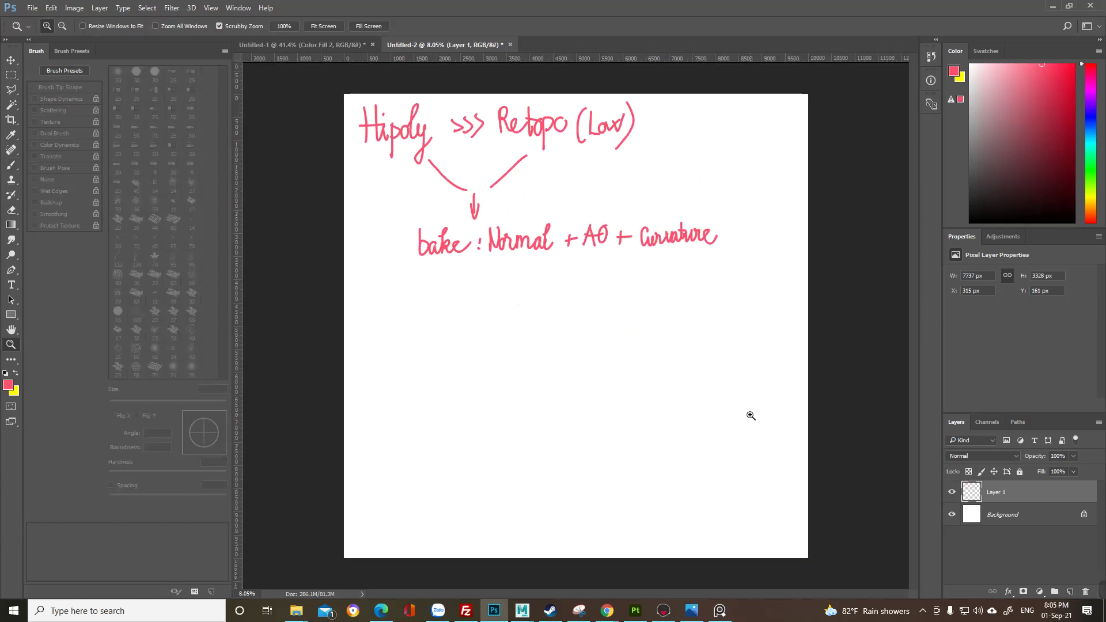
left_click_drag(591, 230, 608, 232)
left_click_drag(539, 237, 546, 259)
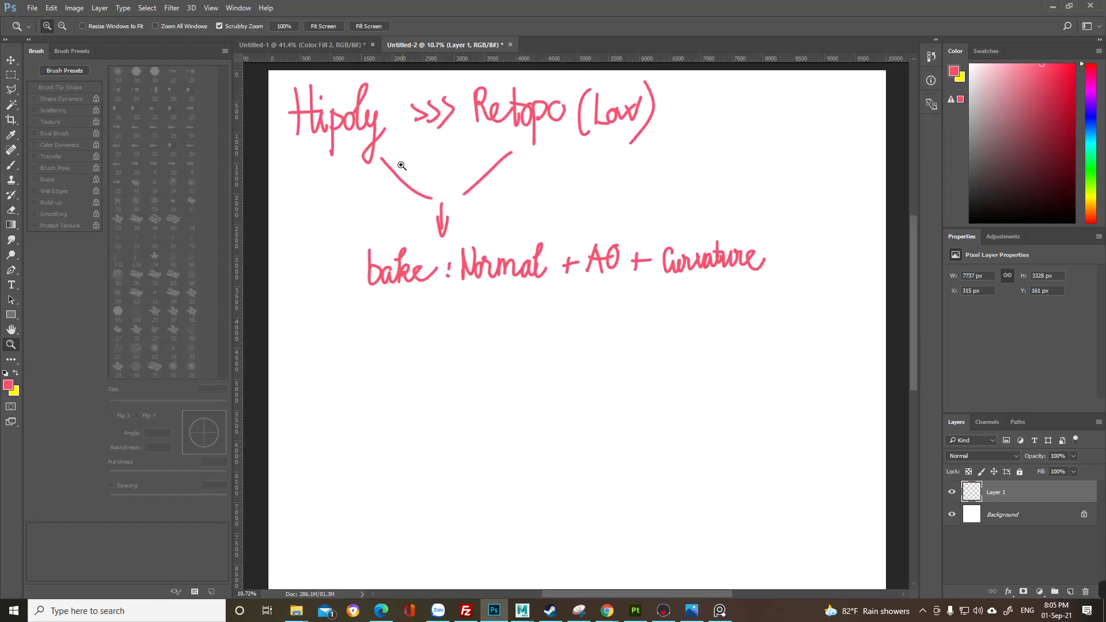
key("b")
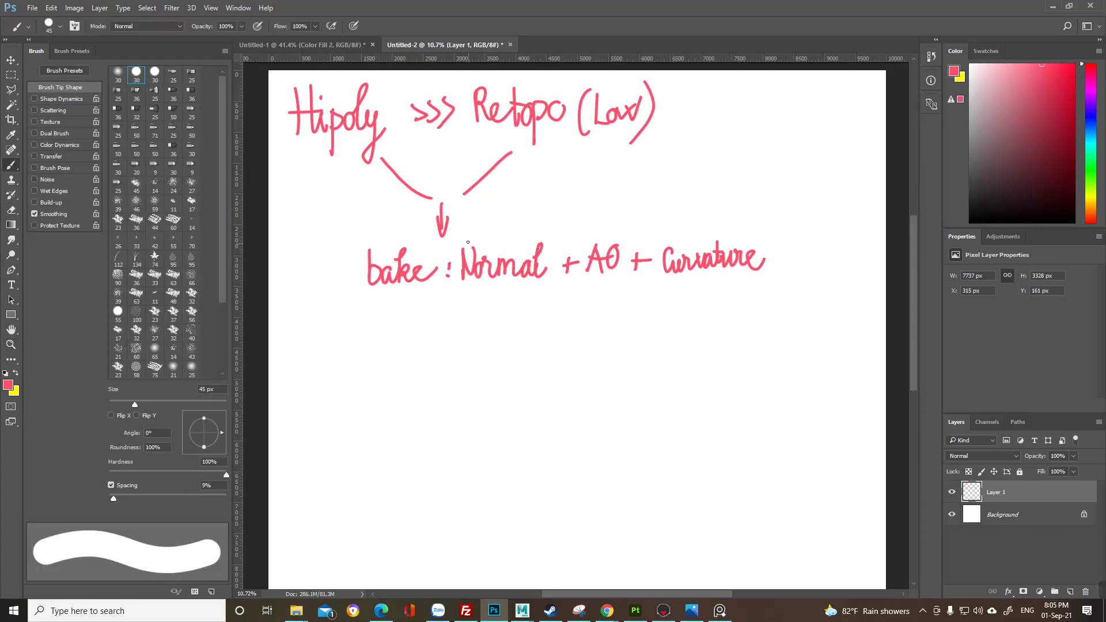
mouse_move(460, 235)
left_mouse_down()
mouse_move(455, 277)
mouse_move(635, 292)
mouse_move(797, 274)
mouse_move(599, 229)
mouse_move(434, 243)
left_mouse_up()
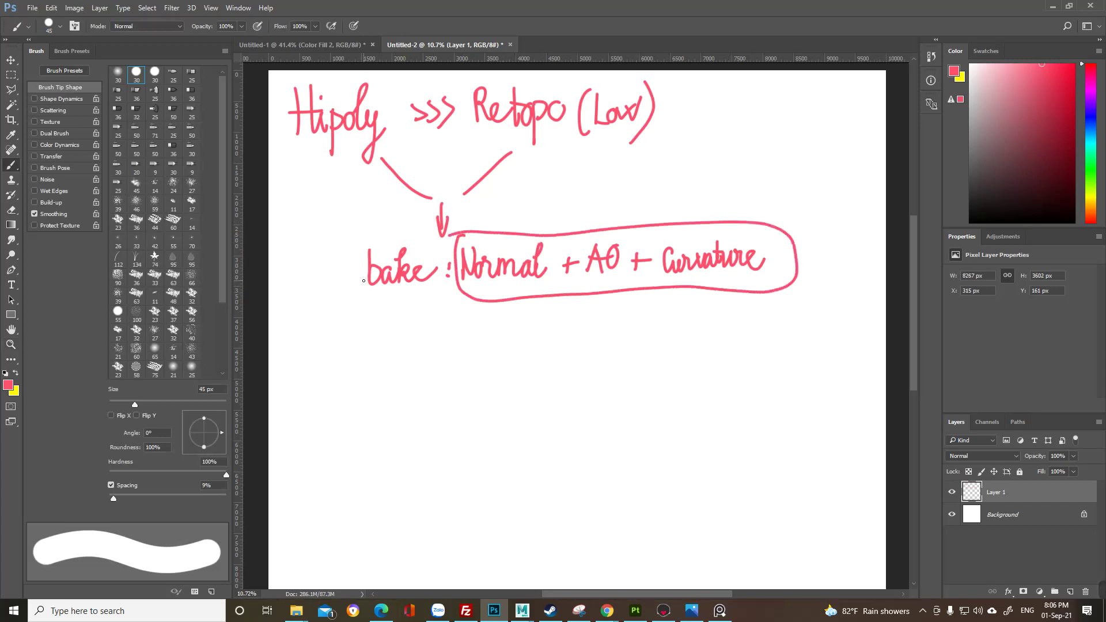
Step: Draw an arrow pointing down-left below the outlined maps and handwrite "Xấu" with an opening bracket under it
scroll(470, 278, "up", 2, "alt")
left_click_drag(470, 278, 481, 301)
scroll(482, 300, "down", 2, "alt")
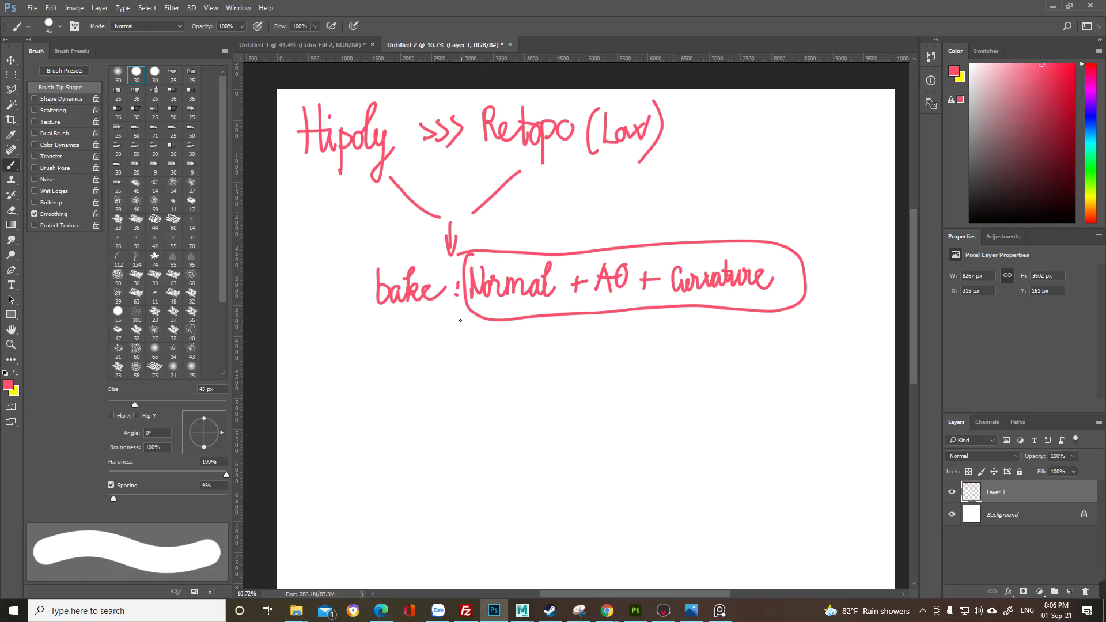
mouse_move(460, 321)
left_mouse_down()
mouse_move(423, 348)
mouse_move(454, 342)
left_mouse_up()
left_click_drag(339, 368, 362, 399)
left_click_drag(363, 374, 329, 400)
mouse_move(373, 387)
left_mouse_down()
mouse_move(368, 400)
mouse_move(397, 398)
mouse_move(408, 382)
left_mouse_up()
mouse_move(369, 378)
left_mouse_down()
mouse_move(389, 355)
mouse_move(432, 422)
left_mouse_up()
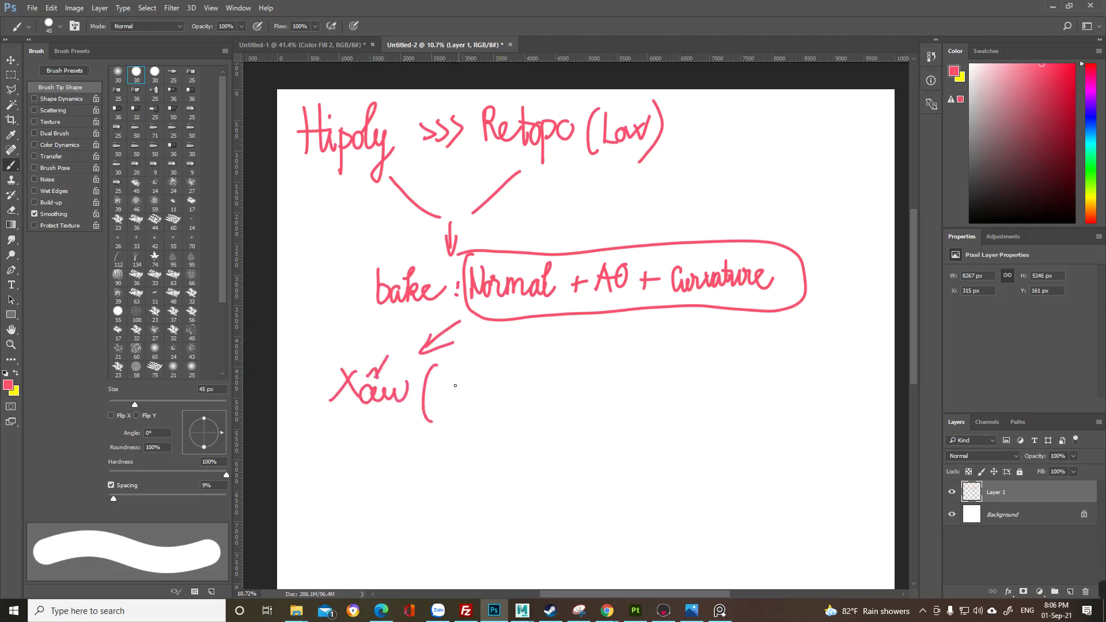
Step: Handwrite "Hi vẽ xấu," inside the bracket after "Xấu"
mouse_move(445, 372)
left_mouse_down()
mouse_move(440, 401)
mouse_move(461, 387)
left_mouse_up()
mouse_move(454, 374)
left_mouse_down()
mouse_move(452, 403)
mouse_move(510, 397)
left_mouse_up()
mouse_move(499, 368)
left_mouse_down()
mouse_move(519, 355)
mouse_move(527, 401)
left_mouse_up()
mouse_move(535, 387)
left_mouse_down()
mouse_move(555, 401)
mouse_move(572, 378)
mouse_move(554, 371)
left_mouse_up()
mouse_move(562, 372)
left_mouse_down()
mouse_move(572, 357)
mouse_move(577, 411)
left_mouse_up()
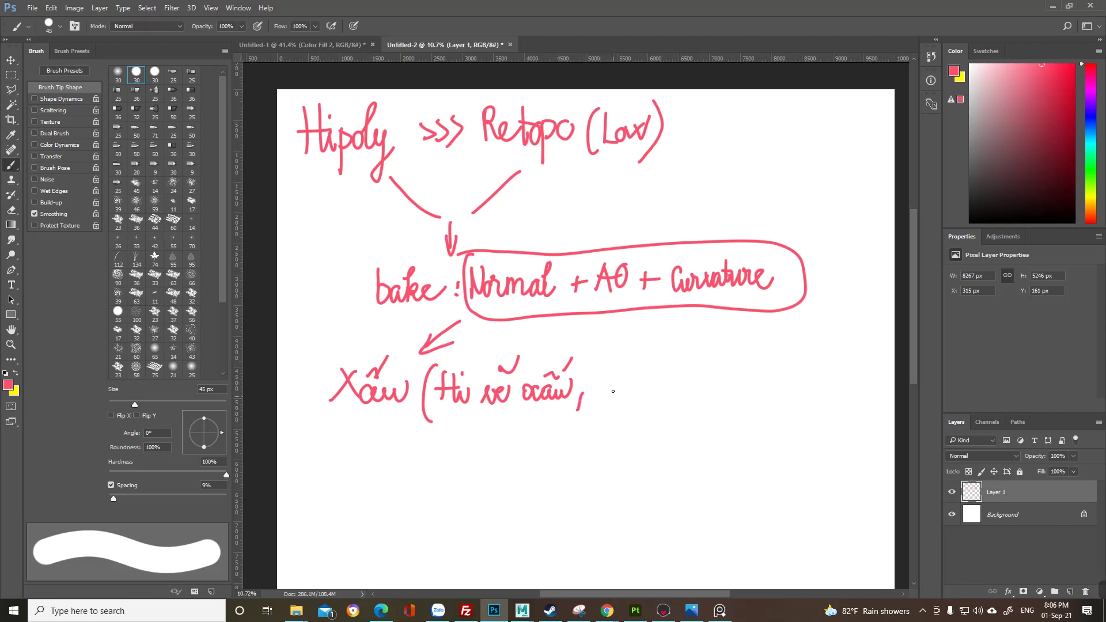
Step: Handwrite "Lỗi mesh" after the comma and close the bracket
left_click_drag(603, 364, 612, 394)
left_click_drag(621, 381, 635, 386)
left_click(632, 368)
left_click_drag(612, 375, 640, 345)
left_click_drag(643, 386, 712, 389)
left_click_drag(713, 350, 680, 421)
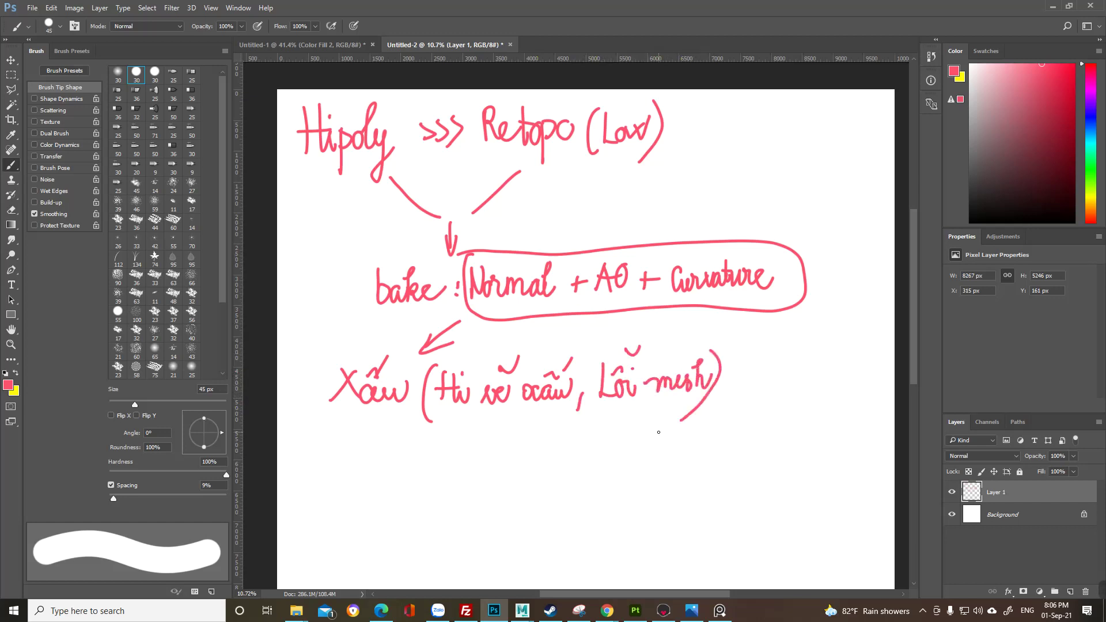
Step: Draw a downward arrow under "Xấu", handwrite "Hi / Low" below it, and add an arrow pointing right
mouse_move(379, 424)
left_mouse_down()
mouse_move(380, 464)
mouse_move(389, 440)
mouse_move(439, 409)
mouse_move(531, 285)
left_mouse_up()
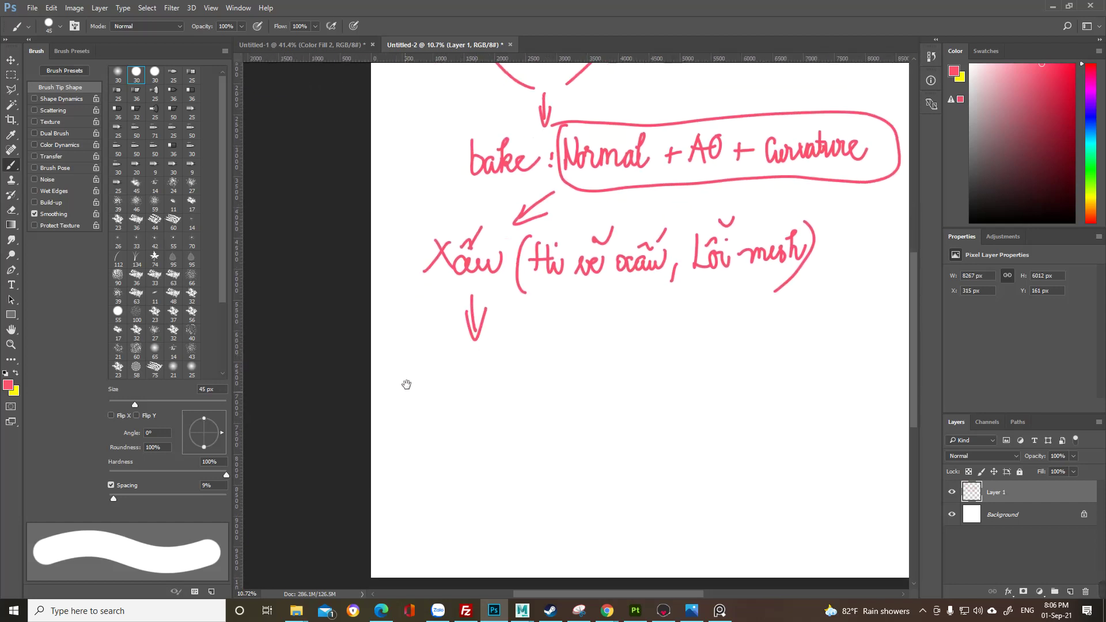
mouse_move(409, 350)
left_mouse_down()
mouse_move(410, 380)
mouse_move(430, 361)
left_mouse_up()
mouse_move(418, 352)
left_mouse_down()
mouse_move(438, 371)
mouse_move(439, 415)
left_mouse_up()
mouse_move(476, 344)
left_mouse_down()
mouse_move(490, 379)
mouse_move(521, 377)
left_mouse_up()
mouse_move(522, 353)
left_mouse_down()
mouse_move(510, 375)
mouse_move(530, 346)
mouse_move(565, 353)
mouse_move(521, 354)
mouse_move(585, 366)
mouse_move(566, 373)
left_mouse_up()
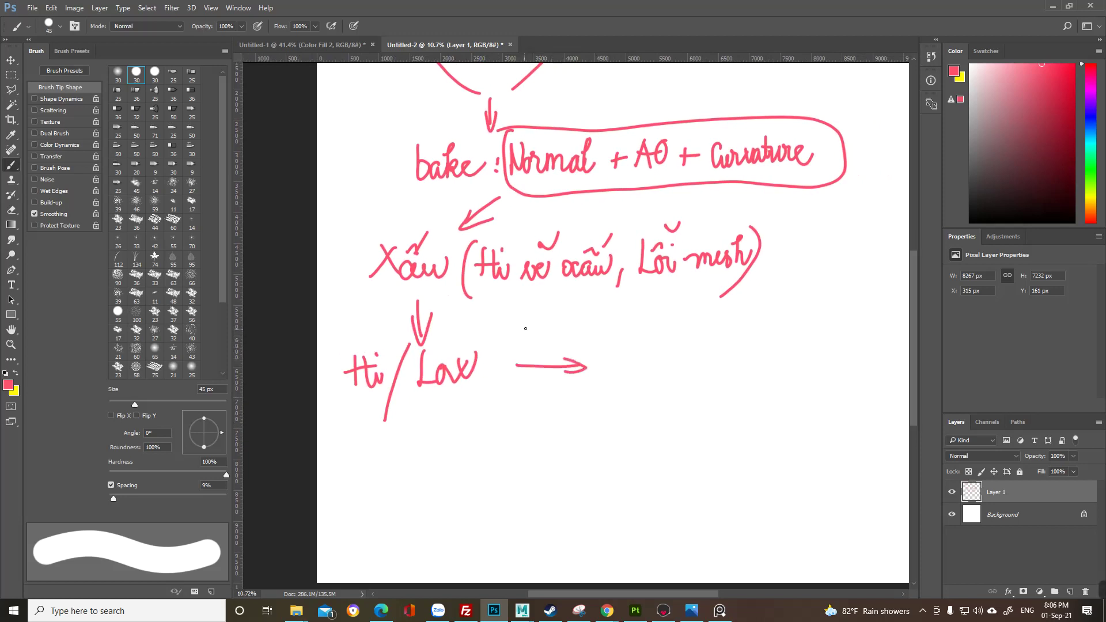
Step: Handwrite "check xong" above the right-pointing arrow and "bake lại" after it
mouse_move(523, 326)
left_mouse_down()
mouse_move(514, 339)
mouse_move(551, 324)
mouse_move(544, 338)
left_mouse_up()
mouse_move(563, 311)
left_mouse_down()
mouse_move(557, 337)
mouse_move(579, 338)
left_mouse_up()
left_click_drag(599, 327, 638, 373)
mouse_move(651, 364)
left_mouse_down()
mouse_move(644, 373)
mouse_move(660, 375)
left_mouse_up()
mouse_move(670, 336)
left_mouse_down()
mouse_move(665, 373)
mouse_move(689, 373)
left_mouse_up()
mouse_move(689, 364)
left_mouse_down()
mouse_move(707, 351)
mouse_move(725, 366)
mouse_move(755, 360)
left_mouse_up()
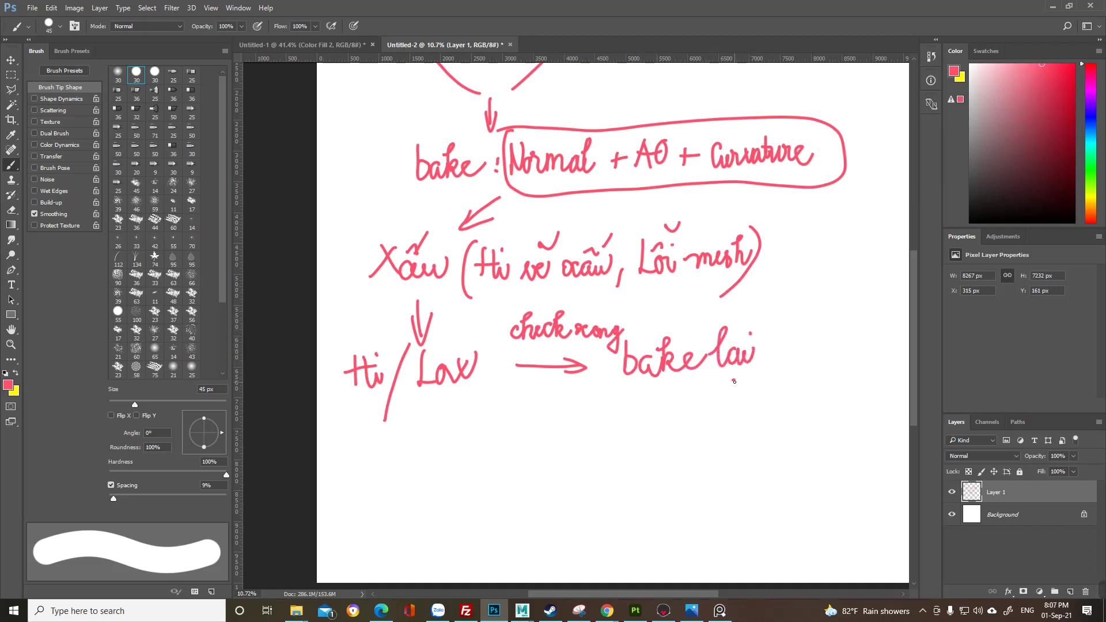
Step: Switch to Substance 3D Painter and examine the old man head from the front and three-quarter views
left_click(635, 611)
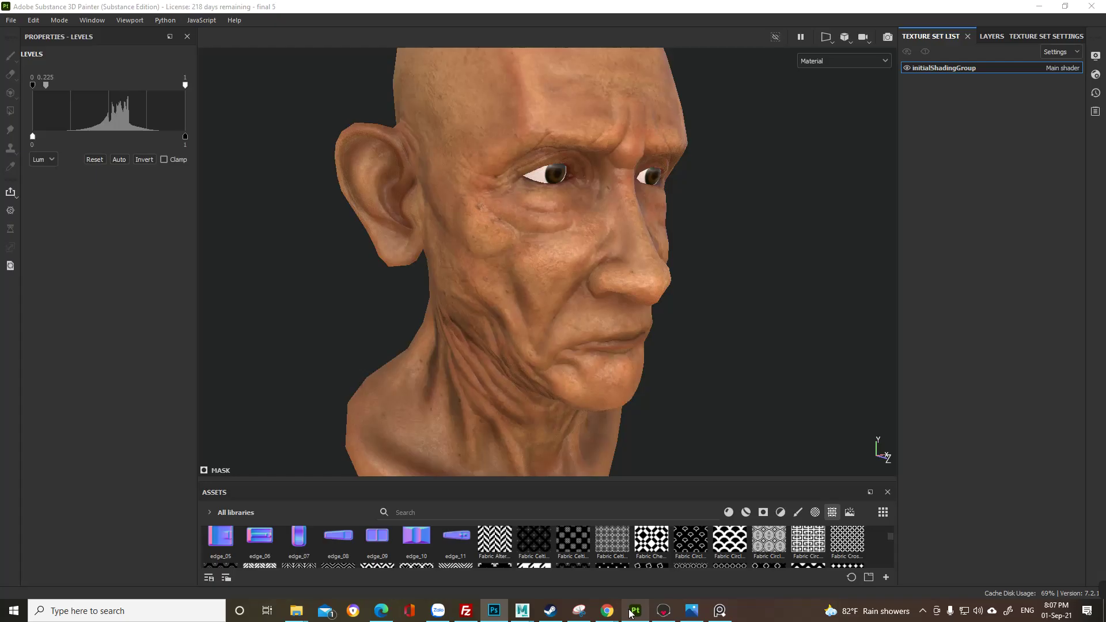
left_click_drag(620, 310, 568, 248, "alt")
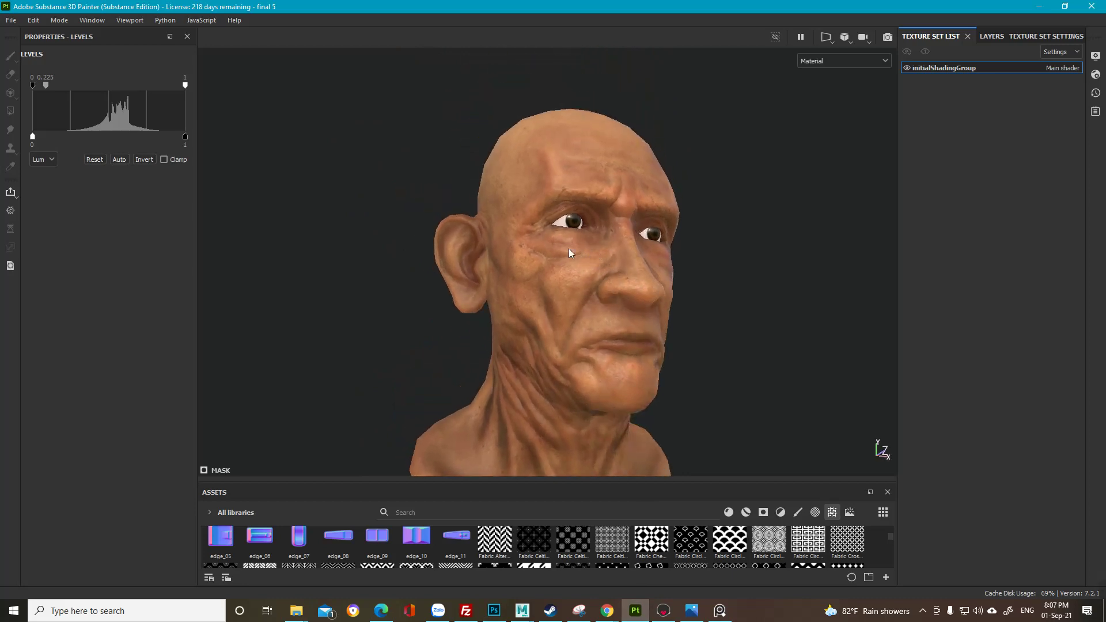
left_click_drag(536, 304, 522, 254, "alt")
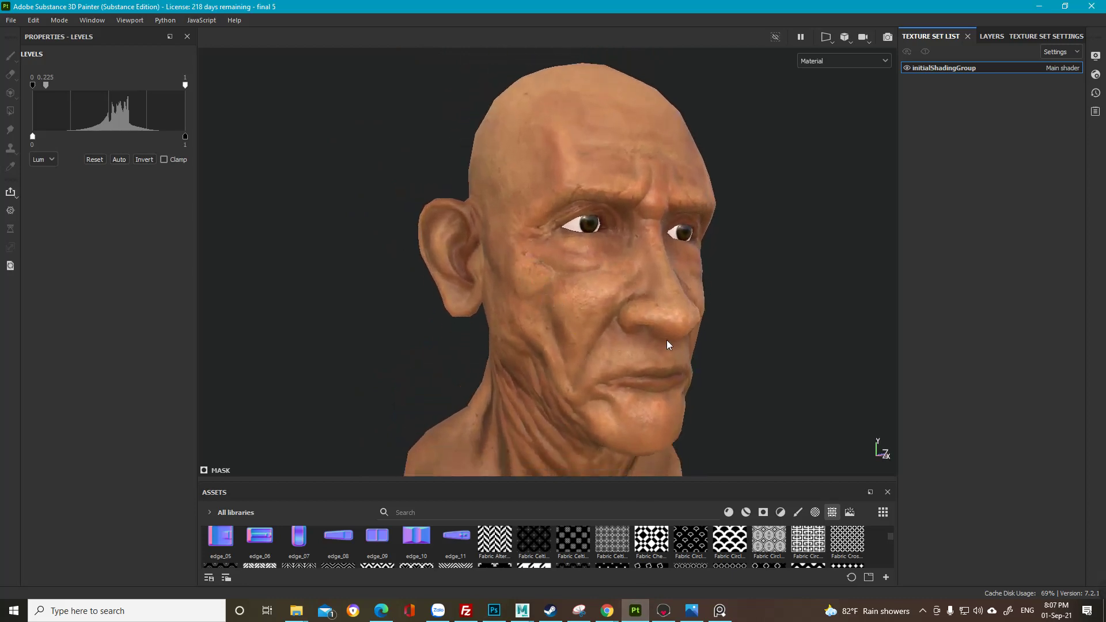
left_click_drag(665, 339, 523, 320, "alt")
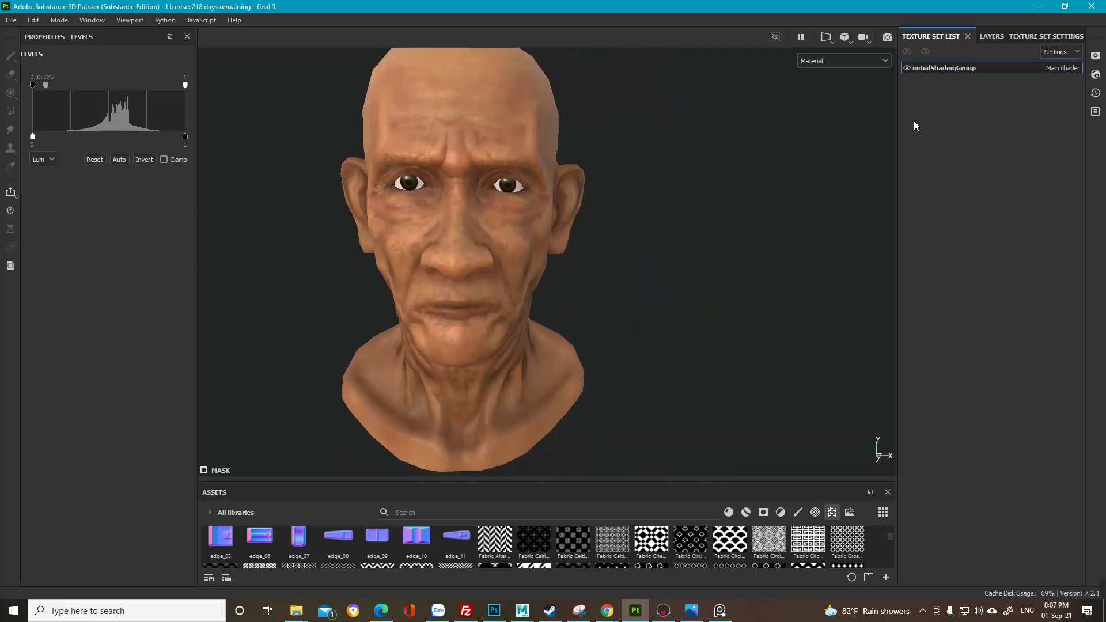
left_click_drag(526, 210, 514, 92, "alt")
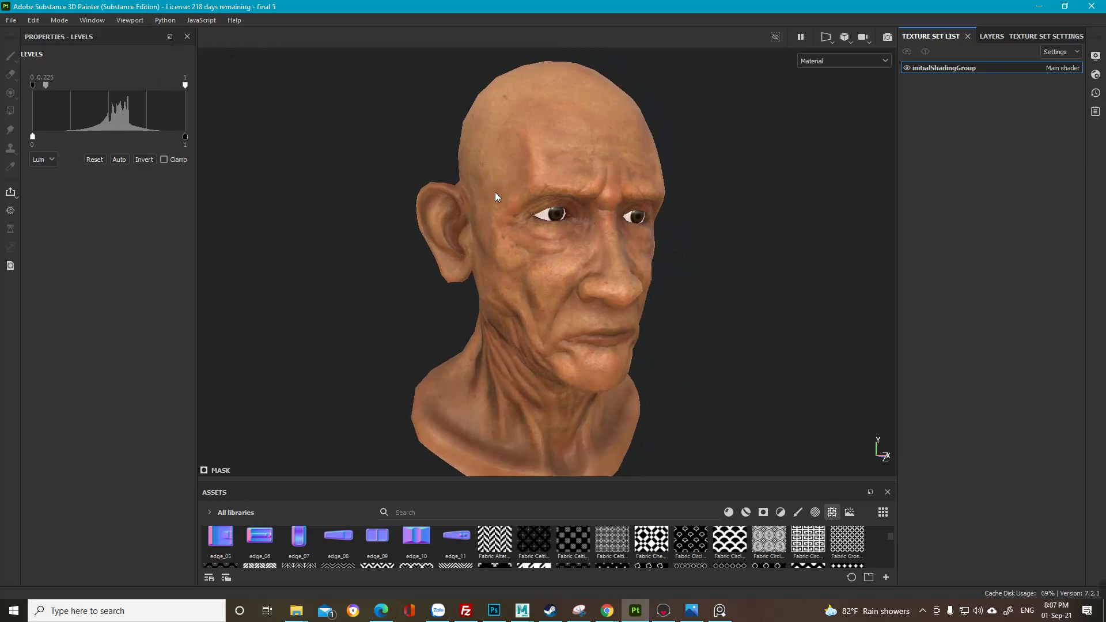
left_click_drag(495, 196, 562, 206, "alt")
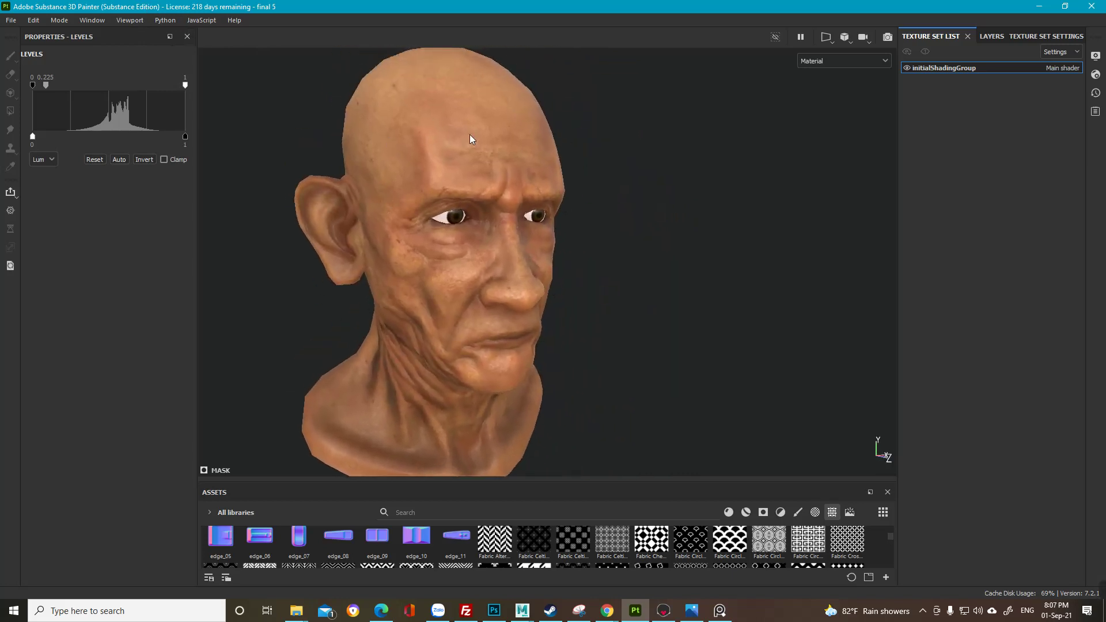
left_click_drag(470, 138, 373, 157, "alt")
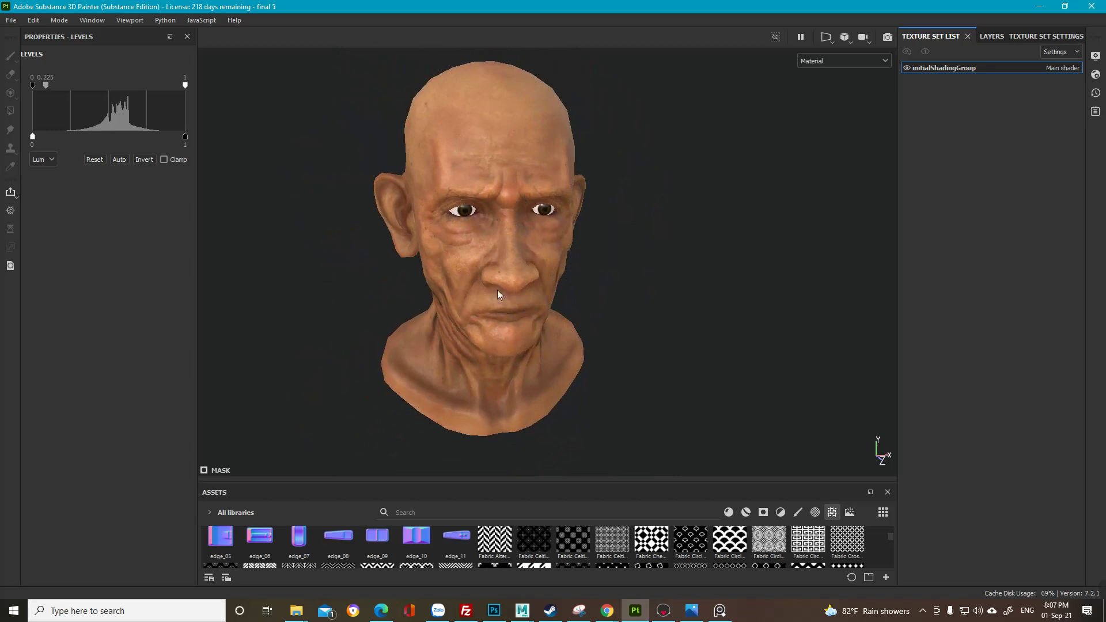
left_click_drag(497, 290, 466, 237, "alt")
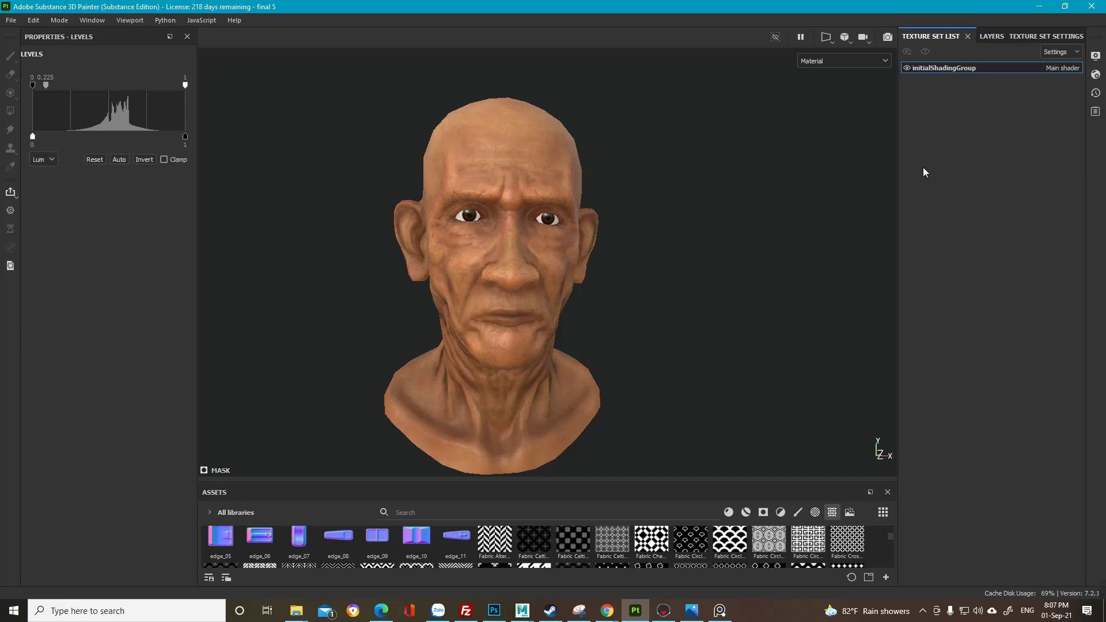
Step: Clear the Substance 3D Painter, Photoshop and close-up reference photo windows away to view the bust render screenshot000.png
left_click(1038, 6)
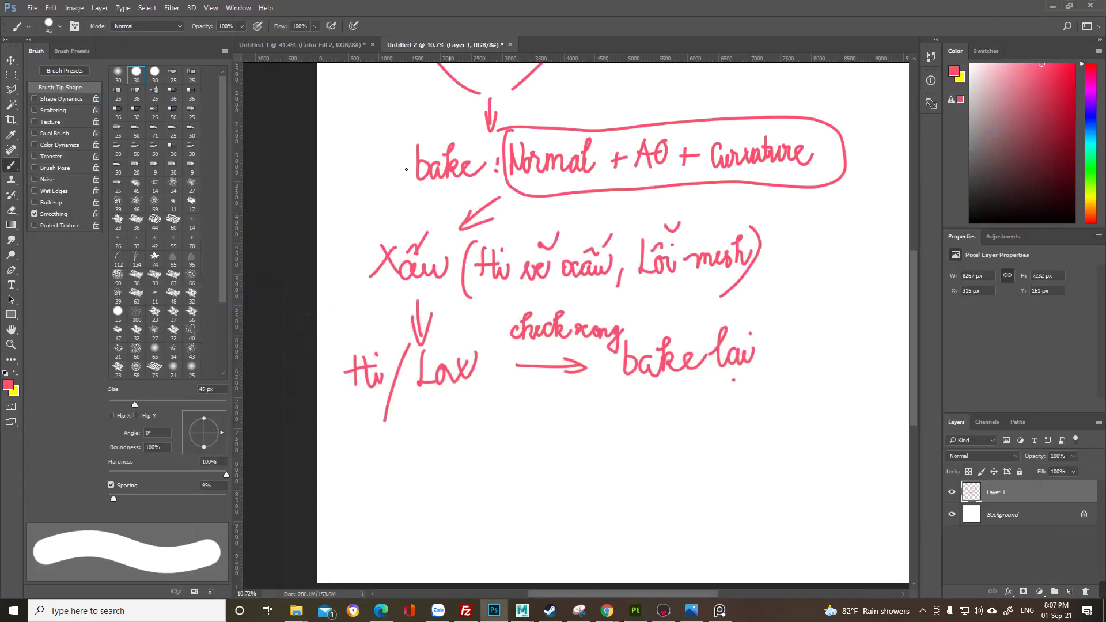
left_click(1056, 6)
left_click(962, 30)
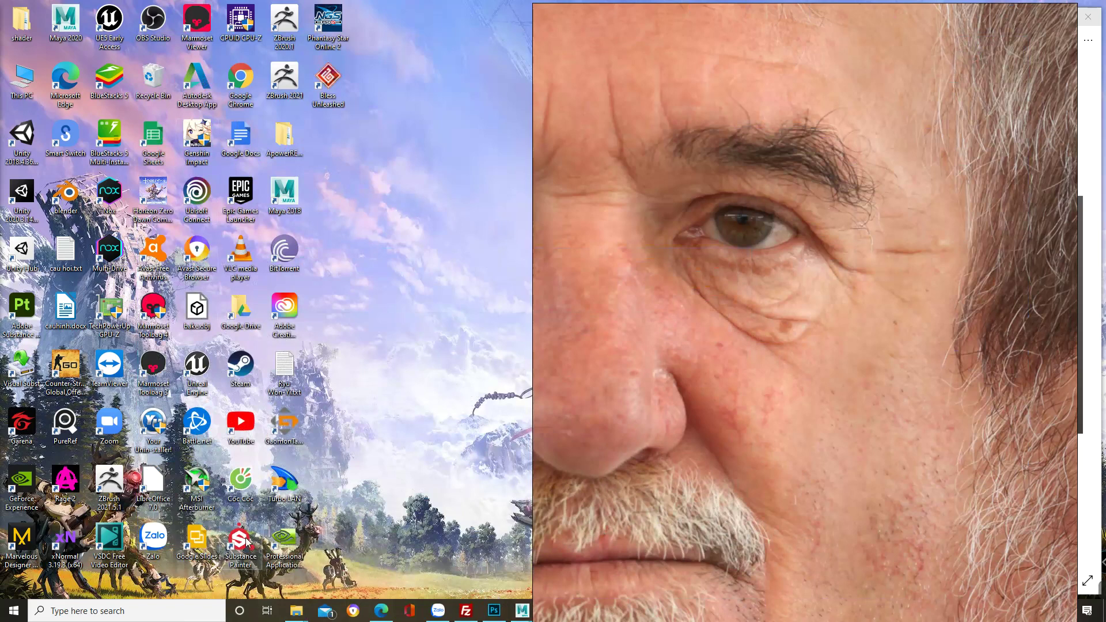
right_click(880, 129)
left_click(911, 369)
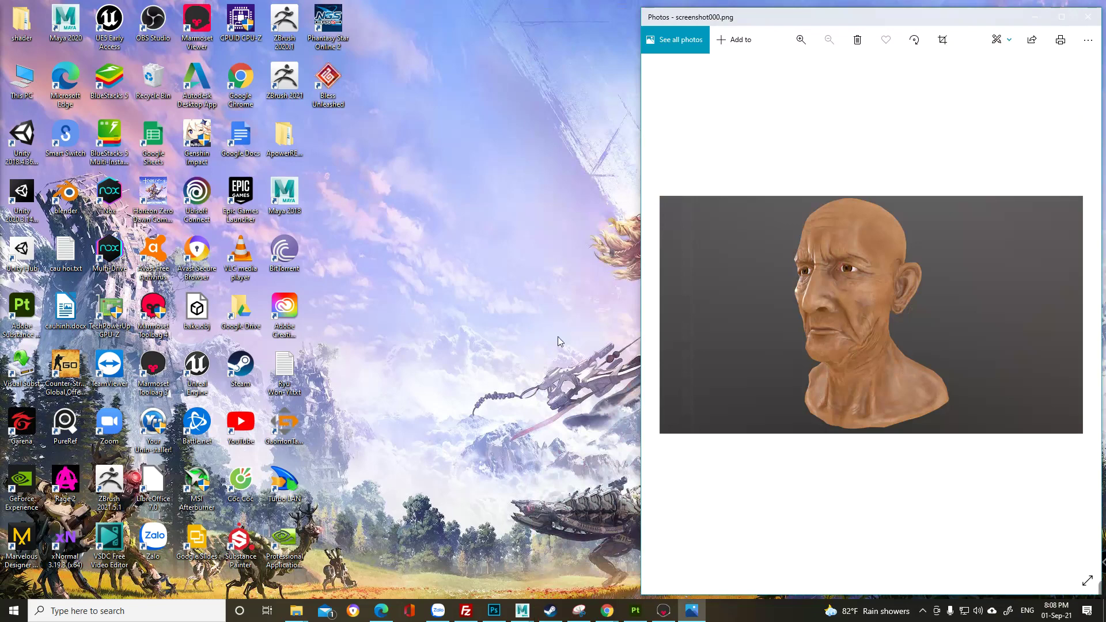
Step: Switch back to Substance 3D Painter, enlarge the asset library area and show the texture set's channels and mesh maps
left_click(635, 610)
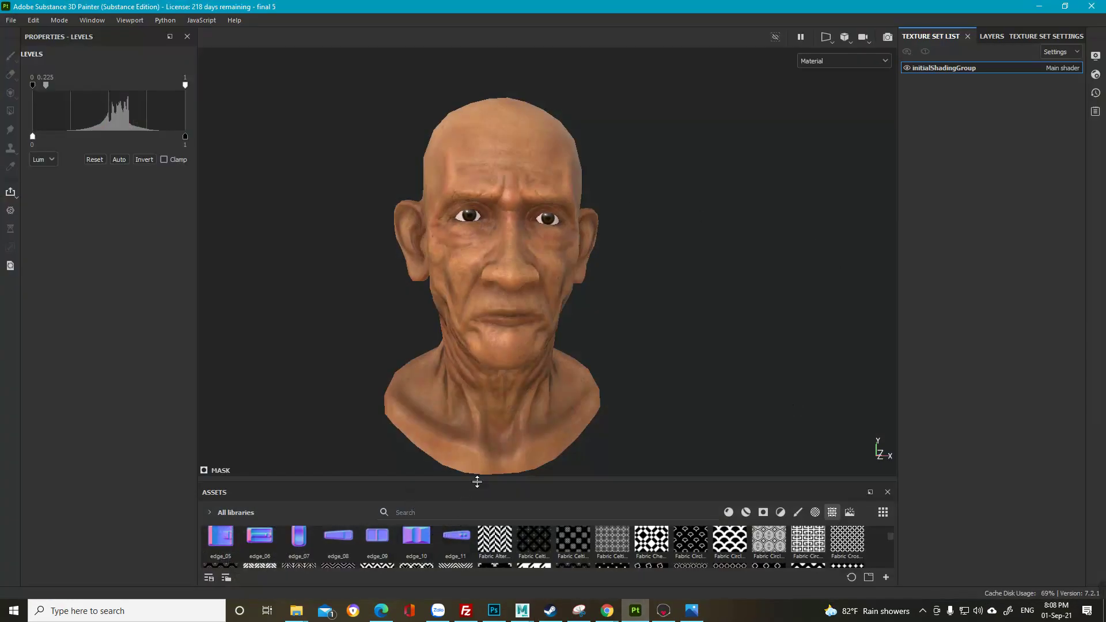
left_click_drag(477, 482, 479, 363)
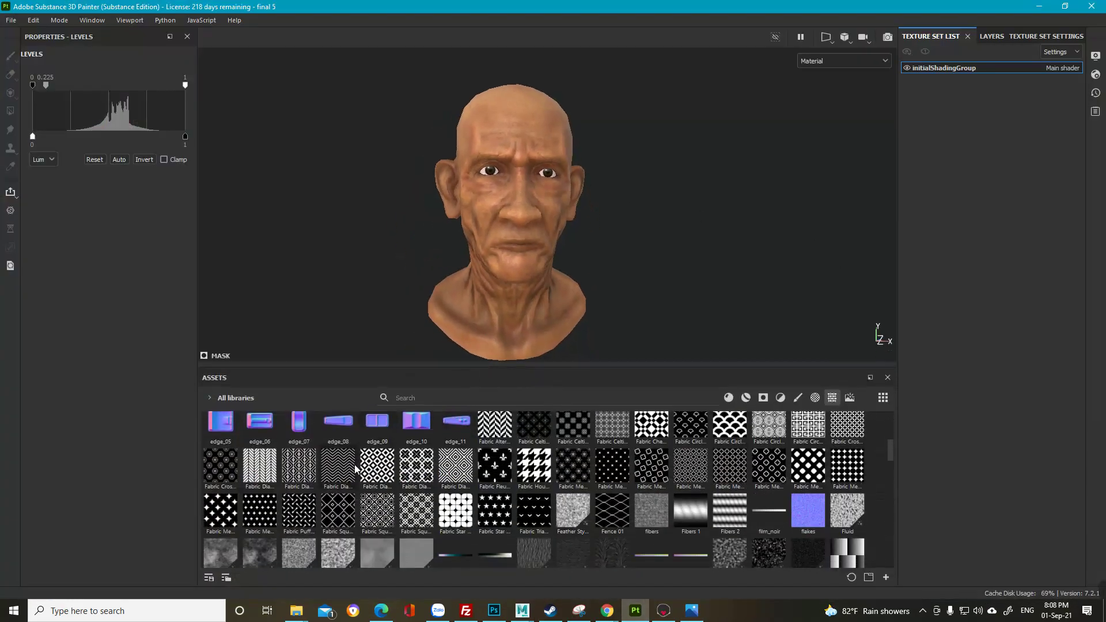
left_click(1046, 36)
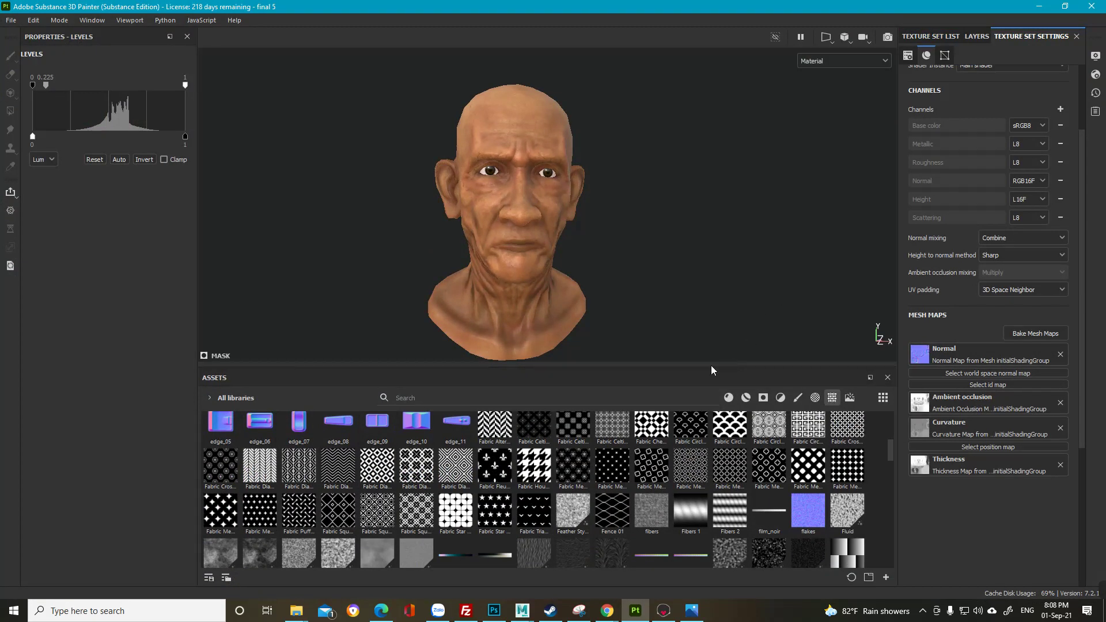
Step: Examine the skin of the cheek, ear and eye area up close, displaying only the base color channel
left_click_drag(482, 196, 617, 239, "alt")
right_click_drag(617, 239, 645, 238, "alt")
left_click_drag(645, 238, 557, 180, "alt")
right_click_drag(558, 180, 601, 234, "alt")
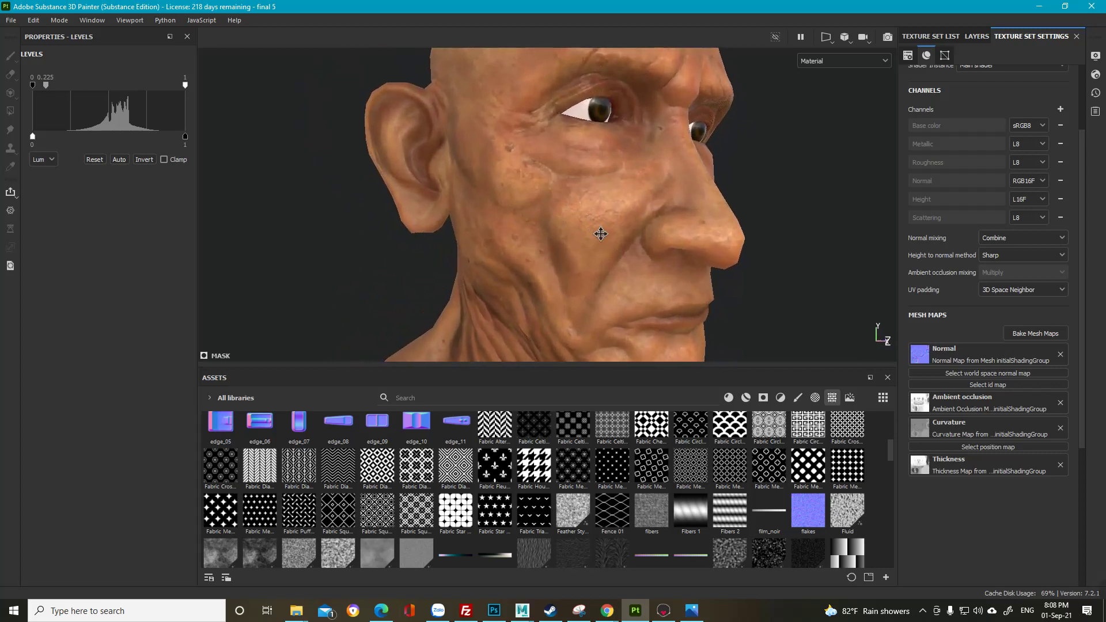
middle_click_drag(601, 234, 613, 244, "alt")
left_click_drag(613, 244, 626, 226, "alt")
right_click_drag(555, 202, 578, 224, "alt")
left_click_drag(577, 223, 586, 221, "alt")
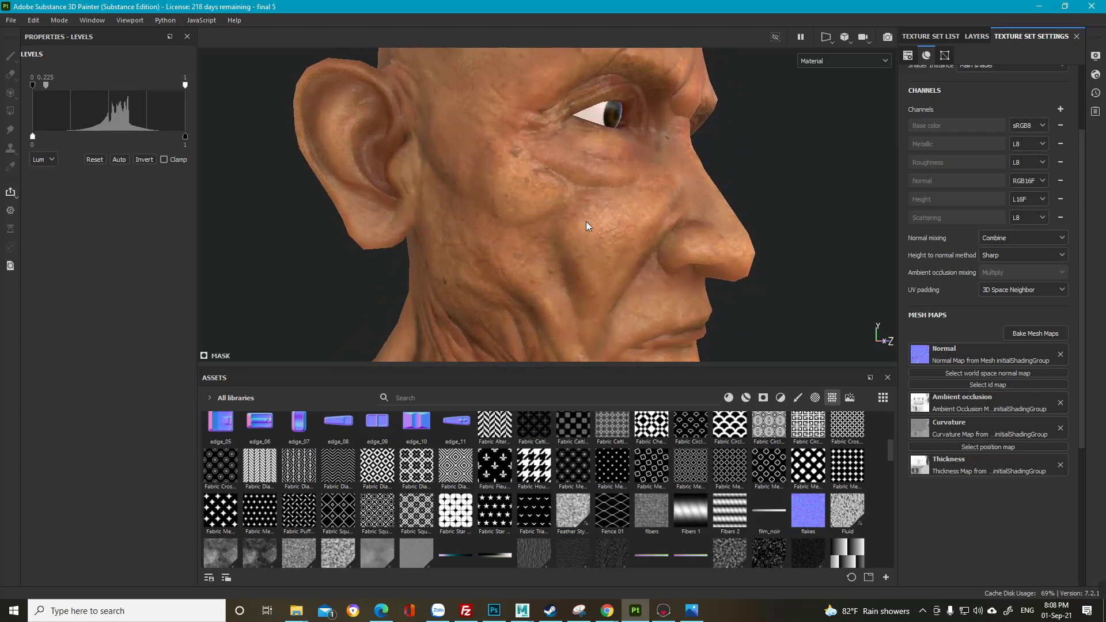
key("c")
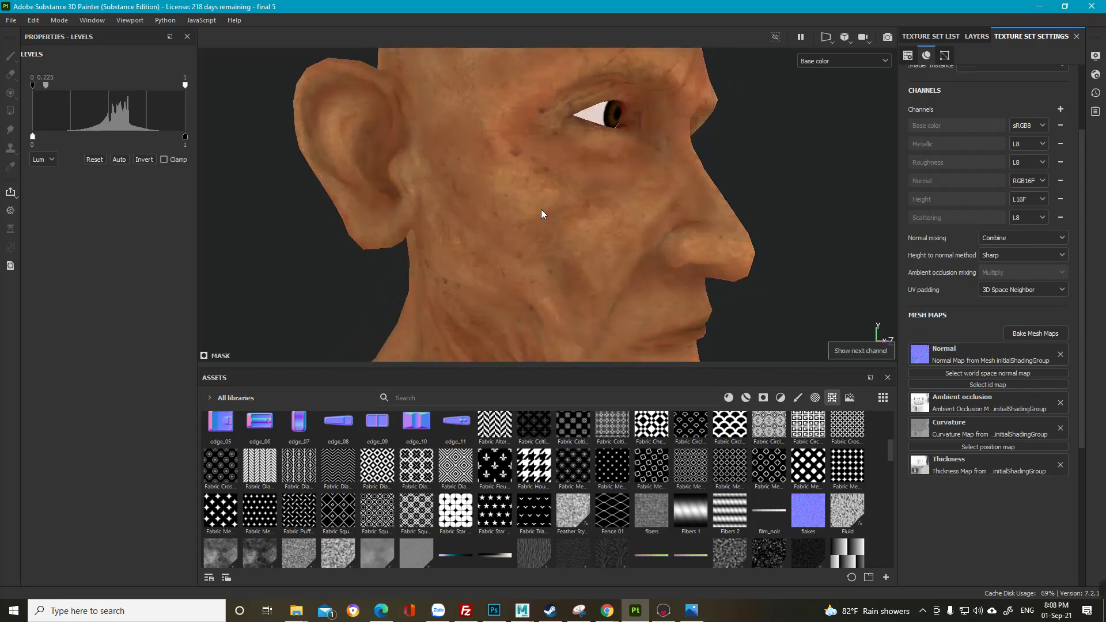
Step: Collapse the details folder in the layer stack and hide it
left_click(973, 35)
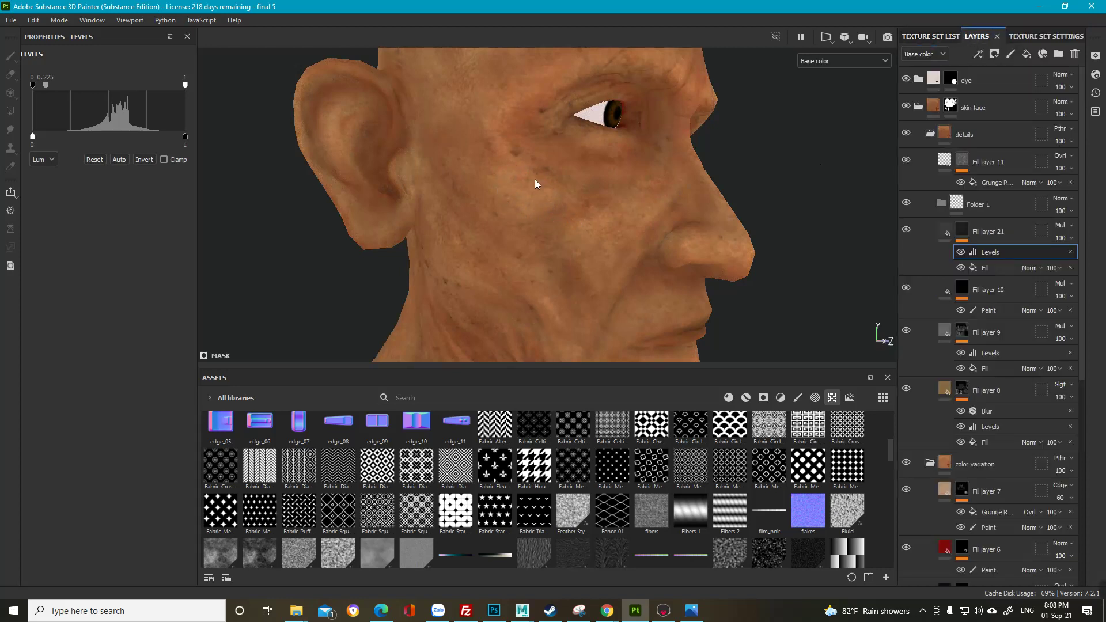
left_click(925, 132)
left_click(906, 132)
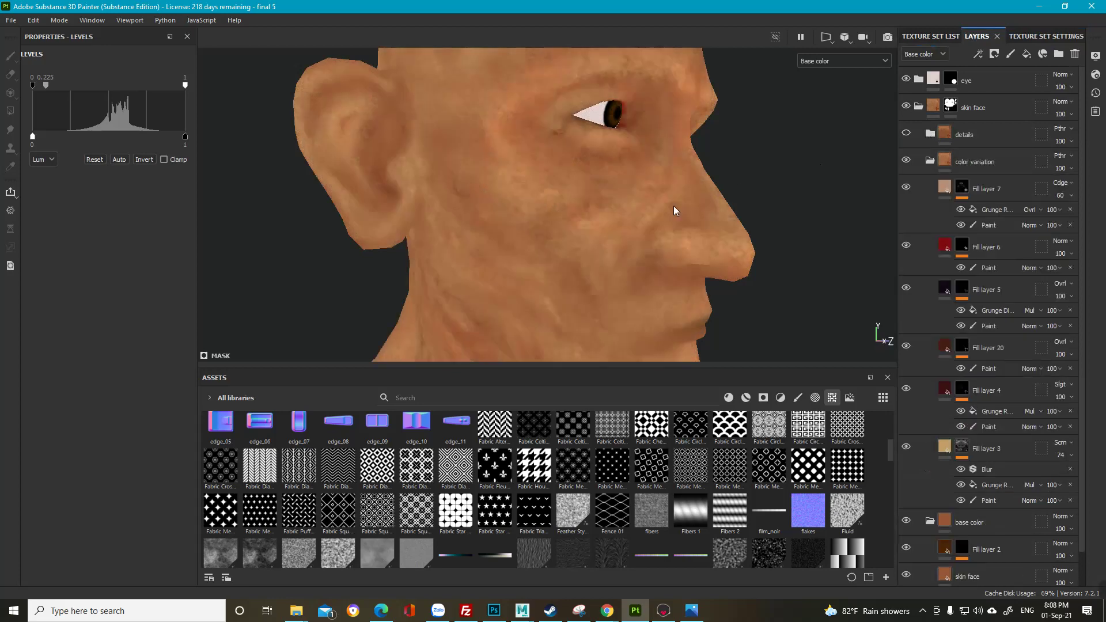
Step: Hide and reshow the color variation folder to compare the skin with its plain base color
left_click(929, 161)
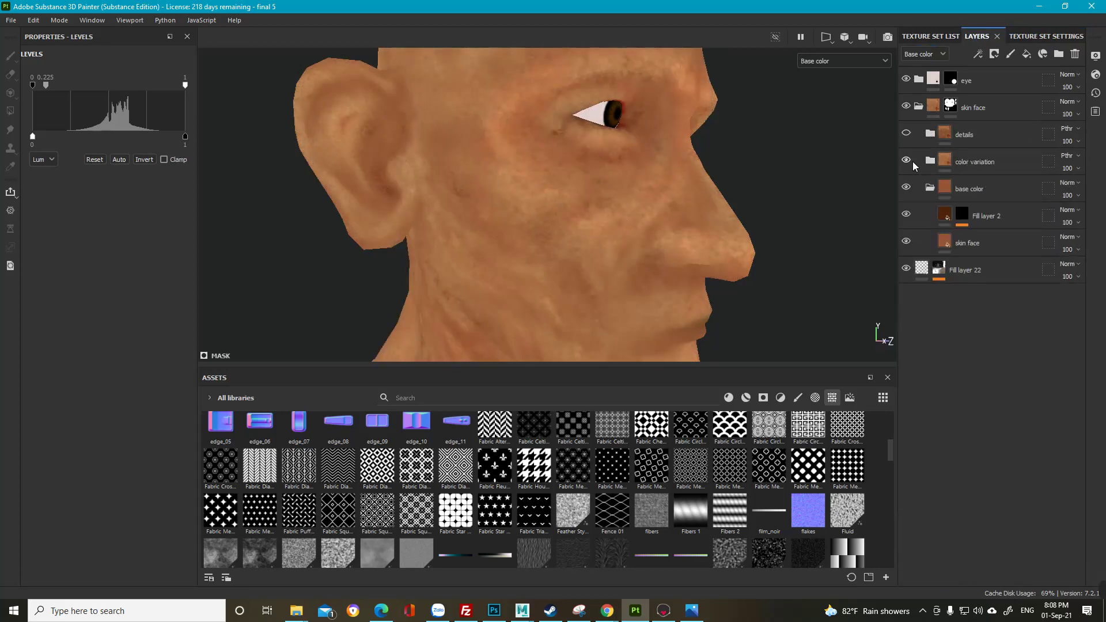
left_click(906, 161)
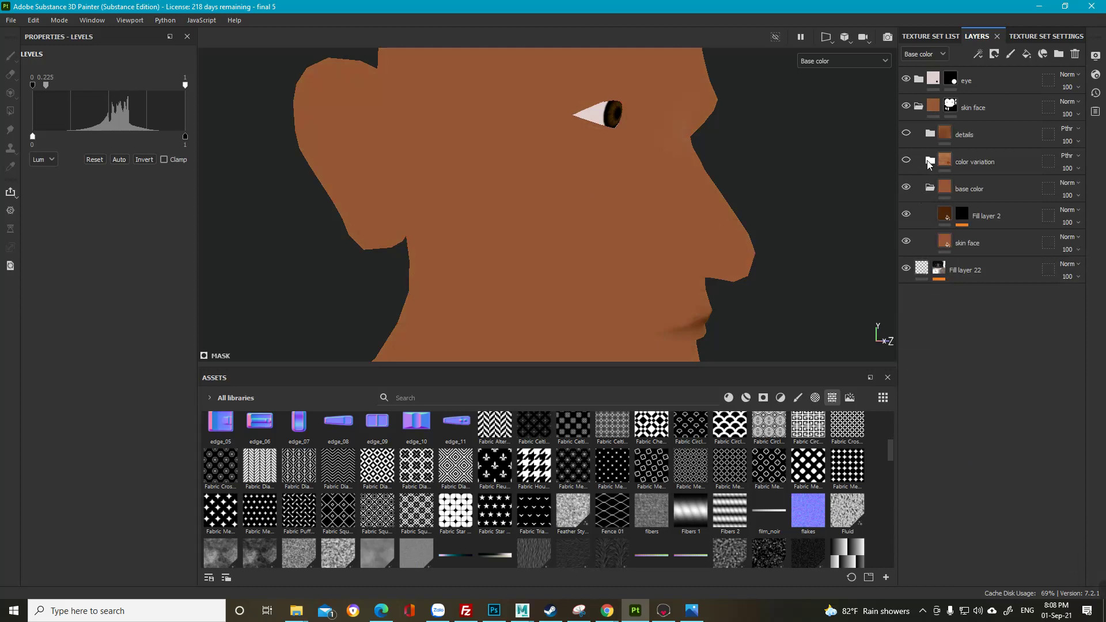
left_click(929, 161)
left_click(907, 161)
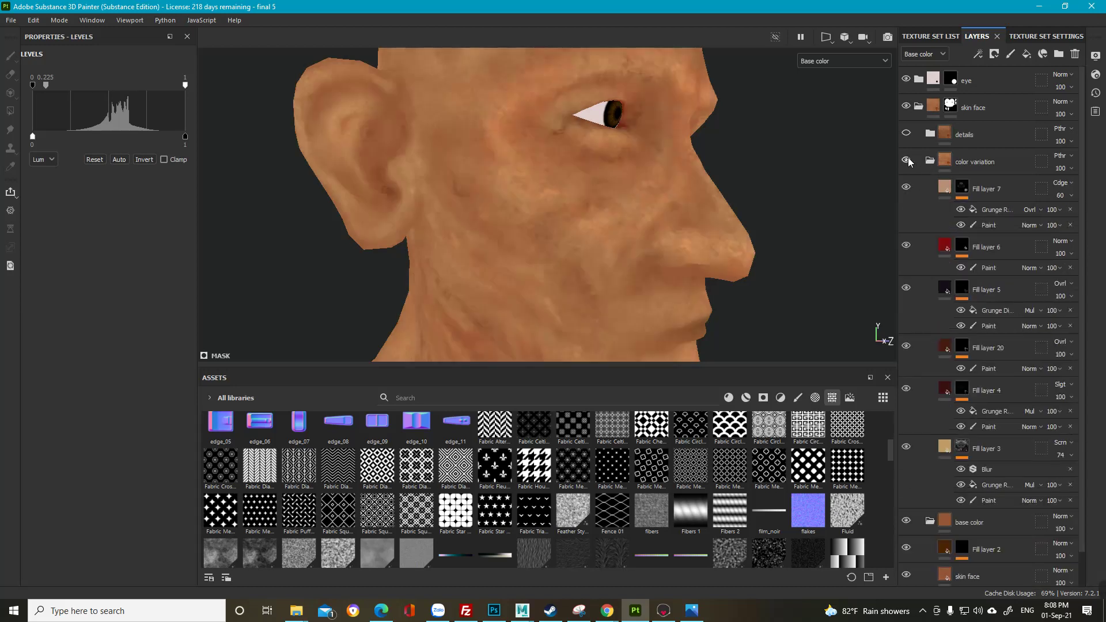
Step: Hide the color variation folder, and show and expand the details folder in the layer stack
left_click(906, 161)
left_click(906, 133)
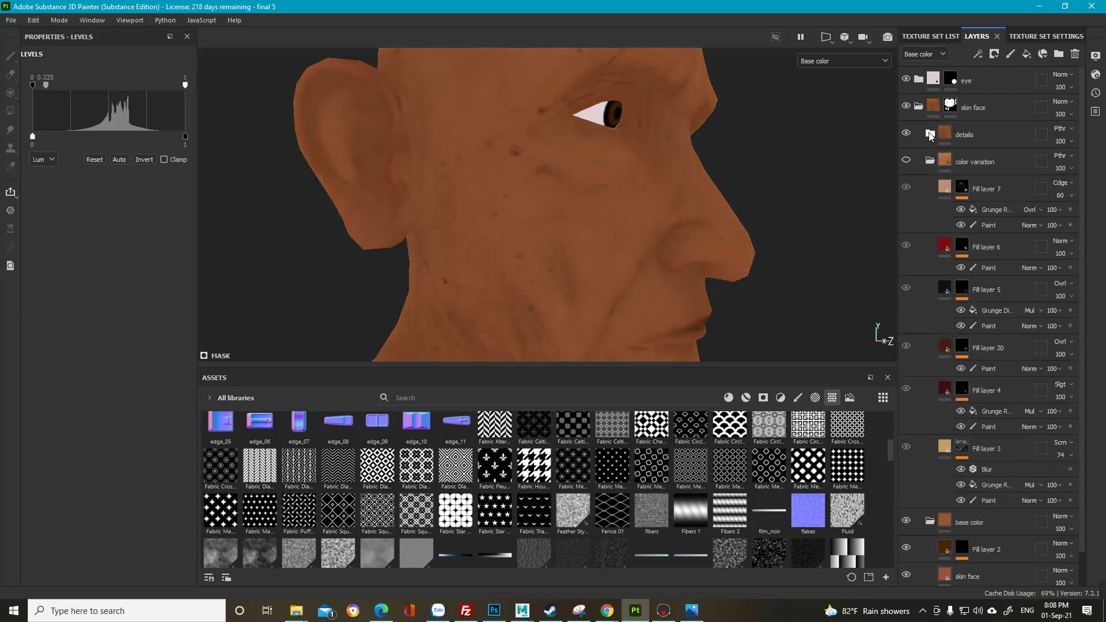
left_click(930, 134)
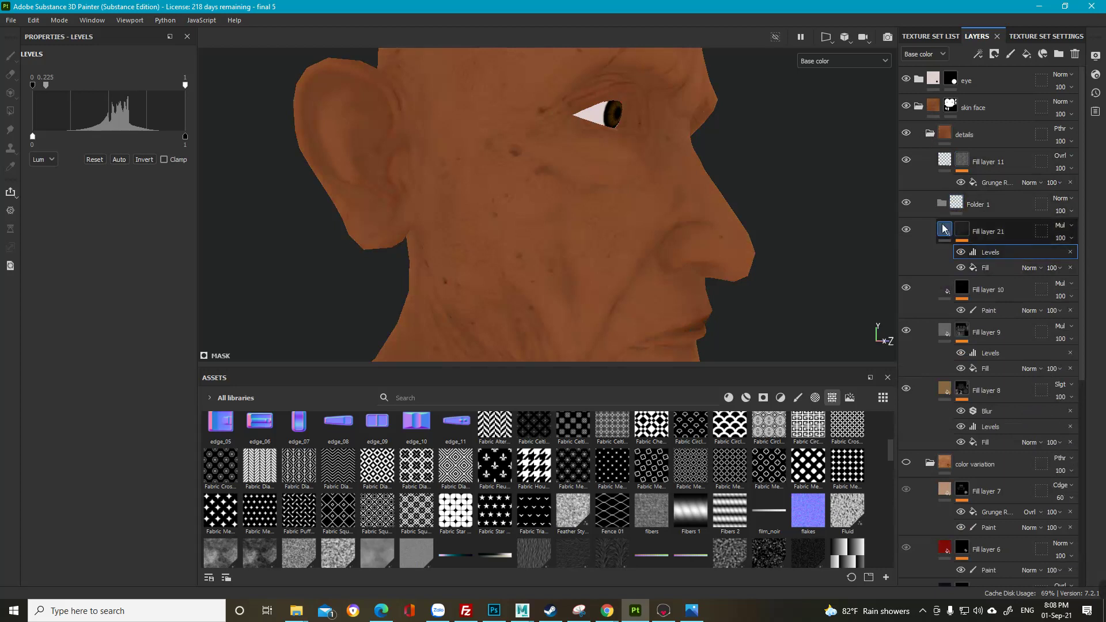
Step: Inspect the curvature fills and paint effects in the skin layer masks, checking them against the texture set's mesh maps
left_click(989, 441)
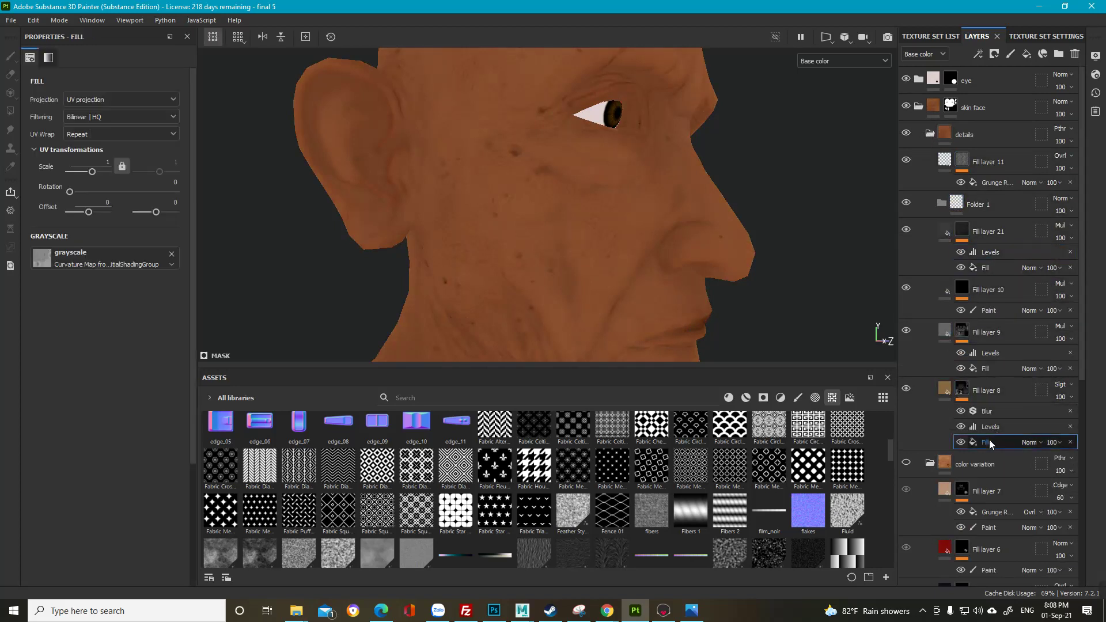
left_click(986, 269)
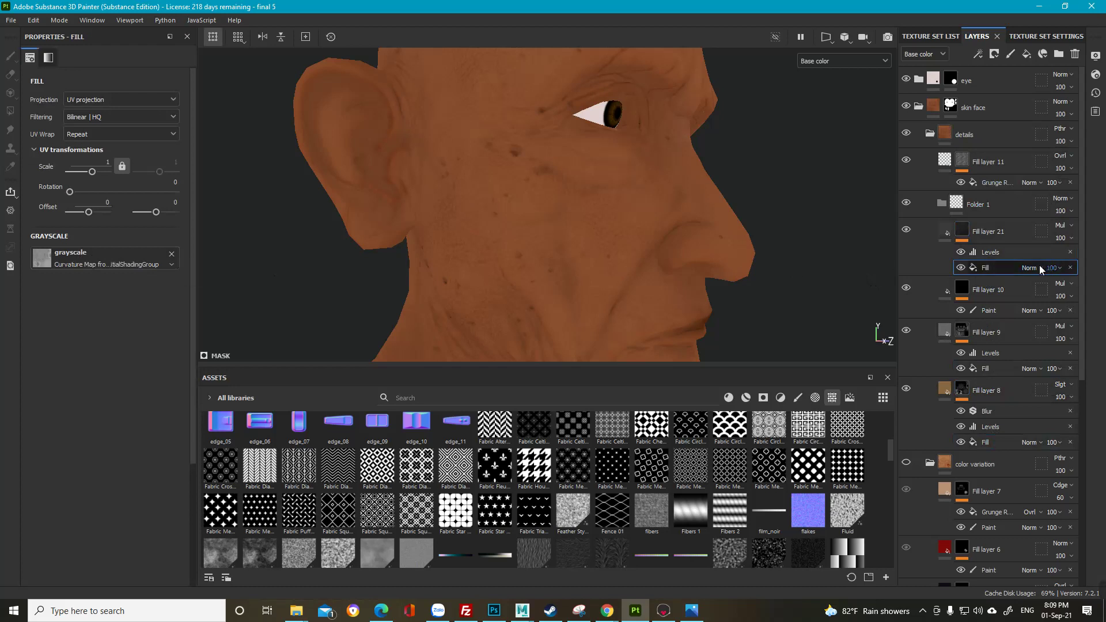
left_click(1031, 310)
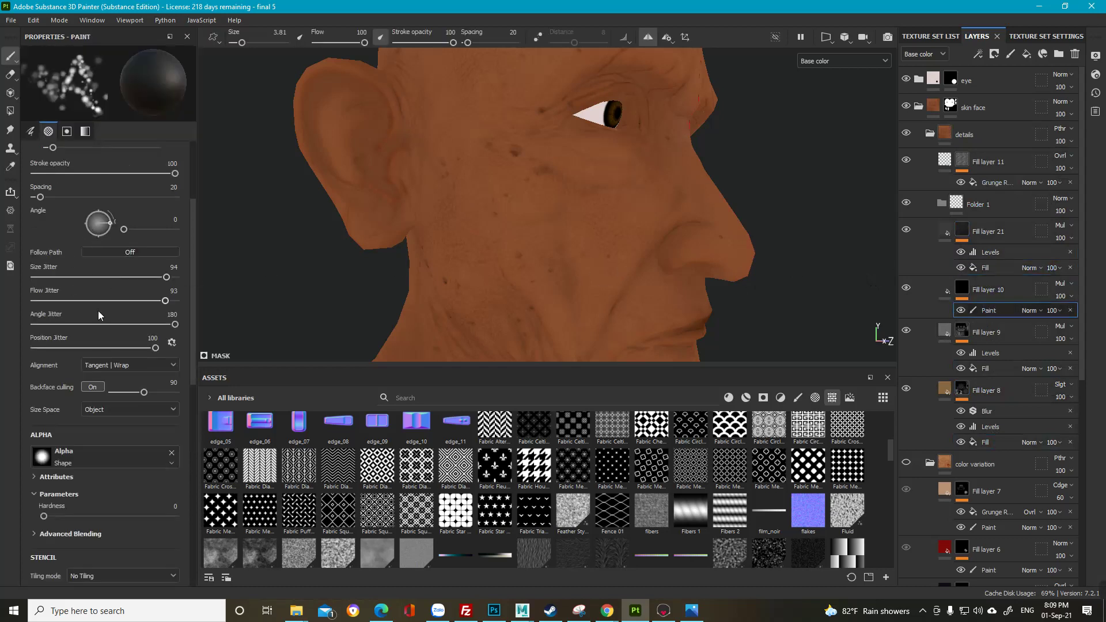
scroll(979, 493, "down", 1)
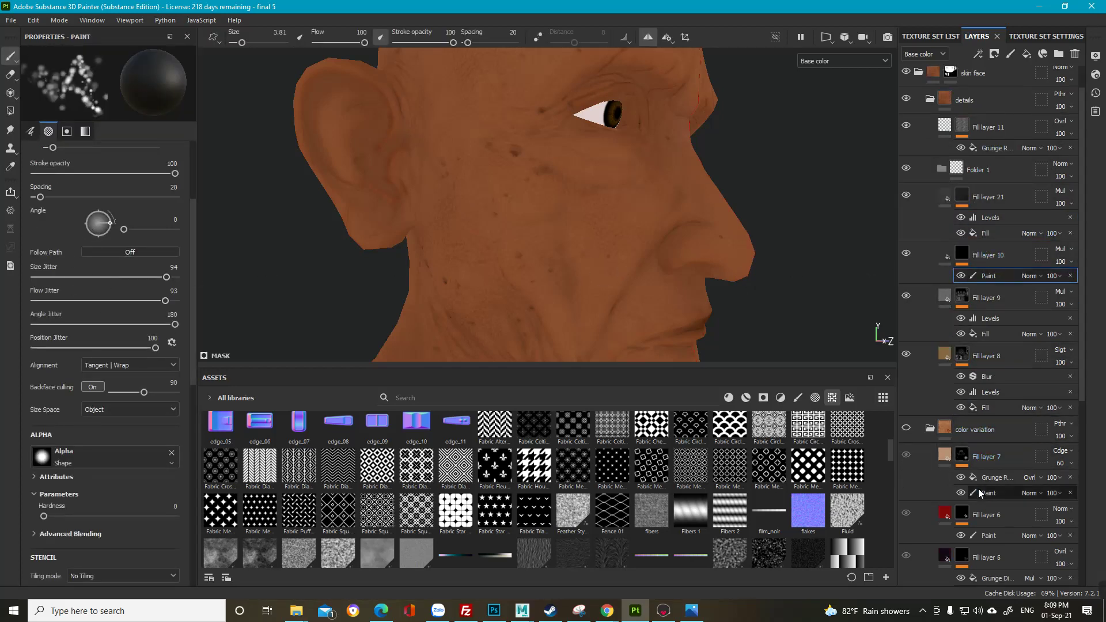
left_click(979, 493)
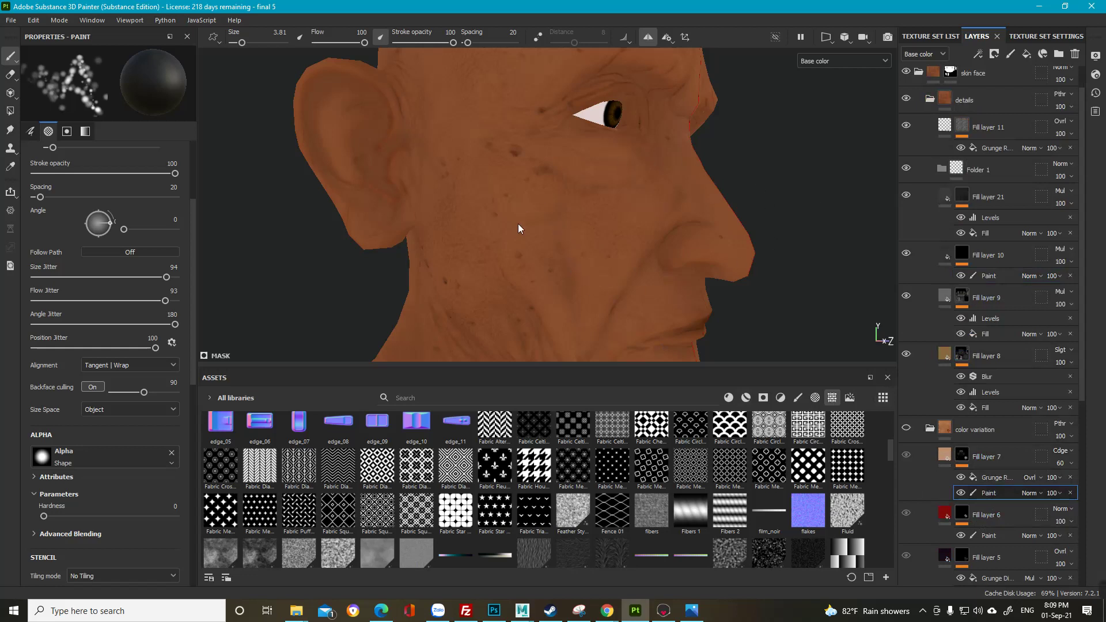
left_click(989, 408)
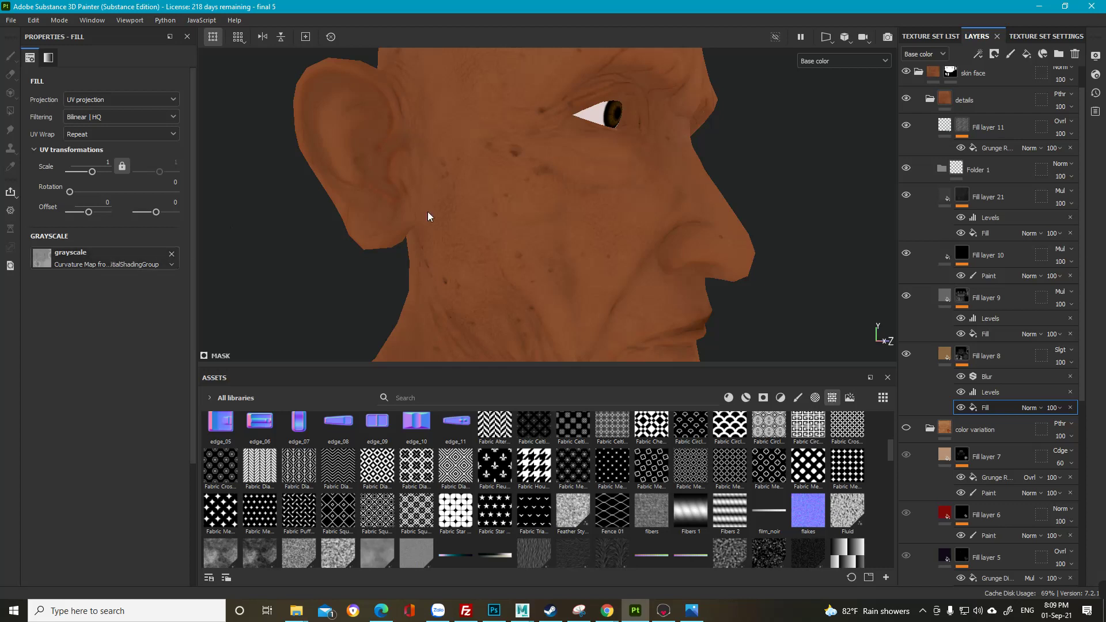
left_click(1036, 36)
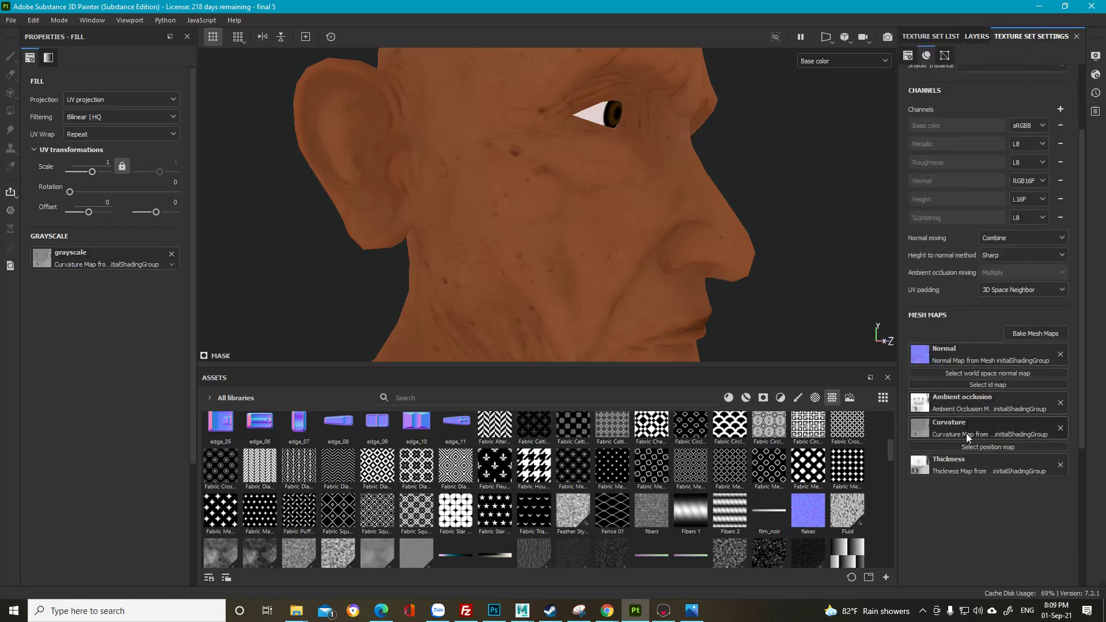
left_click(981, 38)
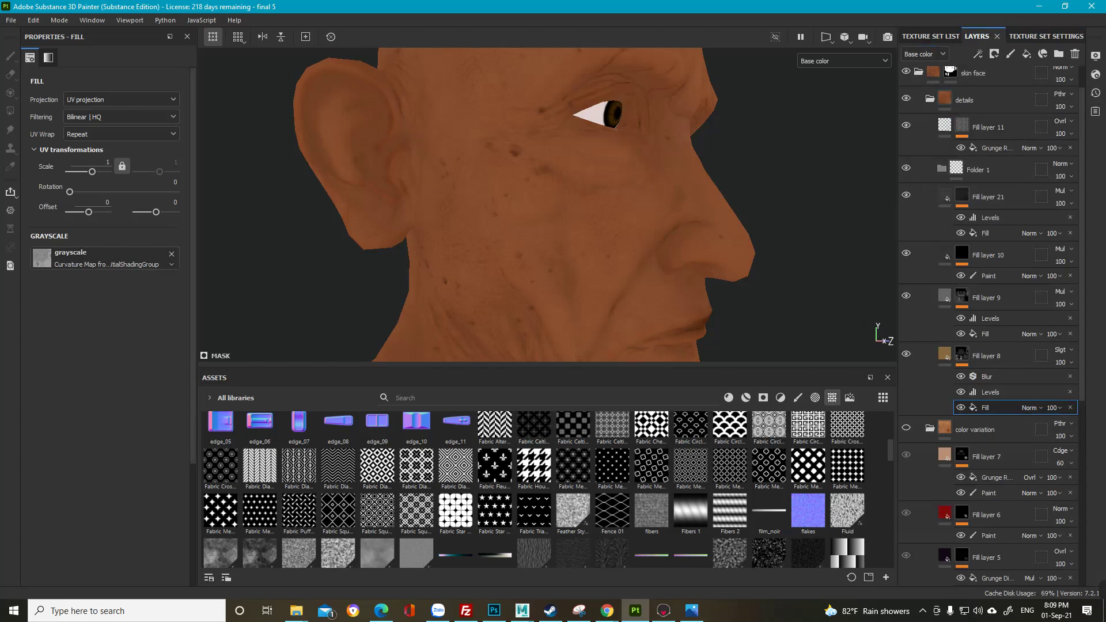
Step: Glance at the handwritten bake notes in Photoshop, then return to Painter and display the head's full material
key("alt+Tab")
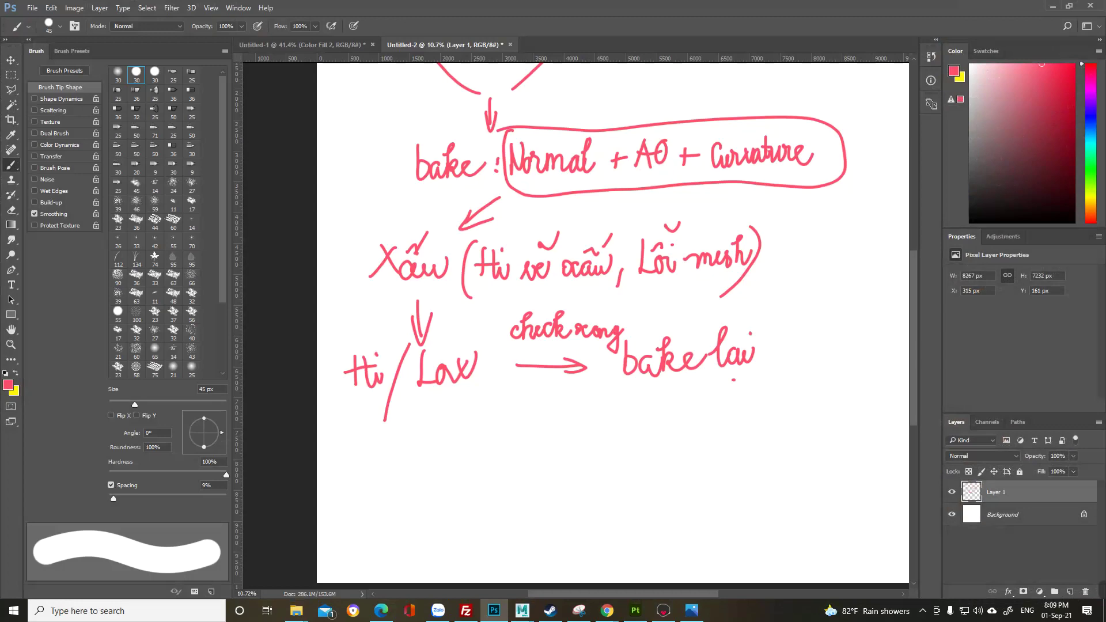
key("alt+Tab")
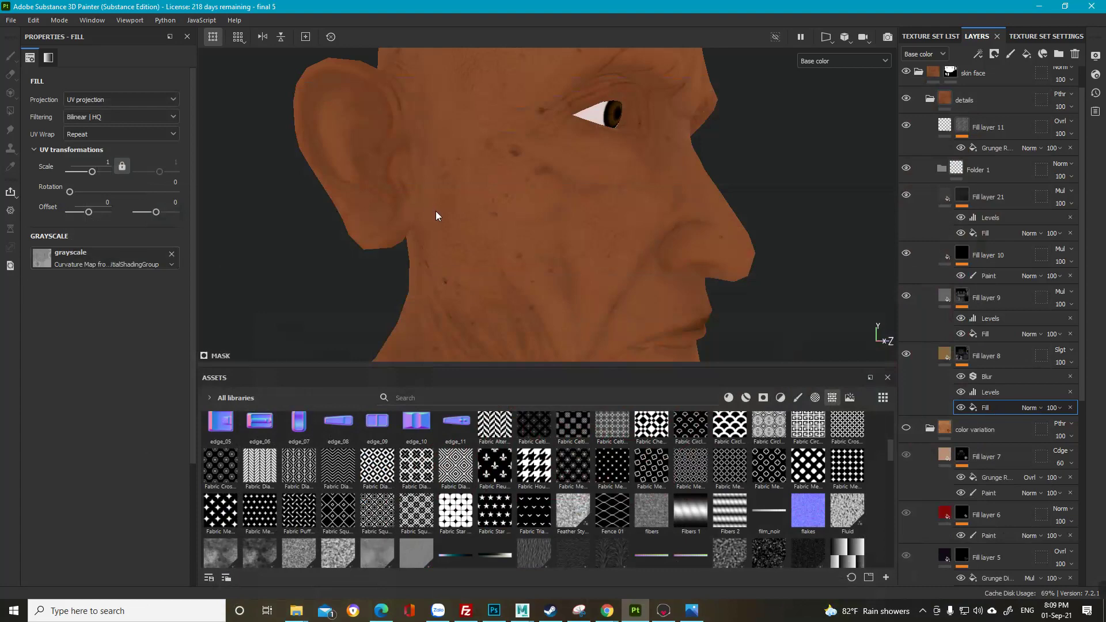
middle_click_drag(489, 221, 485, 238, "alt")
key("m")
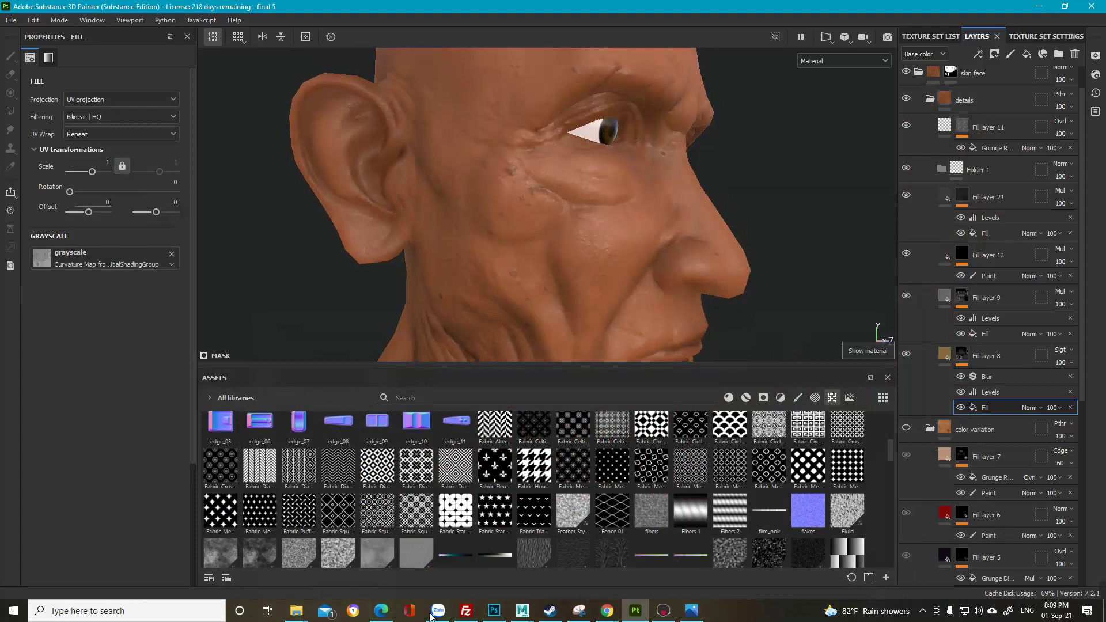
Step: Open mat-nguoi-11.ztl from the Tran folder in ZBrush and close LightBox
left_click(296, 610)
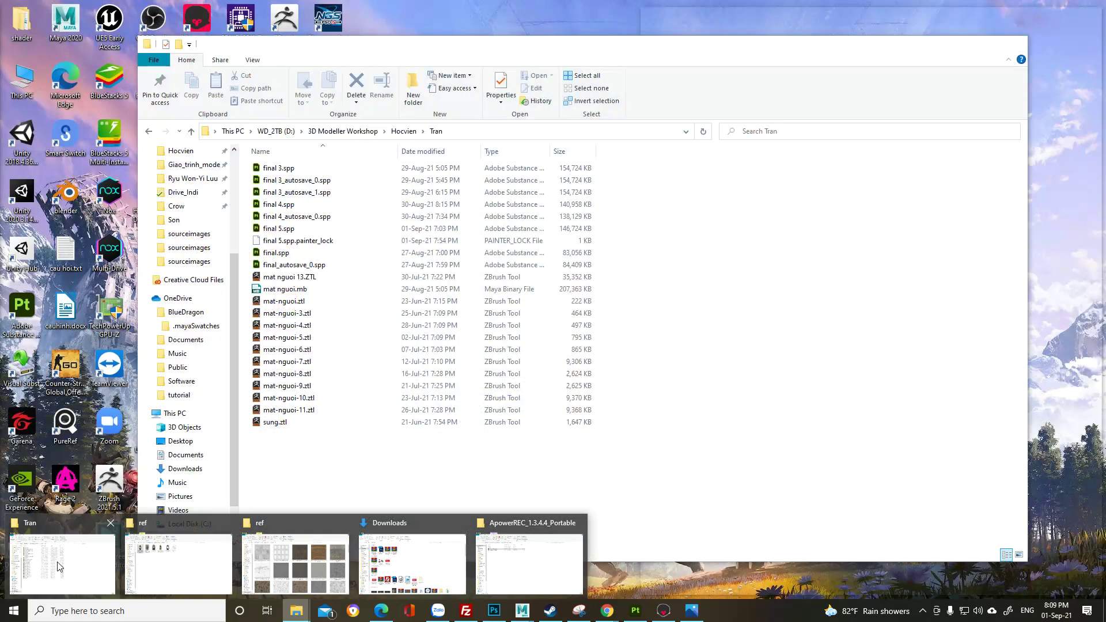
left_click(58, 567)
double_click(322, 411)
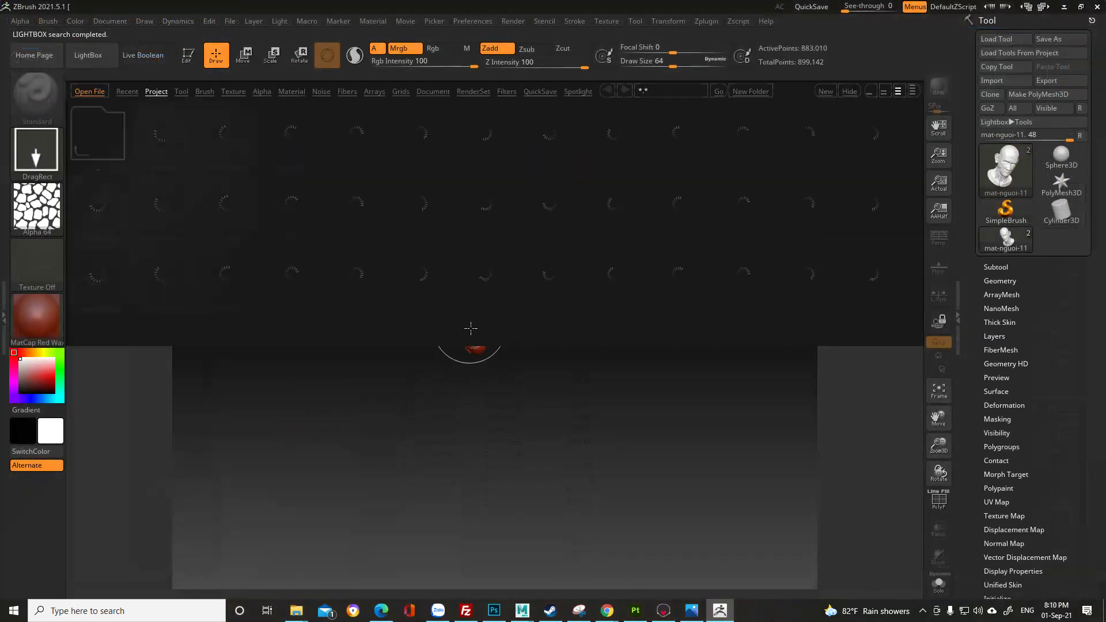
left_click(128, 90)
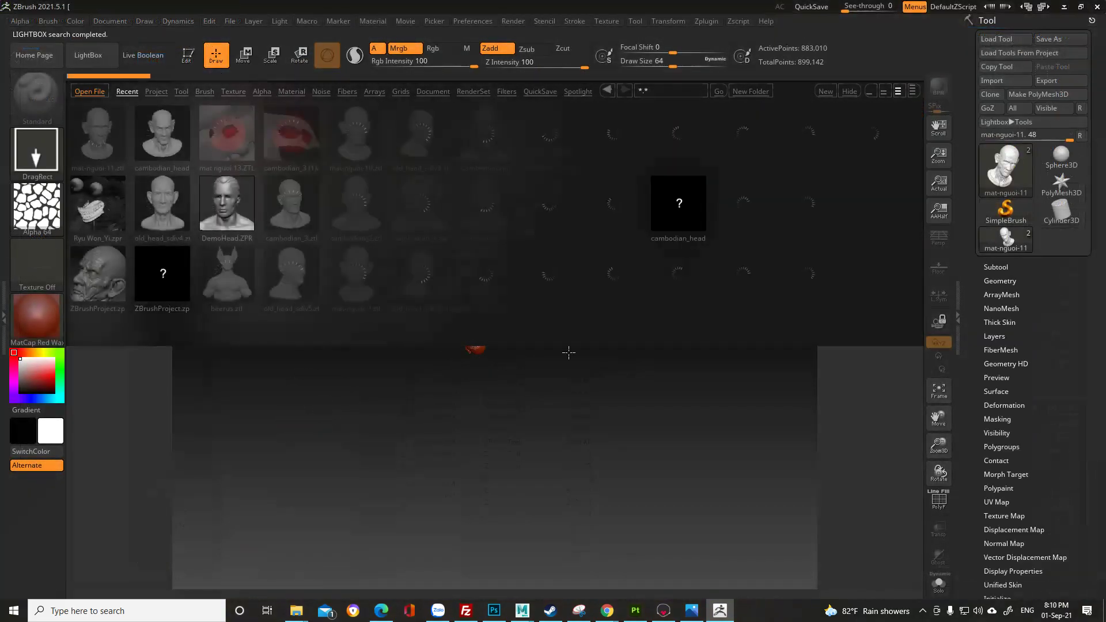
left_click(100, 63)
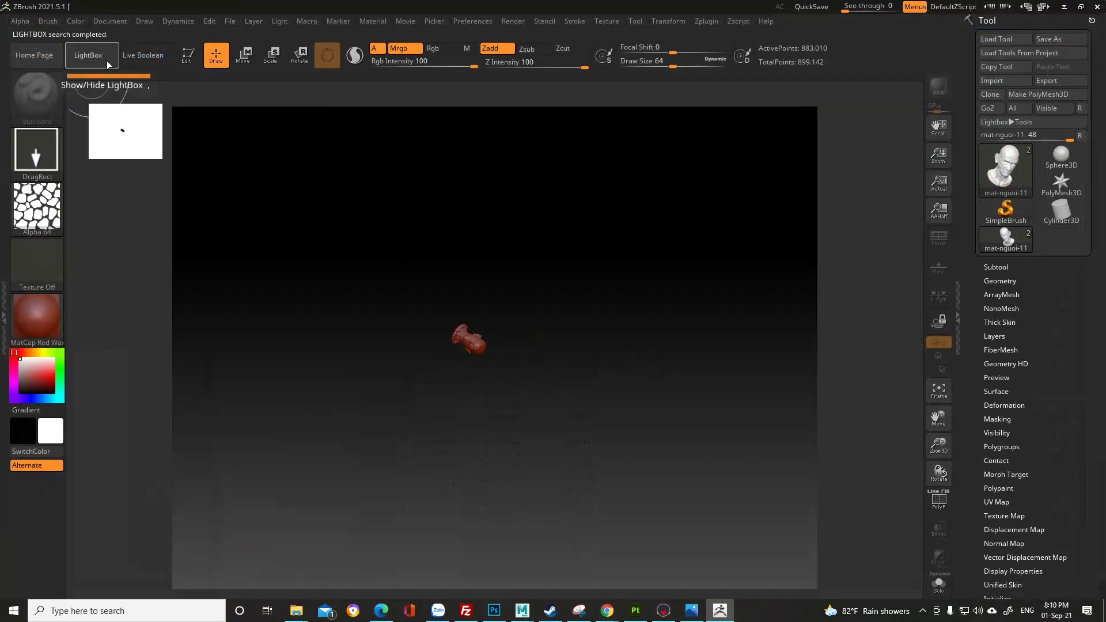
Step: Draw the old man head large on the canvas and enter Edit mode
mouse_move(486, 331)
left_mouse_down()
mouse_move(542, 432)
mouse_move(579, 383)
left_mouse_up()
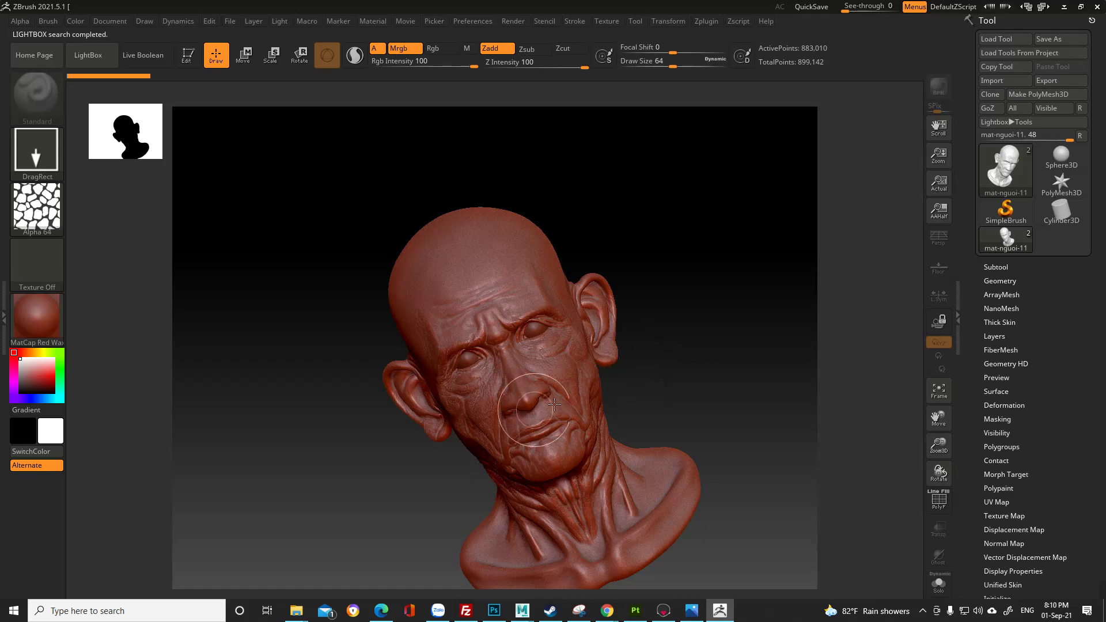
key("ctrl")
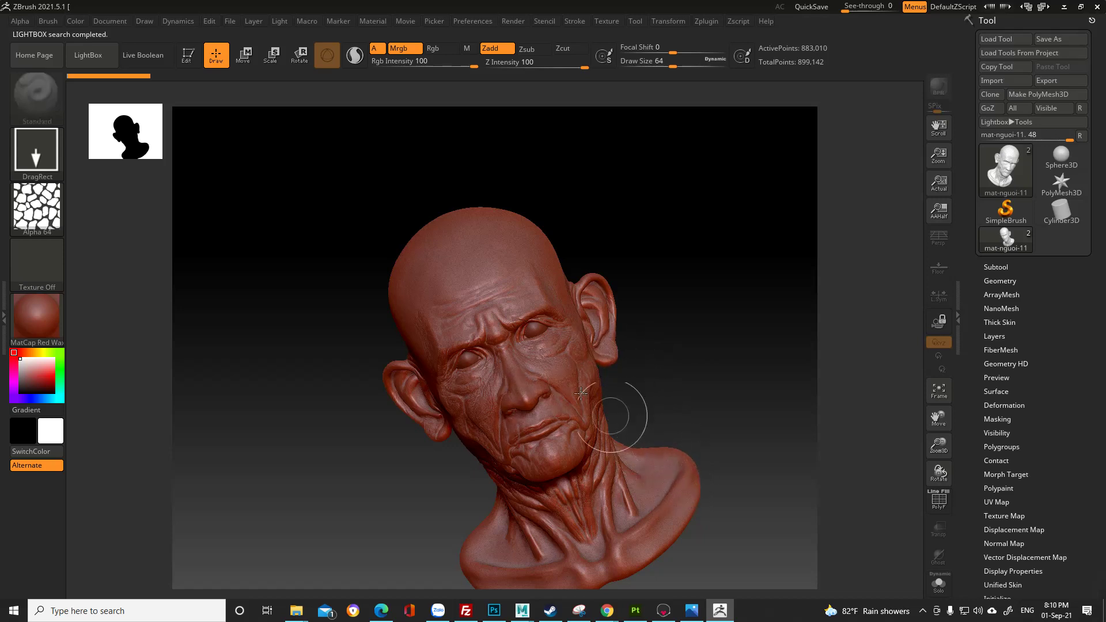
left_click(186, 55)
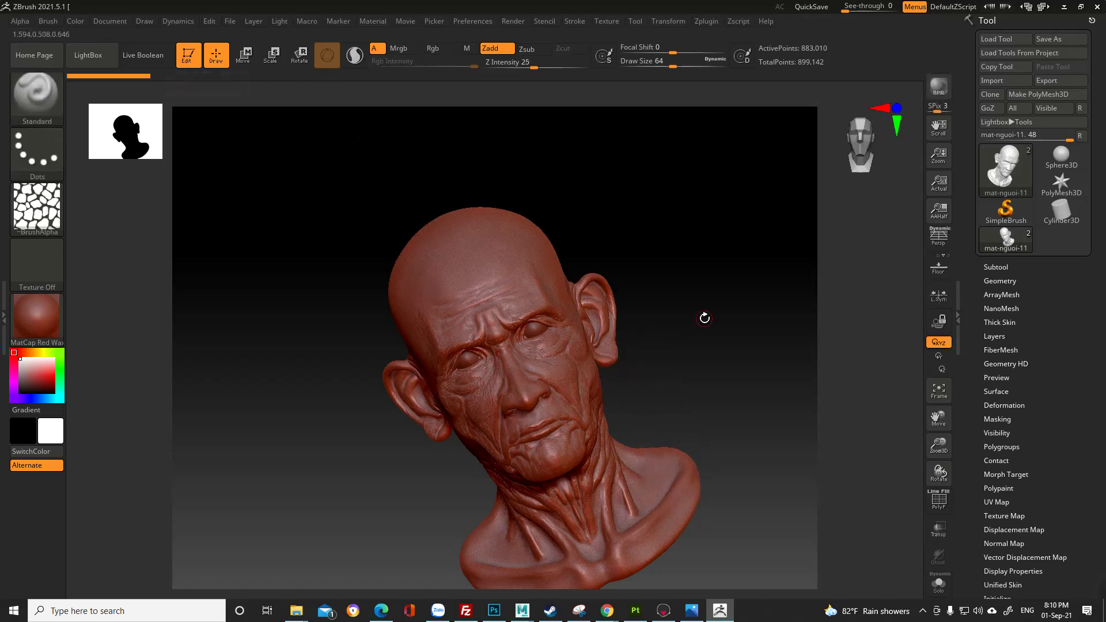
Step: Lower the head to subdivision level 3 and examine its side profile, cheek and eye area up close
left_click(1012, 281)
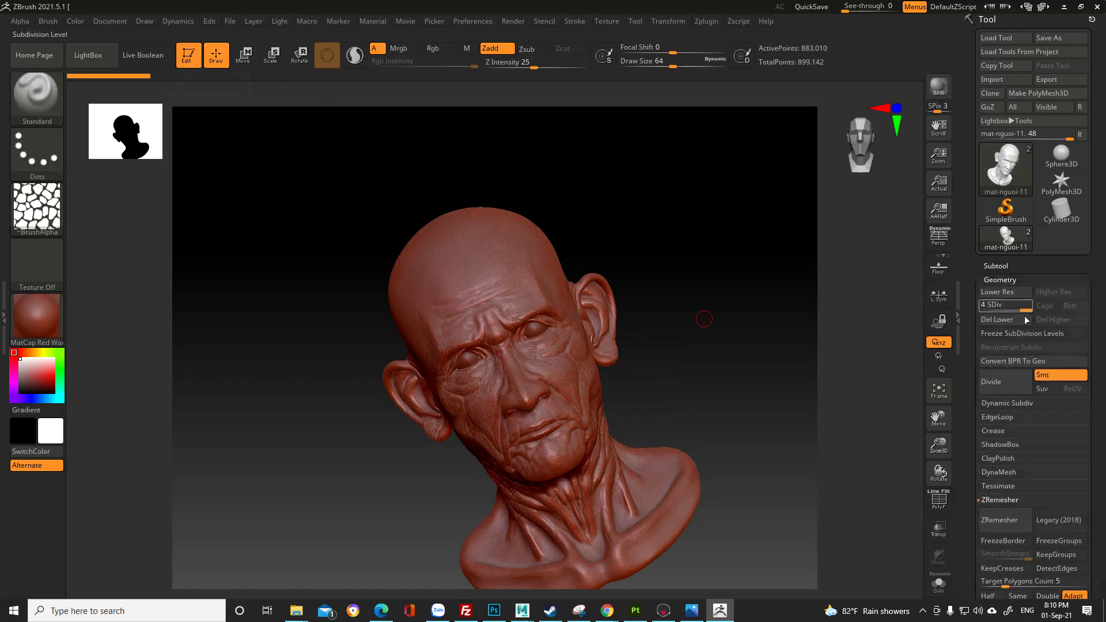
left_click(1011, 305)
key("f")
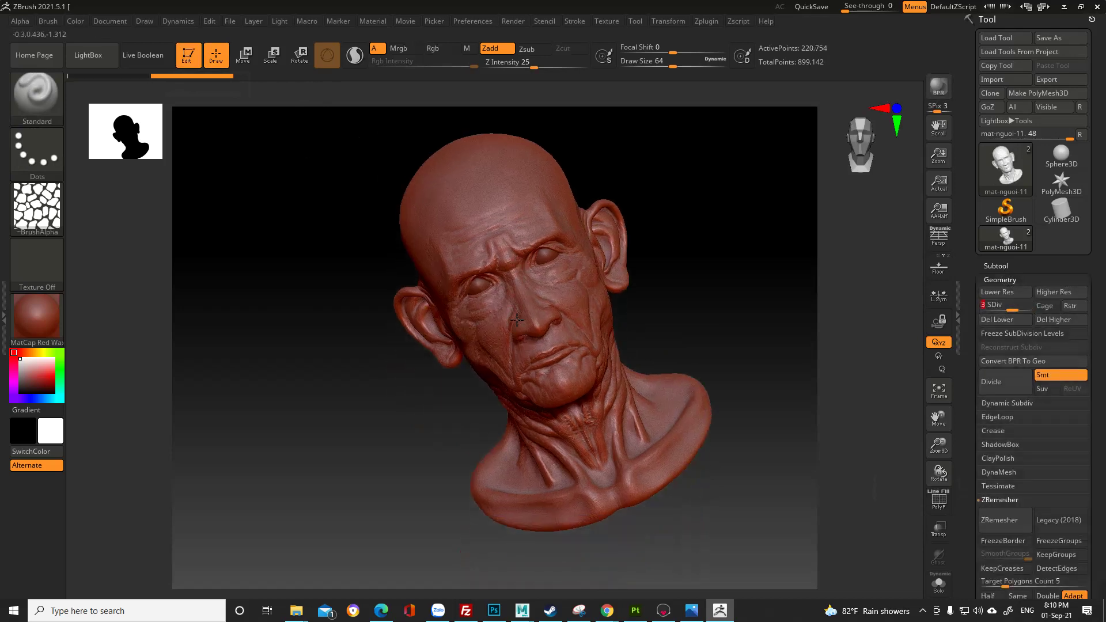
right_click_drag(553, 277, 611, 323)
mouse_move(550, 351)
right_mouse_down("ctrl")
mouse_move(556, 461)
mouse_move(570, 489)
mouse_move(666, 399)
right_mouse_up("ctrl")
mouse_move(666, 399)
left_mouse_down()
mouse_move(587, 324)
mouse_move(474, 291)
mouse_move(549, 406)
left_mouse_up()
right_click_drag(554, 412, 745, 385, "shift")
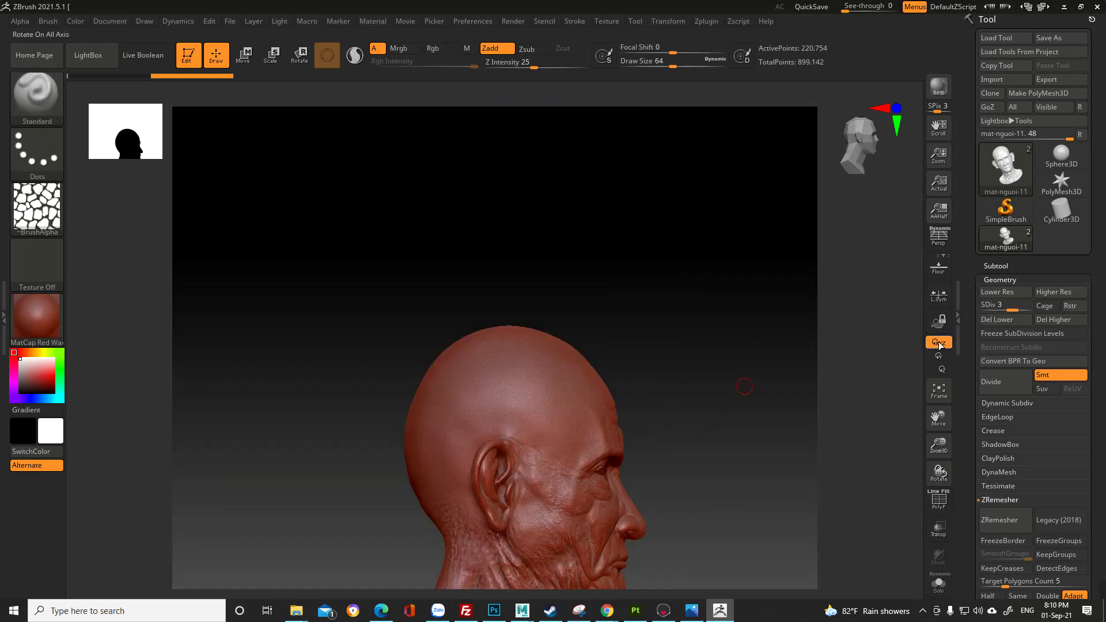
right_click_drag(620, 569, 530, 424, "alt")
mouse_move(506, 362)
right_mouse_down("ctrl")
mouse_move(562, 474)
mouse_move(564, 429)
right_mouse_up("ctrl")
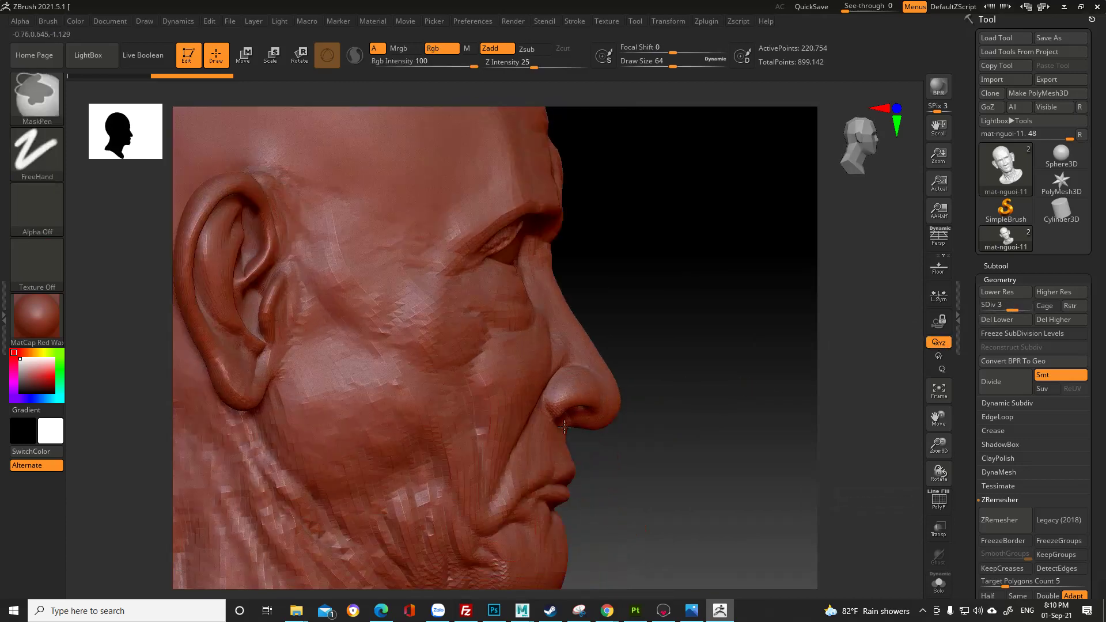
mouse_move(490, 299)
right_mouse_down("ctrl")
mouse_move(490, 351)
mouse_move(326, 352)
right_mouse_up("ctrl")
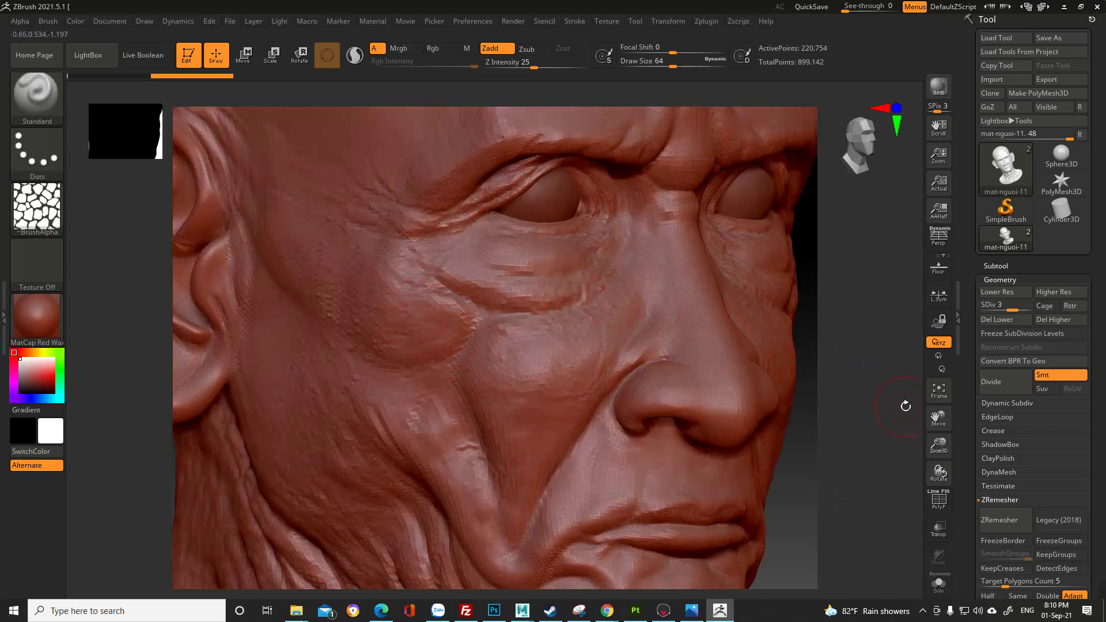
Step: Lower the head to subdivision level 2 and turn off the Standard brush's alpha
left_click_drag(1008, 309, 993, 311)
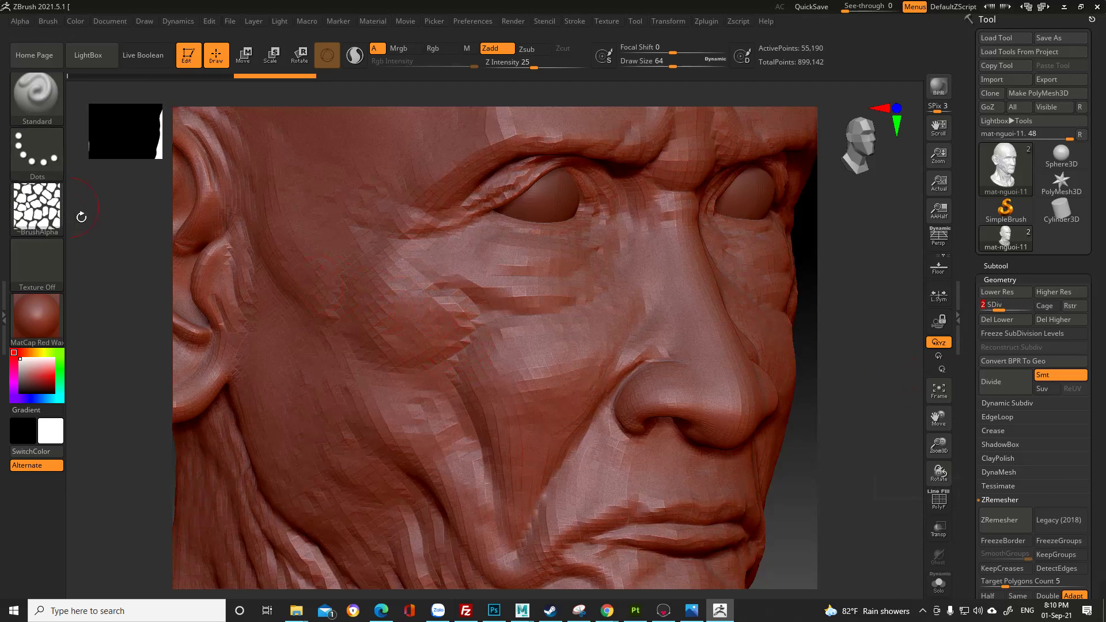
left_click(64, 155)
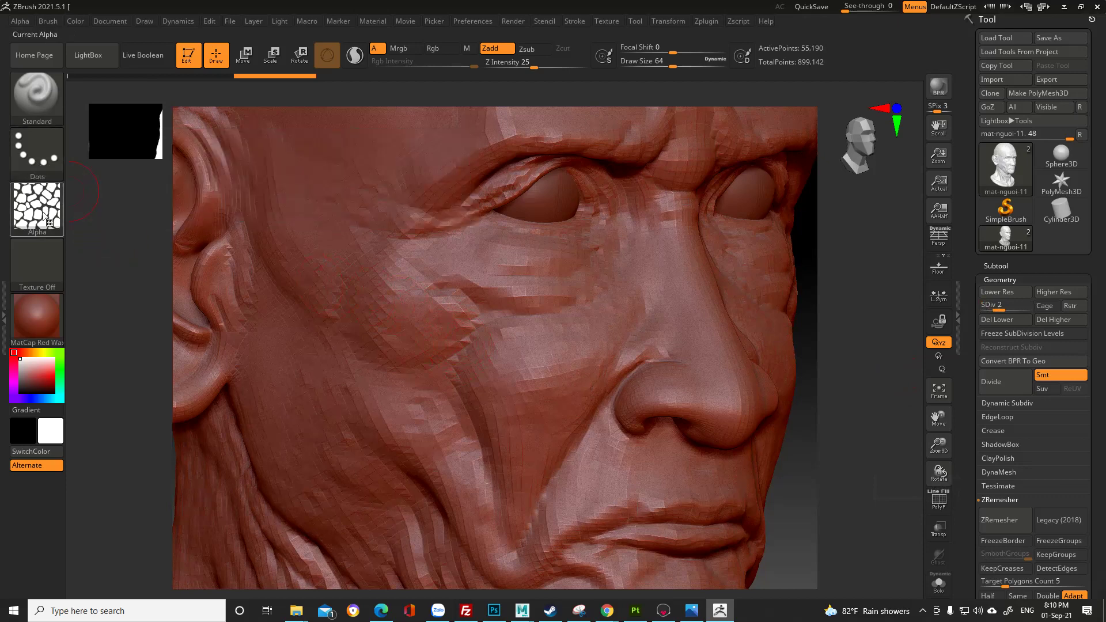
left_click(37, 207)
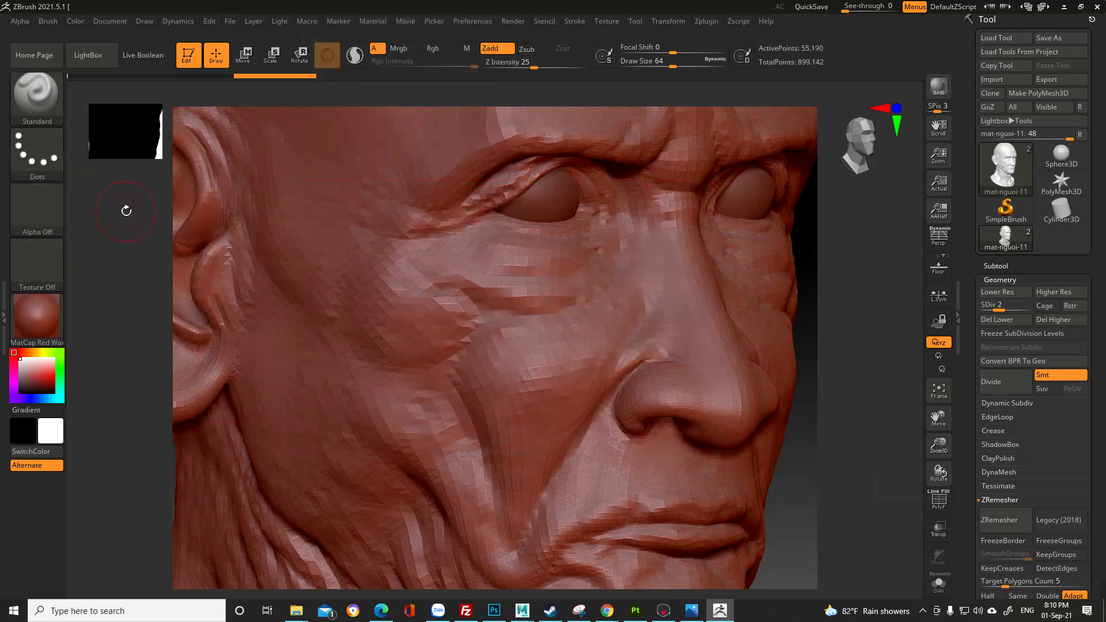
left_click(108, 218)
Step: Sculpt over the hard-edged cheekbone below the eye with the ClayBuildup brush at draw size about 97, and collapse the Geometry settings
right_click_drag(488, 358, 481, 265, "alt")
key("b")
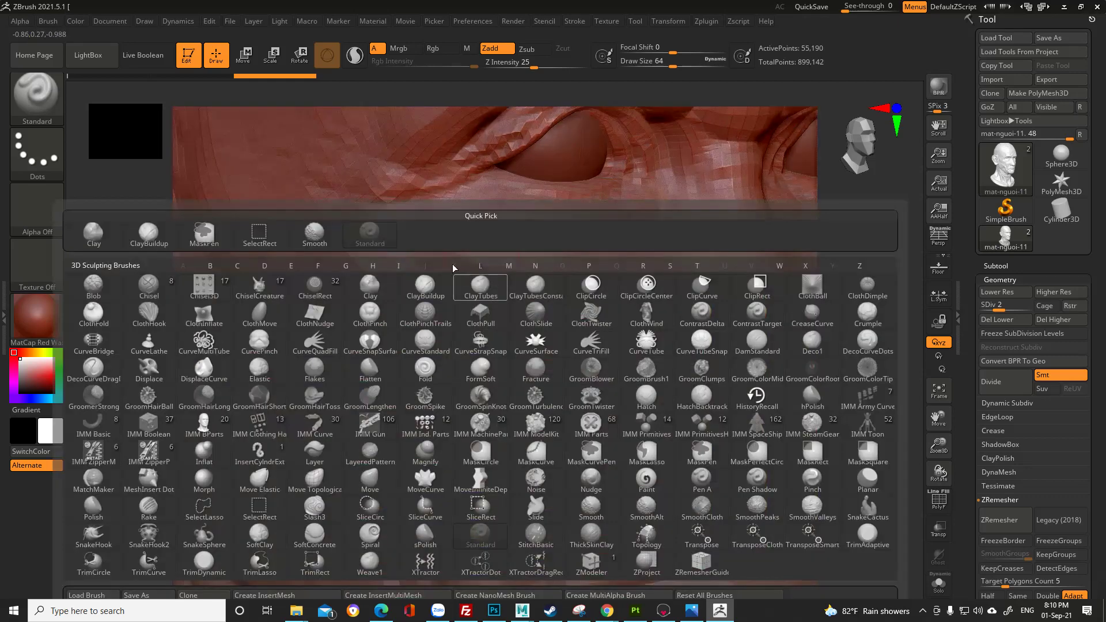
left_click(160, 232)
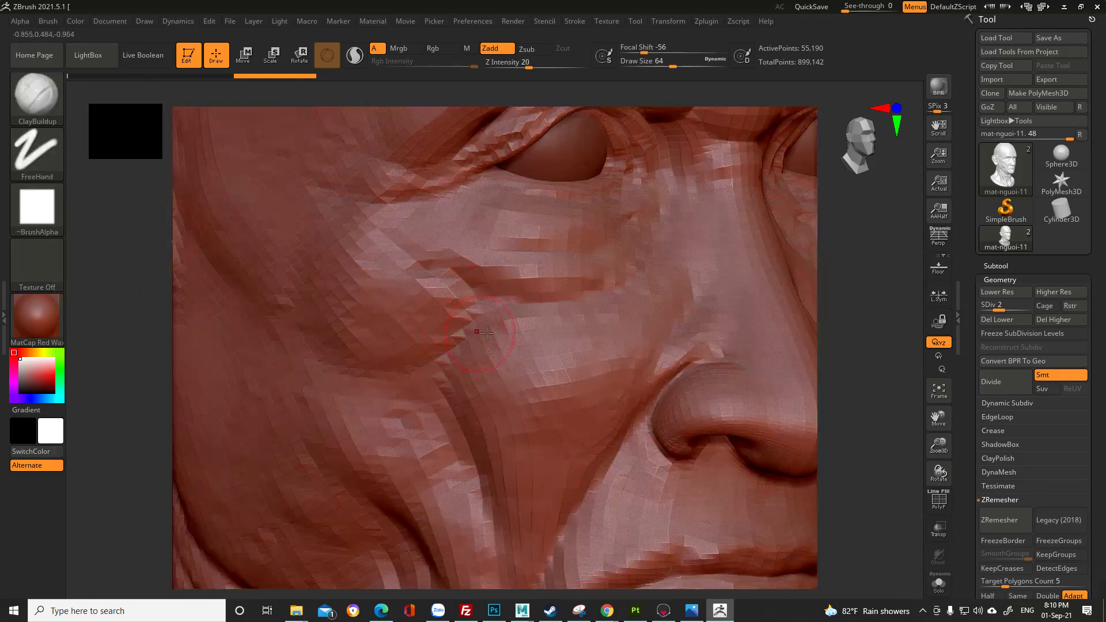
right_click_drag(503, 314, 567, 268, "ctrl")
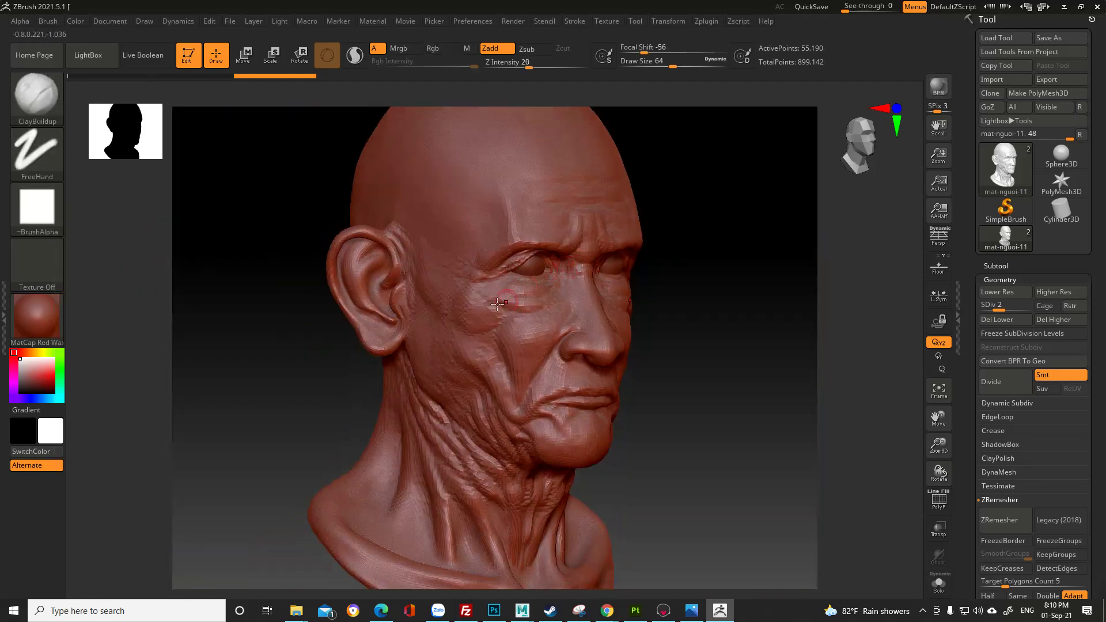
right_click_drag(499, 303, 493, 339, "ctrl")
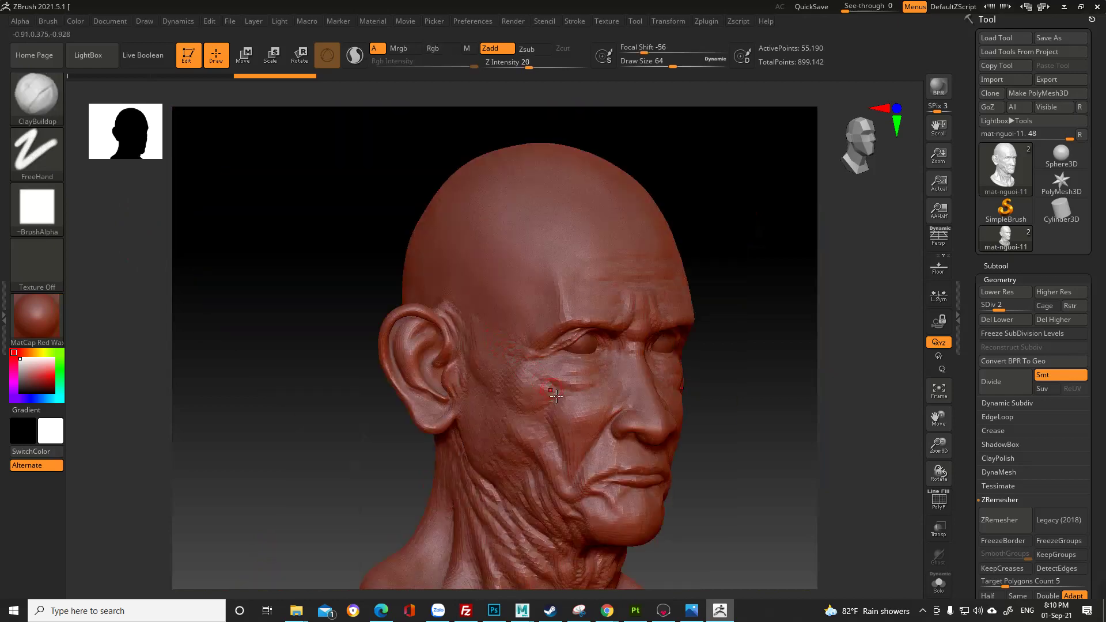
scroll(555, 397, "up", 5)
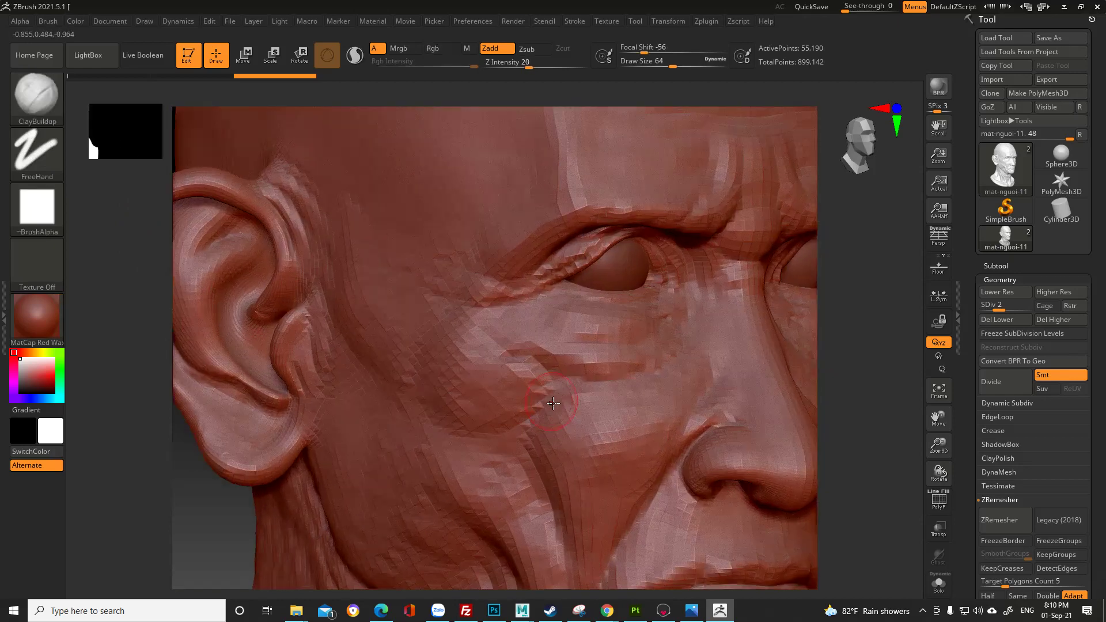
key("space")
mouse_move(553, 401)
left_mouse_down()
mouse_move(519, 421)
mouse_move(536, 395)
mouse_move(519, 408)
mouse_move(535, 407)
mouse_move(519, 398)
mouse_move(575, 400)
left_mouse_up()
mouse_move(514, 346)
left_mouse_down()
mouse_move(593, 353)
mouse_move(524, 340)
mouse_move(544, 345)
left_mouse_up()
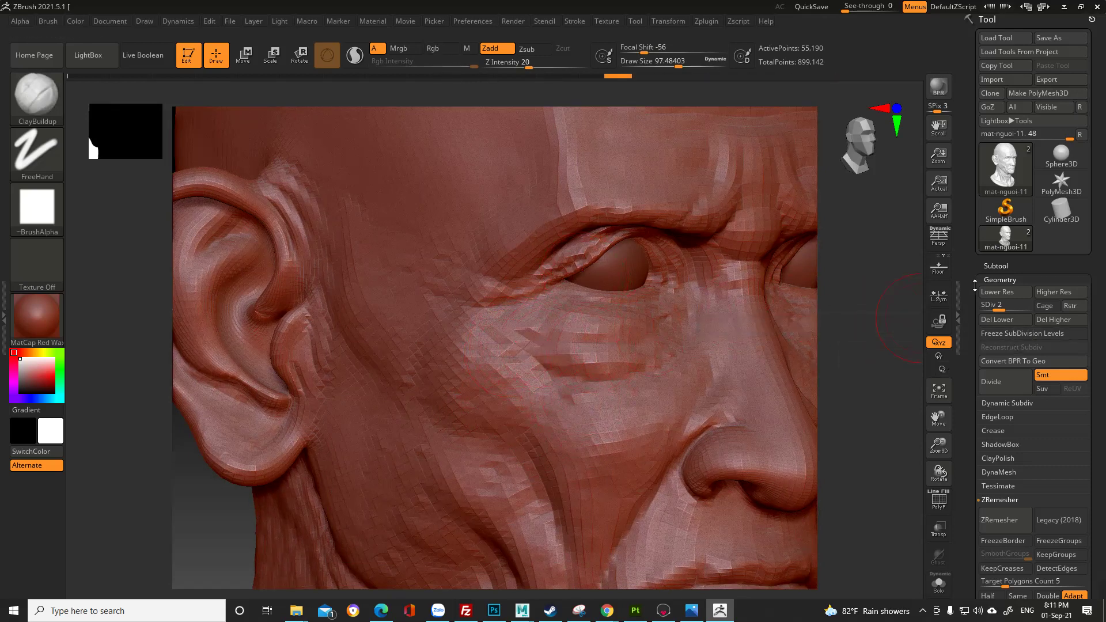
left_click(996, 281)
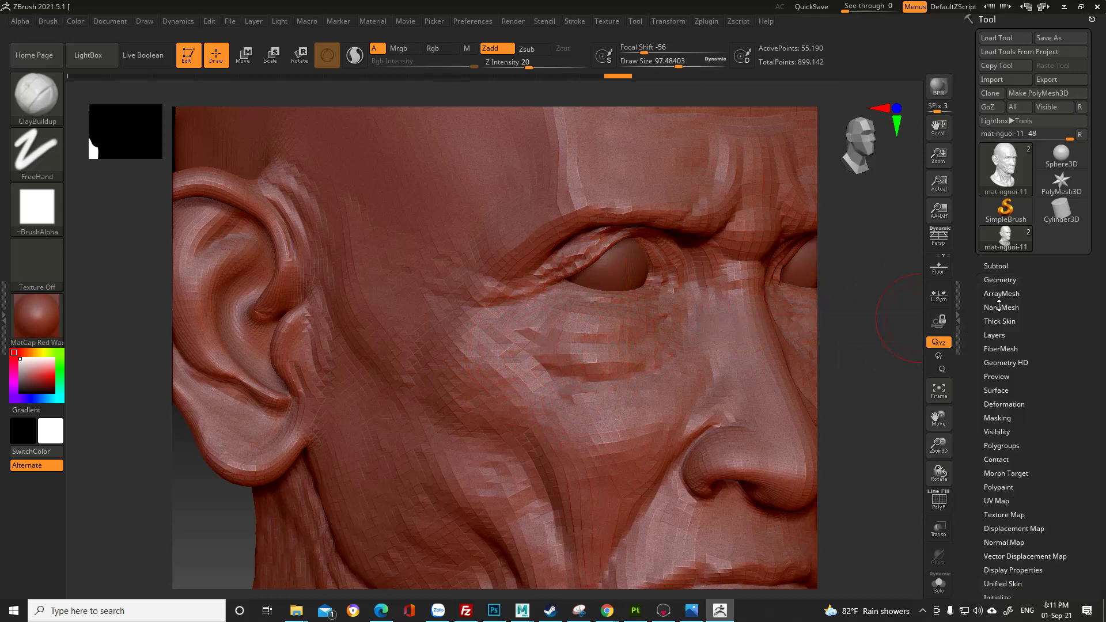
Step: Reopen the Geometry settings and raise the head to subdivision level 3
left_click(997, 335)
left_click(997, 335)
left_click(997, 390)
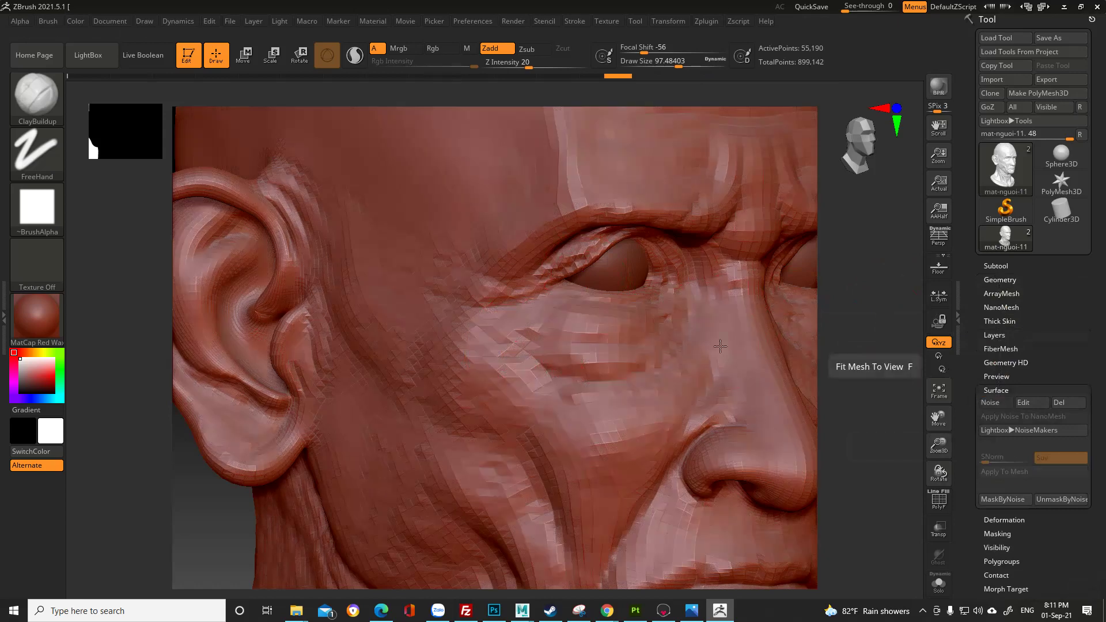
left_click(1000, 280)
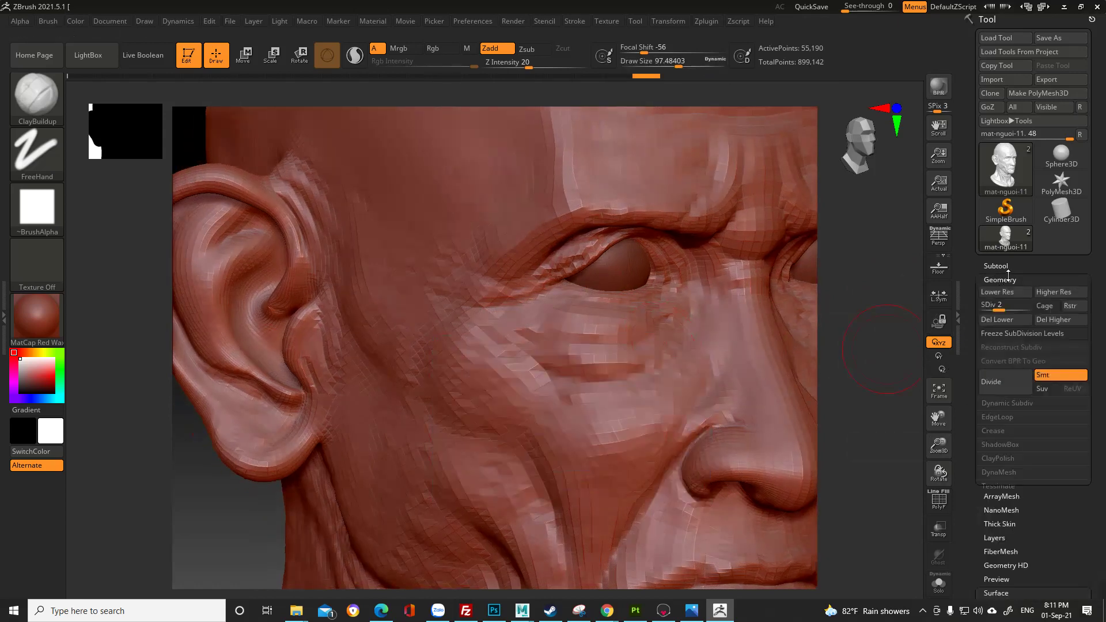
left_click(1007, 309)
Step: Sculpt the head's right cheekbone and upper cheek below the eye with the ClayBuildup brush at draw size about 97
left_click(644, 355)
mouse_move(643, 354)
right_mouse_down("ctrl")
mouse_move(630, 322)
mouse_move(689, 388)
right_mouse_up("ctrl")
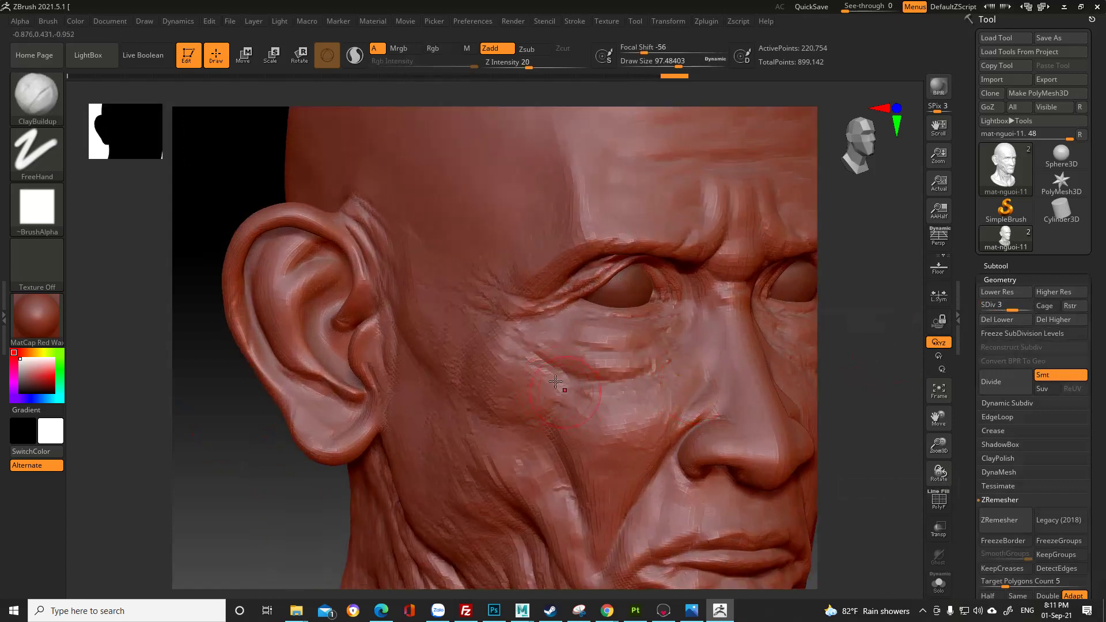
left_click_drag(550, 423, 544, 438)
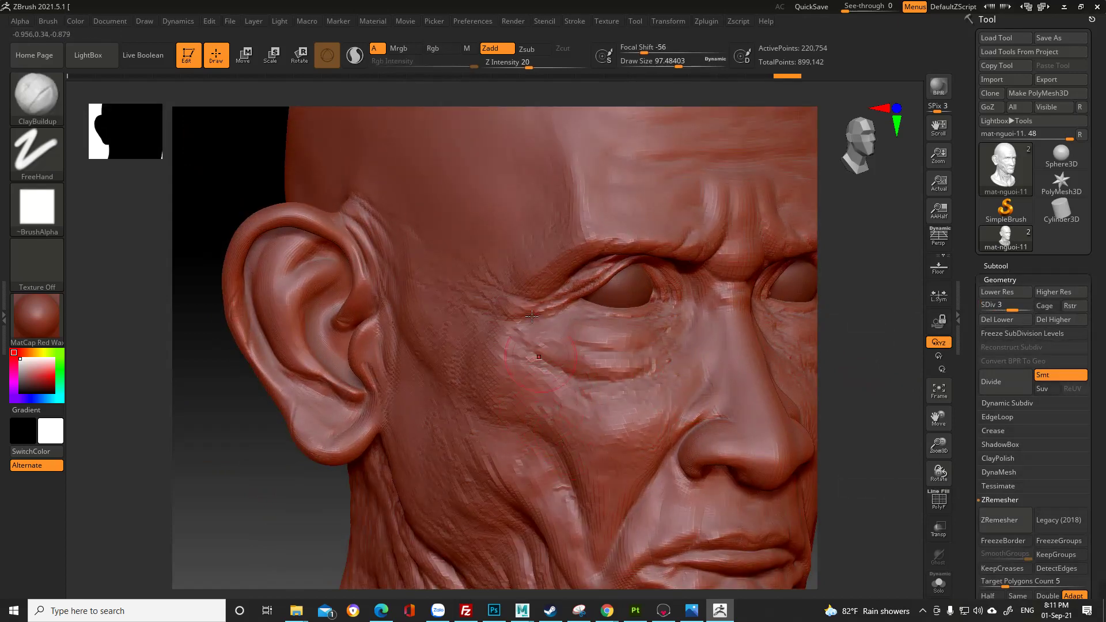
right_click_drag(558, 365, 548, 369, "alt")
left_click_drag(516, 406, 521, 428)
mouse_move(536, 425)
right_mouse_down("alt")
mouse_move(535, 359)
mouse_move(546, 353)
right_mouse_up("alt")
Step: Enlarge the ClayBuildup brush to draw size about 128 and sculpt the left cheek below the eye
key("space")
mouse_move(546, 354)
left_mouse_down()
mouse_move(537, 383)
mouse_move(488, 374)
left_mouse_up()
right_click_drag(609, 267, 548, 209, "ctrl")
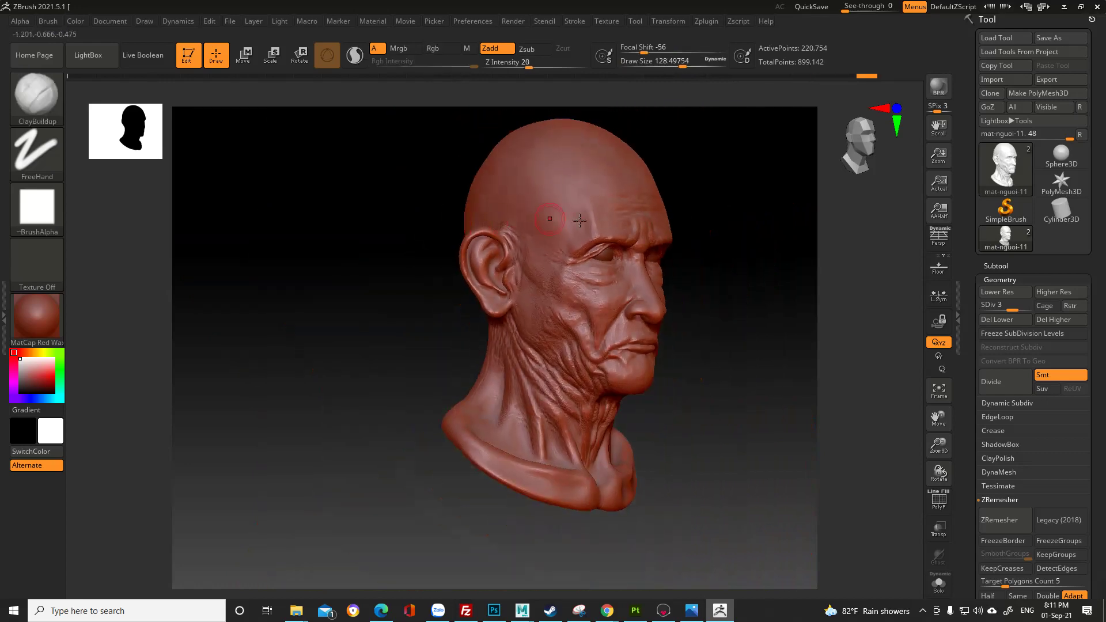
mouse_move(721, 281)
right_mouse_down()
mouse_move(702, 297)
mouse_move(733, 312)
mouse_move(686, 299)
mouse_move(619, 346)
mouse_move(677, 390)
right_mouse_up()
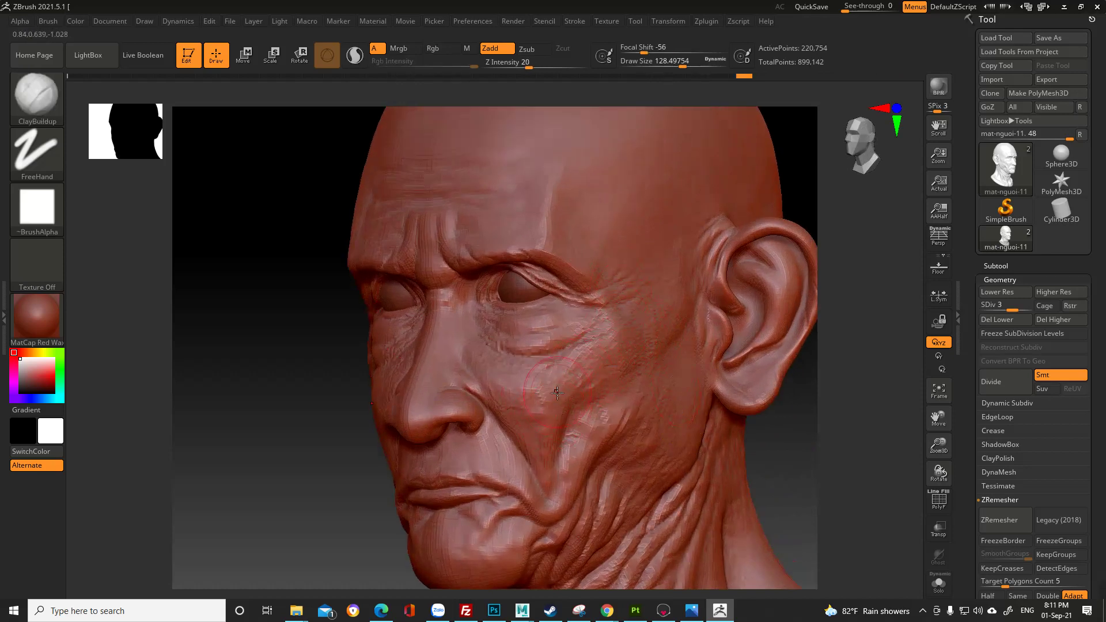
mouse_move(557, 392)
left_mouse_down()
mouse_move(547, 377)
mouse_move(566, 377)
mouse_move(545, 404)
mouse_move(571, 425)
mouse_move(568, 381)
mouse_move(590, 379)
left_mouse_up()
right_click_drag(587, 394, 586, 383)
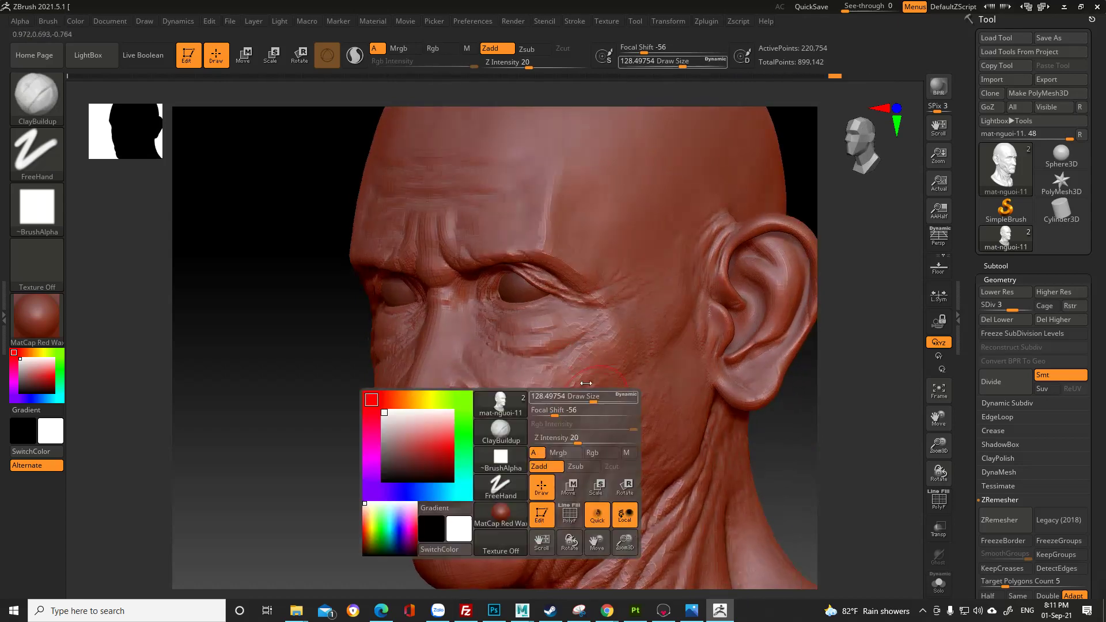
left_click_drag(581, 377, 570, 369)
Step: Sculpt from the right cheekbone beside the eye down across the cheek toward the mouth fold
right_click_drag(547, 357, 559, 298, "shift")
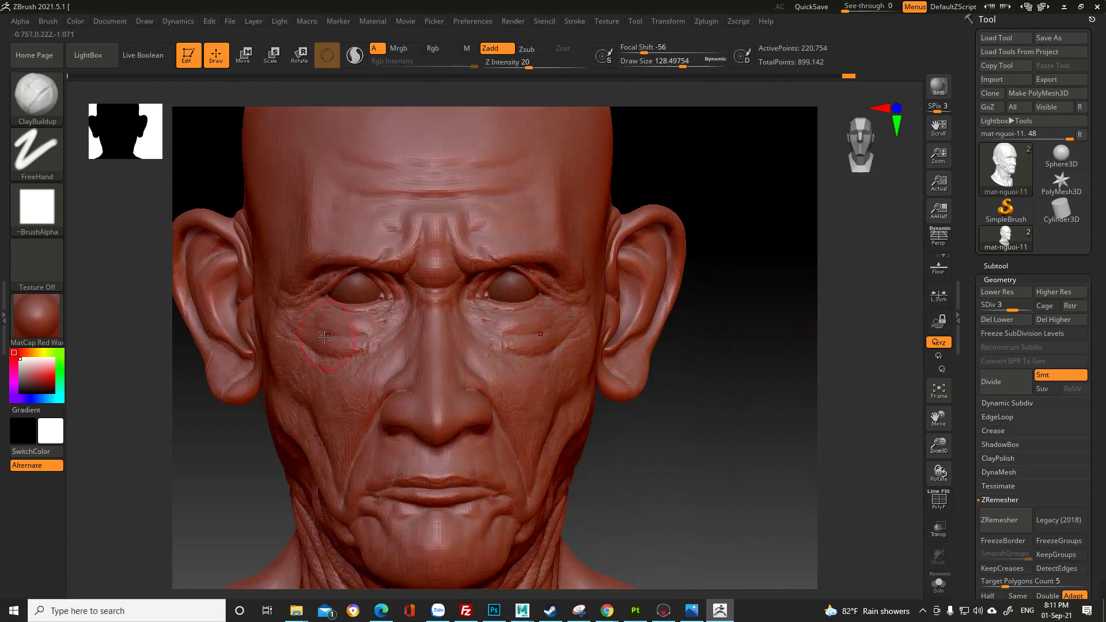
mouse_move(327, 339)
right_mouse_down()
mouse_move(329, 353)
mouse_move(368, 376)
right_mouse_up()
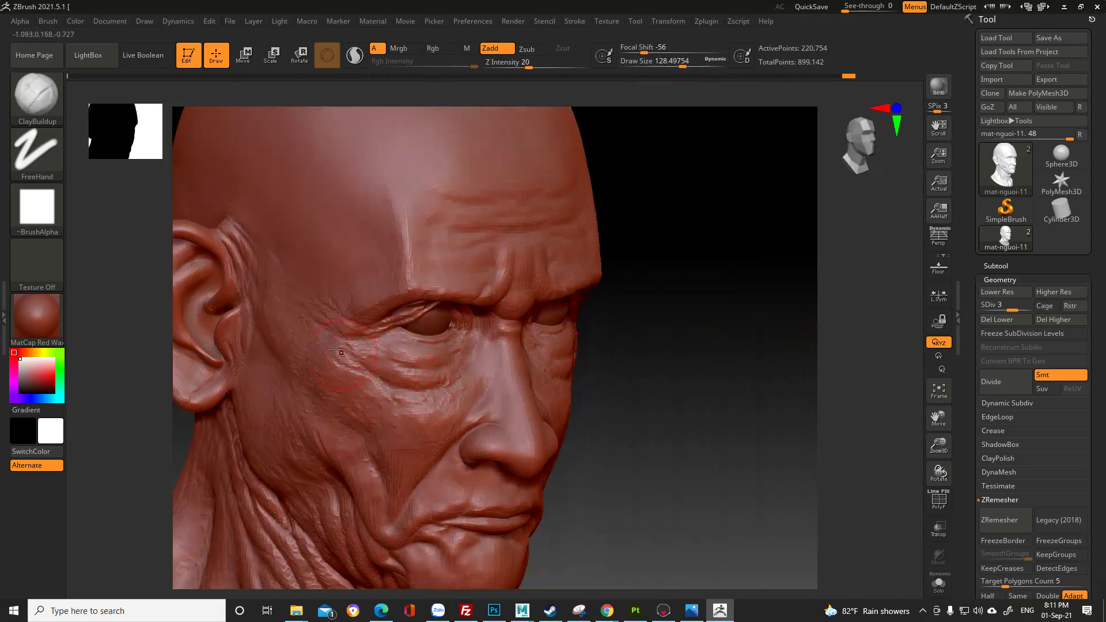
mouse_move(335, 350)
left_mouse_down()
mouse_move(387, 394)
mouse_move(363, 403)
mouse_move(373, 391)
mouse_move(390, 399)
mouse_move(377, 398)
mouse_move(387, 432)
mouse_move(393, 396)
left_mouse_up()
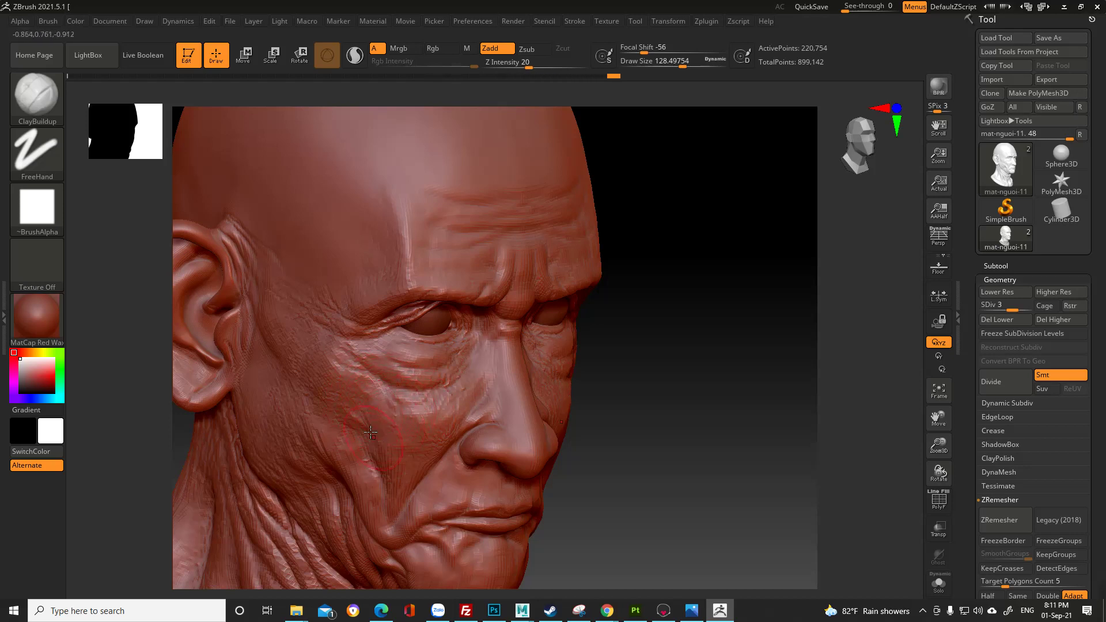
left_click_drag(370, 431, 406, 473)
Step: Sculpt the left cheekbone and the cheek fold beneath it with ClayBuildup at draw size about 128
right_click_drag(599, 364, 466, 257, "ctrl")
mouse_move(597, 288)
right_mouse_down()
mouse_move(511, 291)
mouse_move(646, 427)
mouse_move(520, 398)
right_mouse_up()
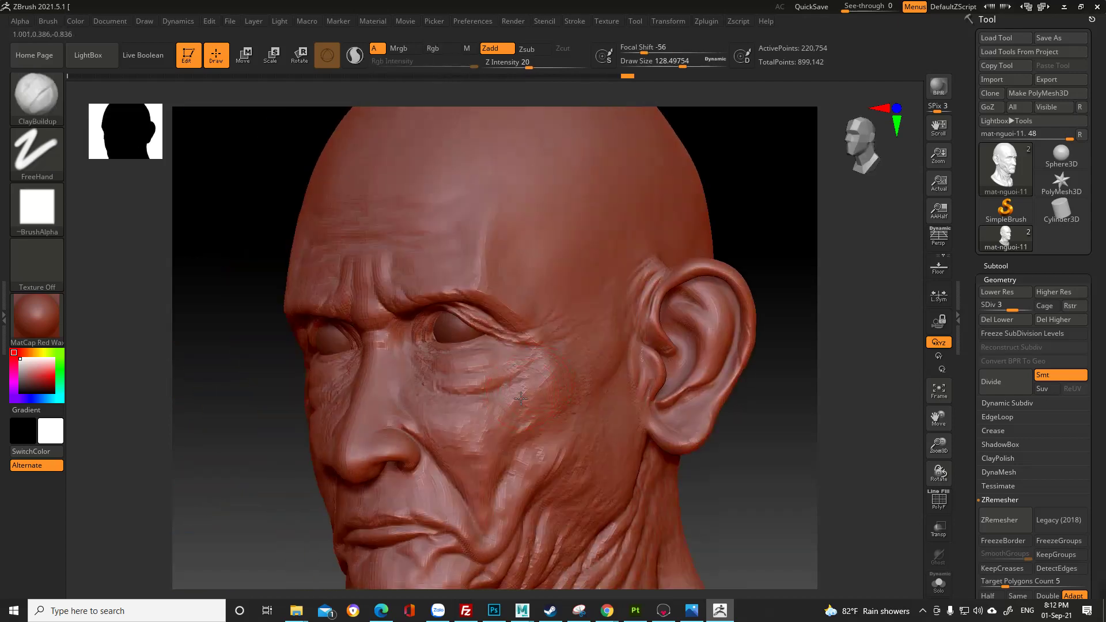
left_click_drag(521, 421, 540, 415)
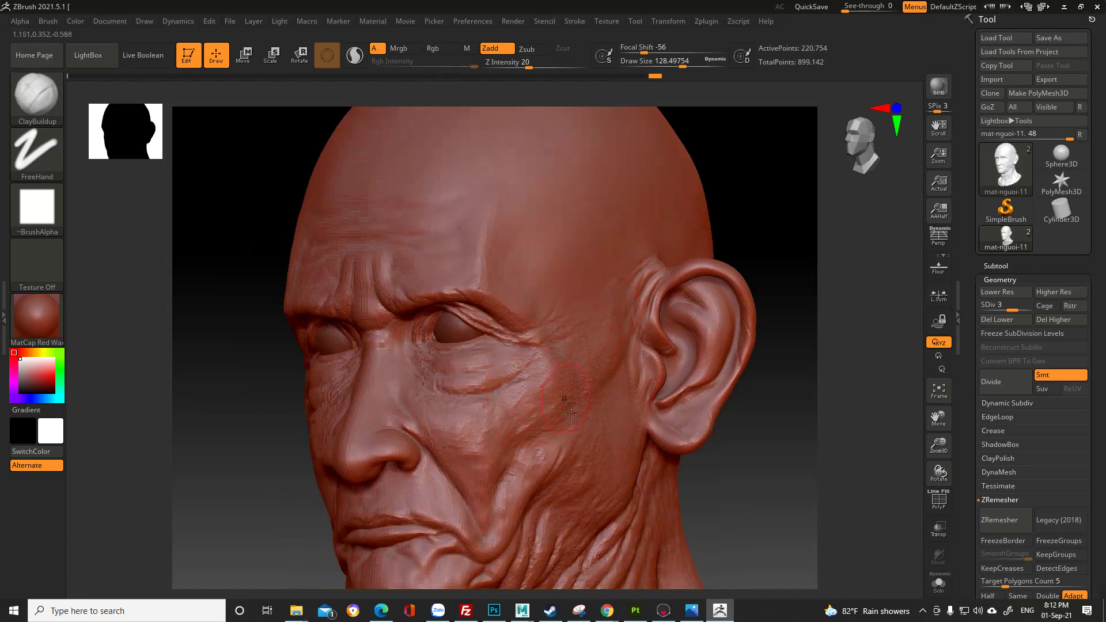
mouse_move(626, 374)
right_mouse_down("ctrl")
mouse_move(478, 351)
mouse_move(536, 403)
mouse_move(526, 437)
right_mouse_up("ctrl")
mouse_move(536, 451)
left_mouse_down()
mouse_move(538, 473)
mouse_move(515, 460)
left_mouse_up()
left_click_drag(513, 446, 508, 454)
right_click_drag(500, 447, 541, 380)
left_click_drag(494, 411, 554, 387, "alt")
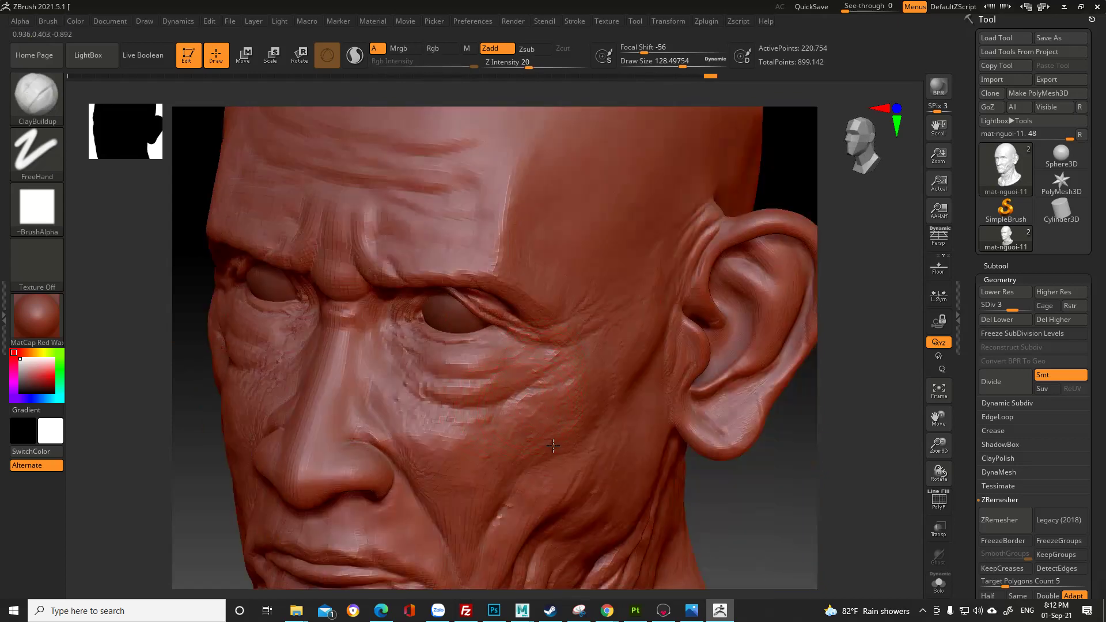
Step: Examine the reworked head in three-quarter view and compare it with the textured cheek and mesh maps in Substance 3D Painter
right_click_drag(518, 409, 440, 332, "ctrl")
mouse_move(685, 452)
right_mouse_down()
mouse_move(720, 403)
mouse_move(696, 430)
right_mouse_up()
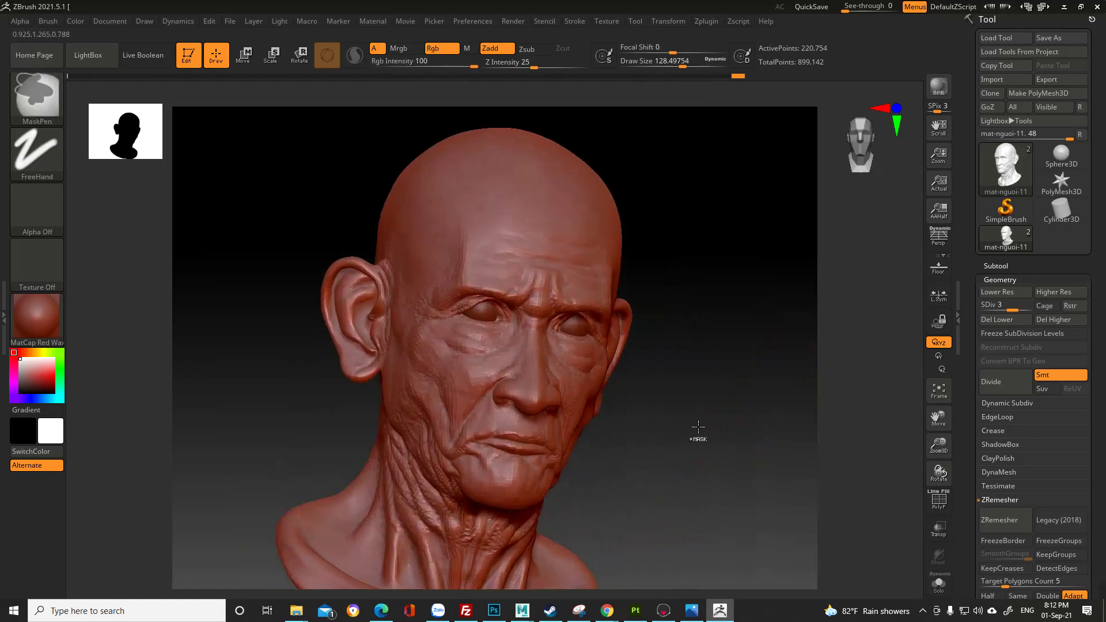
mouse_move(469, 350)
right_mouse_down()
mouse_move(490, 352)
mouse_move(439, 361)
mouse_move(457, 390)
right_mouse_up()
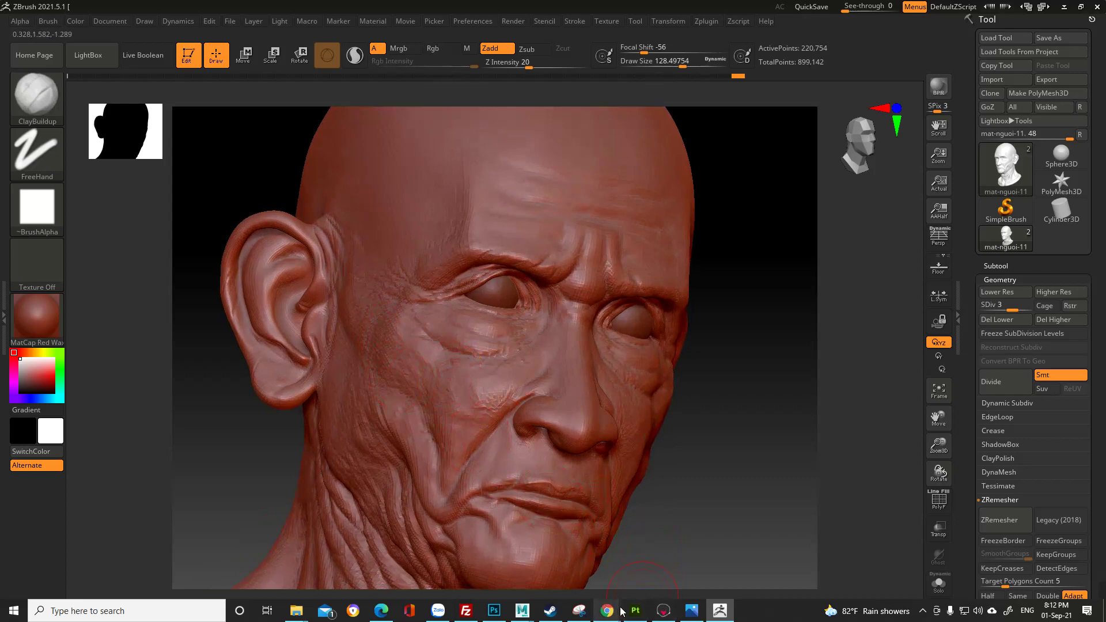
left_click(635, 611)
left_click(1046, 36)
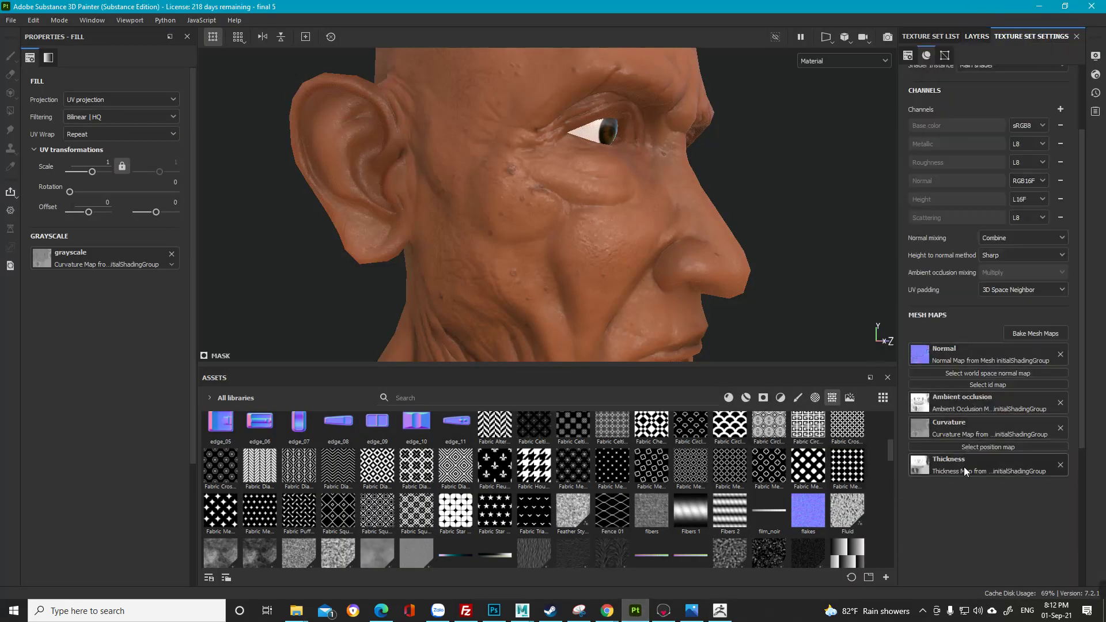
right_click(768, 257)
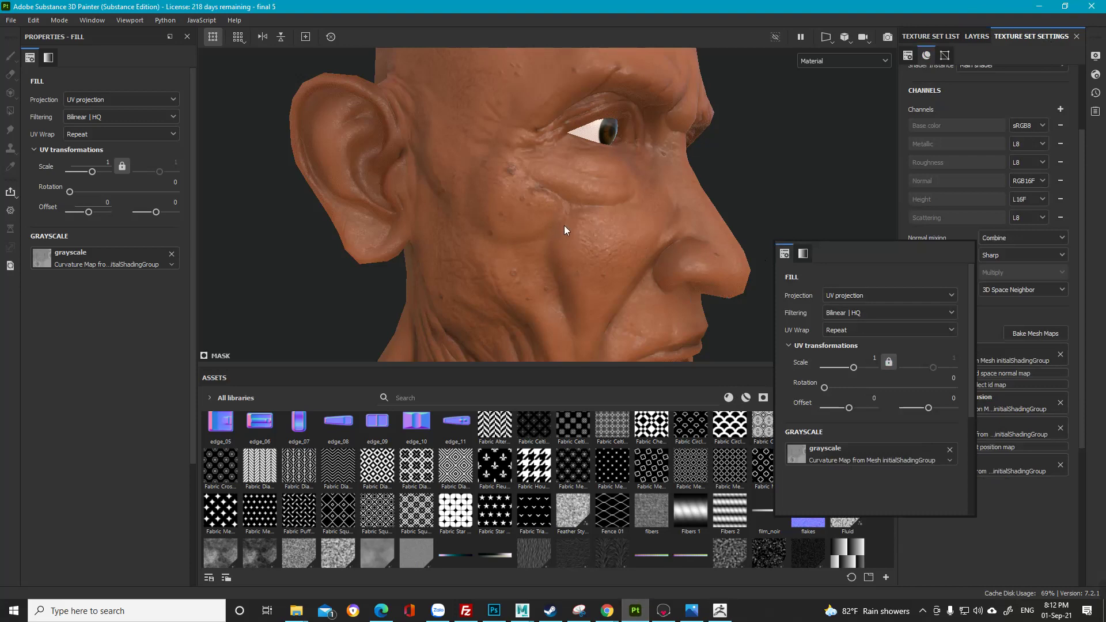
left_click(735, 163)
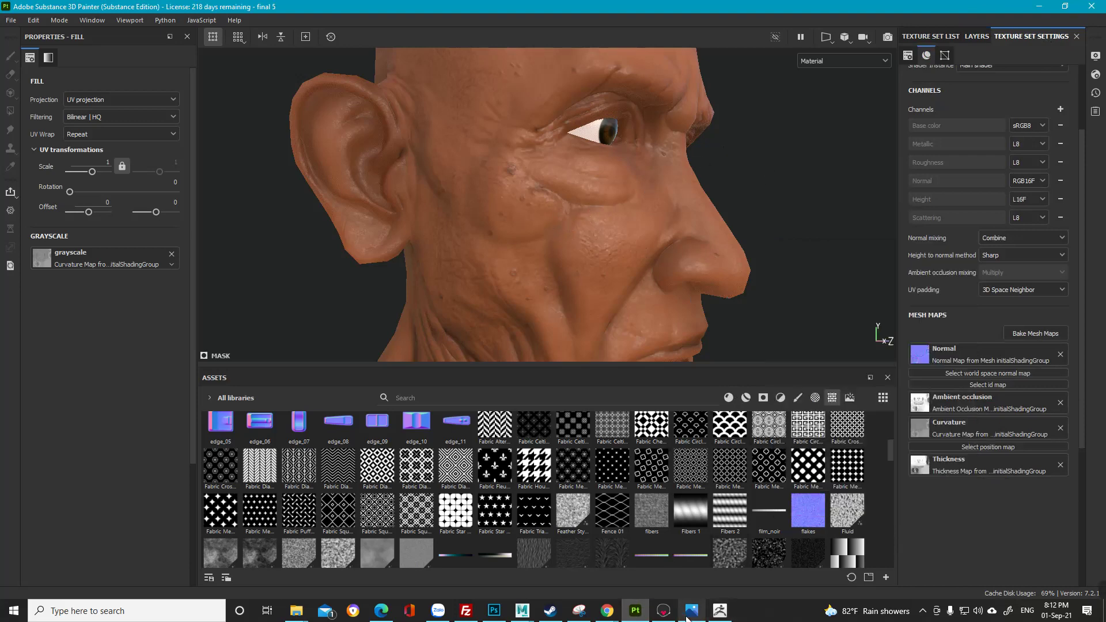
Step: Switch back to ZBrush and examine the sculpted head from the side and from a distance
left_click(719, 610)
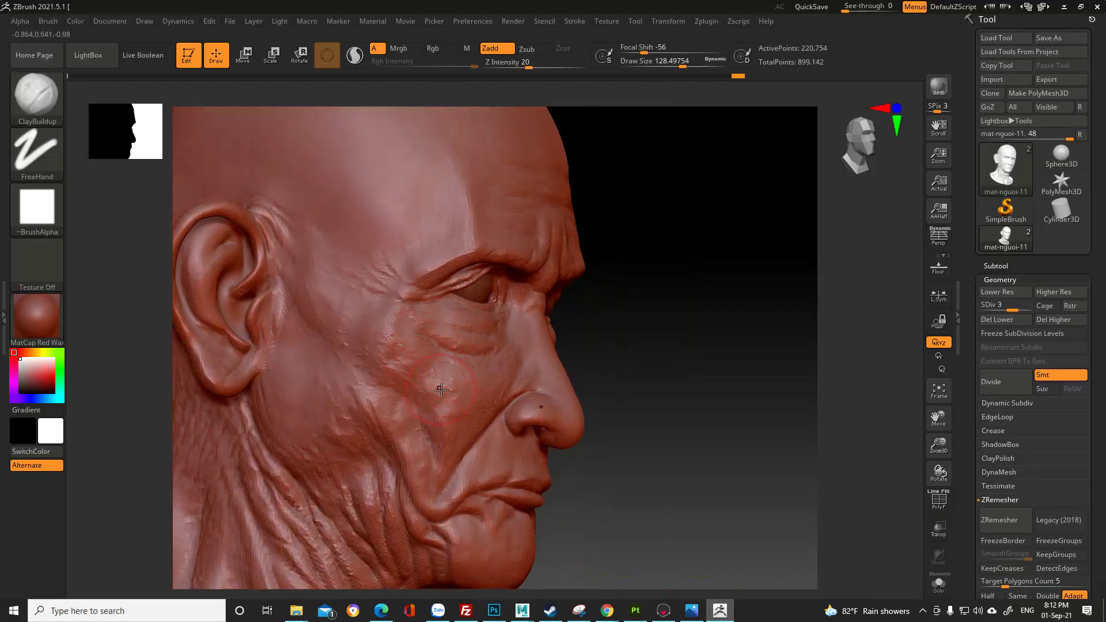
mouse_move(432, 368)
right_mouse_down()
mouse_move(340, 359)
mouse_move(428, 346)
mouse_move(449, 377)
mouse_move(426, 338)
mouse_move(625, 392)
mouse_move(556, 314)
right_mouse_up()
mouse_move(555, 314)
right_mouse_down()
mouse_move(683, 328)
mouse_move(717, 384)
right_mouse_up()
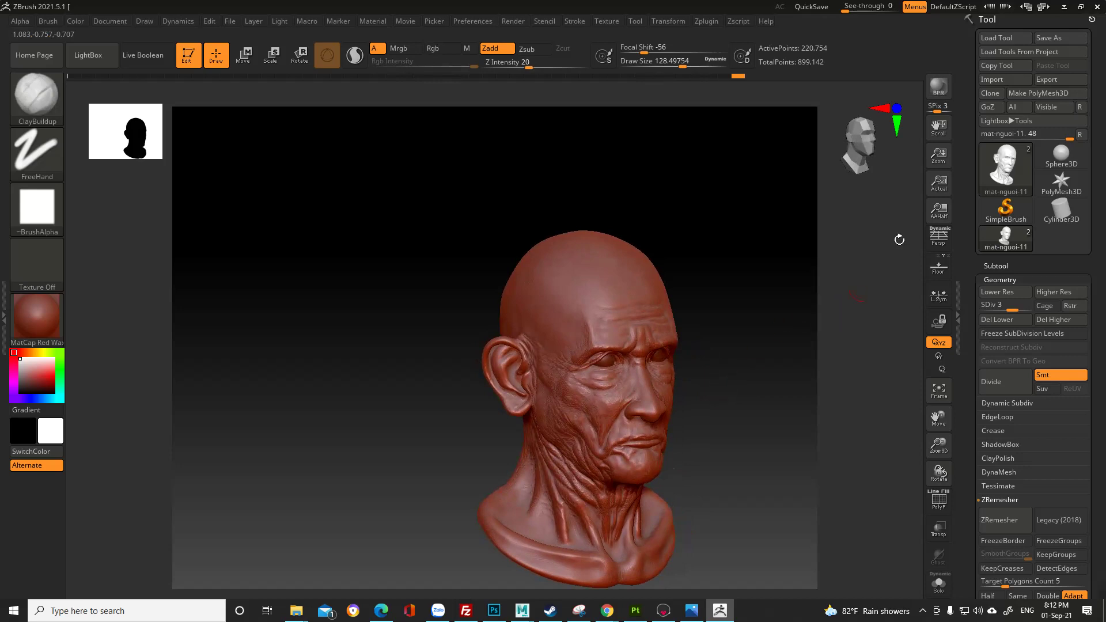
Step: Switch to Substance 3D Painter, enlarge the viewport by shrinking the Assets area, and display only the 2D UV view
left_click(1064, 7)
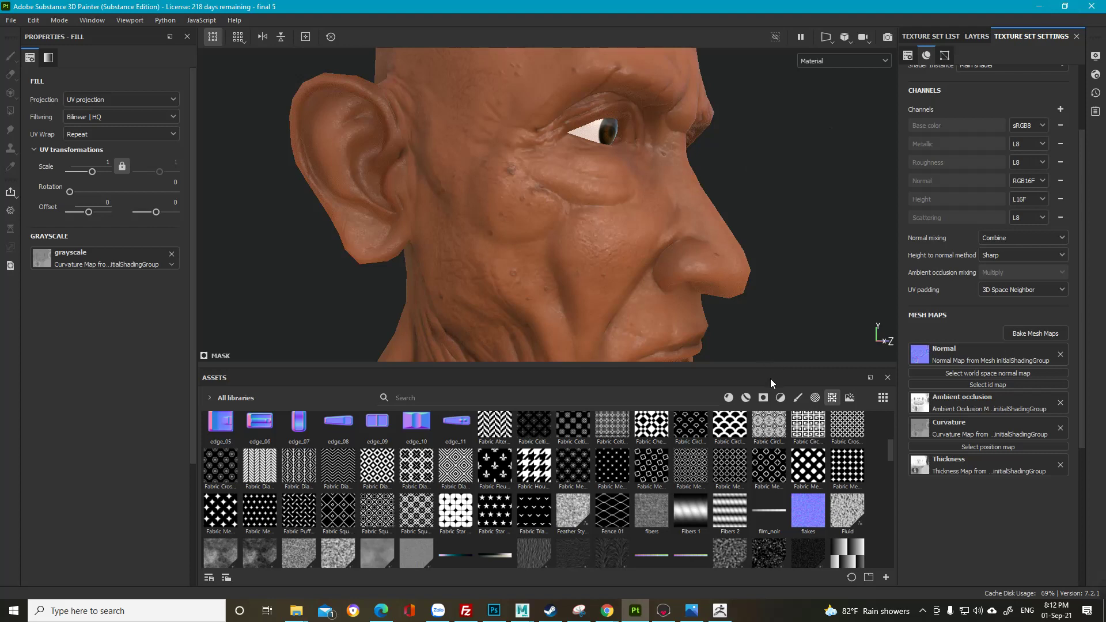
left_click_drag(772, 367, 760, 501)
scroll(797, 393, "down", 5)
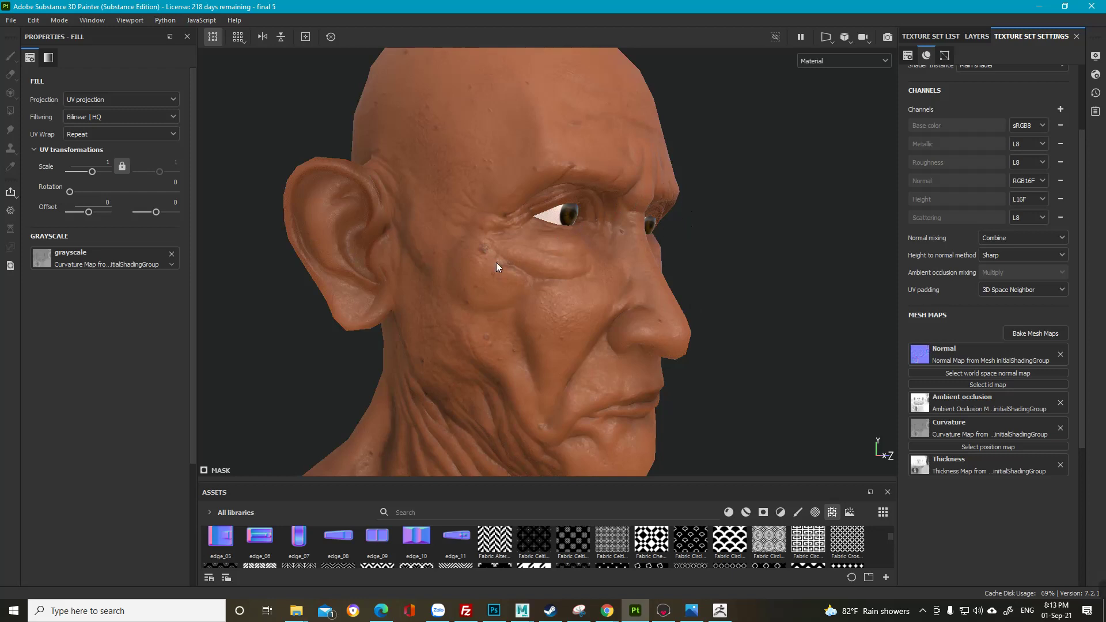
left_click(92, 20)
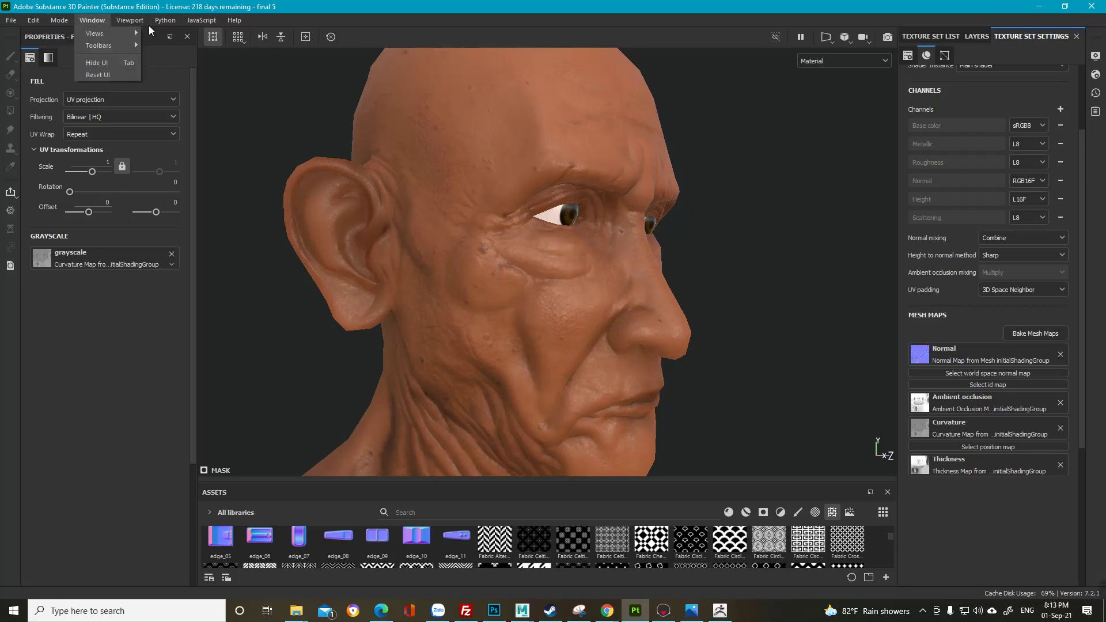
left_click(98, 21)
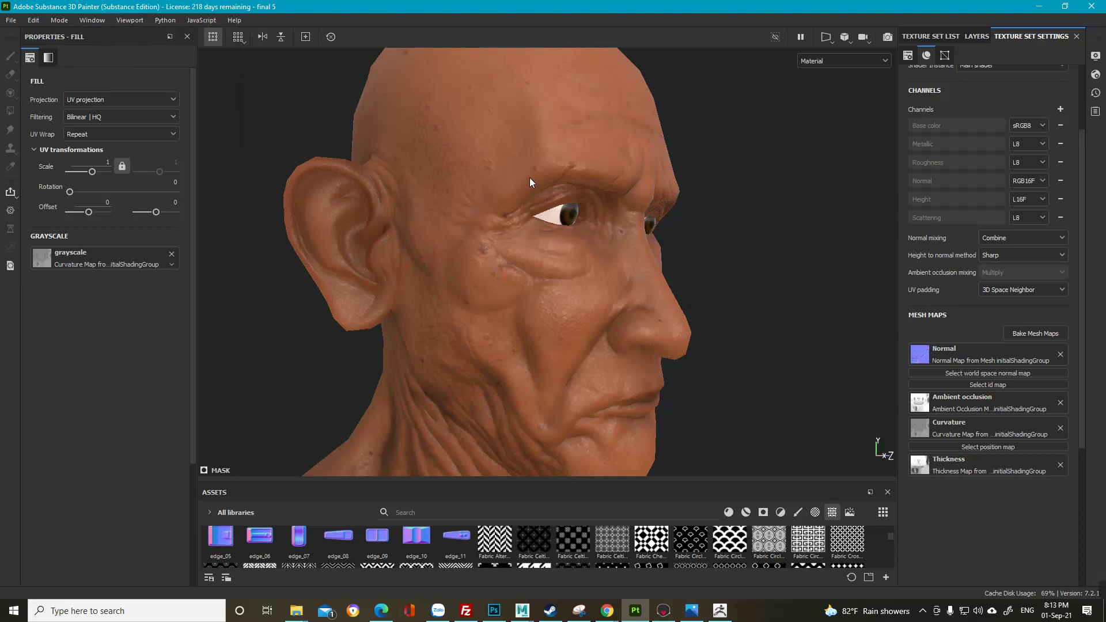
key("F3")
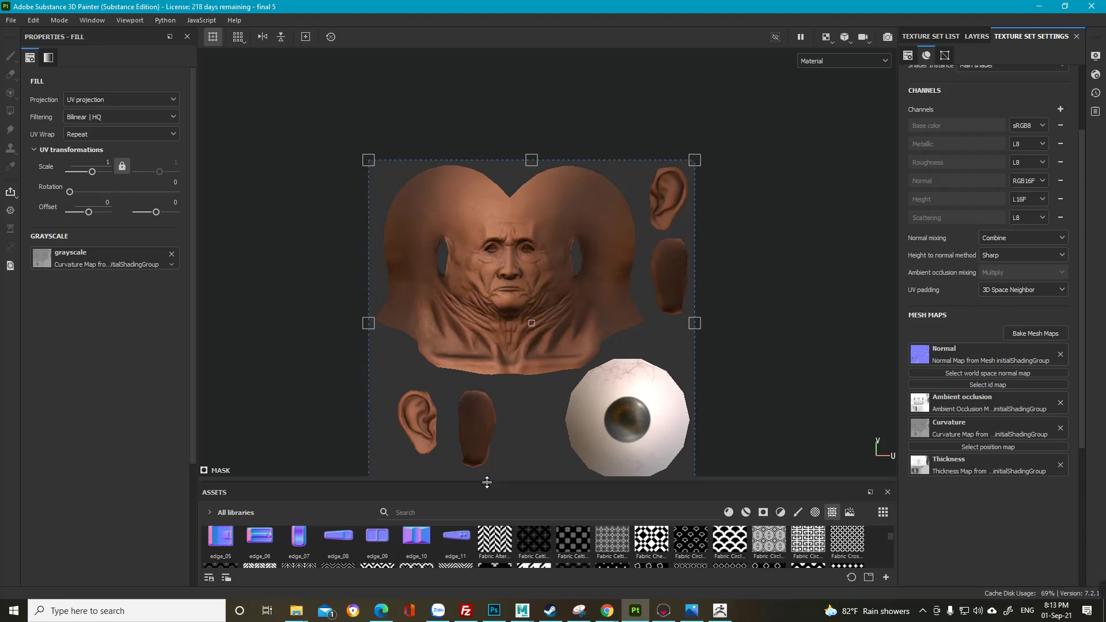
left_click_drag(486, 482, 491, 516)
Step: Check the ZBrush head again and return to Painter to examine the face's UV layout up close with the layer stack open
left_click(720, 610)
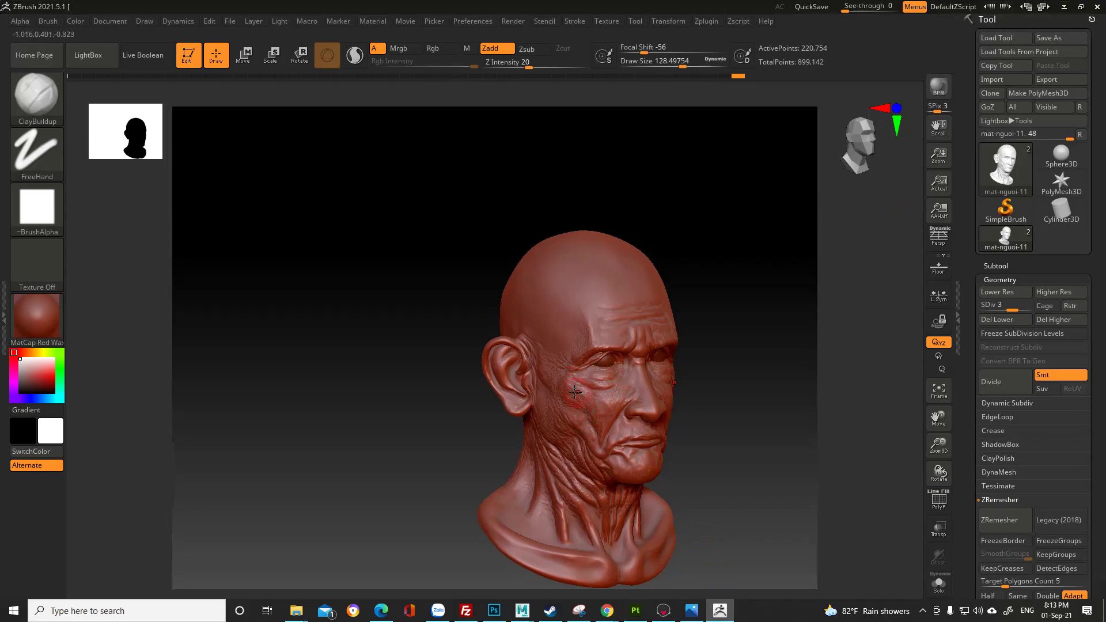
left_click(1064, 7)
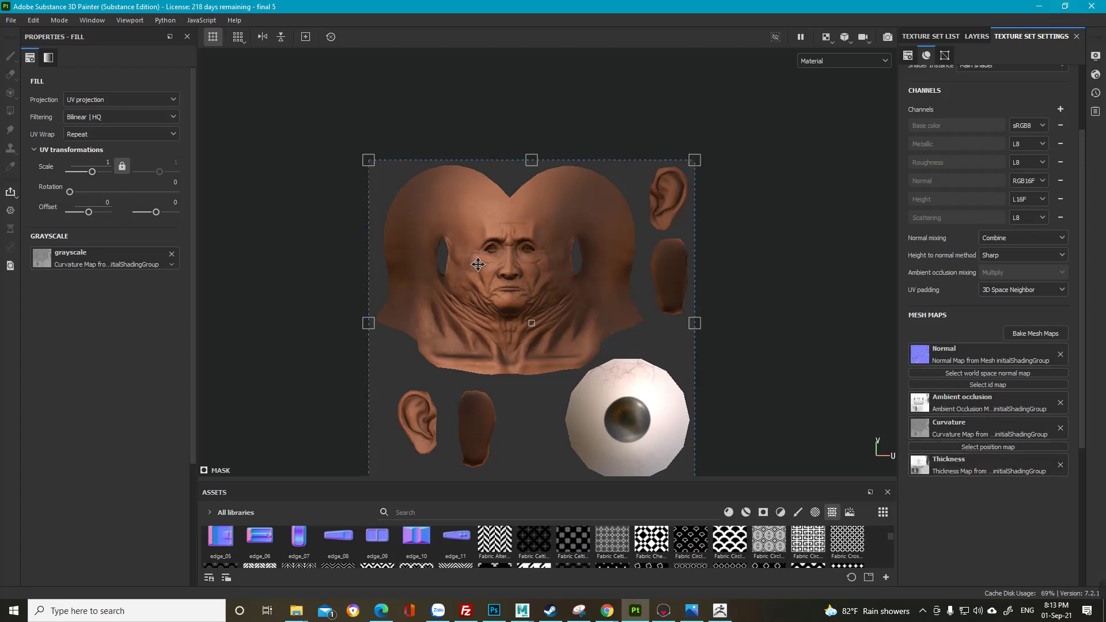
left_click(927, 37)
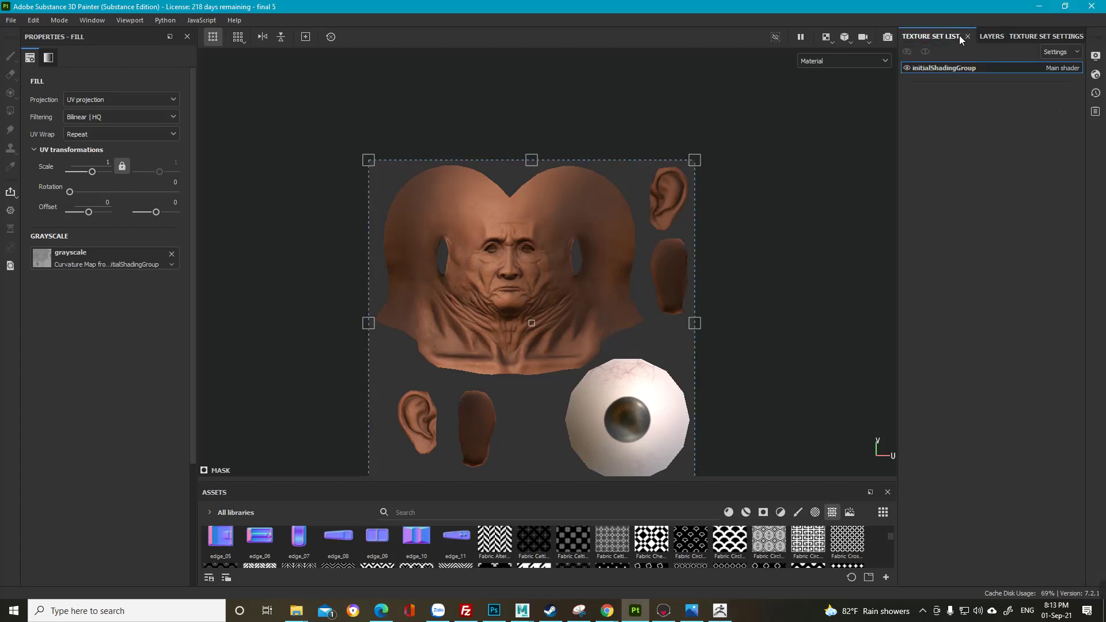
left_click(986, 37)
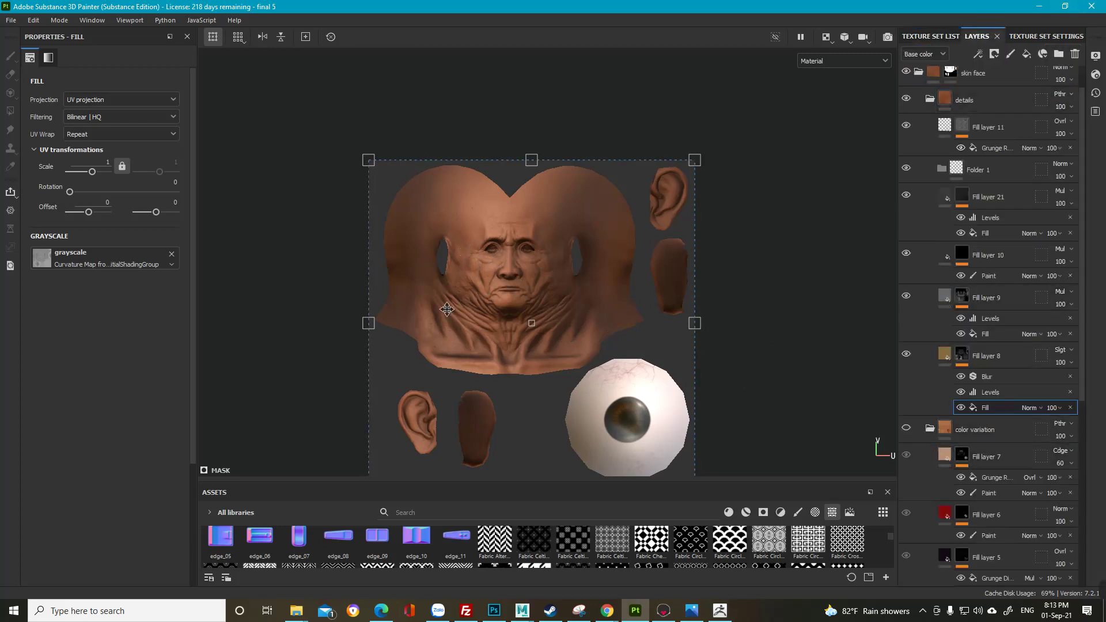
scroll(477, 264, "up", 5)
scroll(960, 397, "down", 3)
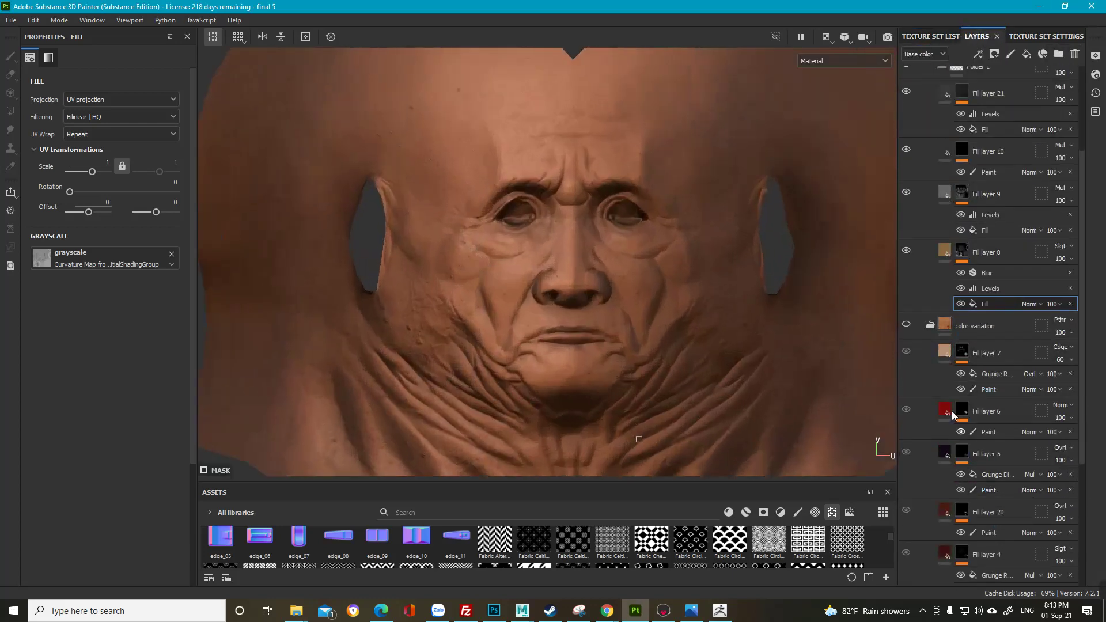
Step: Inspect the Paint effects on the masks of Fill layers 6, 7 and 5, leaving Fill layer 7's Paint effect selected
left_click(987, 433)
left_click(988, 391)
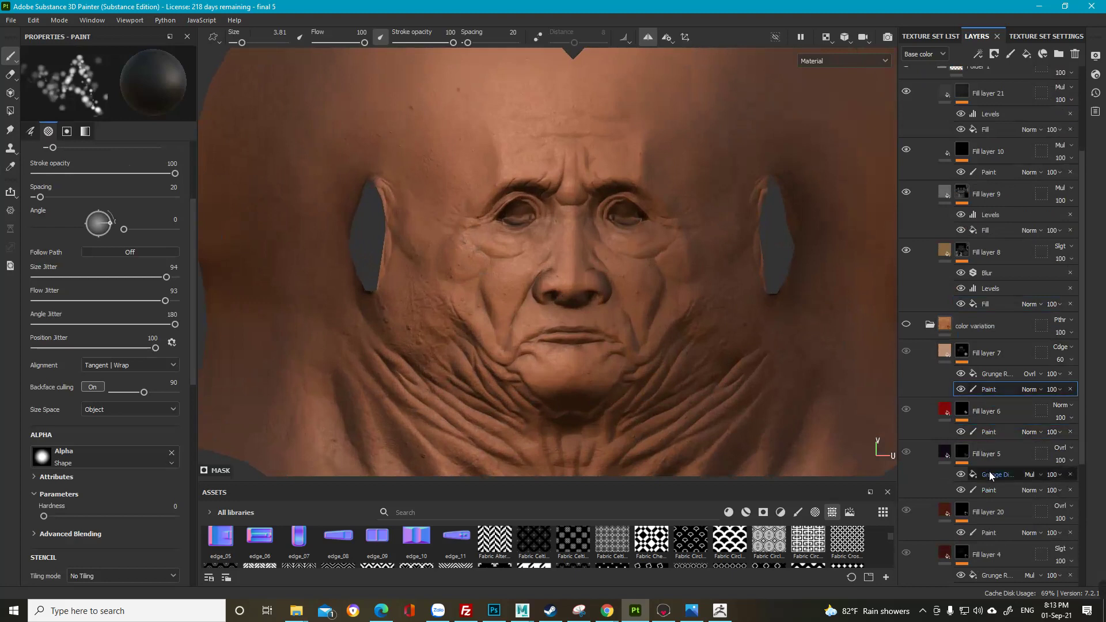
left_click(986, 489)
left_click(988, 390)
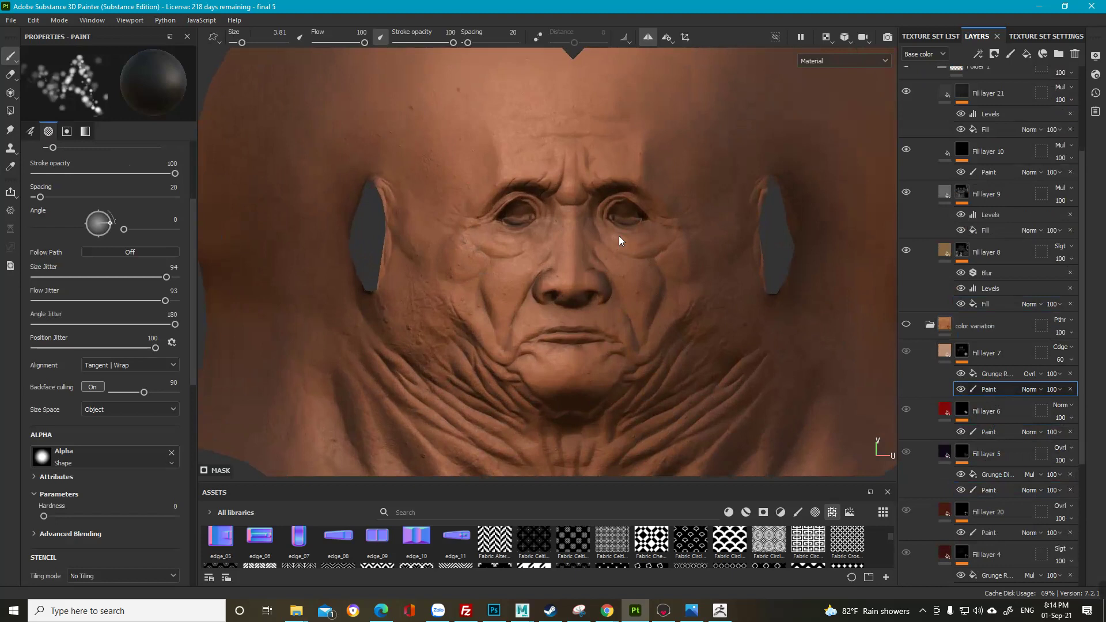
Step: Switch to Marmoset Toolbag and examine the rendered old man's head up close in side profile
left_click(298, 610)
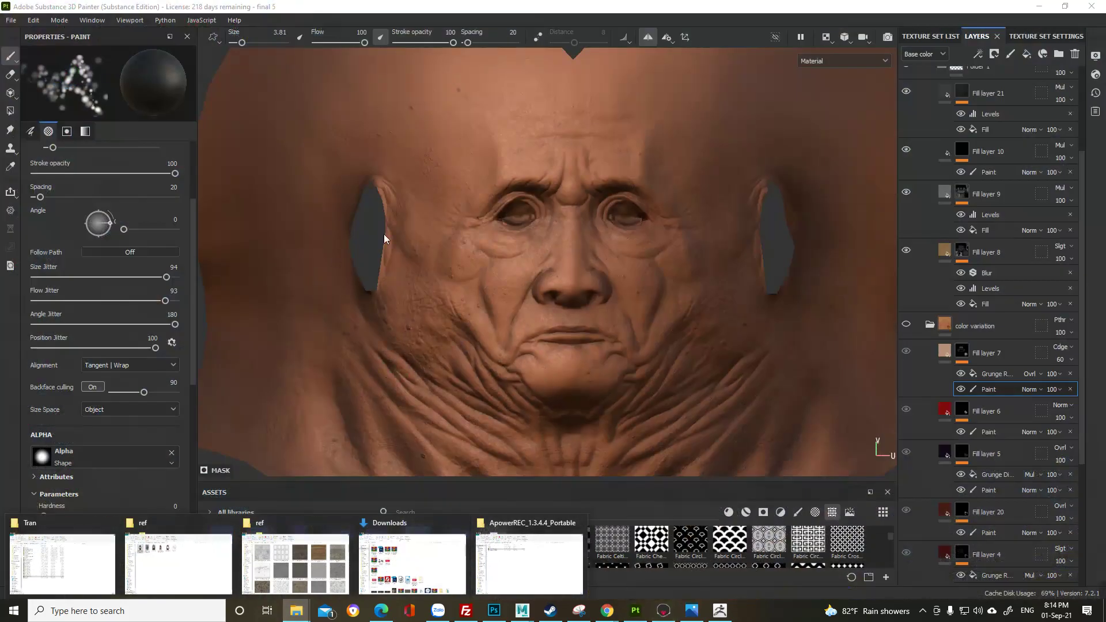
left_click(664, 611)
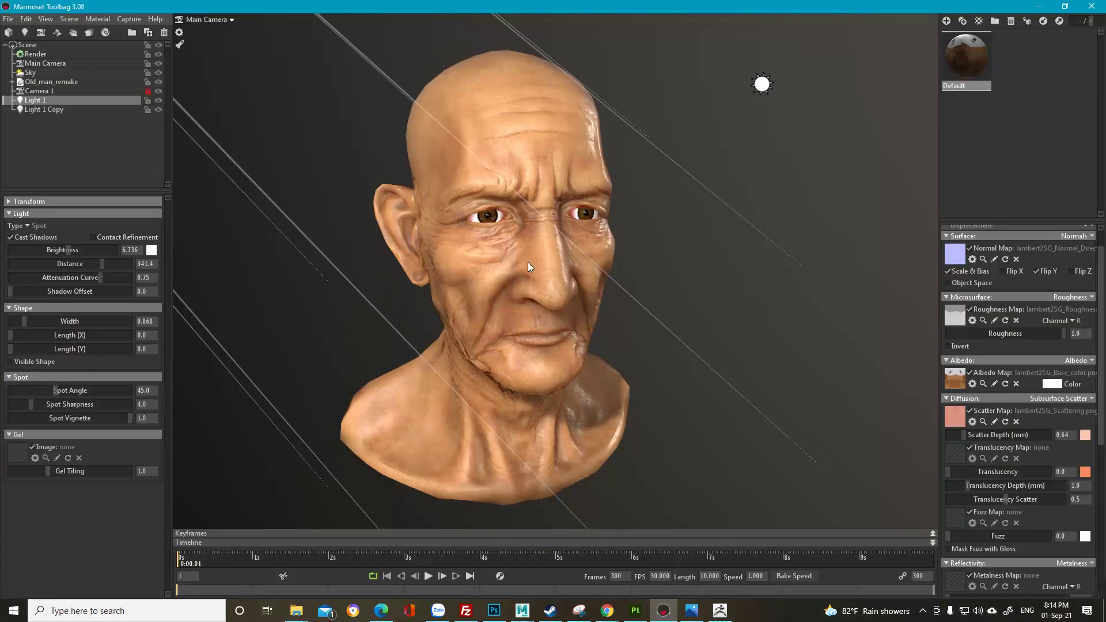
left_click_drag(539, 265, 582, 227, "alt")
right_click_drag(582, 227, 593, 281, "alt")
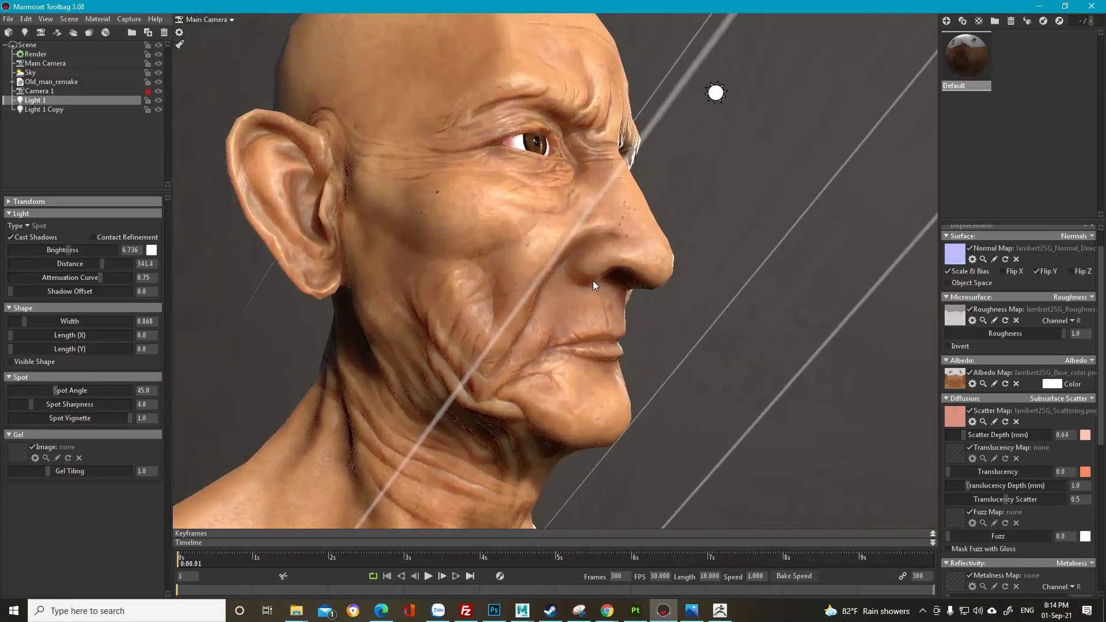
Step: Switch to Substance 3D Painter and open the recent project Old_man_remake.spp, saving the current project first
left_click_drag(593, 281, 580, 283, "alt")
left_click(635, 610)
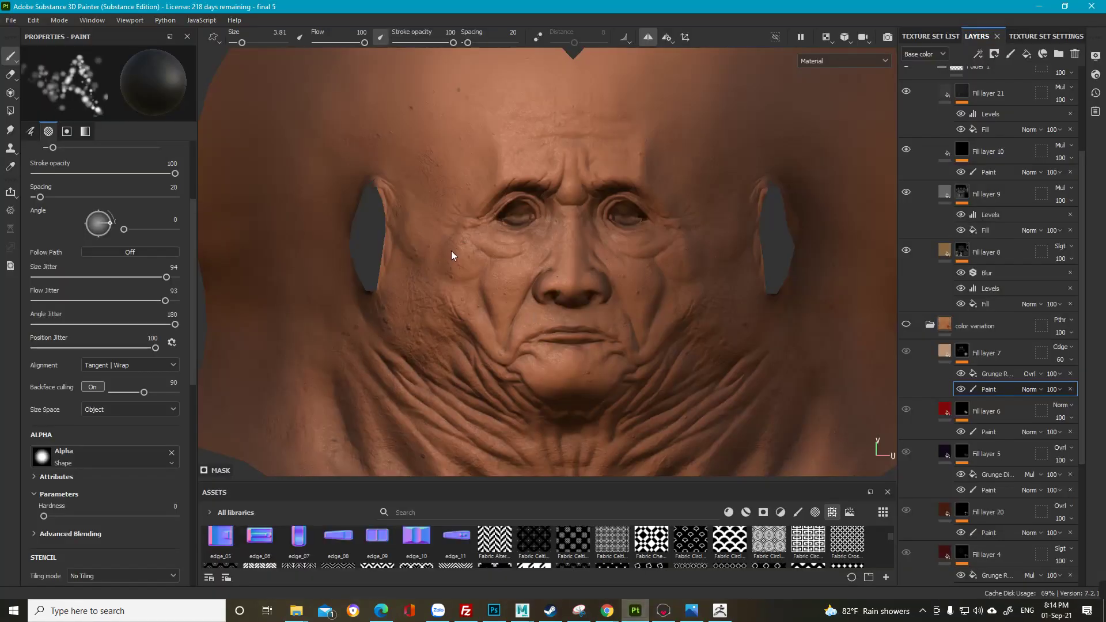
left_click(11, 19)
mouse_move(95, 61)
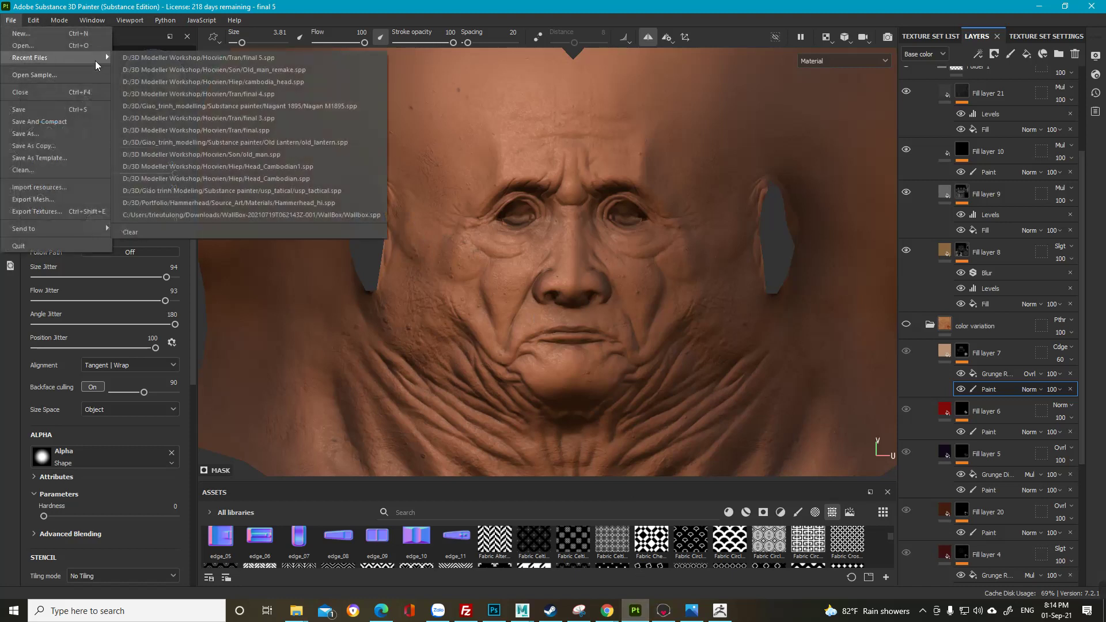
left_click(306, 70)
left_click(452, 322)
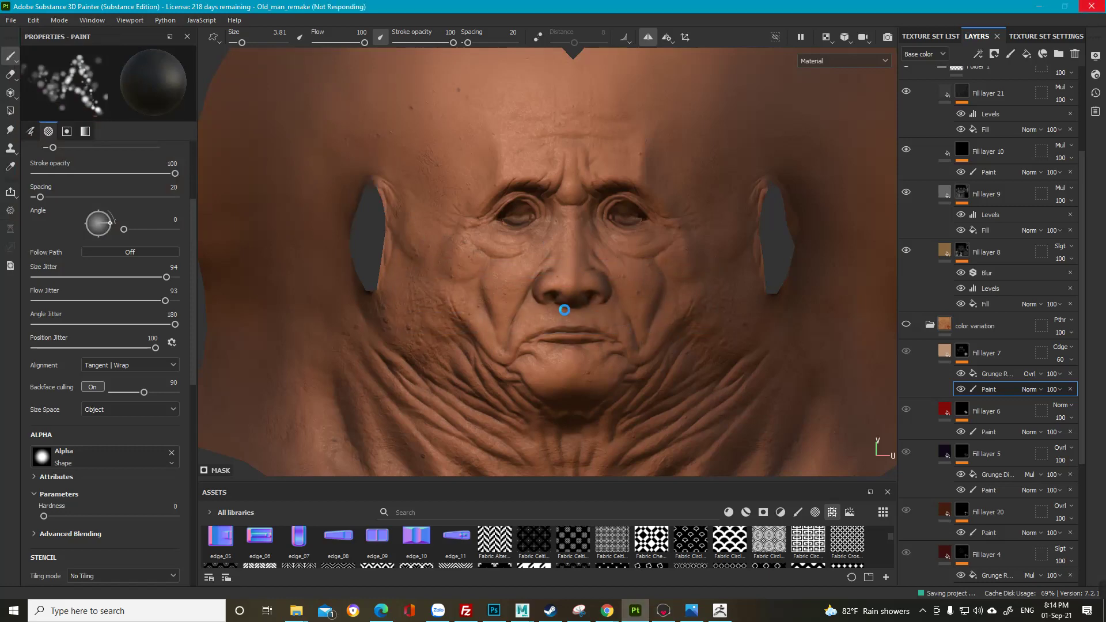
left_click(663, 611)
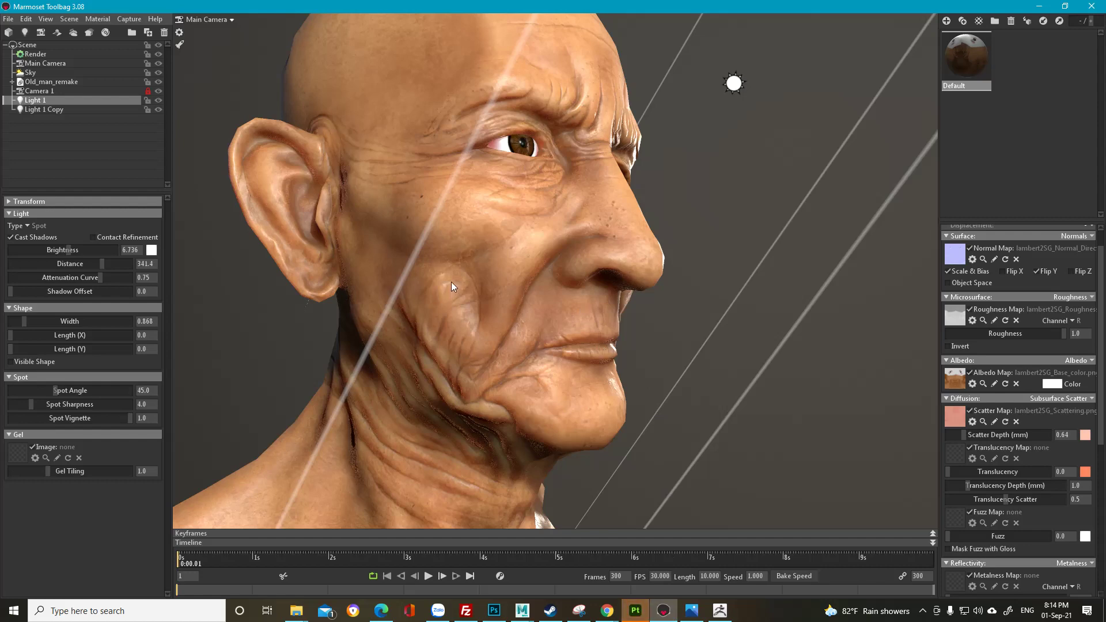
left_click(1039, 6)
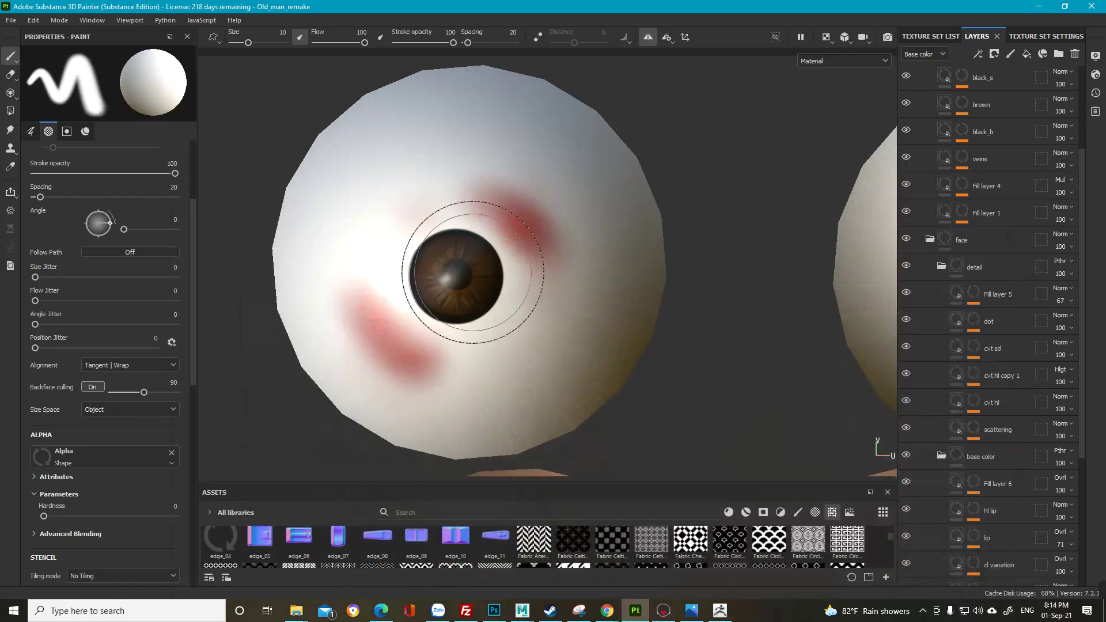
Step: Show the 3D and 2D views side by side and add a fill layer above black_s
scroll(479, 270, "down", 6)
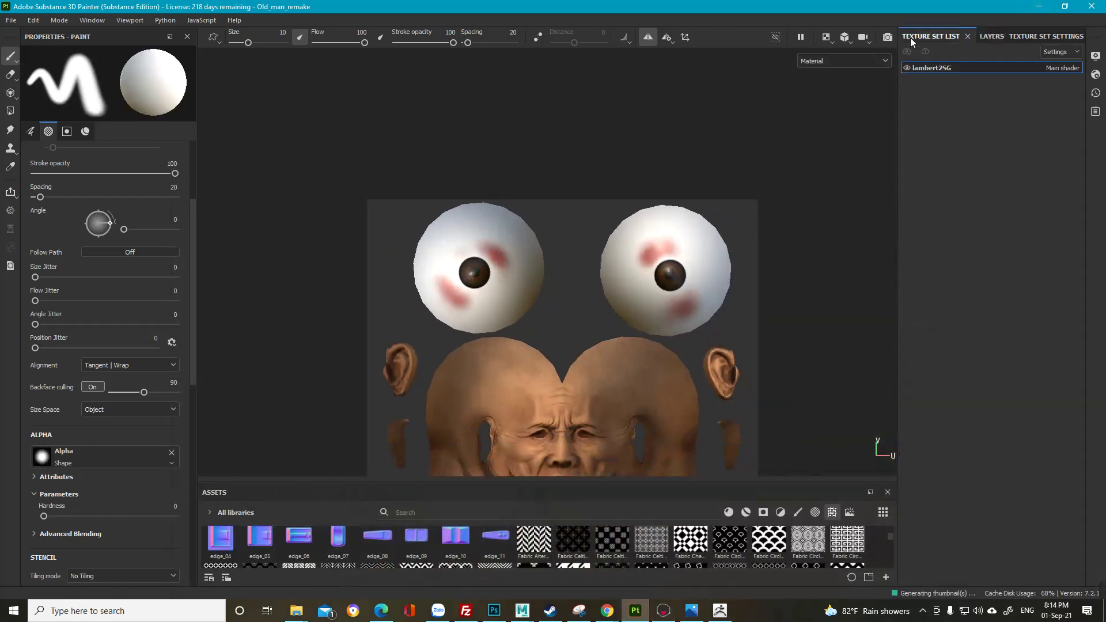
key("F1")
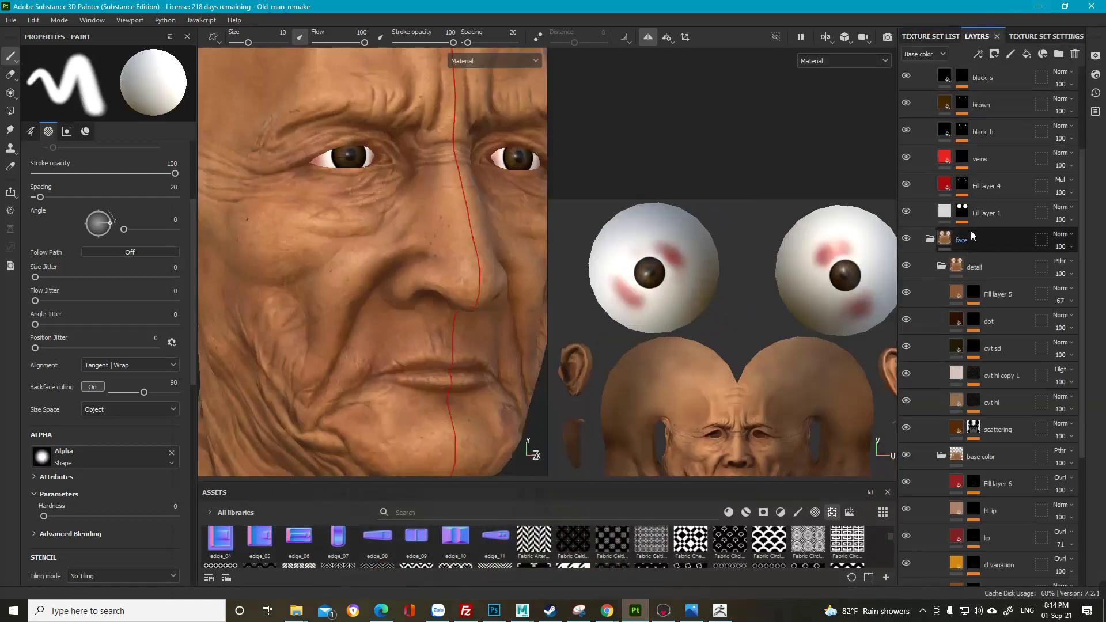
left_click(1001, 67)
left_click(1025, 55)
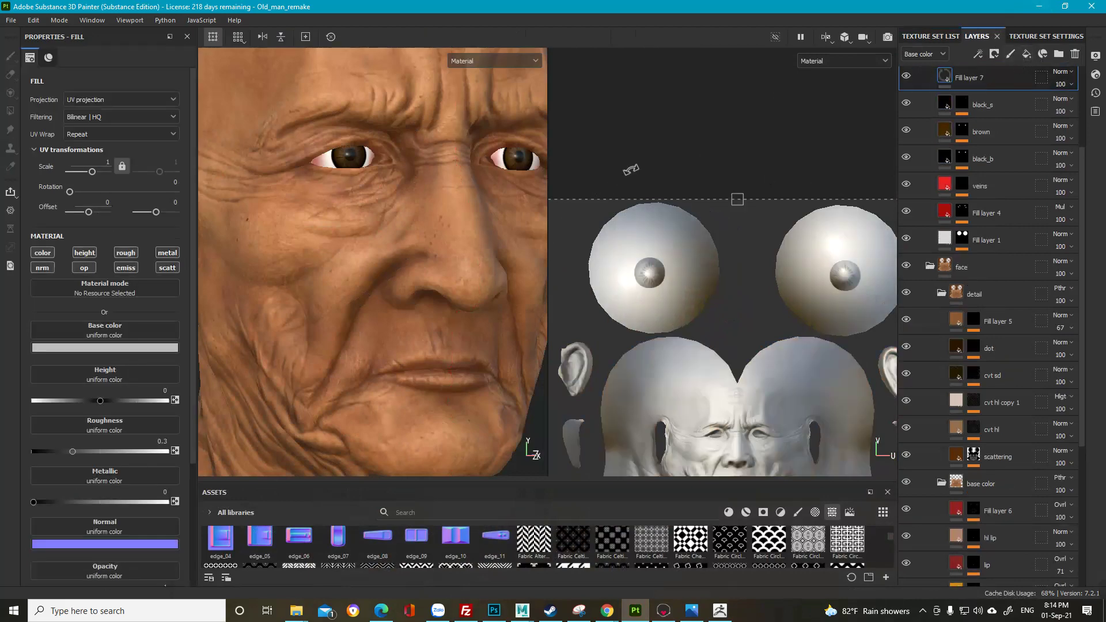
Step: Give Fill layer 7 a black mask and add a Paint effect to it
middle_click_drag(392, 271, 437, 241)
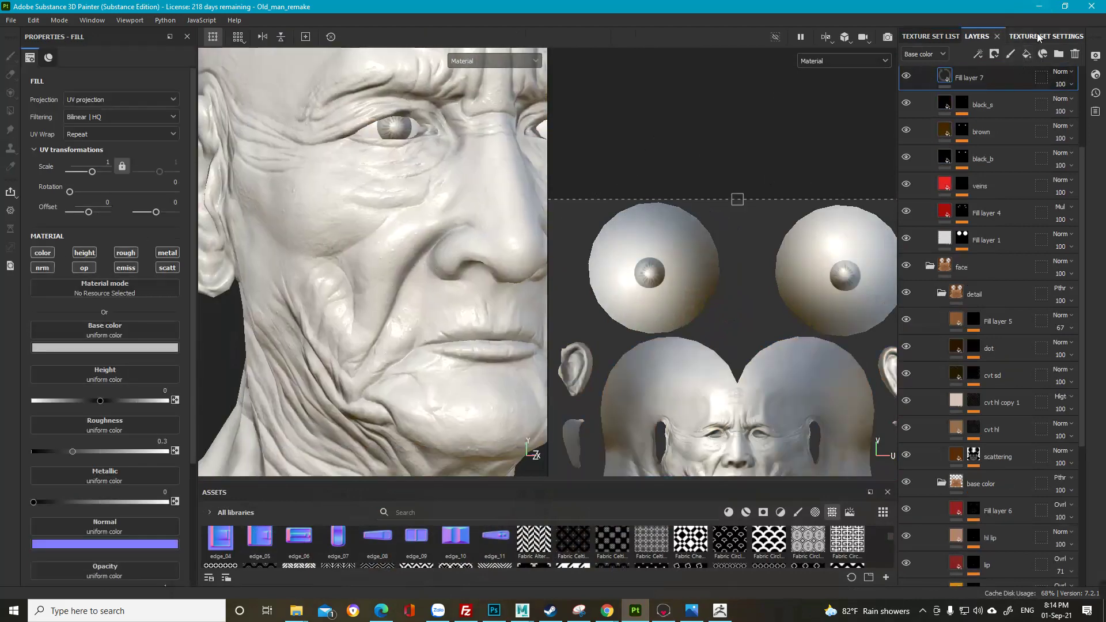
right_click(987, 76)
left_click(1003, 84)
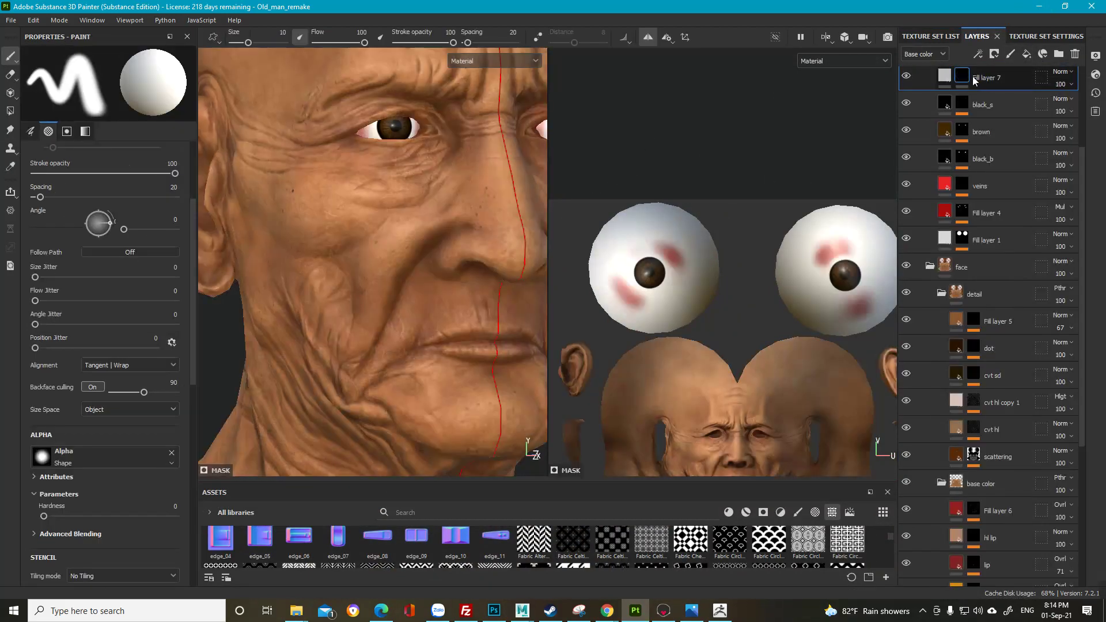
right_click(972, 76)
left_click(987, 459)
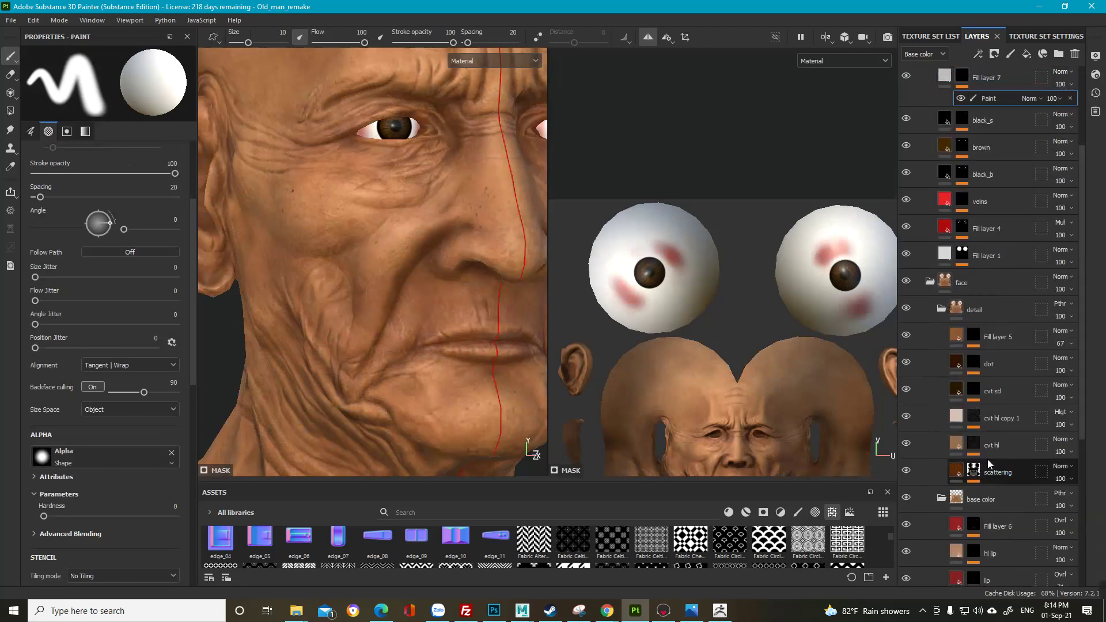
Step: Try painting white across the cheeks on Fill layer 7's mask, and undo the strokes
mouse_move(340, 196)
left_mouse_down()
mouse_move(329, 270)
mouse_move(385, 224)
mouse_move(423, 271)
mouse_move(351, 380)
mouse_move(345, 426)
left_mouse_up()
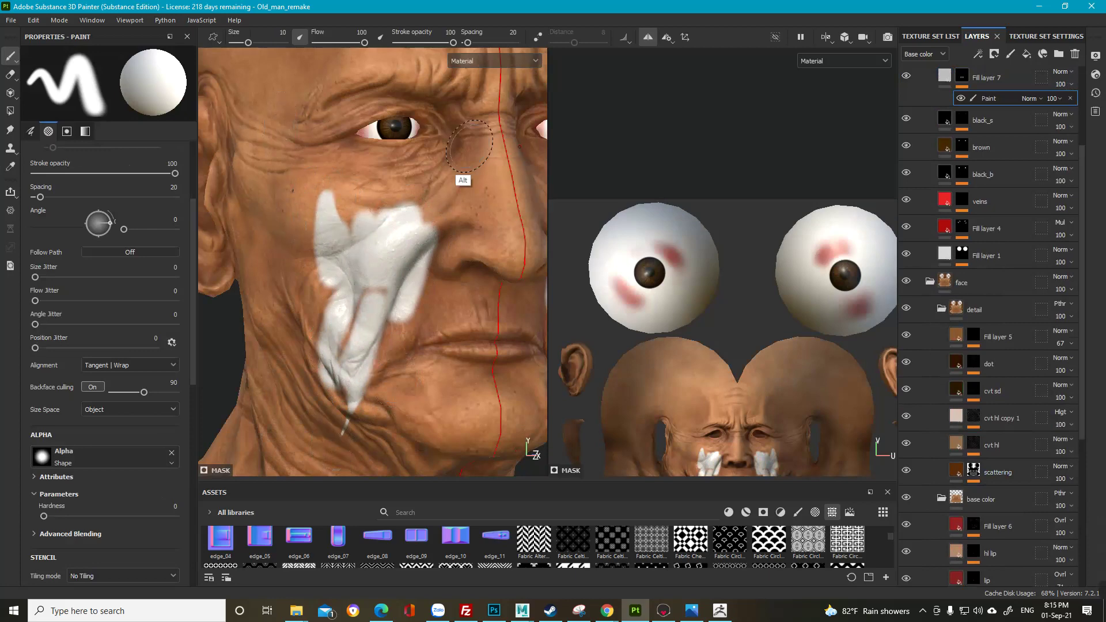
mouse_move(462, 149)
left_mouse_down("alt")
mouse_move(407, 290)
mouse_move(365, 210)
mouse_move(379, 176)
left_mouse_up("alt")
key("ctrl+z")
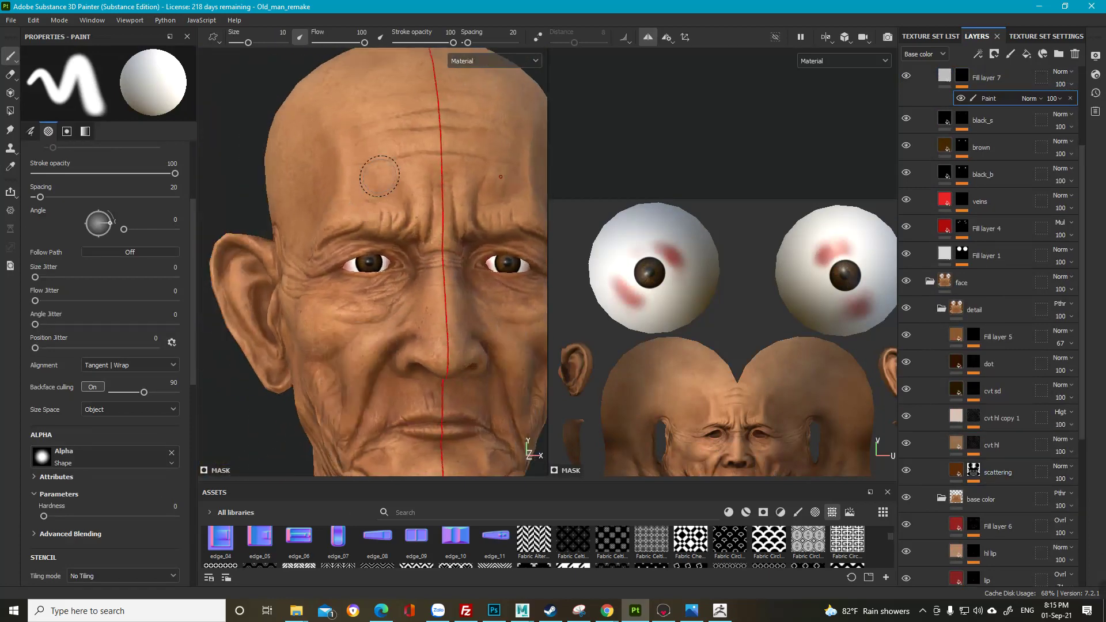
Step: Paint mirrored white double-headed arrows on Fill layer 7's mask, running from the forehead across each eye to the cheek
left_click_drag(393, 228, 407, 233, "alt")
left_click_drag(377, 195, 335, 298)
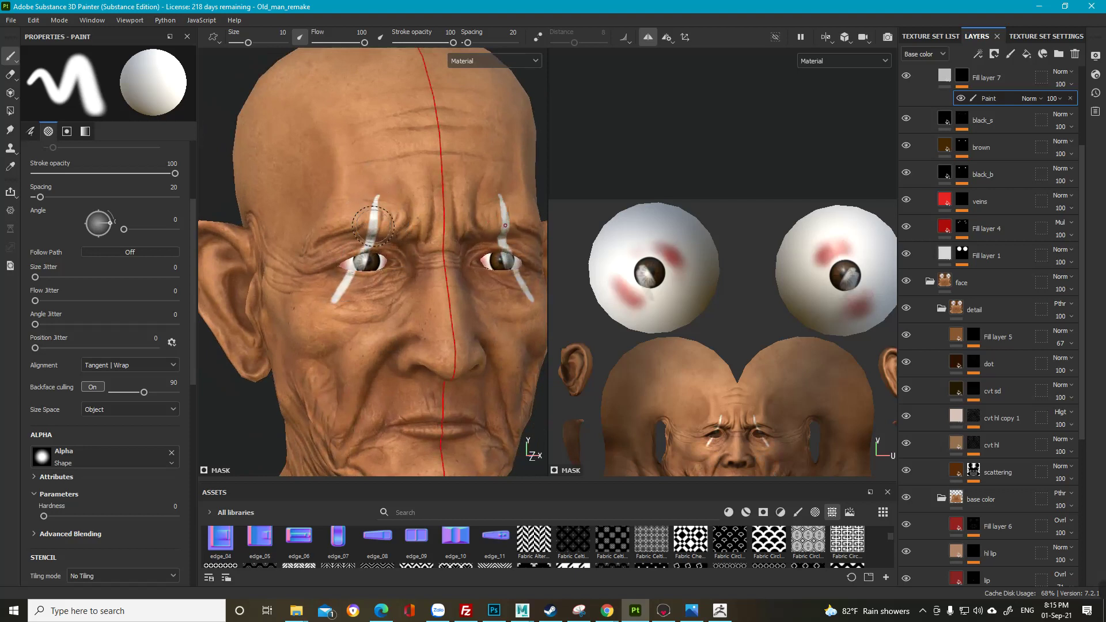
left_click_drag(384, 195, 336, 298)
mouse_move(379, 171)
left_mouse_down()
mouse_move(357, 204)
mouse_move(383, 221)
mouse_move(340, 299)
mouse_move(377, 290)
left_mouse_up()
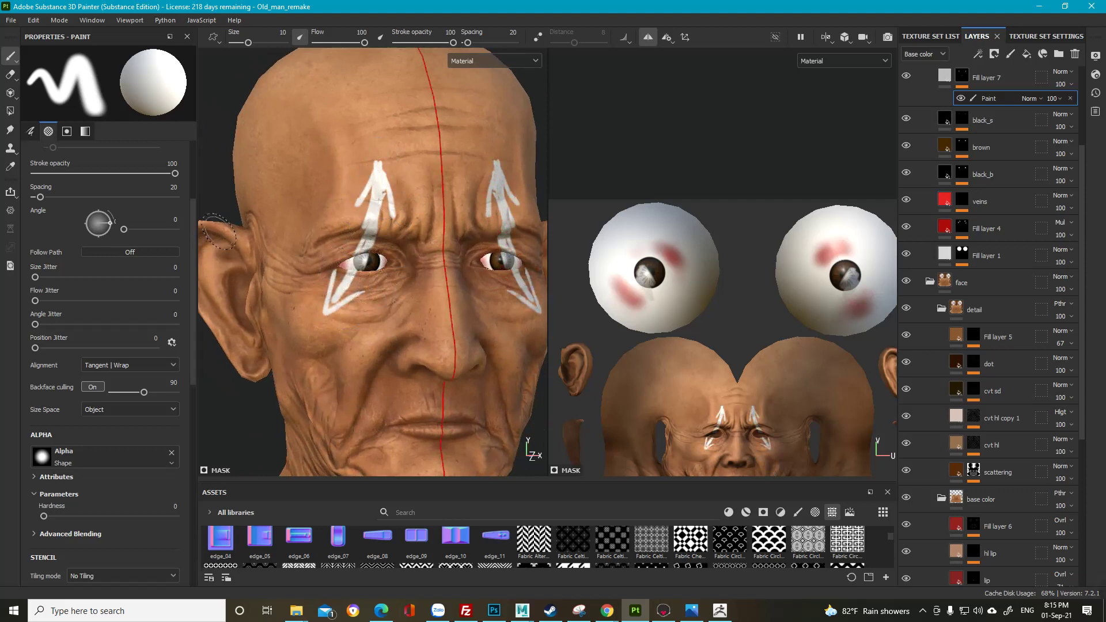
Step: Export the lambert2SG textures as 8-bit 2048 png files with the Document channels + Normal + AO (No Alpha) template
left_click(11, 19)
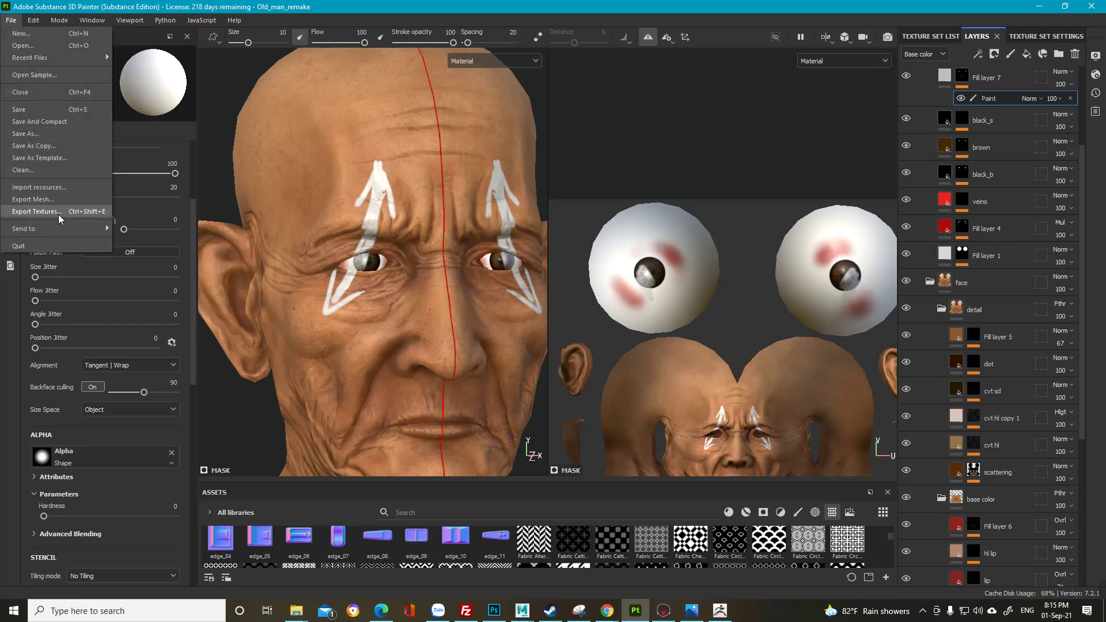
mouse_move(662, 613)
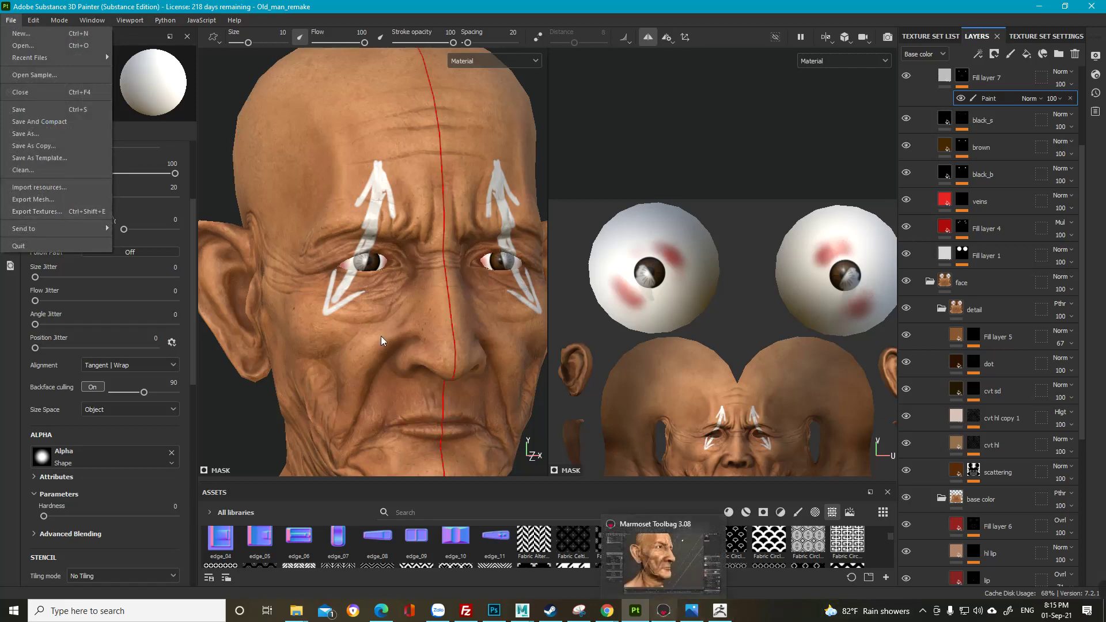
left_click(73, 211)
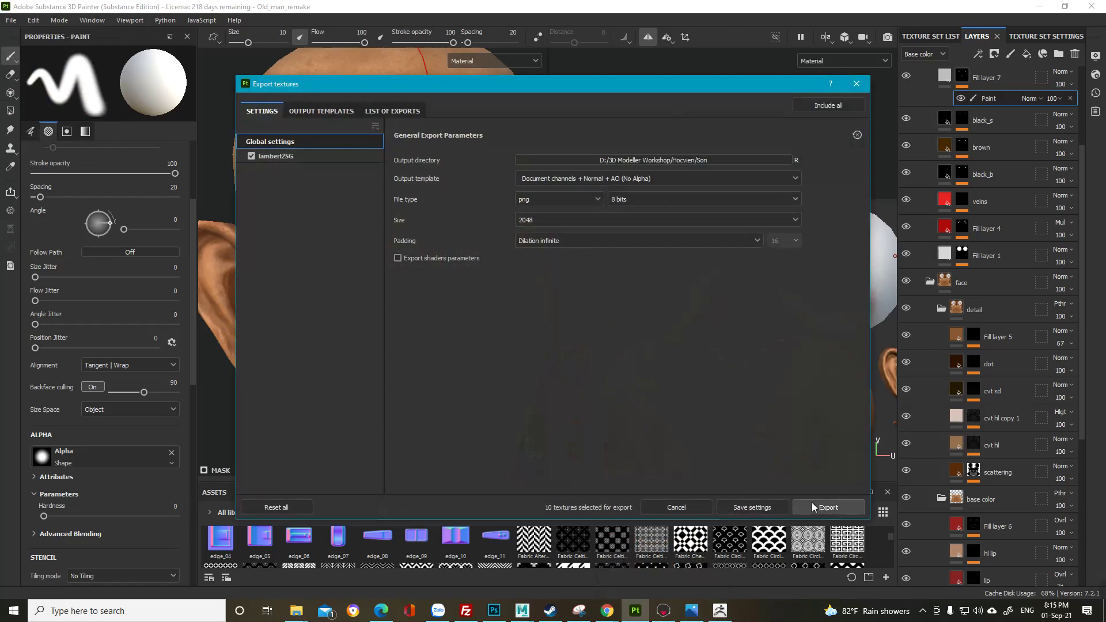
left_click(821, 505)
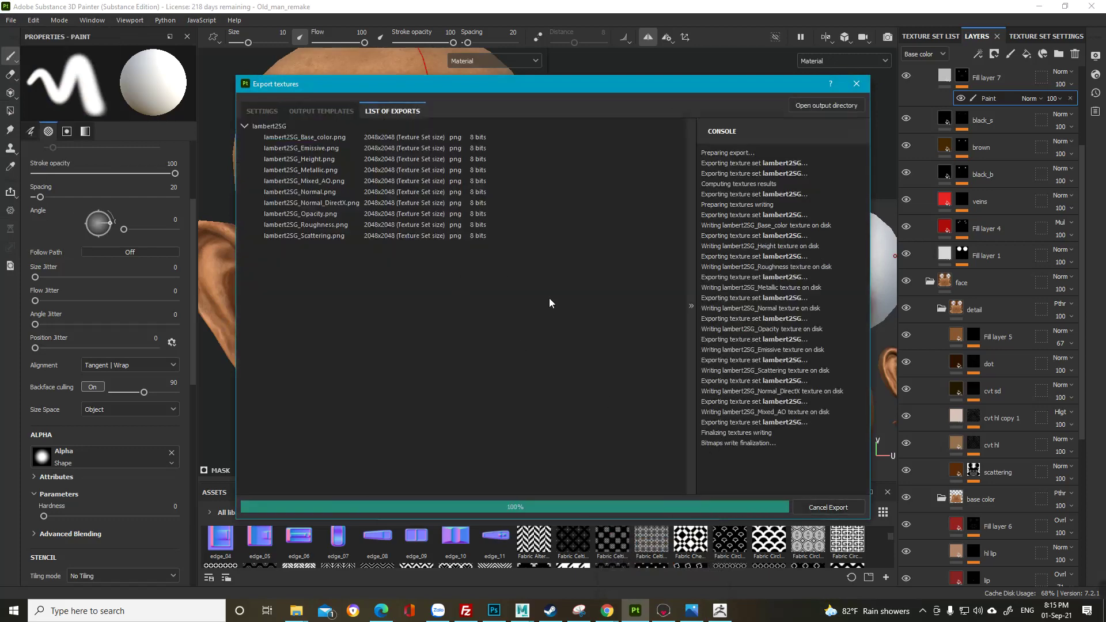
left_click(752, 507)
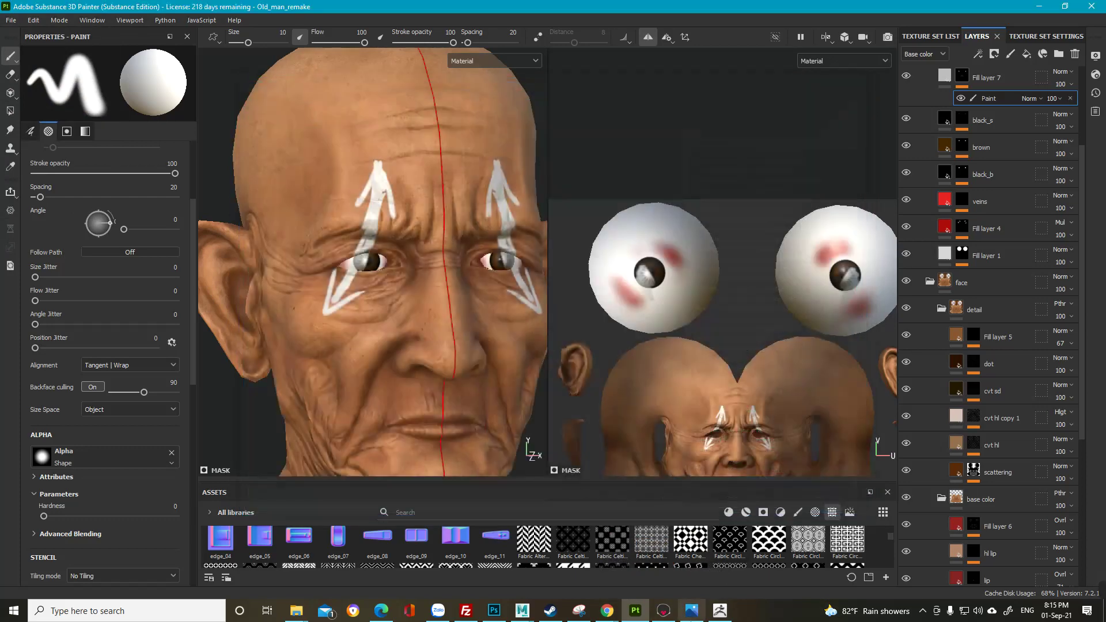
Step: Check the exported arrows on the Marmoset Toolbag render, and examine the same face area up close in ZBrush
left_click(663, 610)
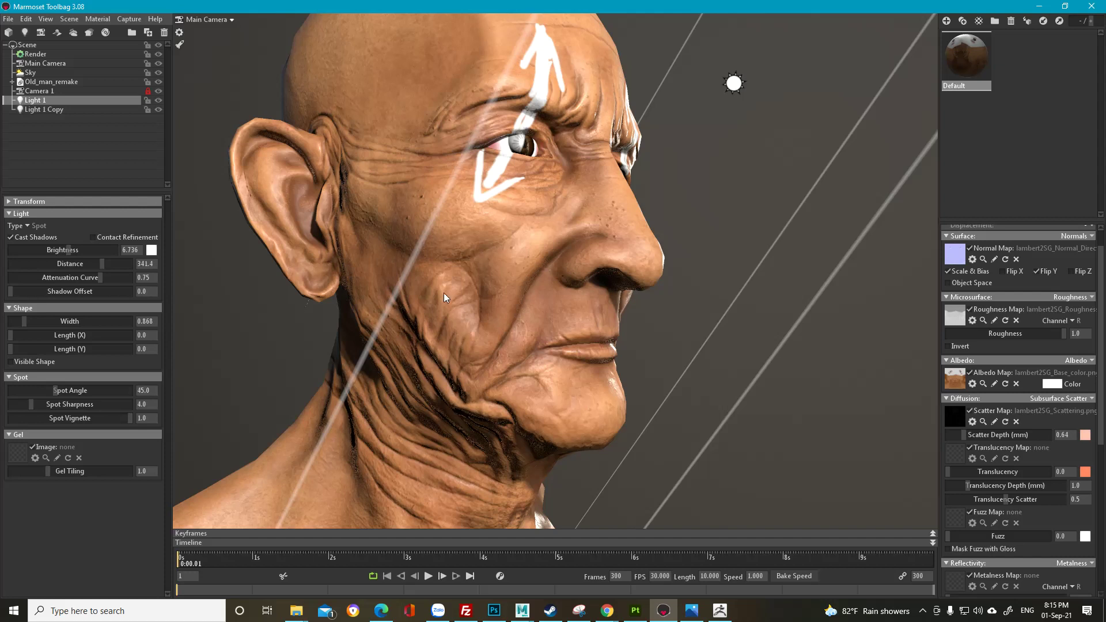
left_click(1041, 9)
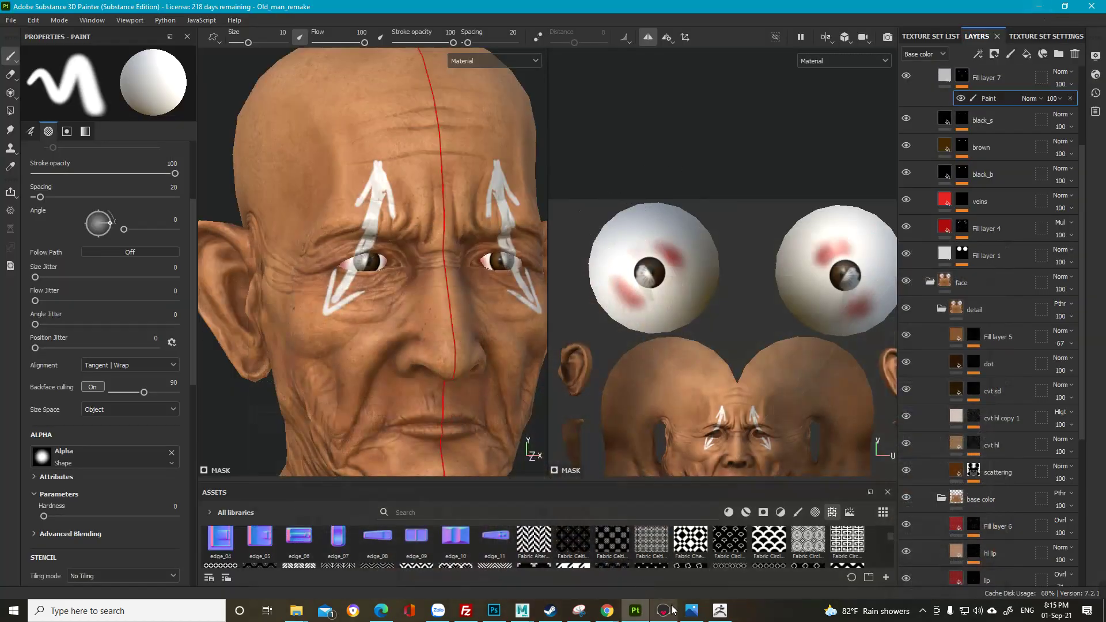
left_click(719, 611)
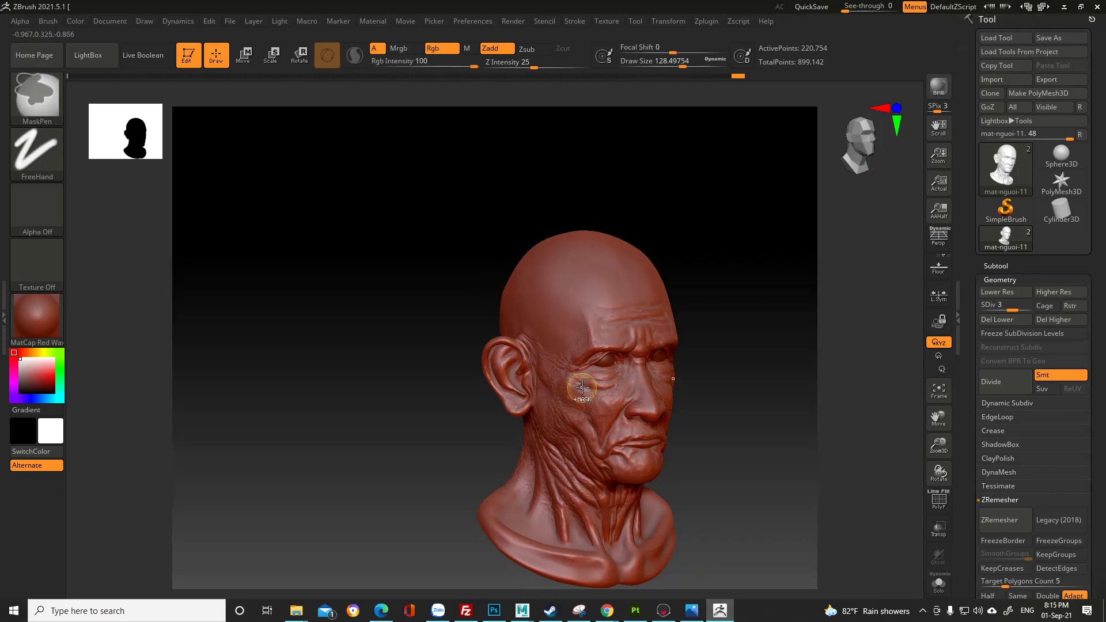
mouse_move(586, 397)
right_mouse_down("ctrl")
mouse_move(640, 476)
mouse_move(582, 414)
right_mouse_up("ctrl")
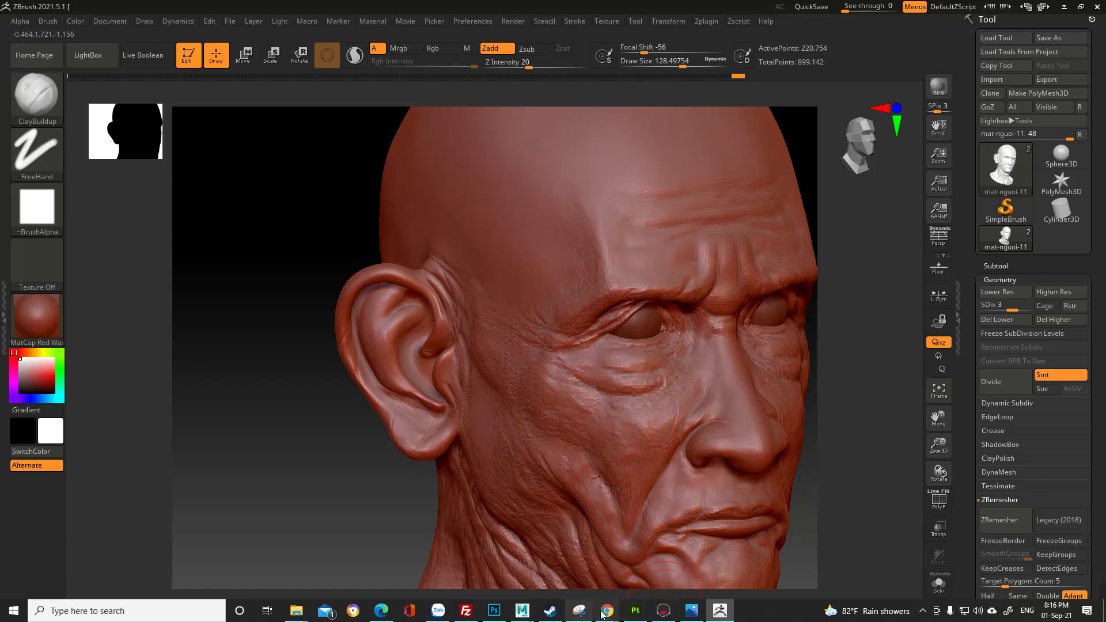
Step: Review the channels and mesh maps in Substance 3D Painter's texture set settings against the ZBrush head
left_click(635, 610)
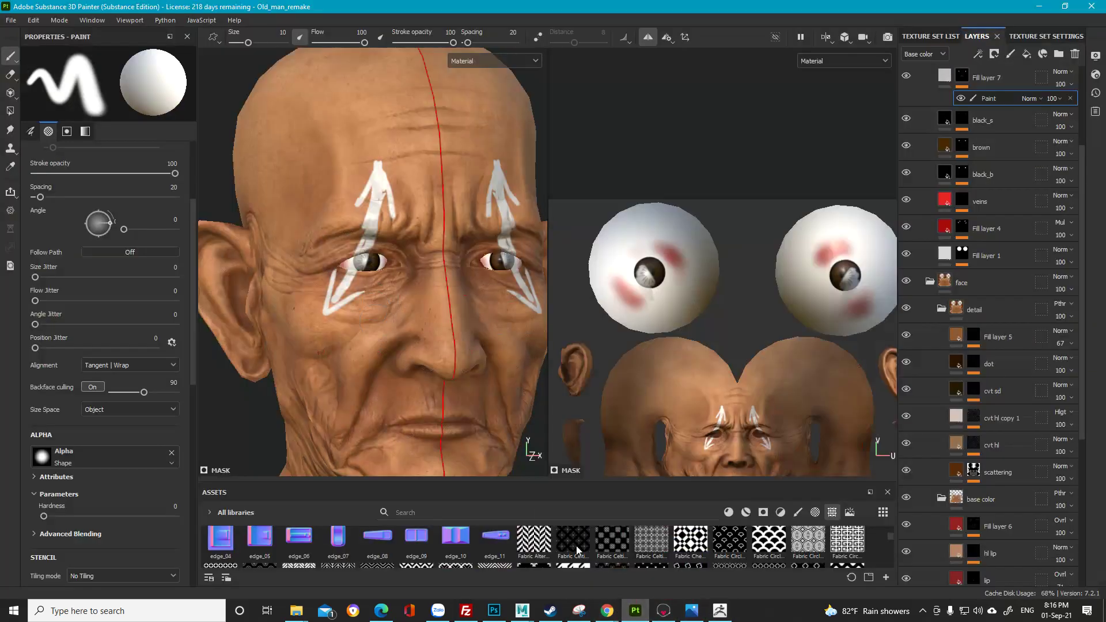
left_click(1048, 38)
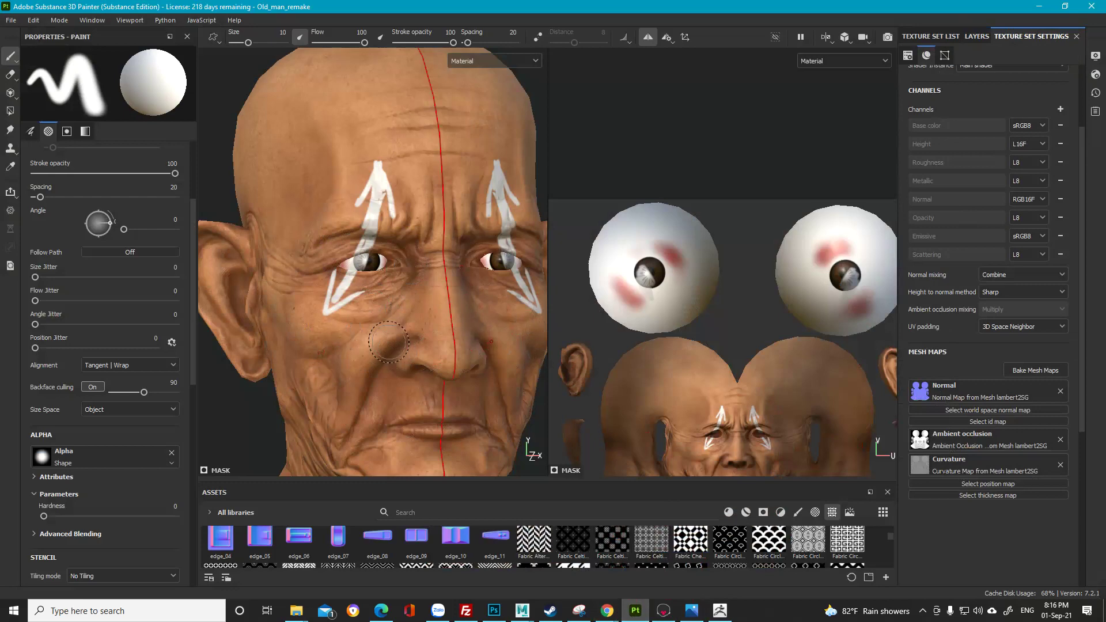
left_click(720, 611)
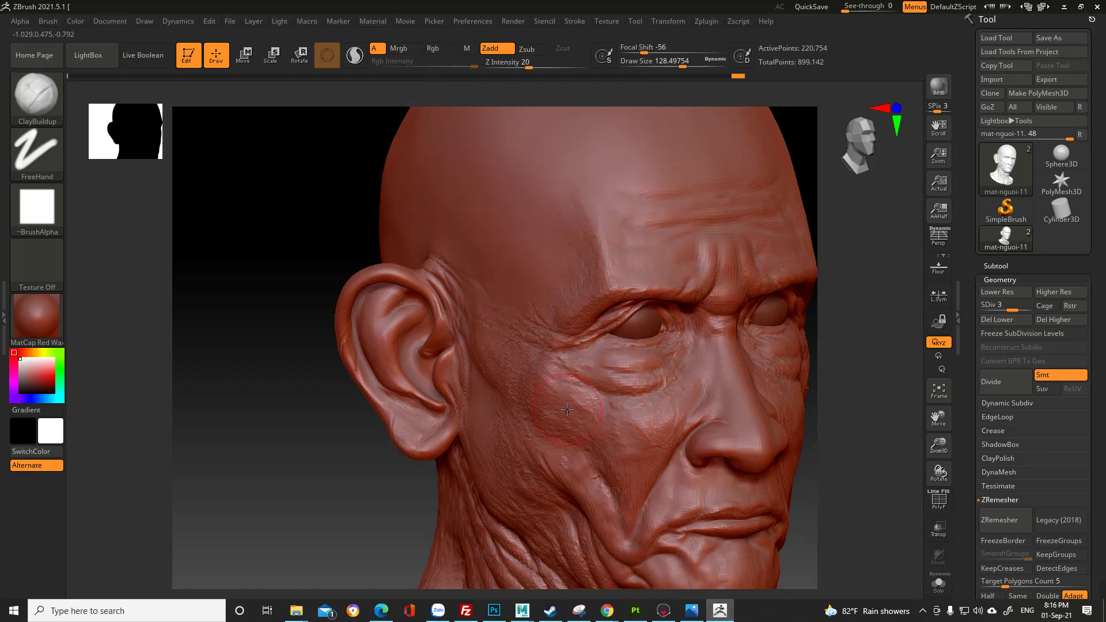
Step: Return to Substance 3D Painter and examine the face and painted arrows up close in the 2D UV view
left_click(1065, 8)
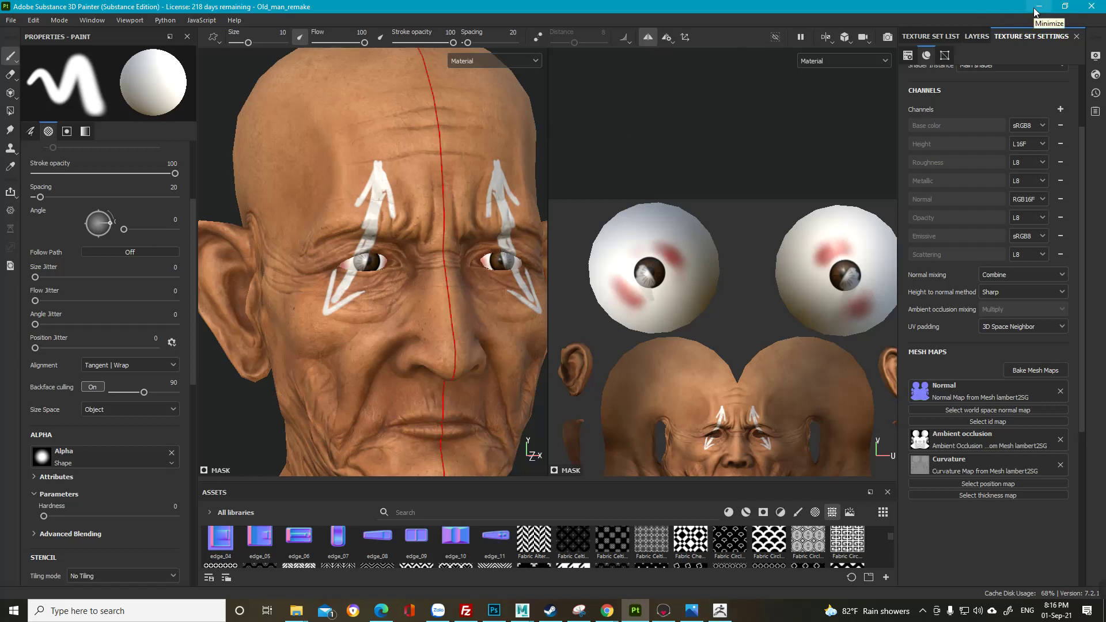
scroll(731, 252, "down", 2)
scroll(701, 397, "up", 6)
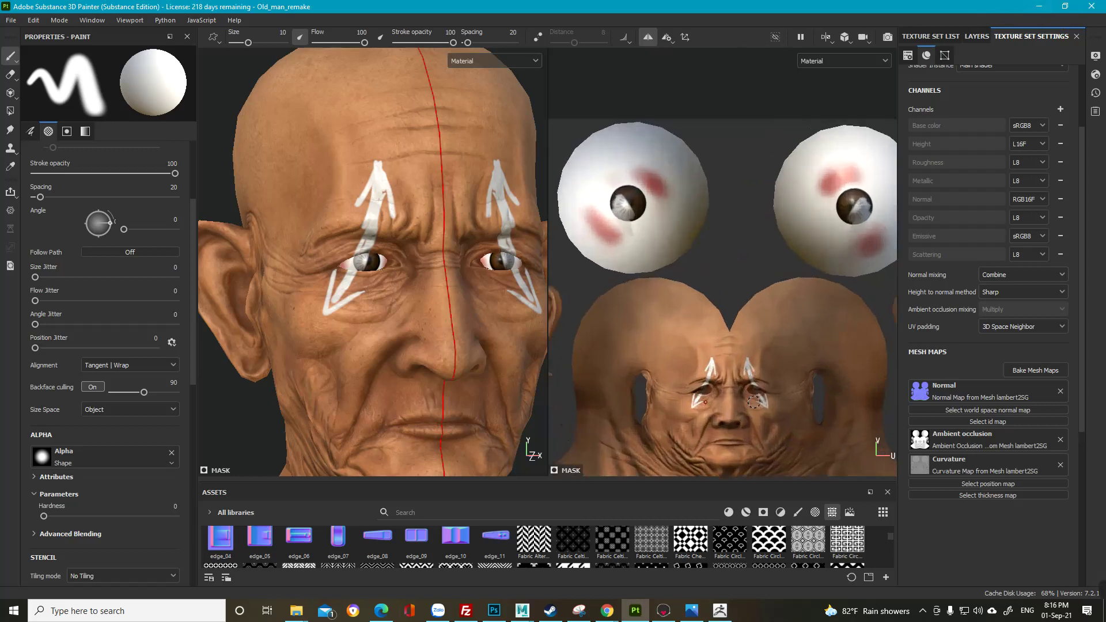
scroll(702, 397, "down", 3)
scroll(719, 369, "up", 4)
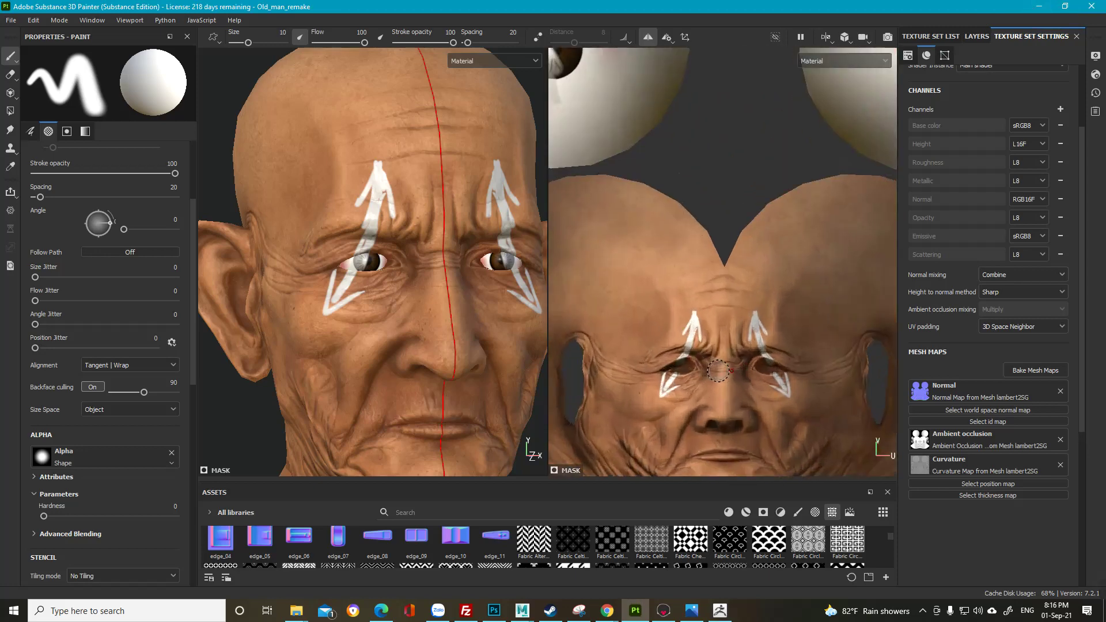
scroll(719, 369, "down", 2)
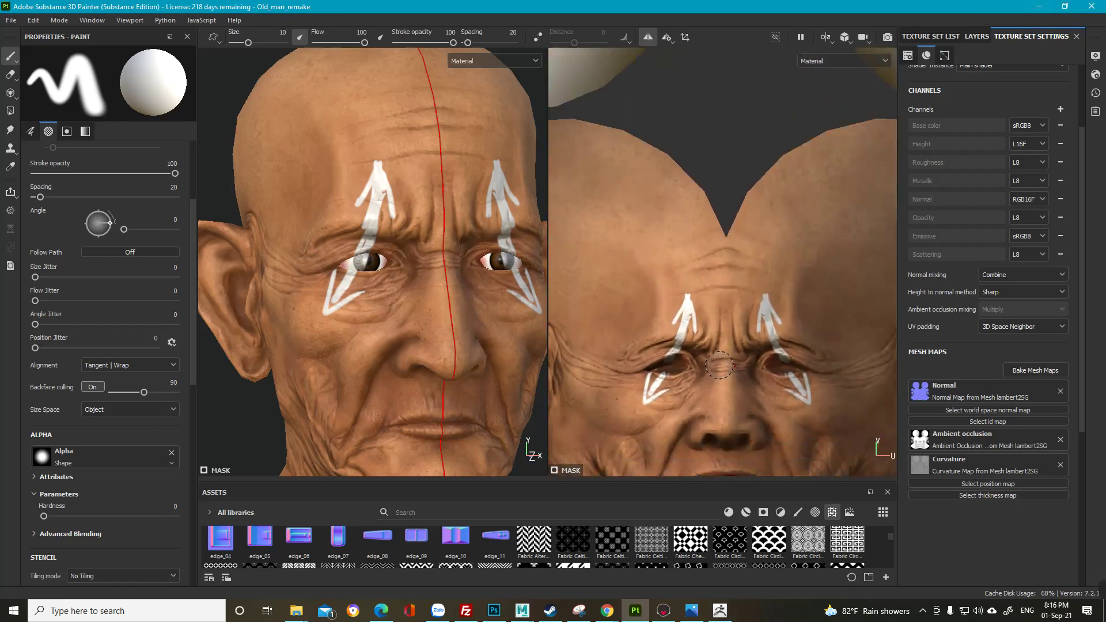
middle_click_drag(721, 363, 722, 296, "alt")
middle_click_drag(757, 340, 721, 281, "alt")
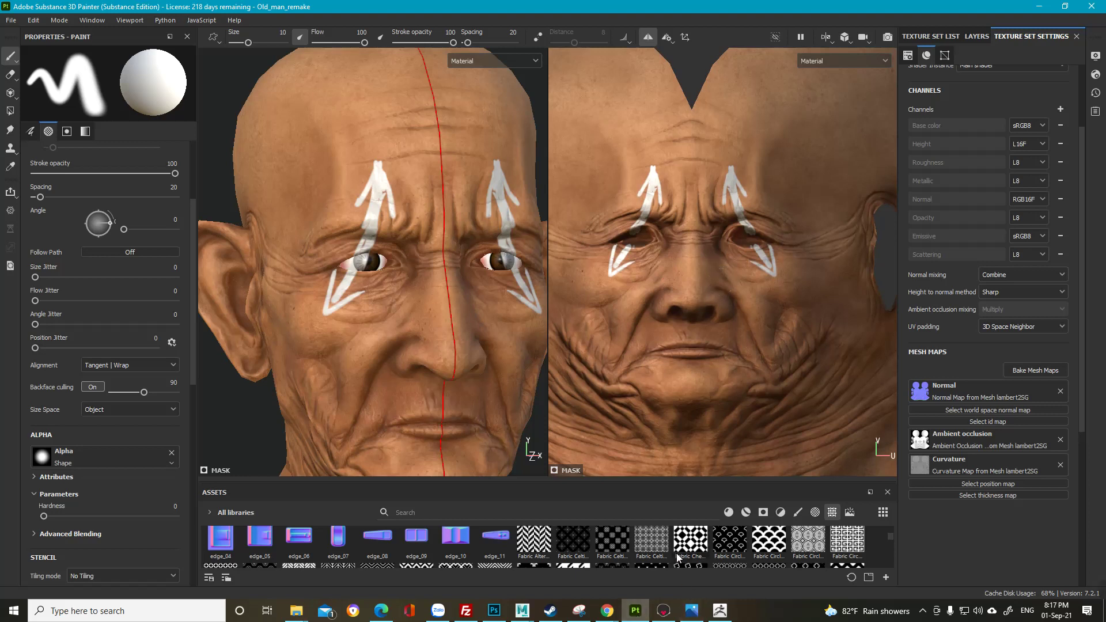
Step: Capture the 3D view of the face with its painted arrows in Snipping Tool, leaving the snip unsaved, and return to Substance 3D Painter
left_click(73, 612)
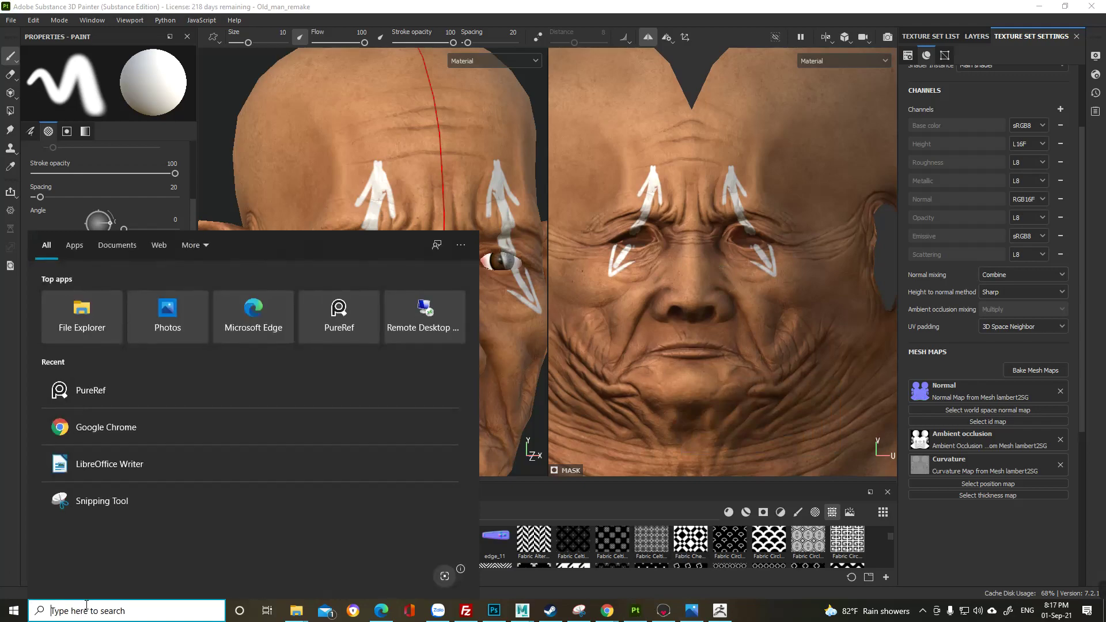
type("sni")
key("Return")
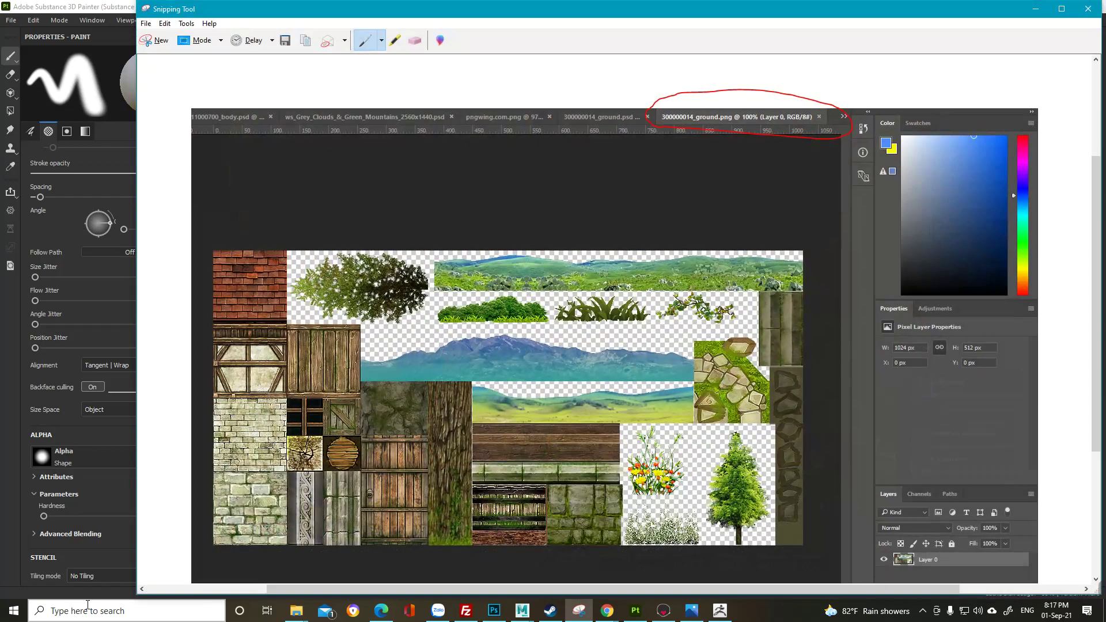
left_click(160, 41)
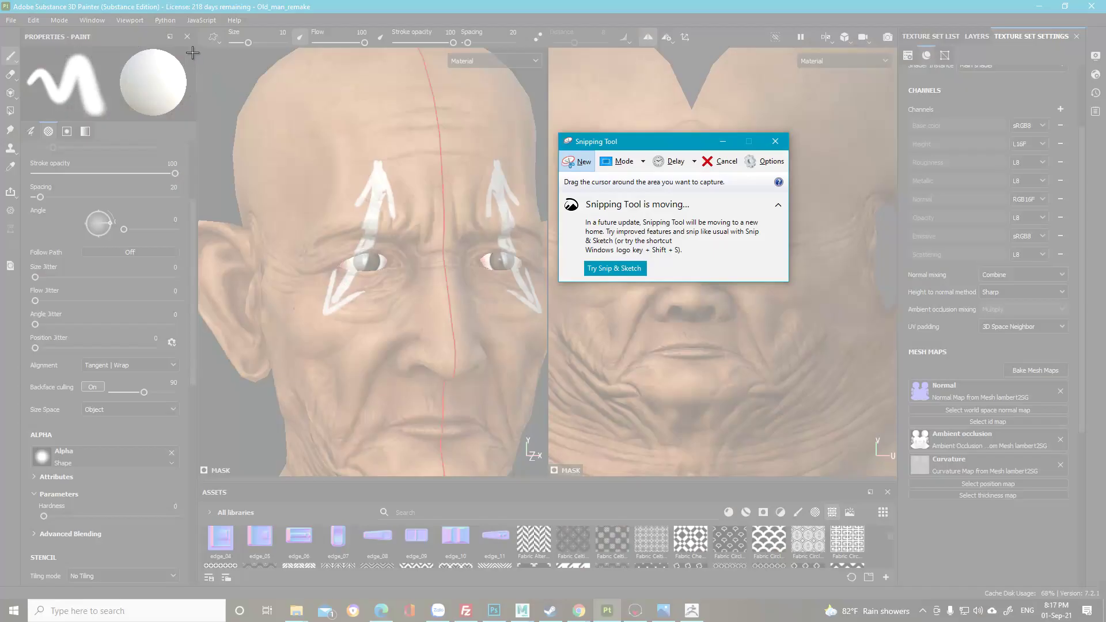
left_click_drag(199, 54, 547, 481)
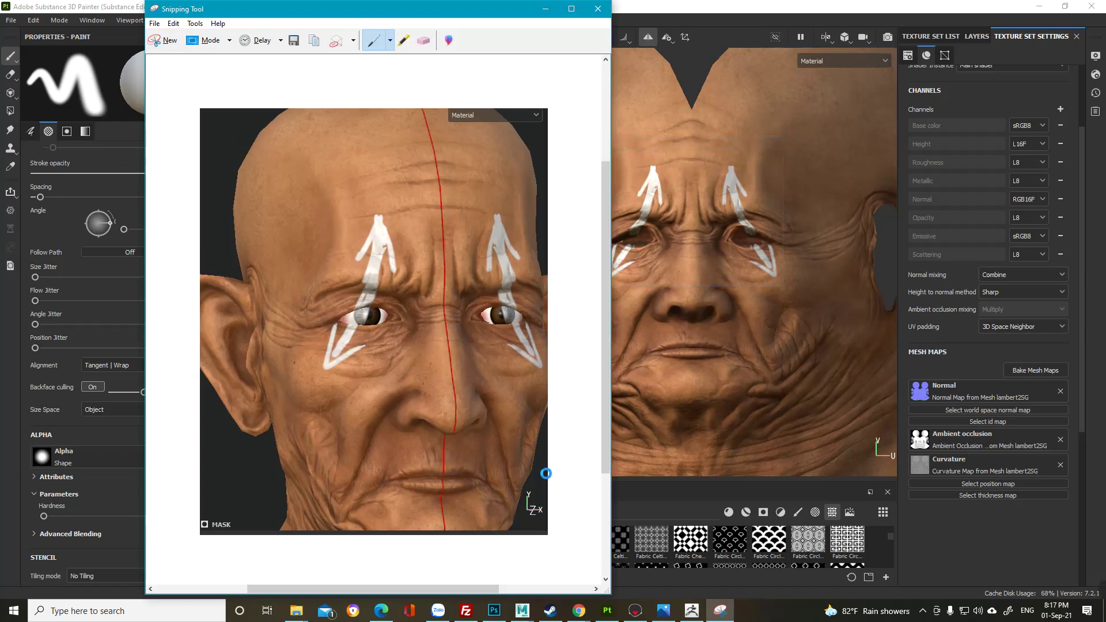
key("ctrl+s")
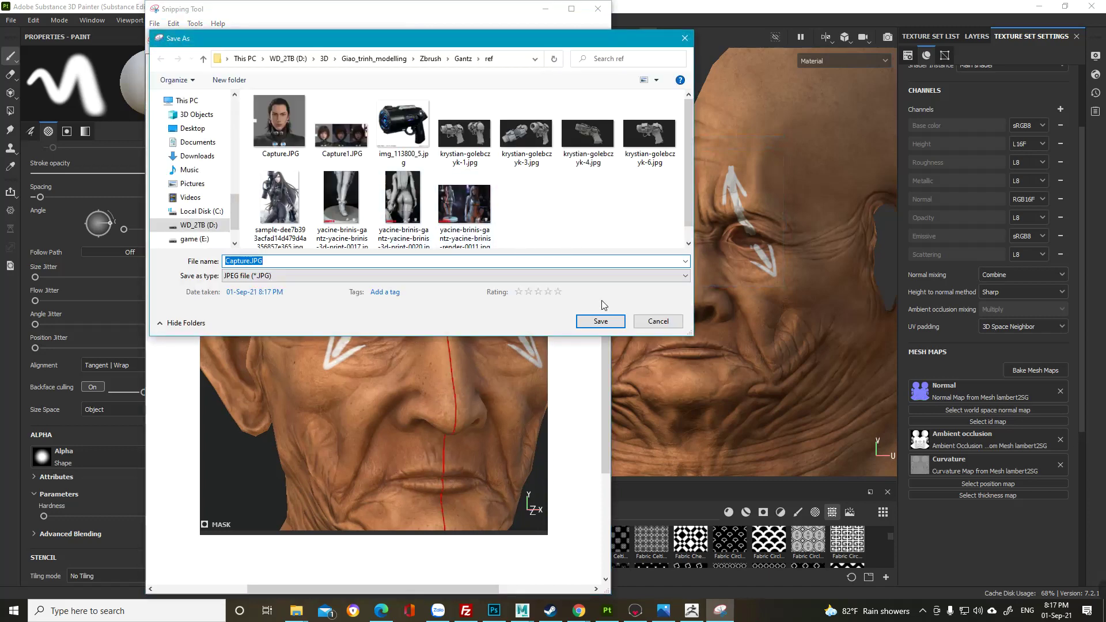
left_click(653, 321)
left_click(545, 10)
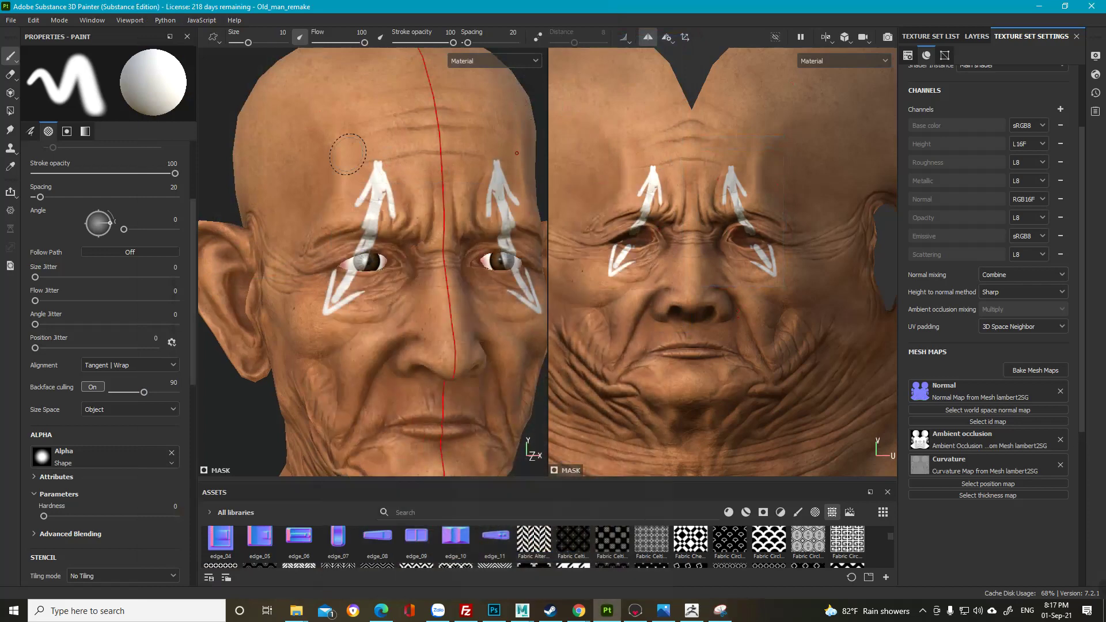
Step: Paint broad mirrored white strokes from the brows across the eyes to the nose, and check the student's project folder in File Explorer
left_click_drag(346, 223, 423, 320)
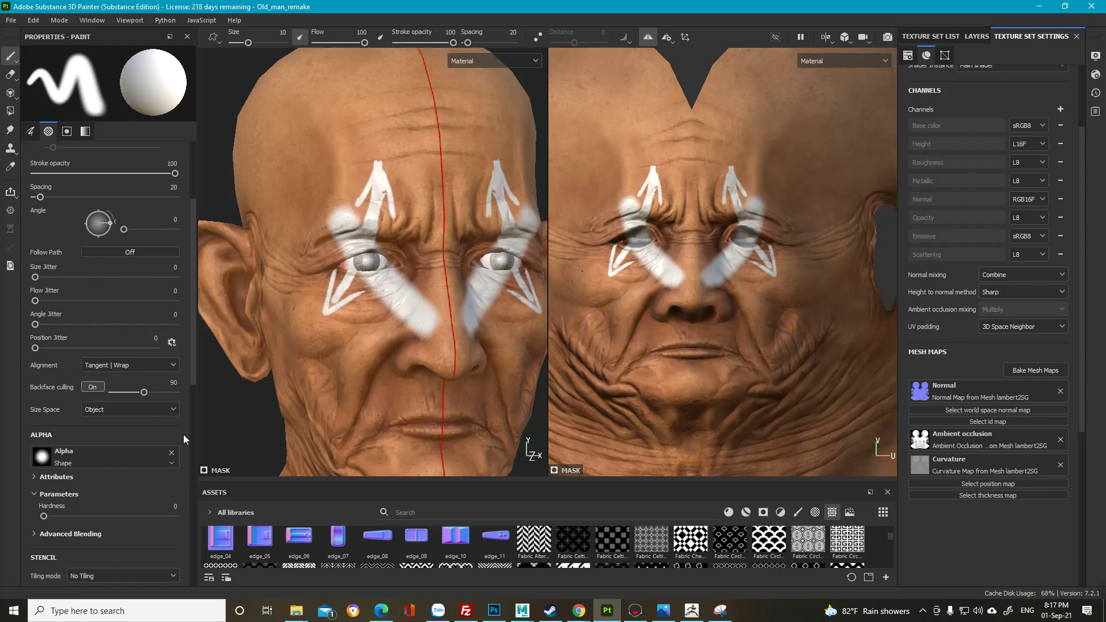
left_click(296, 610)
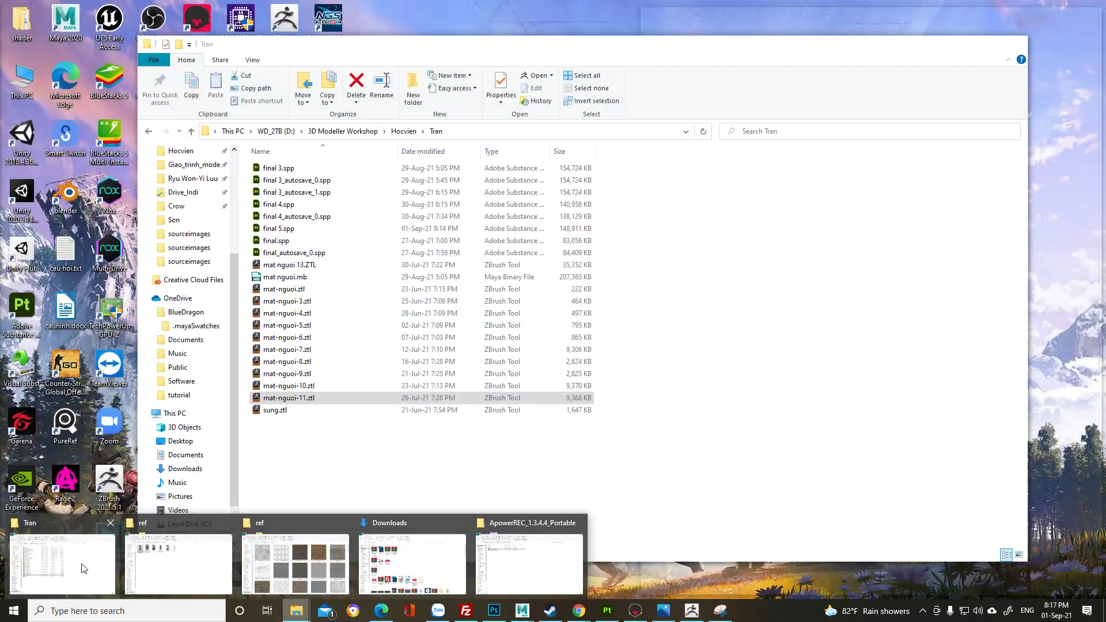
left_click(63, 562)
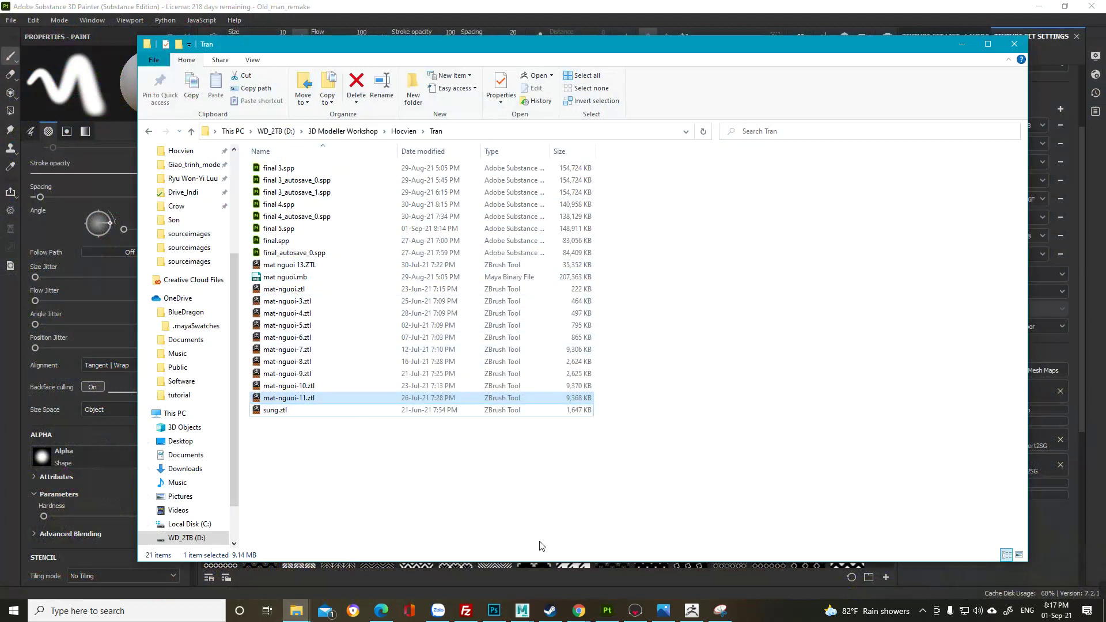
left_click(607, 610)
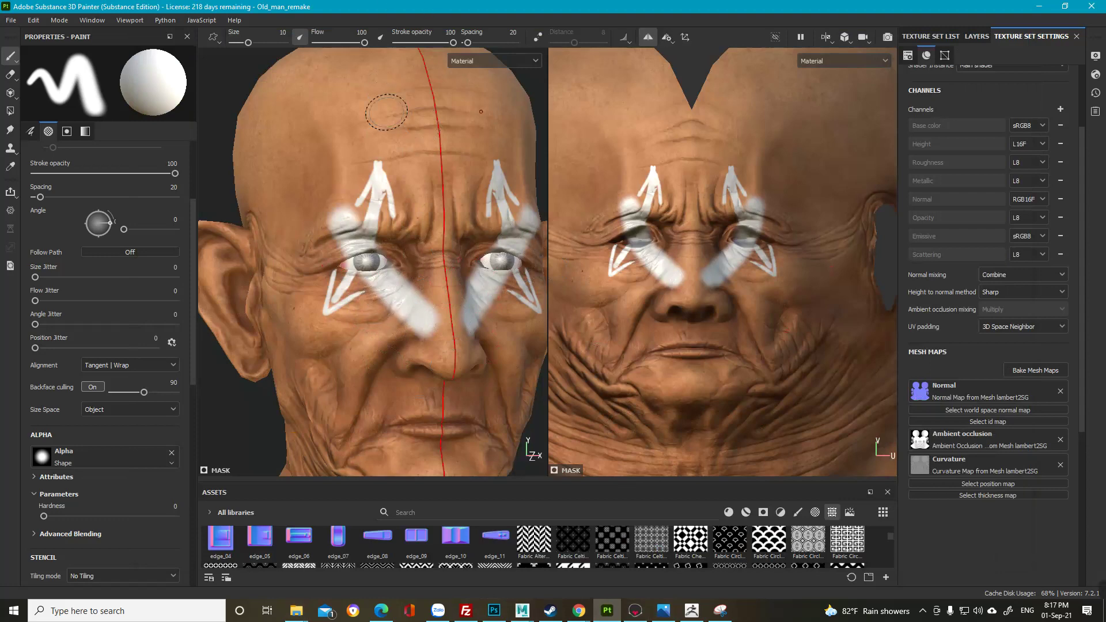
left_click(11, 21)
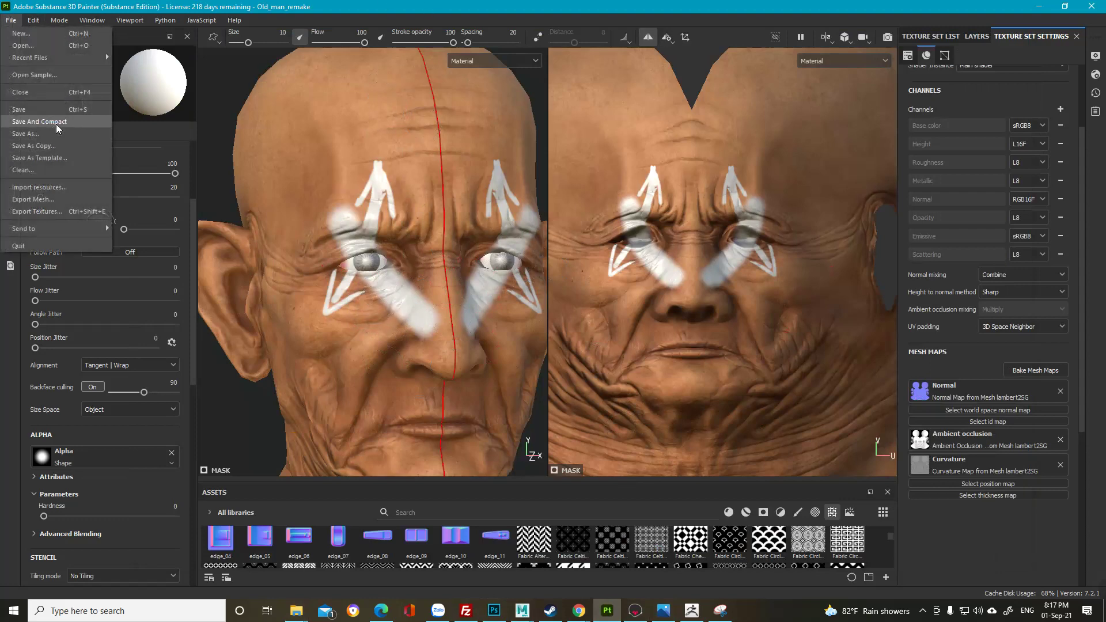
left_click(57, 133)
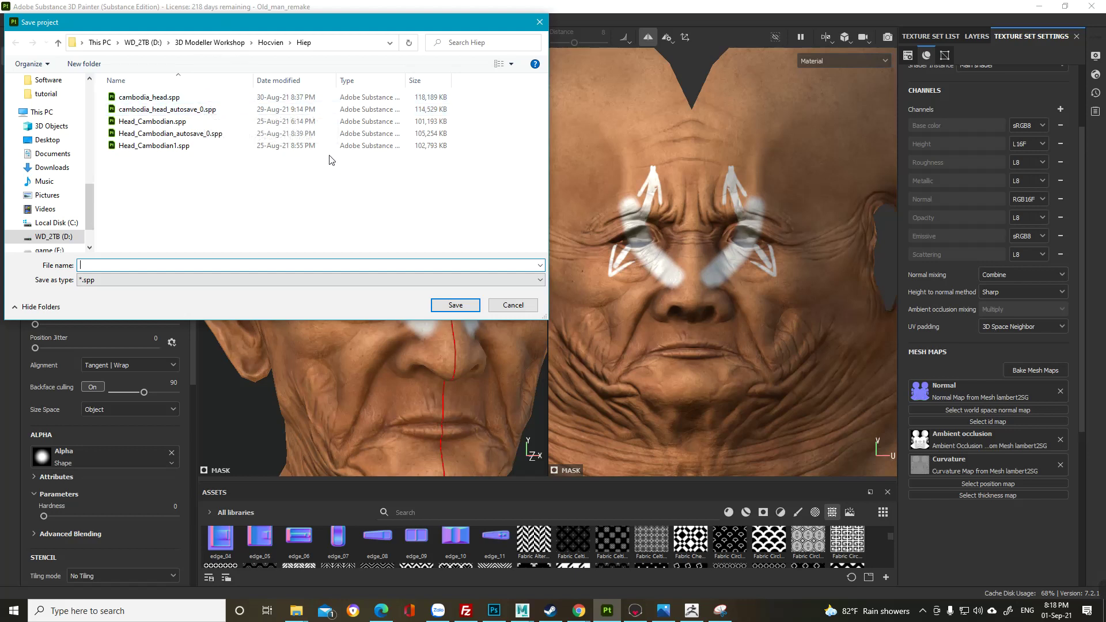
left_click(277, 45)
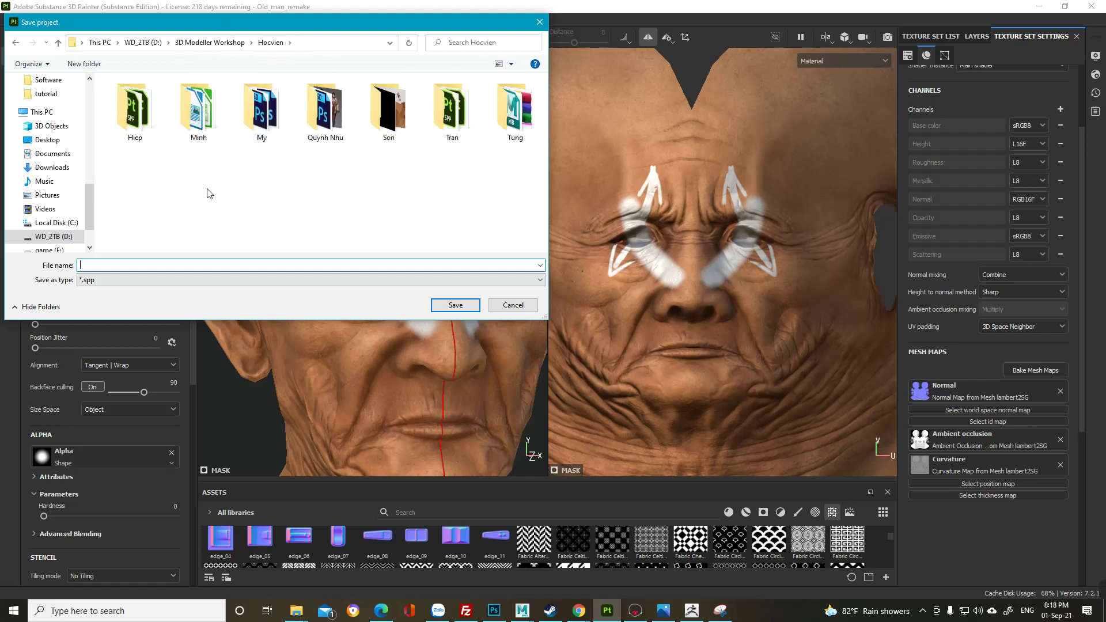
double_click(468, 132)
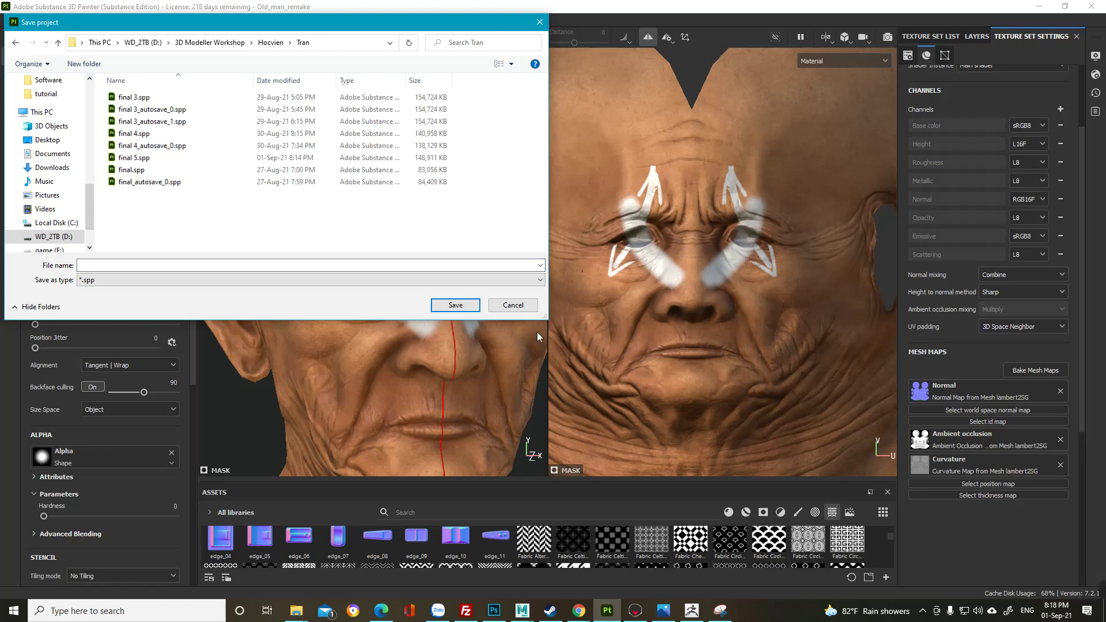
left_click(514, 307)
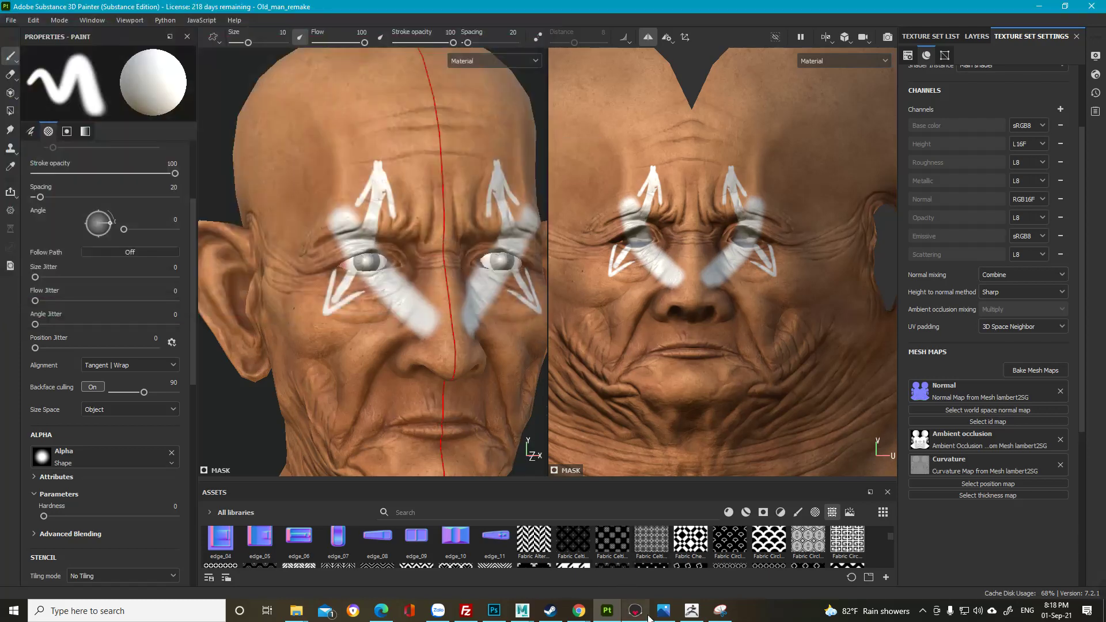
Step: In the paint mask of Fill layer 7, paint black lines over the broad white strokes between the brows and the nose
mouse_move(643, 614)
left_click(977, 36)
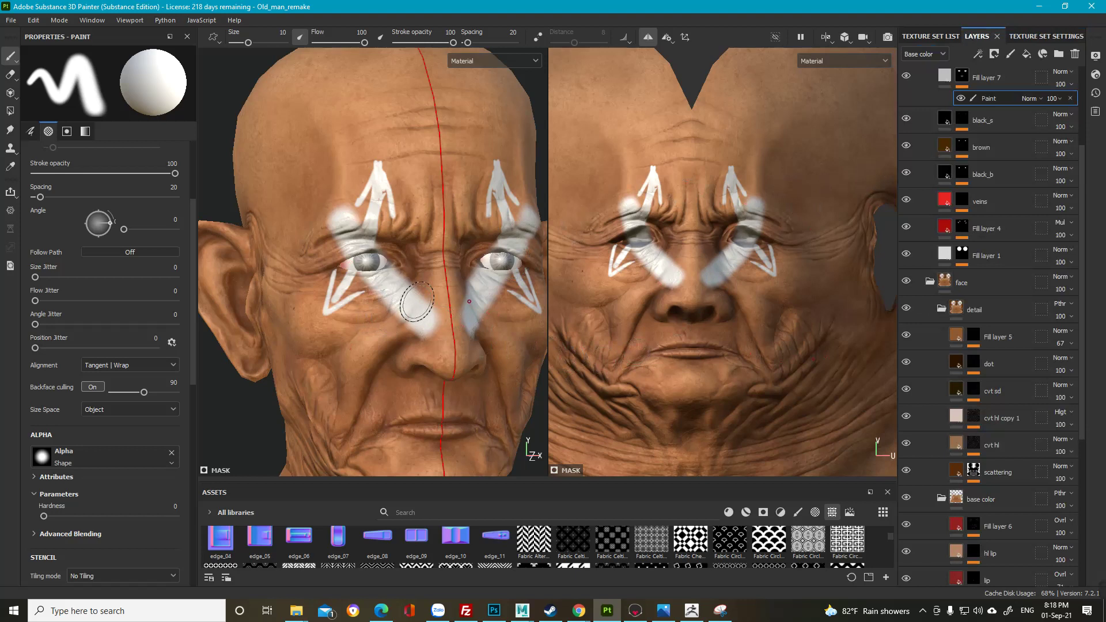
key("x")
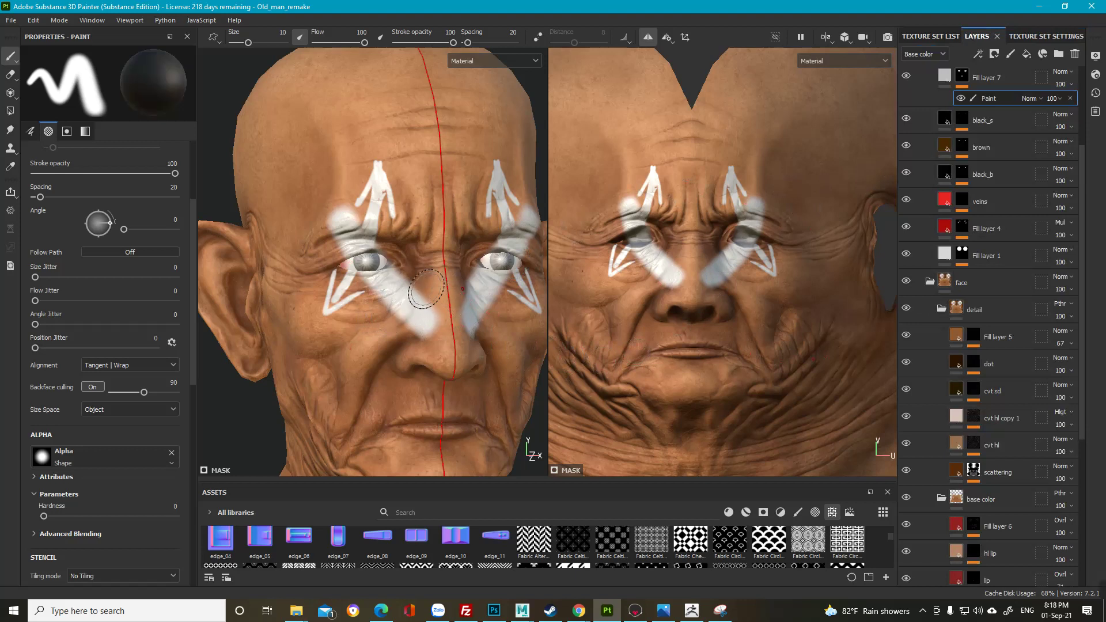
left_click_drag(427, 297, 429, 340)
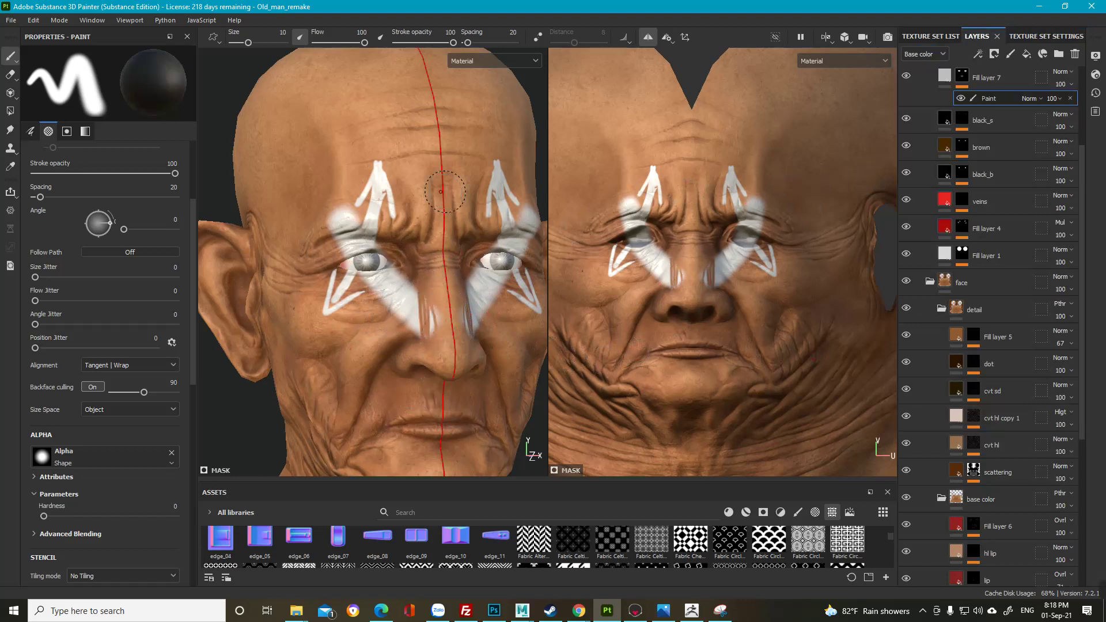
mouse_move(334, 206)
left_mouse_down()
mouse_move(349, 258)
mouse_move(374, 233)
mouse_move(421, 315)
left_mouse_up()
left_click_drag(336, 230, 422, 328)
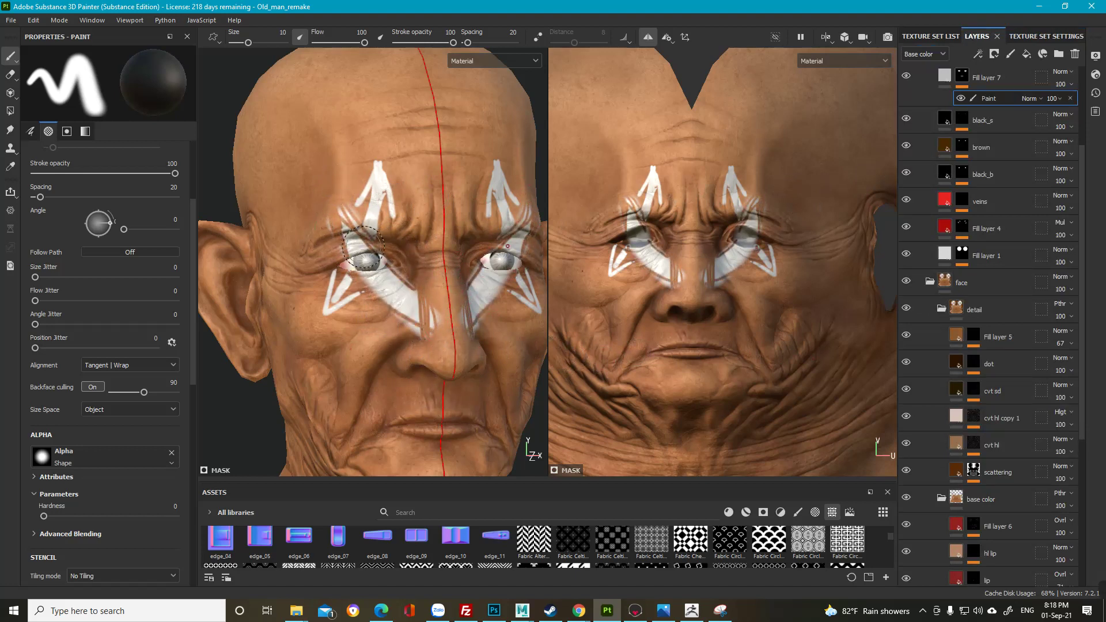
left_click_drag(344, 249, 420, 323)
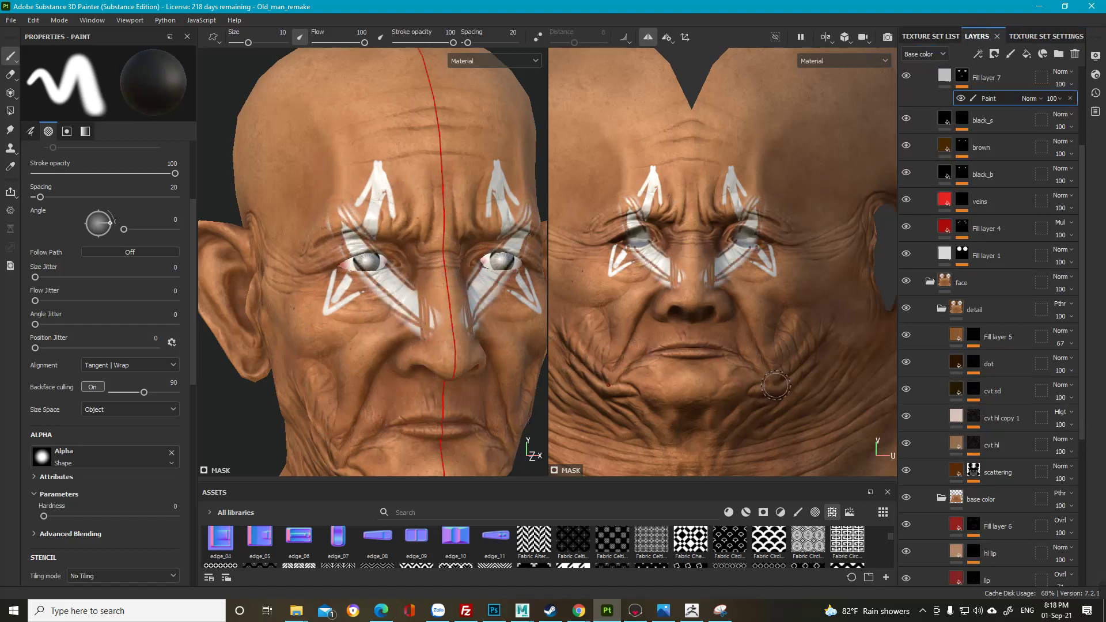
Step: Switch to File Explorer and go up from the student's project folder to the Hocvien folder
left_click(1039, 6)
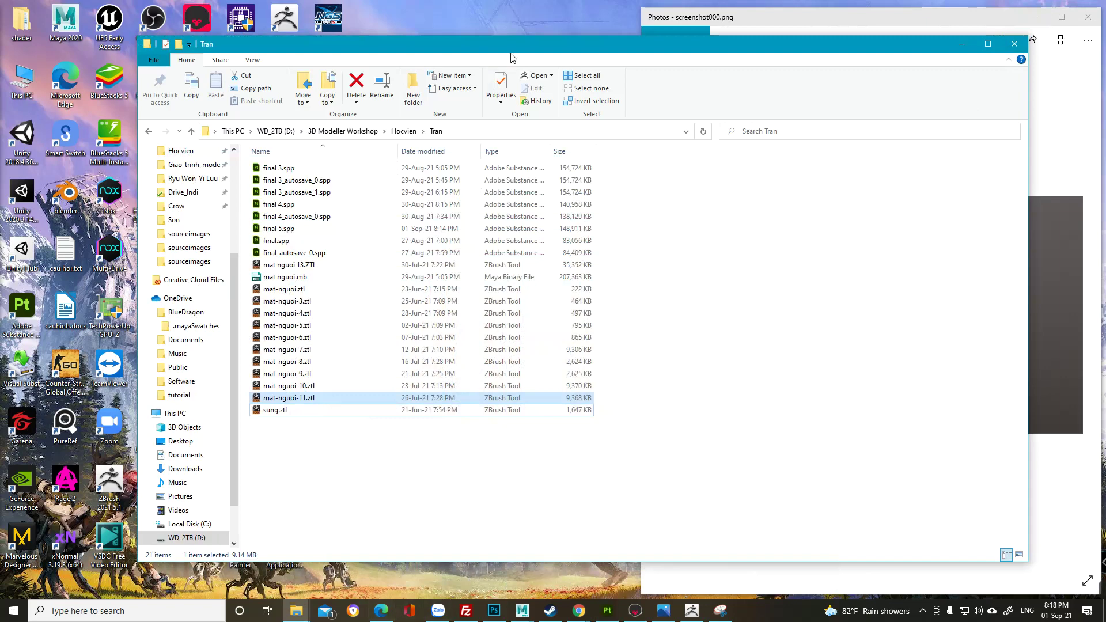
left_click_drag(519, 53, 498, 55)
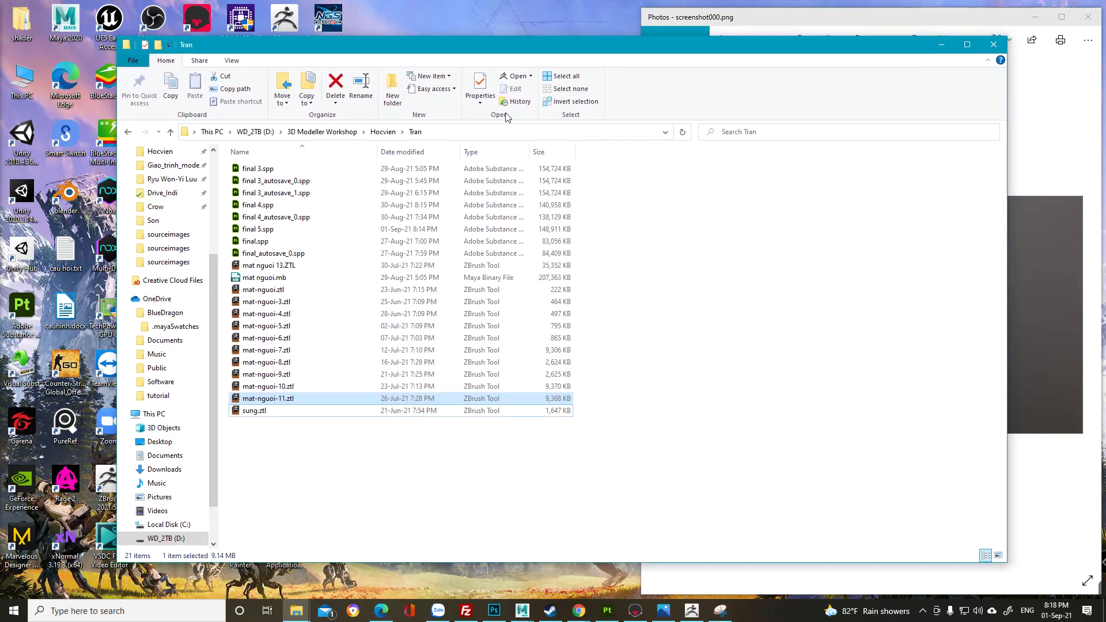
left_click(379, 133)
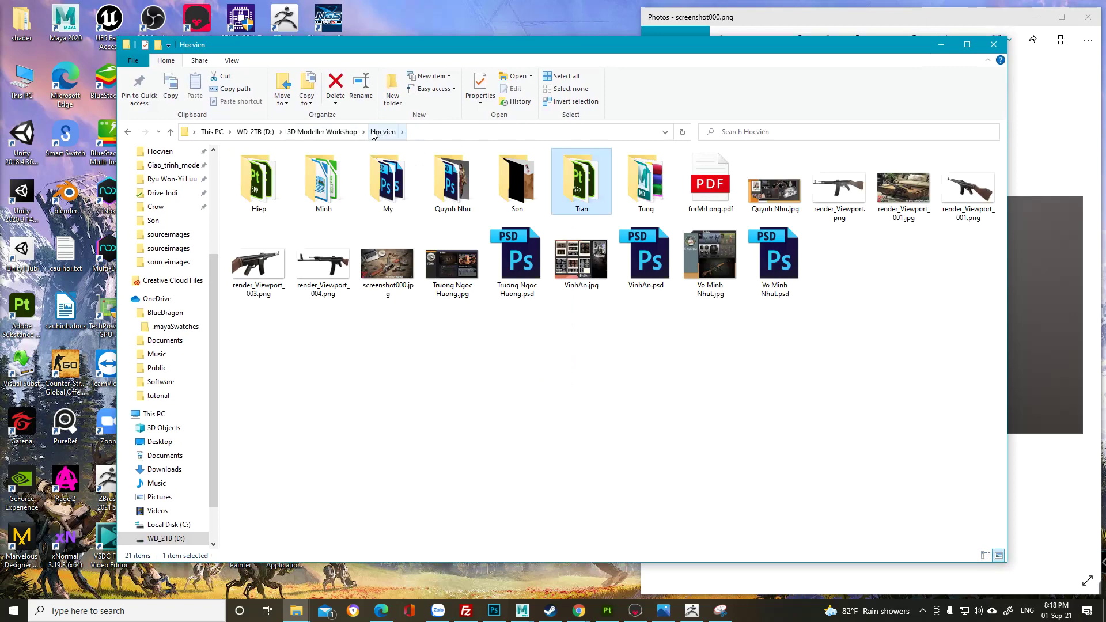